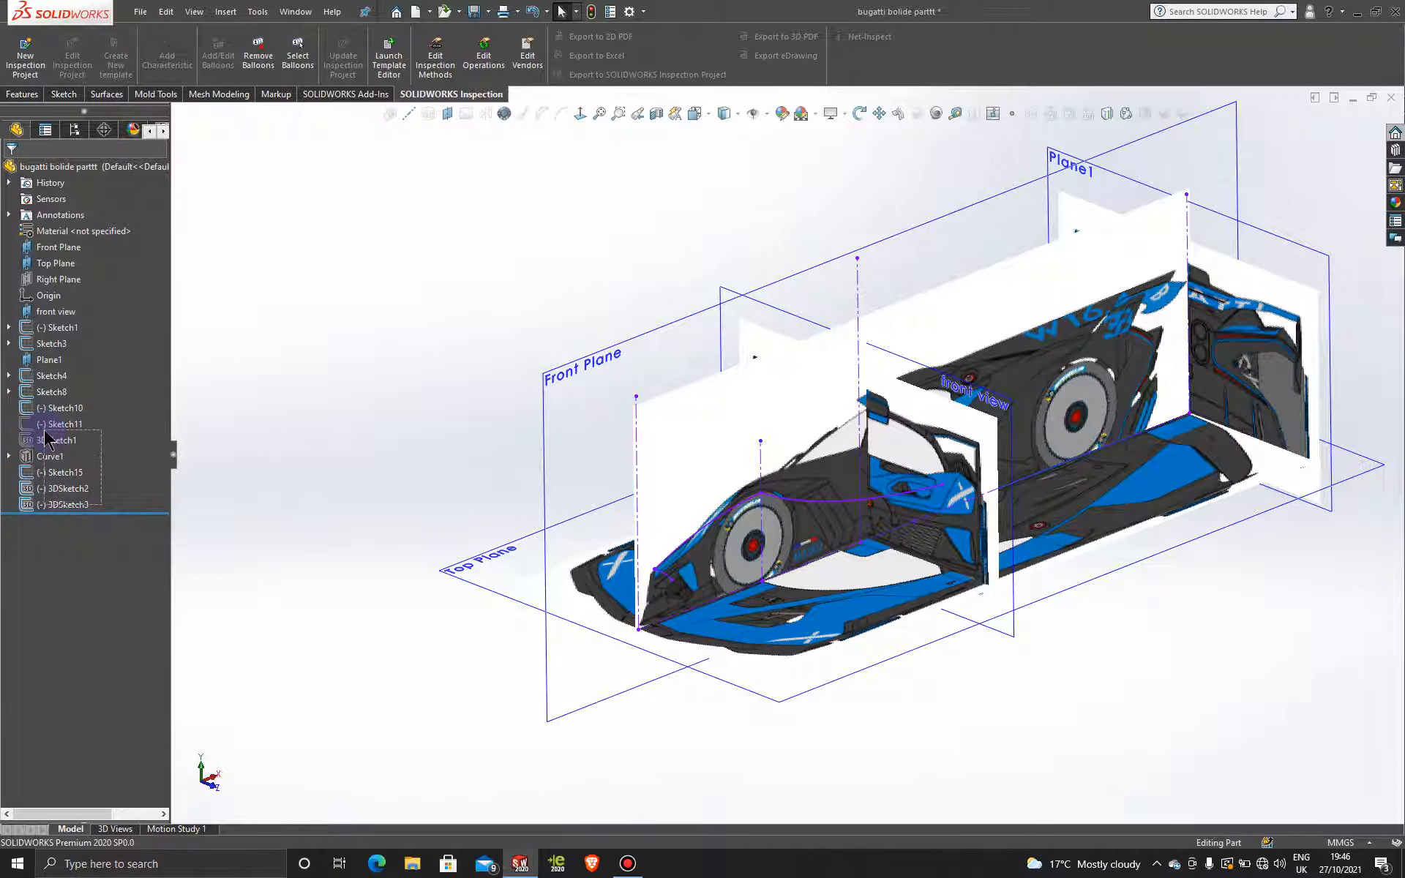
# - Delete the selected Sketch11, 3DSketch1, Curve1, Sketch15, 3DSketch2 and 3DSketch3 from the model
pyautogui.rightClick(45, 431)
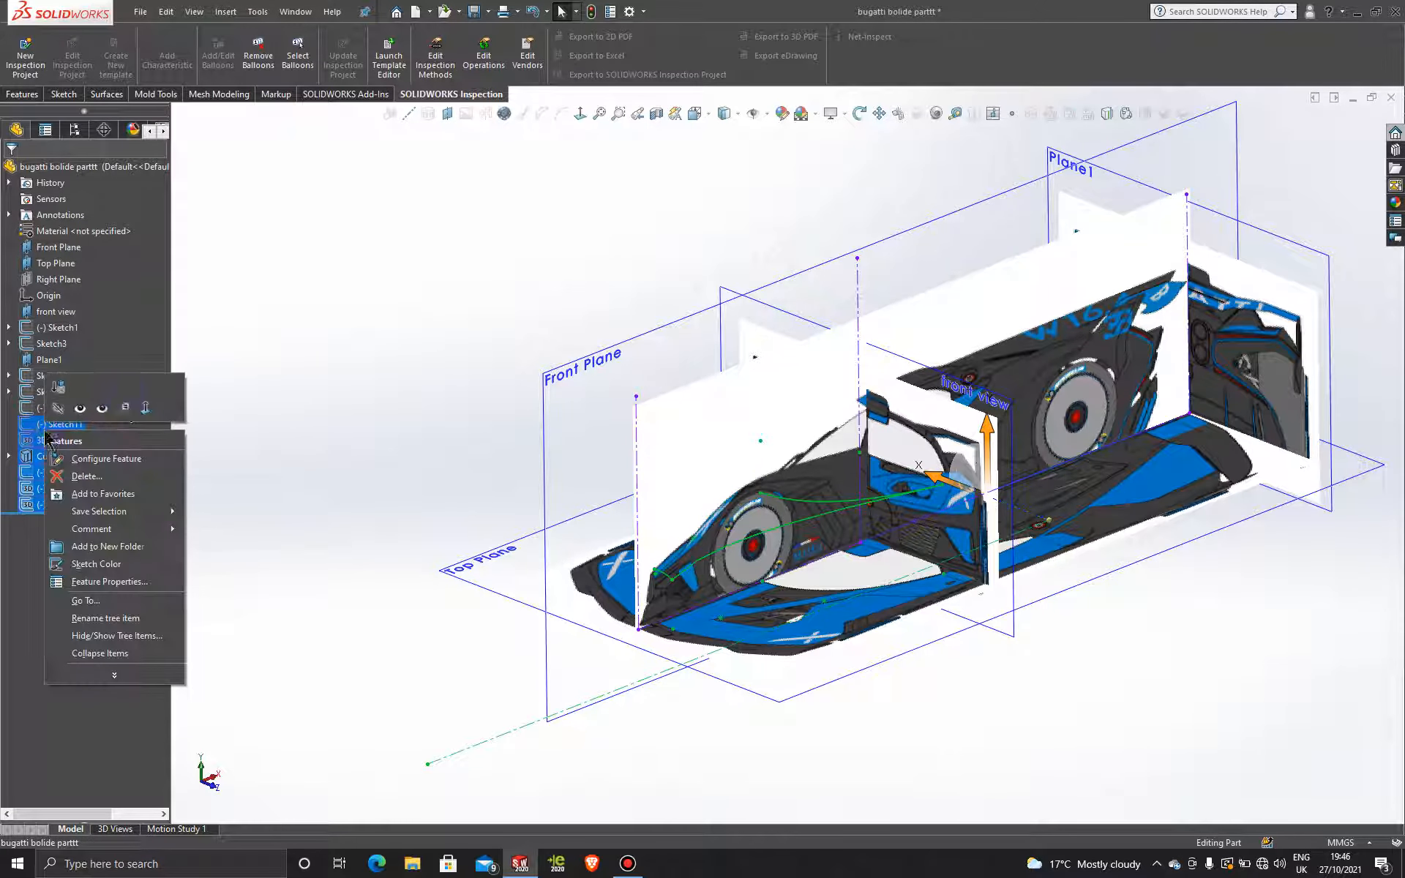
pyautogui.click(92, 476)
pyautogui.click(590, 221)
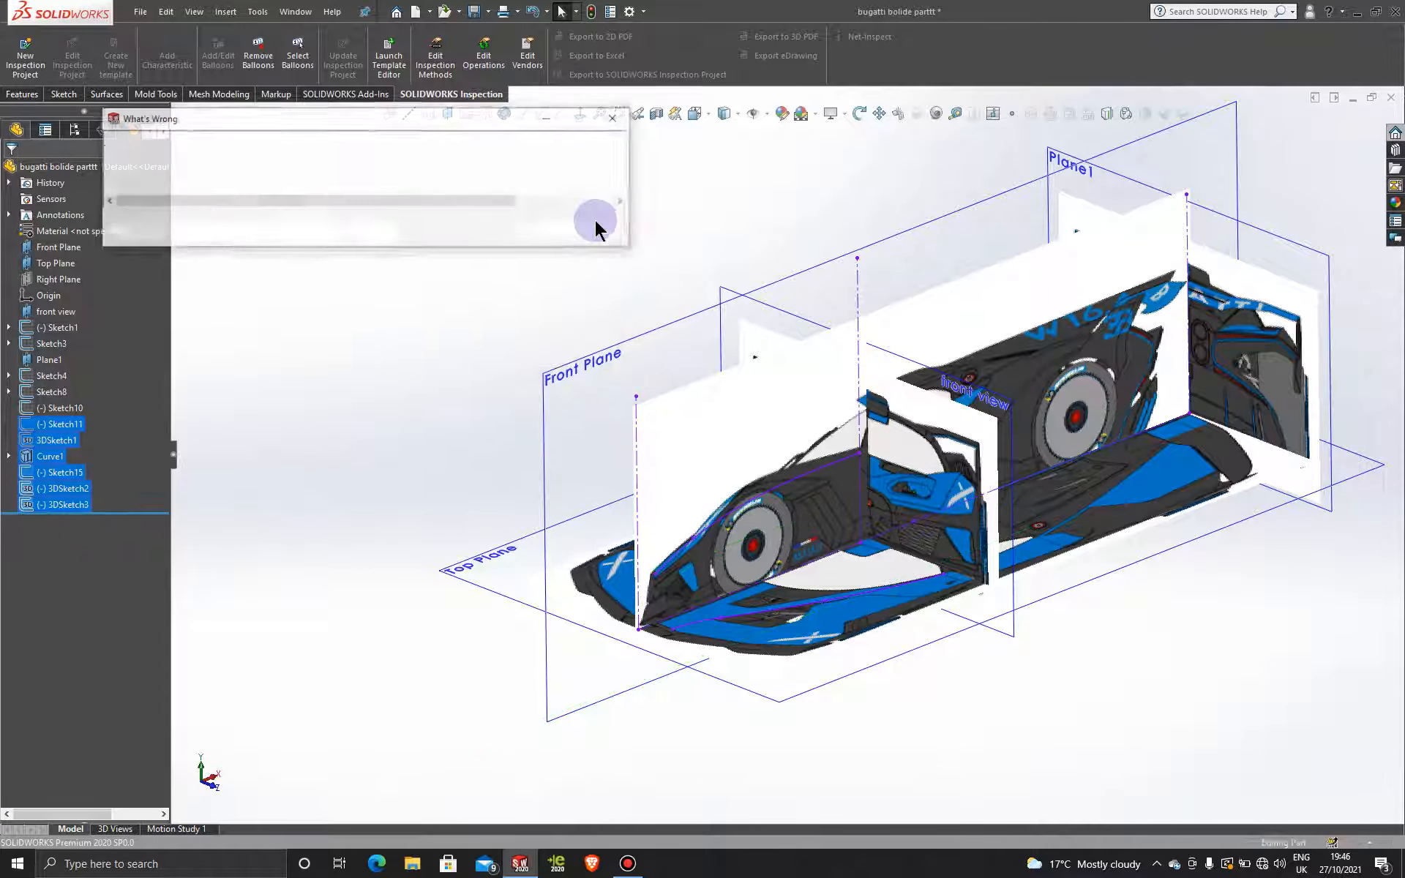
pyautogui.click(557, 231)
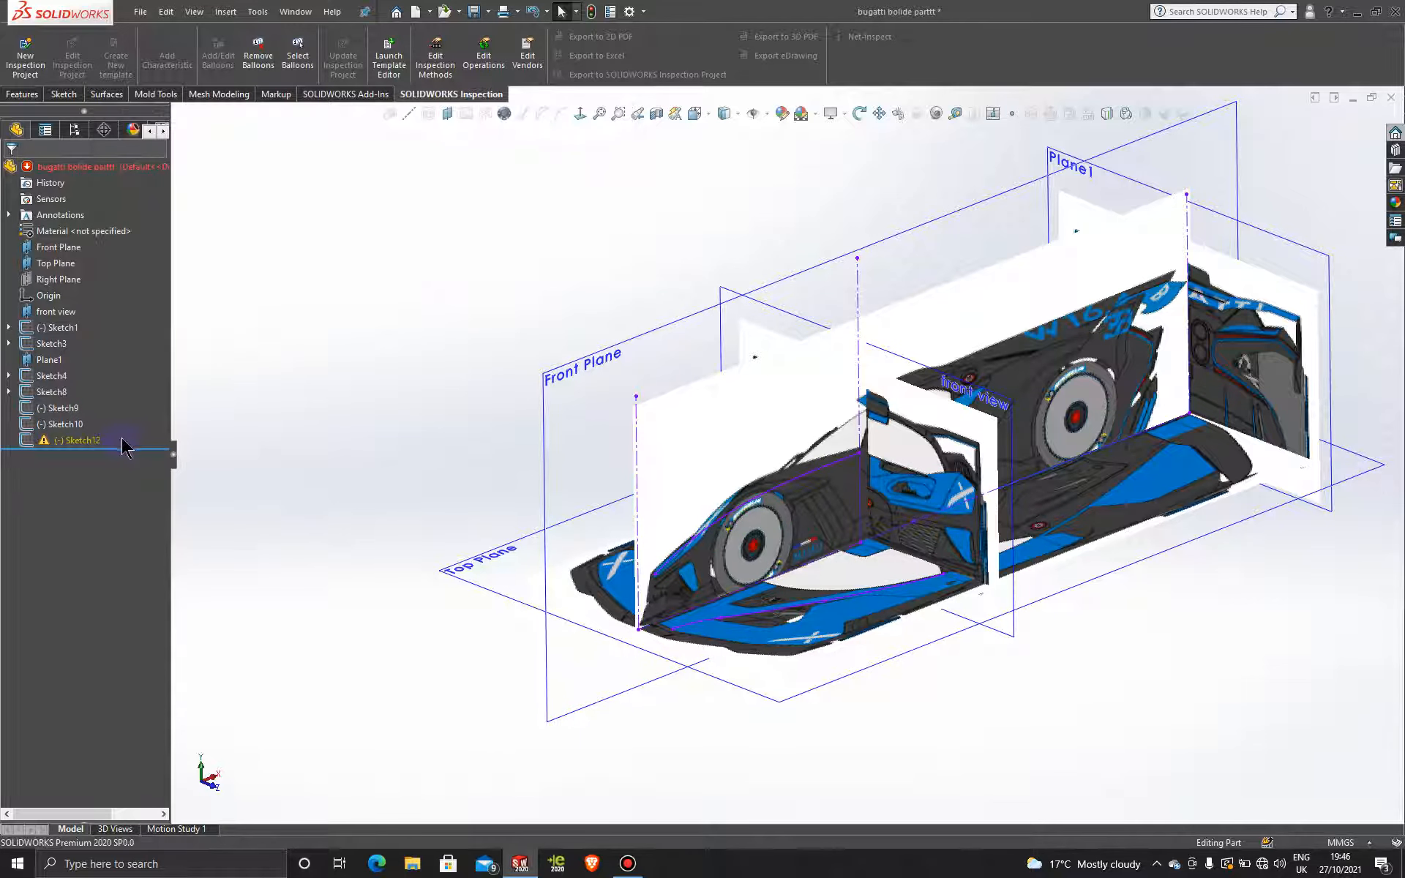
# - Delete the remaining Sketch9, Sketch10 and Sketch12 so that the feature history ends at Sketch8
pyautogui.moveTo(120, 438); pyautogui.dragTo(56, 410)
pyautogui.rightClick(56, 410)
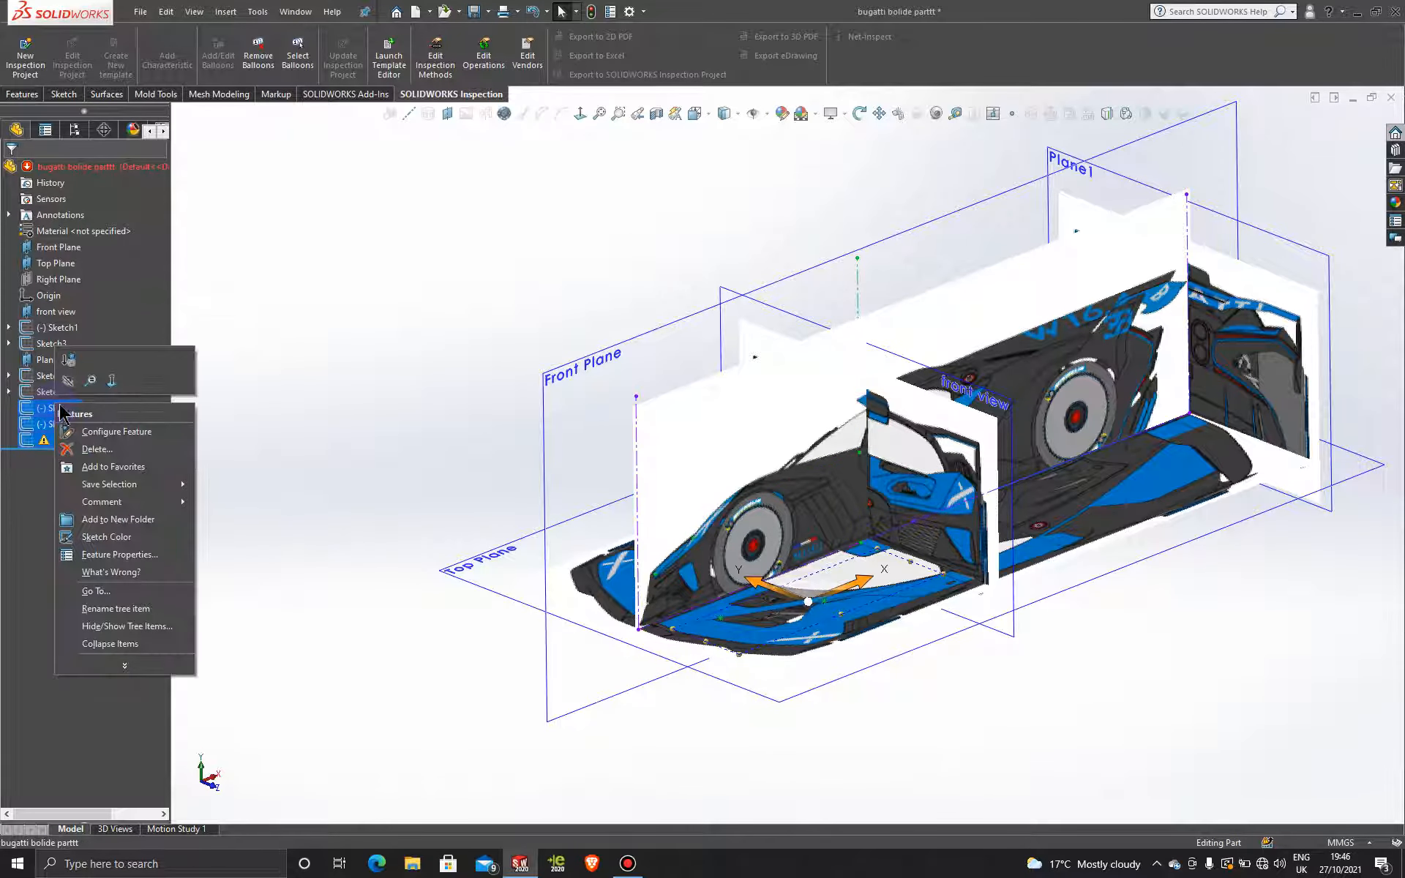
pyautogui.click(80, 458)
pyautogui.click(591, 203)
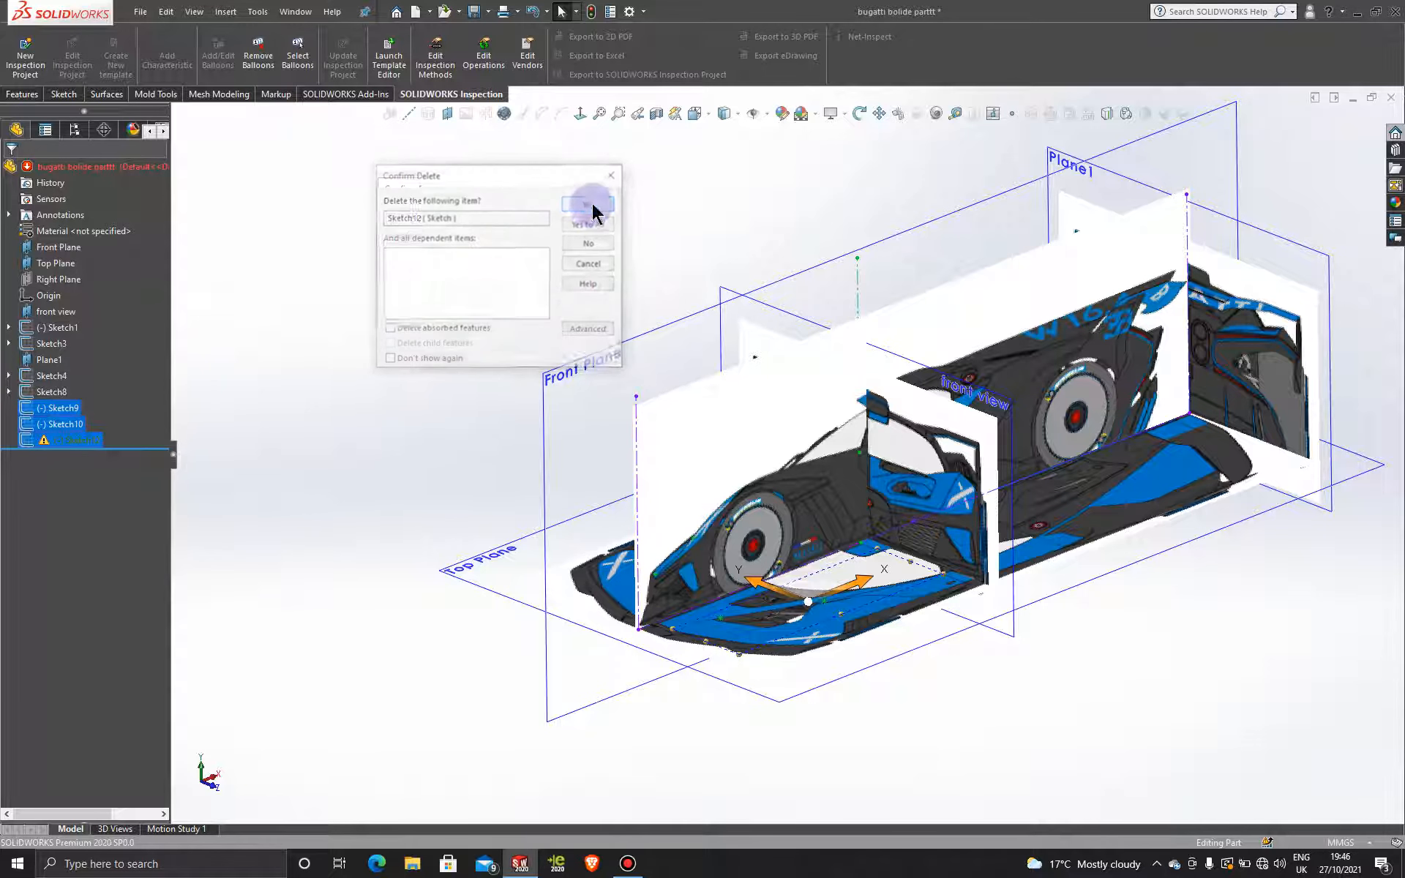
pyautogui.click(592, 205)
pyautogui.click(592, 205)
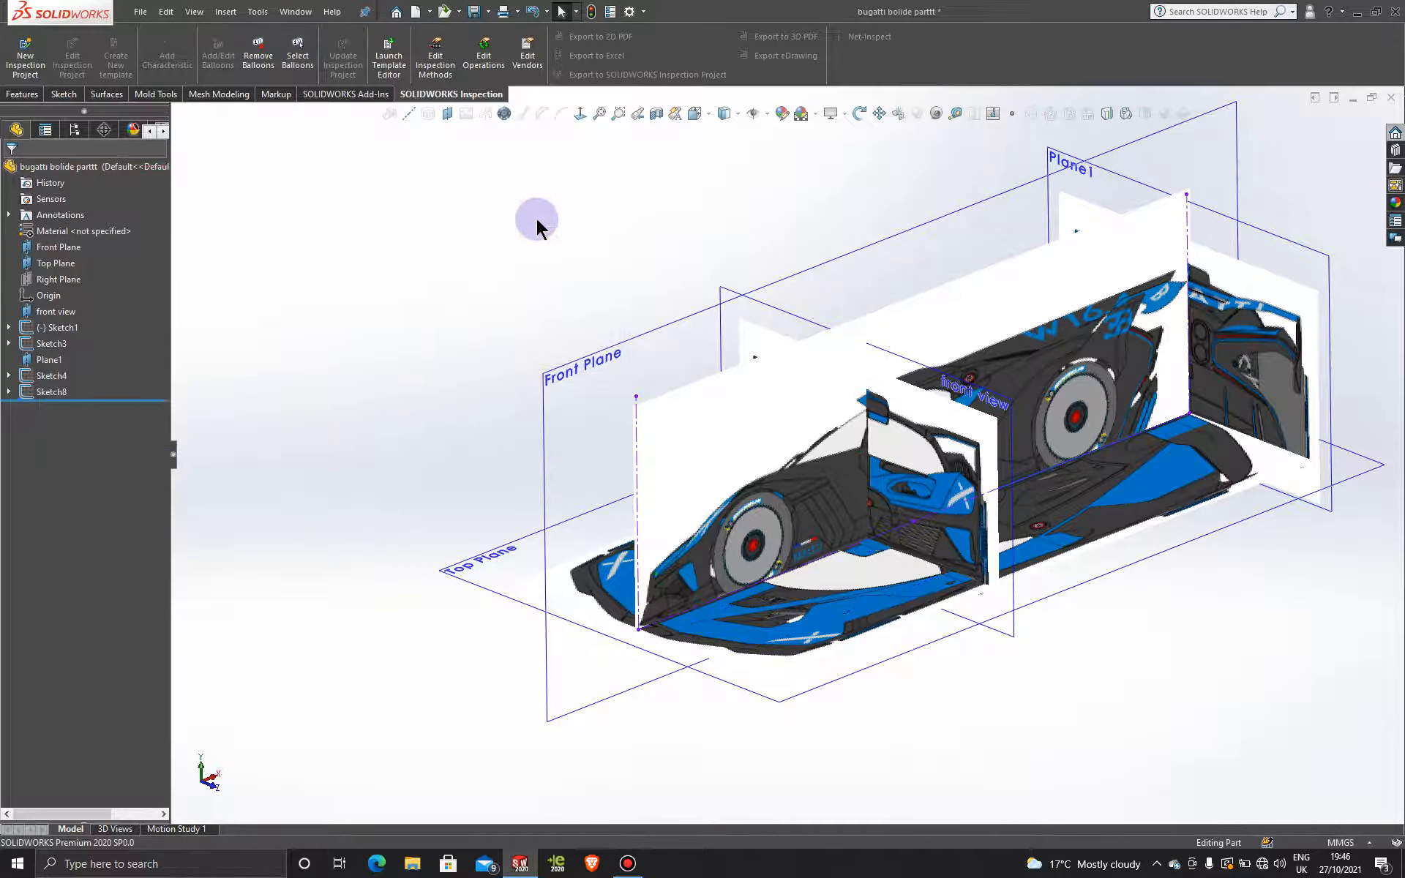
# - Start a new sketch on the Front Plane and view the car's side picture straight on
pyautogui.click(46, 394)
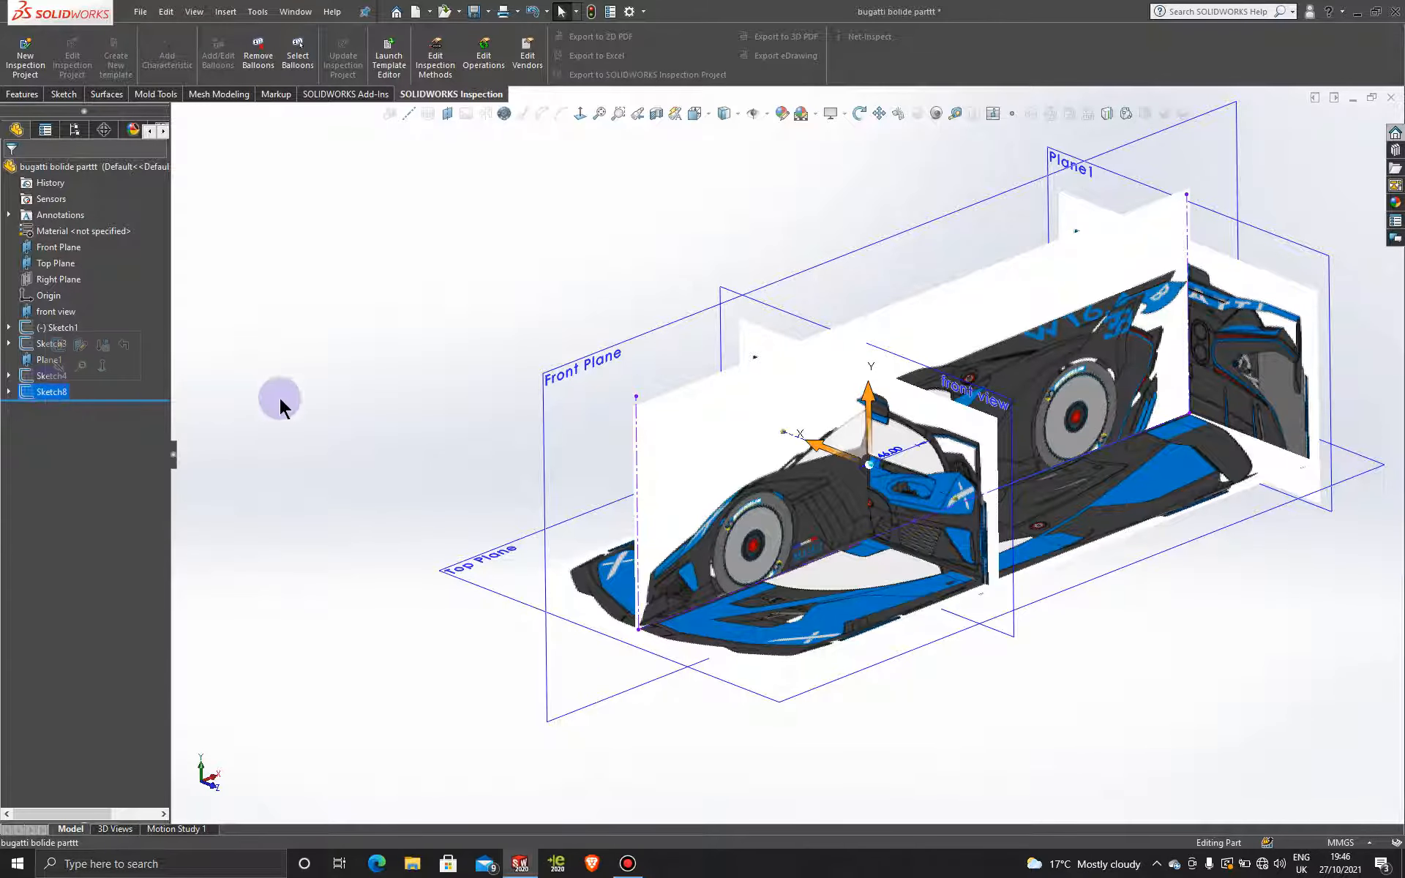
pyautogui.click(471, 322)
pyautogui.moveTo(471, 323); pyautogui.dragTo(527, 320, button='middle')
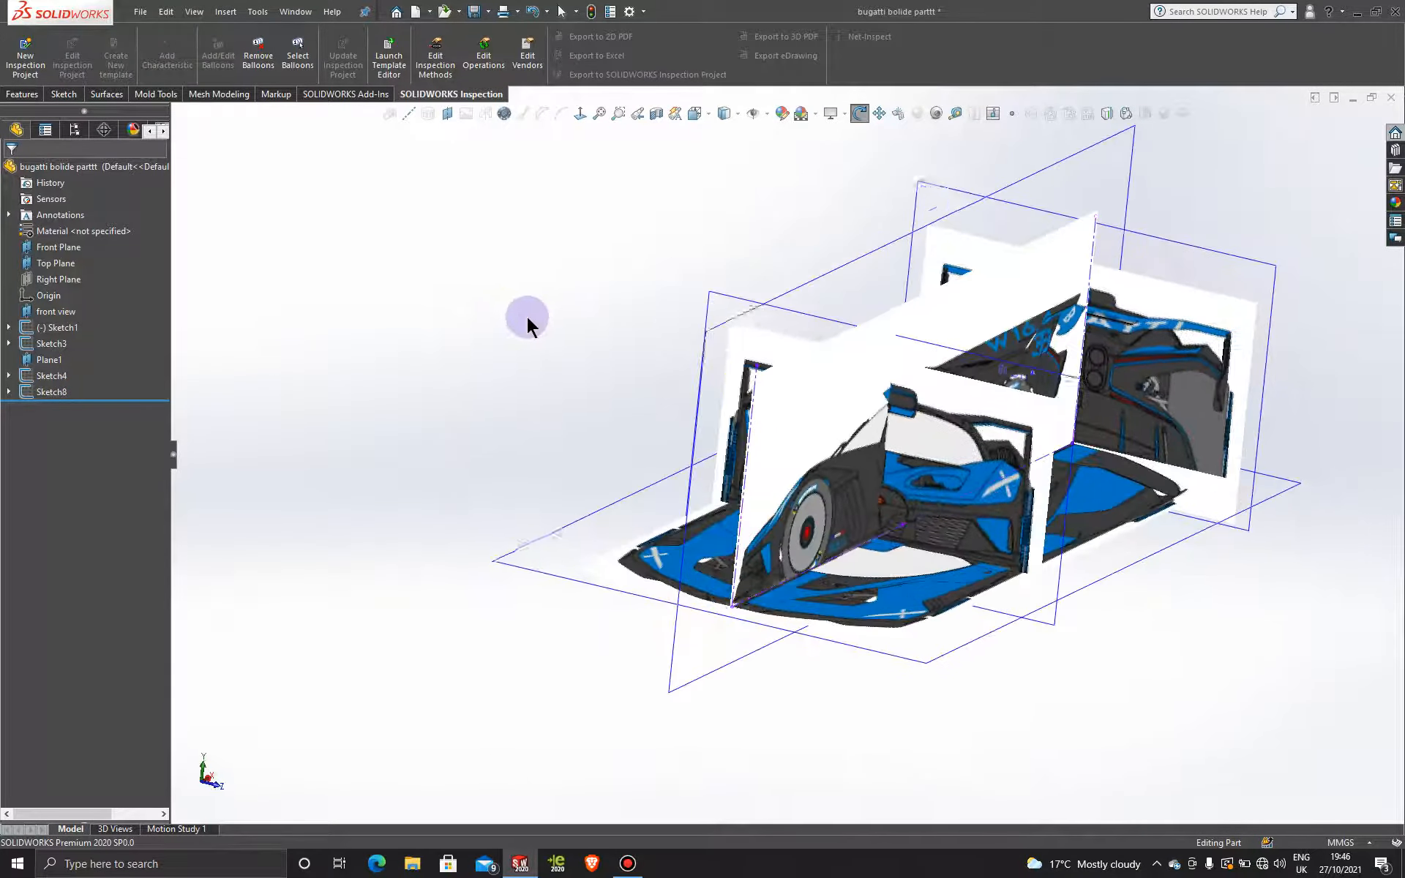
pyautogui.moveTo(496, 393); pyautogui.dragTo(390, 420, button='middle')
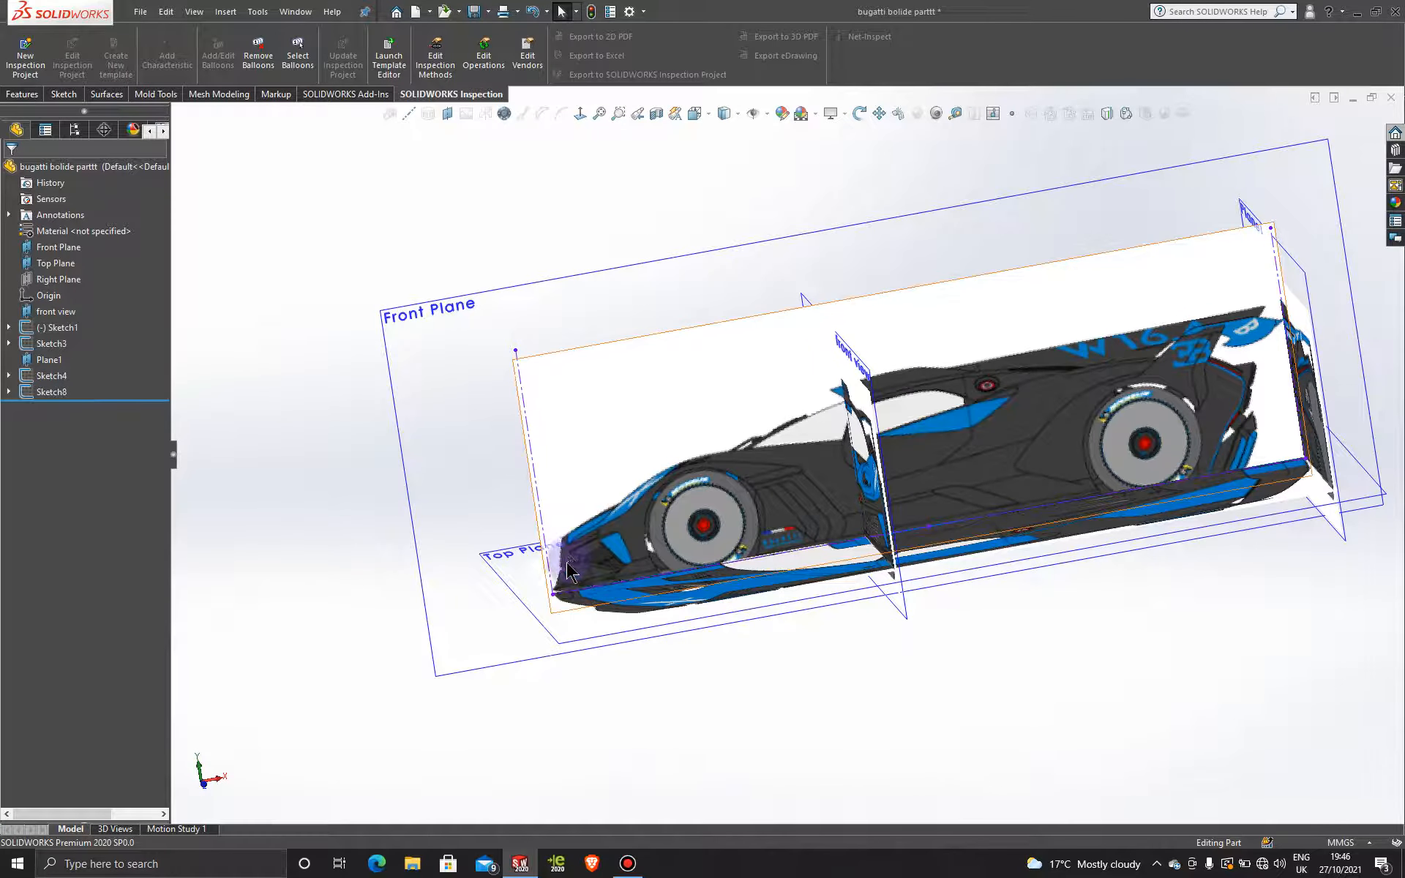
pyautogui.click(553, 284)
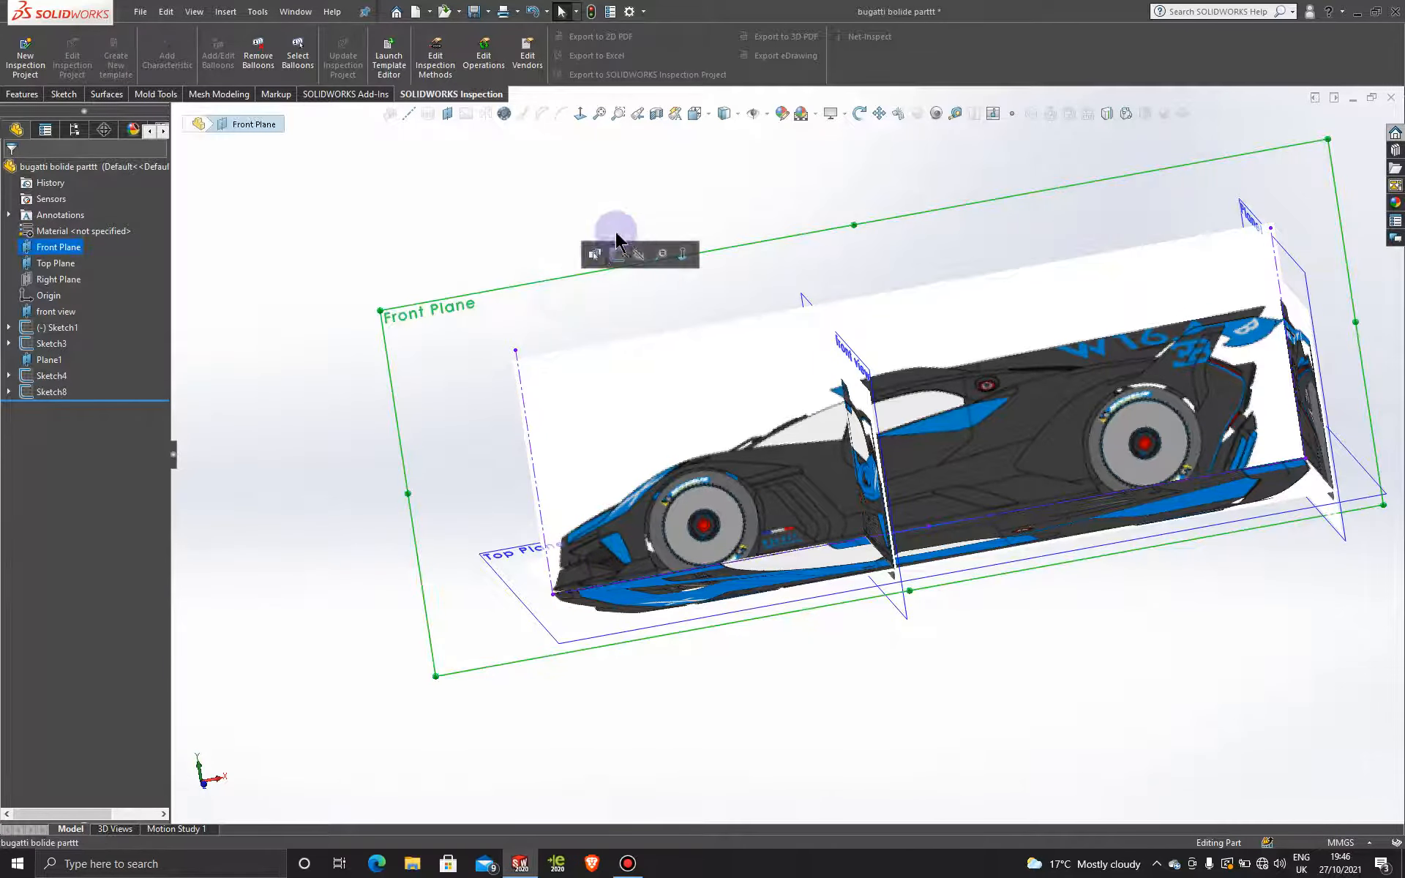
pyautogui.click(617, 254)
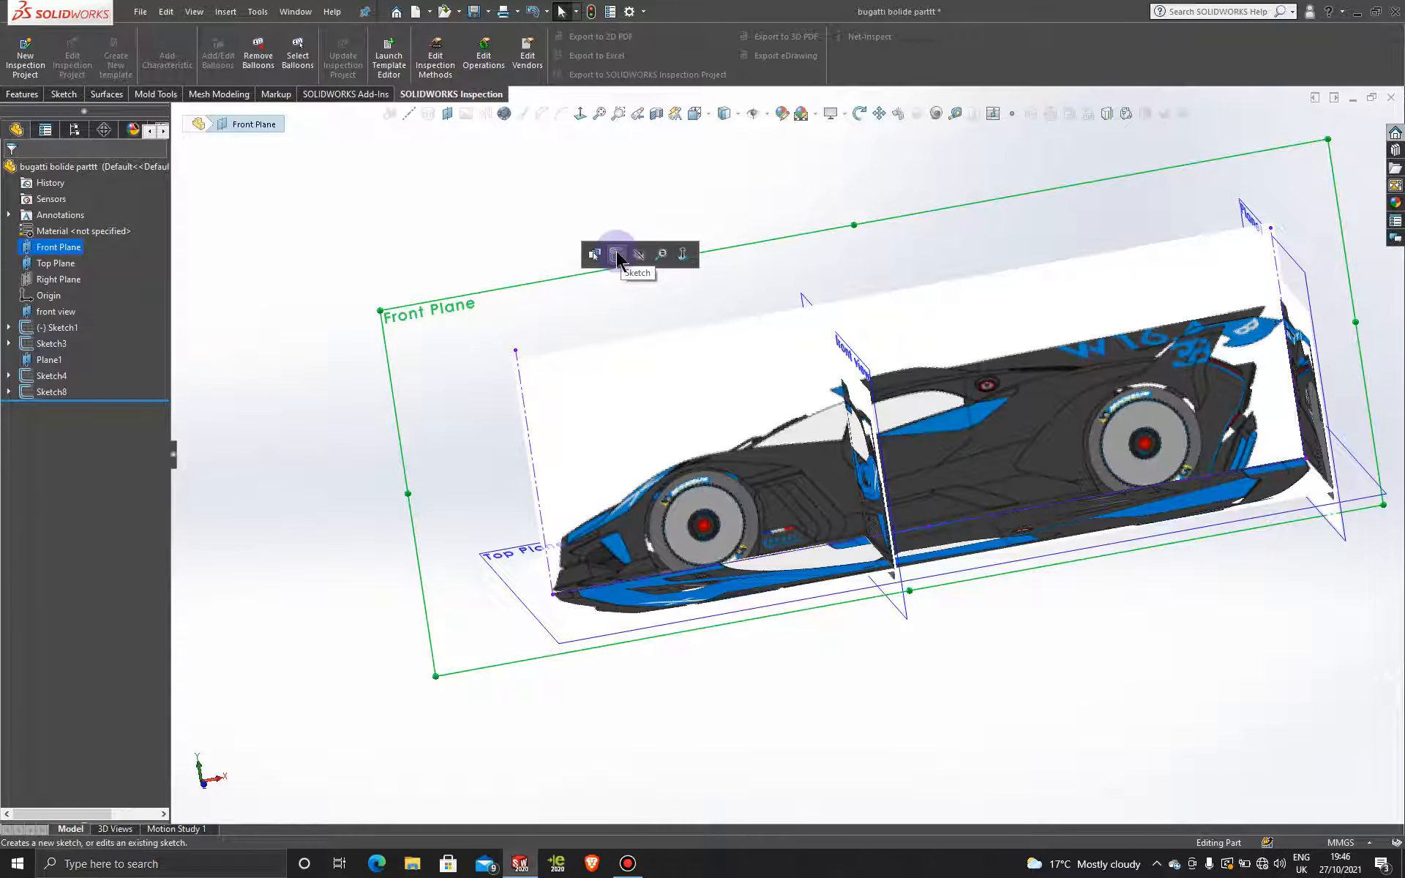
pyautogui.click(580, 113)
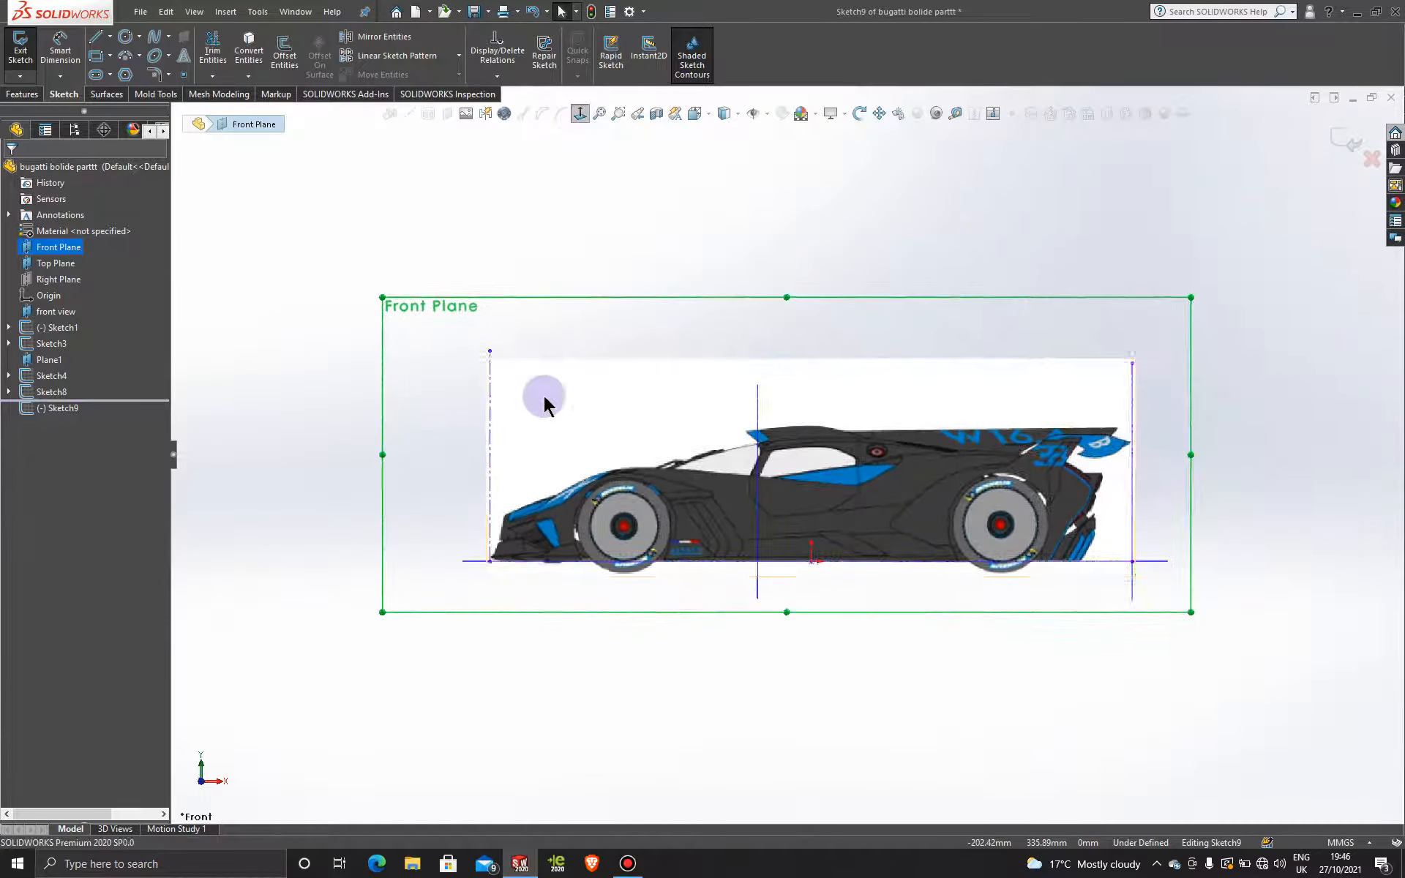
# - Draw a two-point spline along the car's front hood edge from about (-264.7, 39.7) to (-221.5, 51.8) mm
pyautogui.scroll(-5, 571, 476)
pyautogui.scroll(-2, 637, 439)
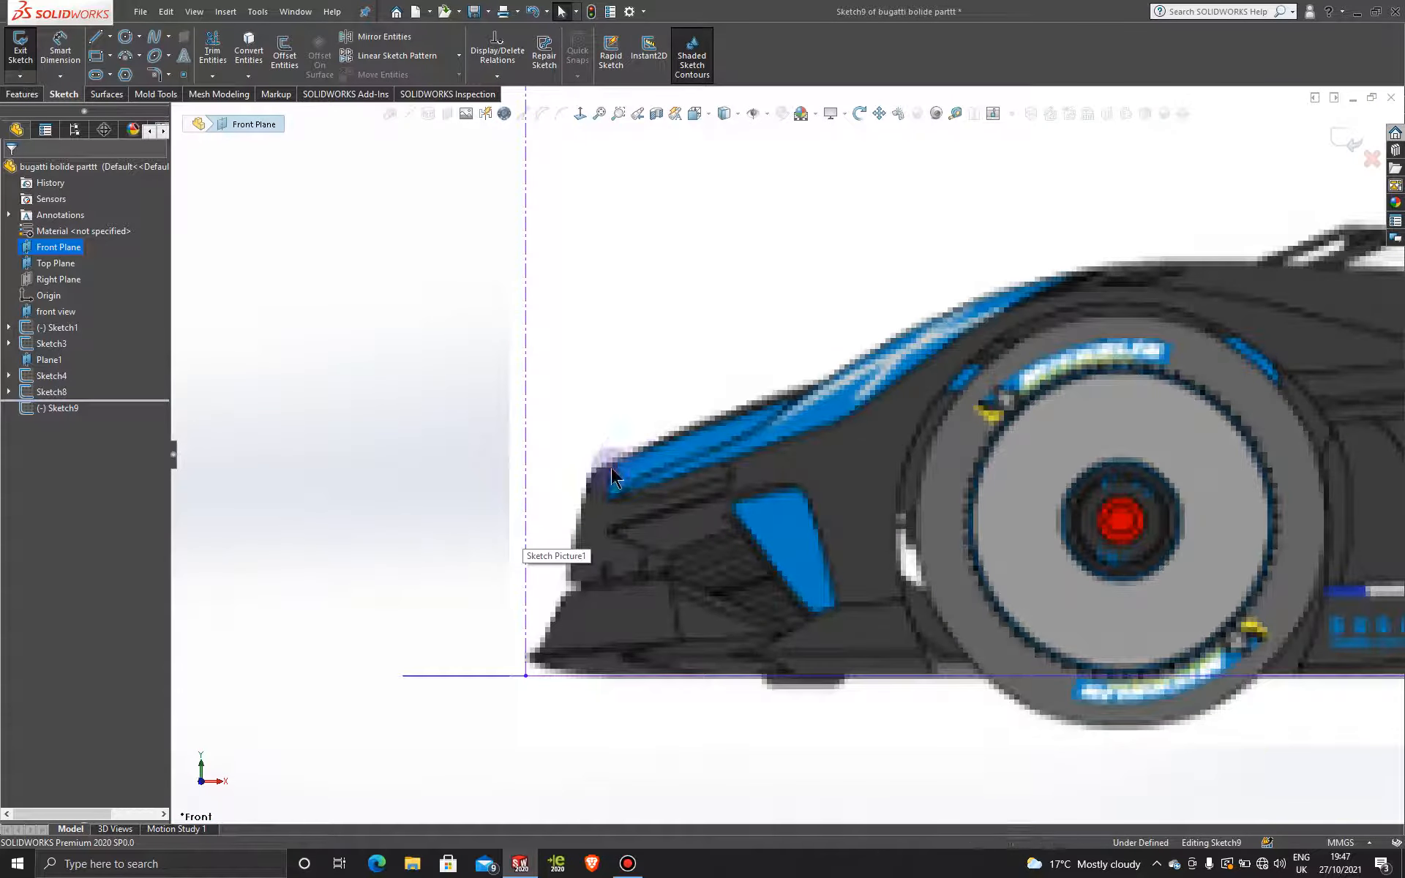
pyautogui.click(597, 457)
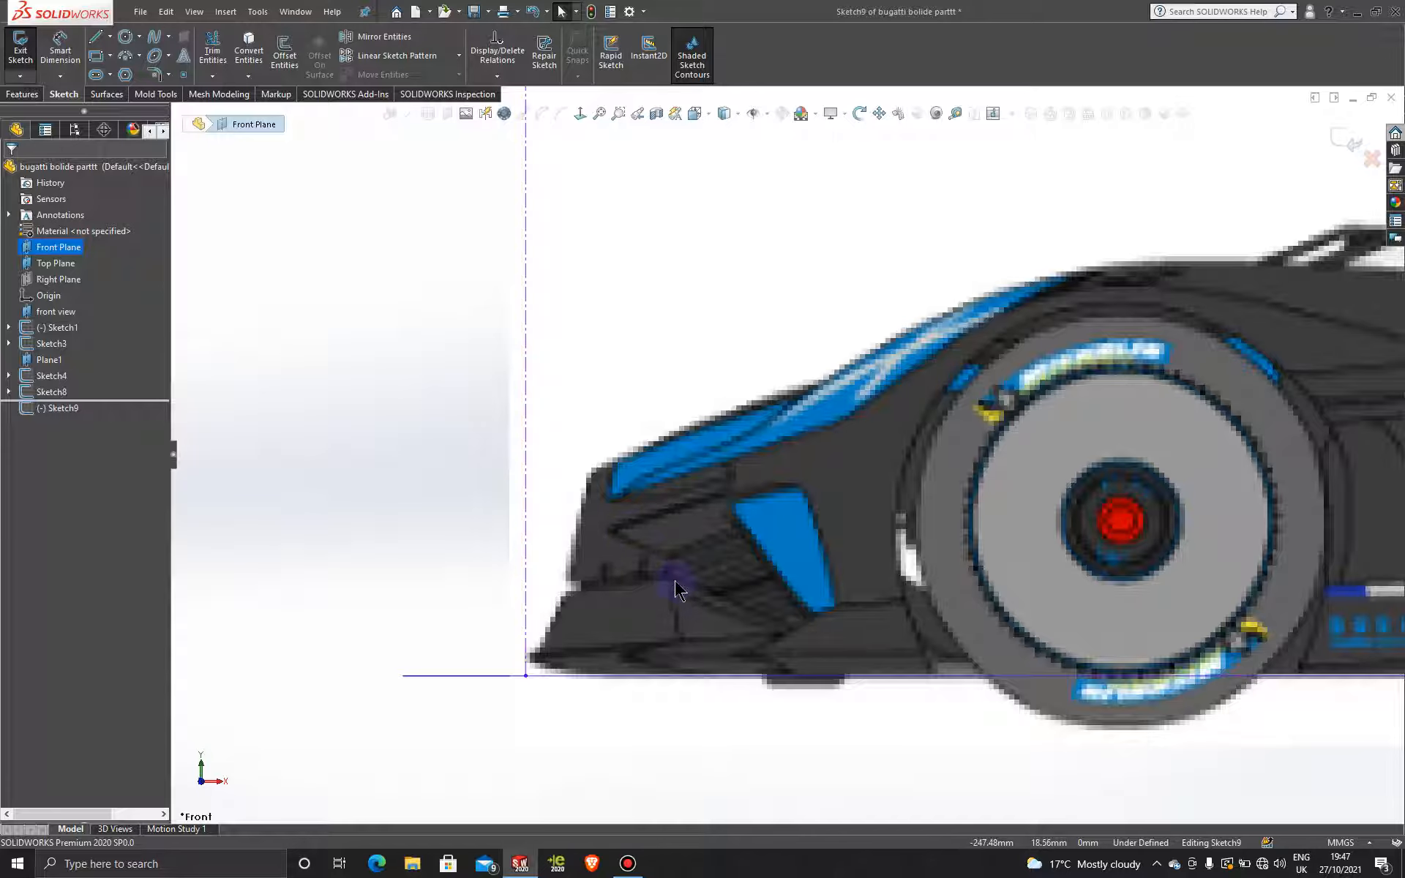
pyautogui.click(154, 36)
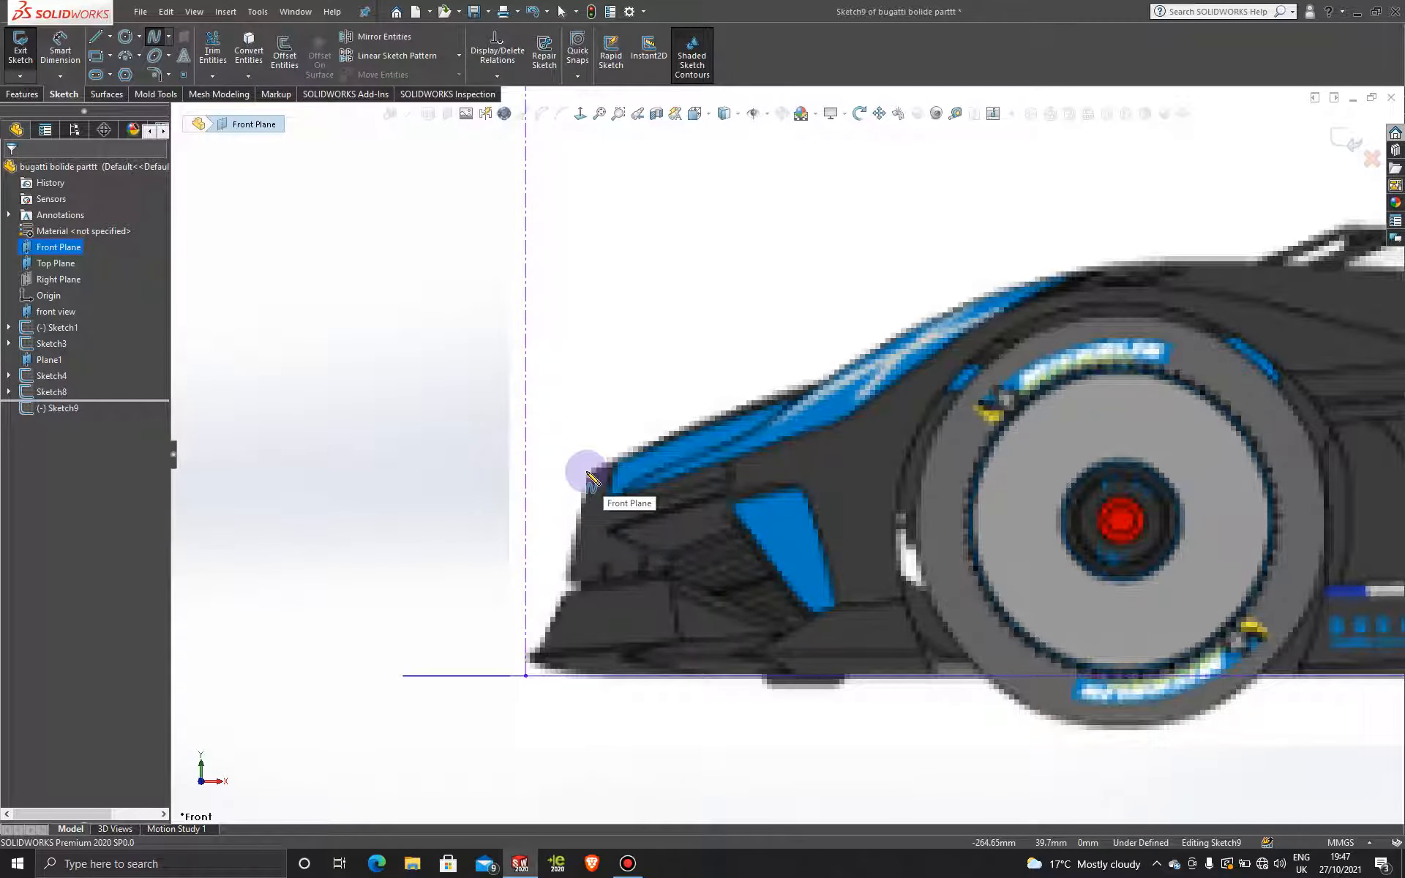
pyautogui.click(588, 470)
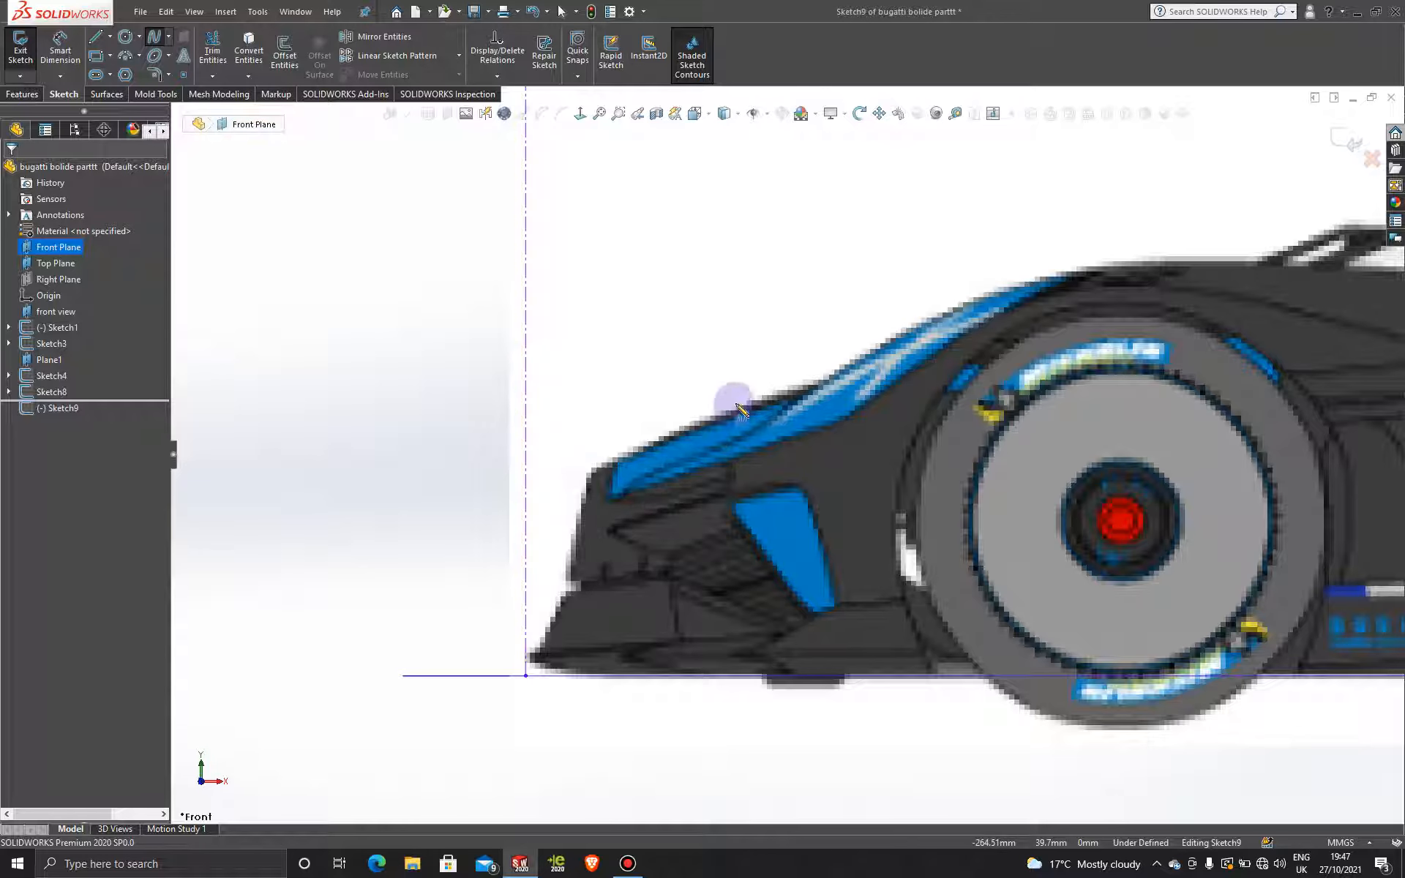
pyautogui.click(794, 391)
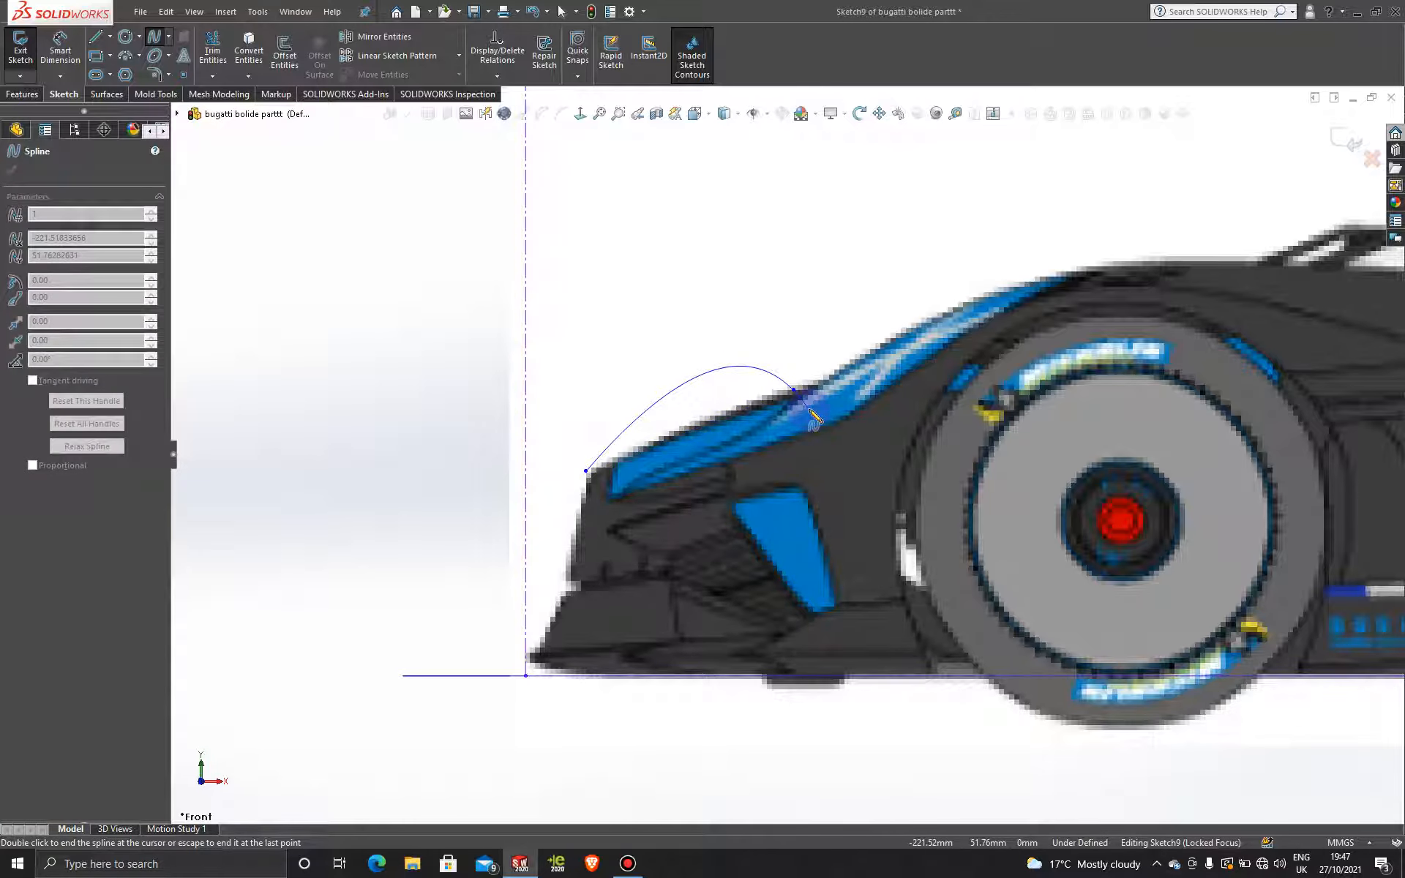
pyautogui.press('Escape')
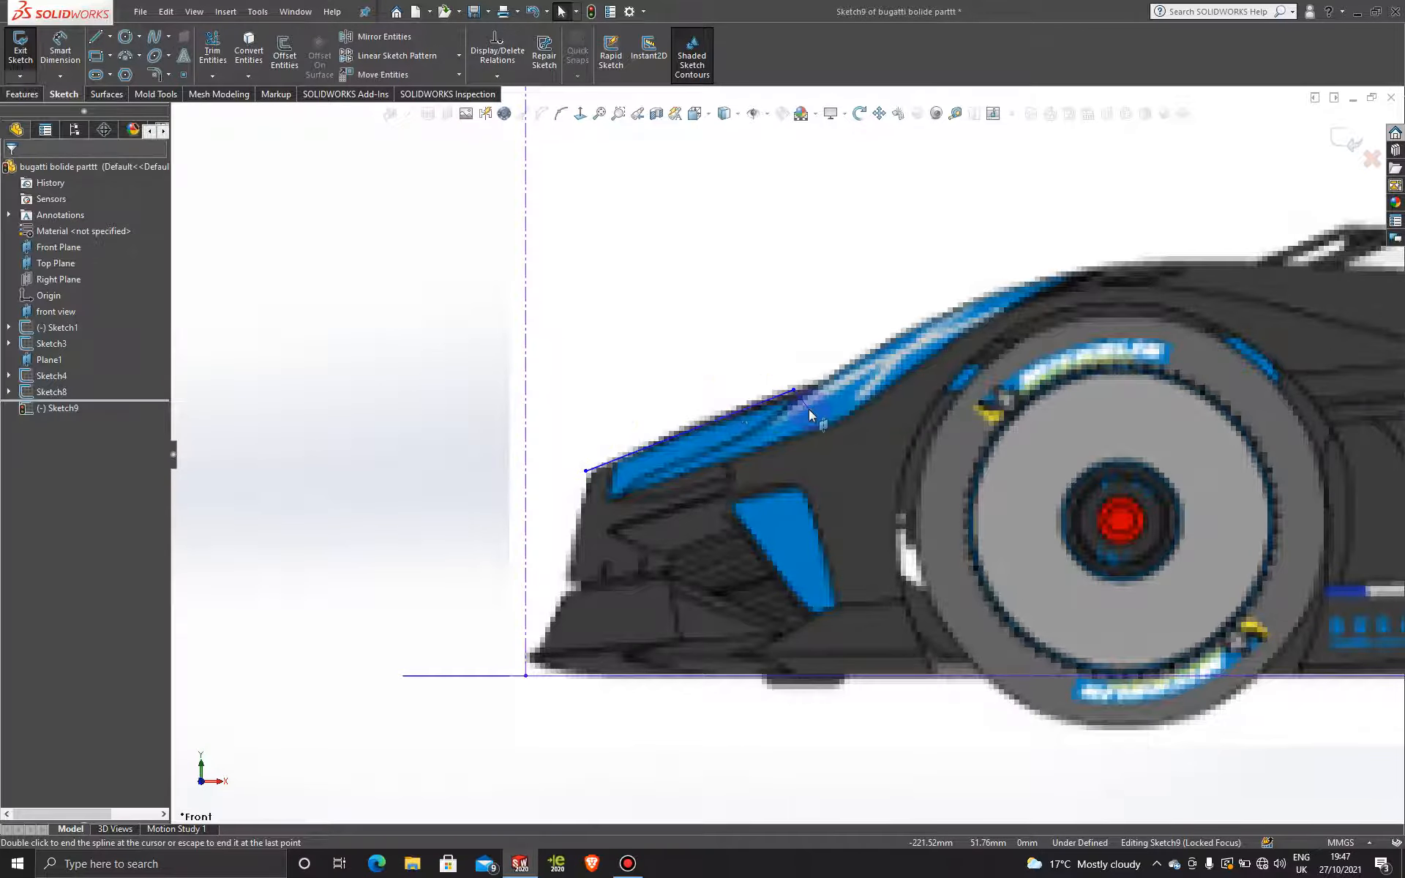
# - Adjust the spline's tangent handle so the curve follows the hood outline in the side picture
pyautogui.click(718, 420)
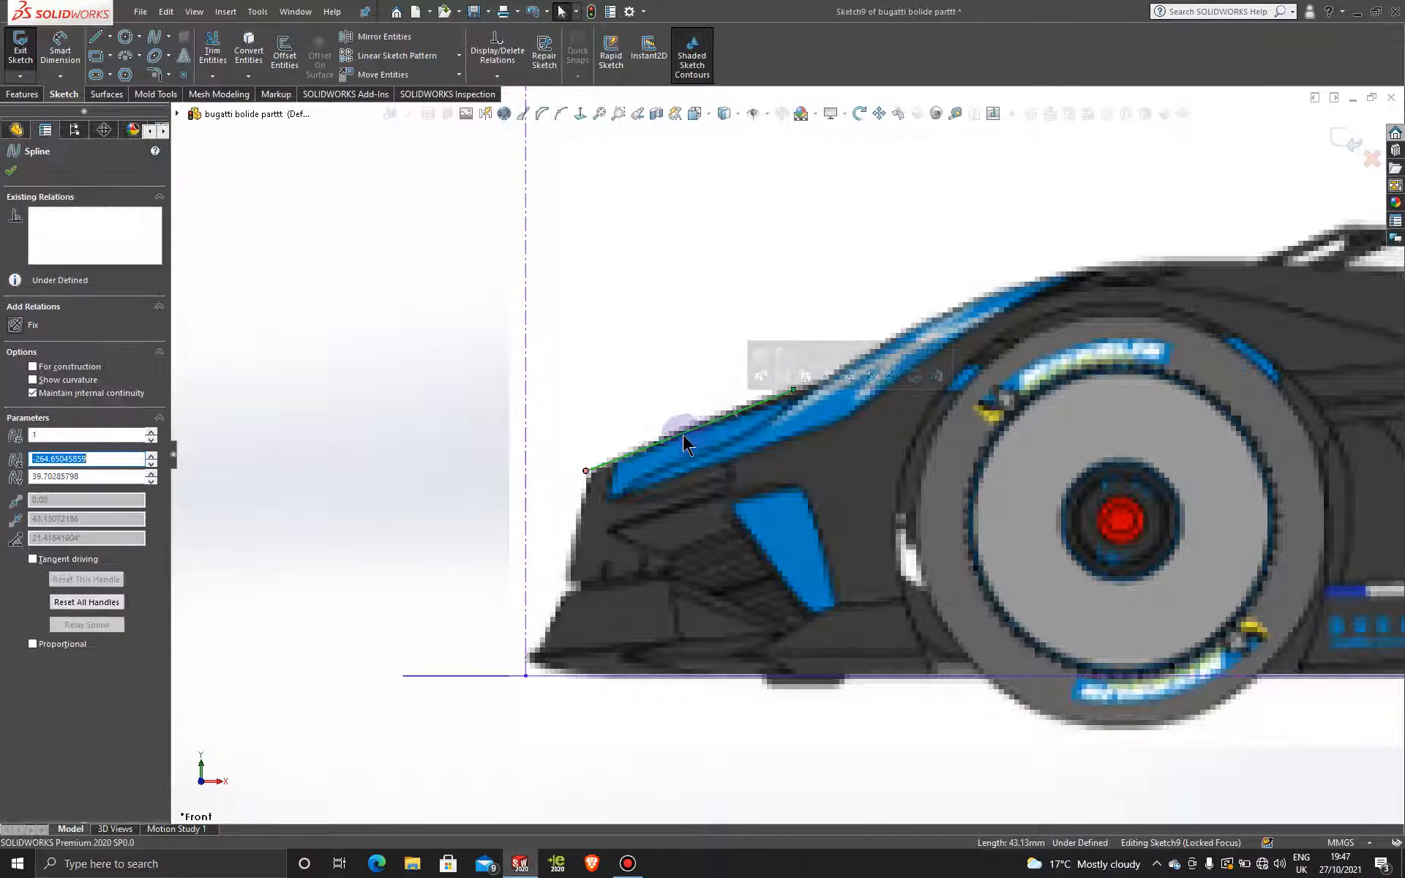
pyautogui.moveTo(672, 438); pyautogui.dragTo(671, 434)
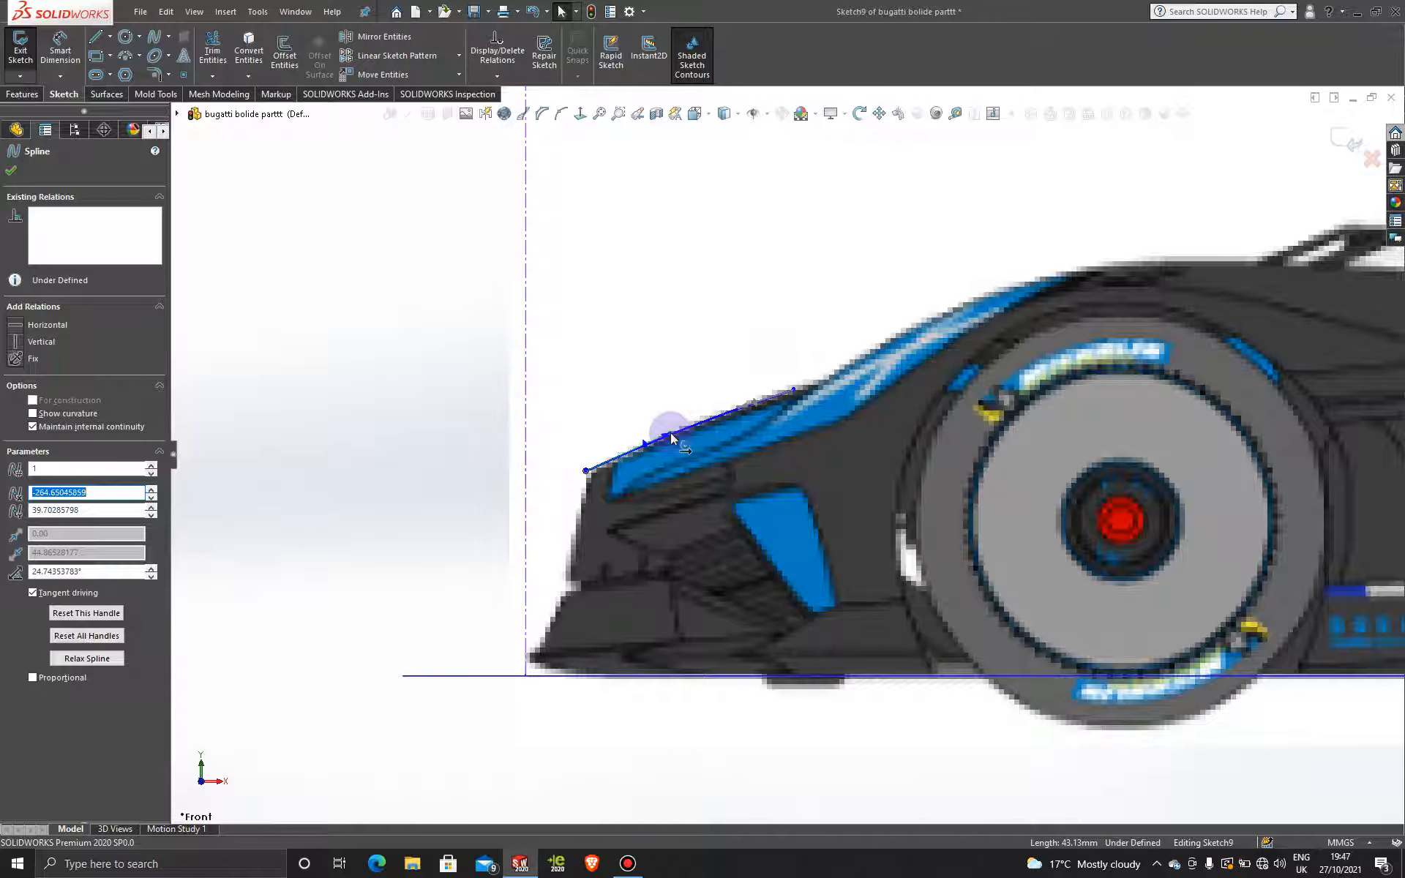
pyautogui.scroll(-3, 644, 467)
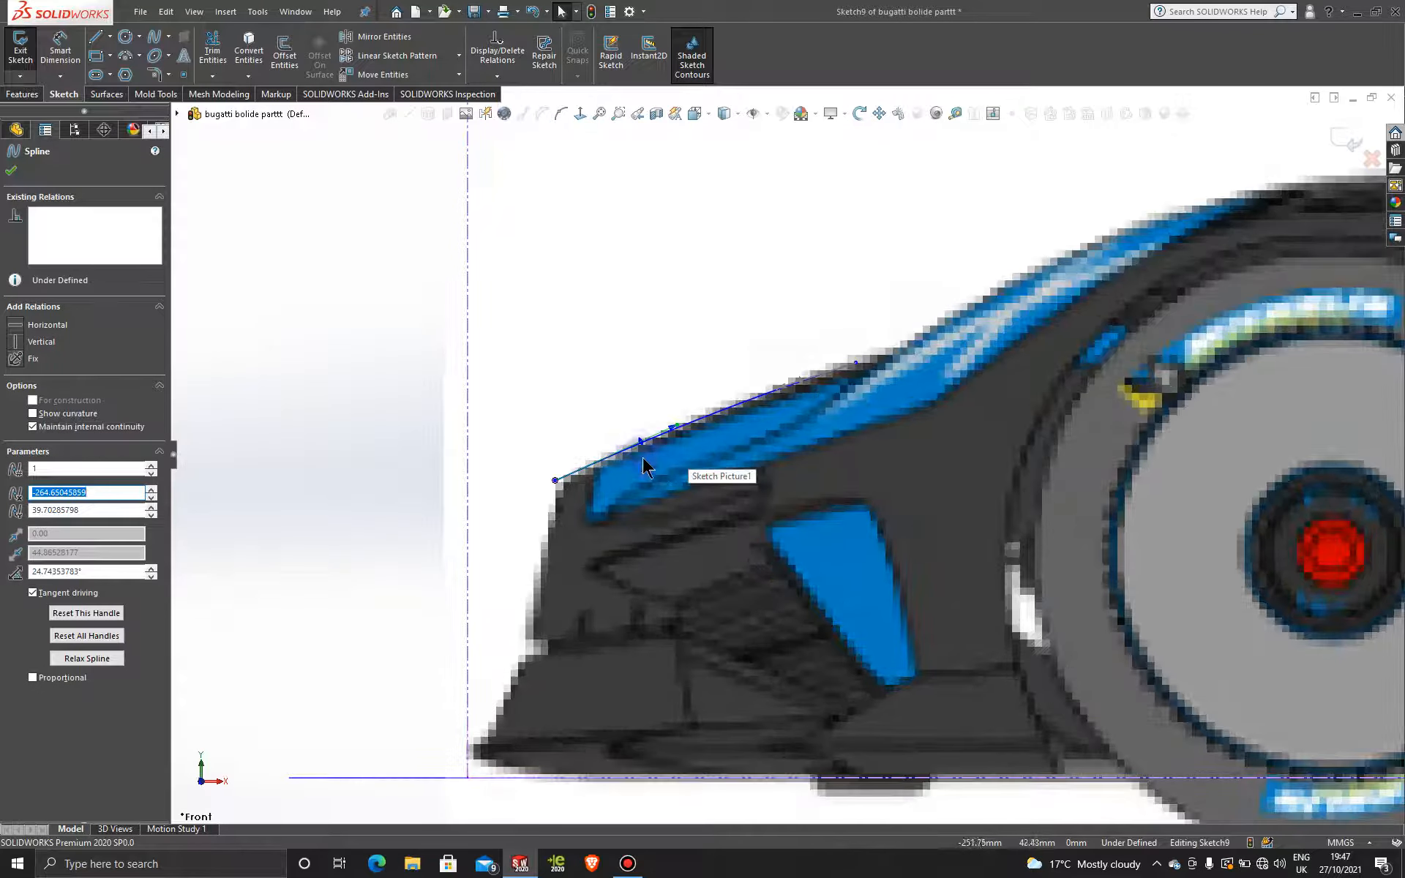
pyautogui.moveTo(709, 419)
pyautogui.mouseDown()
pyautogui.moveTo(731, 436)
pyautogui.moveTo(710, 419)
pyautogui.mouseUp()
# - Move the hood spline's upper endpoint to about (-224.1, 55.3) mm and its nose endpoint to about (-267.1, 38.3) mm
pyautogui.click(859, 366)
pyautogui.moveTo(857, 339); pyautogui.dragTo(860, 363)
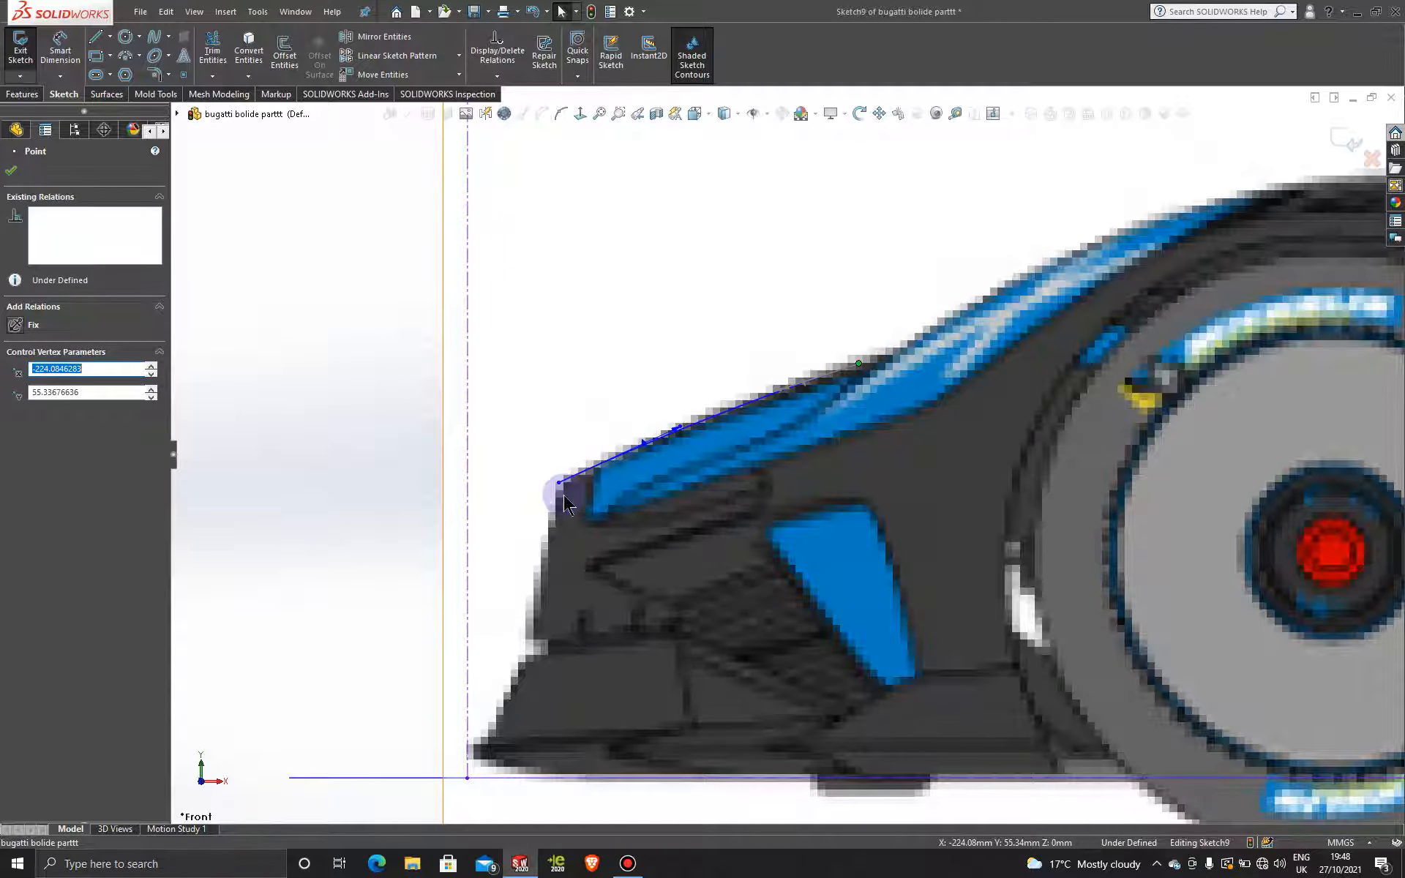
pyautogui.scroll(-1, 567, 489)
pyautogui.moveTo(571, 477); pyautogui.dragTo(543, 488)
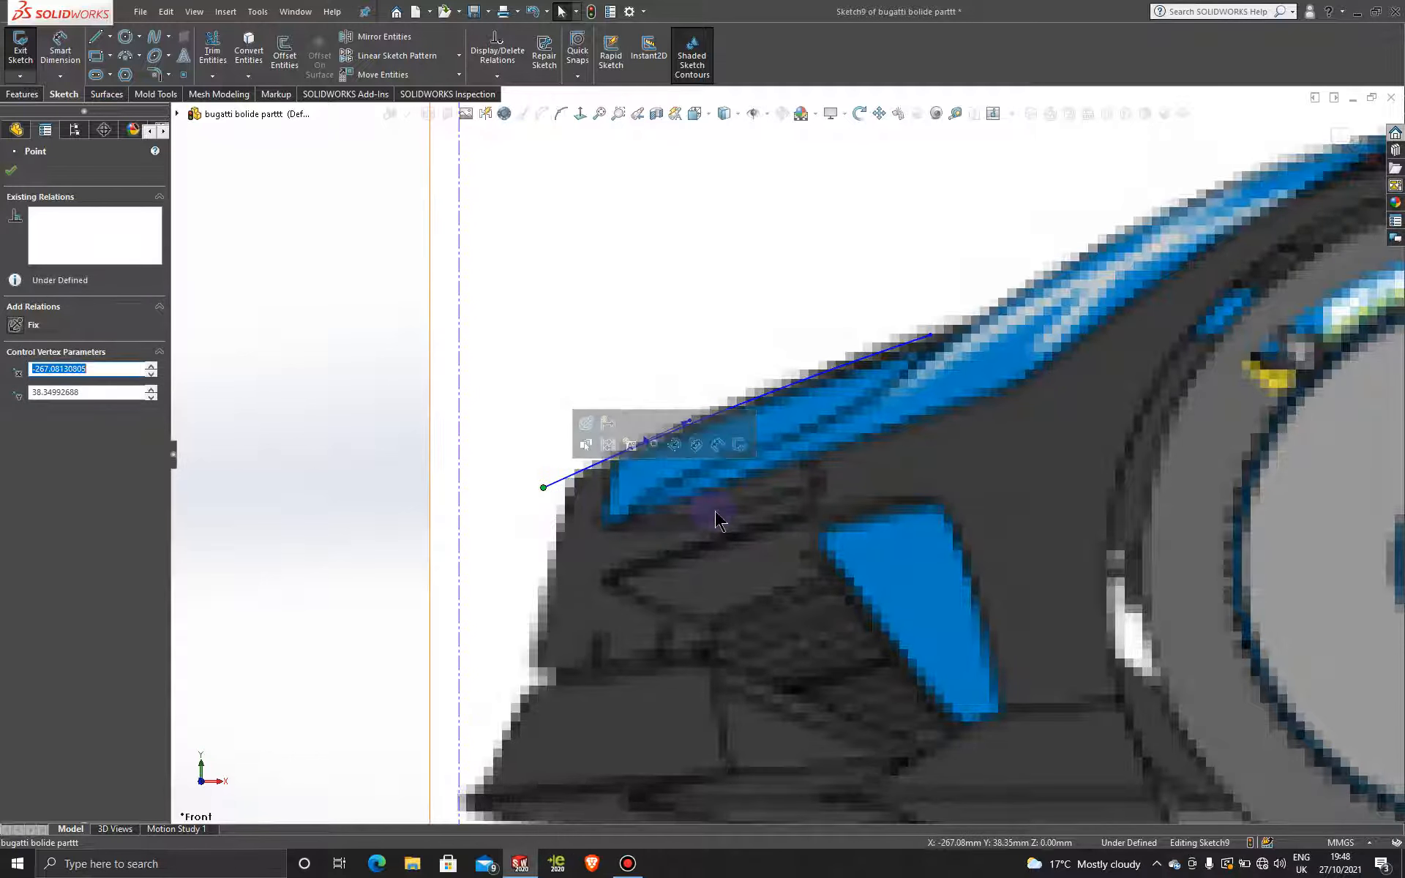
pyautogui.click(719, 344)
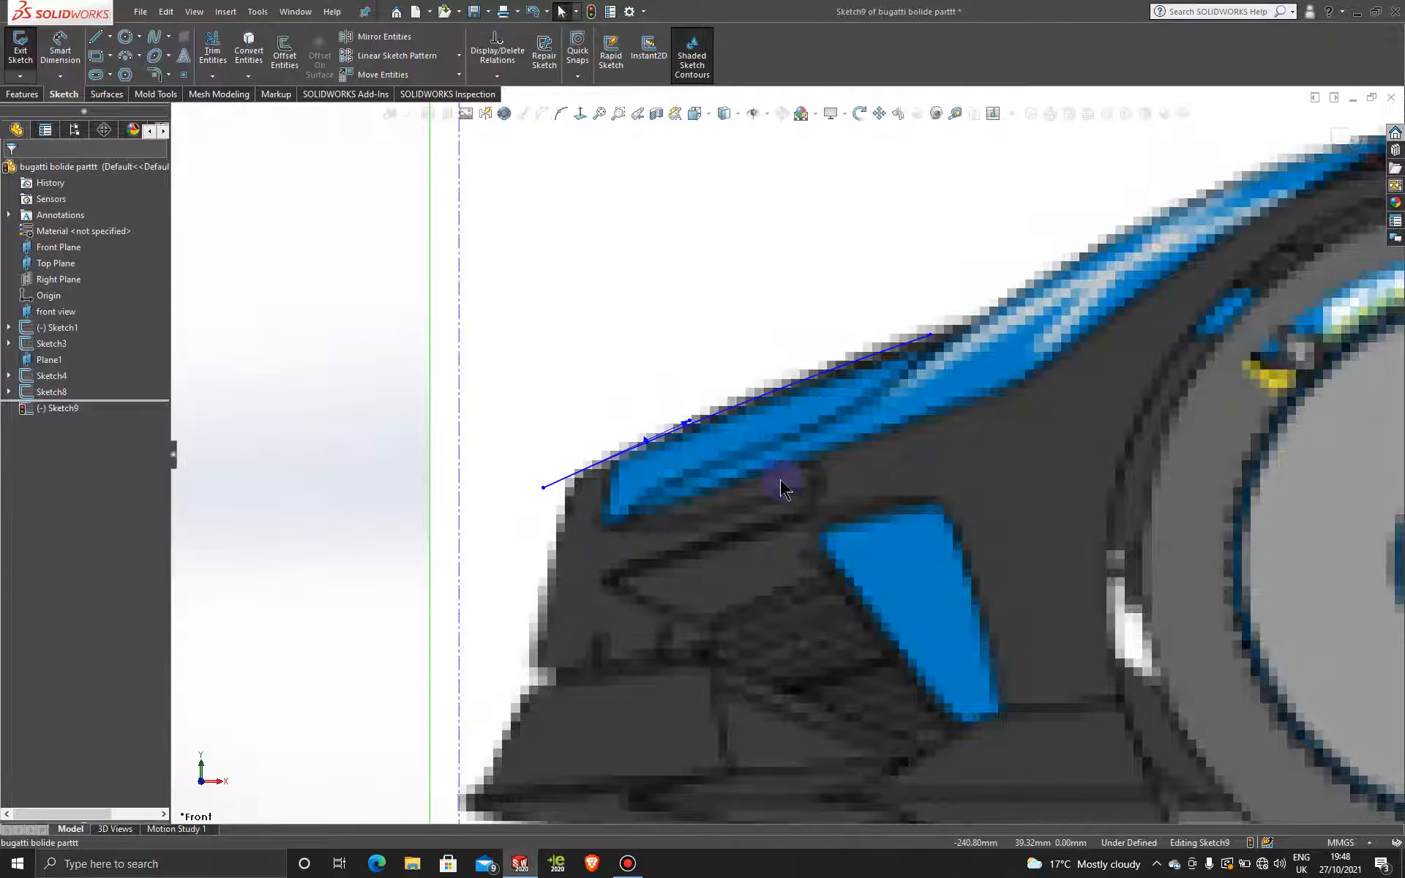
pyautogui.scroll(1, 780, 480)
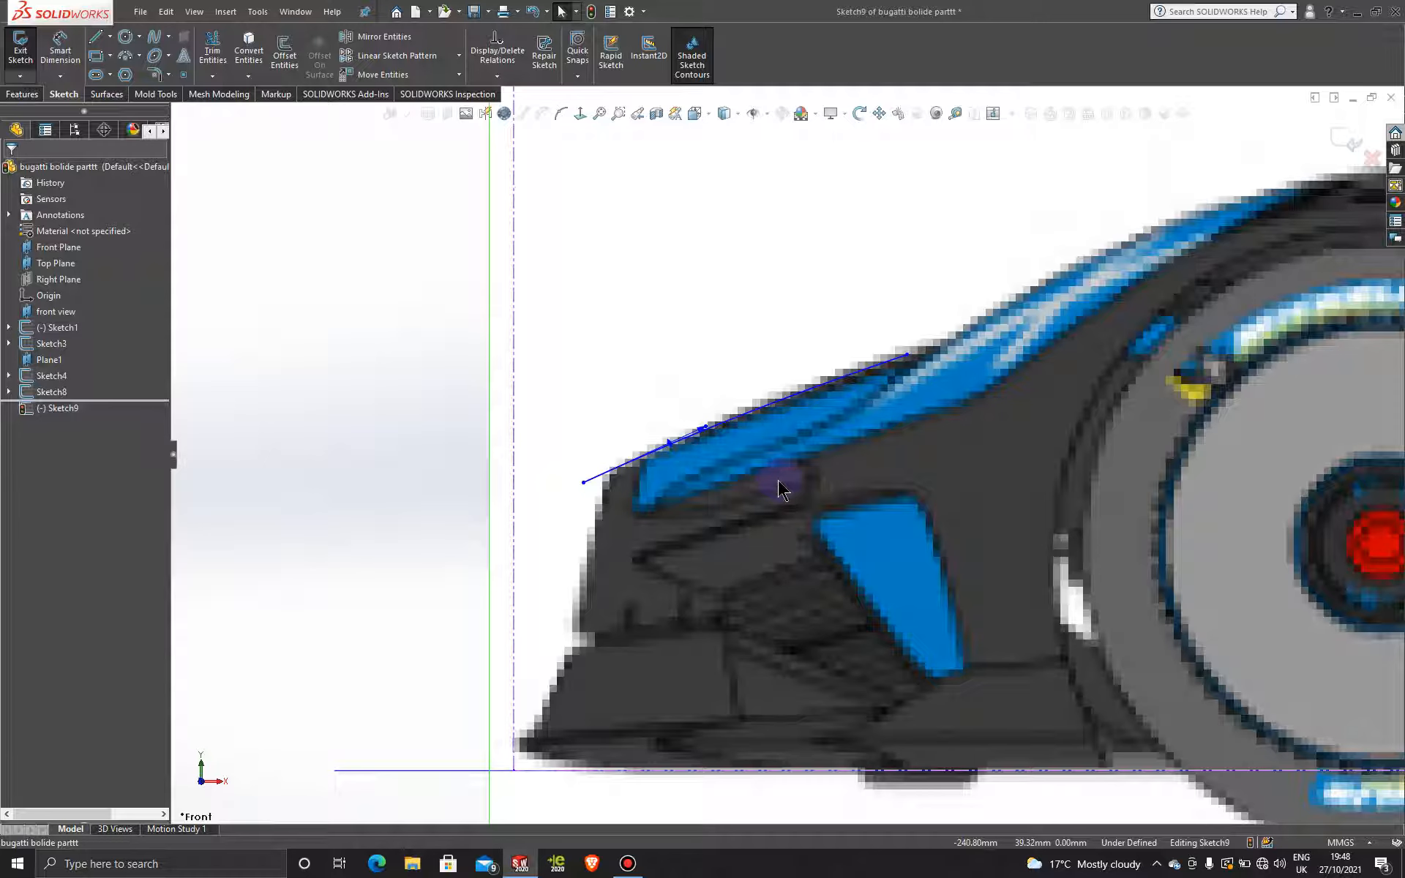
# - Exit the Front Plane sketch containing the hood spline and clear the selection
pyautogui.click(1343, 146)
pyautogui.click(399, 218)
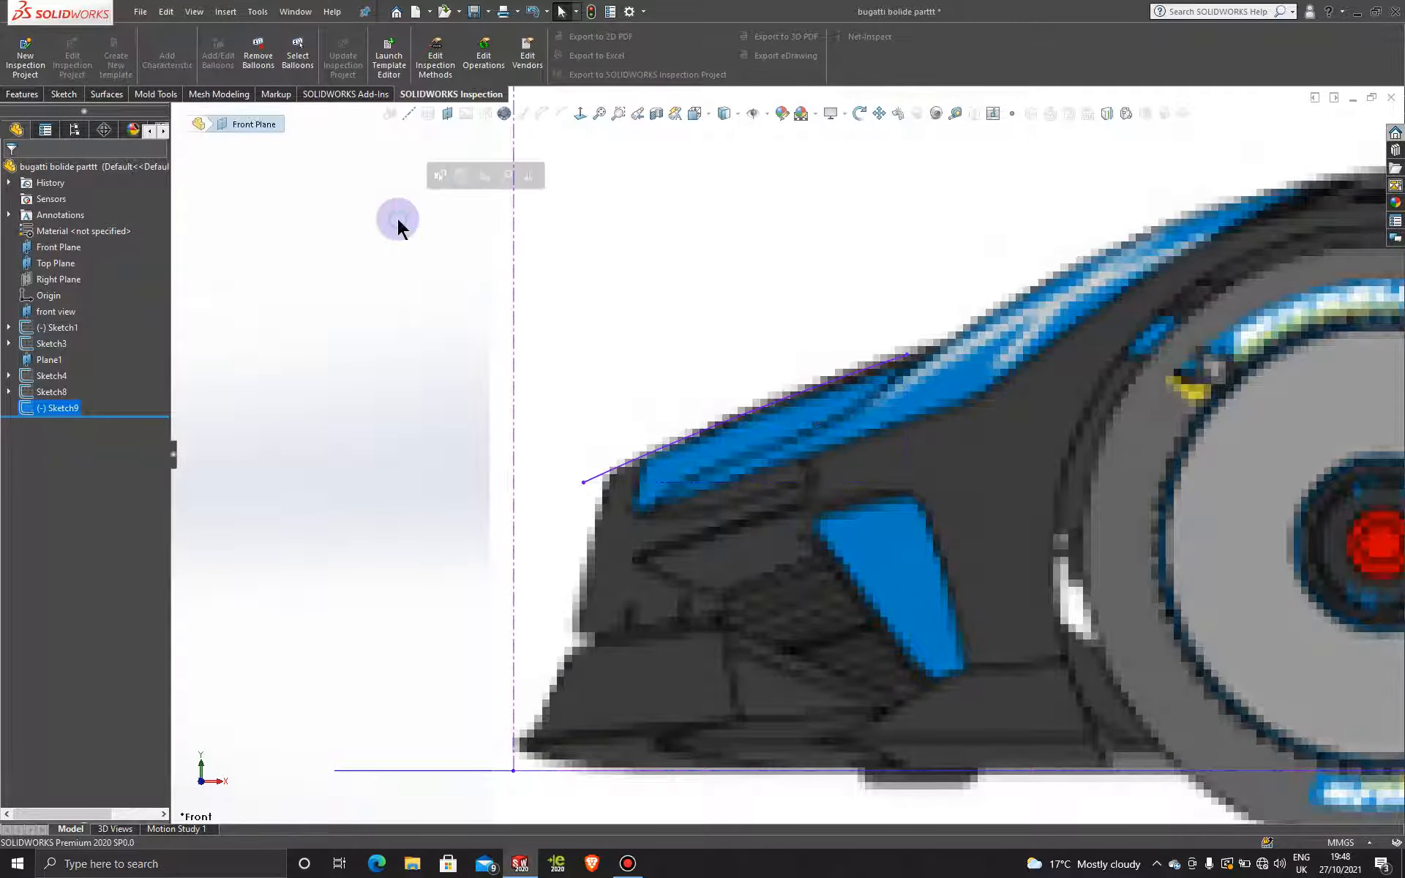
pyautogui.scroll(8, 424, 300)
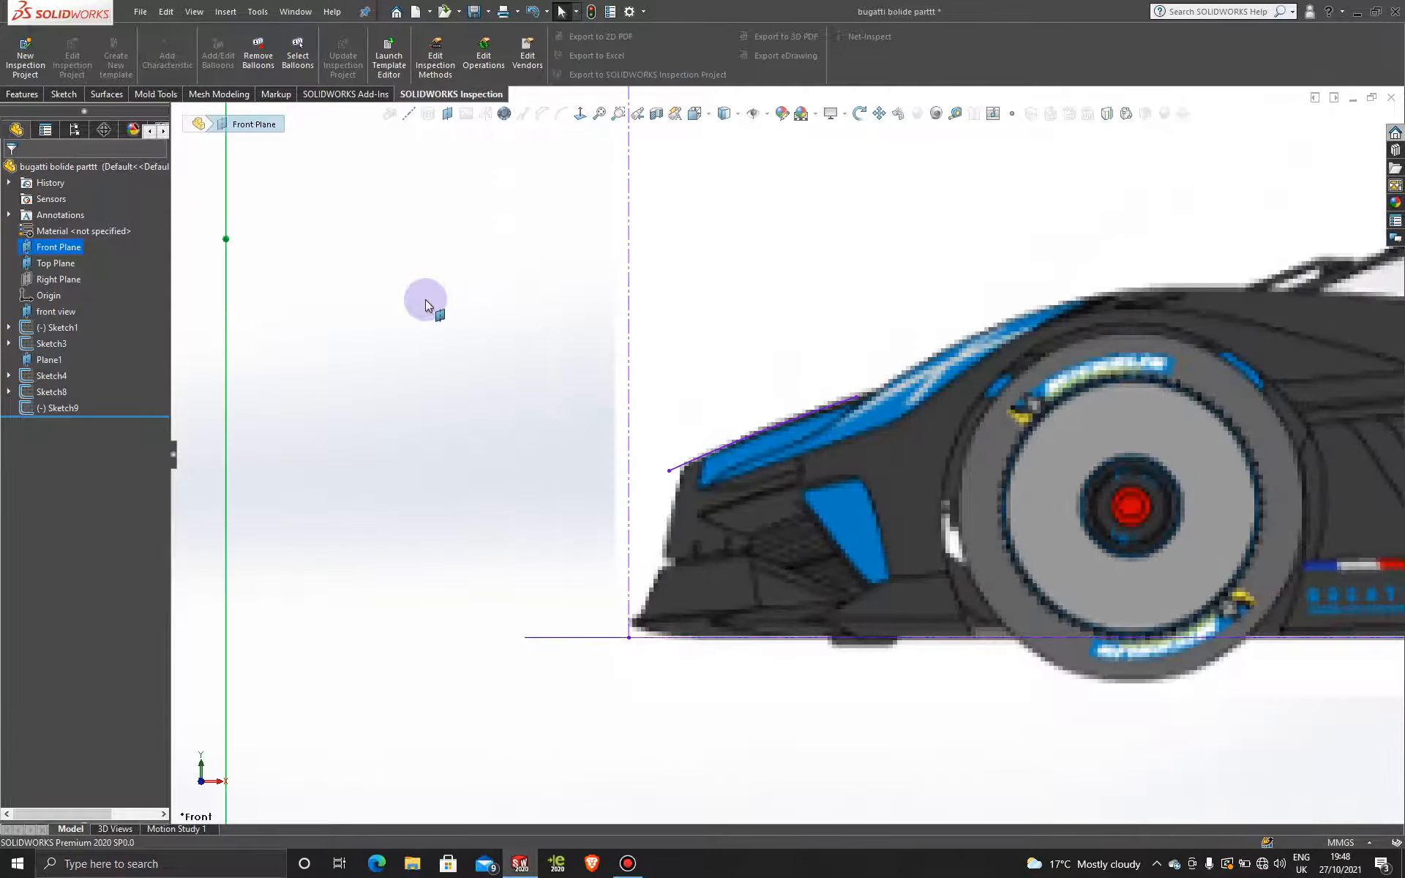
pyautogui.press('Escape')
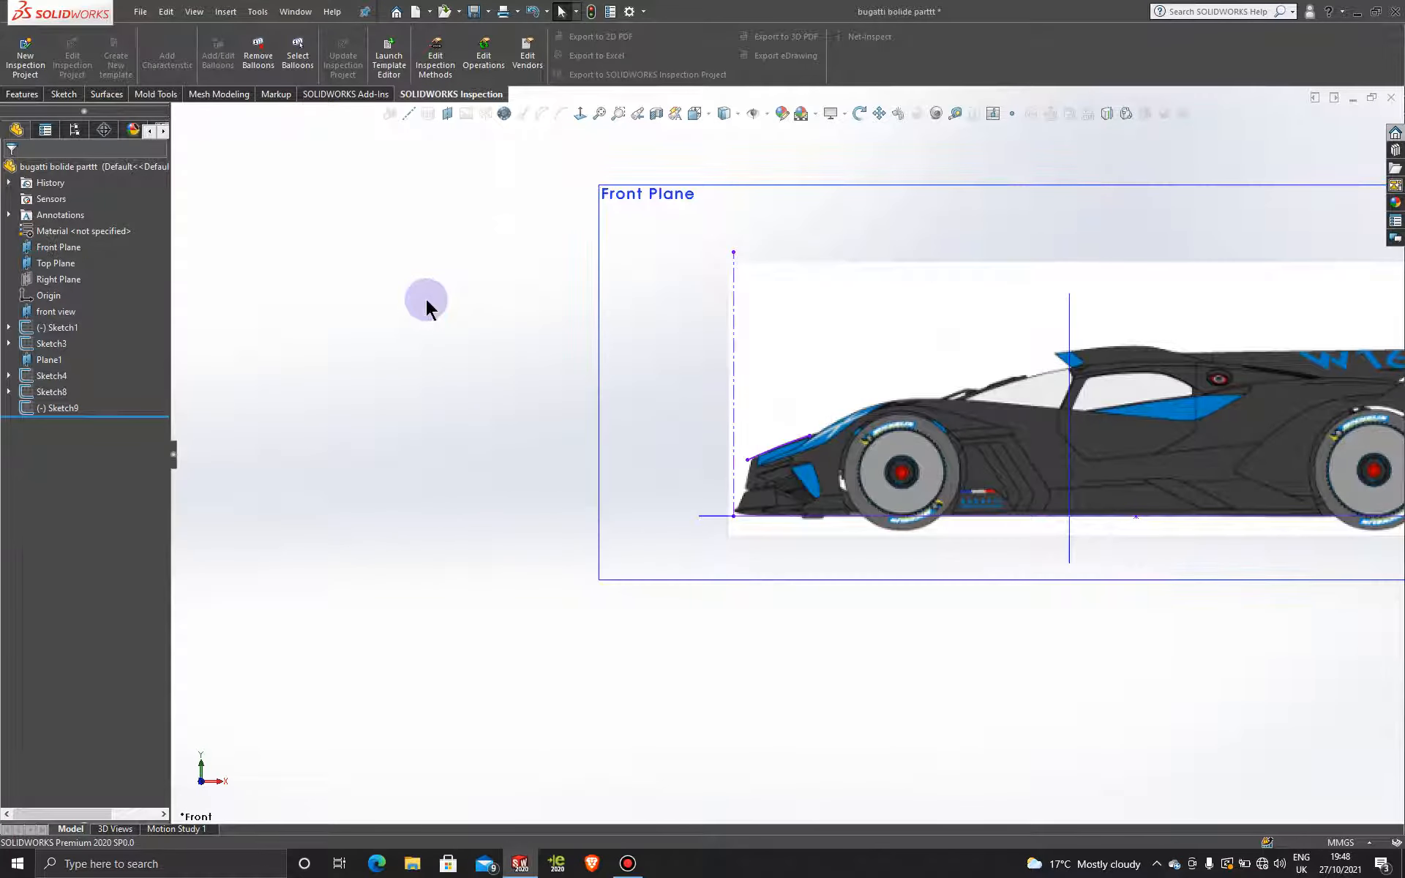
# - Start a new sketch on the front view plane and view the car's front picture straight on
pyautogui.moveTo(454, 361); pyautogui.dragTo(530, 396, button='middle')
pyautogui.press('Escape')
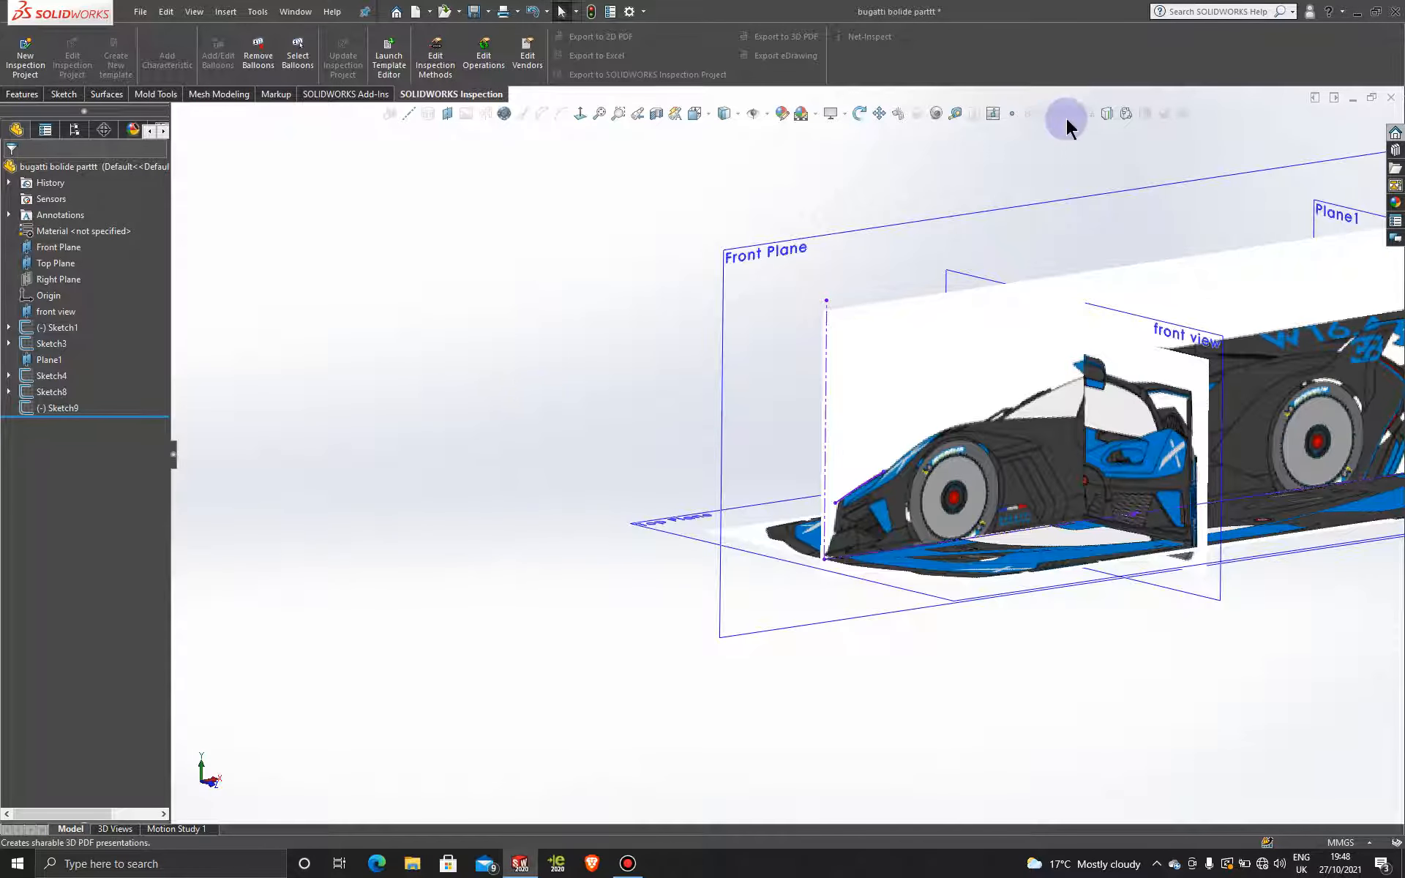
pyautogui.click(974, 280)
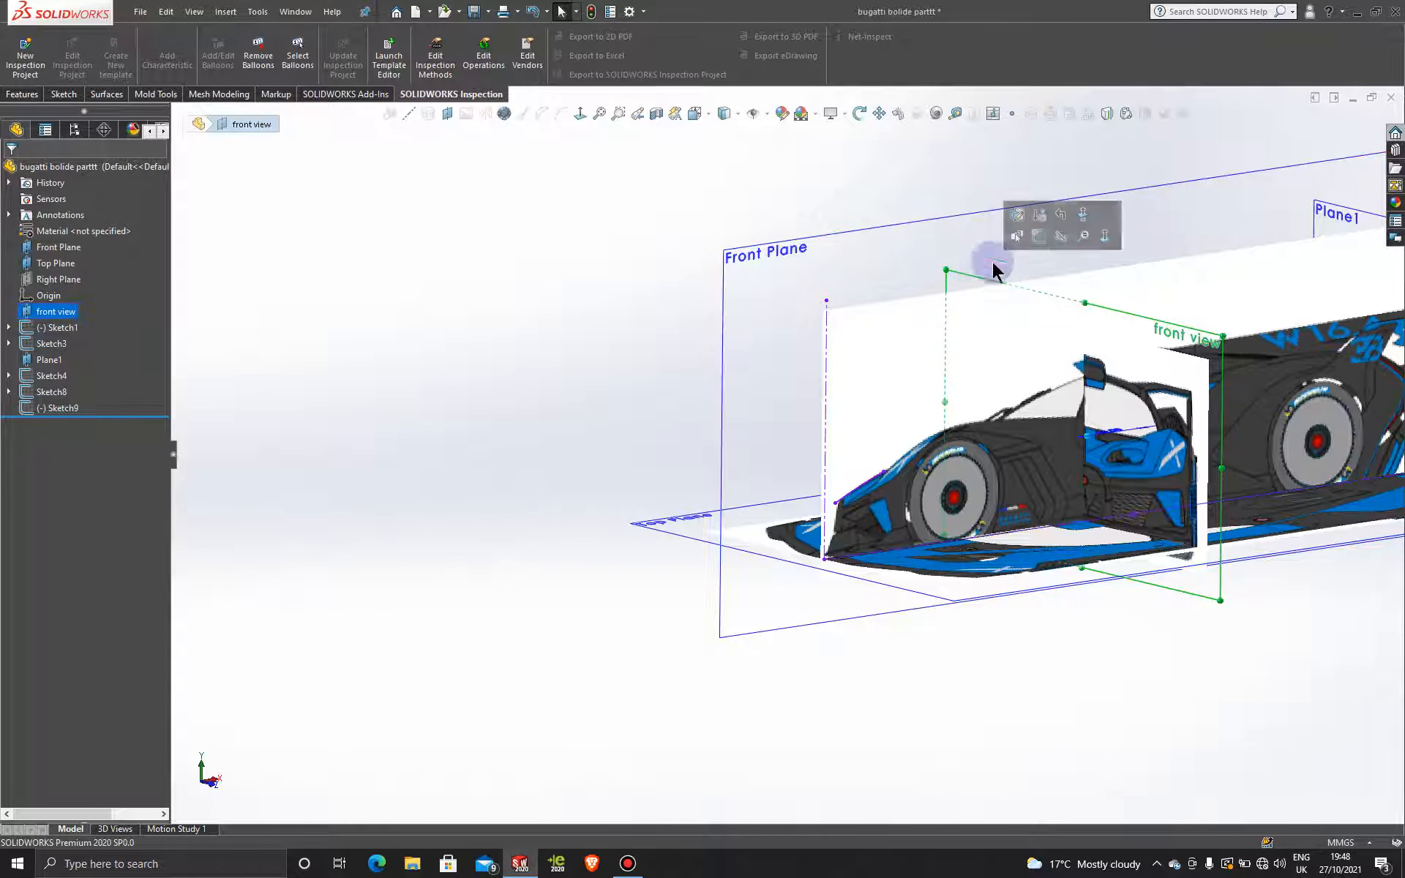
pyautogui.click(1040, 236)
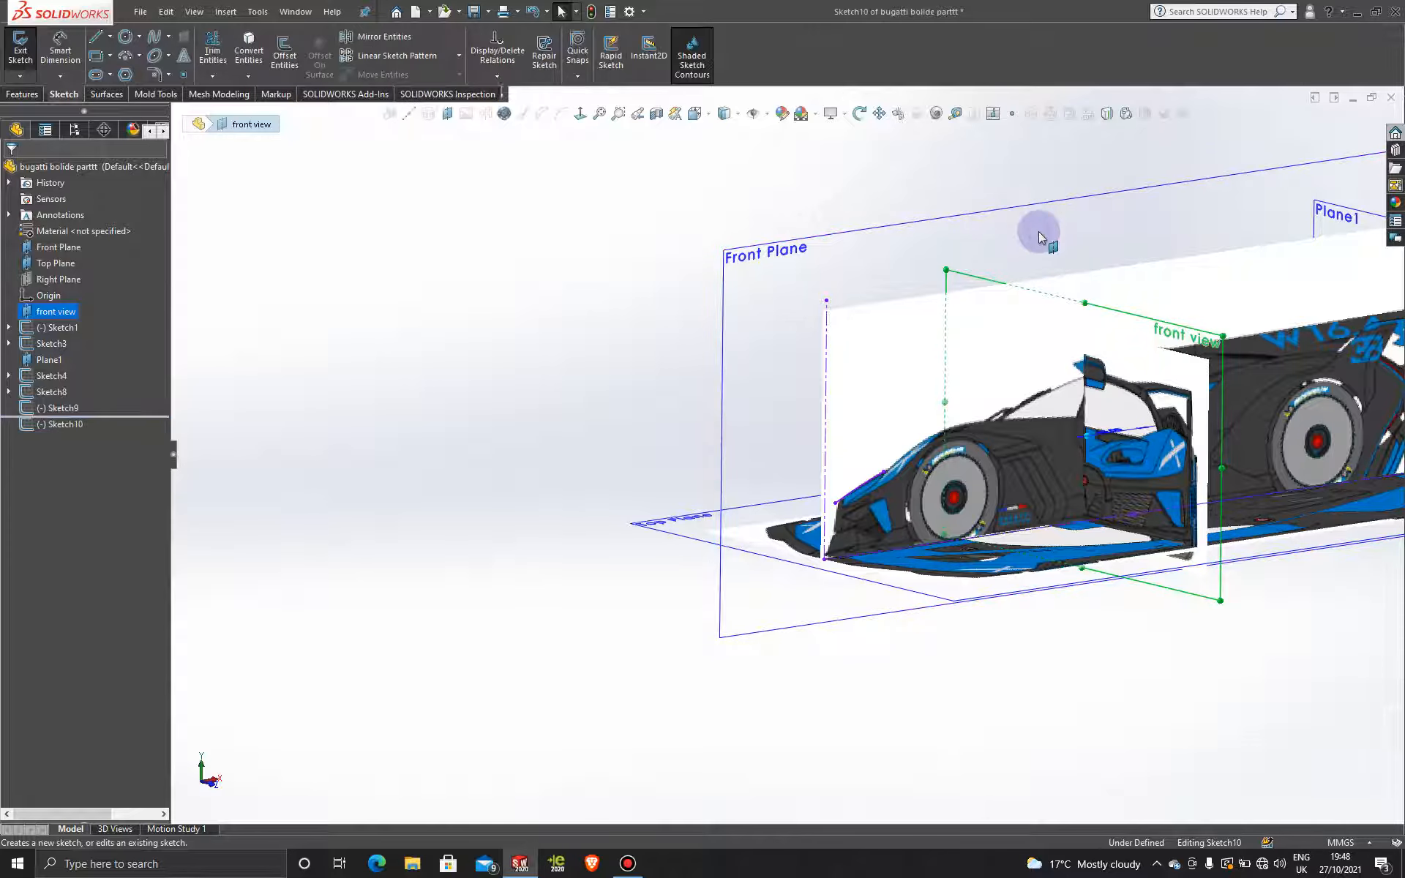
pyautogui.click(579, 115)
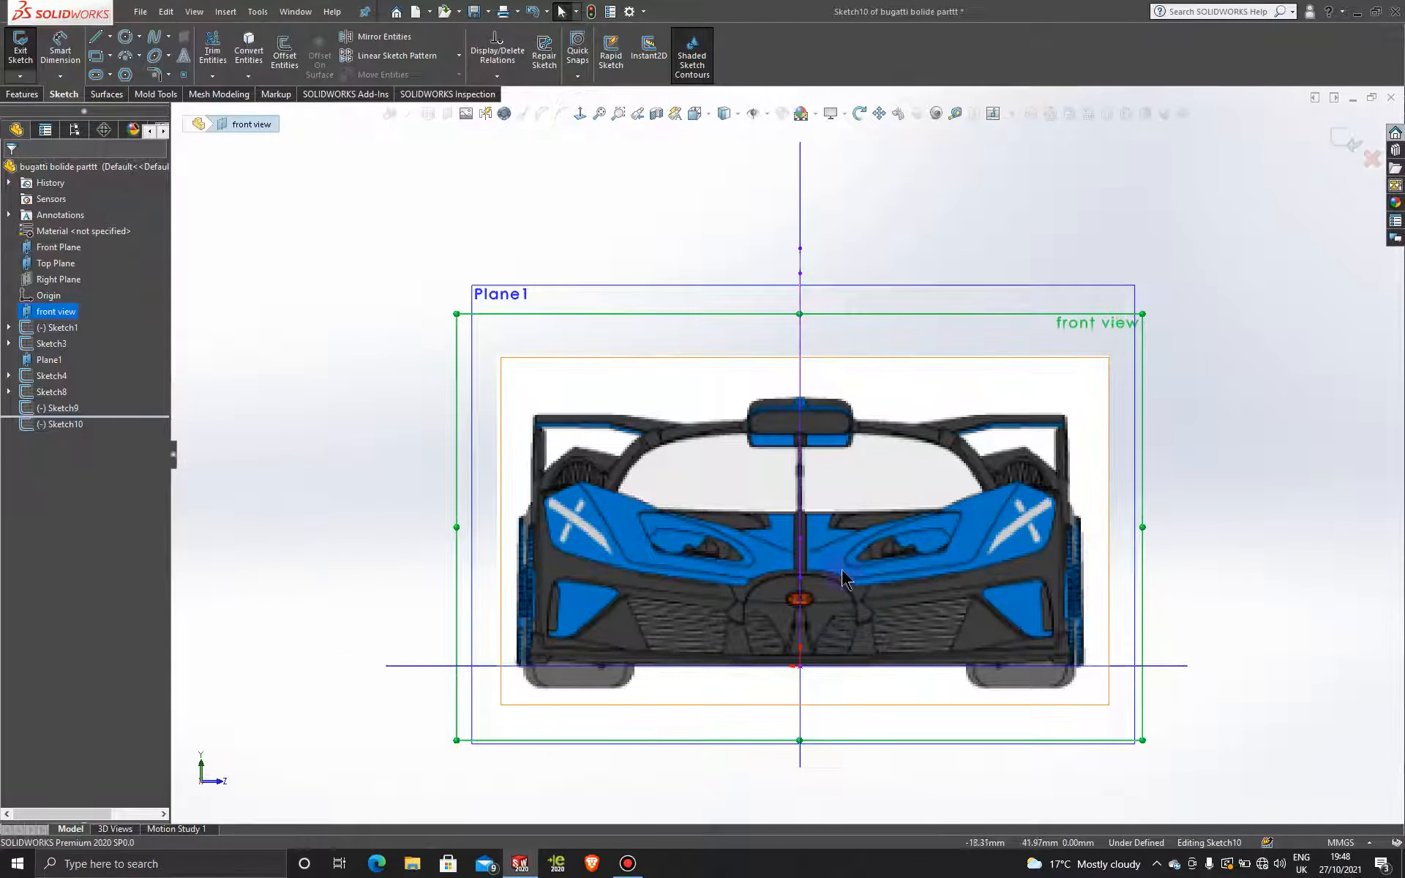
# - Draw a two-point spline from the grille arch's lower side end at about (-24.3, 16.9) mm to the vertical centreline at about (0, 38.4) mm
pyautogui.scroll(-5, 841, 577)
pyautogui.scroll(-2, 841, 577)
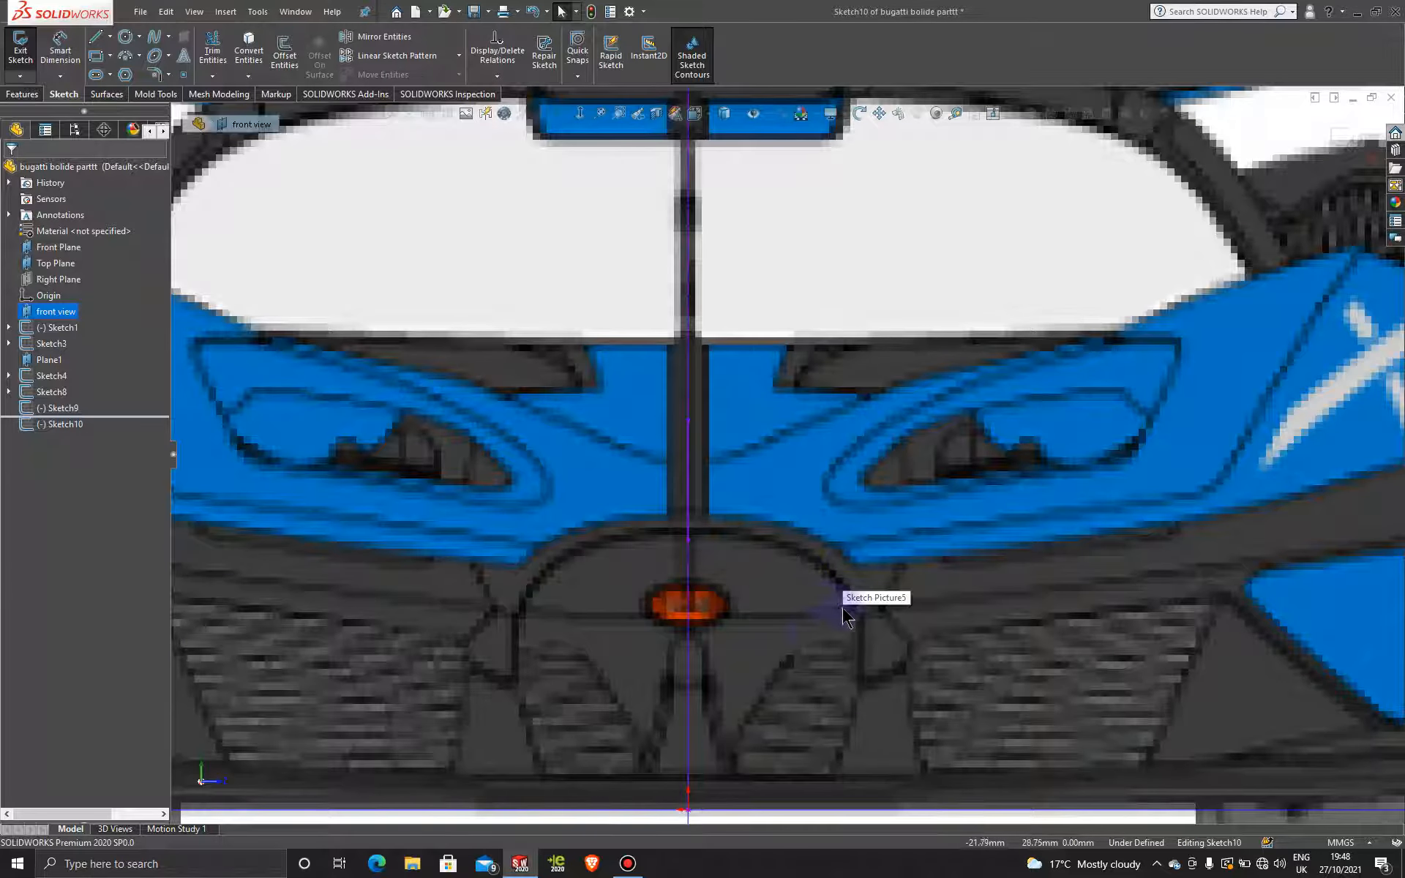
pyautogui.scroll(2, 918, 639)
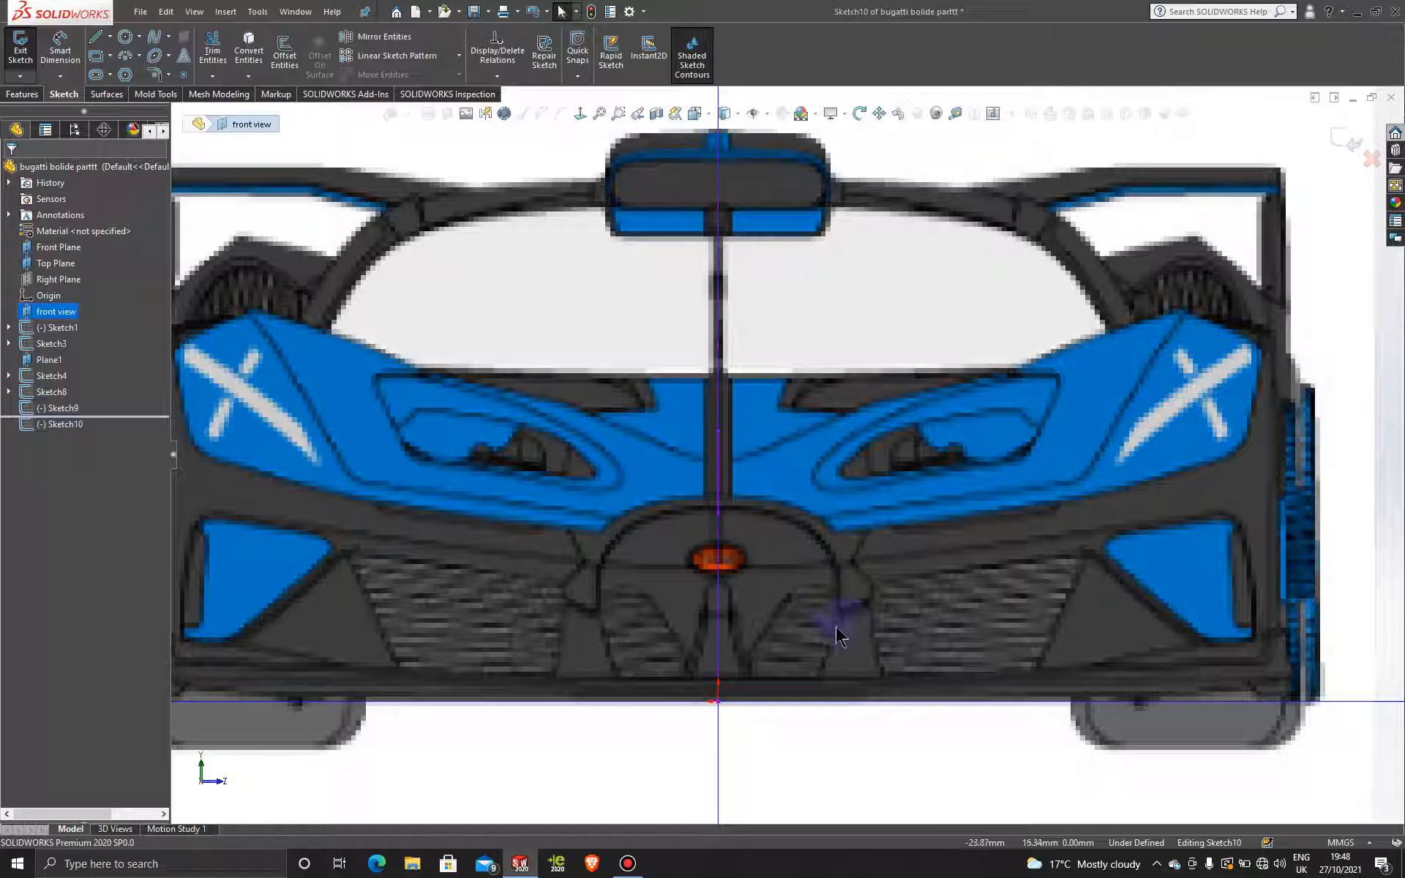
pyautogui.click(153, 36)
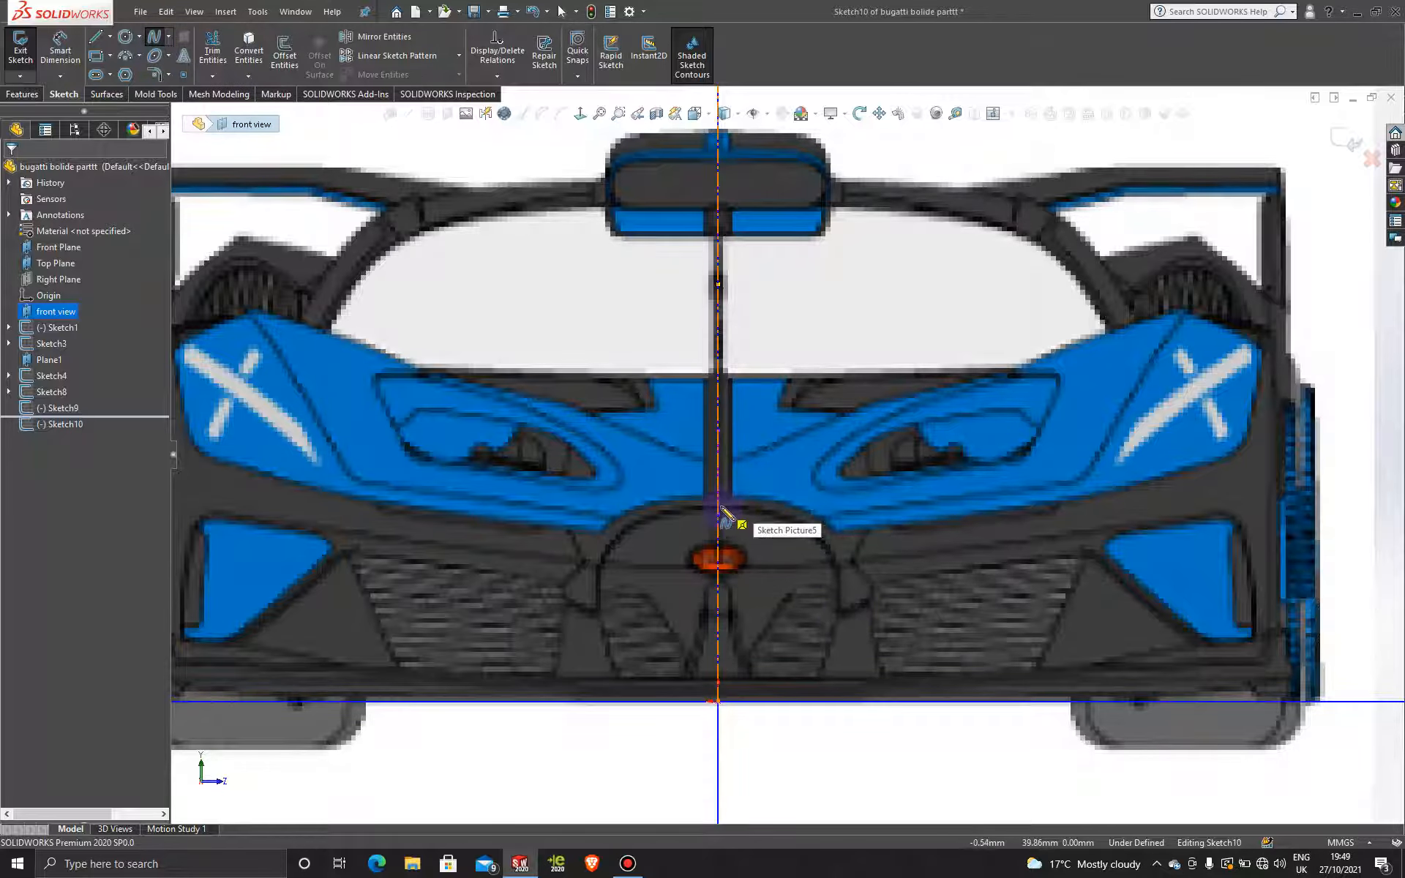
pyautogui.scroll(-5, 724, 510)
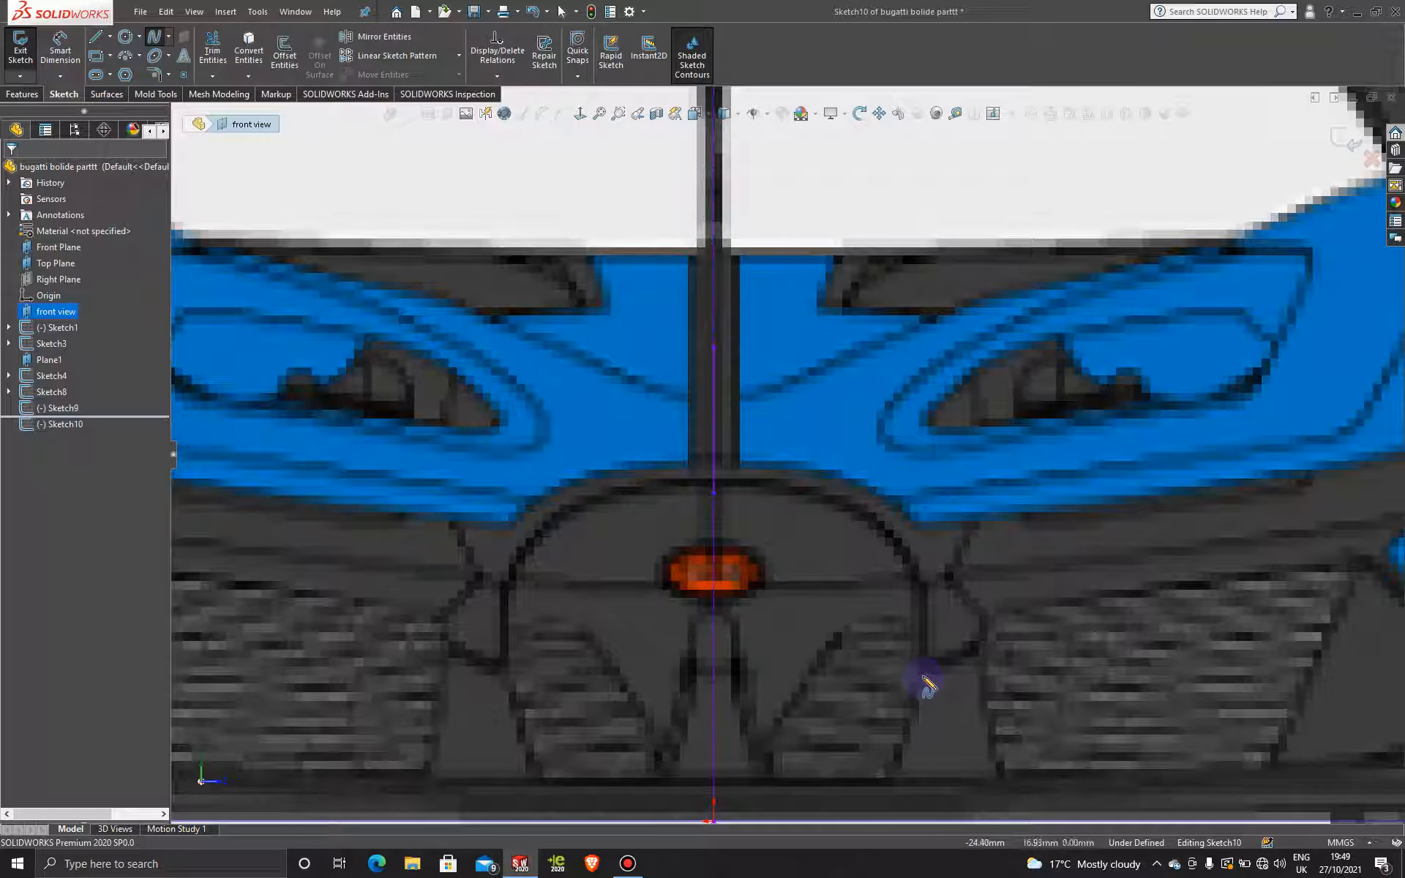
pyautogui.click(911, 667)
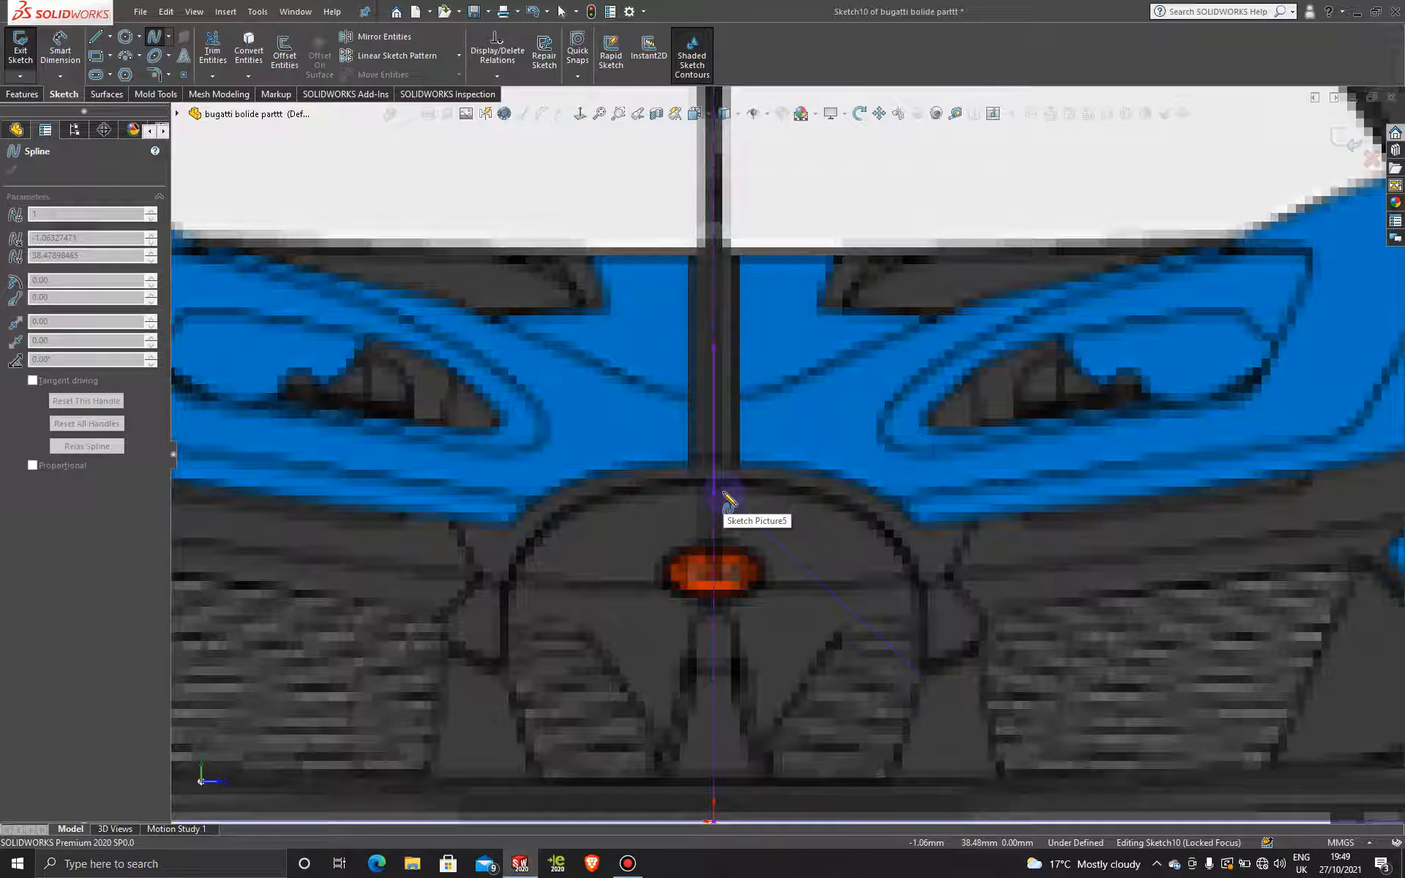
pyautogui.scroll(-2, 721, 501)
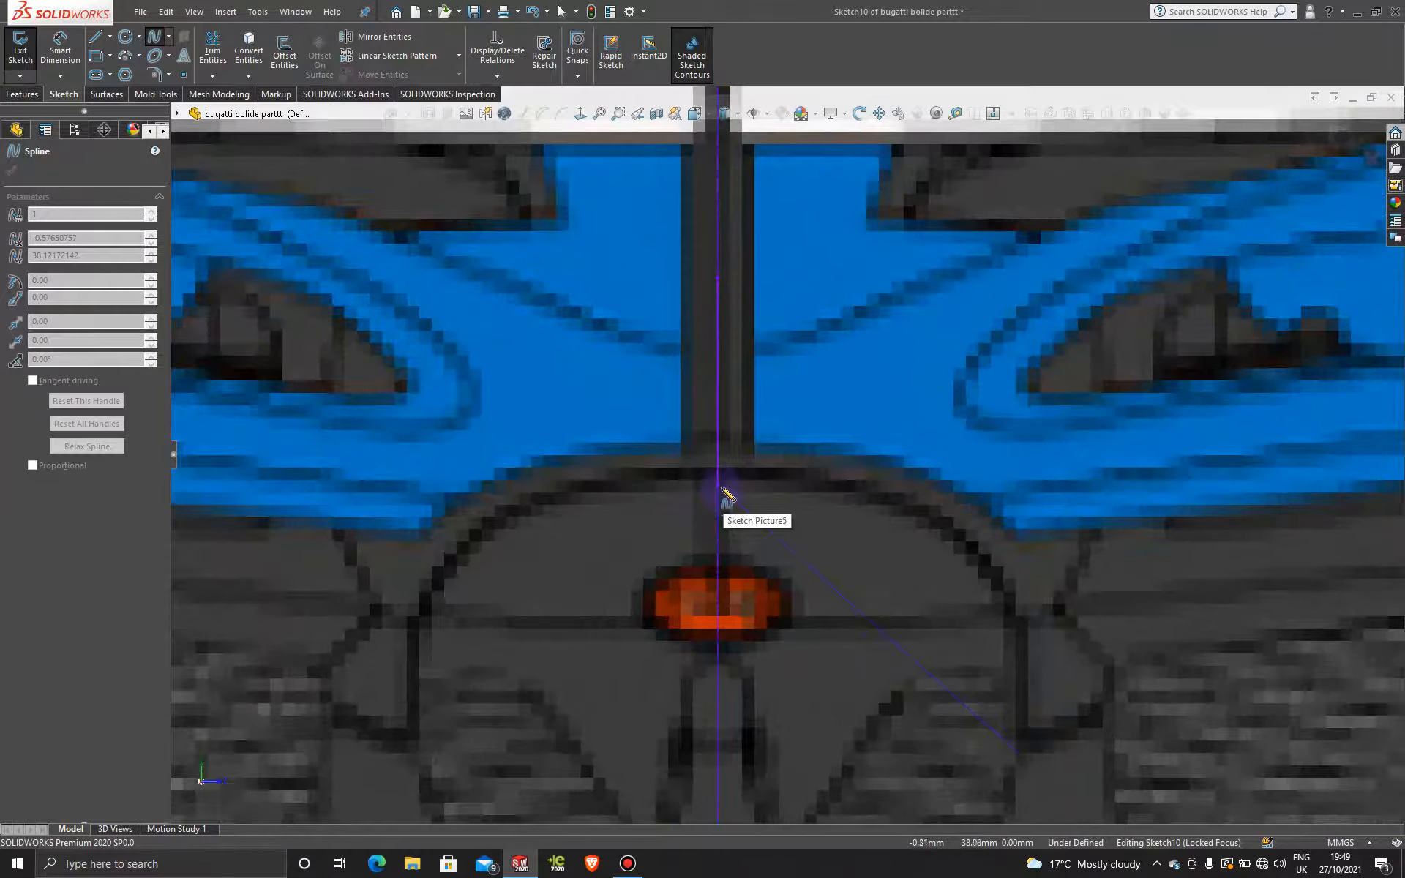
pyautogui.scroll(-2, 721, 489)
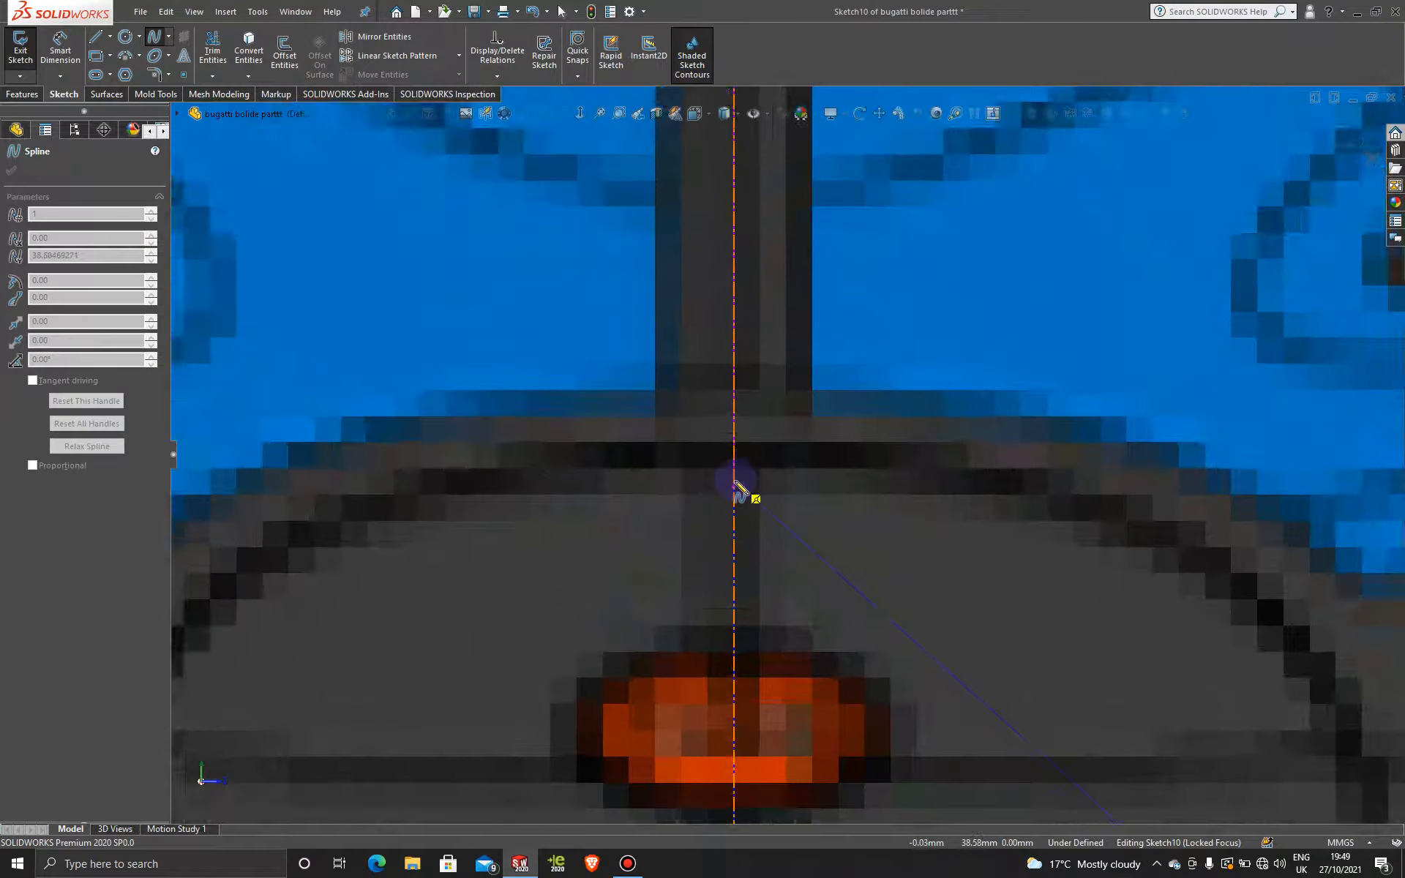
pyautogui.scroll(-2, 749, 488)
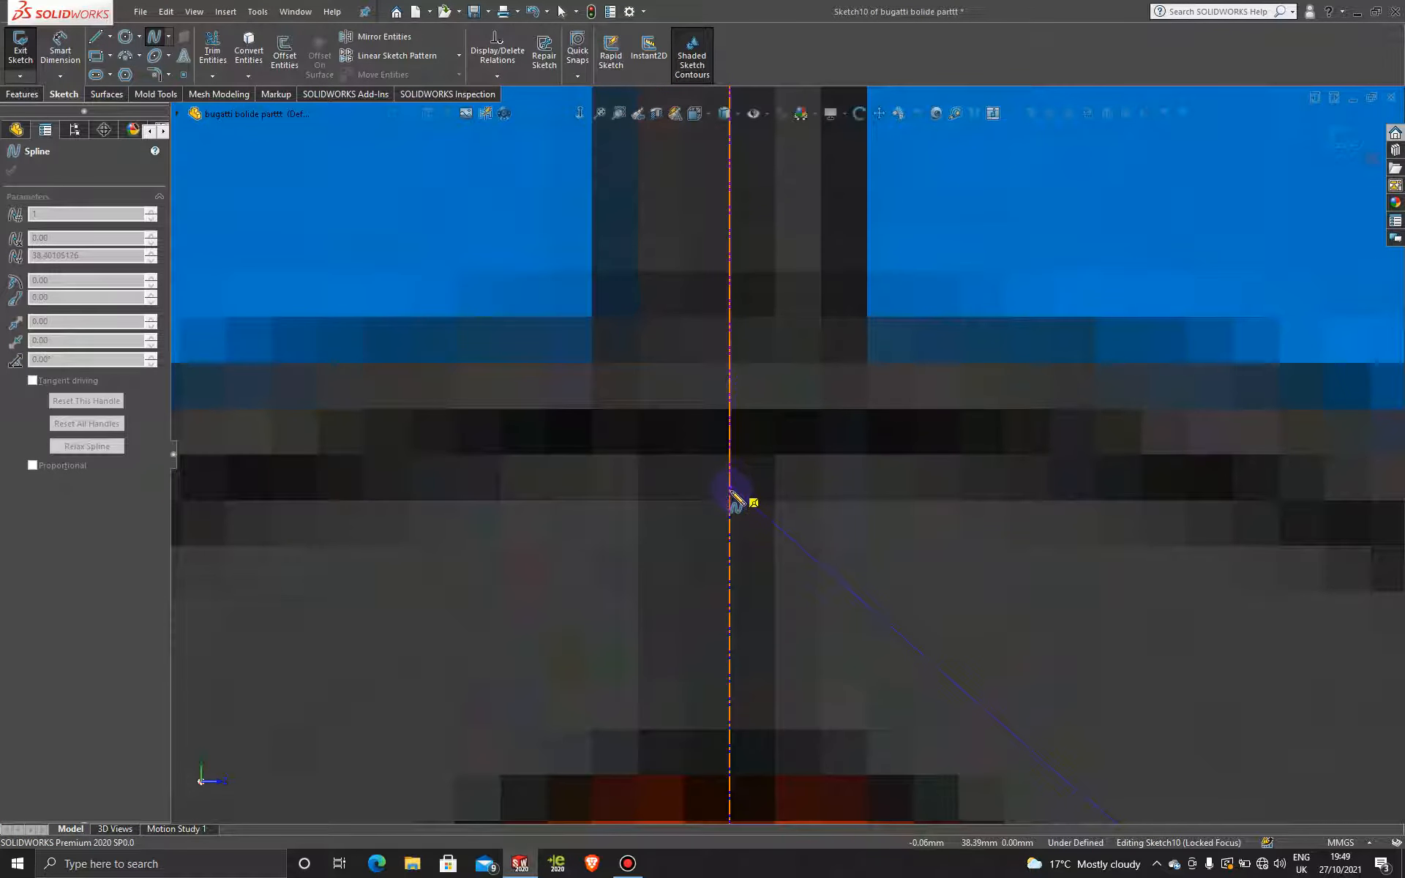
pyautogui.click(730, 488)
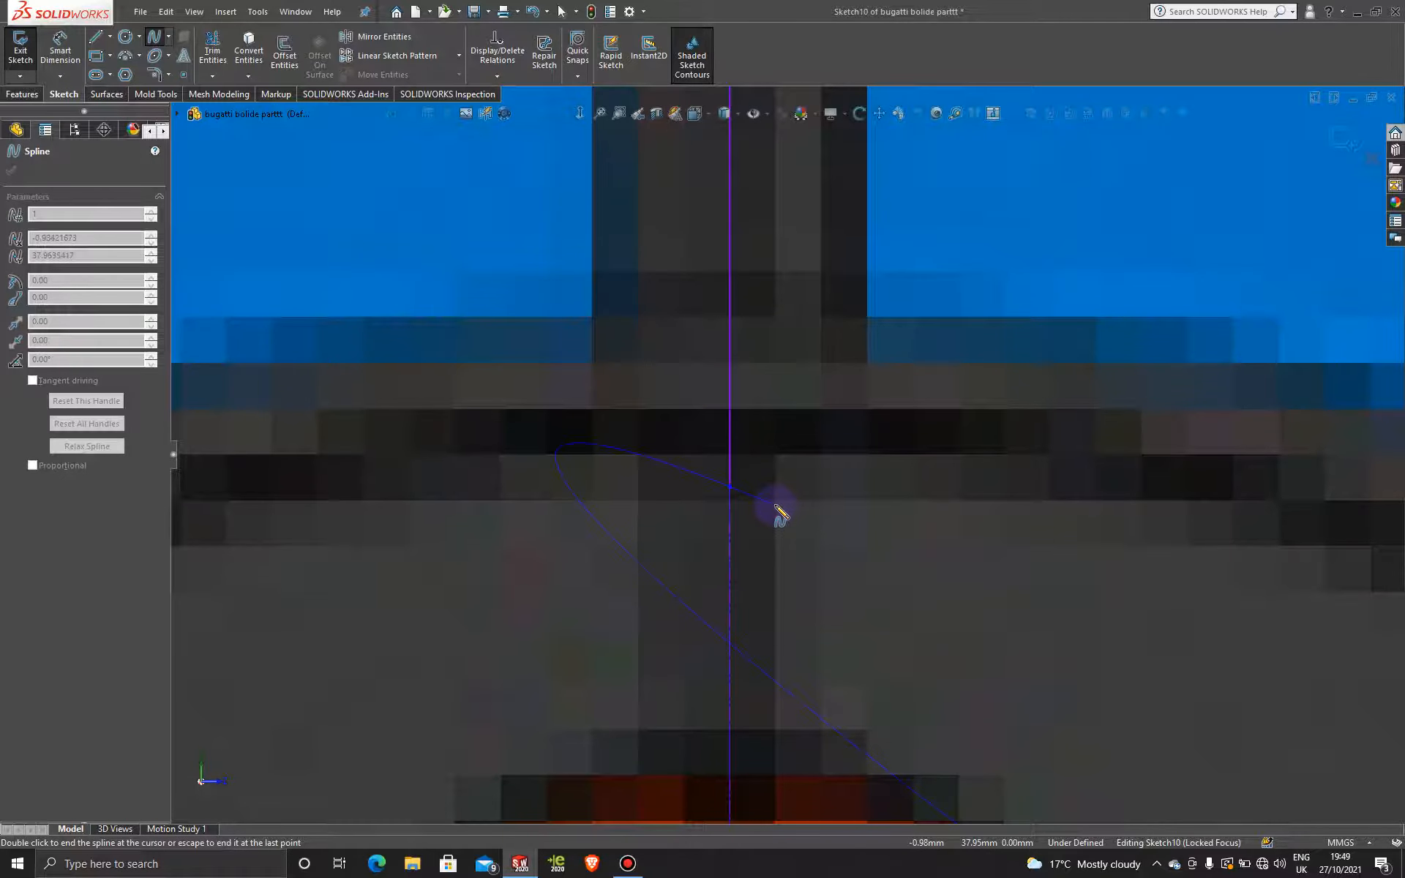
pyautogui.press('Escape')
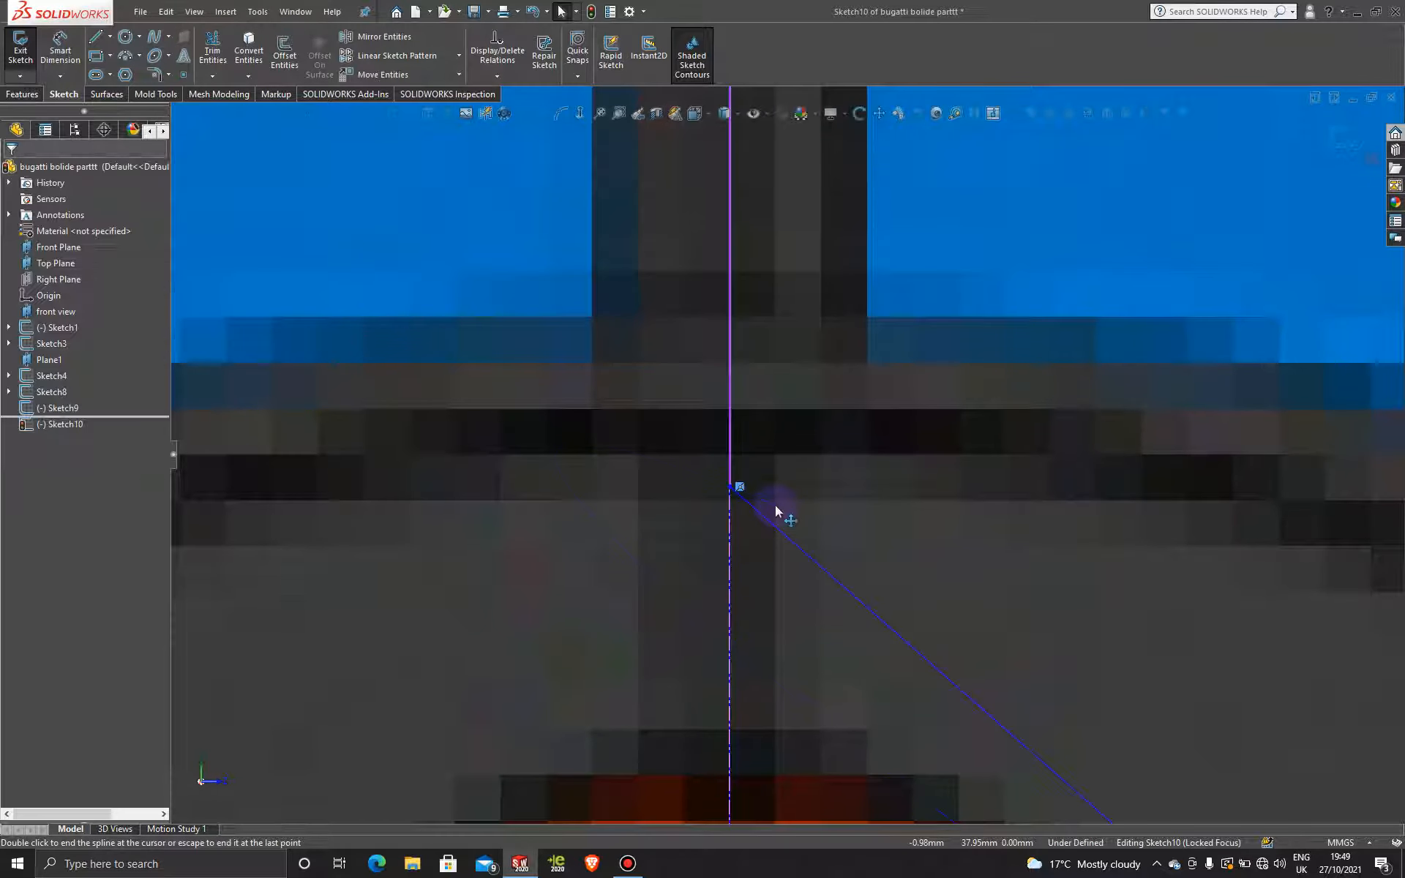
# - Bend the grille spline with its two end tangent handles so it roughly follows the arch in the front picture
pyautogui.scroll(-5, 776, 507)
pyautogui.scroll(7, 776, 507)
pyautogui.scroll(6, 774, 505)
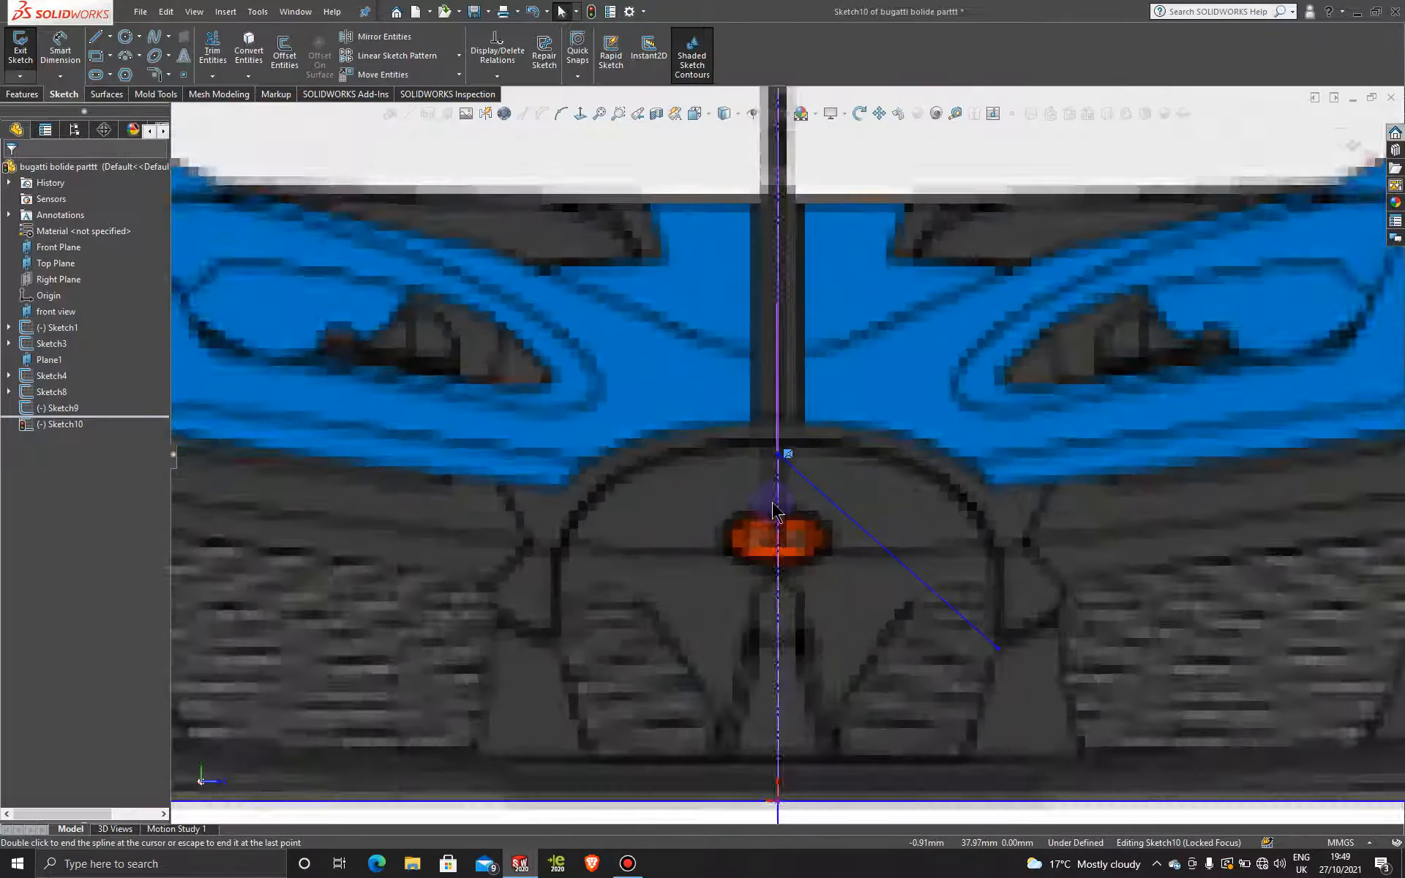
pyautogui.scroll(-4, 805, 489)
pyautogui.click(854, 487)
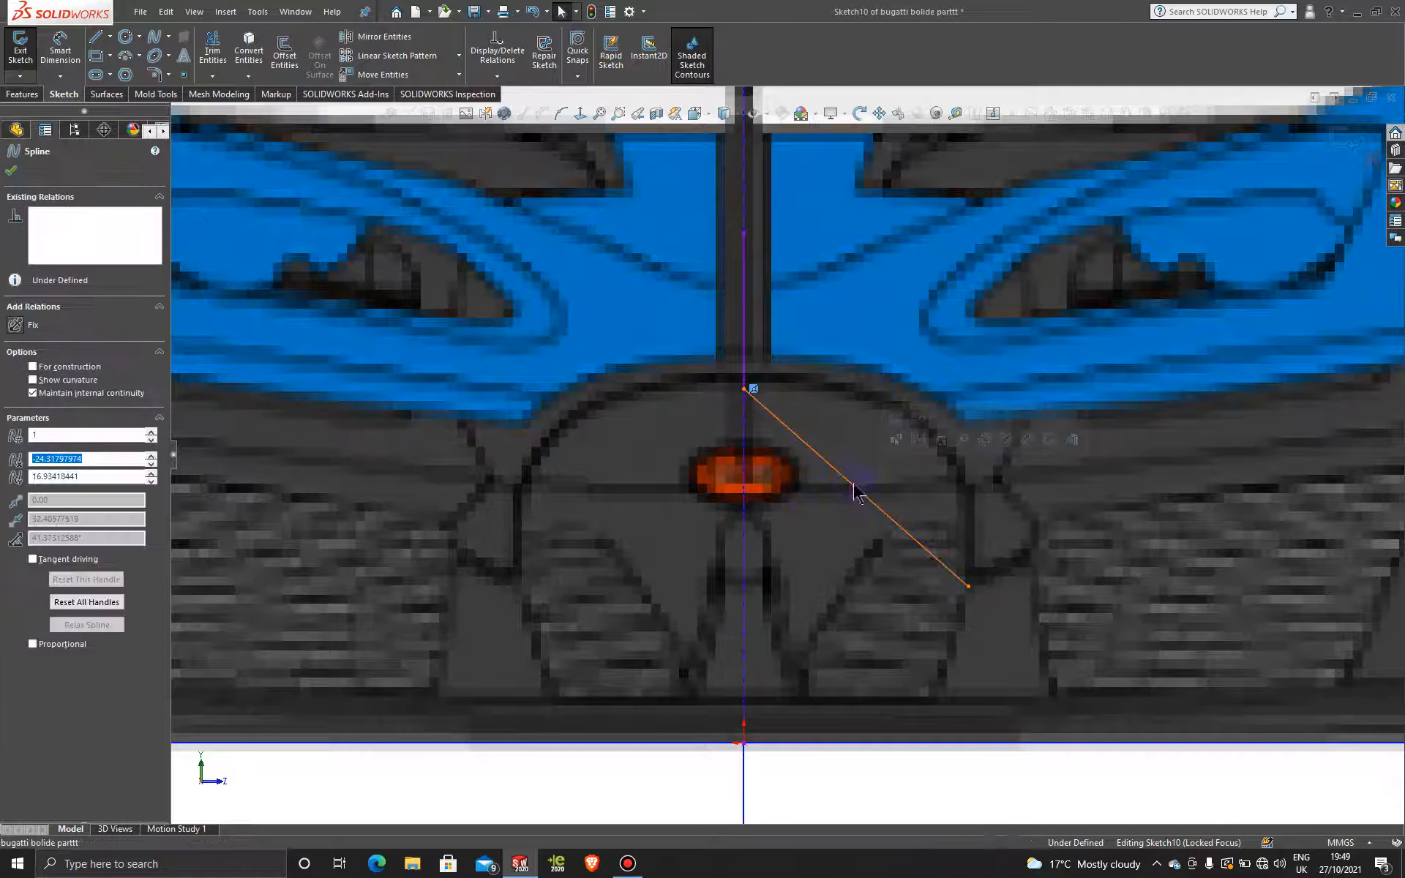
pyautogui.moveTo(838, 477); pyautogui.dragTo(875, 389)
pyautogui.moveTo(940, 477); pyautogui.dragTo(969, 454)
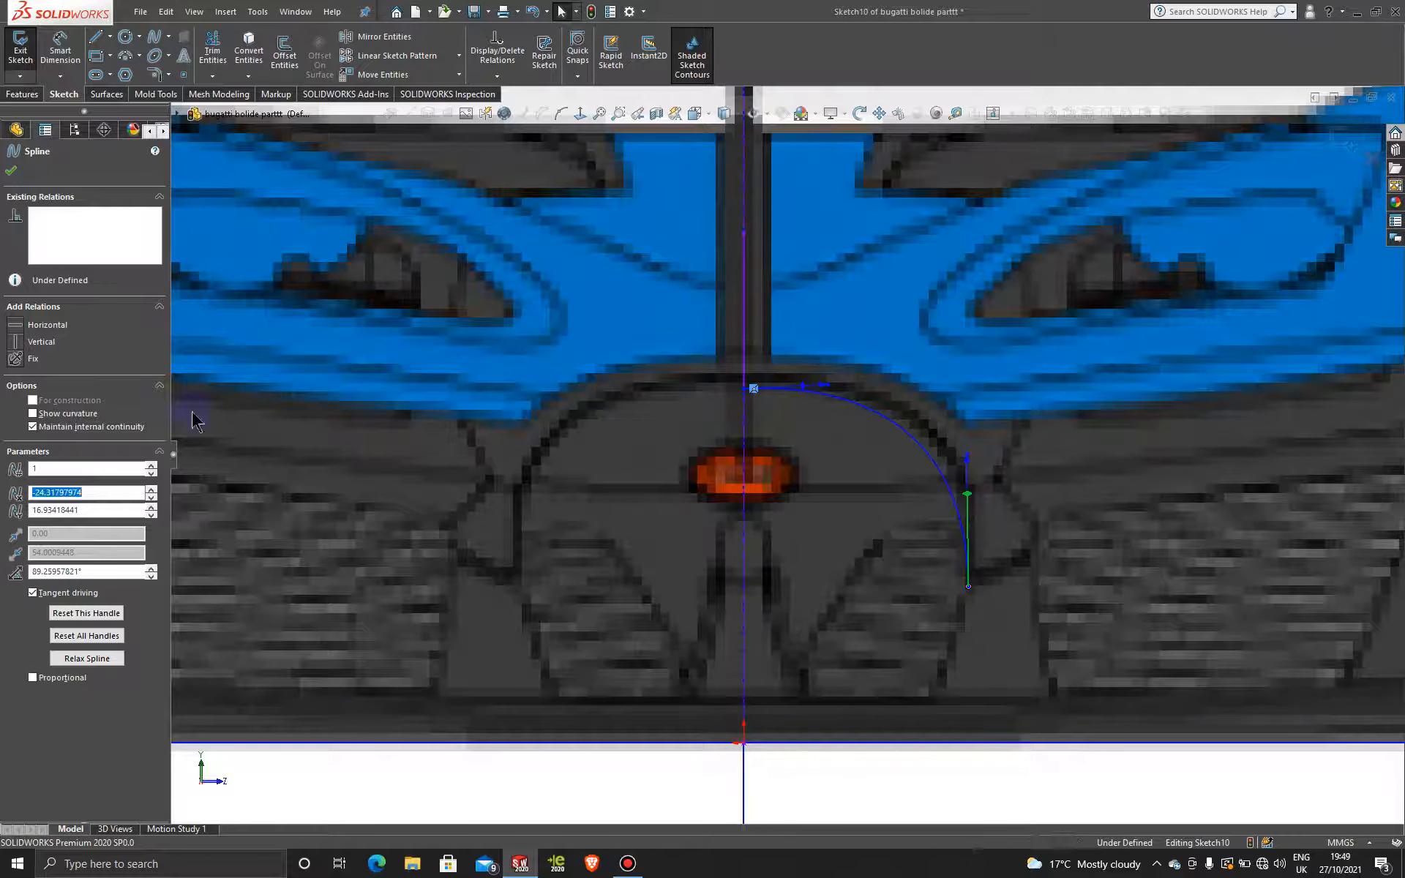
# - Make the grille spline's lower tangent handle vertical and its centreline tangent handle horizontal
pyautogui.click(15, 342)
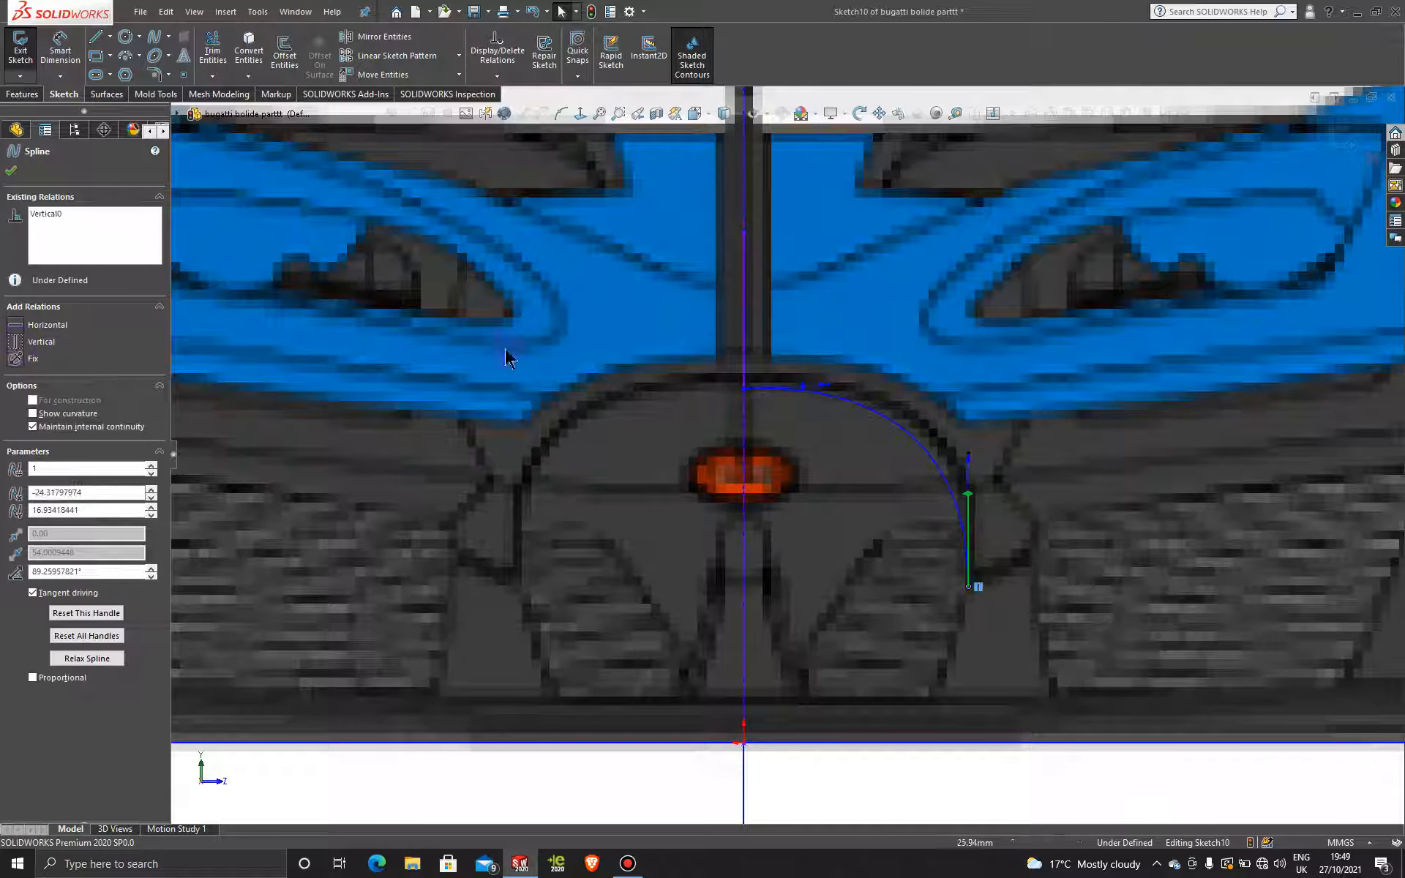
pyautogui.click(801, 387)
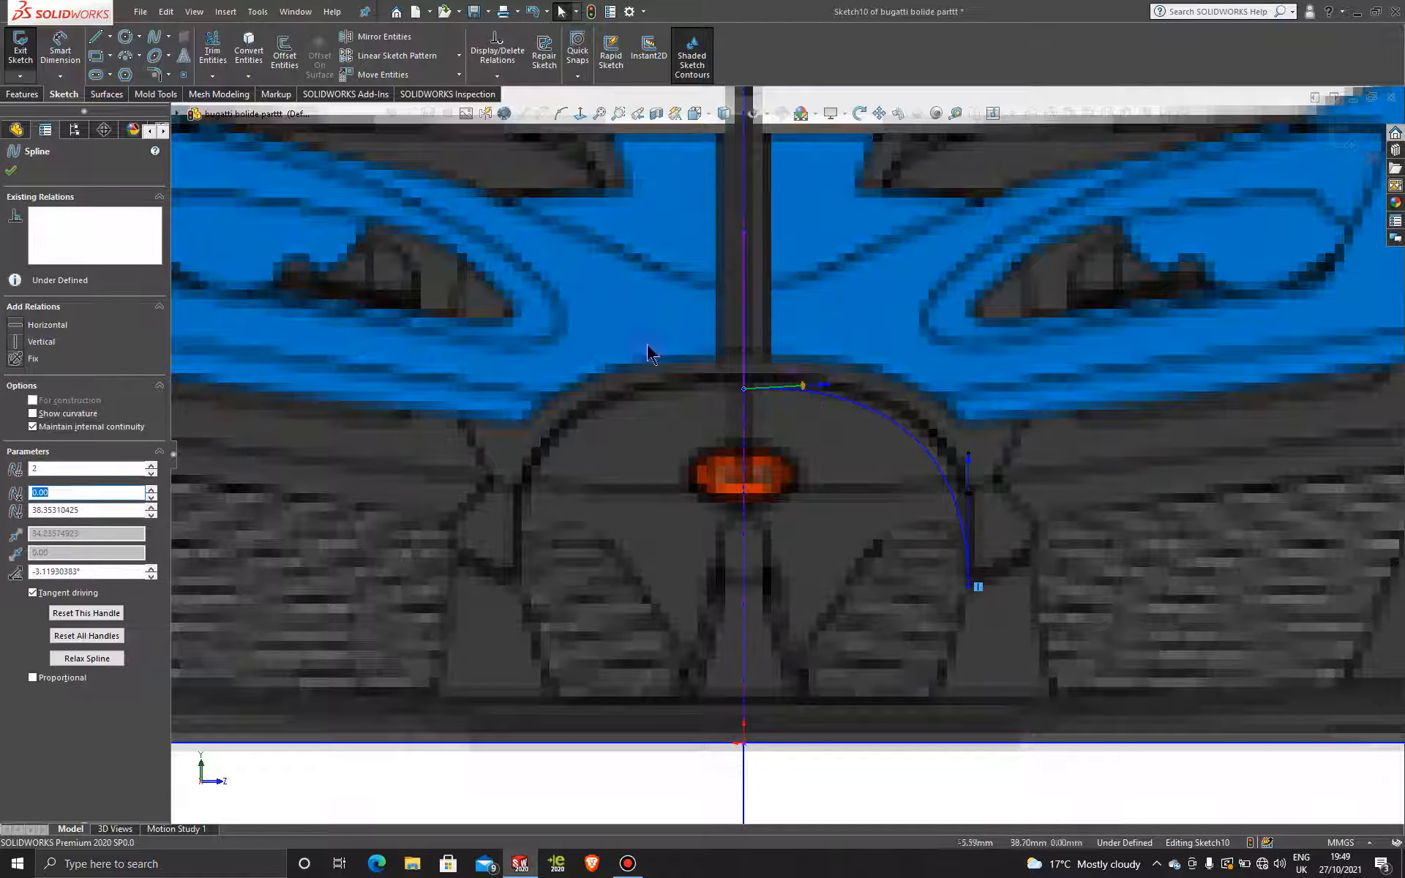
pyautogui.click(43, 327)
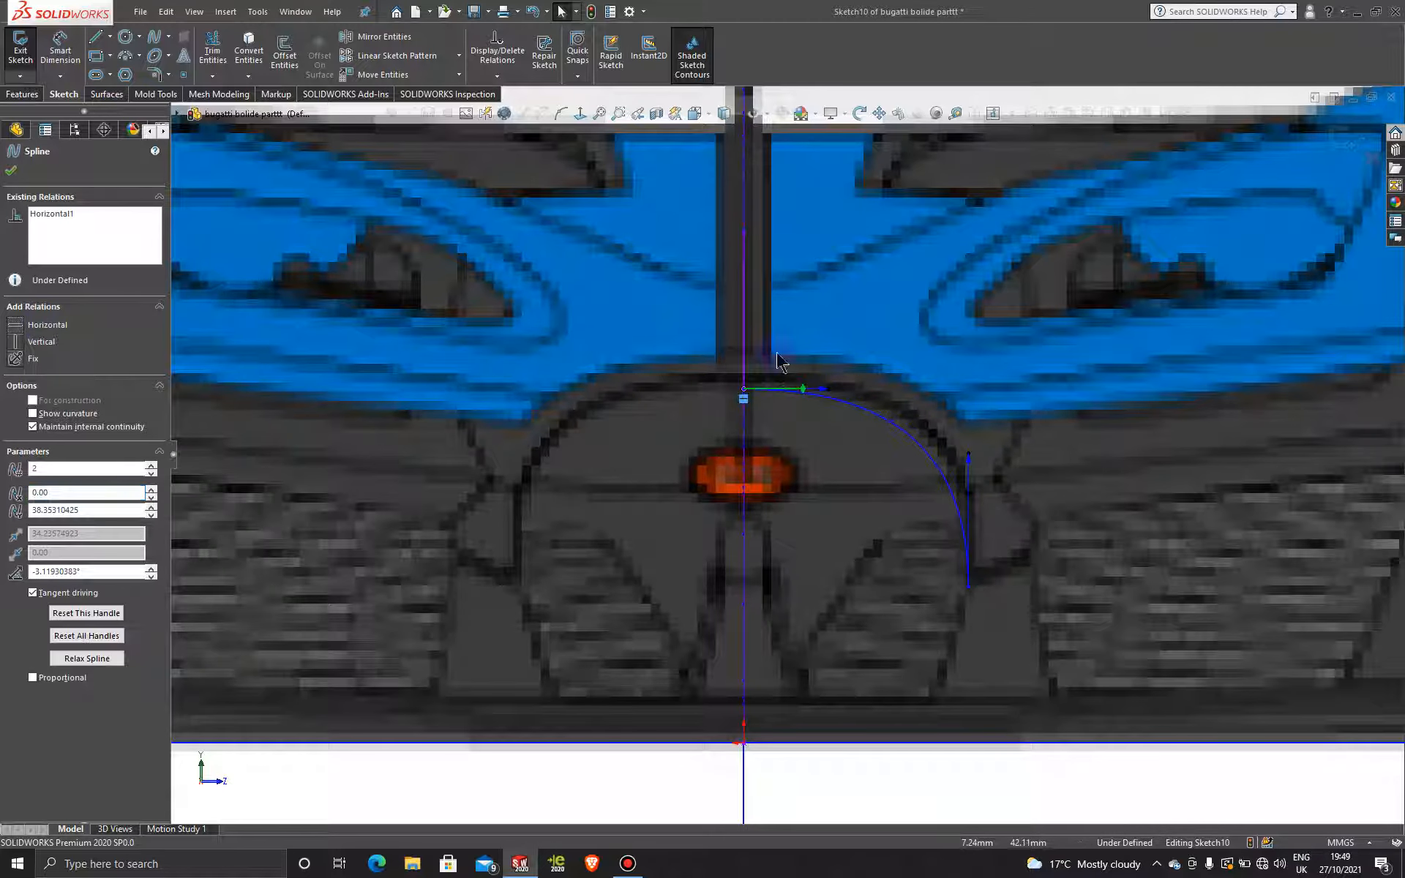
# - Lengthen both tangent handles of the grille spline to match the arch outline more closely
pyautogui.moveTo(832, 387); pyautogui.dragTo(854, 388)
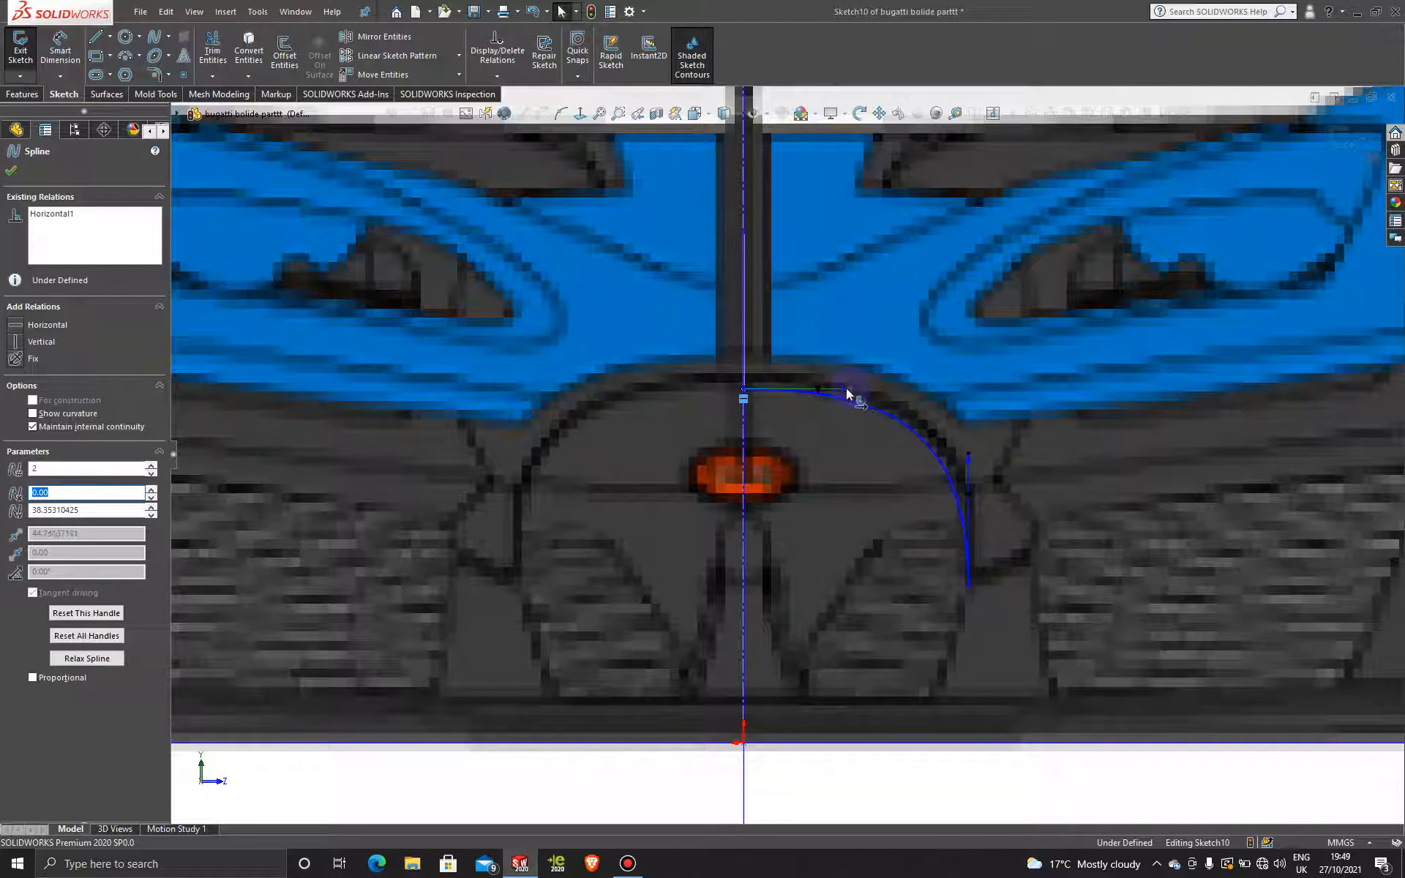
pyautogui.moveTo(970, 452); pyautogui.dragTo(968, 437)
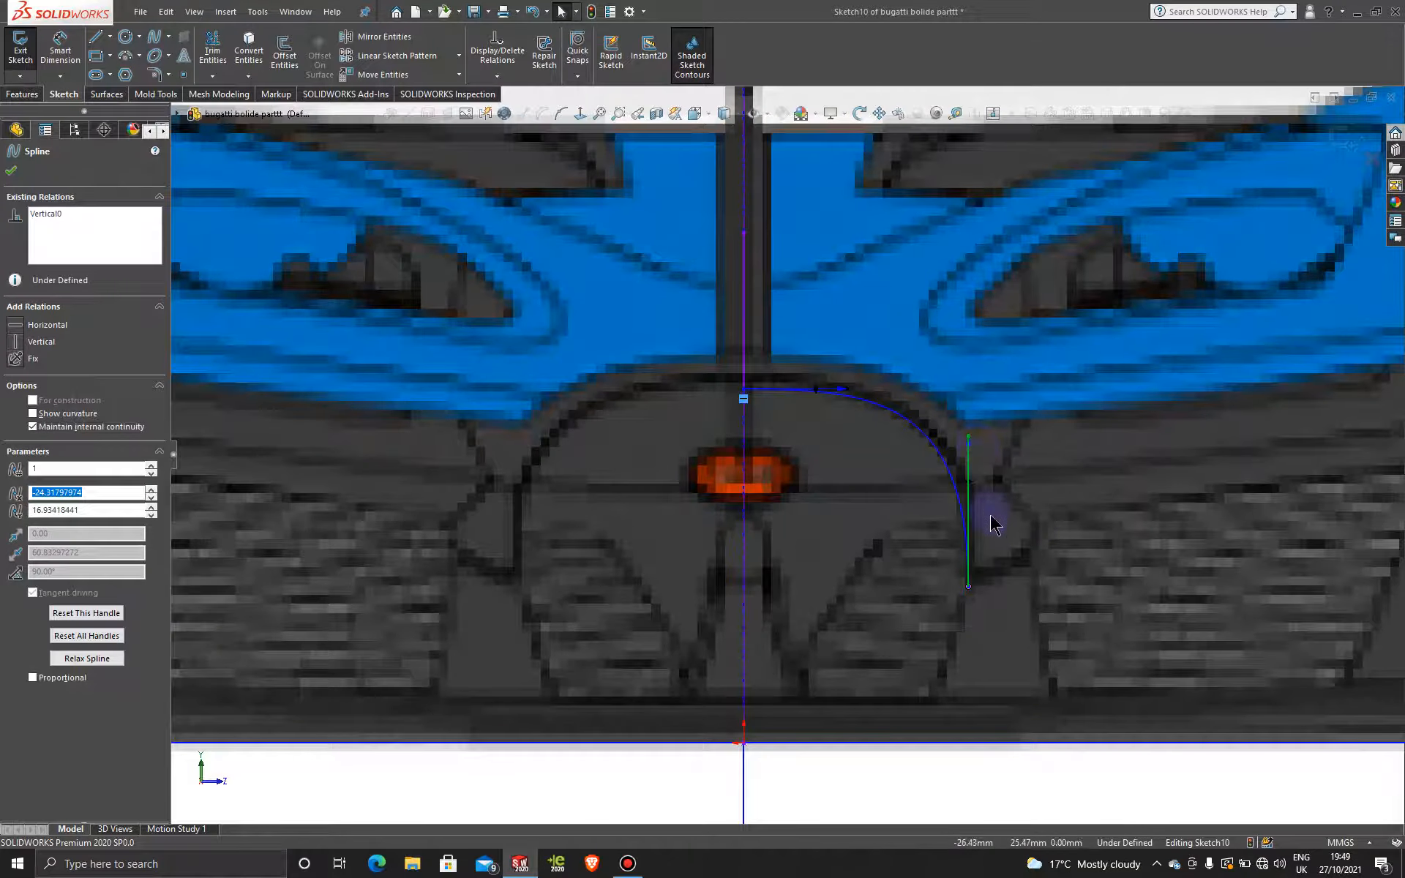
pyautogui.click(8, 171)
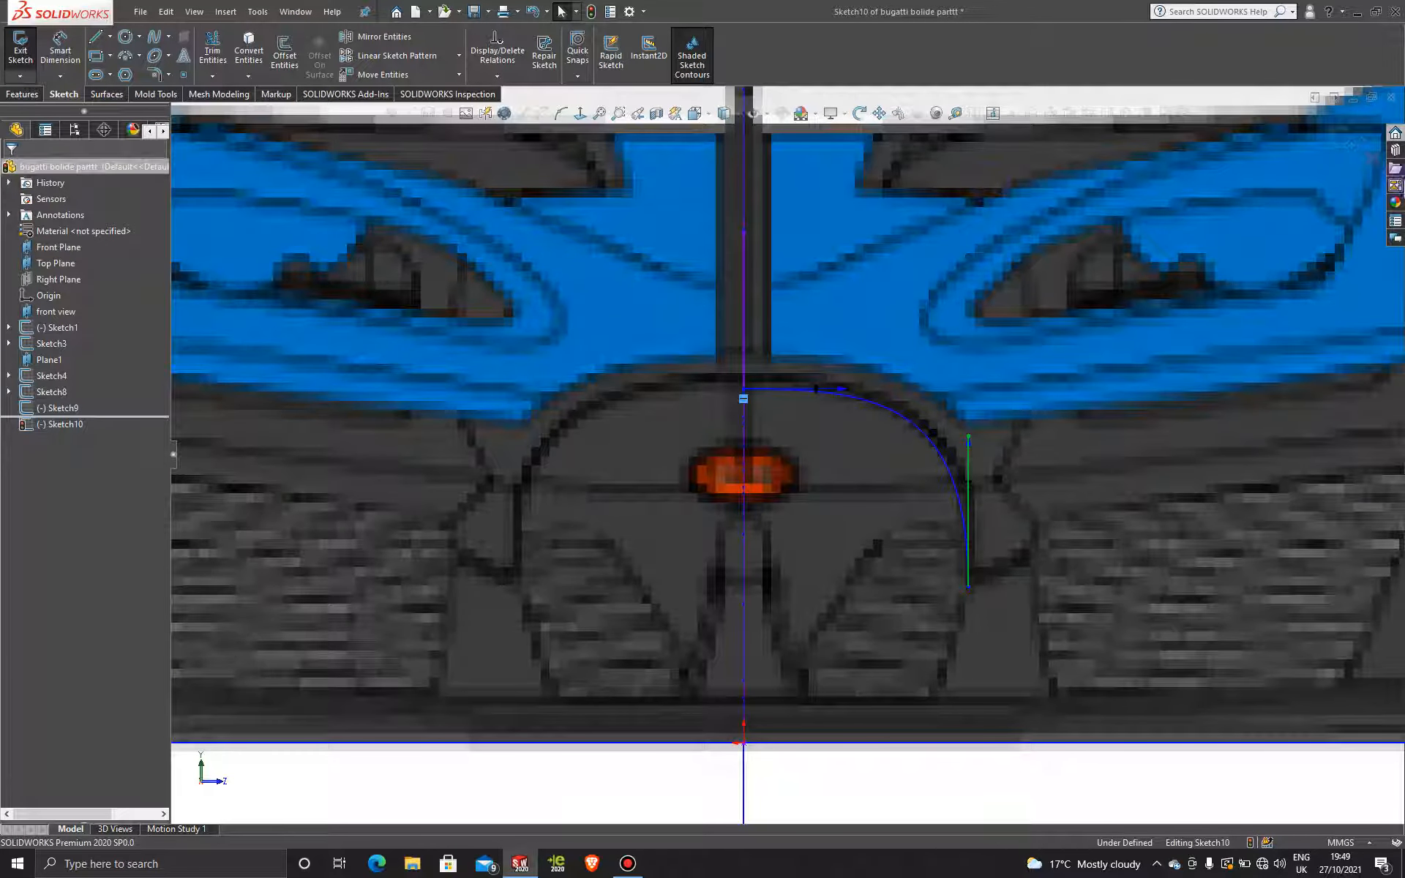
# - Exit the front view sketch containing the grille arch spline and clear the selection
pyautogui.click(1340, 143)
pyautogui.press('f')
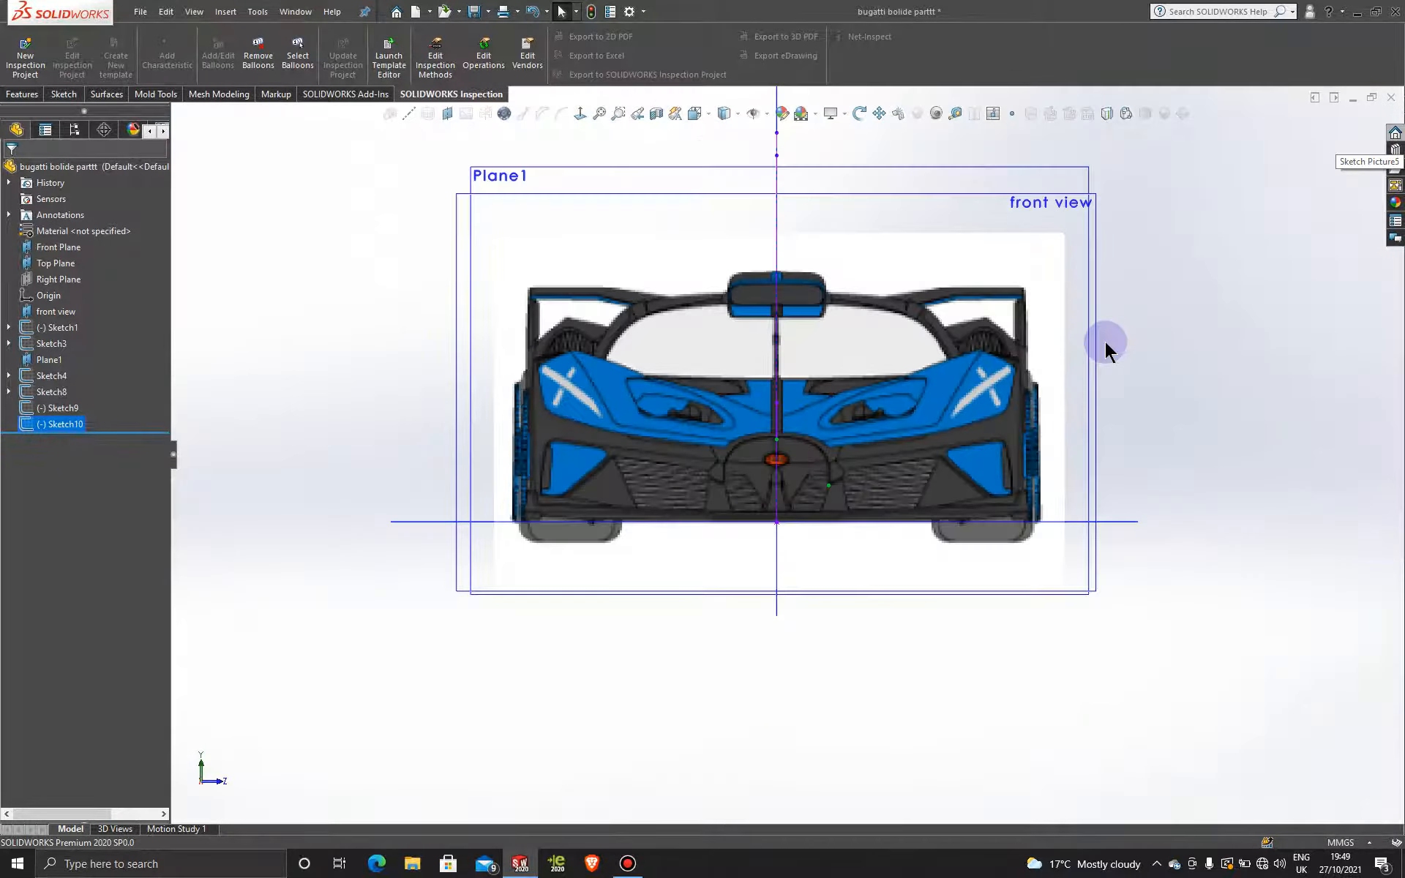
pyautogui.click(1164, 339)
pyautogui.moveTo(893, 373); pyautogui.dragTo(976, 511, button='middle')
pyautogui.scroll(2, 972, 502)
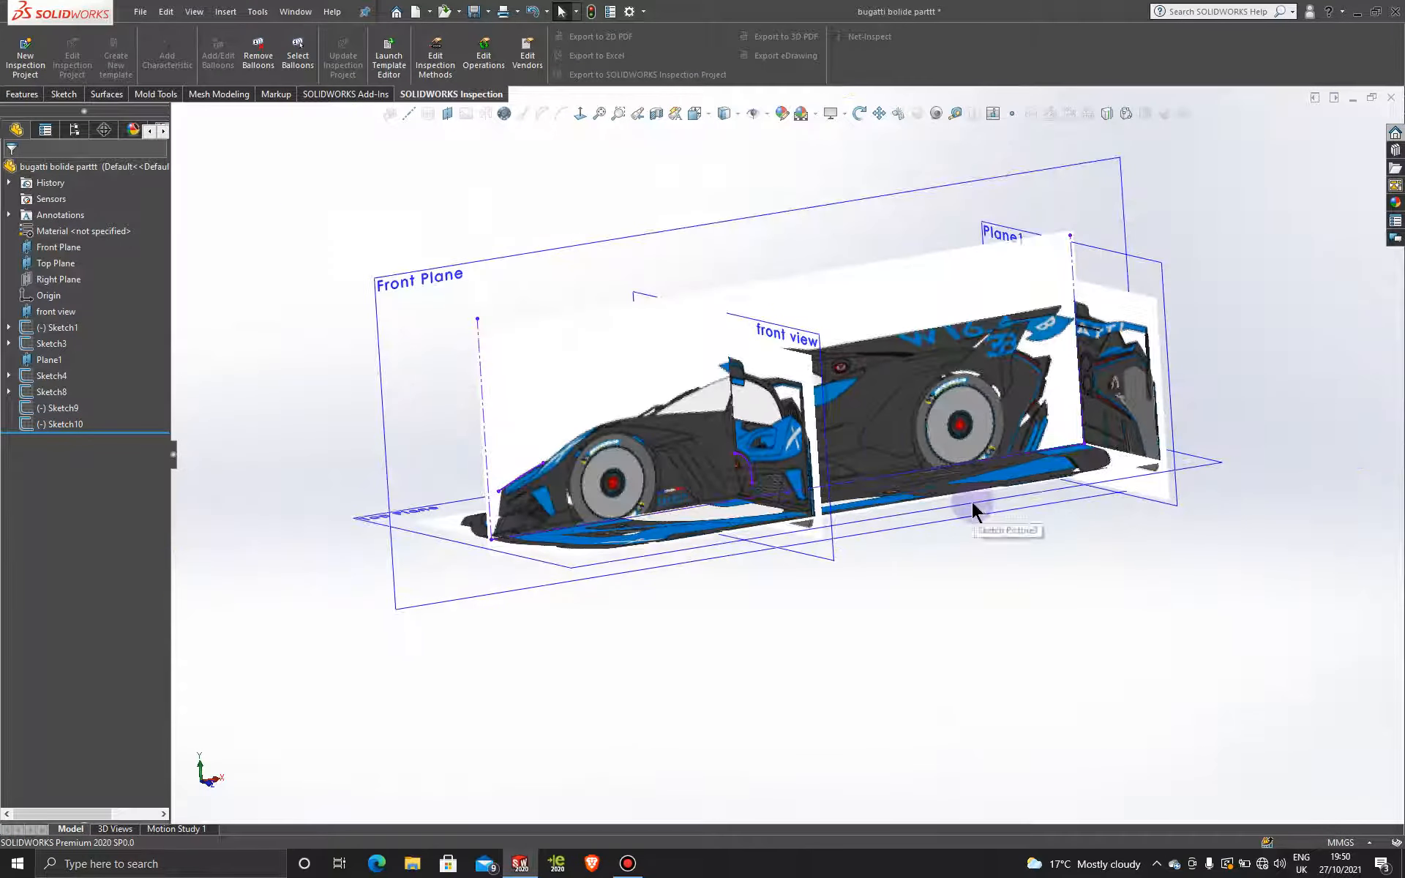
# - Start a new sketch on the Front Plane and view the side picture straight on
pyautogui.click(574, 246)
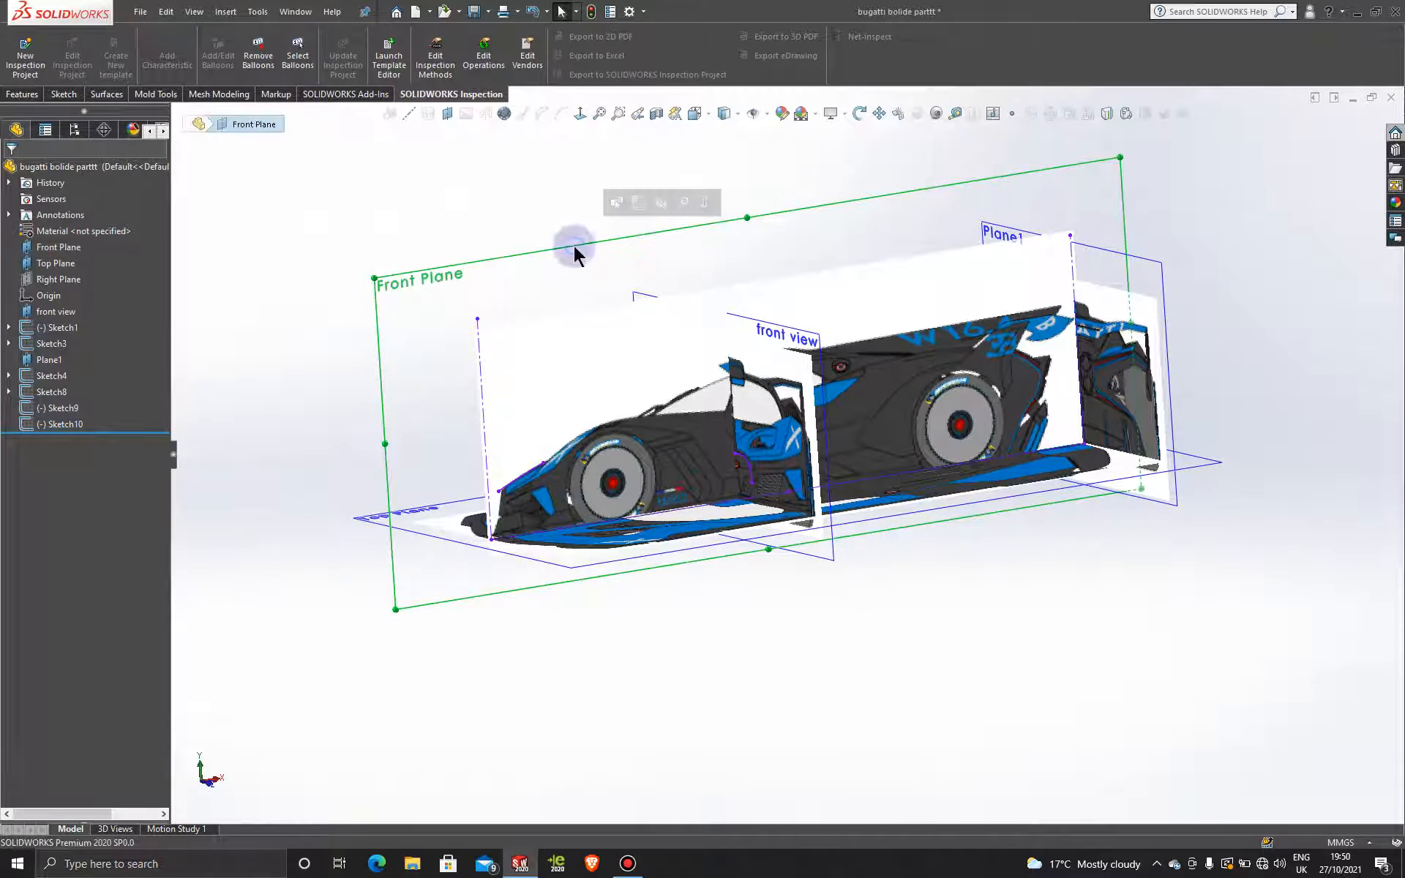
pyautogui.click(534, 228)
pyautogui.click(542, 271)
pyautogui.click(606, 219)
pyautogui.click(577, 115)
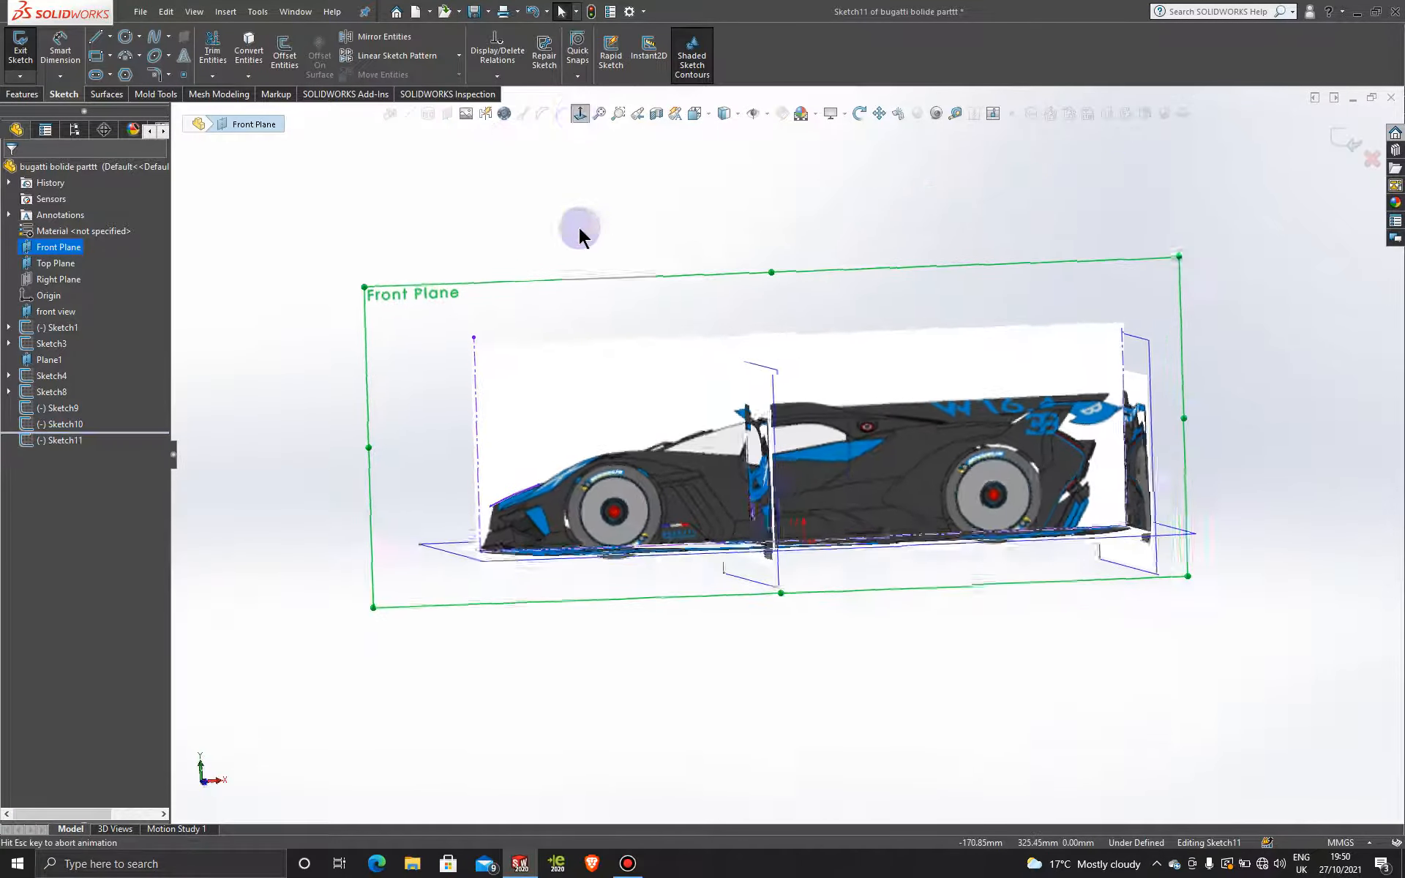
# - Draw a two-point spline along the car's nose edge from about (-269.7, 16.9) mm to about (-260.7, 52.5) mm, crossing the hood curve
pyautogui.scroll(-5, 513, 524)
pyautogui.scroll(-3, 643, 521)
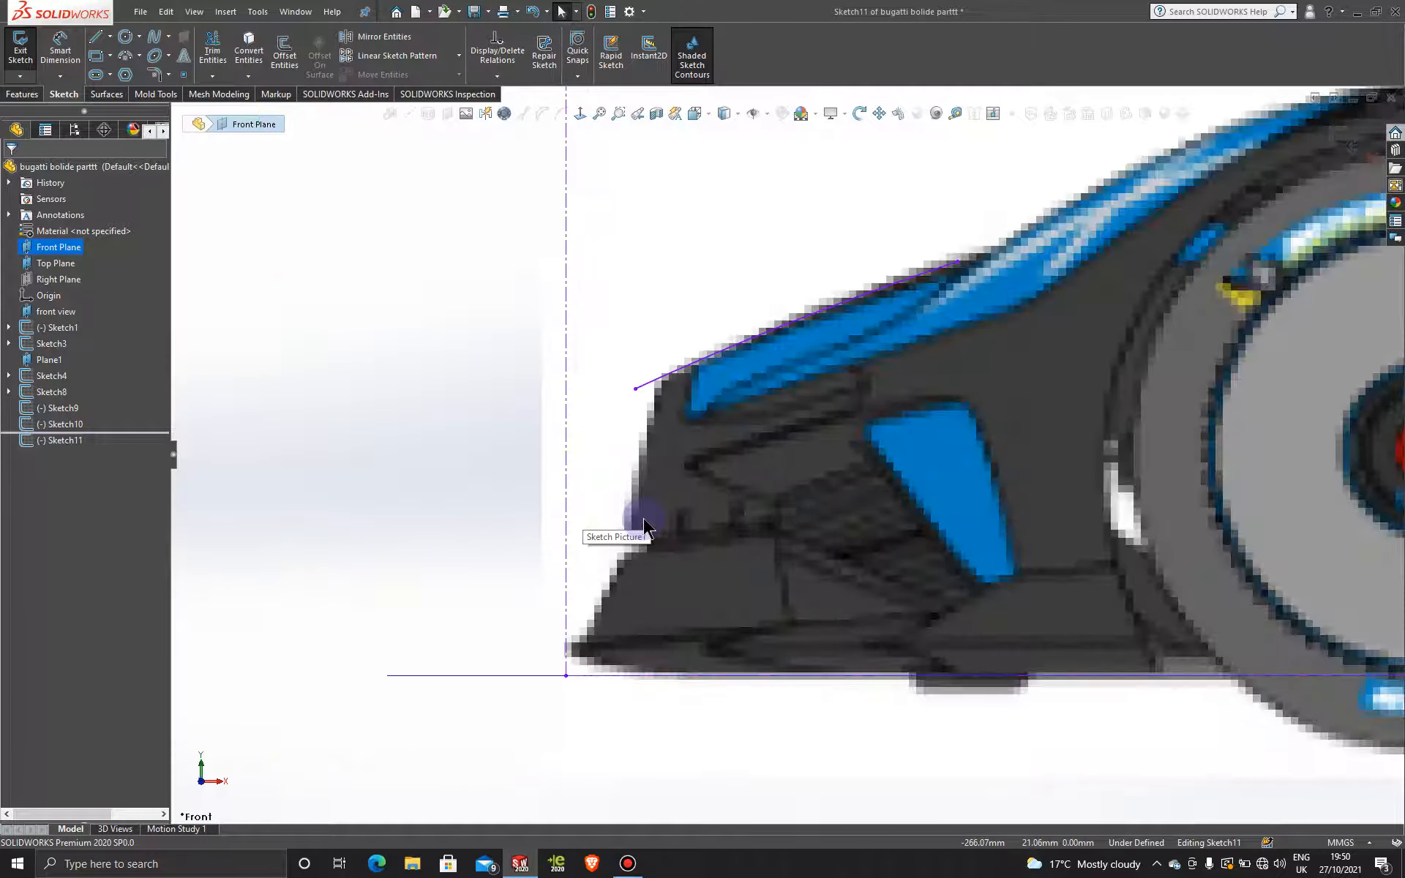
pyautogui.click(153, 40)
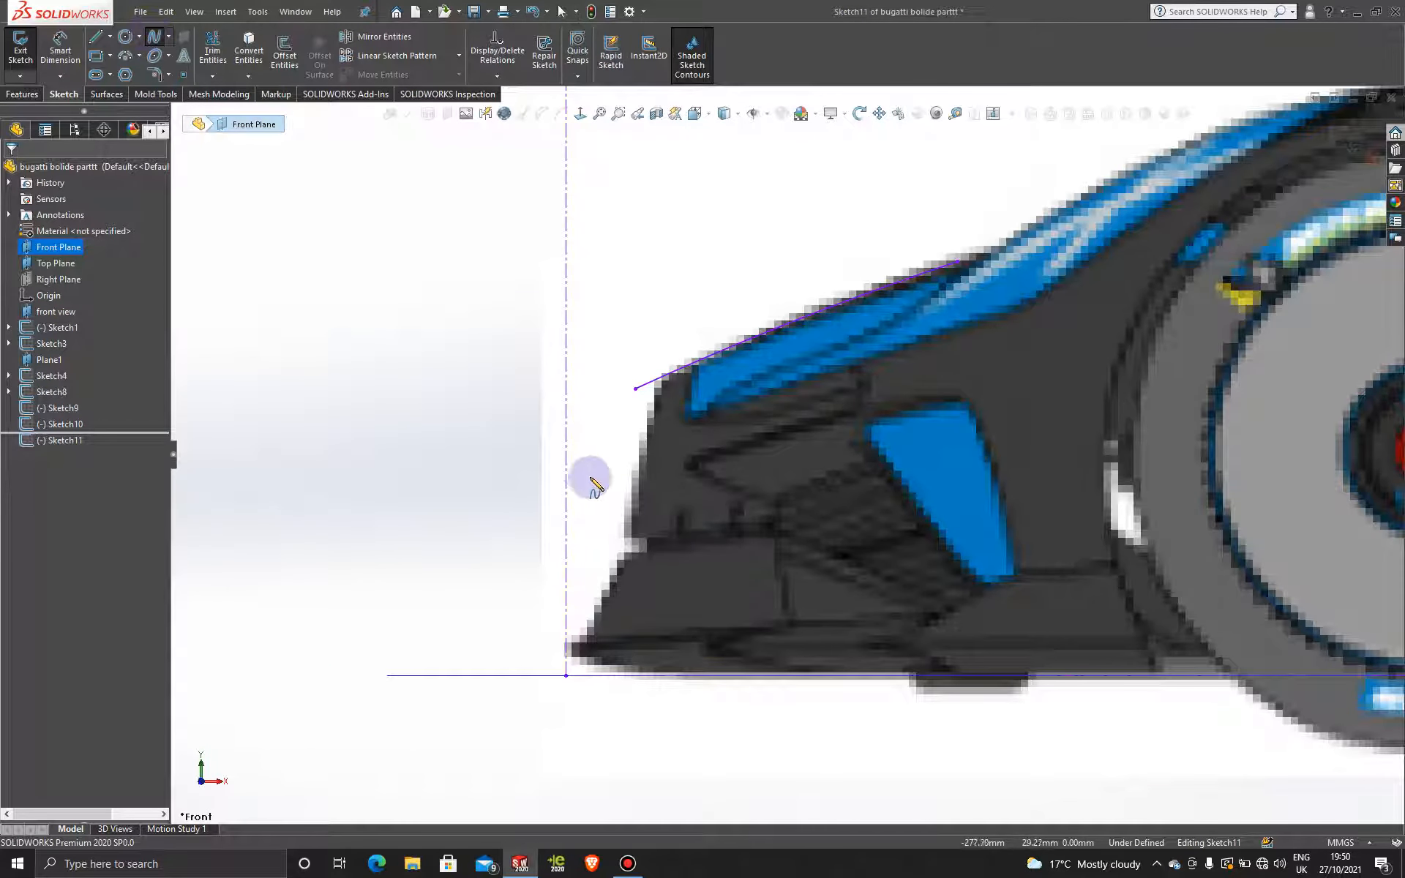
pyautogui.click(619, 550)
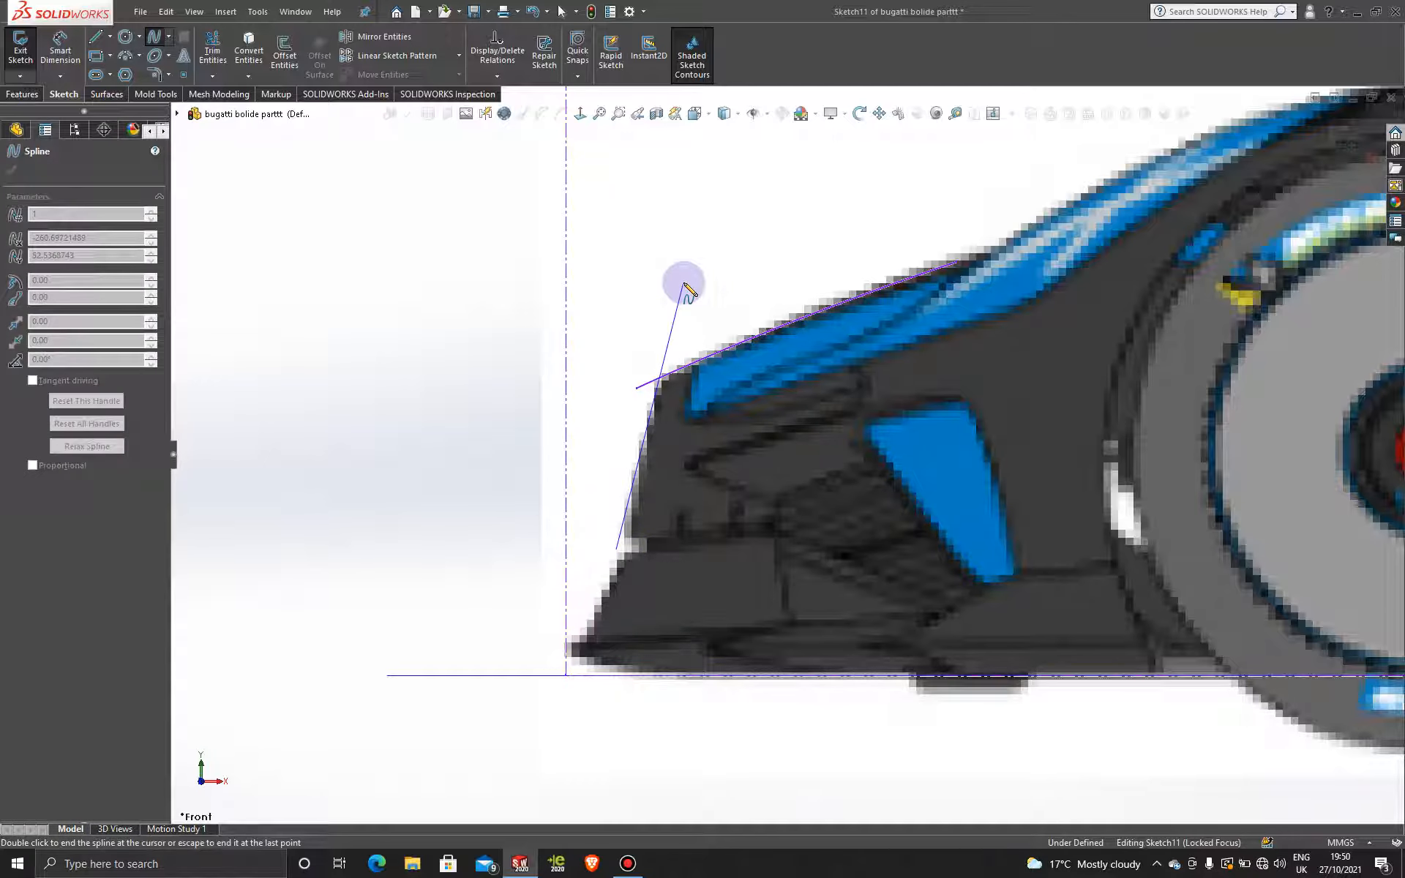
pyautogui.doubleClick(684, 284)
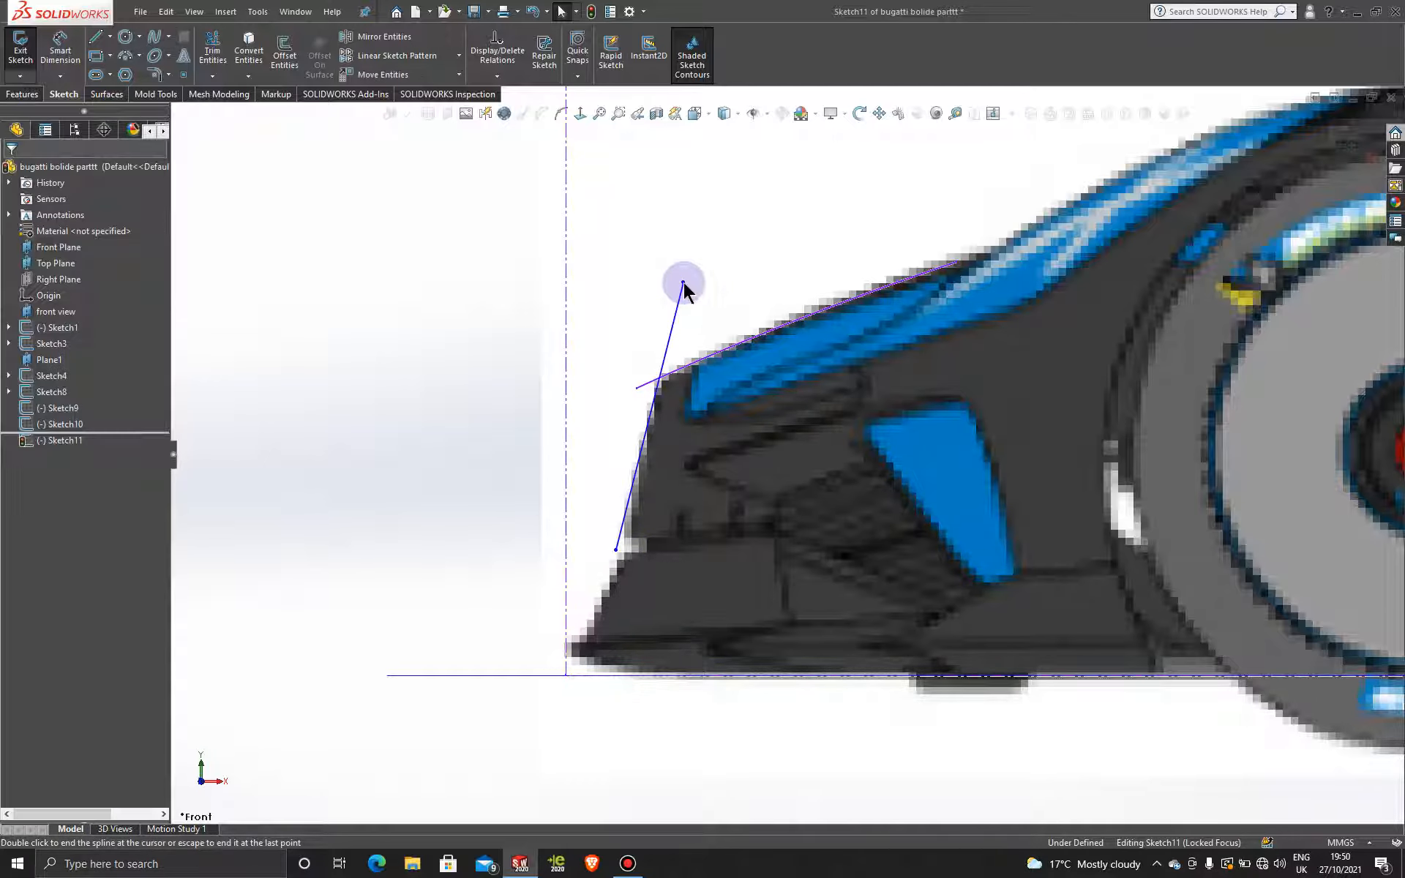
# - Adjust the nose spline's tangent handle and endpoints to follow the nose edge, with its lower end at about (-270.0, 14.1) mm
pyautogui.click(640, 463)
pyautogui.moveTo(641, 443); pyautogui.dragTo(643, 448)
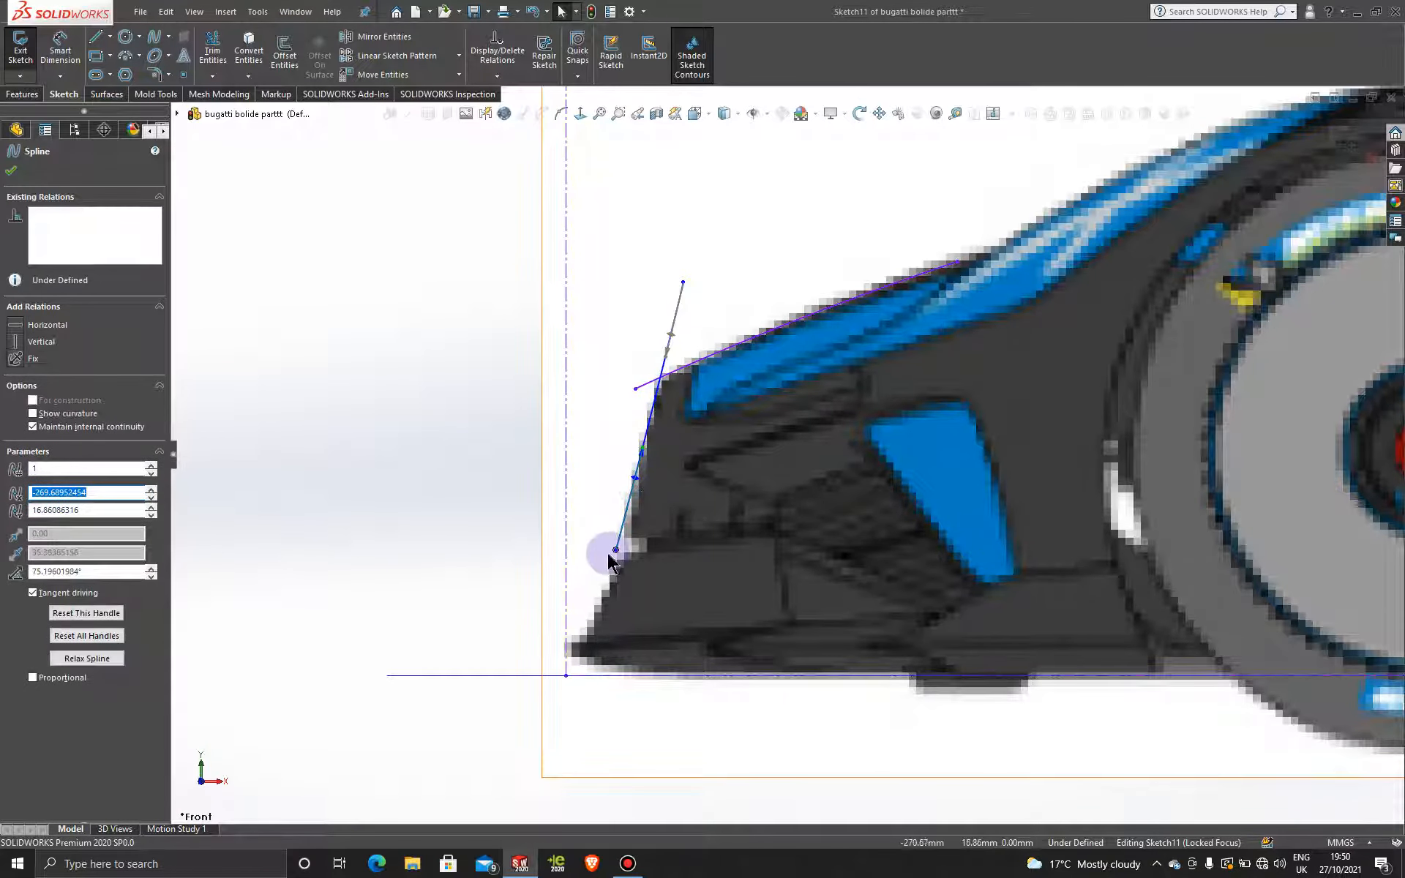
pyautogui.moveTo(610, 554)
pyautogui.mouseDown()
pyautogui.moveTo(623, 549)
pyautogui.moveTo(618, 568)
pyautogui.mouseUp()
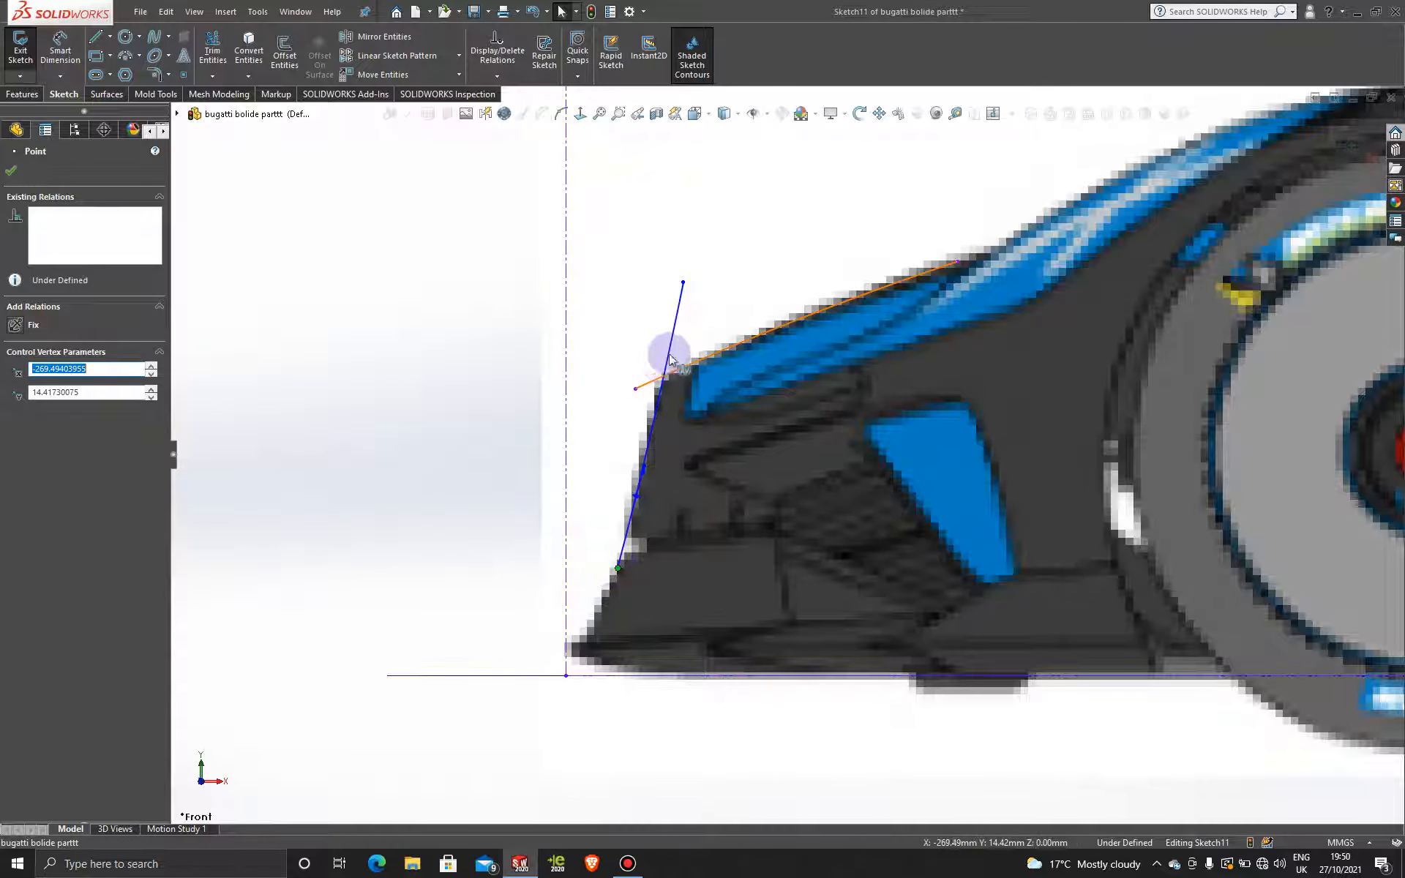
pyautogui.moveTo(683, 283)
pyautogui.mouseDown()
pyautogui.moveTo(662, 276)
pyautogui.moveTo(676, 280)
pyautogui.mouseUp()
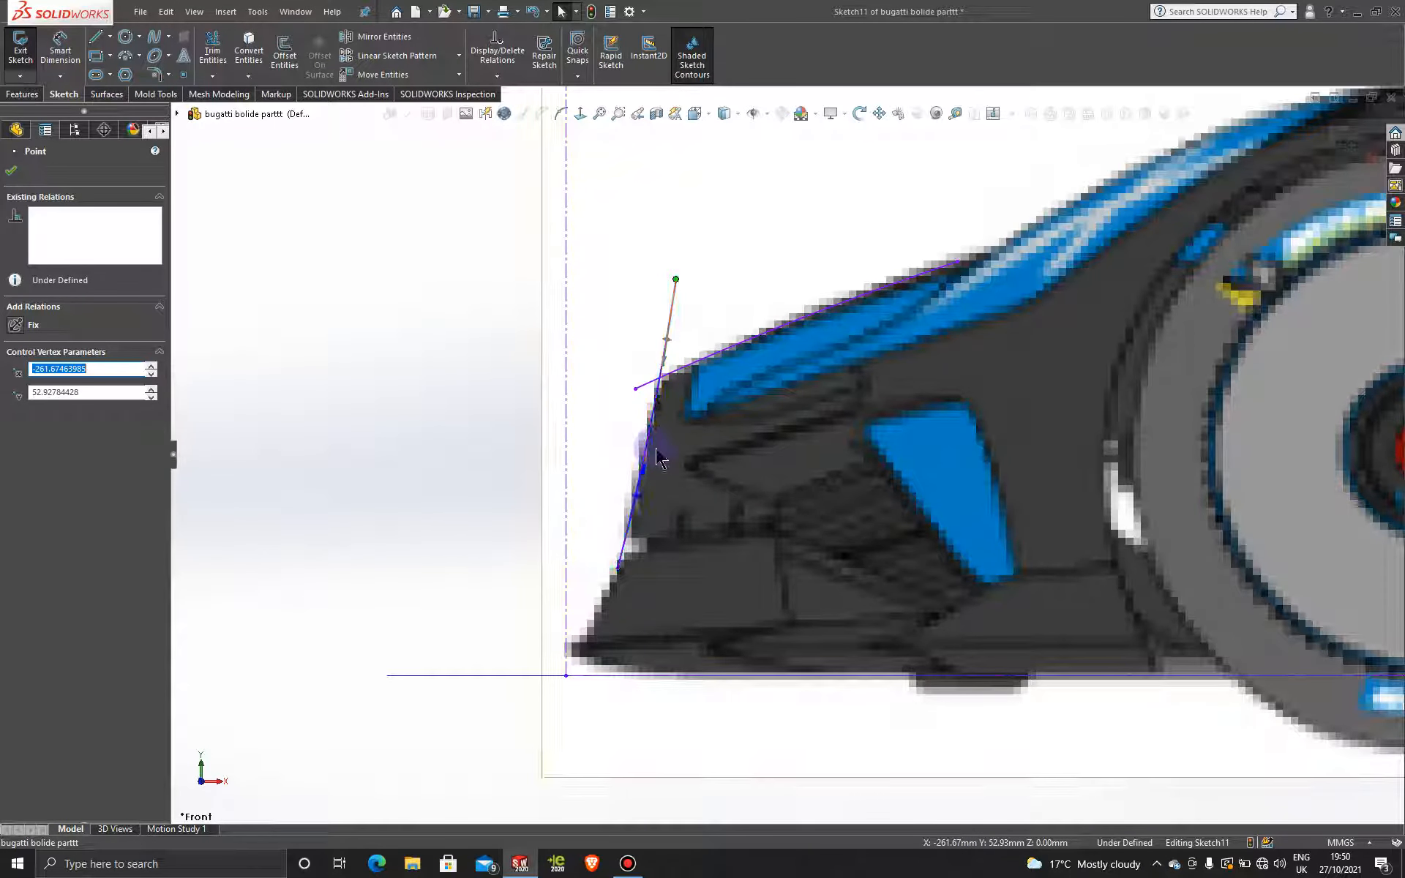
pyautogui.moveTo(650, 448)
pyautogui.mouseDown()
pyautogui.moveTo(634, 441)
pyautogui.moveTo(643, 452)
pyautogui.mouseUp()
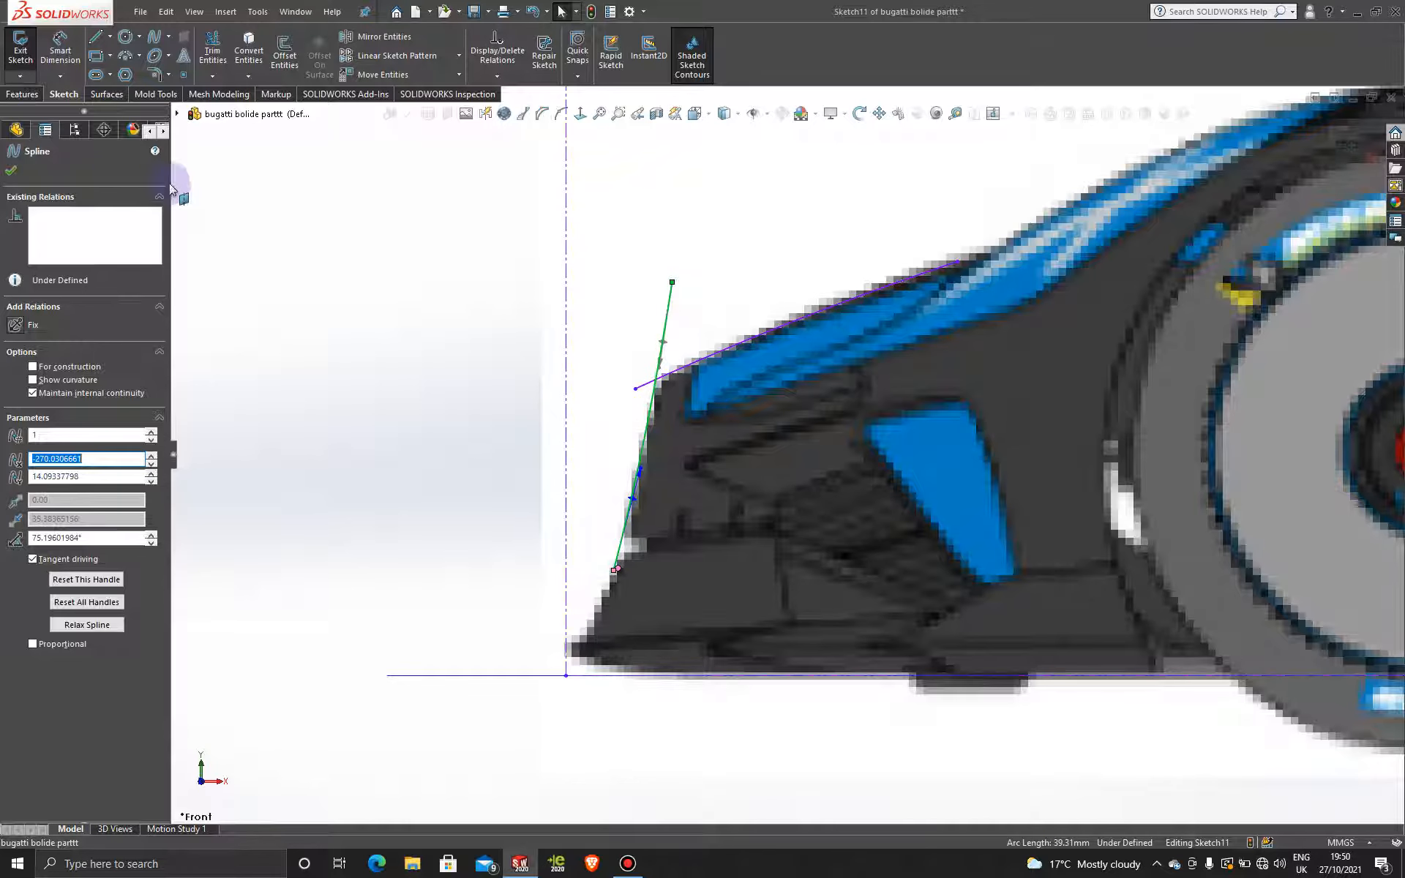
pyautogui.click(8, 171)
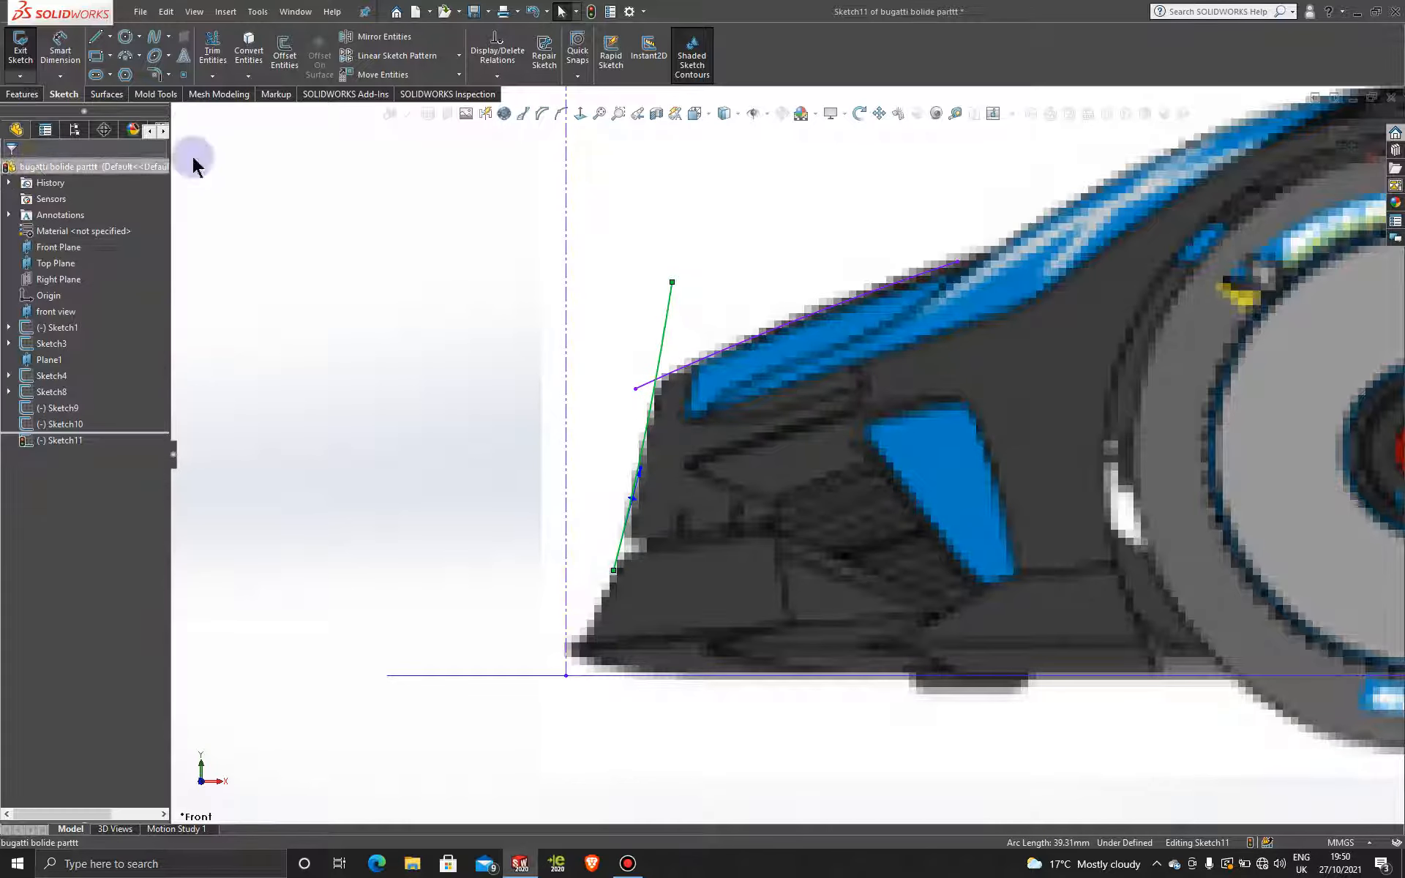
# - Exit the Front Plane sketch containing the nose edge spline
pyautogui.click(1349, 139)
pyautogui.click(465, 222)
pyautogui.scroll(4, 713, 388)
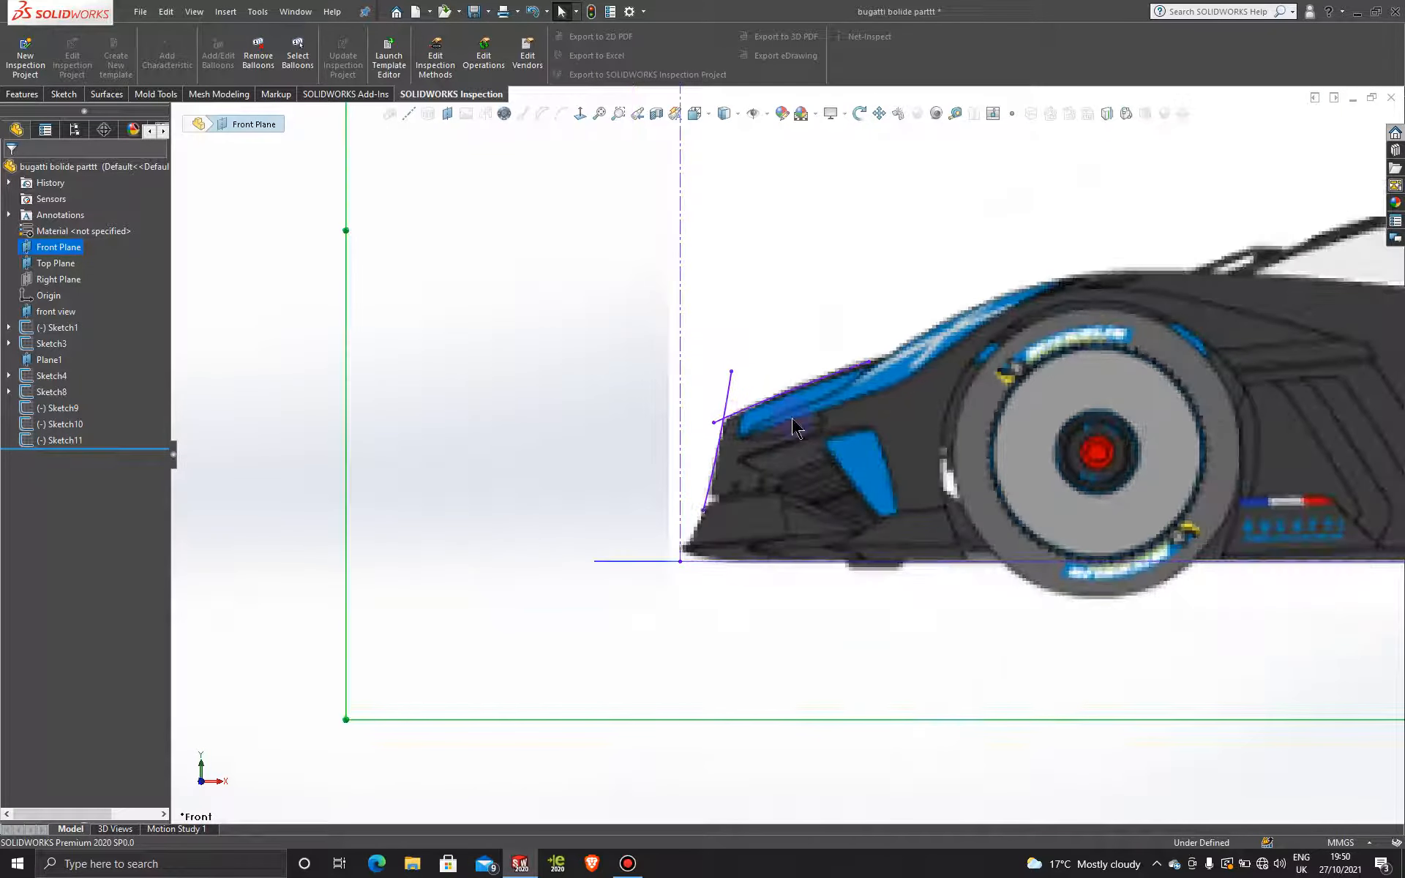
# - Create a sketch-on-sketch projected curve from the front-view grille arch sketch and the side-view nose spline sketch
pyautogui.moveTo(794, 428); pyautogui.dragTo(1069, 407, button='middle')
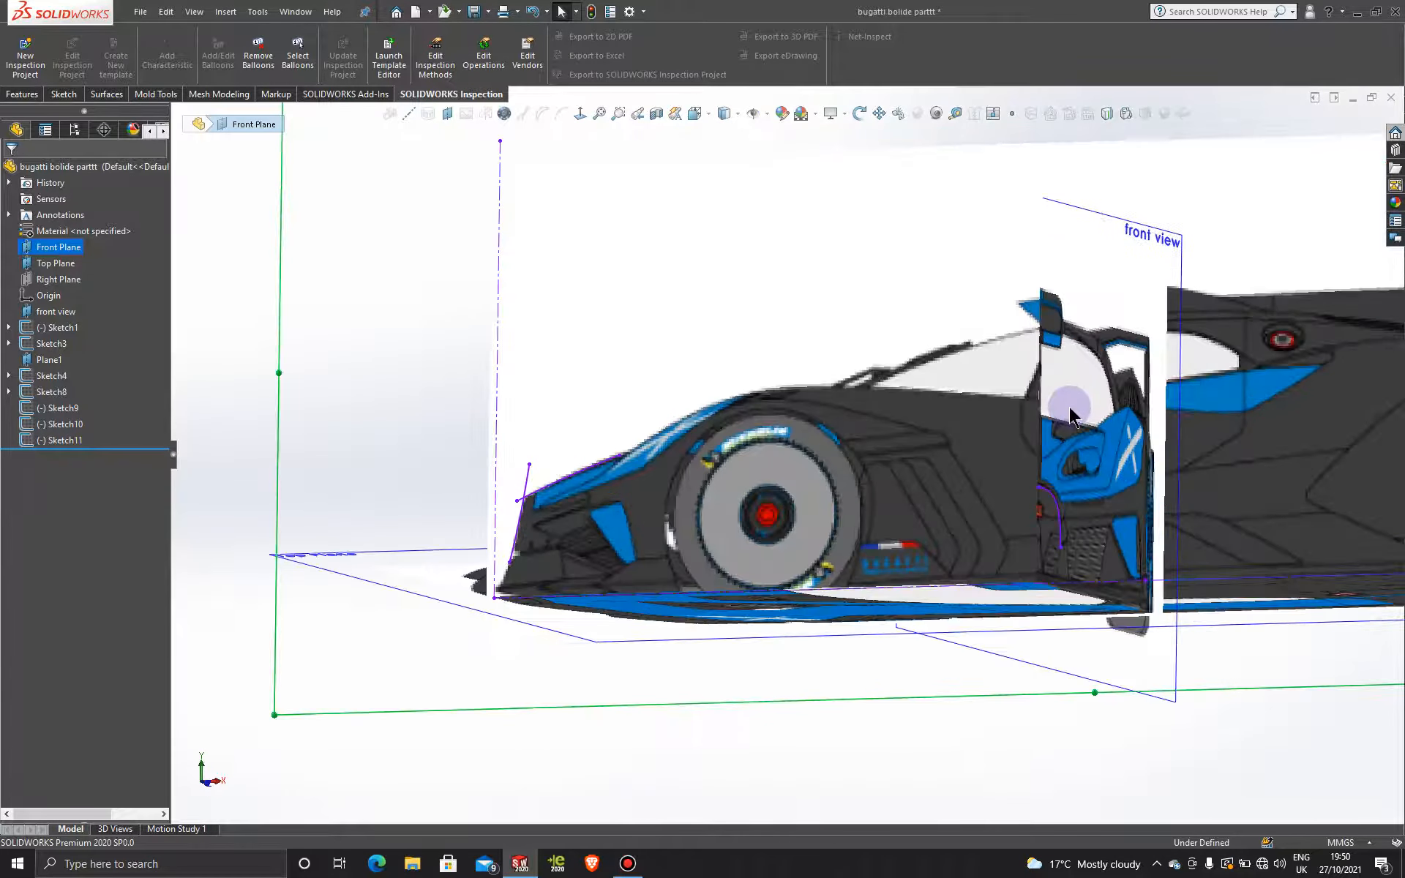
pyautogui.click(1110, 113)
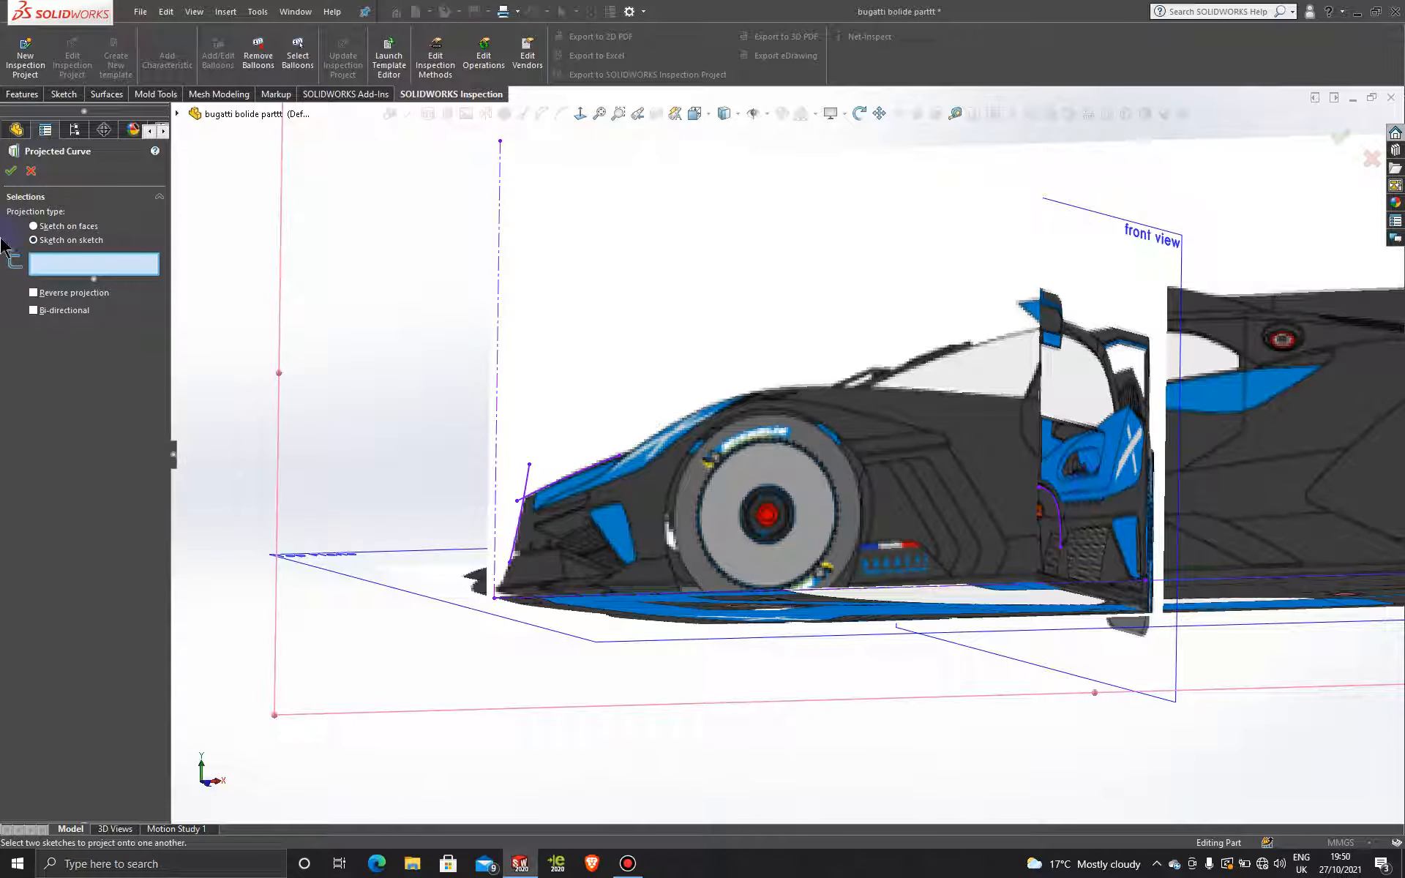
pyautogui.click(1057, 503)
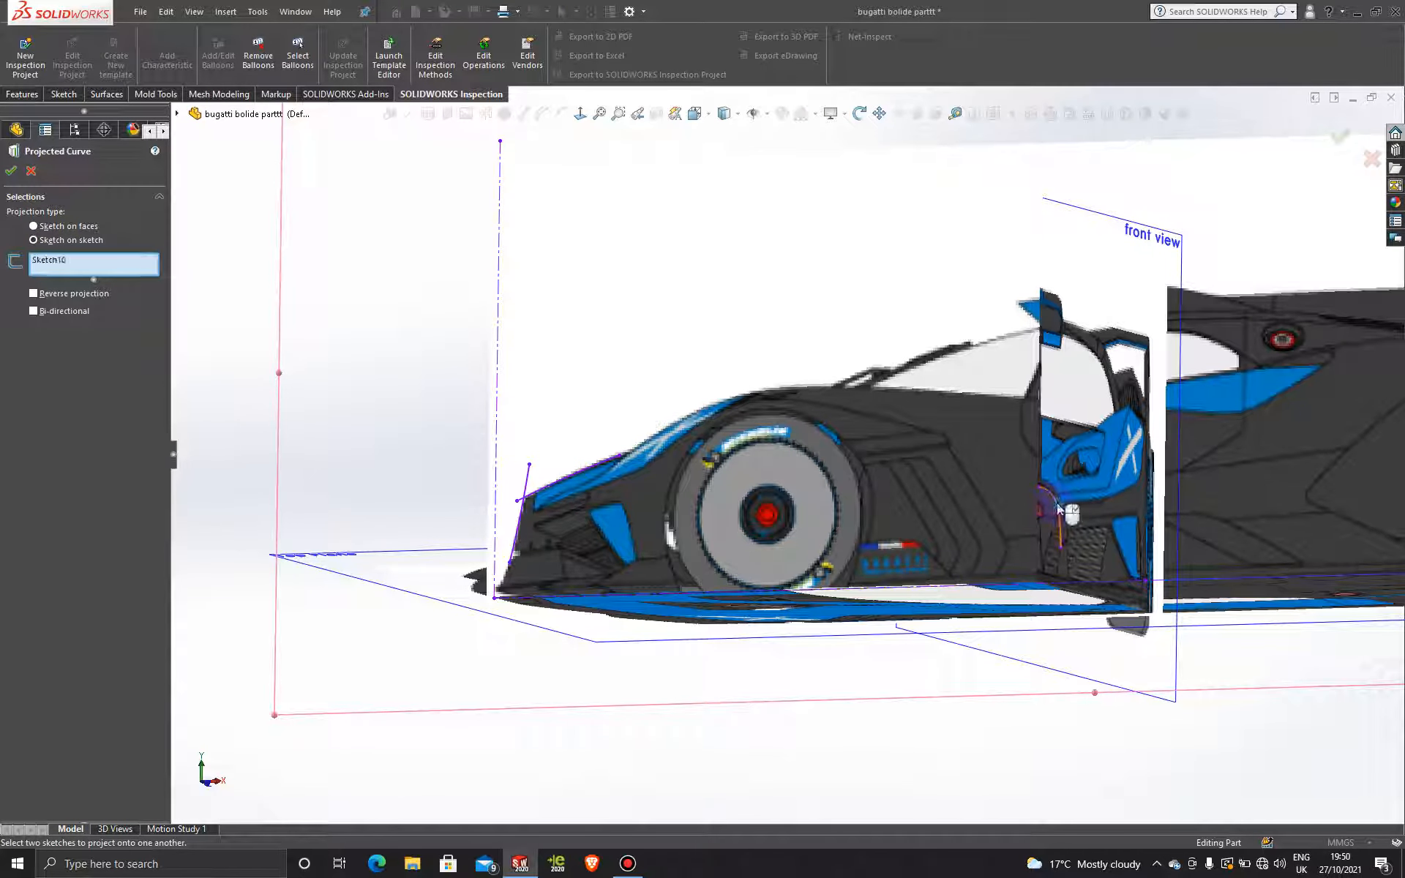
pyautogui.click(533, 527)
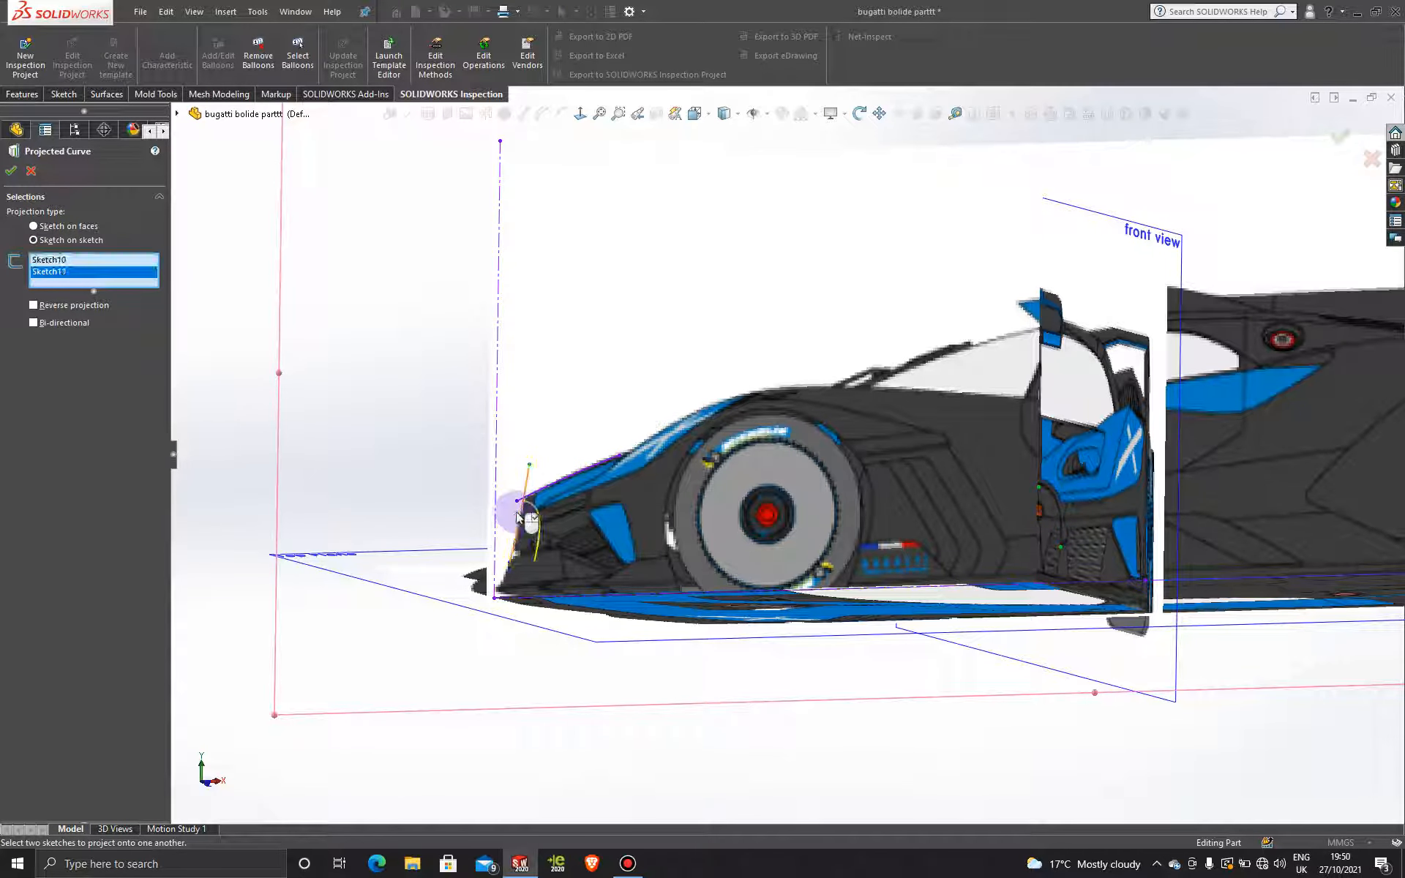
pyautogui.click(11, 171)
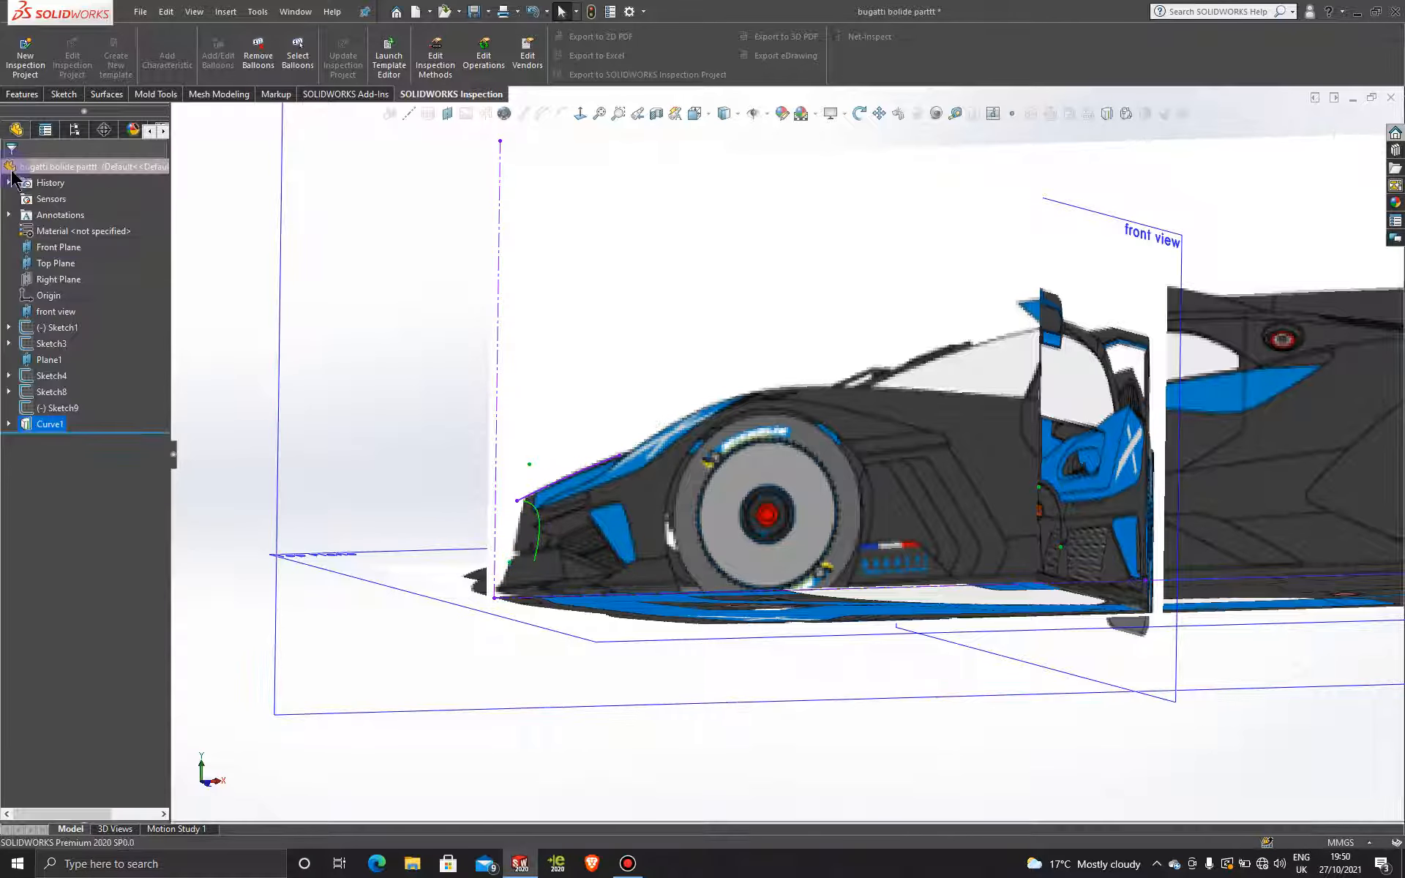
pyautogui.click(212, 212)
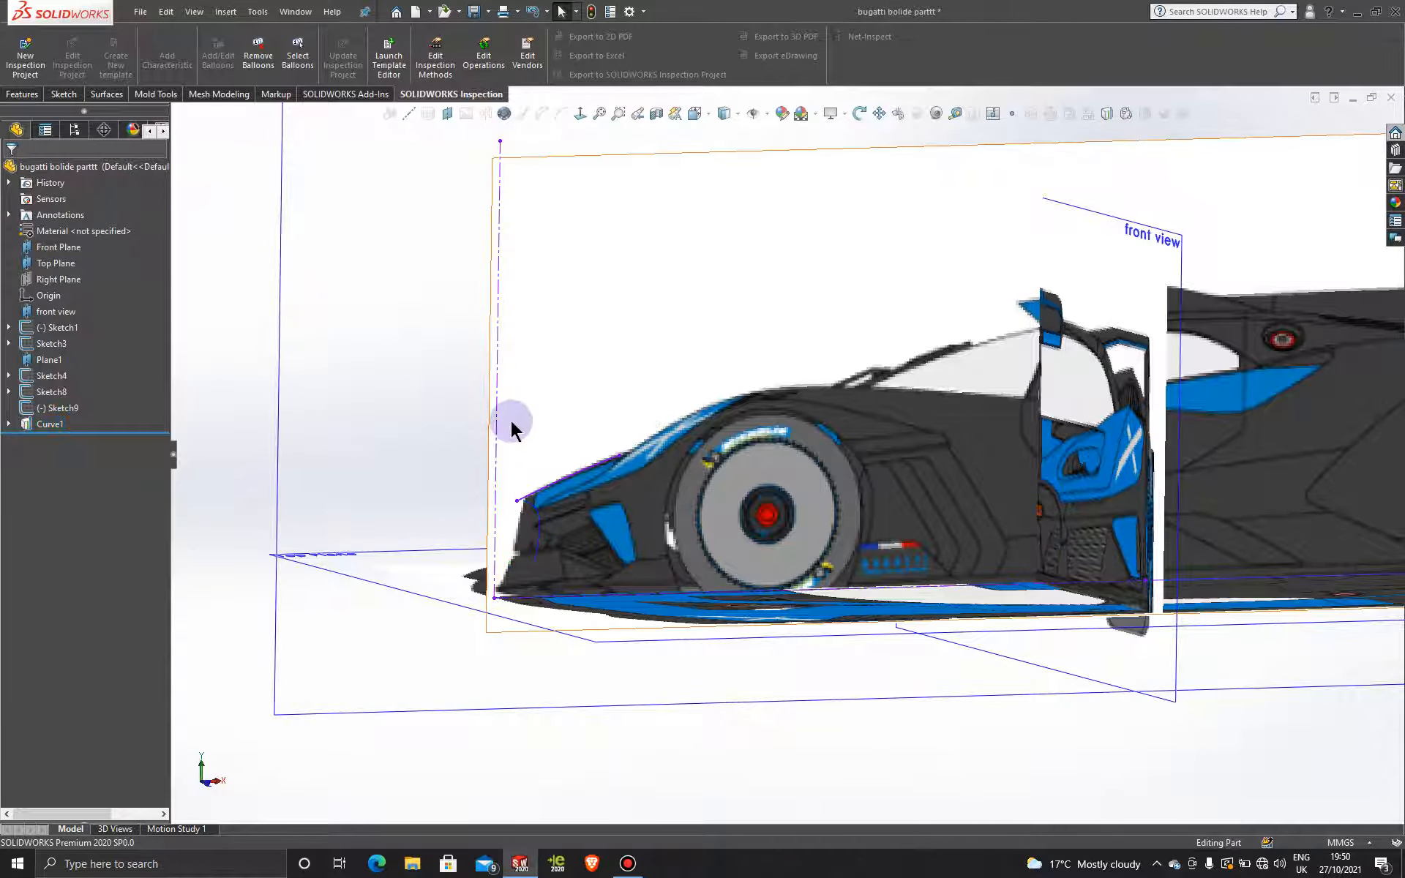
# - Activate Display State-2 to hide the reference pictures and examine from several angles how the projected grille curve meets the hood curve
pyautogui.scroll(2, 511, 423)
pyautogui.click(71, 130)
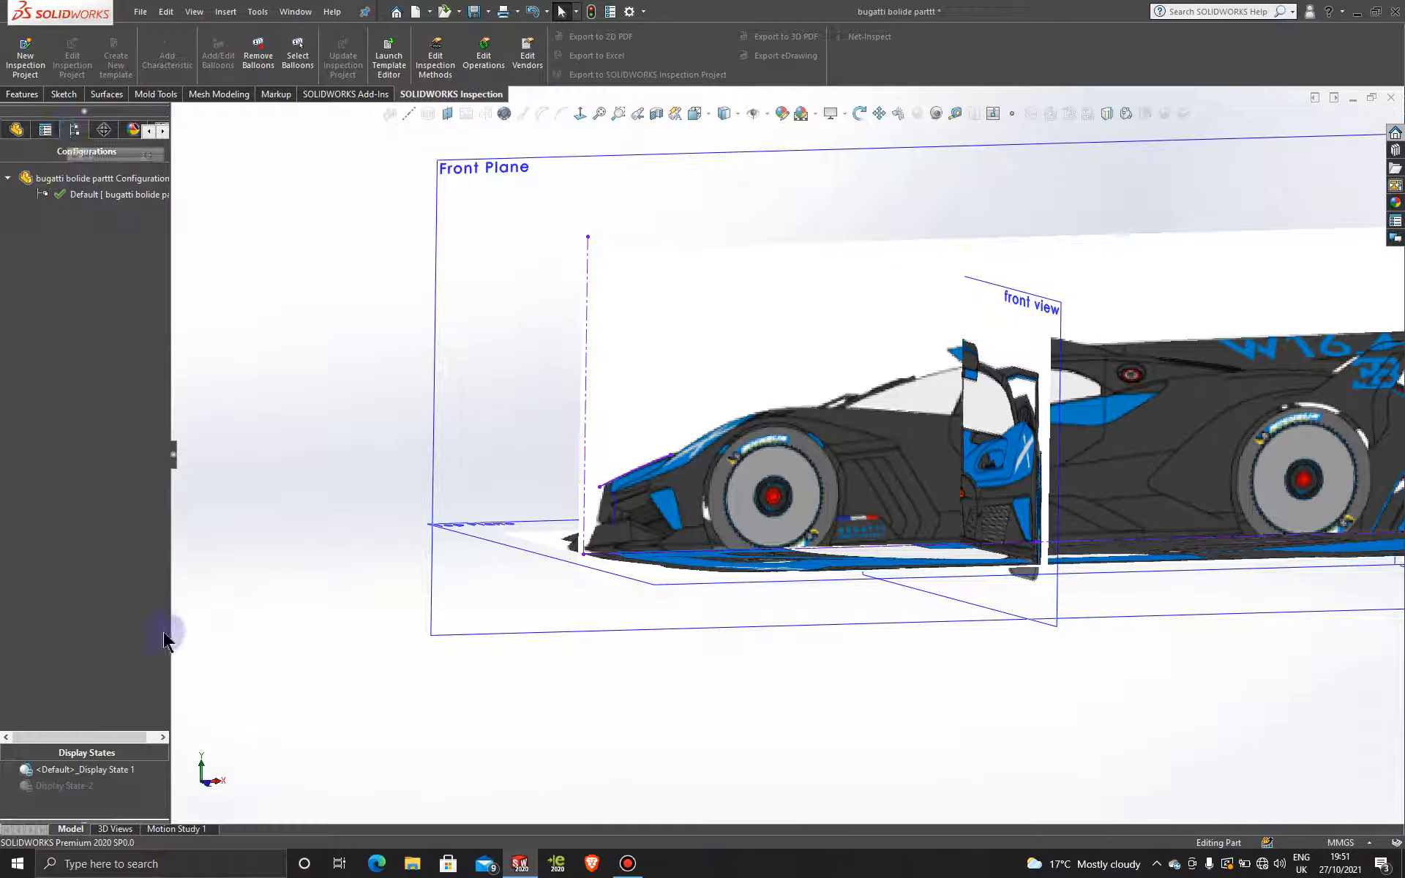
pyautogui.doubleClick(93, 791)
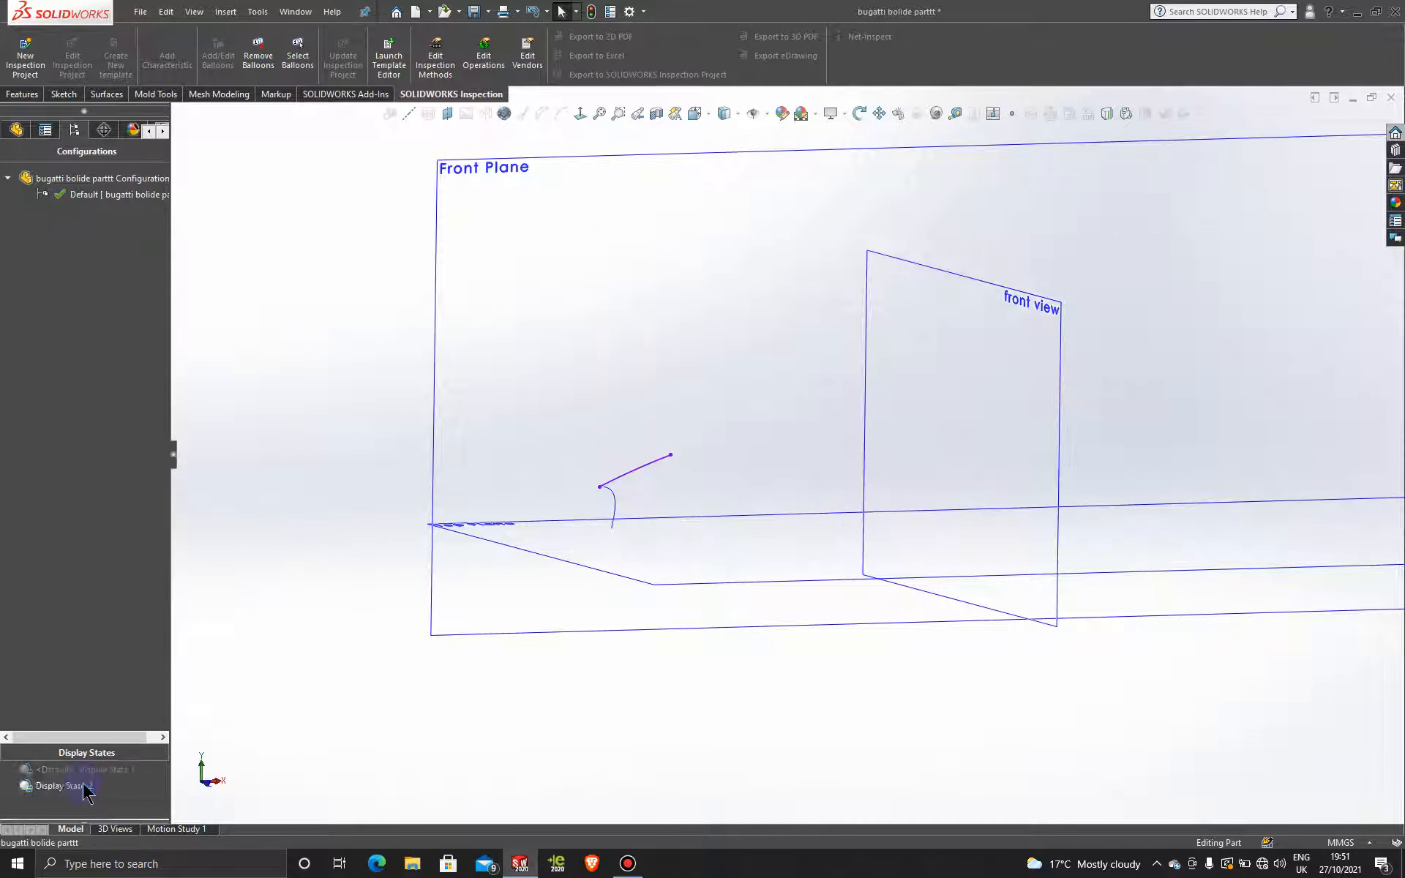
pyautogui.moveTo(575, 471)
pyautogui.mouseDown(button='middle')
pyautogui.moveTo(646, 520)
pyautogui.moveTo(597, 506)
pyautogui.moveTo(656, 454)
pyautogui.moveTo(668, 490)
pyautogui.moveTo(879, 520)
pyautogui.moveTo(659, 408)
pyautogui.mouseUp(button='middle')
pyautogui.scroll(-9, 573, 445)
pyautogui.scroll(9, 652, 463)
pyautogui.scroll(-8, 659, 408)
pyautogui.scroll(8, 654, 439)
pyautogui.moveTo(656, 477); pyautogui.dragTo(634, 421, button='middle')
pyautogui.scroll(4, 641, 423)
pyautogui.scroll(-6, 621, 344)
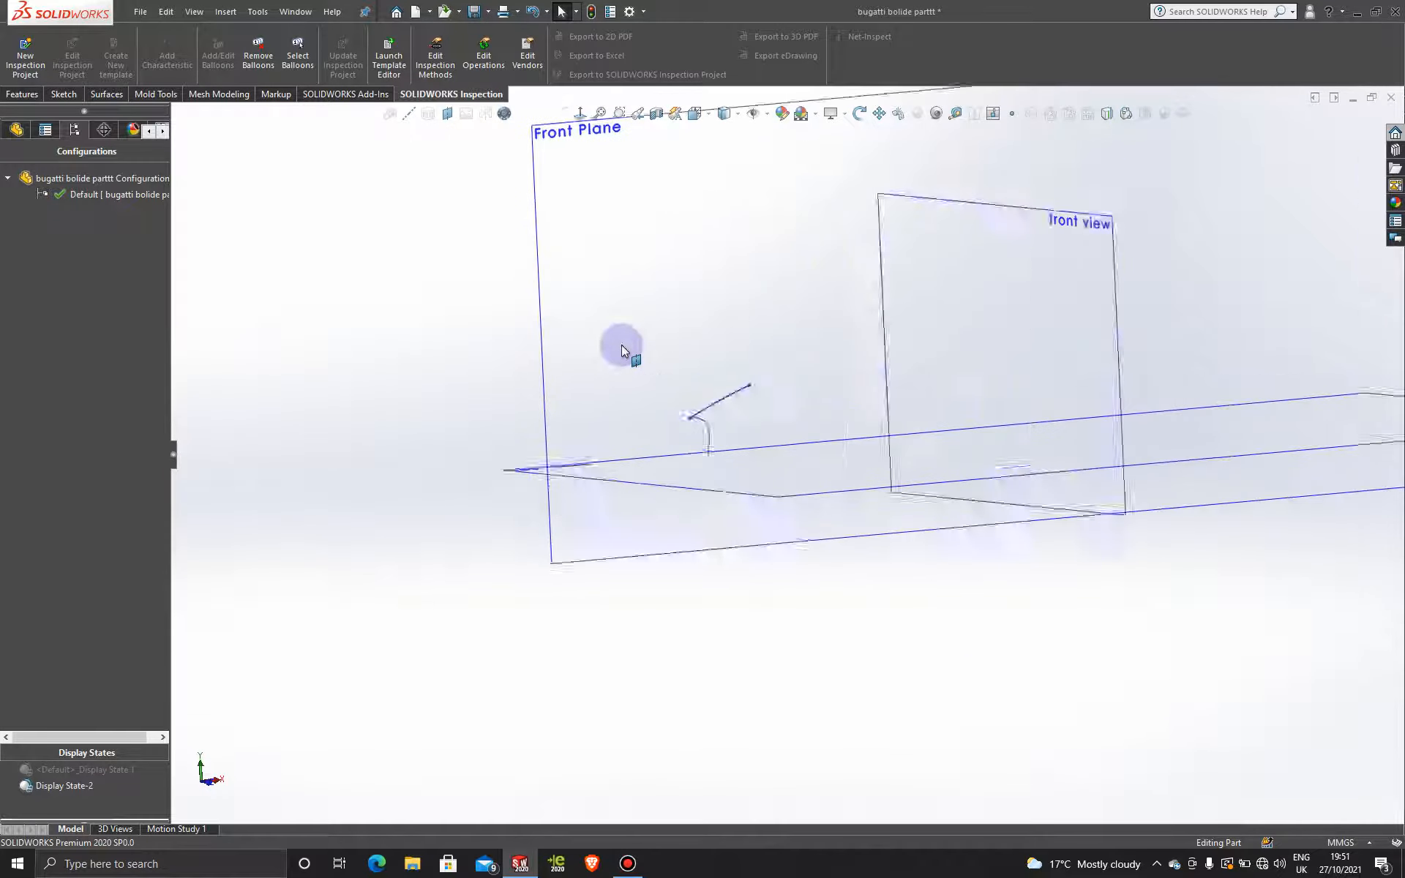
pyautogui.moveTo(747, 496); pyautogui.dragTo(818, 495, button='middle')
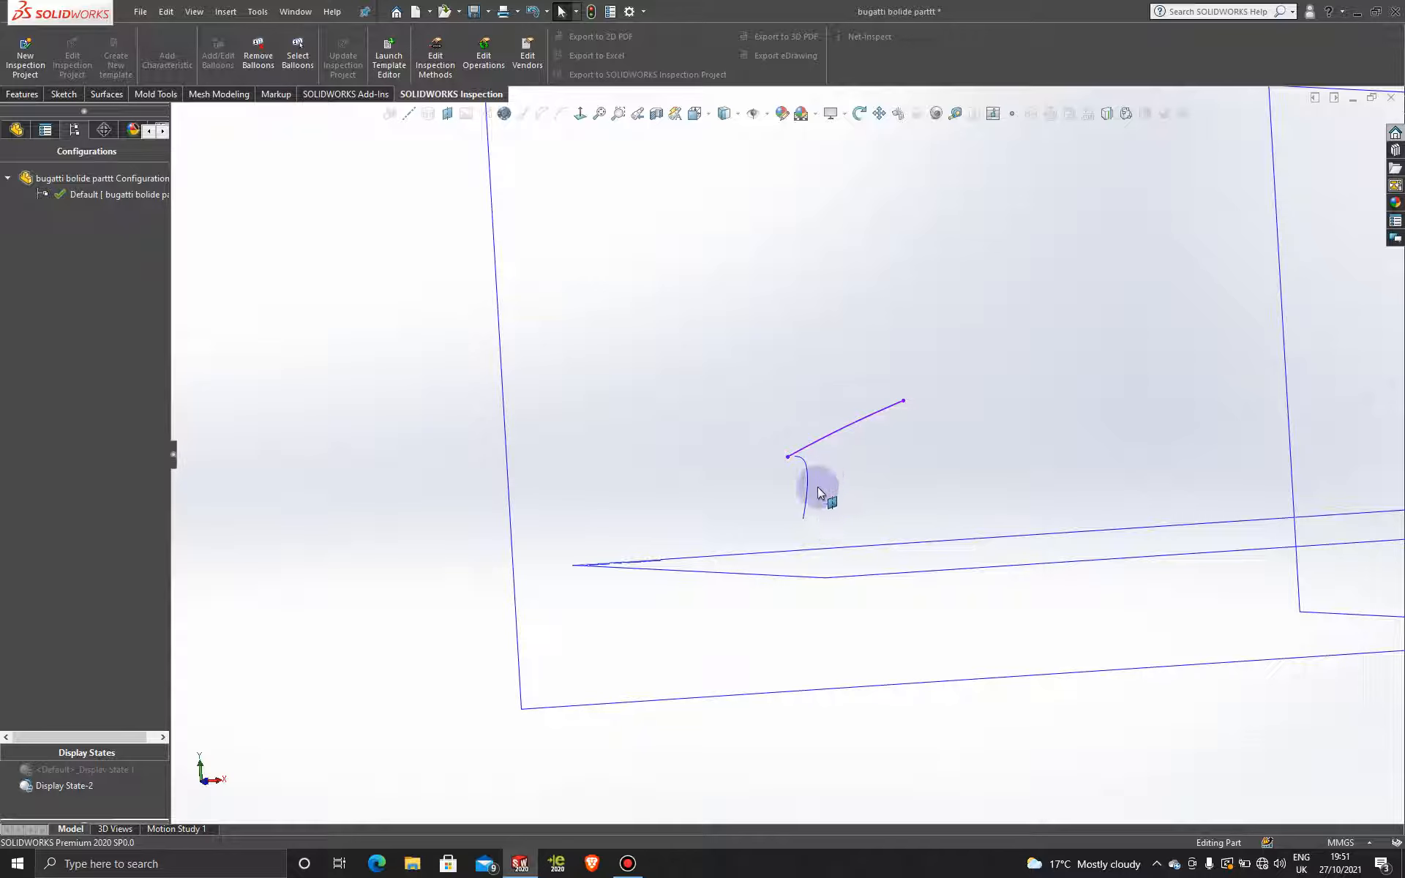
pyautogui.moveTo(834, 477)
pyautogui.mouseDown(button='middle')
pyautogui.moveTo(790, 476)
pyautogui.moveTo(920, 505)
pyautogui.mouseUp(button='middle')
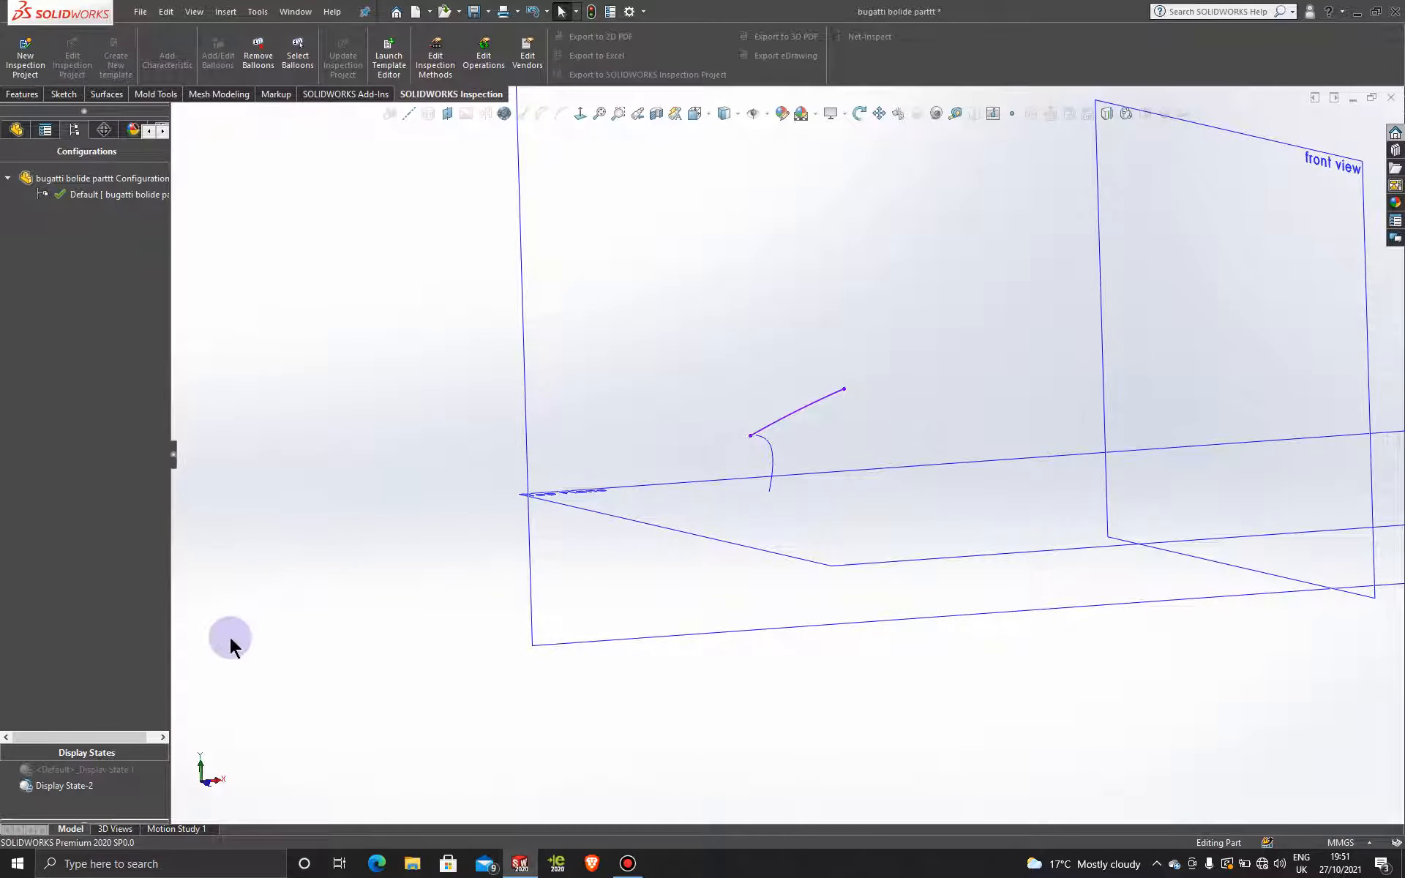
# - Reactivate Display State 1 to show the reference pictures
pyautogui.click(99, 771)
pyautogui.doubleClick(96, 774)
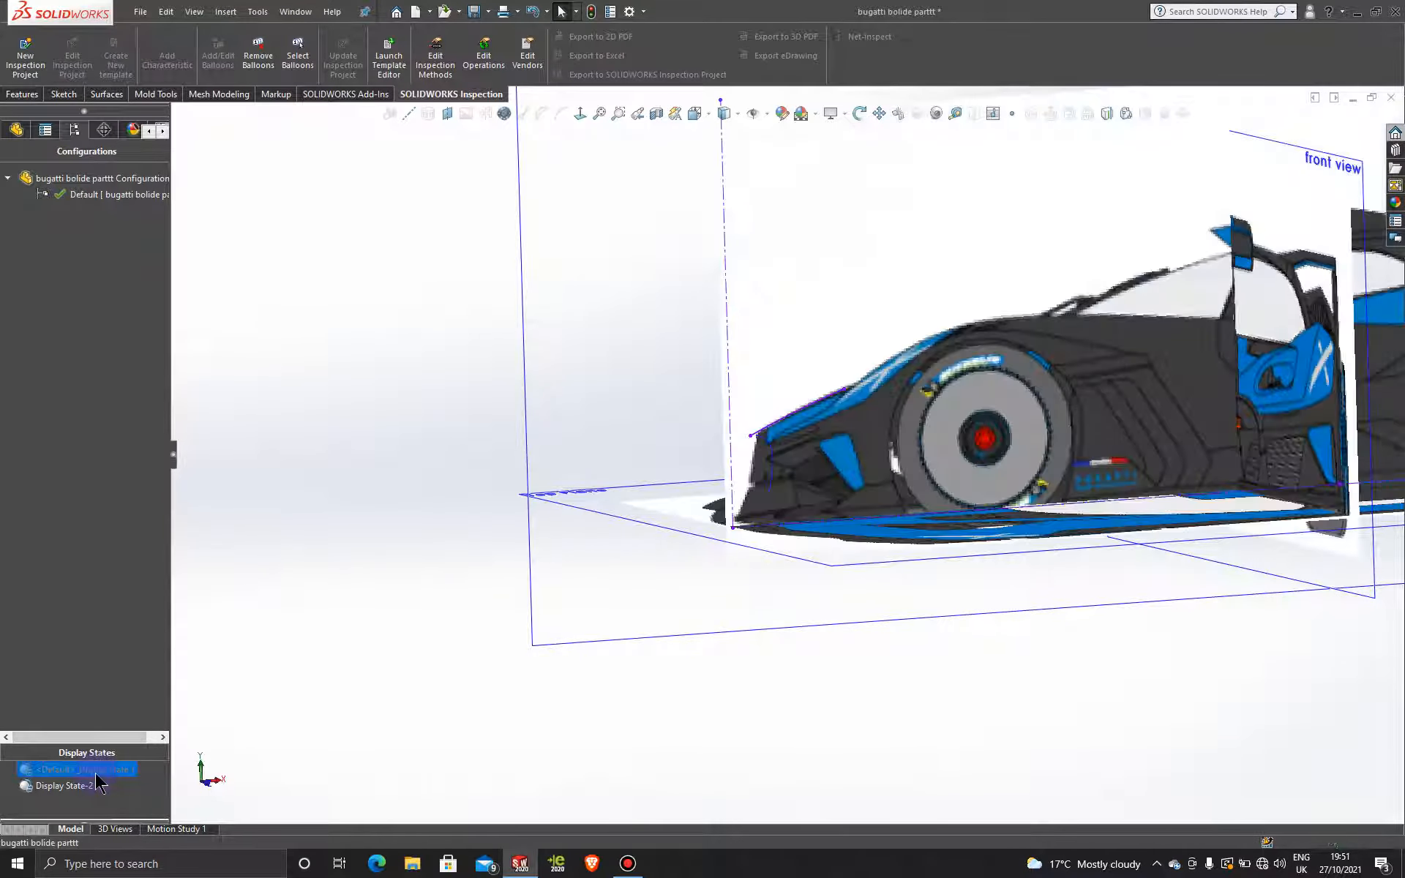
pyautogui.scroll(6, 545, 520)
pyautogui.moveTo(626, 496)
pyautogui.mouseDown(button='middle')
pyautogui.moveTo(646, 503)
pyautogui.moveTo(634, 512)
pyautogui.mouseUp(button='middle')
pyautogui.click(952, 309)
pyautogui.scroll(-3, 952, 309)
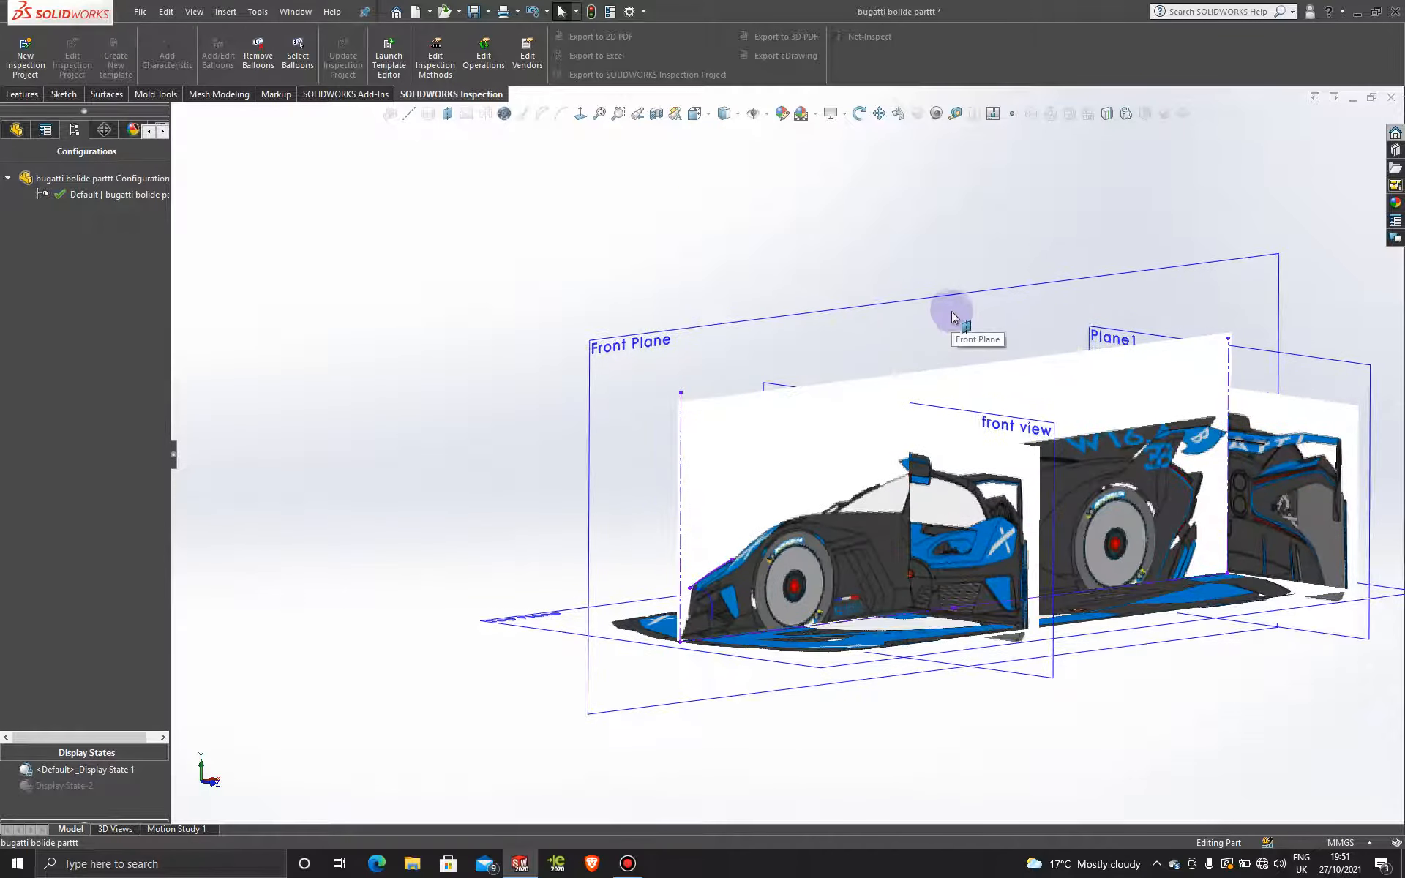
# - Start a new sketch on the front view plane and view the front picture straight on
pyautogui.click(1040, 422)
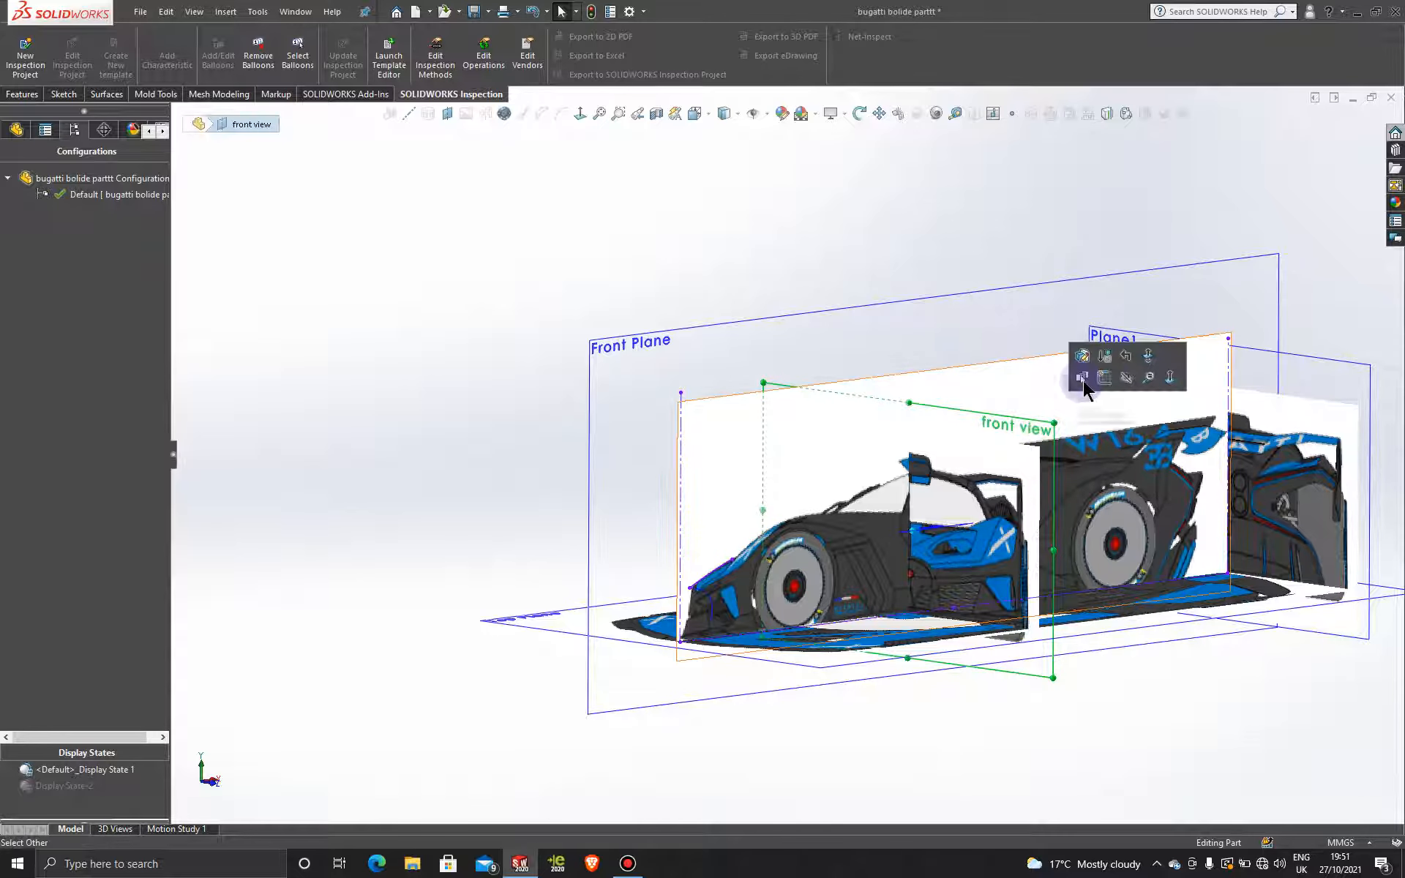
pyautogui.click(1103, 380)
pyautogui.click(578, 113)
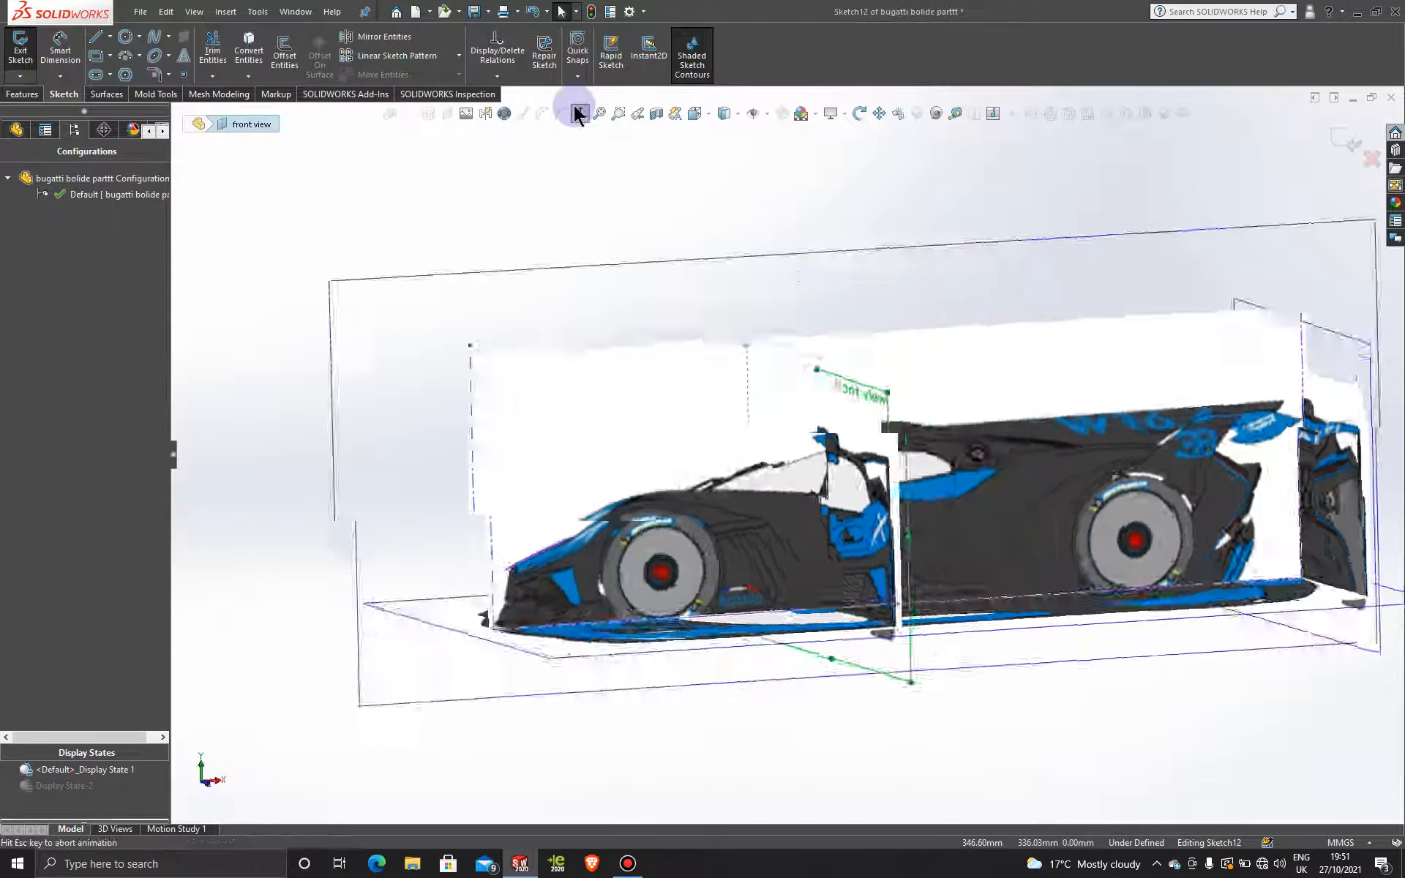
pyautogui.click(578, 114)
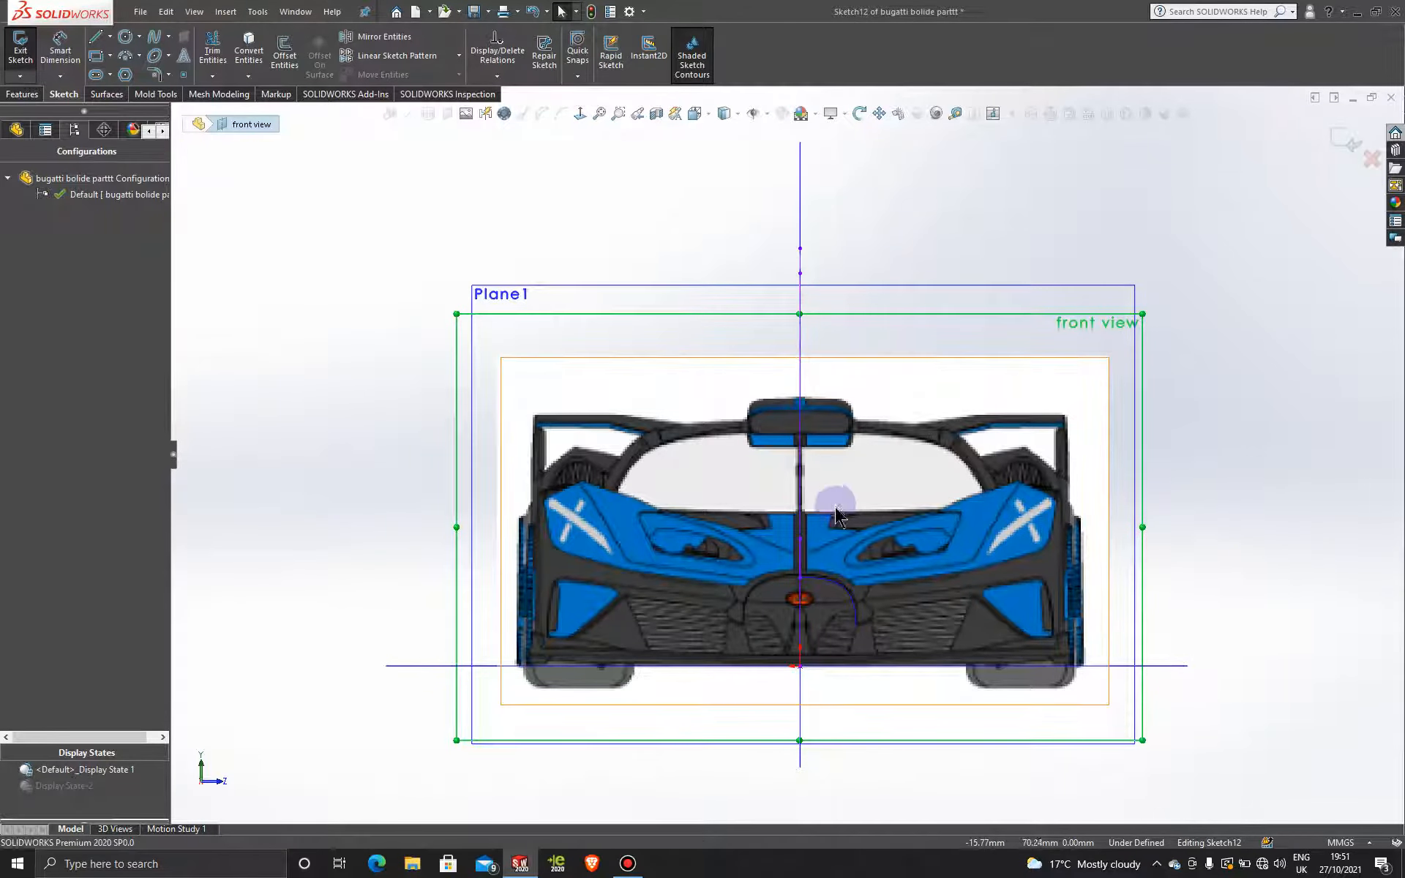
# - Draw a two-point spline from the centerline above the grille at about (0, 41.9) mm to the projected curve's lower end at about (-24.3, 16.9) mm
pyautogui.scroll(-3, 837, 610)
pyautogui.scroll(-2, 828, 583)
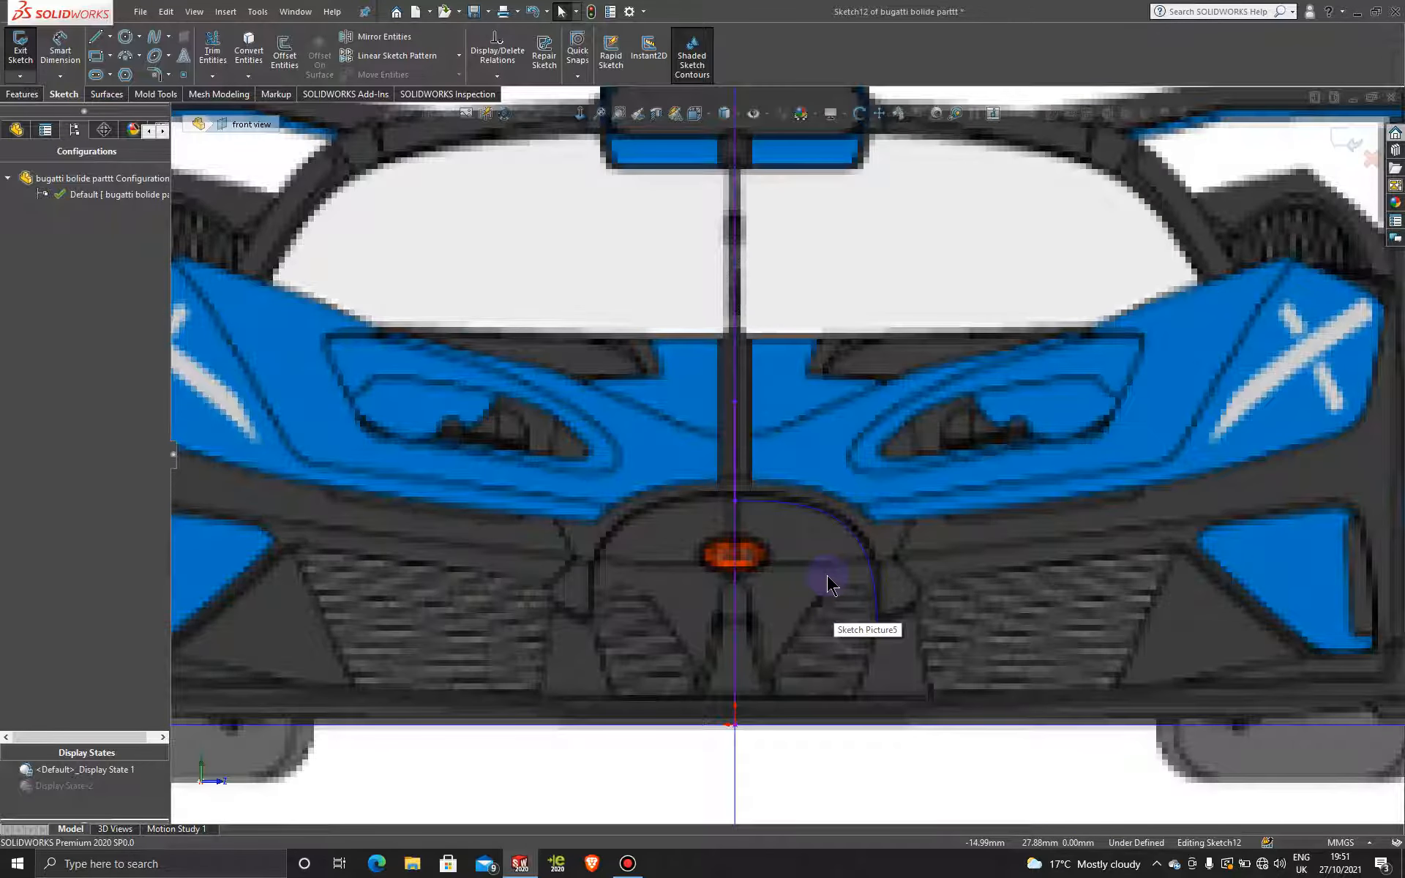
pyautogui.scroll(-1, 827, 575)
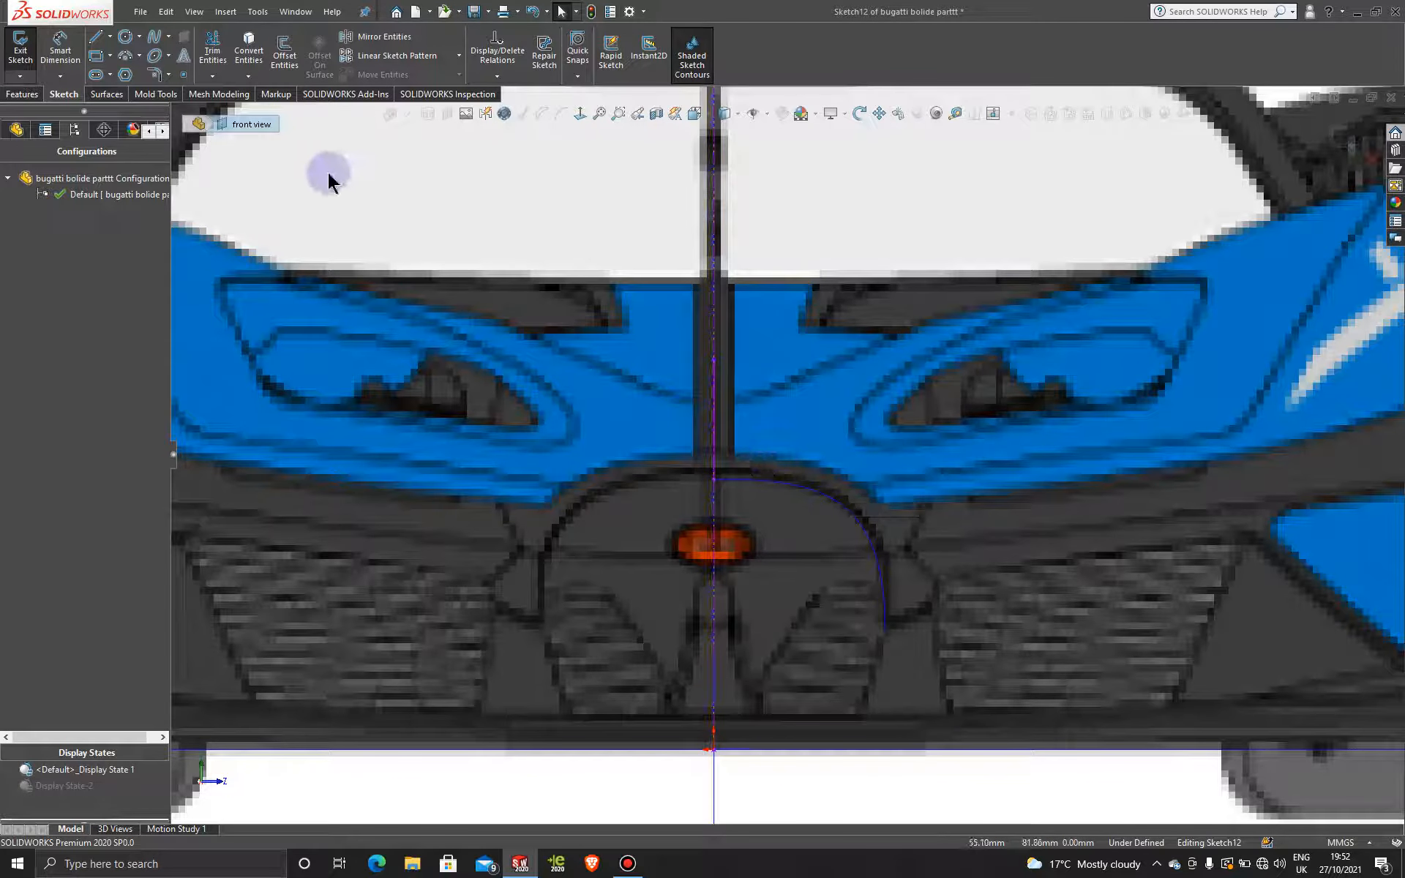
pyautogui.click(153, 37)
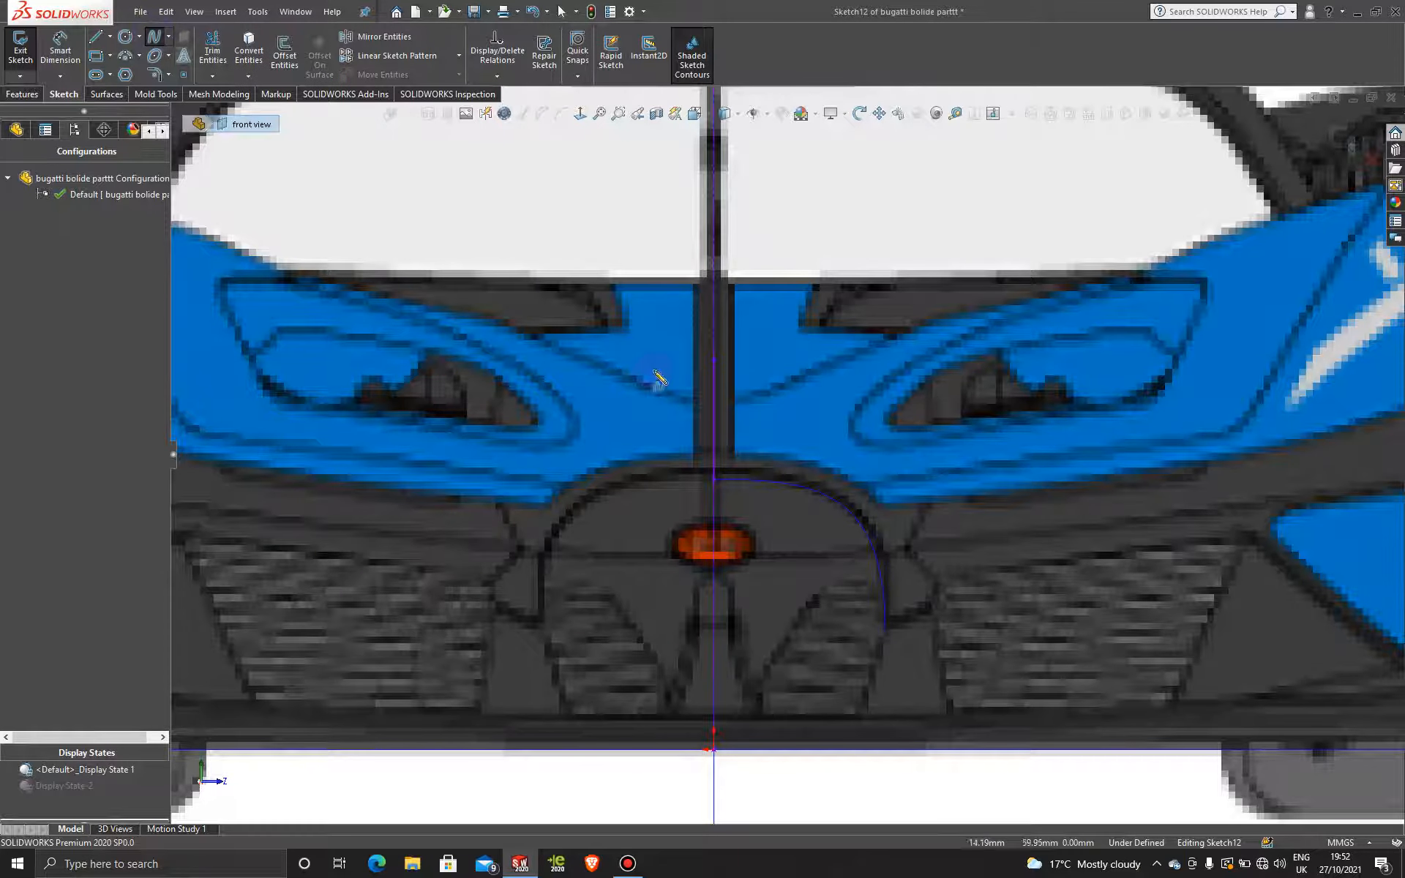
pyautogui.click(715, 469)
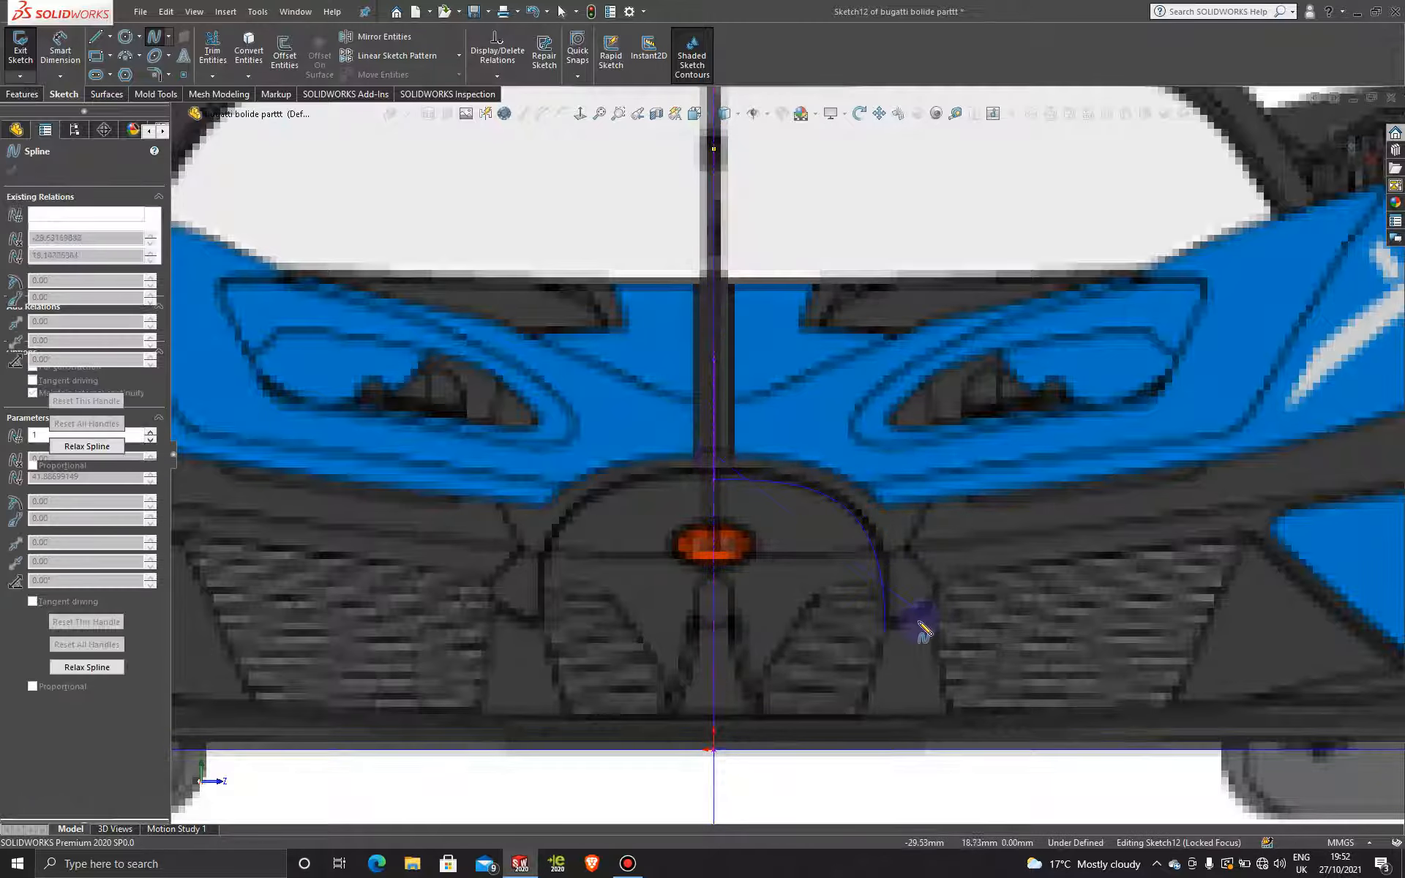
pyautogui.scroll(-3, 904, 641)
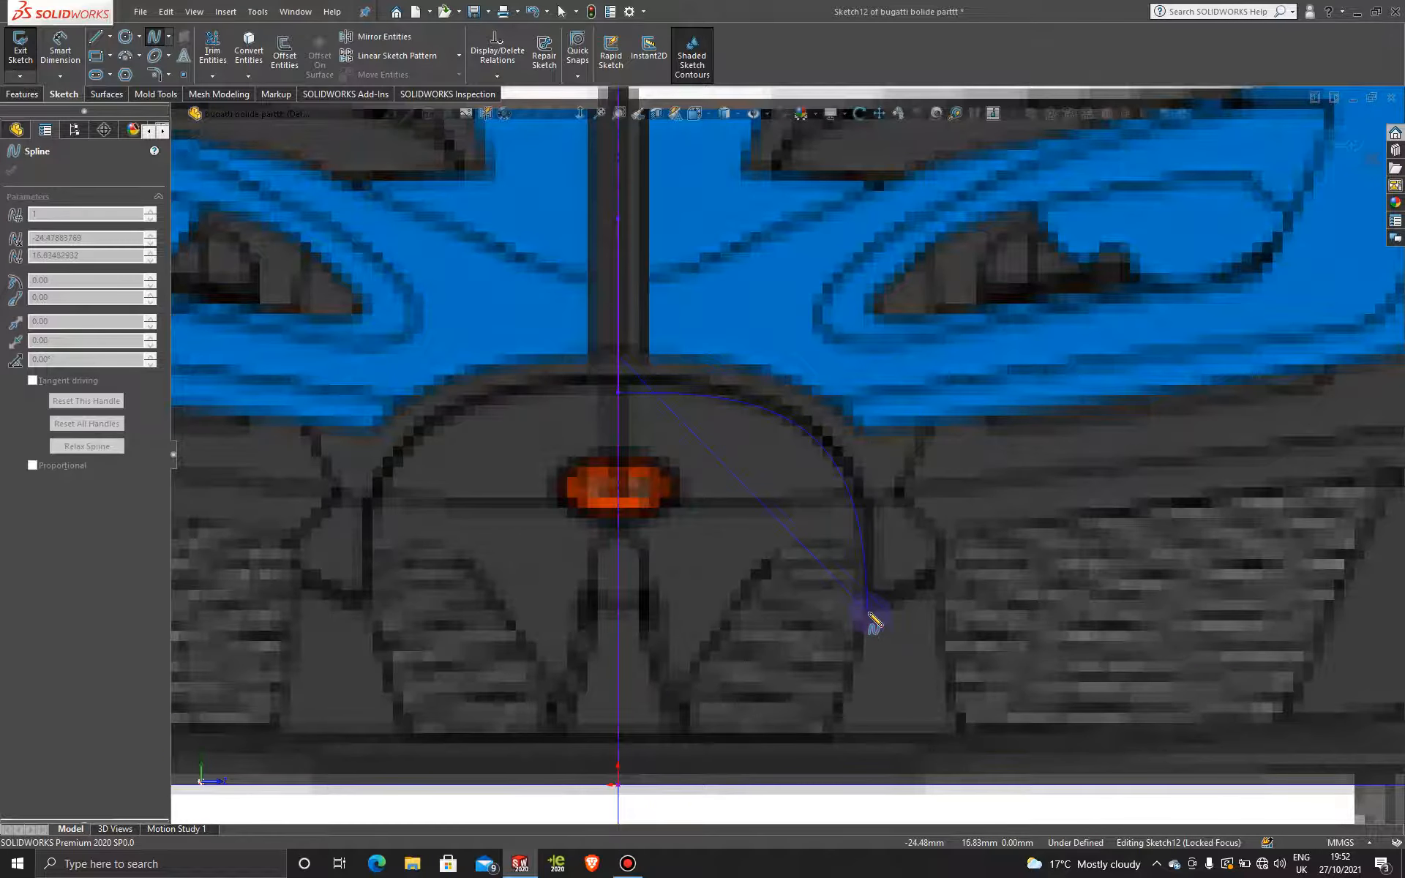
pyautogui.scroll(-3, 875, 621)
pyautogui.doubleClick(850, 582)
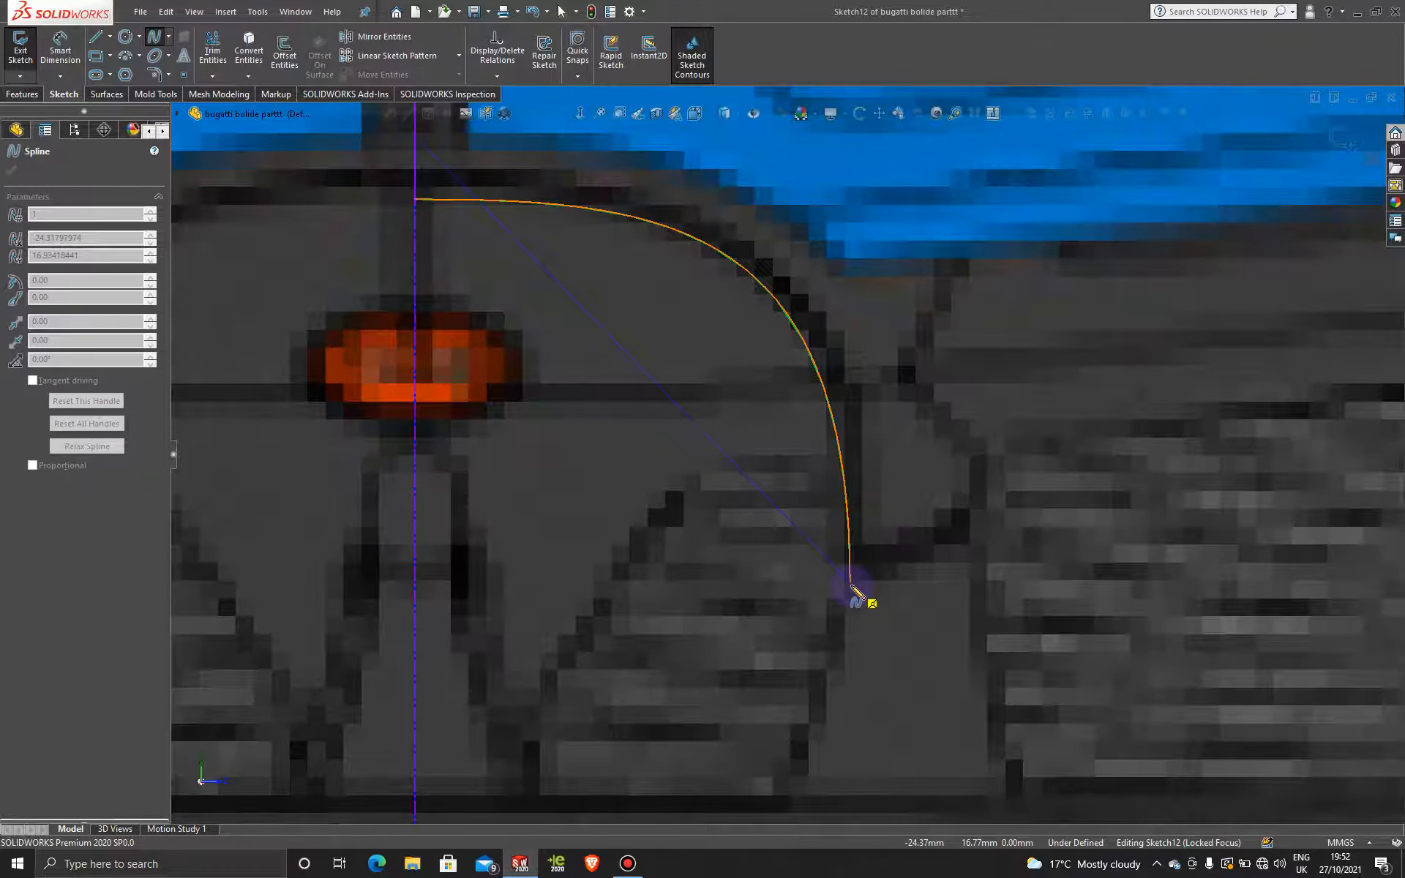
pyautogui.click(852, 586)
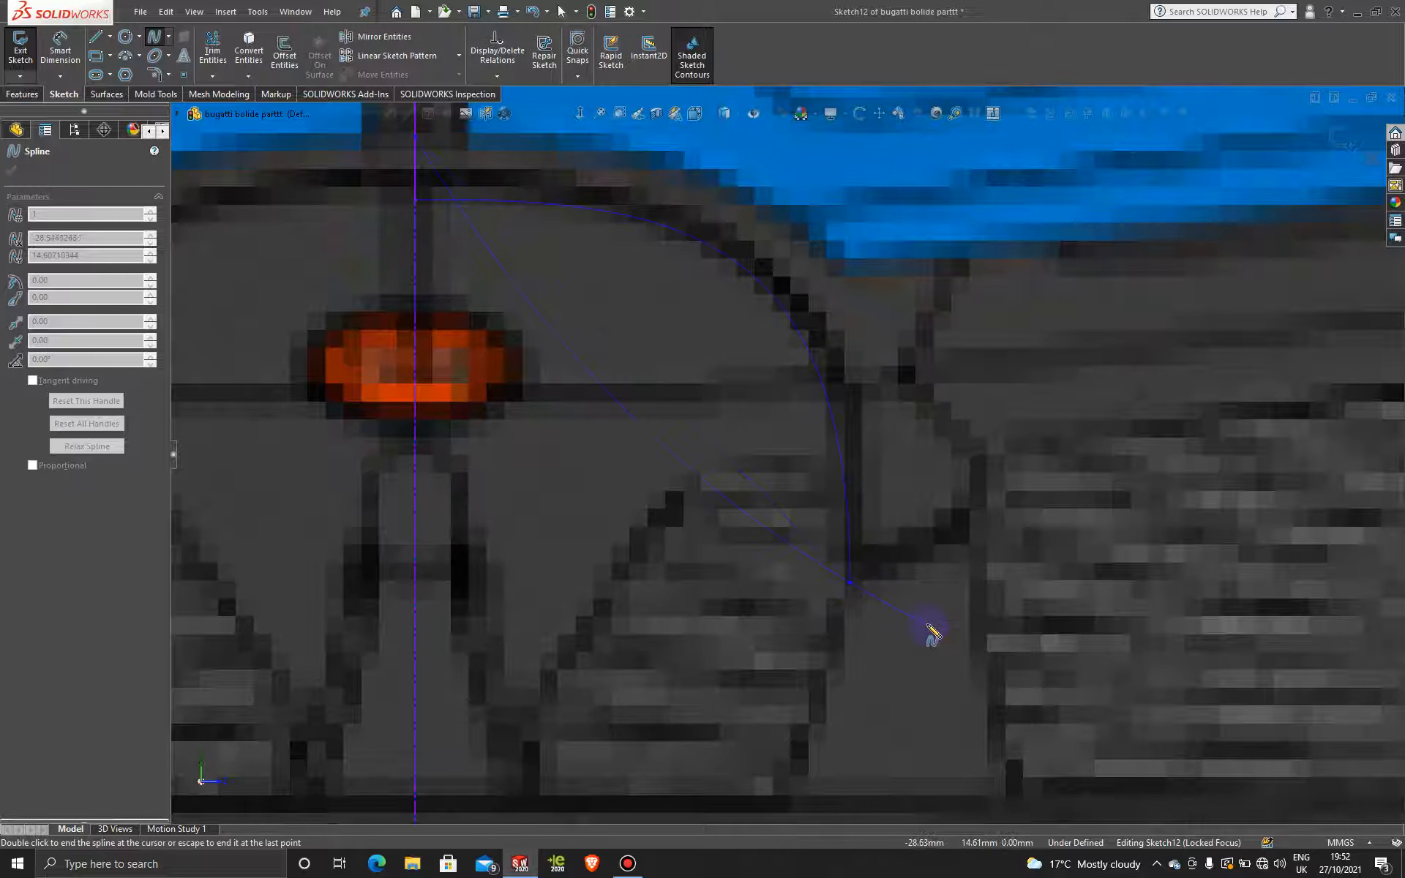
pyautogui.press('Escape')
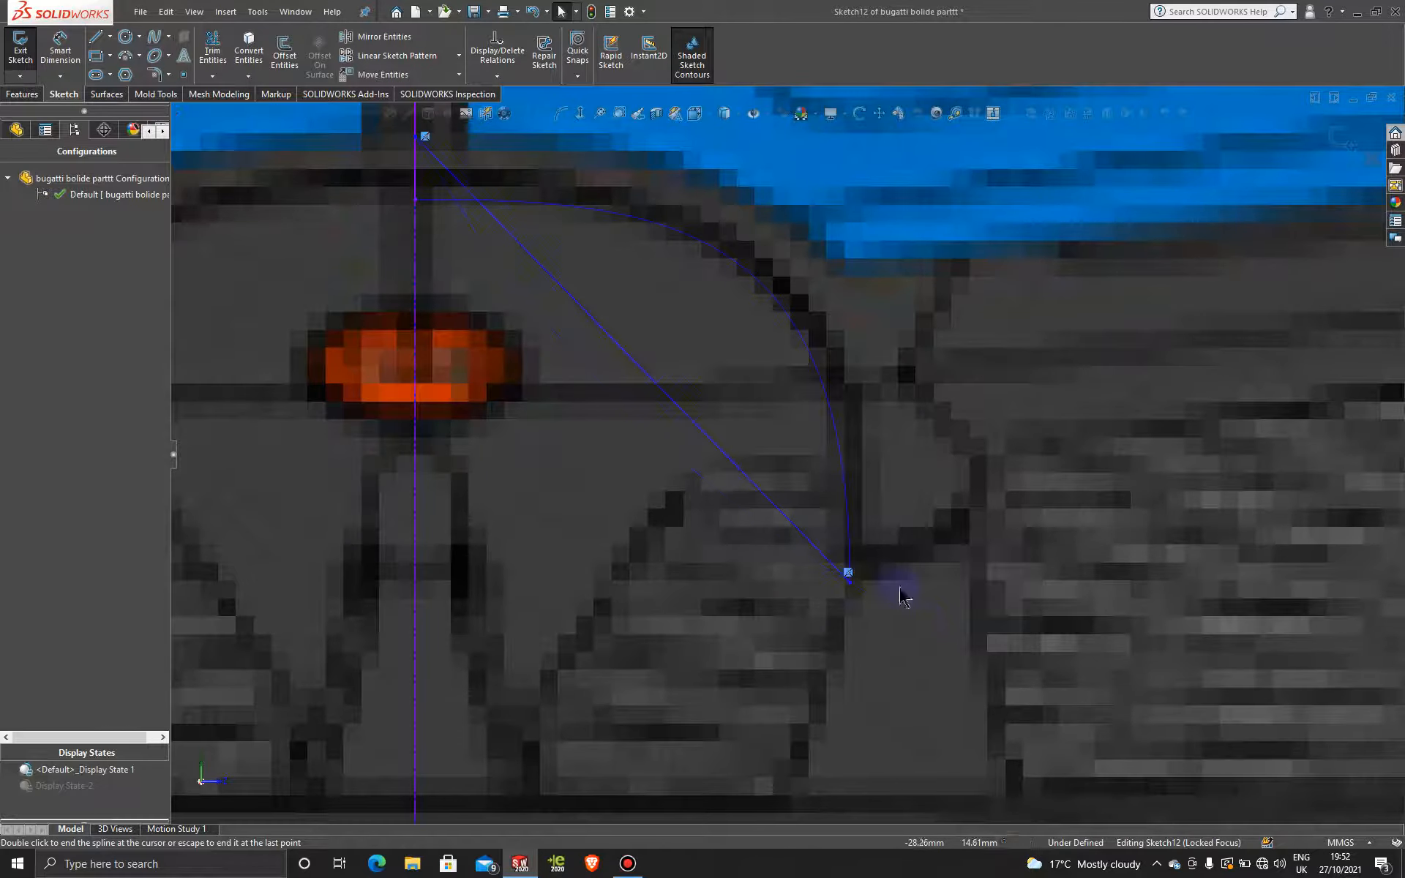
# - Bend the spline around the grille arch with its lower tangent handle and constrain that handle vertical
pyautogui.click(700, 421)
pyautogui.scroll(3, 783, 442)
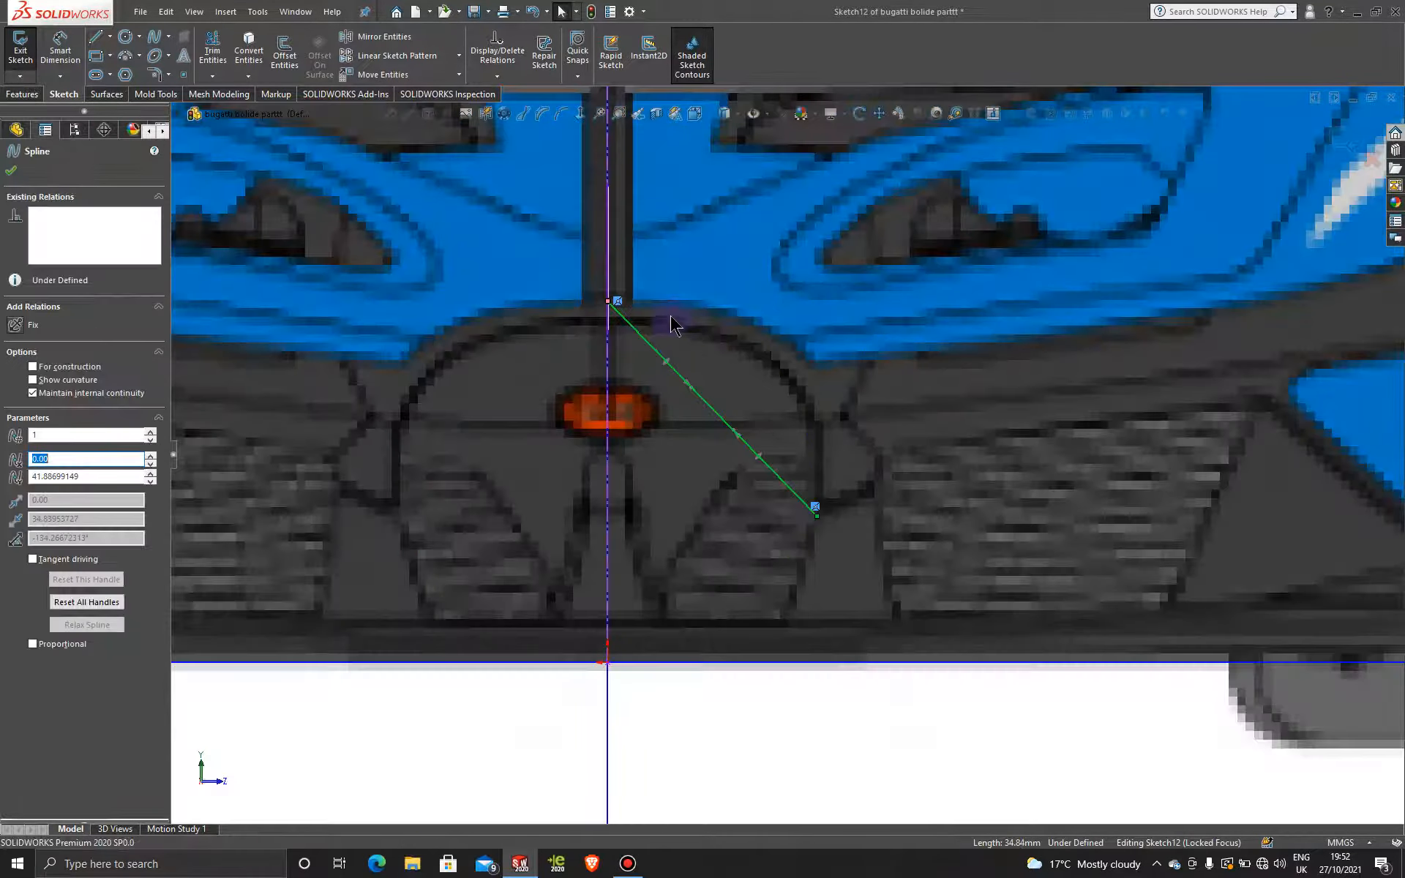
pyautogui.scroll(-3, 670, 318)
pyautogui.moveTo(836, 596); pyautogui.dragTo(1087, 393)
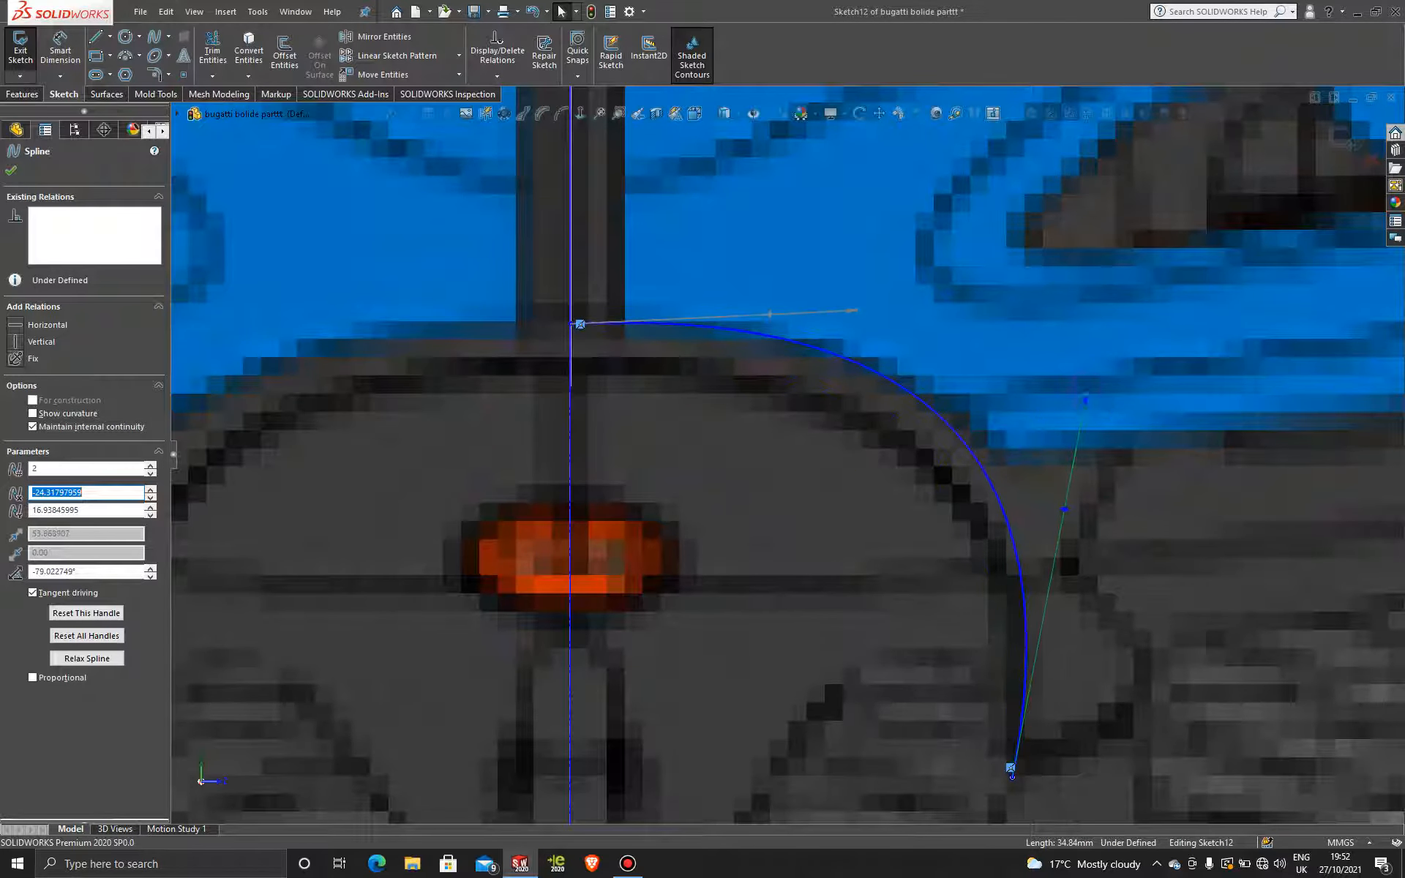
pyautogui.click(1065, 511)
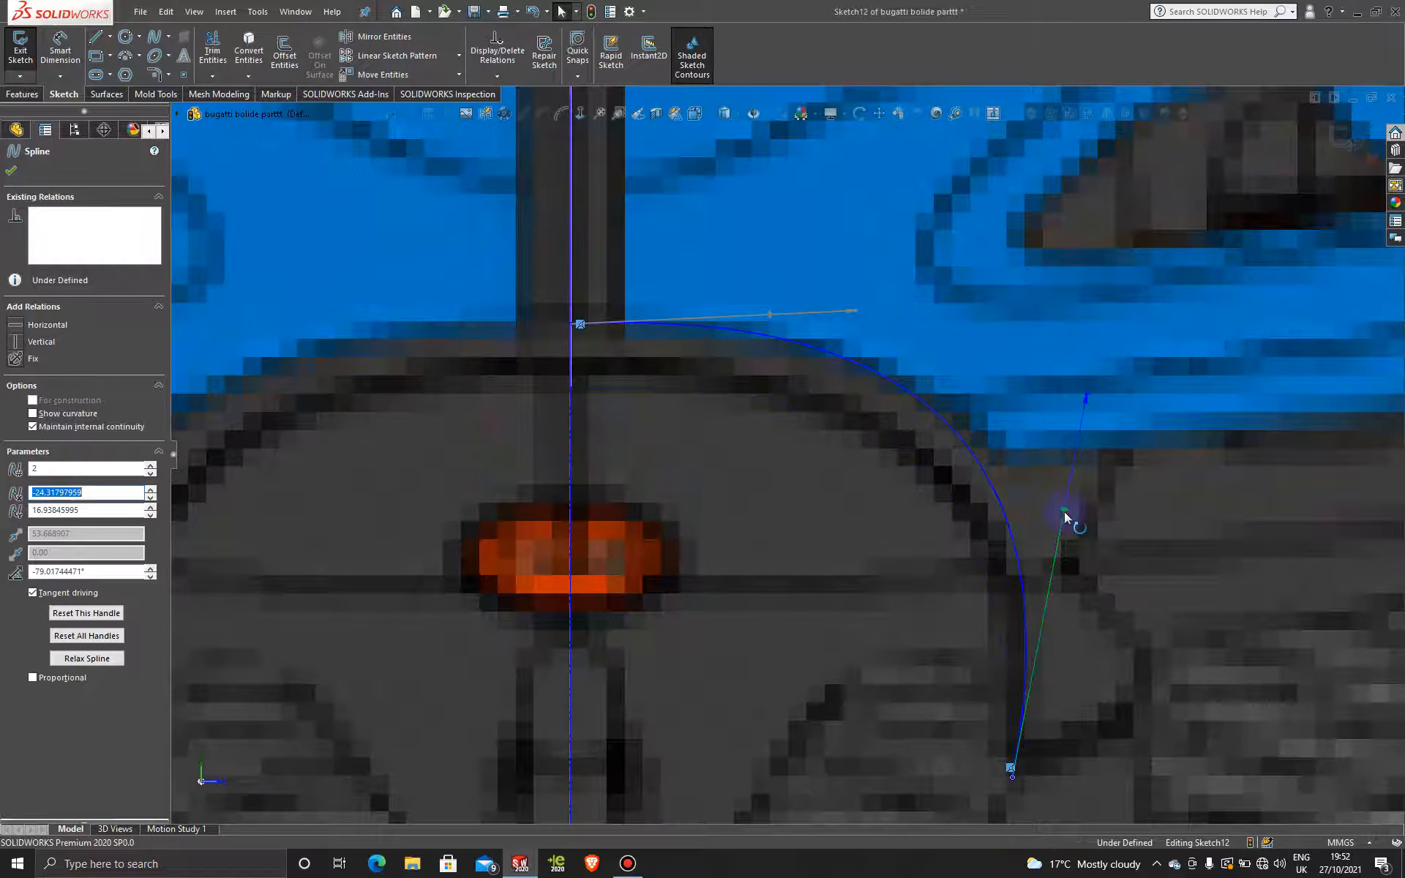
pyautogui.click(17, 343)
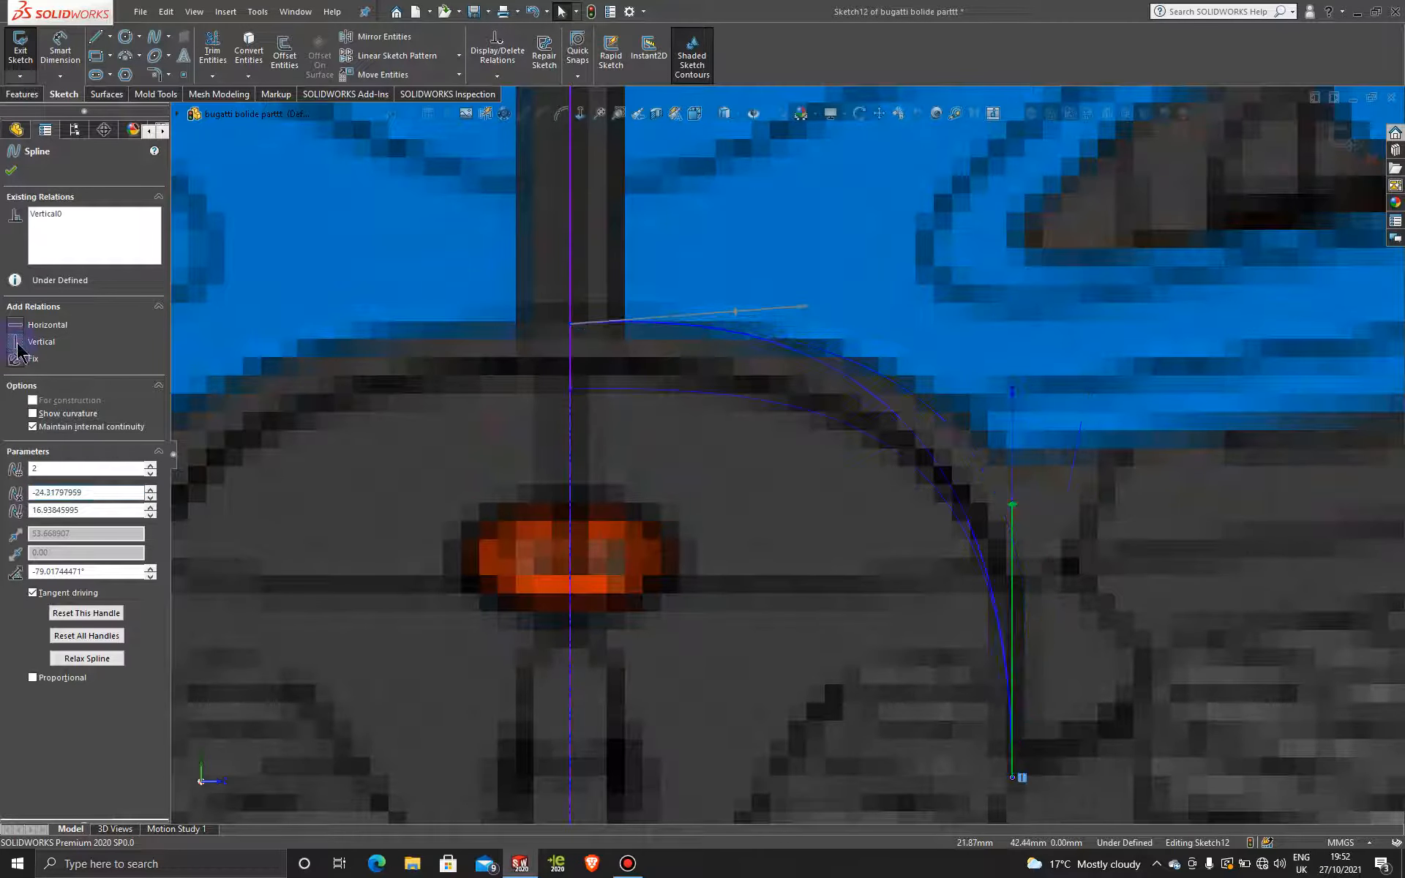
# - Constrain the spline's upper tangent handle horizontal and lengthen both handles to follow the outer edge of the grille surround
pyautogui.click(736, 313)
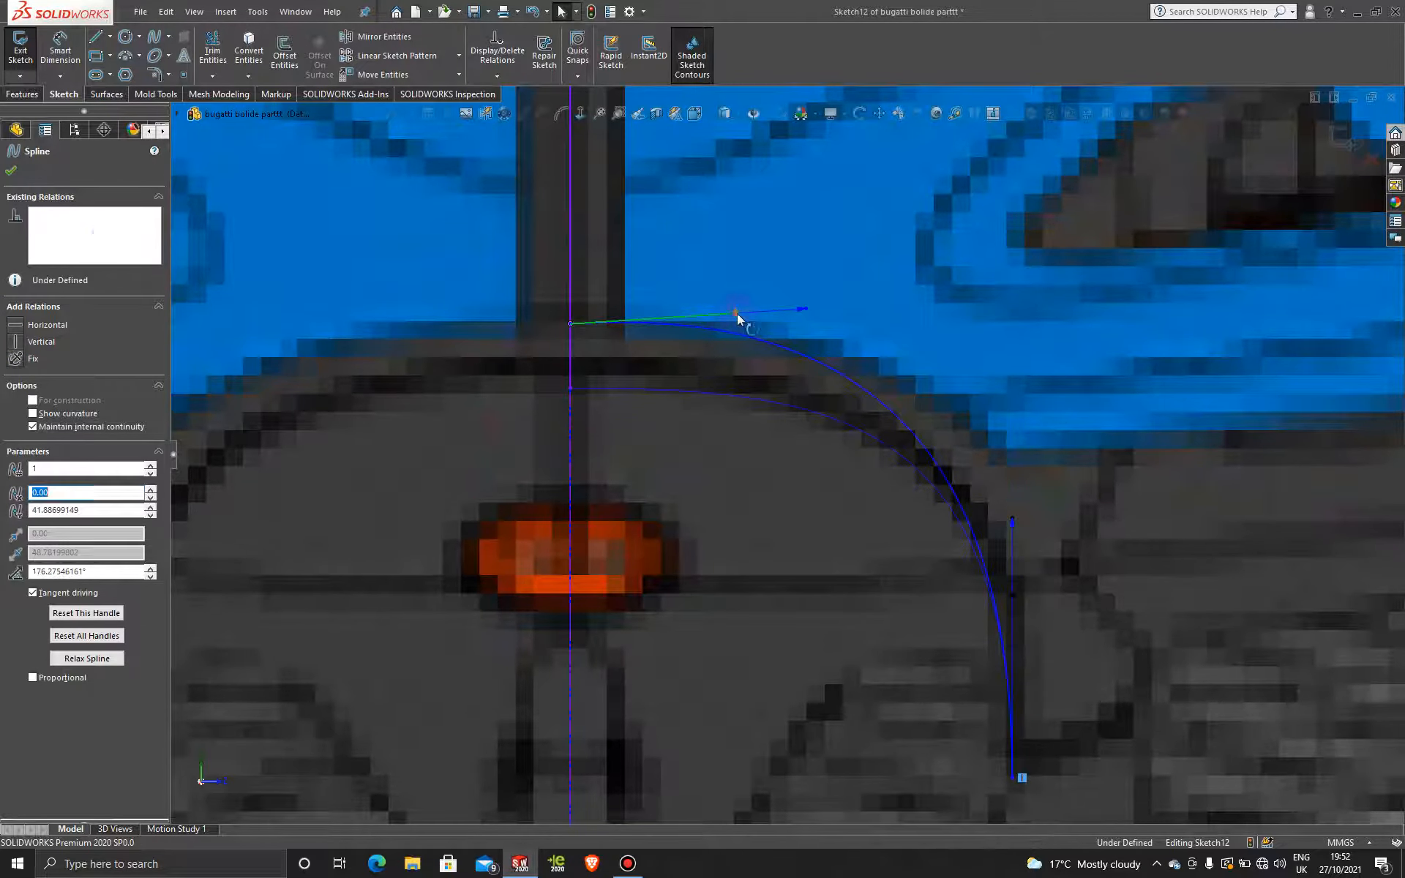
pyautogui.click(44, 326)
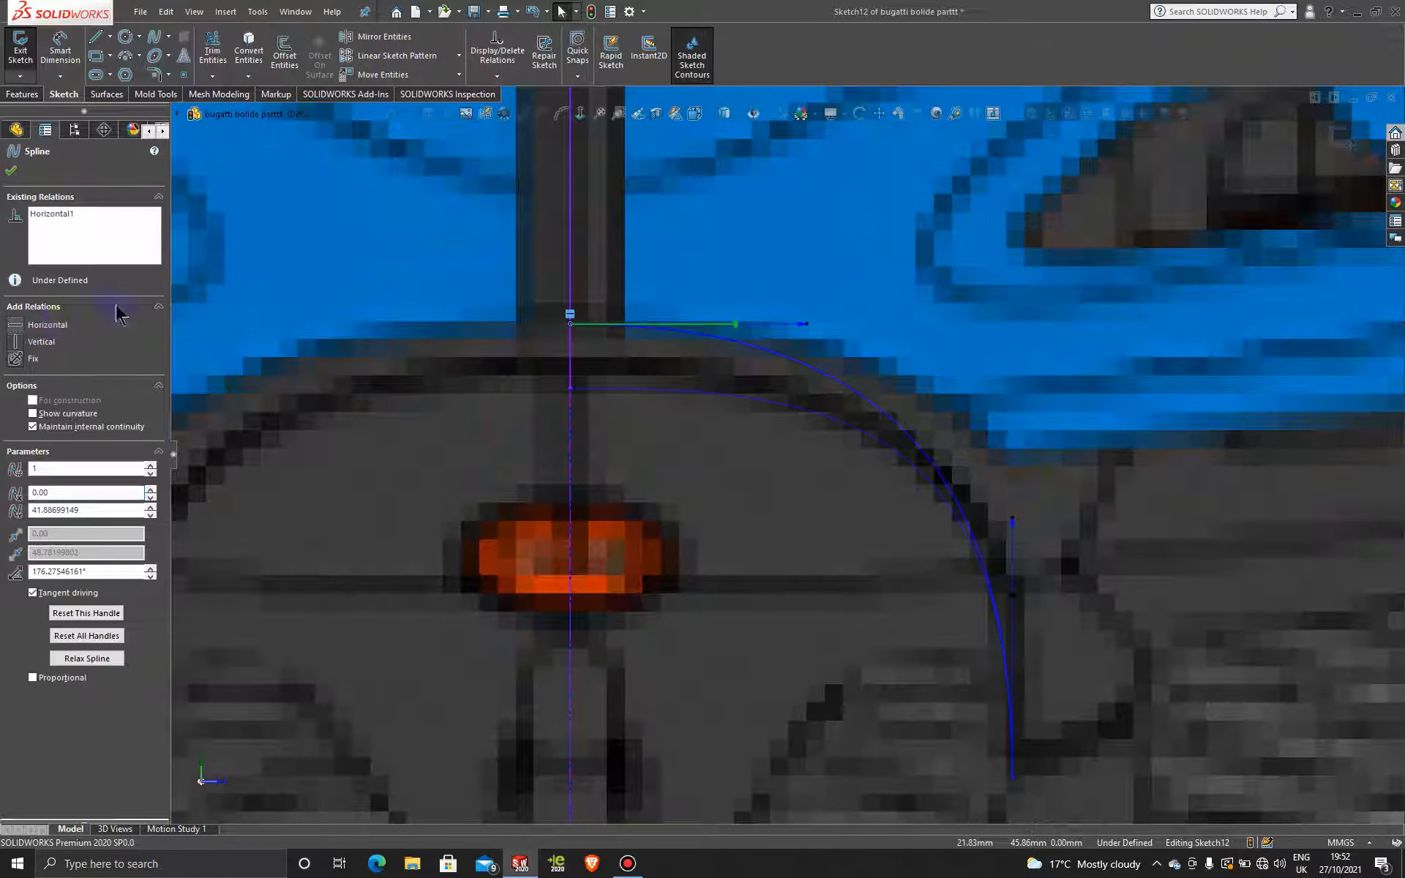
pyautogui.moveTo(807, 325); pyautogui.dragTo(876, 326)
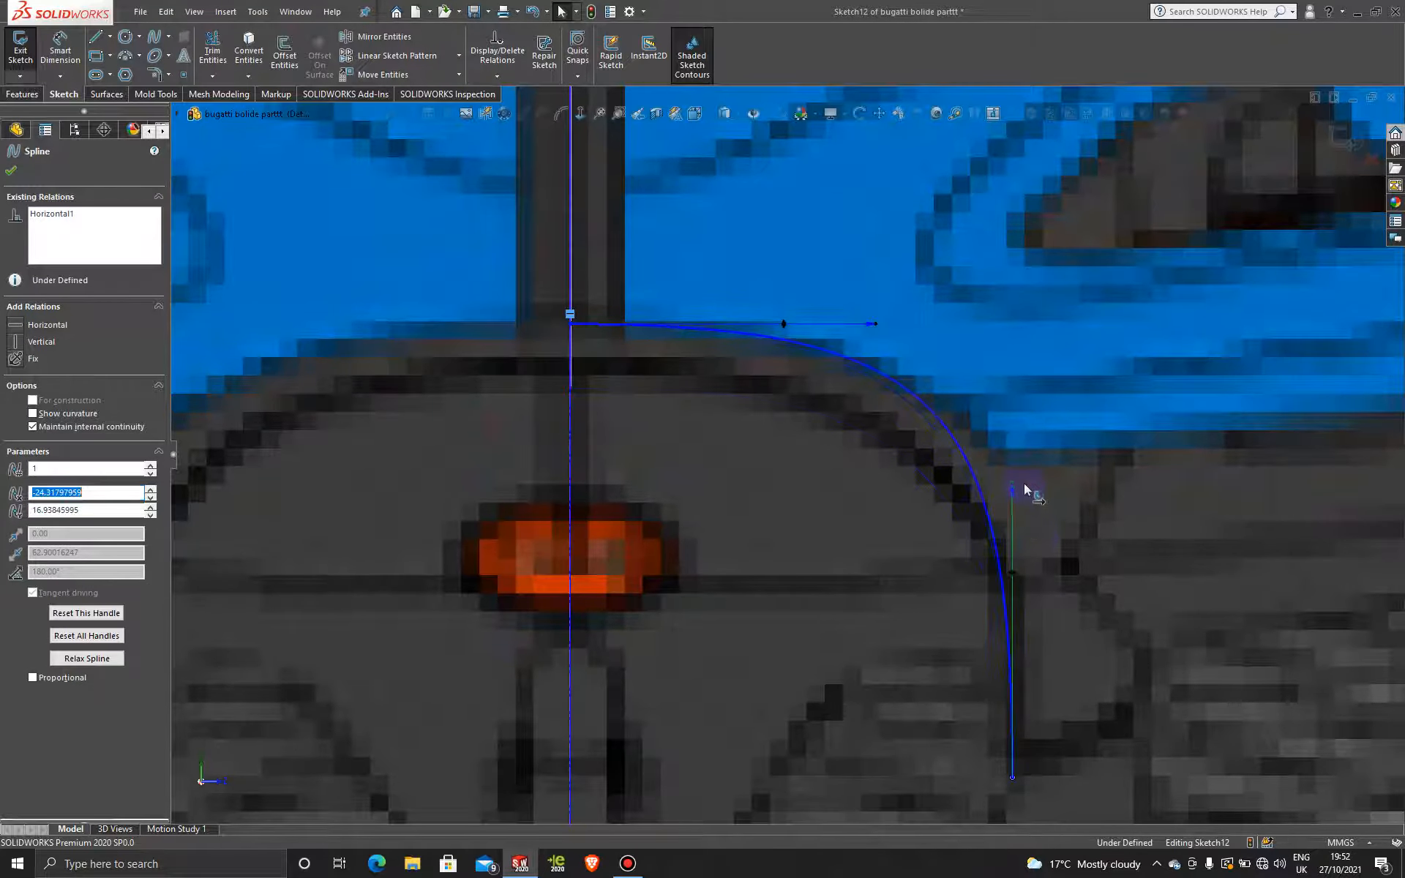
pyautogui.click(1016, 489)
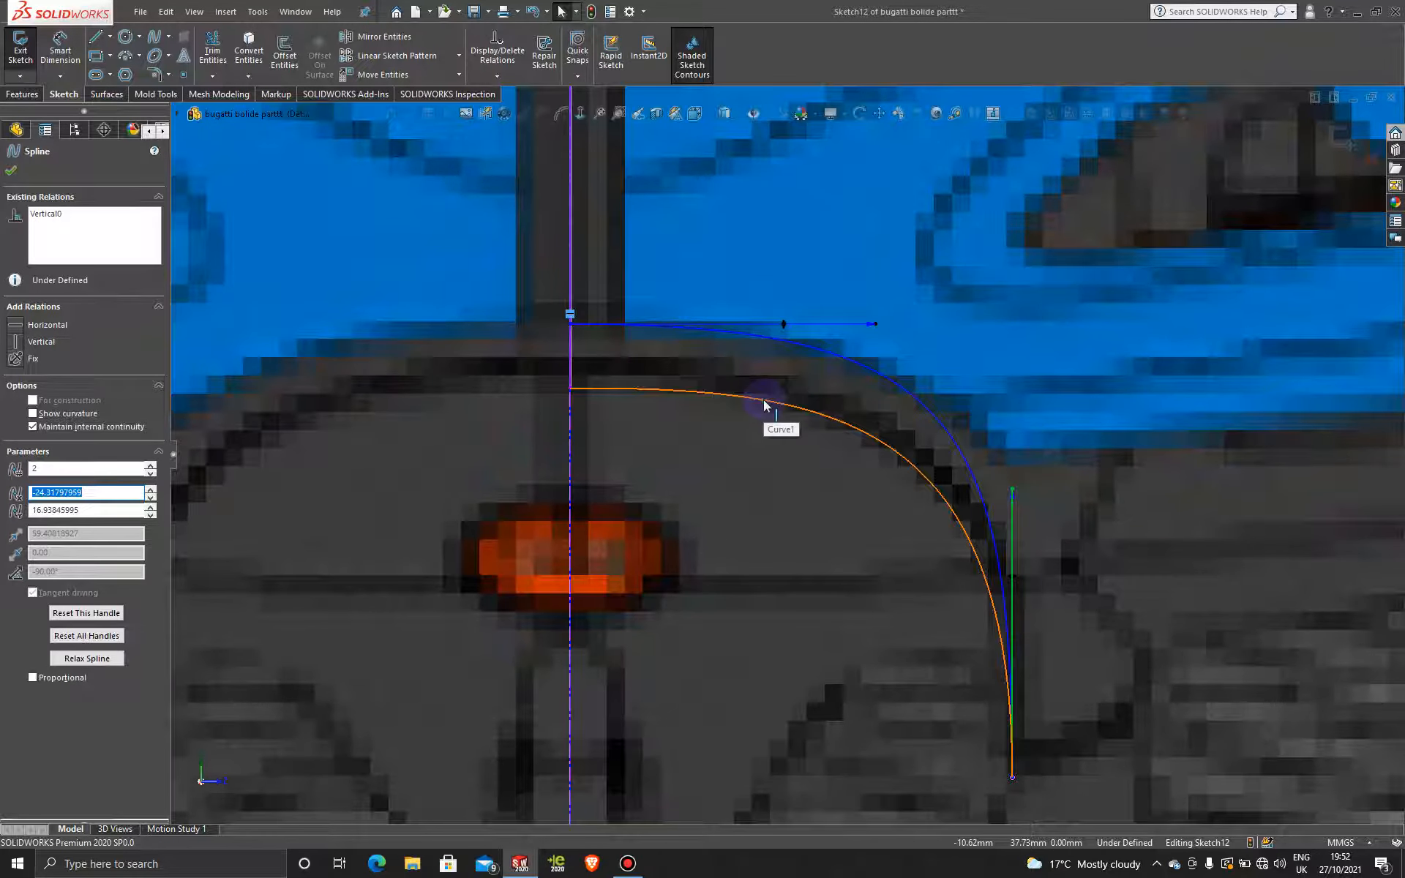
# - Move the spline's upper endpoint along the centerline to a height of about 41.75 mm to match the outer grille edge
pyautogui.scroll(5, 763, 400)
pyautogui.scroll(-3, 757, 473)
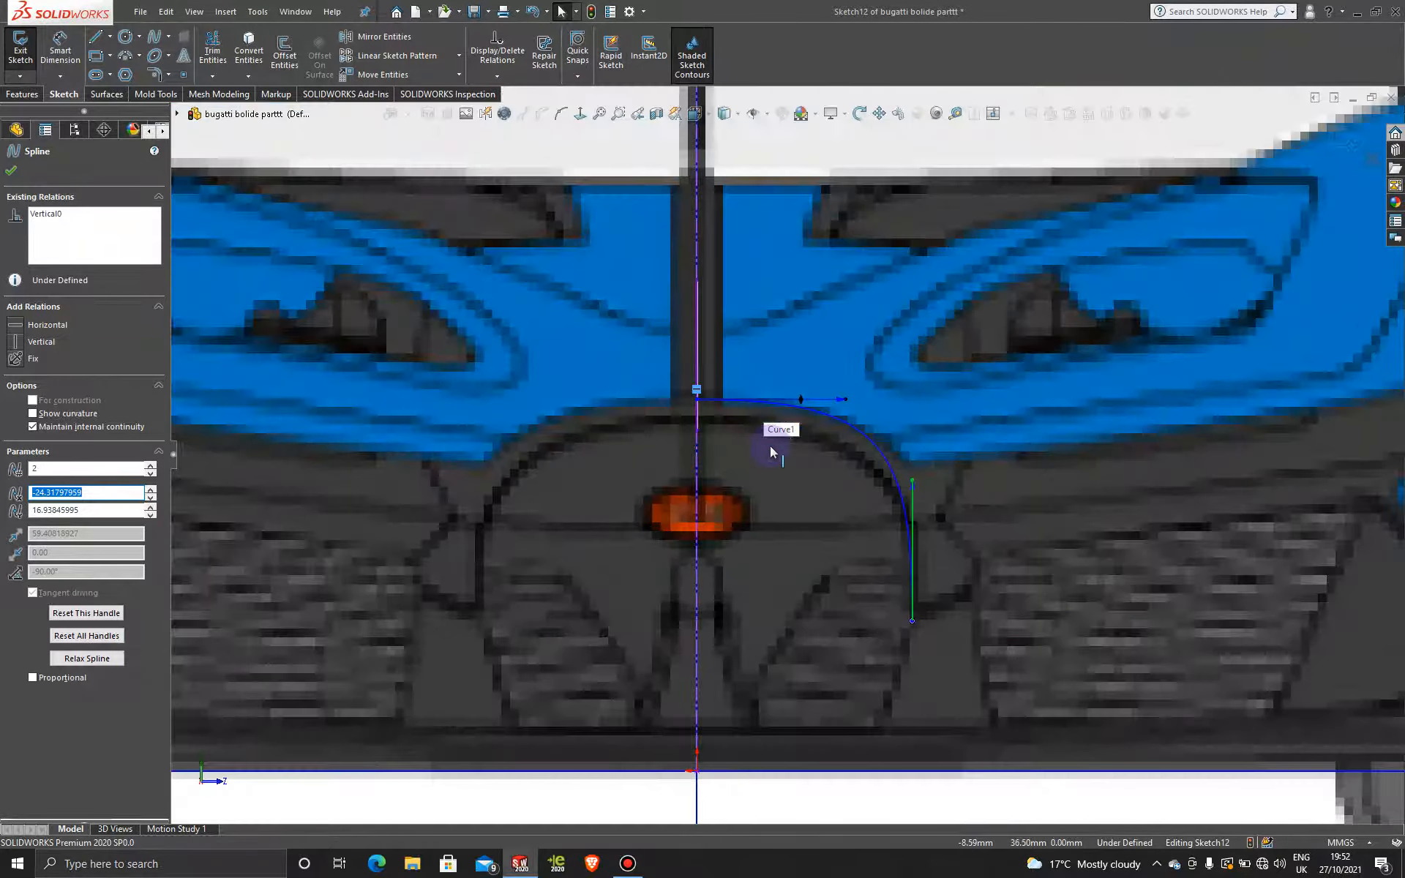
pyautogui.scroll(-3, 700, 411)
pyautogui.scroll(3, 701, 412)
pyautogui.click(711, 402)
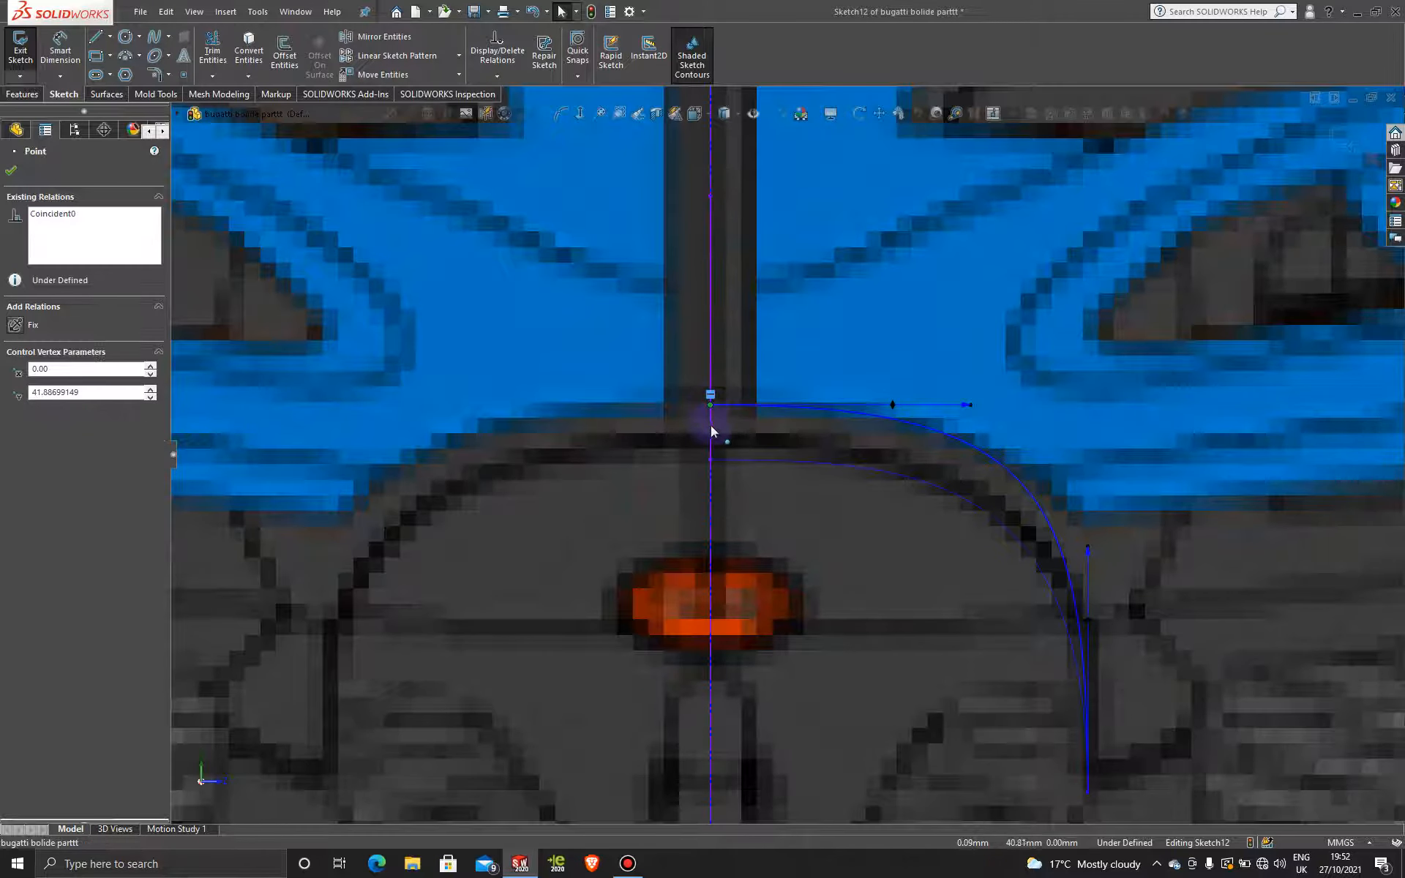
pyautogui.scroll(-3, 713, 415)
pyautogui.moveTo(713, 412); pyautogui.dragTo(713, 407)
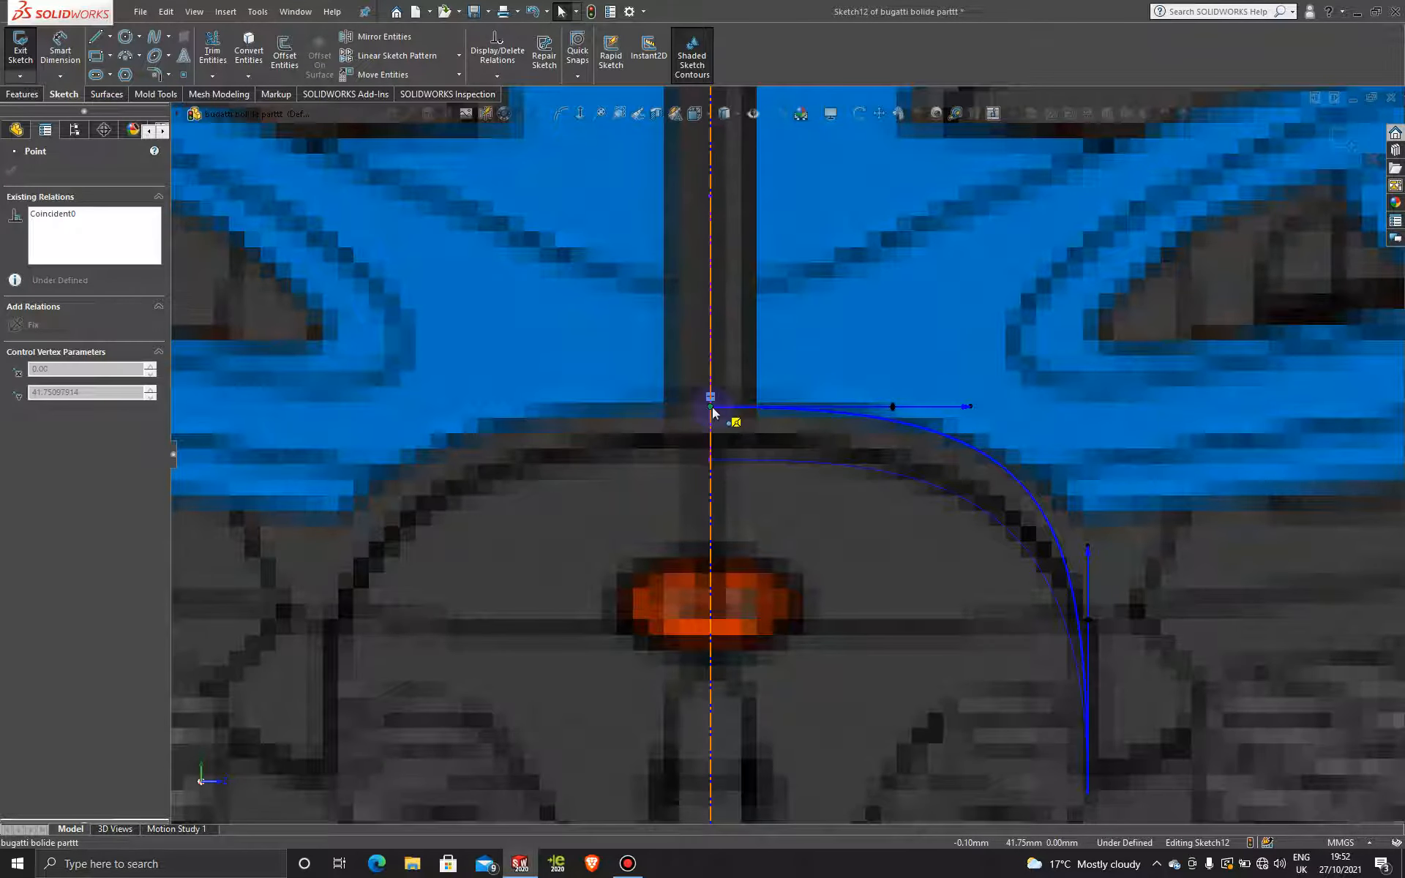
# - Fine-tune the lower tangent handle of the outer grille spline and finish the front-view sketch
pyautogui.scroll(1, 1124, 586)
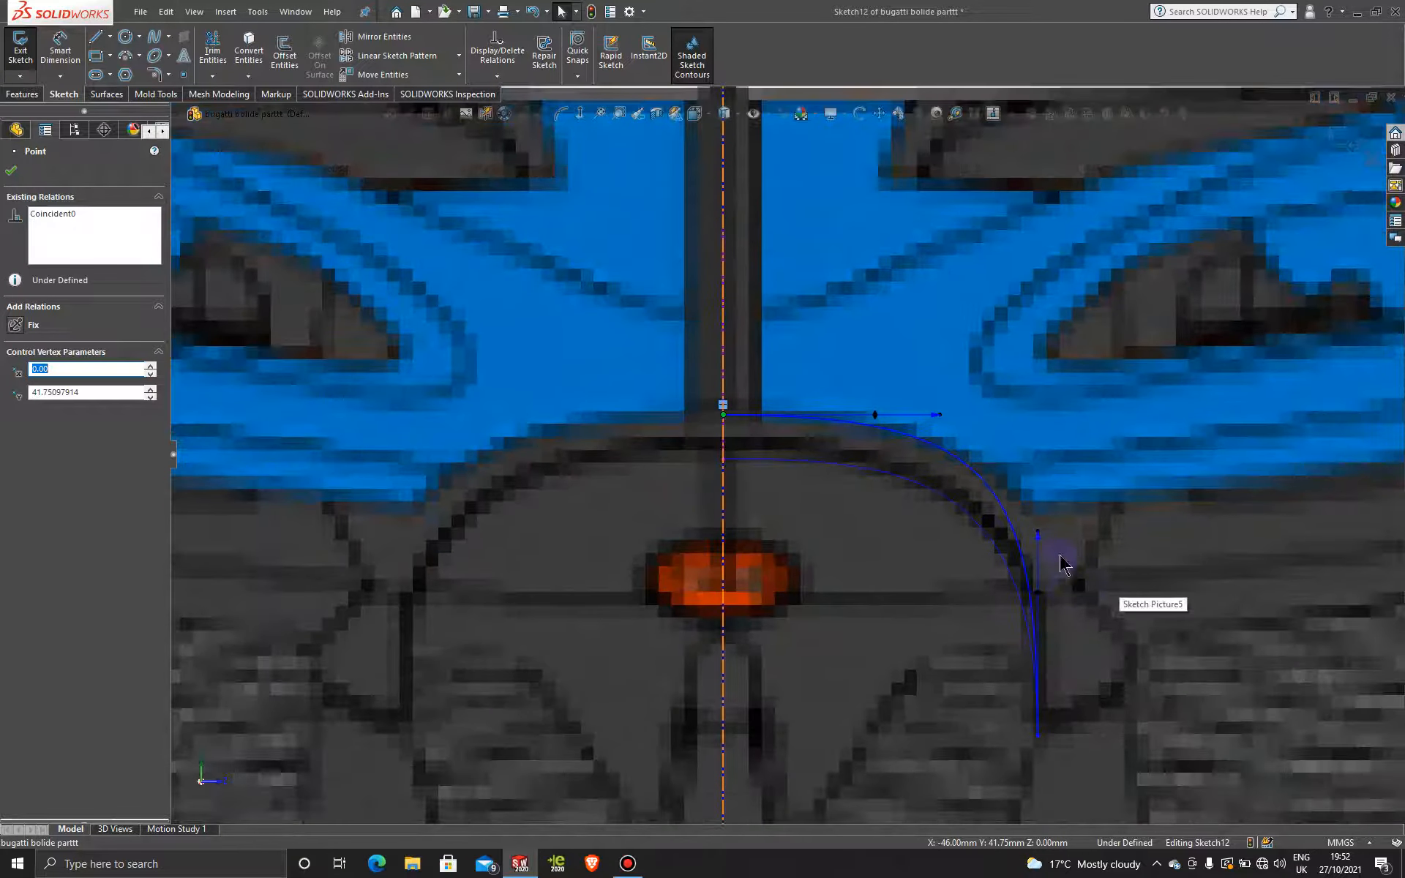
pyautogui.click(1040, 532)
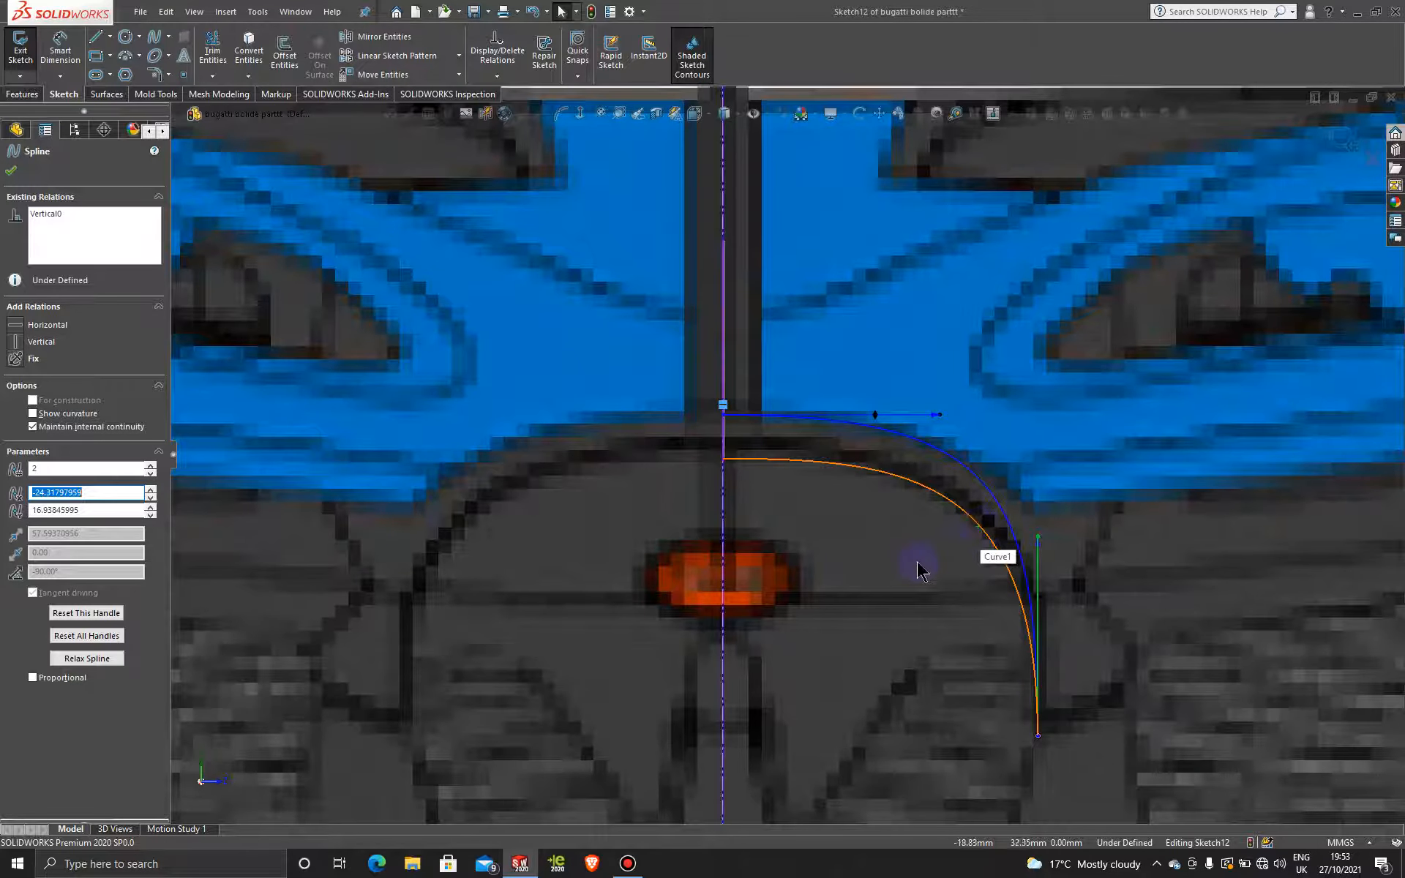
pyautogui.scroll(10, 918, 571)
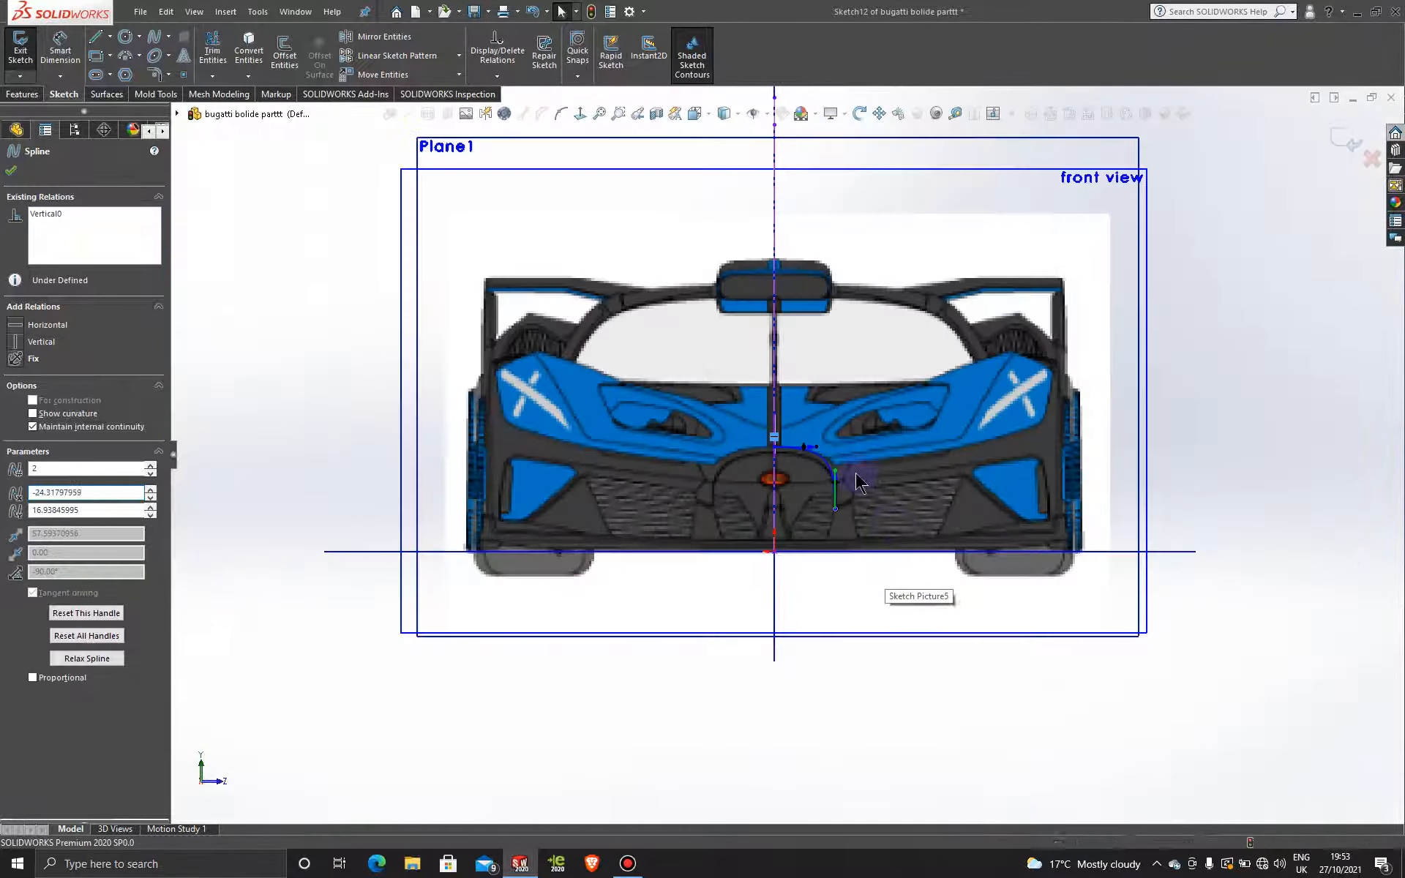
pyautogui.moveTo(857, 484); pyautogui.dragTo(536, 342, button='middle')
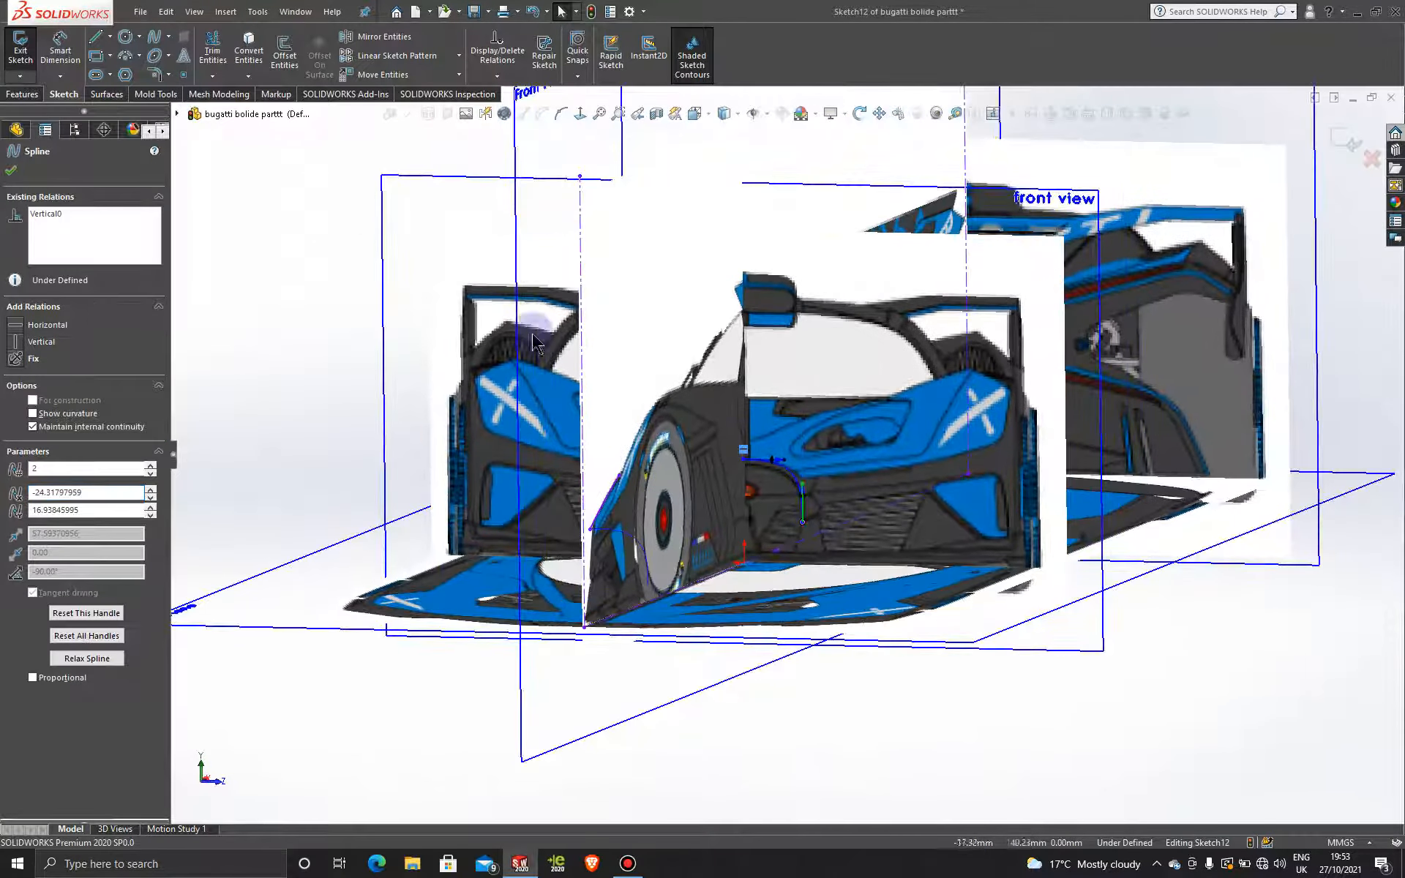
pyautogui.click(11, 171)
pyautogui.click(1344, 142)
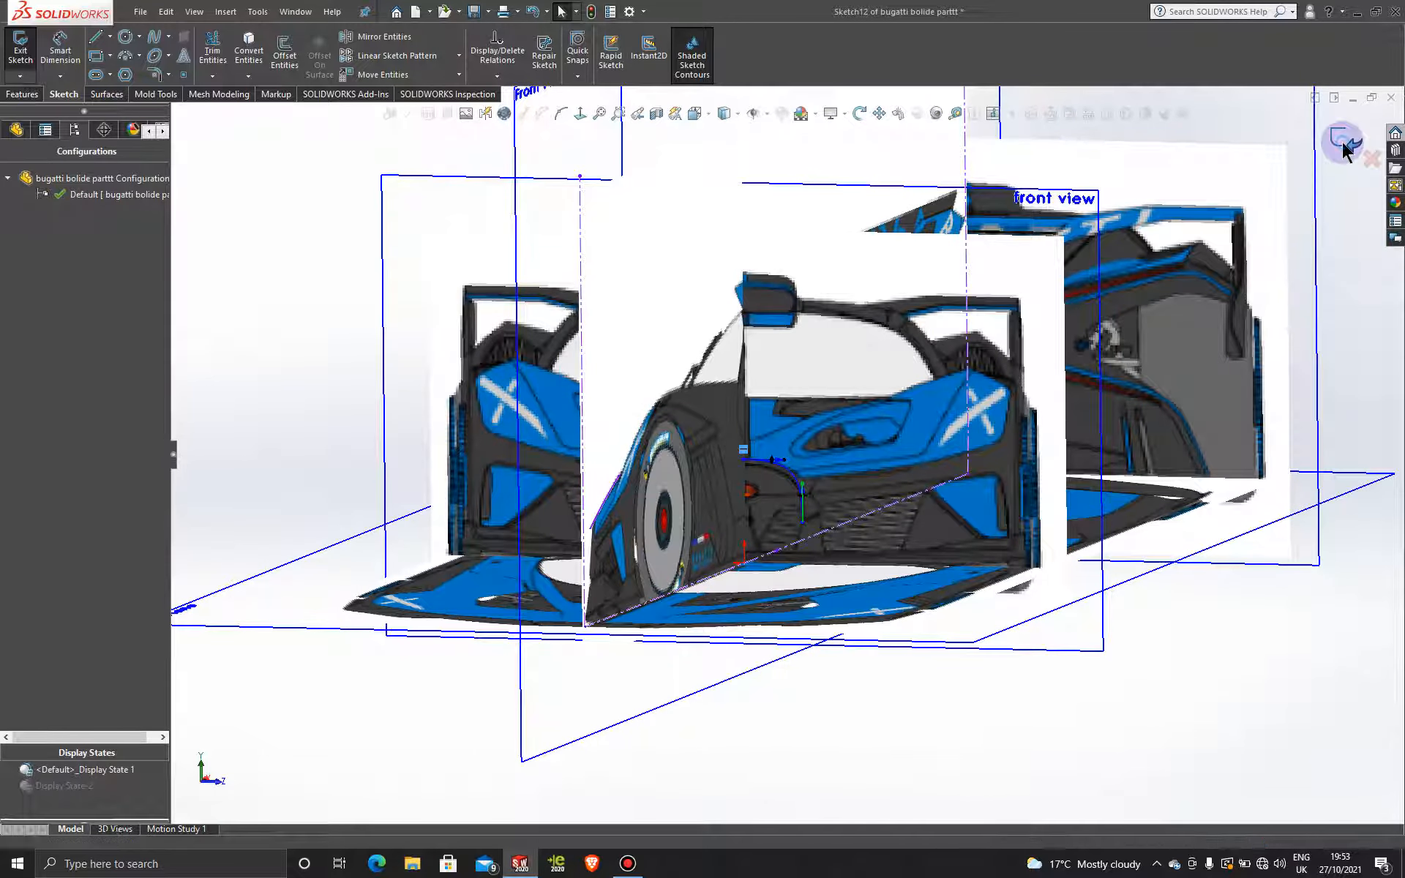
# - Start a new sketch on the Front Plane, viewed straight on at the car's nose in the side picture
pyautogui.scroll(-3, 1222, 670)
pyautogui.moveTo(1218, 668); pyautogui.dragTo(522, 281, button='middle')
pyautogui.click(516, 333)
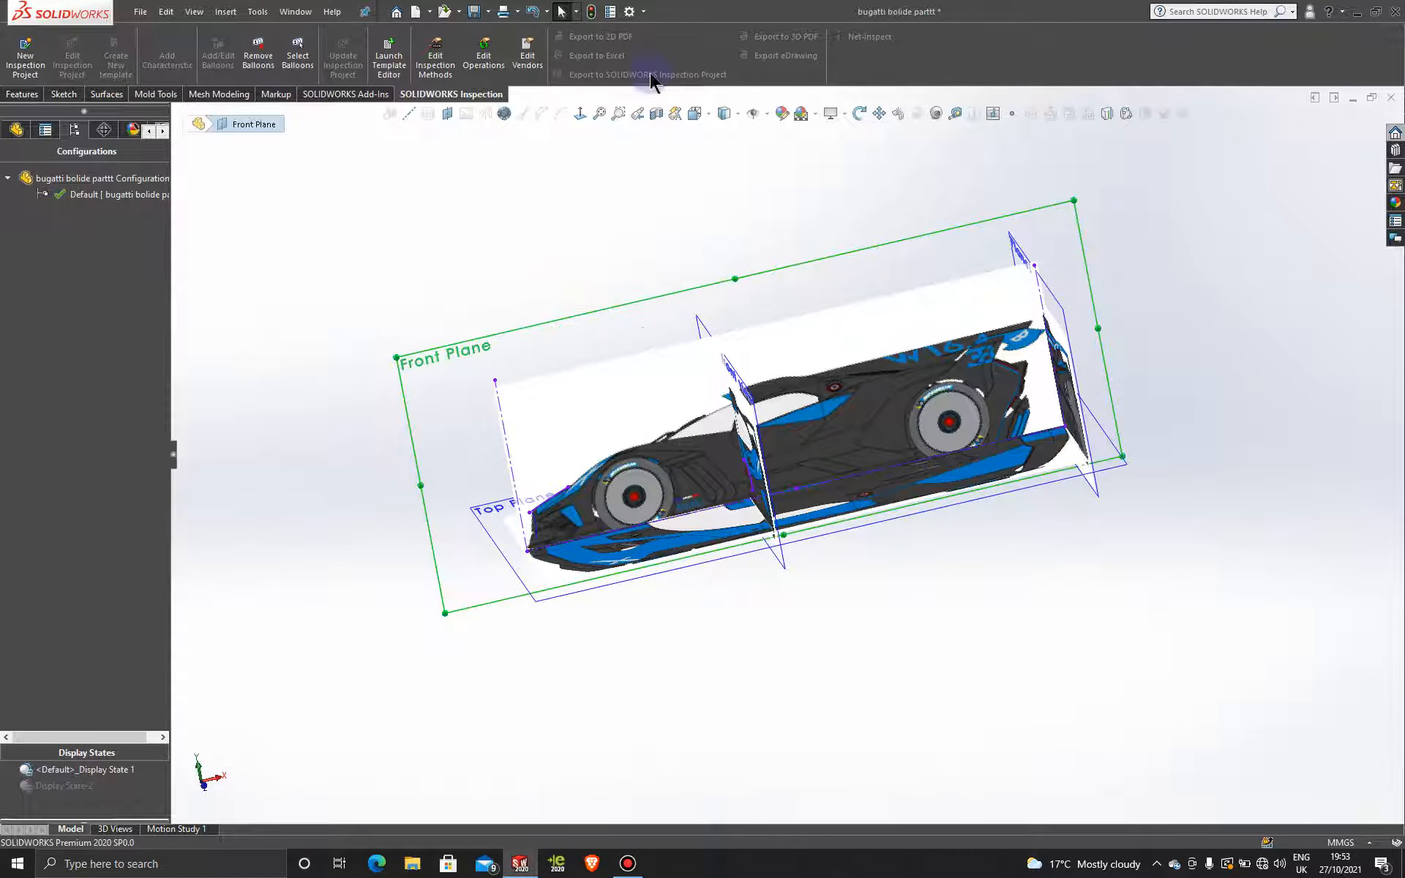
pyautogui.click(580, 114)
pyautogui.scroll(8, 468, 508)
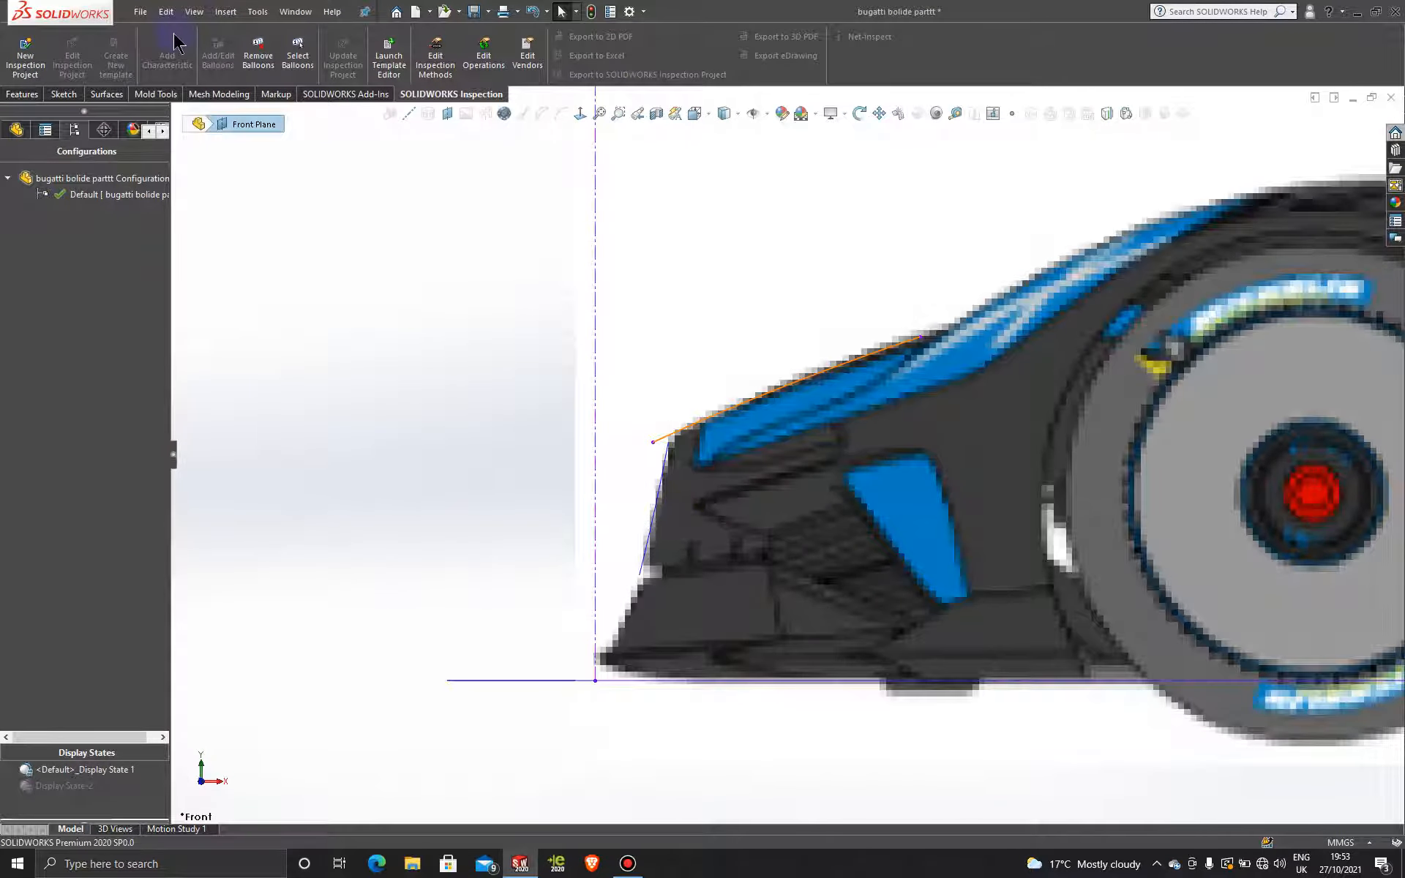
pyautogui.click(63, 94)
pyautogui.scroll(-8, 556, 344)
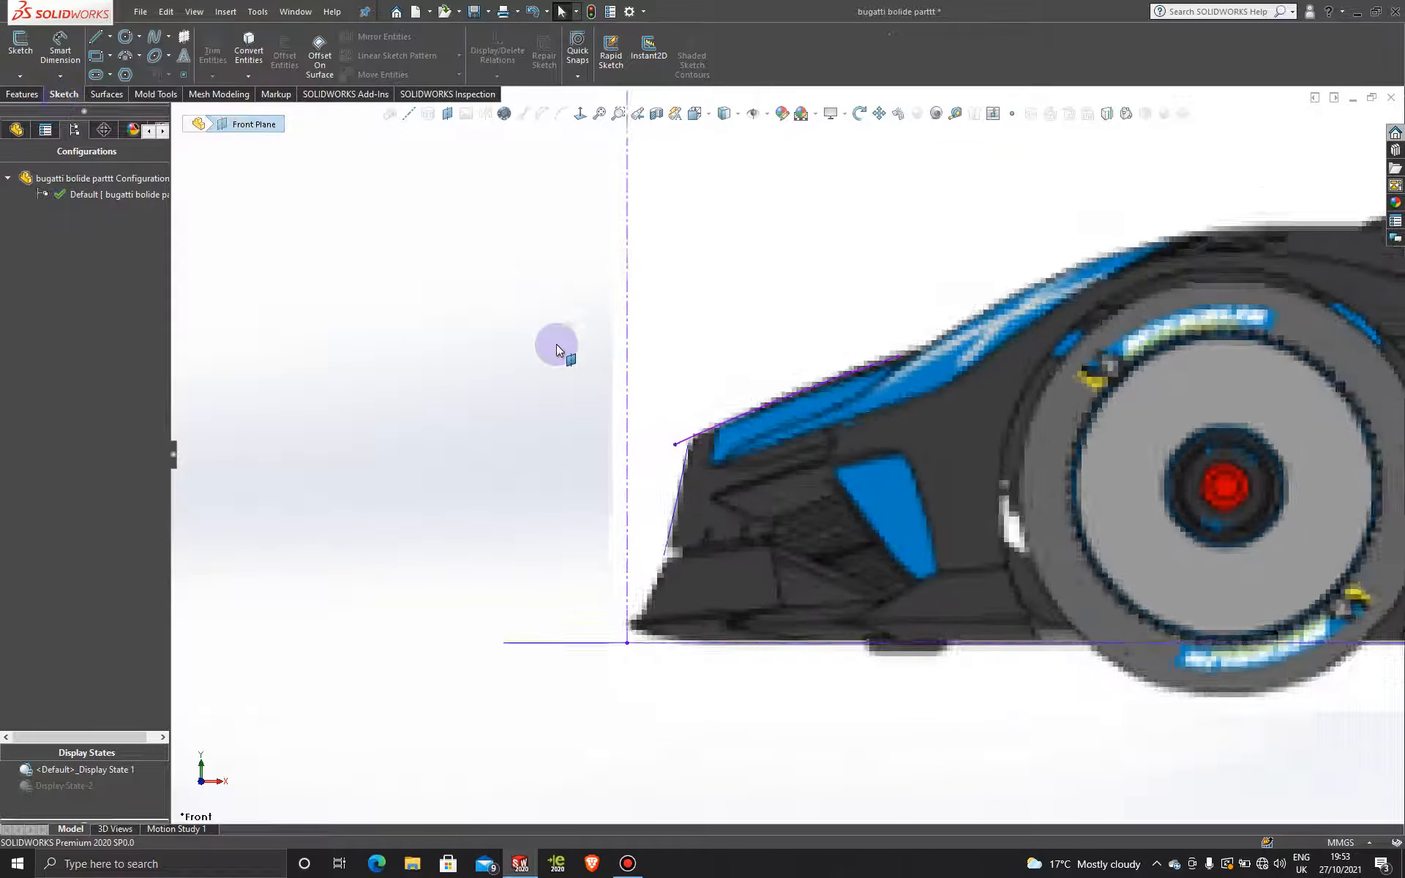
pyautogui.click(580, 261)
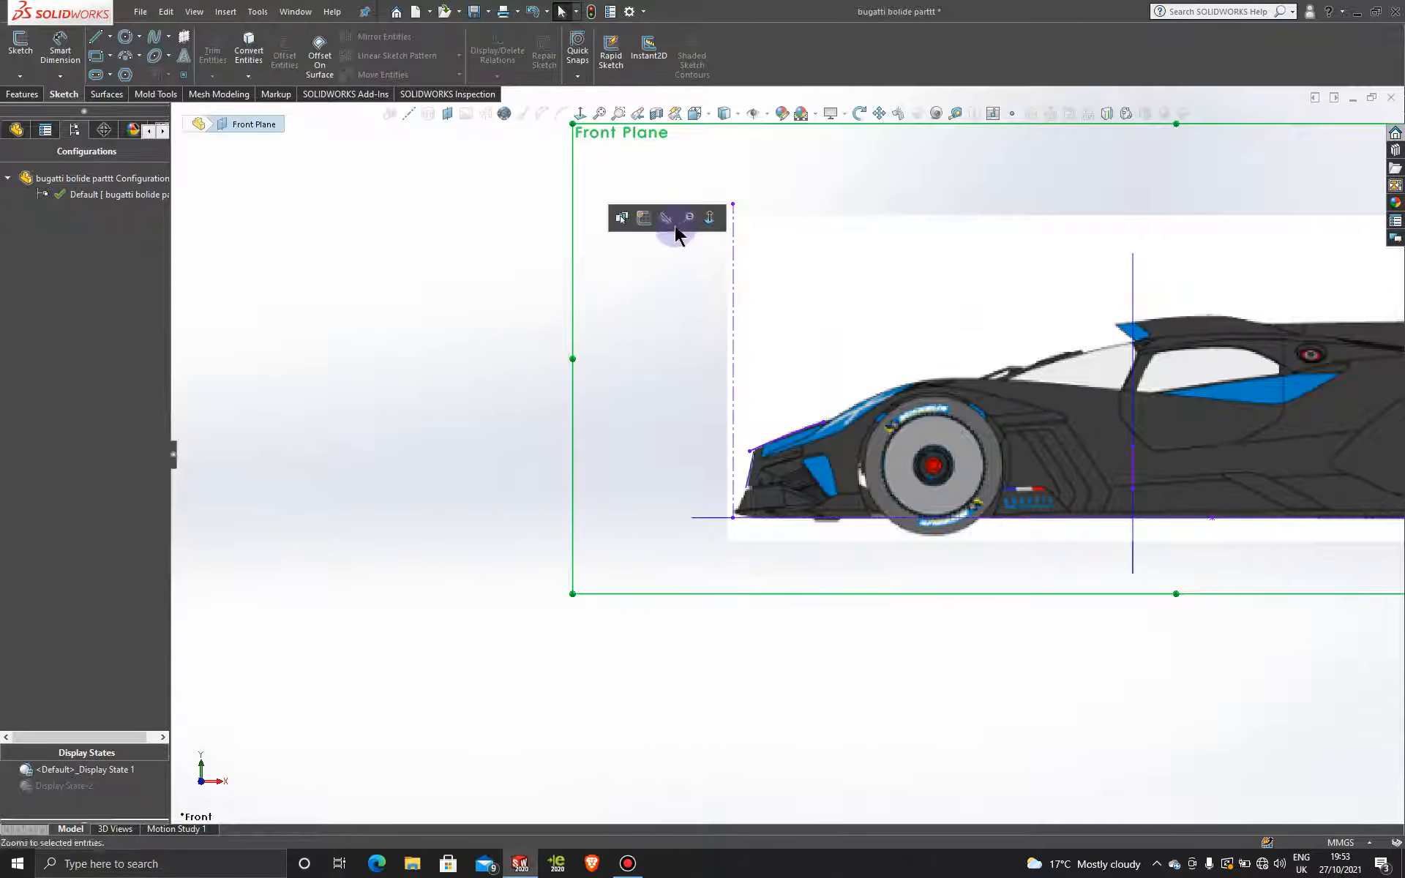
pyautogui.click(643, 226)
pyautogui.scroll(5, 774, 420)
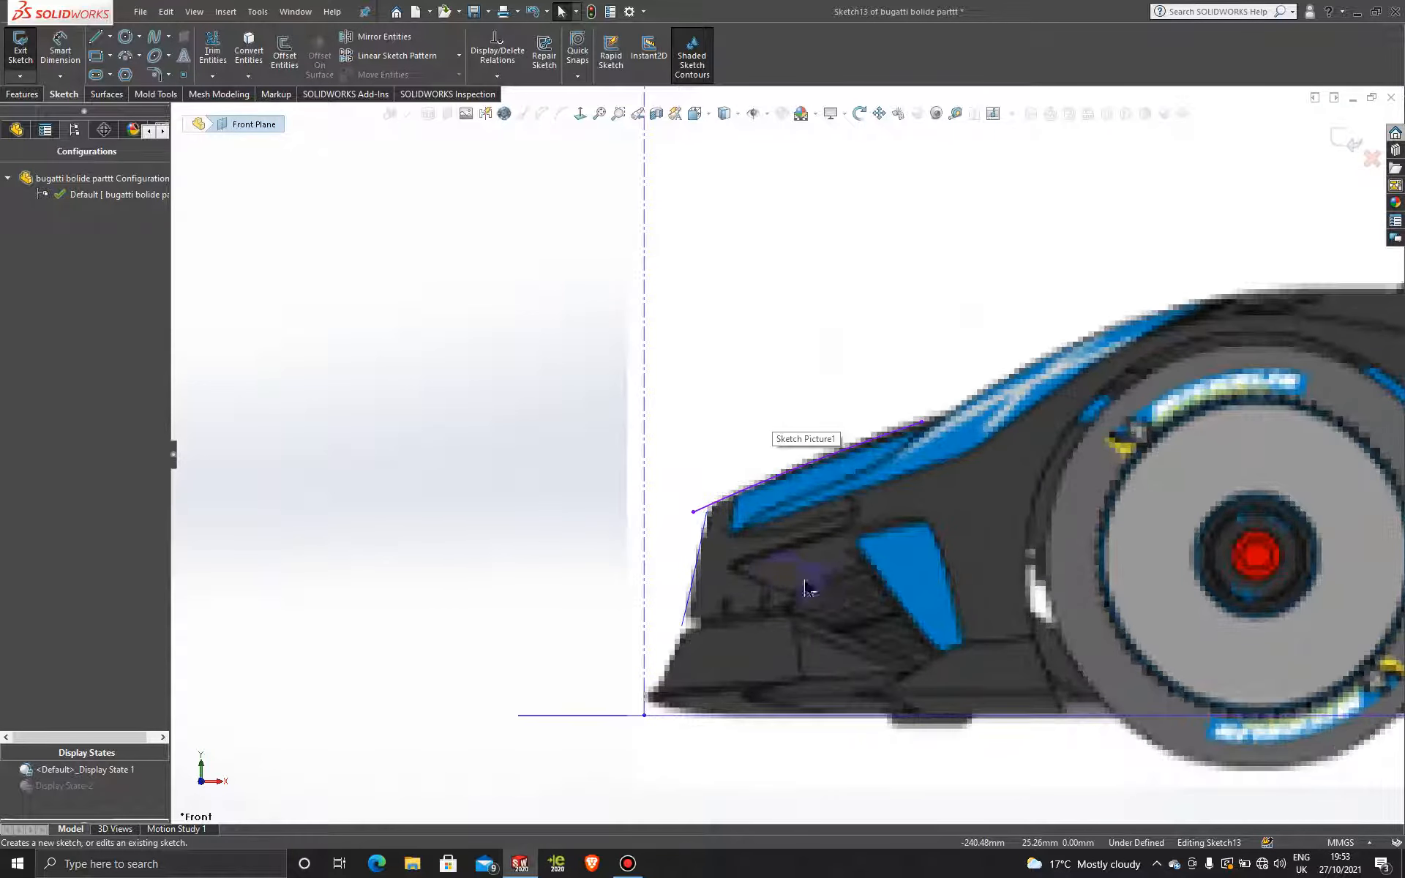
# - Draw a two-point spline about 34 mm long from above the hood's front edge down to the nose at about (-264.4, 14.6) mm
pyautogui.click(156, 41)
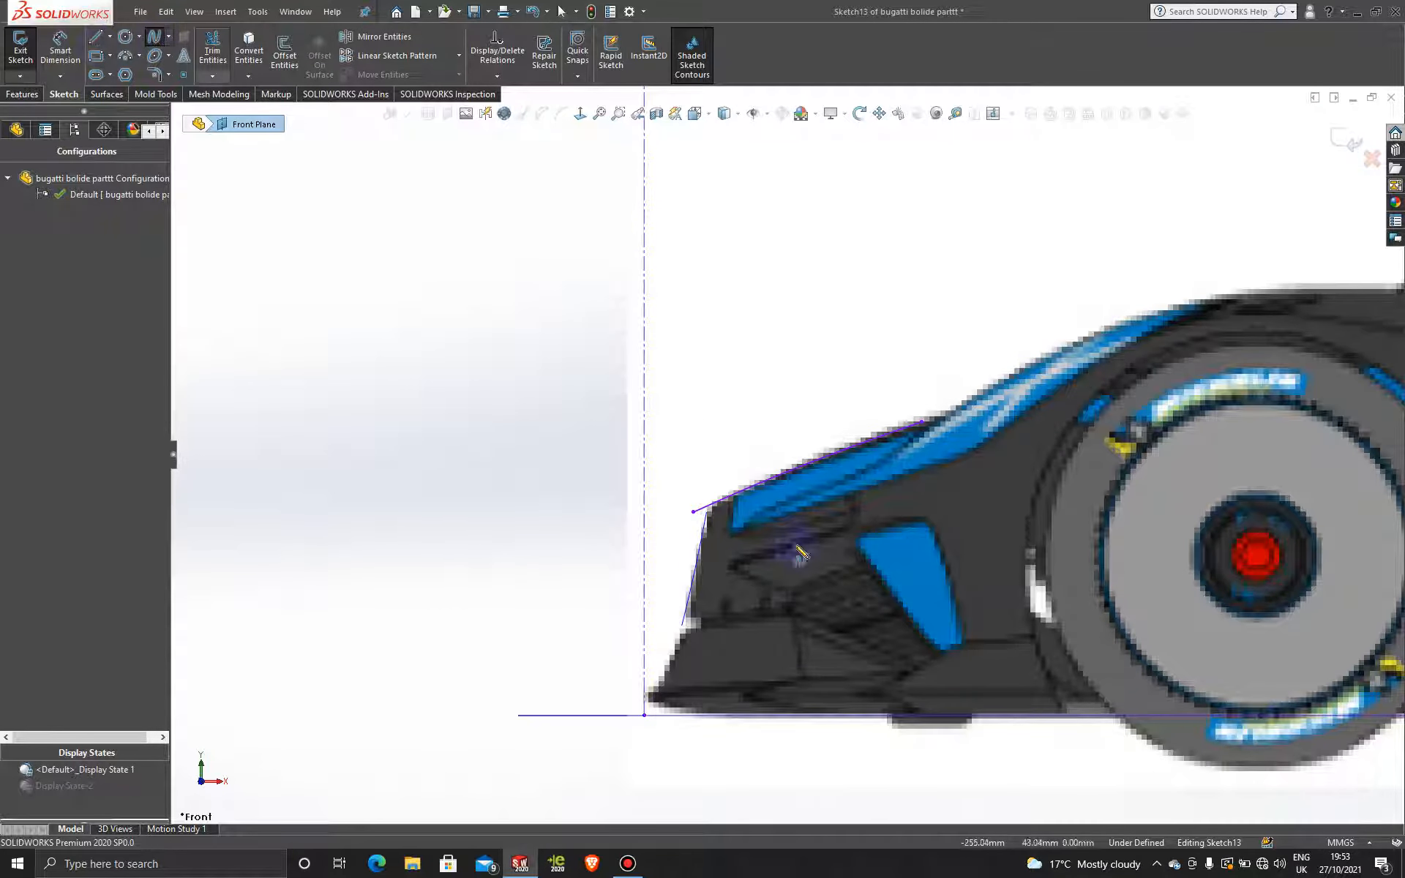
pyautogui.click(746, 464)
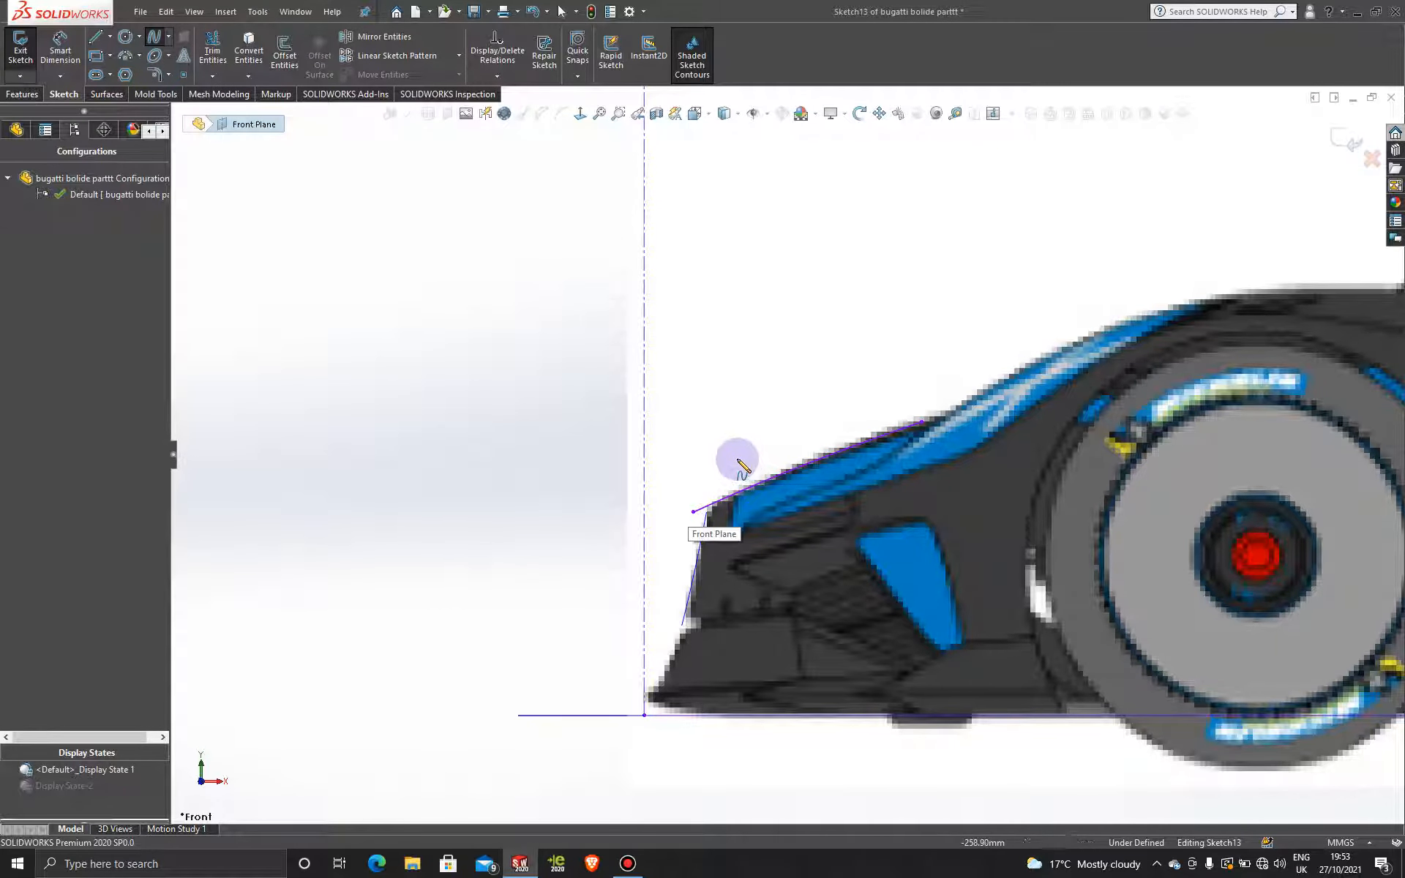
pyautogui.click(742, 650)
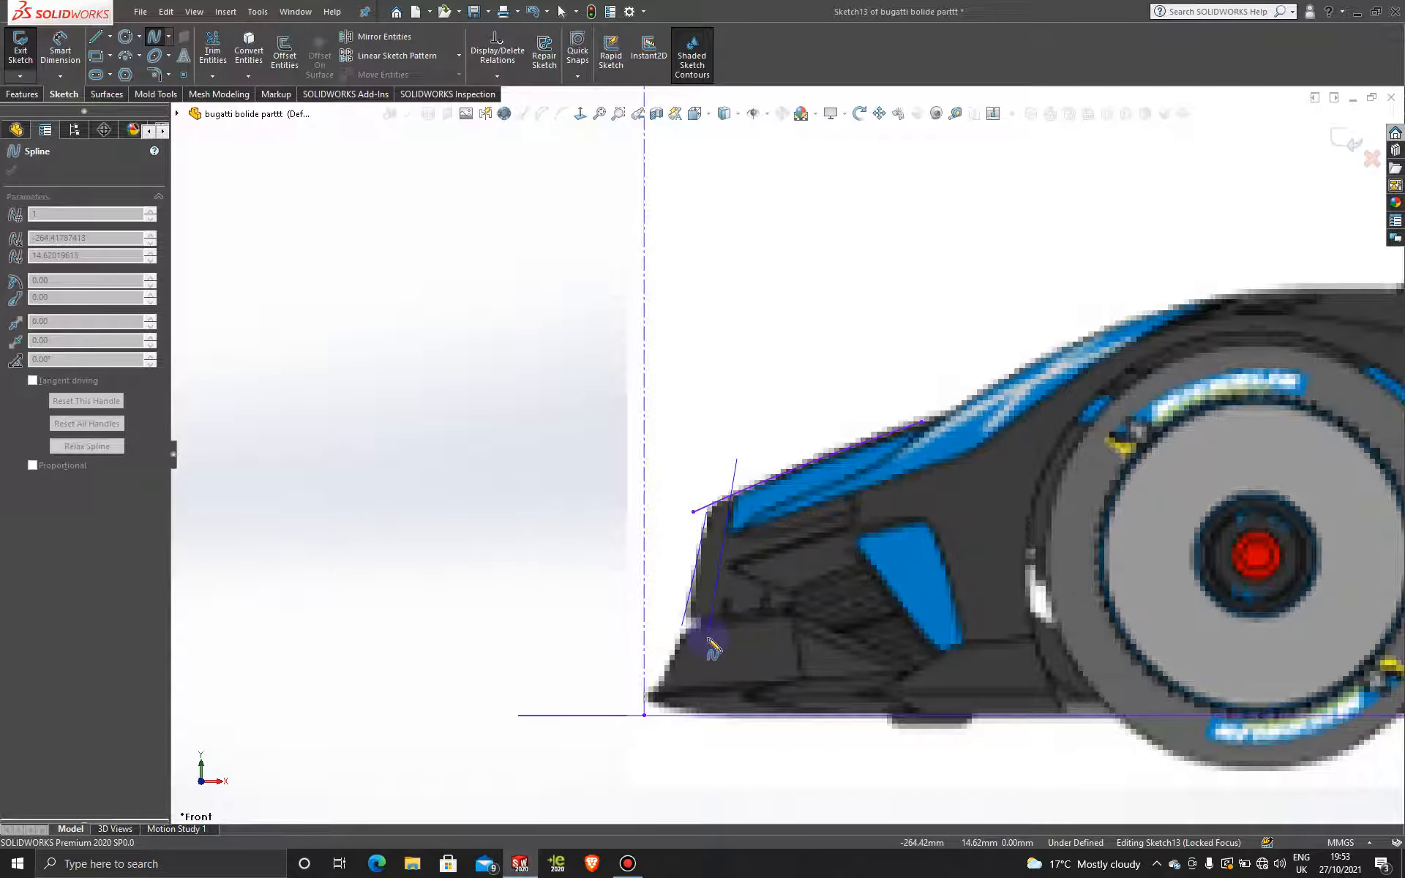
pyautogui.doubleClick(708, 644)
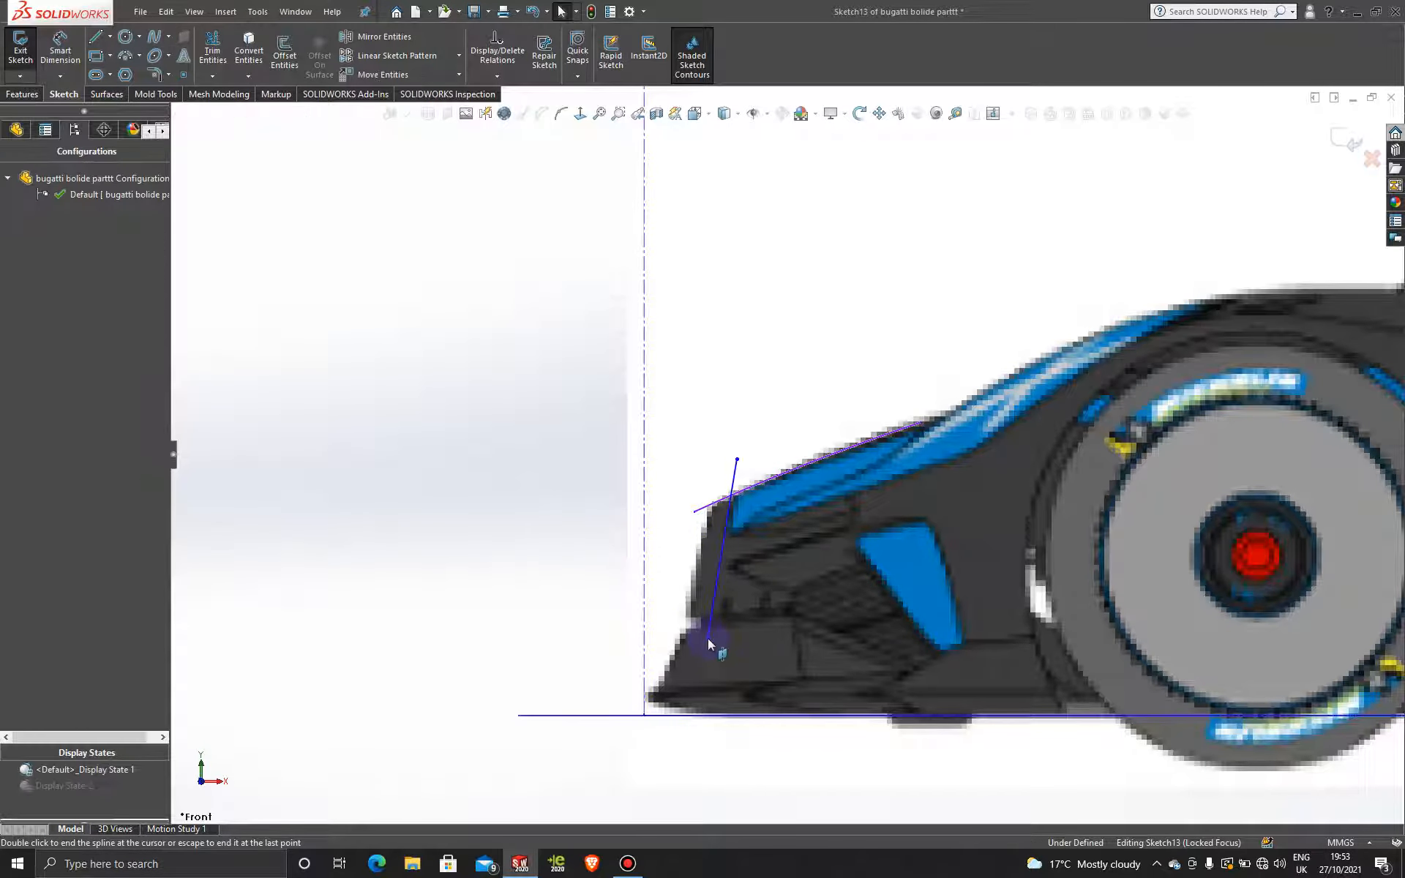
# - Move the nose spline so its upper end sits at about (-258.1, 47.0) mm and bend it slightly with its lower tangent handle
pyautogui.scroll(-3, 743, 580)
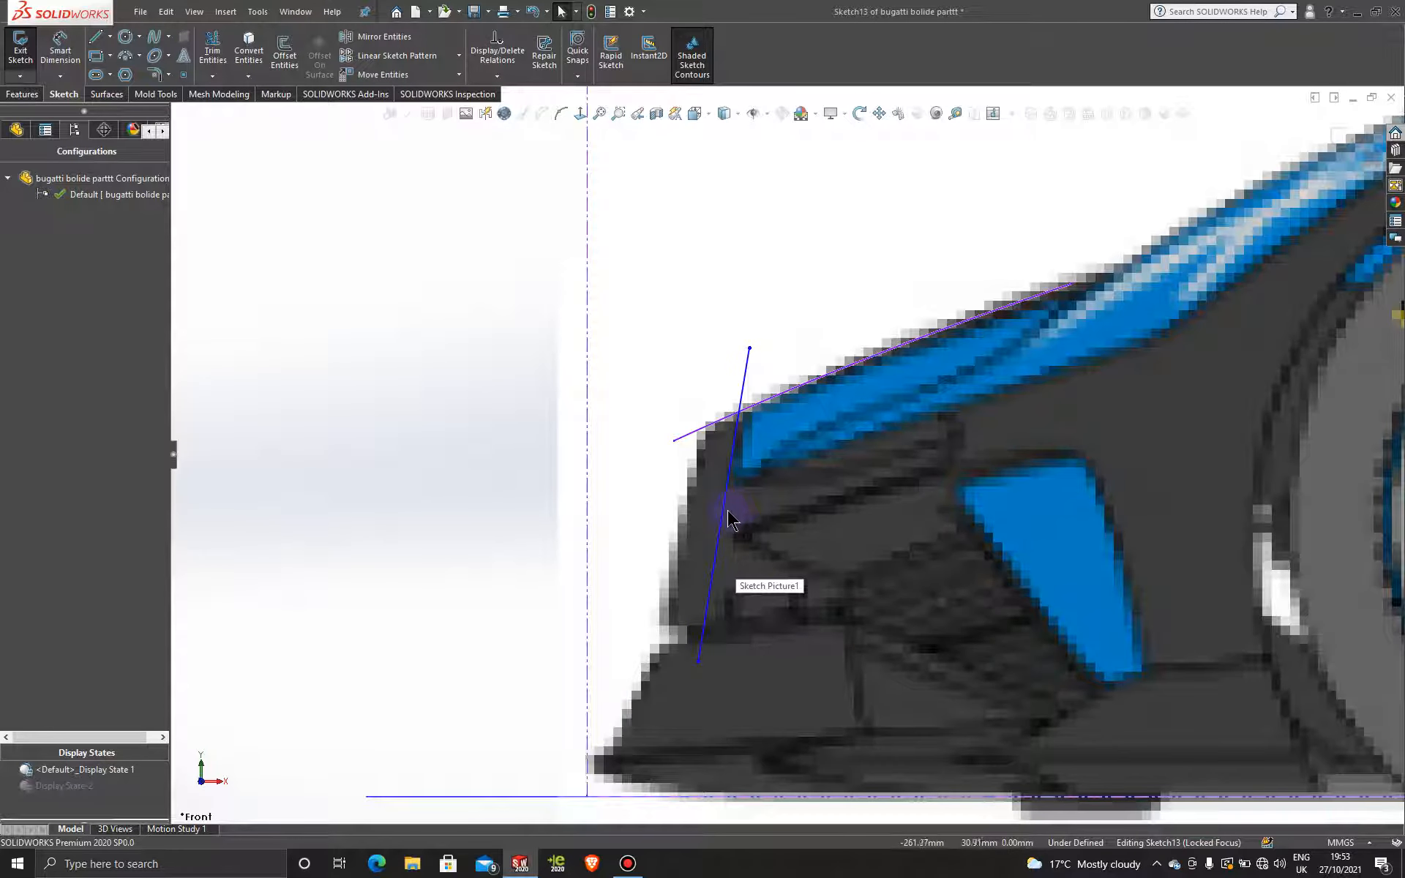
pyautogui.moveTo(725, 512)
pyautogui.mouseDown()
pyautogui.moveTo(763, 521)
pyautogui.moveTo(731, 524)
pyautogui.mouseUp()
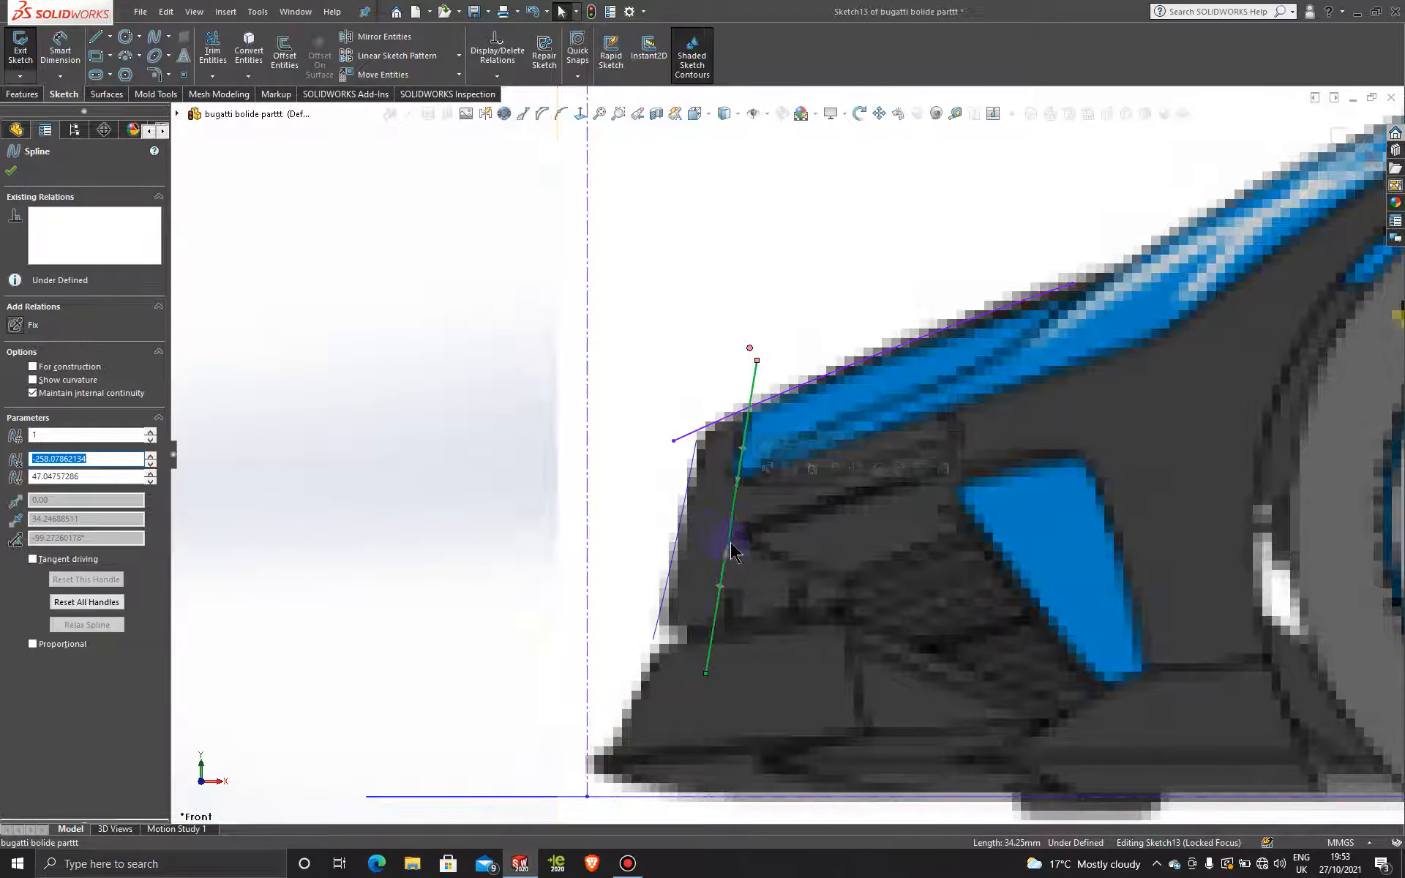
pyautogui.click(728, 548)
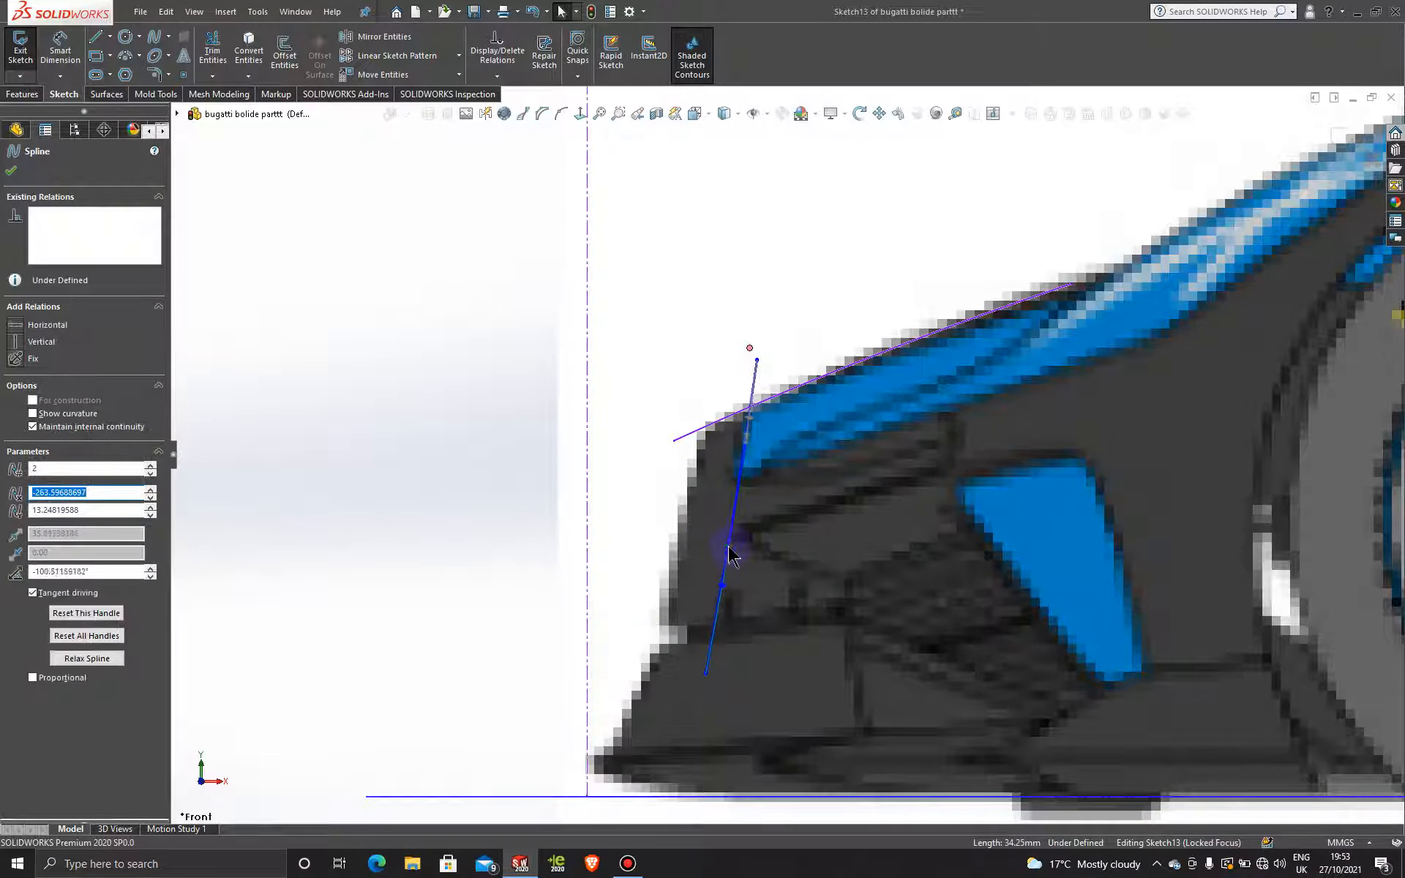
pyautogui.moveTo(730, 548); pyautogui.dragTo(730, 547)
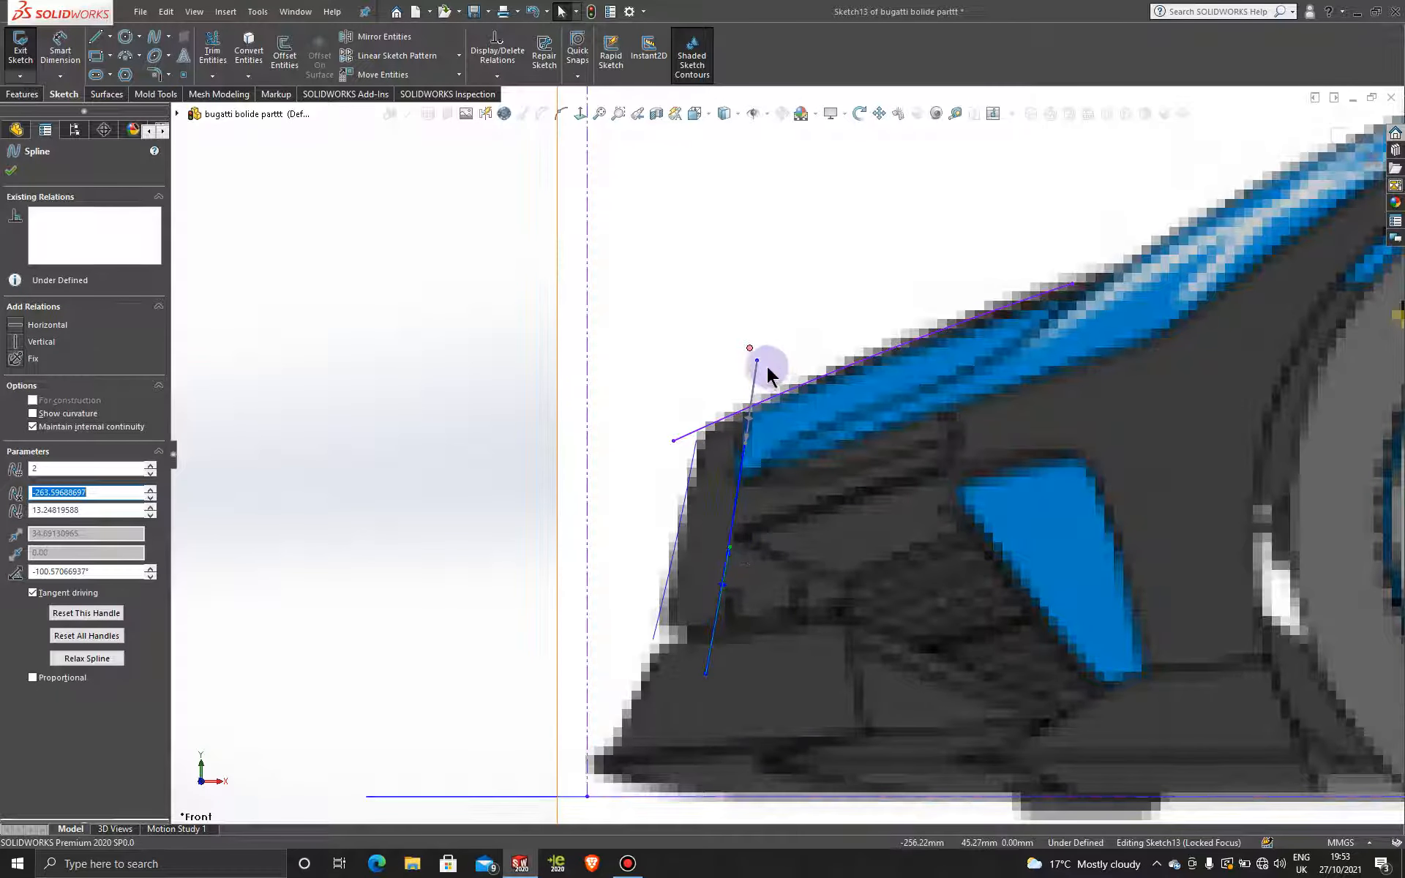
# - Adjust the nose spline's upper endpoint, nudge the whole spline so that end sits at about (-258.3, 46.5) mm, and finish the sketch
pyautogui.click(757, 362)
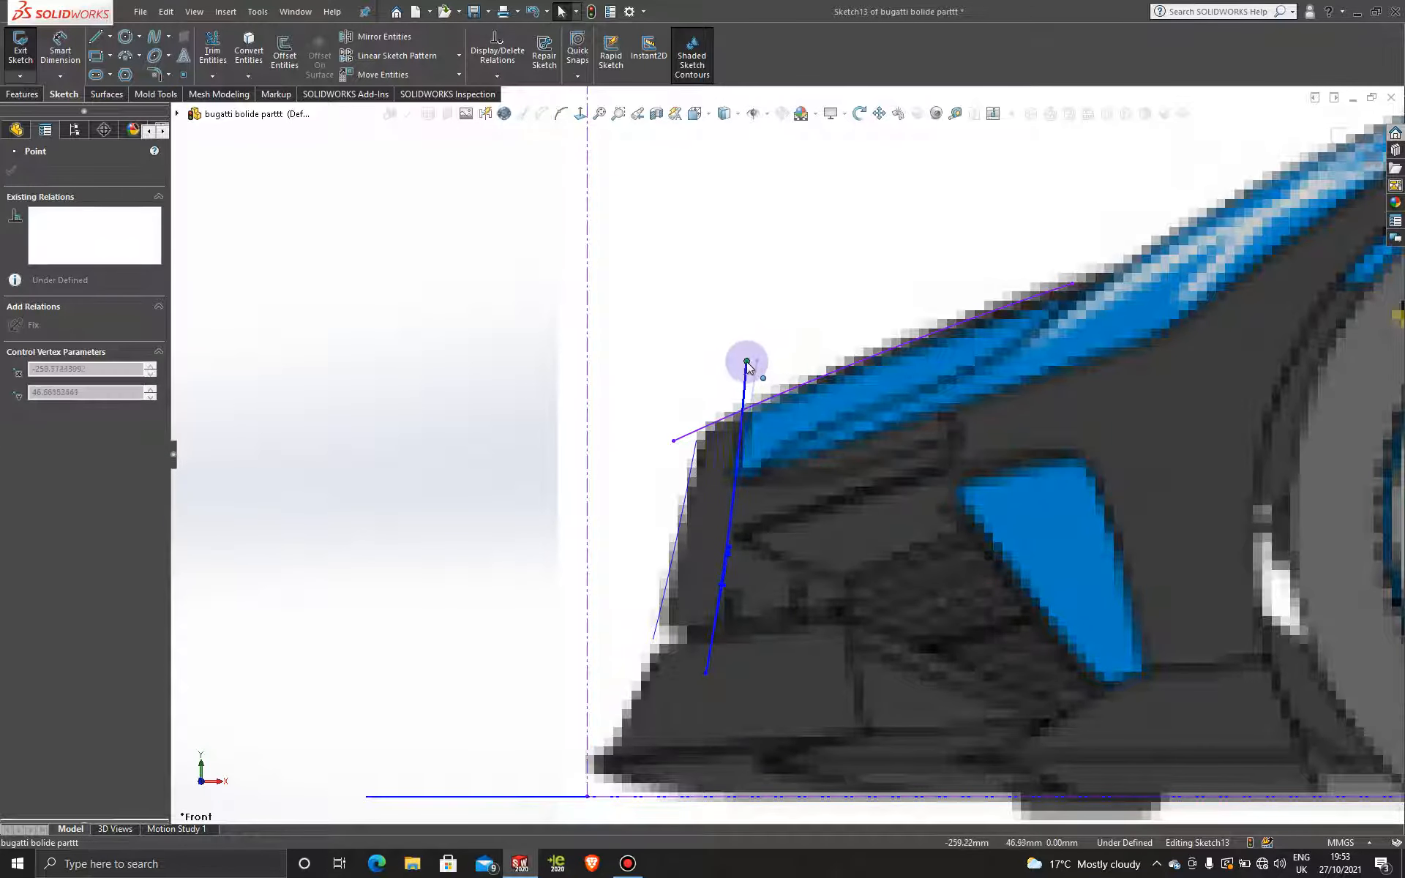
pyautogui.moveTo(754, 365); pyautogui.dragTo(756, 366)
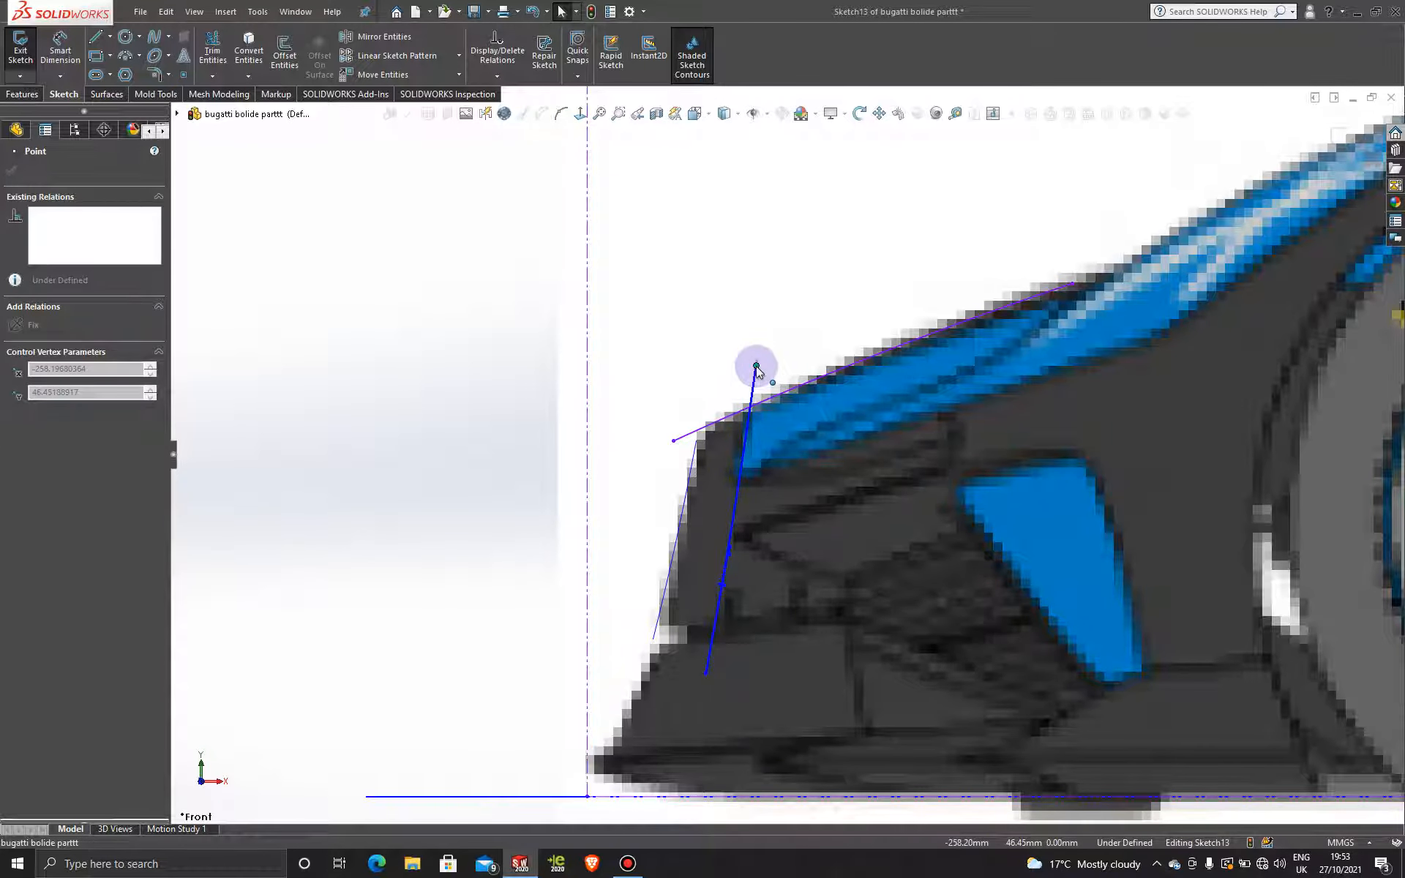
pyautogui.click(730, 514)
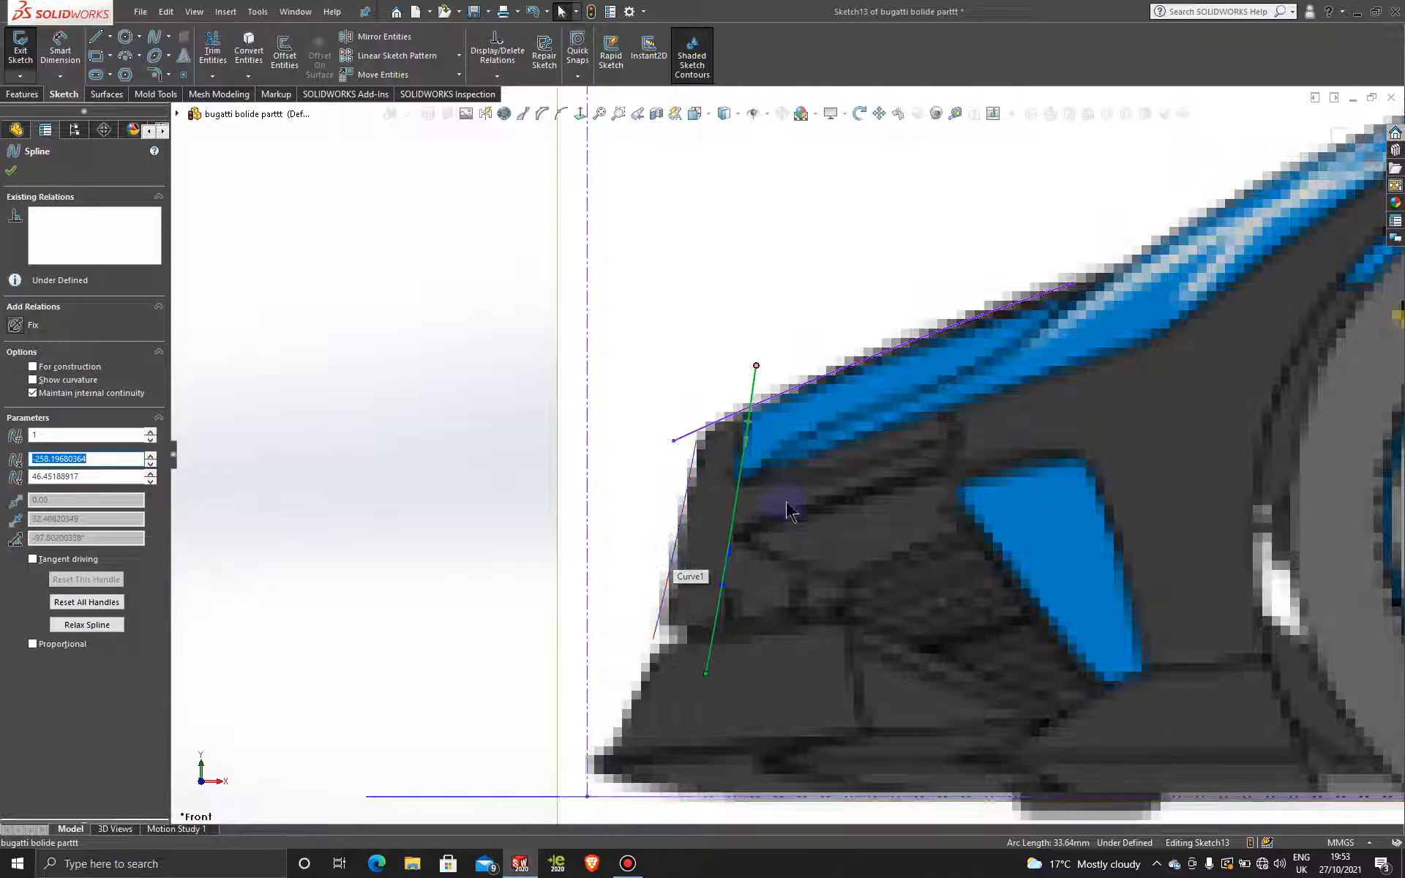
pyautogui.moveTo(740, 516)
pyautogui.mouseDown()
pyautogui.moveTo(762, 516)
pyautogui.moveTo(732, 514)
pyautogui.mouseUp()
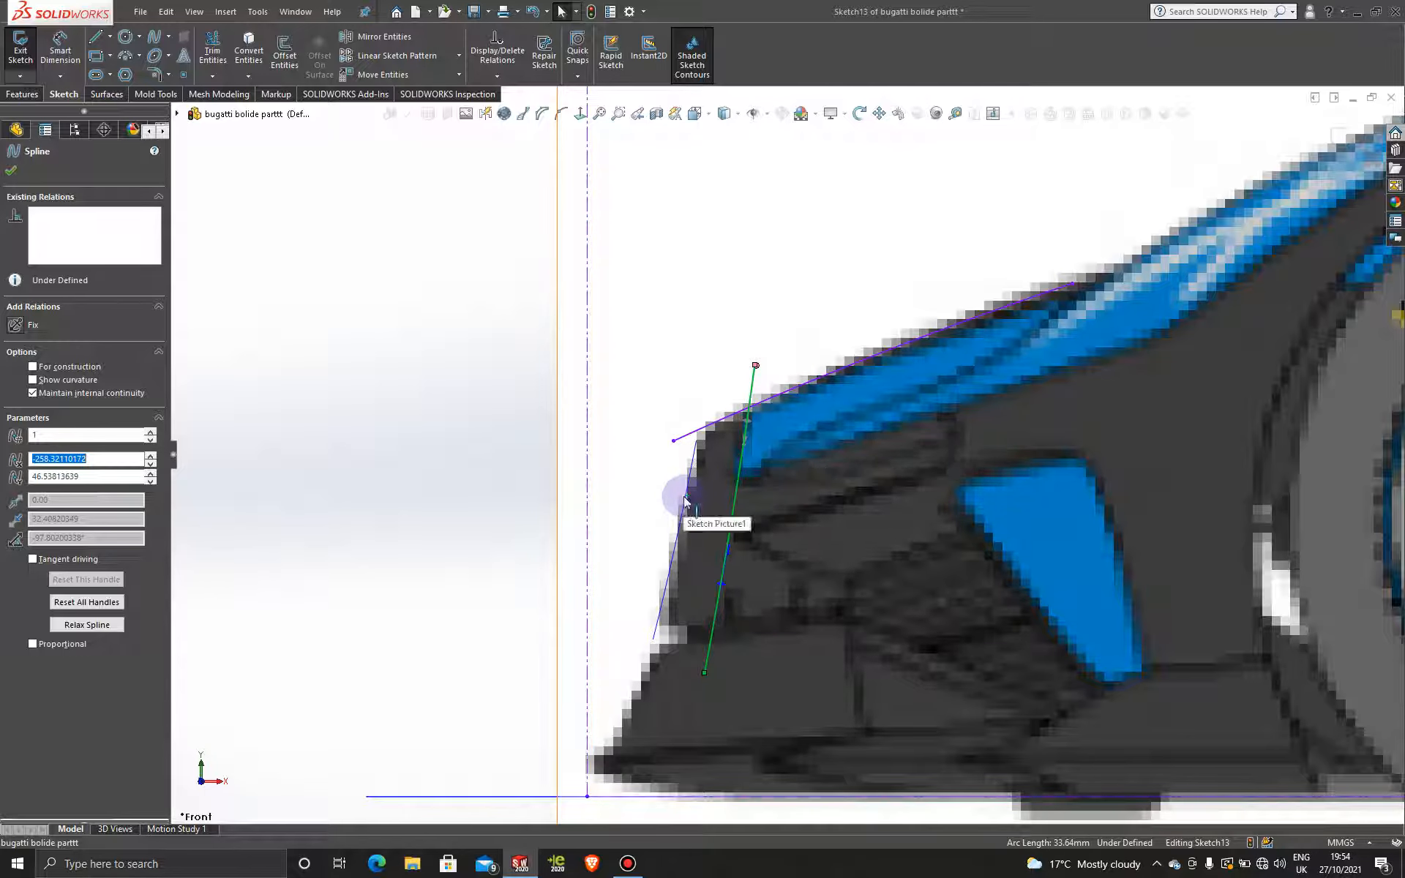
pyautogui.click(1338, 139)
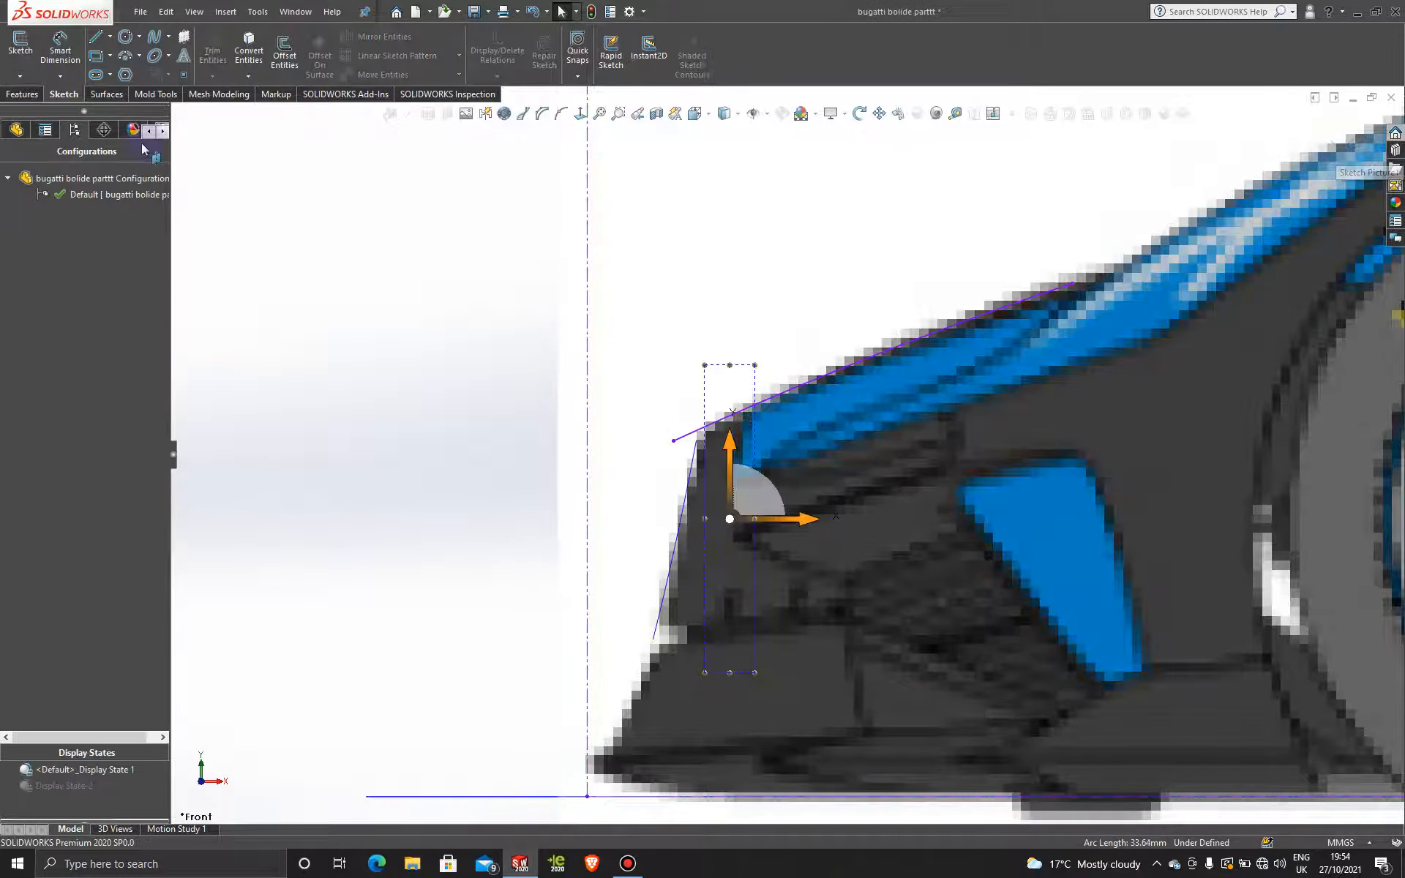
# - Create a sketch-on-sketch projected curve from the outer grille spline in the front view and the new nose spline in the side view
pyautogui.scroll(5, 465, 364)
pyautogui.scroll(-2, 758, 489)
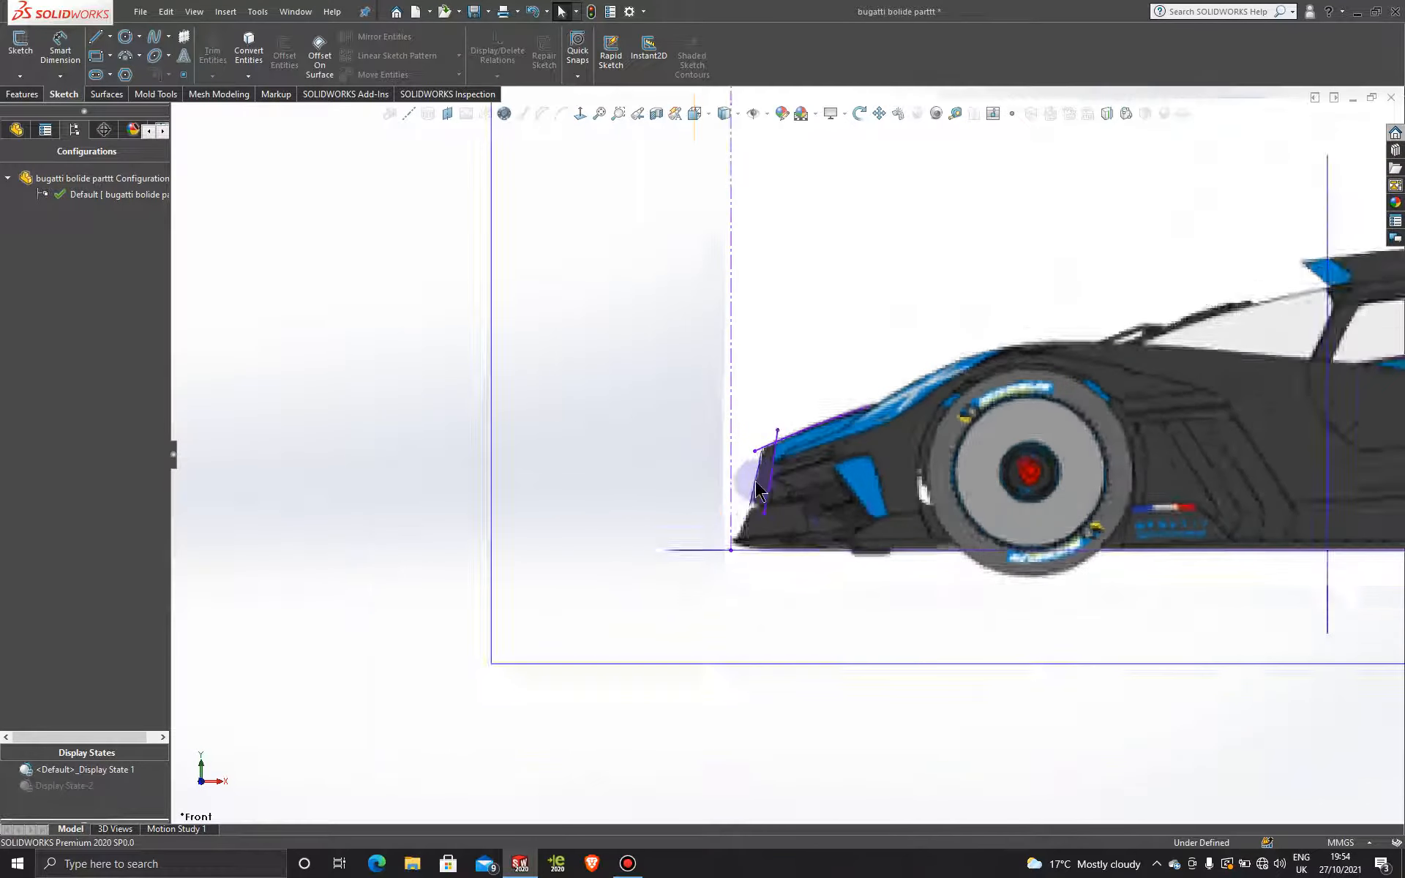
pyautogui.scroll(3, 787, 470)
pyautogui.moveTo(838, 469); pyautogui.dragTo(941, 492, button='middle')
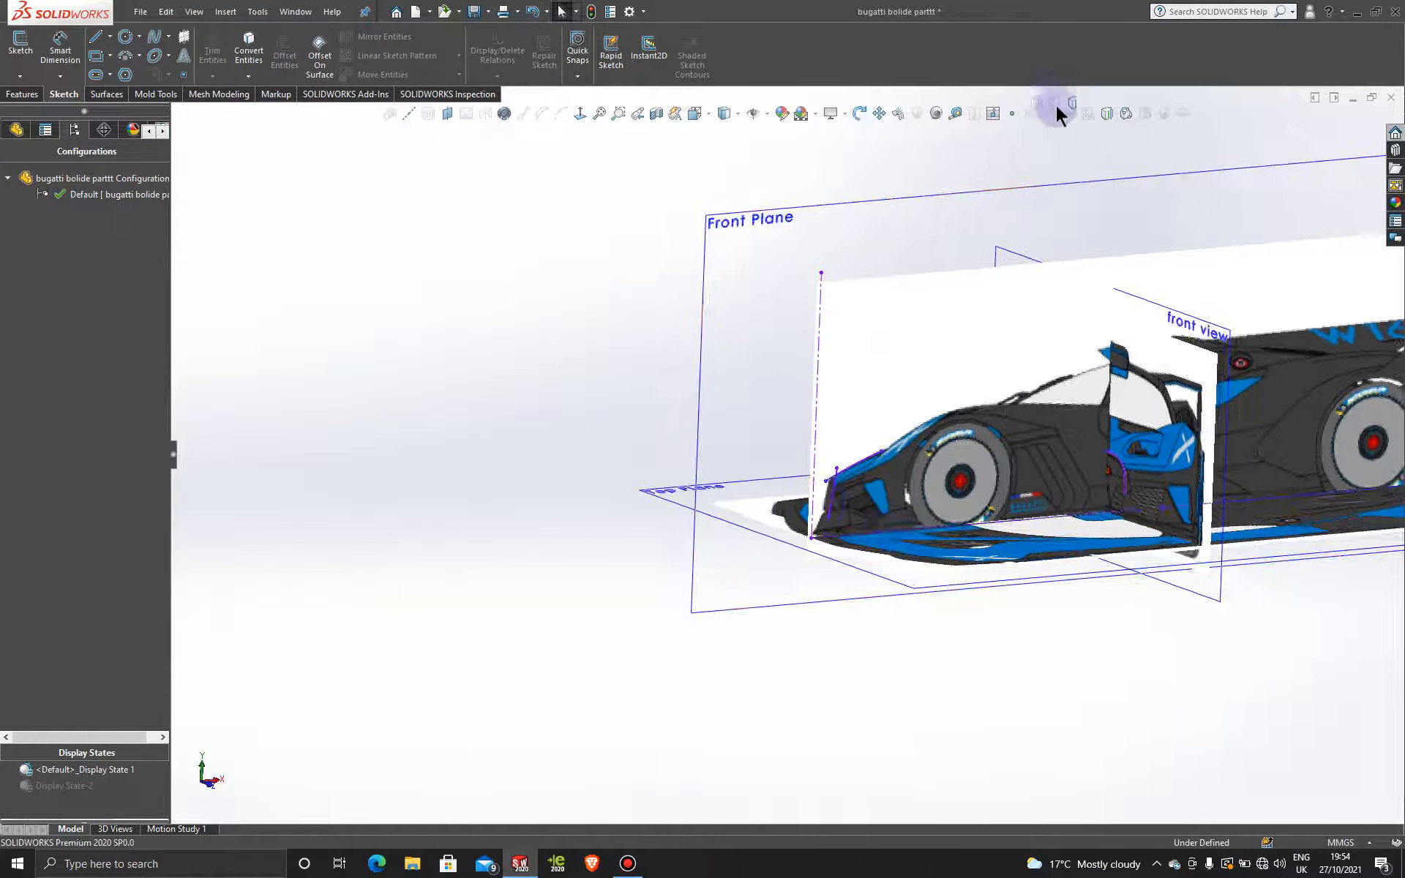
pyautogui.click(1107, 114)
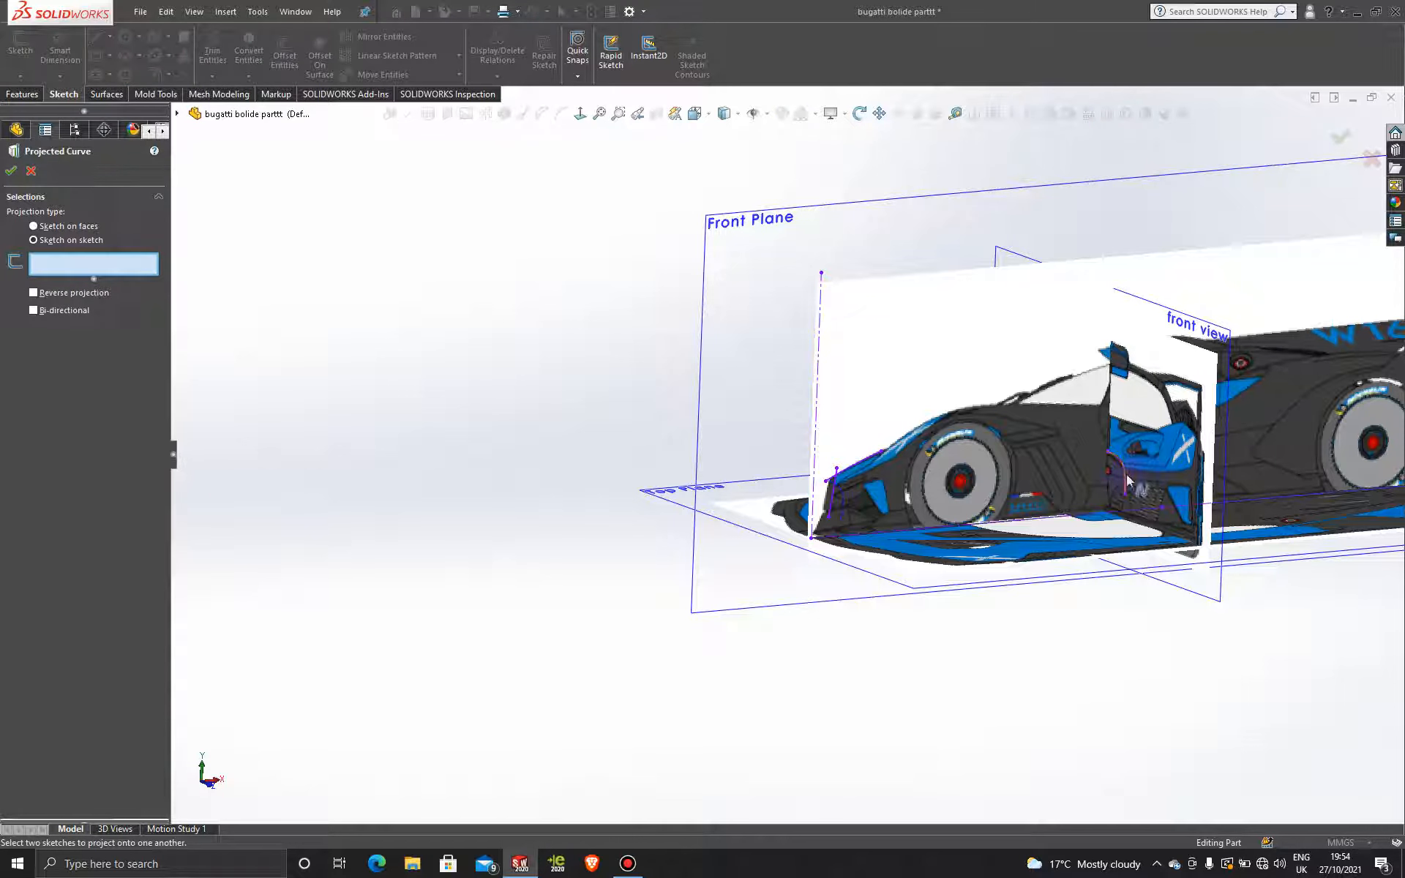
pyautogui.click(1127, 480)
pyautogui.click(839, 500)
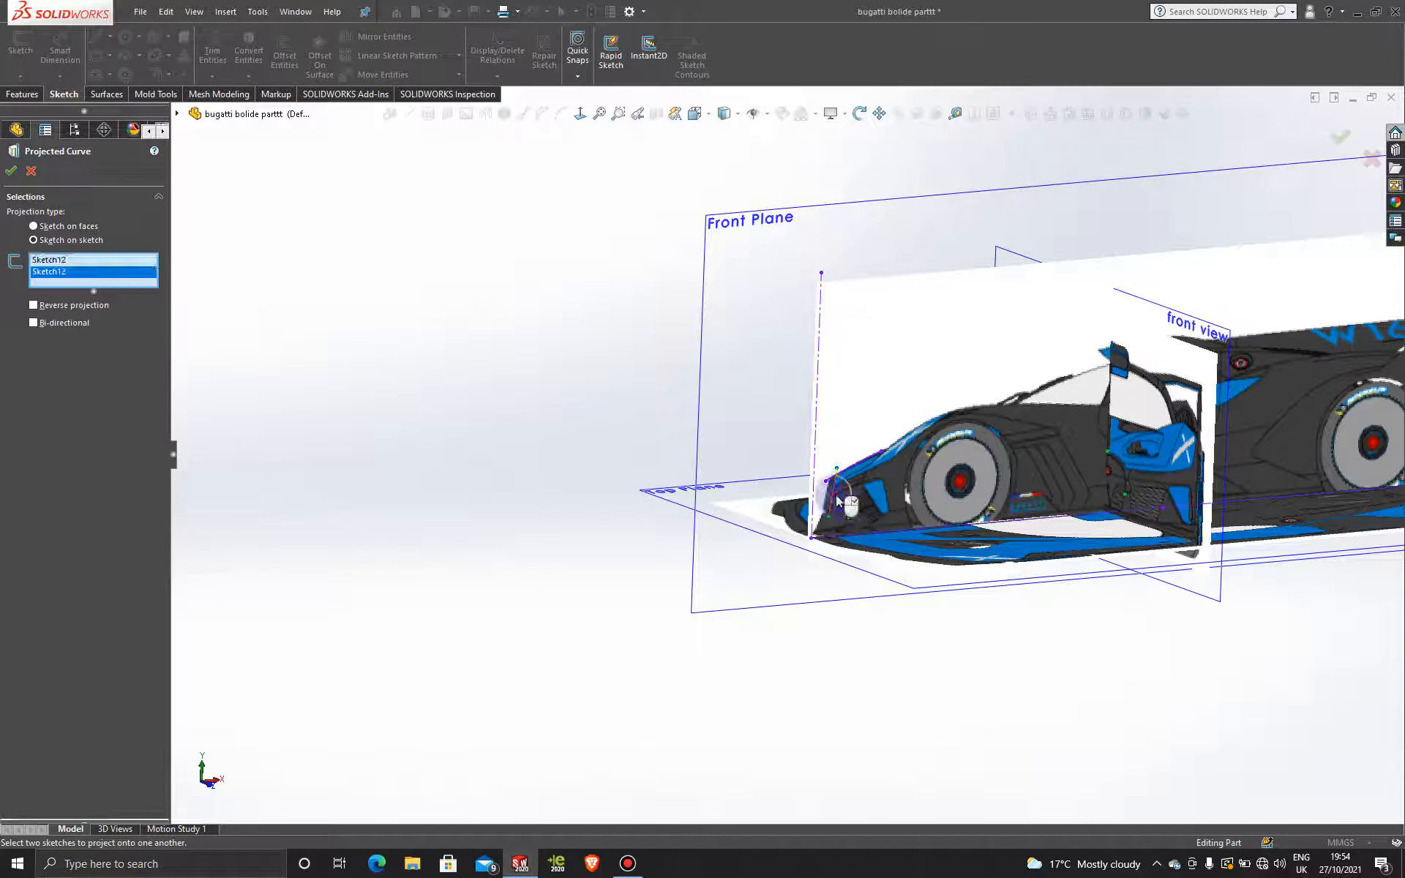
pyautogui.click(10, 170)
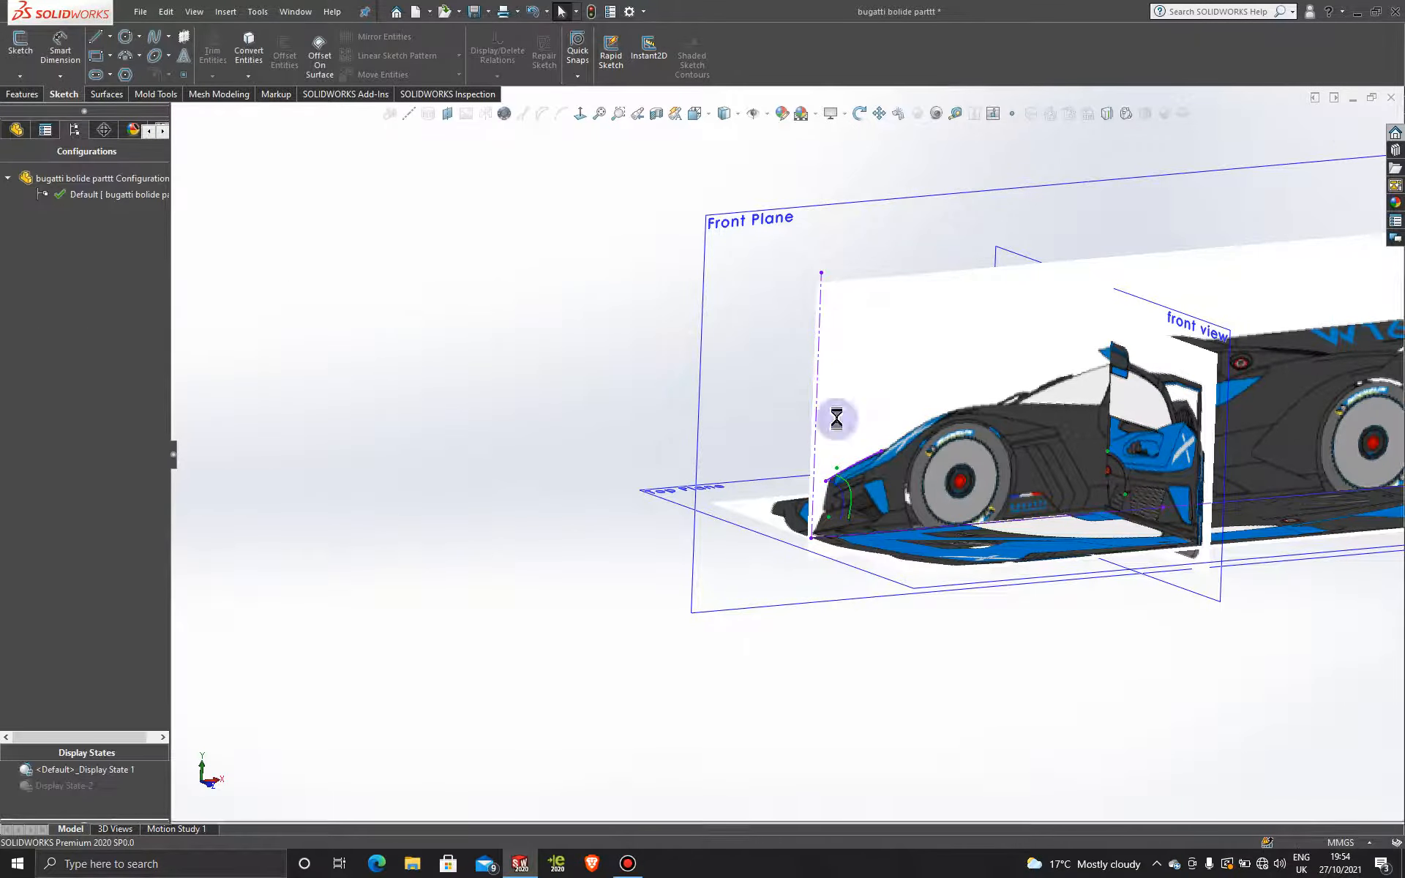
# - Activate Display State-2 to hide the reference pictures and inspect the two projected grille curves against the hood curve
pyautogui.scroll(-8, 835, 417)
pyautogui.moveTo(760, 452); pyautogui.dragTo(1111, 560, button='middle')
pyautogui.scroll(8, 1061, 566)
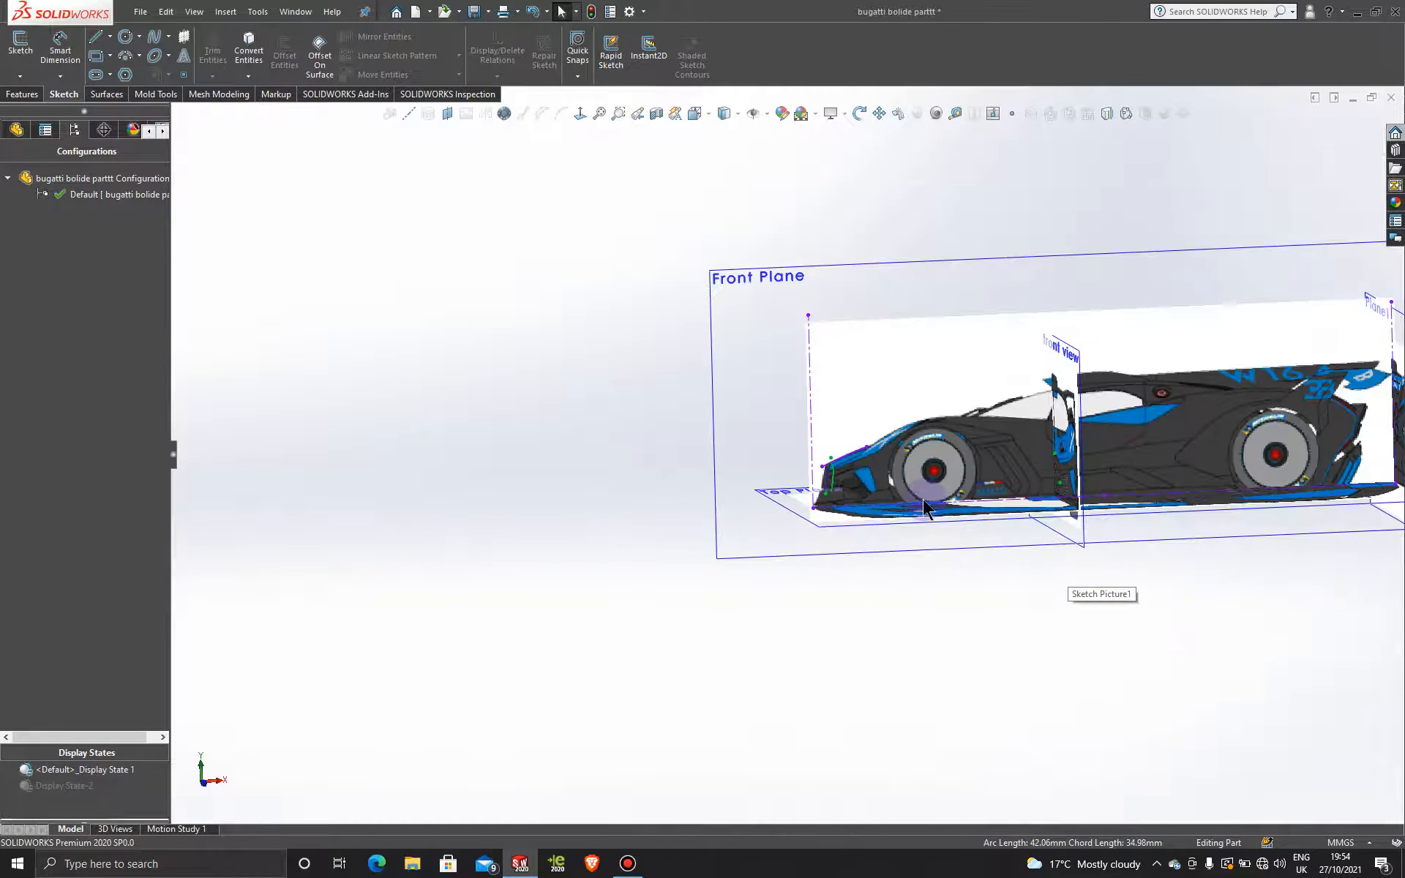
pyautogui.scroll(-5, 795, 503)
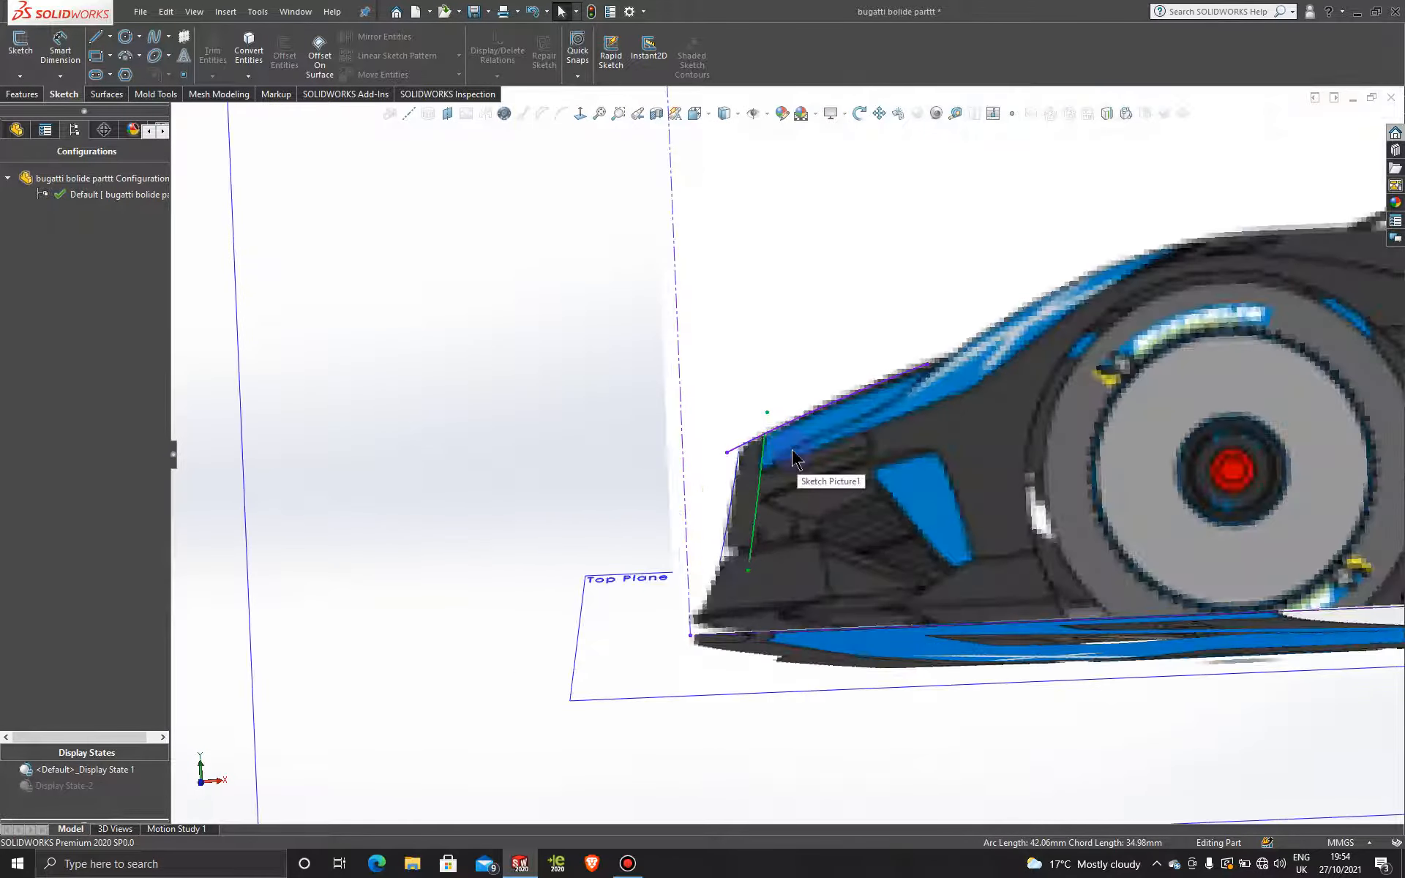
pyautogui.scroll(2, 794, 504)
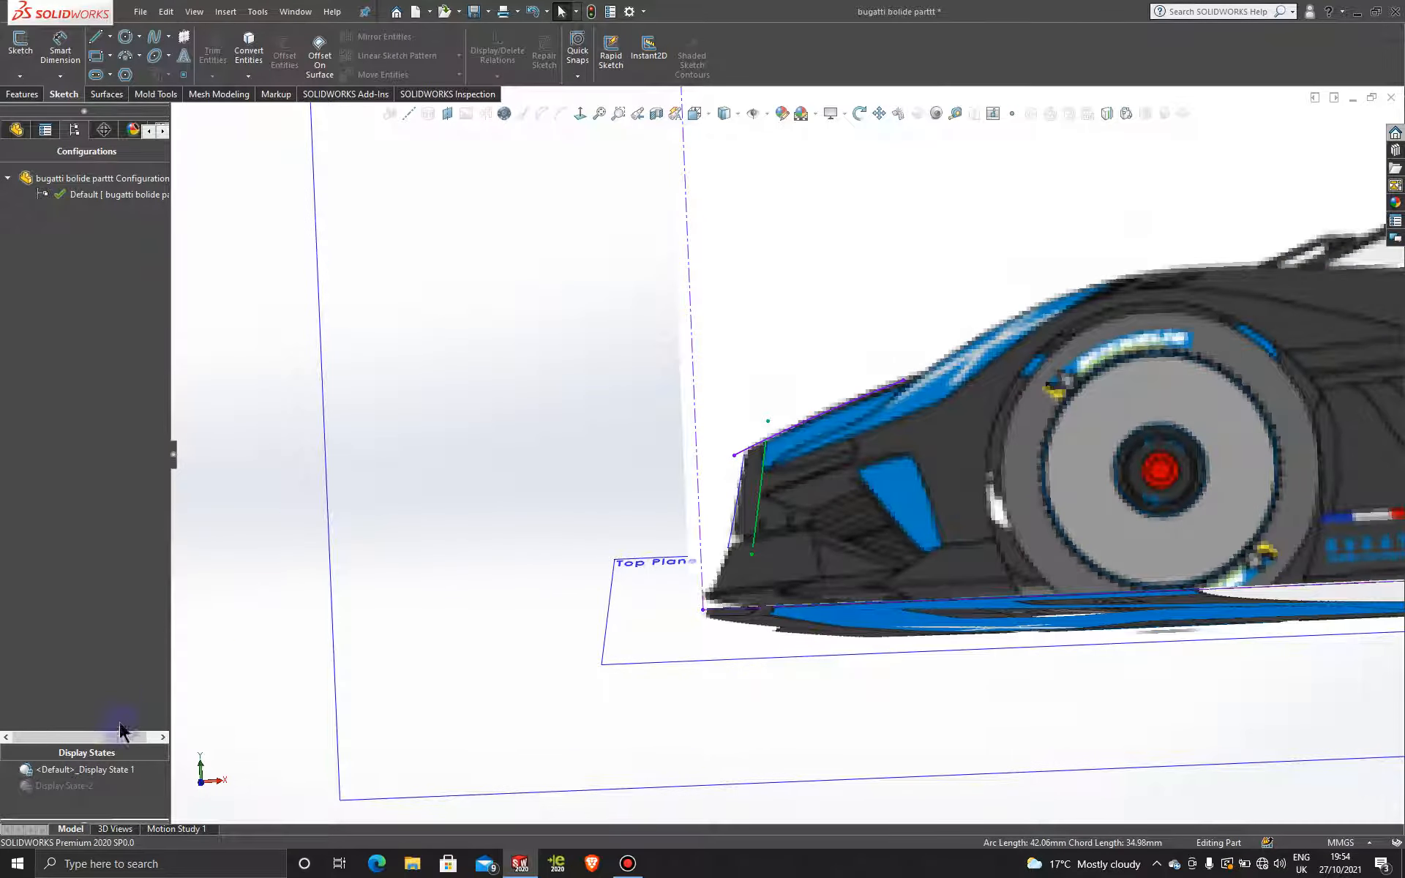
pyautogui.doubleClick(82, 786)
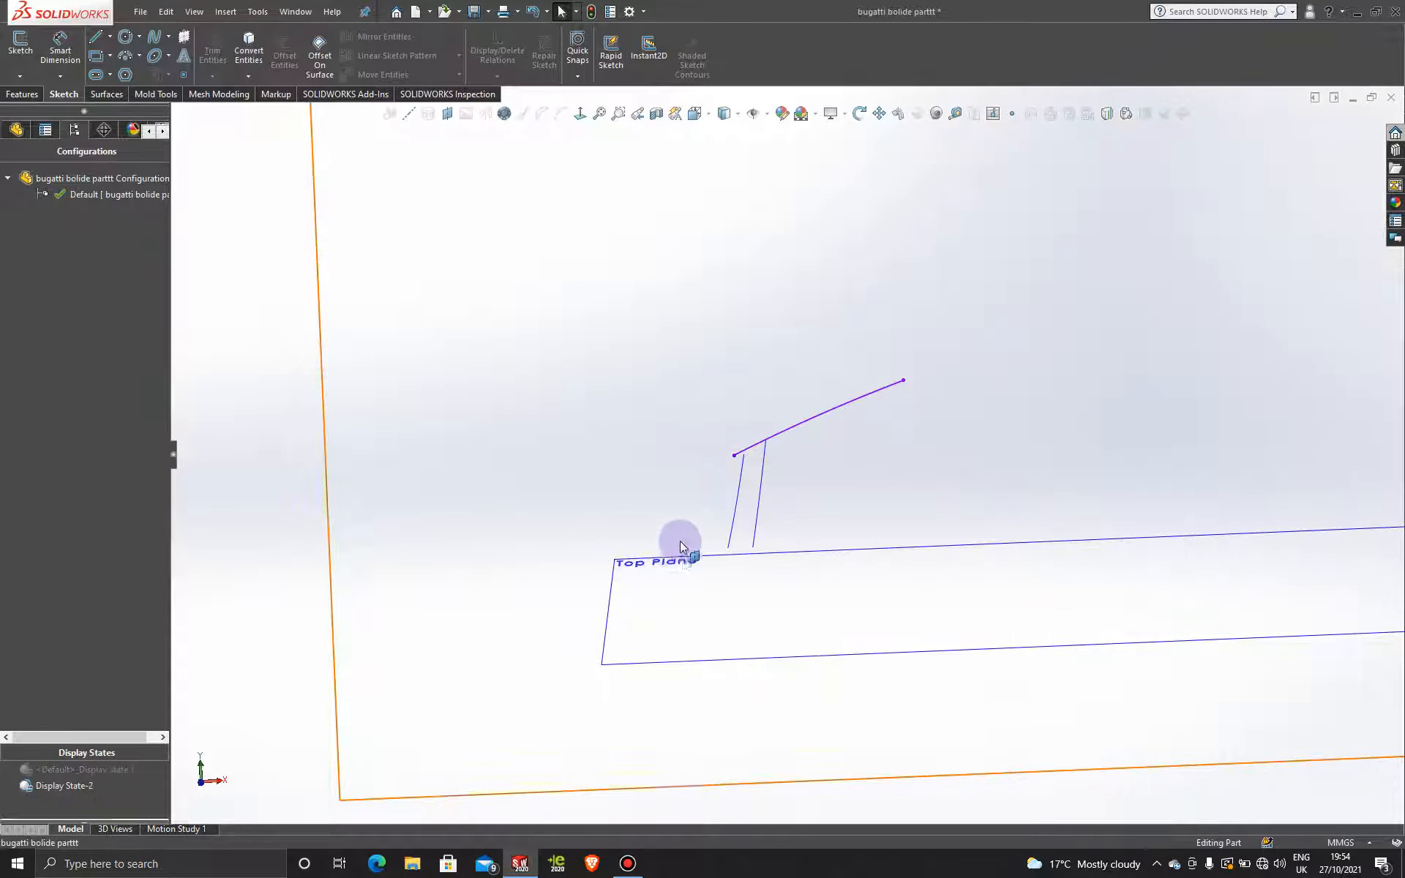
pyautogui.scroll(-3, 792, 498)
pyautogui.moveTo(776, 494)
pyautogui.mouseDown(button='middle')
pyautogui.moveTo(769, 477)
pyautogui.moveTo(806, 492)
pyautogui.moveTo(568, 399)
pyautogui.mouseUp(button='middle')
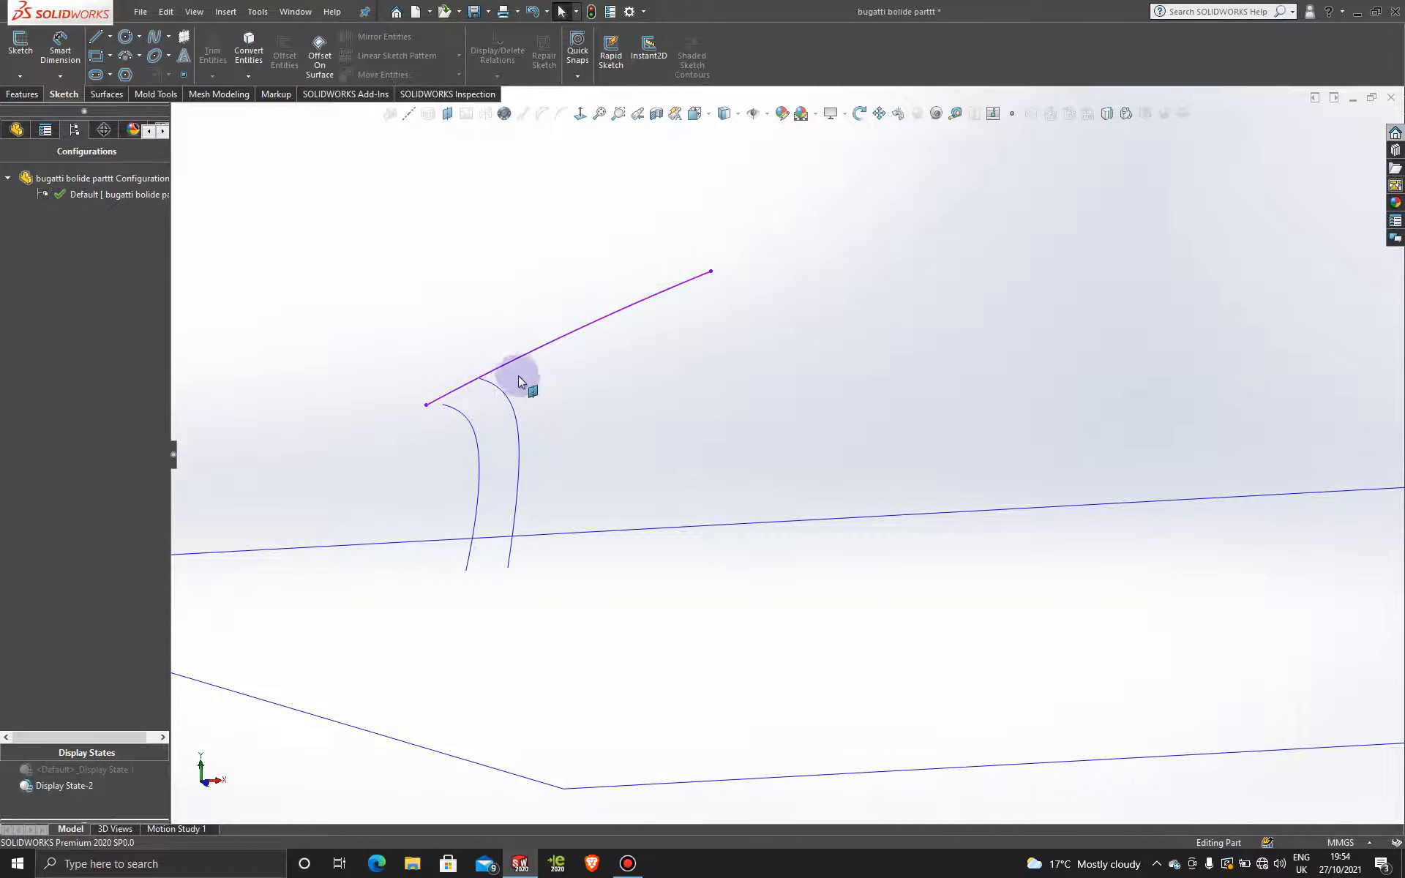
pyautogui.moveTo(596, 493)
pyautogui.mouseDown(button='middle')
pyautogui.moveTo(590, 471)
pyautogui.moveTo(549, 449)
pyautogui.moveTo(622, 487)
pyautogui.moveTo(624, 518)
pyautogui.moveTo(609, 505)
pyautogui.moveTo(637, 467)
pyautogui.moveTo(596, 473)
pyautogui.moveTo(562, 455)
pyautogui.moveTo(614, 525)
pyautogui.moveTo(659, 518)
pyautogui.moveTo(584, 558)
pyautogui.moveTo(605, 656)
pyautogui.moveTo(564, 493)
pyautogui.moveTo(530, 458)
pyautogui.moveTo(602, 483)
pyautogui.moveTo(596, 446)
pyautogui.moveTo(643, 503)
pyautogui.moveTo(800, 592)
pyautogui.mouseUp(button='middle')
pyautogui.scroll(-4, 798, 587)
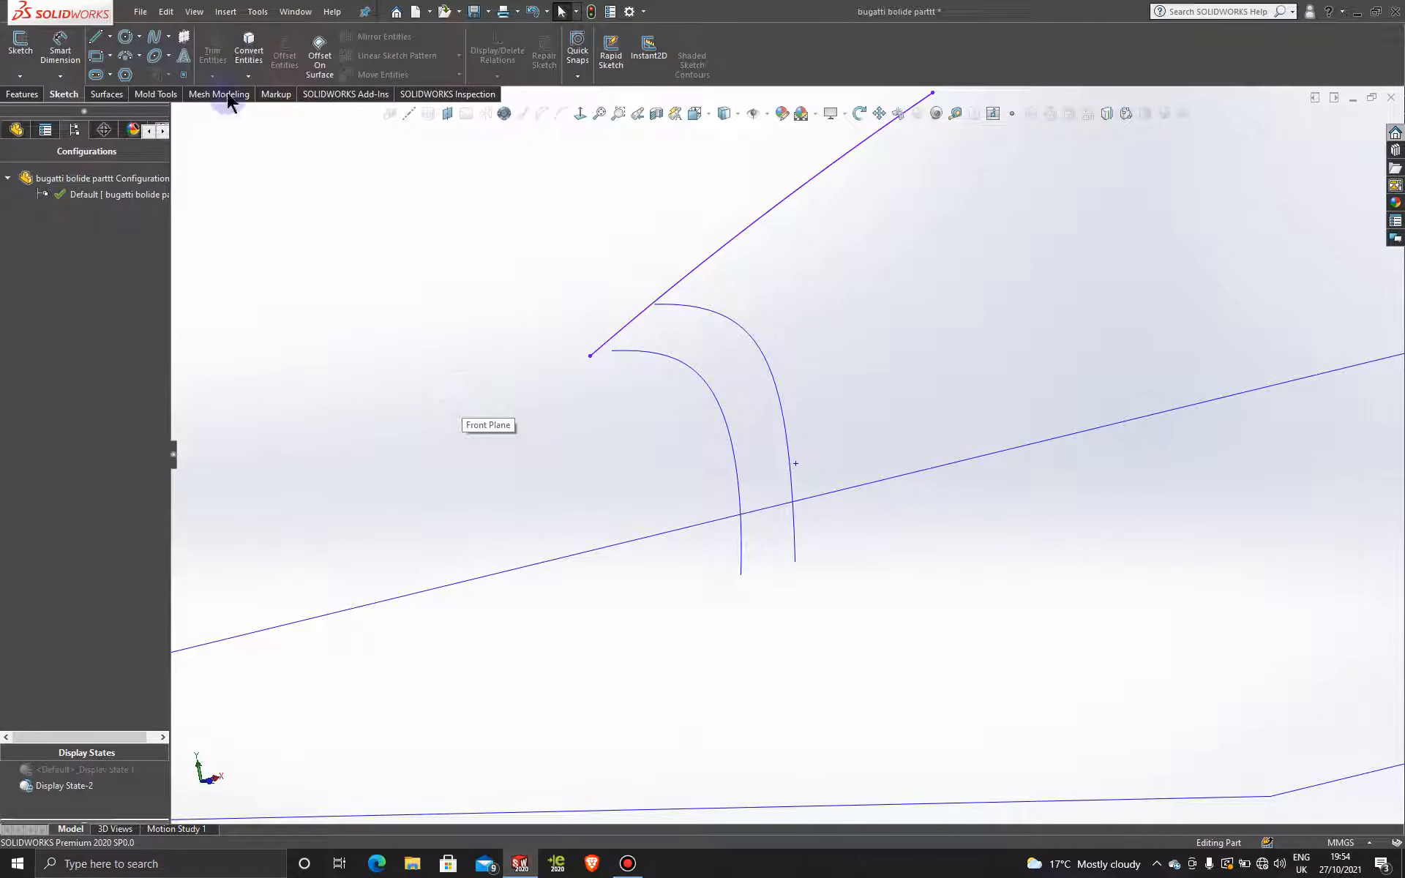
# - Start a 3D sketch and draw a two-point spline, about 6.2 mm long, joining the lower ends of the two projected grille curves
pyautogui.click(19, 75)
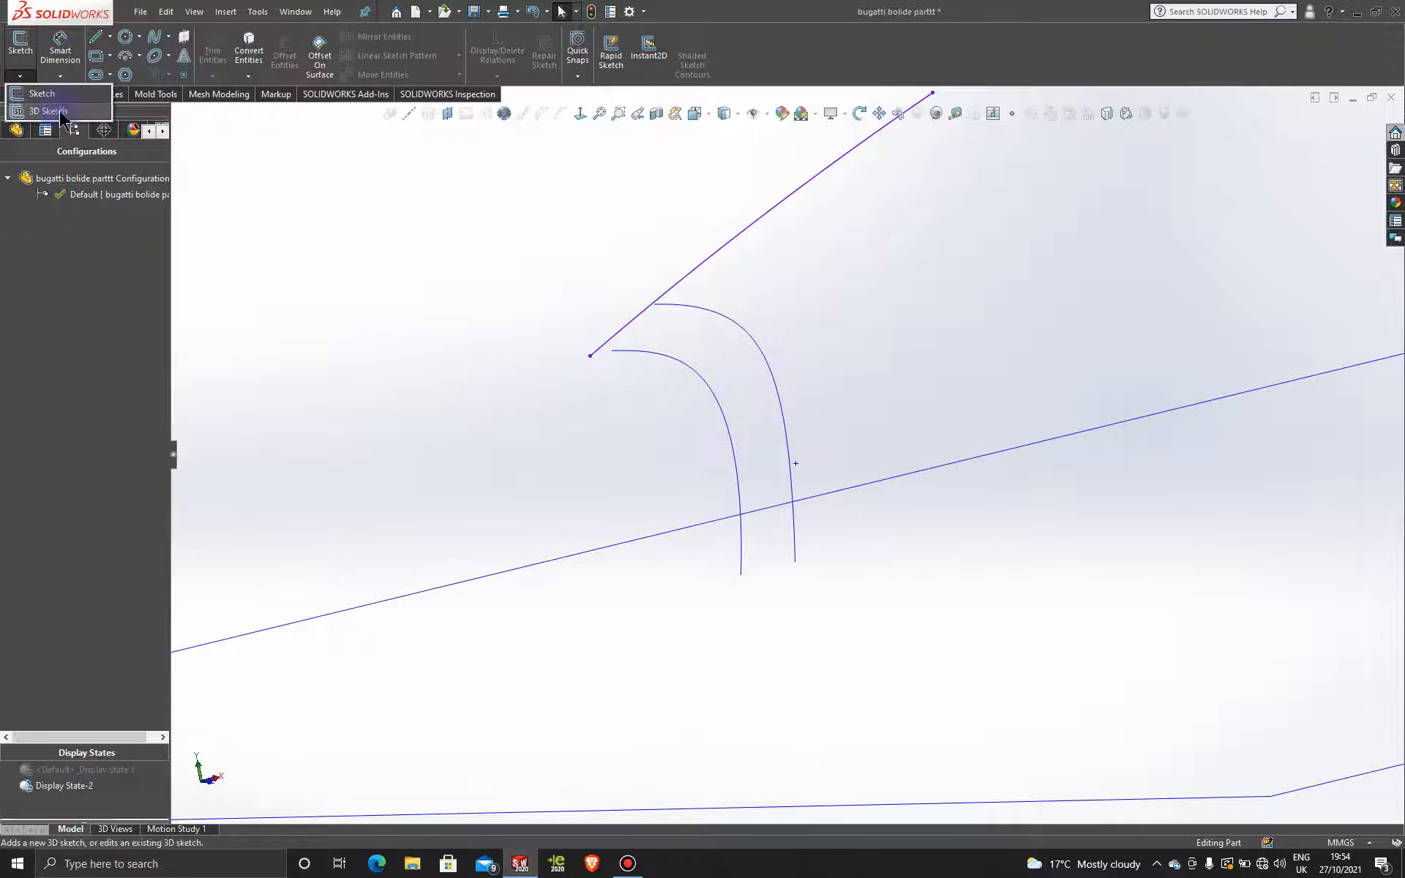
pyautogui.click(44, 111)
pyautogui.click(157, 40)
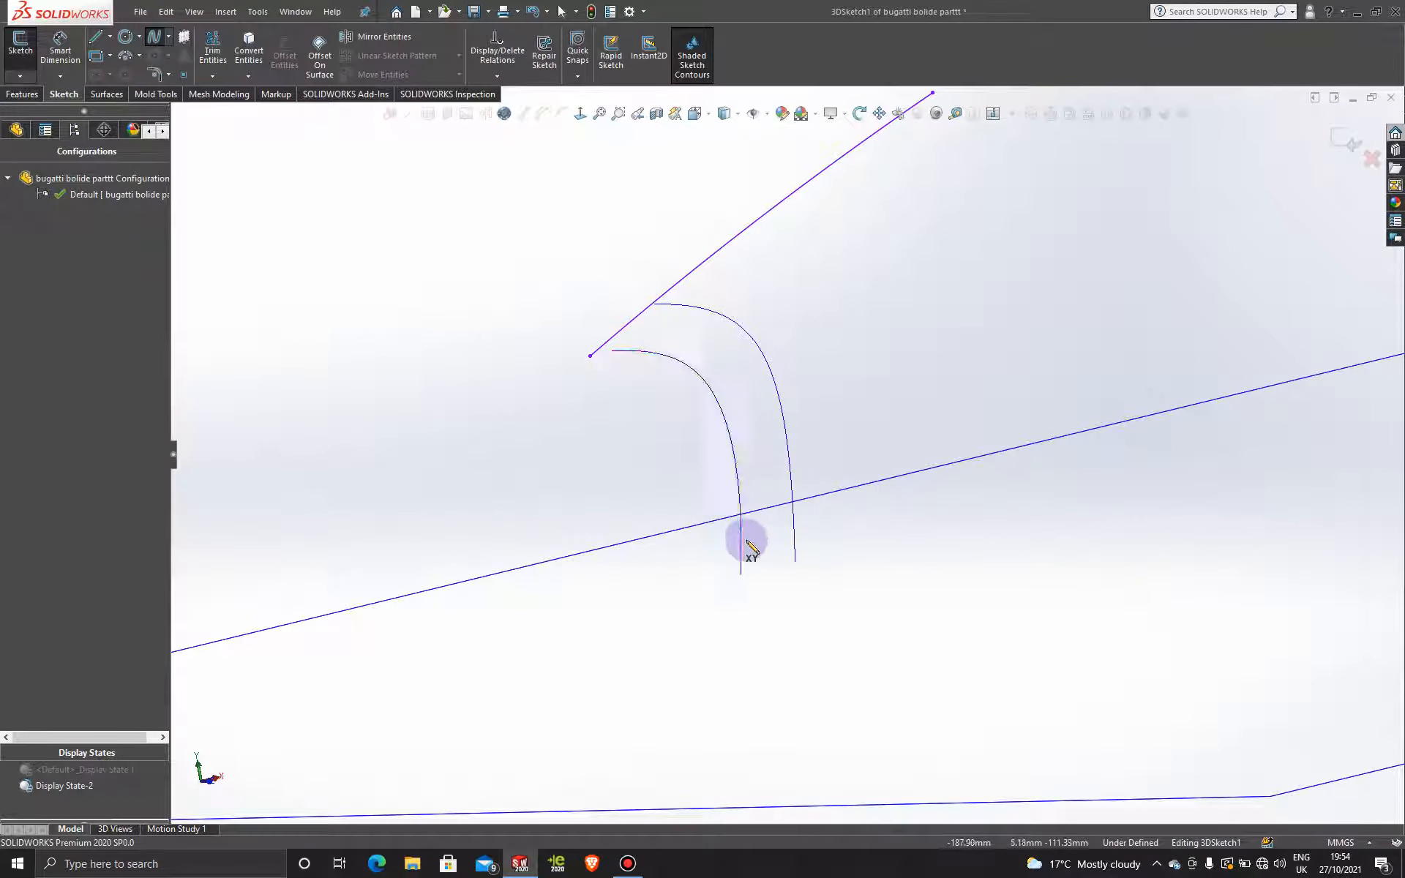
pyautogui.click(794, 531)
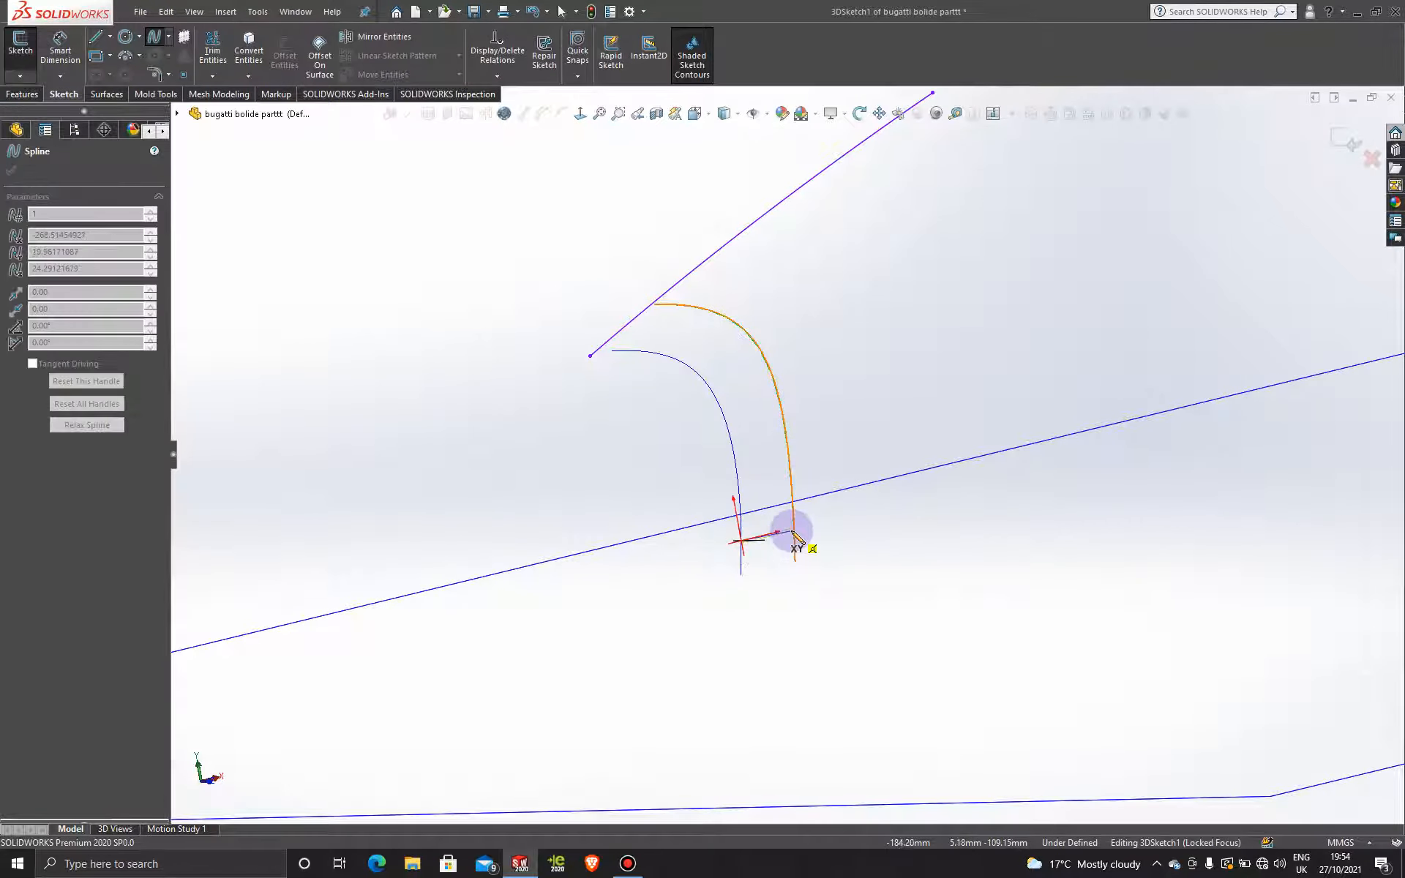
pyautogui.click(795, 530)
pyautogui.press('Escape')
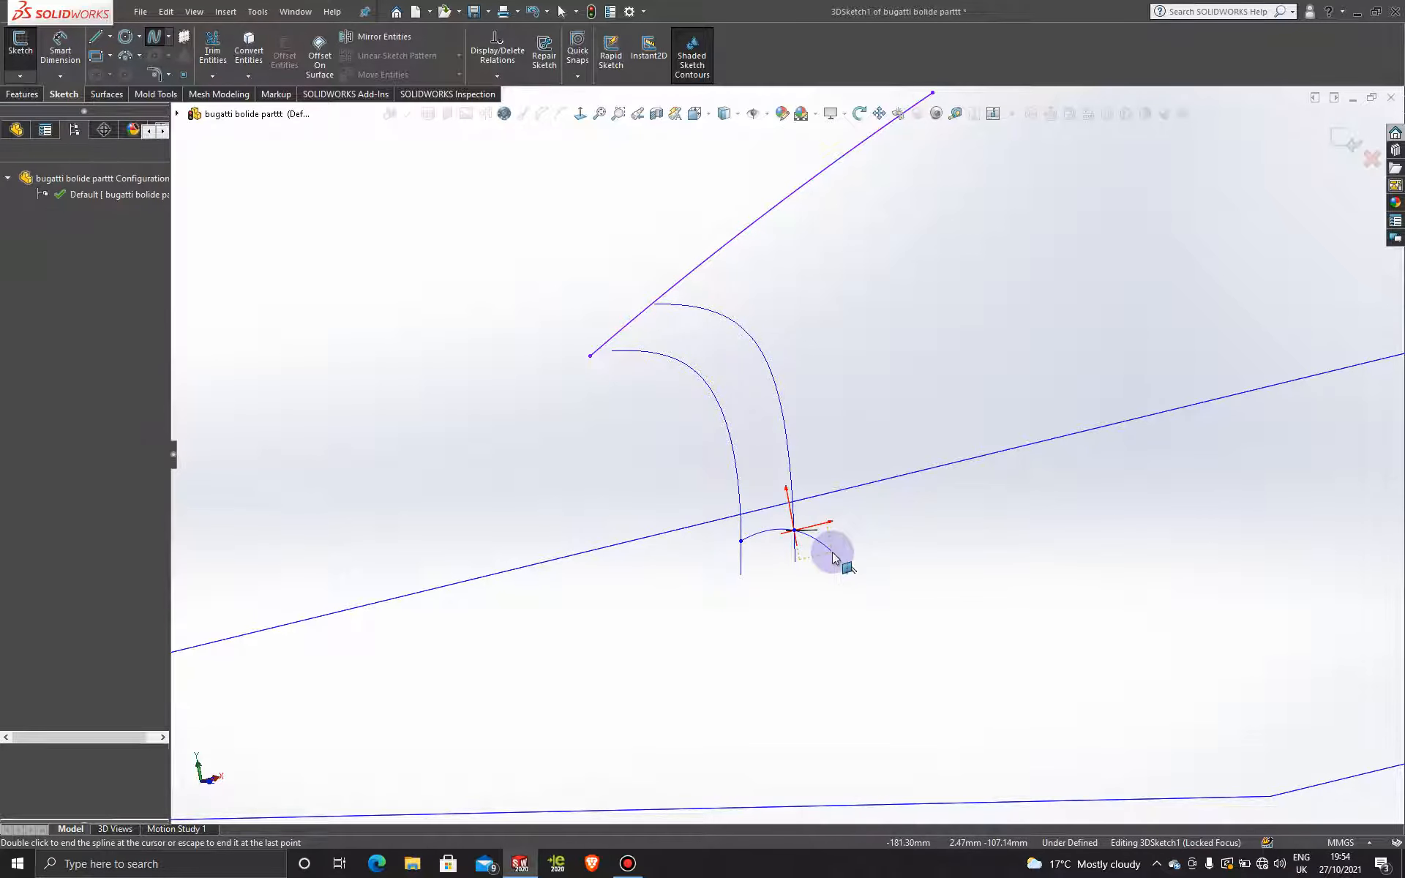
pyautogui.moveTo(773, 535); pyautogui.dragTo(782, 622)
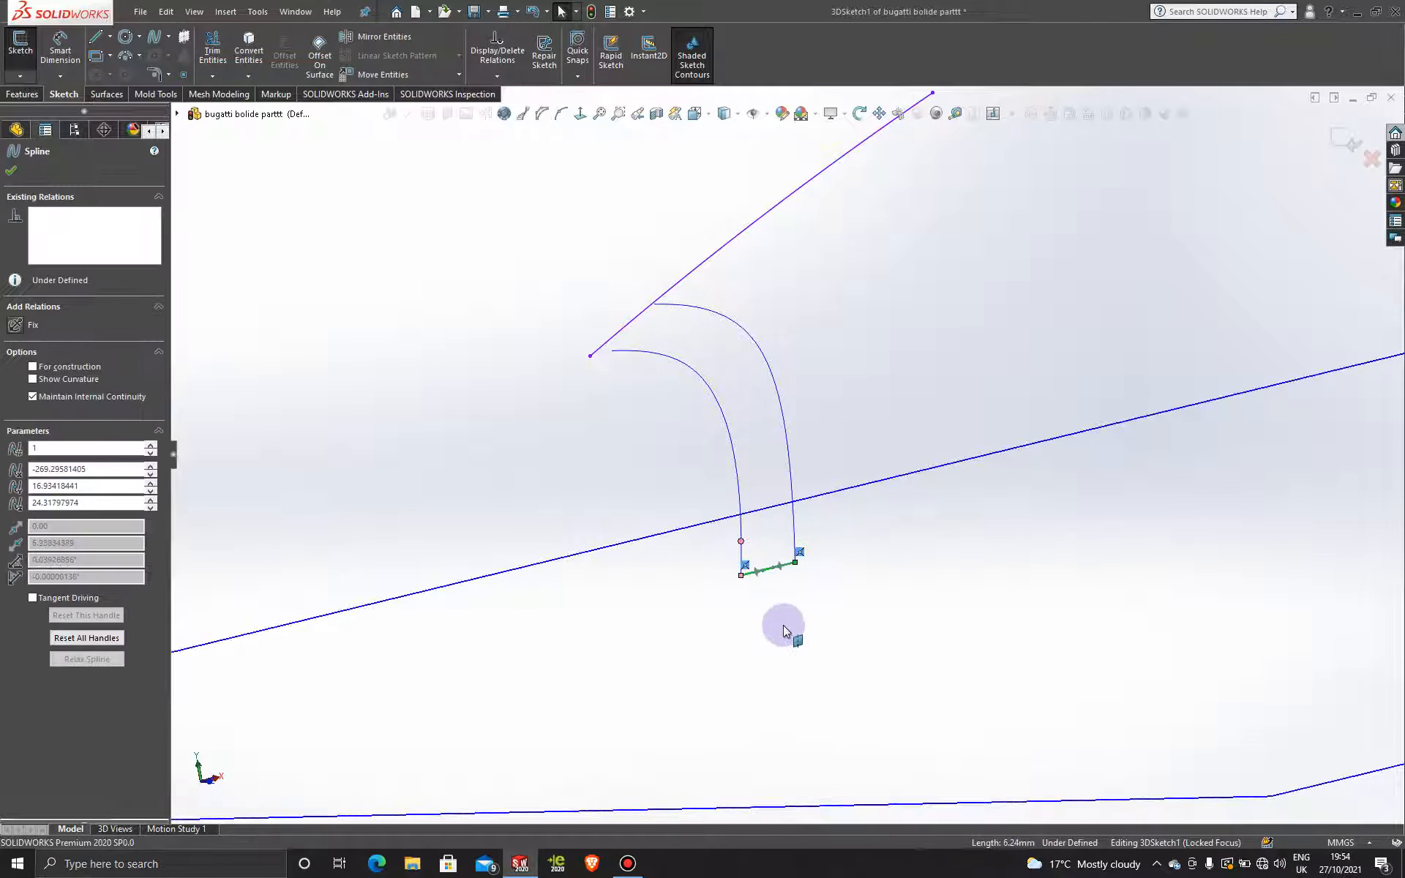
pyautogui.click(845, 563)
# - Bow the connecting spline slightly outward with its tangent handle, looking square onto the Top Plane, and finish the 3D sketch
pyautogui.moveTo(798, 573); pyautogui.dragTo(810, 595, button='middle')
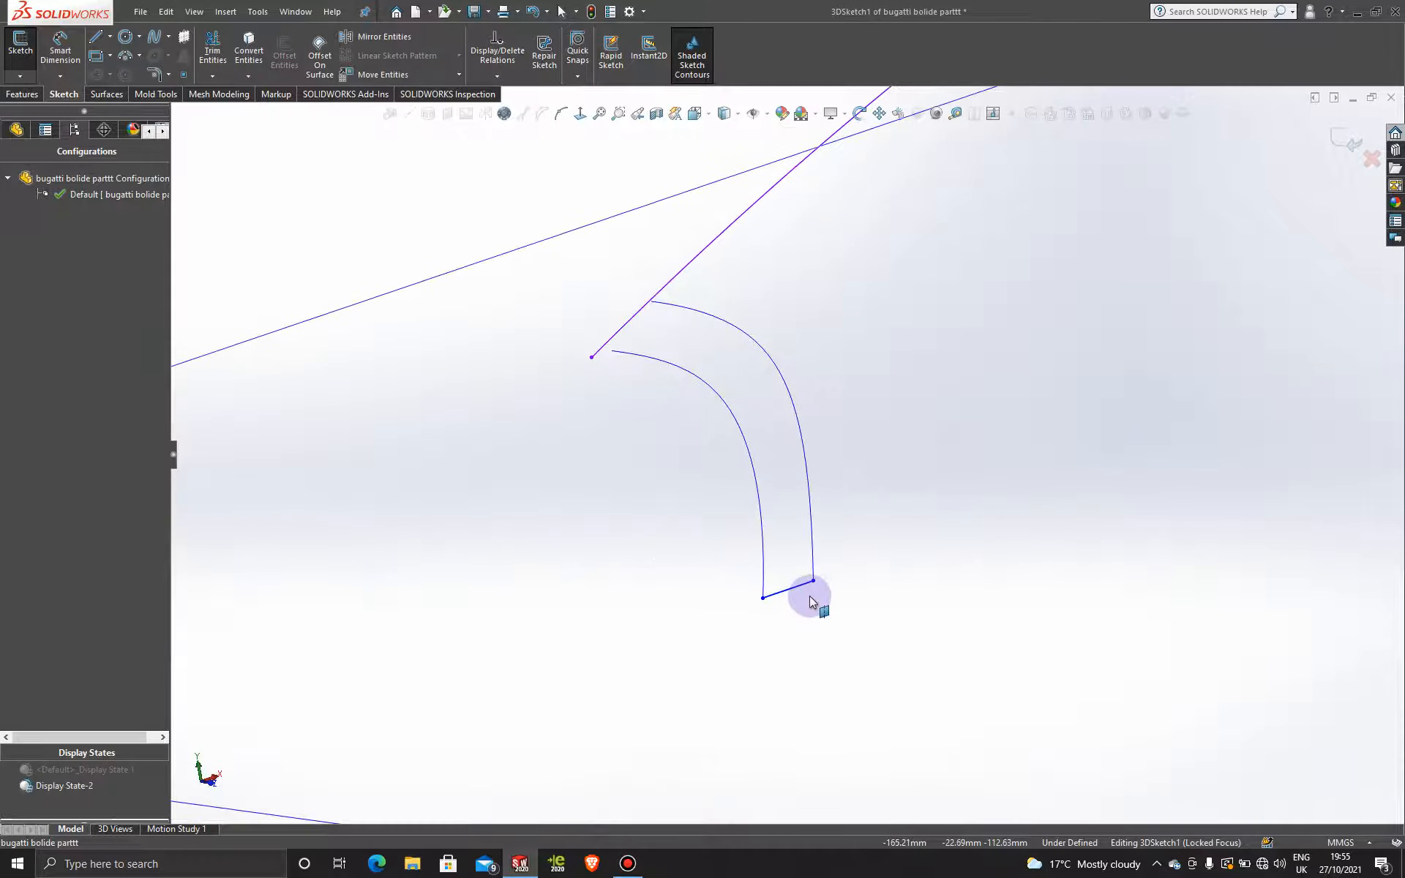
pyautogui.press('space')
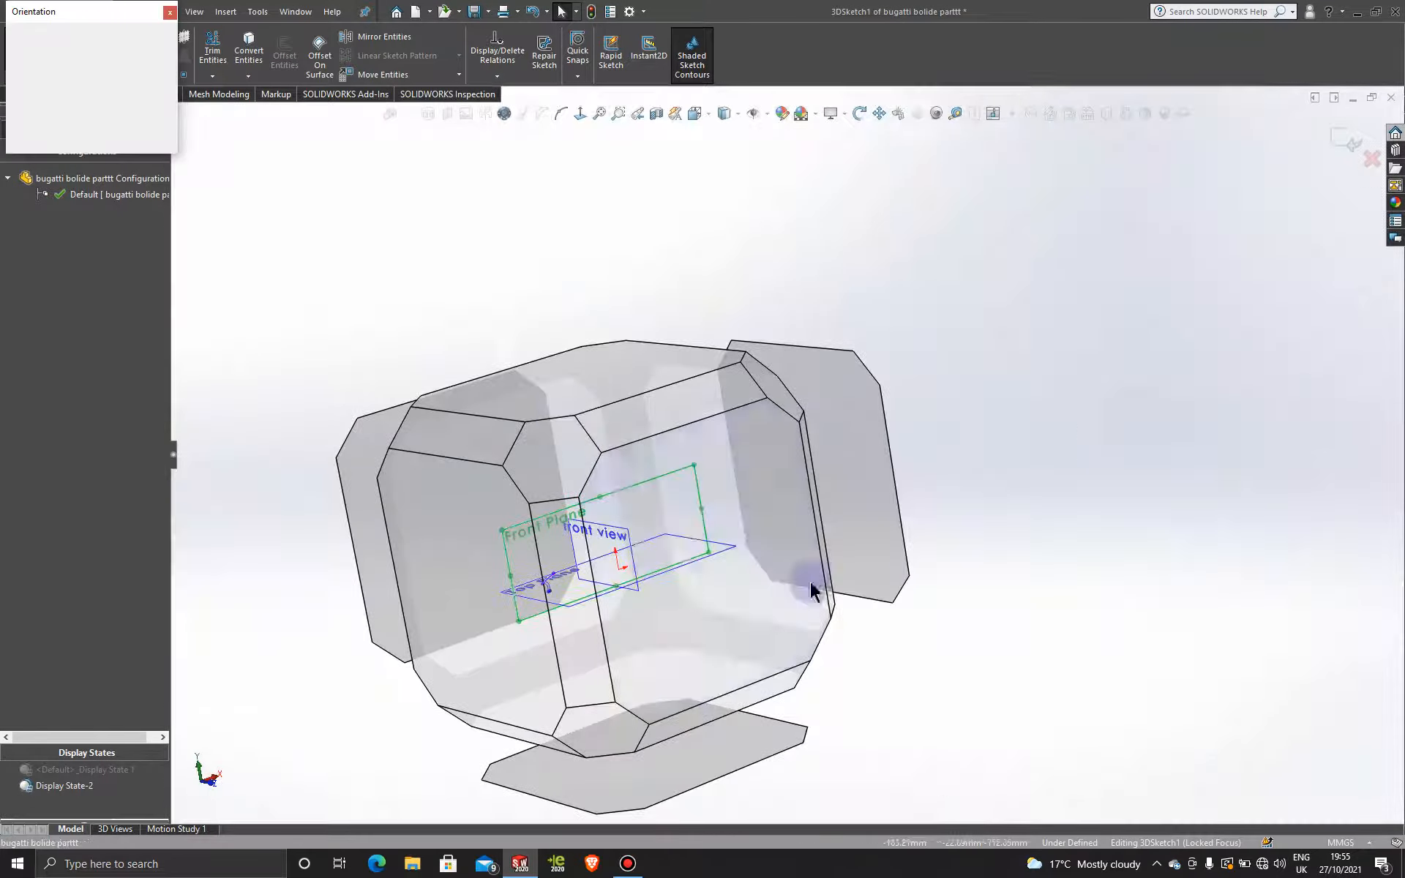
pyautogui.click(575, 383)
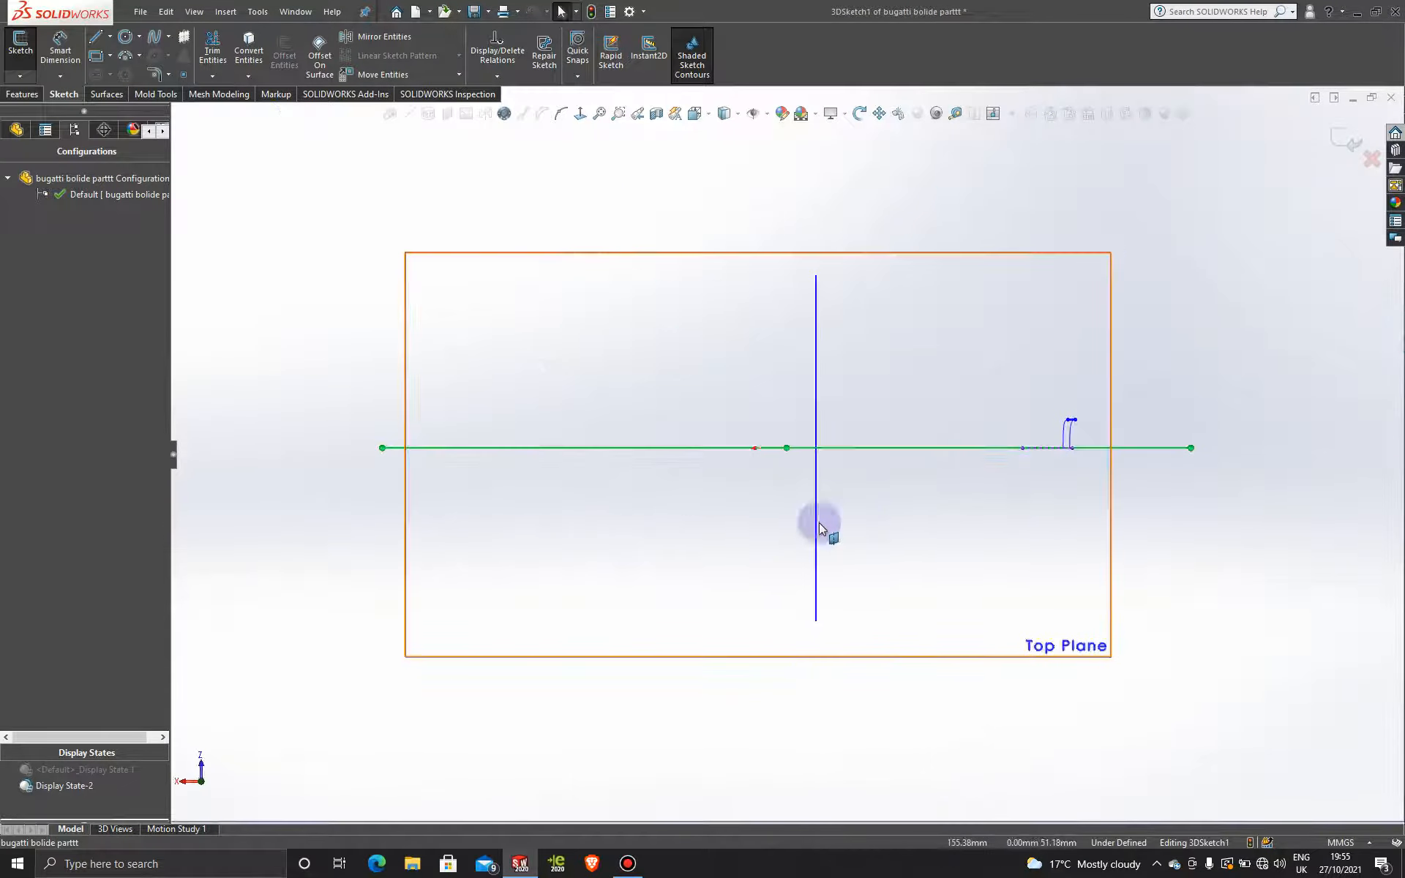
pyautogui.scroll(-10, 995, 402)
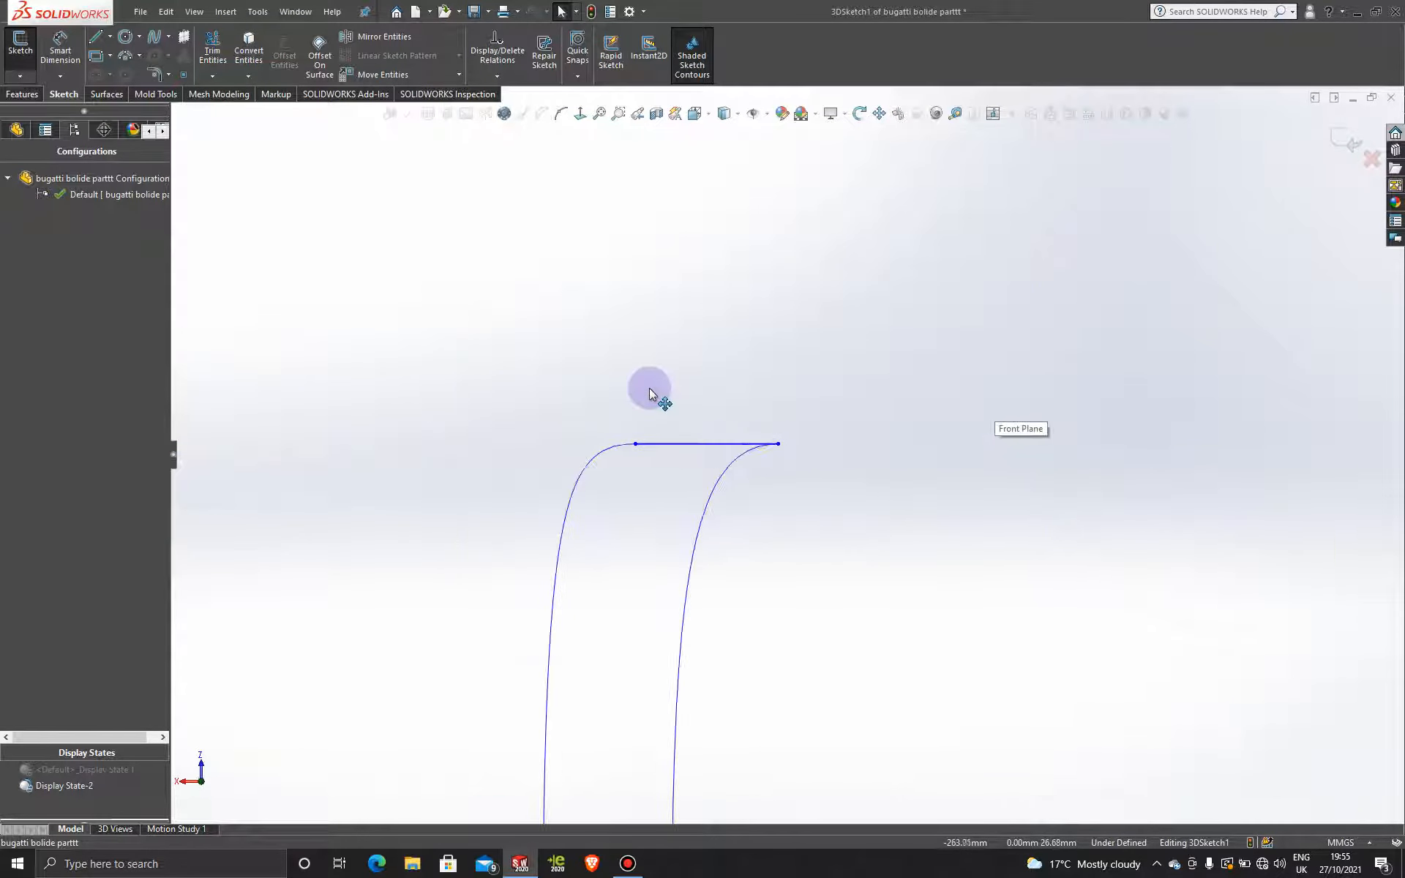
pyautogui.click(726, 428)
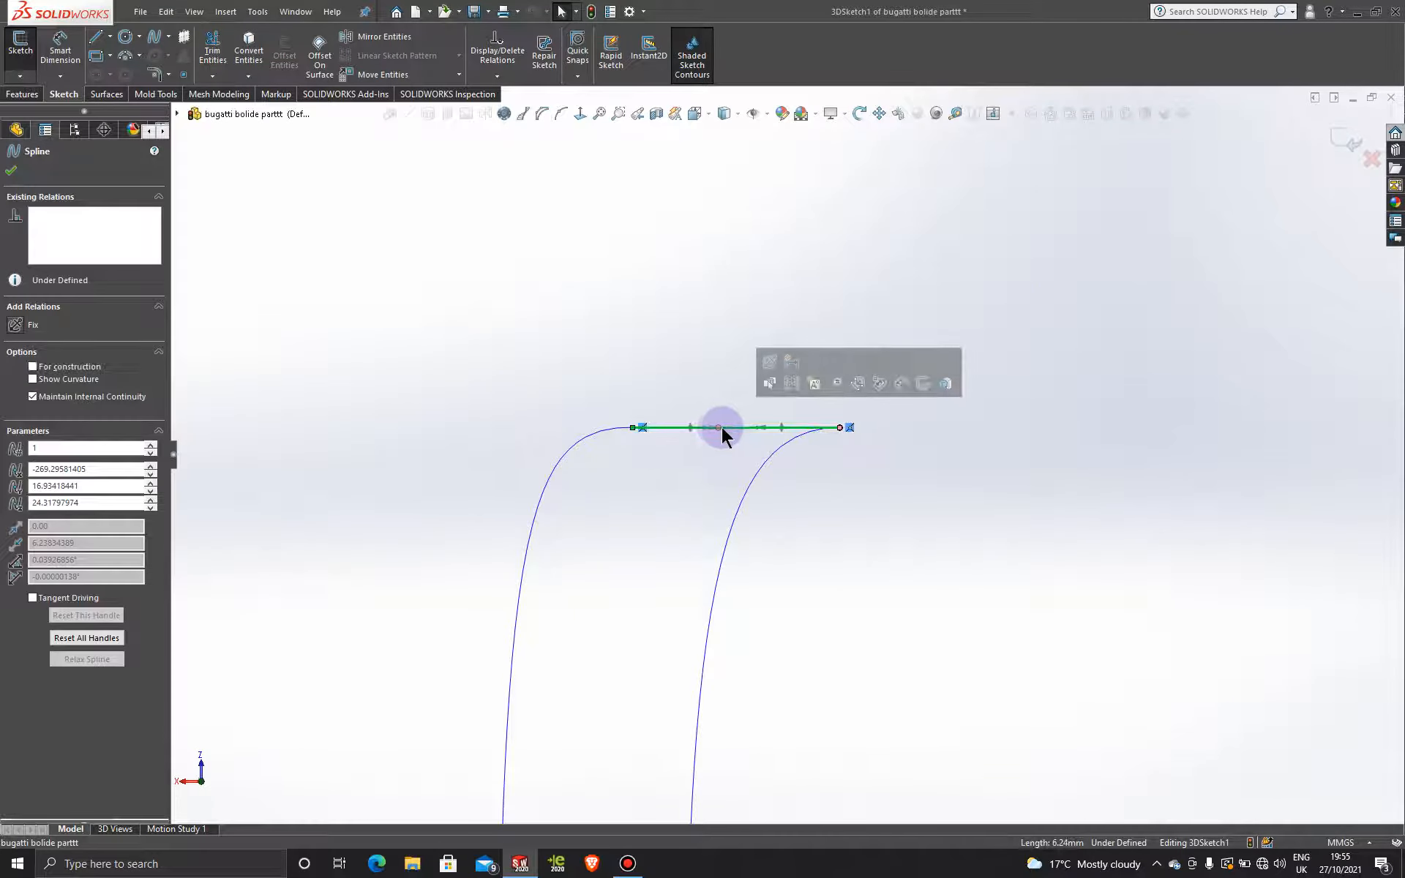
pyautogui.moveTo(714, 427); pyautogui.dragTo(718, 423)
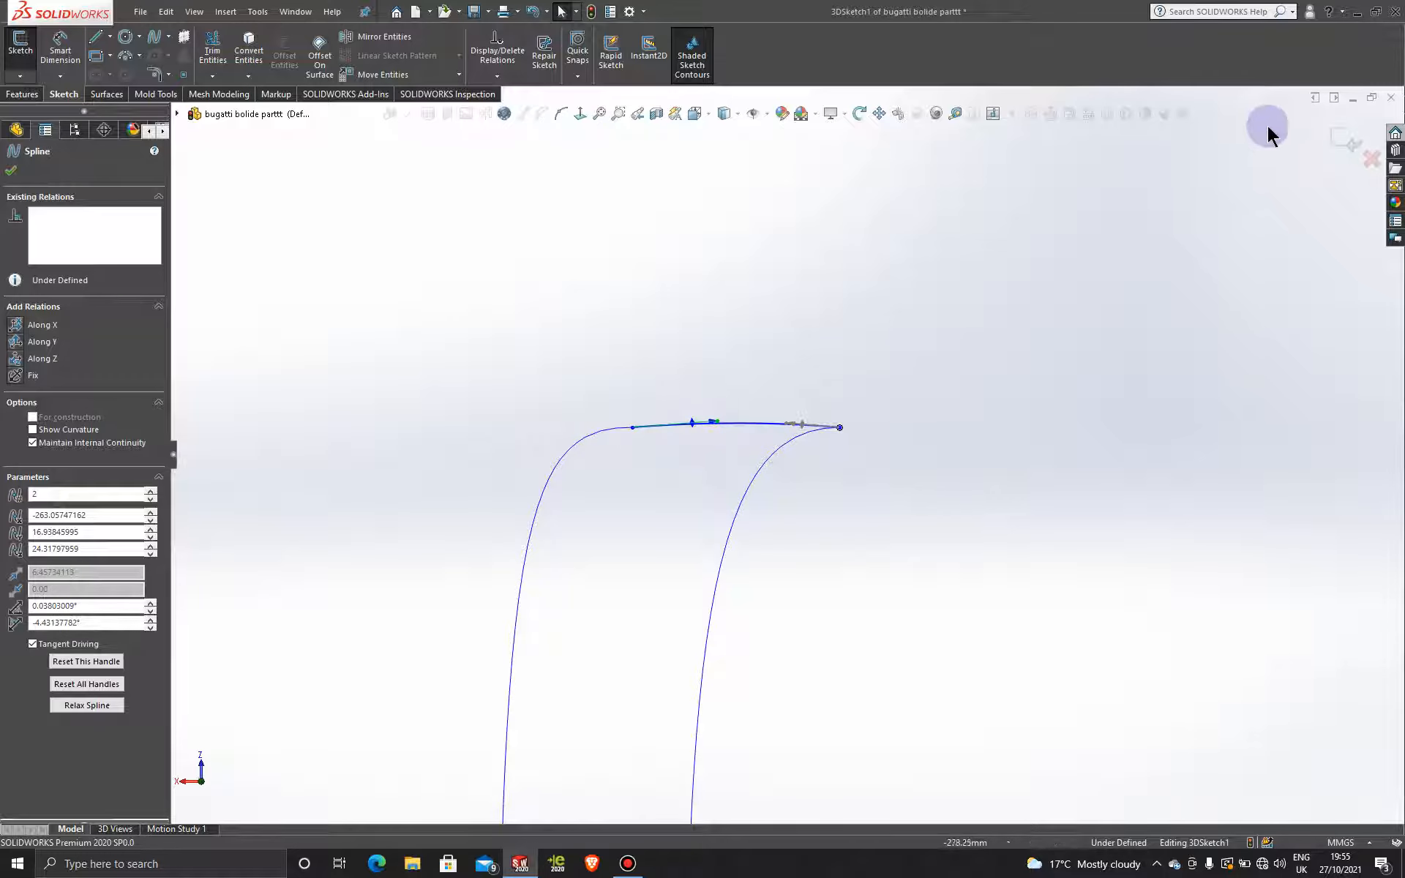
pyautogui.click(1331, 131)
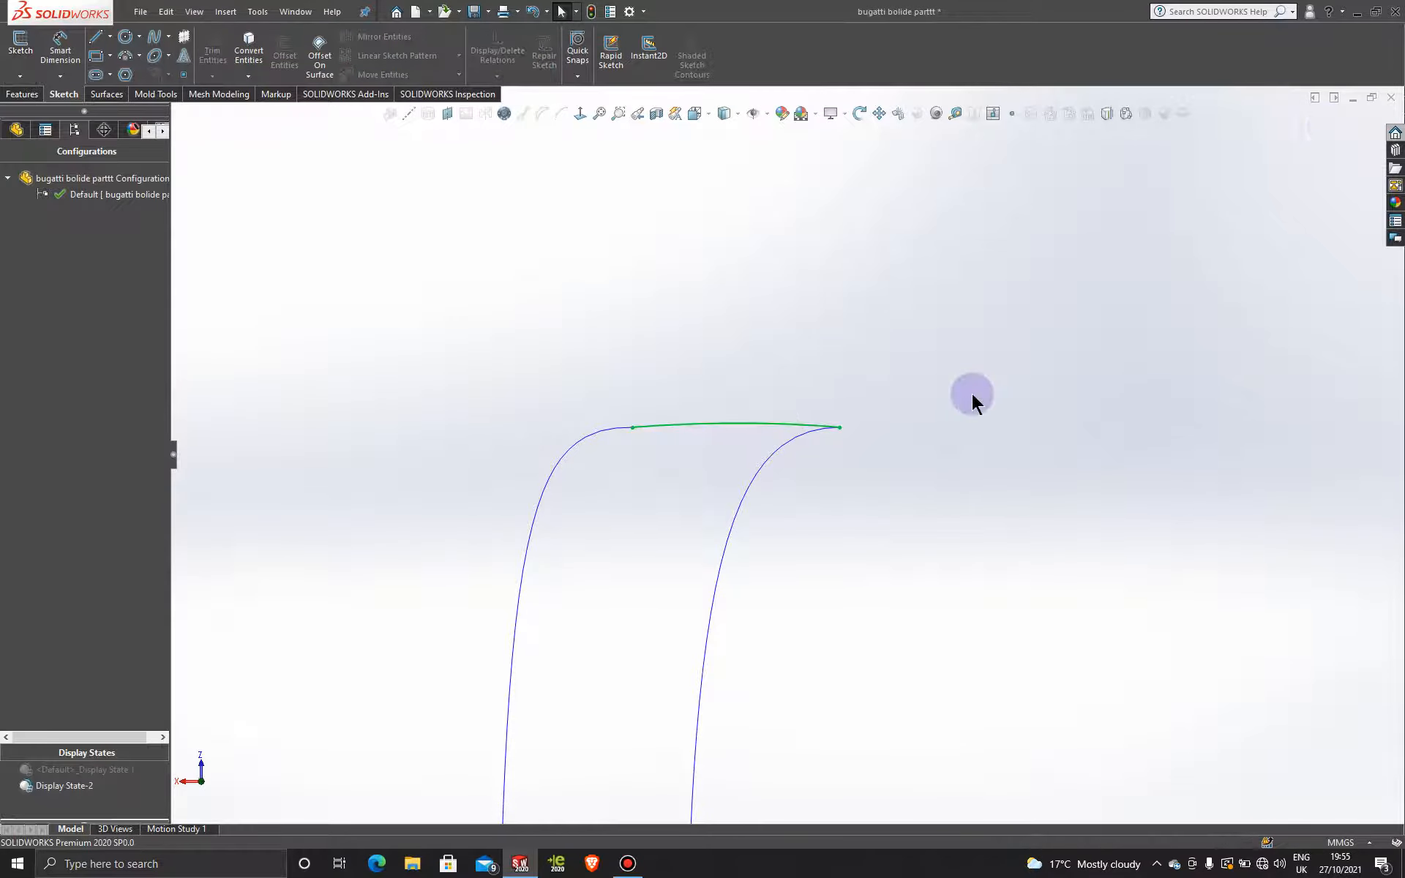
# - Start a boundary surface, clear the Direction 1 selections and choose the two projected grille curves, Curve1 and Curve2, for Direction 1
pyautogui.scroll(10, 955, 425)
pyautogui.moveTo(841, 513)
pyautogui.mouseDown(button='middle')
pyautogui.moveTo(847, 354)
pyautogui.moveTo(644, 301)
pyautogui.moveTo(599, 415)
pyautogui.moveTo(616, 434)
pyautogui.mouseUp(button='middle')
pyautogui.scroll(-3, 716, 555)
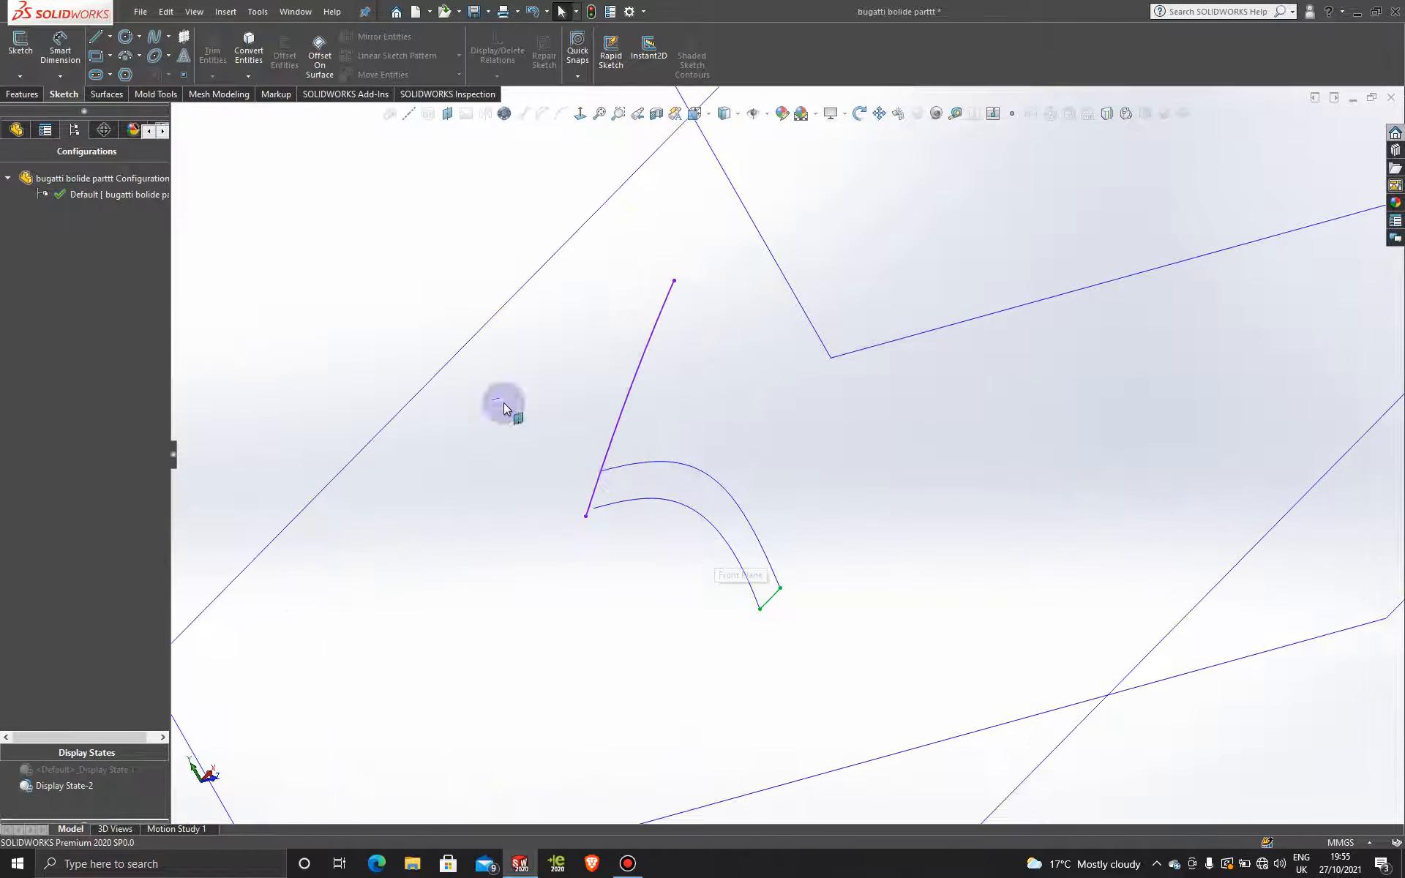
pyautogui.click(106, 95)
pyautogui.click(177, 53)
pyautogui.click(688, 504)
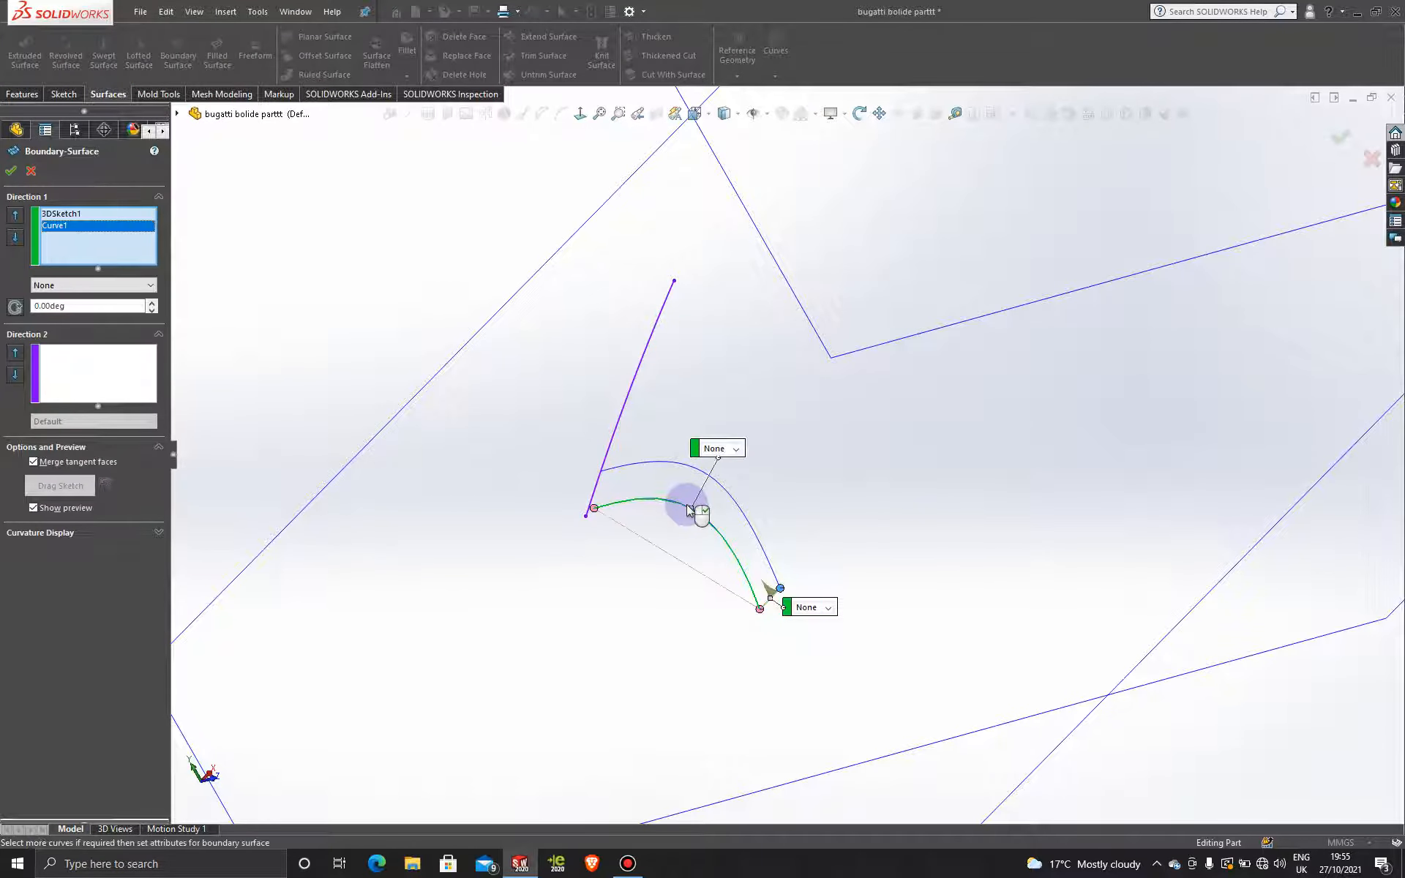
pyautogui.rightClick(93, 221)
pyautogui.click(139, 243)
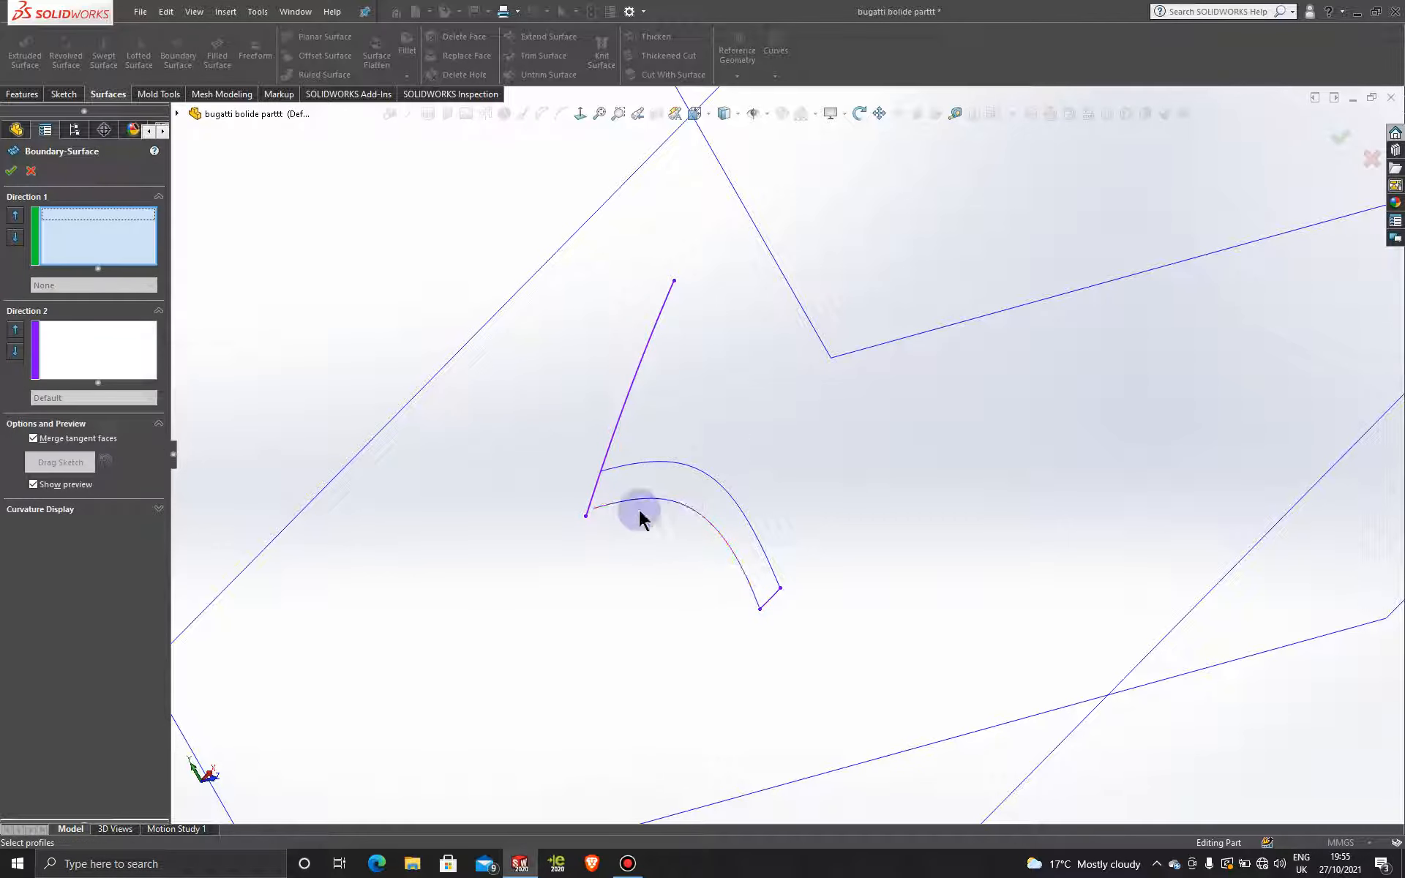
pyautogui.click(688, 510)
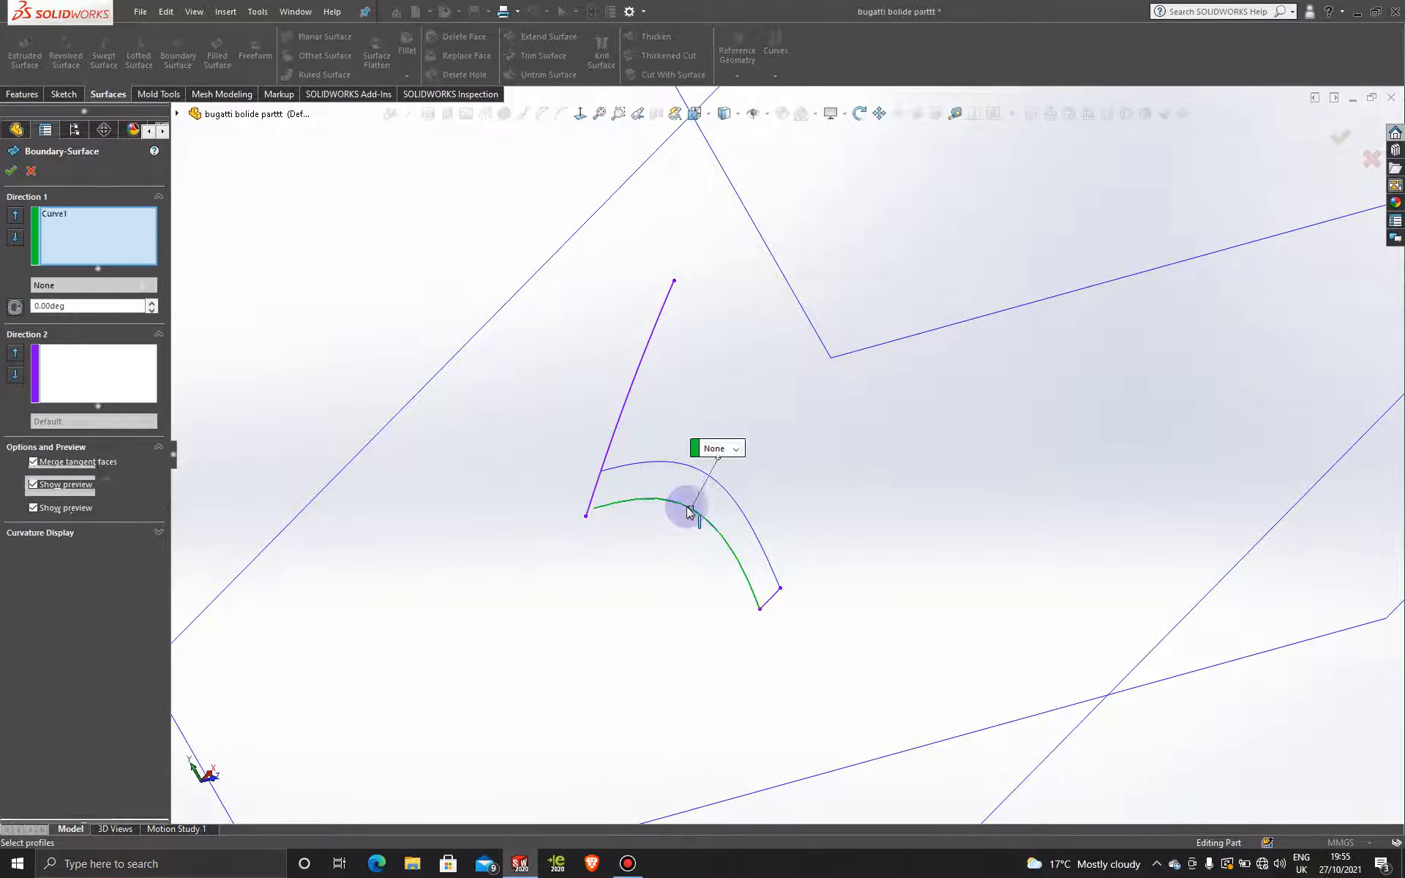
pyautogui.click(687, 470)
# - Use the connecting 3D spline as the Direction 2 curve and create the boundary surface
pyautogui.click(102, 395)
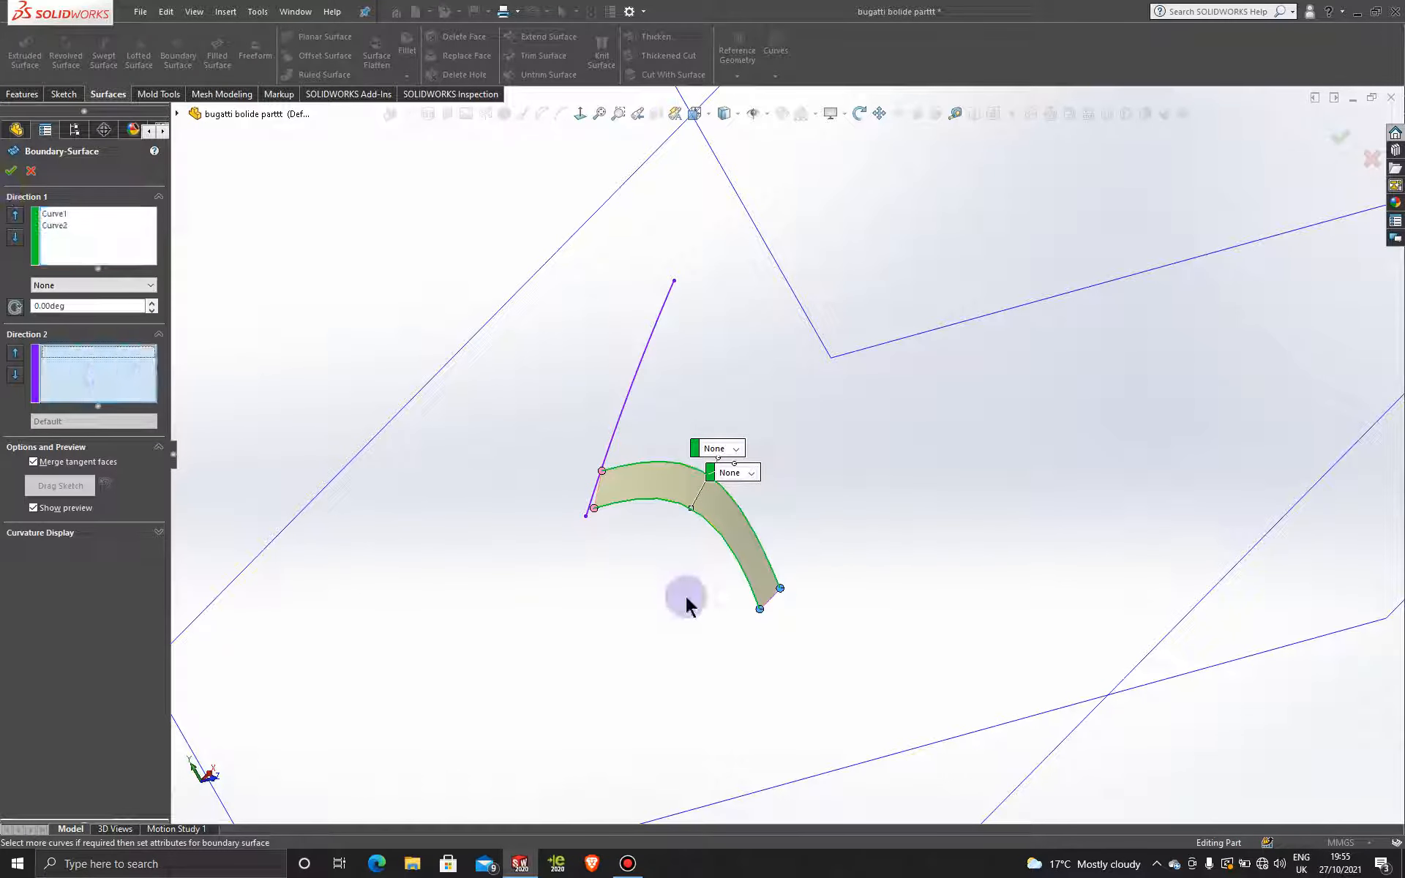
pyautogui.scroll(-8, 732, 593)
pyautogui.scroll(-4, 795, 534)
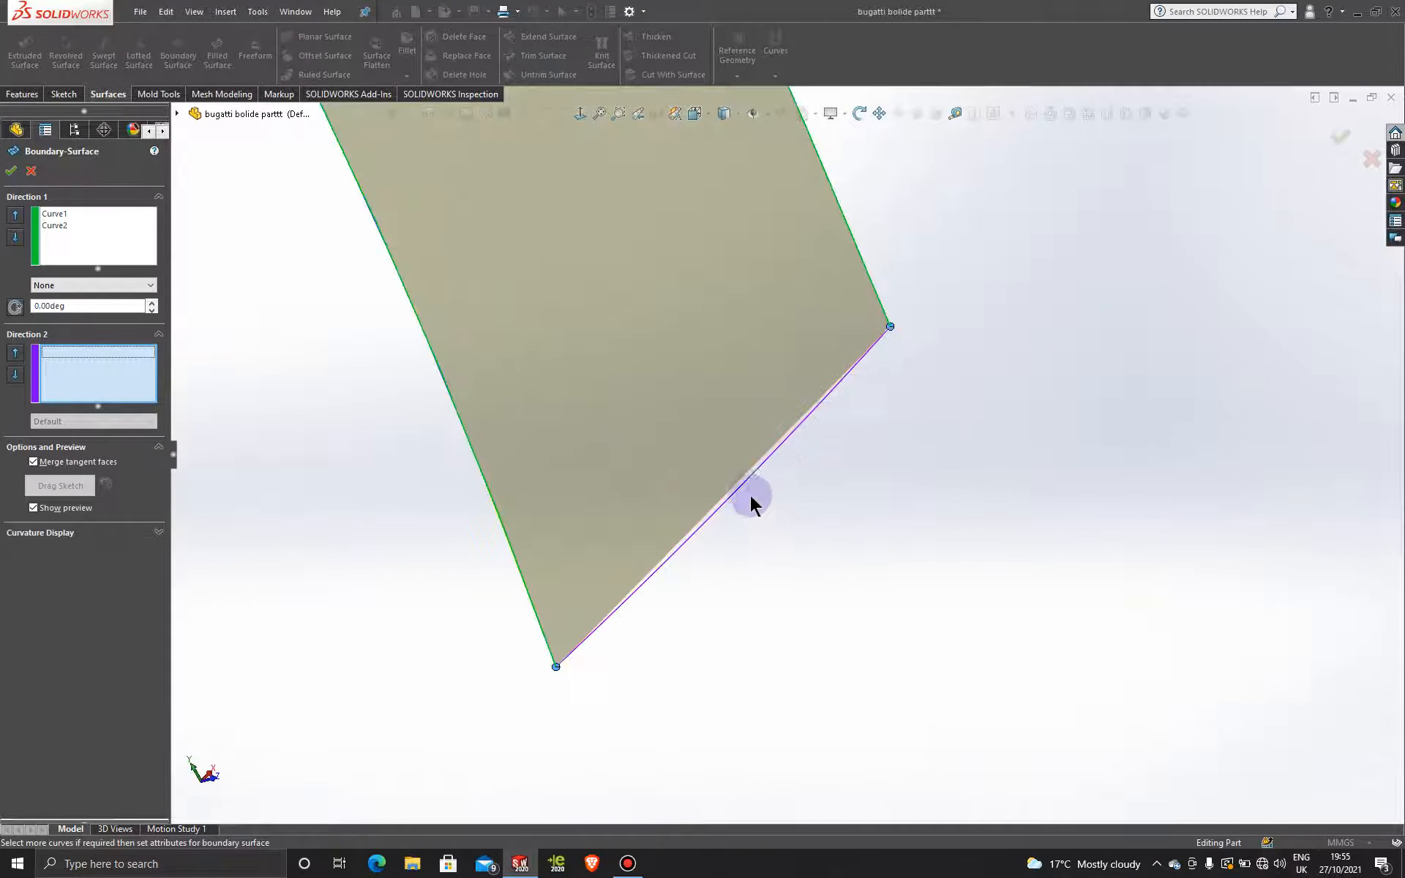
pyautogui.click(744, 488)
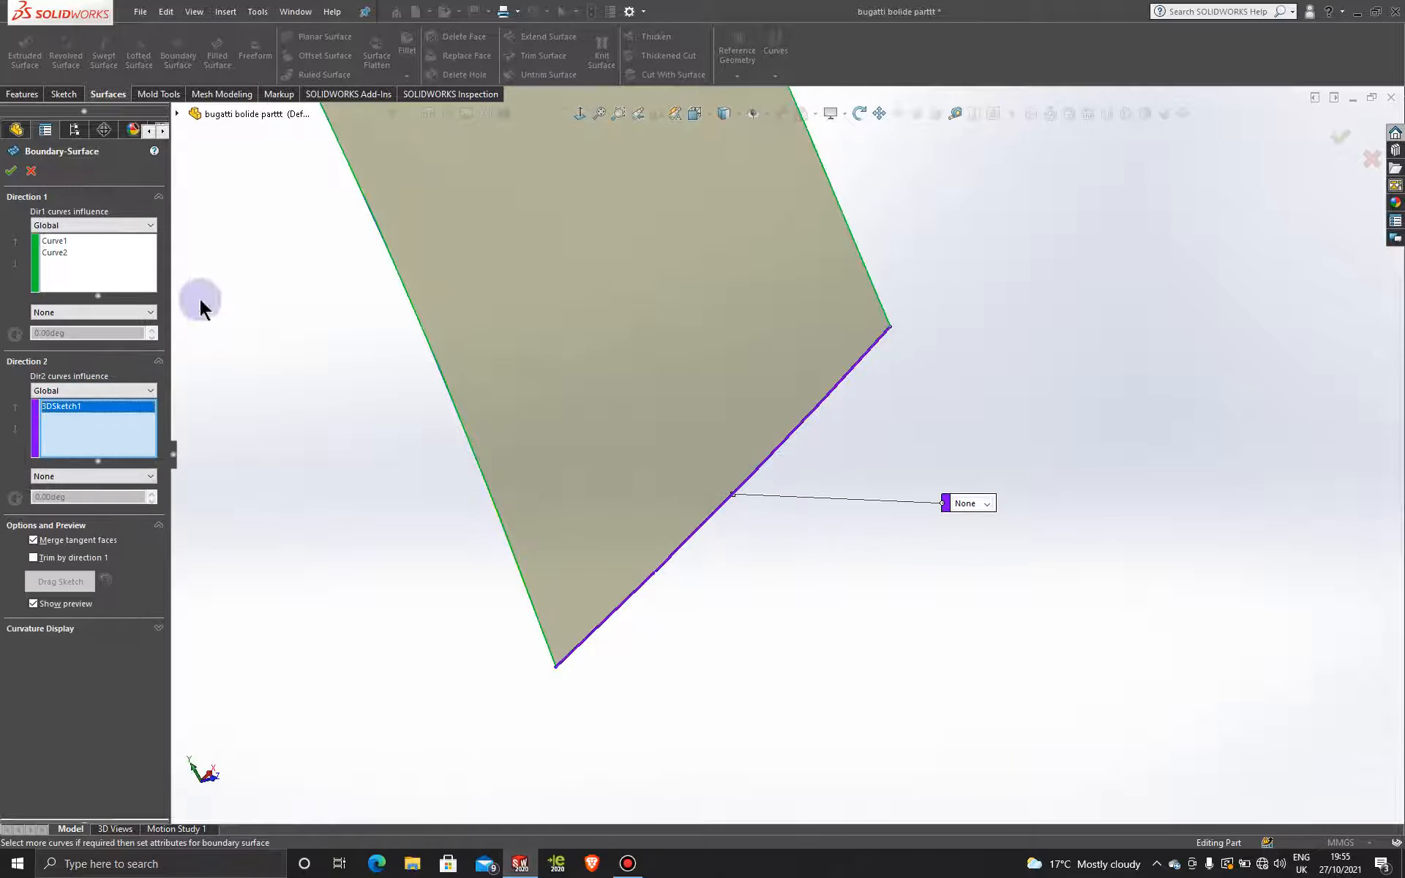
pyautogui.click(11, 173)
# - Inspect the new grille boundary surface from several angles and check its upper edge against the hood curve in the front view
pyautogui.scroll(5, 868, 446)
pyautogui.moveTo(696, 428); pyautogui.dragTo(612, 367, button='middle')
pyautogui.moveTo(682, 452); pyautogui.dragTo(637, 448, button='middle')
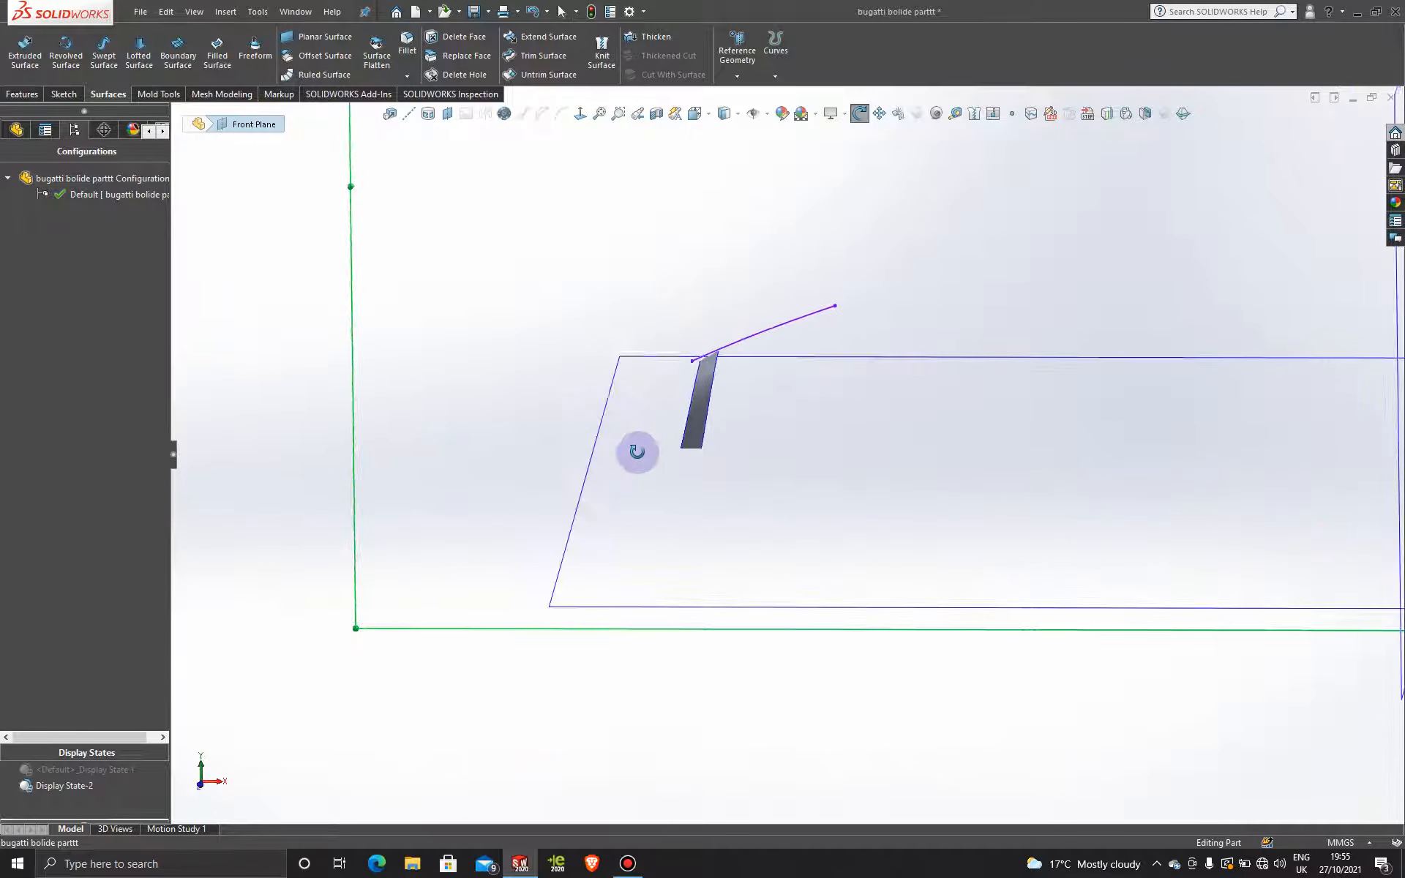
pyautogui.press('space')
pyautogui.click(636, 565)
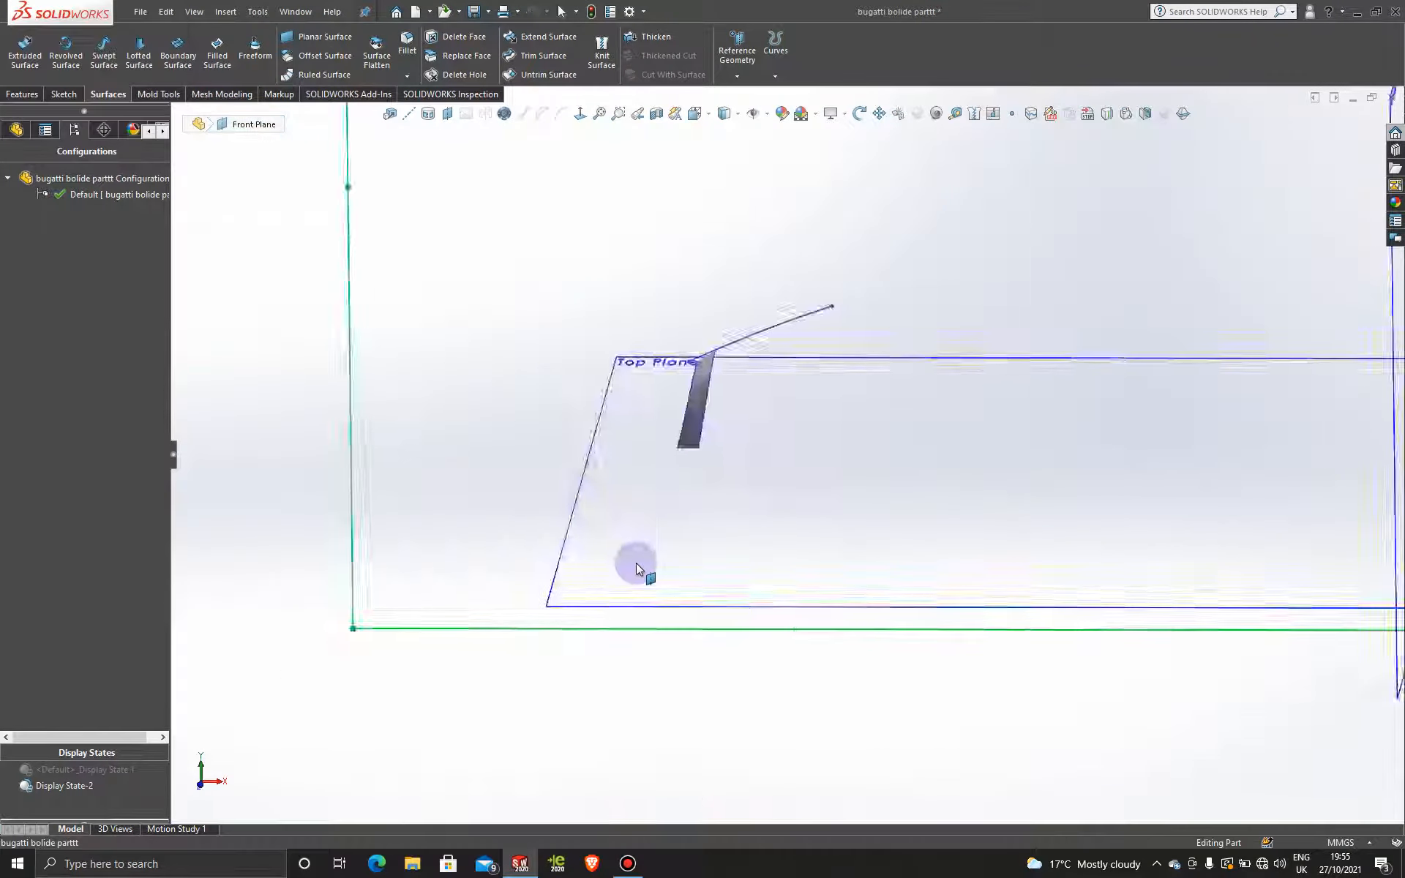
pyautogui.scroll(-4, 590, 535)
pyautogui.scroll(-2, 402, 459)
pyautogui.scroll(-3, 564, 517)
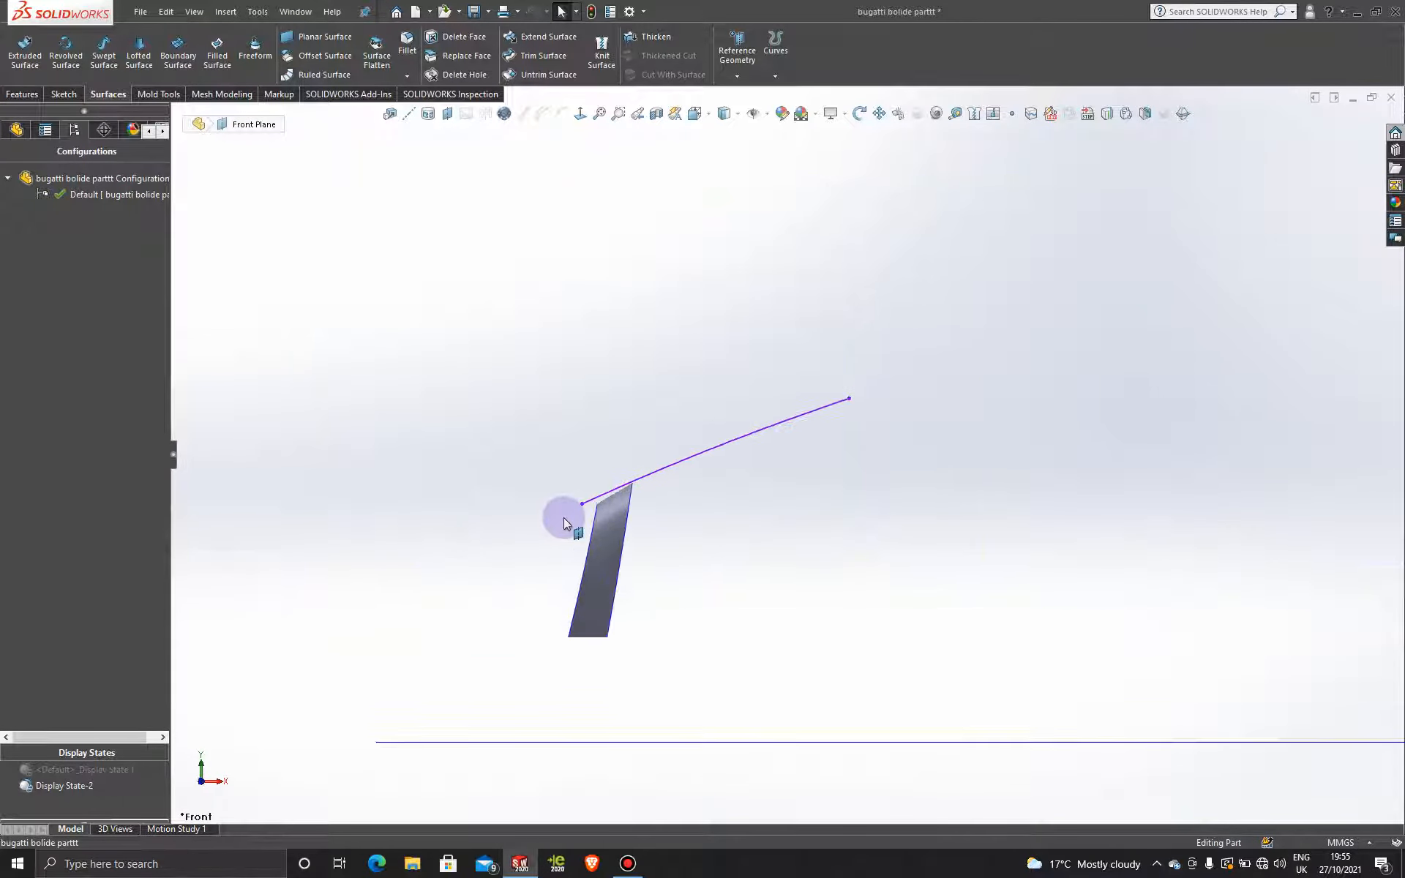
pyautogui.scroll(-3, 768, 596)
pyautogui.scroll(-1, 726, 539)
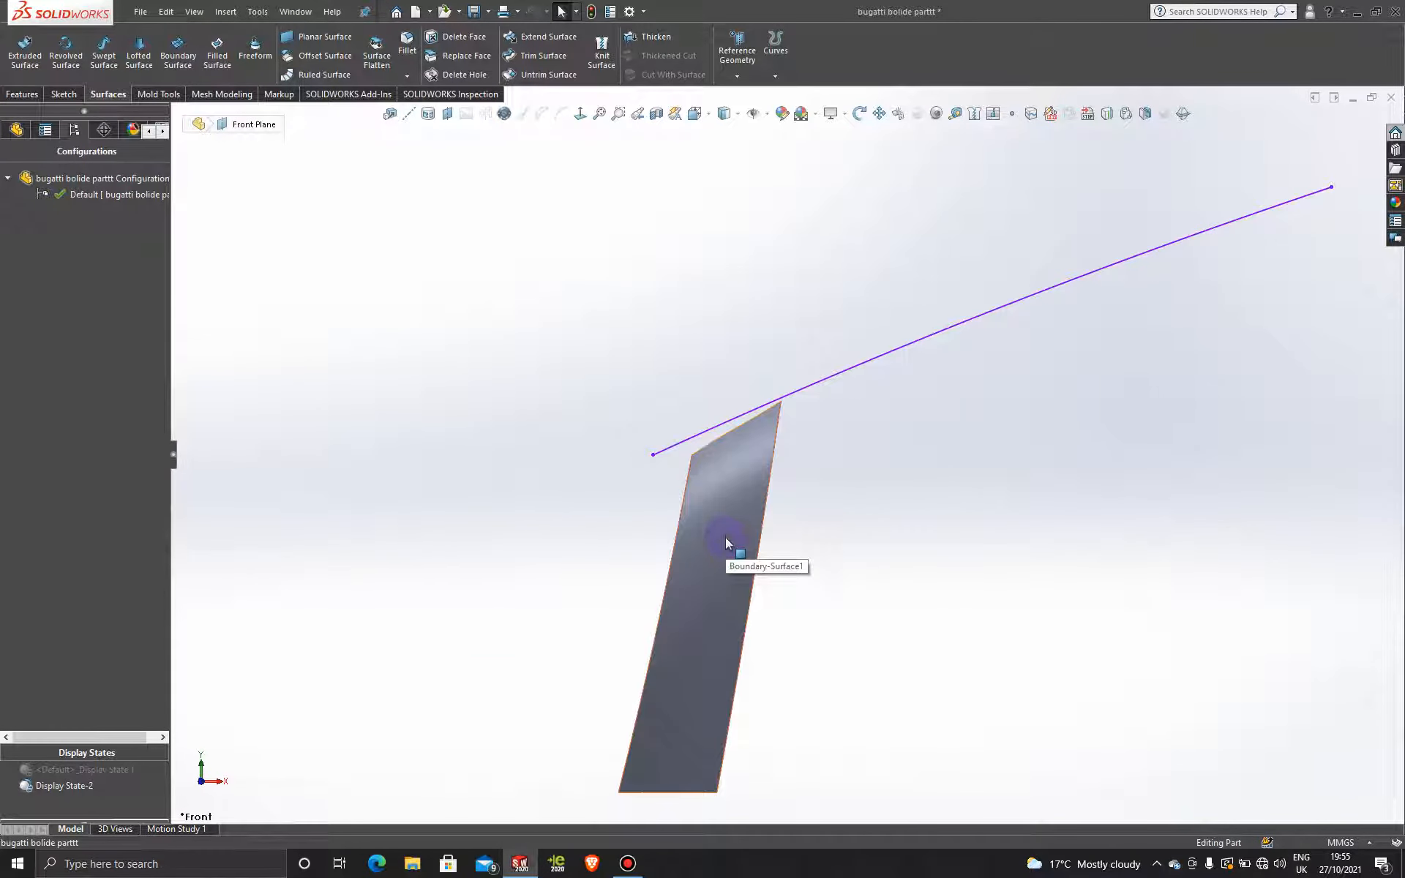
pyautogui.click(726, 538)
pyautogui.scroll(9, 226, 685)
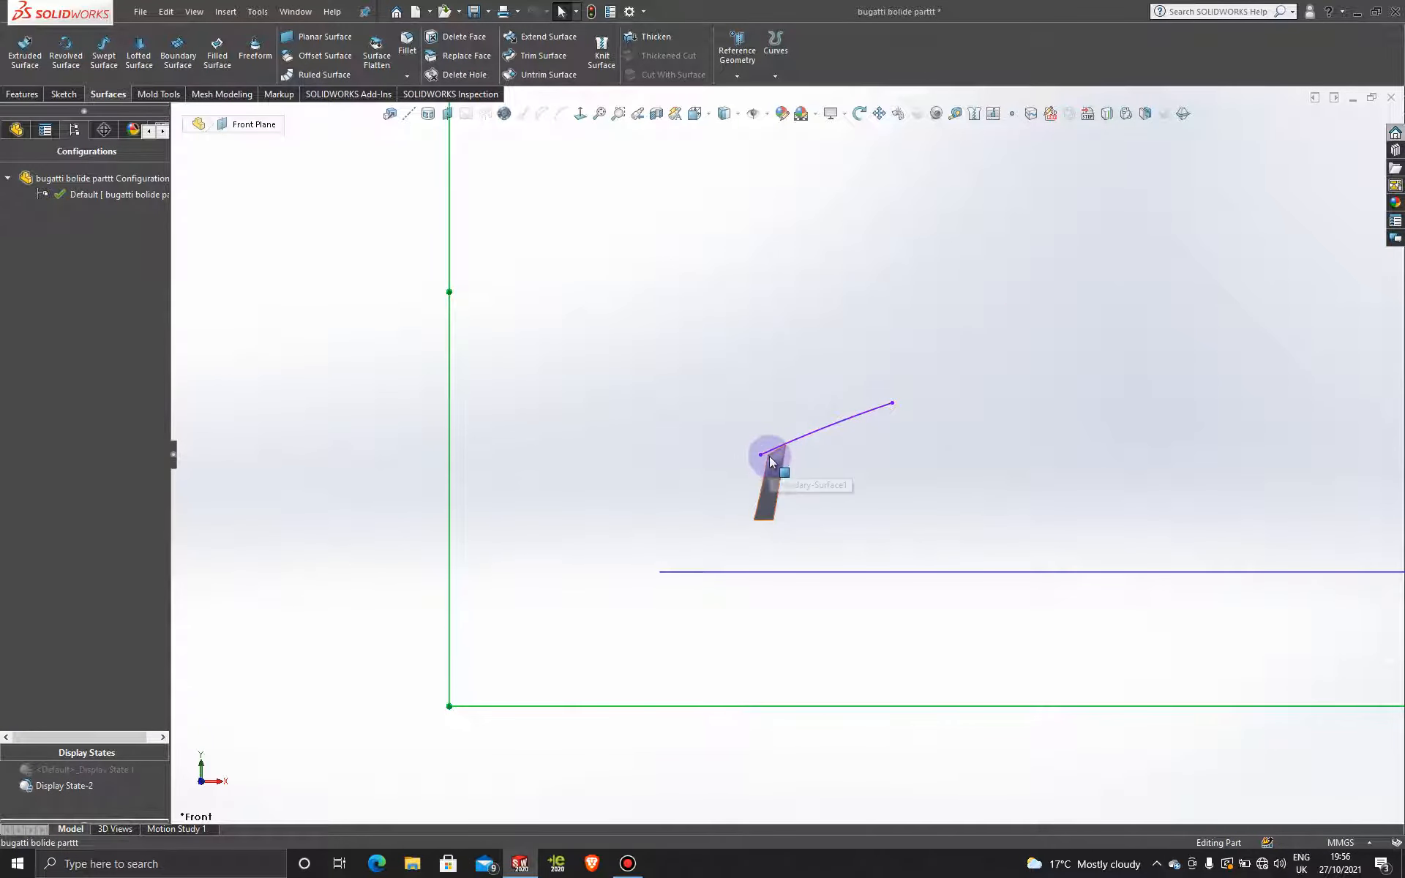
# - Activate <Default>_Display State 1 to show the reference pictures and compare the grille surface with the car's nose outline
pyautogui.doubleClick(102, 770)
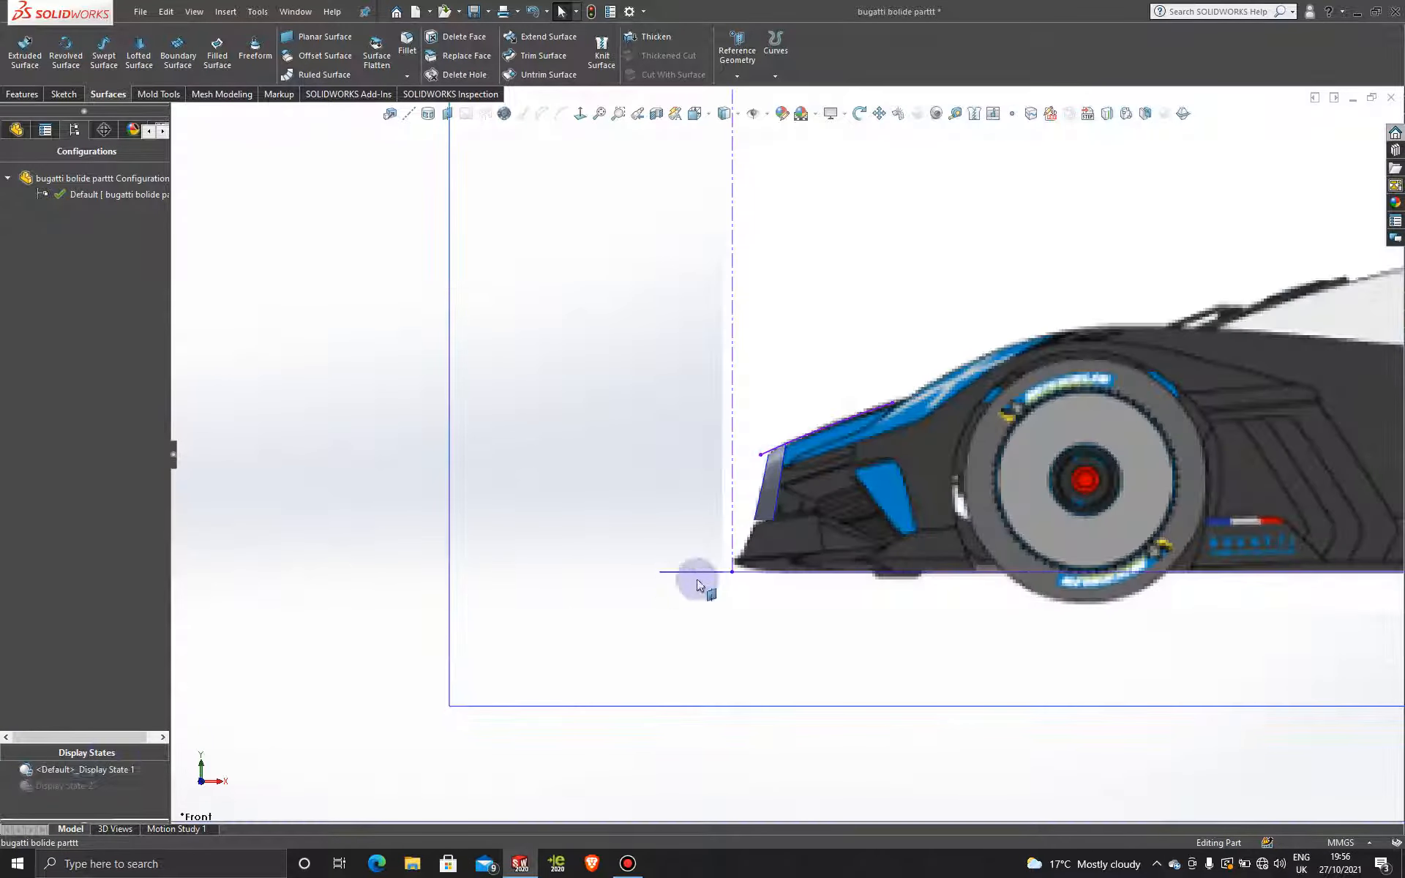
pyautogui.scroll(-10, 789, 461)
pyautogui.click(688, 483)
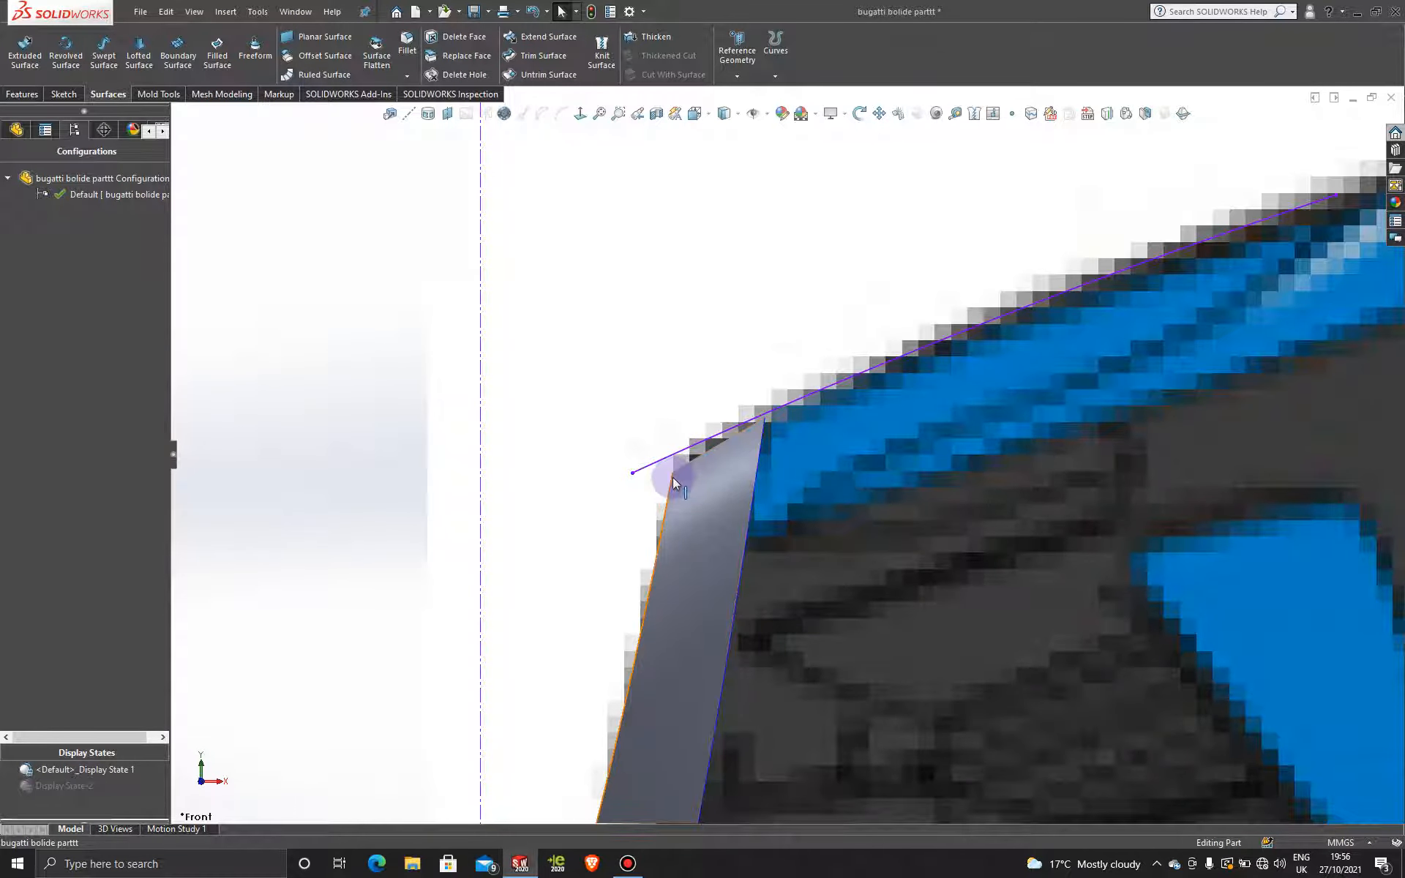
pyautogui.scroll(3, 827, 518)
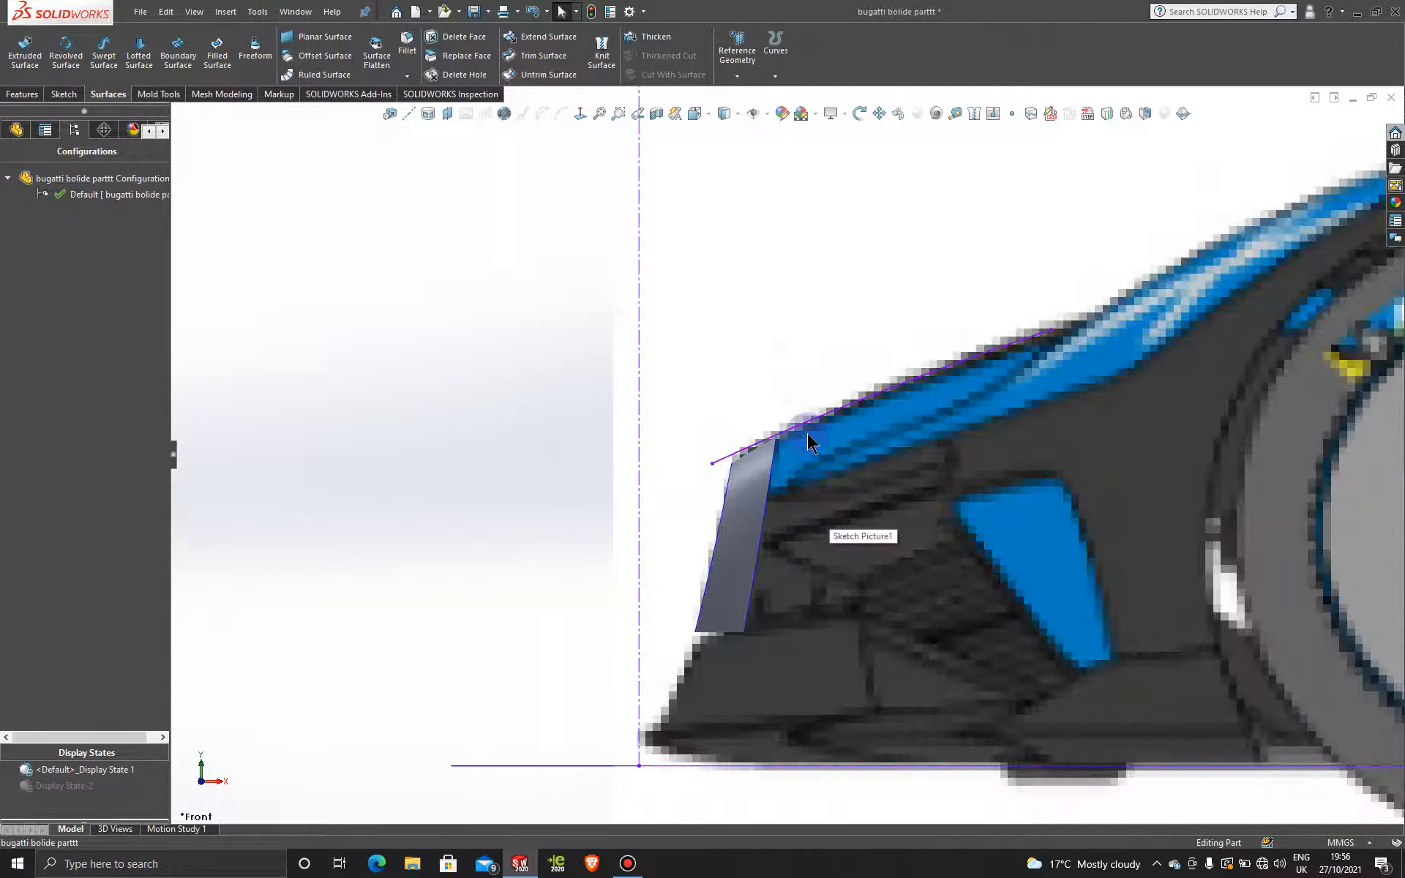
pyautogui.scroll(5, 819, 618)
pyautogui.moveTo(749, 576); pyautogui.dragTo(789, 662, button='middle')
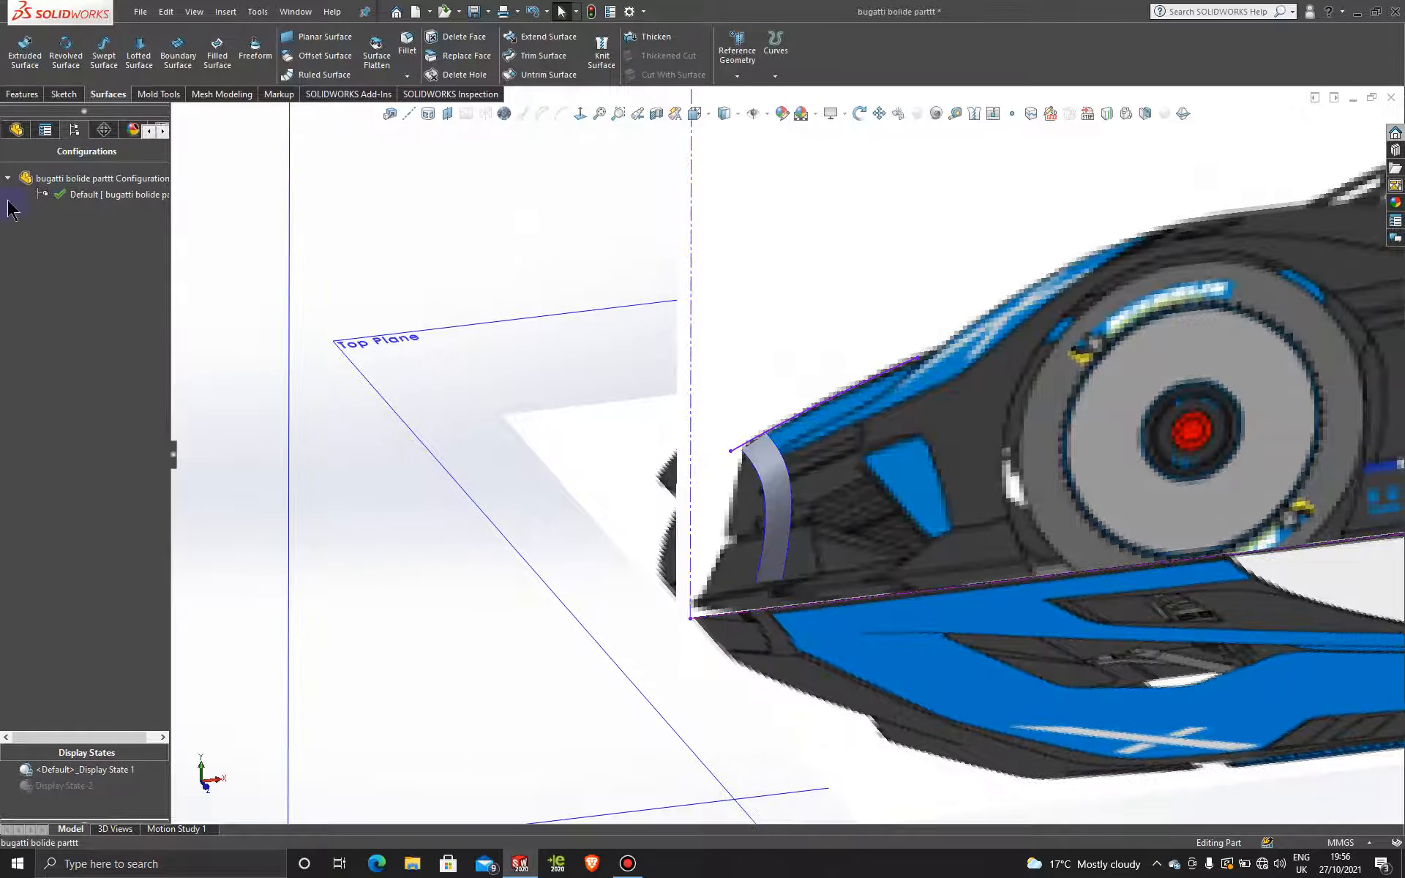
# - Open Sketch10, the front-view grille spline used by Curve1, for editing and view it normal to its plane
pyautogui.click(16, 130)
pyautogui.click(9, 441)
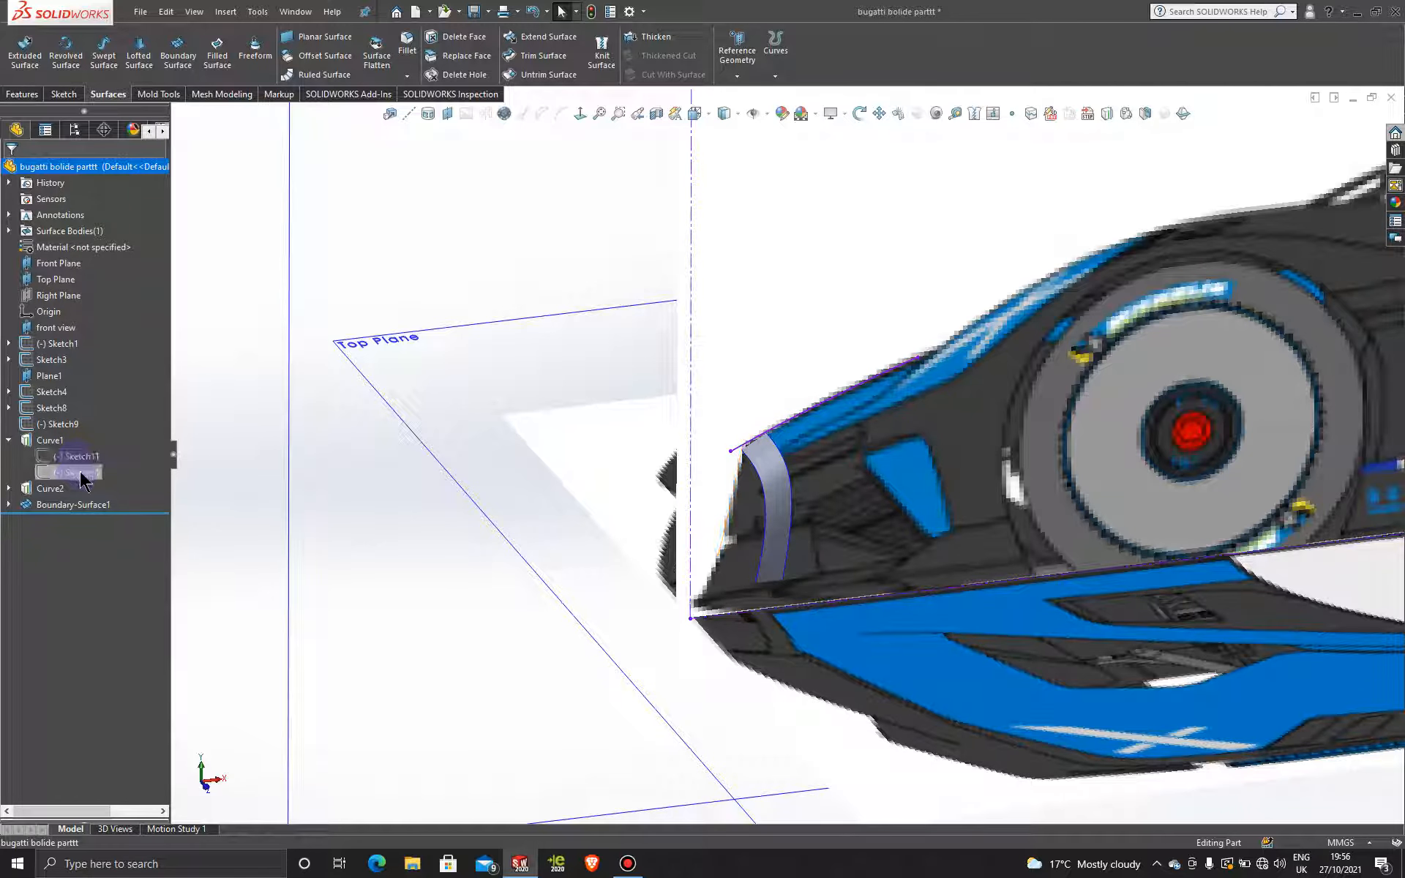
pyautogui.scroll(5, 272, 489)
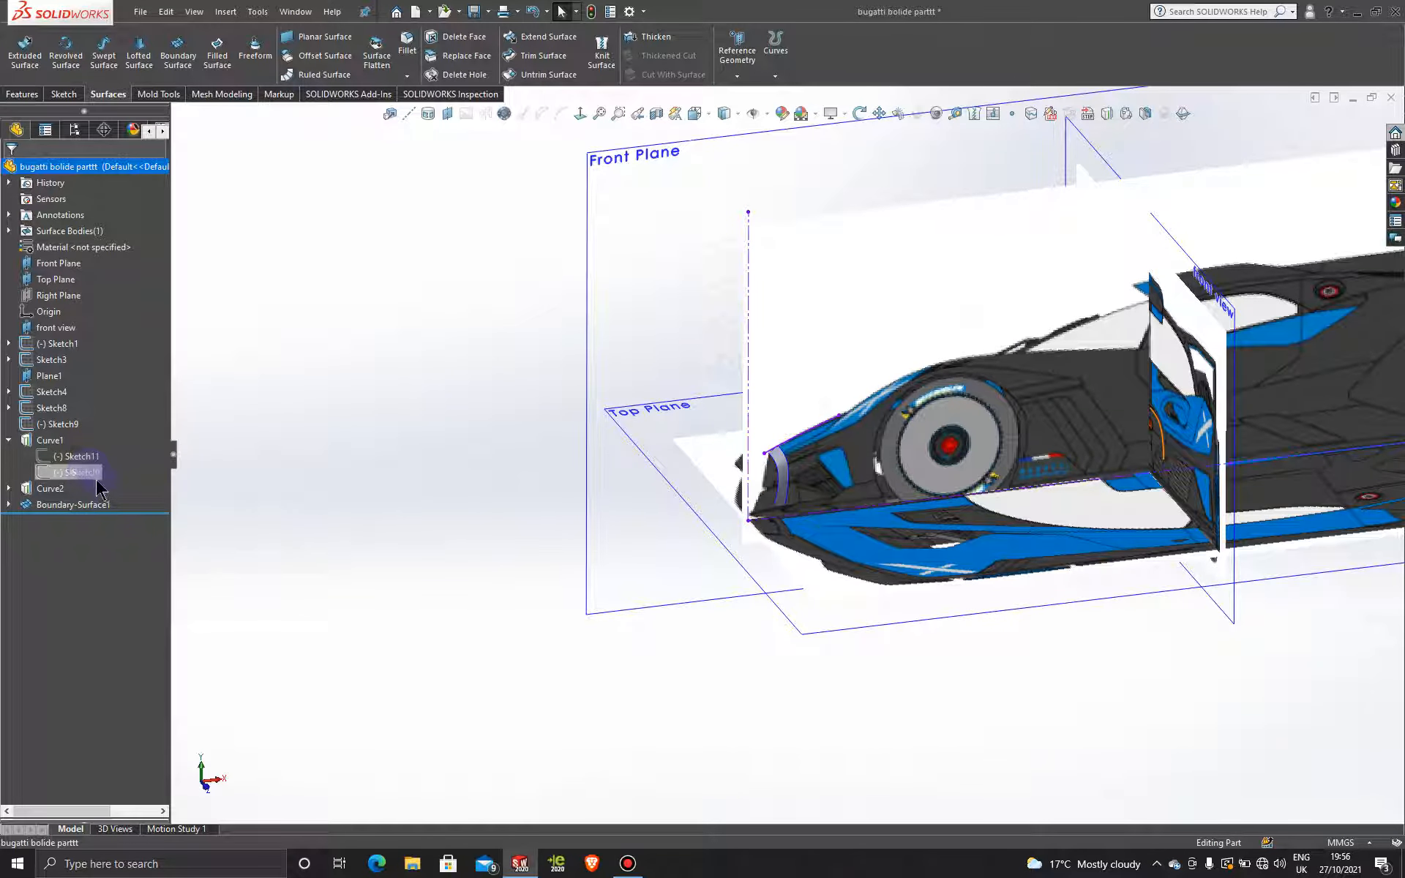
pyautogui.click(93, 472)
pyautogui.click(106, 433)
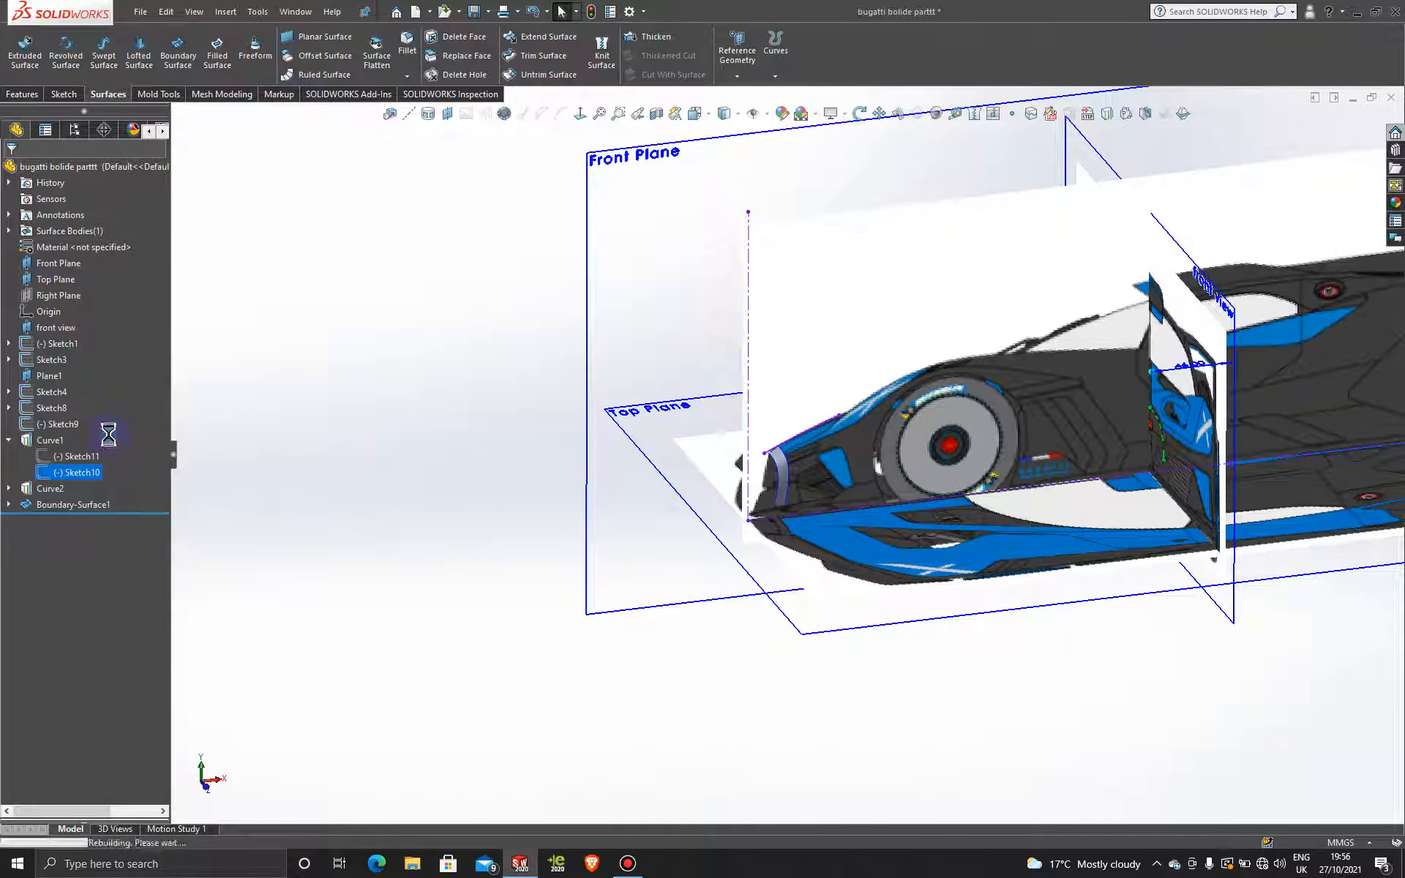
pyautogui.click(581, 116)
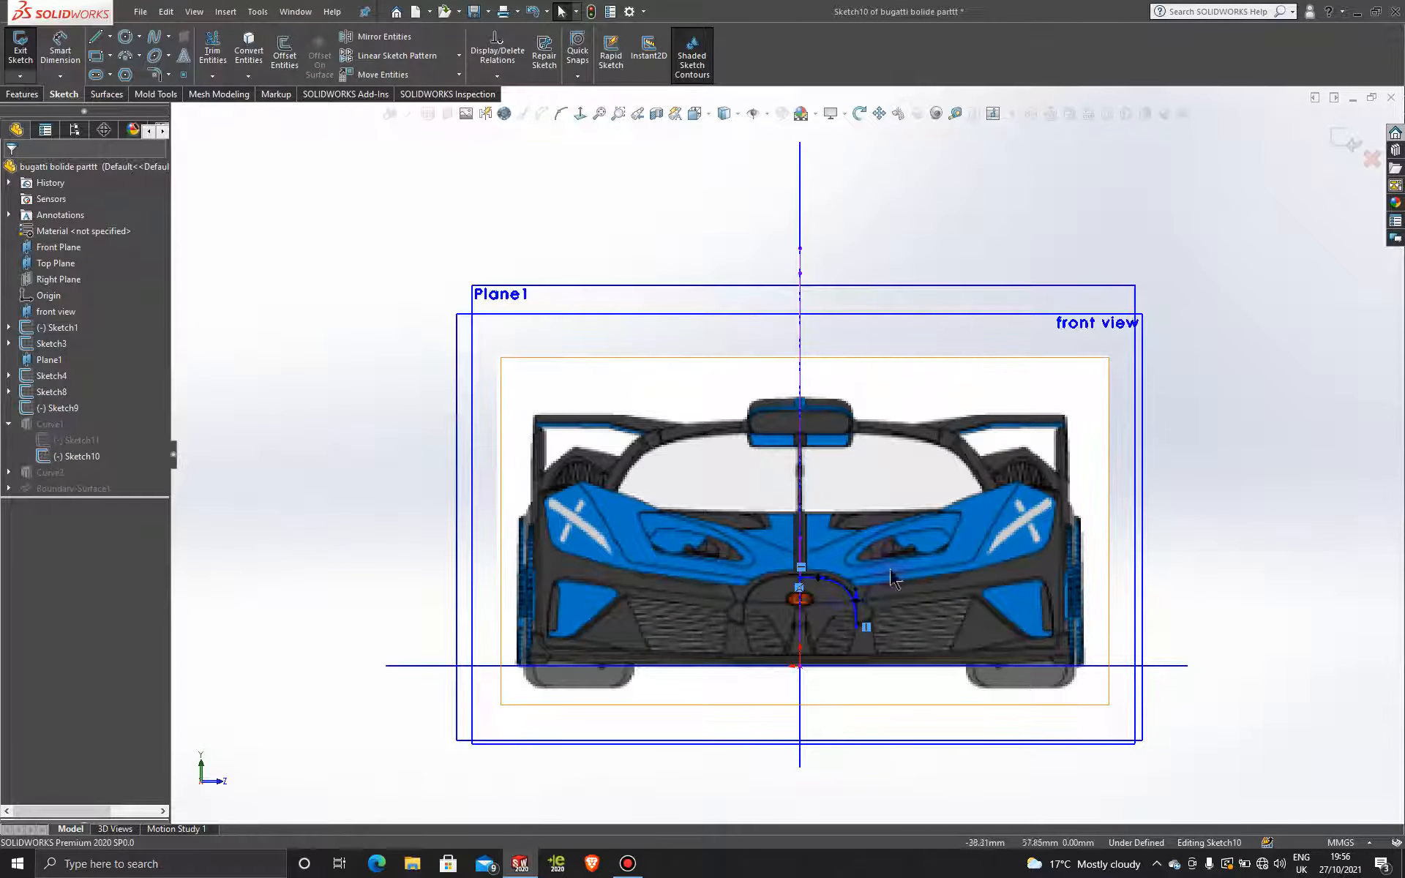
# - Raise the grille spline's upper endpoint along the centreline to a height of about 39.0 mm
pyautogui.scroll(-5, 800, 593)
pyautogui.scroll(-3, 839, 562)
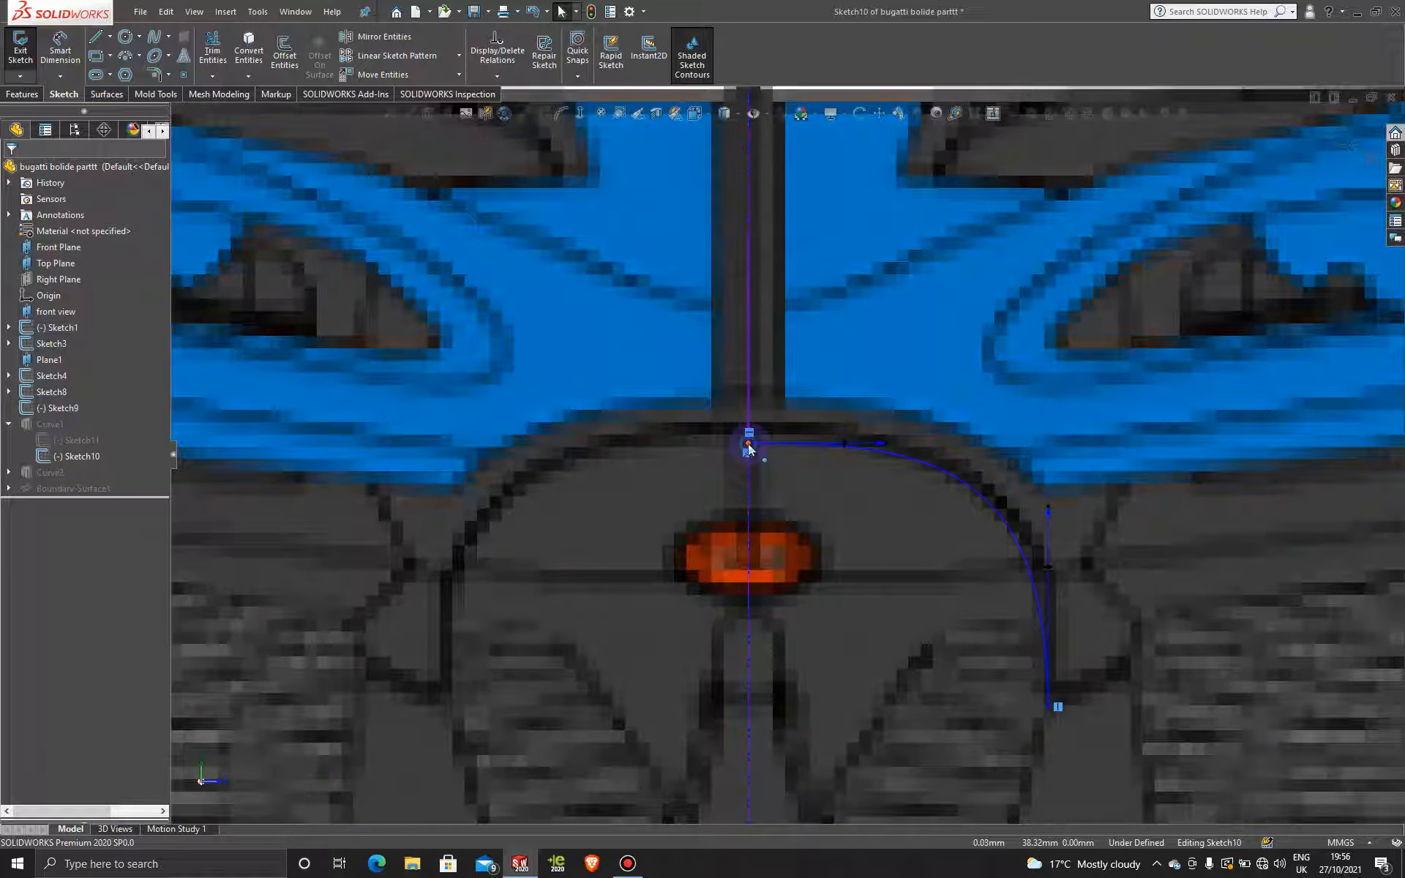
pyautogui.moveTo(750, 448); pyautogui.dragTo(749, 419)
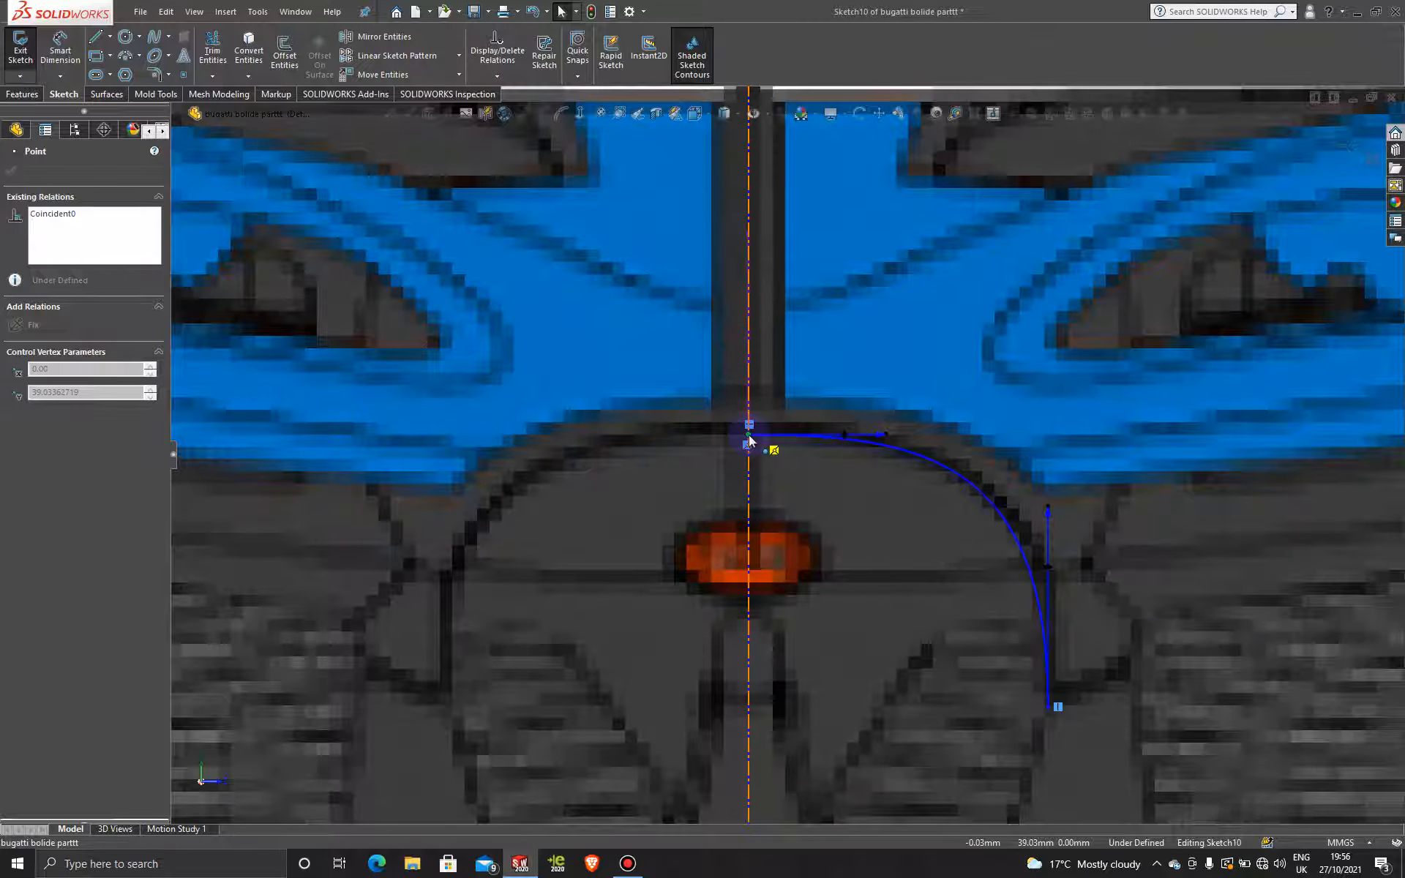
pyautogui.moveTo(750, 440); pyautogui.dragTo(749, 442)
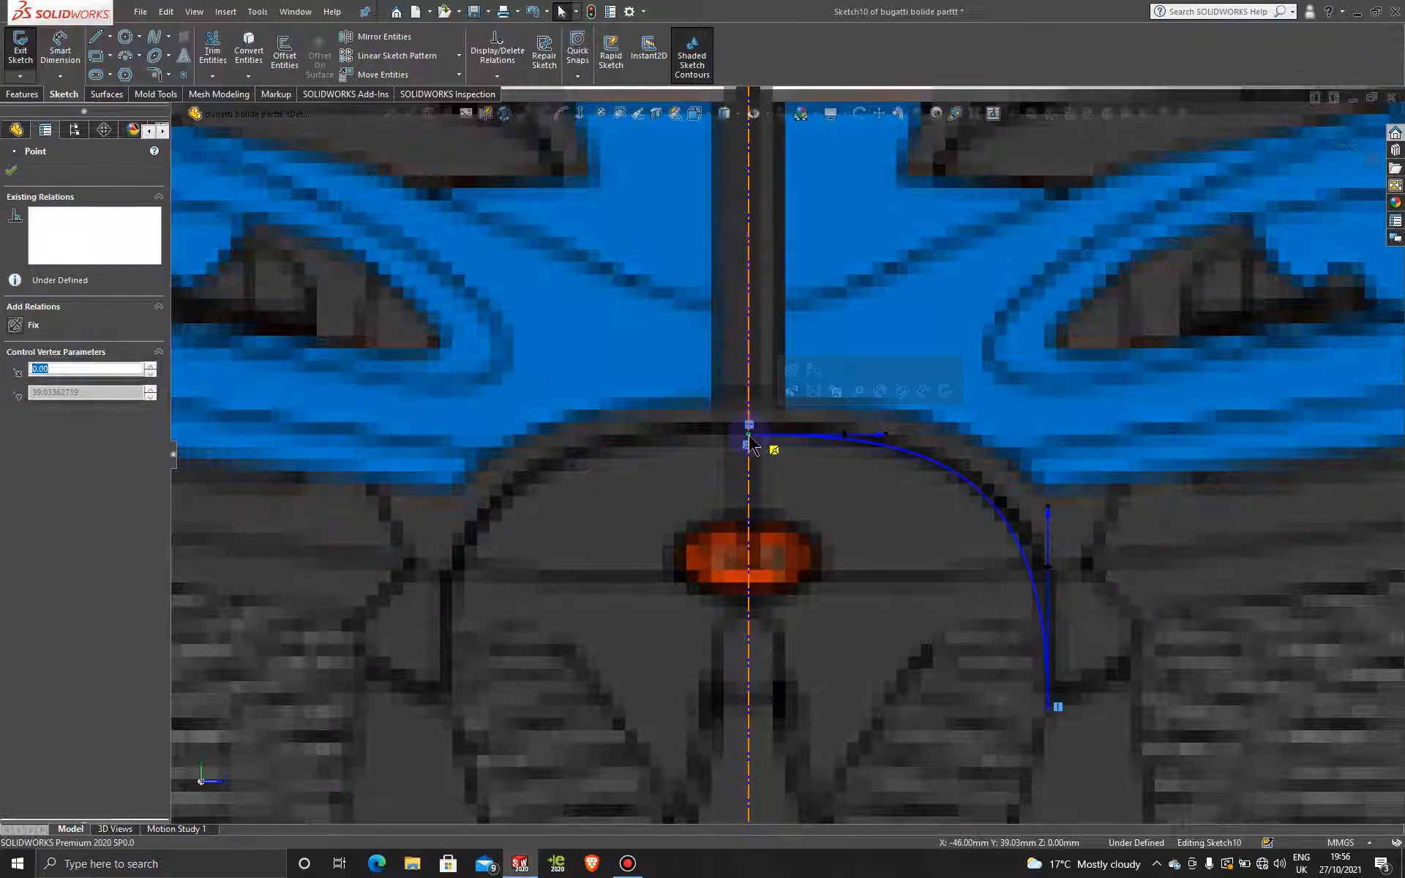
# - Exit the grille spline sketch and activate Display State-2 to hide the reference pictures
pyautogui.click(1348, 139)
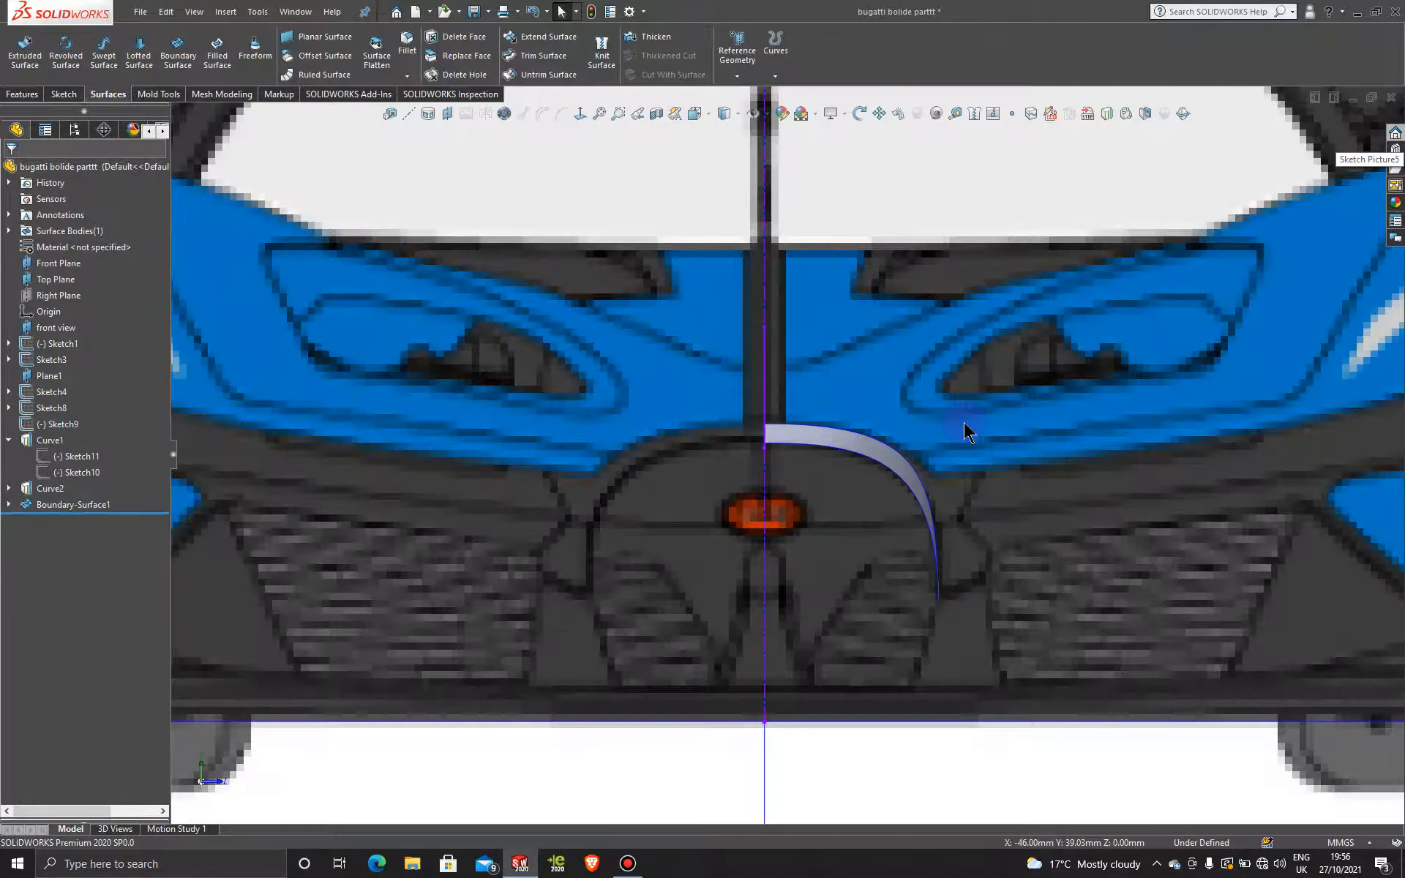
pyautogui.press('f')
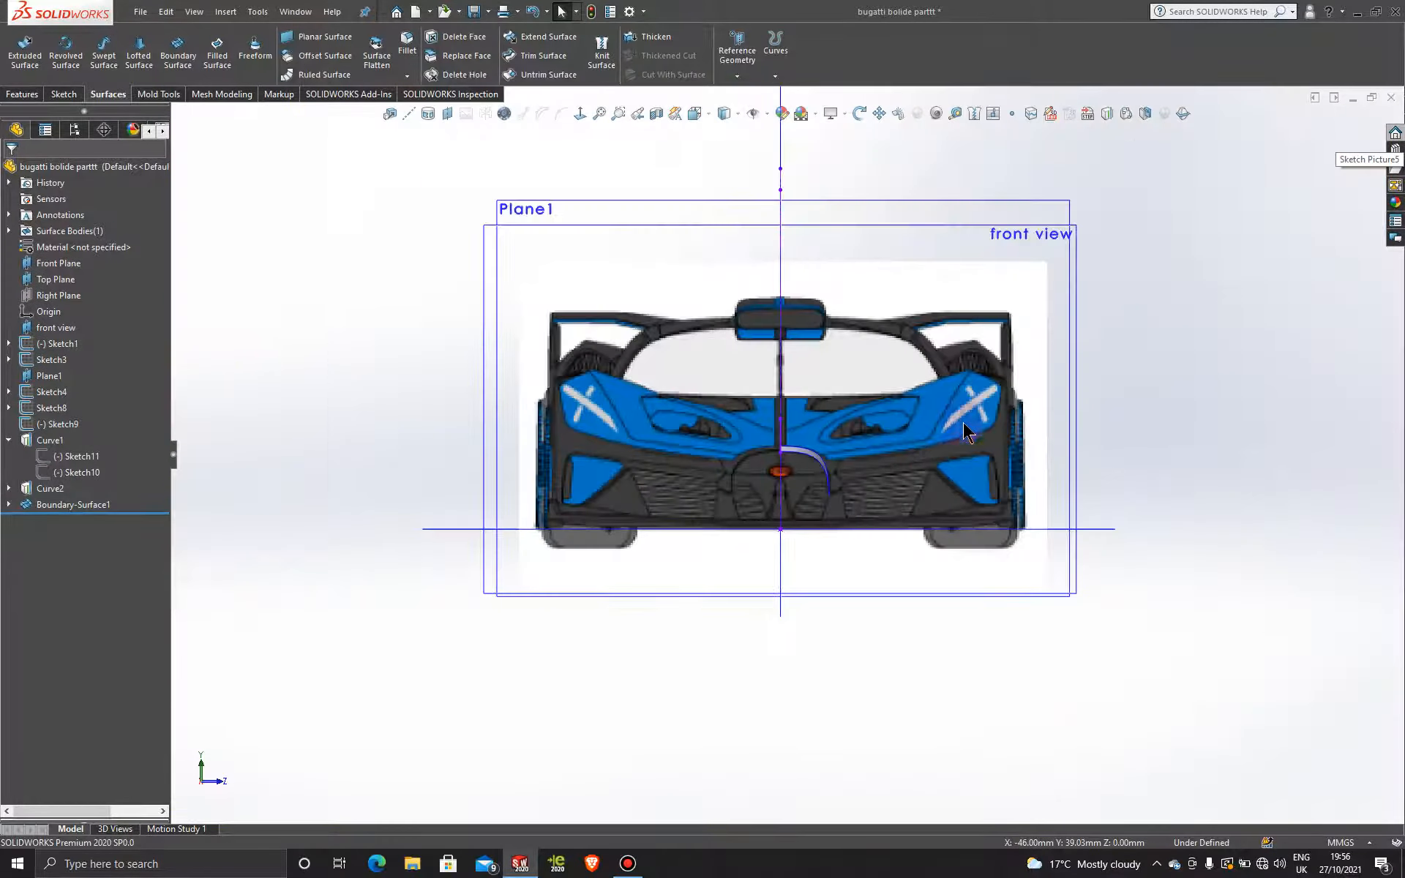
pyautogui.click(75, 131)
pyautogui.doubleClick(86, 787)
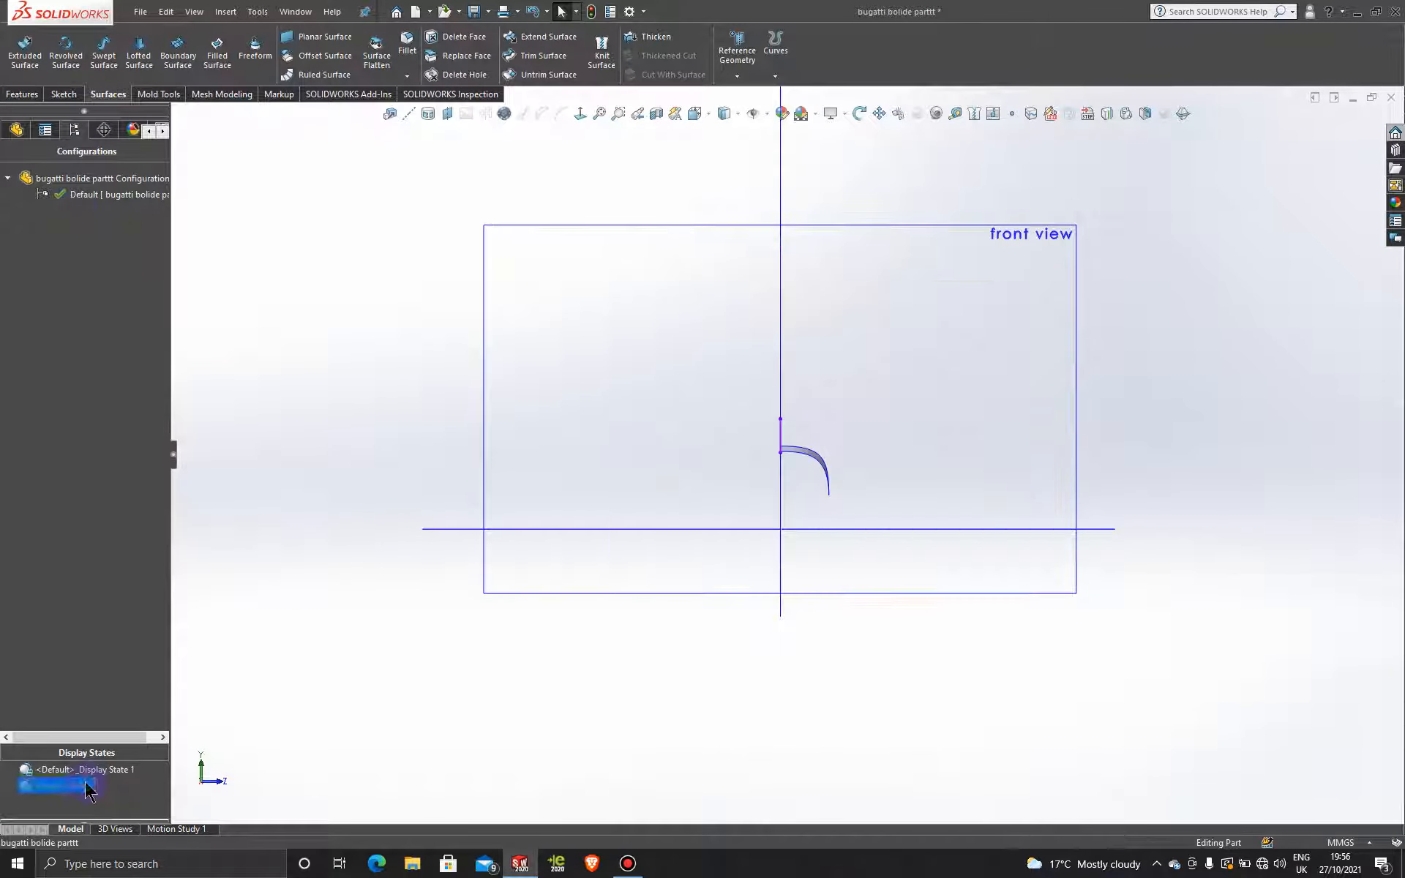
# - Examine the rebuilt grille surface in the Front view, comparing its upper edge with the hood curve
pyautogui.moveTo(809, 503)
pyautogui.mouseDown(button='middle')
pyautogui.moveTo(832, 509)
pyautogui.moveTo(744, 526)
pyautogui.moveTo(534, 449)
pyautogui.mouseUp(button='middle')
pyautogui.scroll(-10, 564, 511)
pyautogui.scroll(-4, 950, 582)
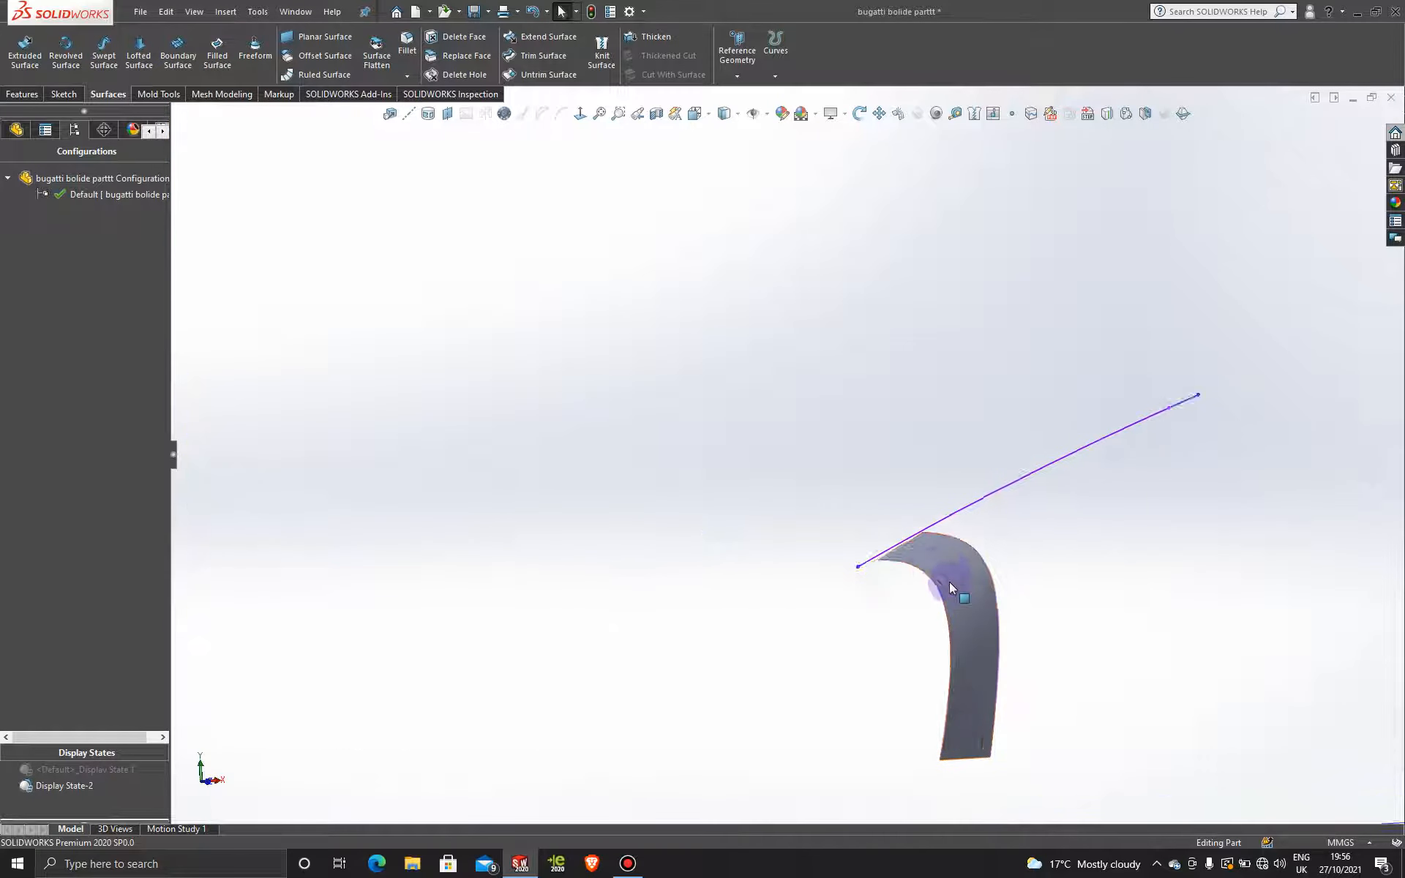
pyautogui.scroll(1, 853, 580)
pyautogui.press('space')
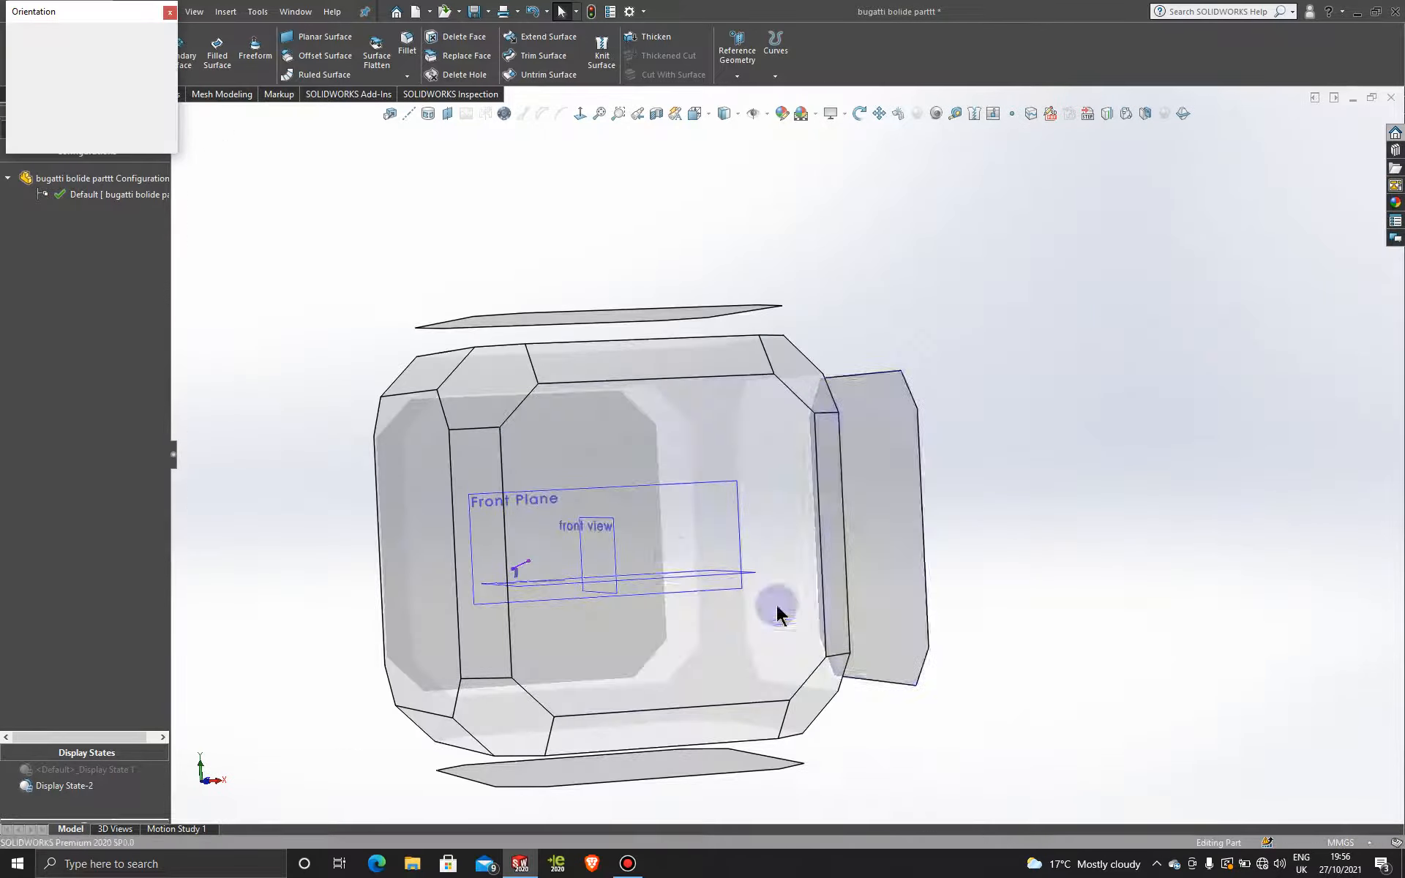
pyautogui.click(675, 558)
pyautogui.scroll(-5, 424, 499)
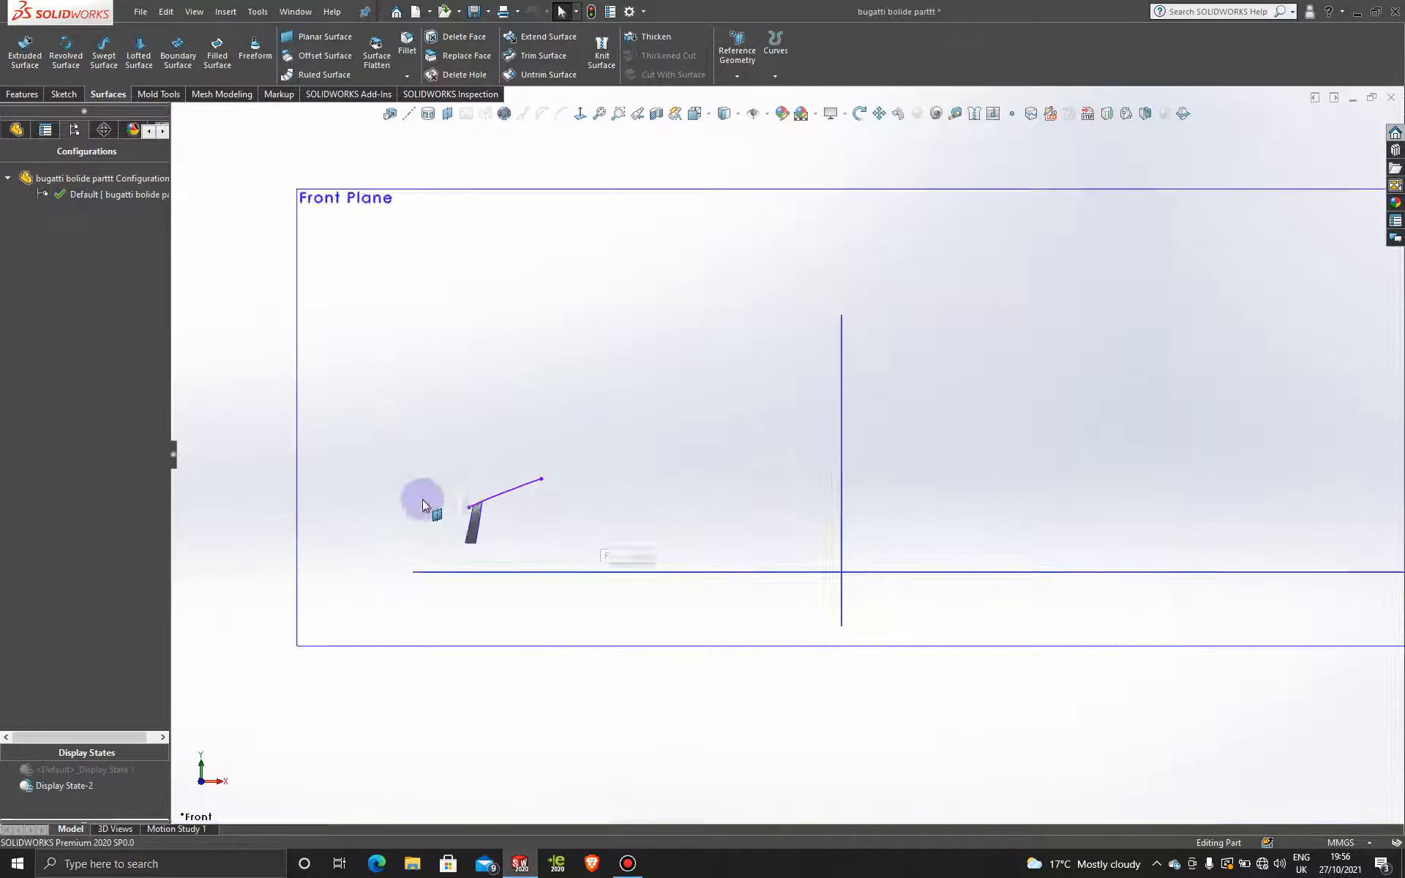
pyautogui.scroll(-5, 781, 430)
pyautogui.scroll(-3, 840, 461)
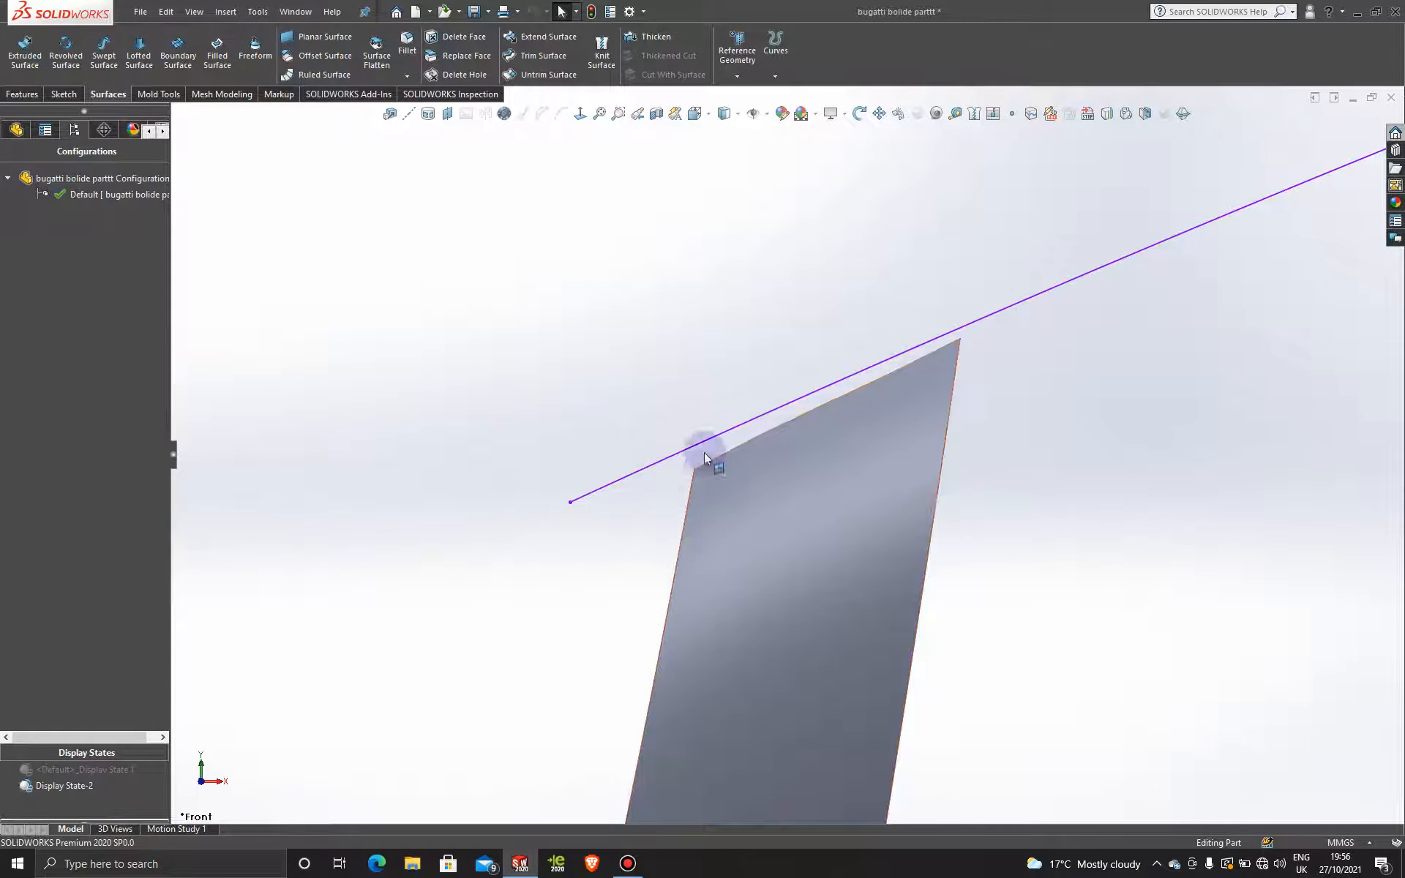
pyautogui.scroll(6, 944, 568)
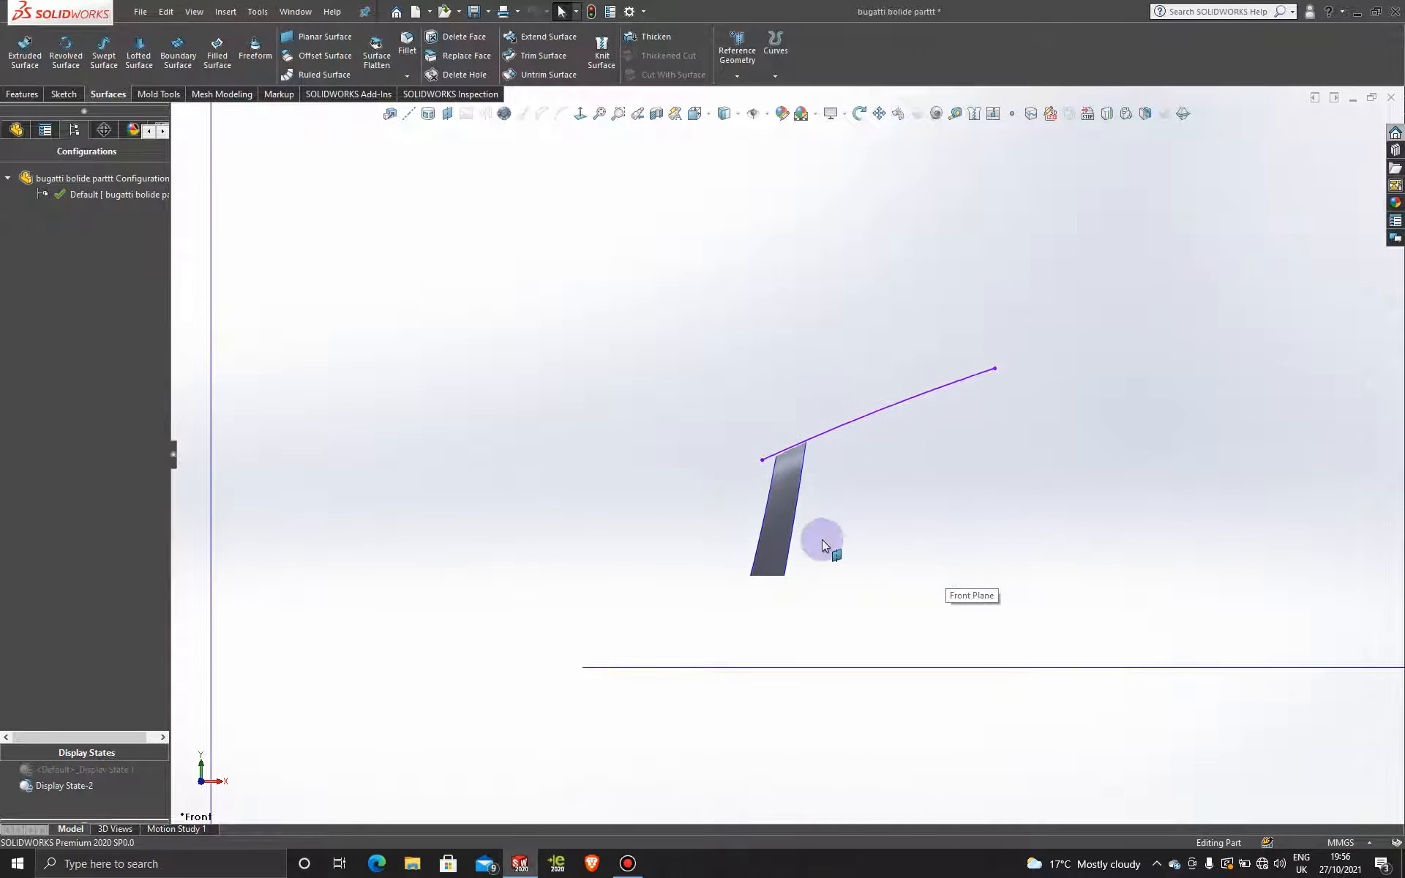
pyautogui.moveTo(811, 547); pyautogui.dragTo(847, 612, button='middle')
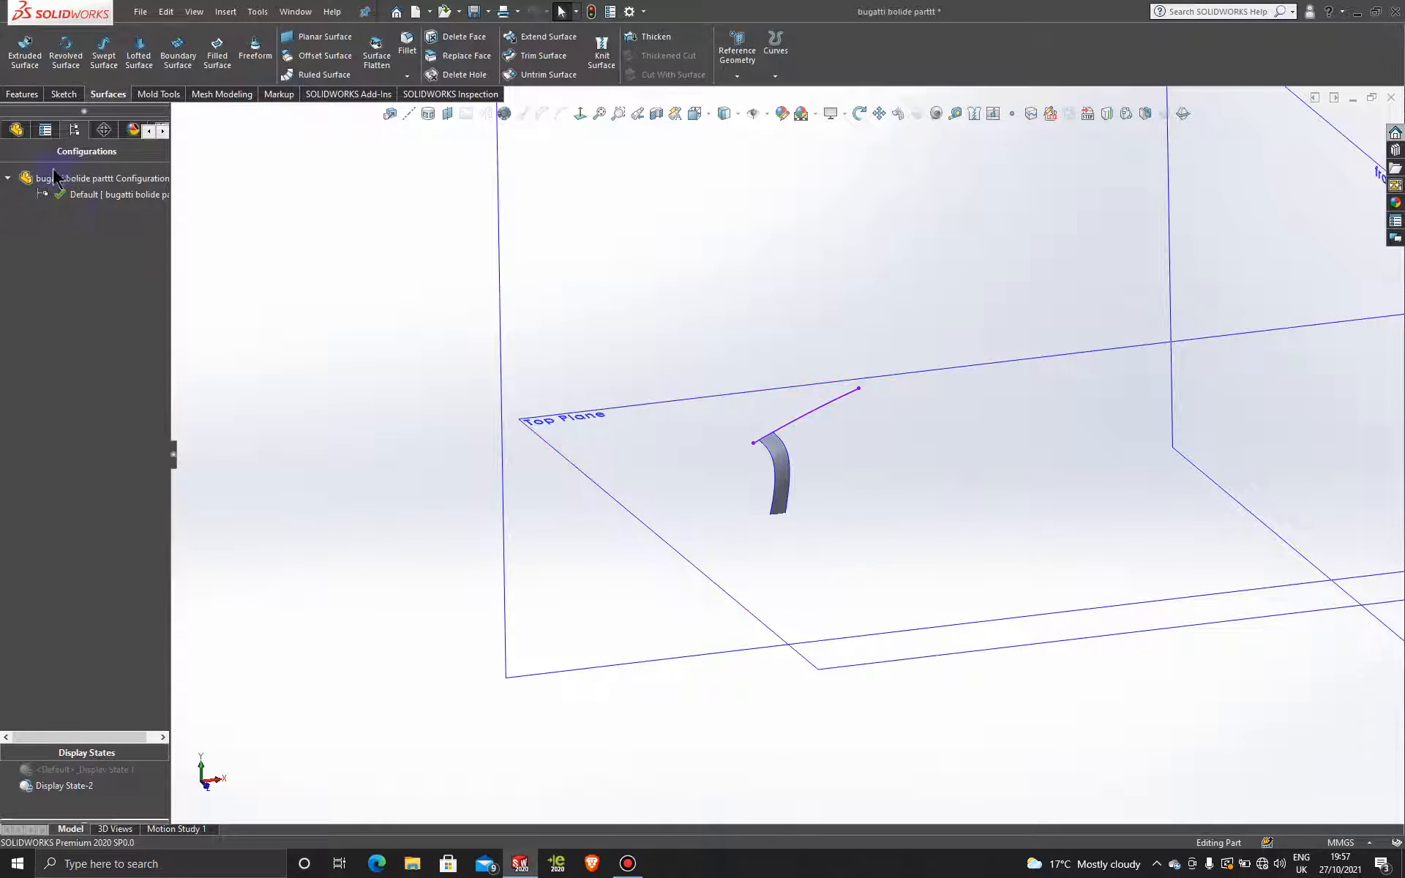
# - Reopen Sketch10 normal to its plane and raise the grille spline's upper endpoint along the centreline to a height of about 39.3 mm
pyautogui.click(15, 130)
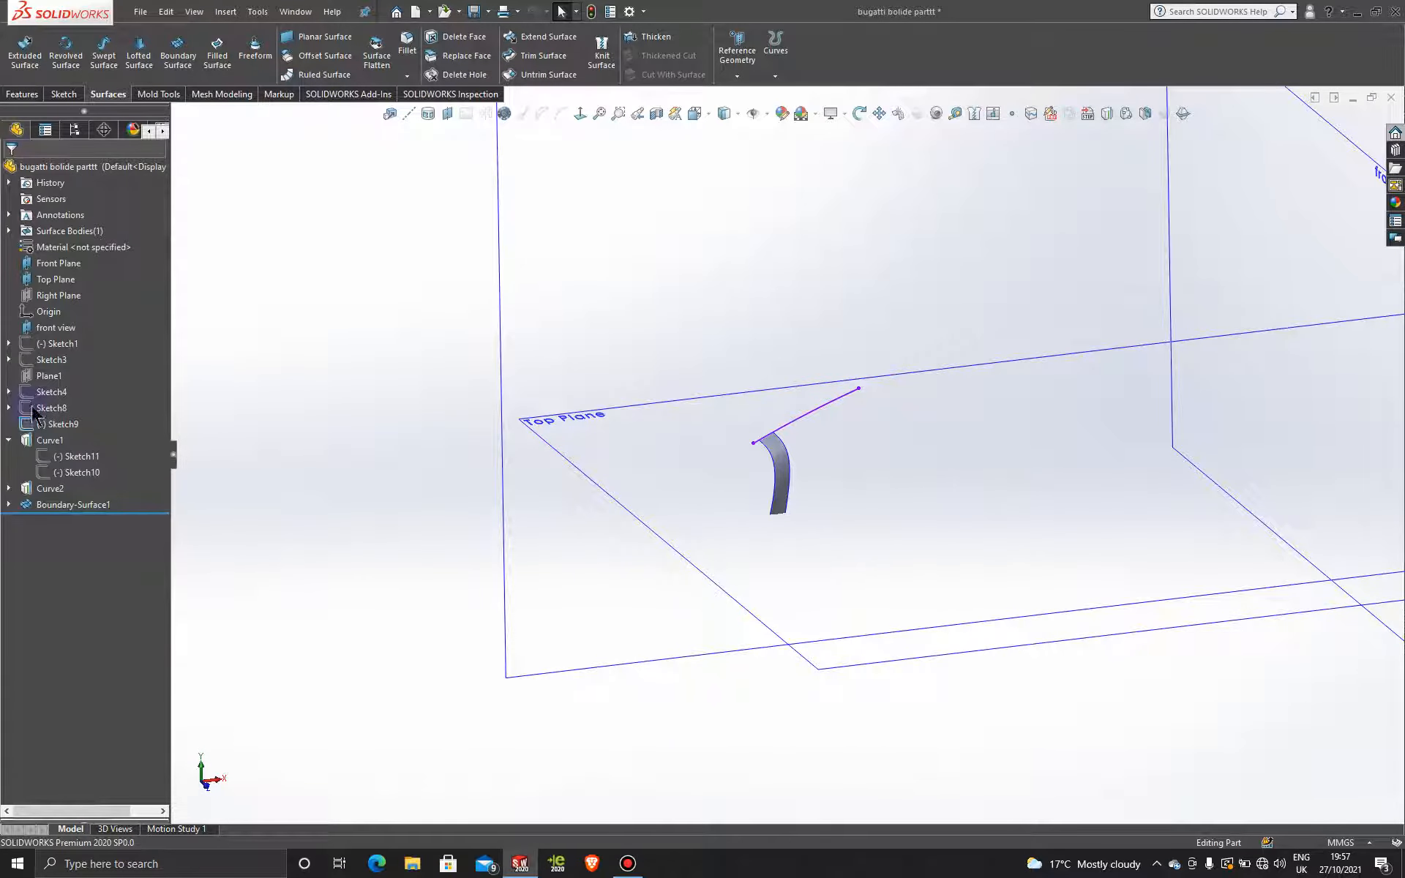
pyautogui.click(81, 473)
pyautogui.click(101, 432)
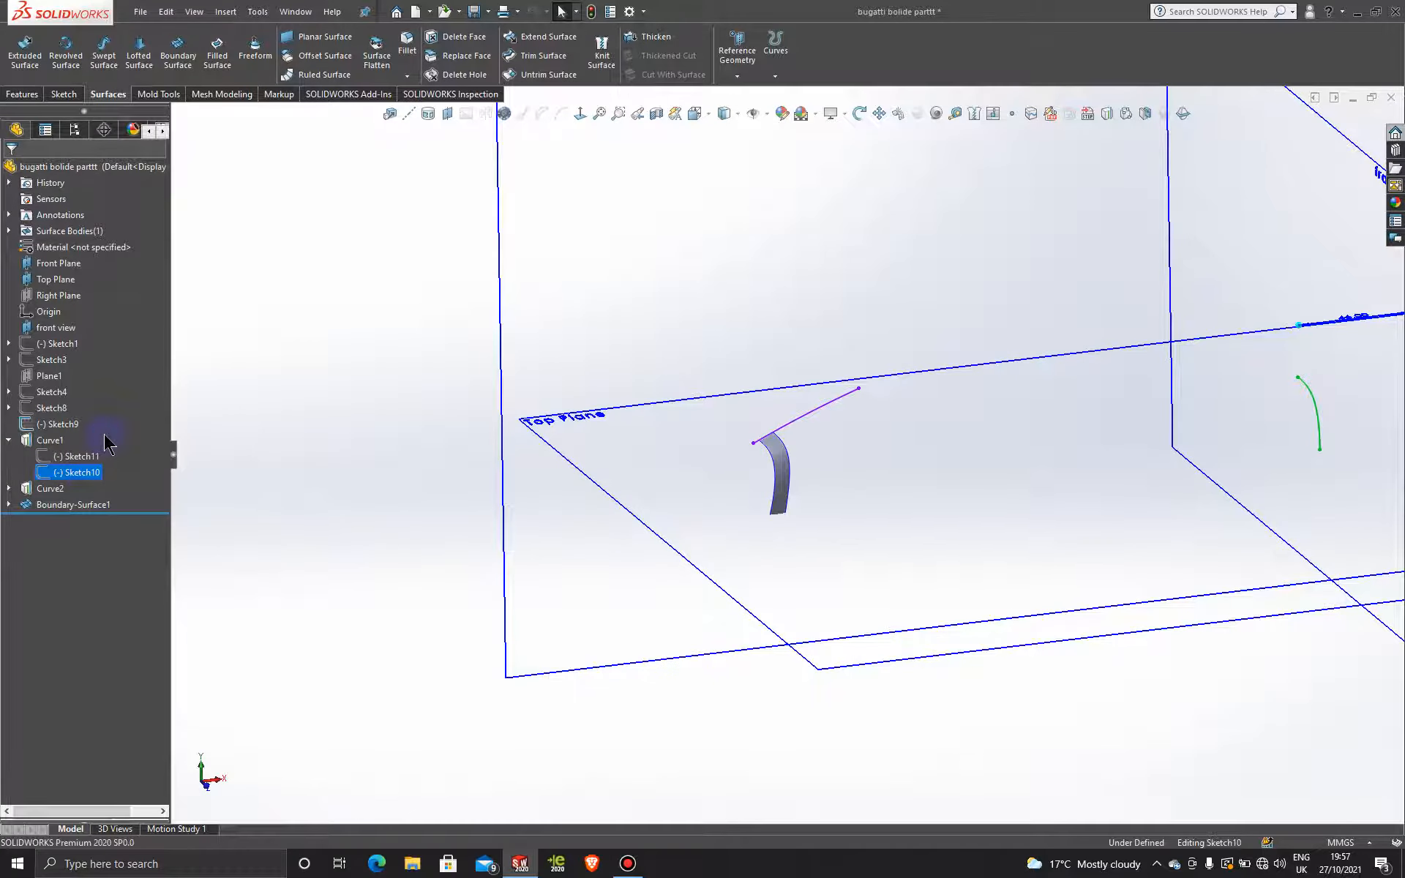
pyautogui.click(580, 116)
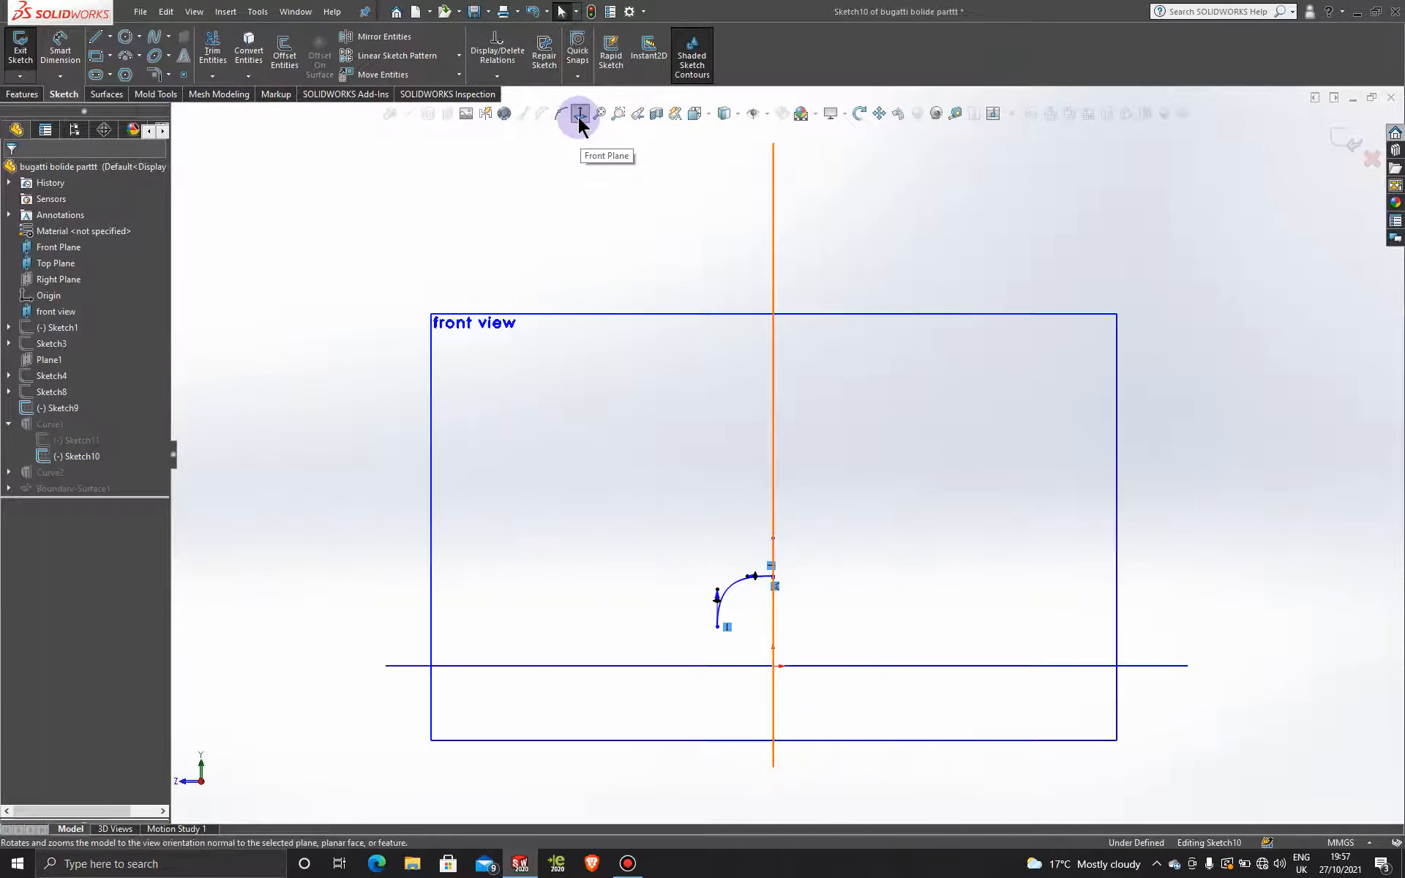
pyautogui.click(580, 115)
pyautogui.scroll(-6, 725, 647)
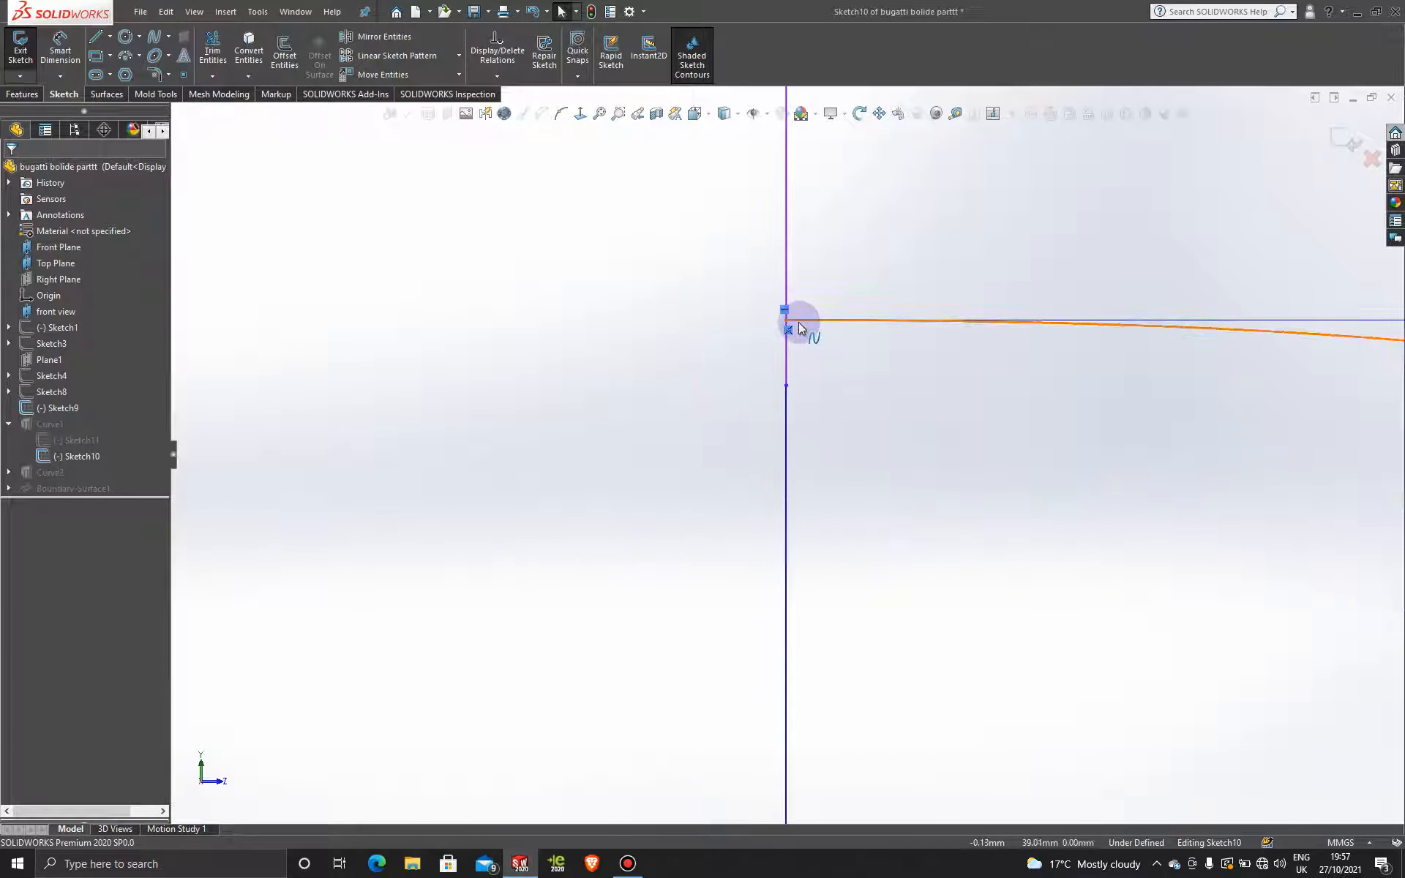
pyautogui.moveTo(787, 321); pyautogui.dragTo(787, 297)
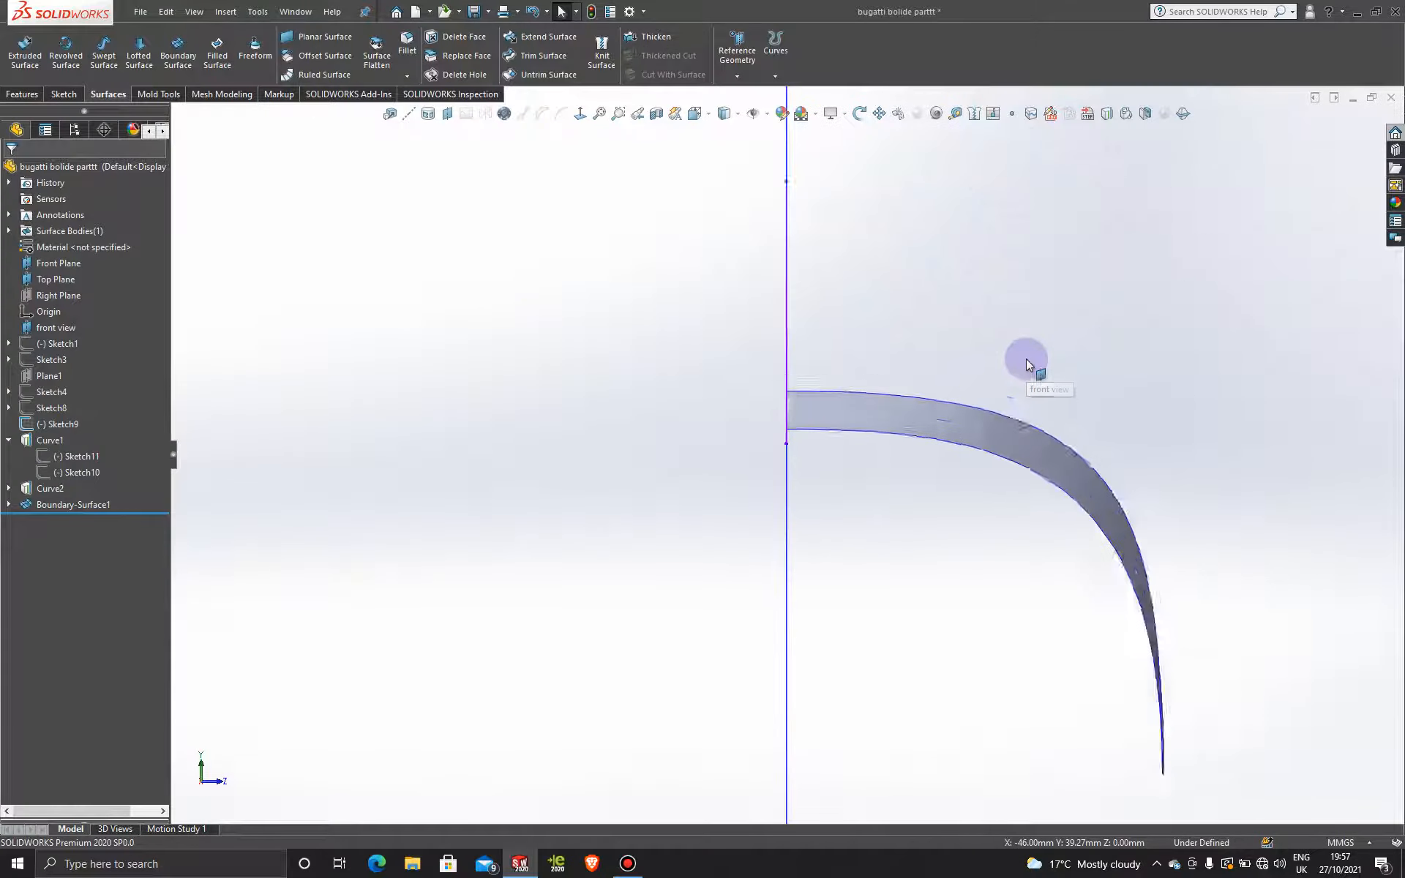
# - Check the gap between the updated grille surface's upper edge and the hood curve from the Front view and at an angle
pyautogui.scroll(3, 944, 402)
pyautogui.moveTo(935, 417); pyautogui.dragTo(775, 419, button='middle')
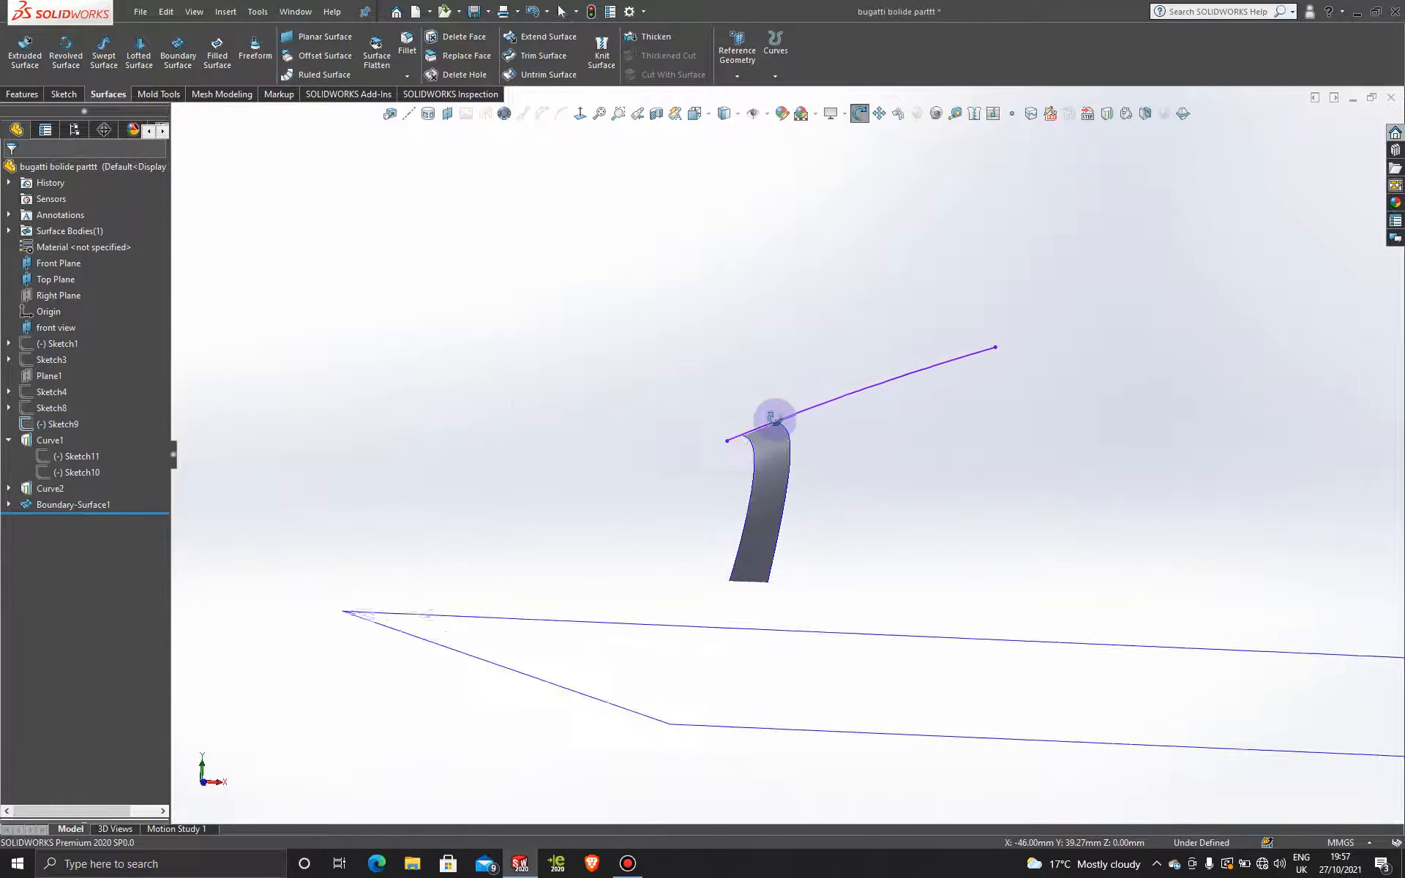
pyautogui.press('space')
pyautogui.click(663, 587)
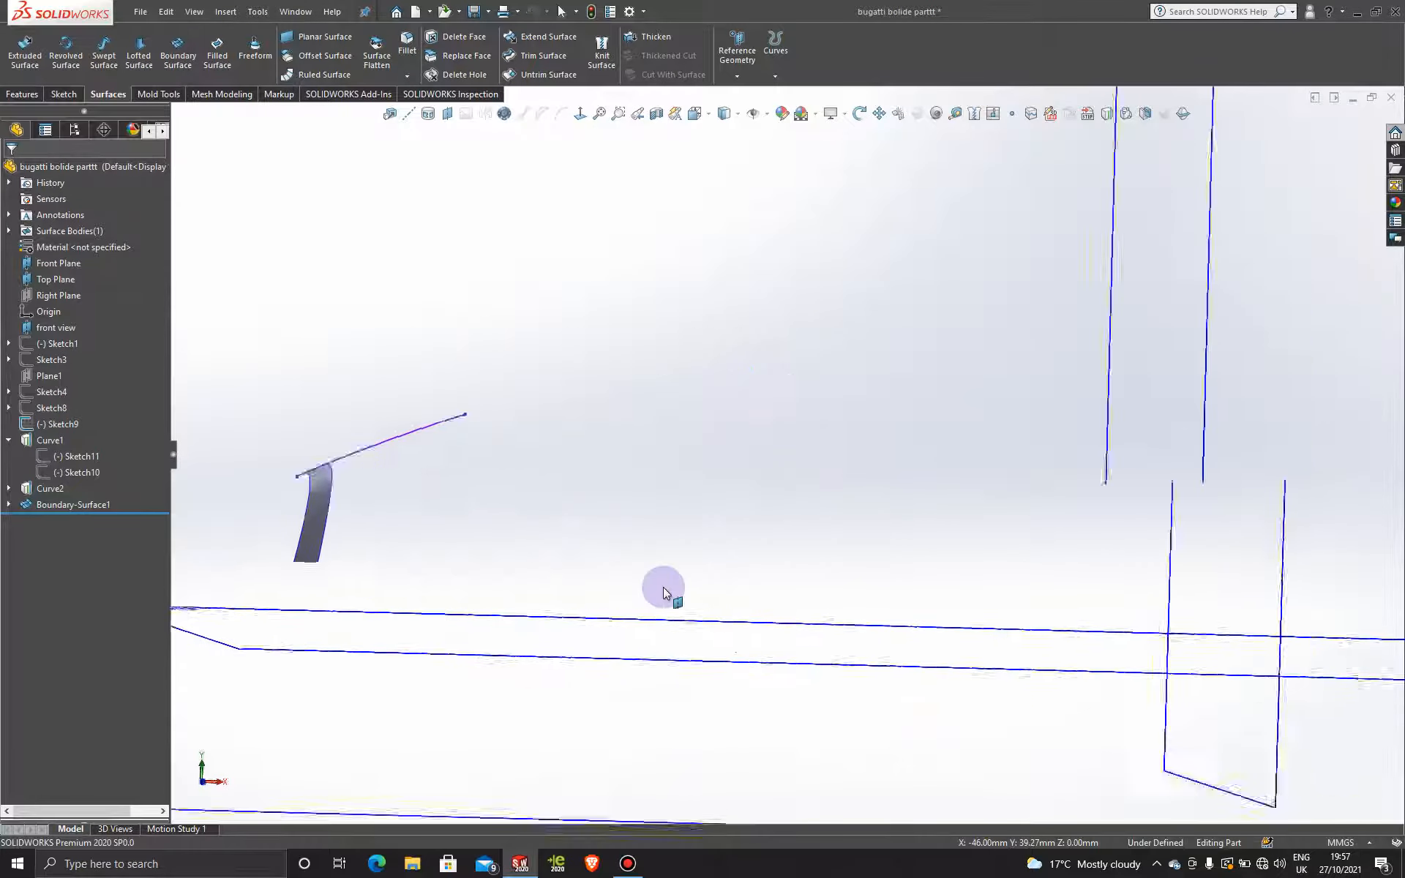
pyautogui.scroll(-10, 568, 487)
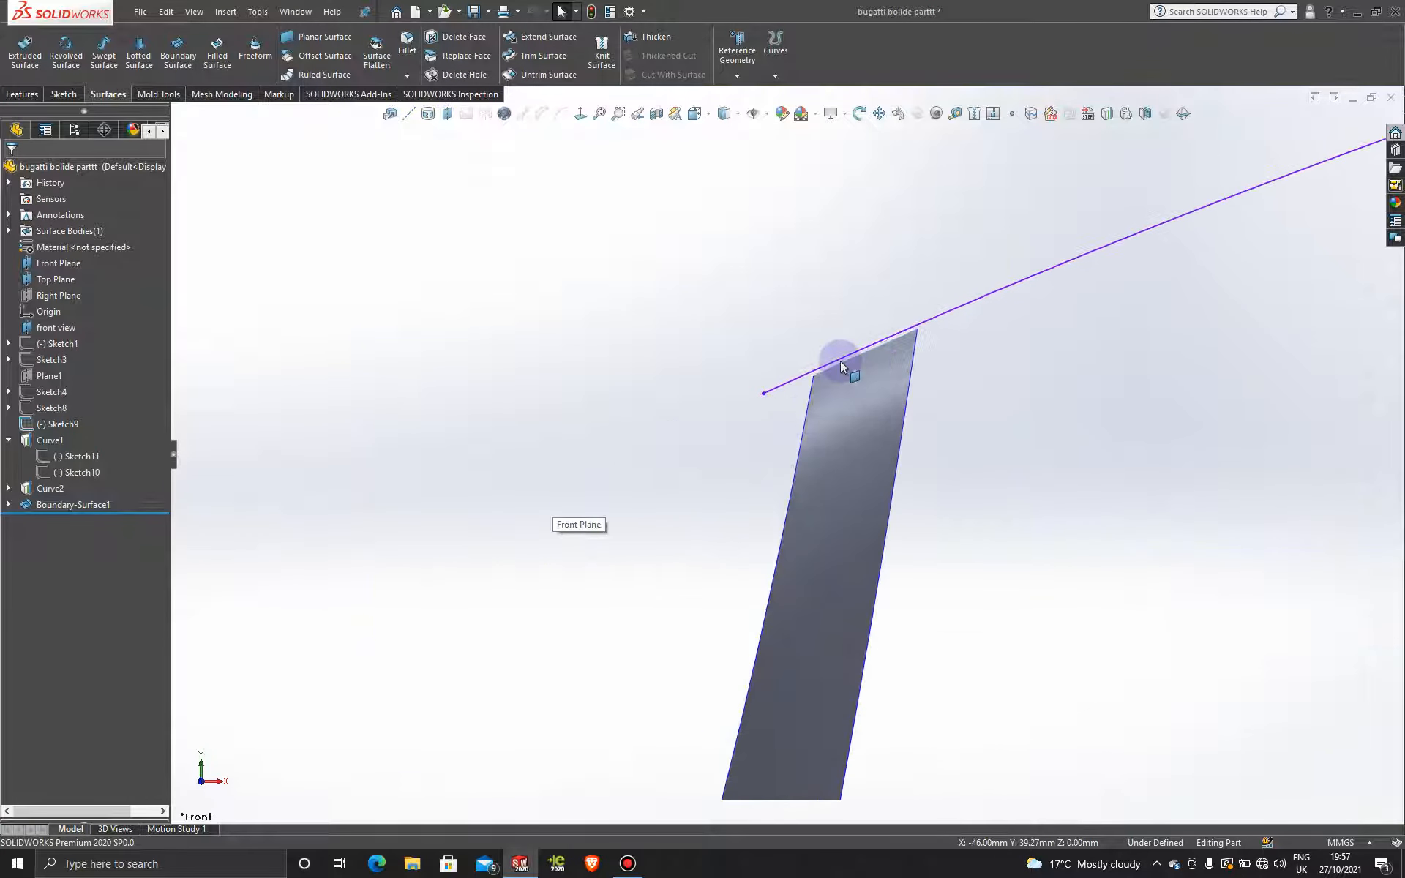
pyautogui.scroll(-4, 841, 360)
pyautogui.scroll(5, 920, 524)
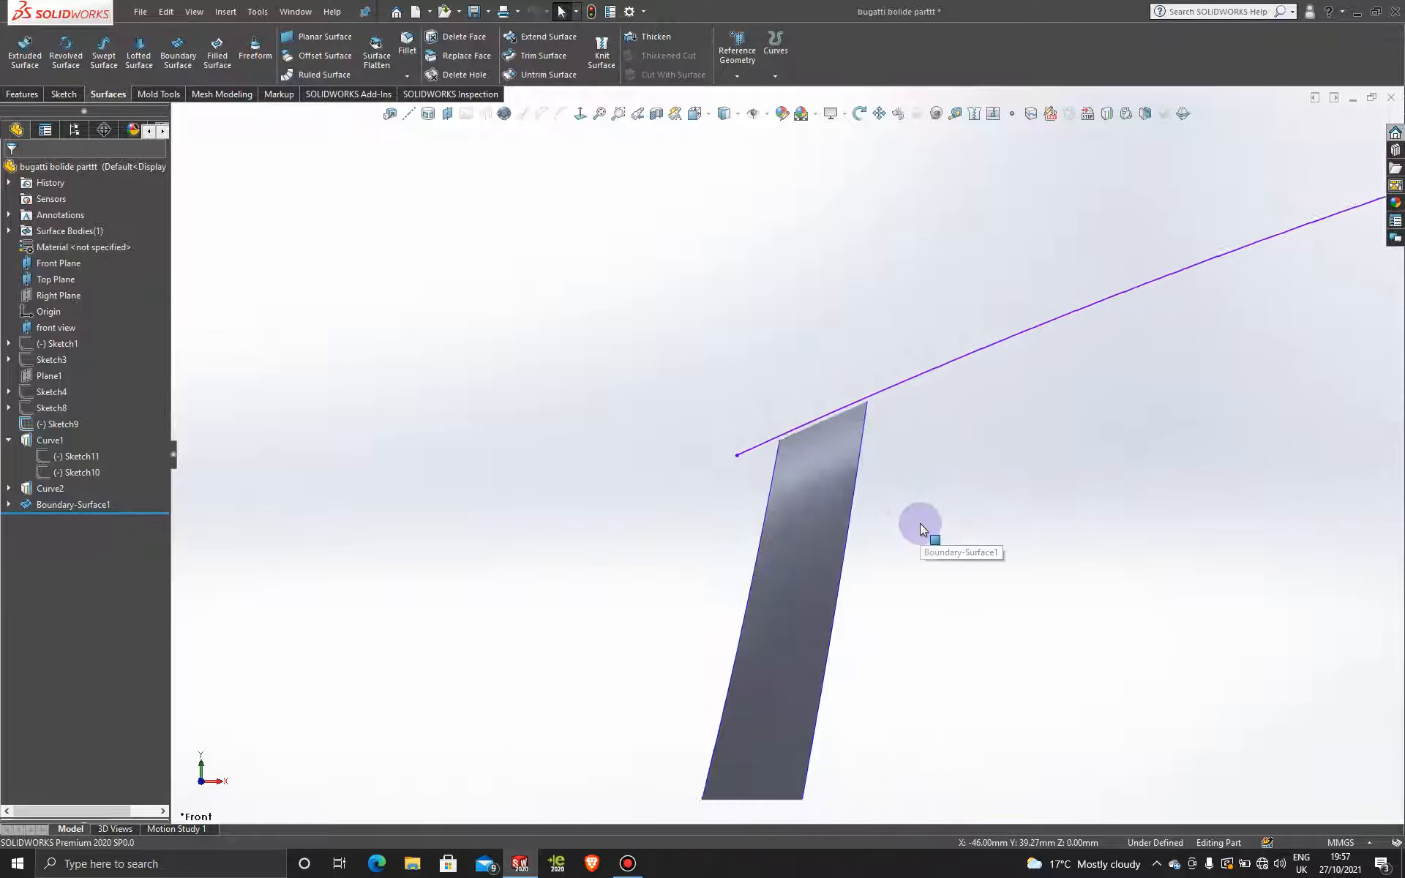
pyautogui.scroll(4, 921, 524)
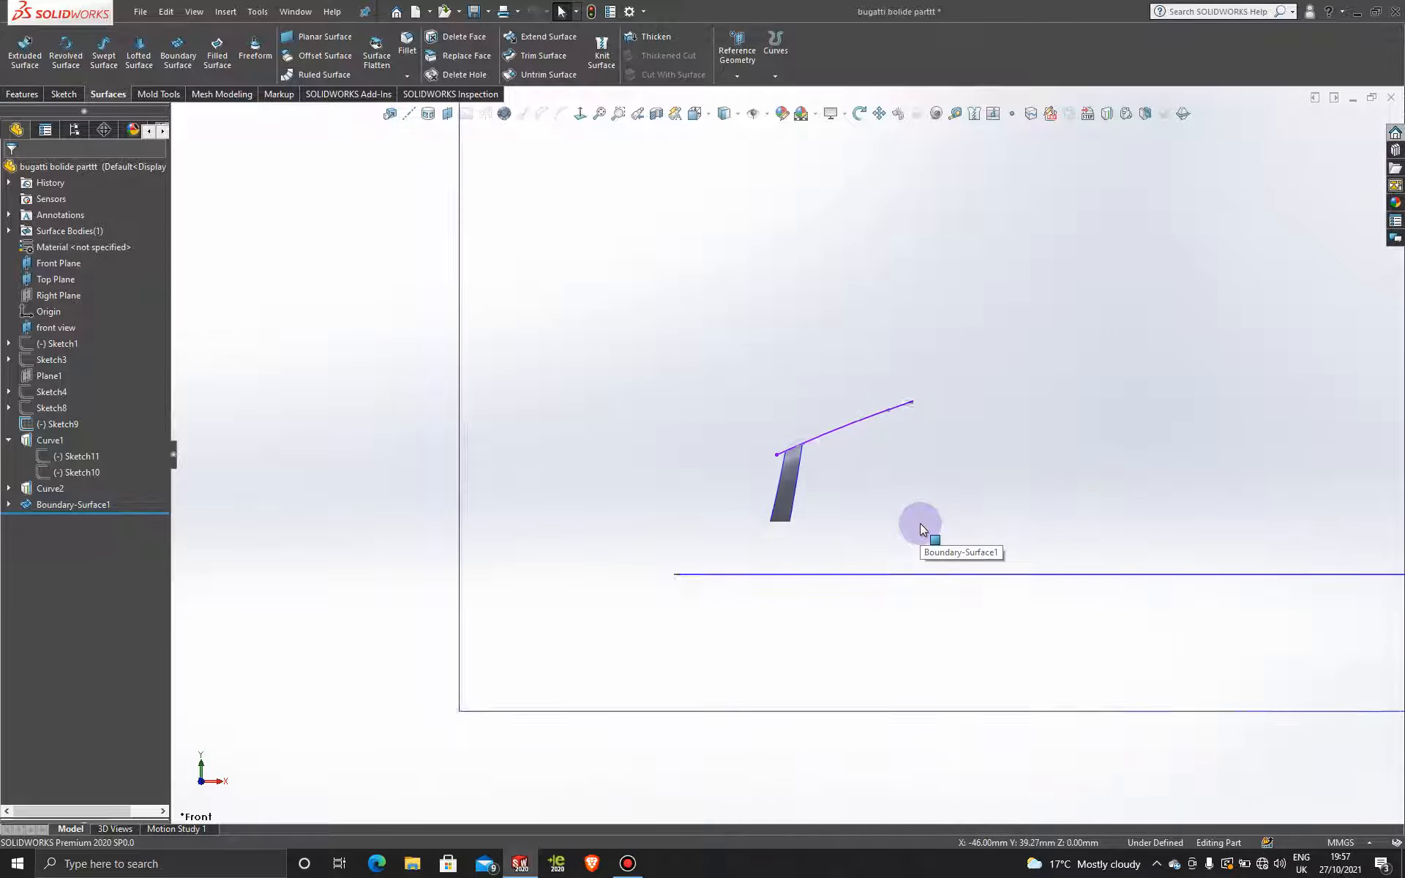
pyautogui.moveTo(920, 524)
pyautogui.mouseDown(button='middle')
pyautogui.moveTo(818, 464)
pyautogui.moveTo(756, 492)
pyautogui.moveTo(822, 464)
pyautogui.moveTo(891, 565)
pyautogui.moveTo(866, 468)
pyautogui.moveTo(991, 442)
pyautogui.moveTo(1007, 415)
pyautogui.moveTo(1120, 449)
pyautogui.moveTo(846, 508)
pyautogui.moveTo(793, 476)
pyautogui.moveTo(835, 542)
pyautogui.mouseUp(button='middle')
pyautogui.scroll(-4, 828, 469)
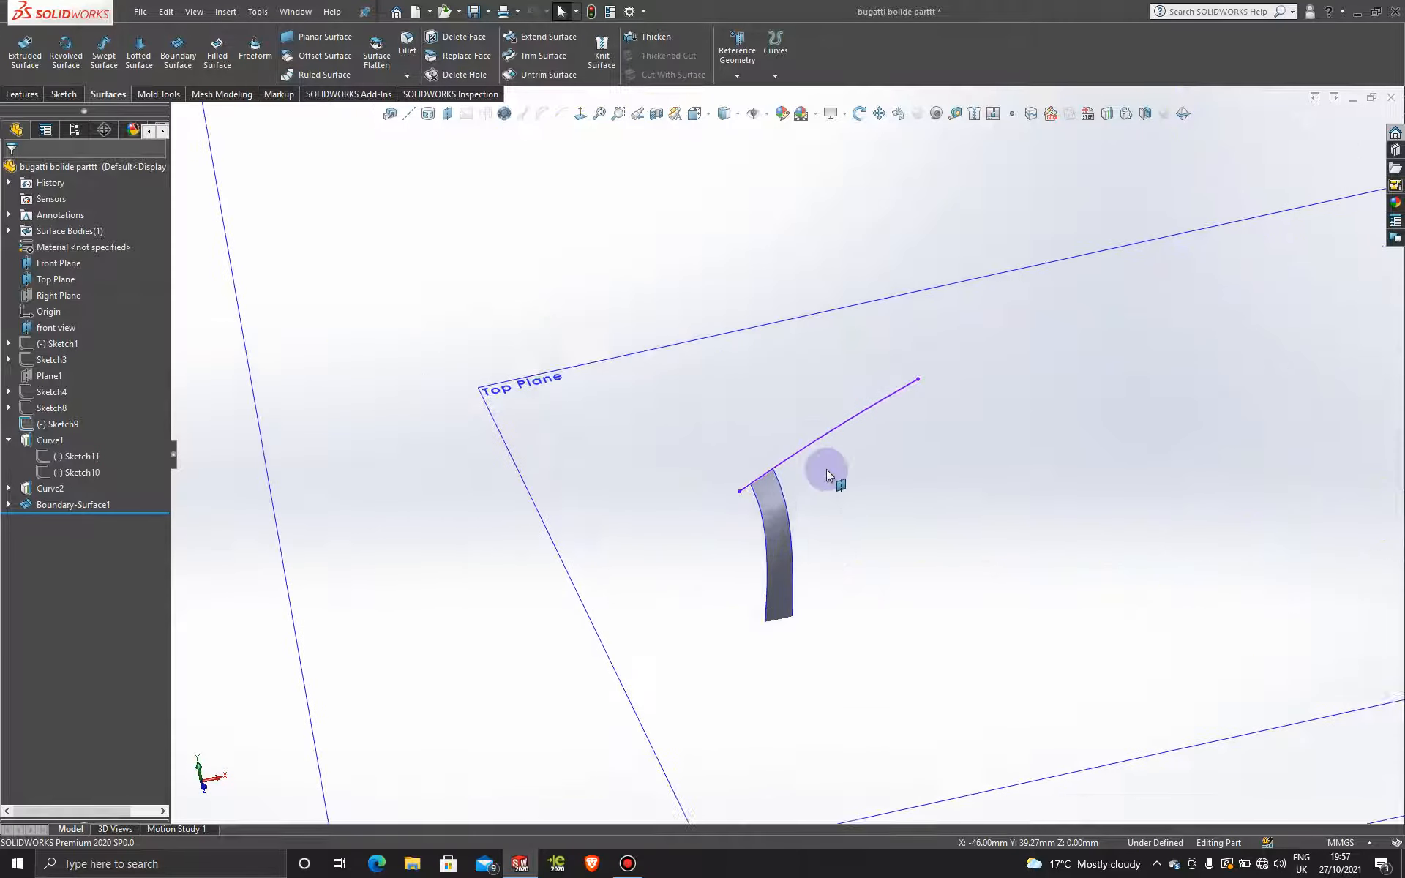
# - Mirror the Boundary-Surface1 body about the Front Plane to complete the other half of the grille surround
pyautogui.click(850, 527)
pyautogui.click(22, 94)
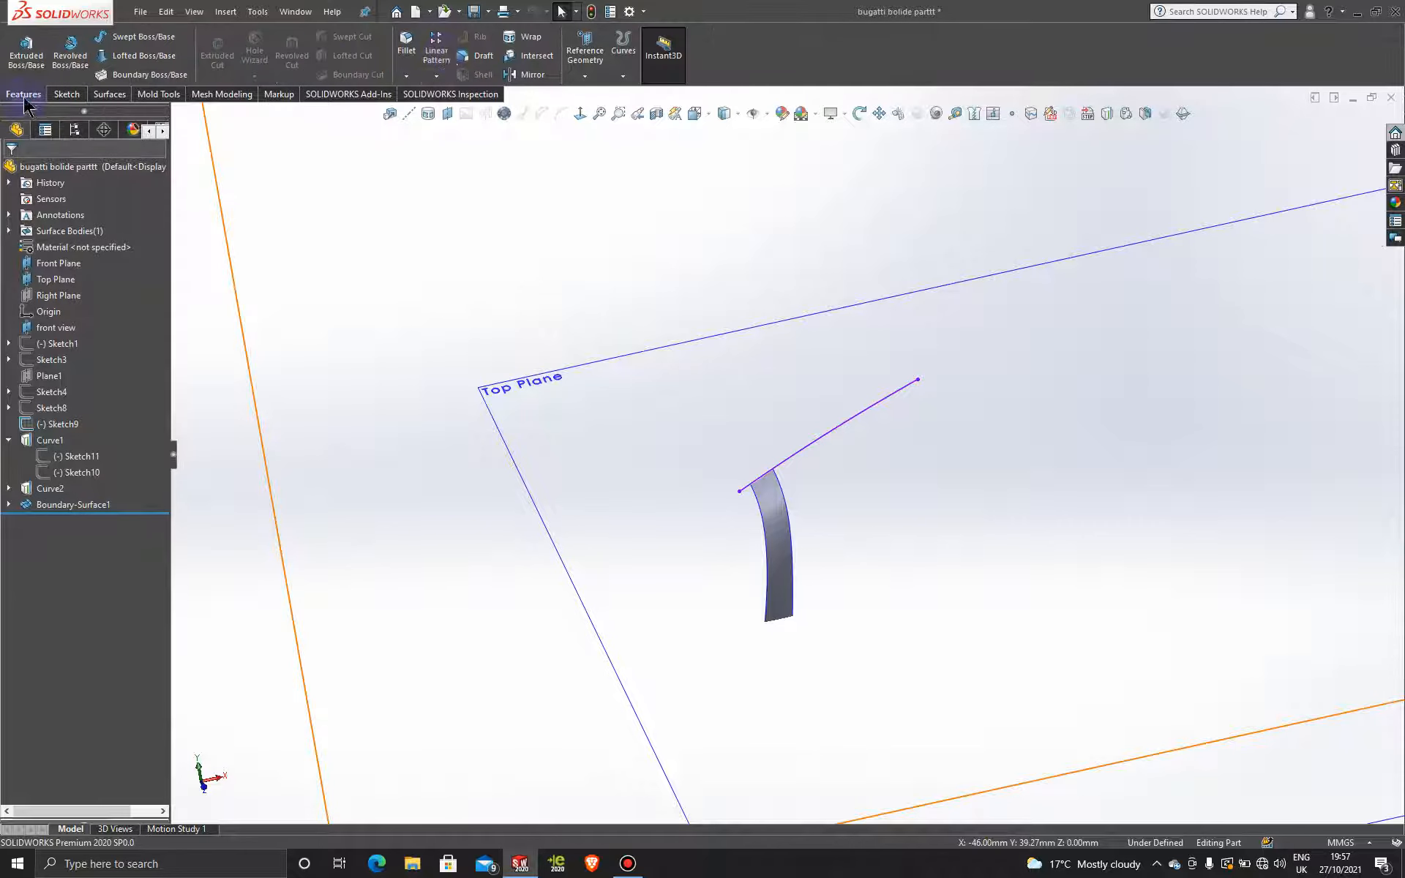
pyautogui.click(525, 75)
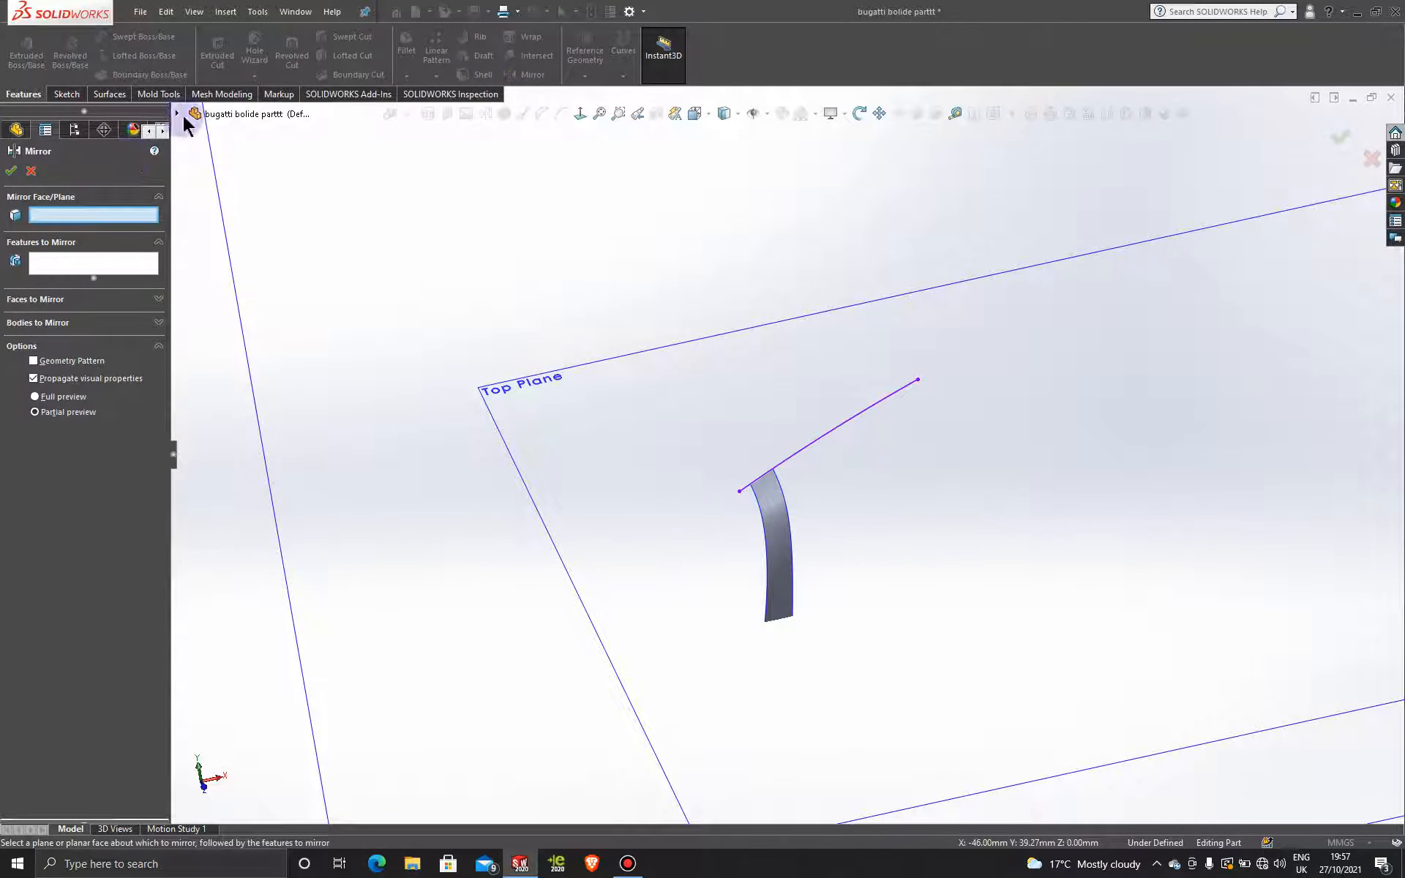
pyautogui.scroll(9, 808, 377)
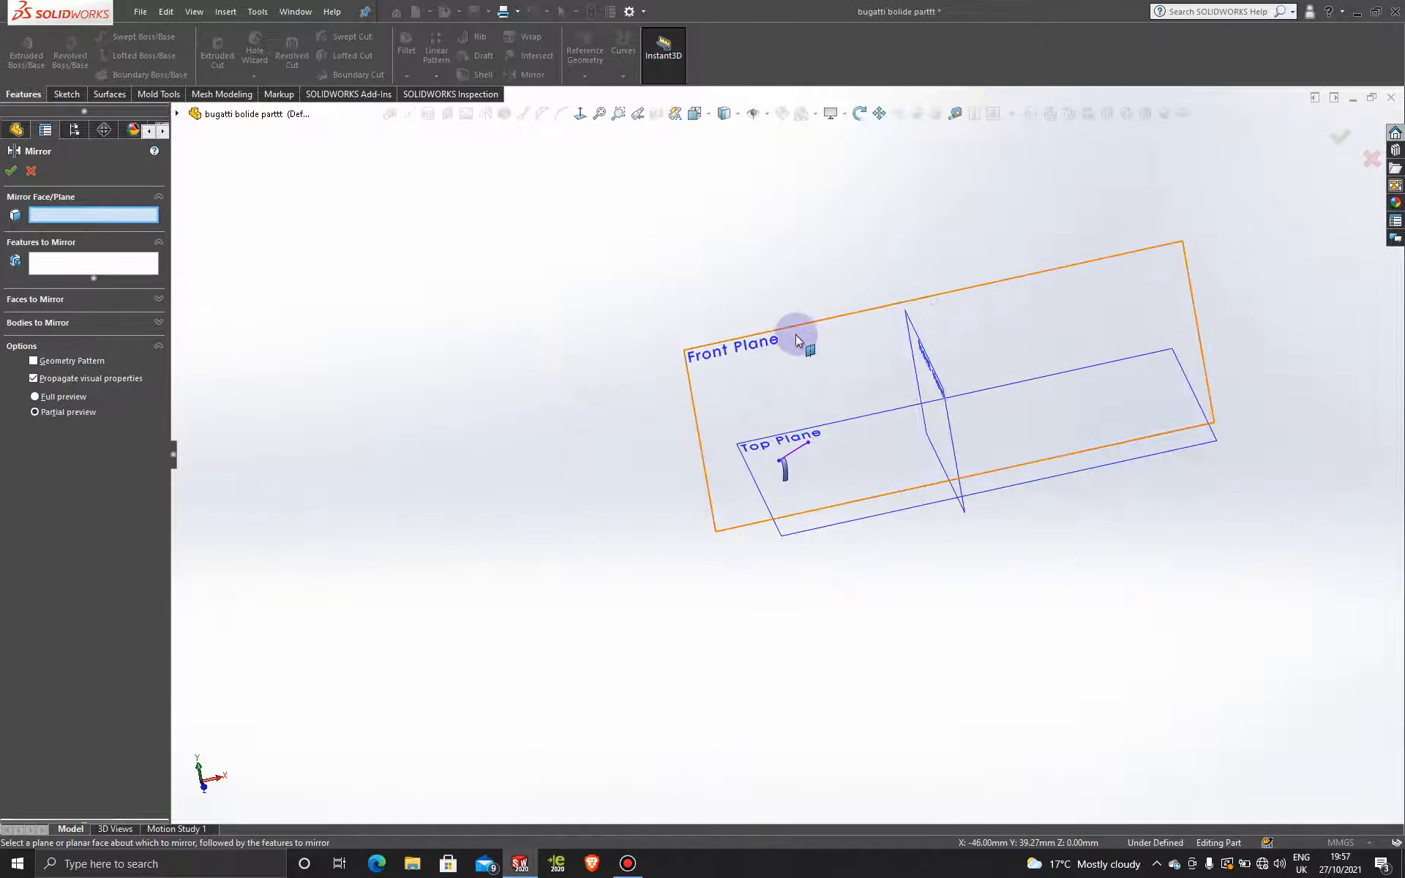
pyautogui.click(797, 337)
pyautogui.click(88, 324)
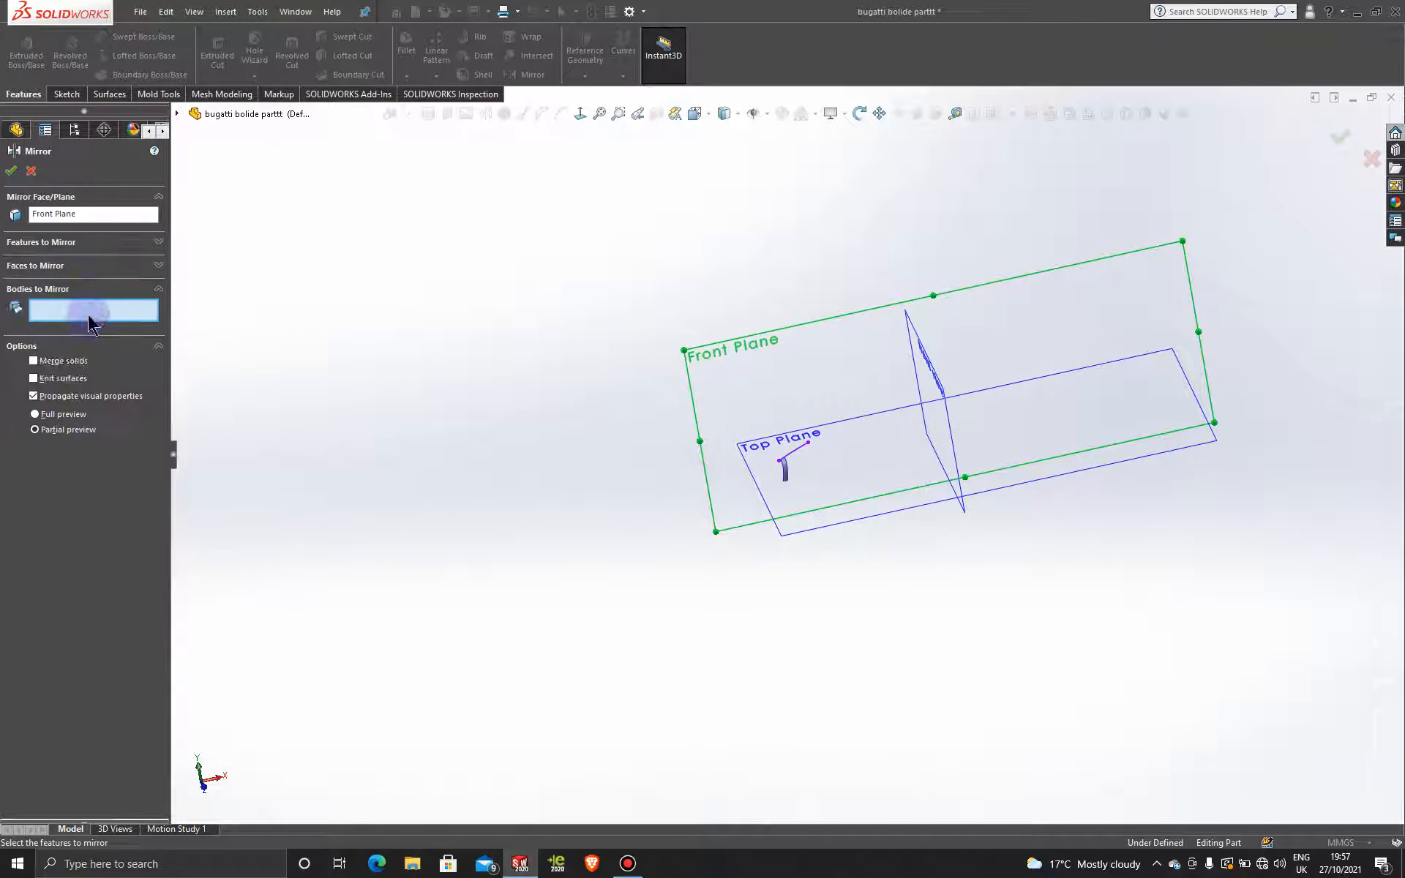
pyautogui.scroll(-6, 800, 477)
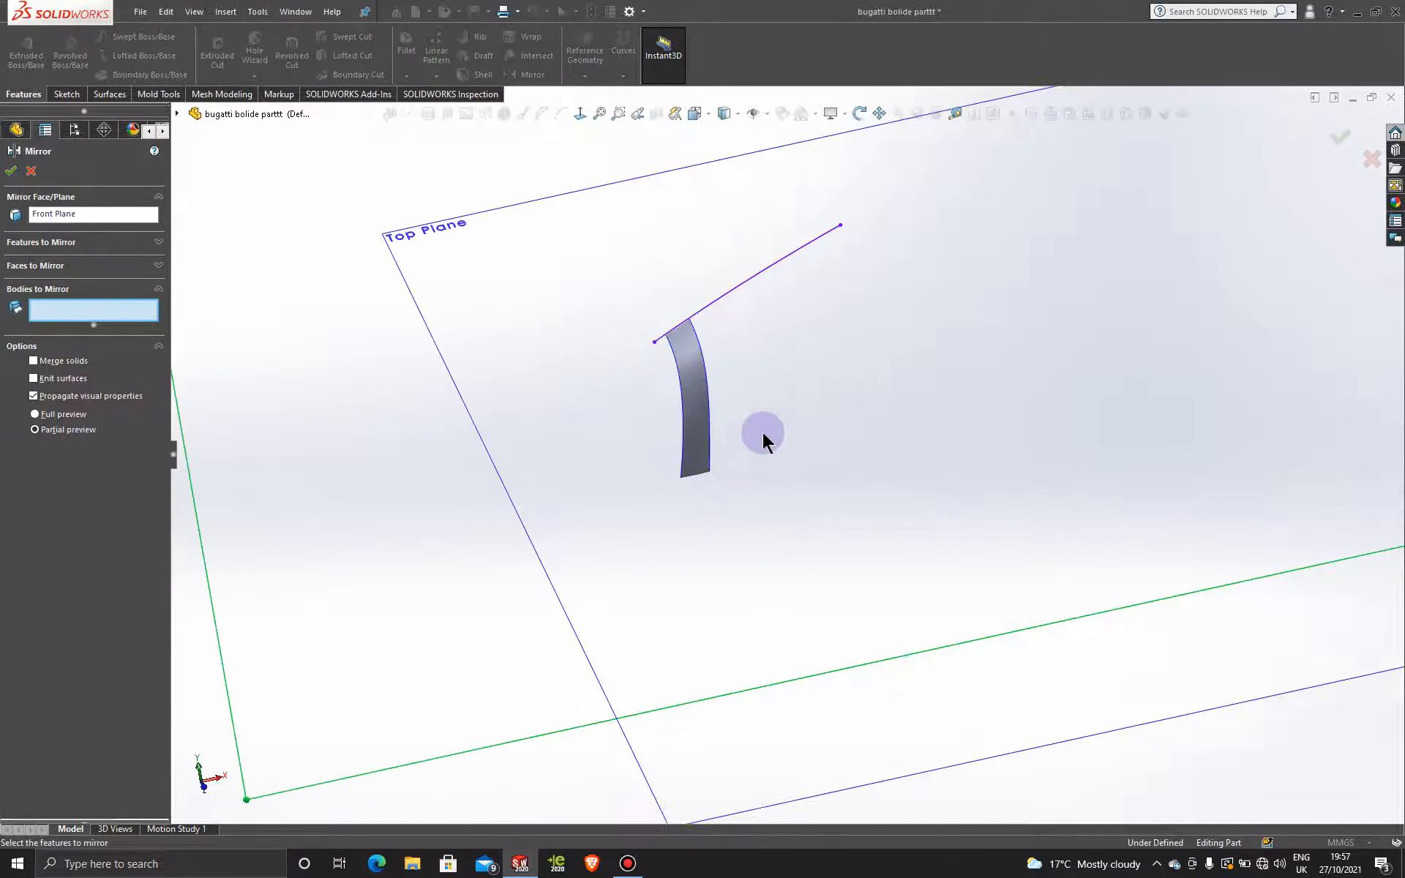
pyautogui.click(693, 386)
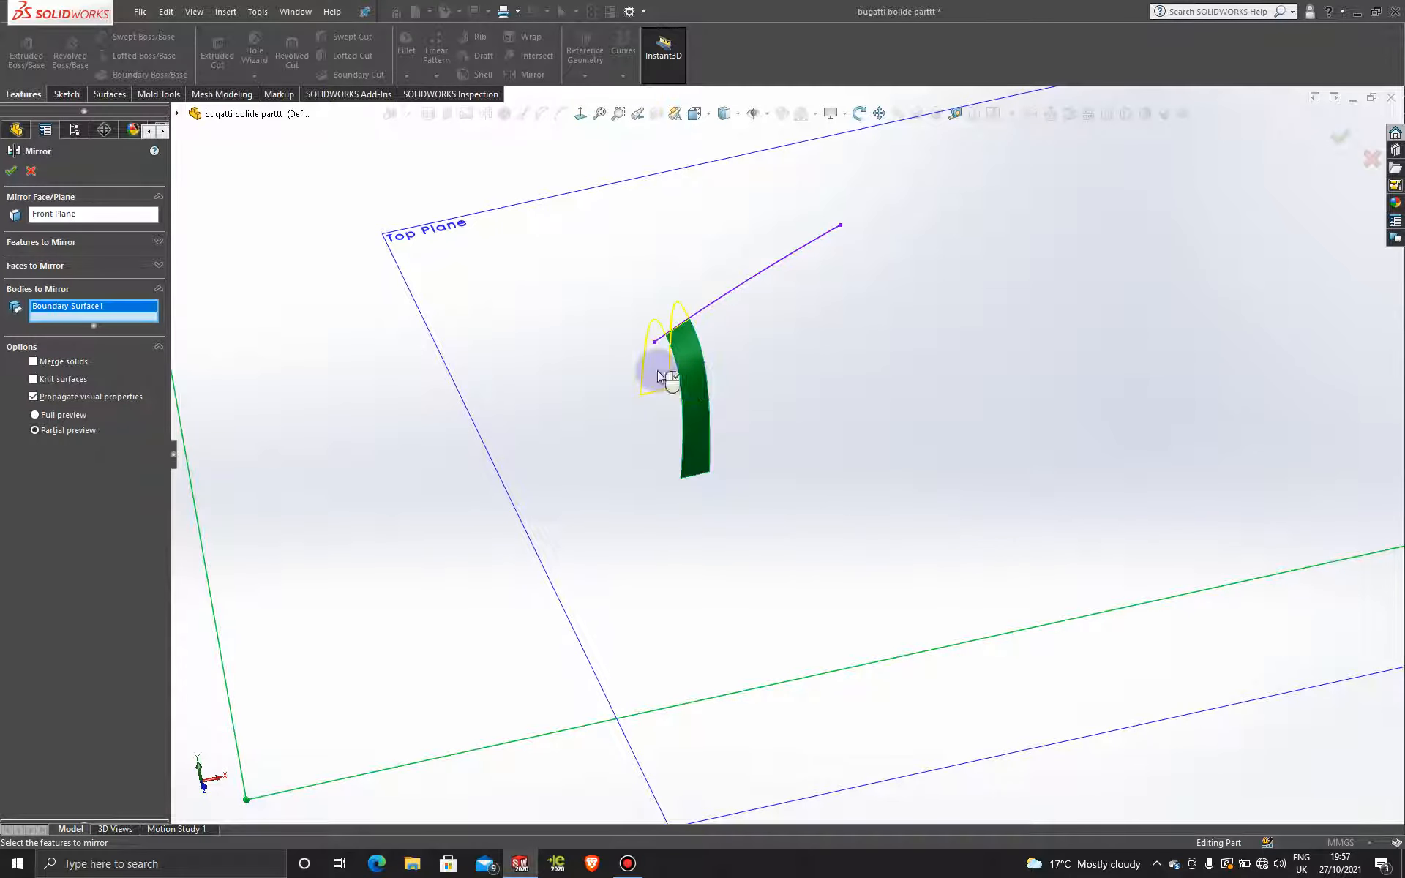
pyautogui.click(11, 170)
# - Activate <Default>_Display State 1 to show the reference pictures around the mirrored grille surround
pyautogui.moveTo(866, 361); pyautogui.dragTo(907, 401, button='middle')
pyautogui.scroll(2, 906, 402)
pyautogui.scroll(-2, 841, 374)
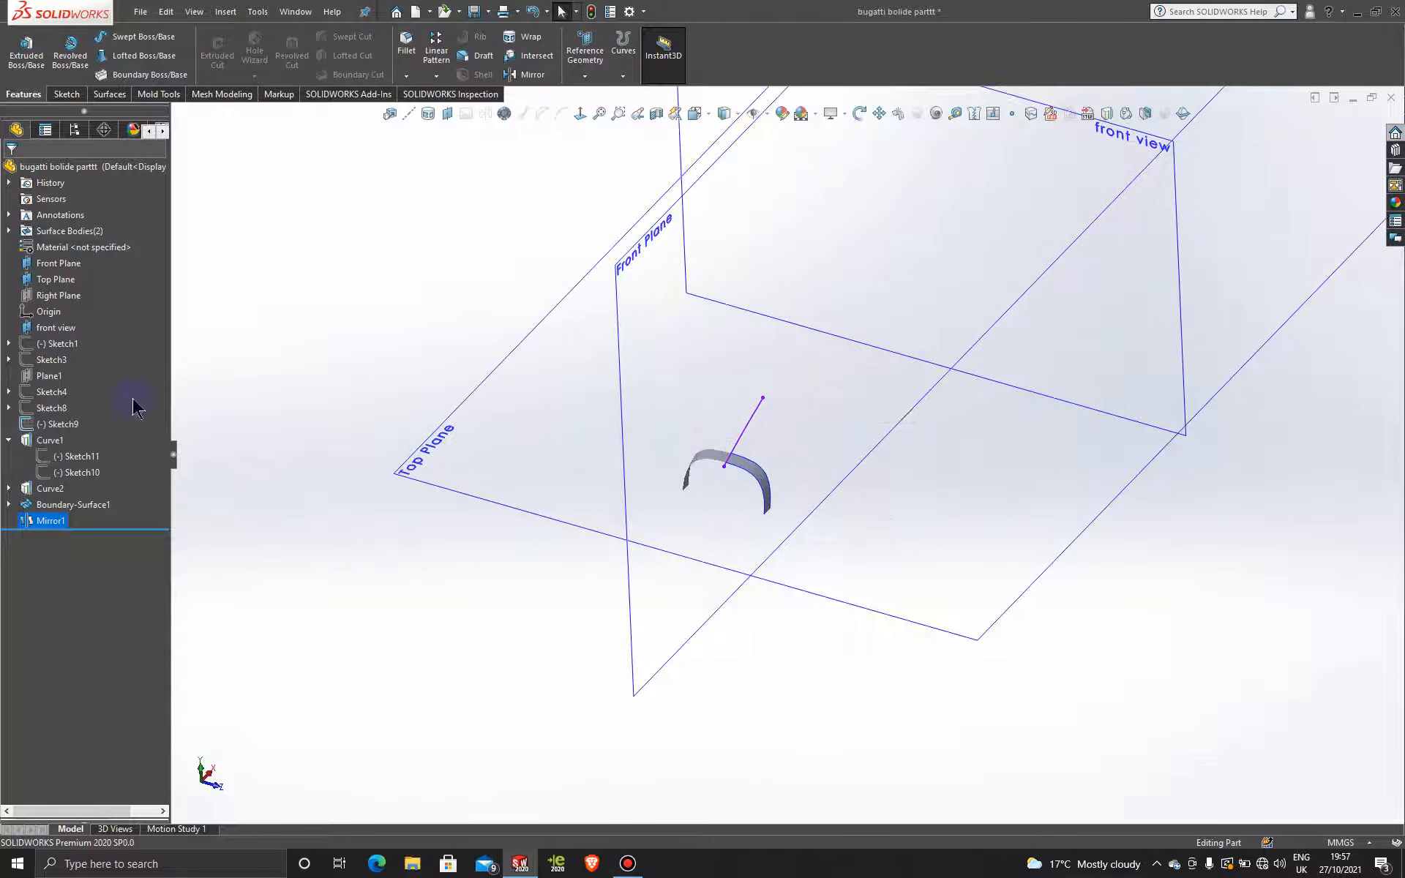
pyautogui.click(76, 131)
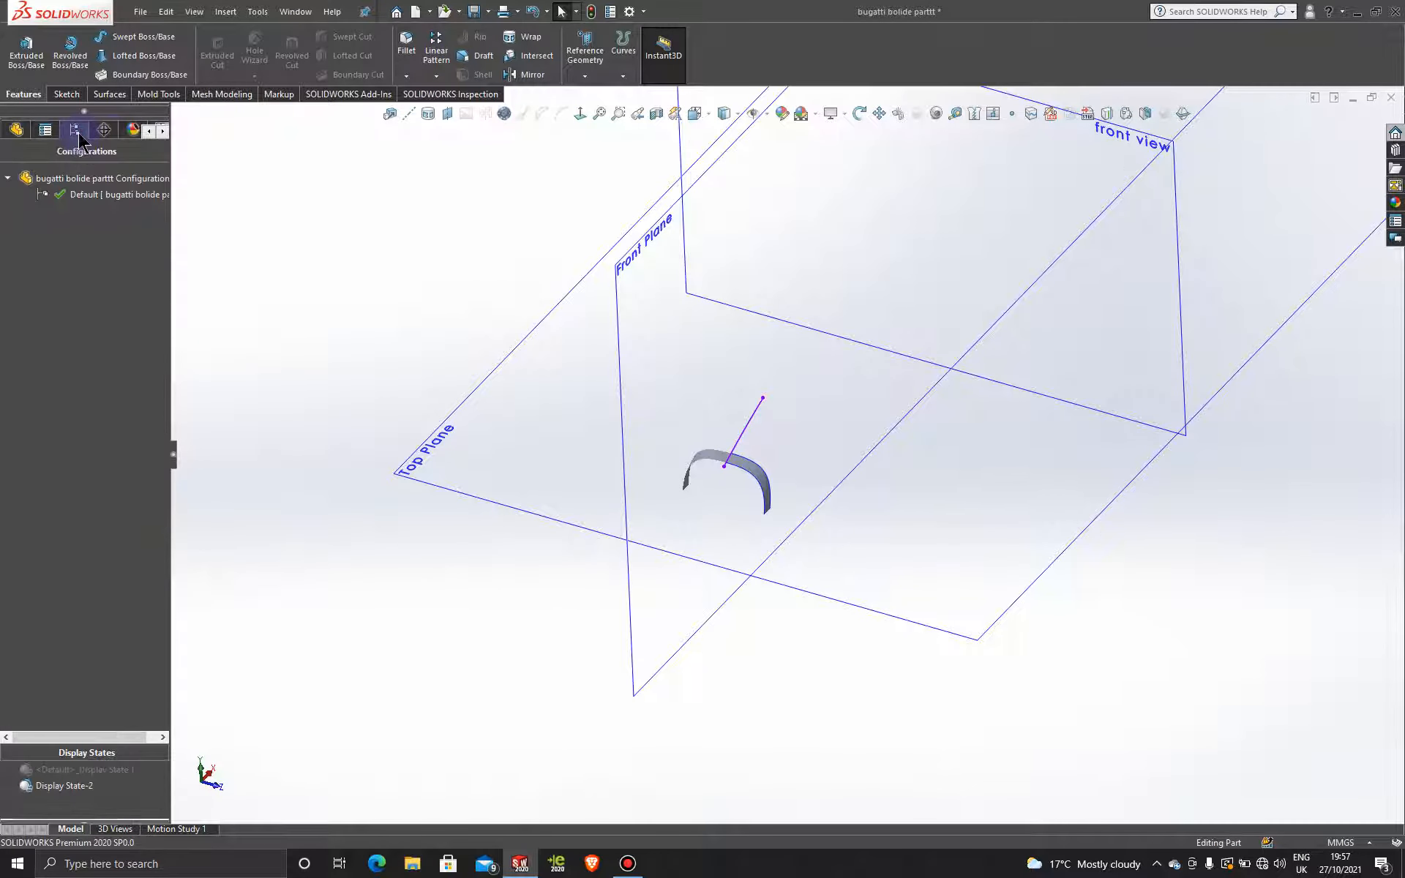
pyautogui.doubleClick(100, 774)
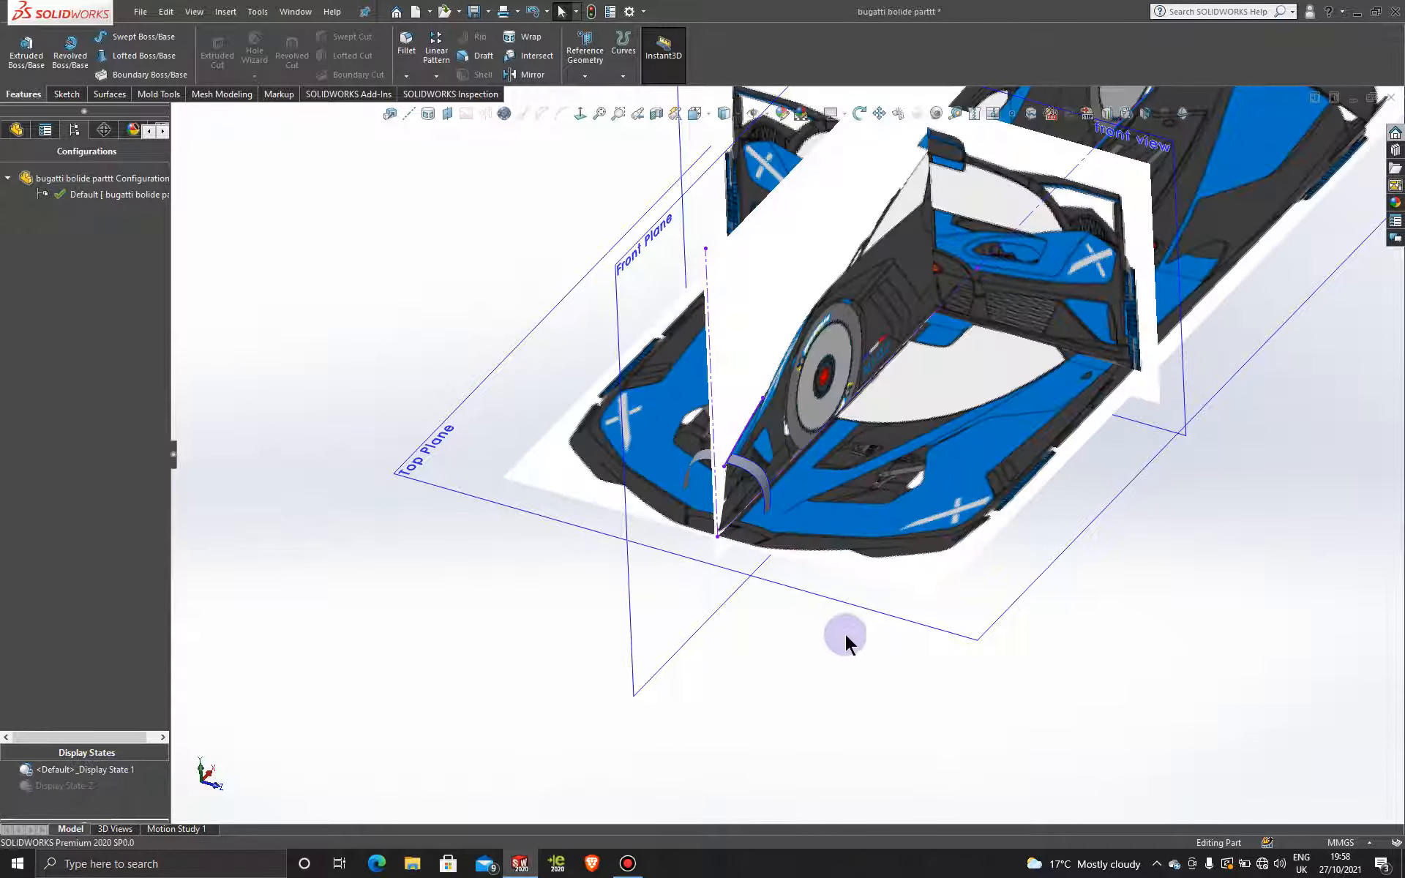
# - Sketch a center rectangle on the Top Plane, centred on the car's centreline and covering the dark hood stripe from ahead of the nose past the windscreen's front edge
pyautogui.click(926, 621)
pyautogui.click(990, 572)
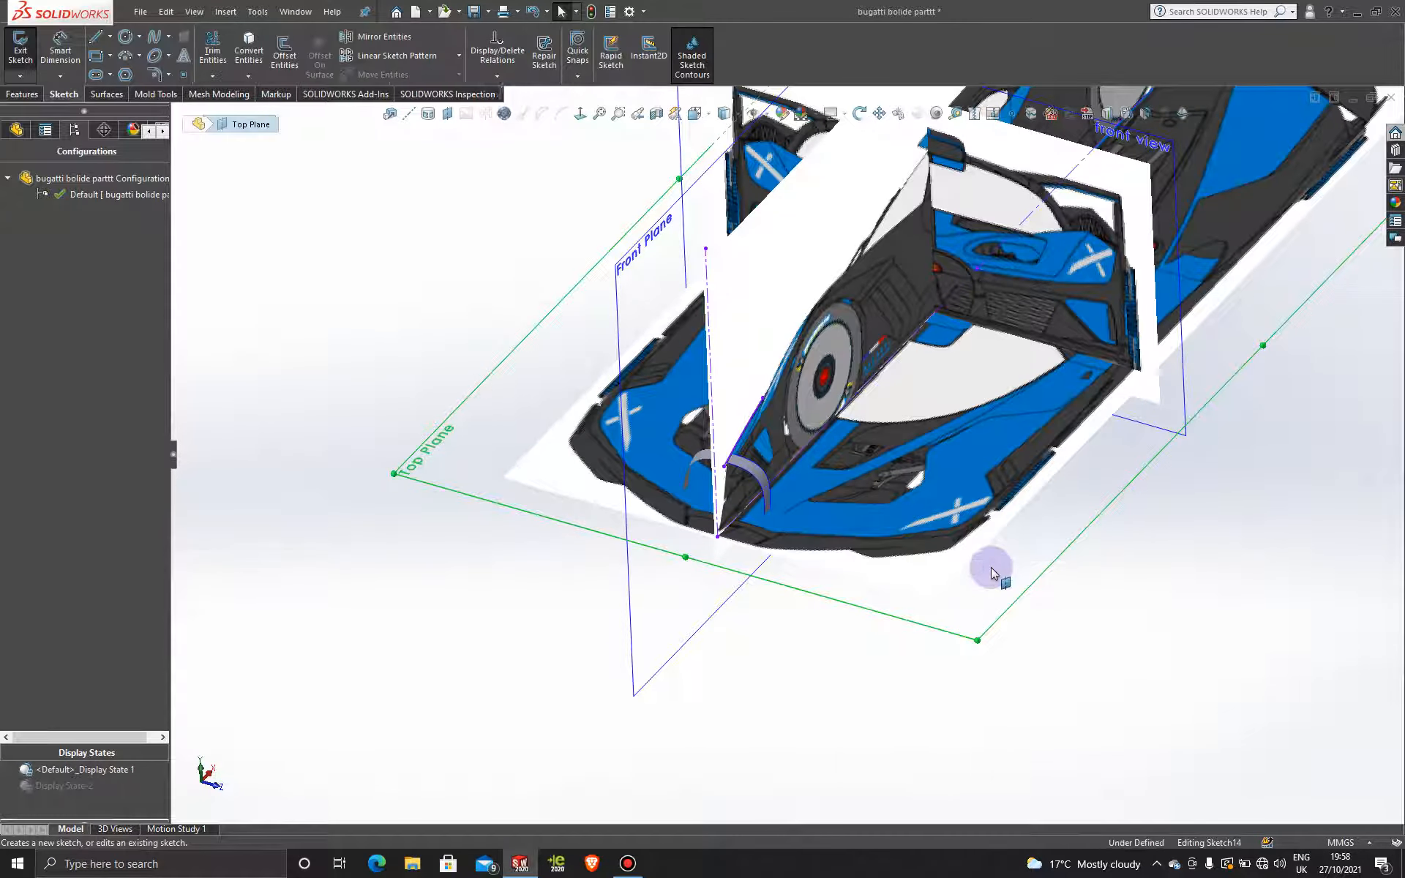
pyautogui.click(586, 112)
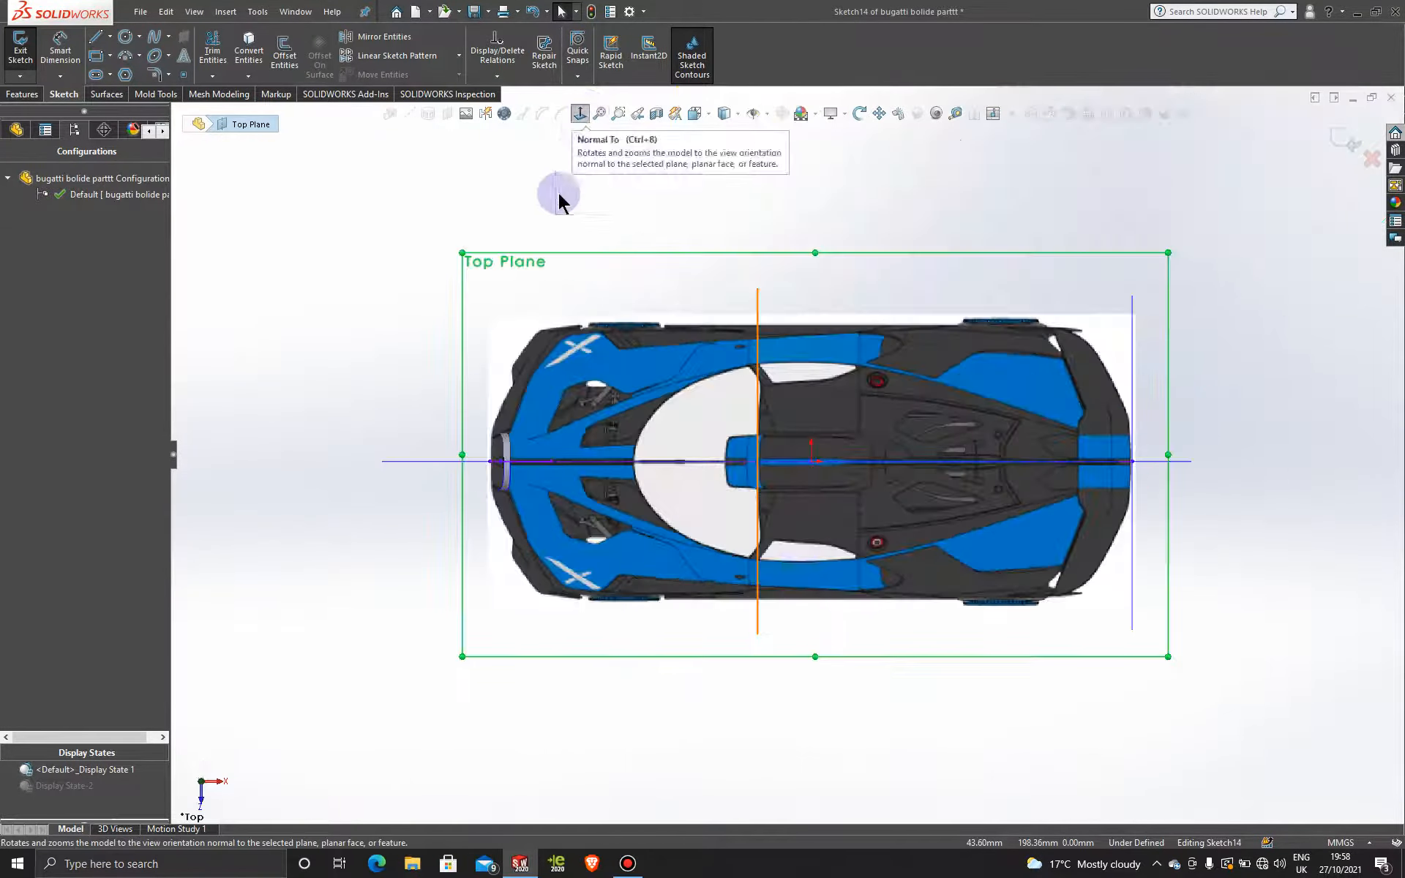
pyautogui.scroll(-5, 510, 441)
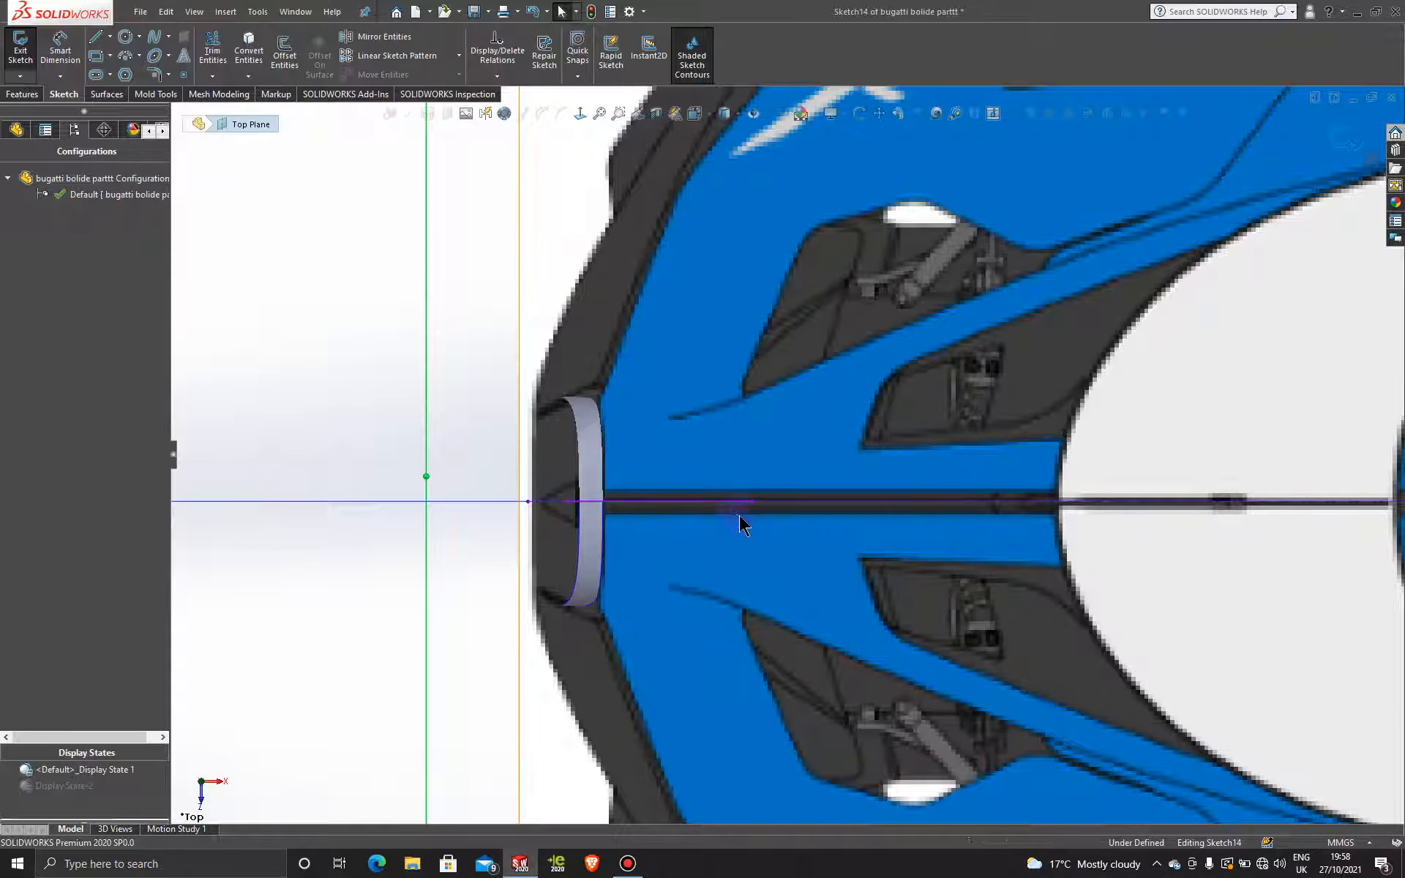
pyautogui.click(111, 56)
pyautogui.click(146, 95)
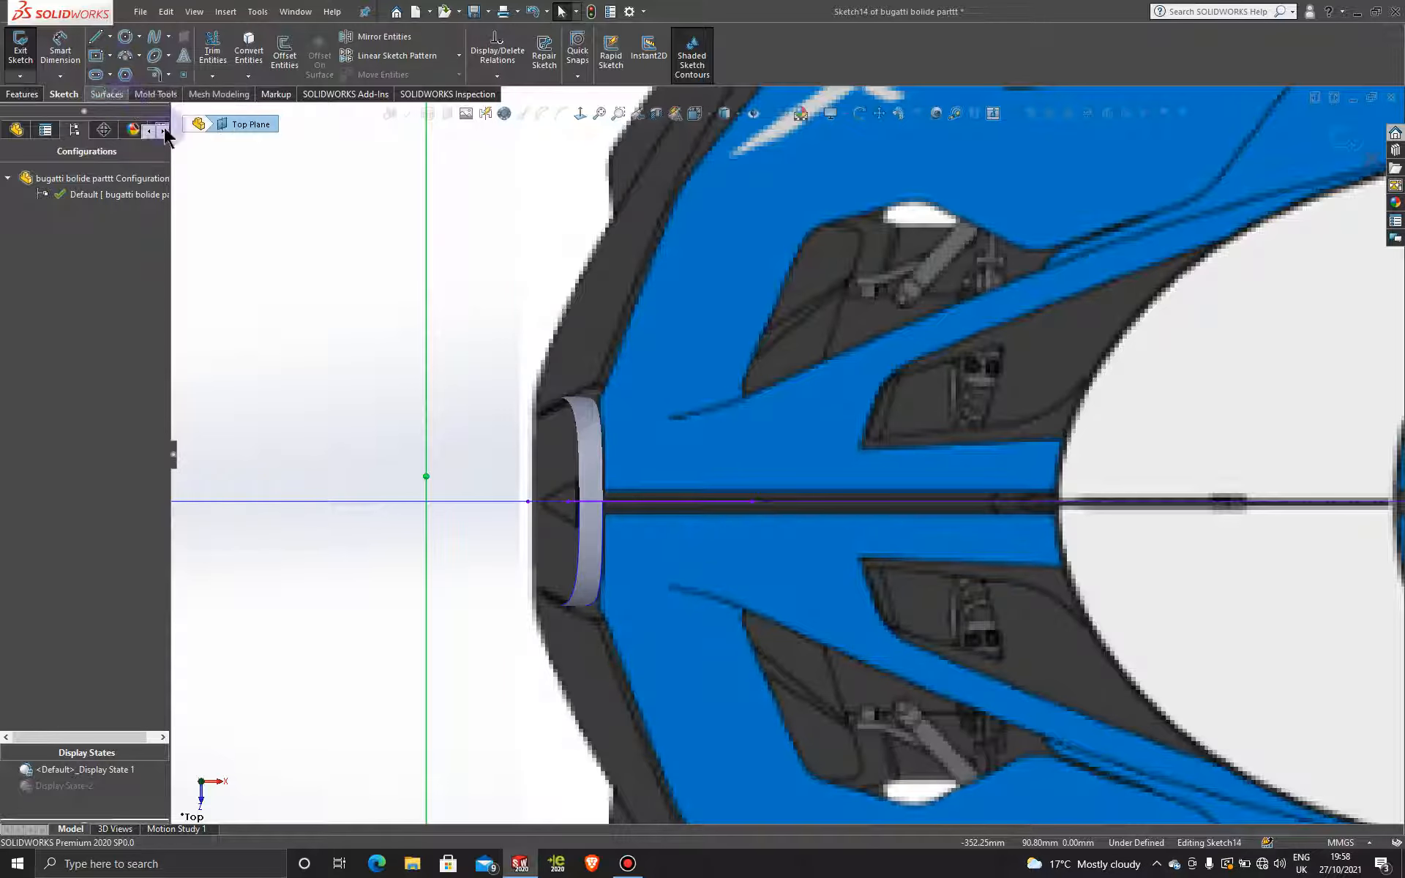
pyautogui.click(799, 502)
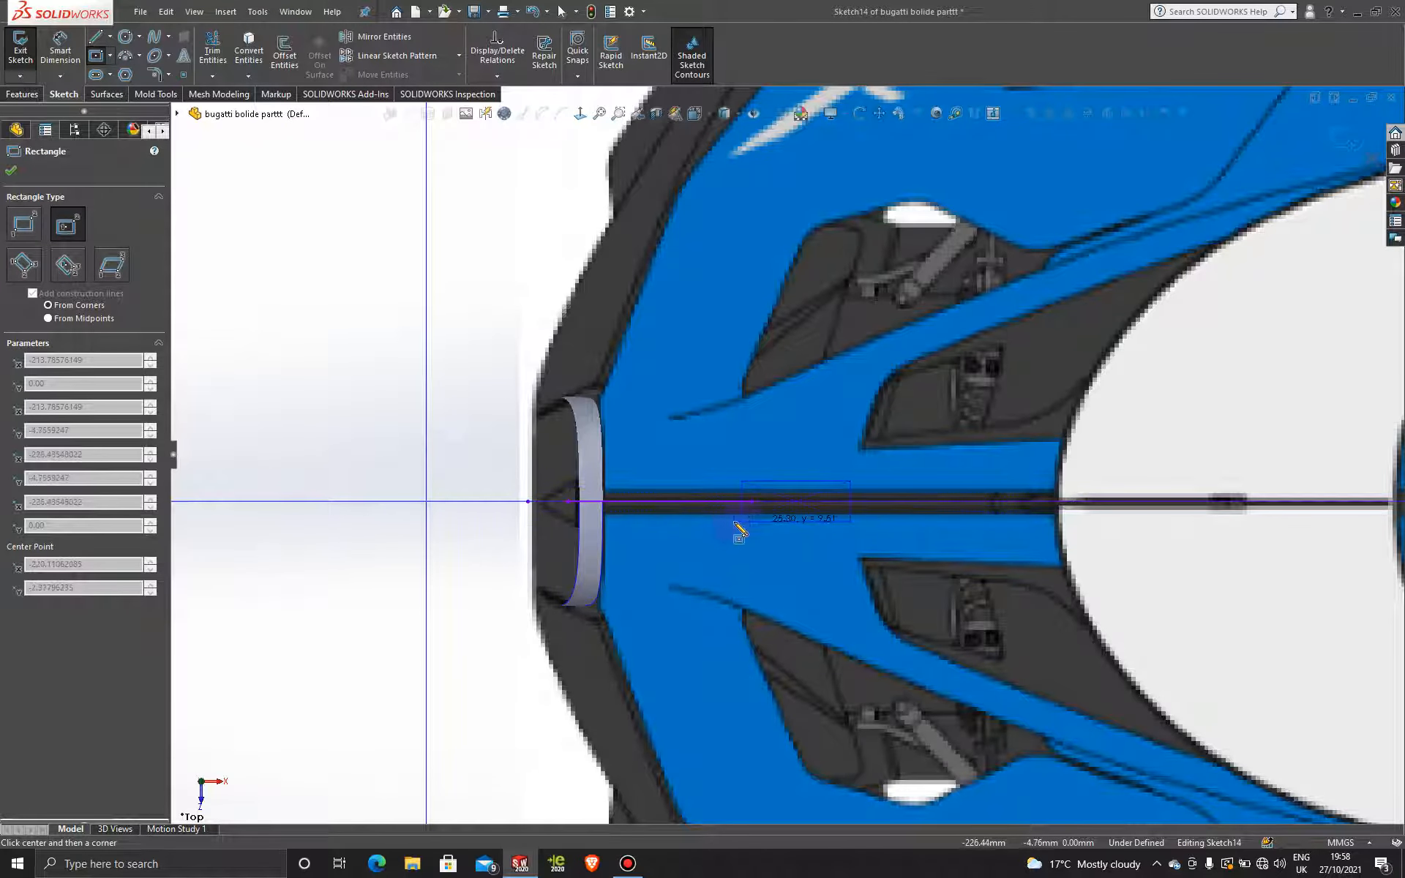
pyautogui.click(498, 521)
pyautogui.press('Escape')
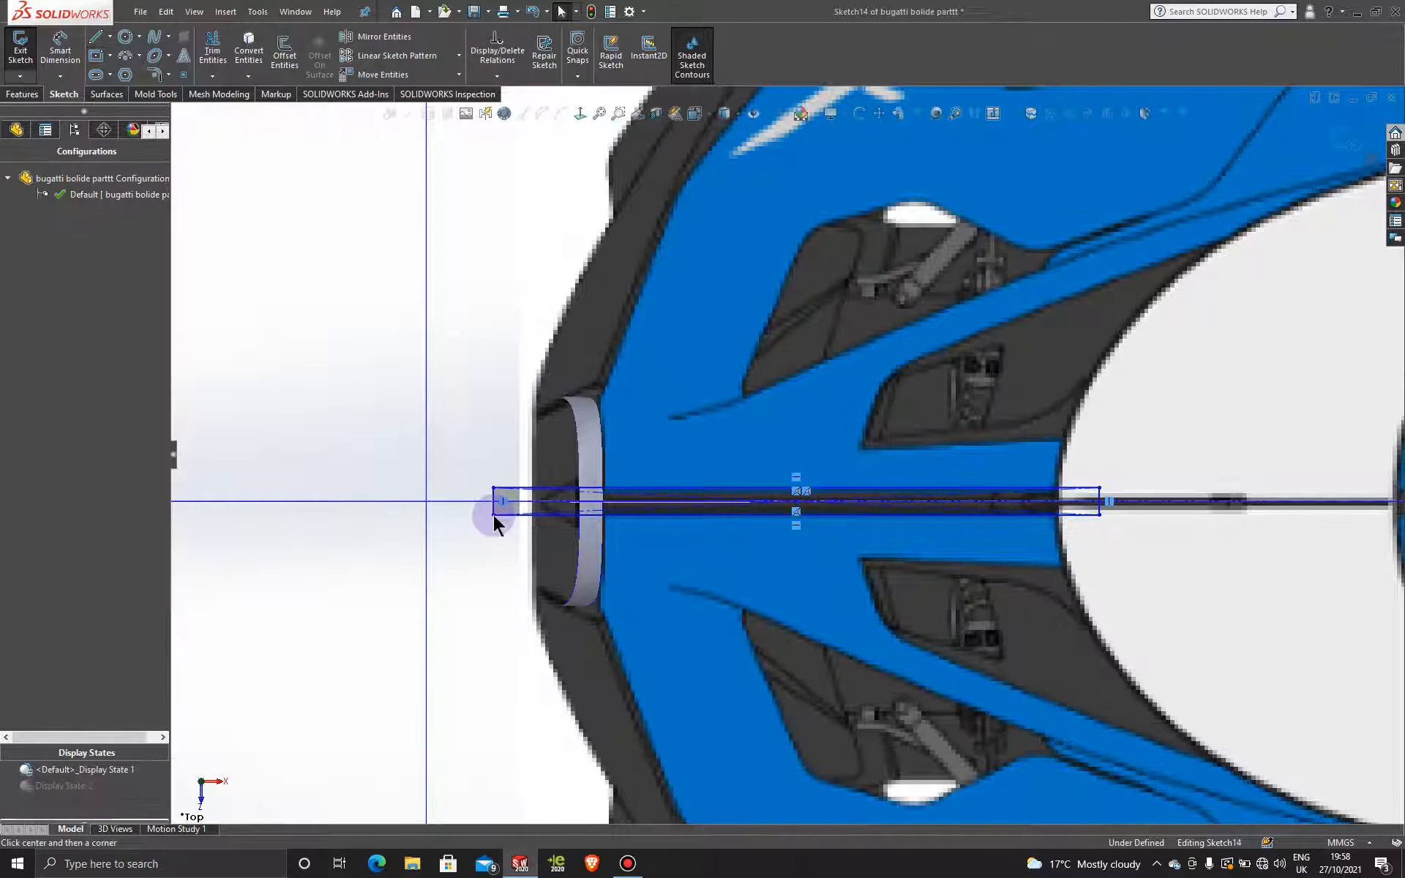
# - Trim both halves of the grille surround with the hood-stripe rectangle sketch, removing the two middle pieces inside it
pyautogui.click(107, 94)
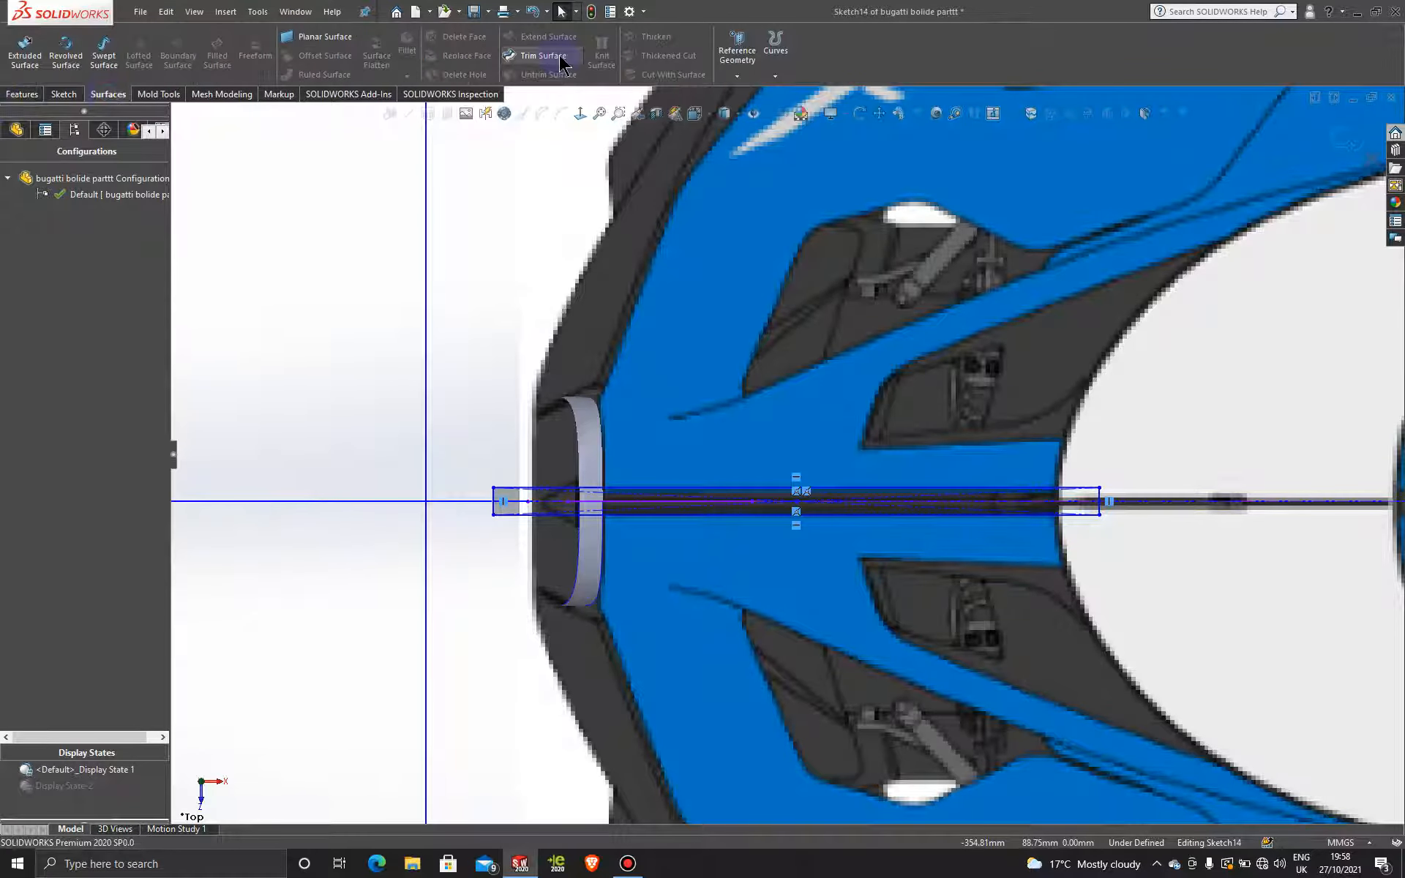
pyautogui.scroll(-3, 538, 433)
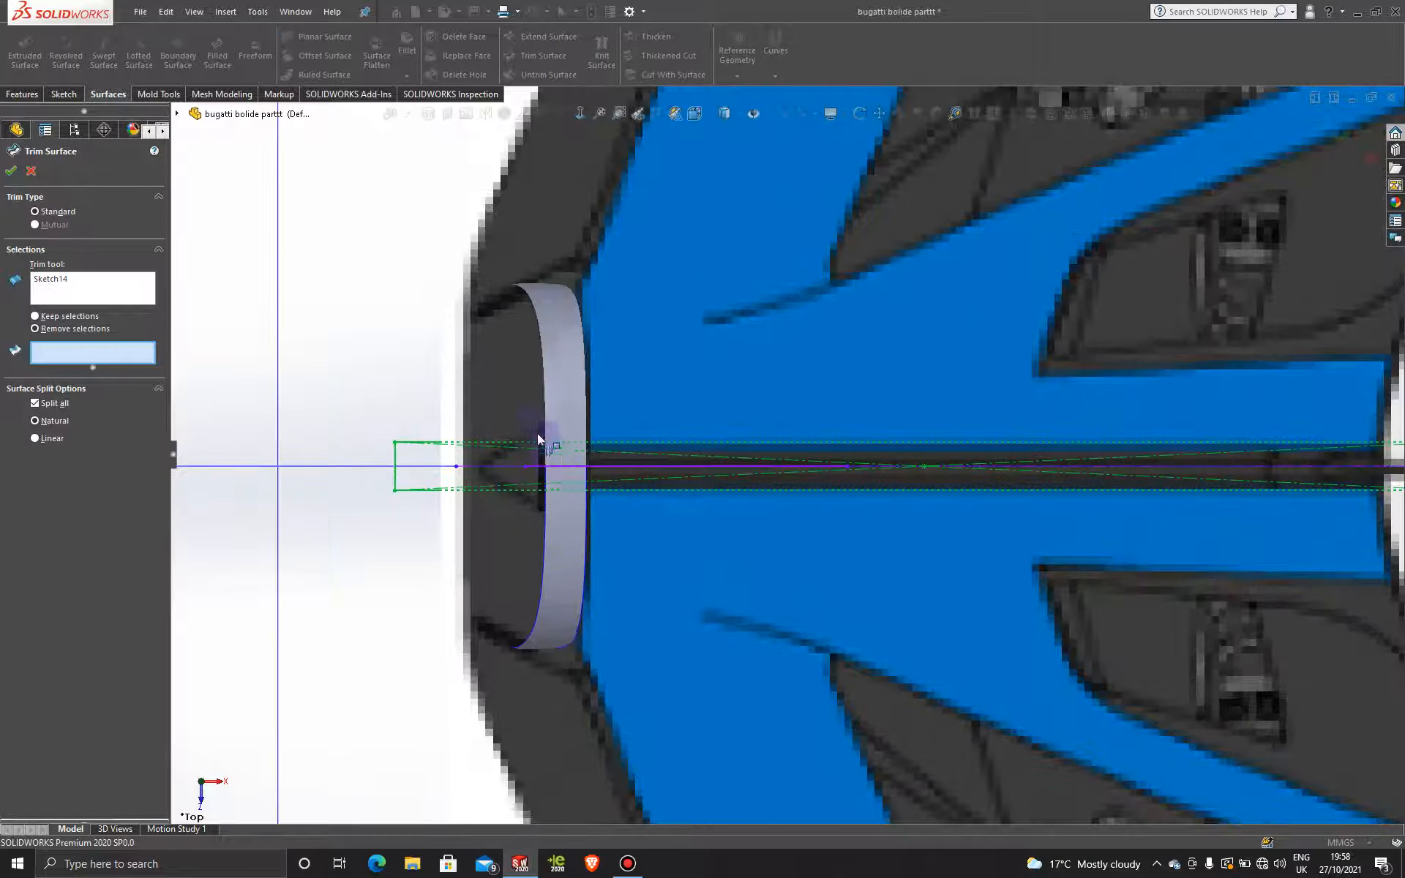
pyautogui.click(573, 454)
pyautogui.click(565, 471)
pyautogui.scroll(-8, 565, 472)
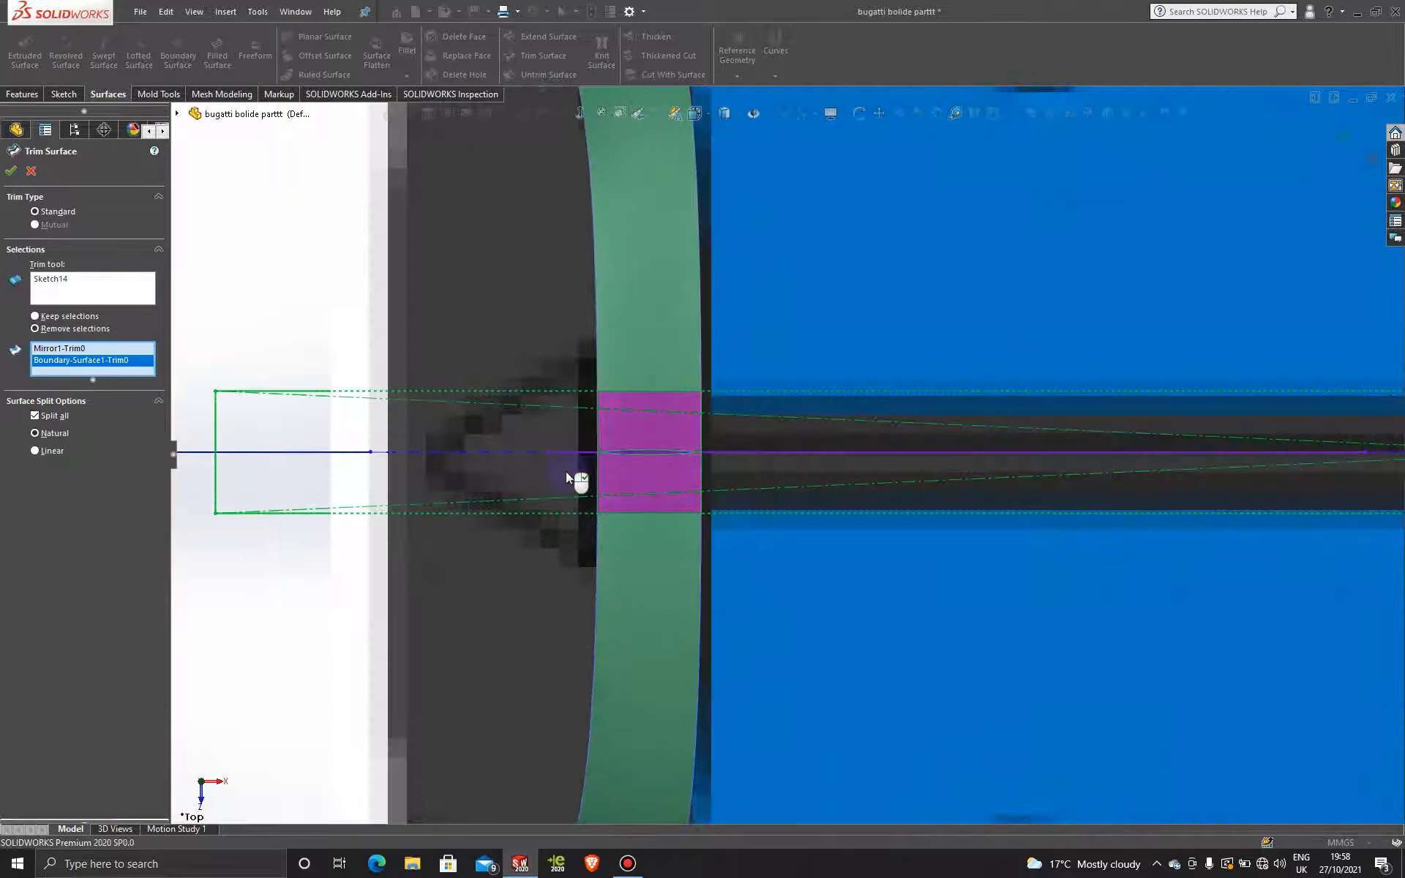
pyautogui.click(11, 171)
pyautogui.scroll(10, 537, 475)
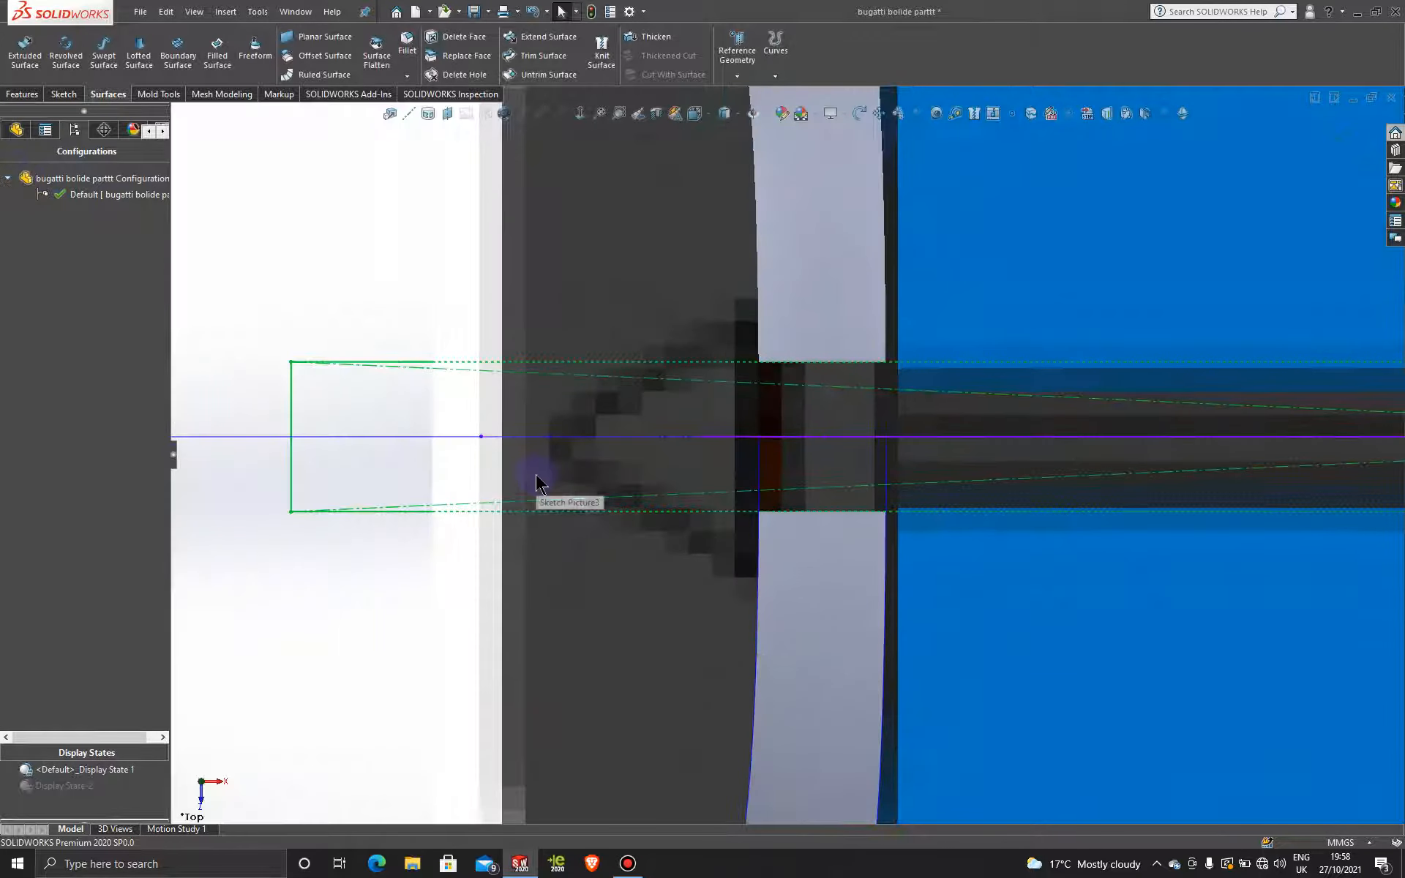
# - Activate Display State-2 and hide the two projected curves along the edges of the trimmed grille surround
pyautogui.doubleClick(65, 785)
pyautogui.moveTo(908, 544); pyautogui.dragTo(849, 658, button='middle')
pyautogui.scroll(-5, 901, 483)
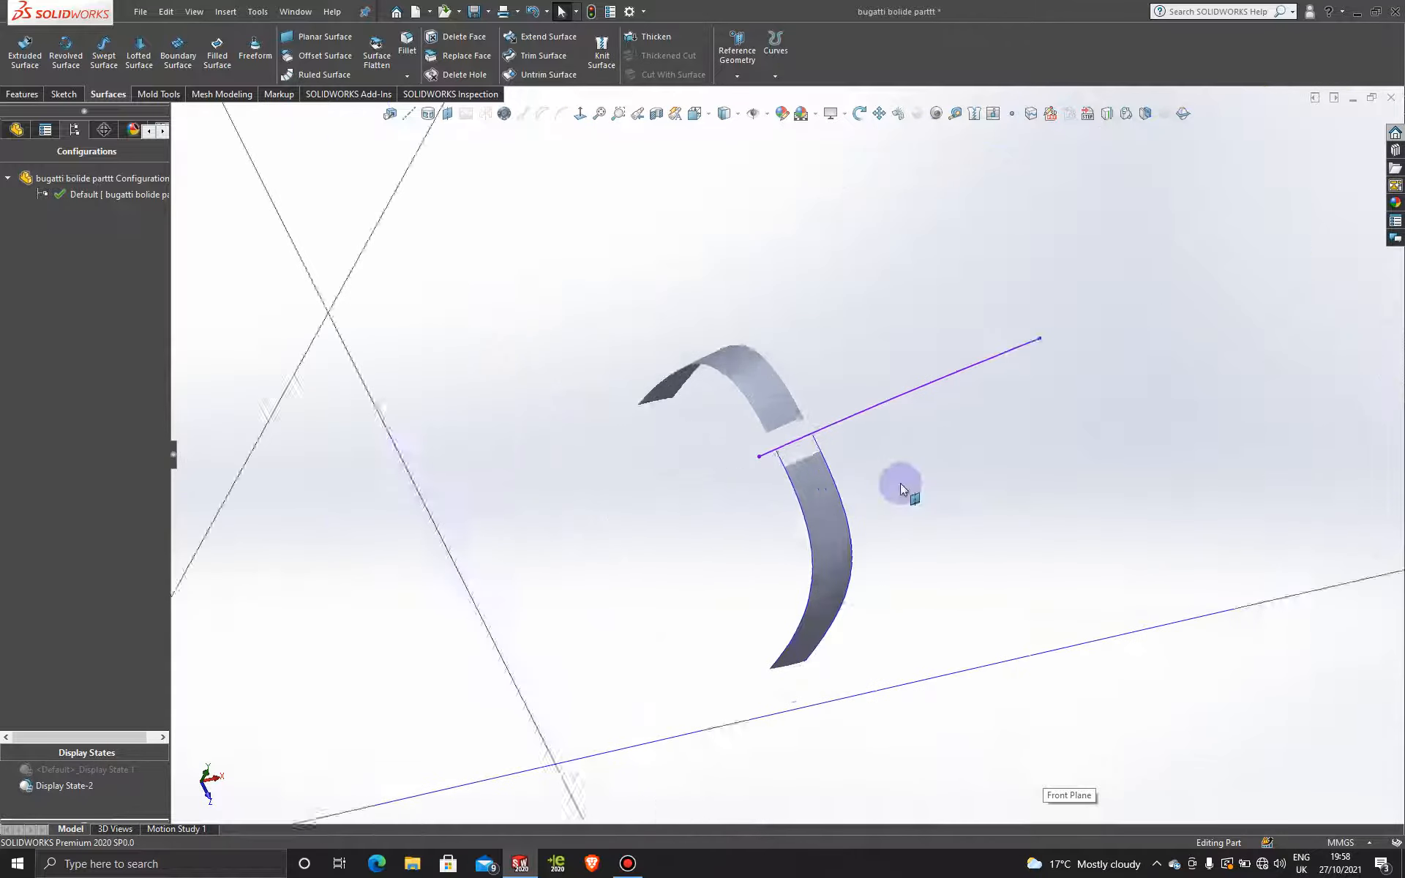
pyautogui.rightClick(763, 411)
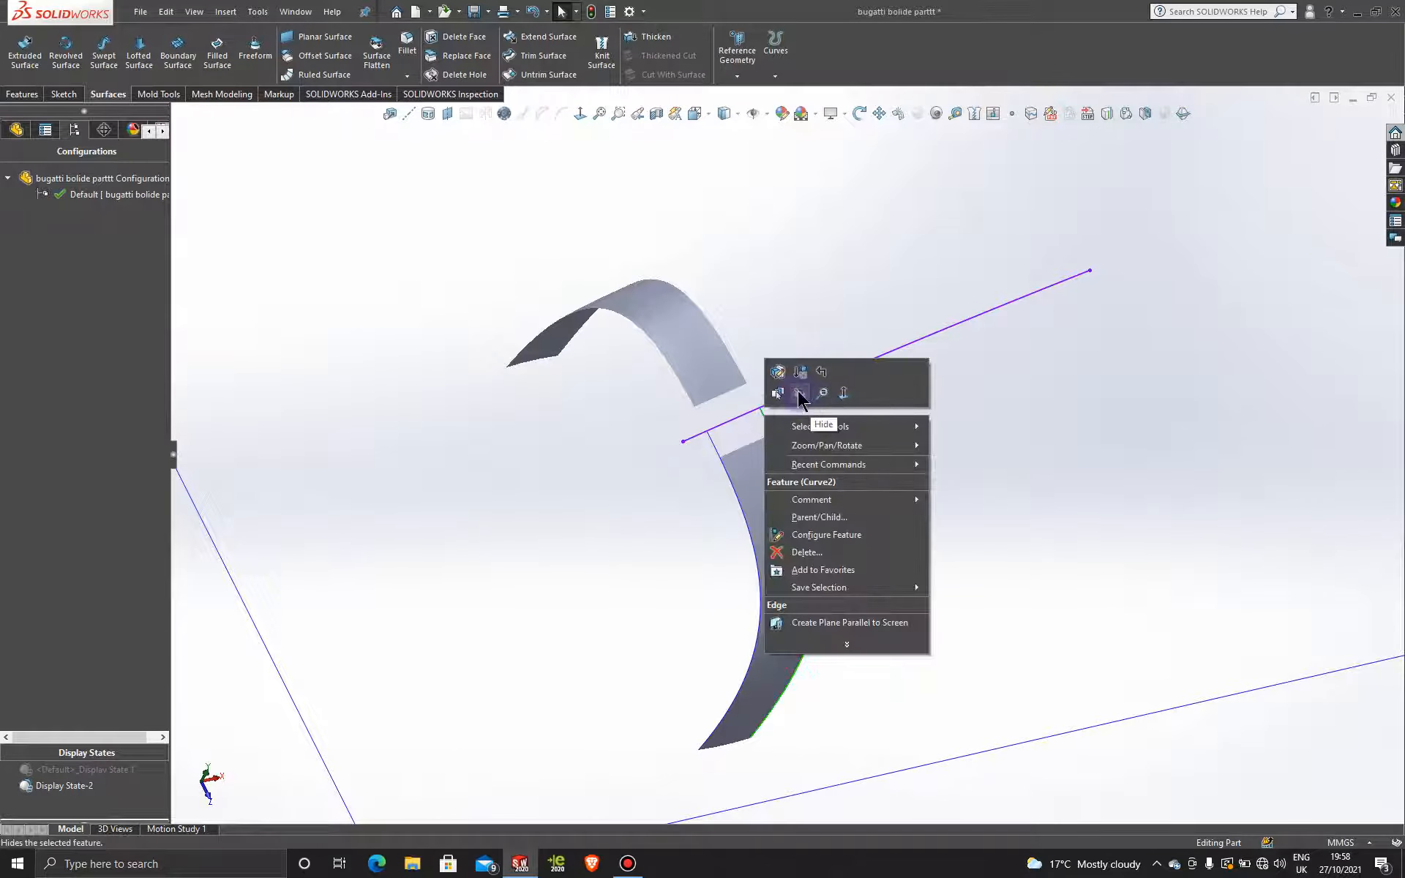
pyautogui.click(801, 395)
pyautogui.rightClick(716, 448)
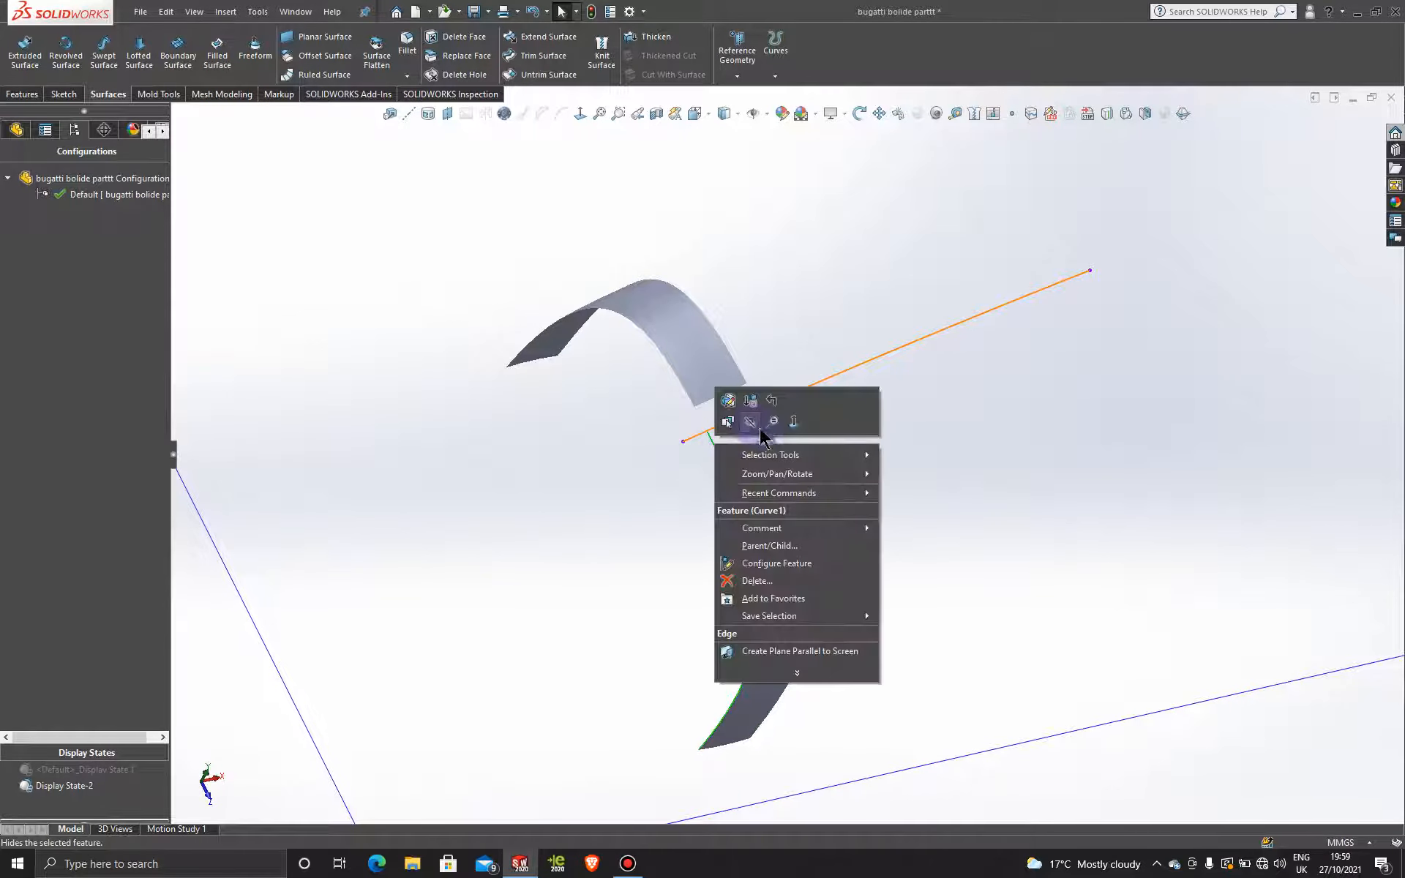
pyautogui.click(754, 424)
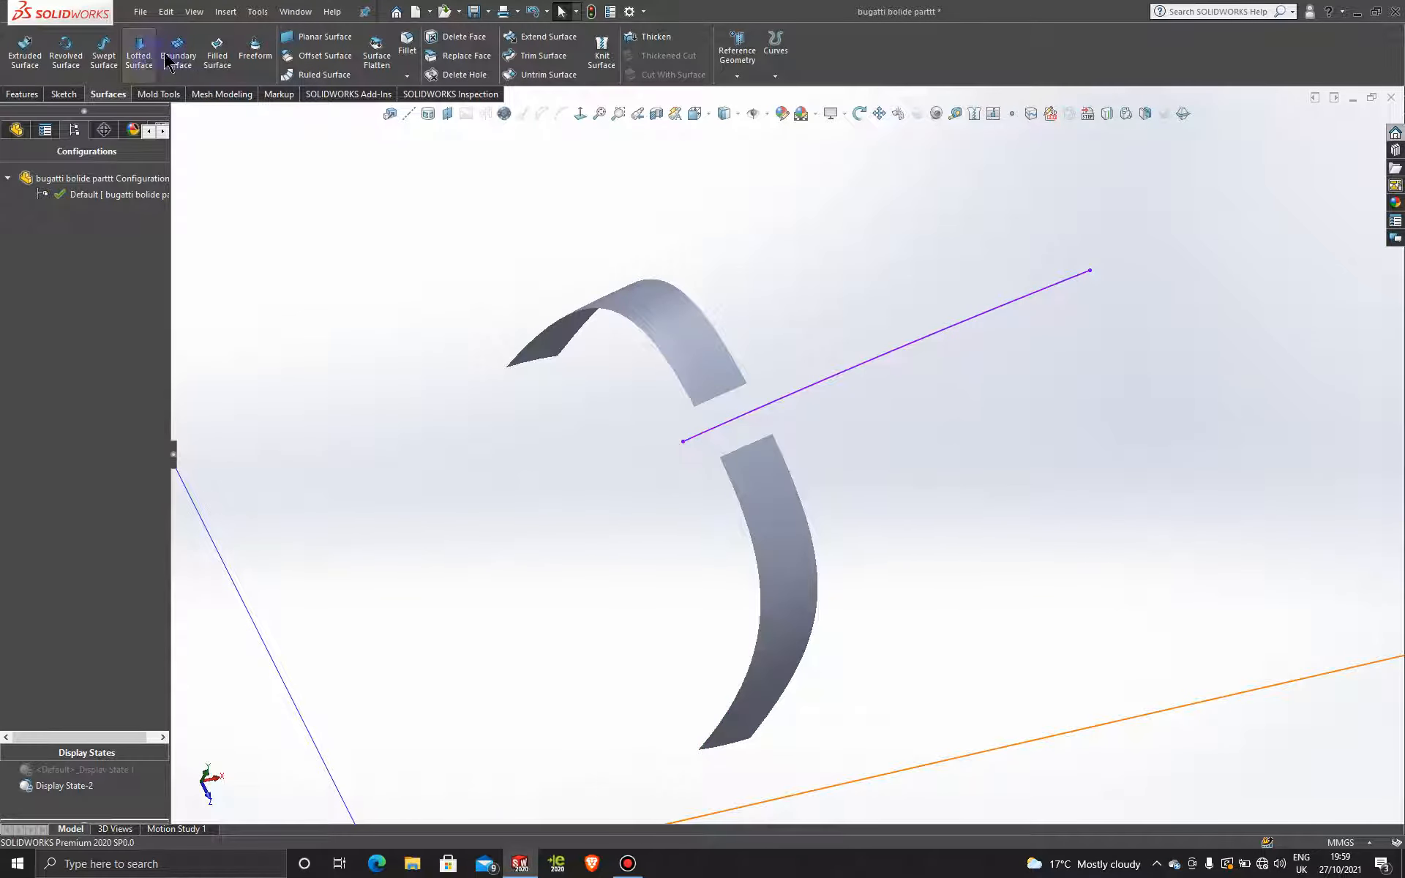
# - Bridge the gap with a Boundary Surface between the two trimmed edges, using Tangency To Face at both ends
pyautogui.click(723, 395)
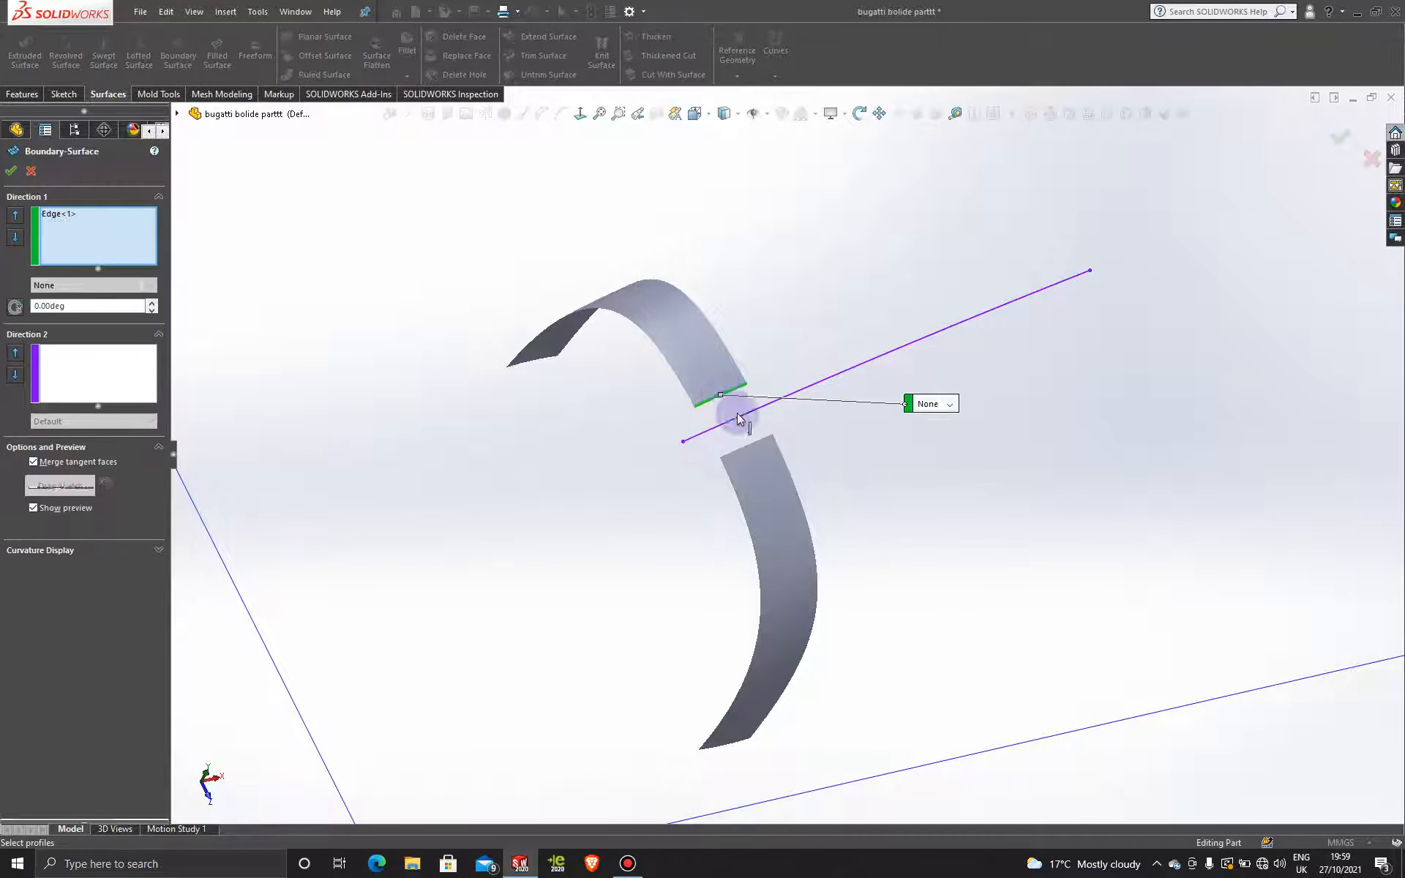
pyautogui.click(754, 443)
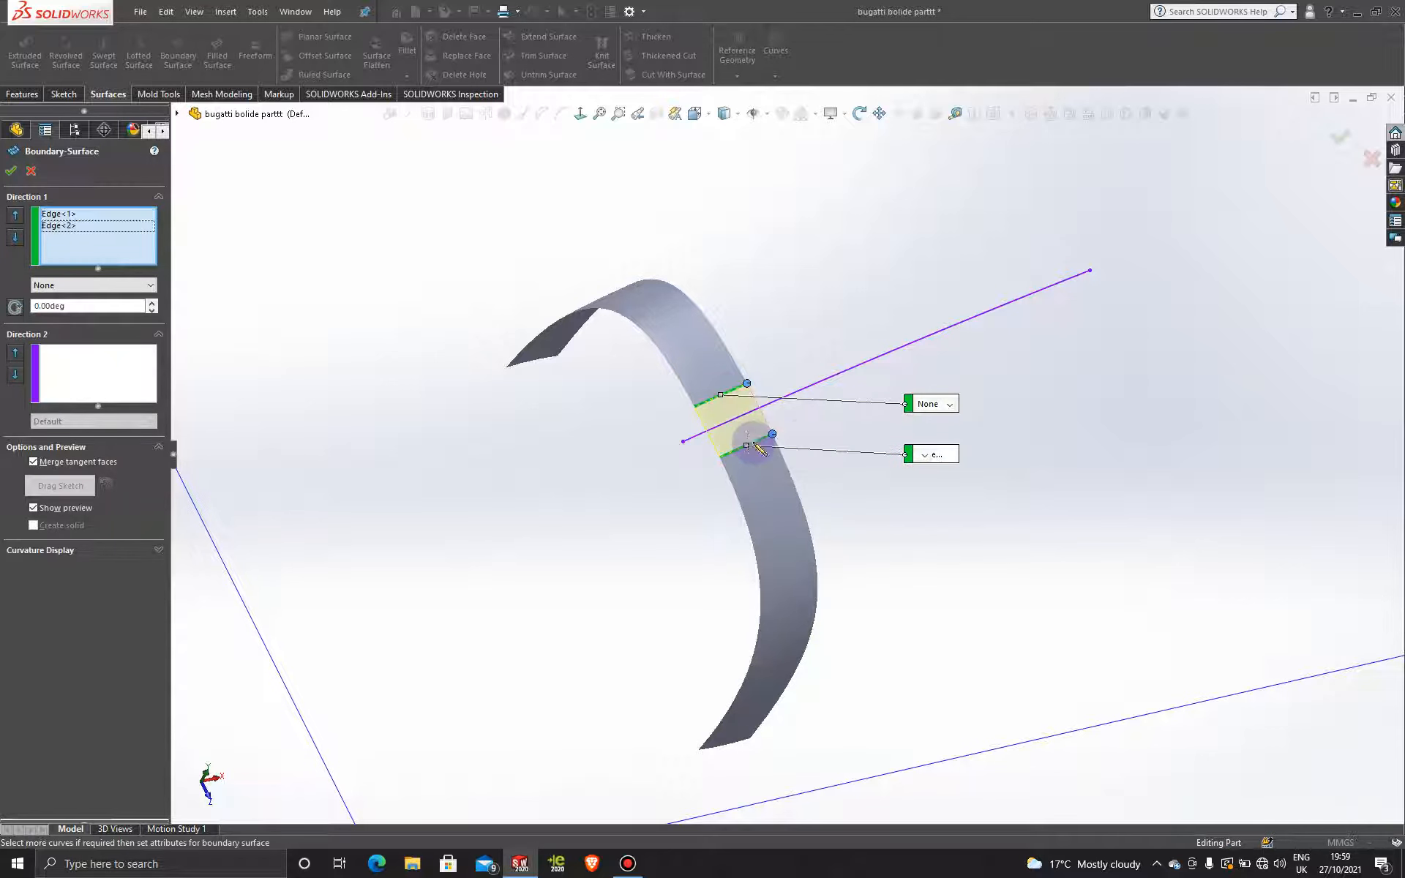
pyautogui.click(949, 405)
pyautogui.click(960, 435)
pyautogui.click(949, 457)
pyautogui.click(949, 486)
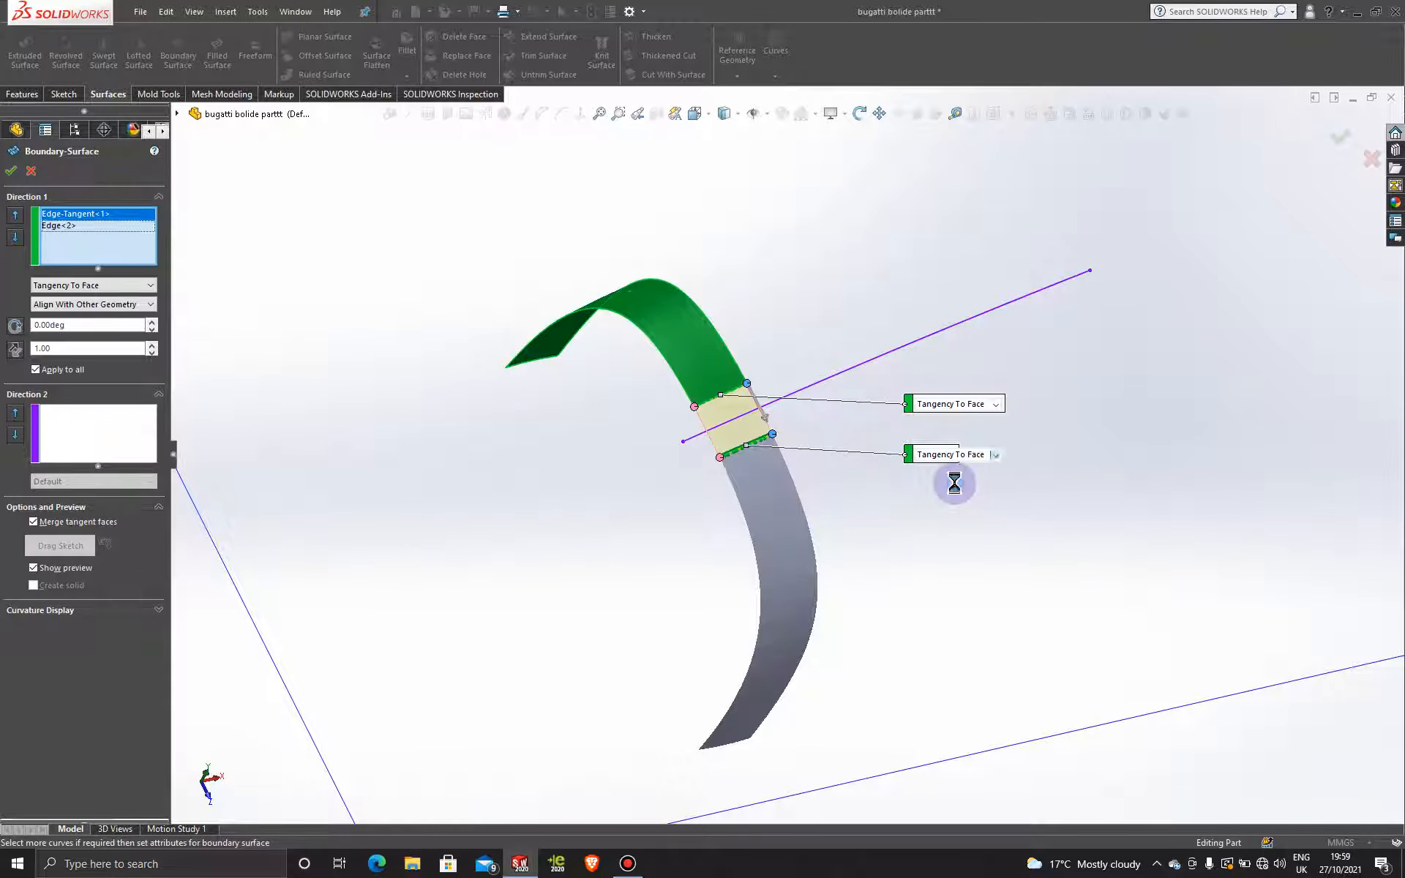
pyautogui.click(10, 172)
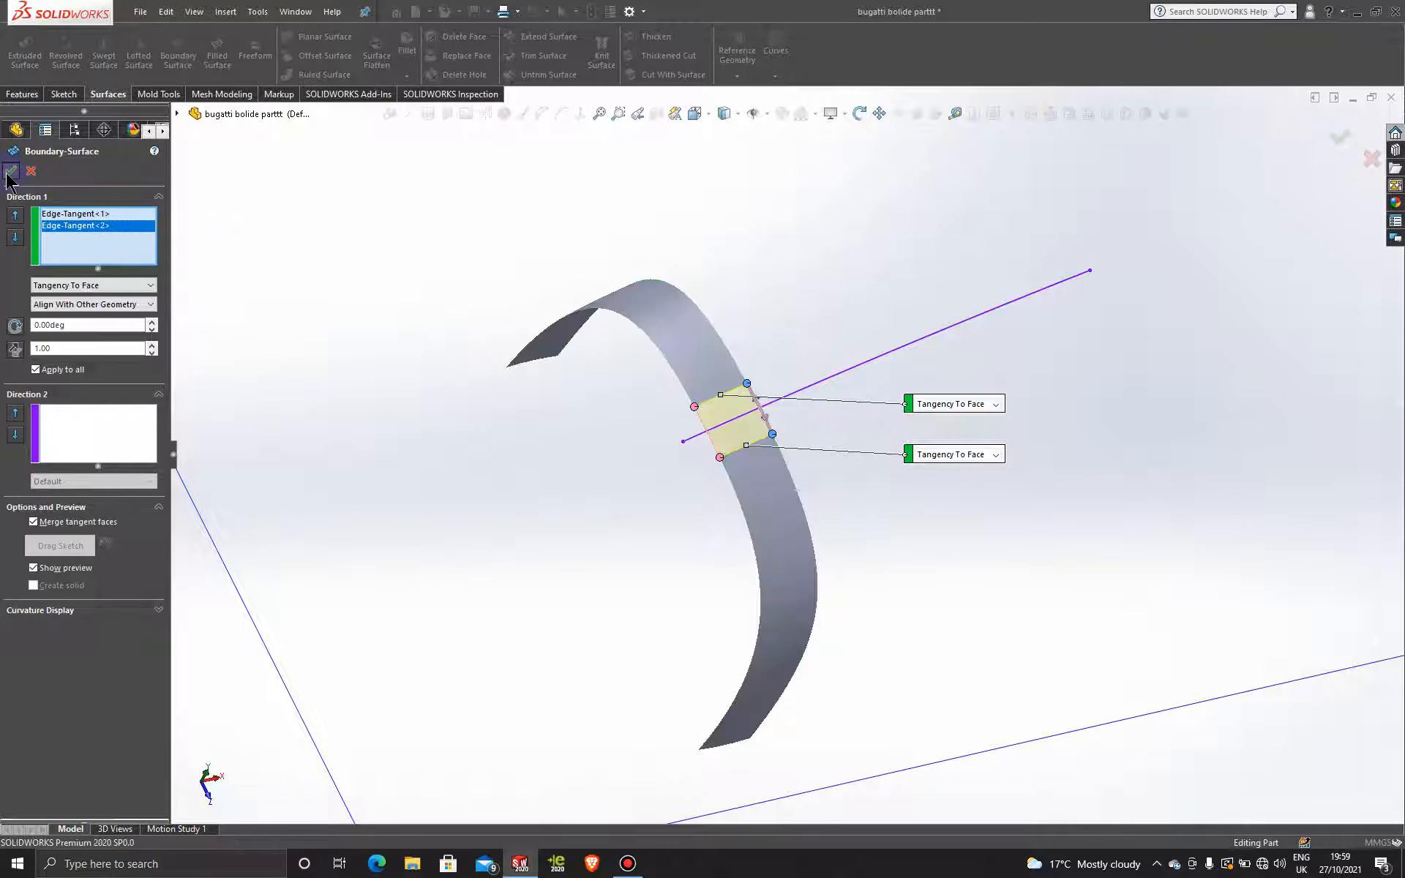
pyautogui.click(736, 218)
# - Knit the two grille surround halves and the bridging surface between them into one surface
pyautogui.moveTo(847, 443); pyautogui.dragTo(882, 388, button='middle')
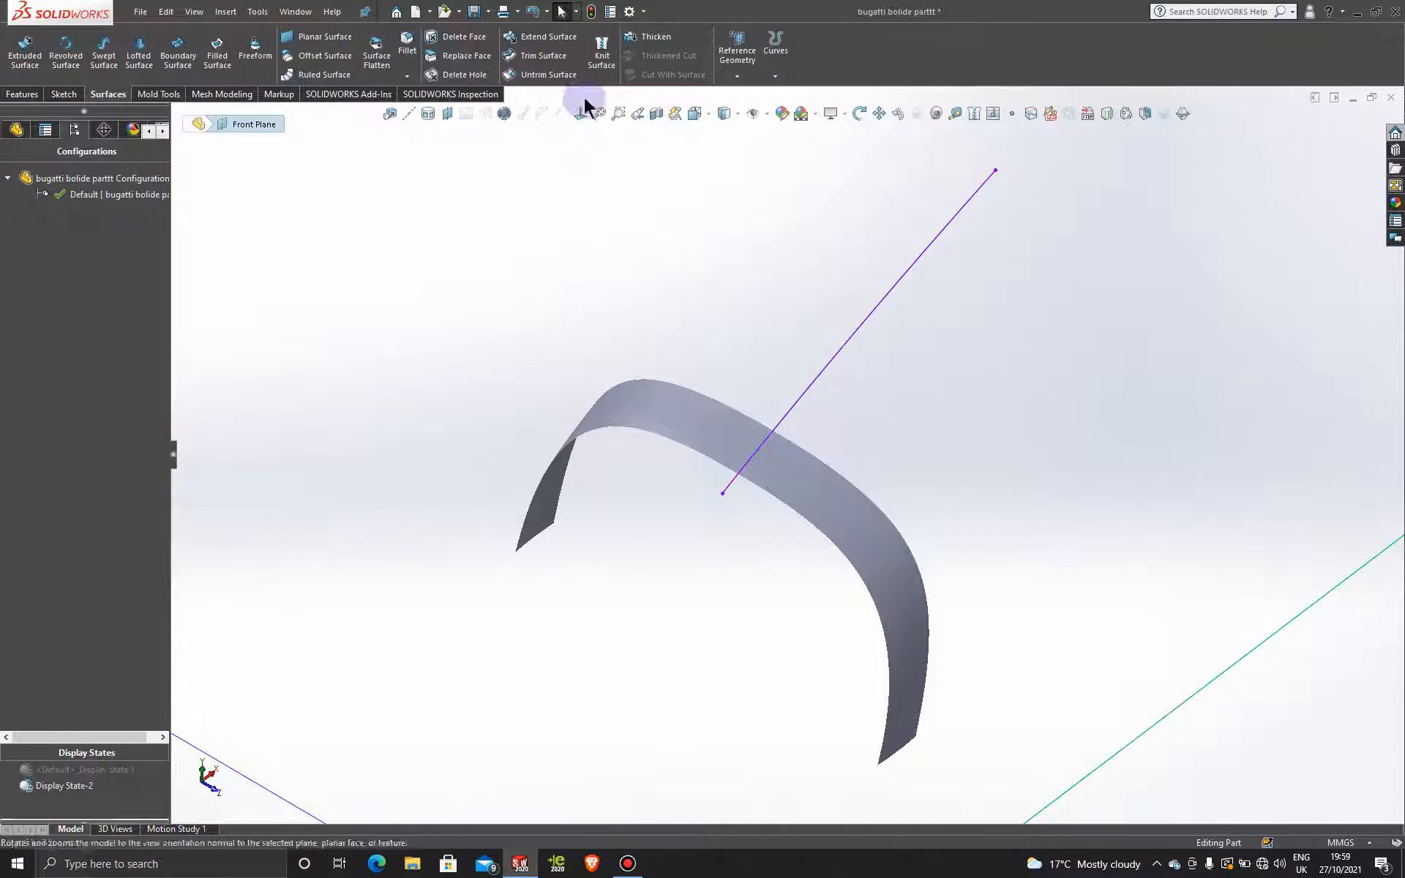
pyautogui.click(598, 55)
pyautogui.click(640, 402)
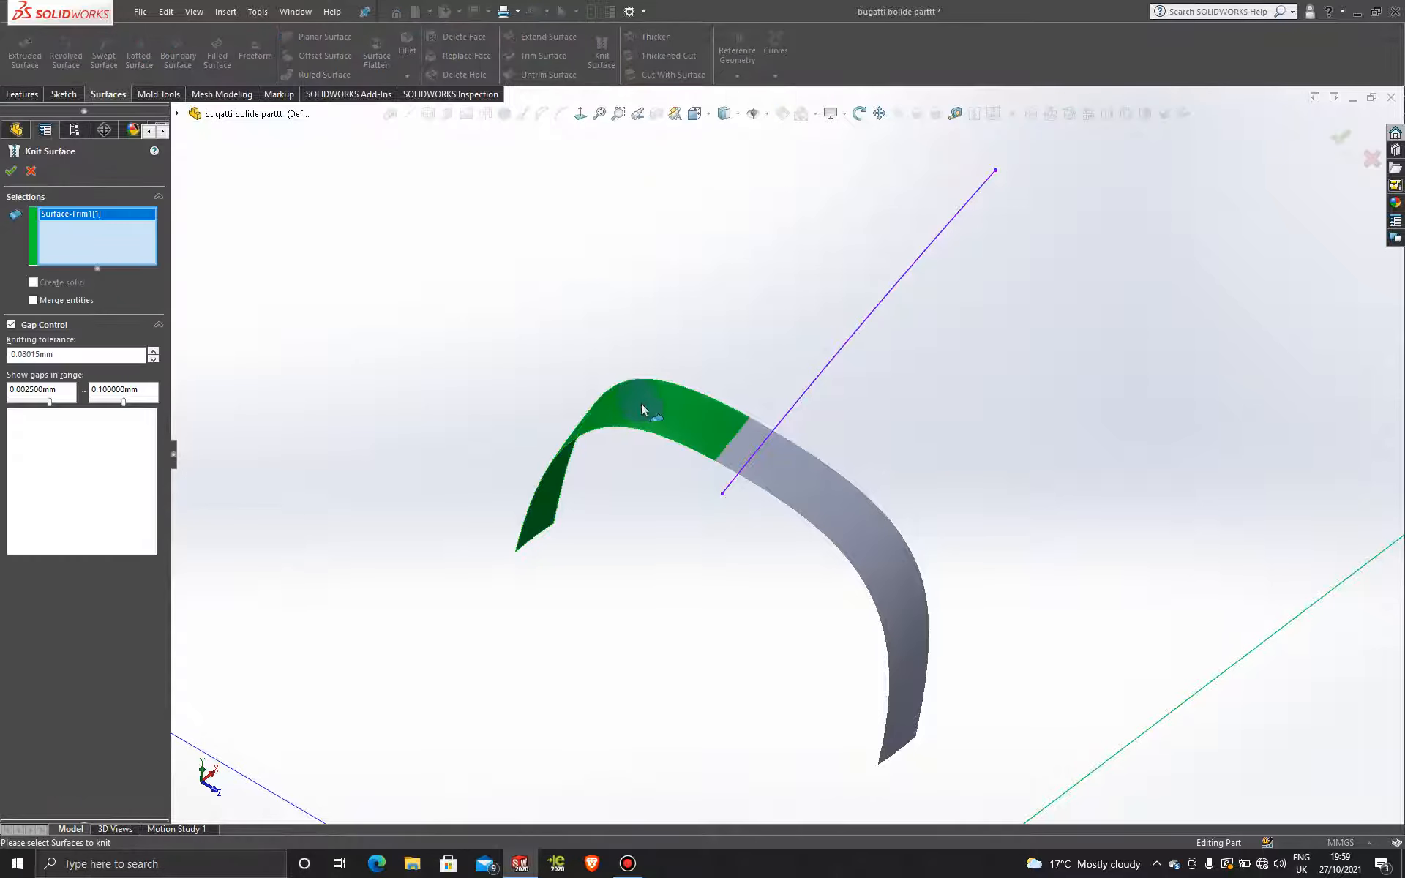
pyautogui.click(751, 469)
pyautogui.click(826, 510)
pyautogui.click(12, 172)
pyautogui.scroll(5, 863, 439)
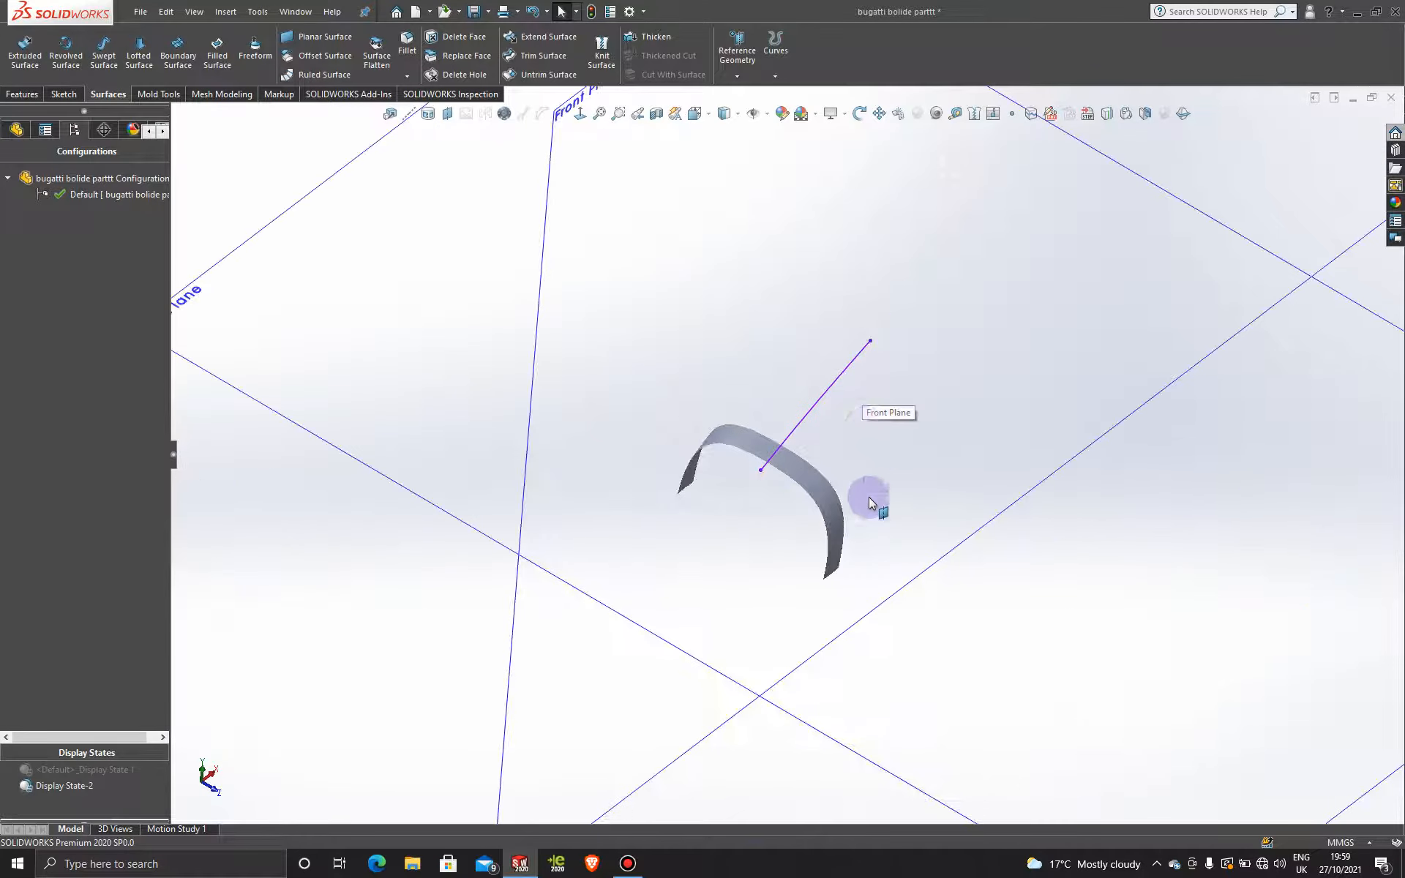
pyautogui.click(623, 863)
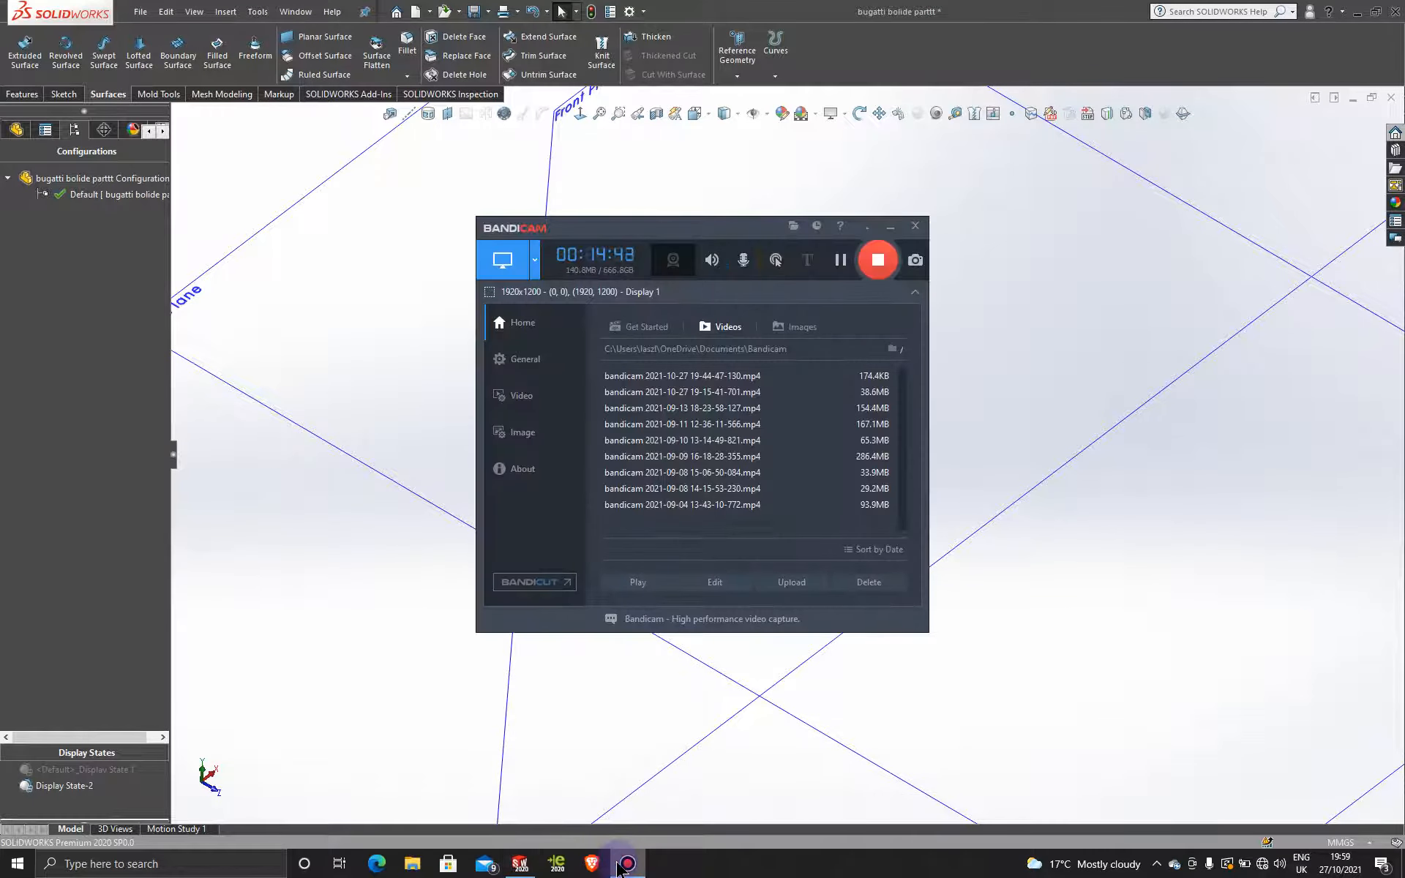
pyautogui.click(624, 864)
pyautogui.moveTo(891, 517); pyautogui.dragTo(864, 578, button='middle')
pyautogui.moveTo(814, 480)
pyautogui.mouseDown(button='middle')
pyautogui.moveTo(798, 464)
pyautogui.moveTo(834, 467)
pyautogui.mouseUp(button='middle')
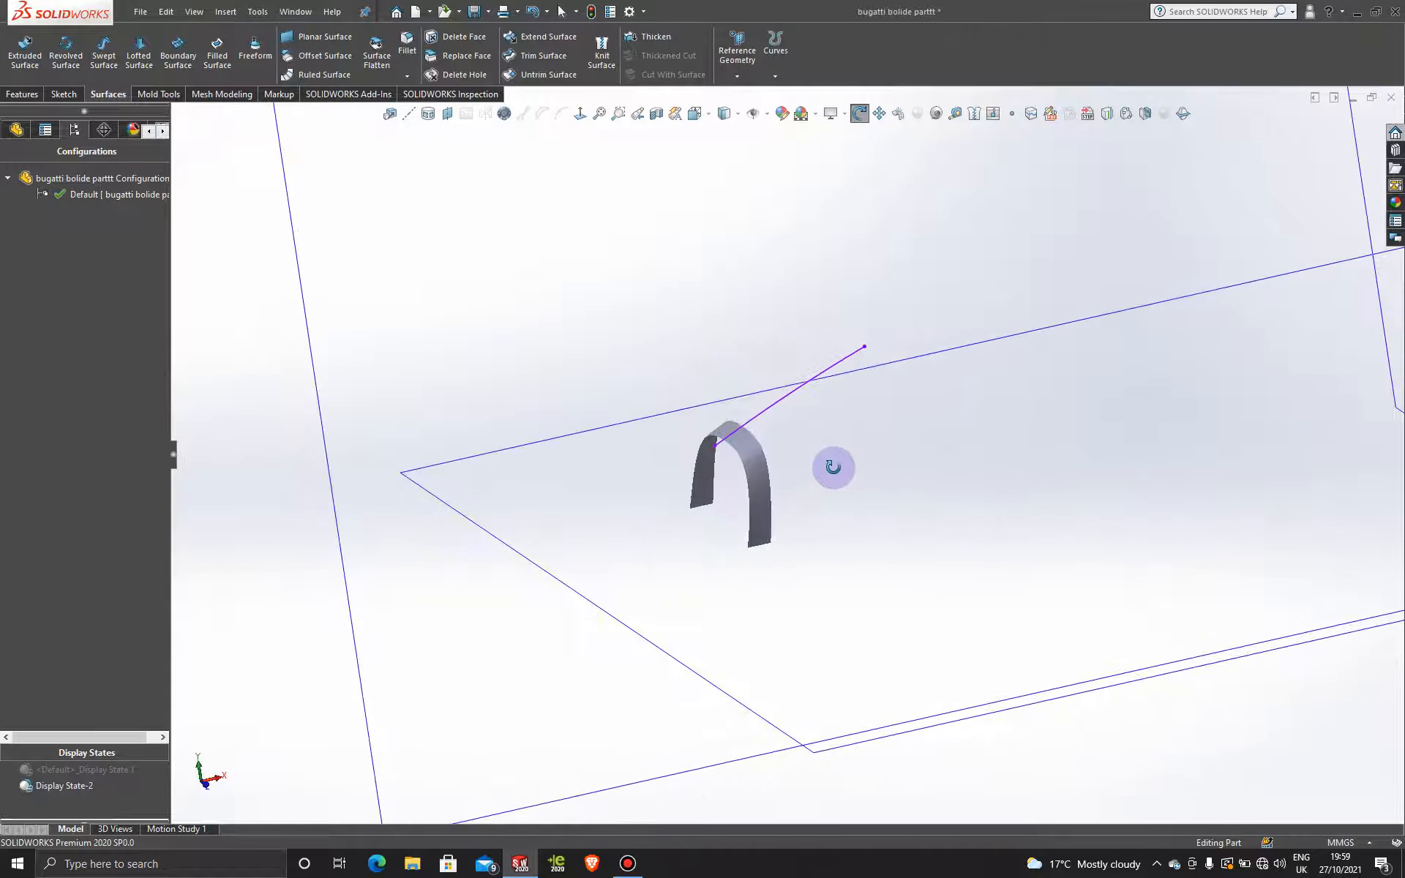
pyautogui.scroll(5, 791, 531)
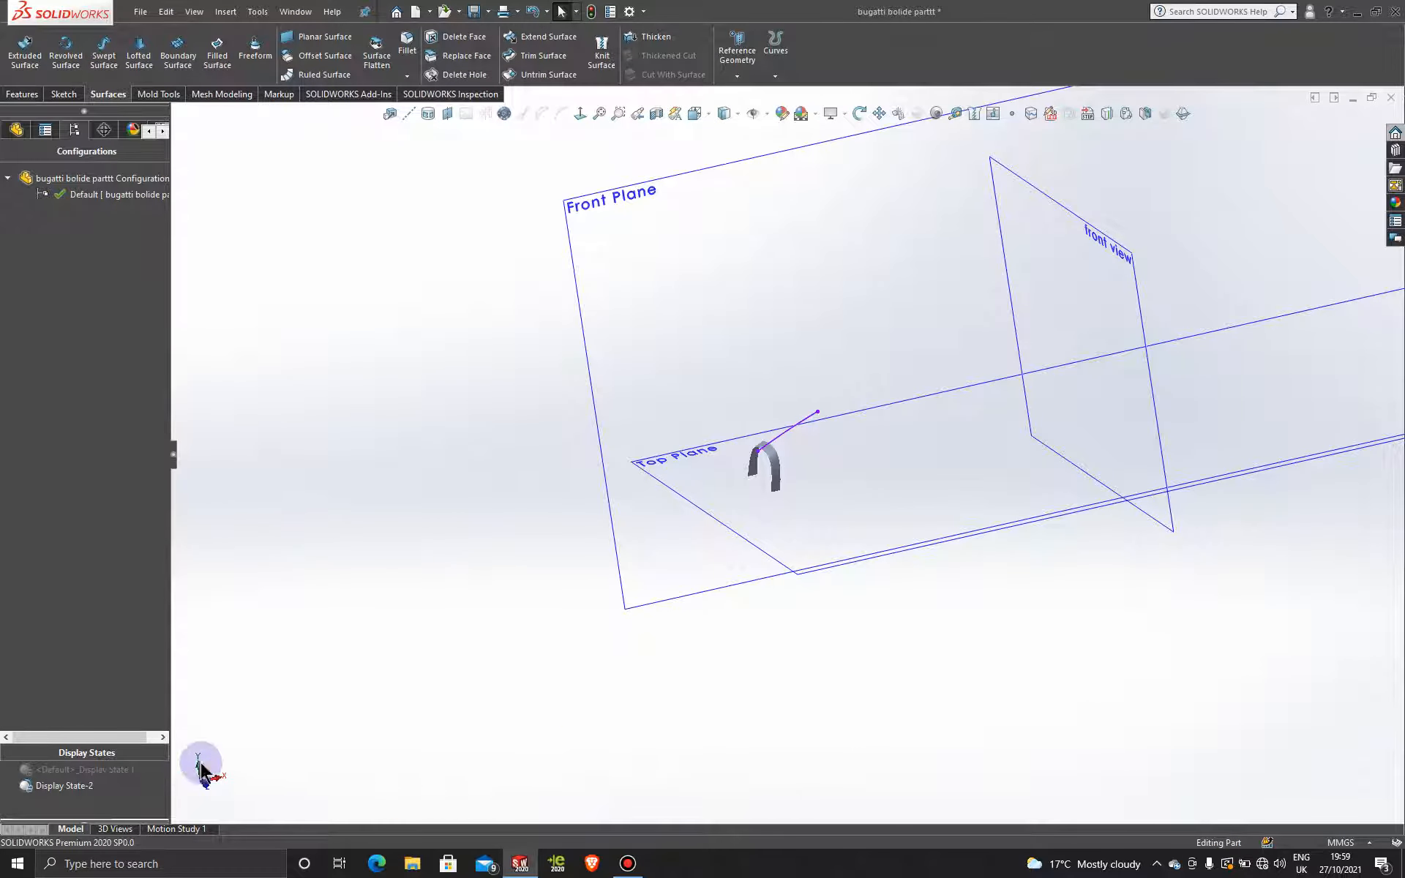
# - Activate <Default>_Display State 1 and view the nose of the car normal to the Front Plane
pyautogui.doubleClick(88, 770)
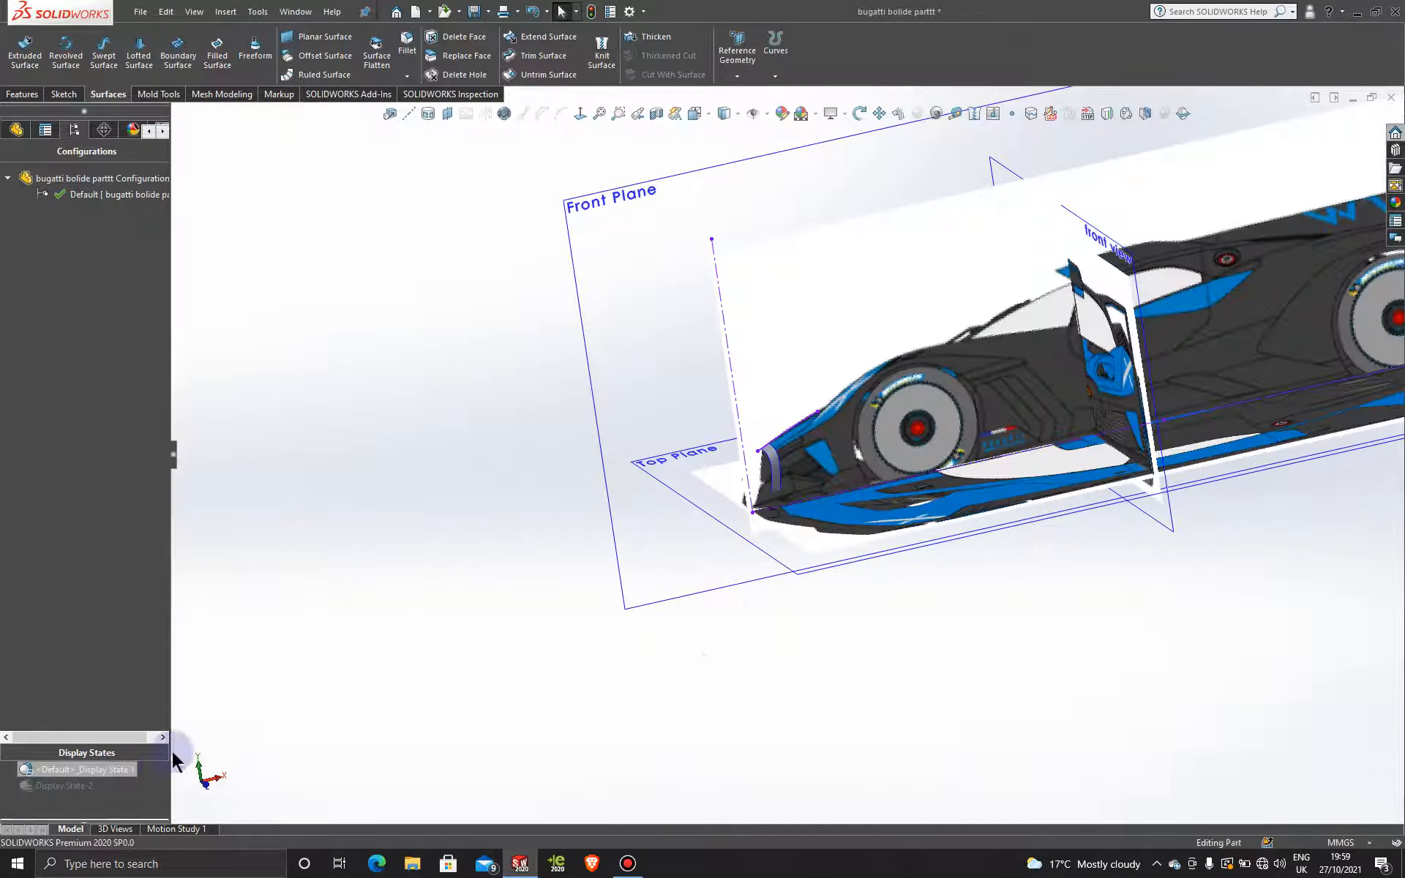
pyautogui.click(598, 344)
pyautogui.click(580, 114)
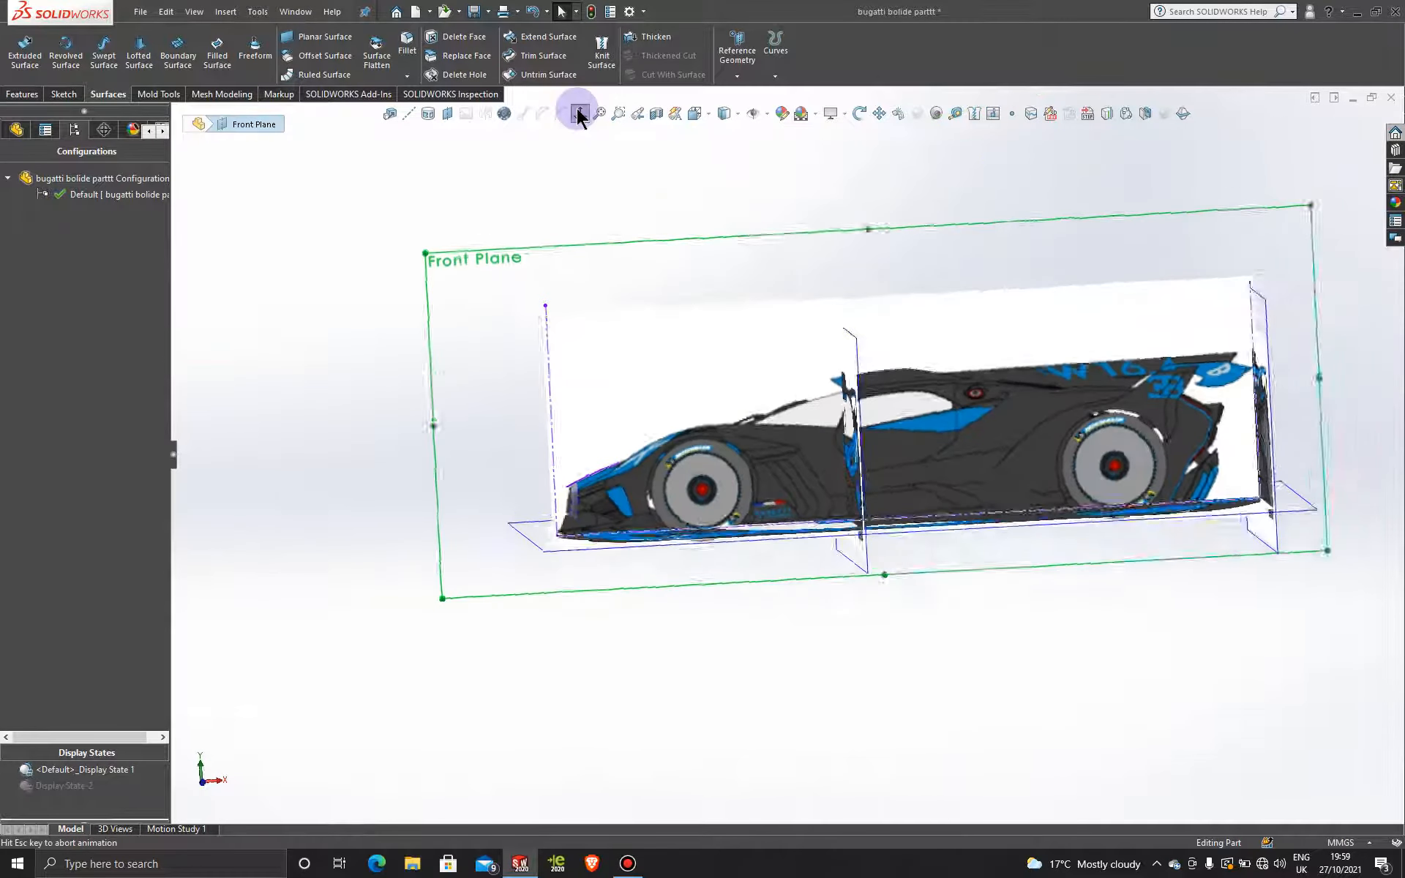
pyautogui.scroll(-4, 520, 534)
pyautogui.scroll(-6, 652, 539)
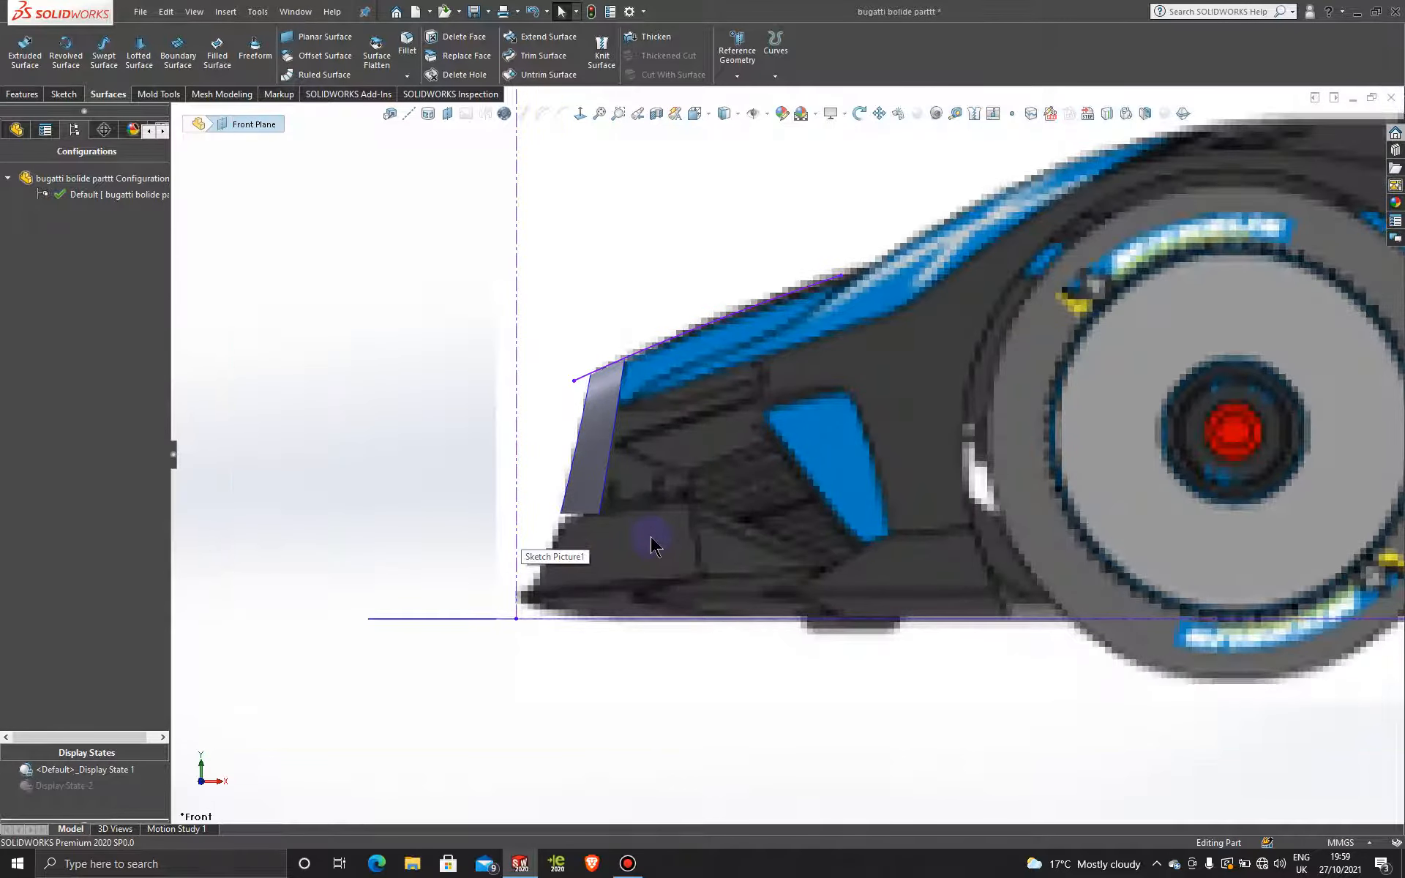
pyautogui.click(654, 546)
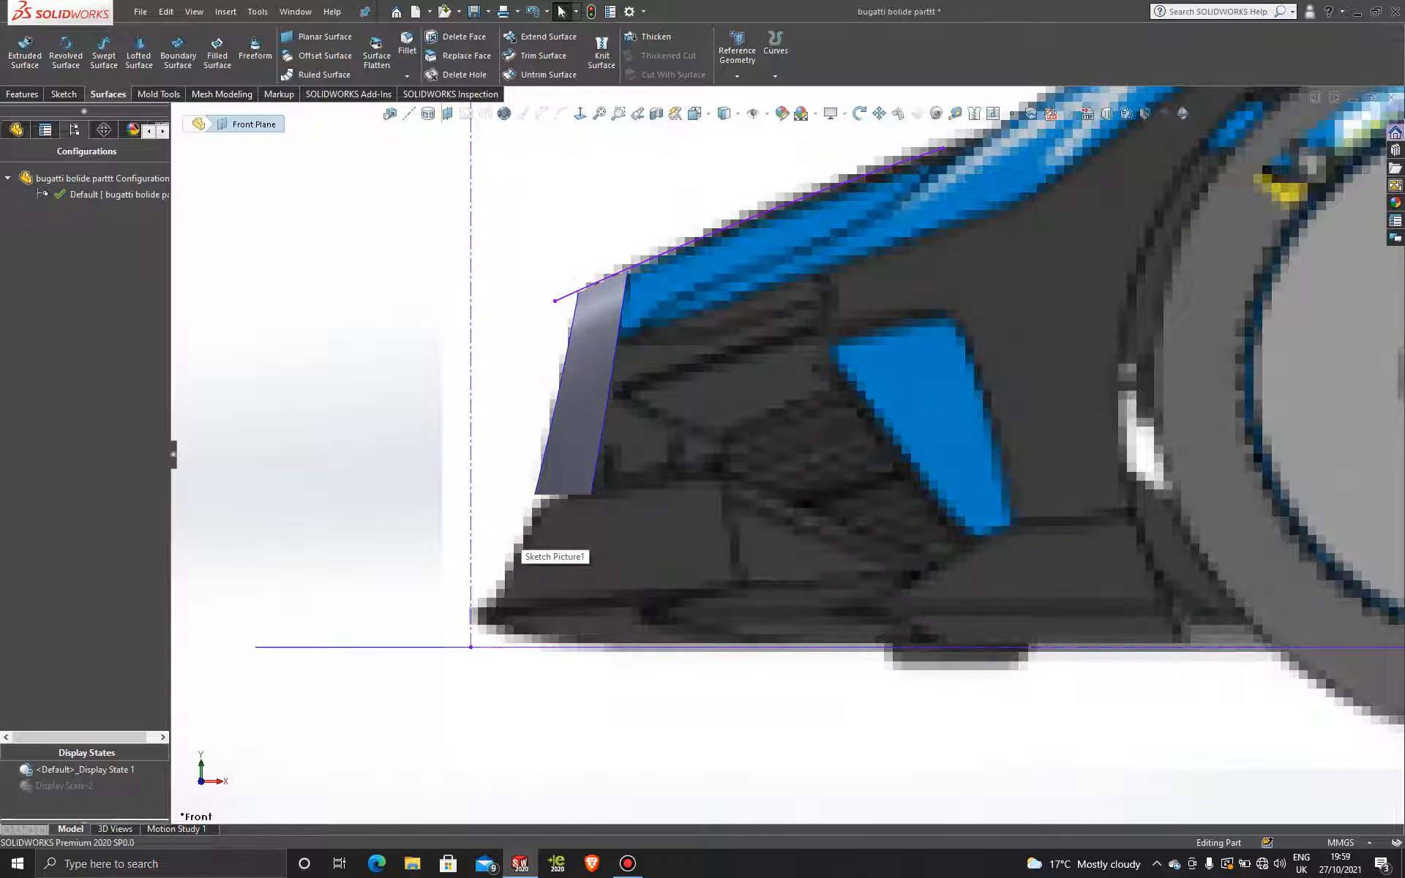
# - Apply a transparent appearance from the Glass > Gloss category to the knitted grille surround
pyautogui.click(1396, 204)
pyautogui.click(1189, 146)
pyautogui.click(1174, 142)
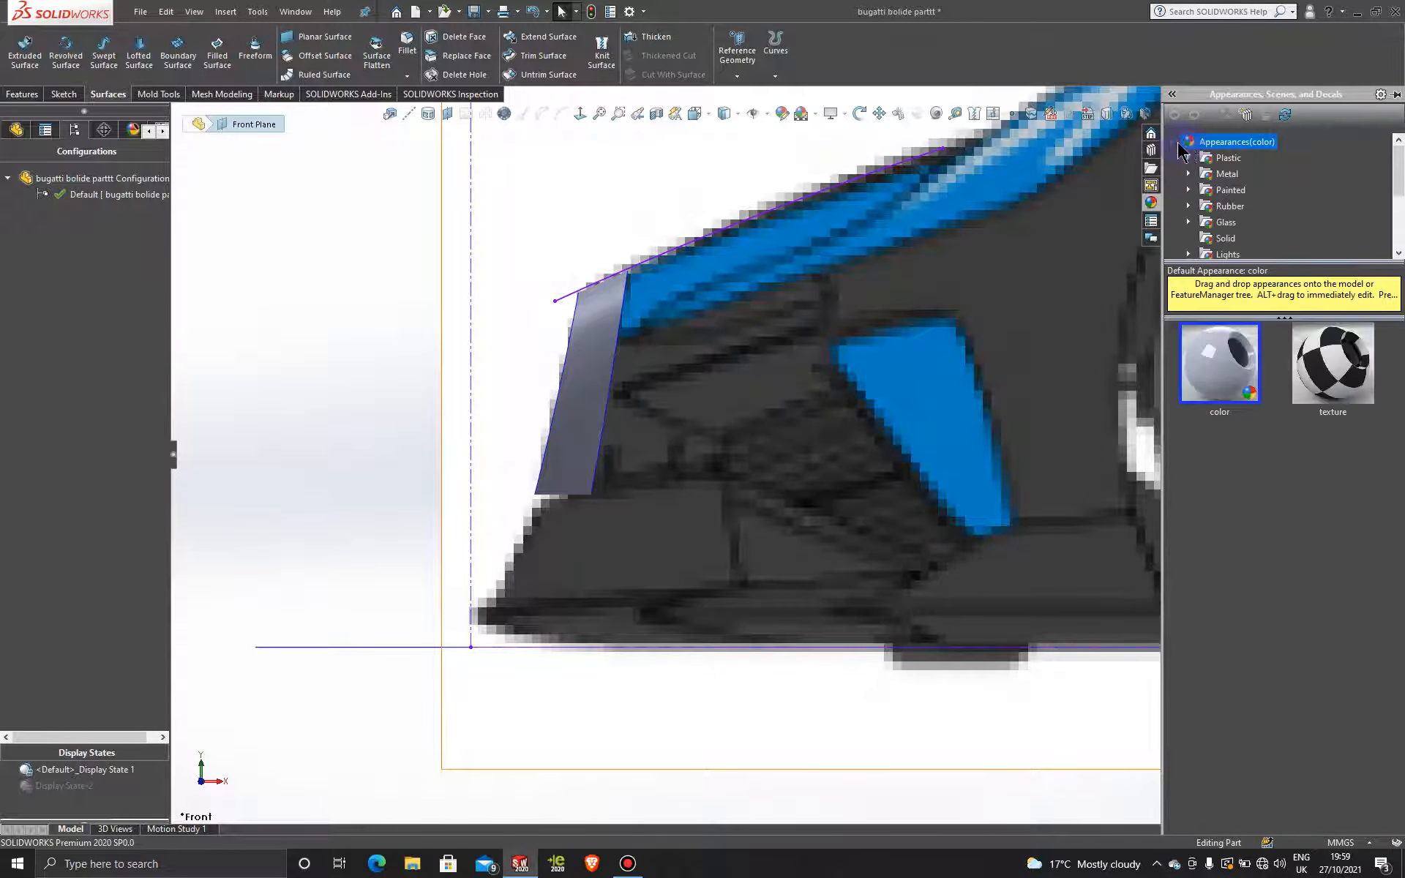
pyautogui.click(1189, 222)
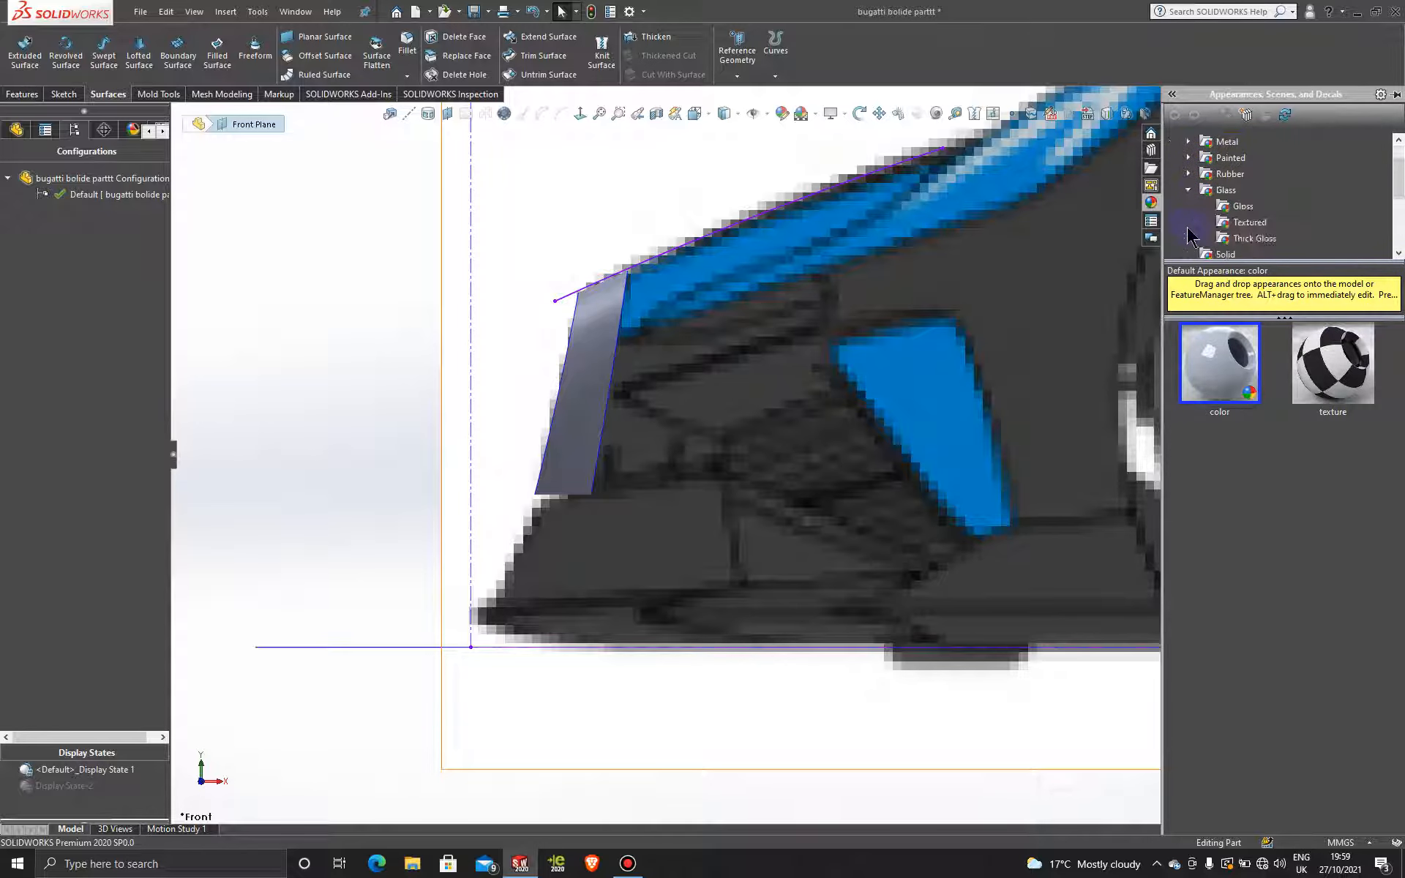
pyautogui.click(1244, 207)
pyautogui.moveTo(1331, 366); pyautogui.dragTo(605, 335)
pyautogui.click(602, 331)
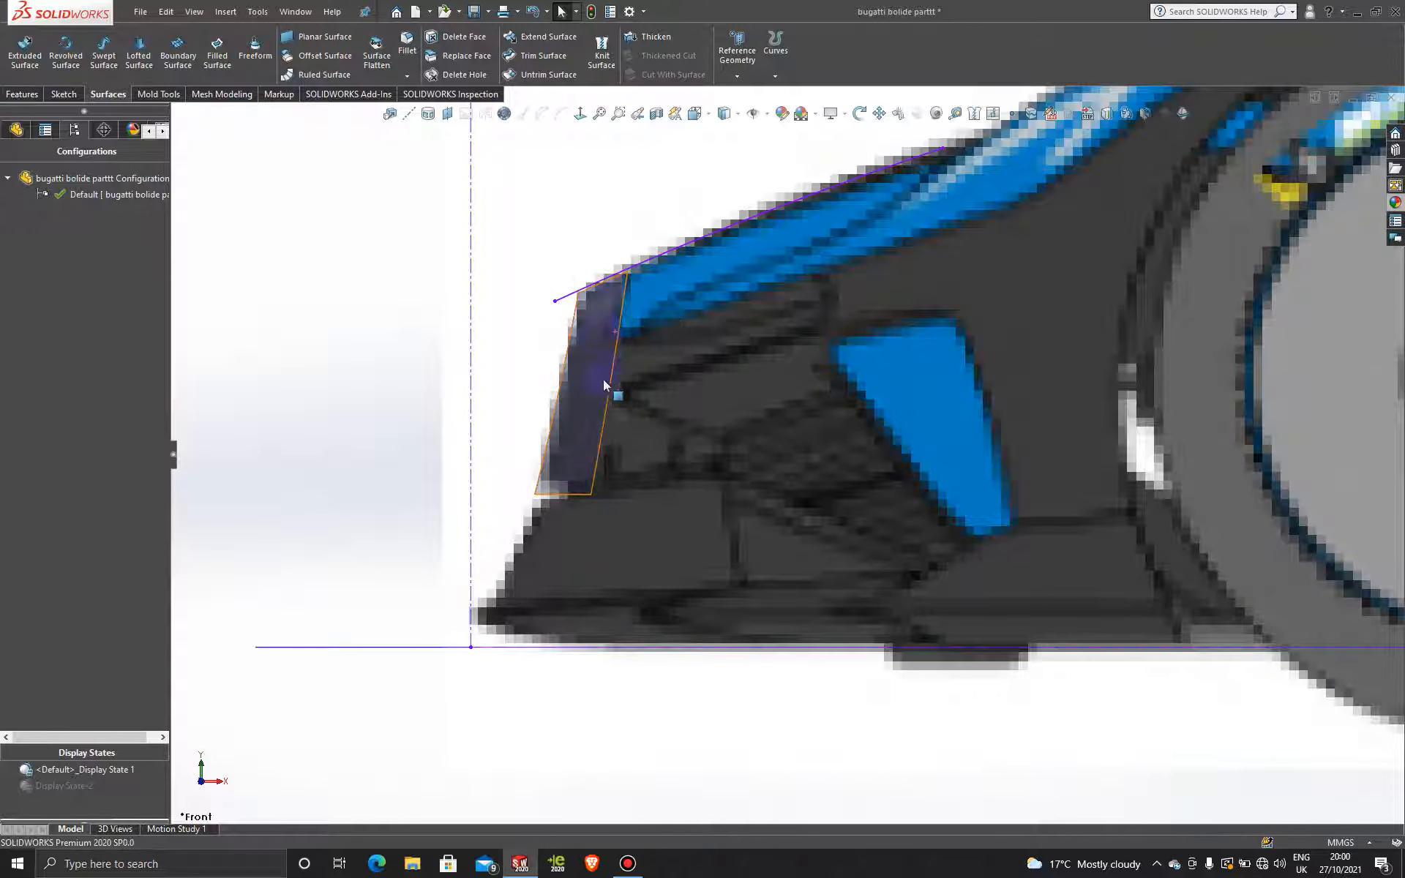
pyautogui.click(605, 384)
pyautogui.click(314, 231)
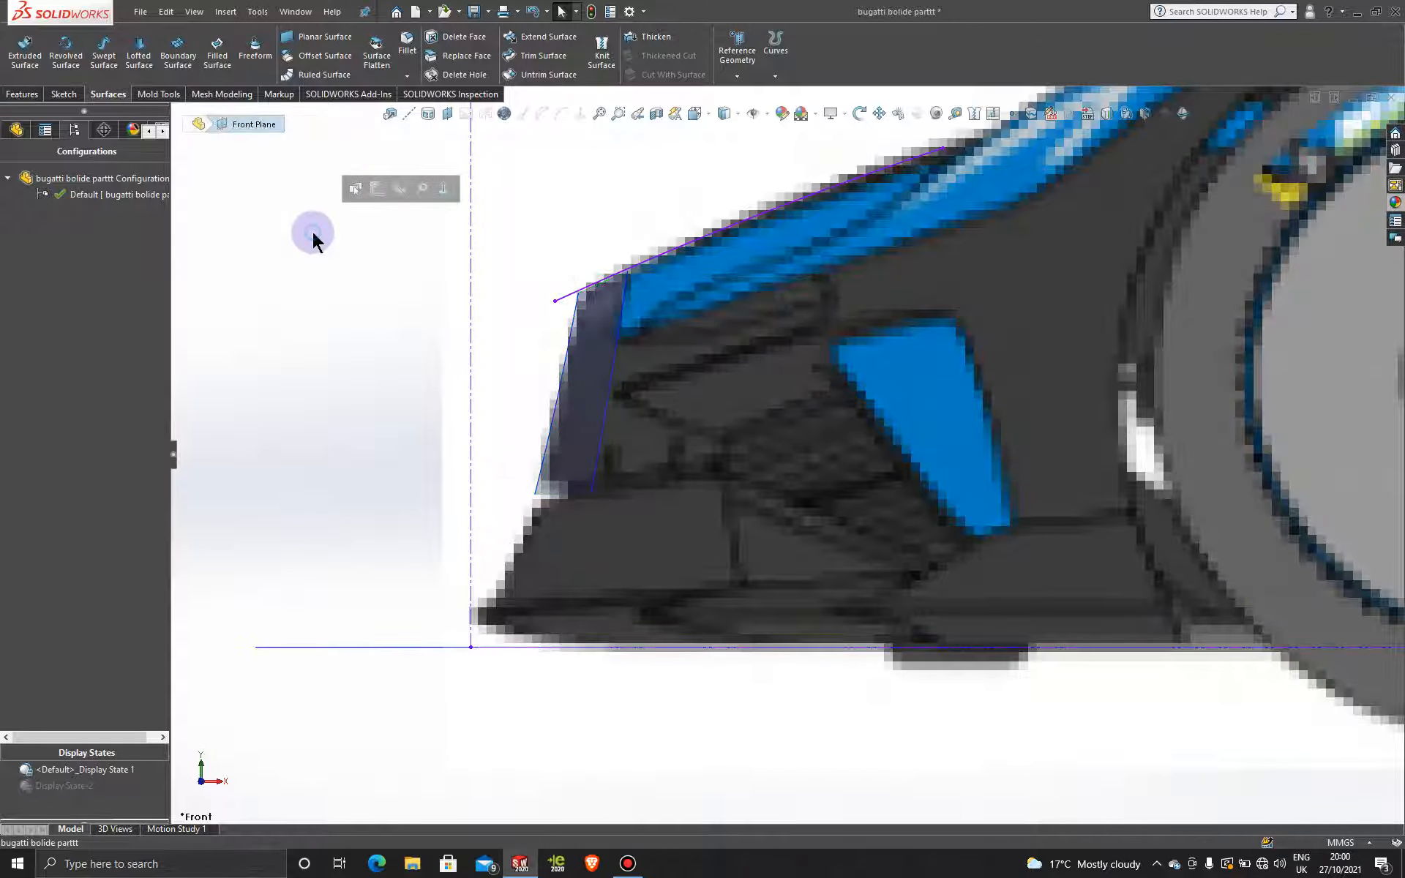
# - Examine how the transparent grille surround's lower end lines up with the nose in the side reference picture
pyautogui.scroll(2, 511, 304)
pyautogui.scroll(2, 674, 501)
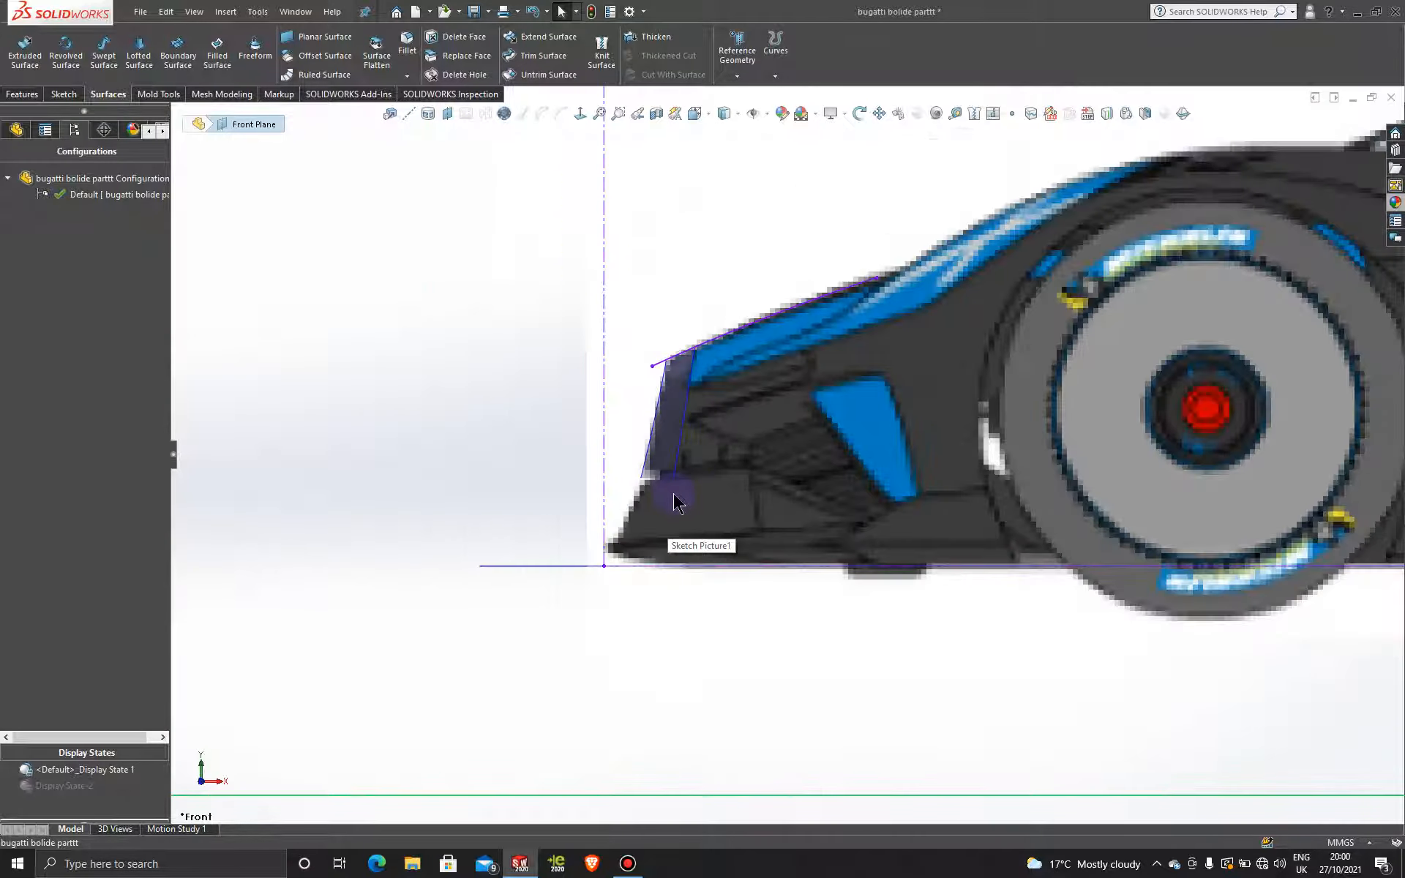
pyautogui.scroll(-4, 710, 453)
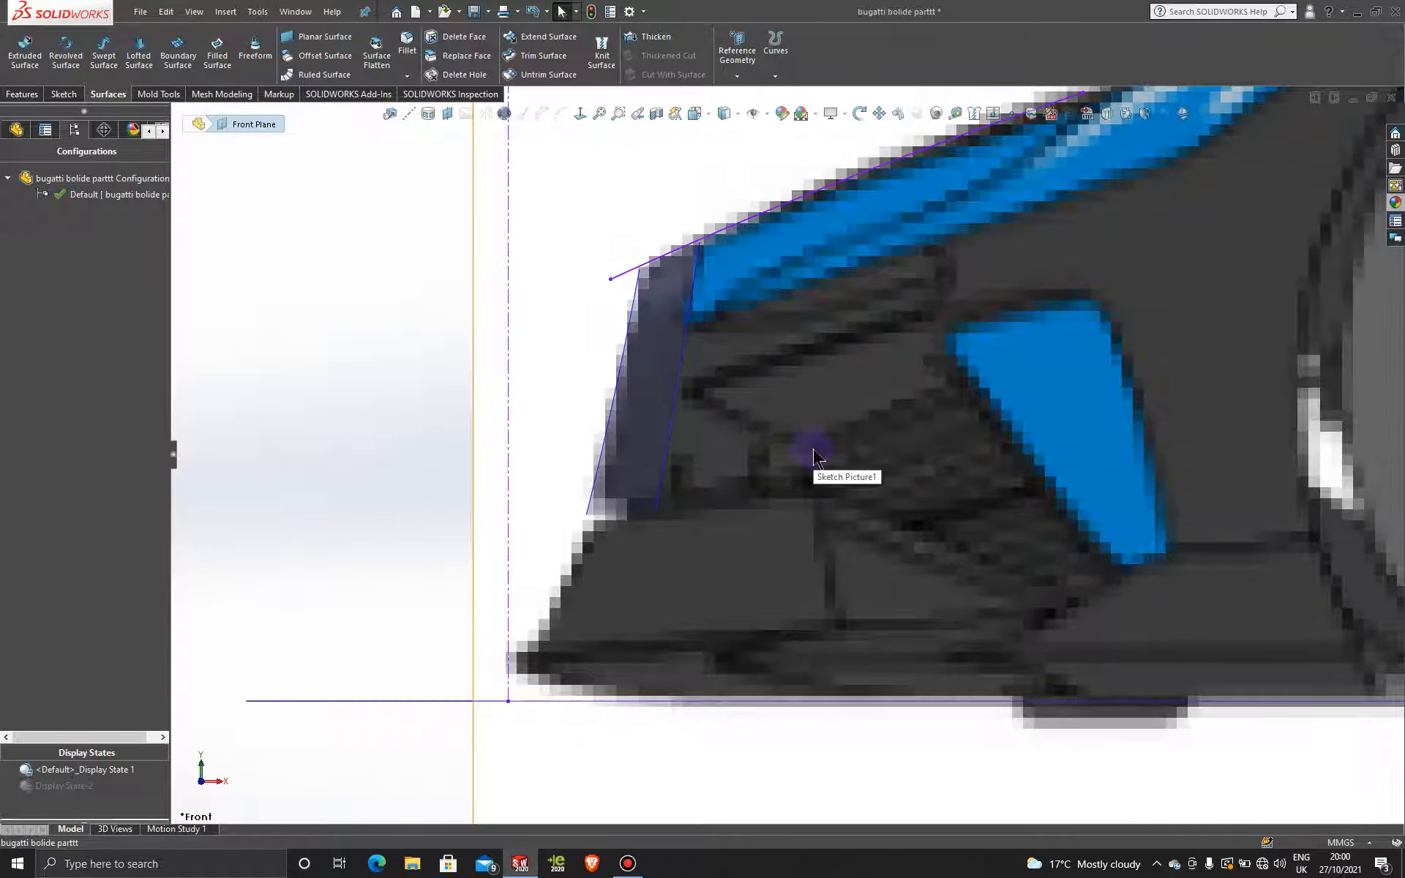
pyautogui.scroll(5, 787, 511)
pyautogui.scroll(-3, 788, 511)
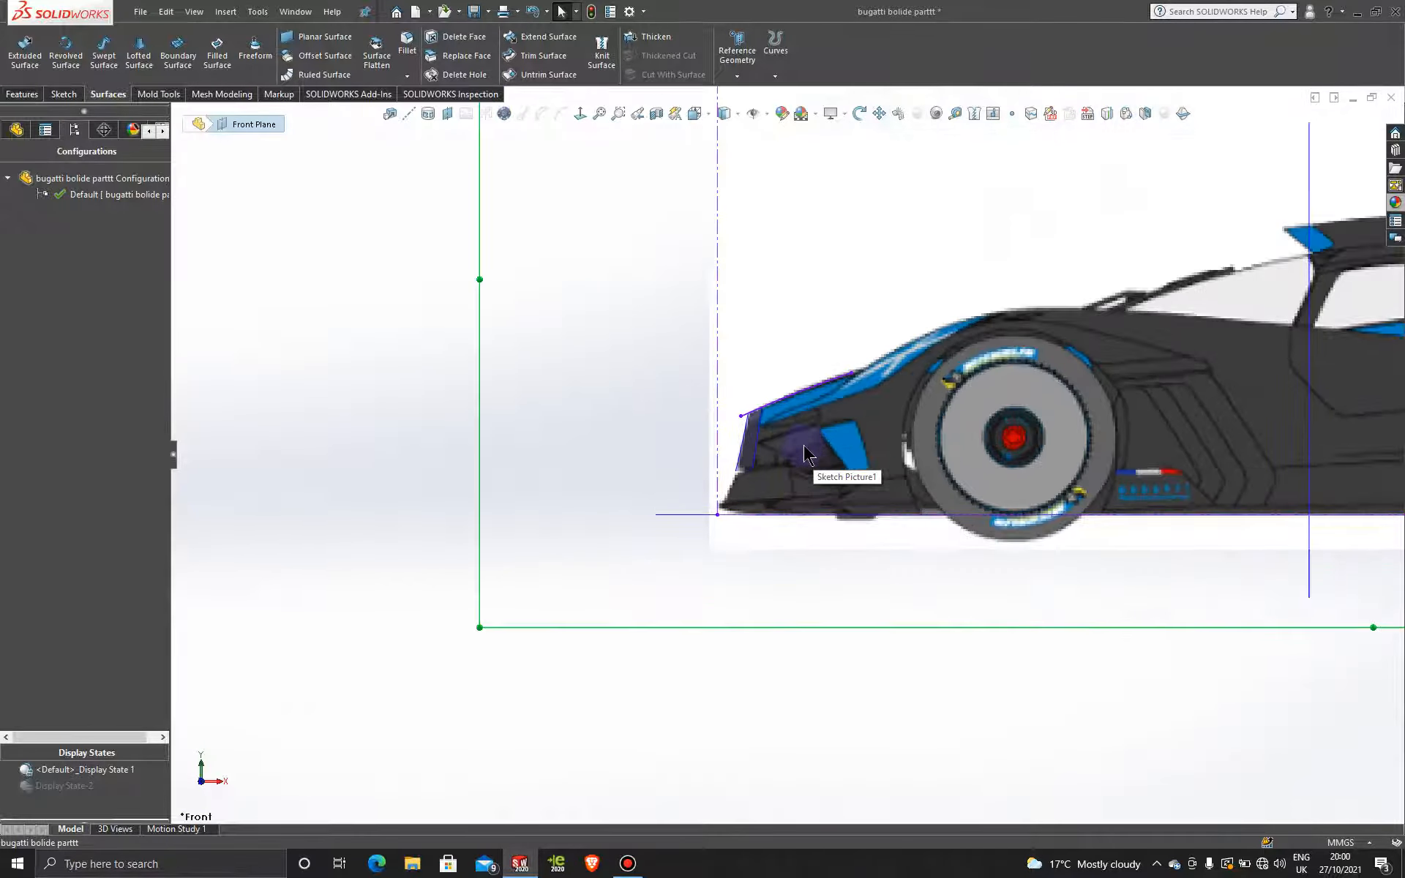
pyautogui.scroll(-3, 779, 458)
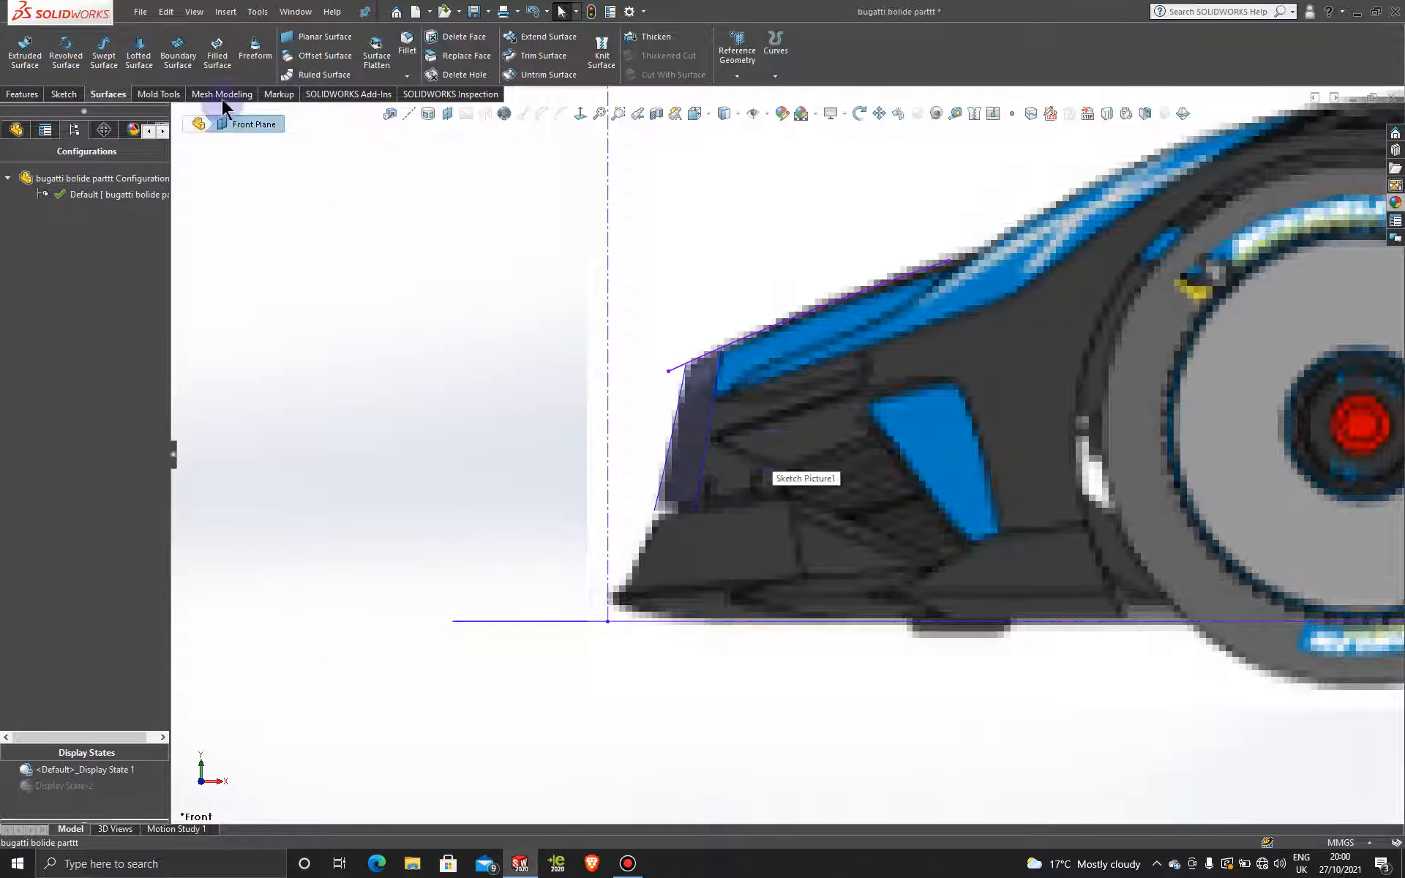
pyautogui.scroll(1, 499, 230)
pyautogui.scroll(3, 499, 229)
# - Sketch a slightly sloping line about 23 mm long on the Front Plane, crossing the grille surround just above its lower end
pyautogui.click(291, 224)
pyautogui.click(417, 270)
pyautogui.click(461, 229)
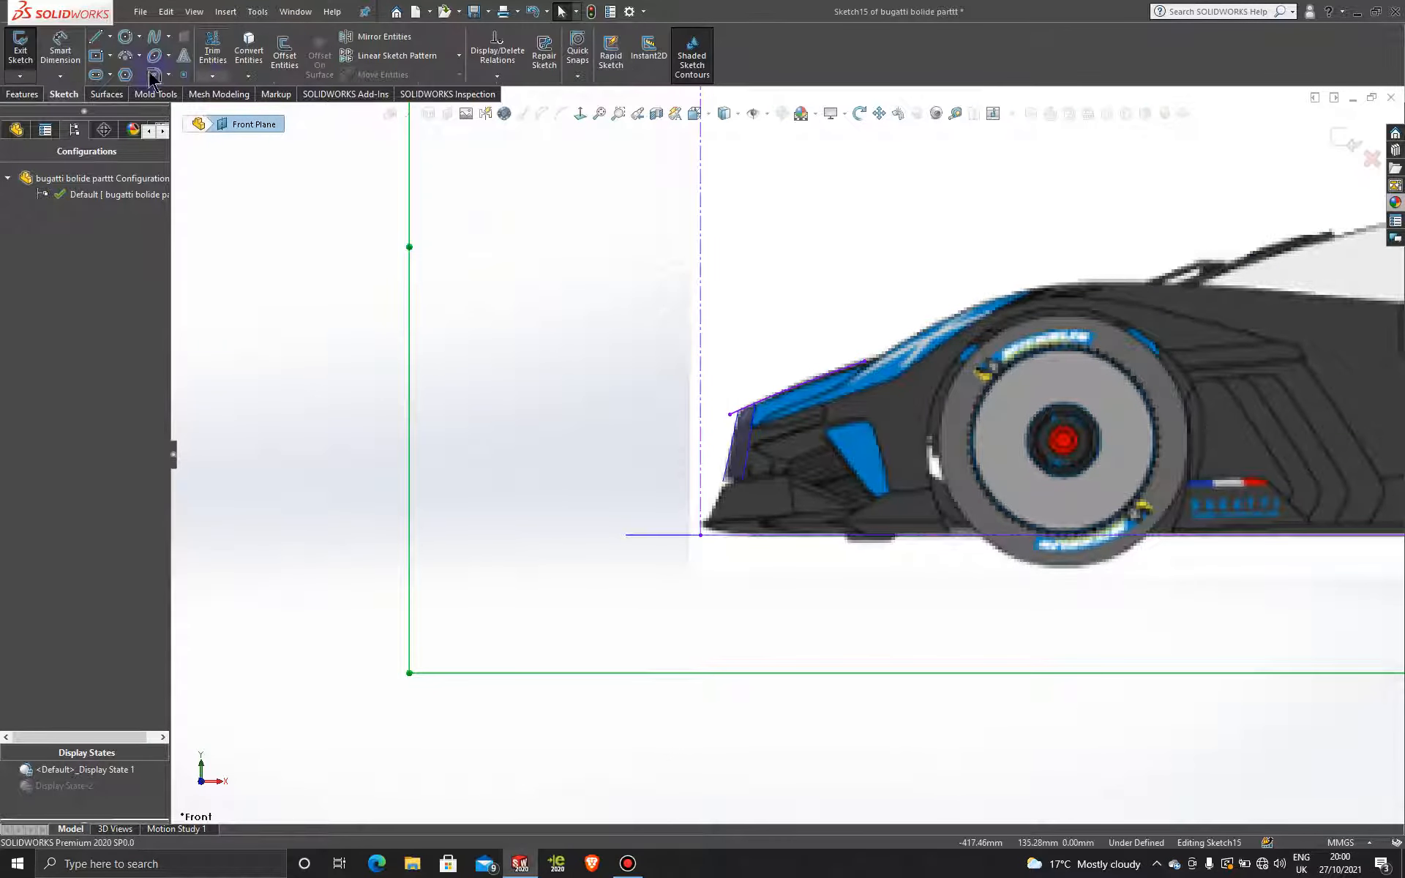
pyautogui.click(96, 40)
pyautogui.scroll(-3, 835, 546)
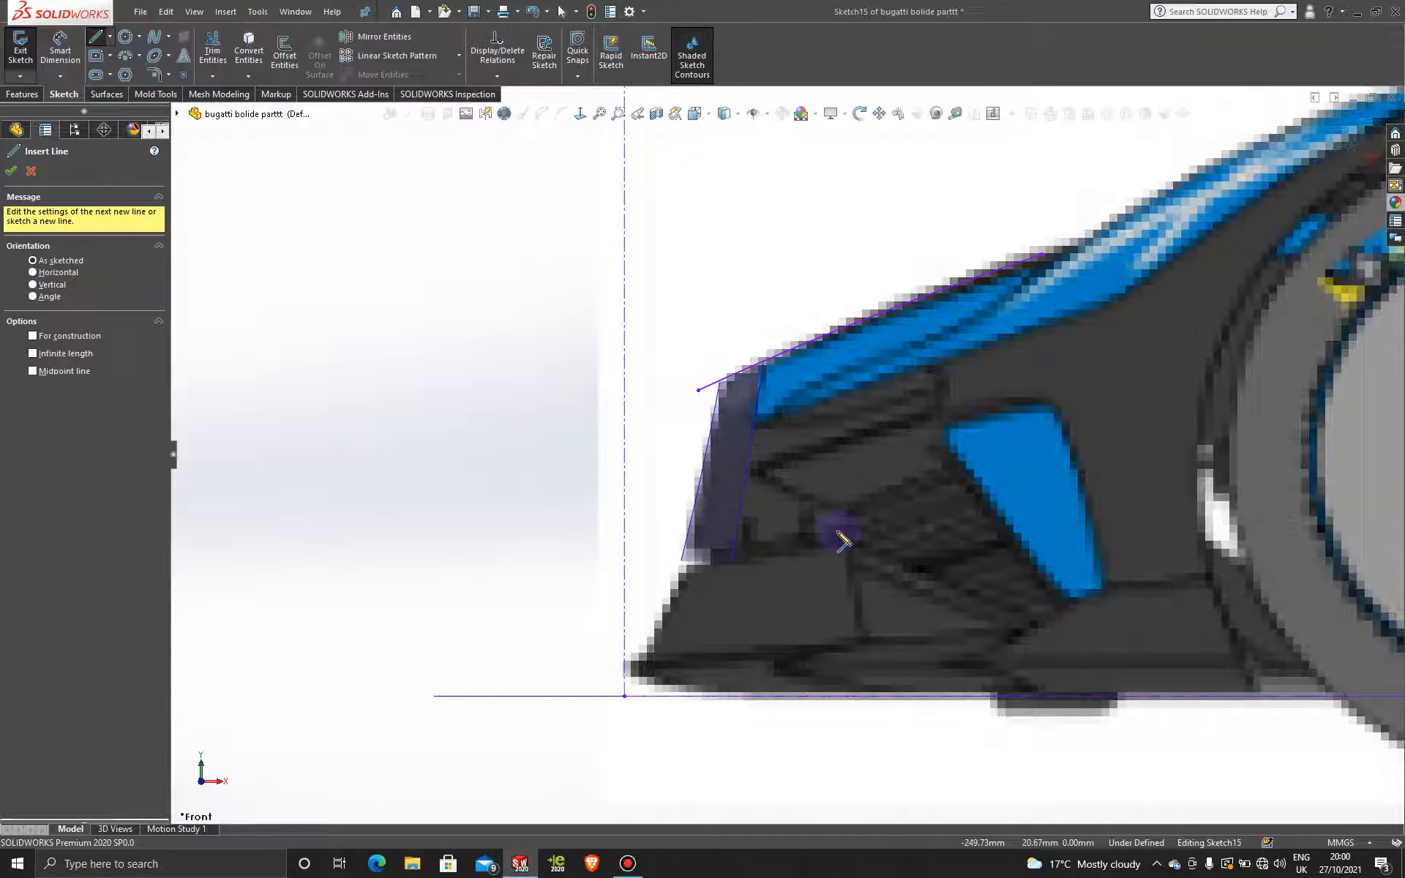
pyautogui.click(732, 562)
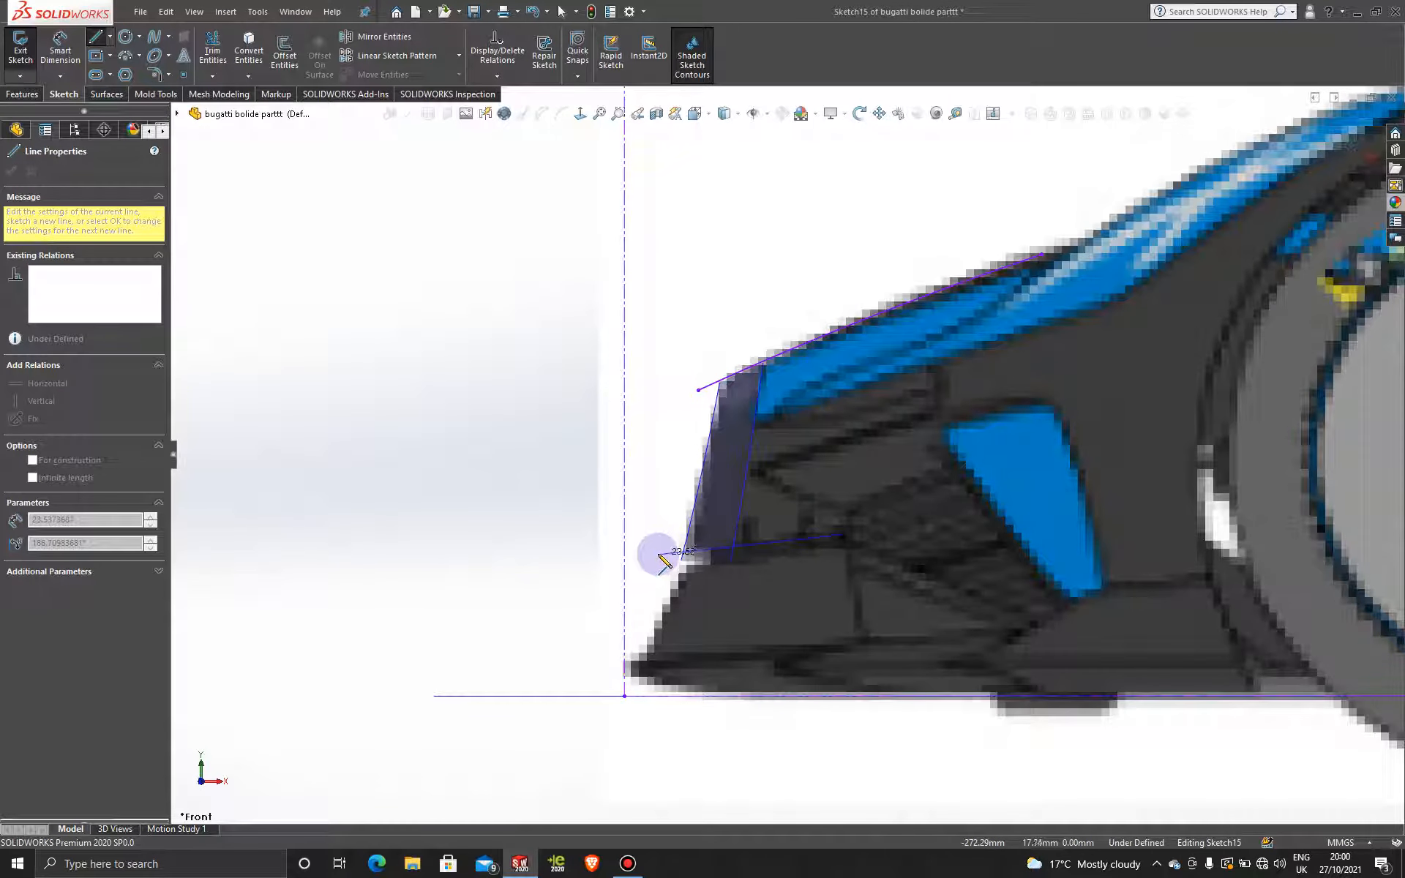
pyautogui.doubleClick(661, 554)
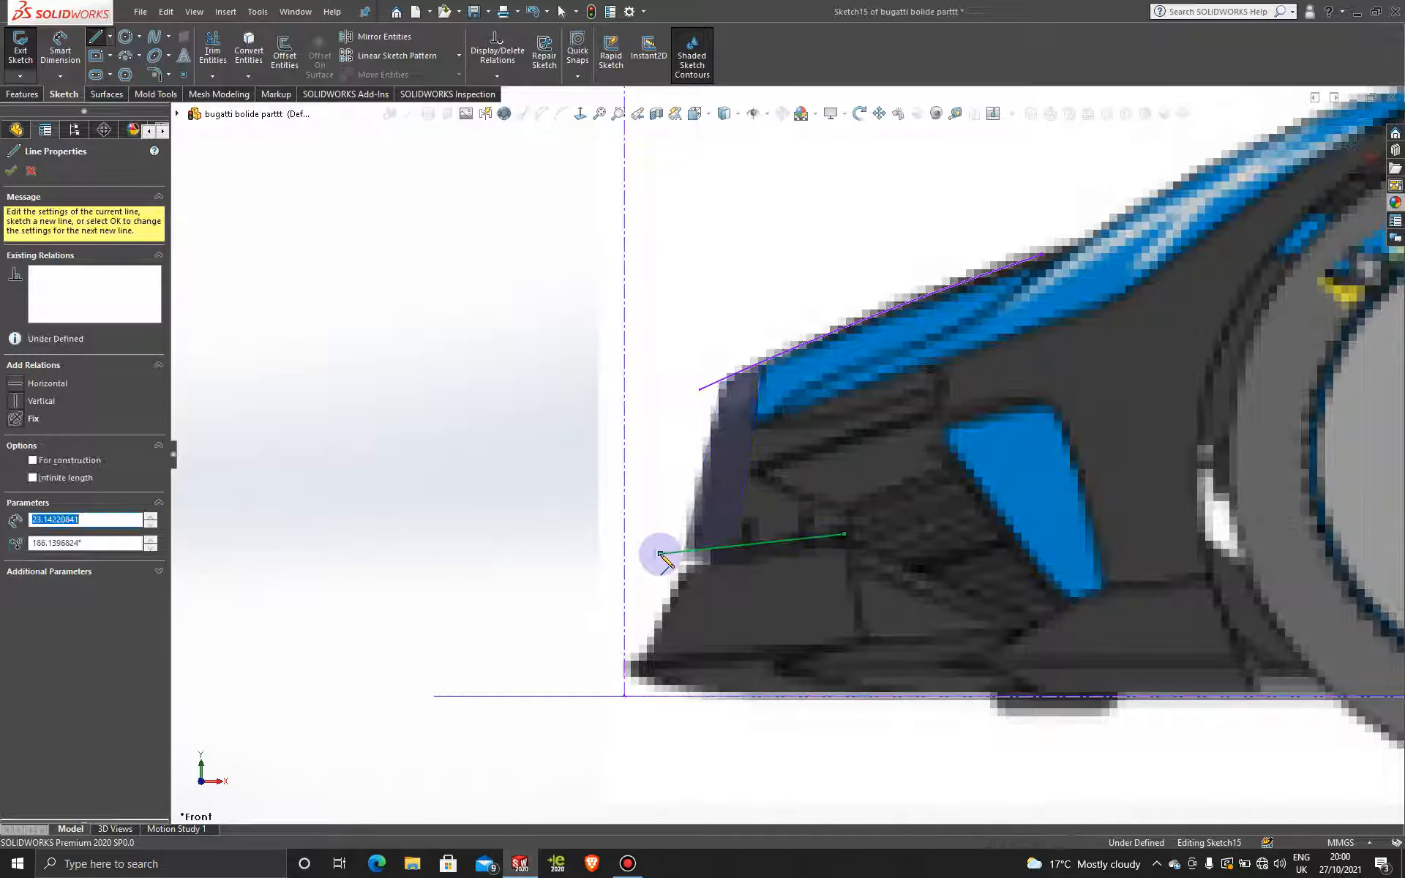
pyautogui.press('Escape')
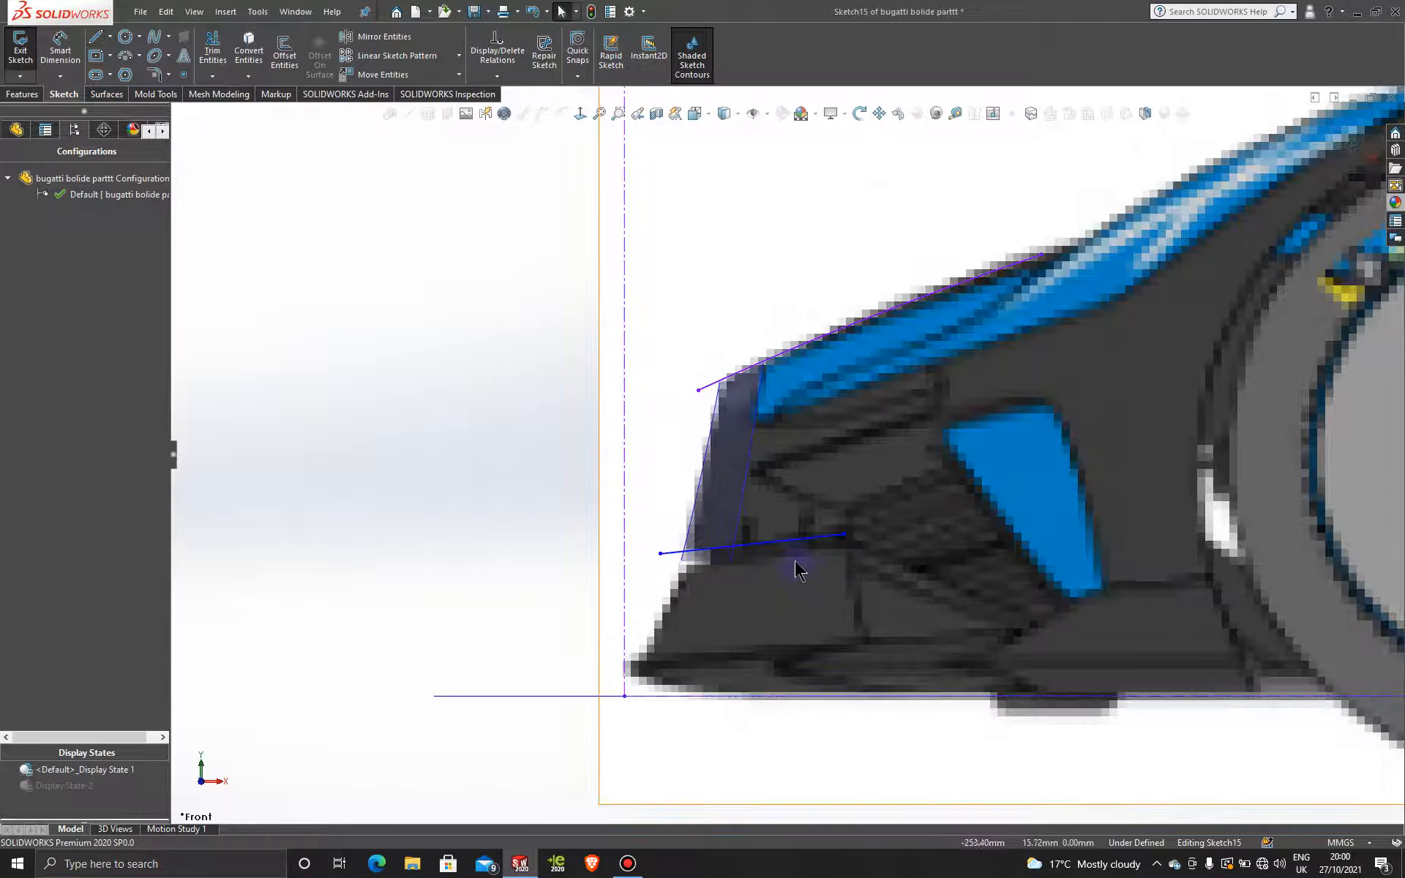
# - Lower the rear end of the sketch line and shift the line slightly, making it about 24 mm long across the grille surround
pyautogui.scroll(-3, 803, 567)
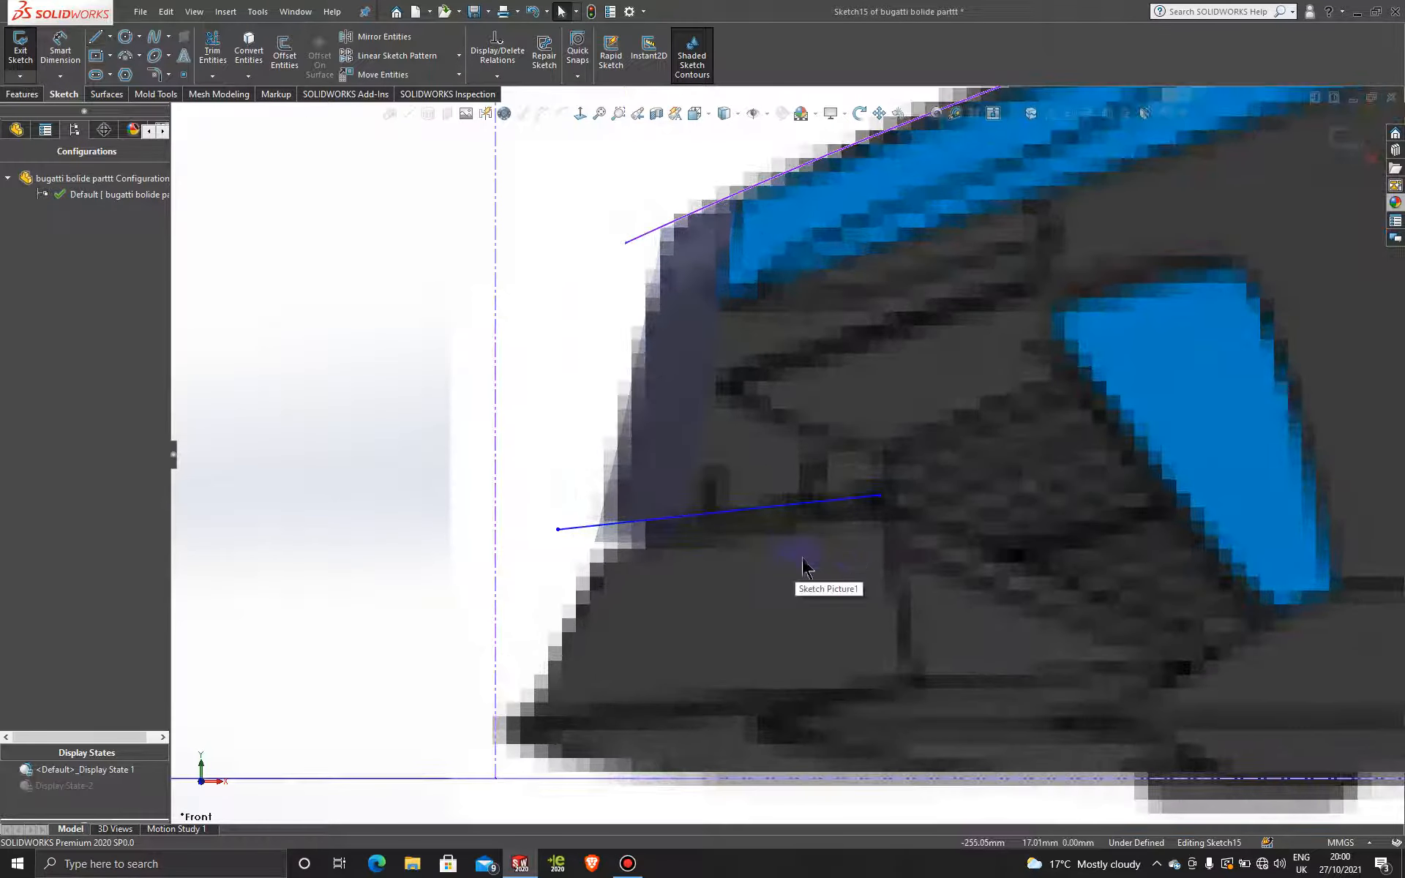
pyautogui.click(880, 496)
pyautogui.moveTo(881, 507); pyautogui.dragTo(890, 520)
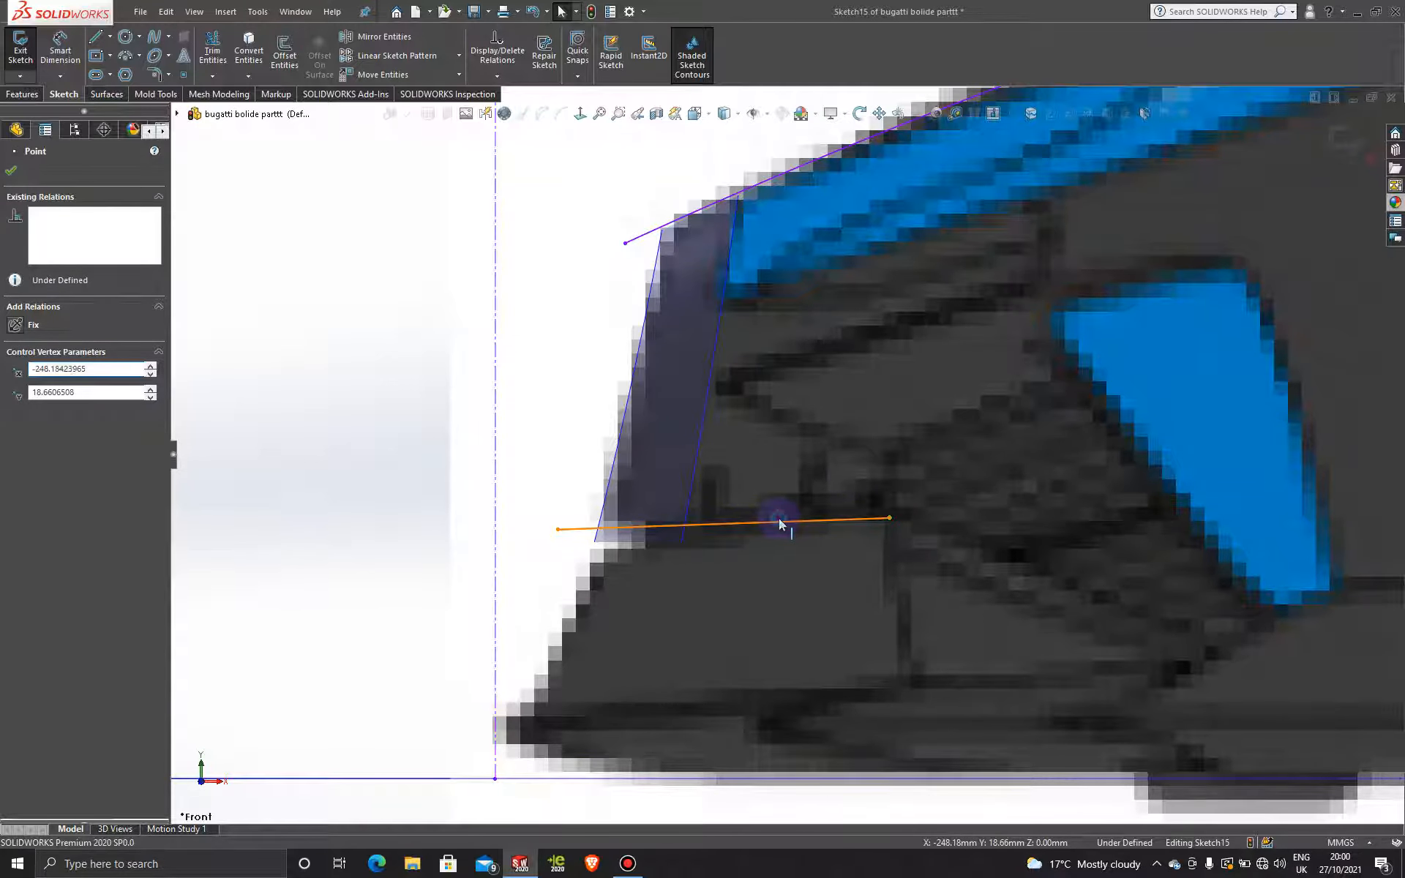
pyautogui.moveTo(779, 518)
pyautogui.mouseDown()
pyautogui.moveTo(781, 497)
pyautogui.moveTo(791, 514)
pyautogui.mouseUp()
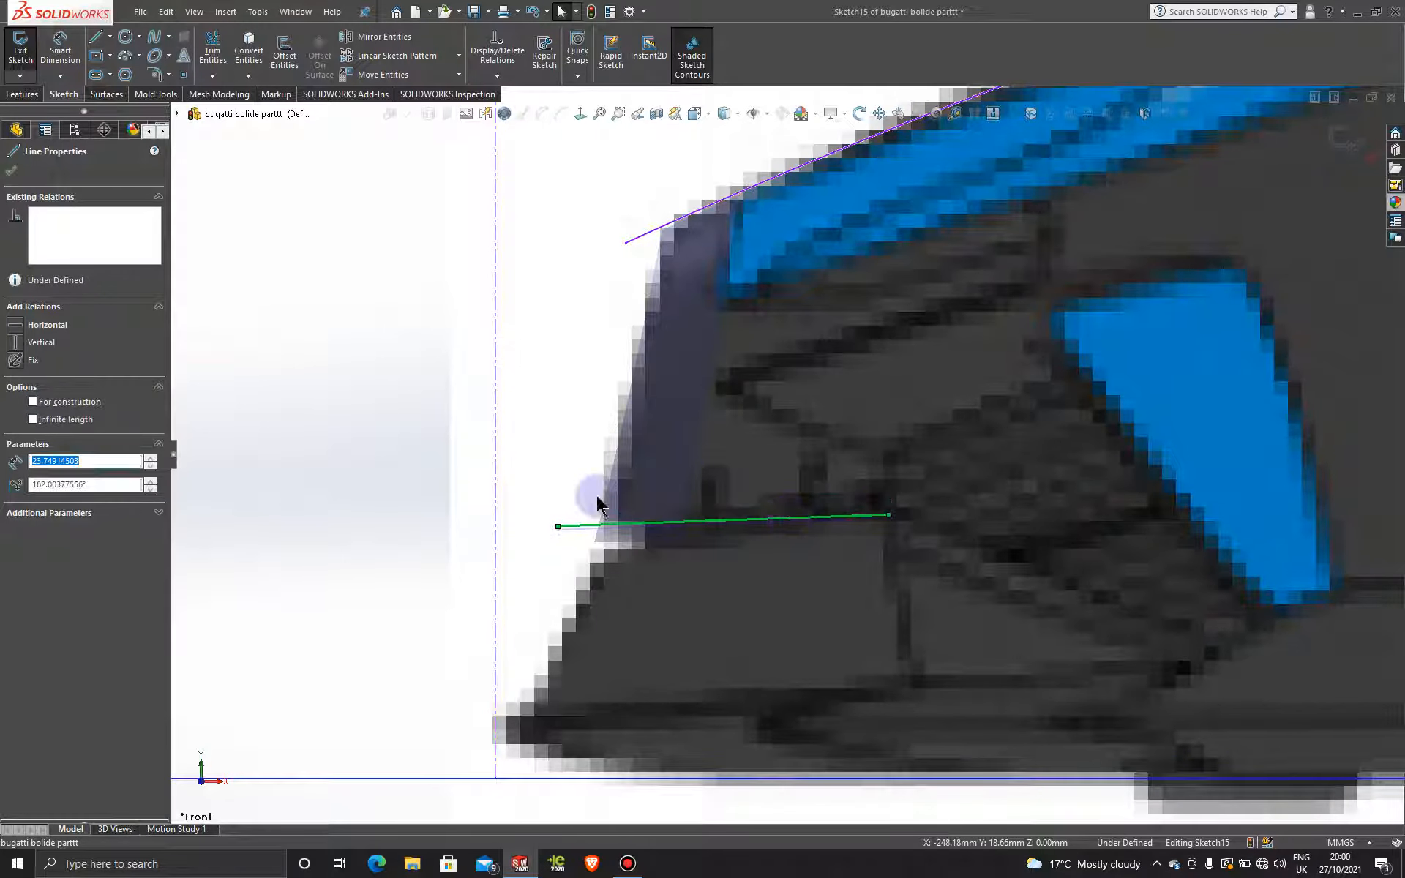
pyautogui.moveTo(558, 521)
pyautogui.mouseDown()
pyautogui.moveTo(556, 508)
pyautogui.moveTo(554, 524)
pyautogui.mouseUp()
pyautogui.scroll(3, 800, 470)
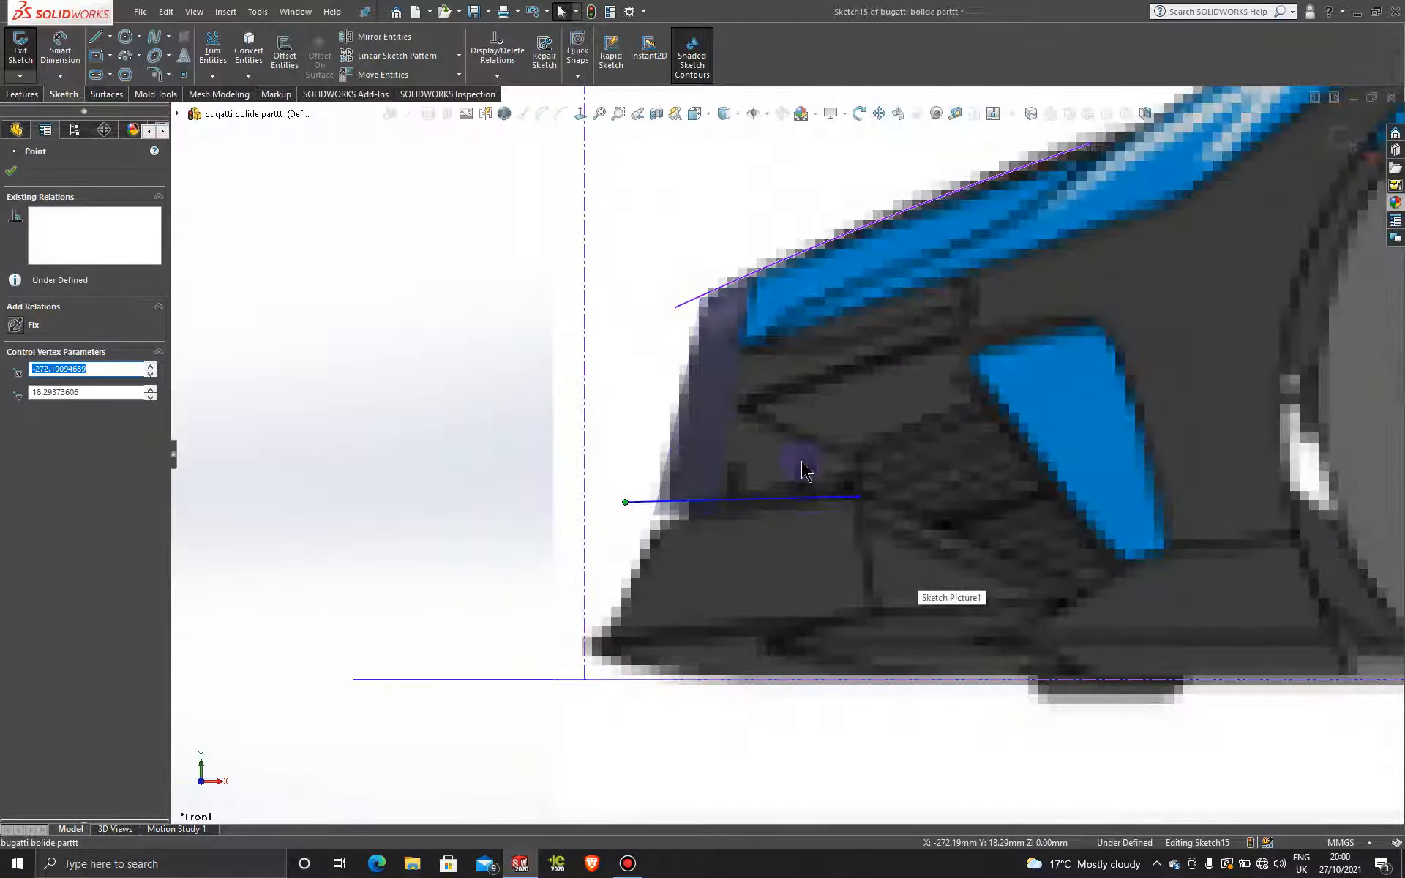
# - Reposition the line's rear endpoint to about X -247.74, Y 19.26 mm against the bumper edge in the side picture
pyautogui.scroll(-4, 815, 480)
pyautogui.scroll(4, 866, 529)
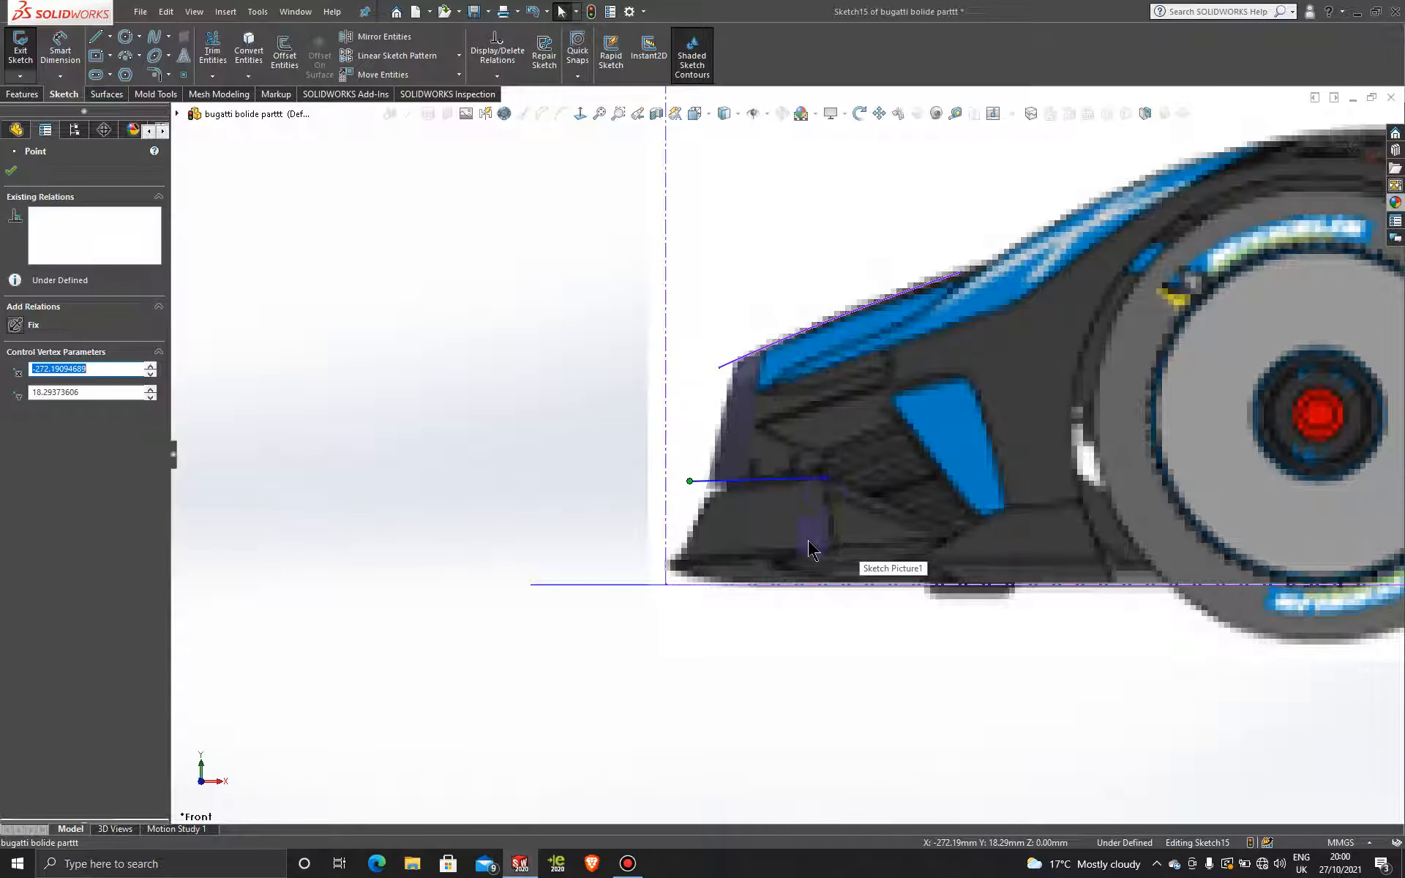
pyautogui.scroll(-2, 820, 499)
pyautogui.scroll(-3, 835, 479)
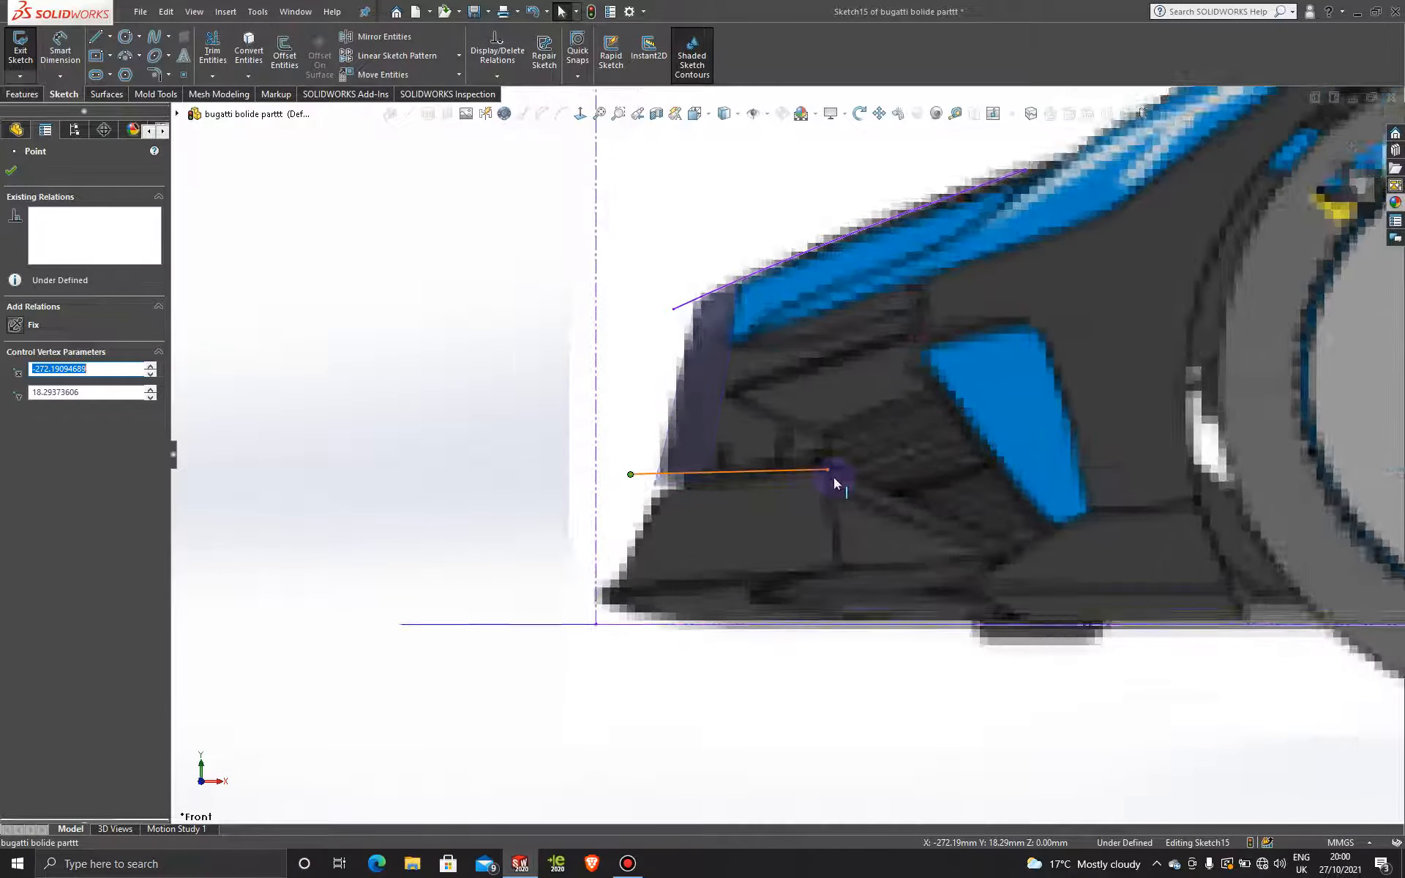
pyautogui.moveTo(819, 459); pyautogui.dragTo(829, 466)
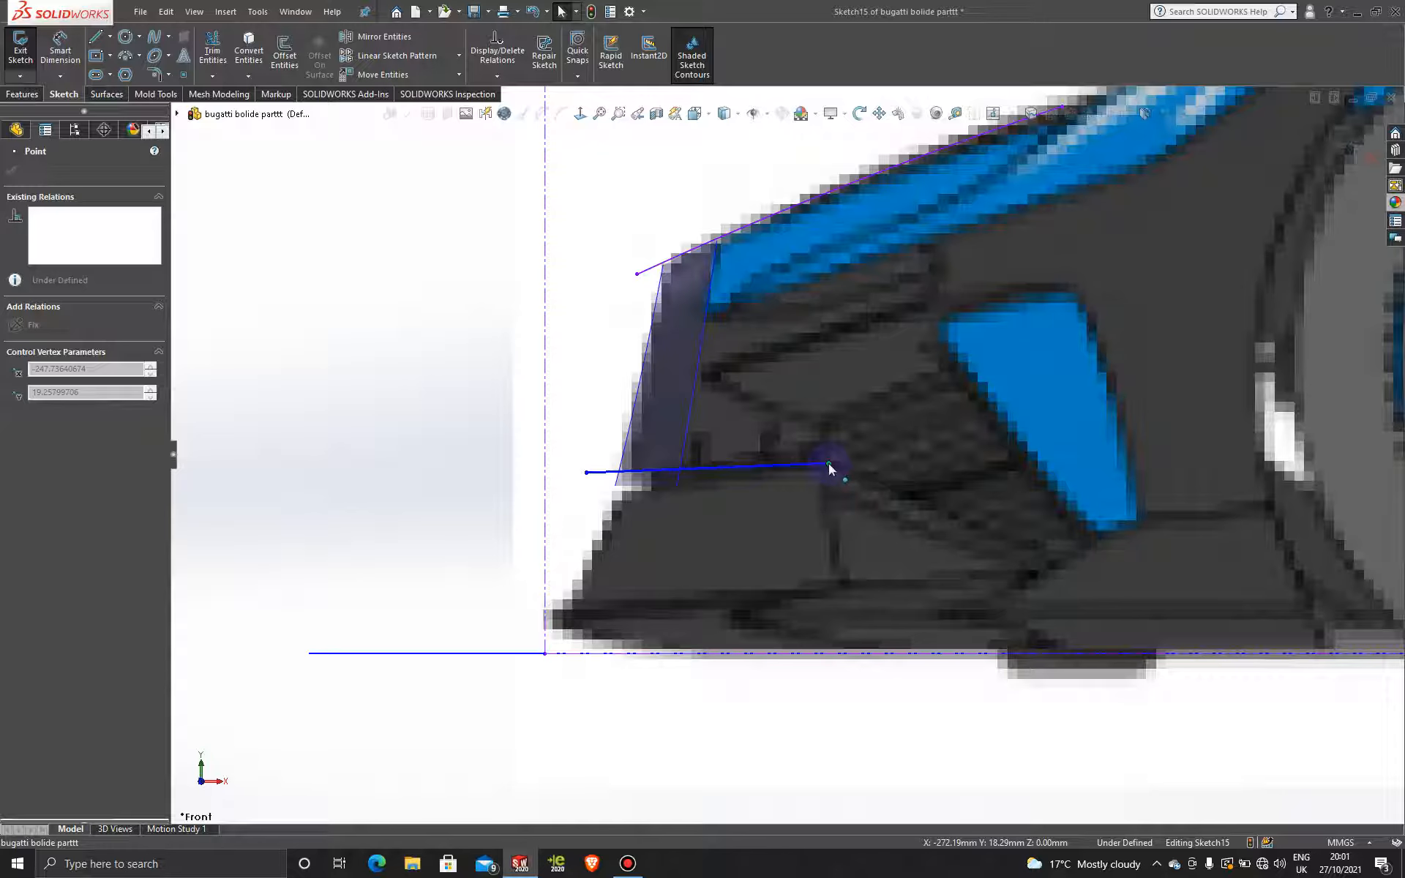
pyautogui.click(828, 464)
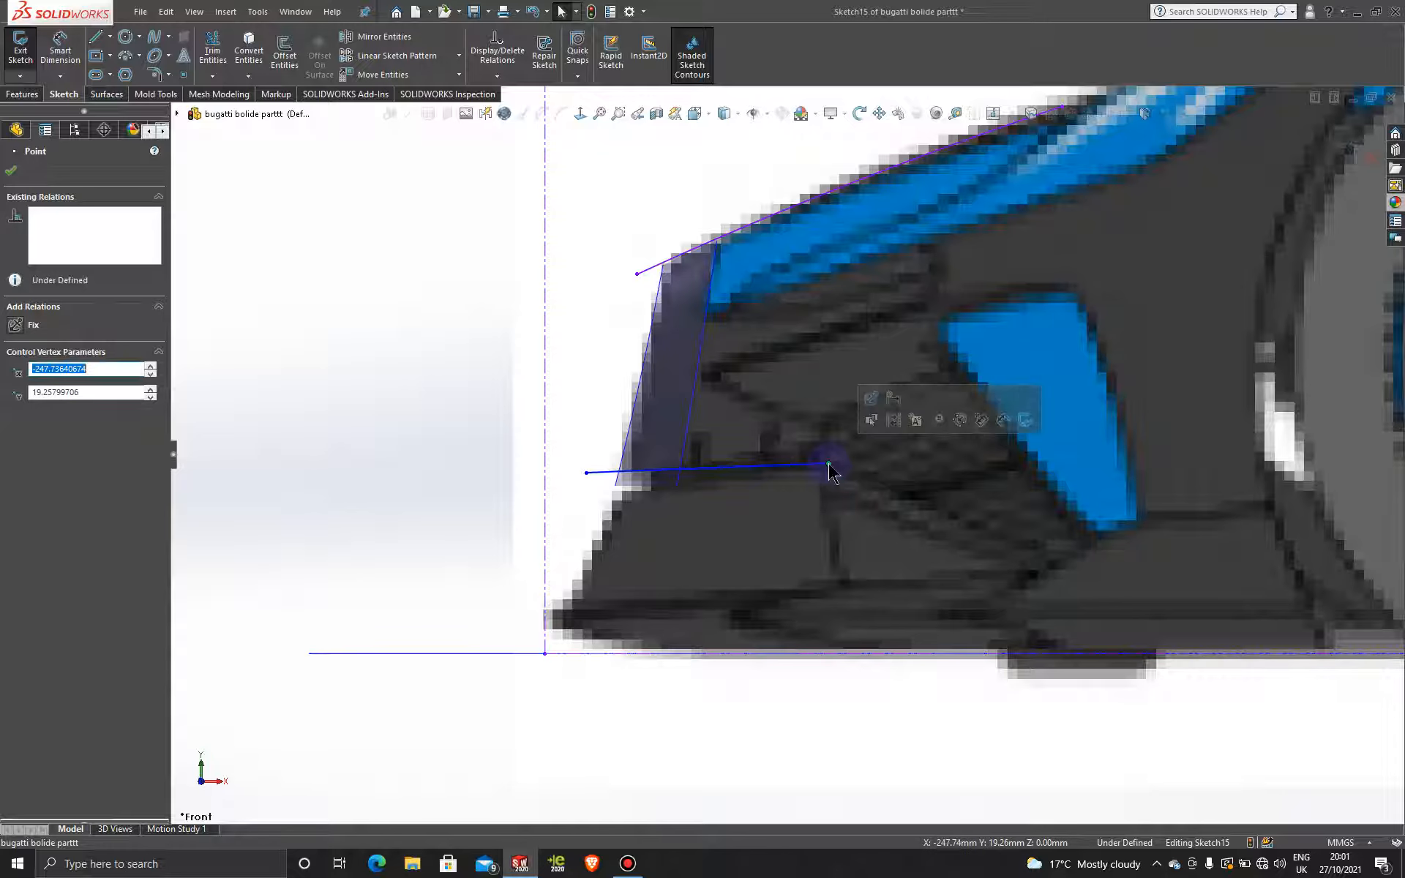
pyautogui.click(9, 172)
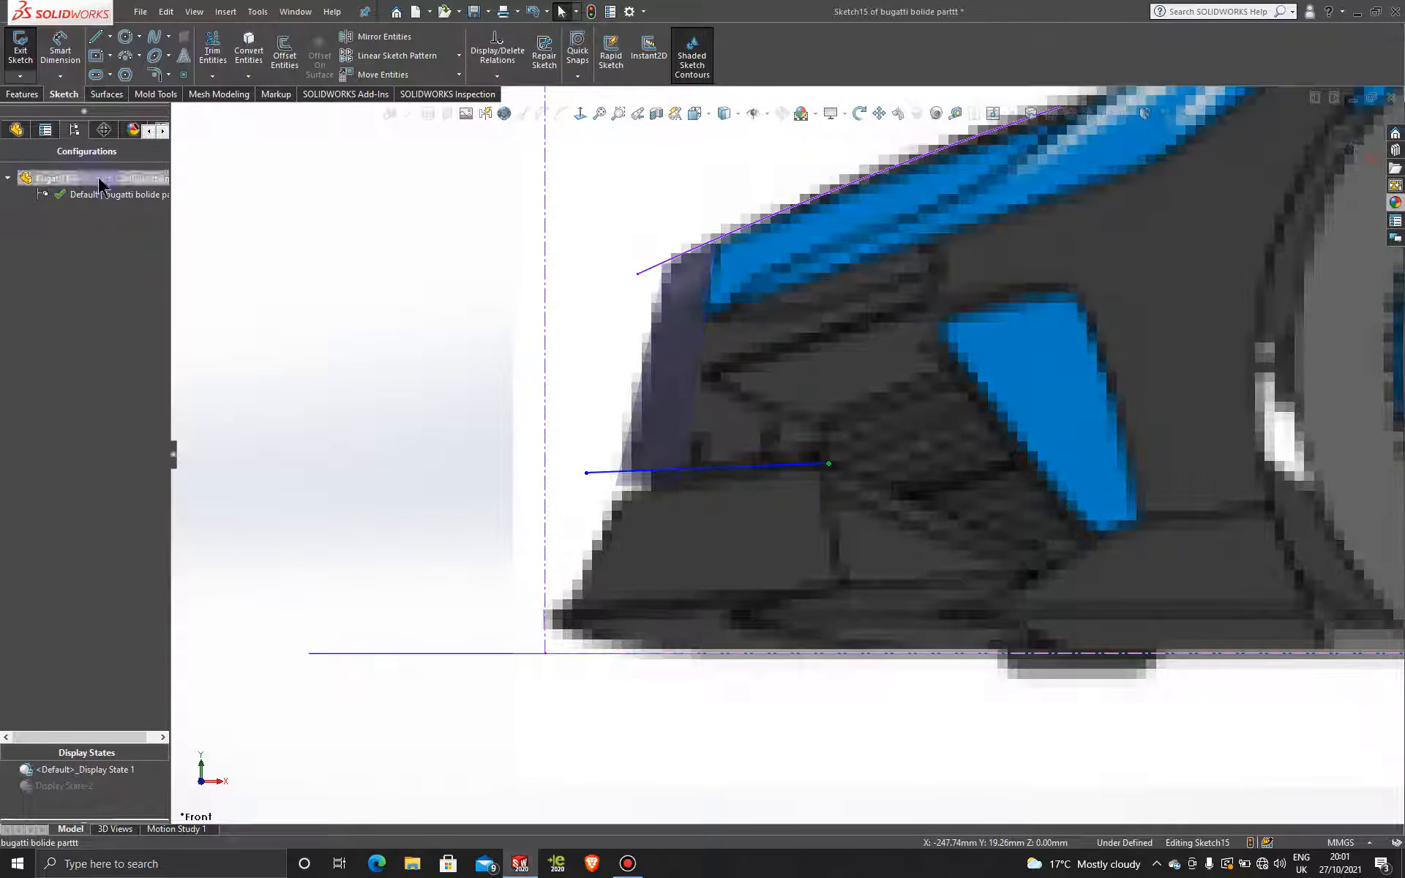
# - Trim the knitted grille surround with the sketched line, removing the surface portions below it on both sides
pyautogui.click(107, 94)
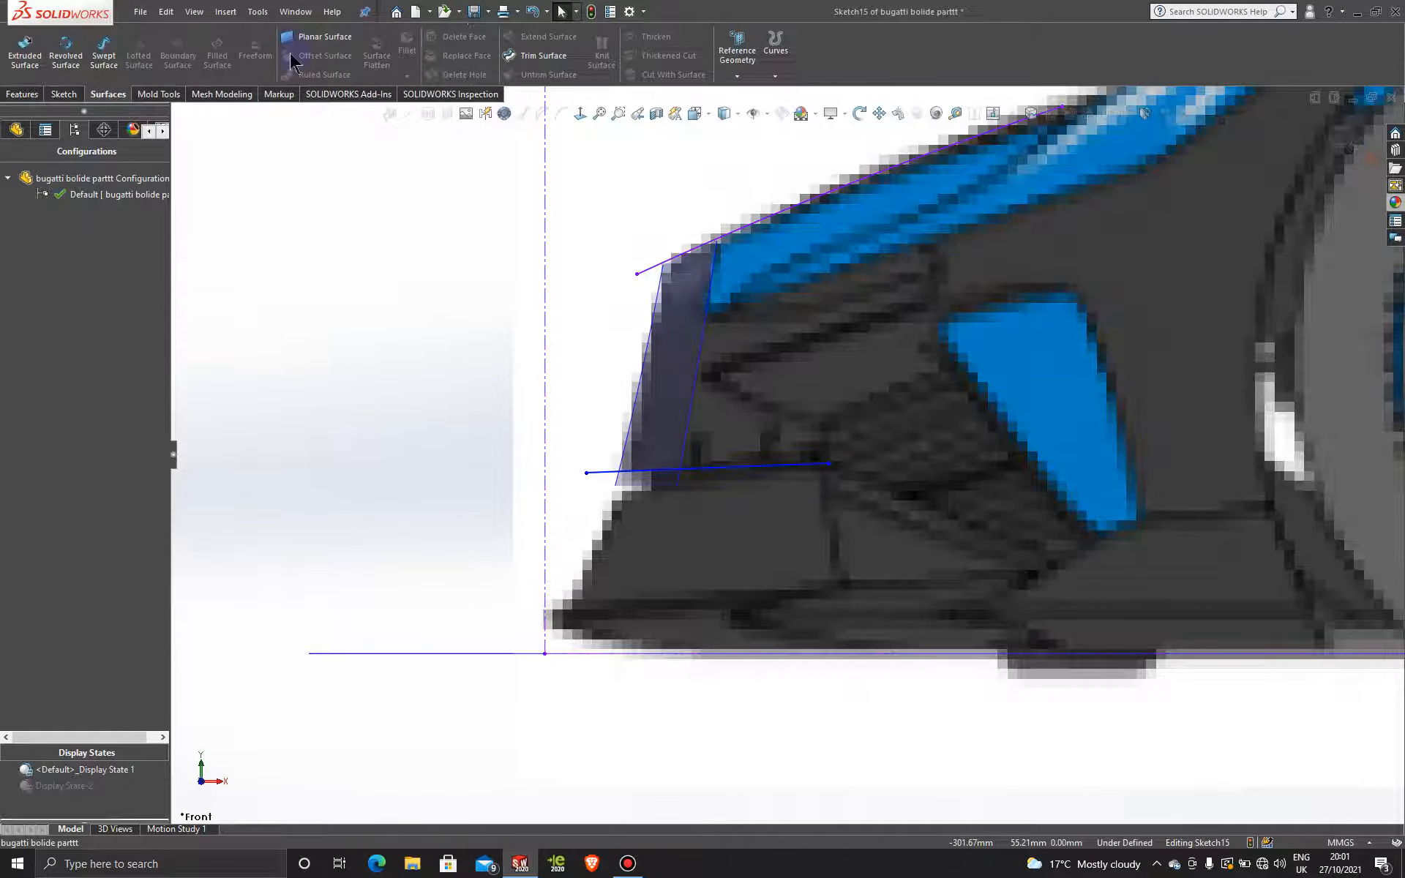
pyautogui.click(541, 55)
pyautogui.click(650, 480)
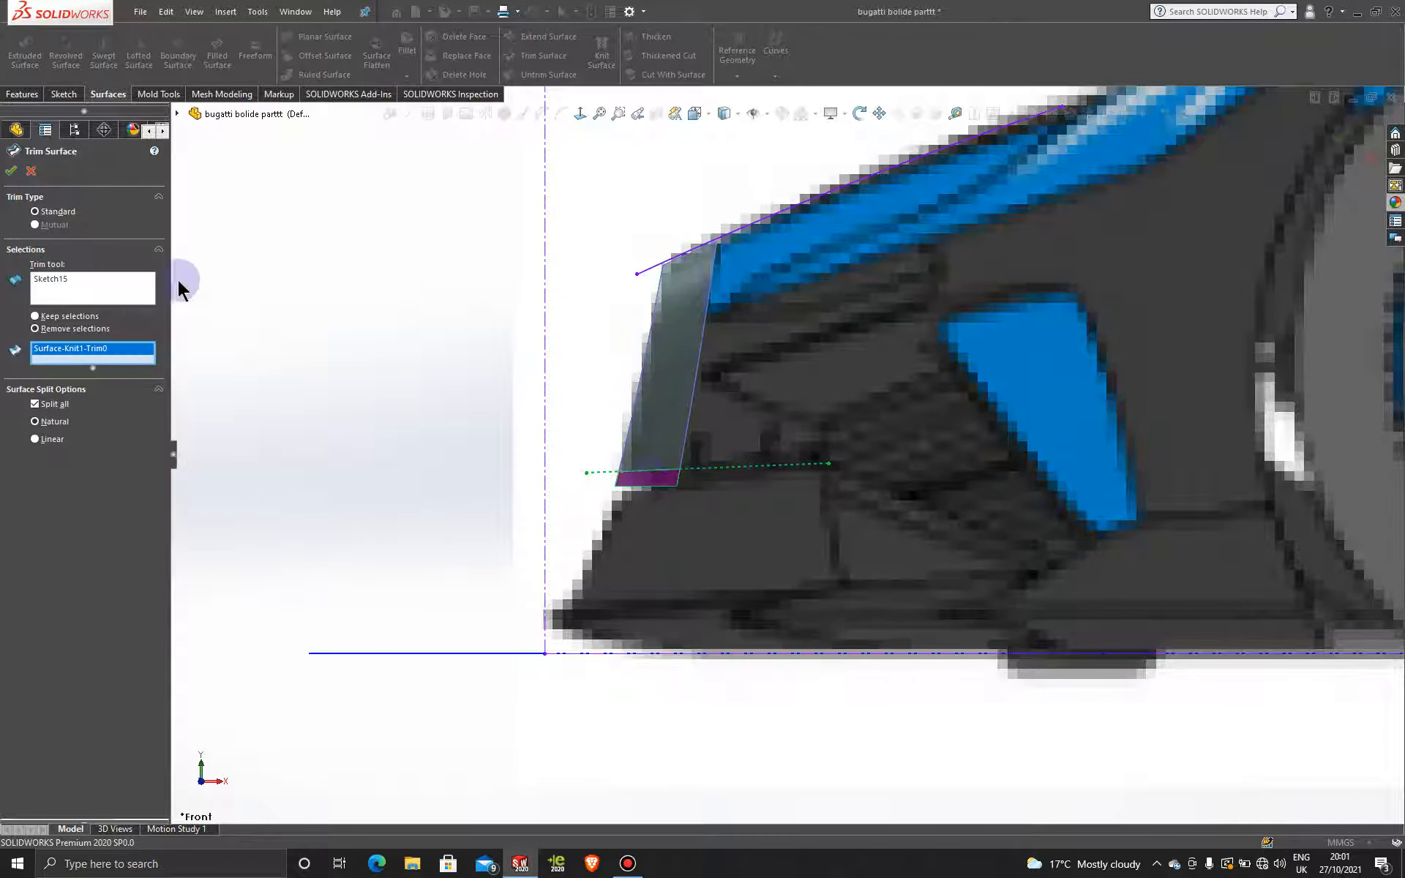
pyautogui.moveTo(488, 462); pyautogui.dragTo(439, 454, button='middle')
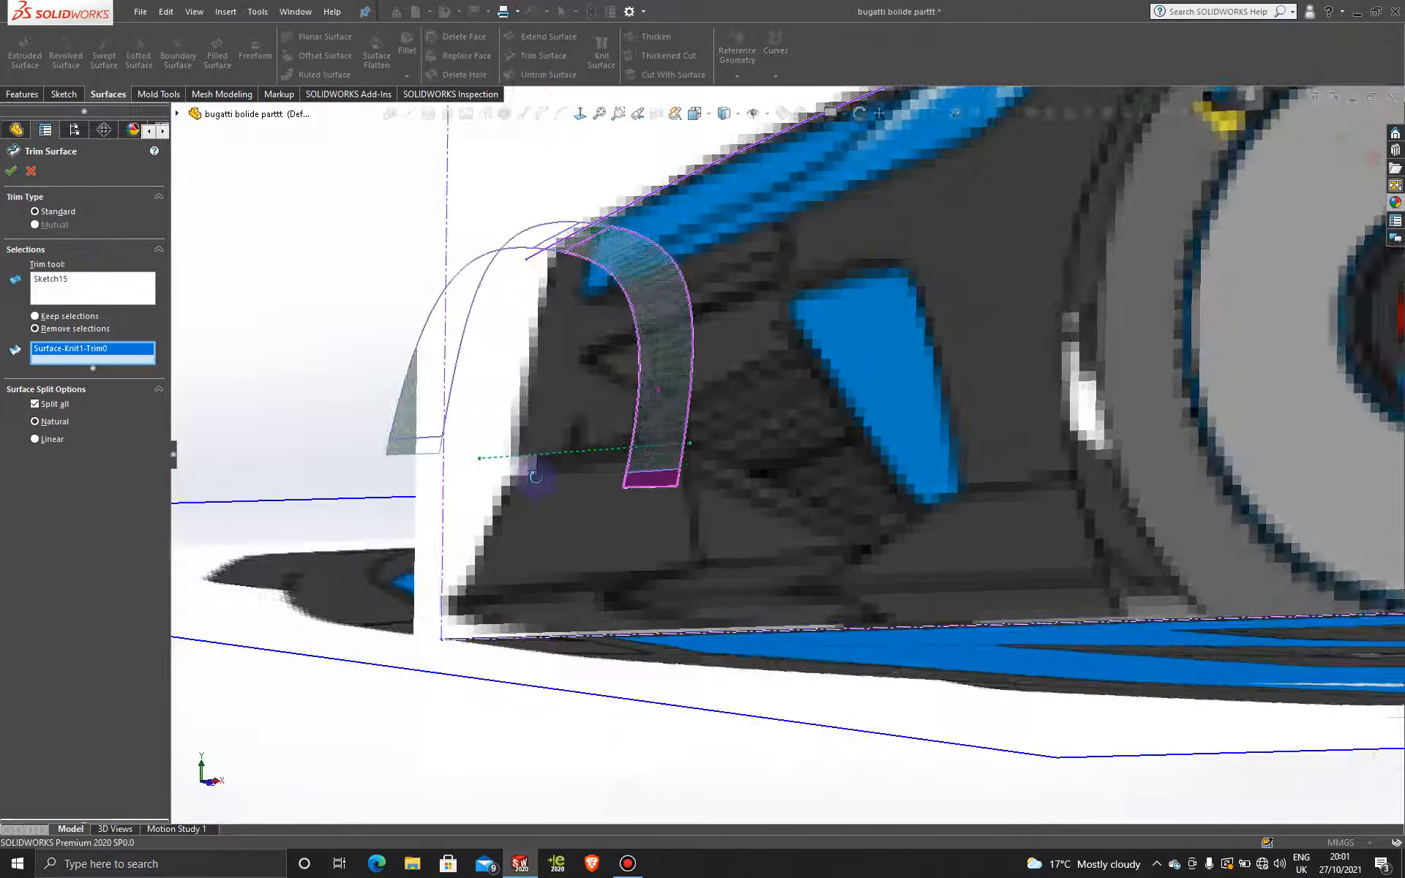
pyautogui.click(433, 449)
pyautogui.click(13, 172)
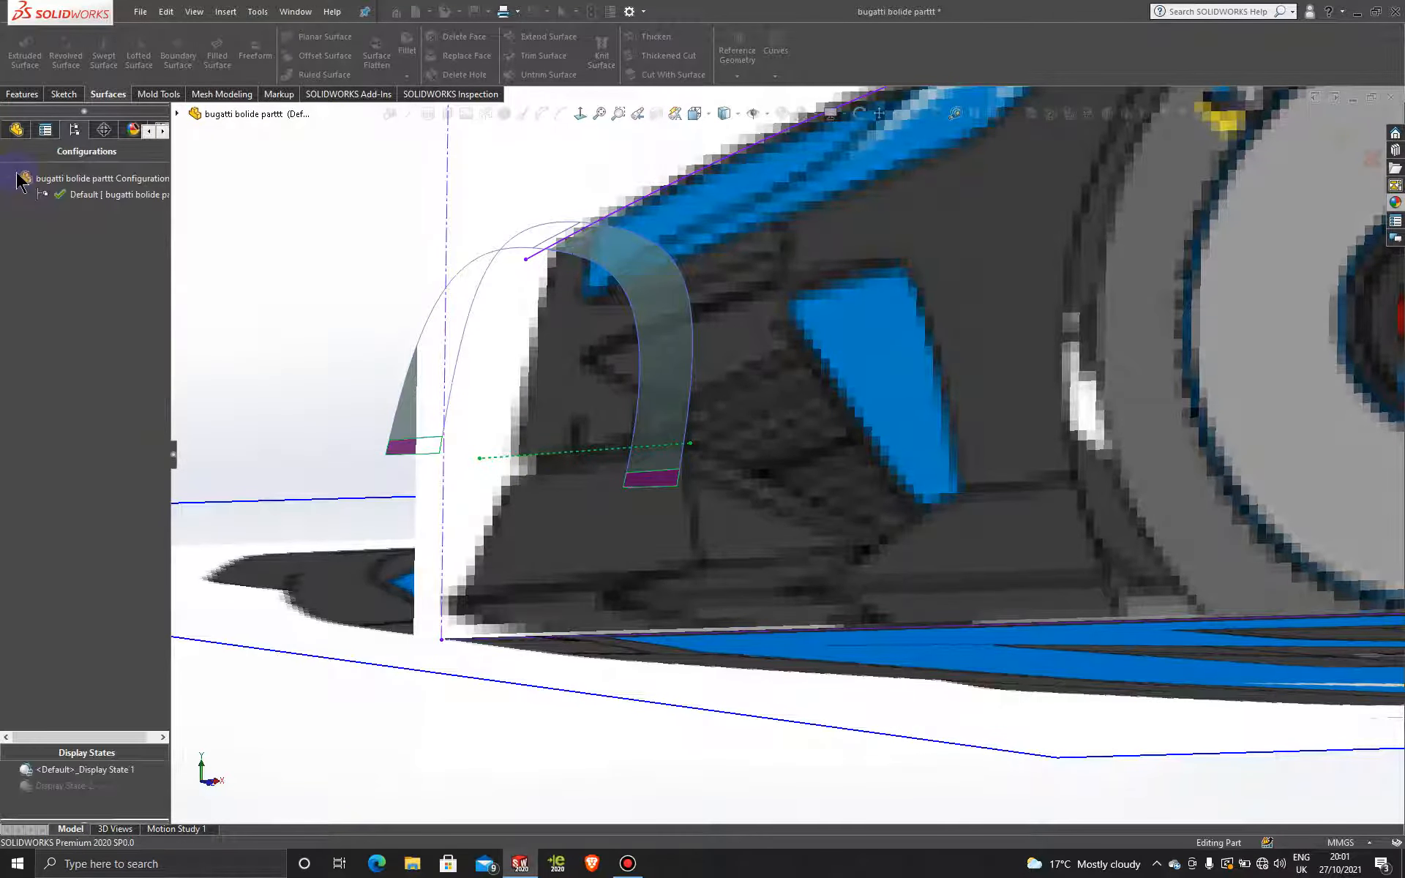
# - Hide the trimming line sketch and the curve along the grille surround's edge
pyautogui.scroll(3, 894, 442)
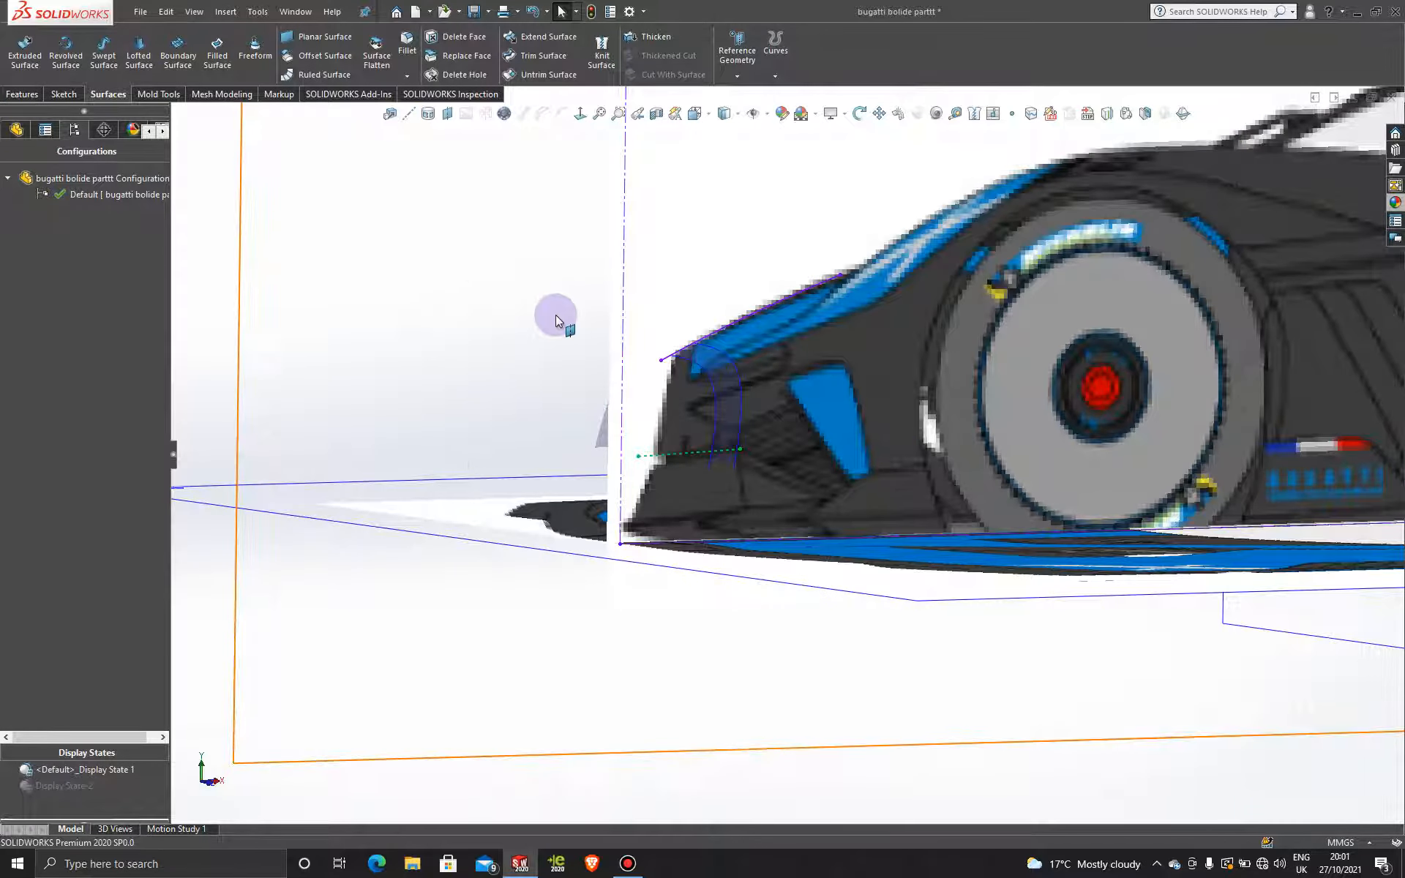
pyautogui.scroll(3, 571, 329)
pyautogui.scroll(-6, 732, 446)
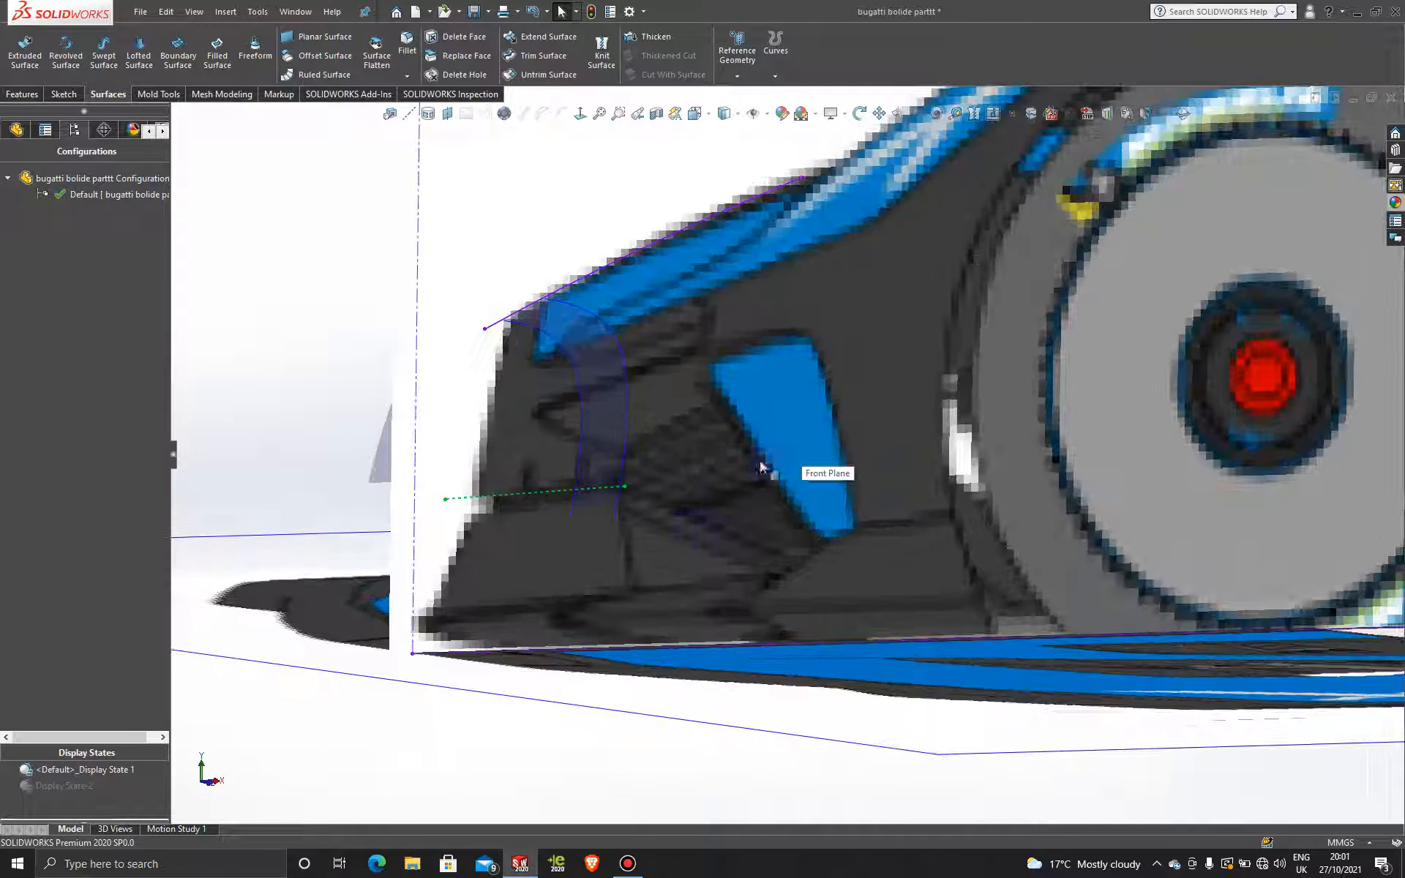
pyautogui.rightClick(617, 518)
pyautogui.click(652, 498)
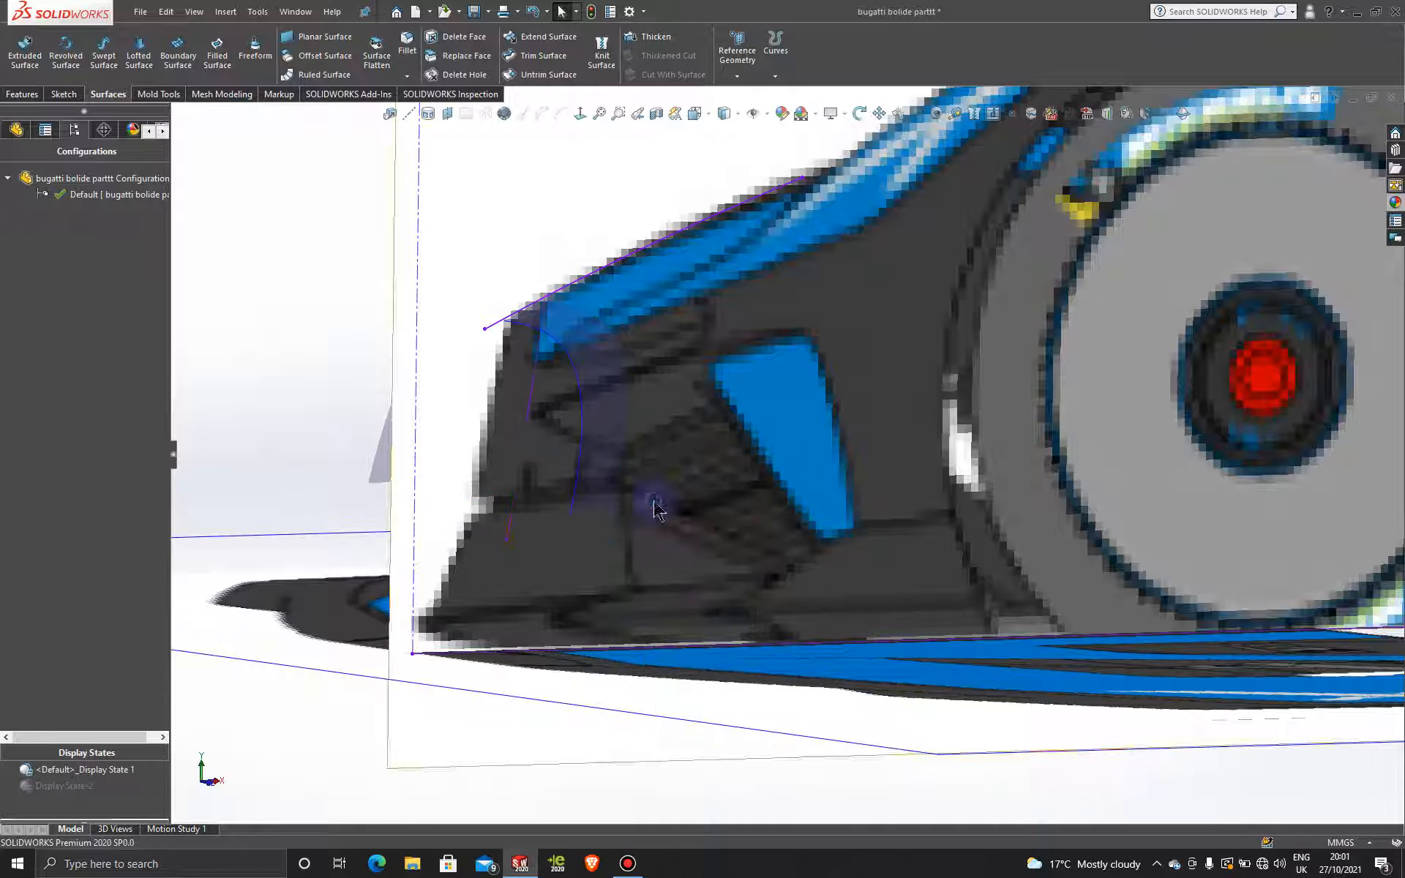
pyautogui.rightClick(570, 517)
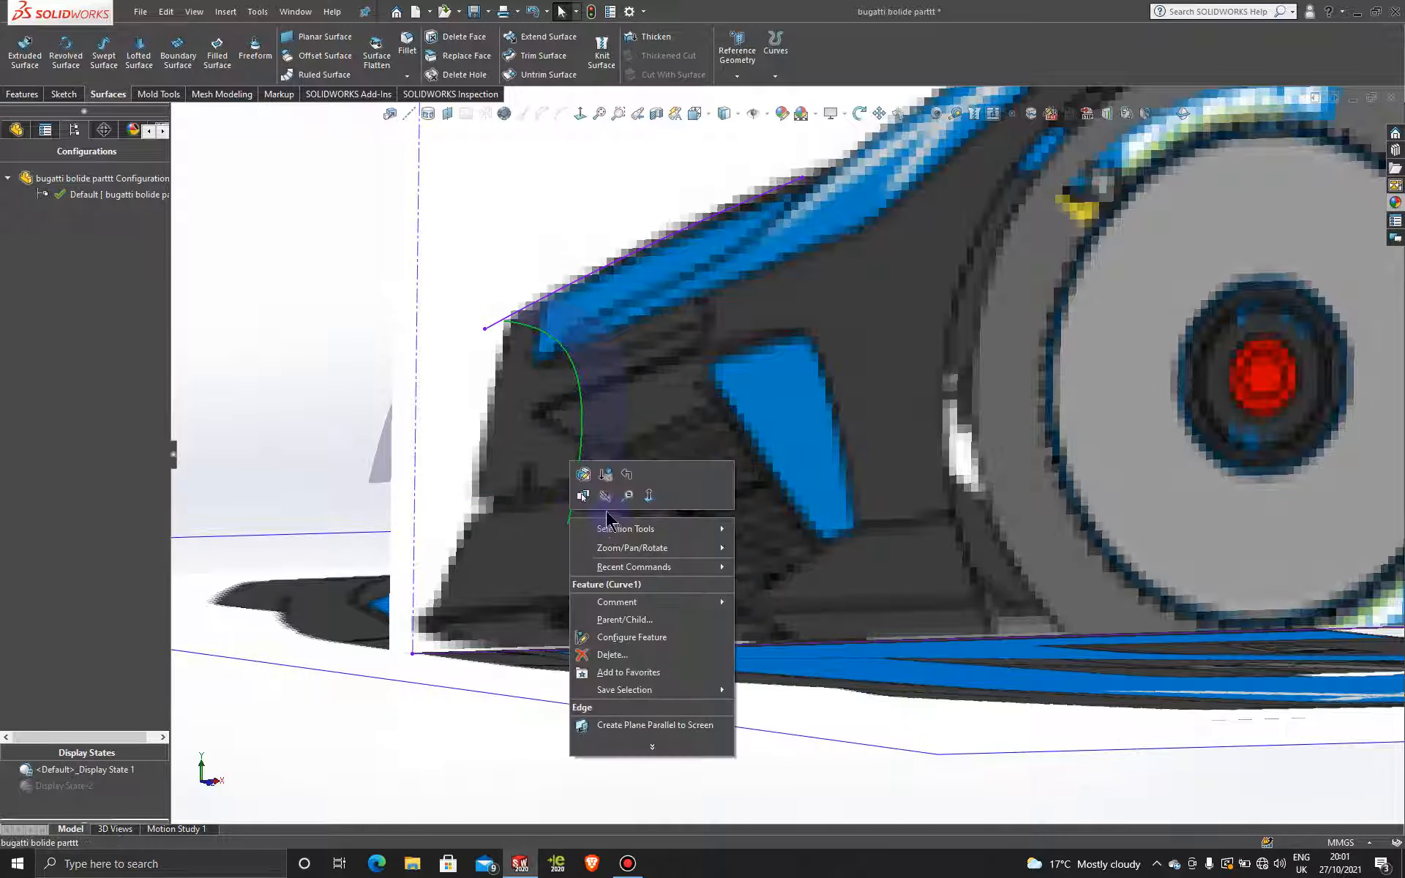
pyautogui.click(606, 497)
pyautogui.scroll(4, 716, 531)
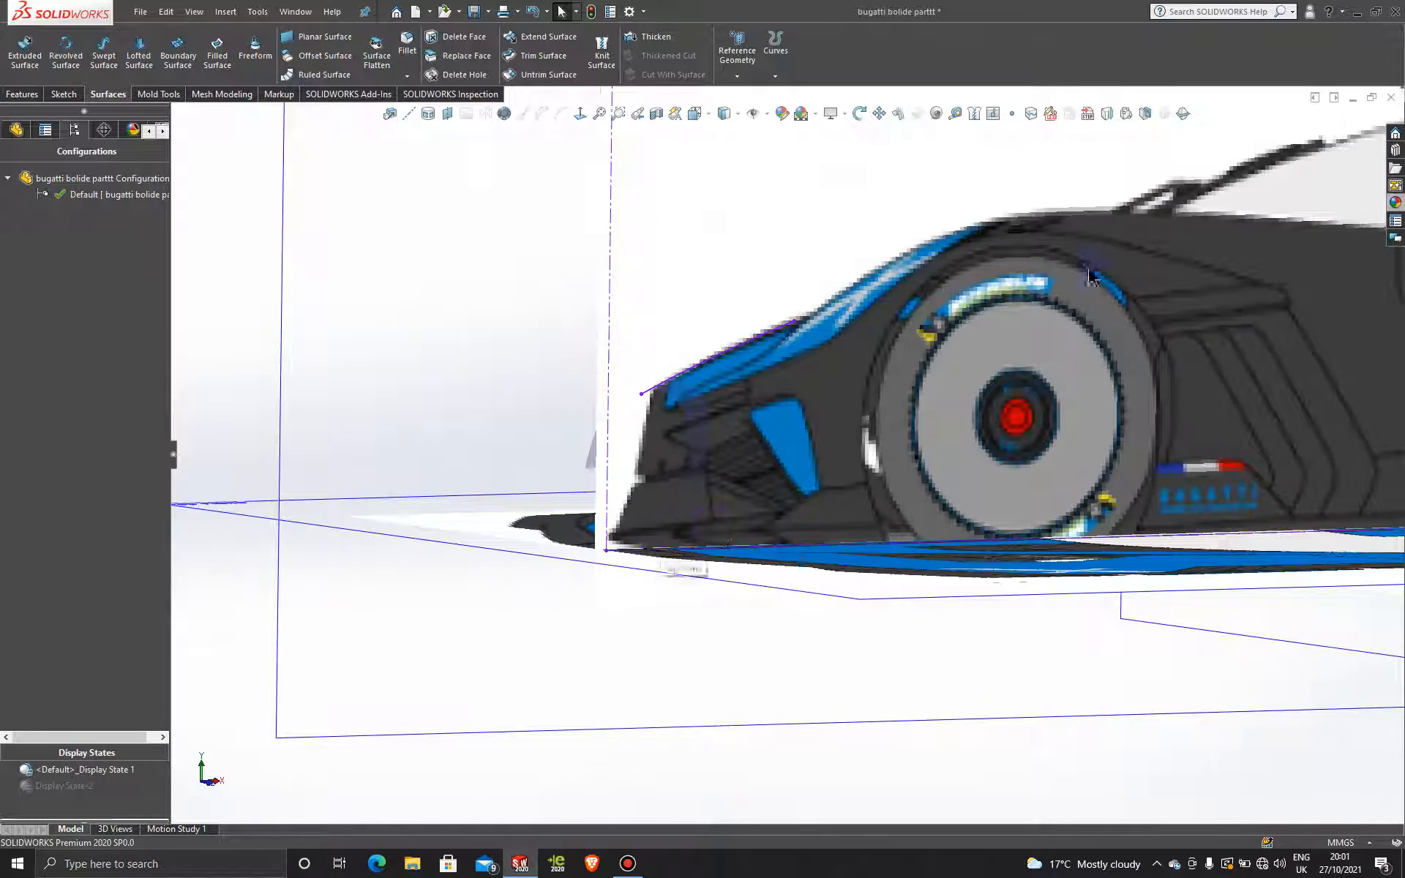
# - Remove the blue glass appearance from the model
pyautogui.click(132, 130)
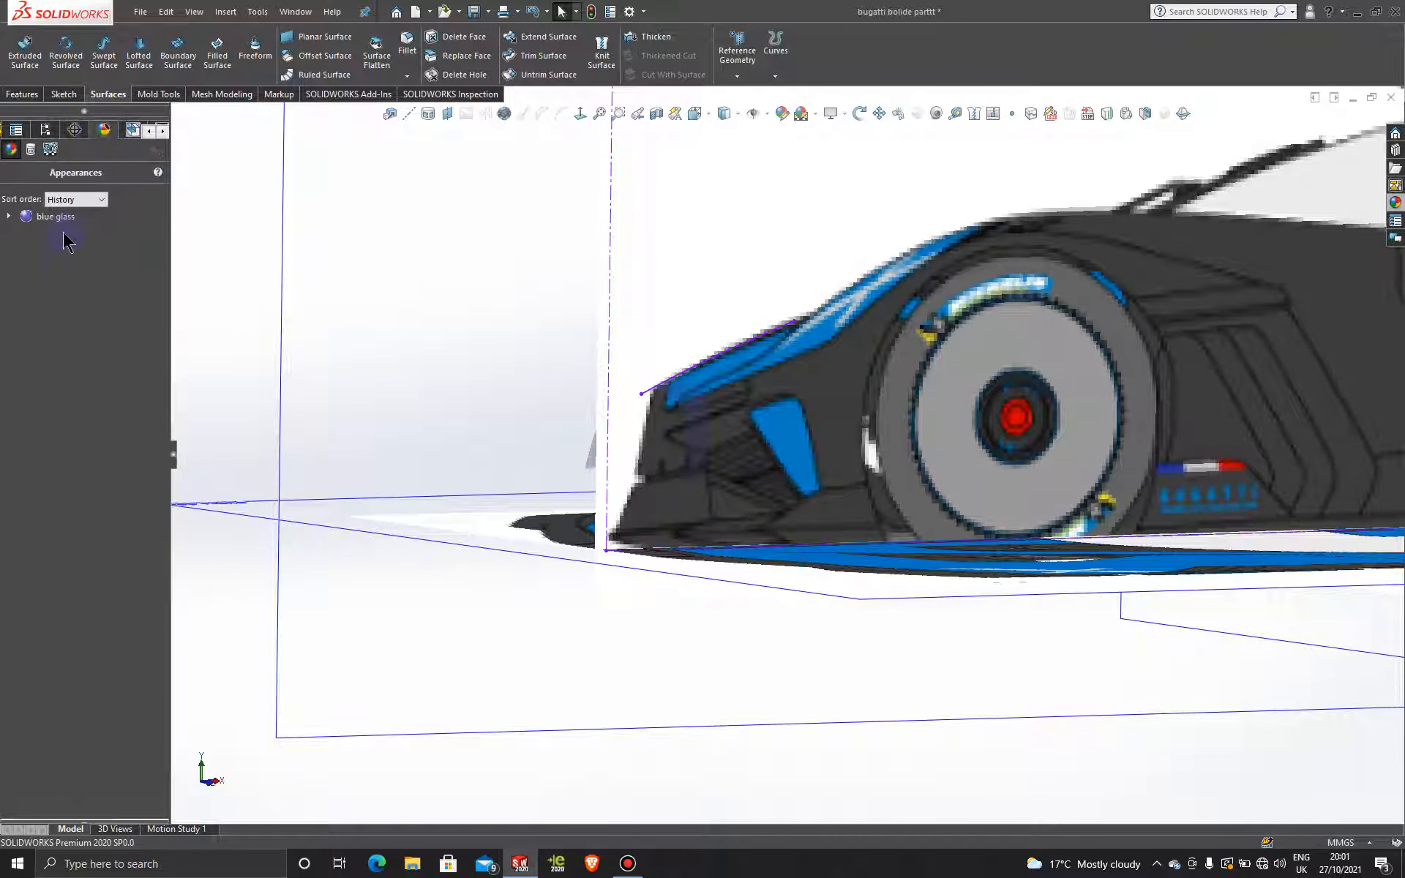
pyautogui.rightClick(59, 216)
pyautogui.click(123, 281)
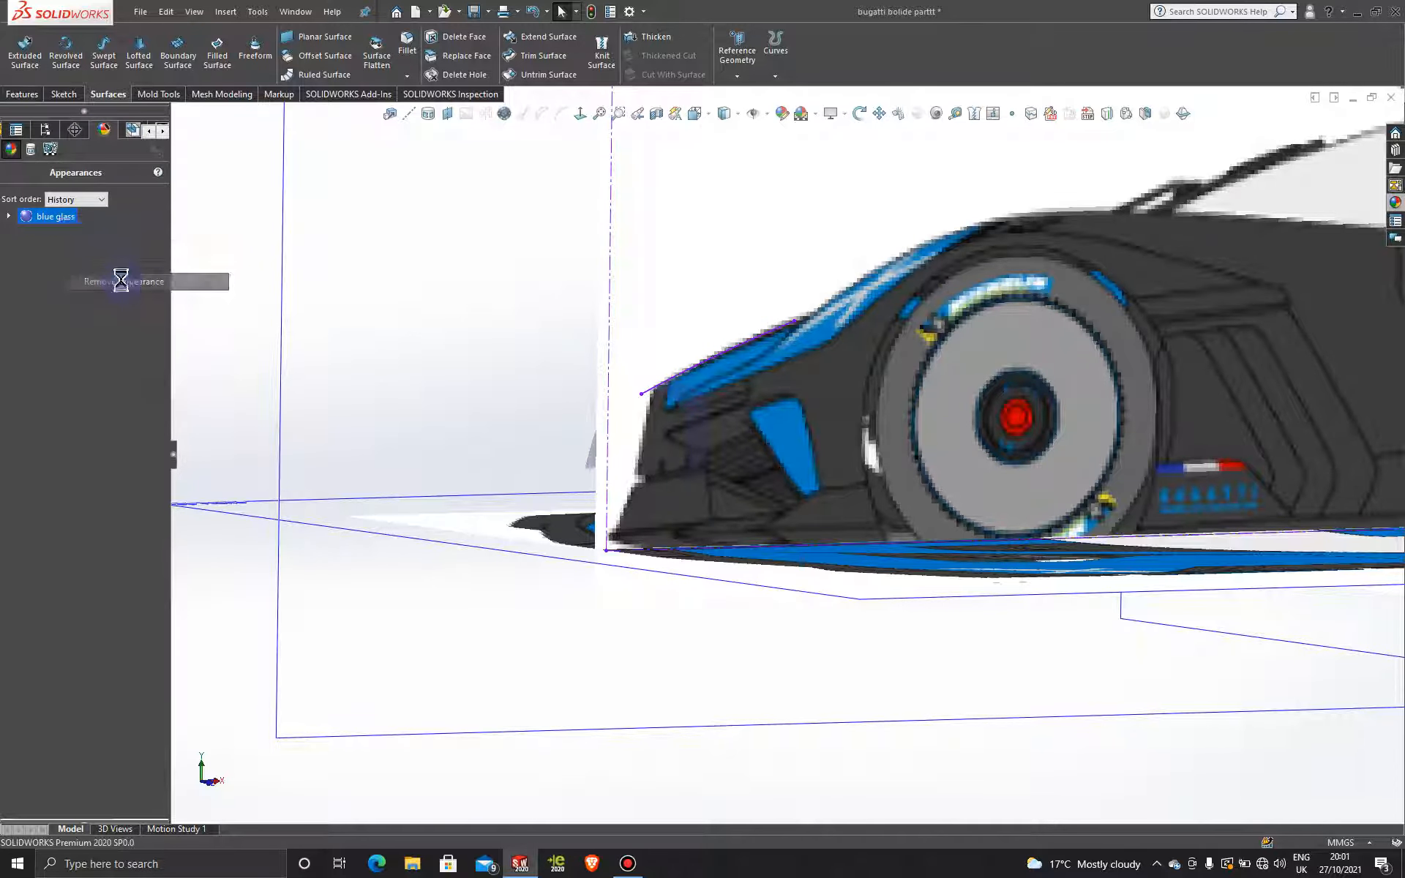
pyautogui.scroll(3, 680, 405)
pyautogui.moveTo(611, 409); pyautogui.dragTo(573, 462, button='middle')
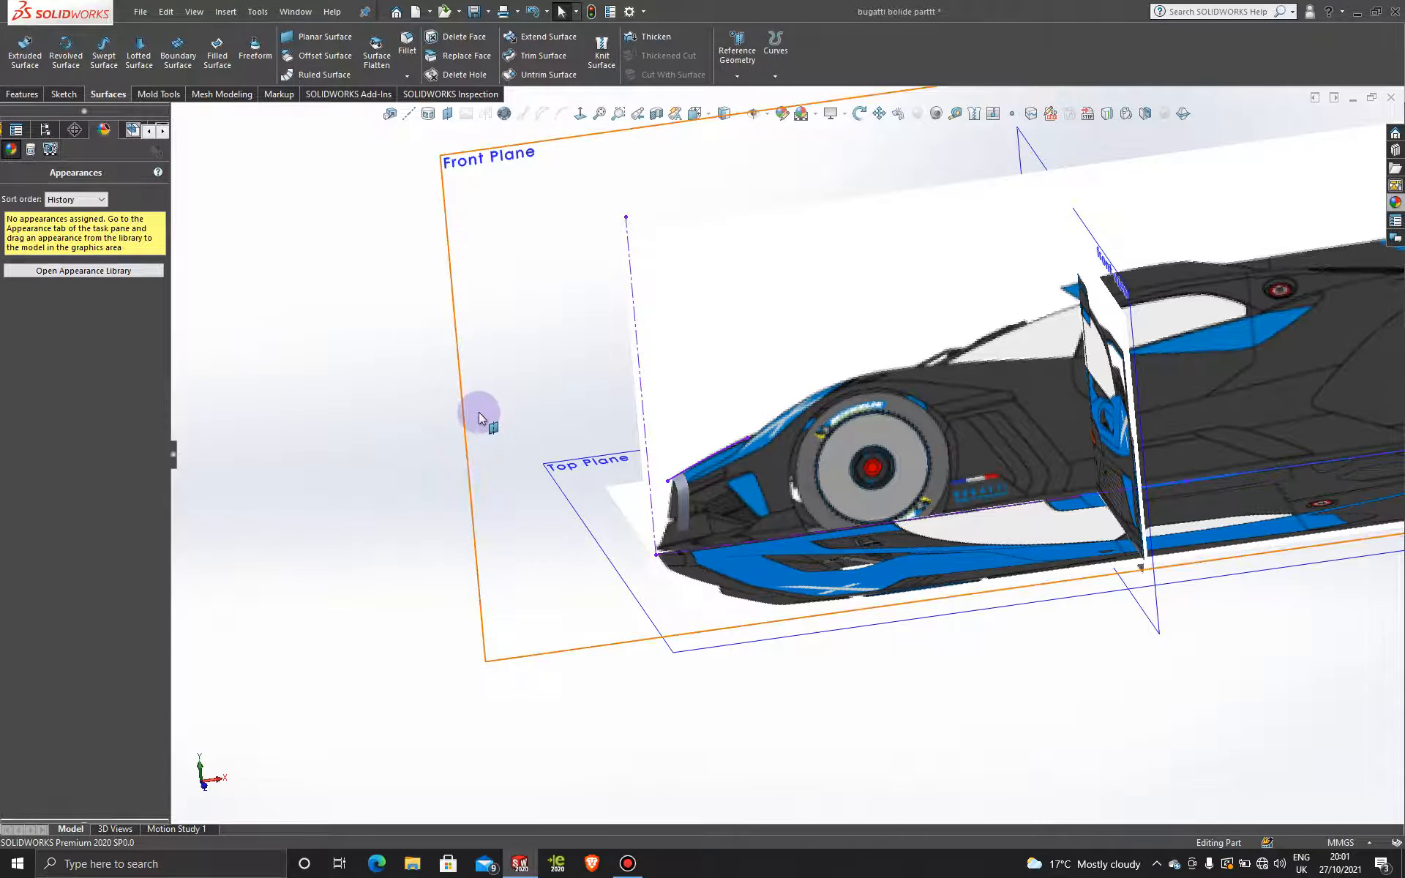
pyautogui.moveTo(480, 417); pyautogui.dragTo(646, 402, button='middle')
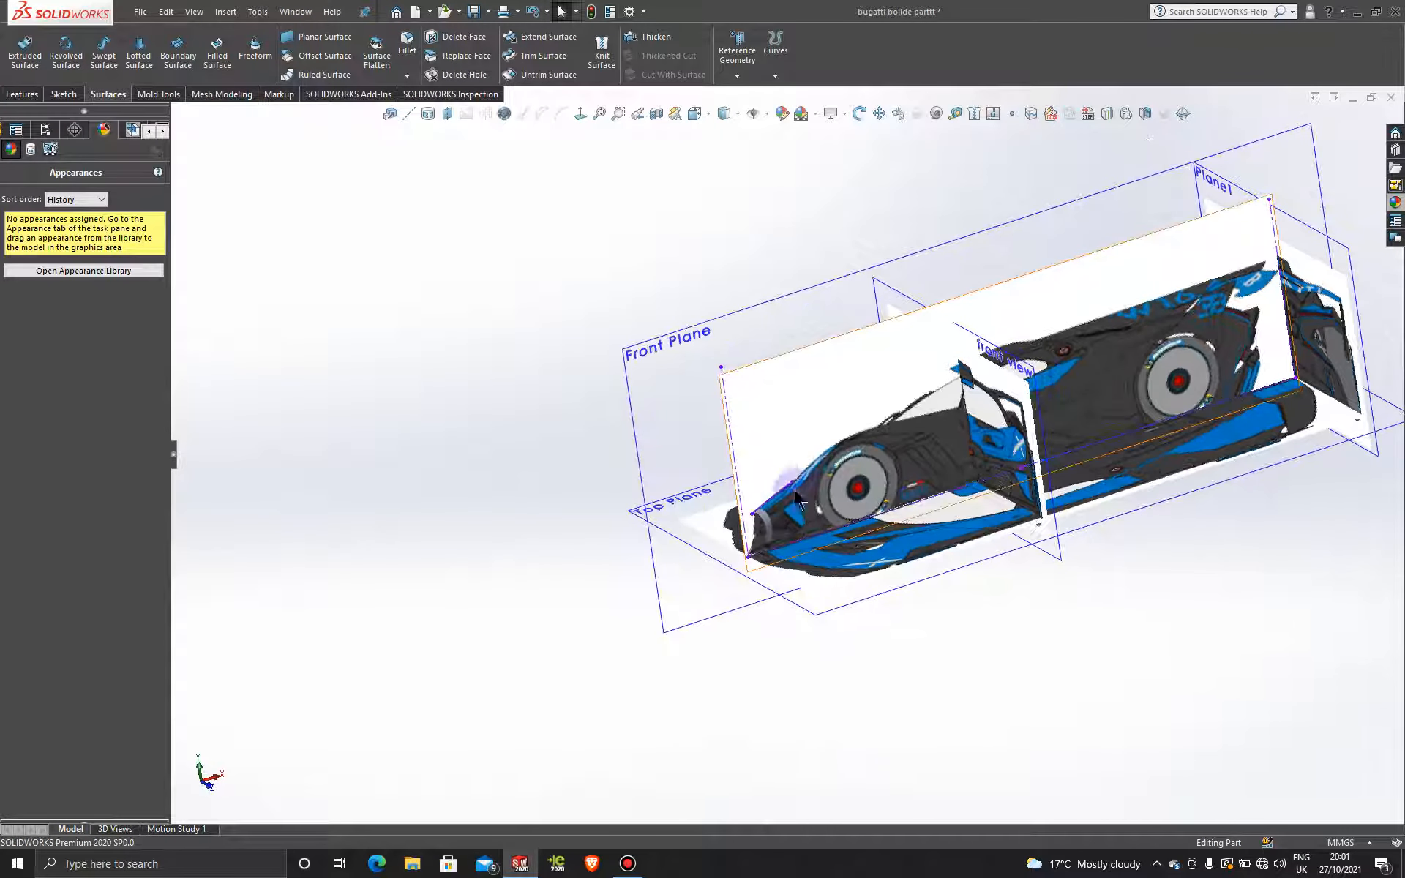
pyautogui.scroll(-5, 796, 500)
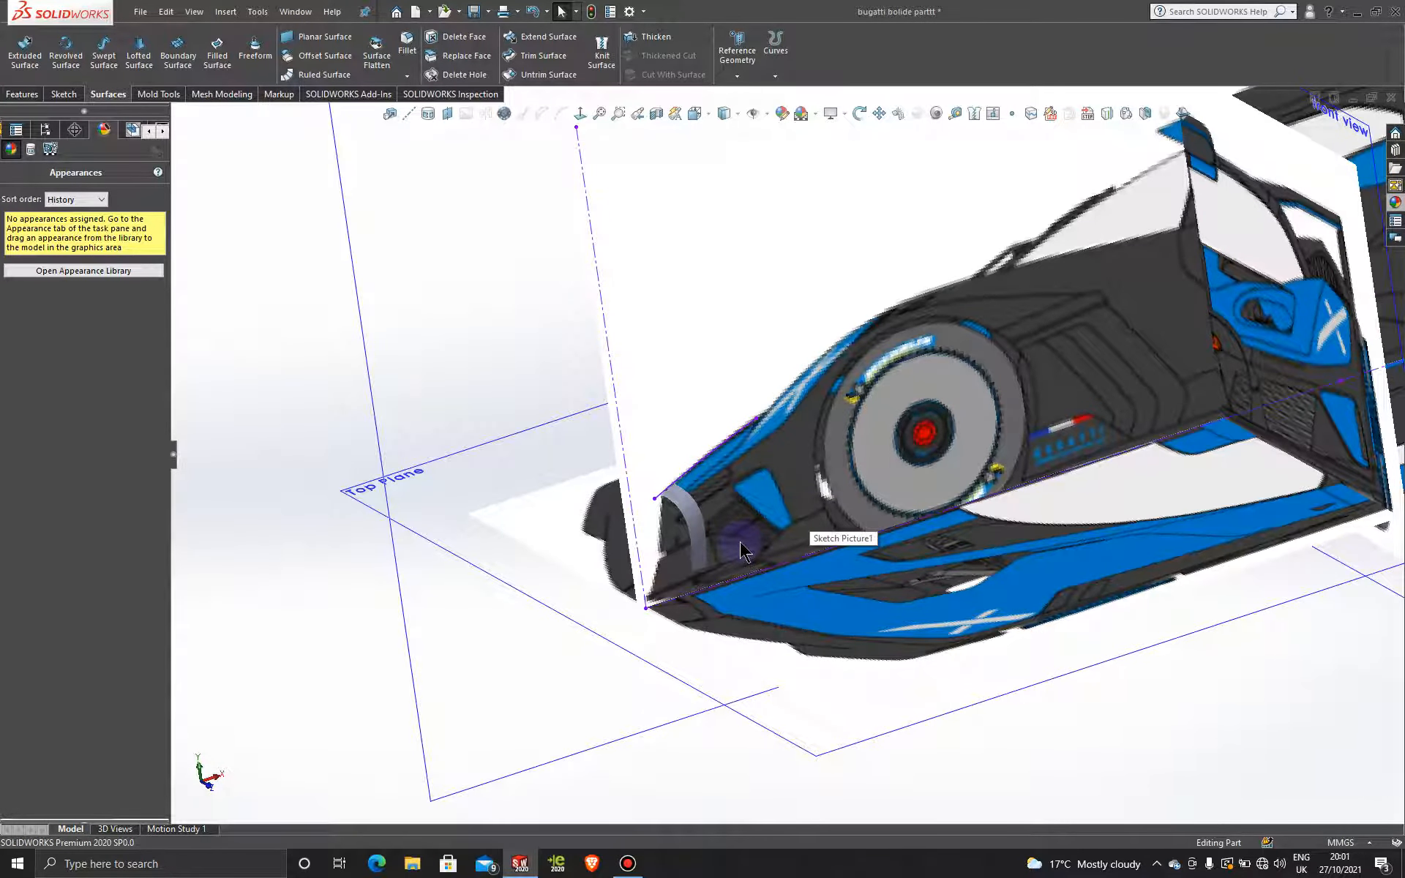
pyautogui.moveTo(742, 549); pyautogui.dragTo(743, 581, button='middle')
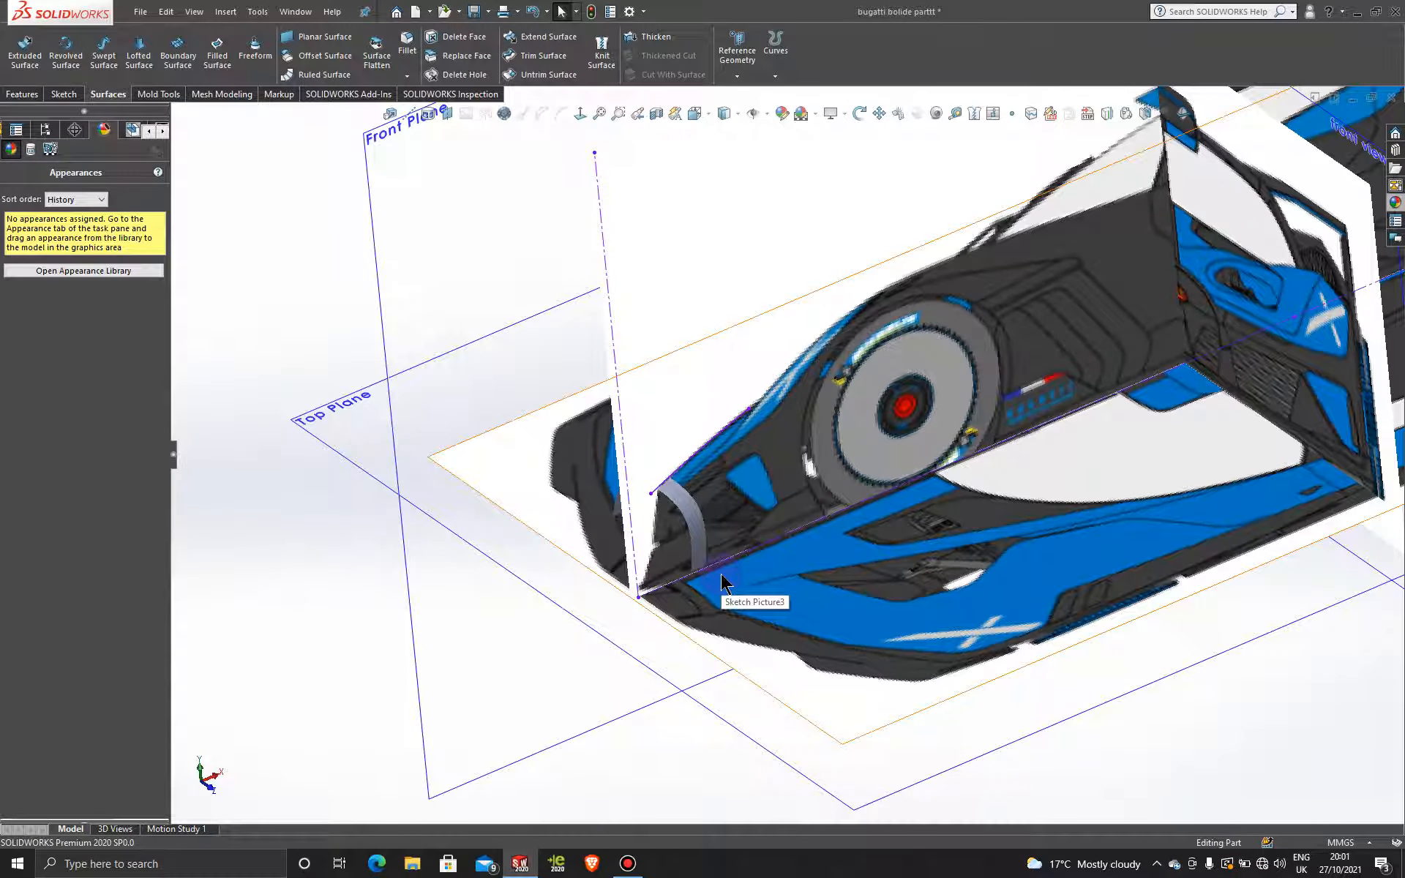
pyautogui.click(627, 864)
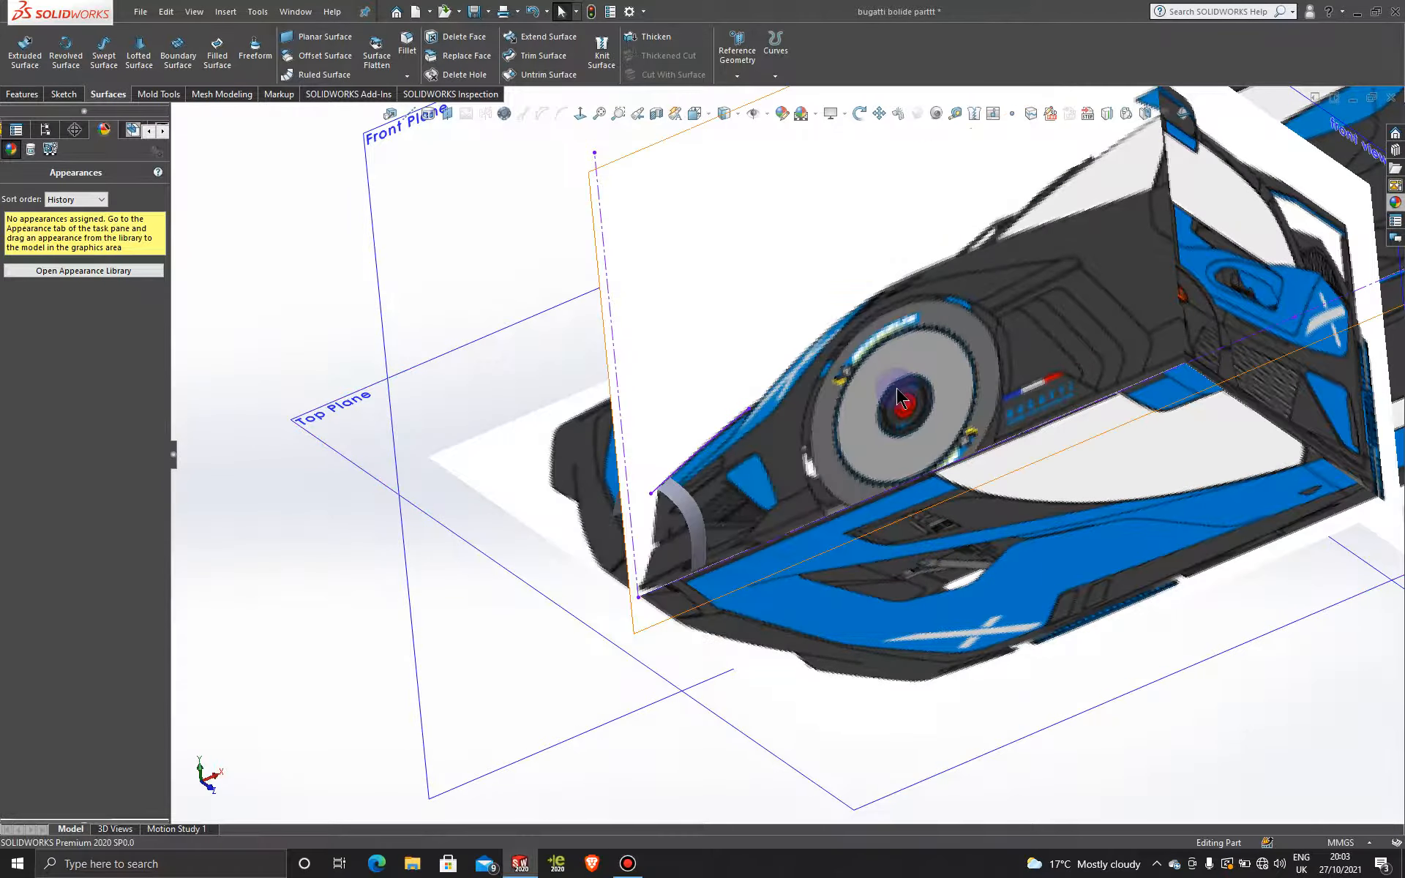
# - Open a new sketch on the Top Plane and view the nose of the car normal to it from above
pyautogui.moveTo(900, 399); pyautogui.dragTo(913, 572, button='middle')
pyautogui.click(440, 269)
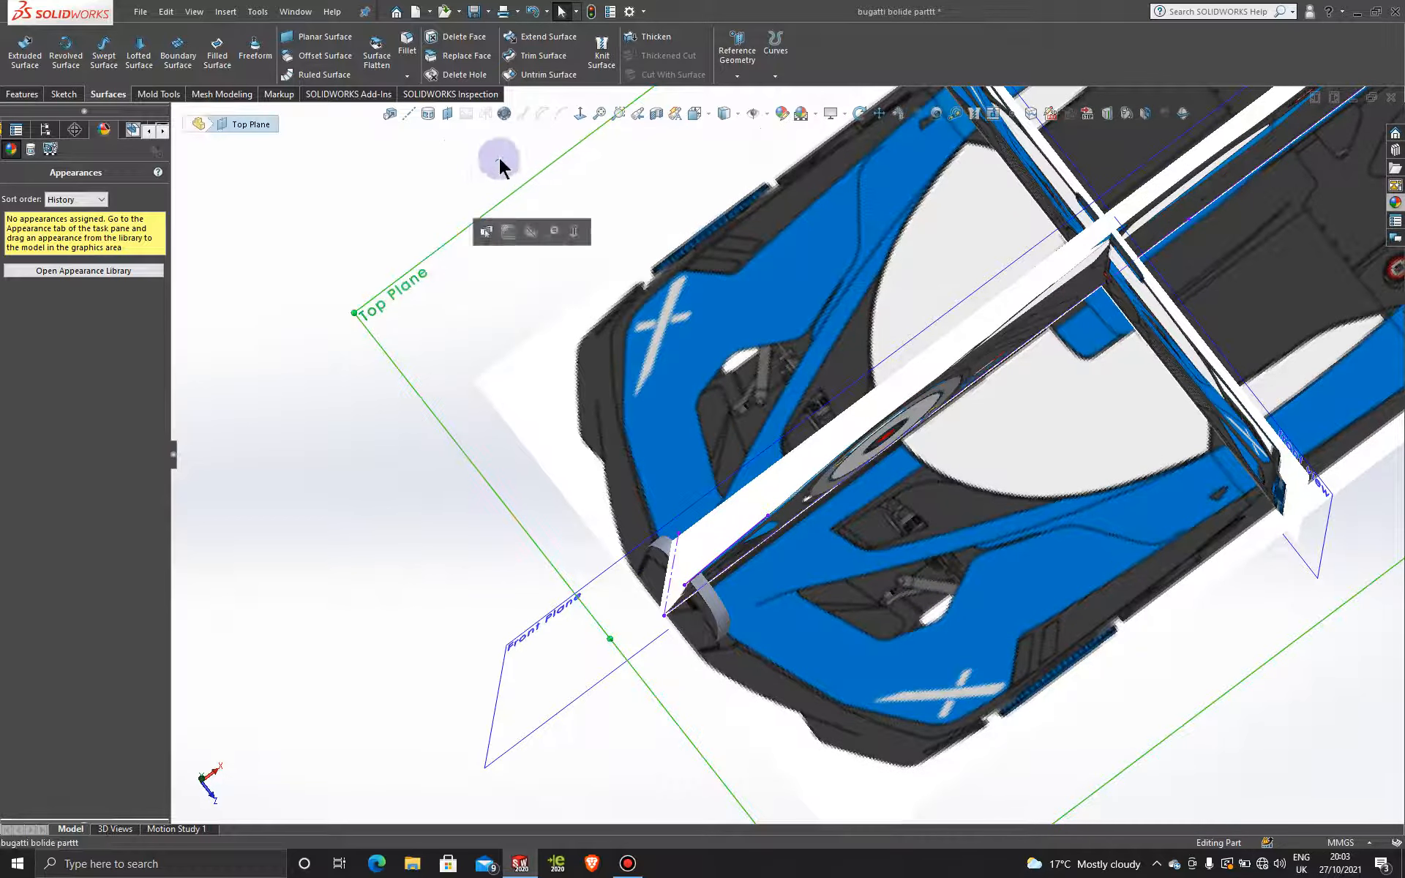
pyautogui.click(584, 116)
pyautogui.scroll(-5, 562, 479)
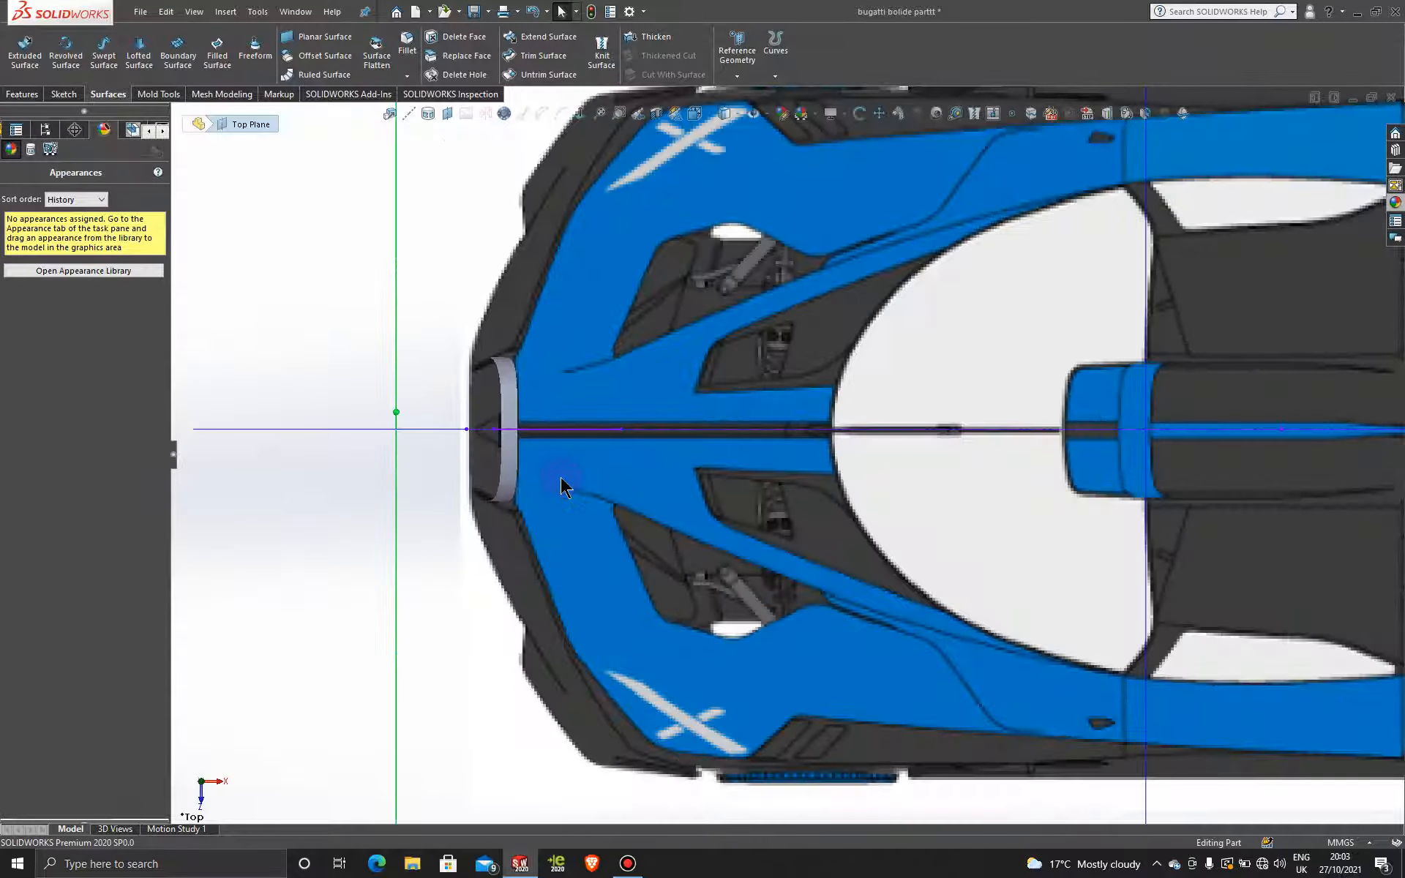
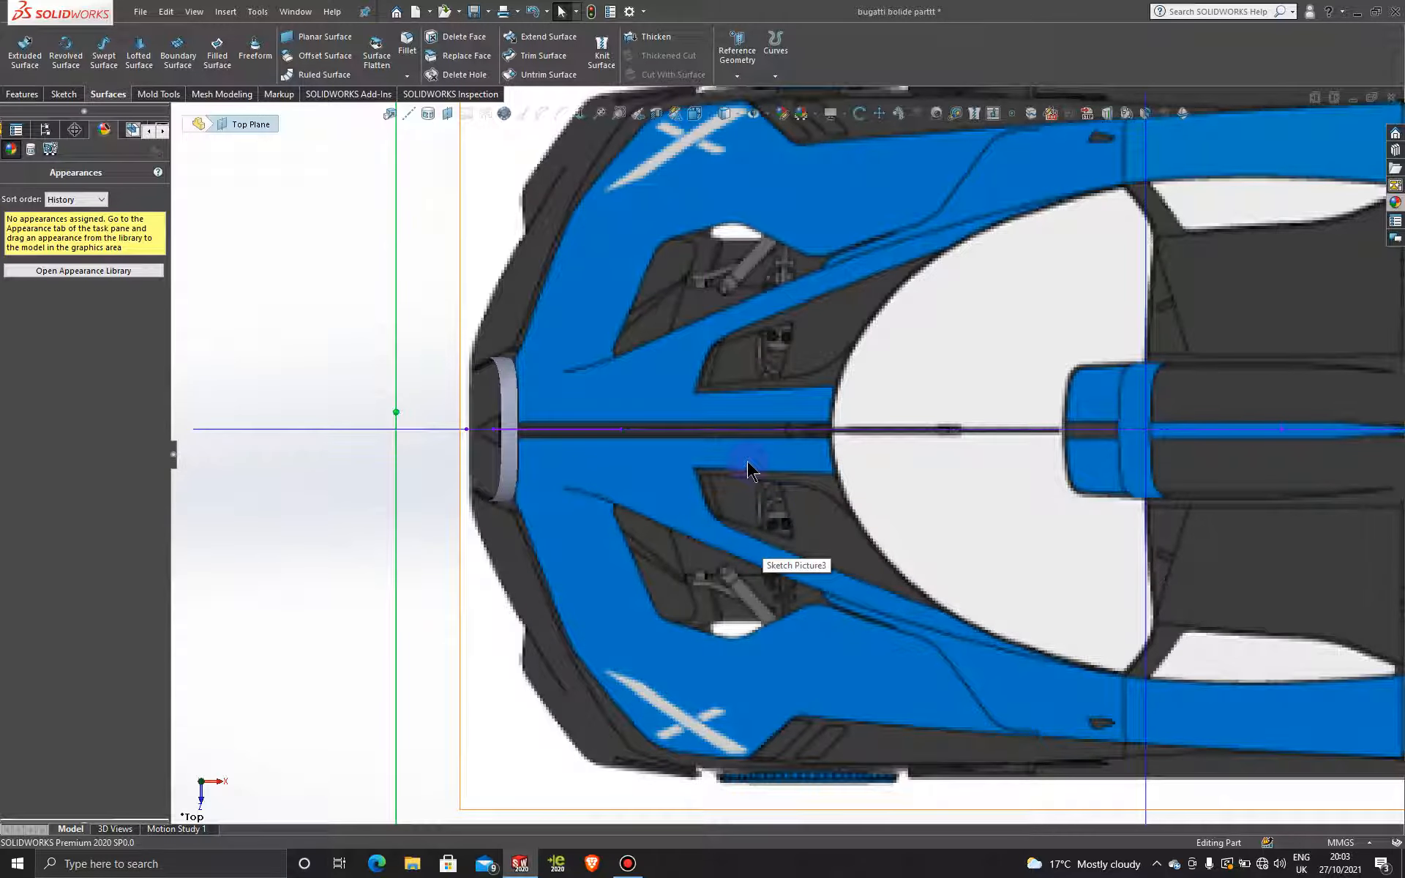
pyautogui.scroll(5, 748, 461)
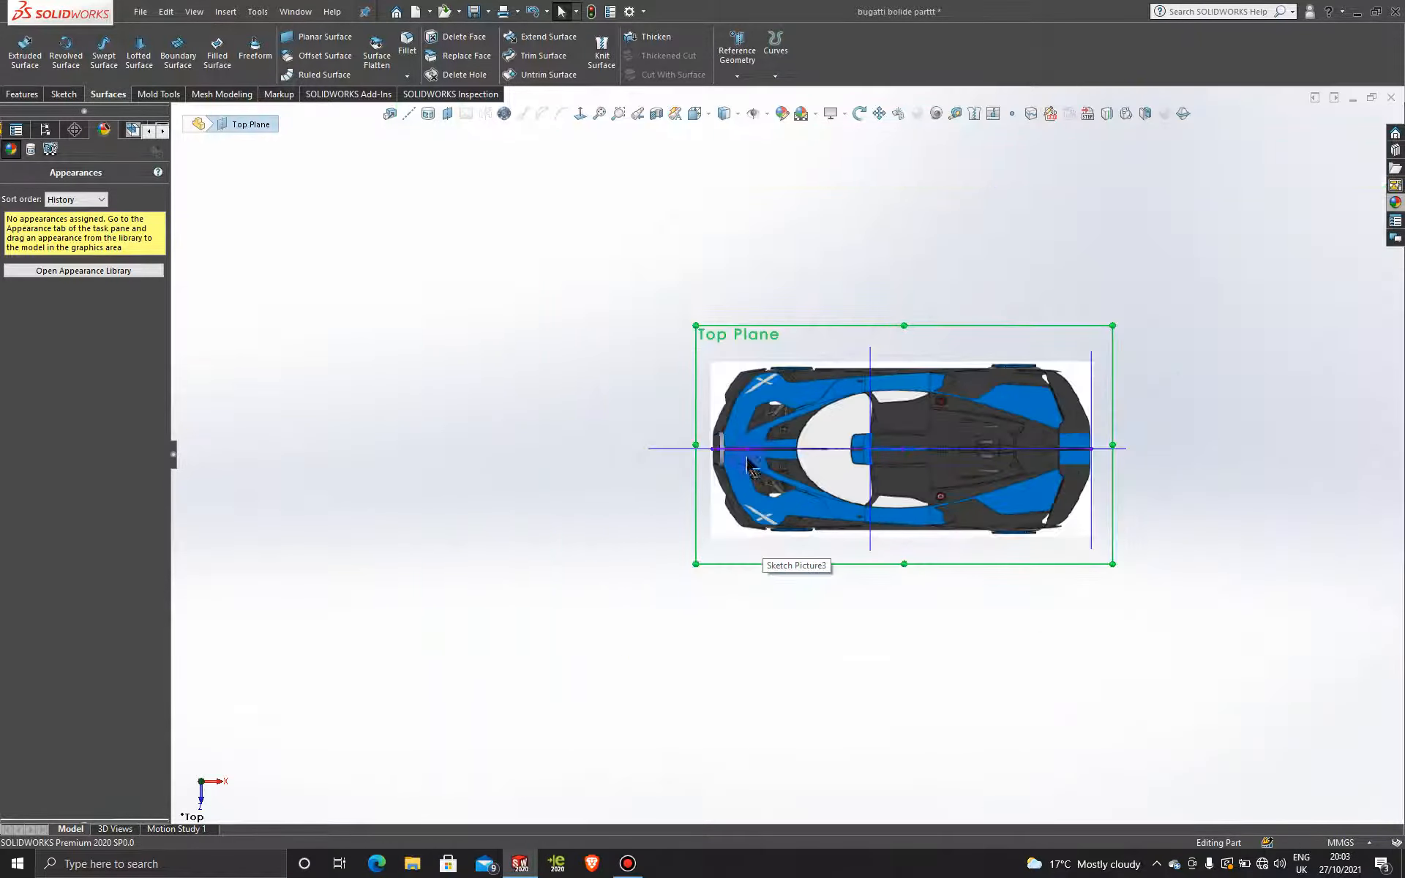
pyautogui.click(715, 336)
pyautogui.click(774, 289)
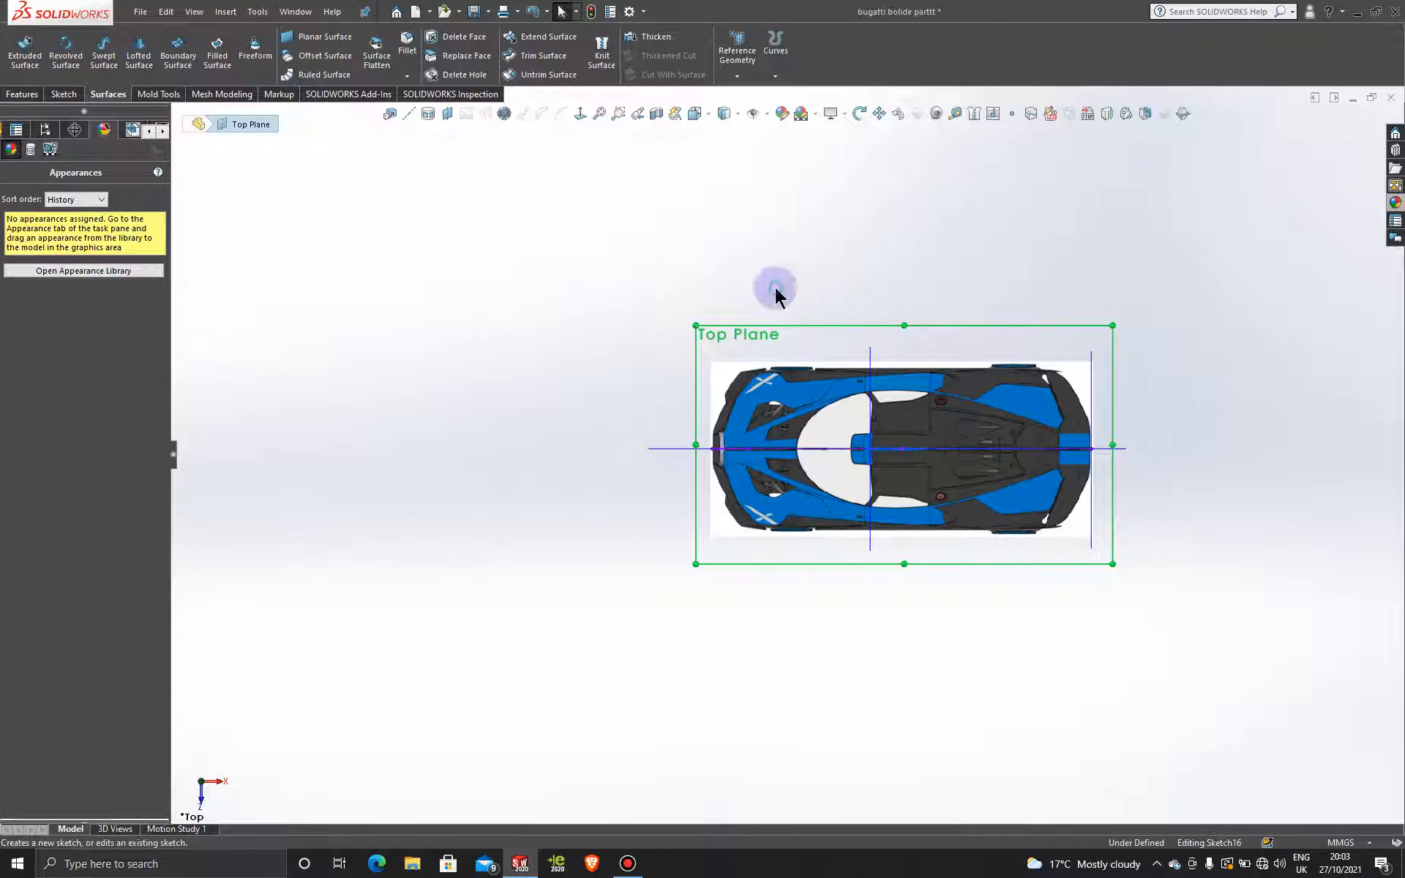
pyautogui.click(581, 115)
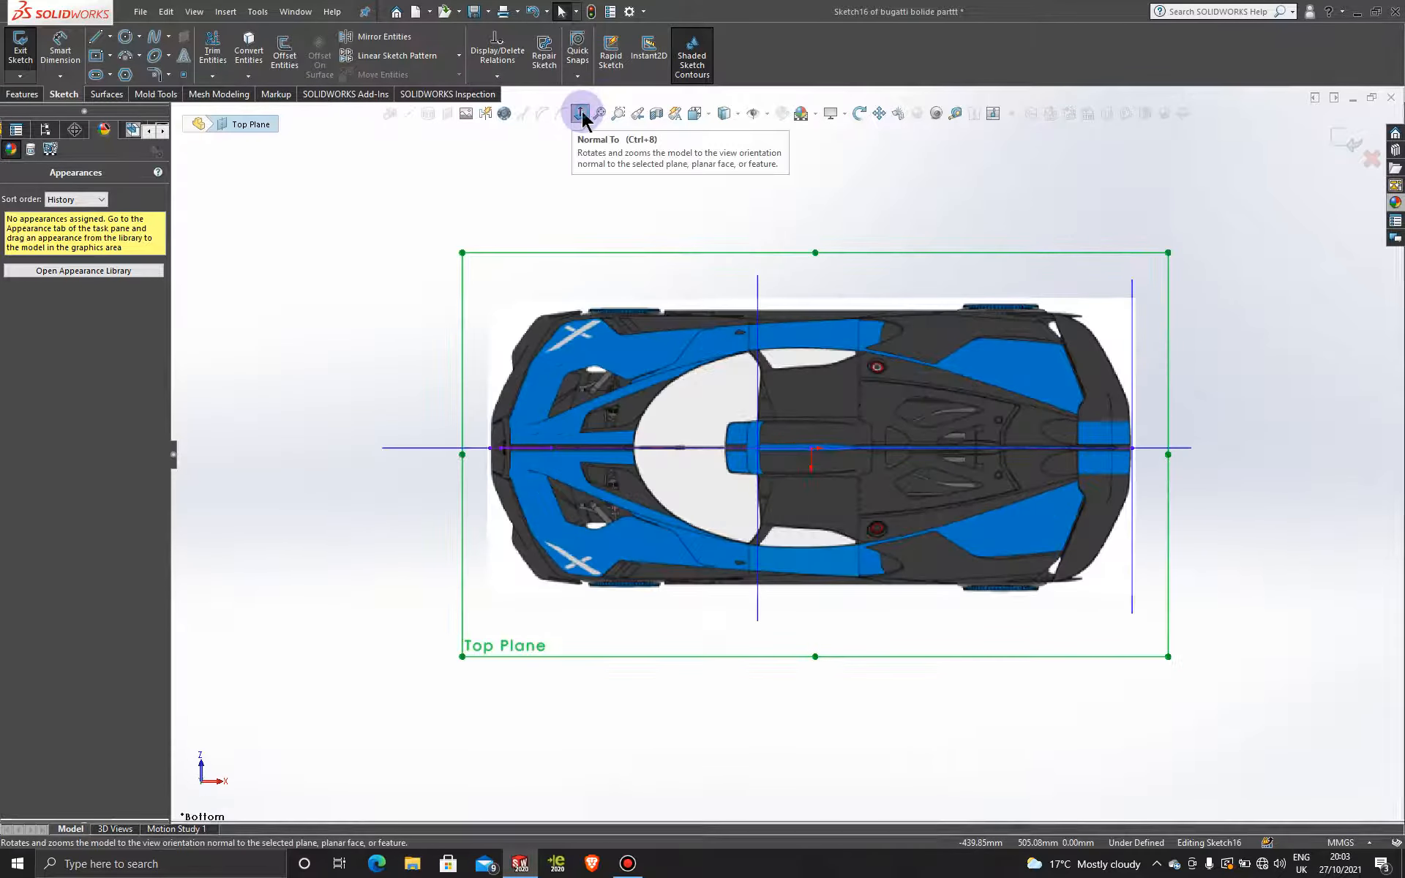
pyautogui.click(581, 114)
pyautogui.scroll(-8, 568, 477)
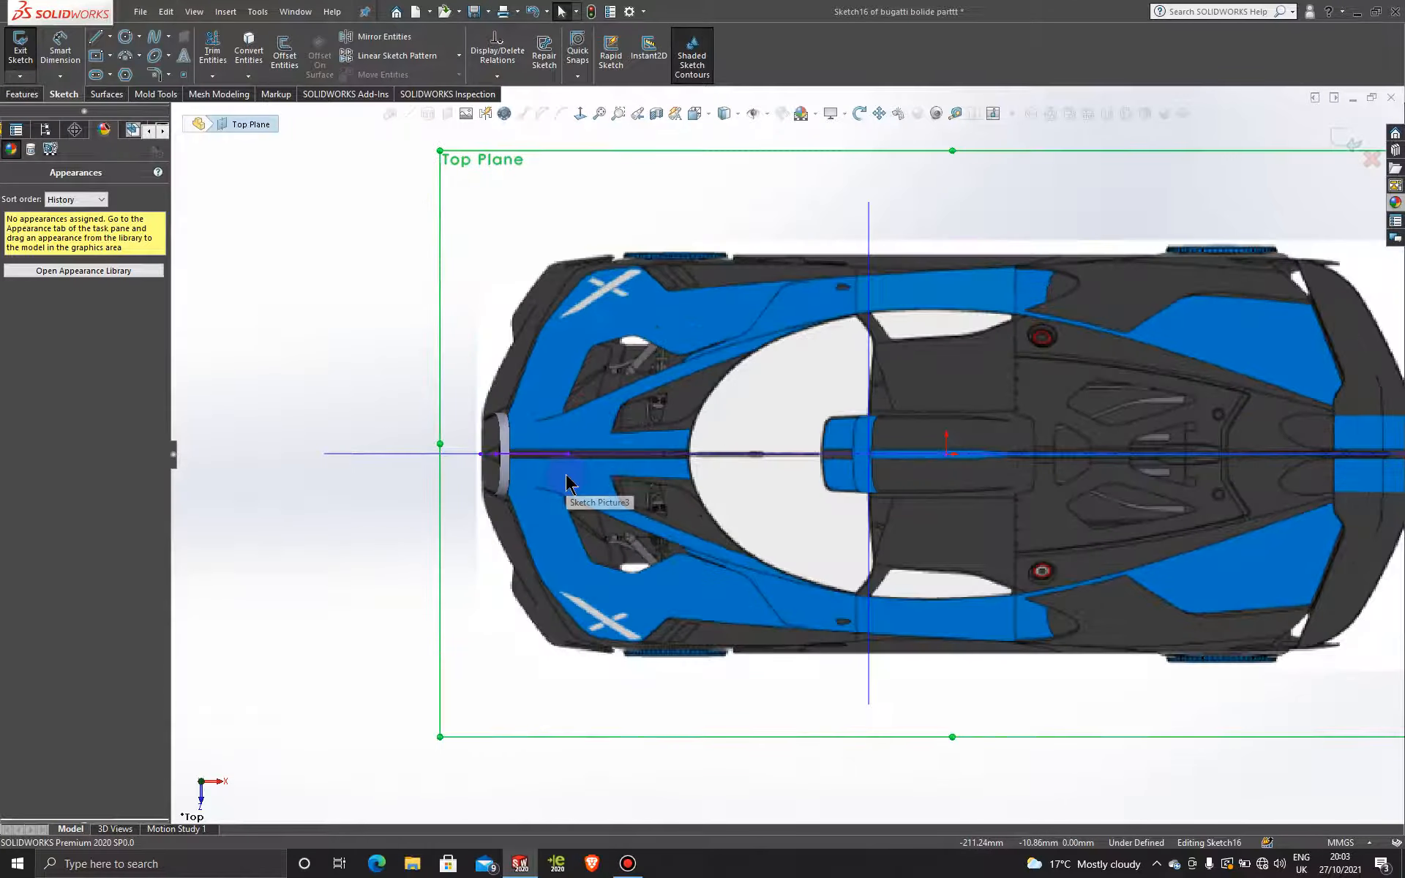
# - Sketch a two-point spline about 217 mm long from the windscreen's outer rear corner to the rear edge of the grille surround
pyautogui.click(154, 38)
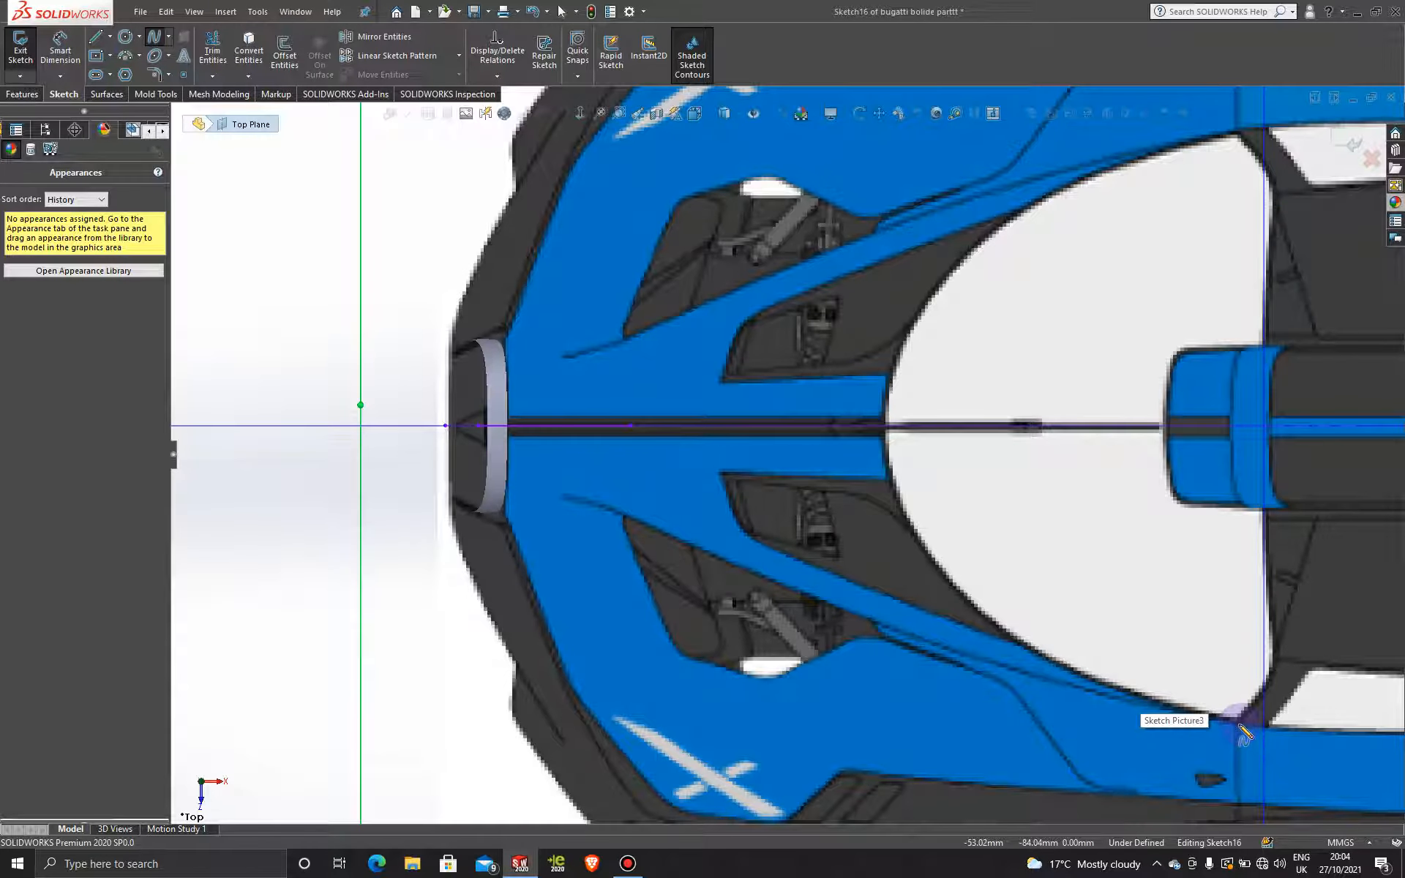
pyautogui.click(1239, 724)
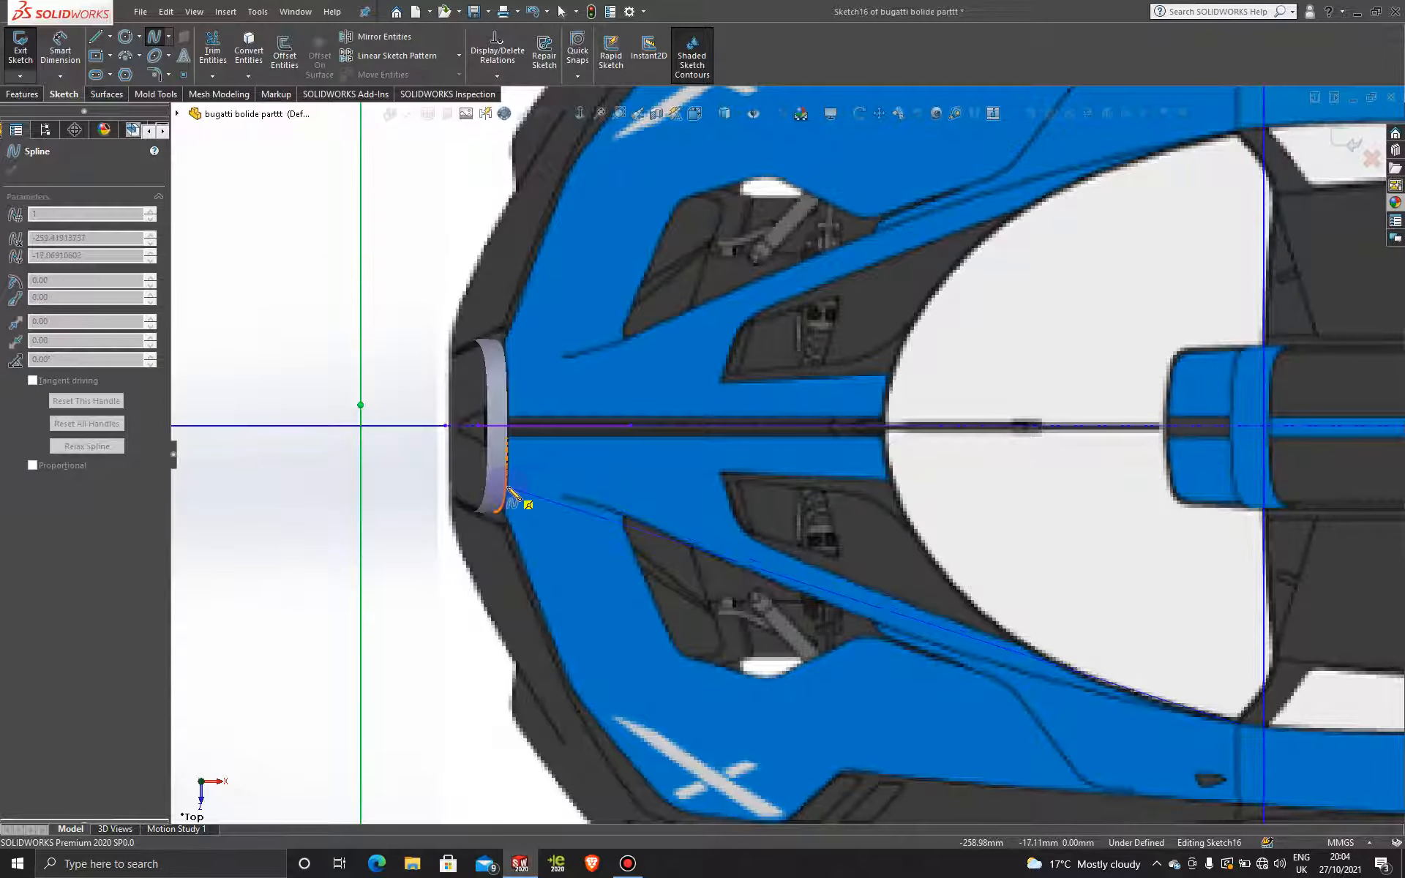
pyautogui.click(507, 488)
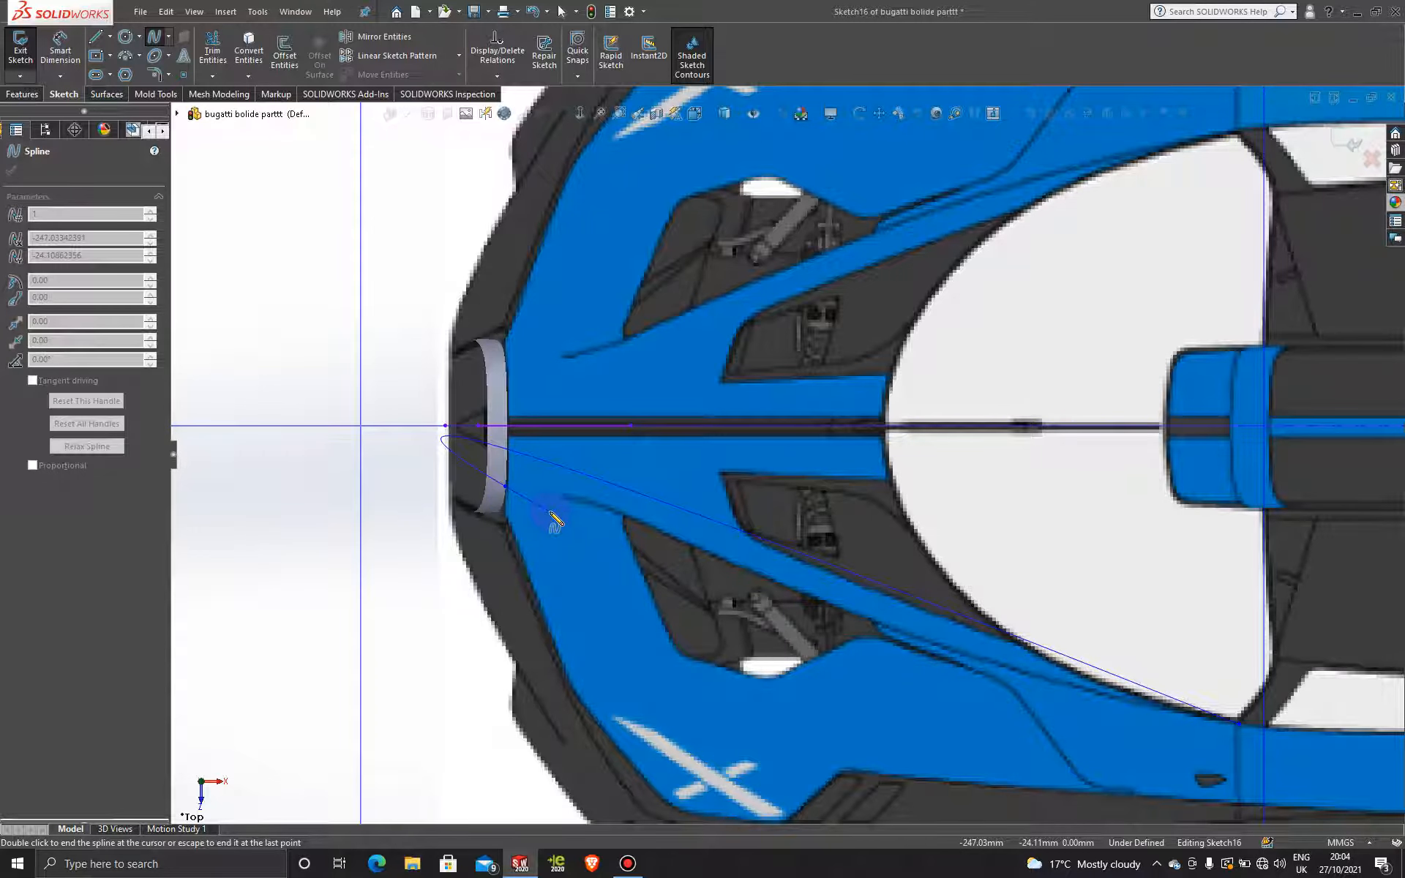
pyautogui.press('Escape')
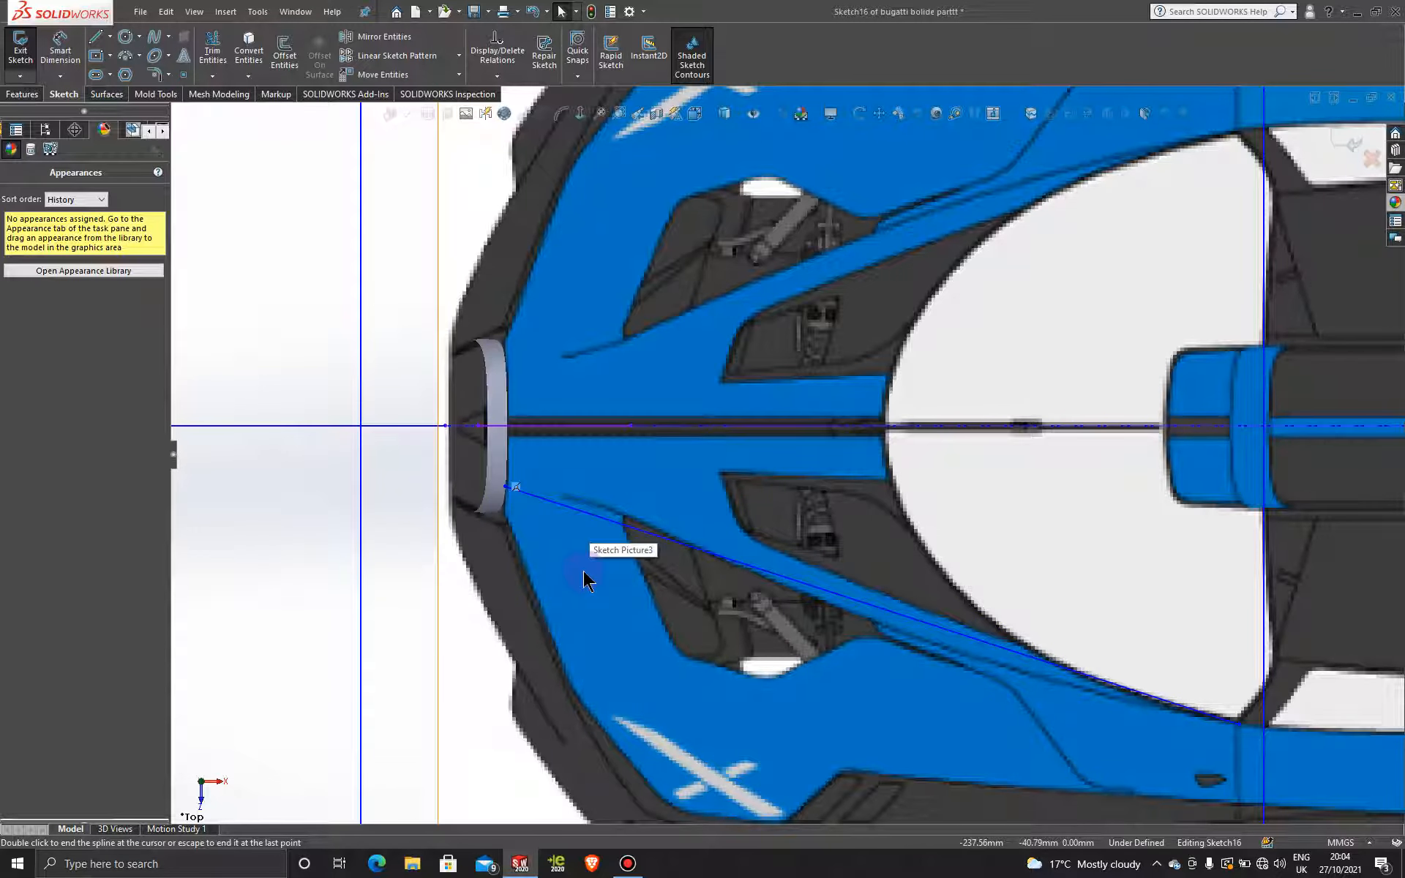
# - Bend the spline with its end tangent handles so it follows the bonnet edge line in the top-view picture
pyautogui.scroll(-2, 538, 531)
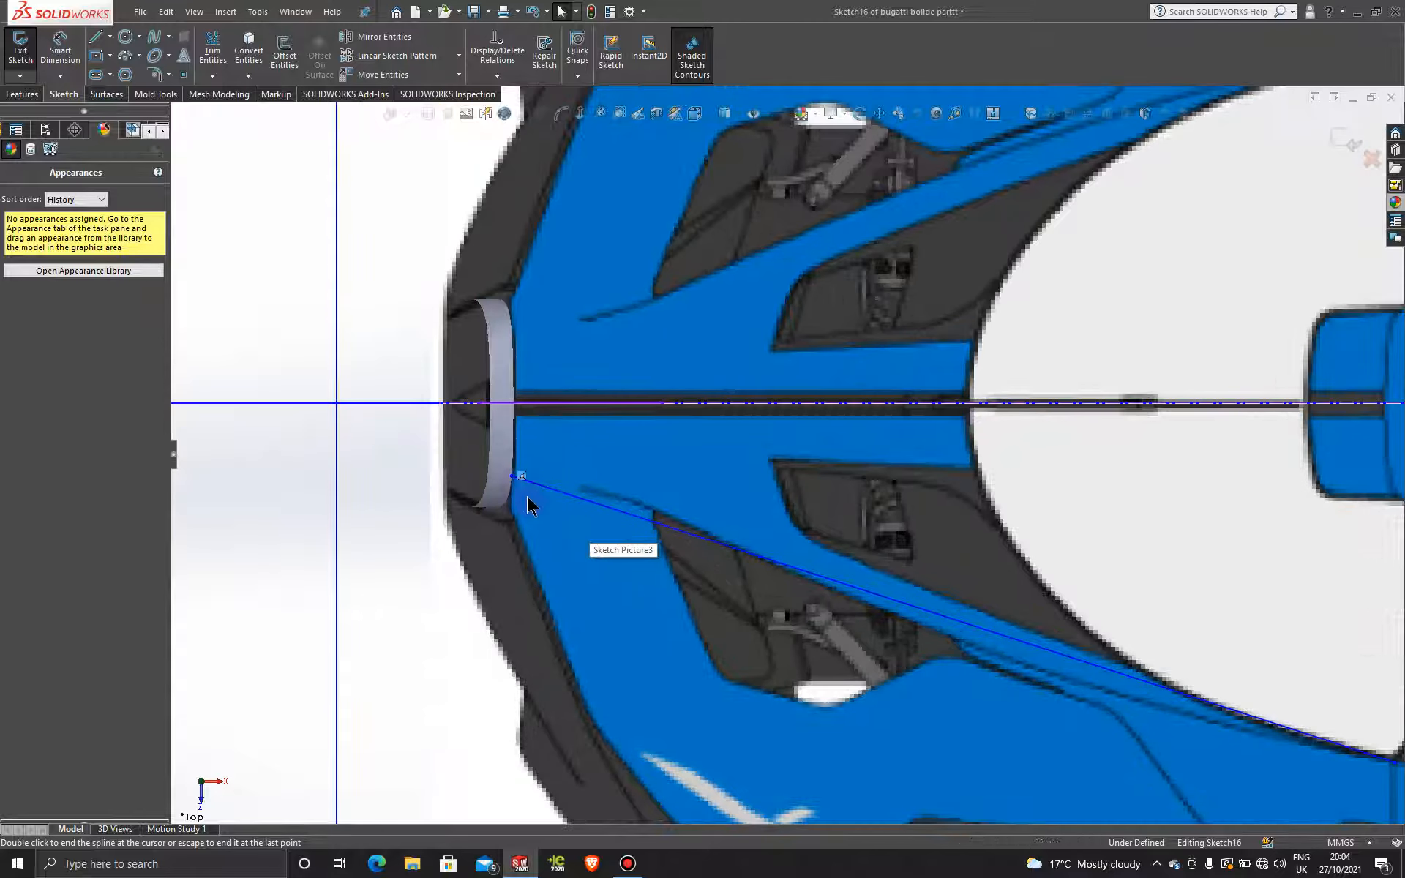
pyautogui.click(594, 504)
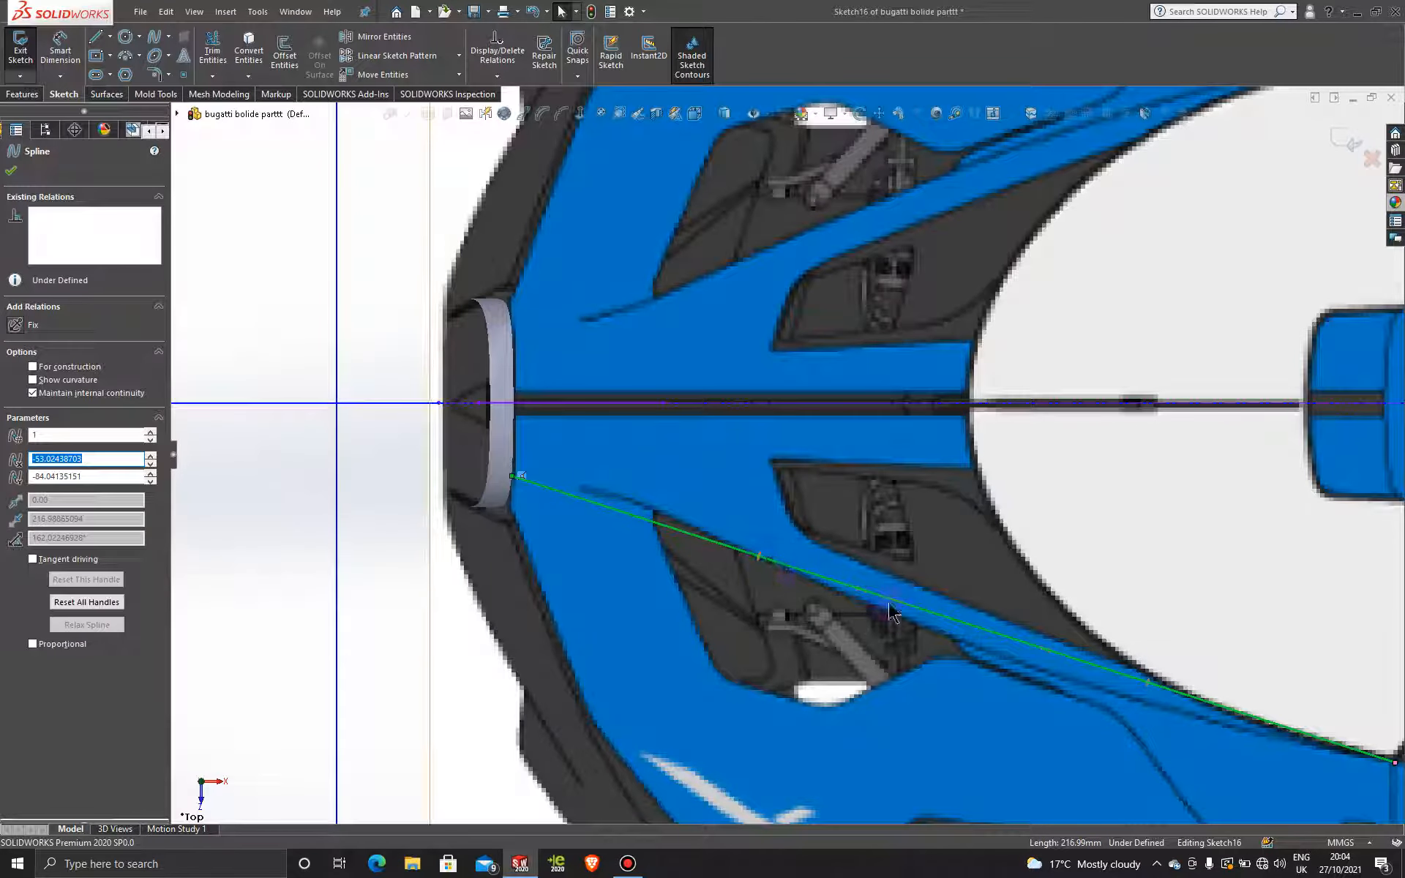
pyautogui.moveTo(867, 592); pyautogui.dragTo(1035, 693)
pyautogui.scroll(3, 1000, 672)
pyautogui.scroll(-2, 752, 530)
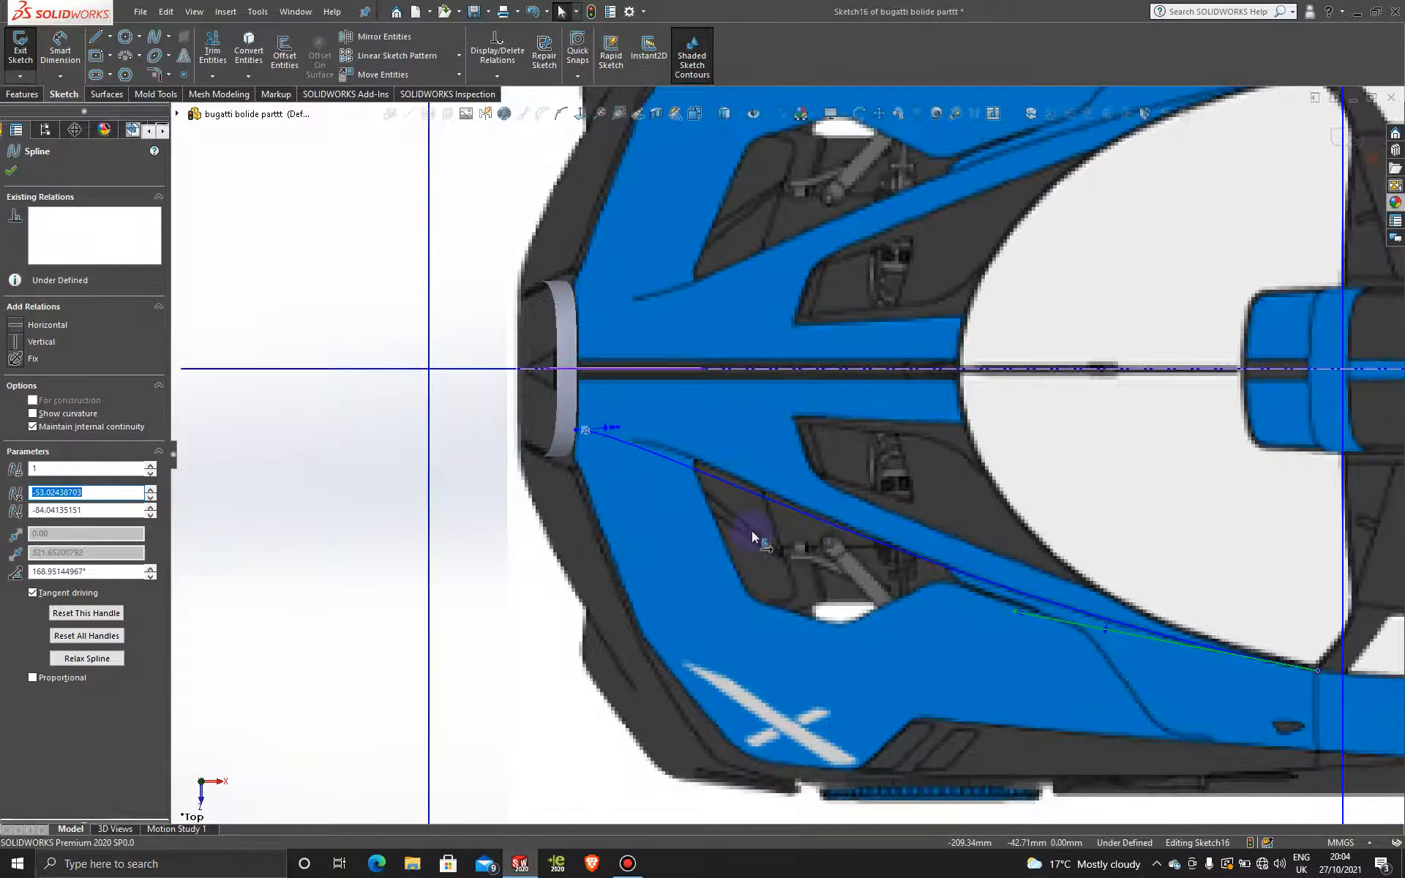
pyautogui.moveTo(621, 427); pyautogui.dragTo(656, 425)
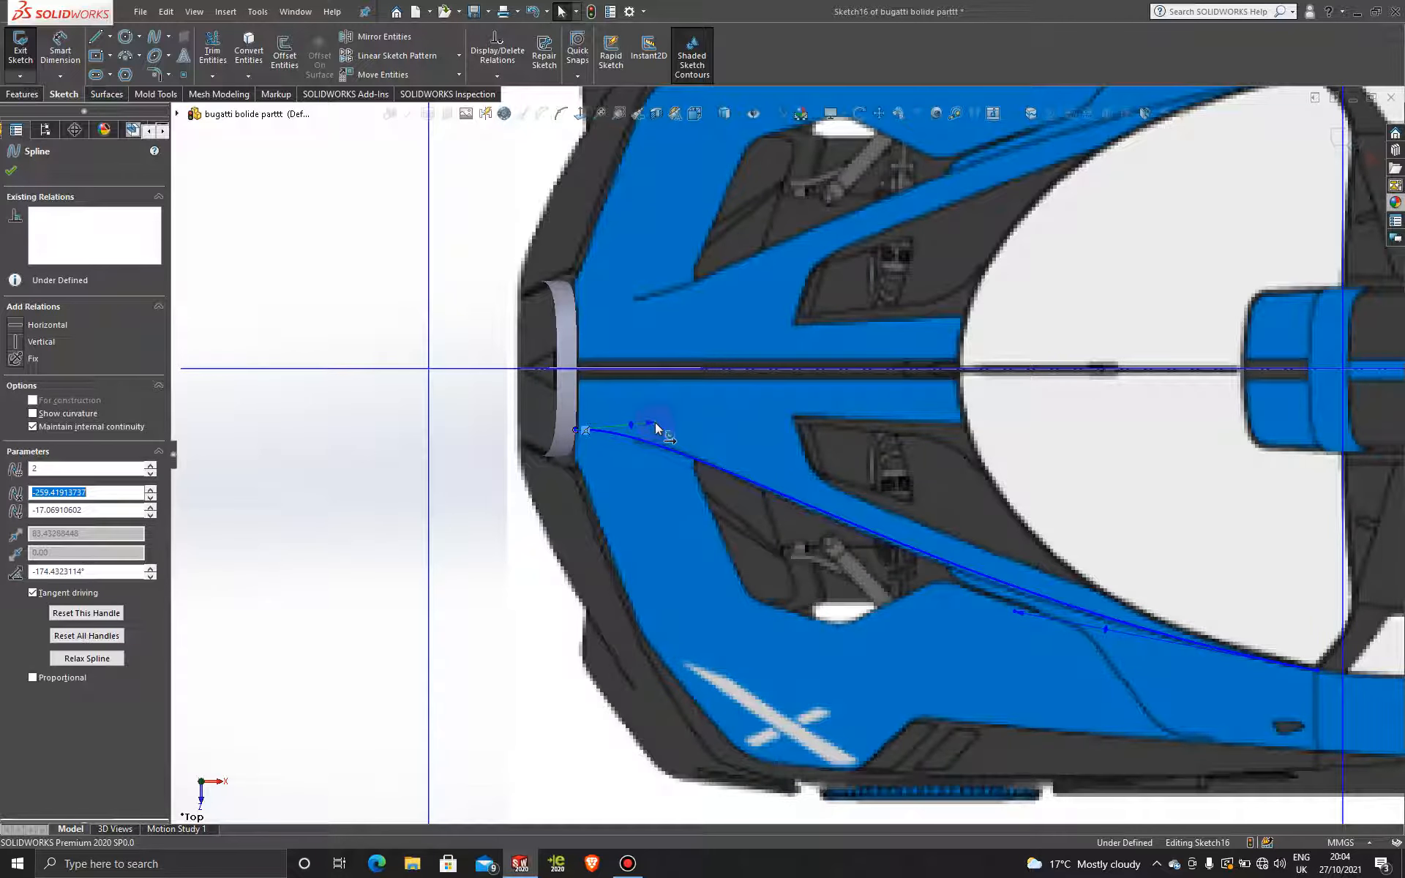
pyautogui.moveTo(1015, 615); pyautogui.dragTo(1017, 618)
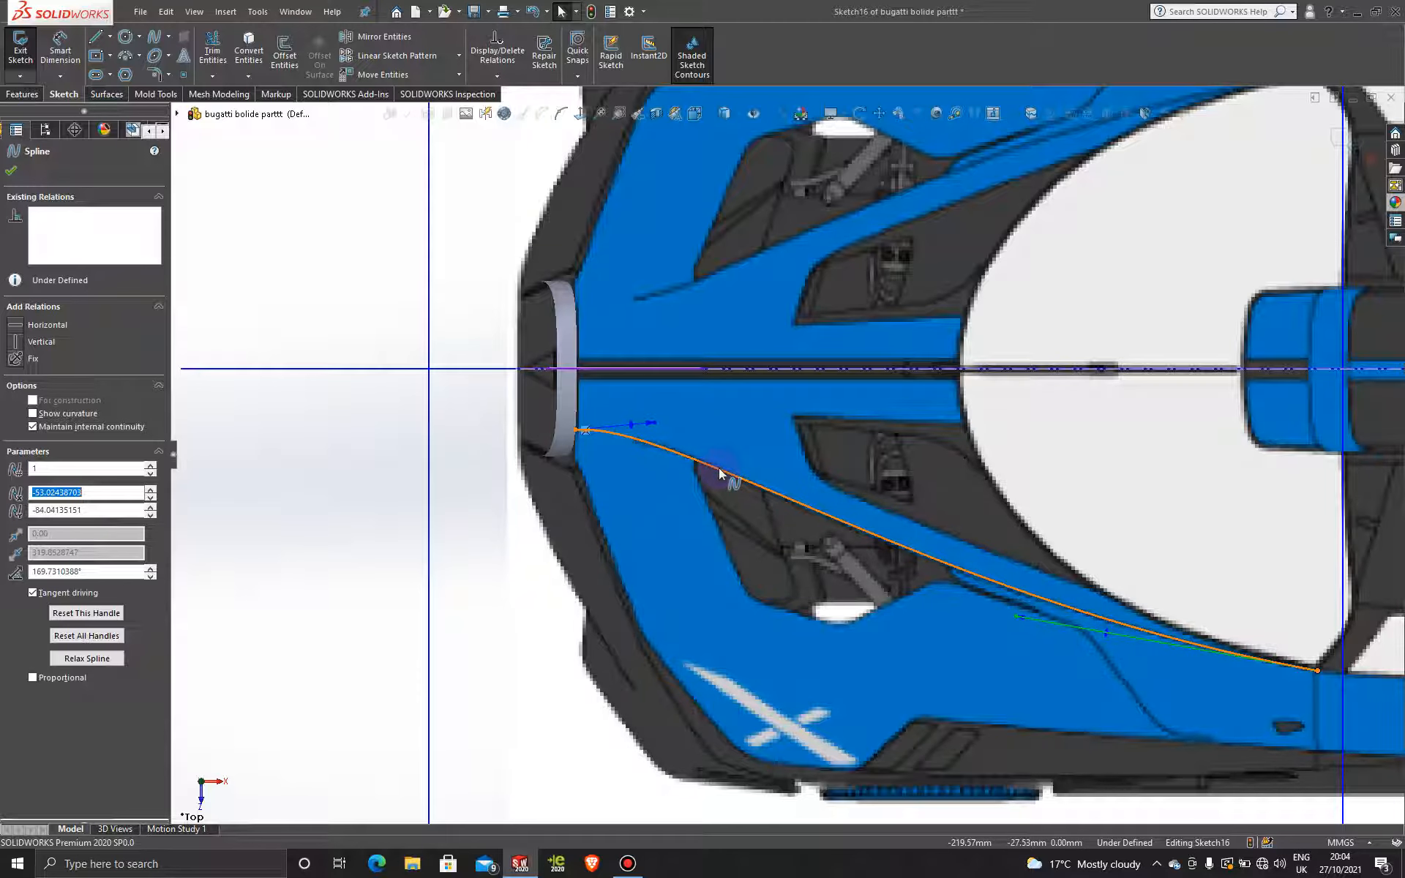
# - Reposition the spline's front end point along the grille surround's edge and readjust its front tangent handle
pyautogui.scroll(-5, 612, 455)
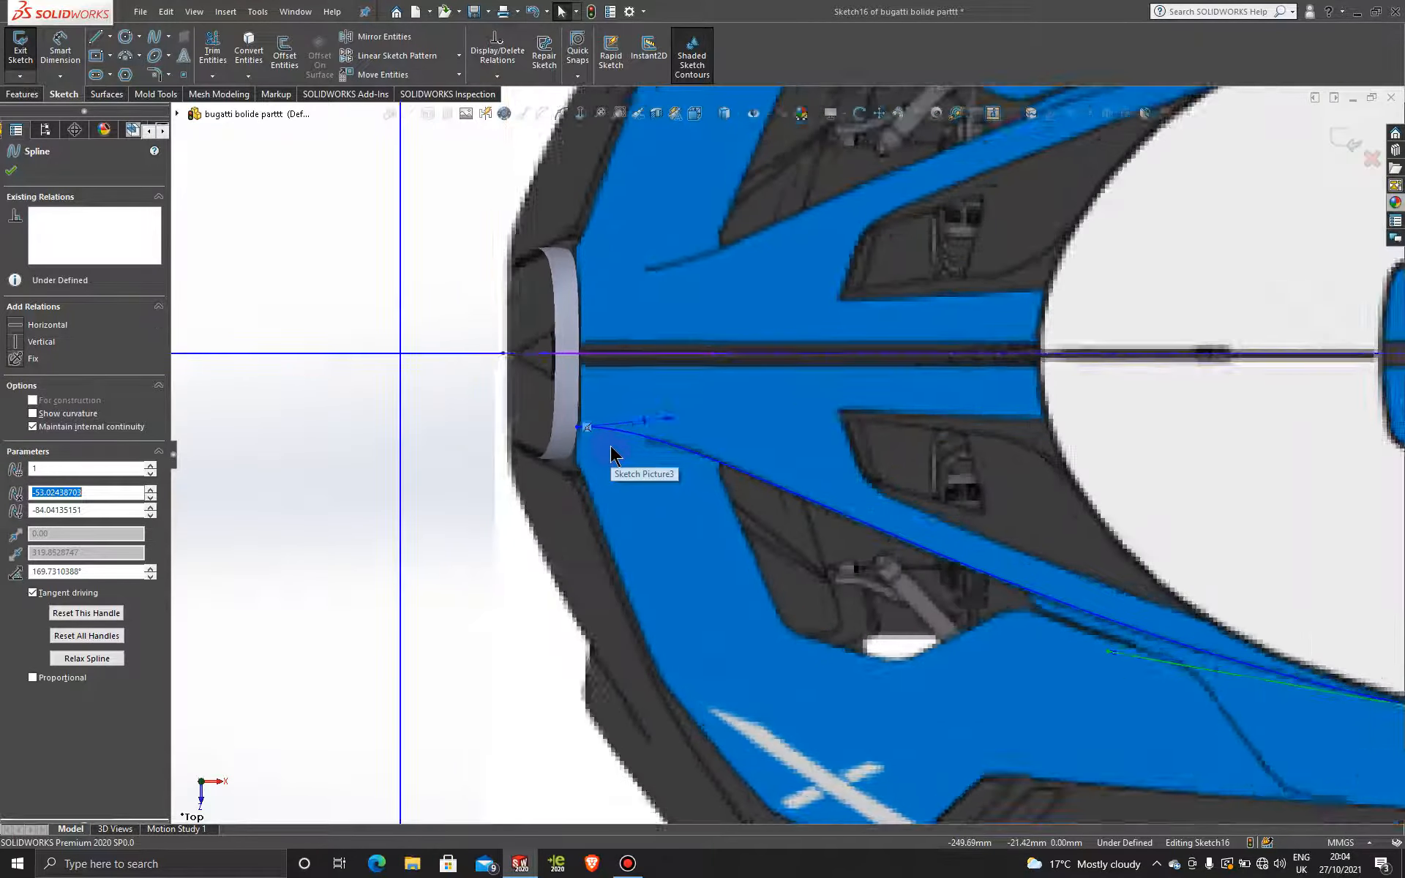
pyautogui.moveTo(591, 416)
pyautogui.mouseDown()
pyautogui.moveTo(592, 392)
pyautogui.moveTo(587, 414)
pyautogui.mouseUp()
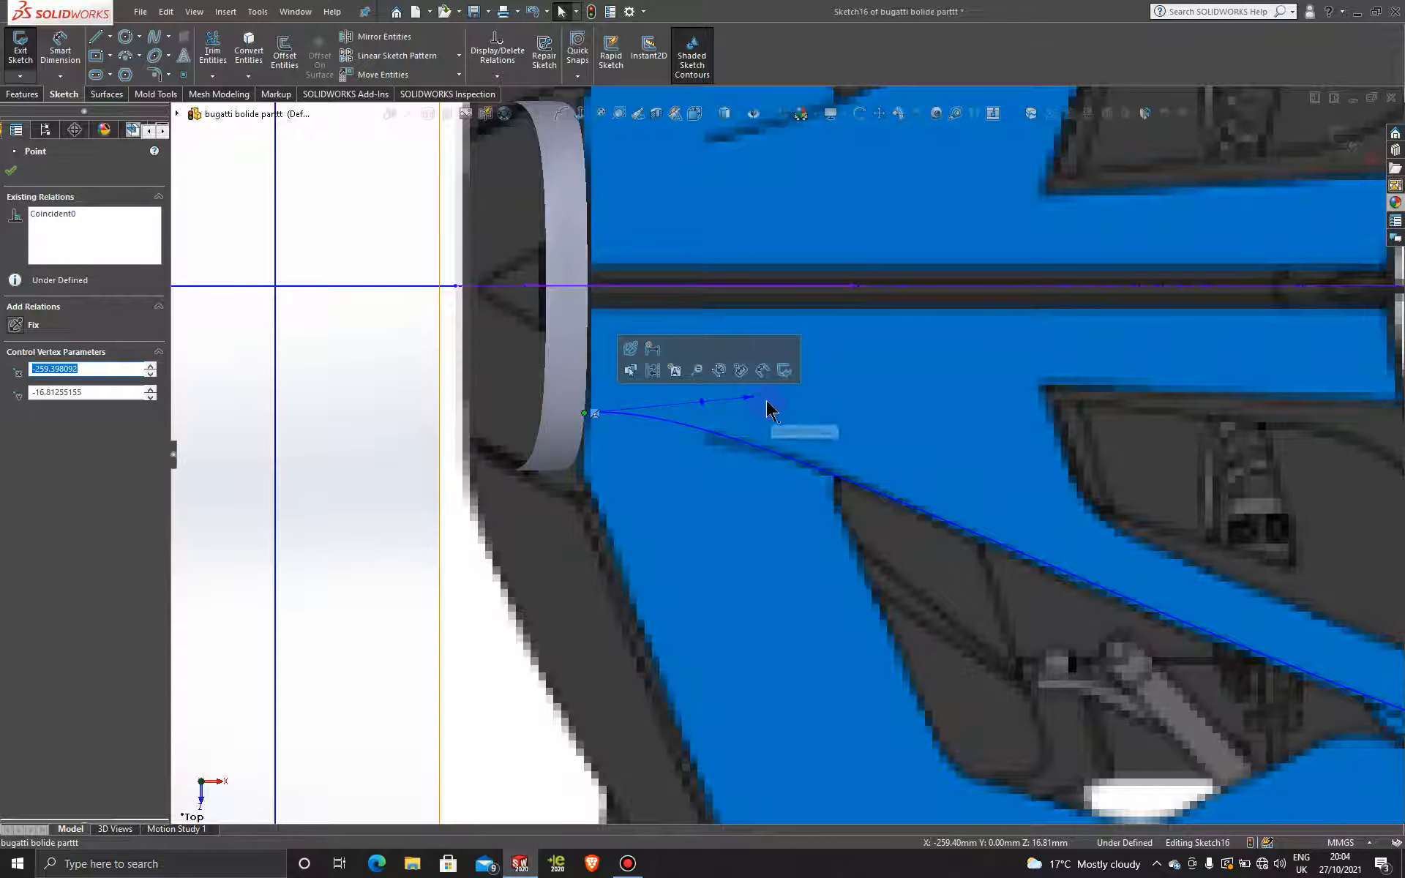
pyautogui.moveTo(753, 398); pyautogui.dragTo(753, 392)
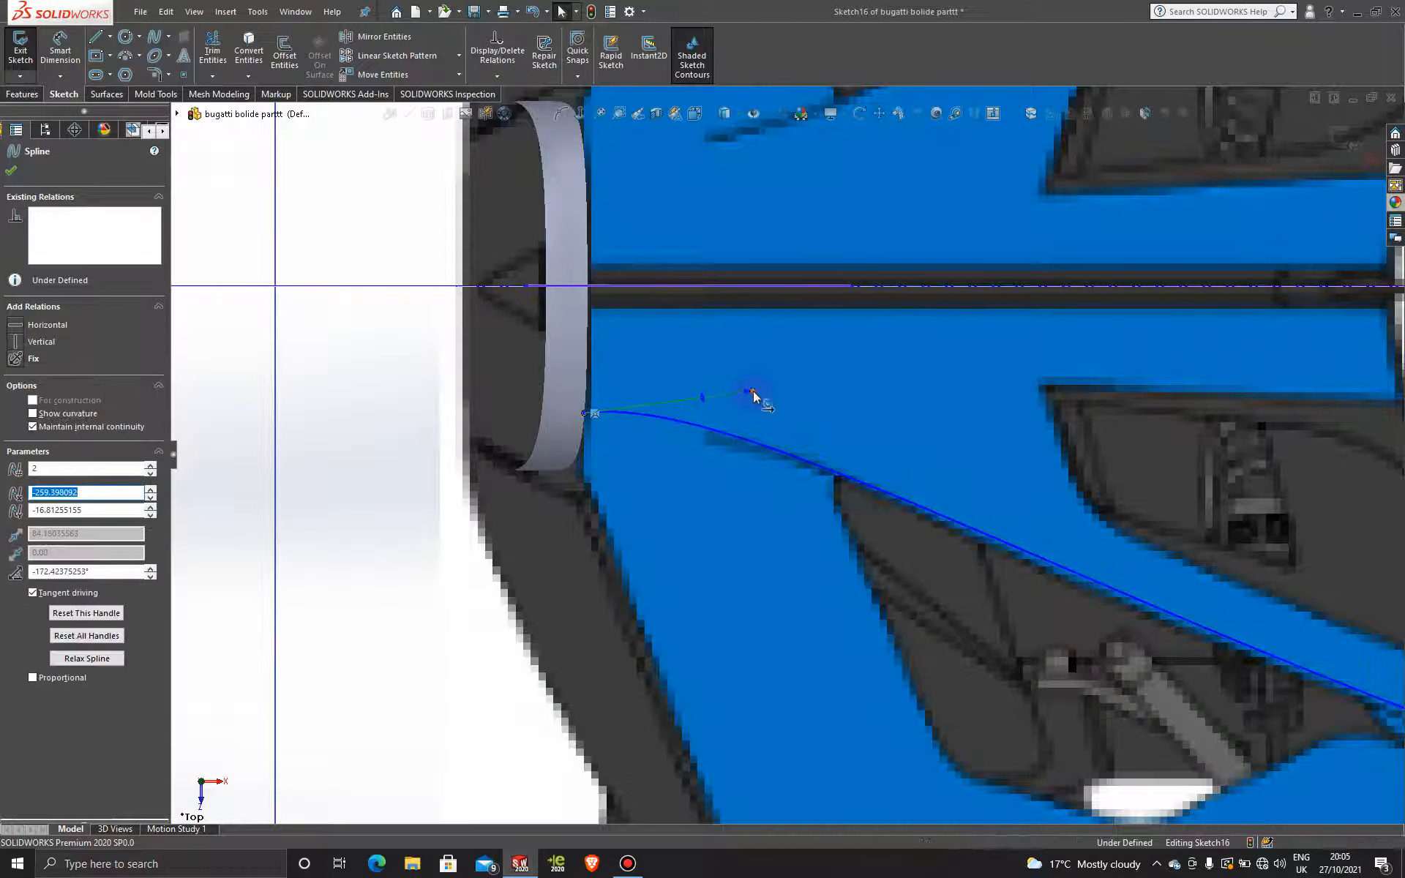
# - Fine-tune the spline's rear and front tangent handles against the top-view picture and exit the sketch
pyautogui.scroll(5, 879, 495)
pyautogui.scroll(-3, 880, 502)
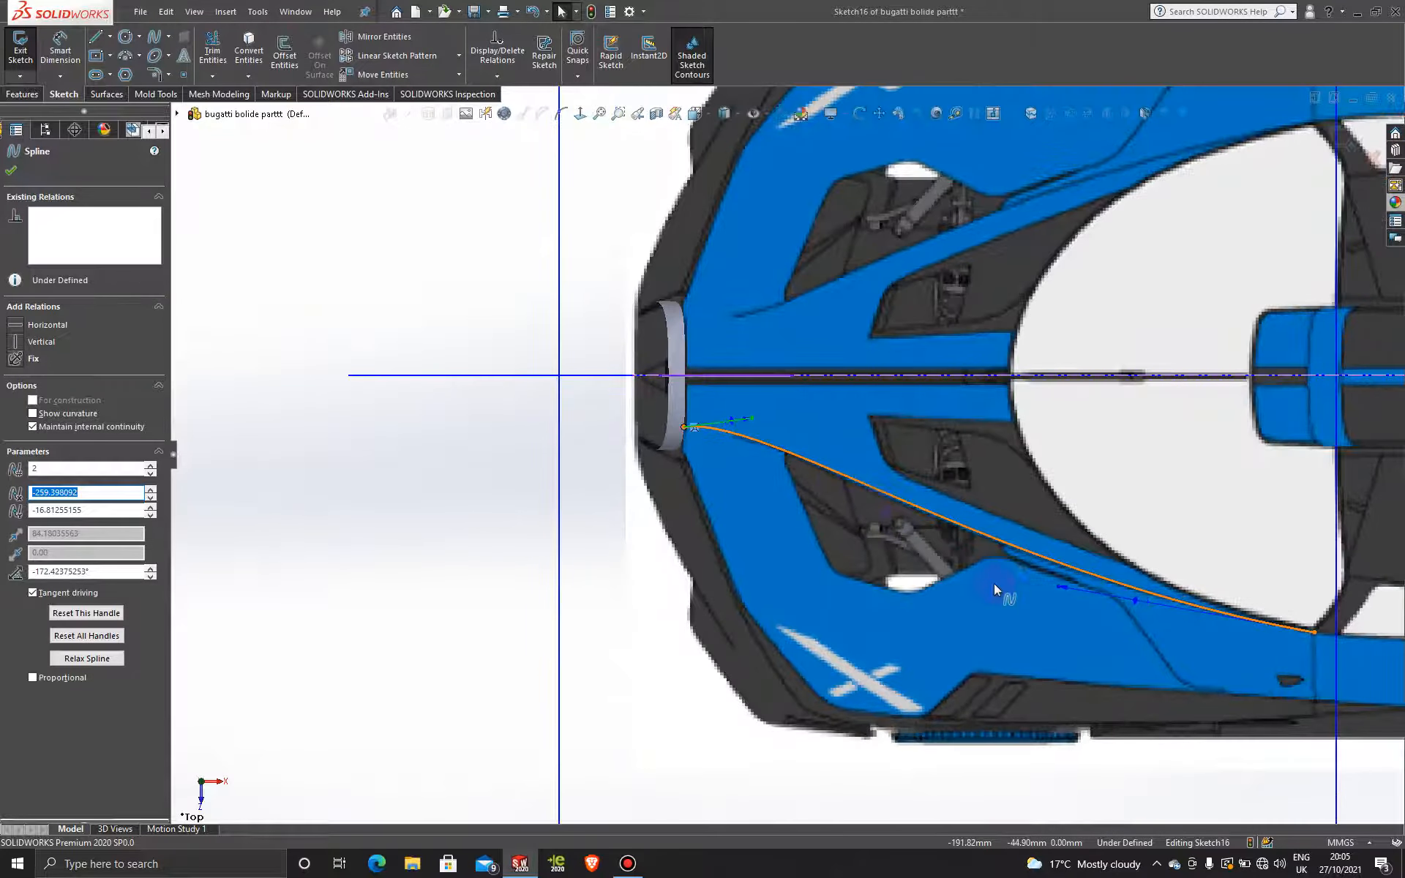
pyautogui.scroll(2, 995, 589)
pyautogui.scroll(-4, 1044, 590)
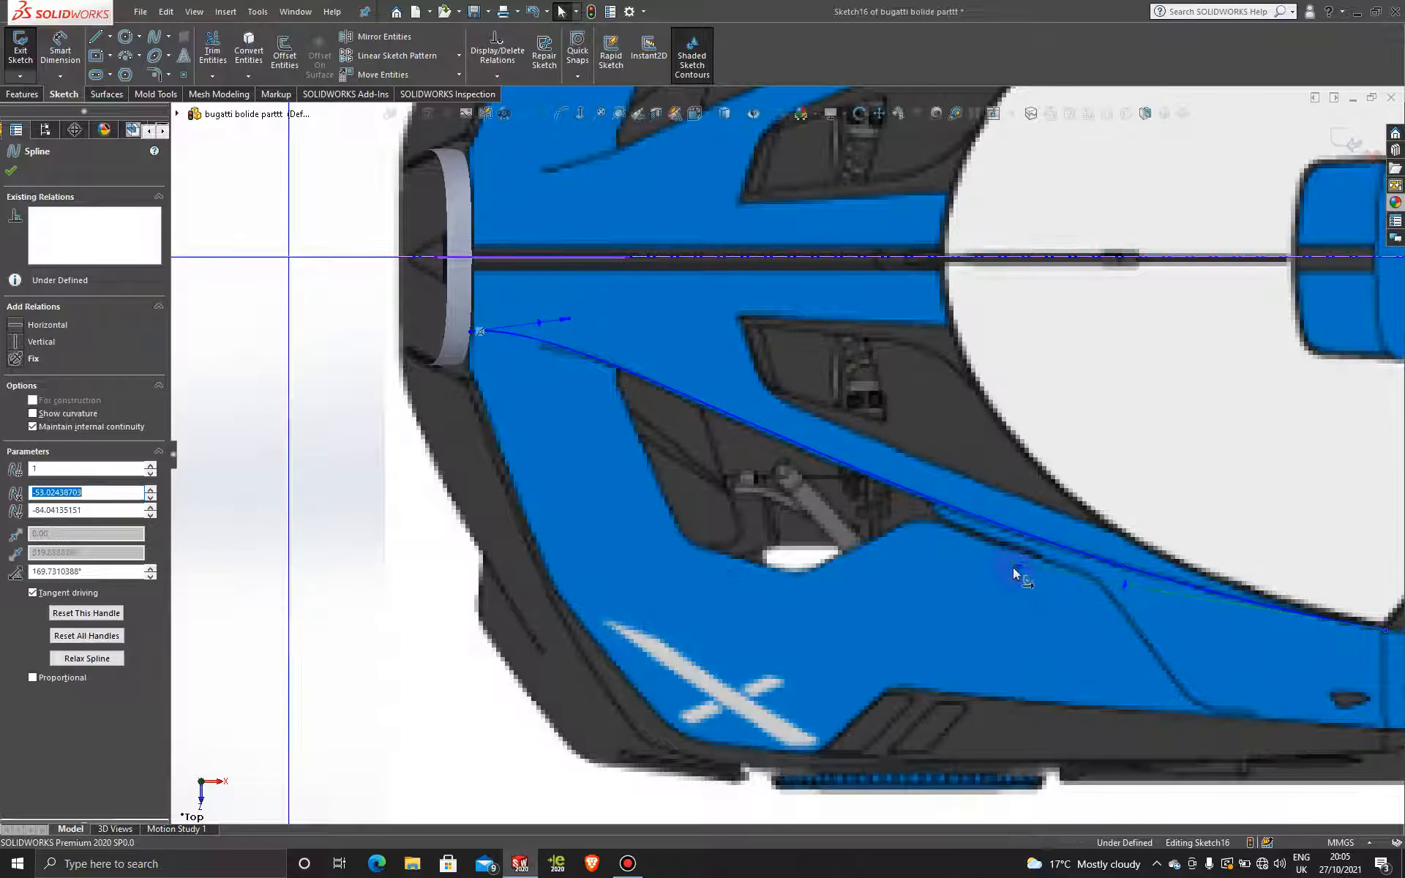
pyautogui.moveTo(1013, 568); pyautogui.dragTo(1008, 569)
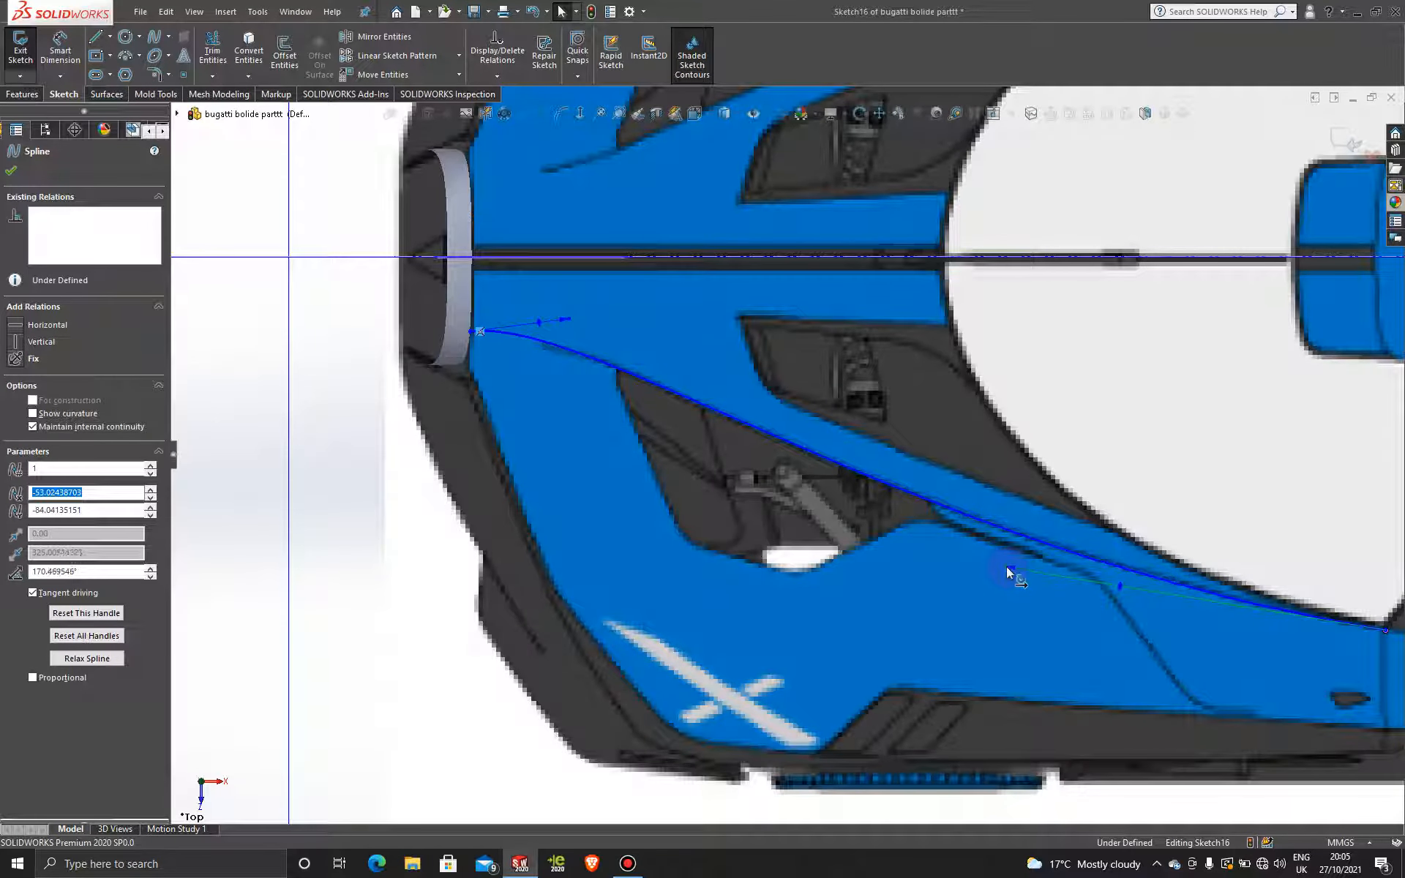
pyautogui.click(571, 321)
pyautogui.moveTo(572, 319)
pyautogui.mouseDown()
pyautogui.moveTo(586, 321)
pyautogui.moveTo(574, 319)
pyautogui.mouseUp()
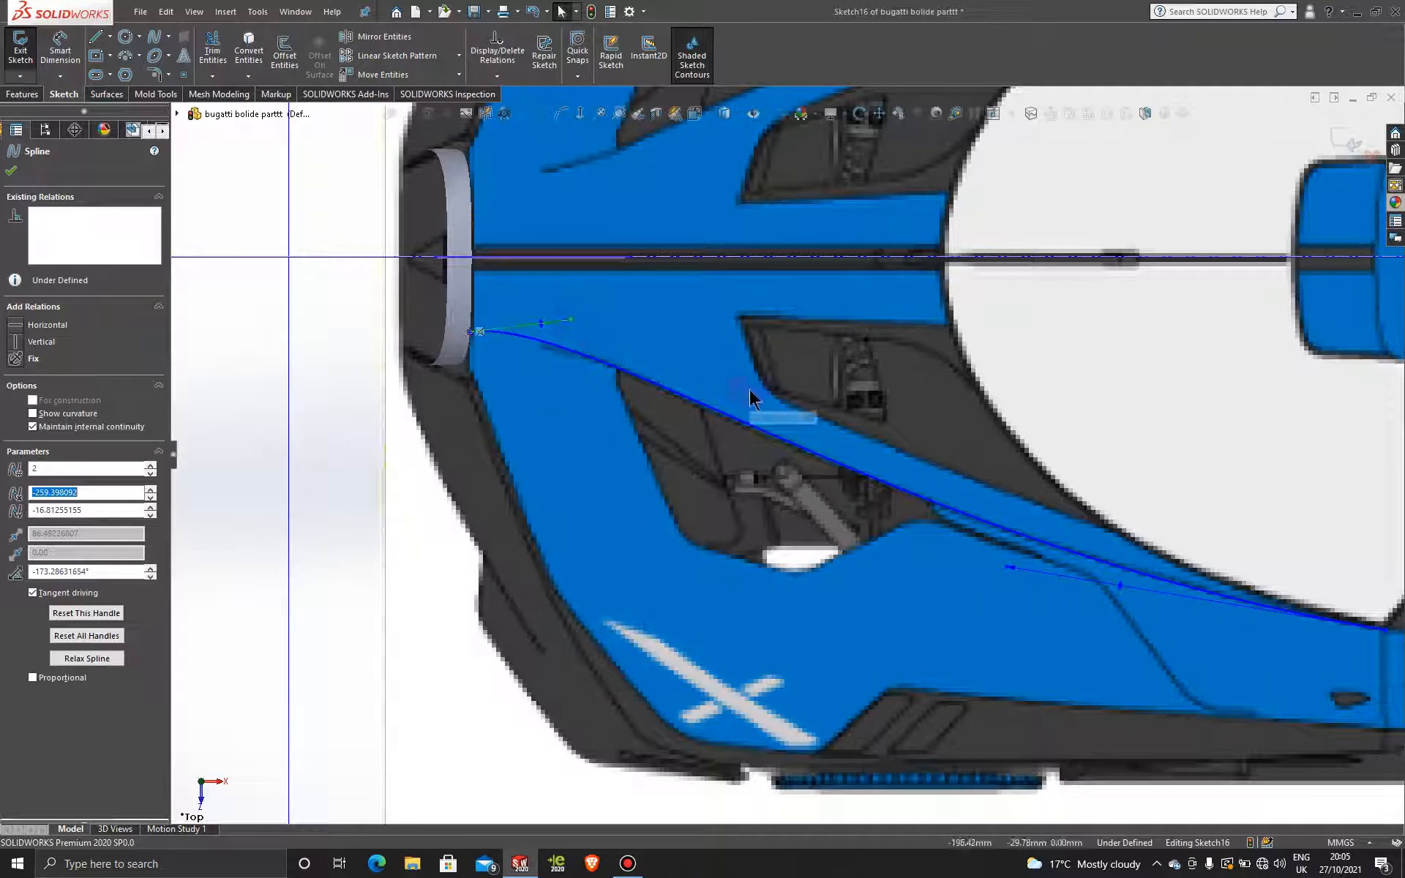
pyautogui.scroll(5, 750, 399)
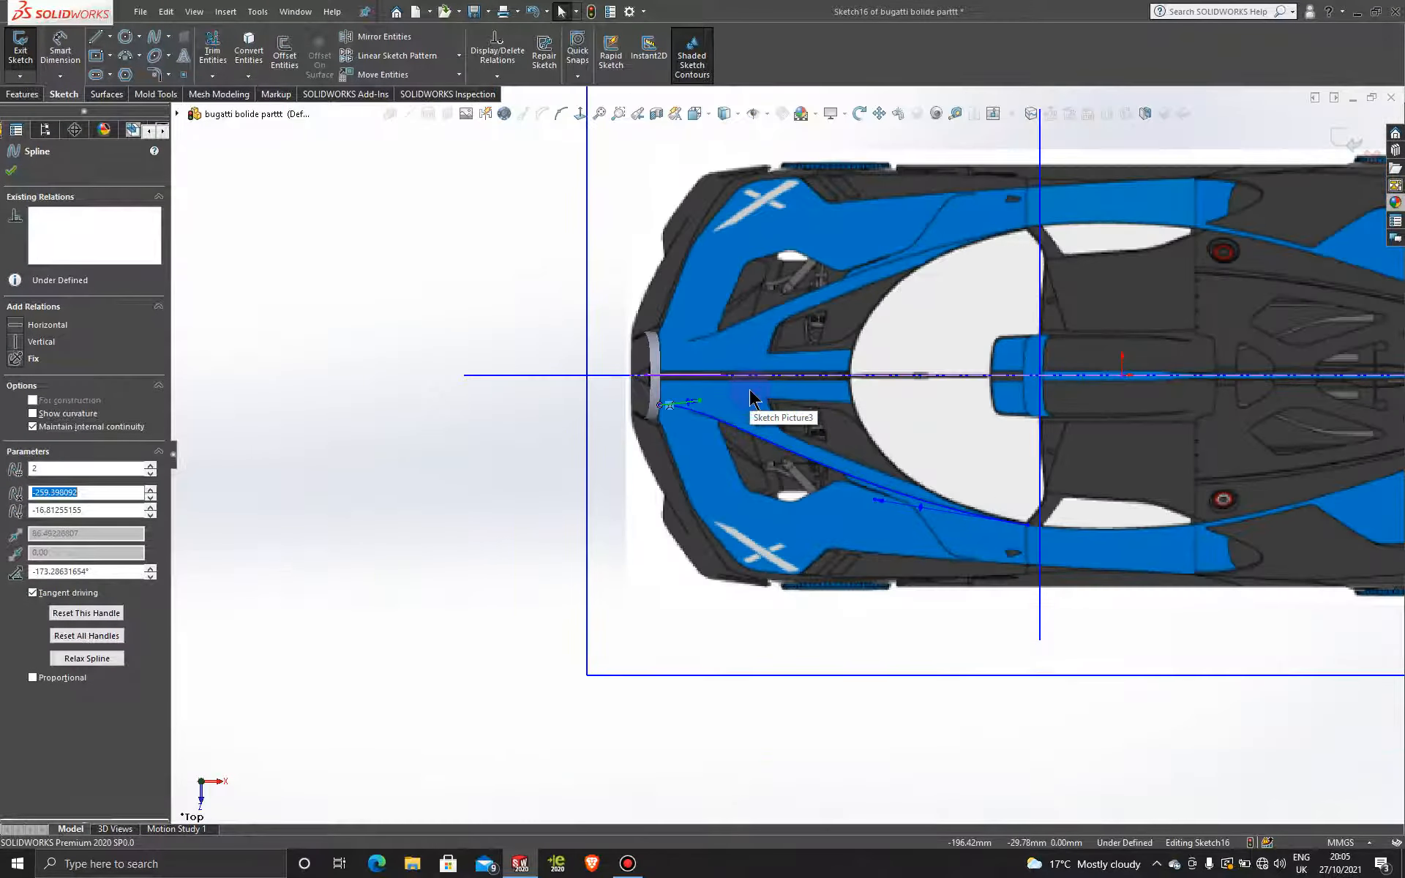
pyautogui.click(1346, 135)
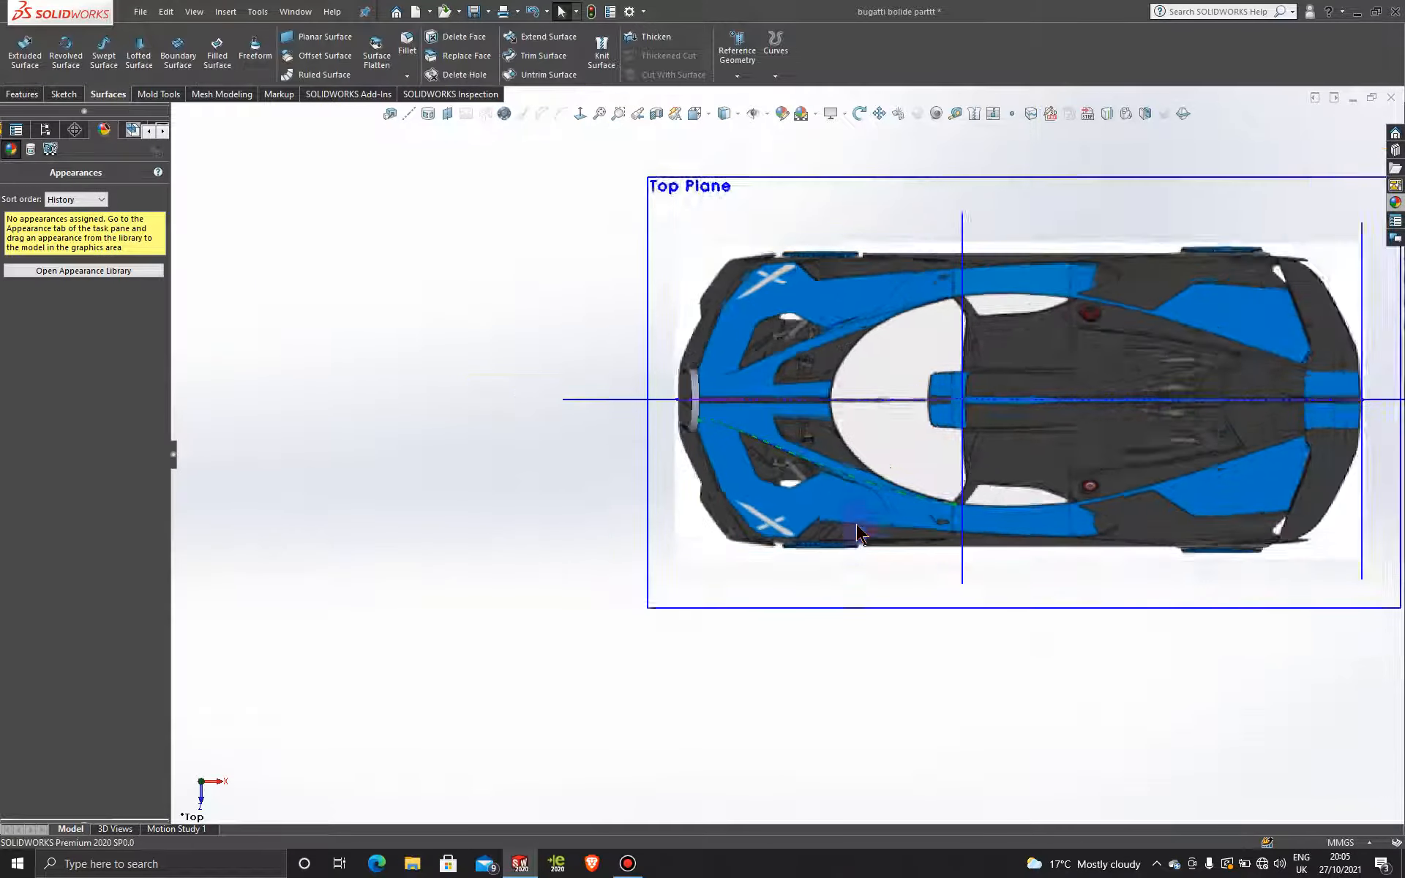
# - Try to delete the short bonnet line sketch on the side view despite its dependent features, and undo the deletion
pyautogui.moveTo(855, 644); pyautogui.dragTo(795, 461, button='middle')
pyautogui.scroll(-5, 791, 459)
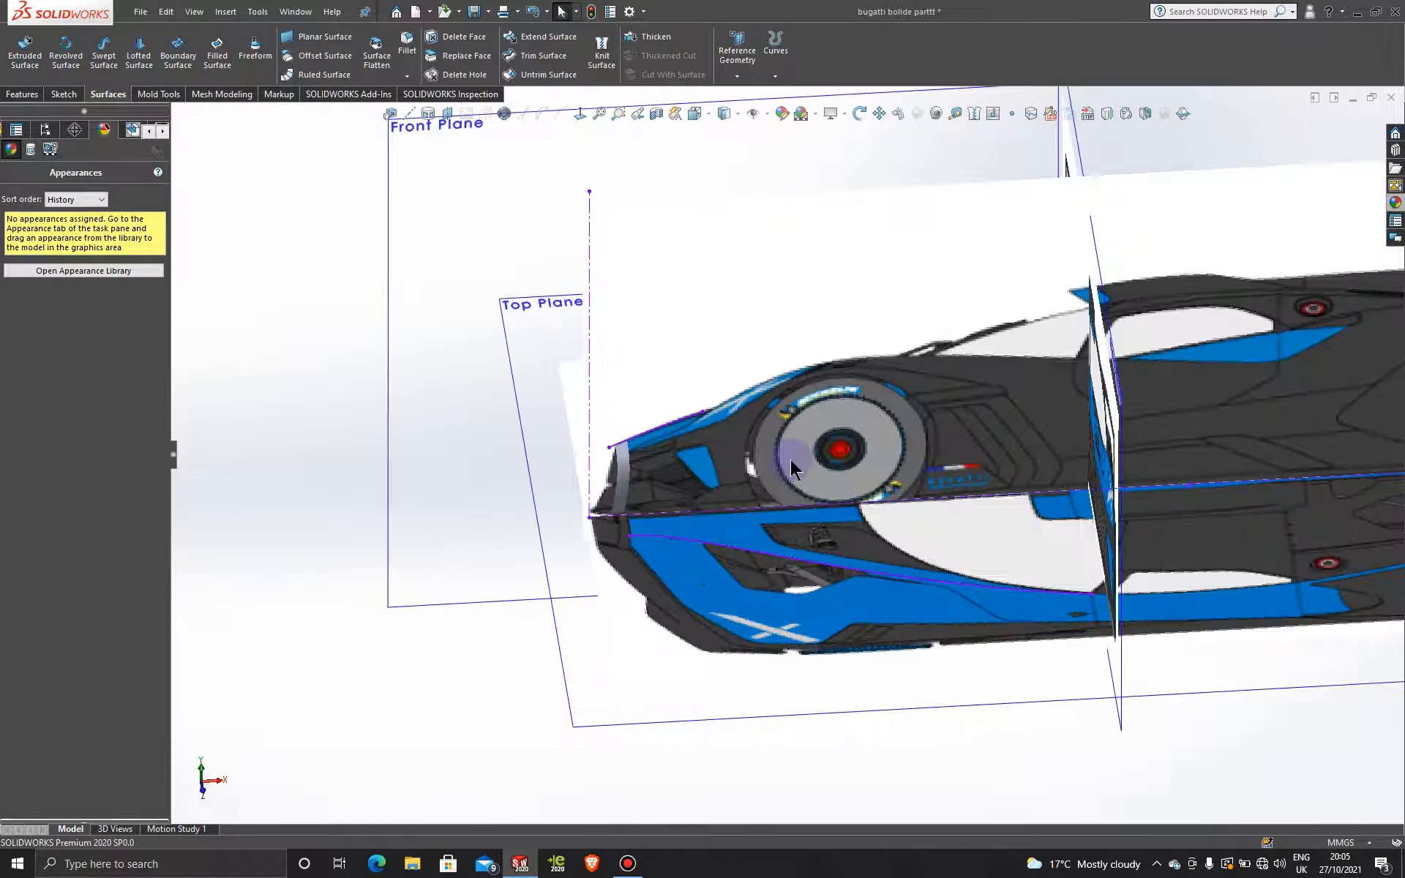
pyautogui.rightClick(662, 425)
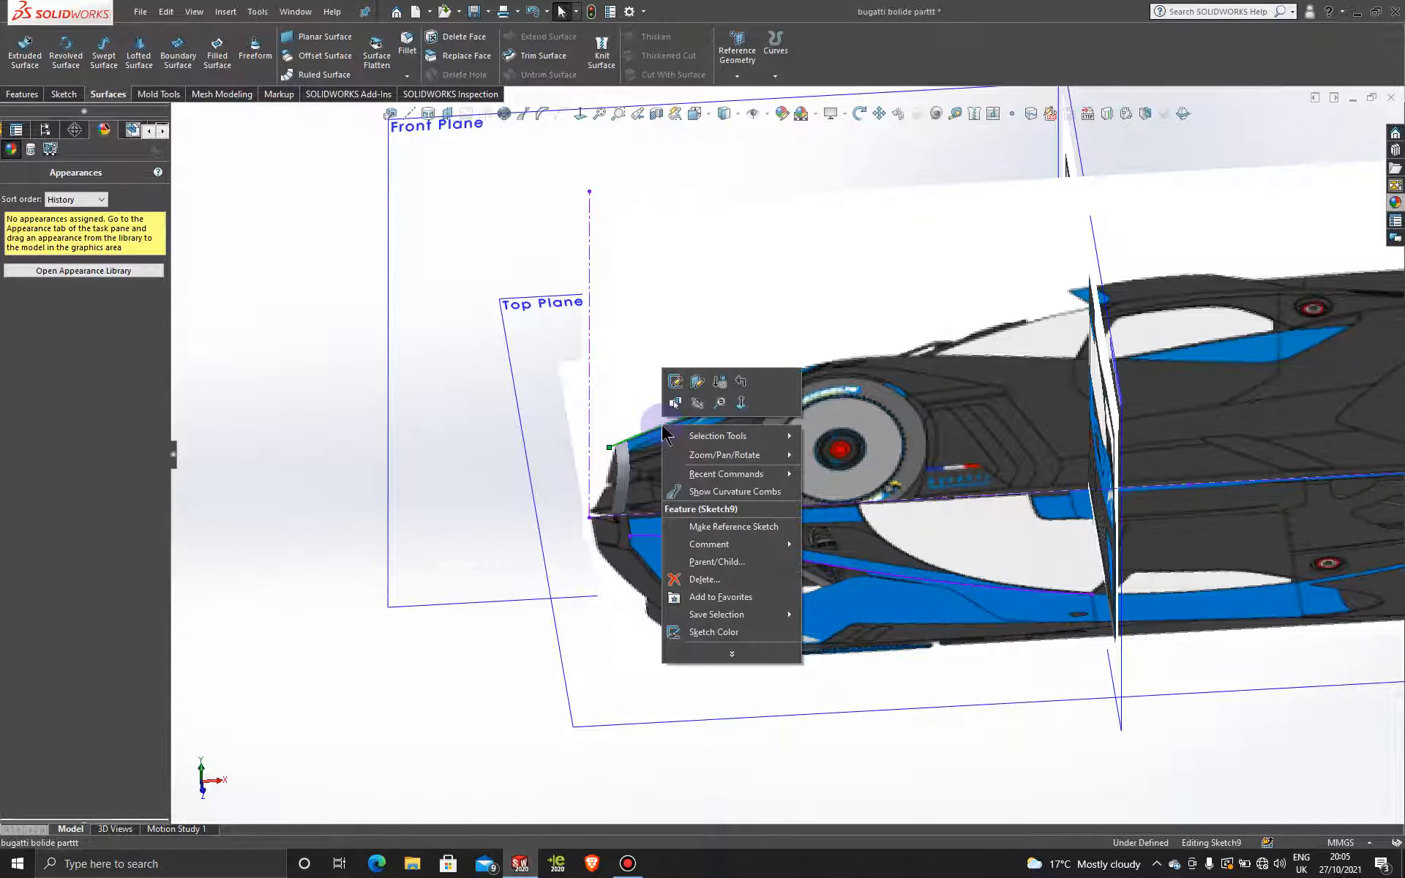
pyautogui.click(249, 256)
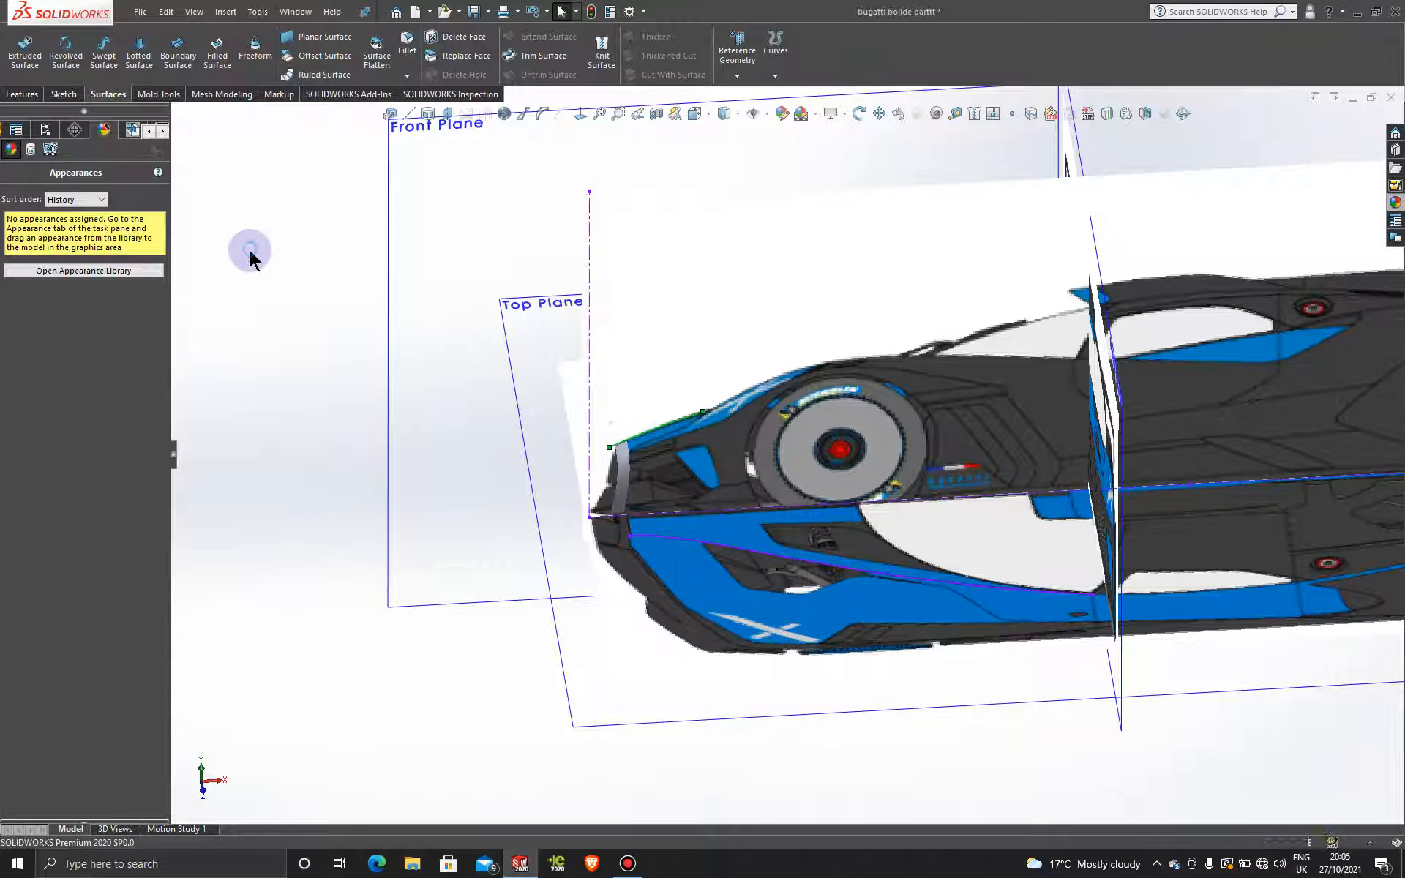
pyautogui.rightClick(667, 425)
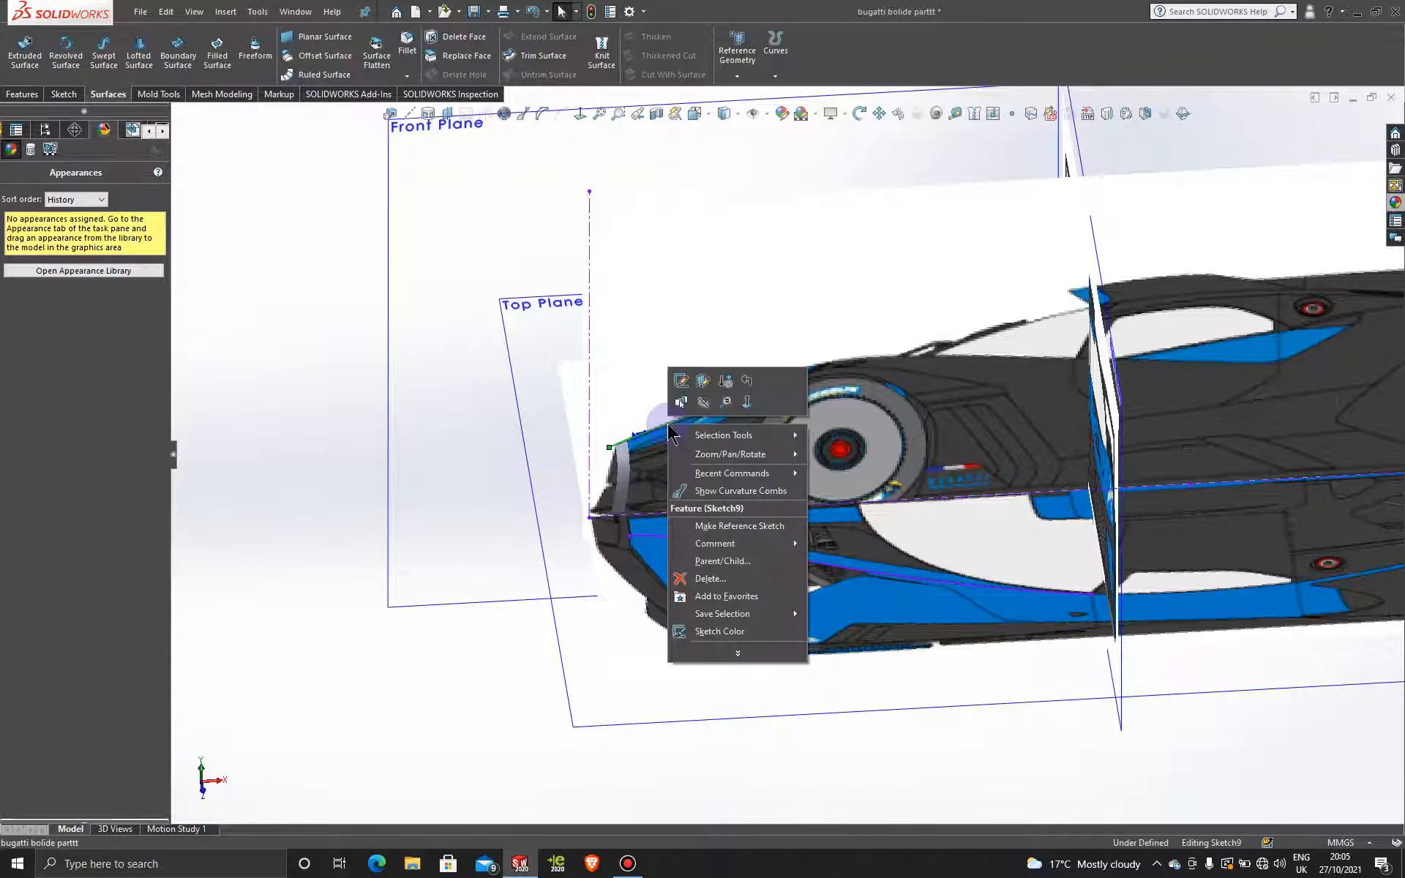
pyautogui.click(704, 579)
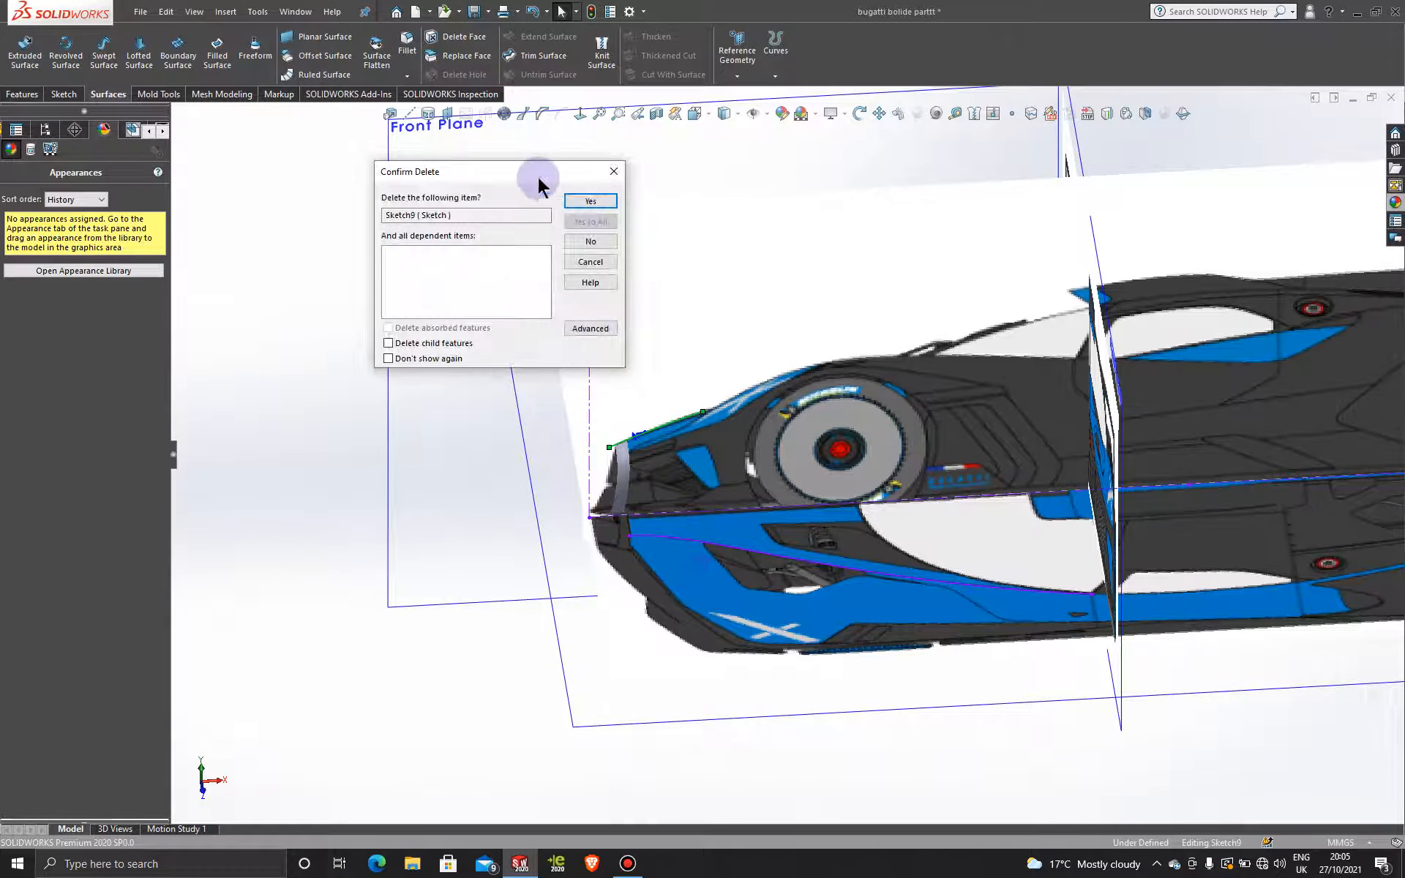
pyautogui.click(589, 199)
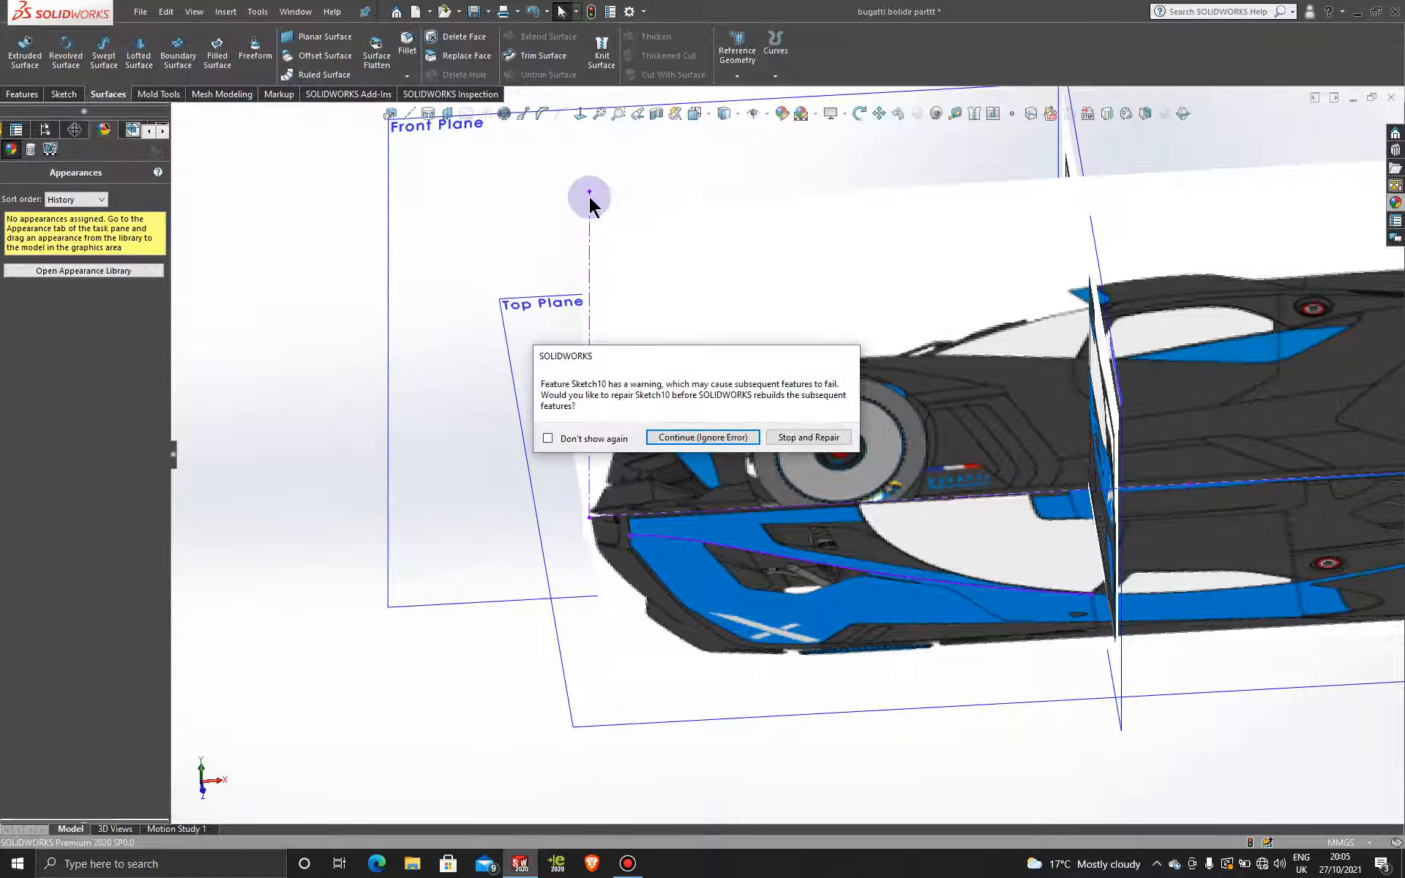
pyautogui.click(714, 437)
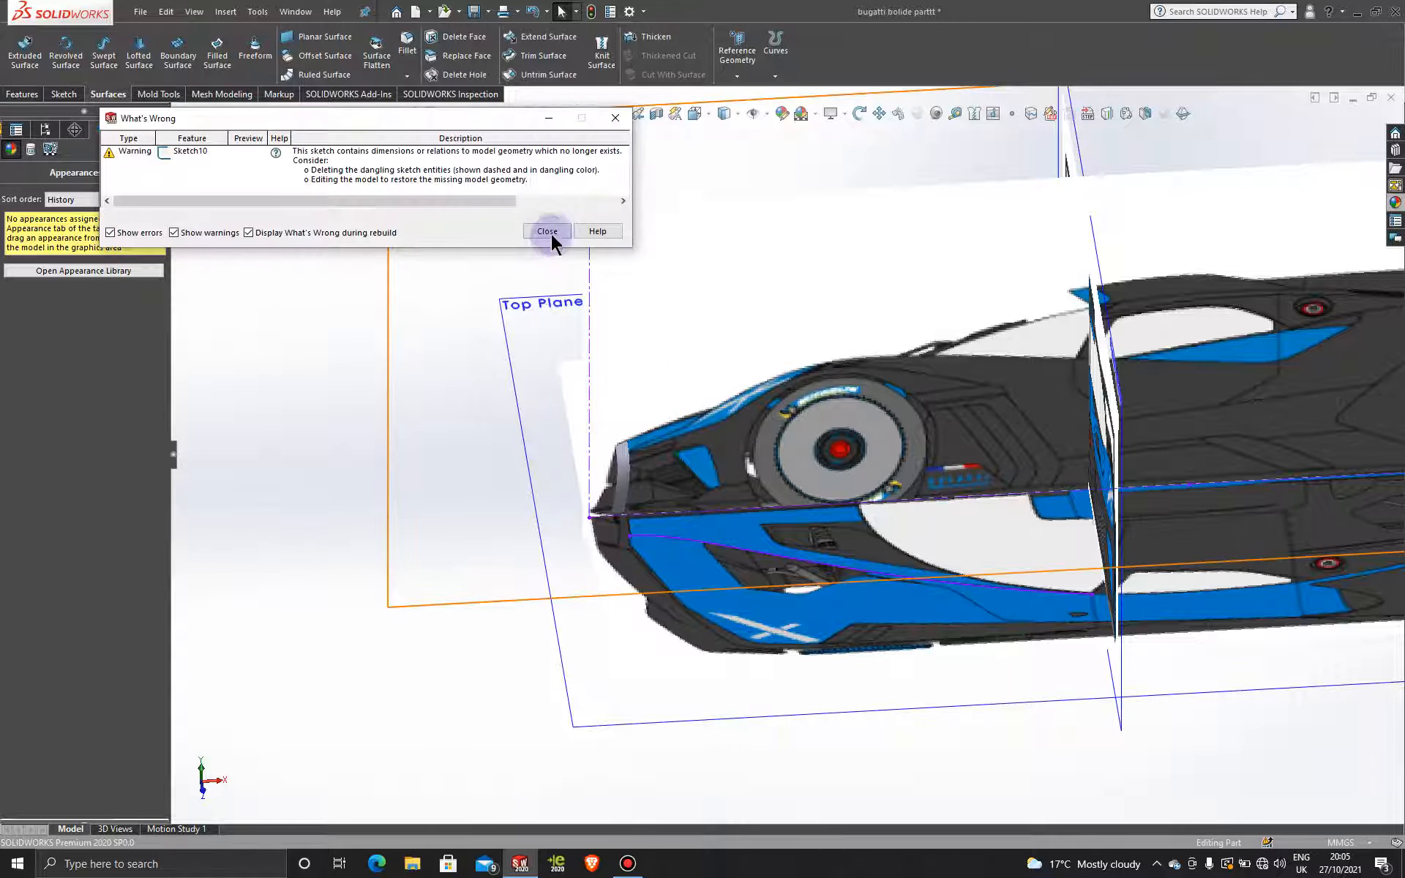
pyautogui.click(550, 232)
pyautogui.click(150, 132)
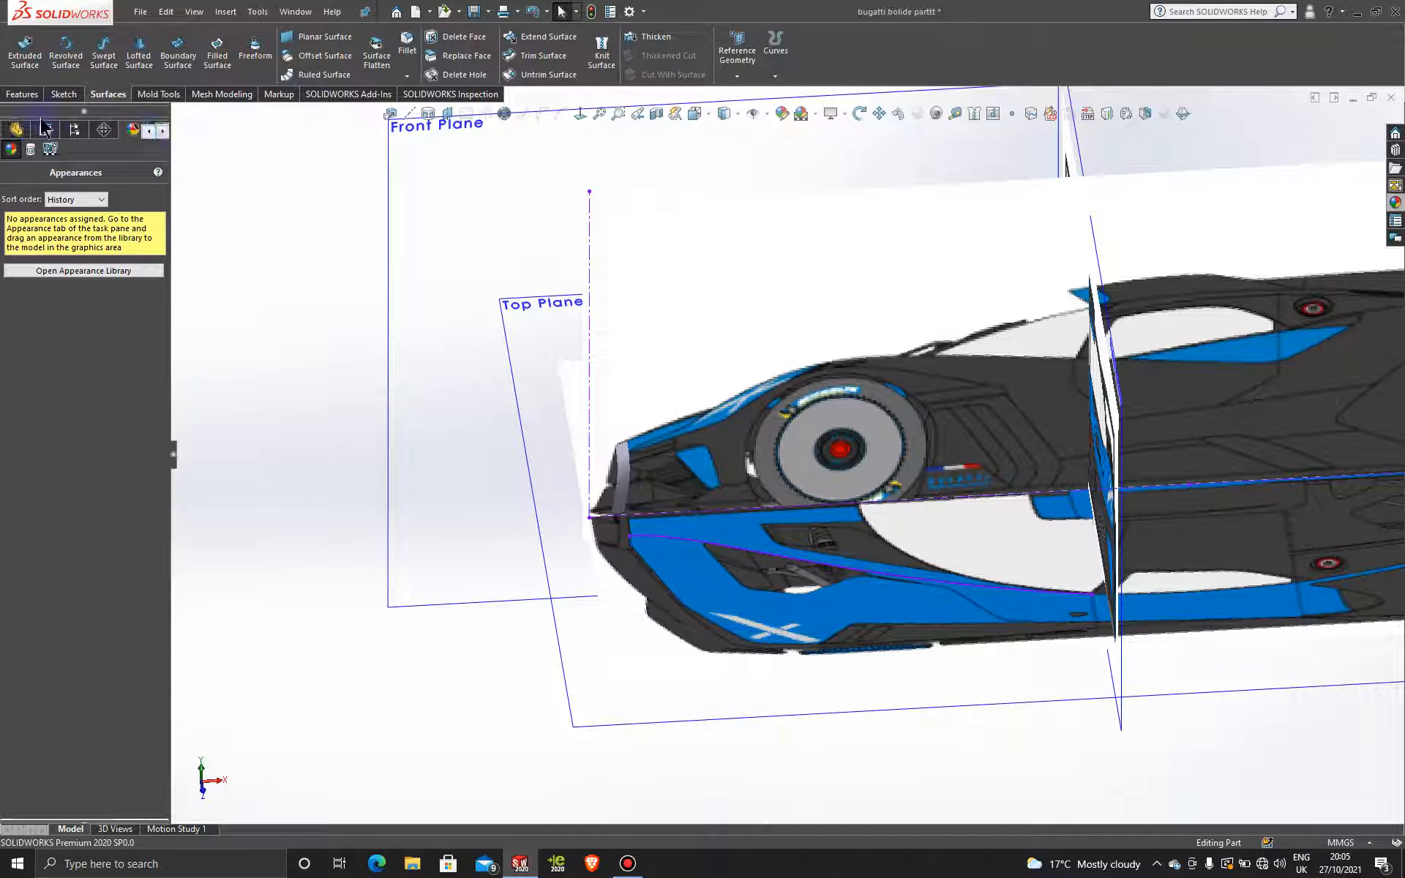
pyautogui.click(16, 130)
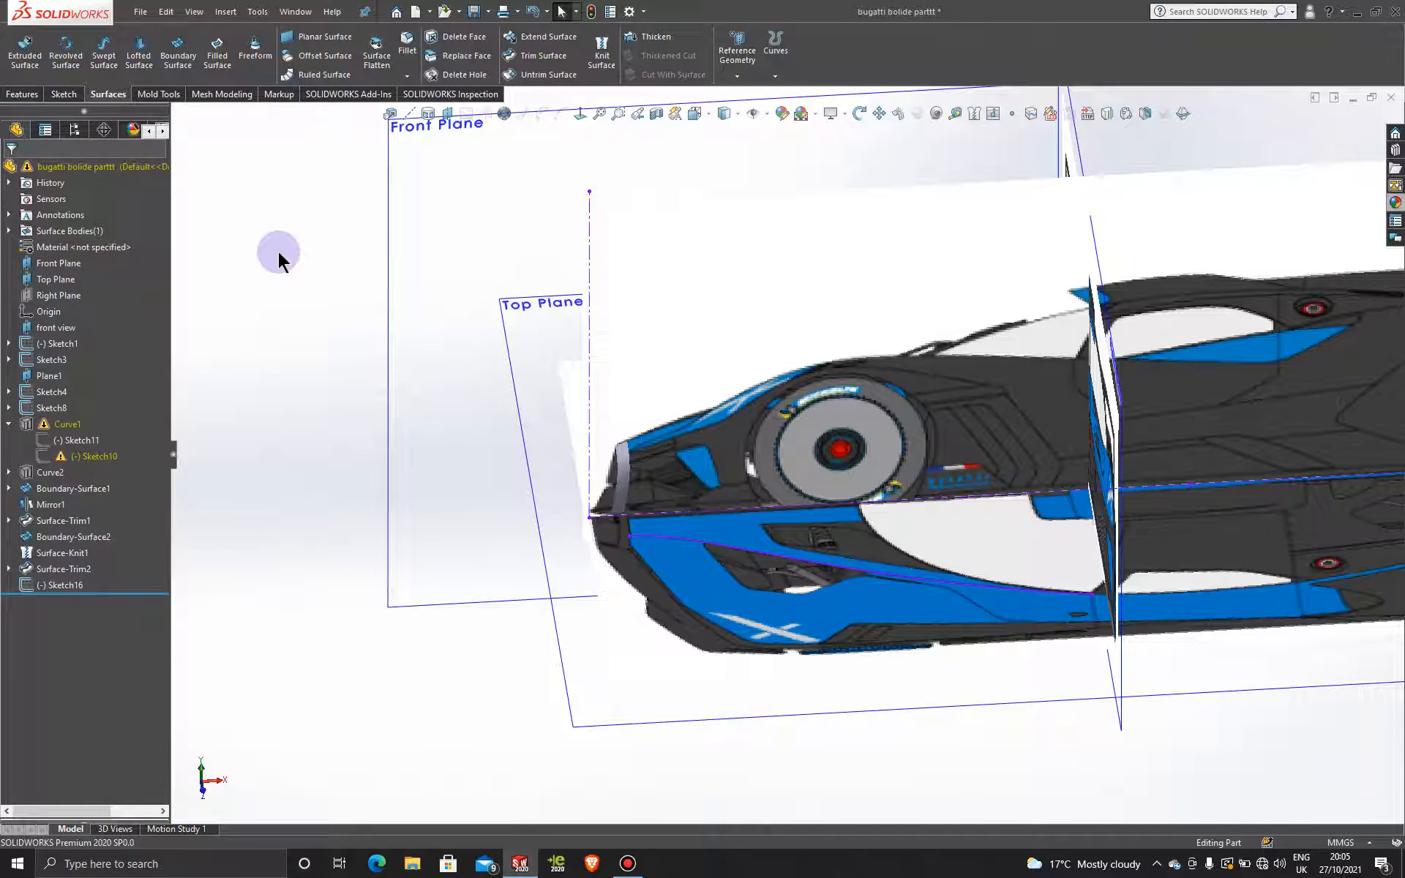
pyautogui.hotkey('ctrl', 'z')
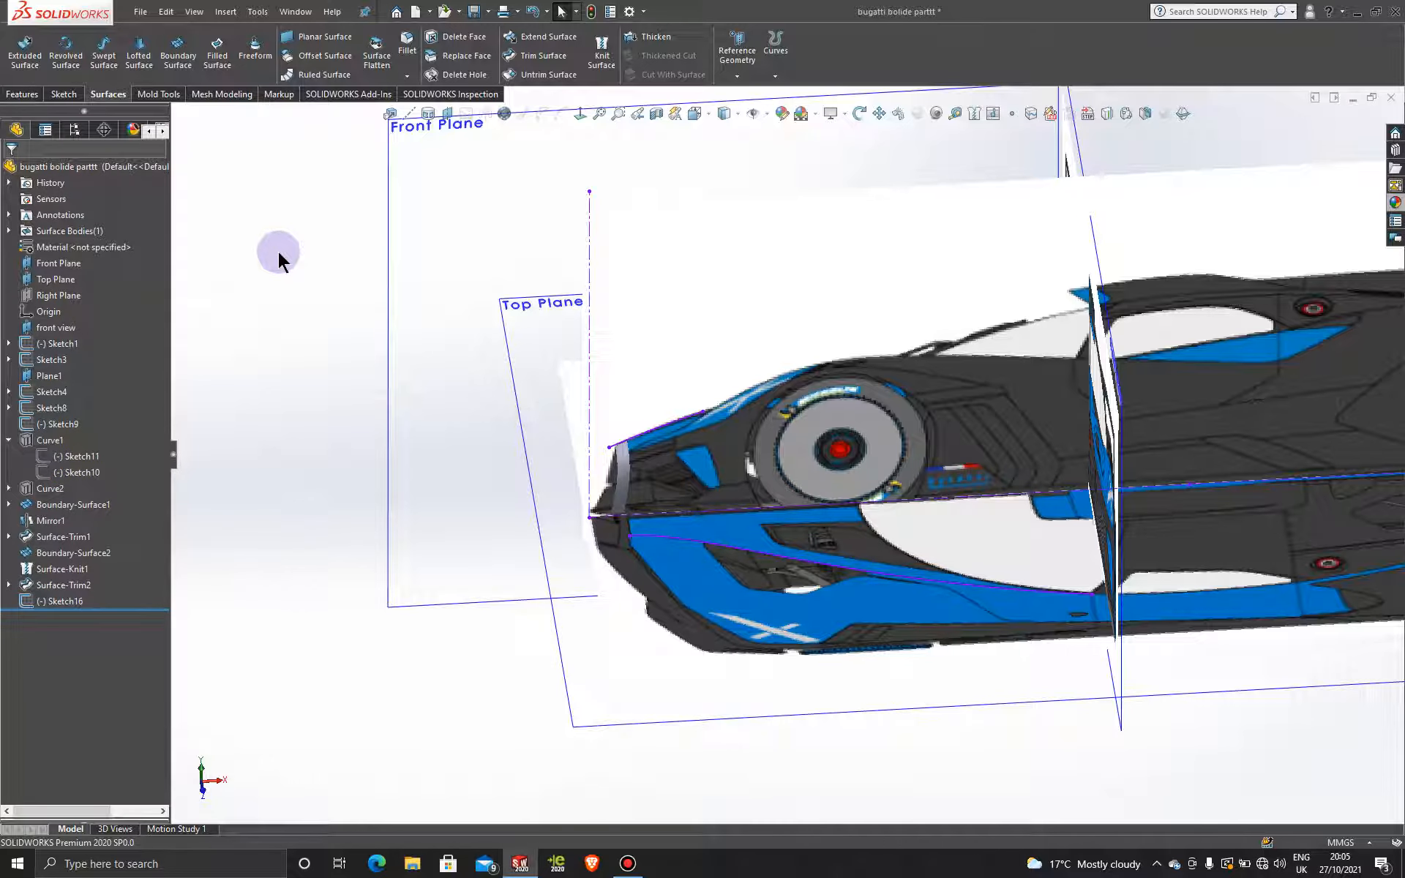
# - Hide the short bonnet line sketch on the side view above the grille surround
pyautogui.rightClick(686, 418)
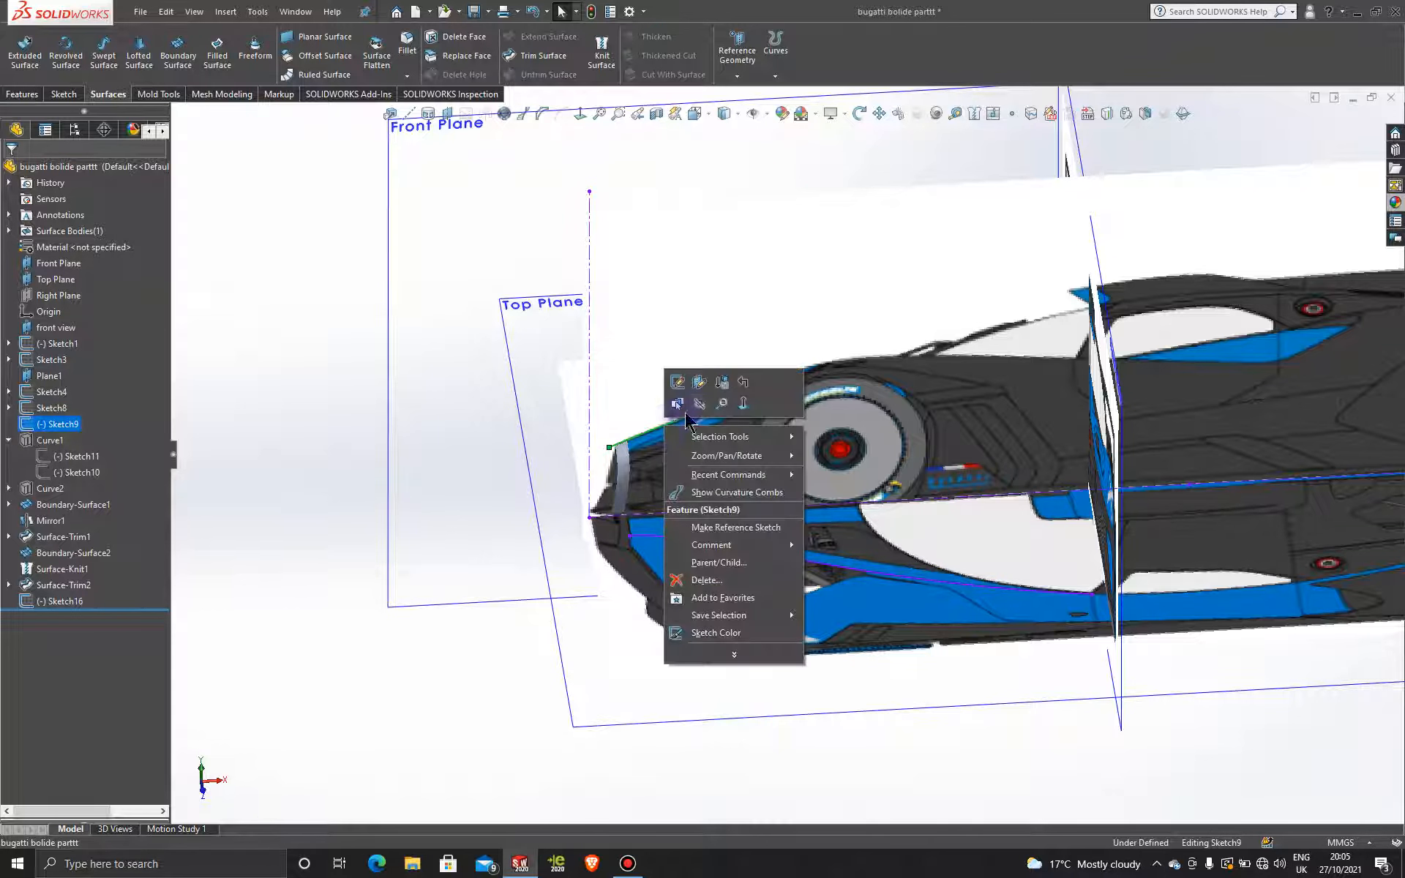
pyautogui.click(700, 404)
pyautogui.scroll(1, 759, 456)
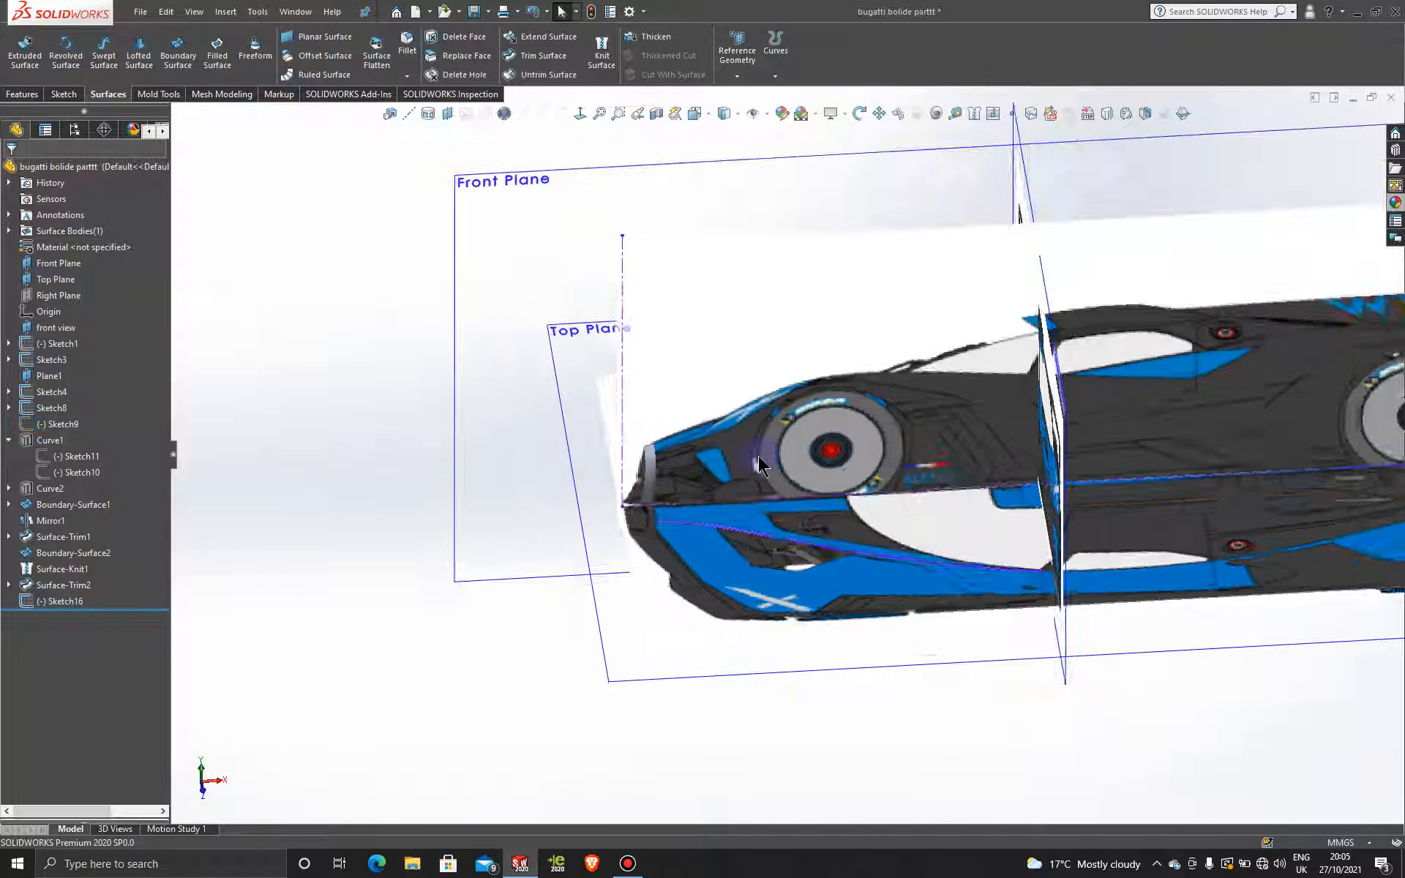
pyautogui.scroll(1, 758, 456)
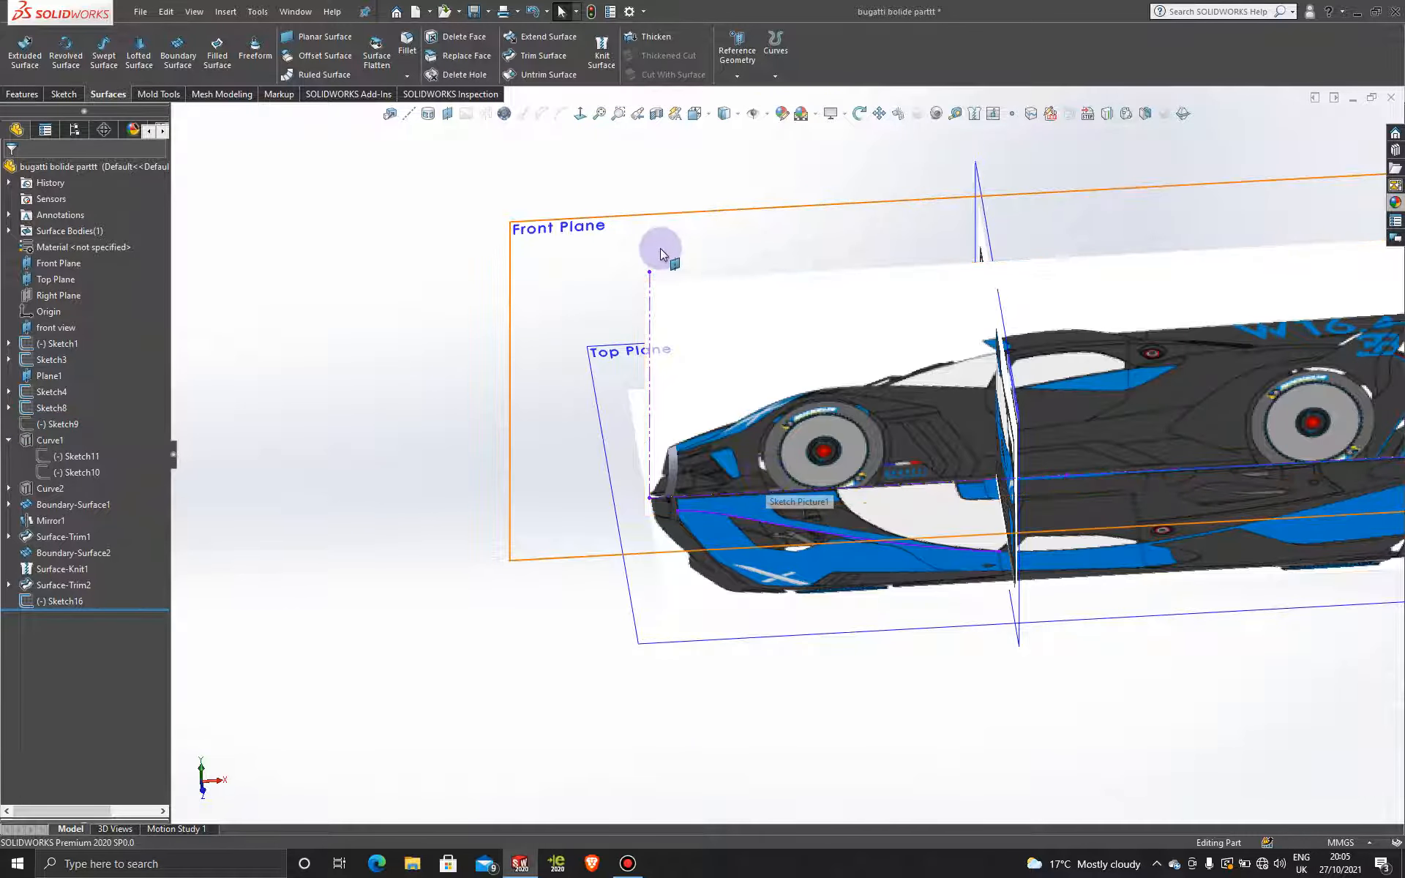
# - Start another new sketch on the Top Plane
pyautogui.moveTo(432, 280)
pyautogui.mouseDown(button='middle')
pyautogui.moveTo(417, 326)
pyautogui.moveTo(423, 420)
pyautogui.moveTo(424, 241)
pyautogui.moveTo(417, 402)
pyautogui.moveTo(418, 285)
pyautogui.moveTo(432, 264)
pyautogui.mouseUp(button='middle')
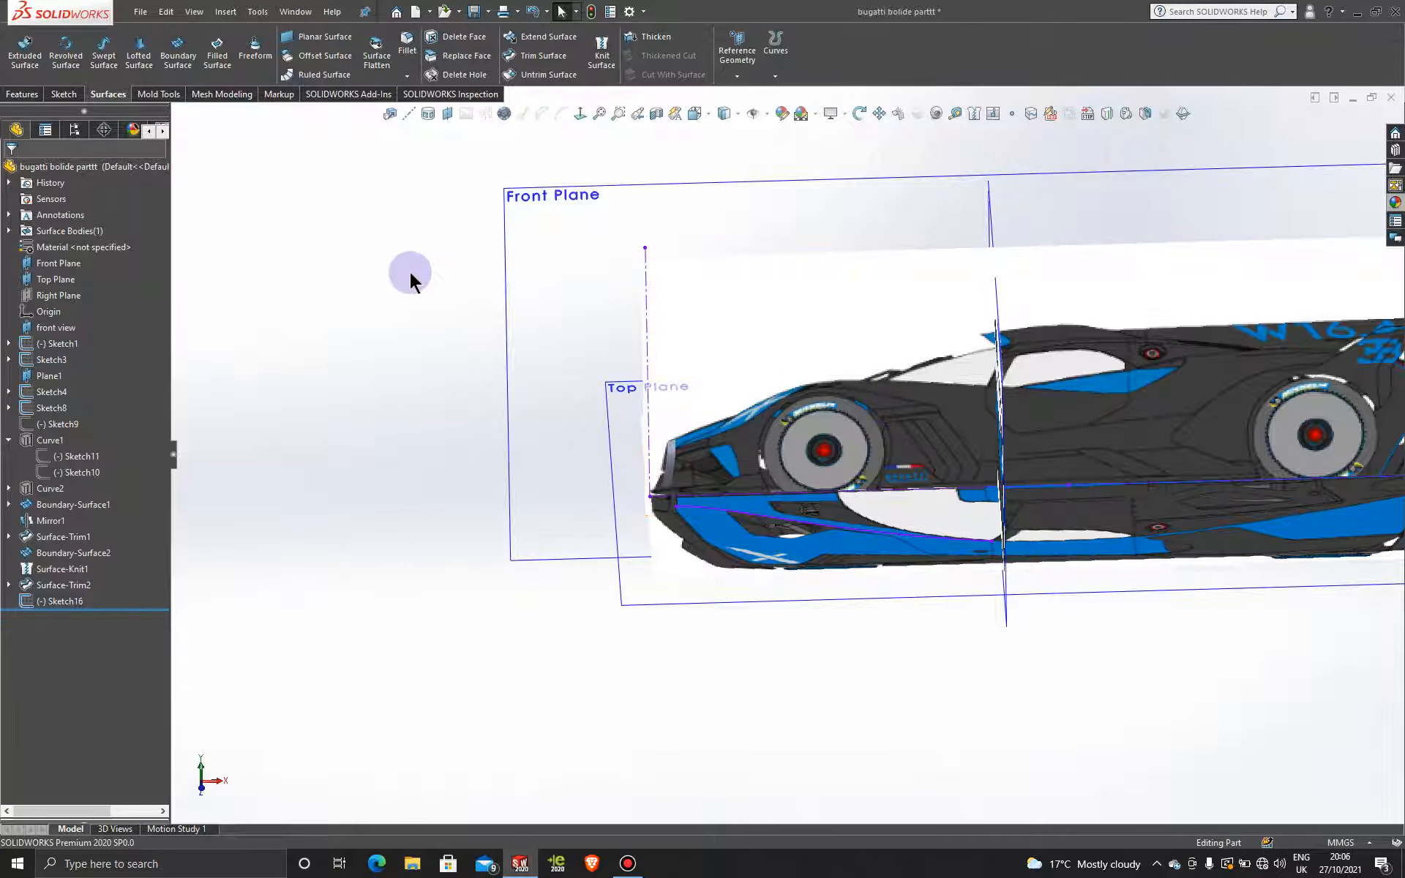
pyautogui.moveTo(411, 275); pyautogui.dragTo(404, 404, button='middle')
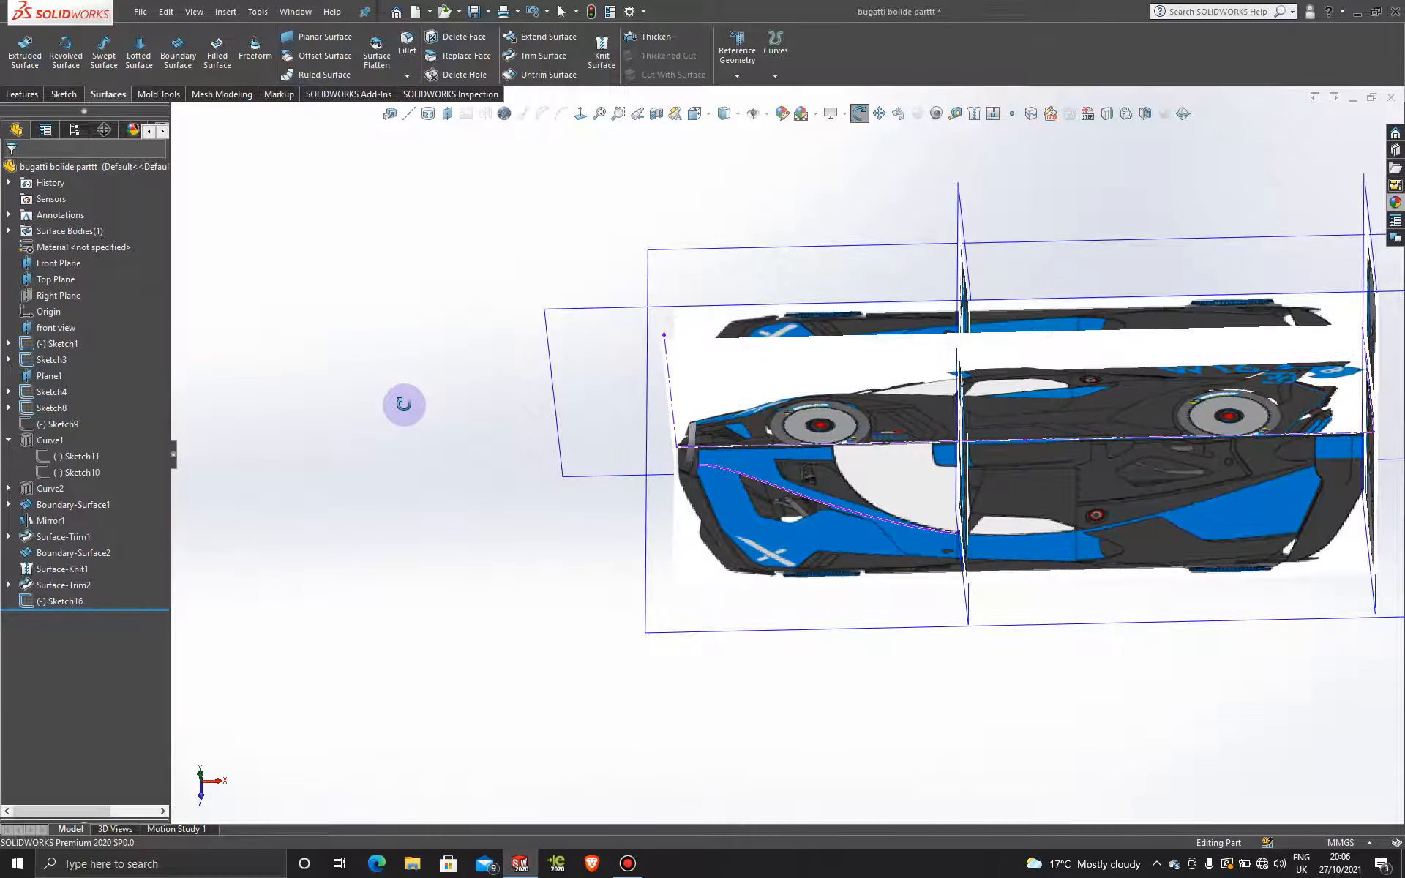
pyautogui.moveTo(399, 292); pyautogui.dragTo(403, 344, button='middle')
pyautogui.click(670, 595)
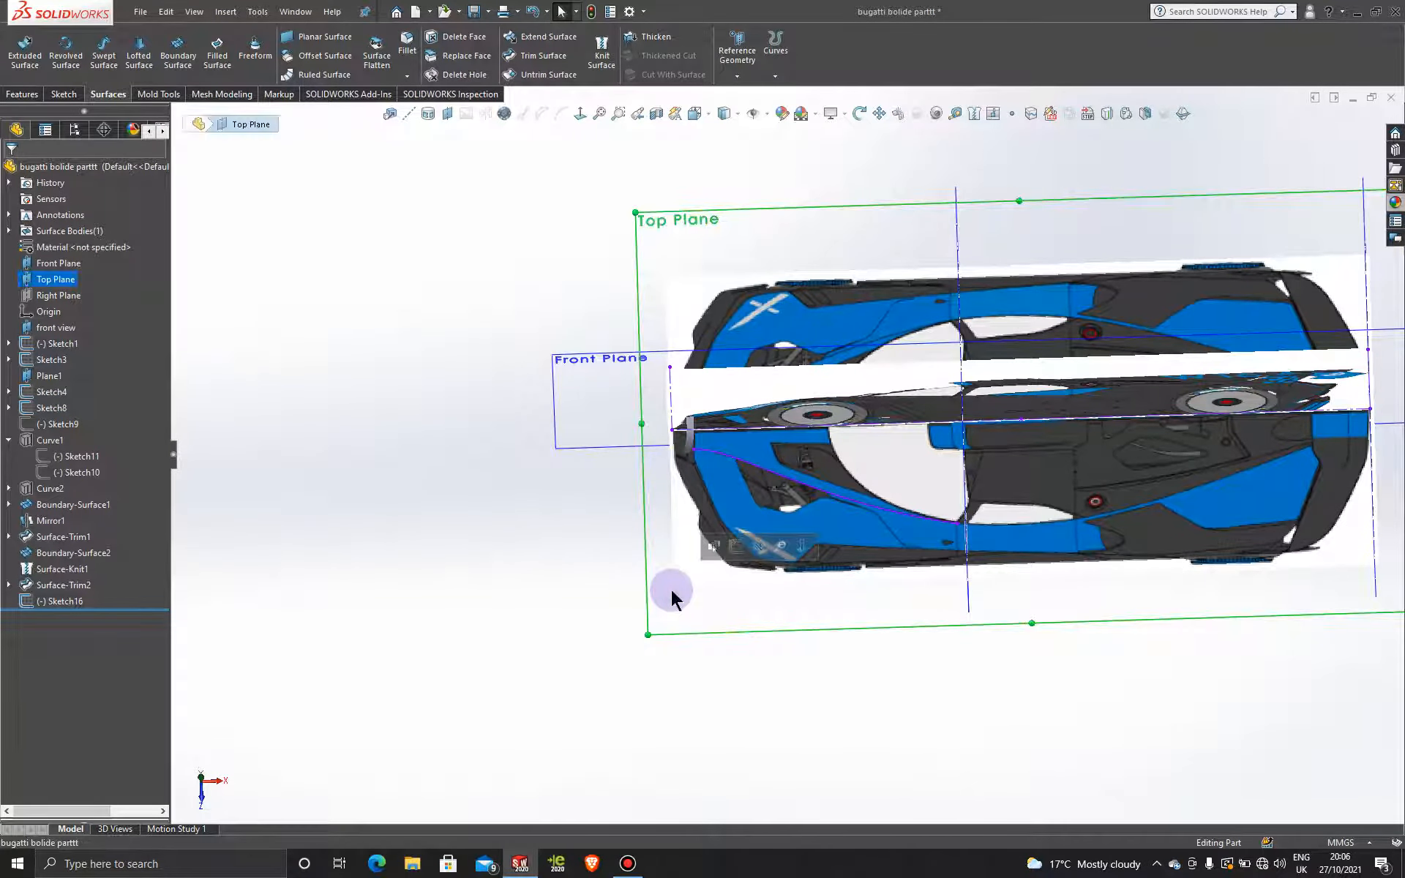
pyautogui.click(736, 546)
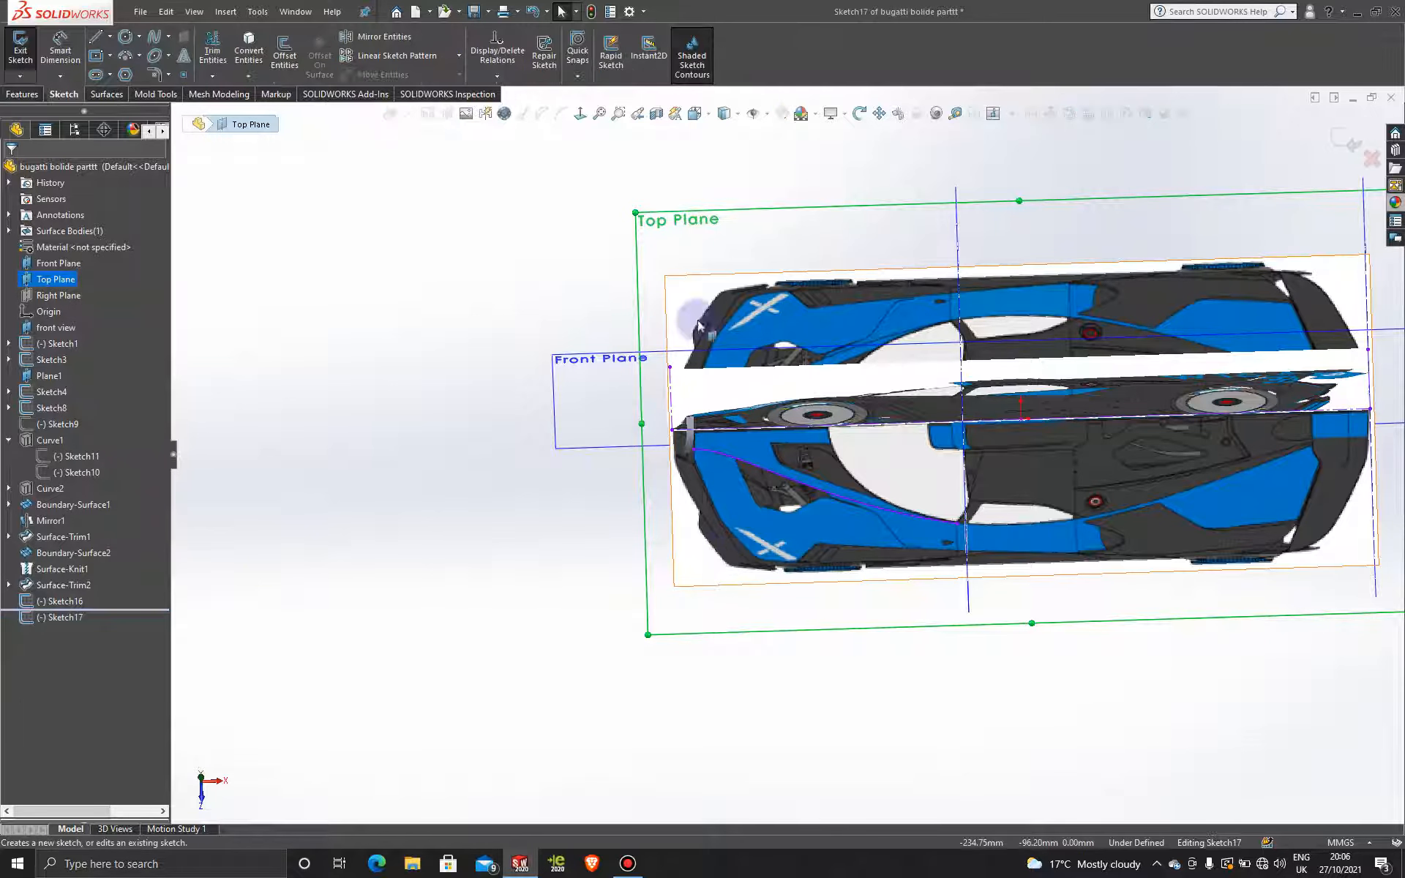
# - Place a sketch point on the car's centreline where the bonnet meets the windscreen in the top-view picture
pyautogui.click(579, 115)
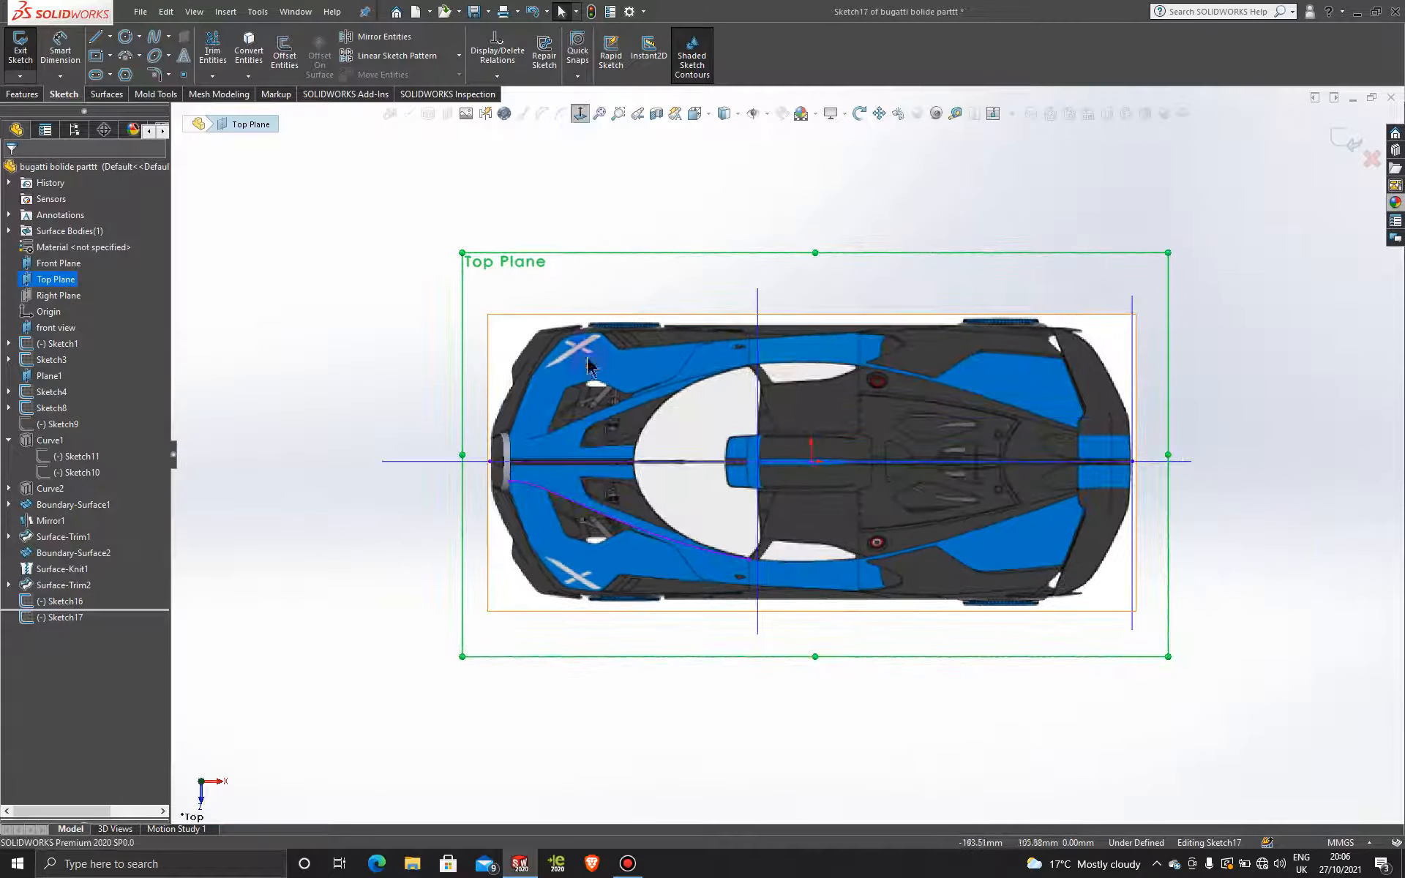
pyautogui.scroll(-8, 639, 467)
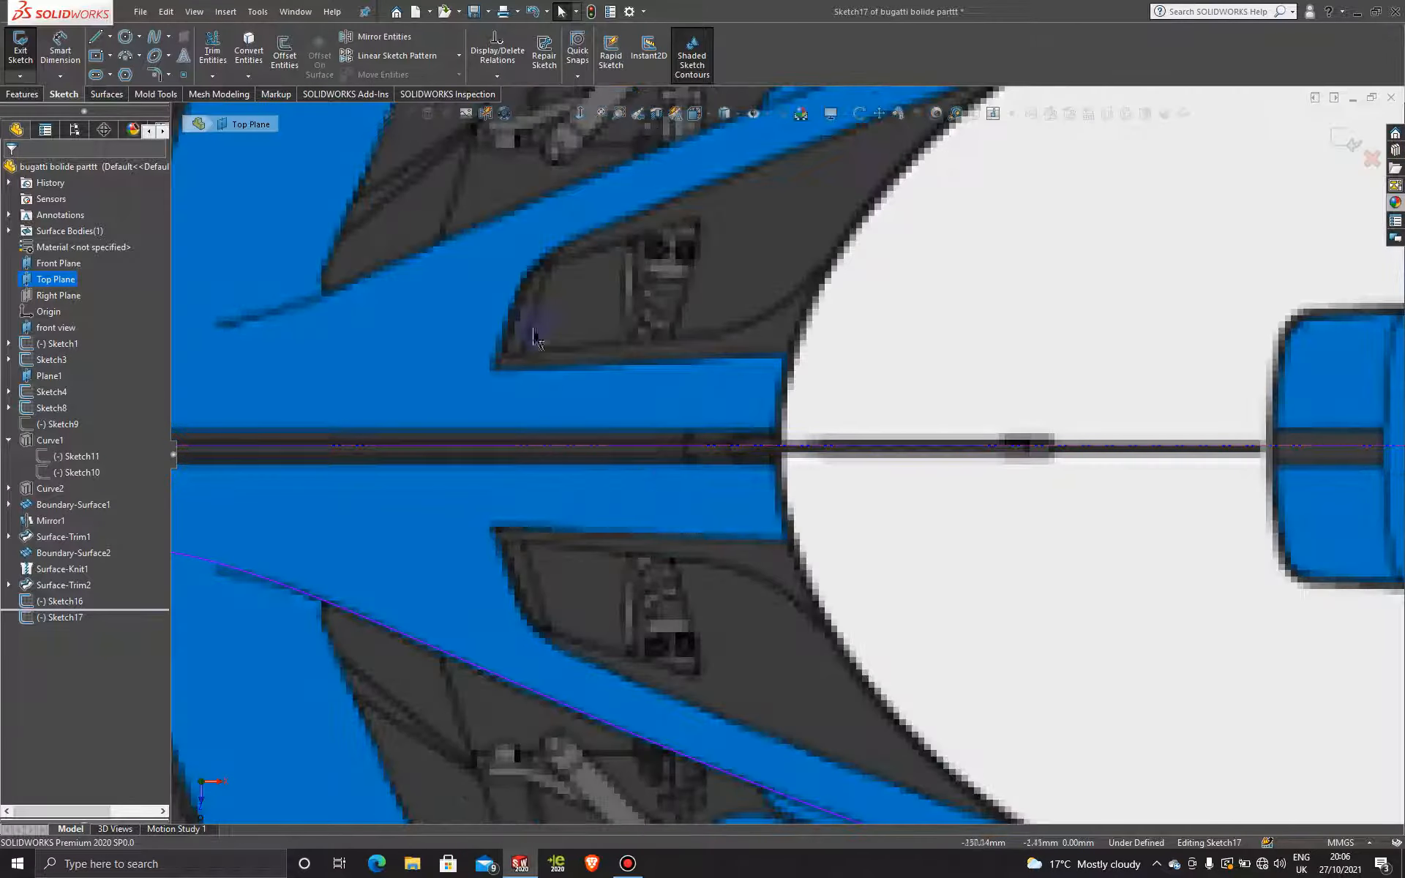
pyautogui.click(184, 77)
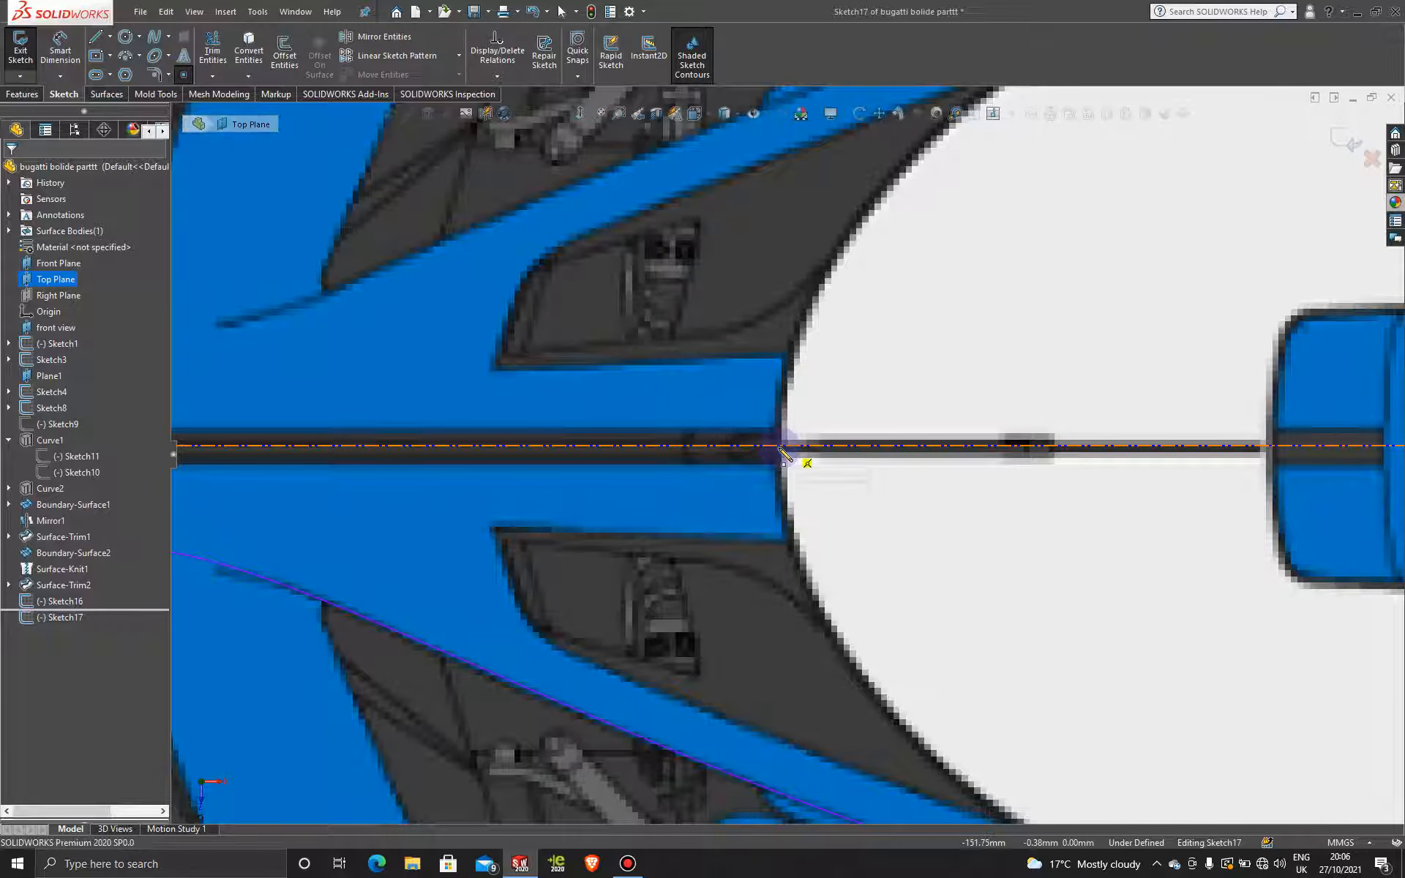
pyautogui.click(784, 455)
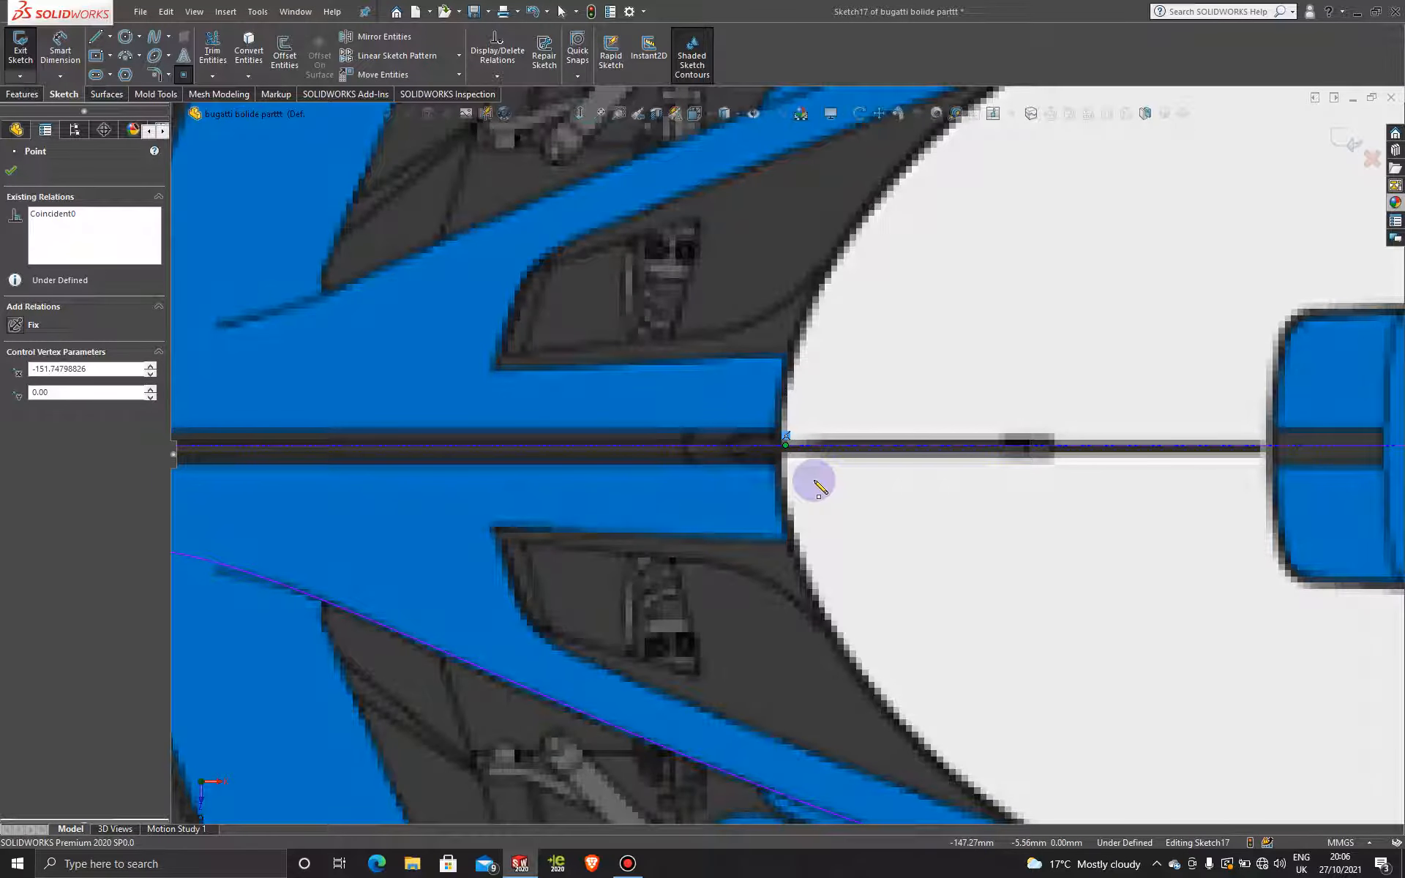
pyautogui.press('Escape')
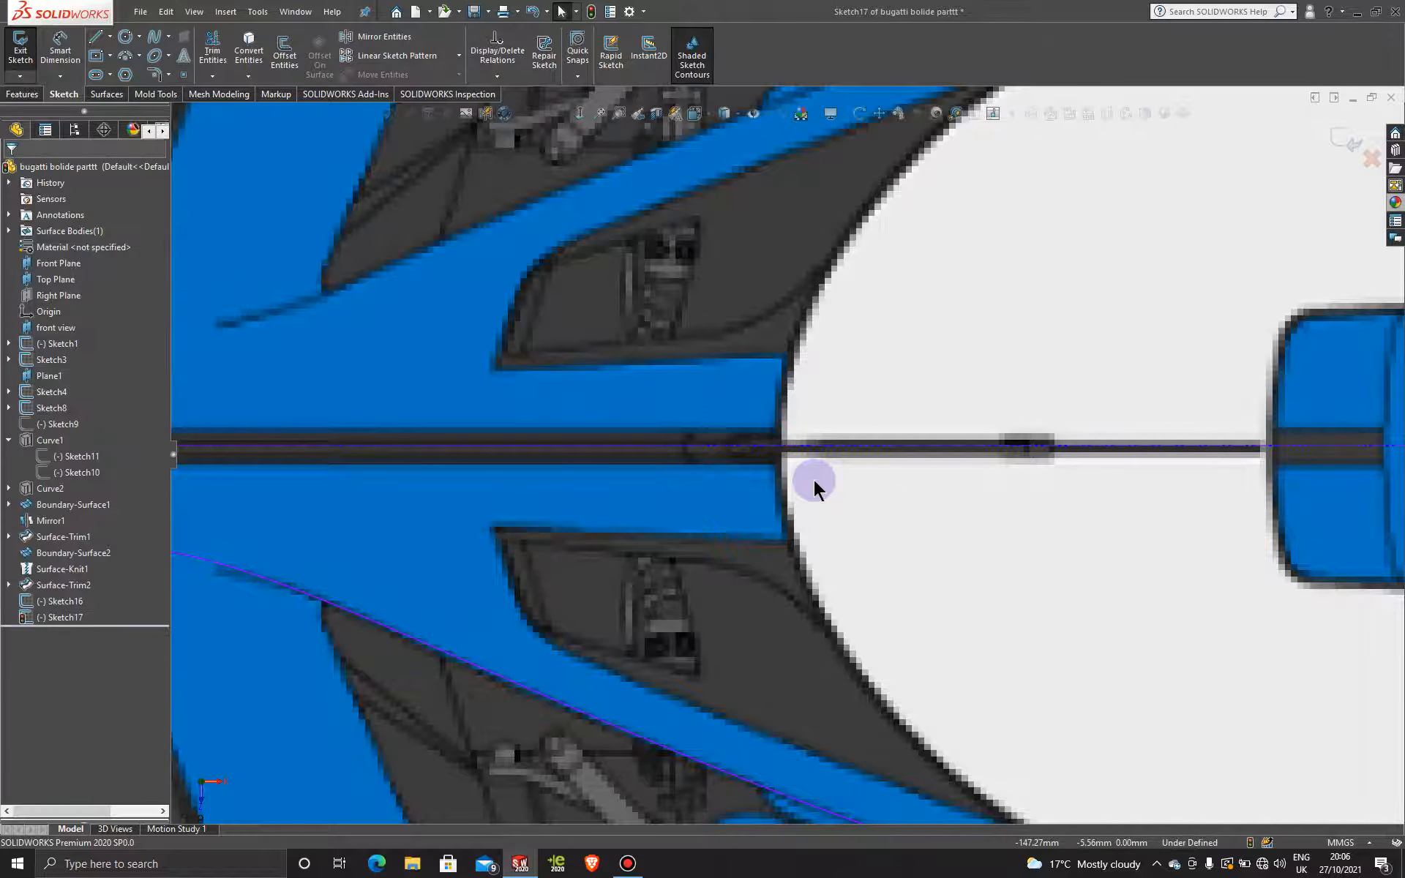
pyautogui.click(186, 76)
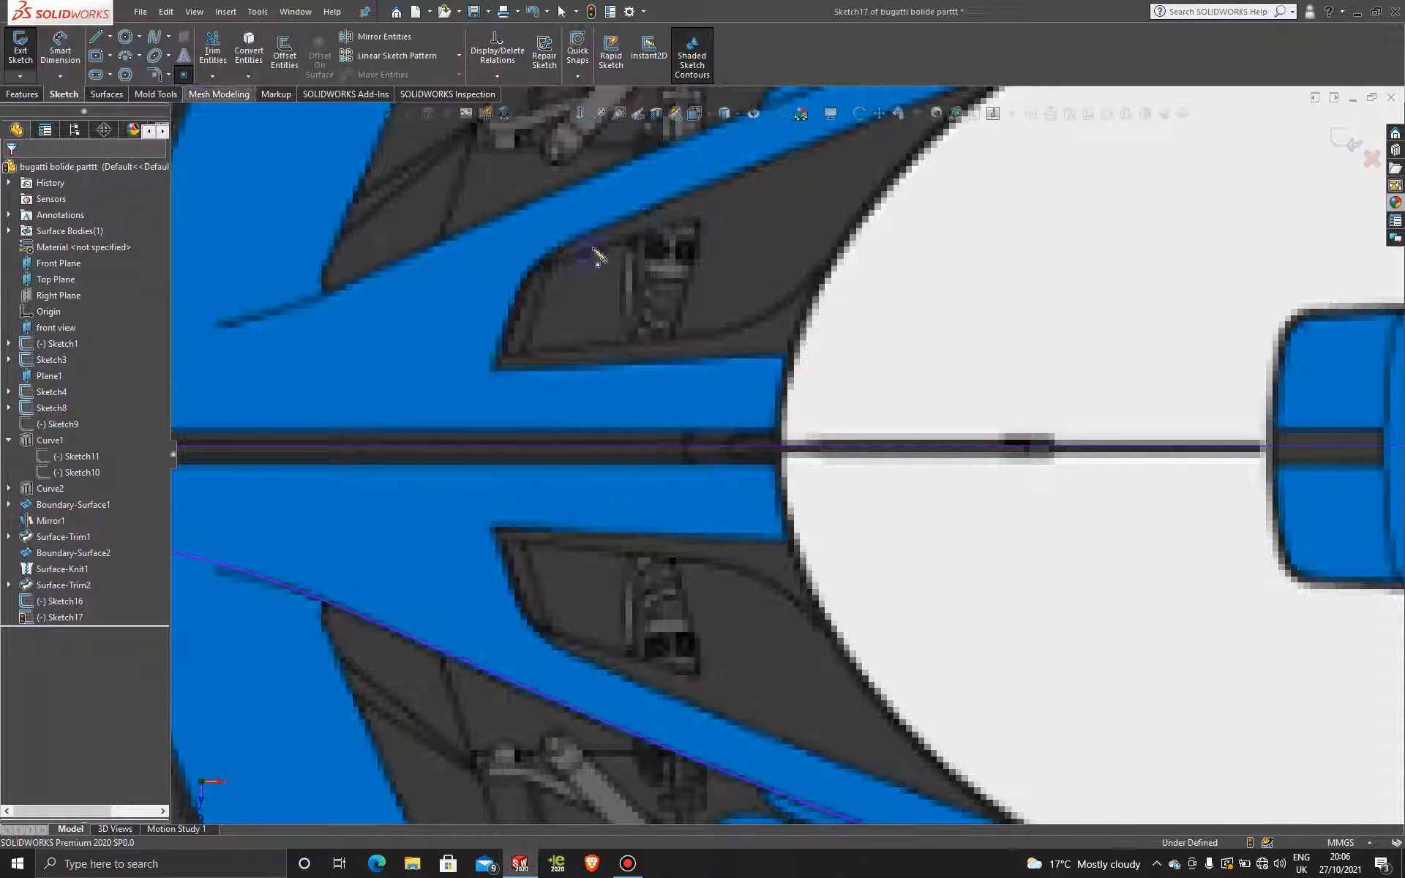
pyautogui.click(782, 445)
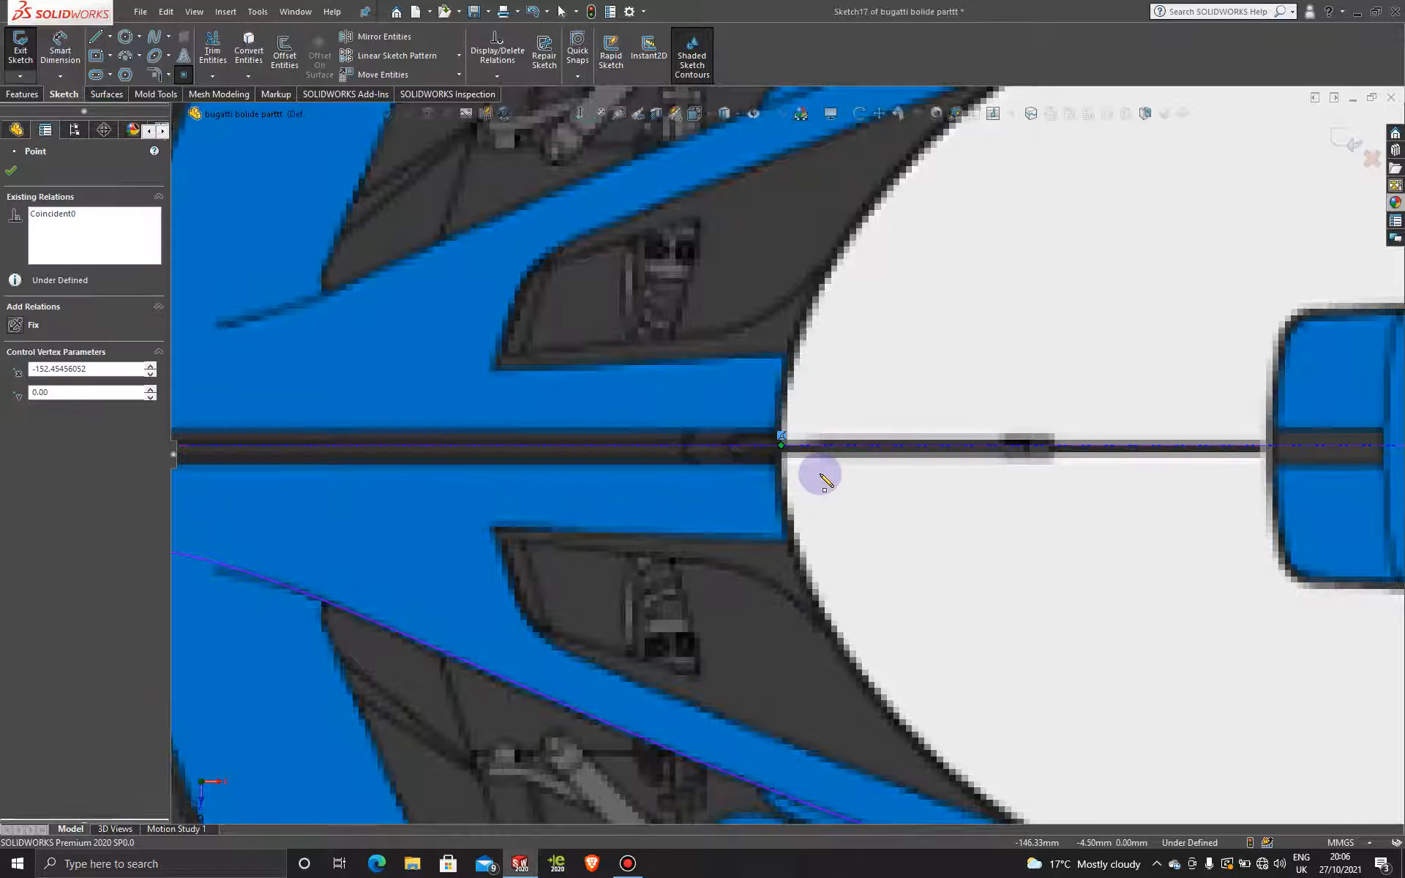
pyautogui.press('Escape')
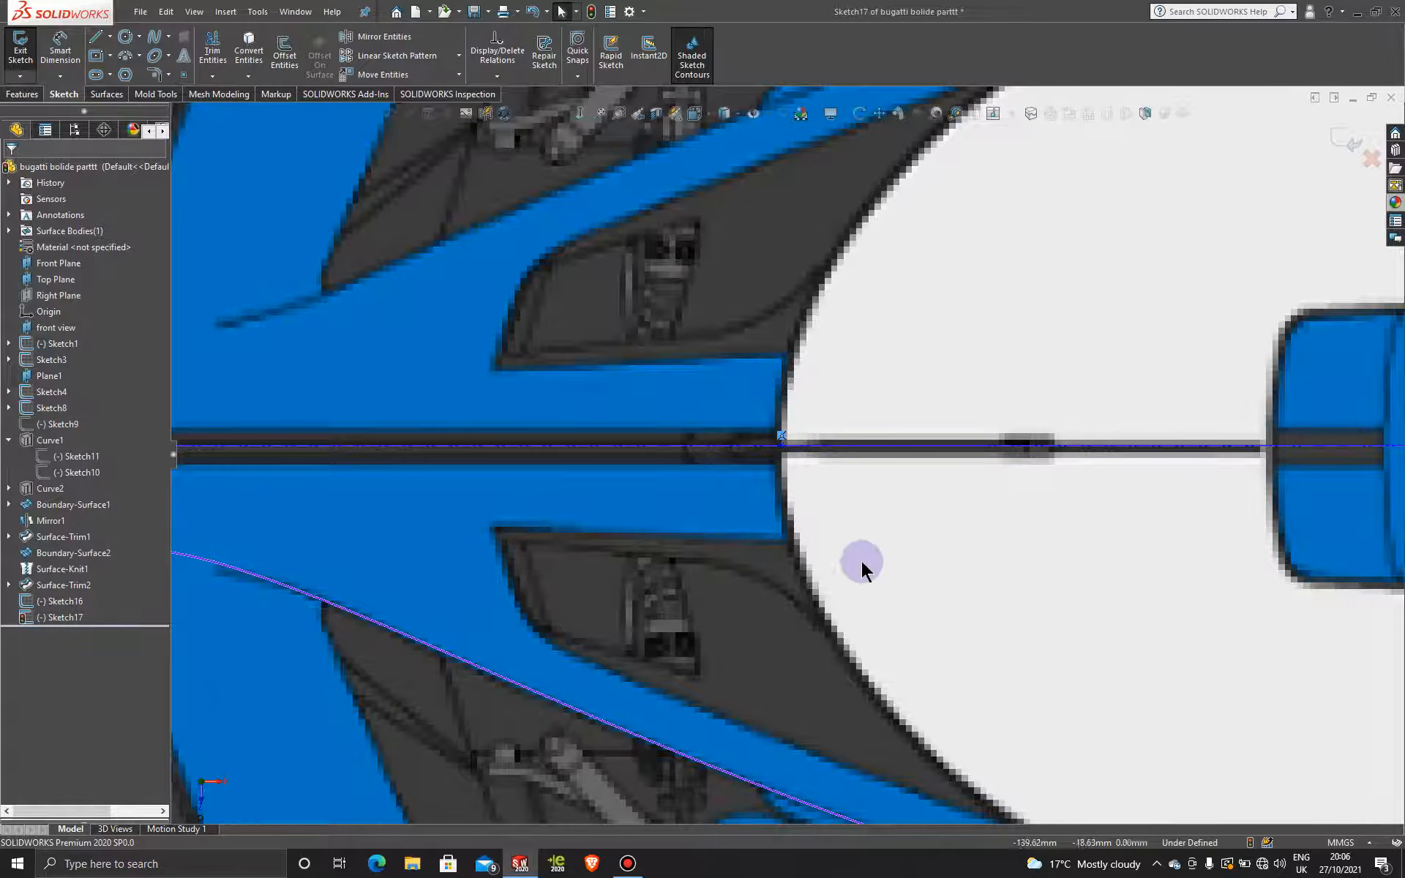
# - Exit the Top Plane sketch that holds the windscreen-base point
pyautogui.scroll(10, 869, 563)
pyautogui.moveTo(827, 573); pyautogui.dragTo(841, 326, button='middle')
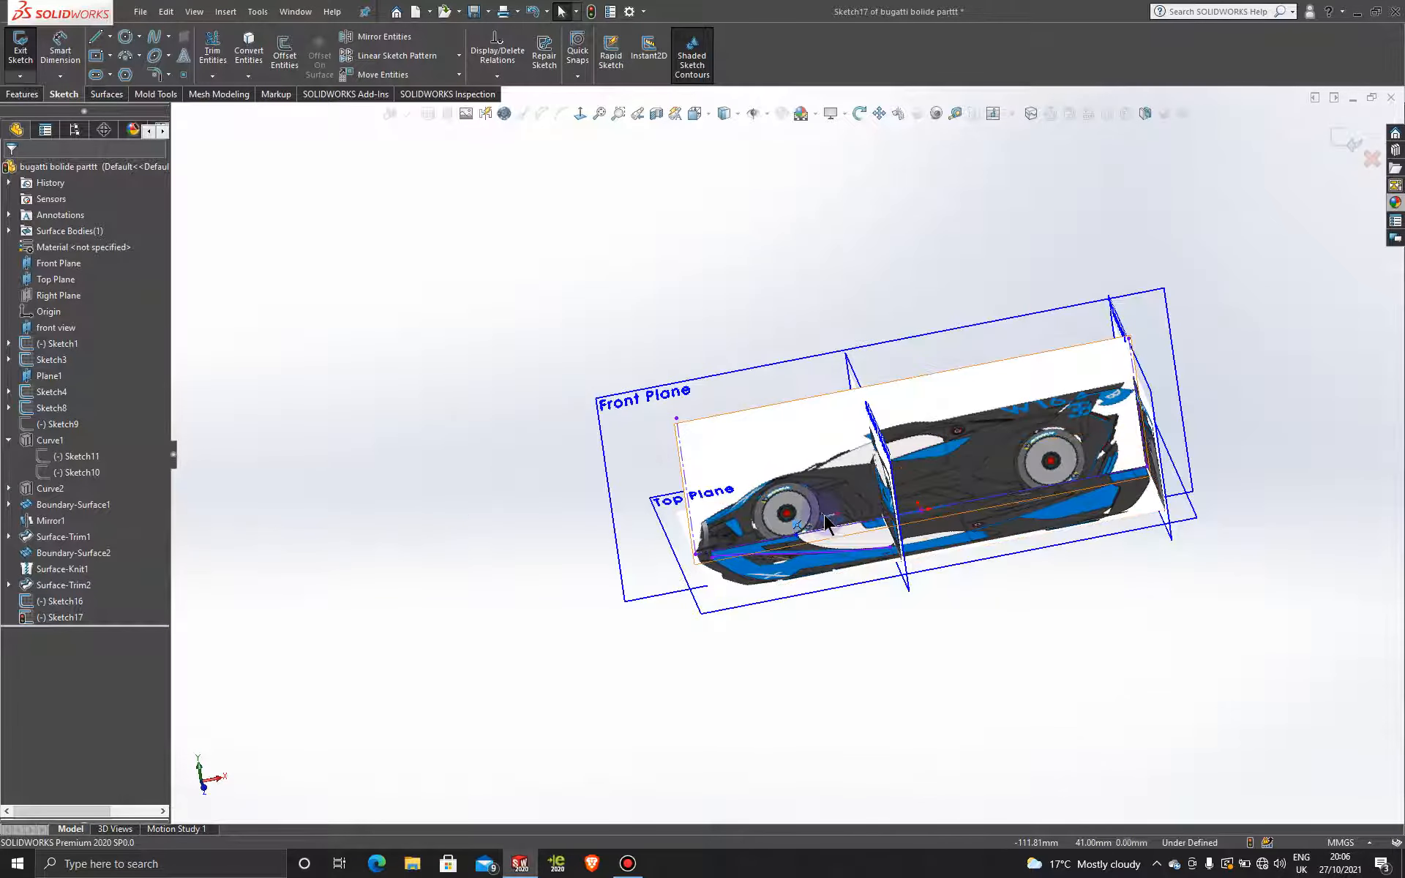
pyautogui.scroll(-3, 832, 534)
pyautogui.scroll(3, 668, 278)
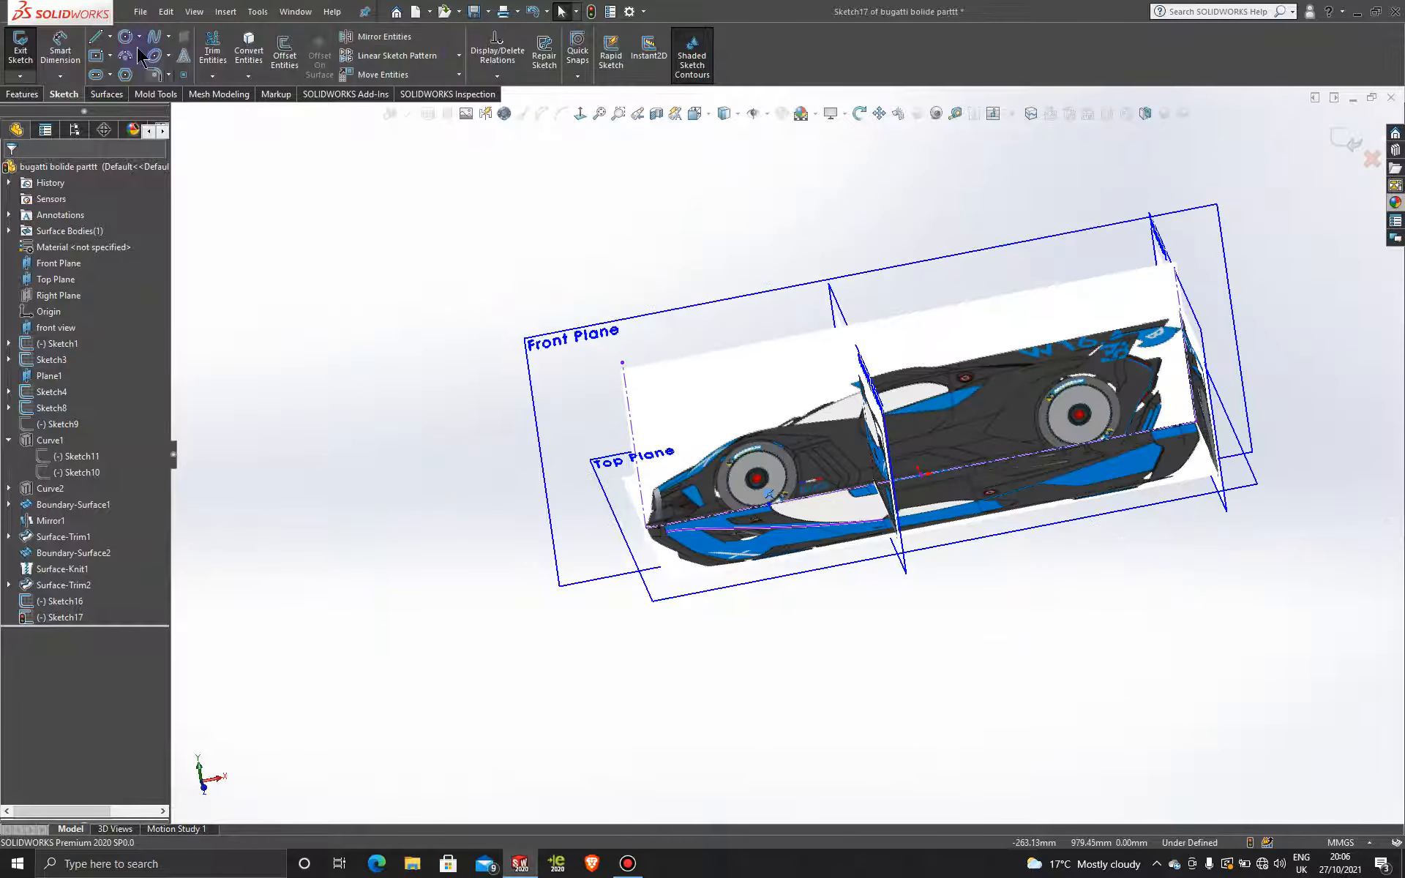
pyautogui.click(110, 36)
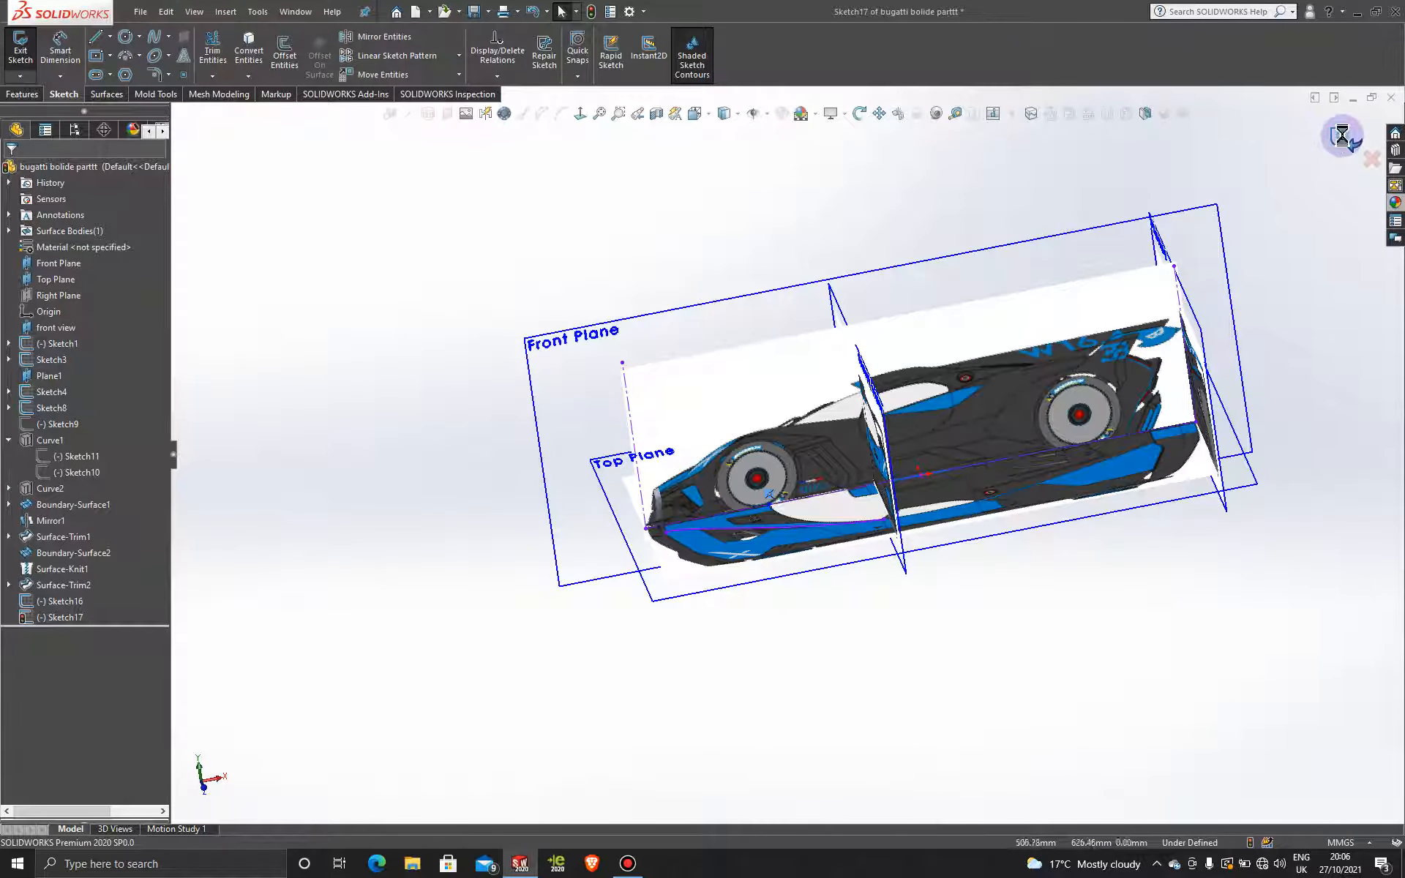
pyautogui.click(1344, 138)
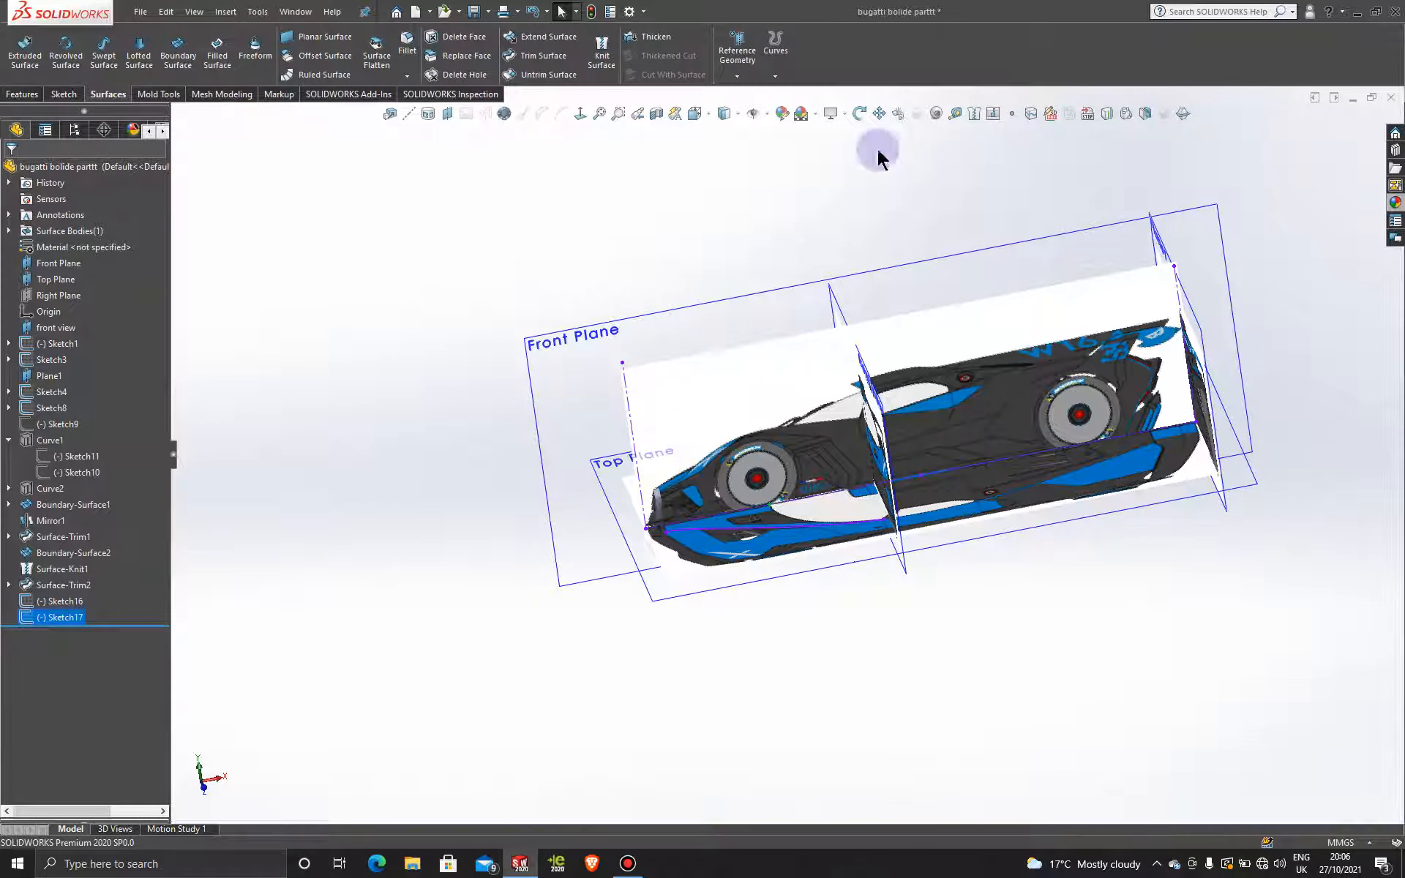
# - Start a 3D sketch and draw a vertical construction line from the windscreen-base point to well above the car
pyautogui.click(20, 75)
pyautogui.click(45, 109)
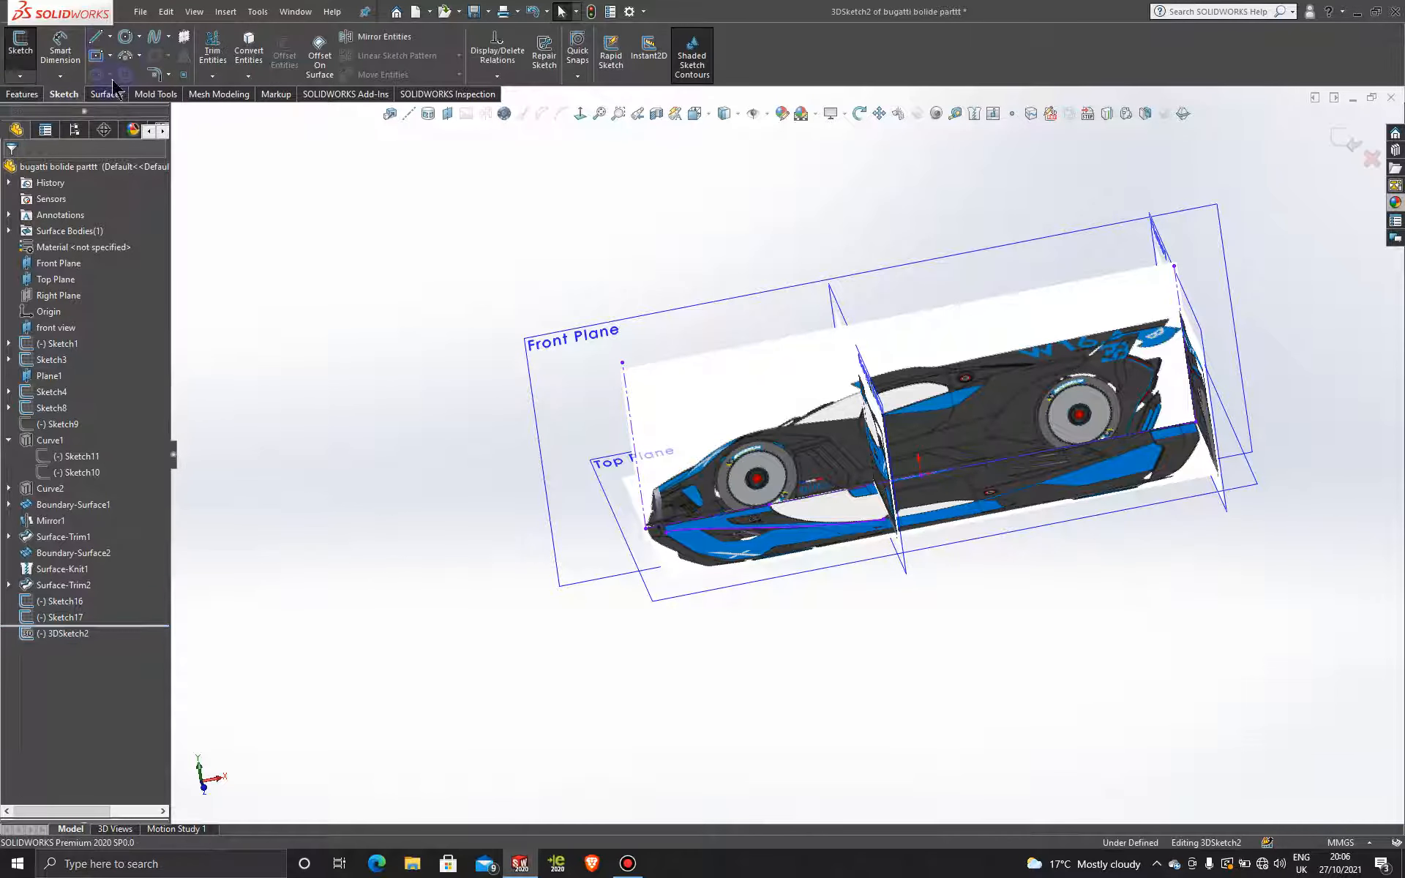
pyautogui.click(110, 37)
pyautogui.click(126, 72)
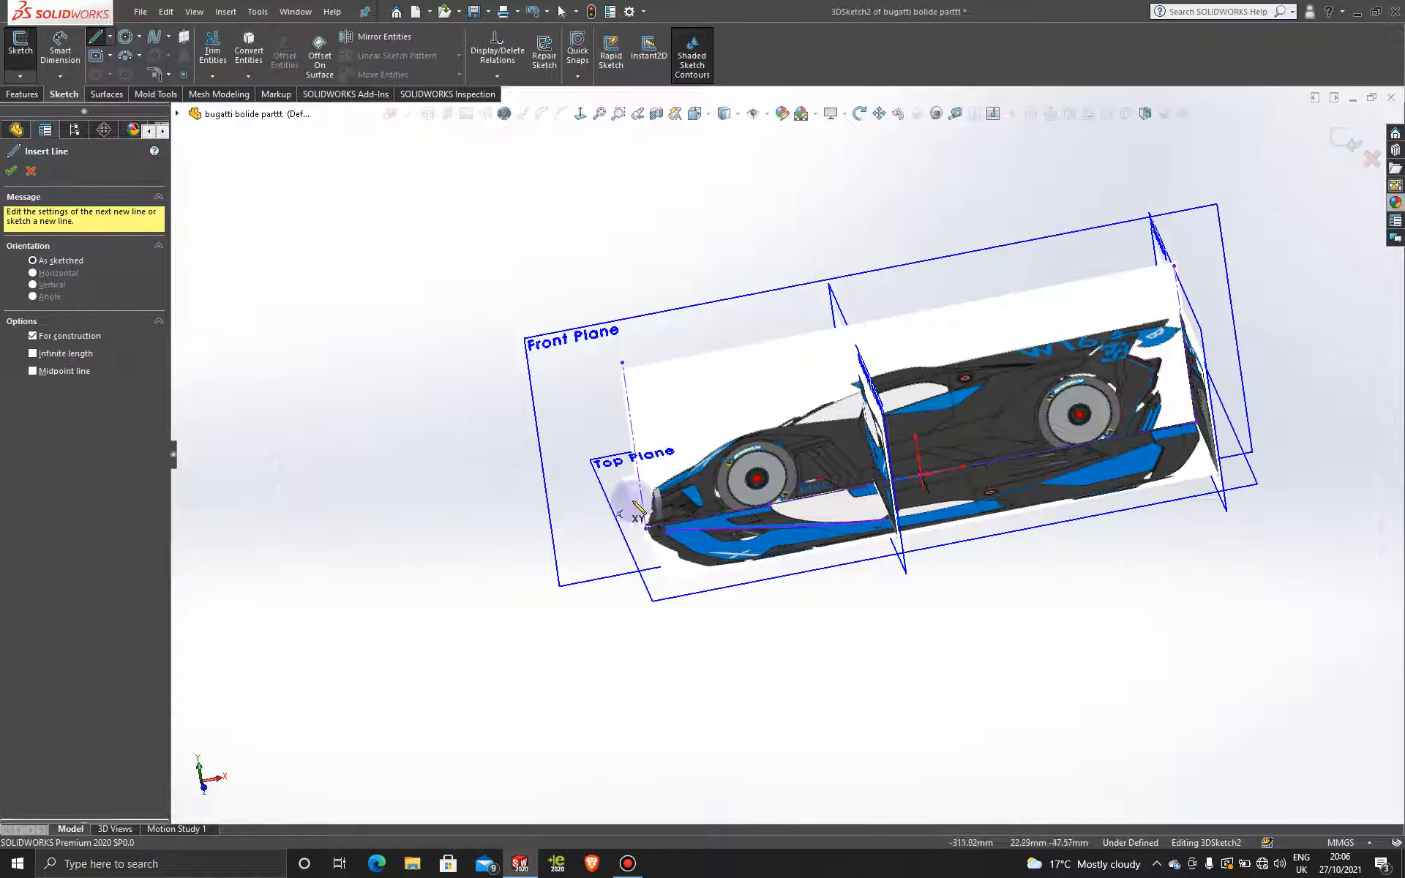
pyautogui.scroll(-4, 761, 520)
pyautogui.scroll(-3, 789, 526)
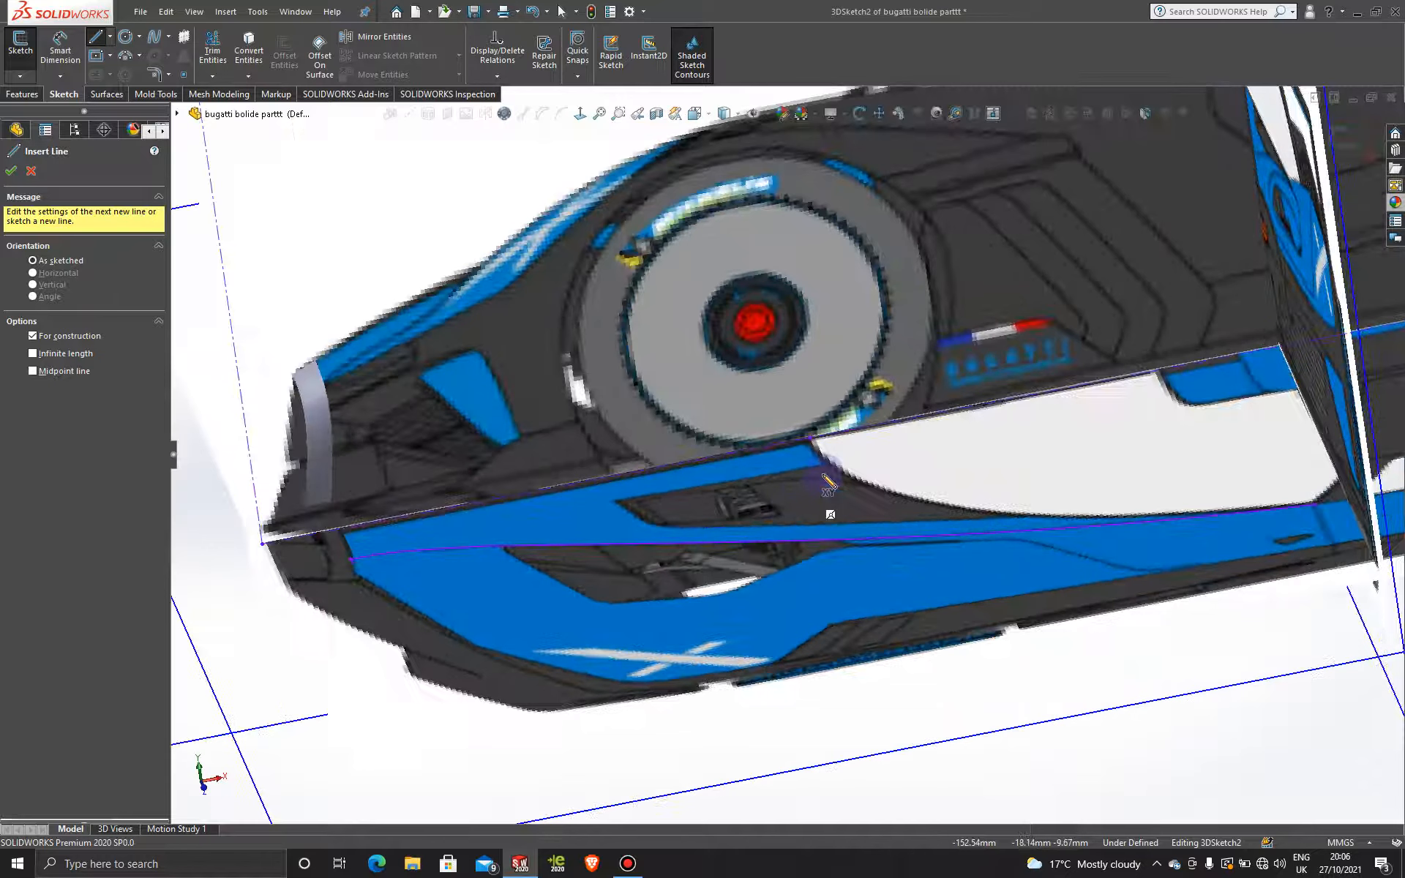
pyautogui.click(810, 440)
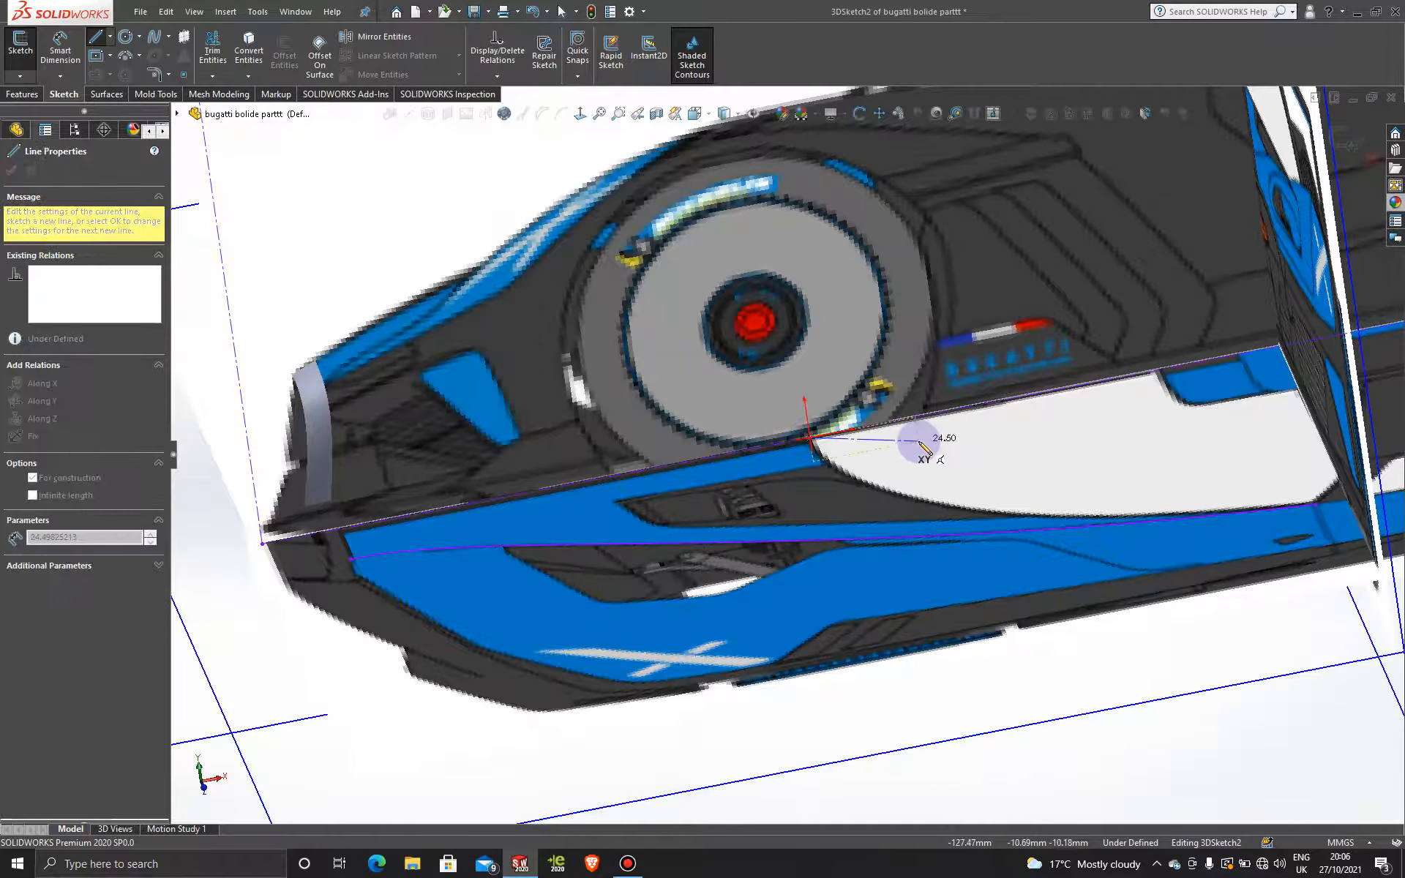
pyautogui.scroll(8, 921, 443)
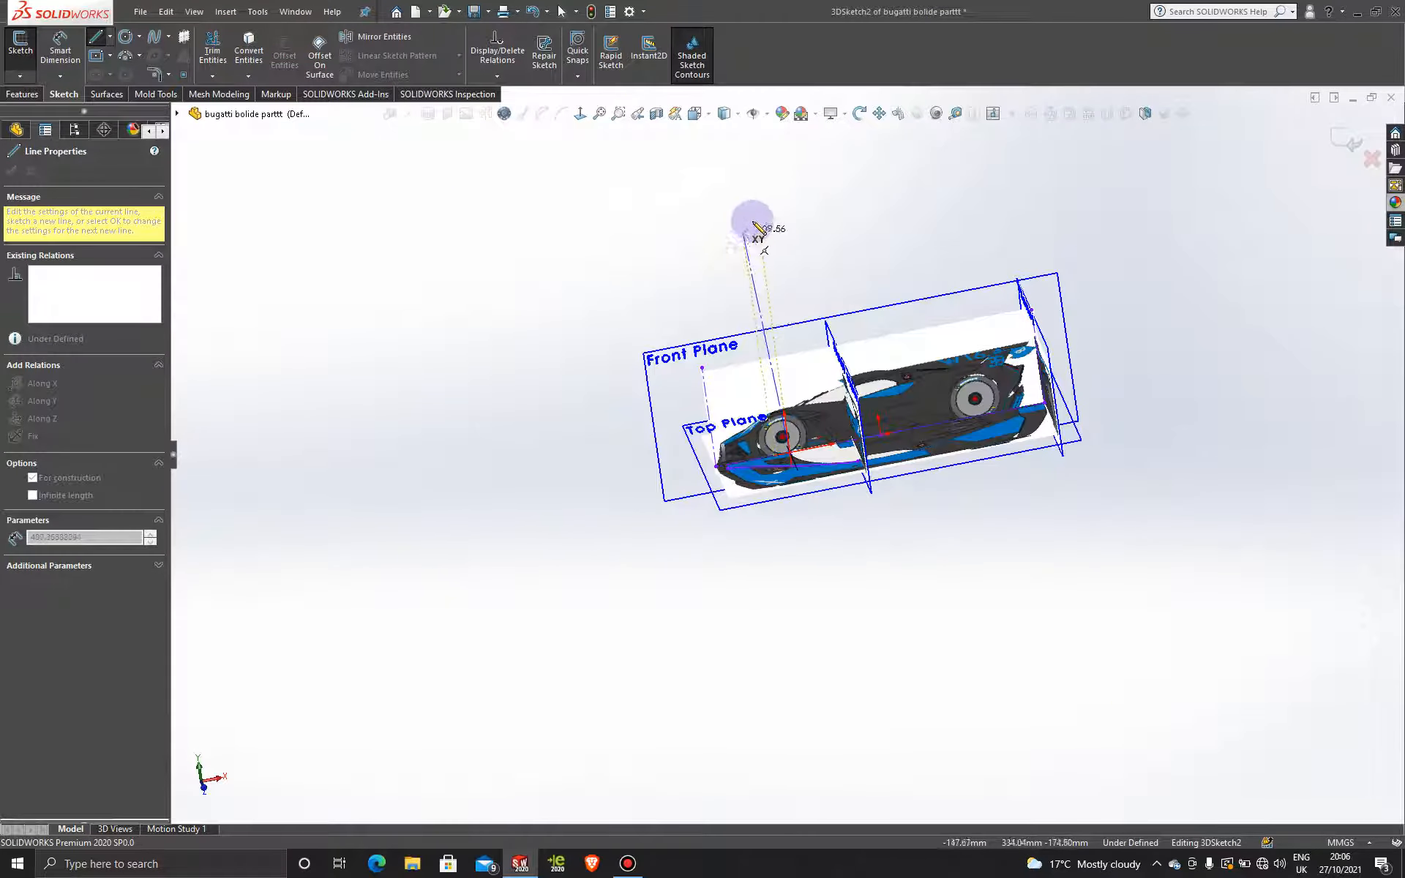
pyautogui.click(759, 219)
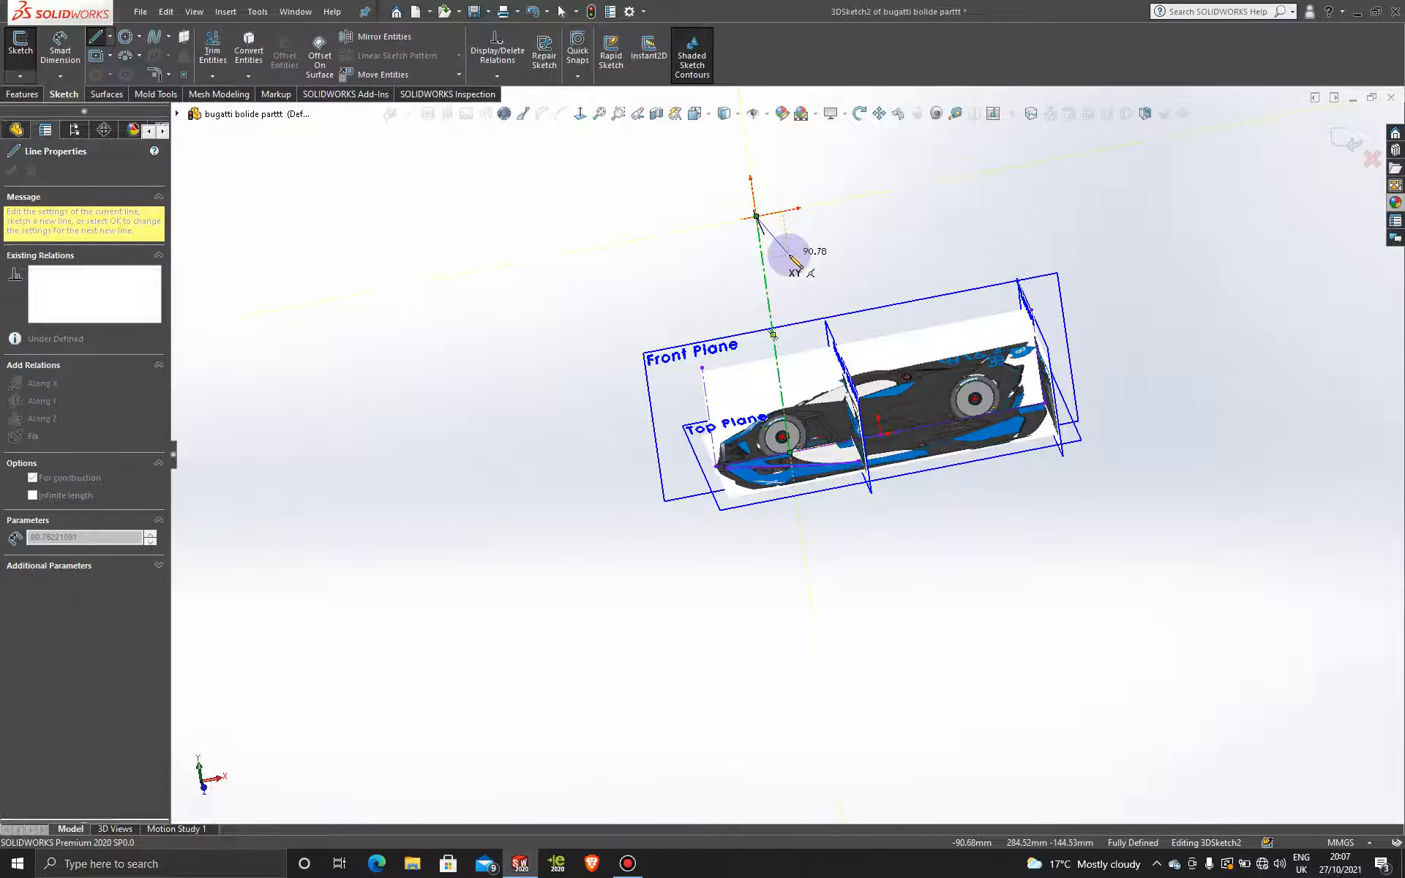
pyautogui.press('Escape')
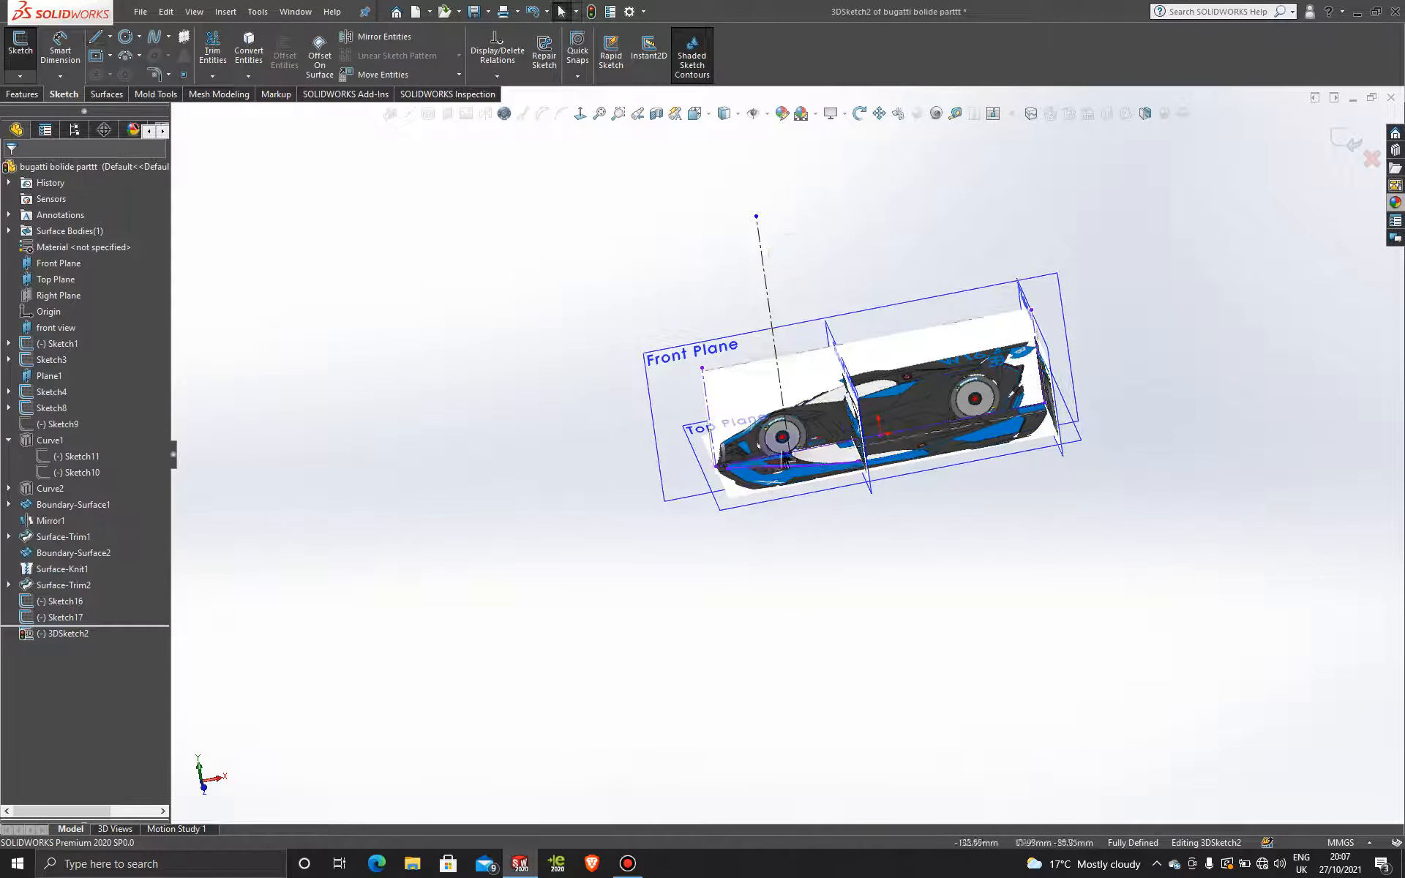
# - Exit the 3D sketch containing the vertical construction line
pyautogui.moveTo(832, 540); pyautogui.dragTo(760, 379, button='middle')
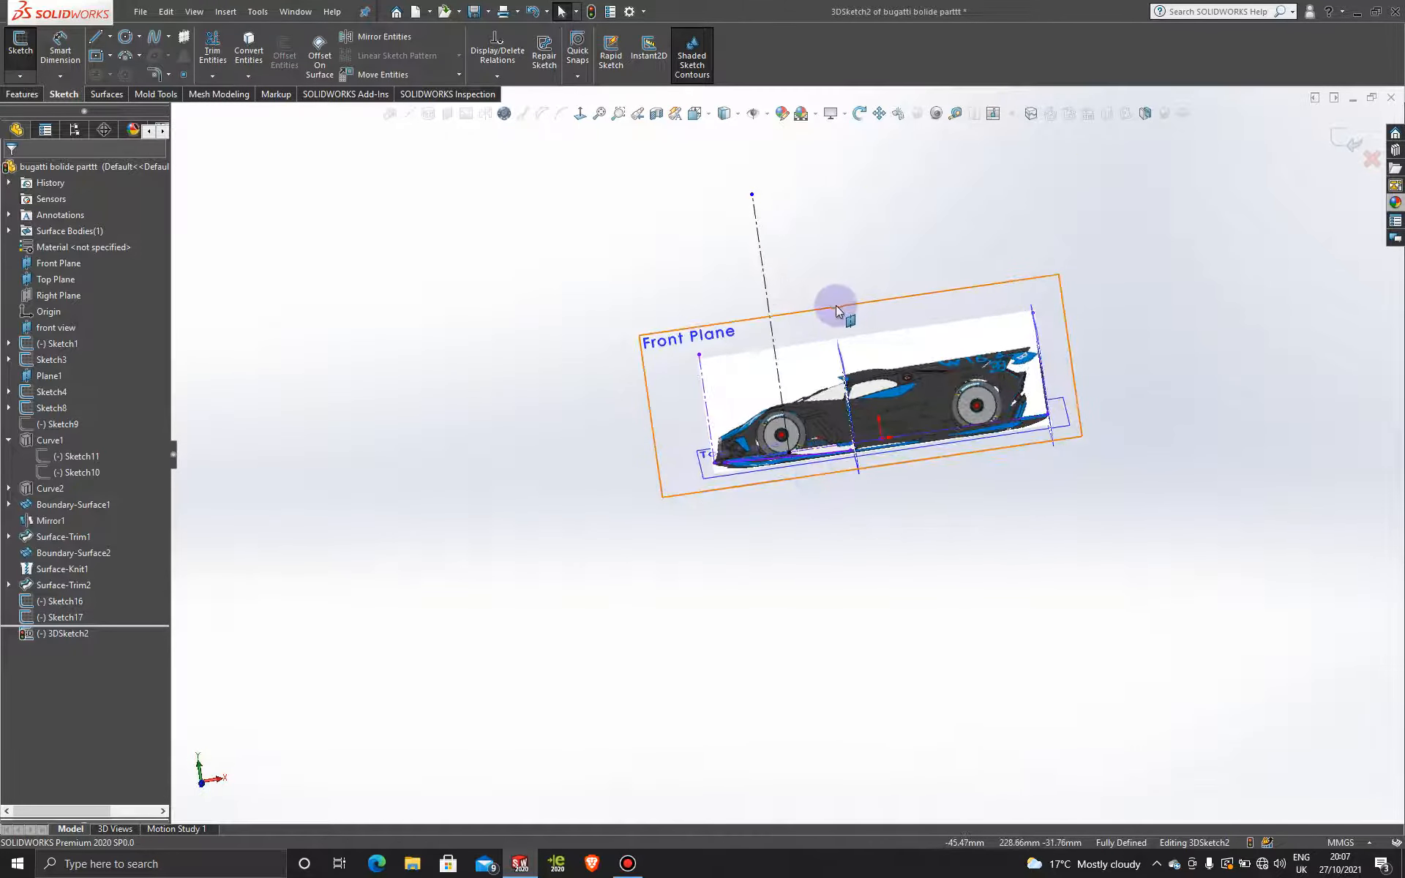
pyautogui.moveTo(748, 572)
pyautogui.mouseDown(button='middle')
pyautogui.moveTo(762, 502)
pyautogui.moveTo(917, 498)
pyautogui.moveTo(866, 520)
pyautogui.moveTo(926, 539)
pyautogui.moveTo(907, 520)
pyautogui.mouseUp(button='middle')
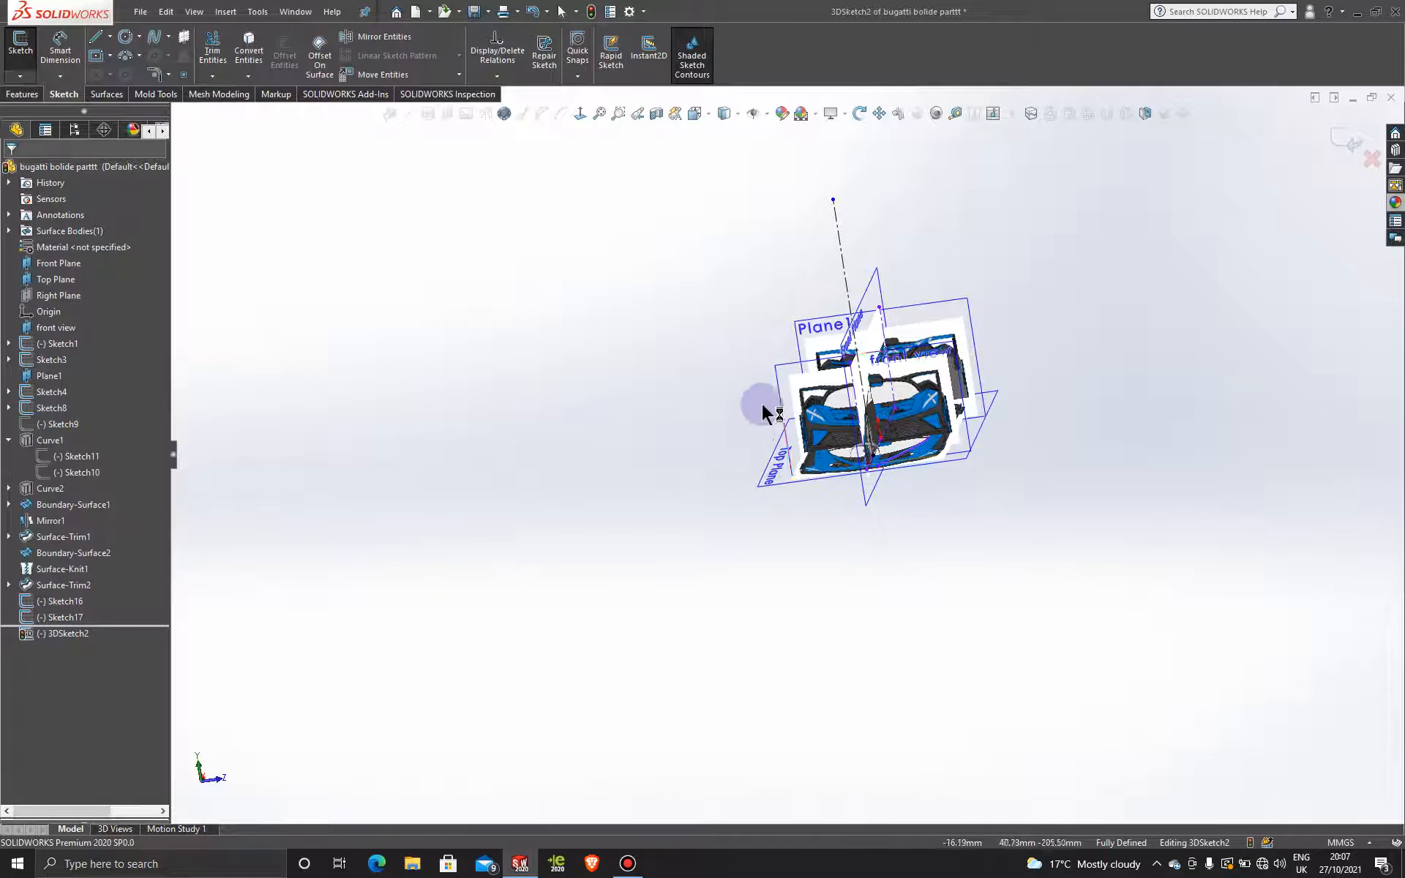
pyautogui.click(780, 376)
pyautogui.click(702, 306)
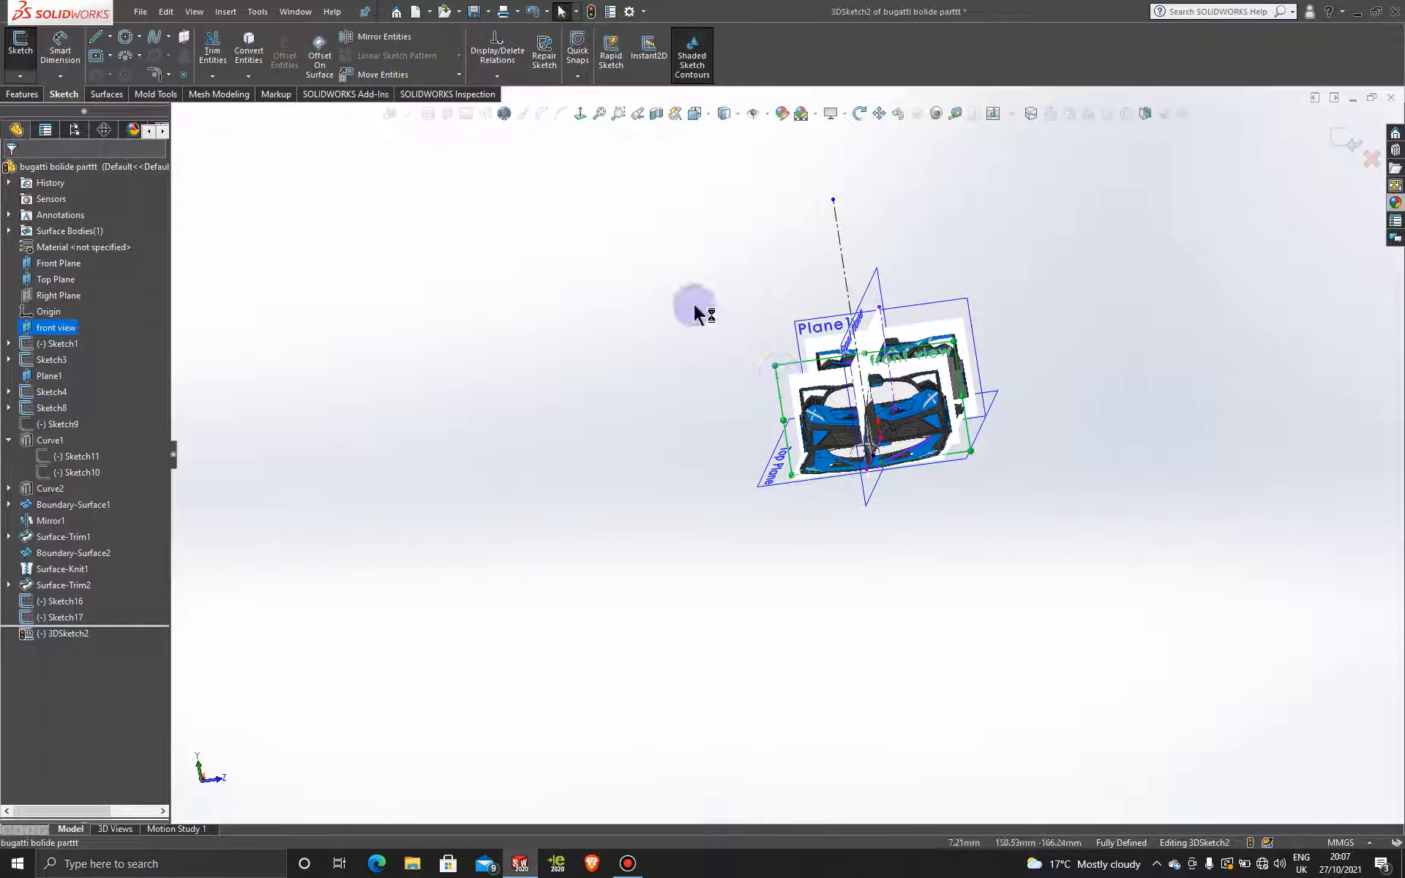
pyautogui.click(1354, 136)
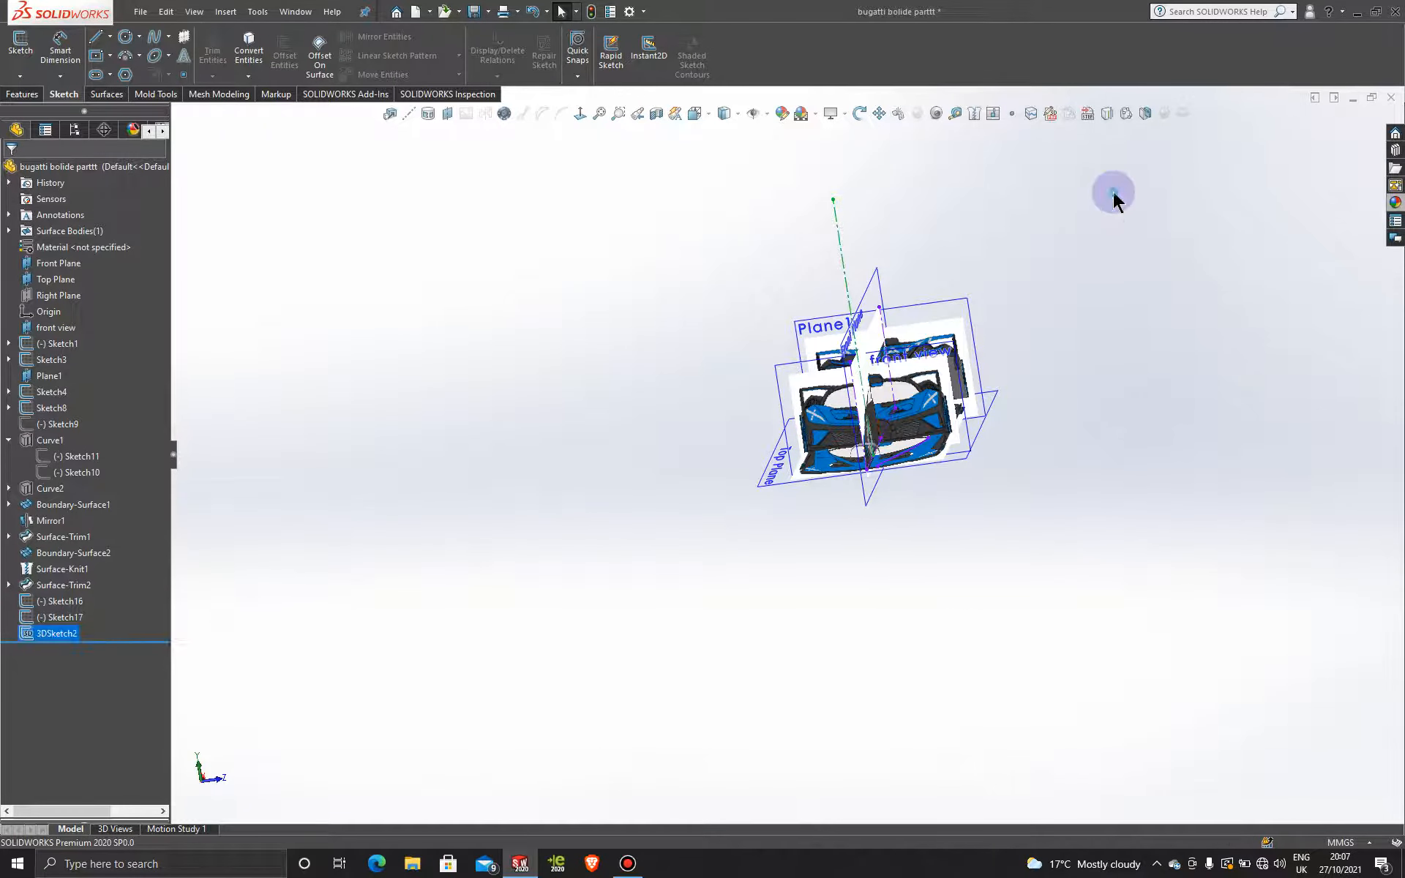
pyautogui.click(777, 380)
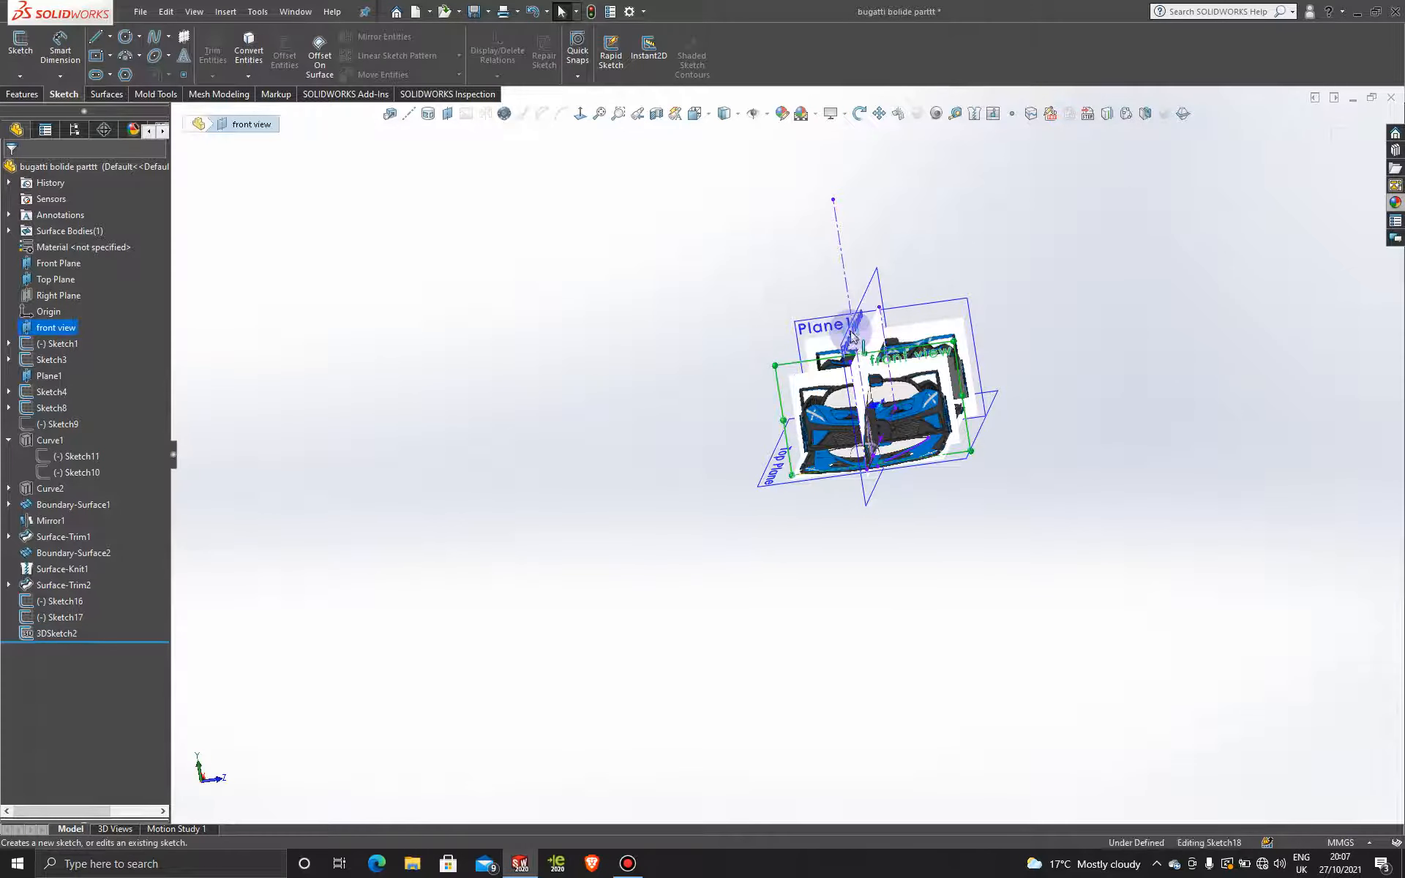
pyautogui.click(828, 313)
pyautogui.click(581, 113)
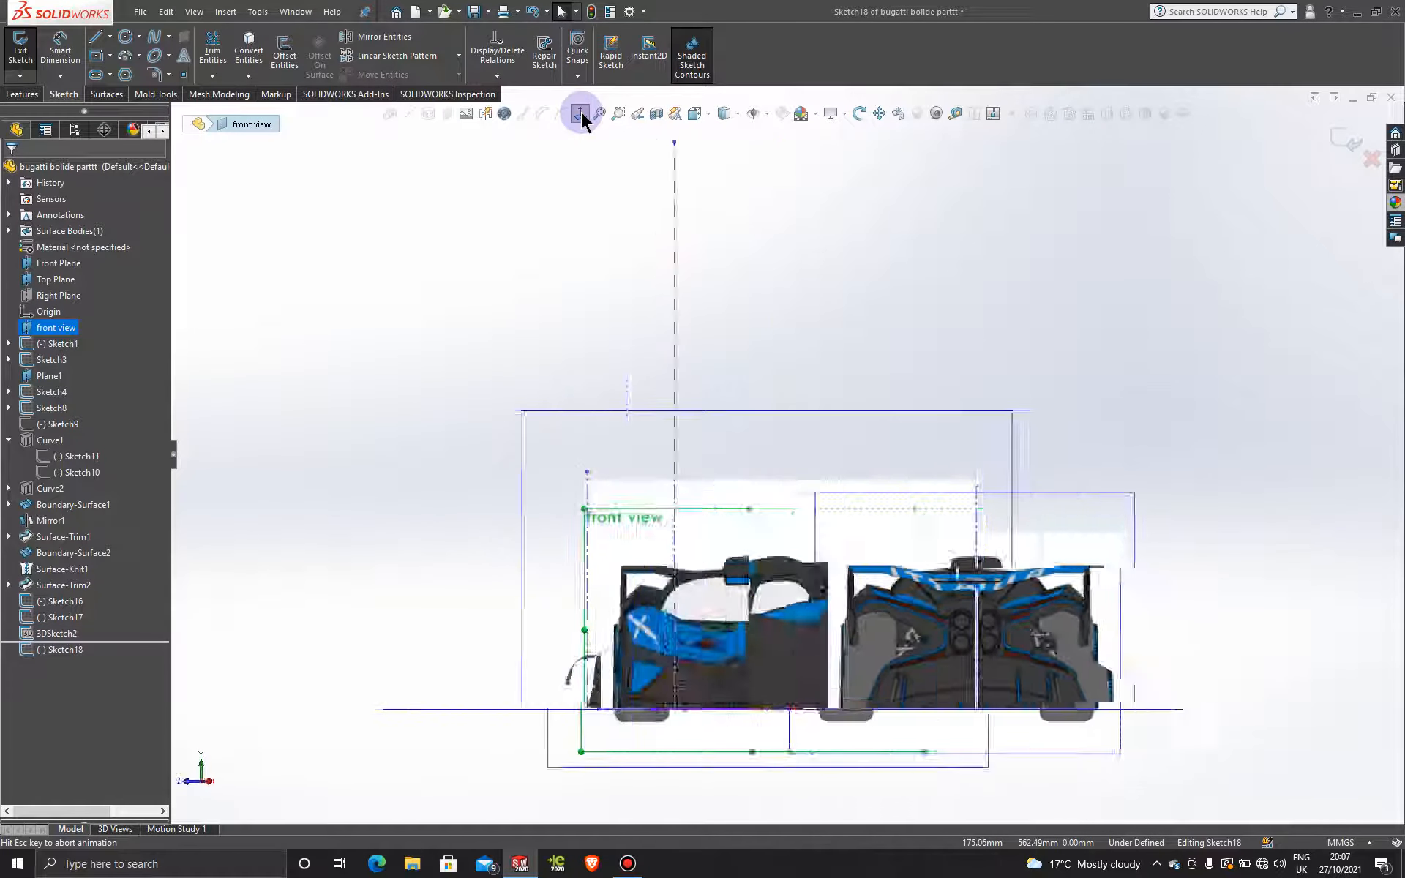
pyautogui.scroll(-3, 772, 470)
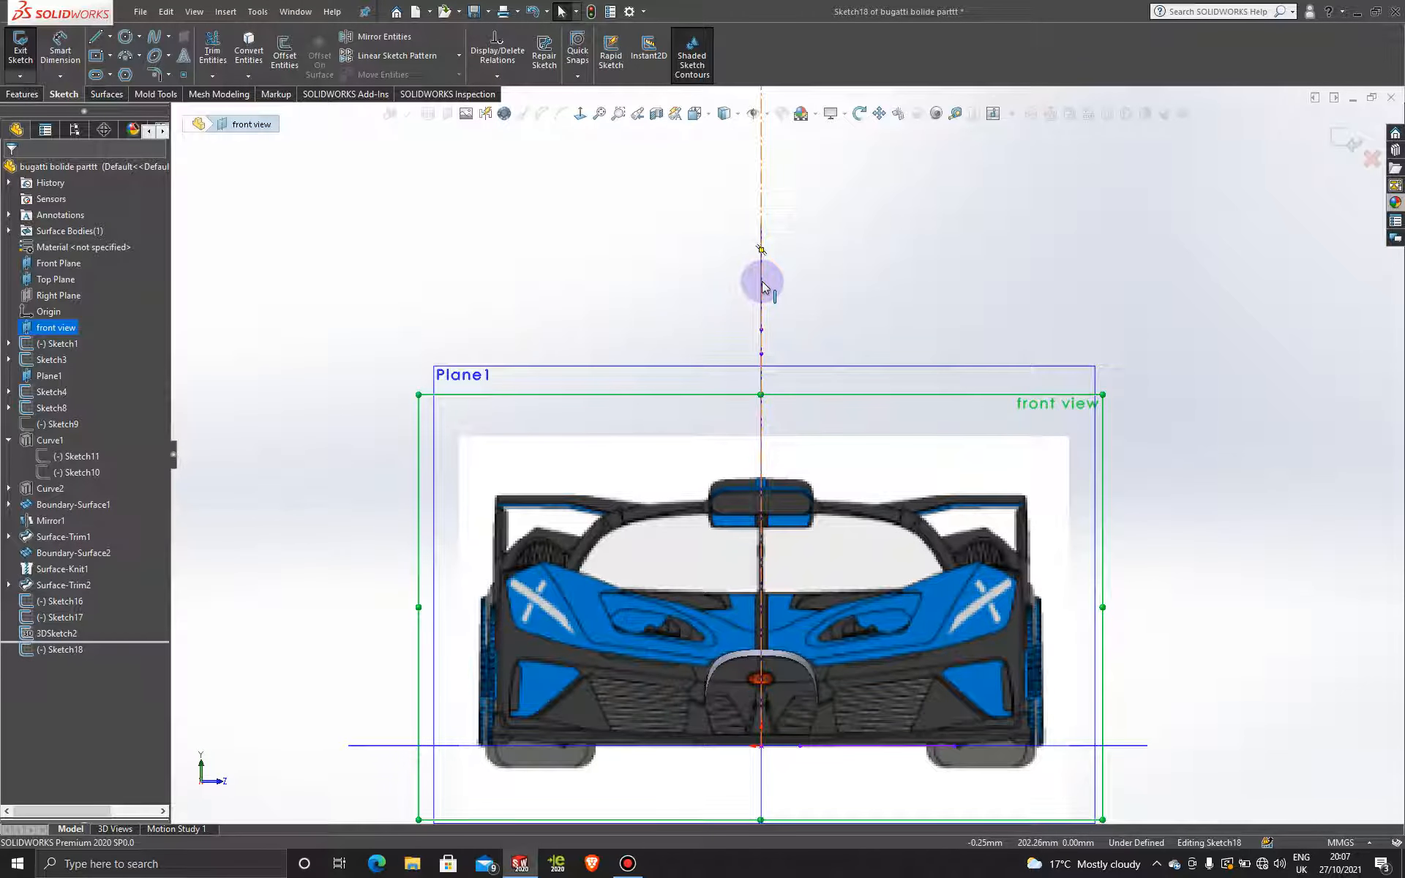
pyautogui.scroll(-3, 785, 623)
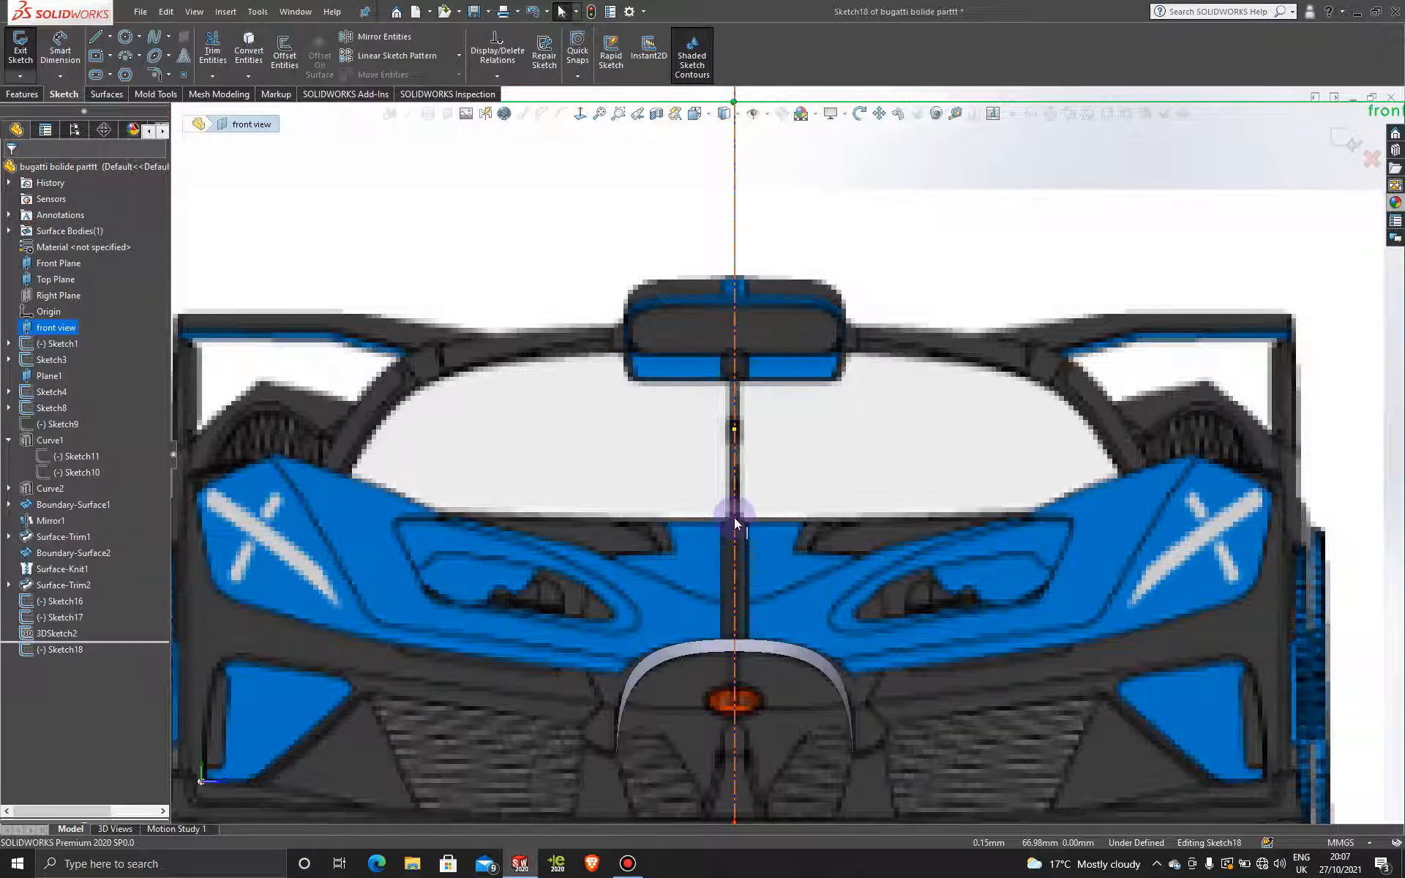
pyautogui.click(182, 75)
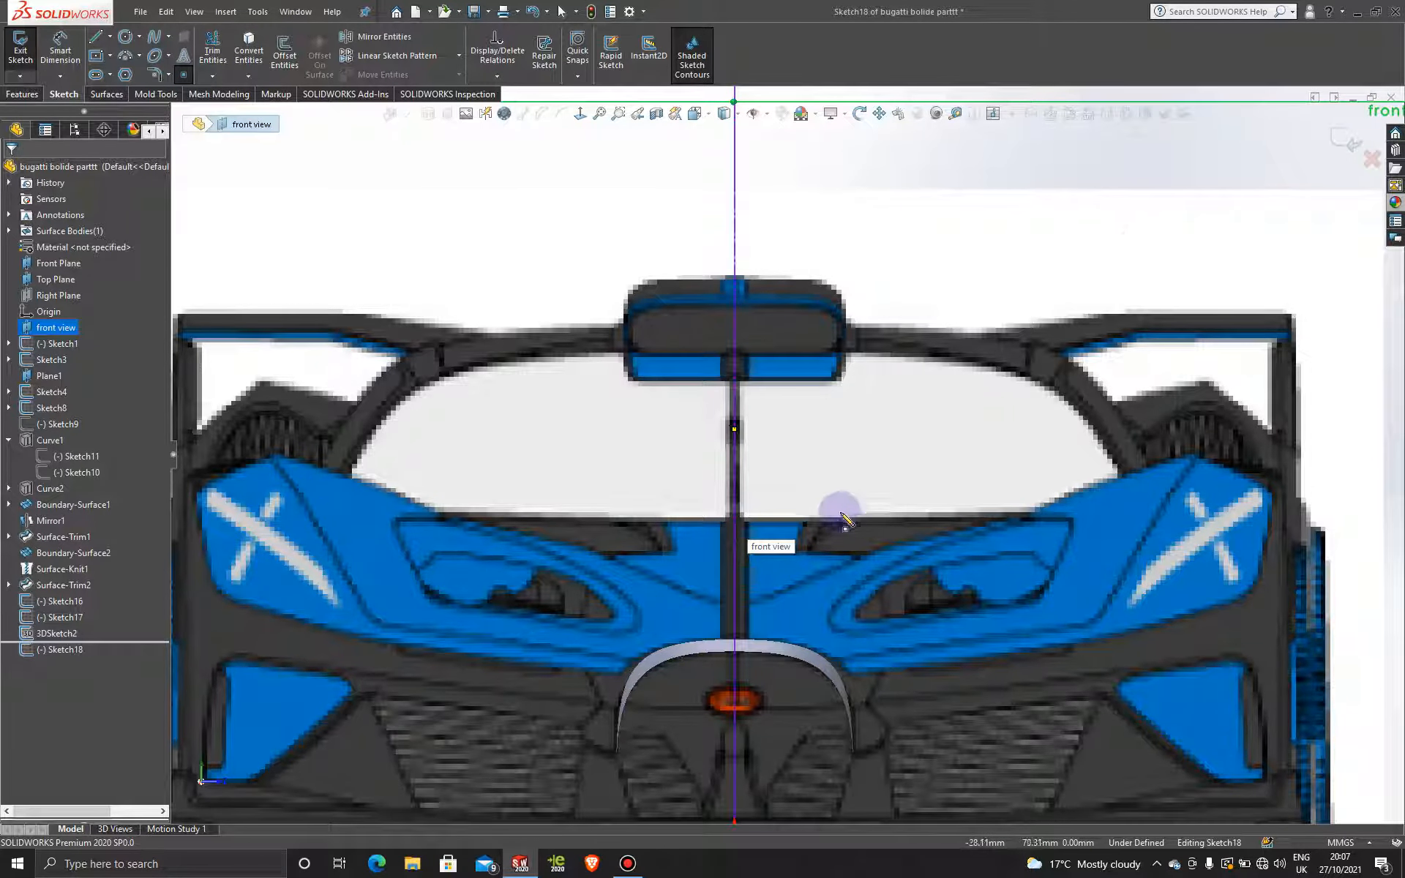
pyautogui.click(1353, 147)
# - In another 3D sketch, place a point on the vertical construction line at the windscreen's lower edge in the front-view picture, and exit the sketch
pyautogui.click(20, 76)
pyautogui.click(33, 107)
pyautogui.click(184, 76)
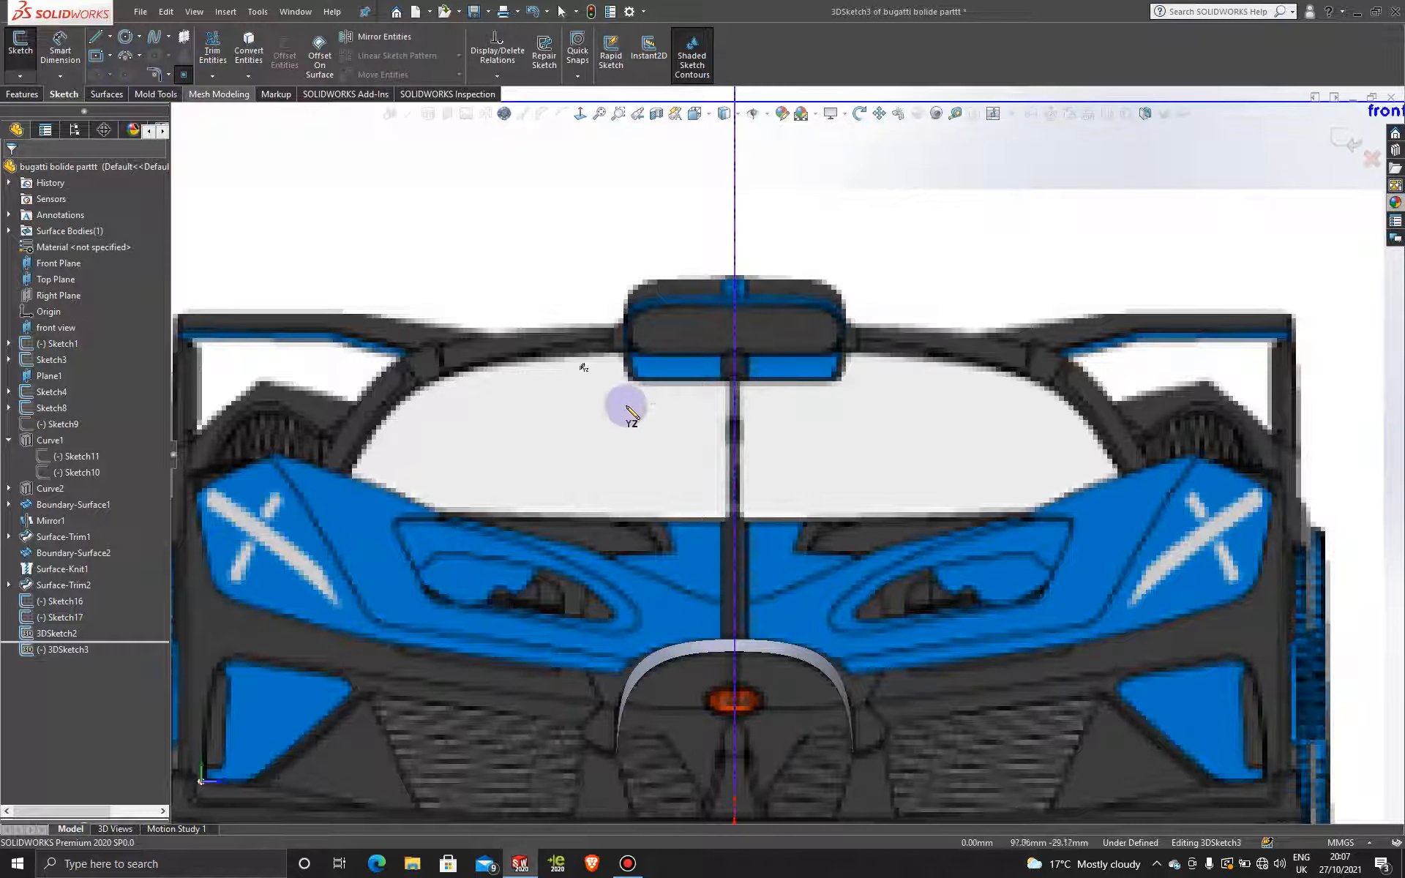
pyautogui.click(735, 519)
pyautogui.press('Escape')
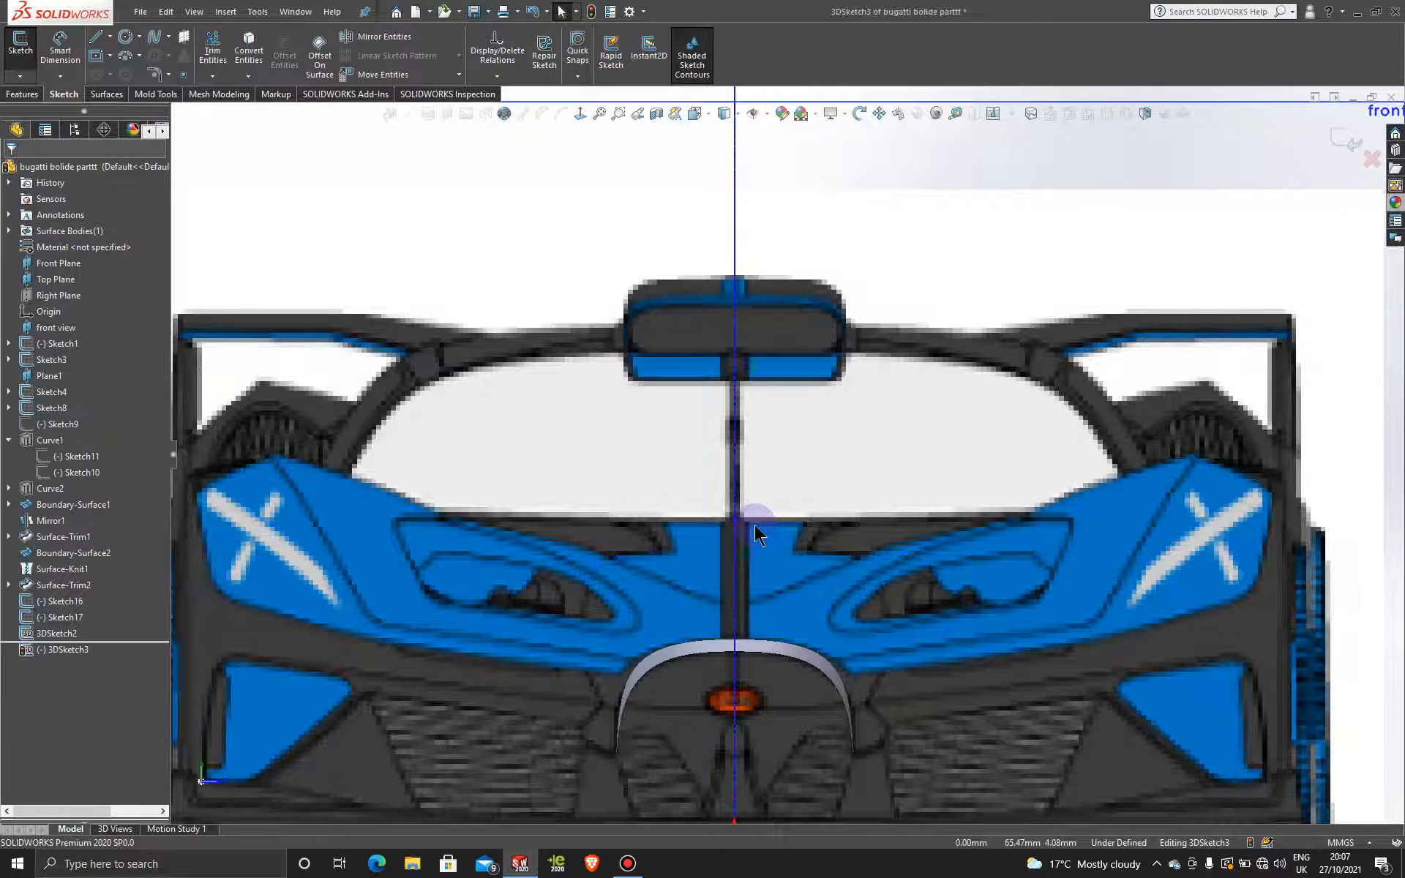
pyautogui.scroll(6, 756, 525)
pyautogui.moveTo(755, 526); pyautogui.dragTo(612, 493, button='middle')
pyautogui.scroll(2, 938, 675)
pyautogui.moveTo(938, 675)
pyautogui.mouseDown(button='middle')
pyautogui.moveTo(822, 652)
pyautogui.moveTo(842, 637)
pyautogui.moveTo(864, 659)
pyautogui.mouseUp(button='middle')
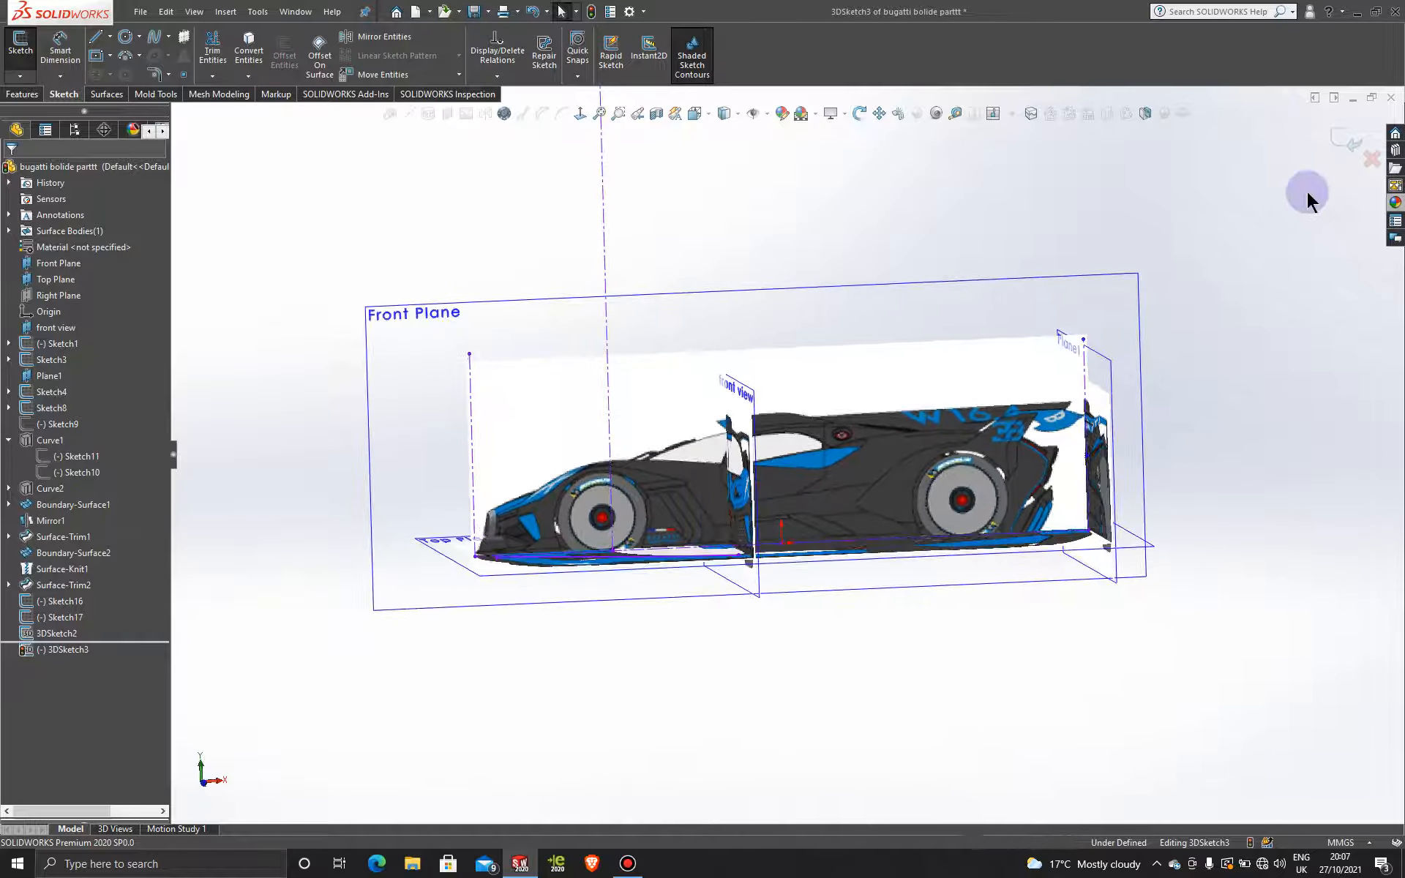
pyautogui.click(1350, 141)
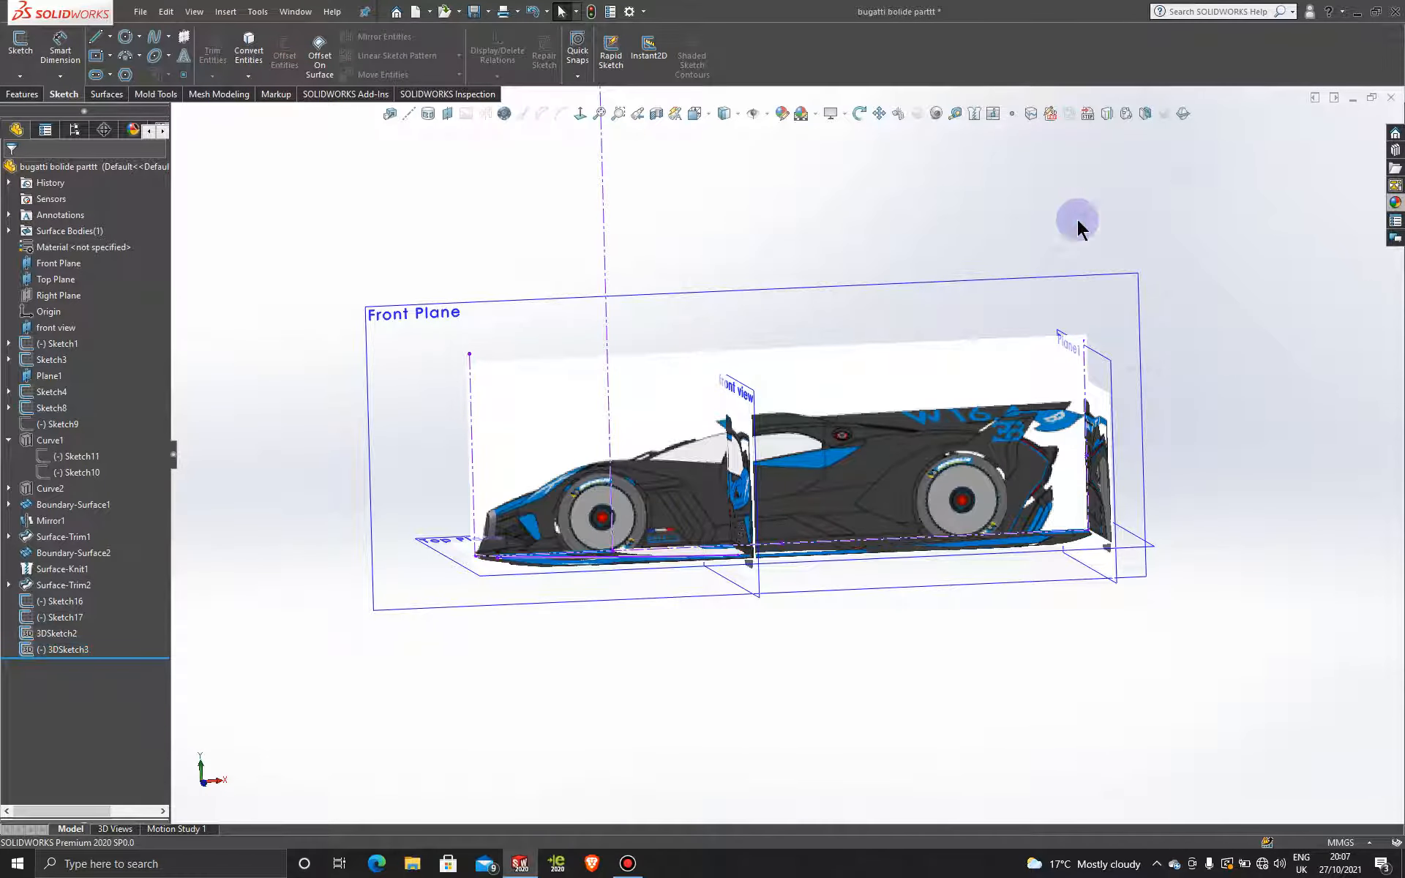
# - Examine the vertical construction lines and the 3D-sketch point against the side-view picture, both square to the Front Plane and at an angle
pyautogui.click(778, 300)
pyautogui.click(581, 115)
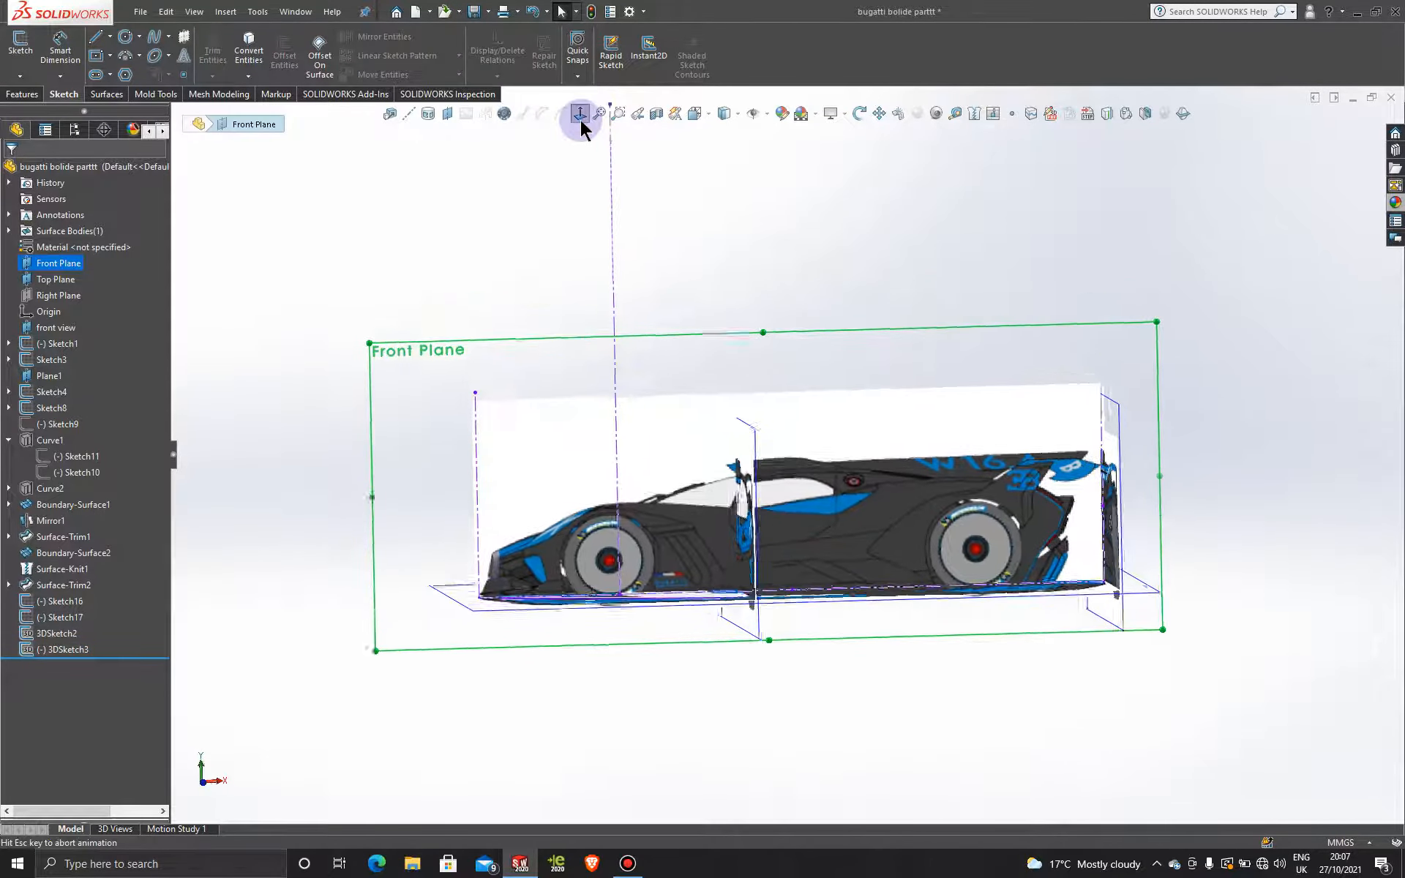
pyautogui.scroll(-1, 688, 635)
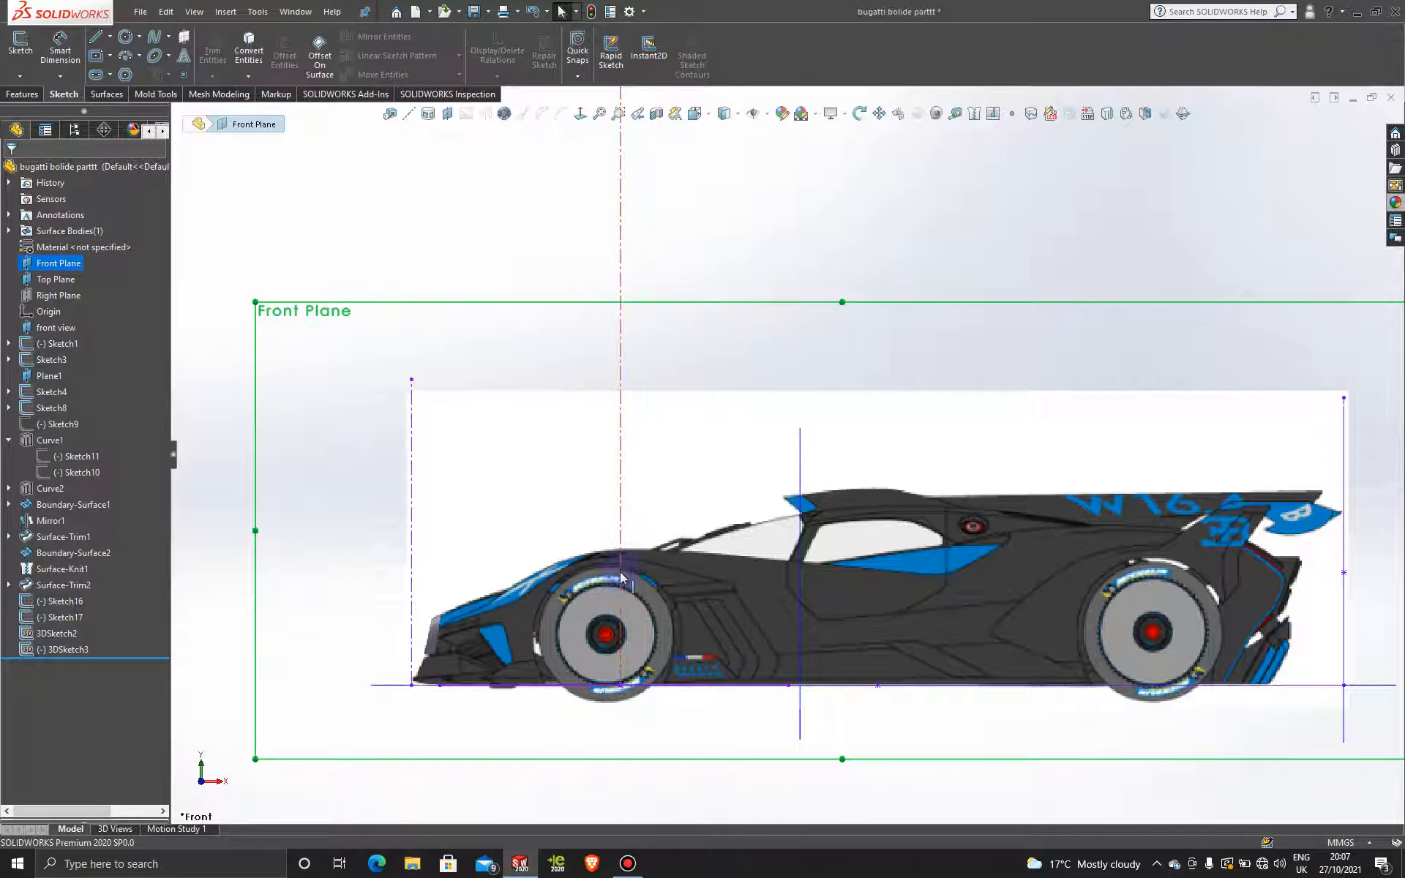
pyautogui.scroll(-3, 622, 606)
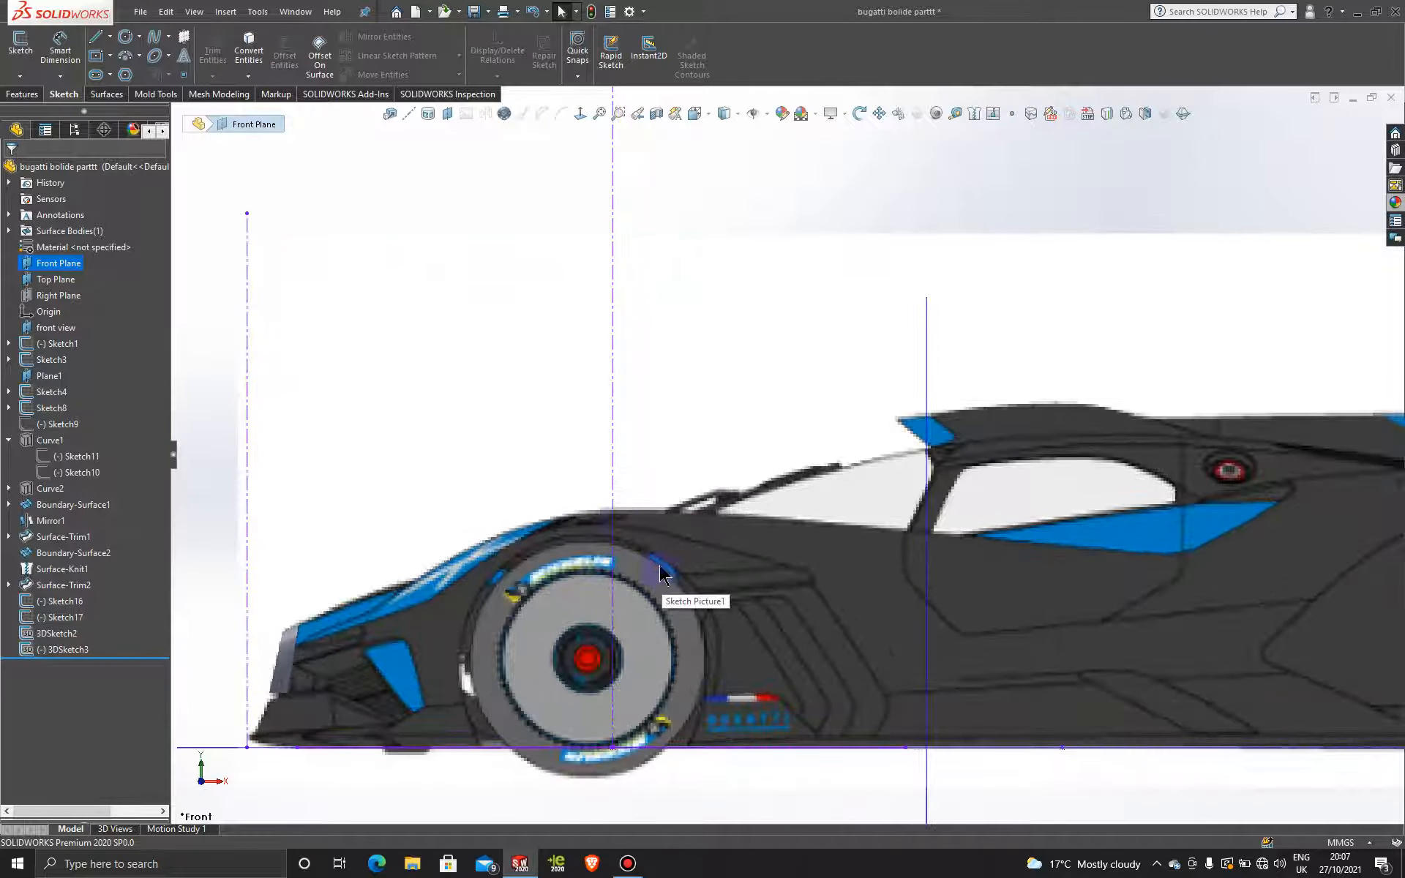
pyautogui.moveTo(650, 502); pyautogui.dragTo(731, 559, button='middle')
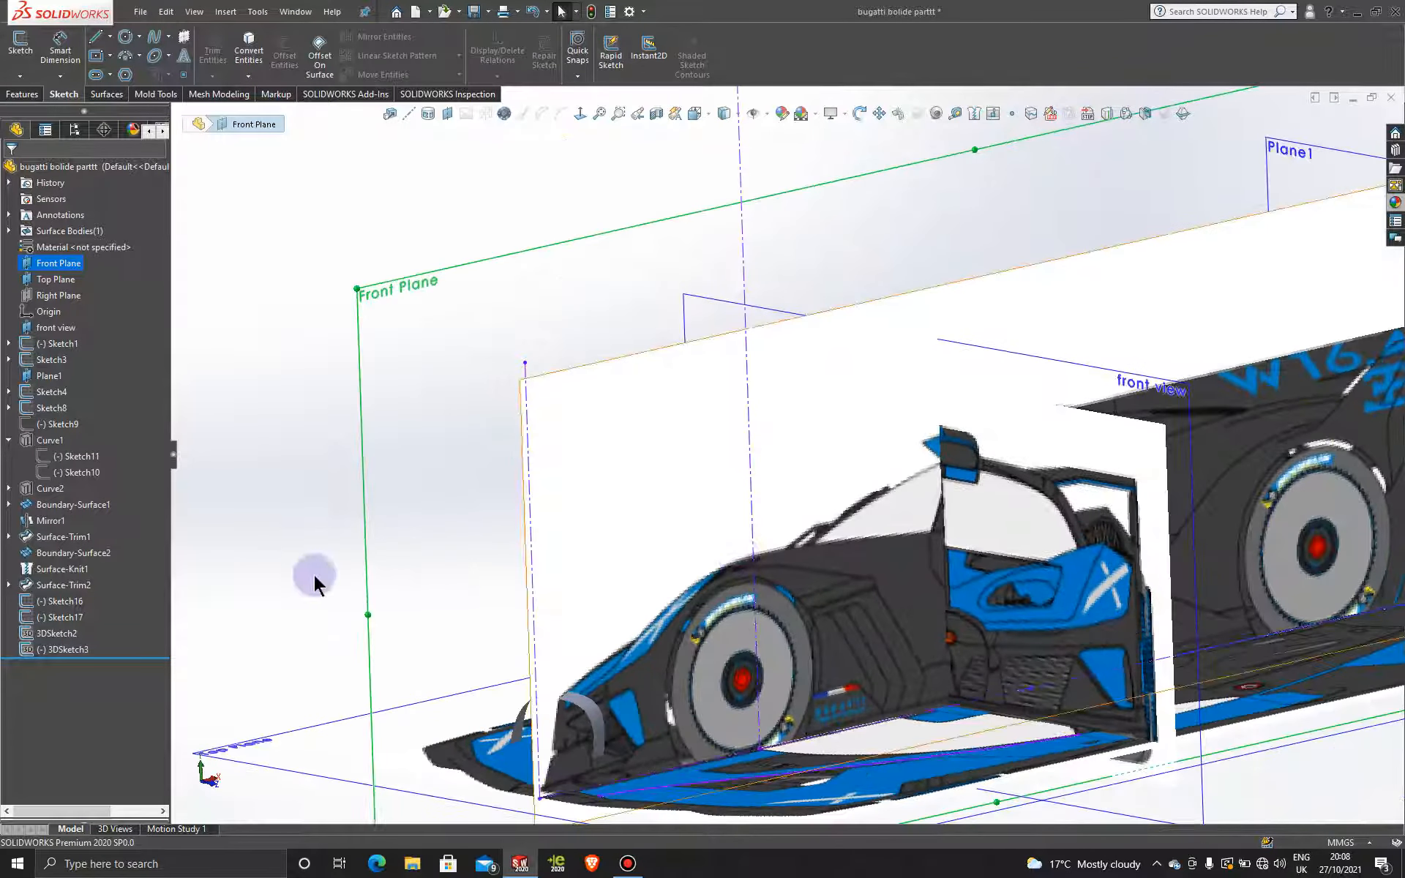
pyautogui.click(73, 650)
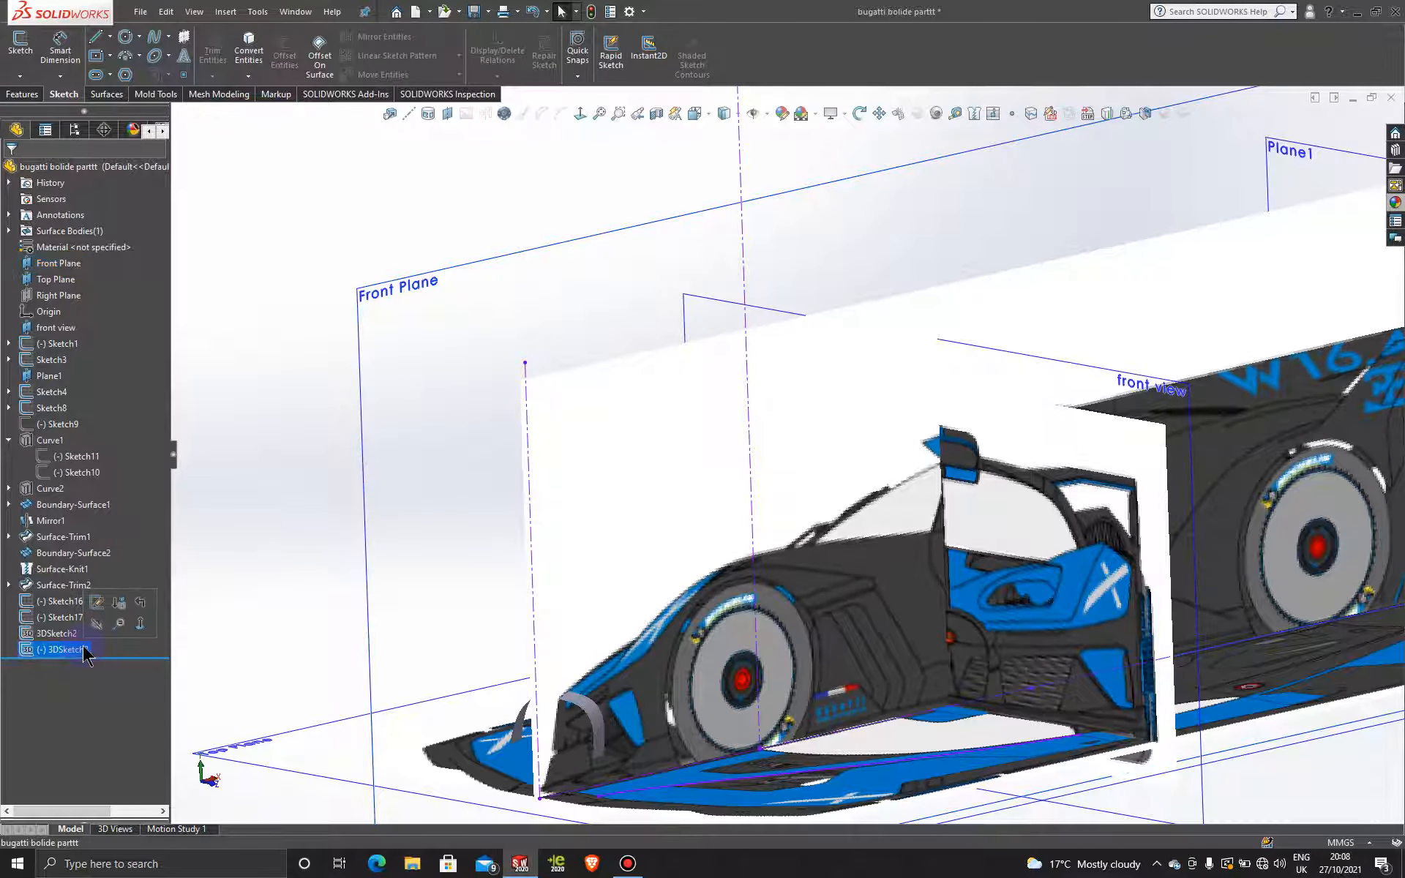
pyautogui.press('f')
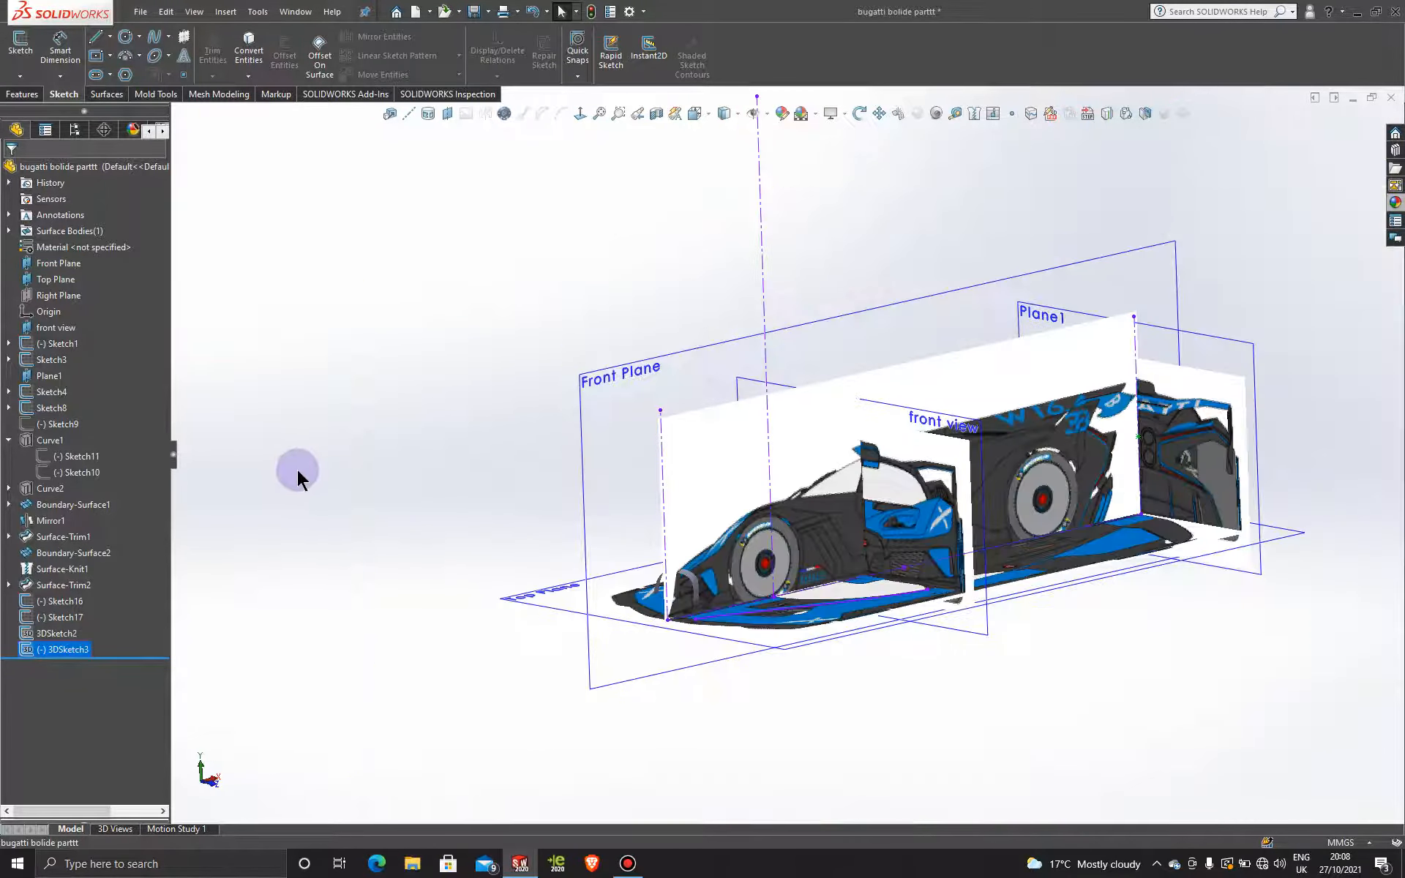
pyautogui.click(416, 393)
pyautogui.click(56, 651)
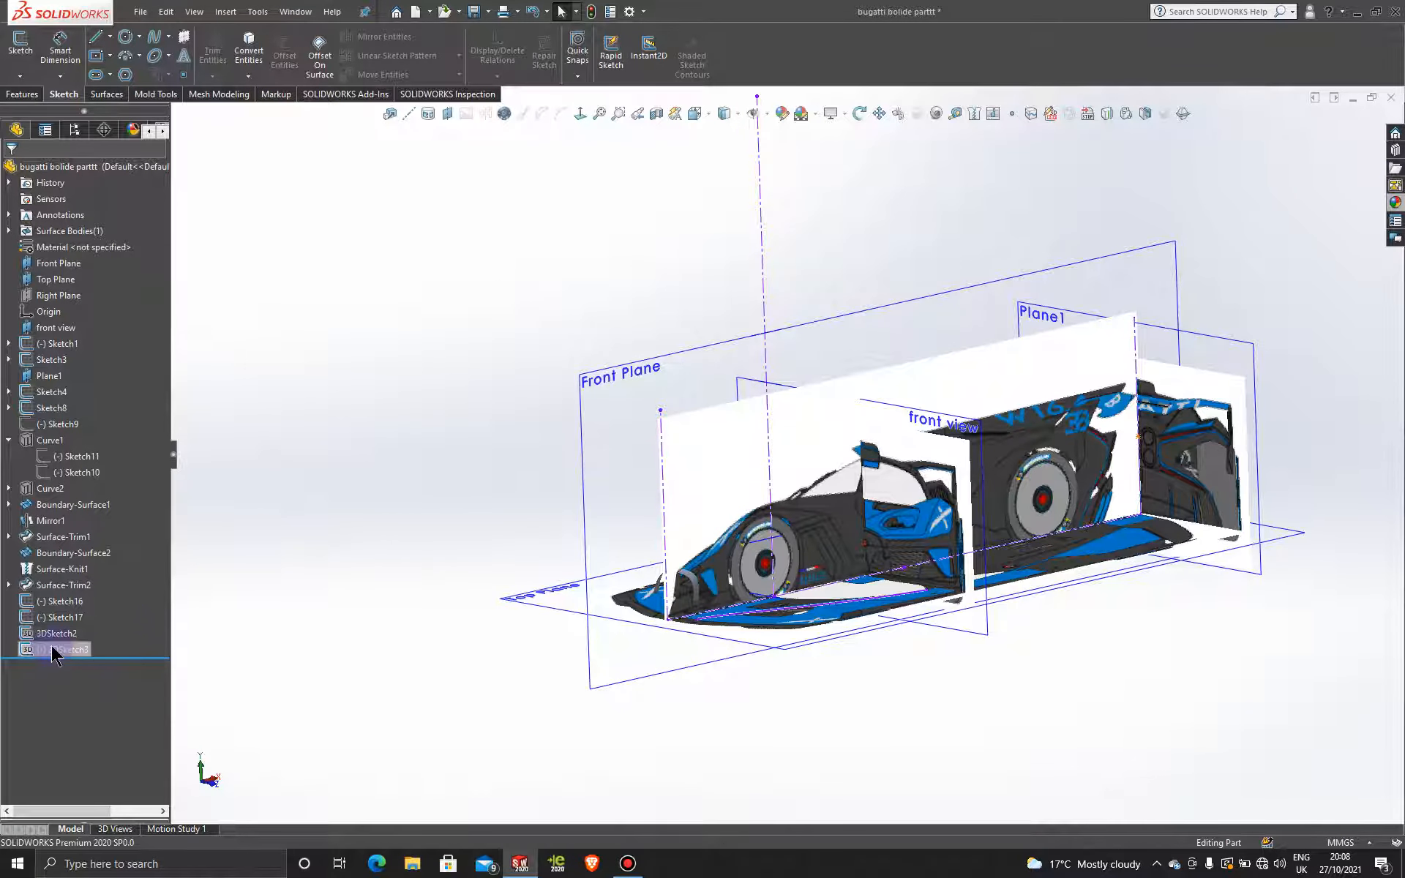
pyautogui.click(264, 406)
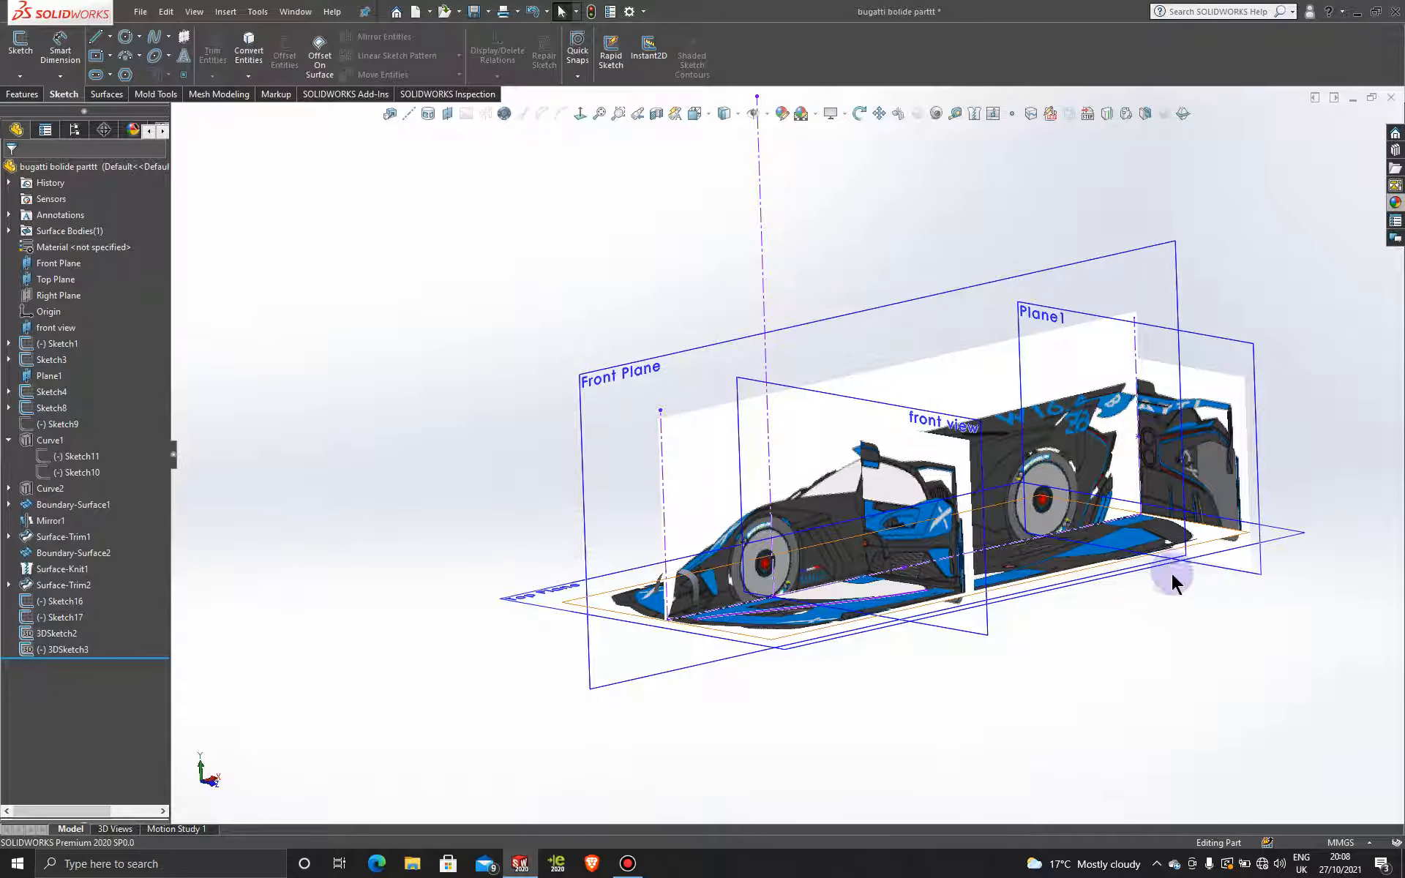
pyautogui.moveTo(1113, 618)
pyautogui.mouseDown(button='middle')
pyautogui.moveTo(1117, 605)
pyautogui.moveTo(1101, 609)
pyautogui.mouseUp(button='middle')
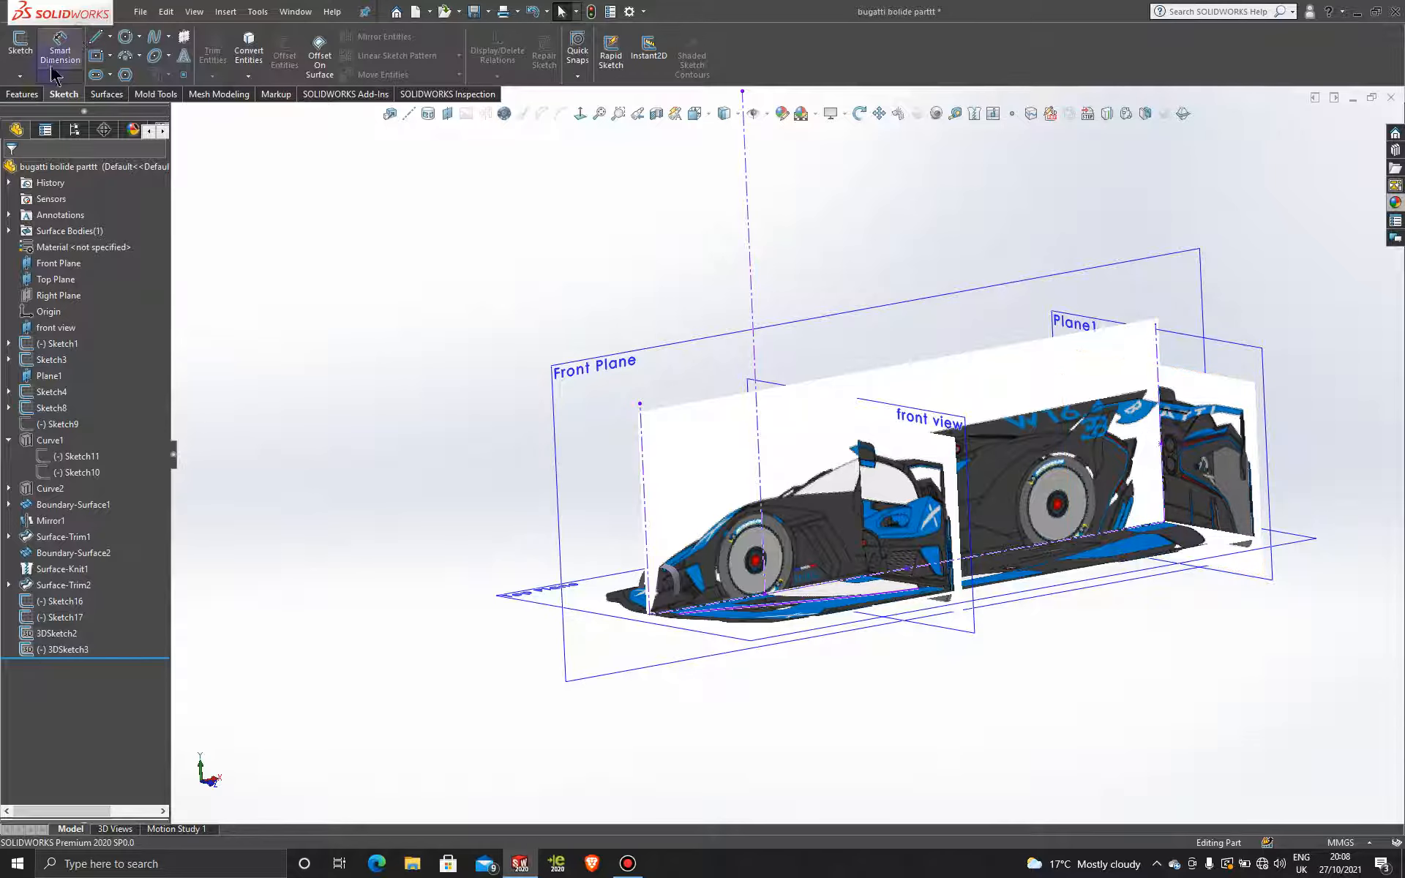
# - In a new 3D sketch, draw a construction line from the point on the rear vertical line to the vertical line above the front wheel, and exit the sketch
pyautogui.click(20, 77)
pyautogui.click(48, 110)
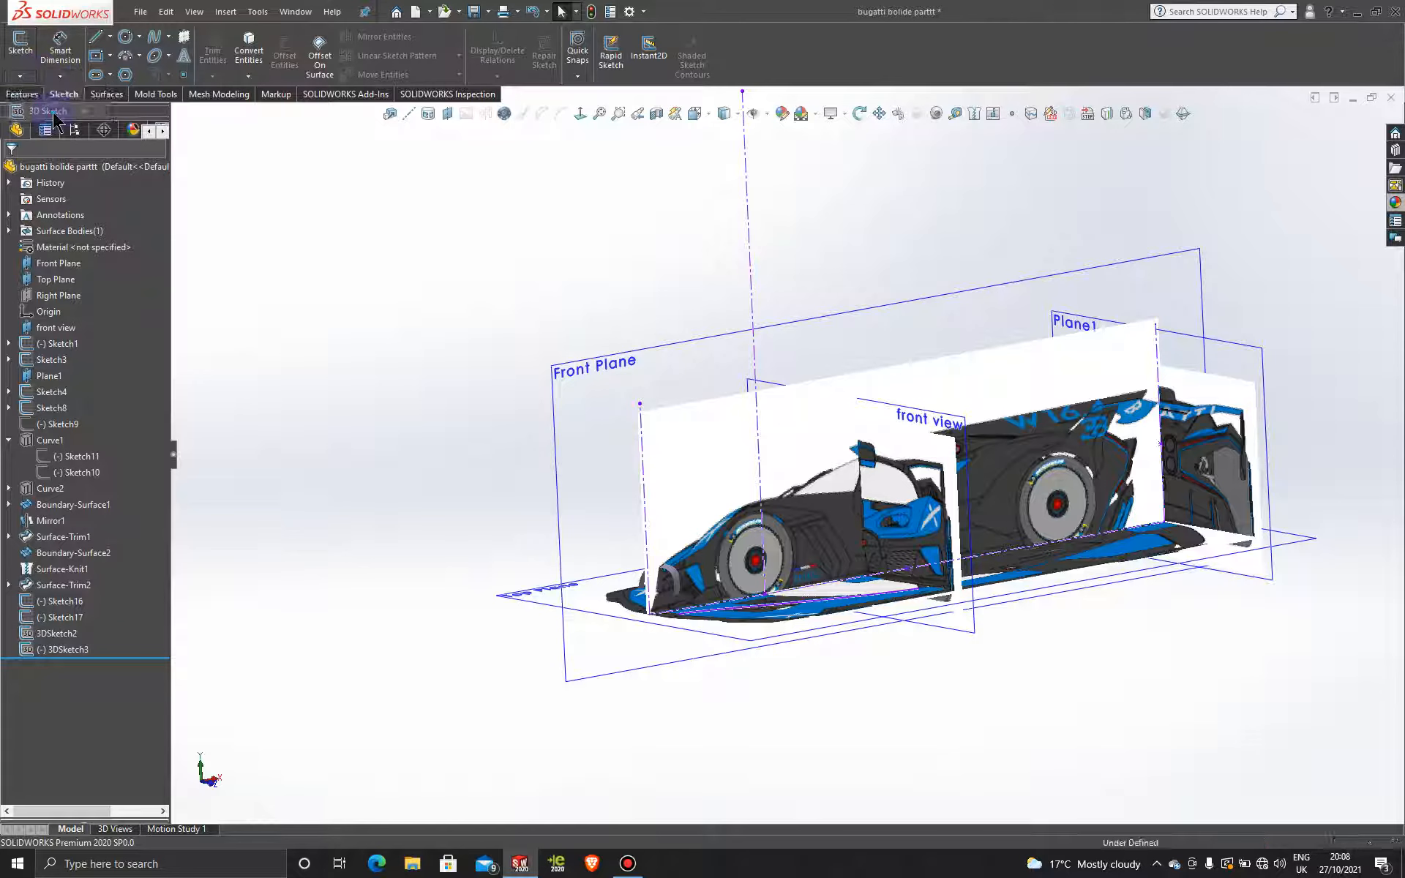
pyautogui.click(110, 37)
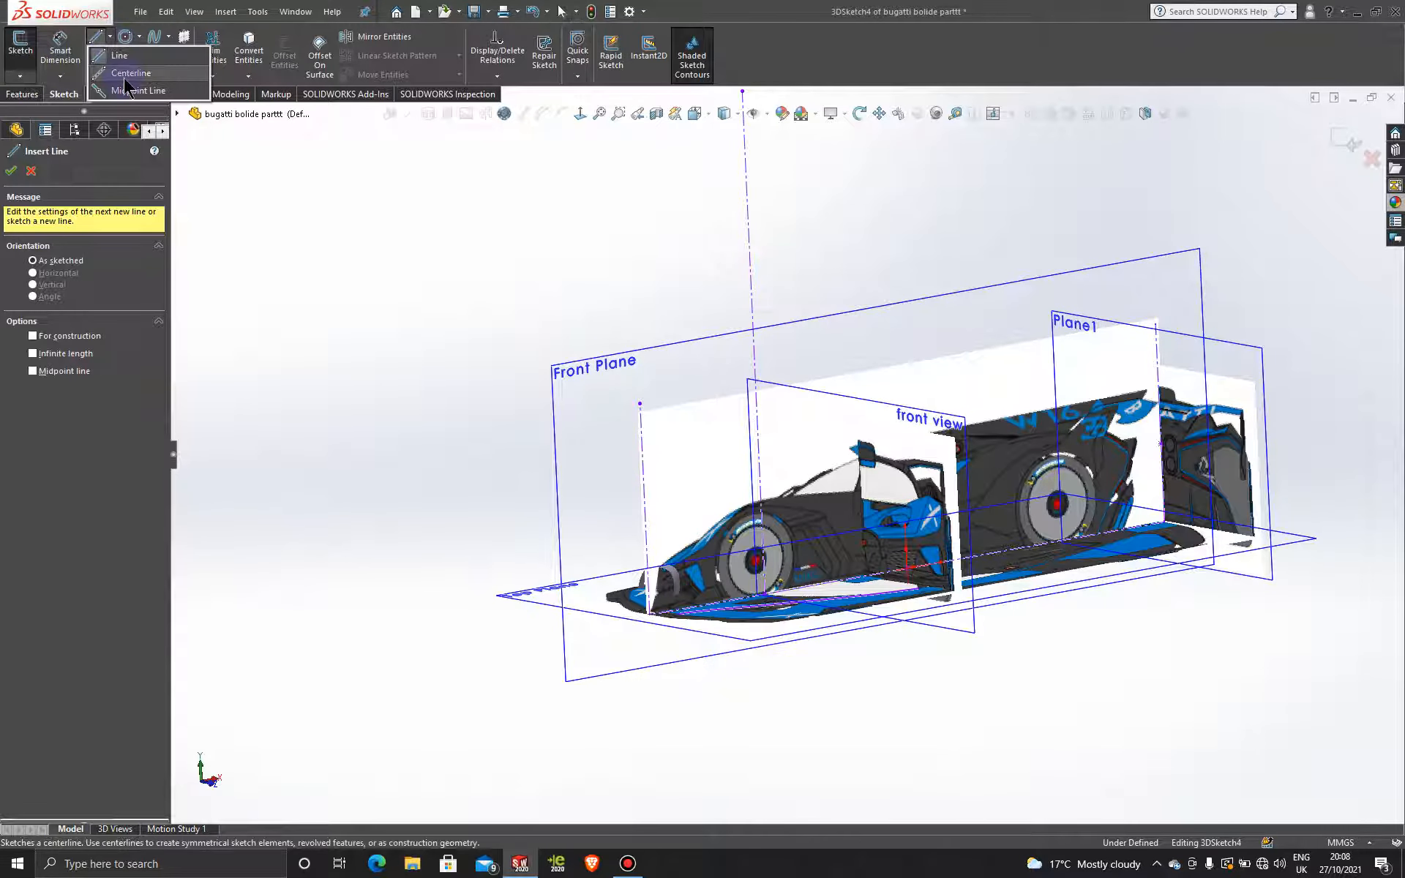
pyautogui.click(128, 74)
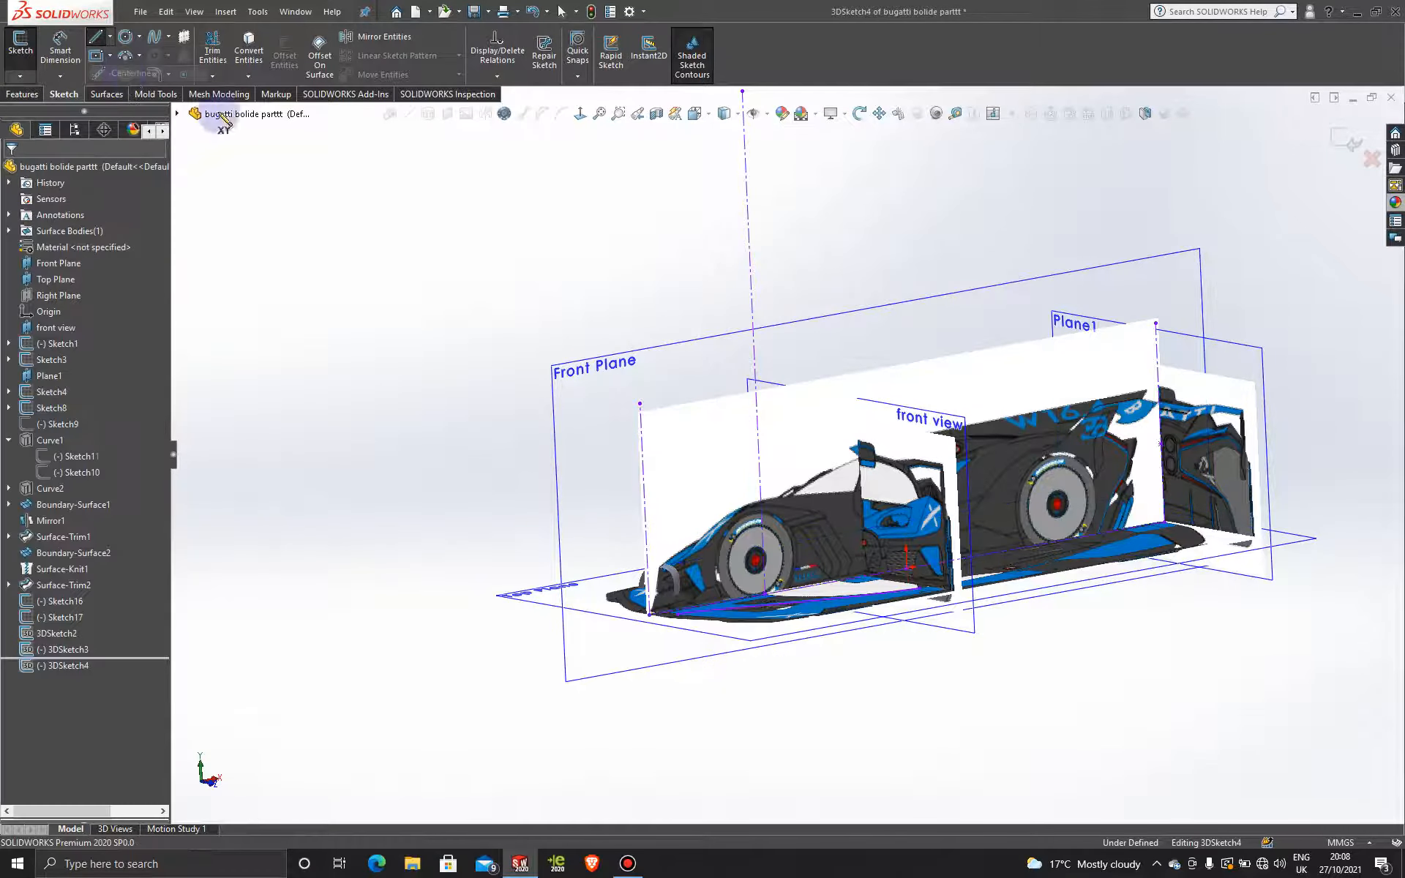
pyautogui.click(1160, 444)
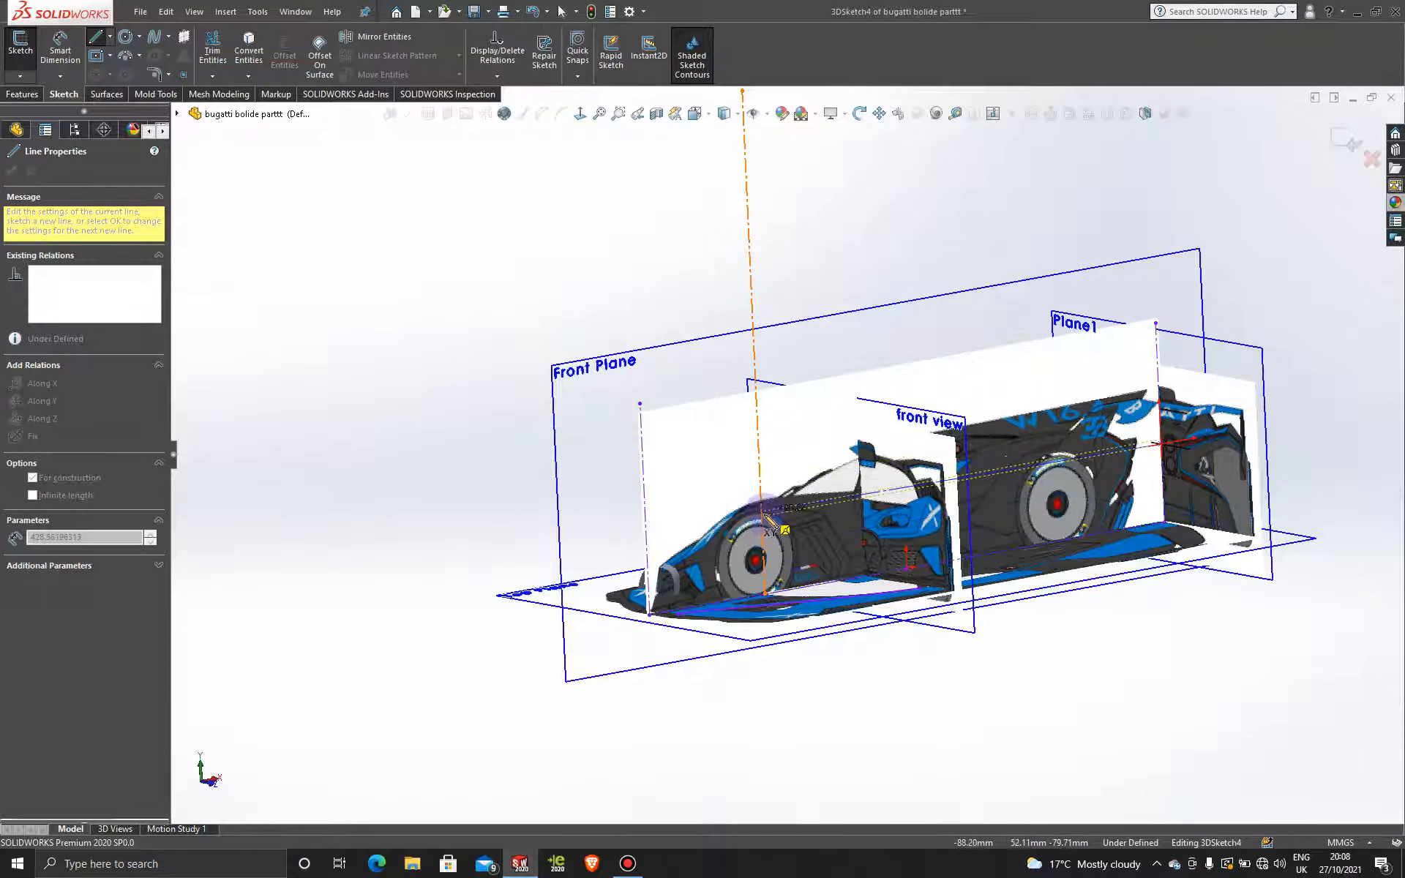
pyautogui.scroll(-5, 767, 523)
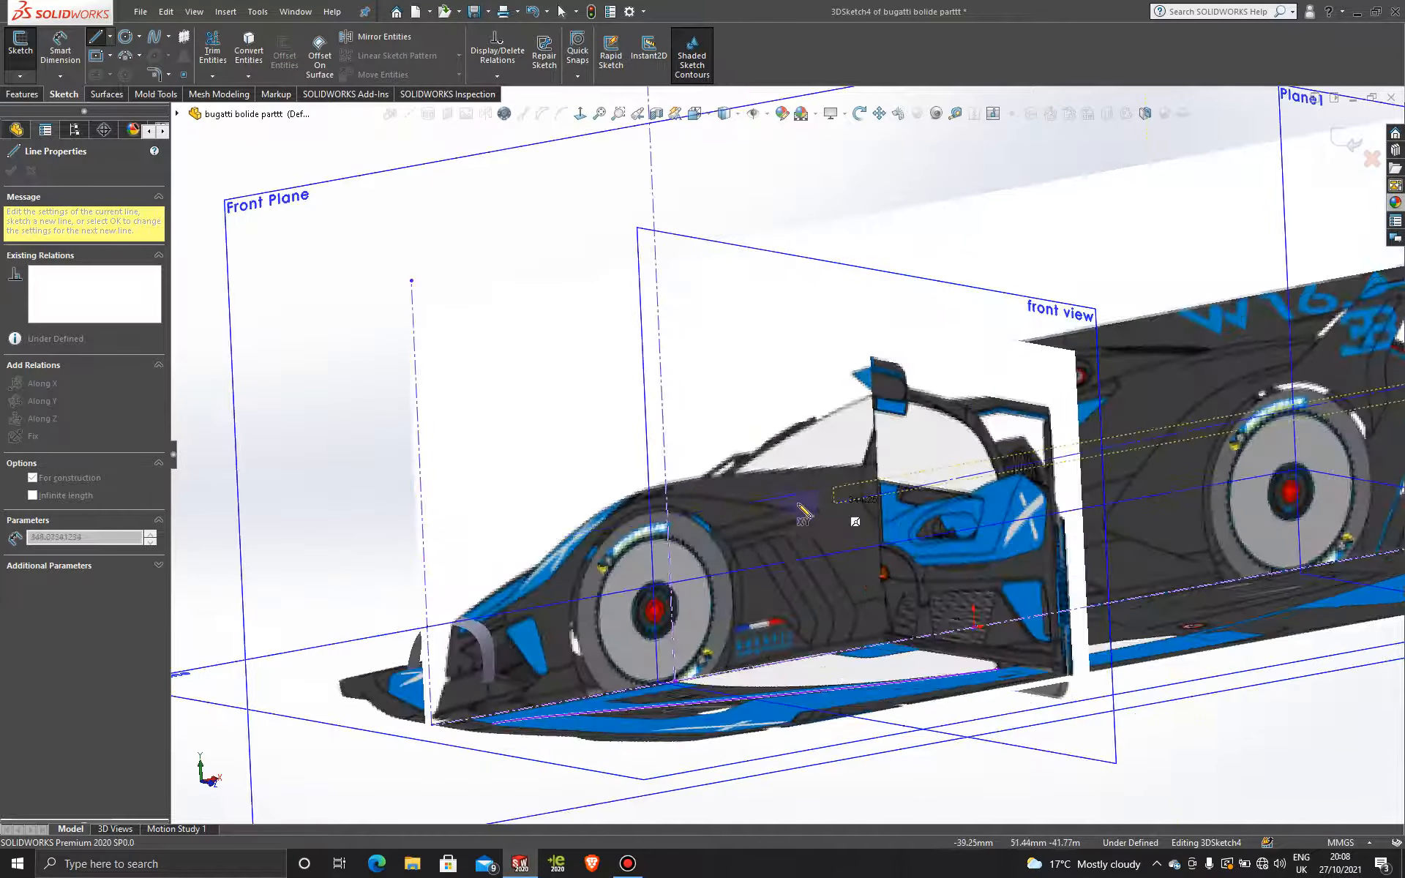
pyautogui.click(667, 518)
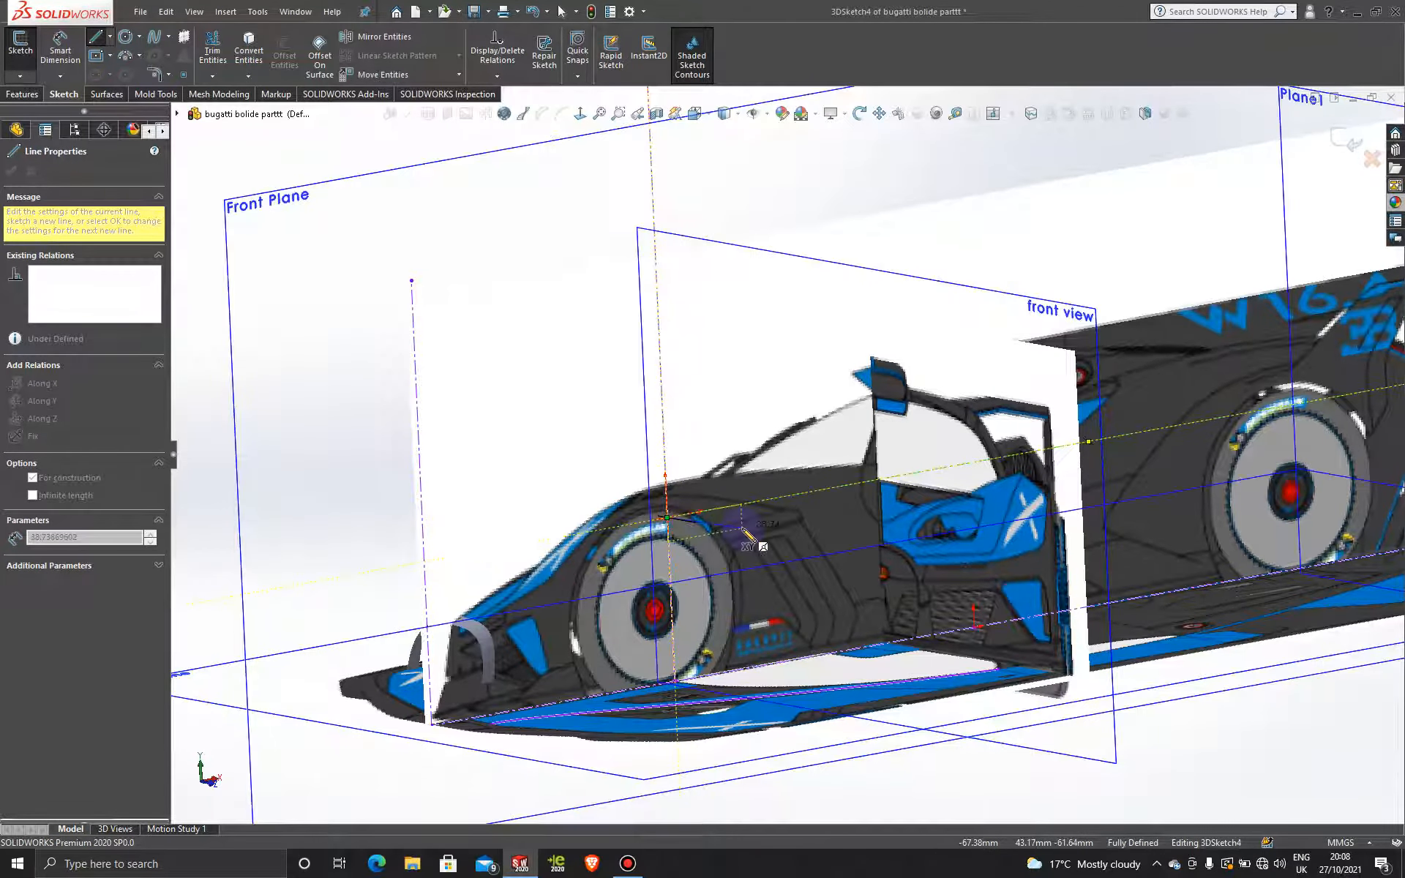
pyautogui.press('Escape')
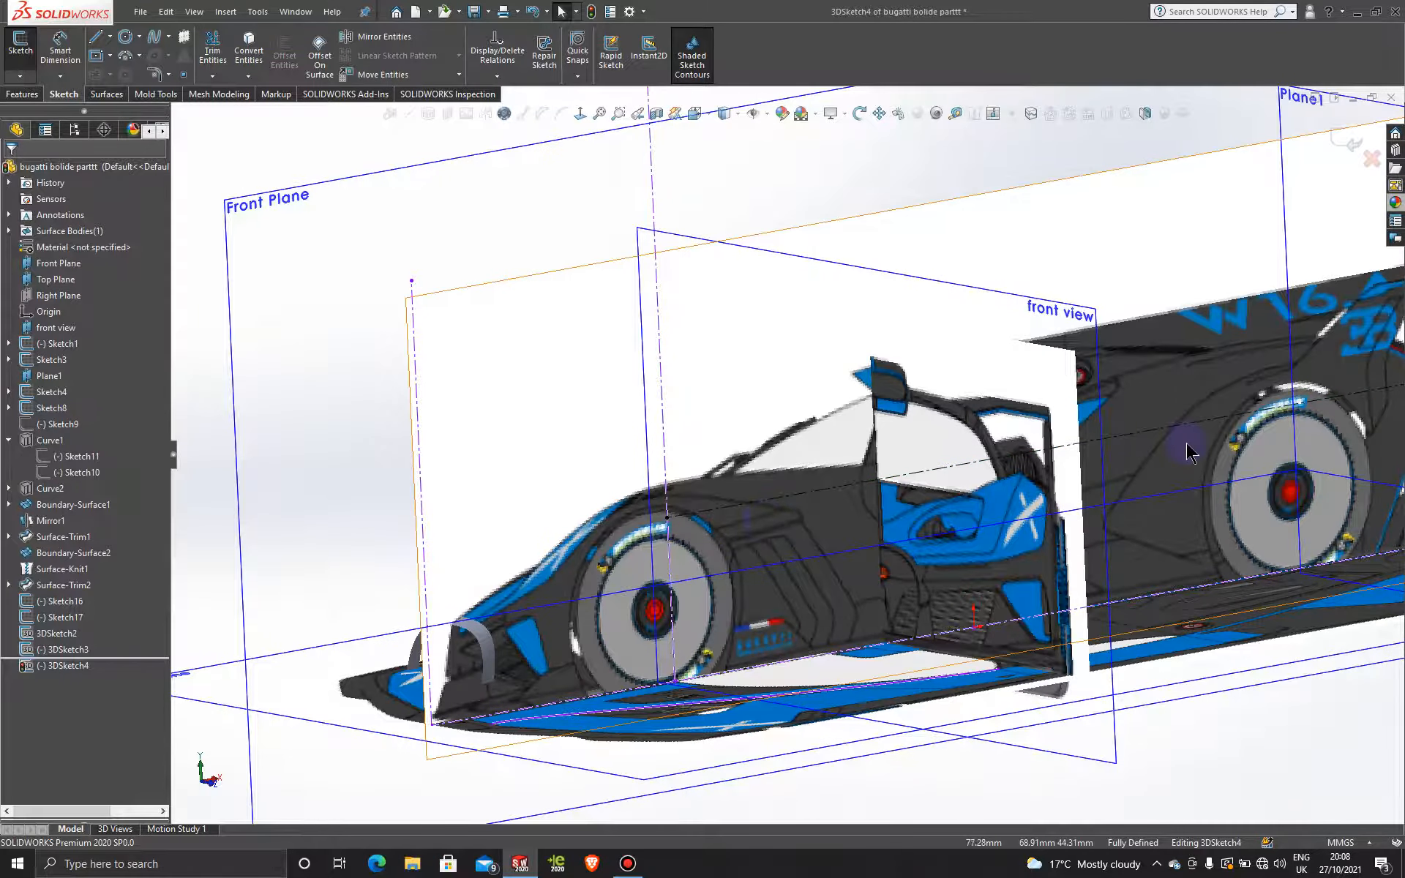
pyautogui.scroll(5, 1171, 443)
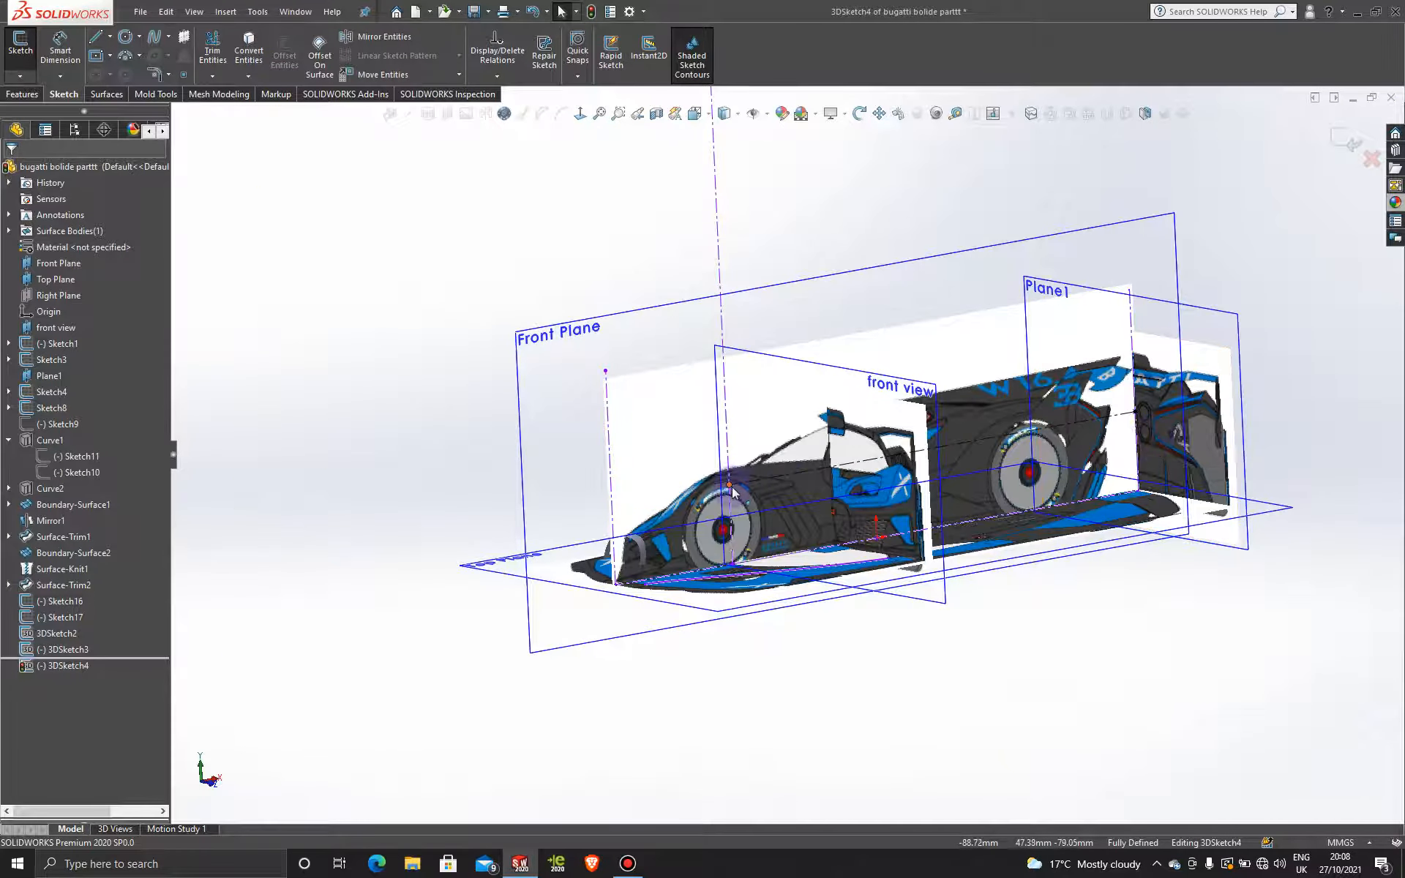
pyautogui.scroll(4, 942, 661)
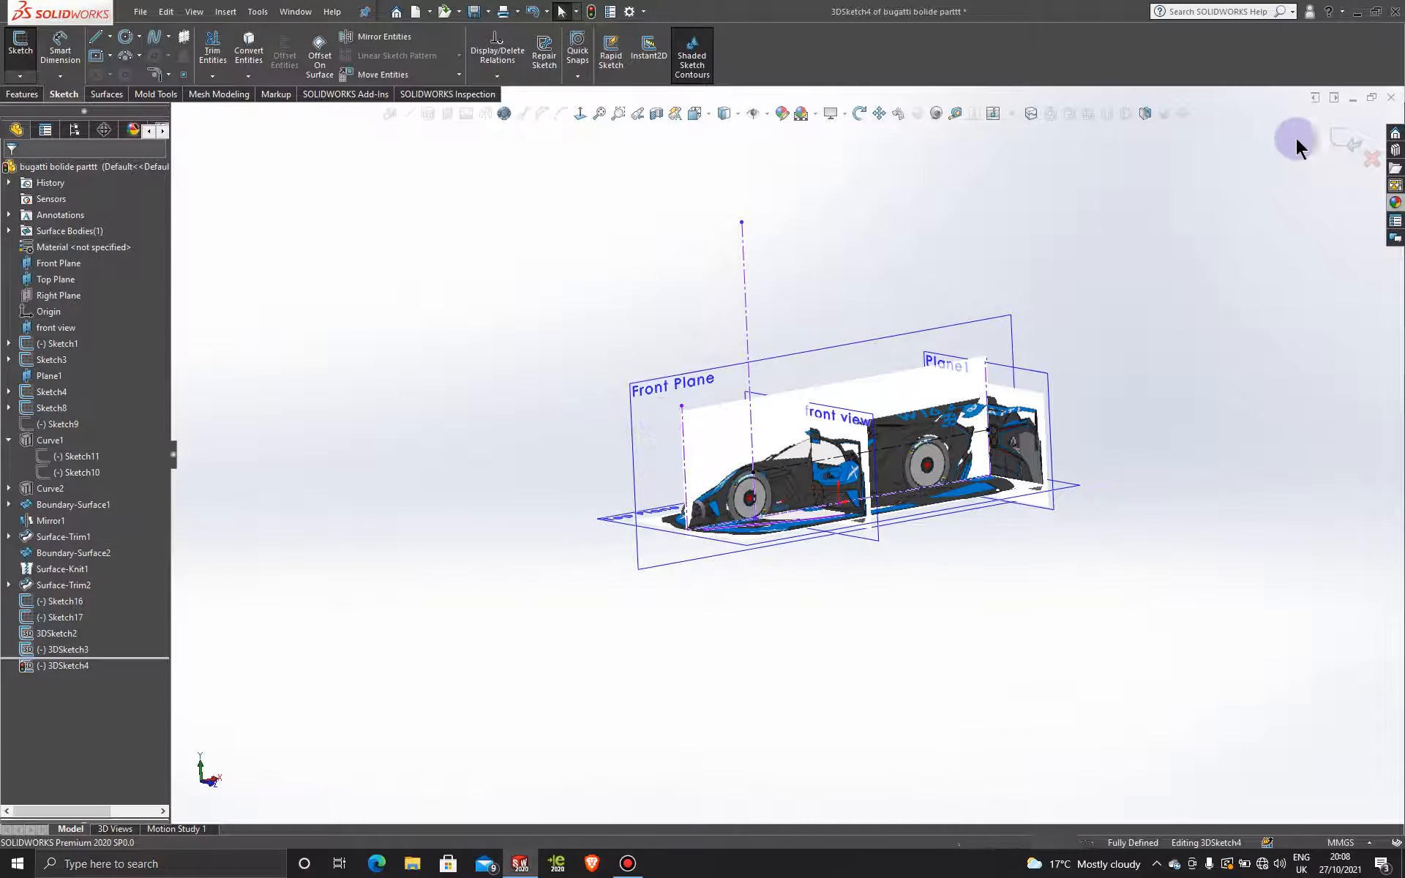
pyautogui.click(1335, 135)
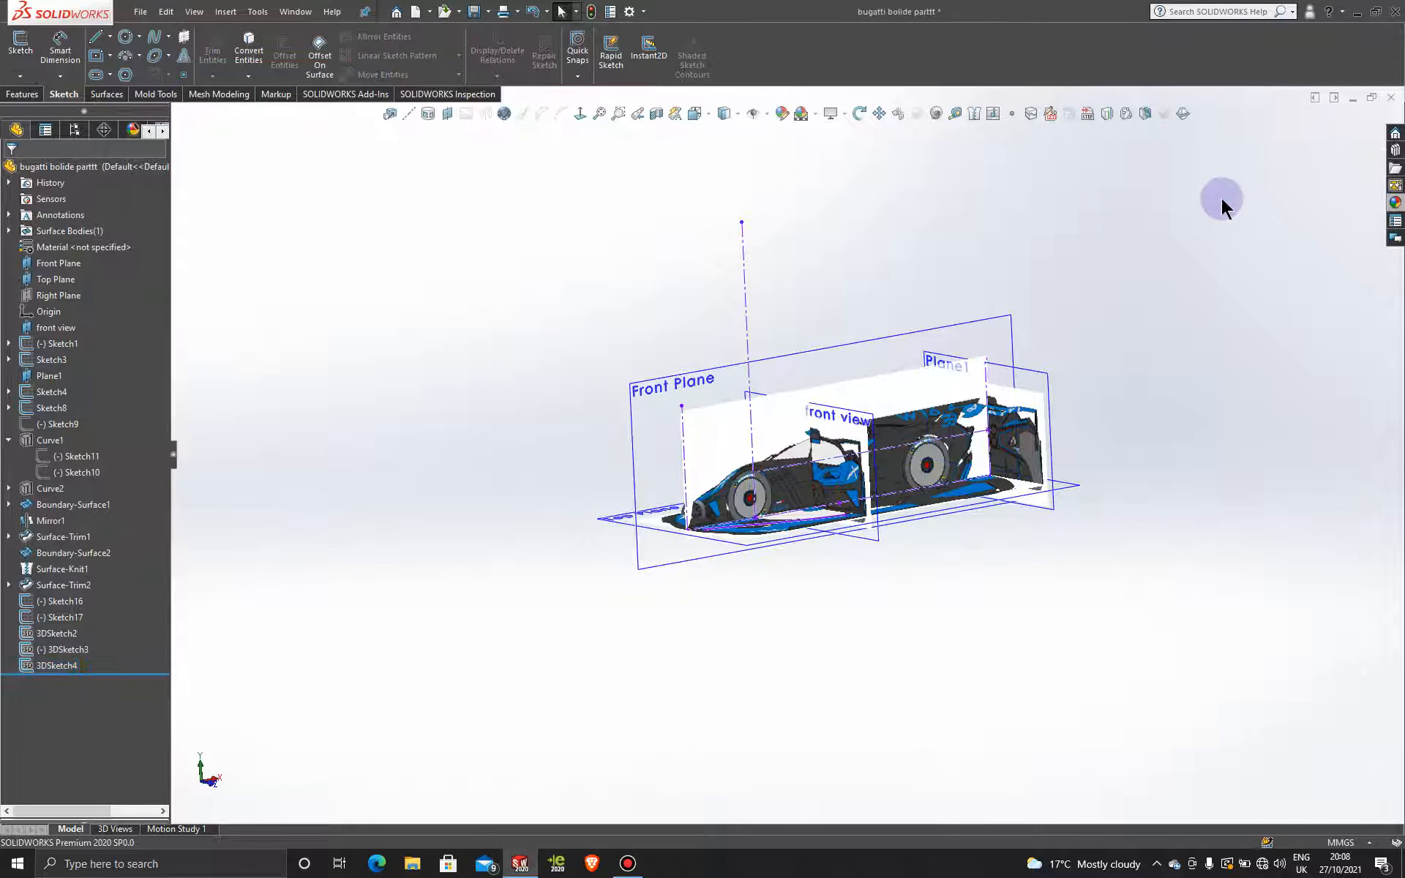
# - Start a sketch on the Front Plane, viewed square-on over the front of the car in the side-view picture
pyautogui.click(841, 349)
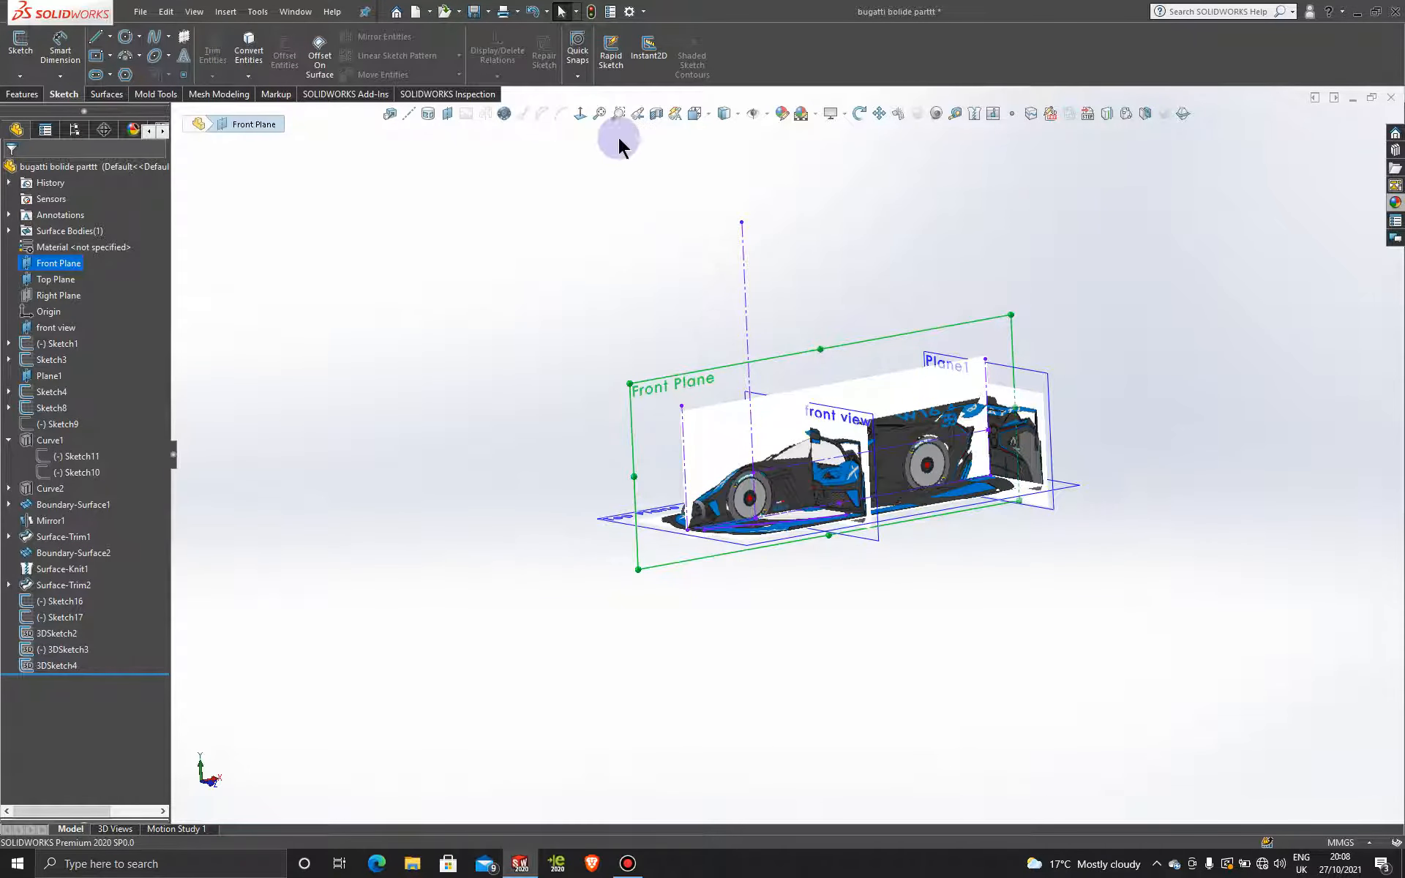
pyautogui.click(580, 115)
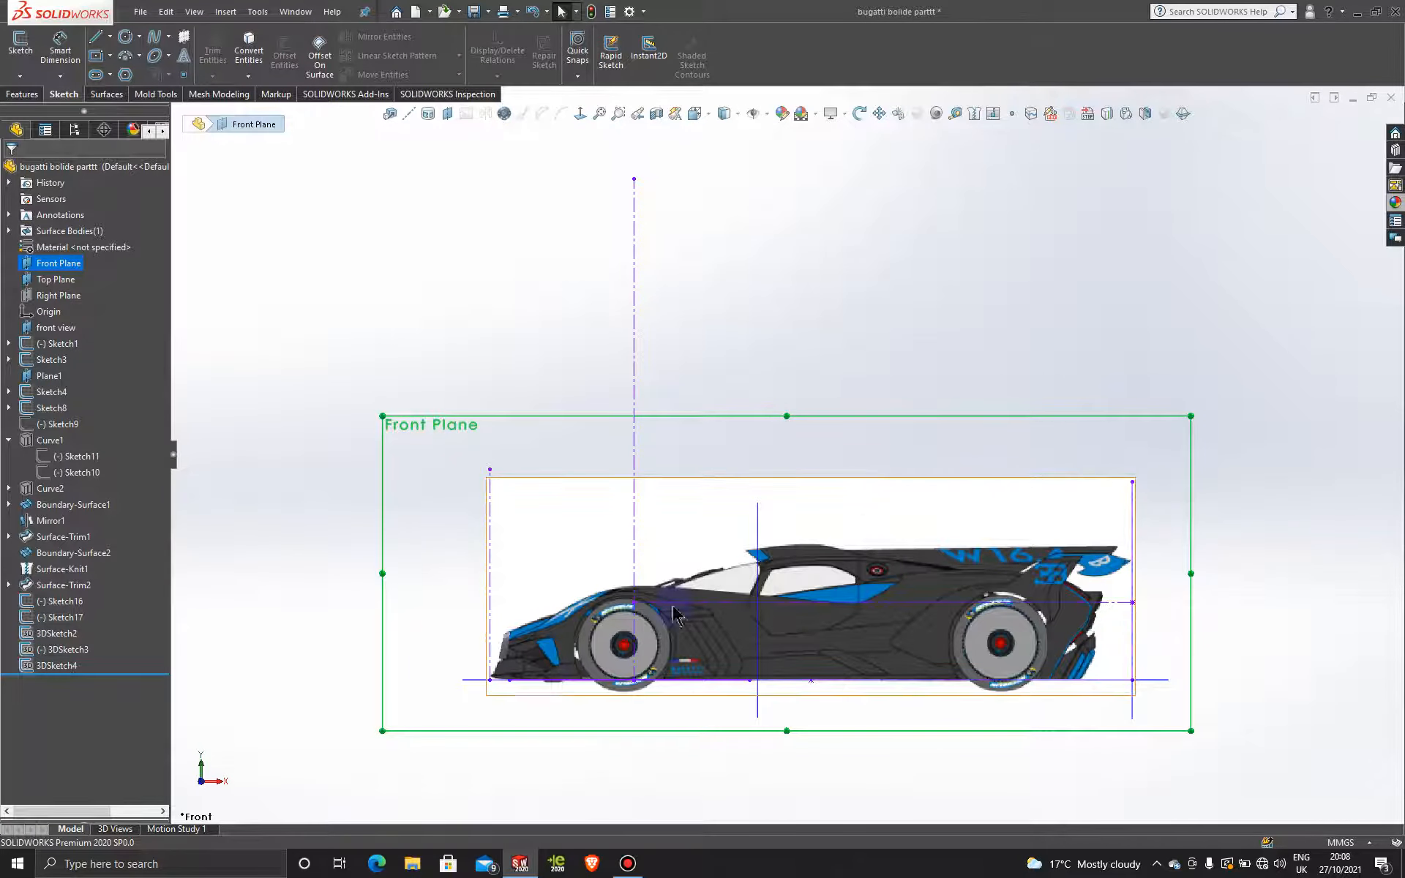
pyautogui.scroll(-5, 613, 625)
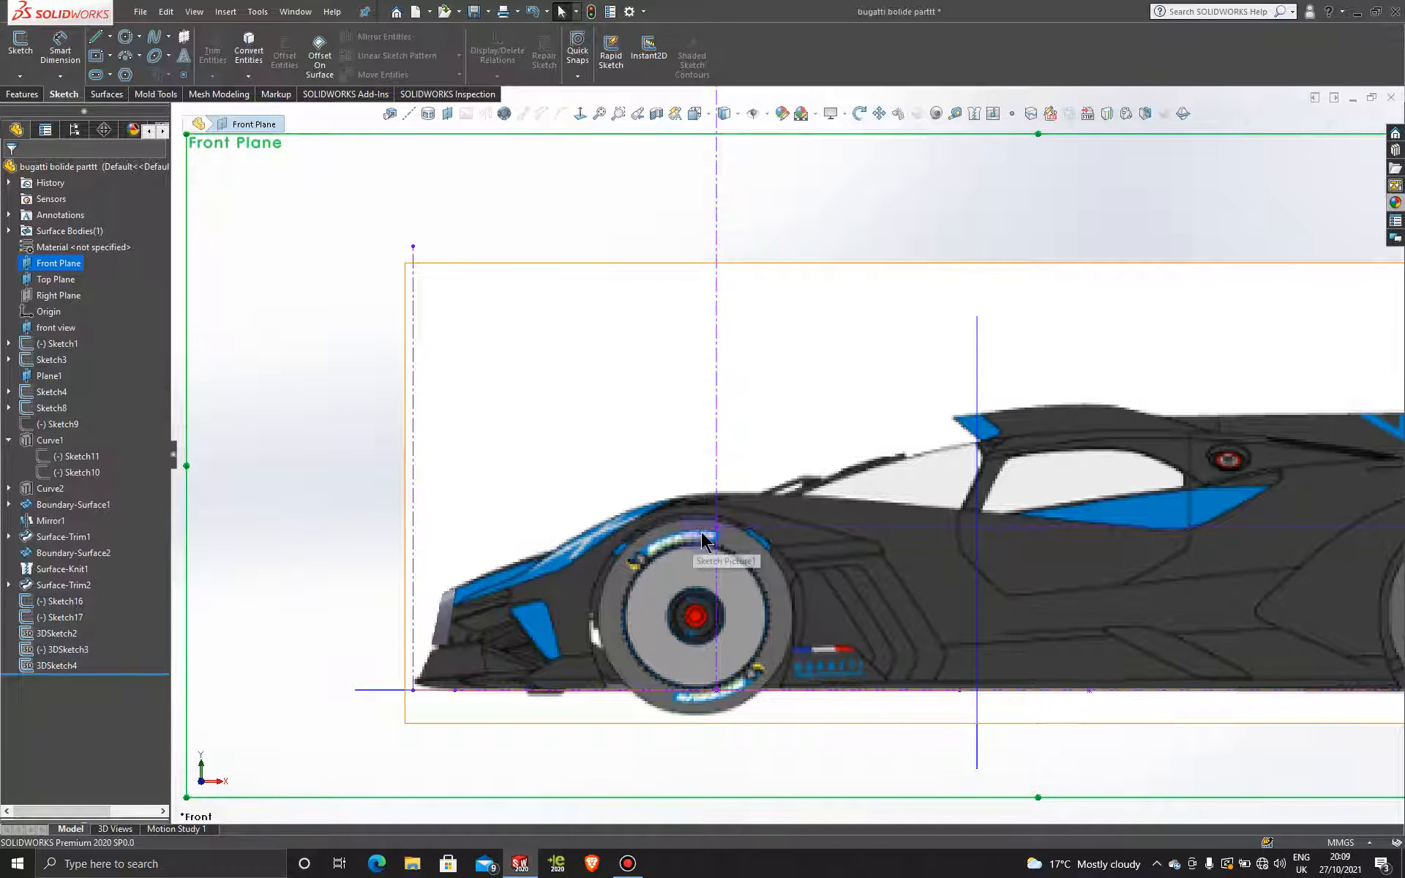
pyautogui.scroll(-1, 687, 551)
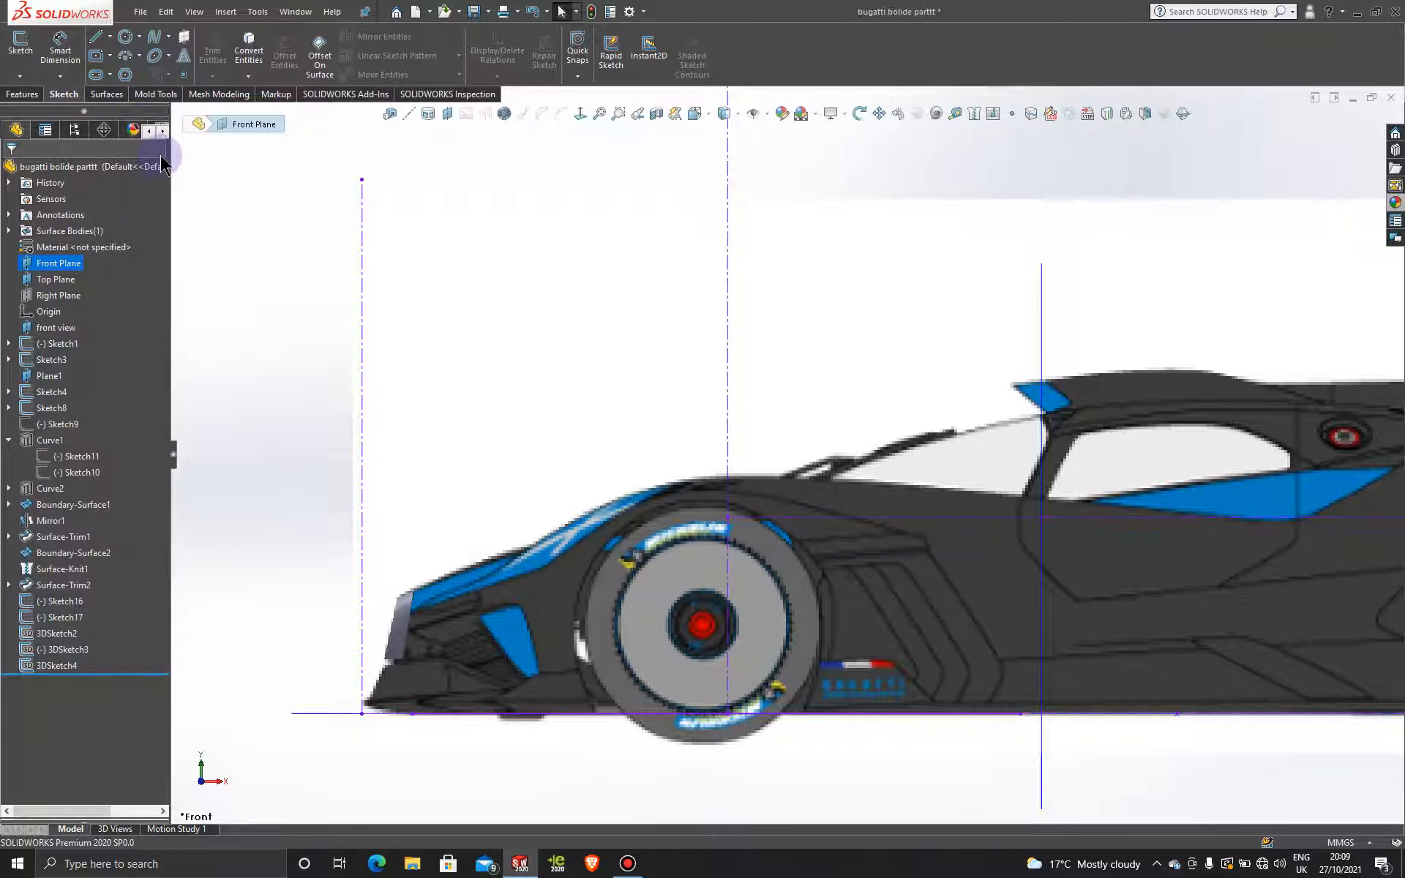
pyautogui.scroll(5, 275, 271)
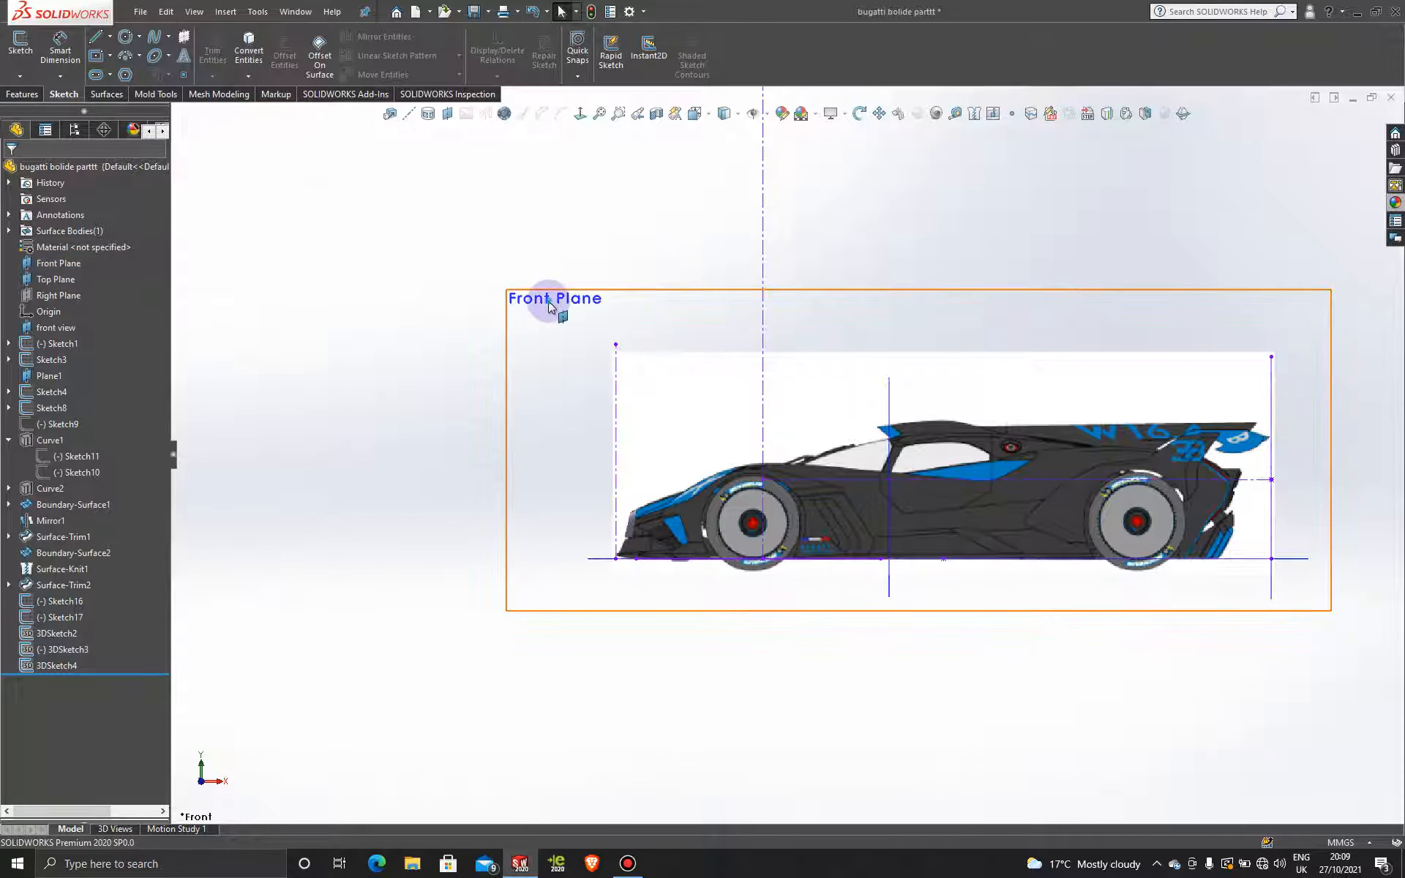
pyautogui.click(578, 293)
pyautogui.click(610, 258)
pyautogui.scroll(-4, 724, 472)
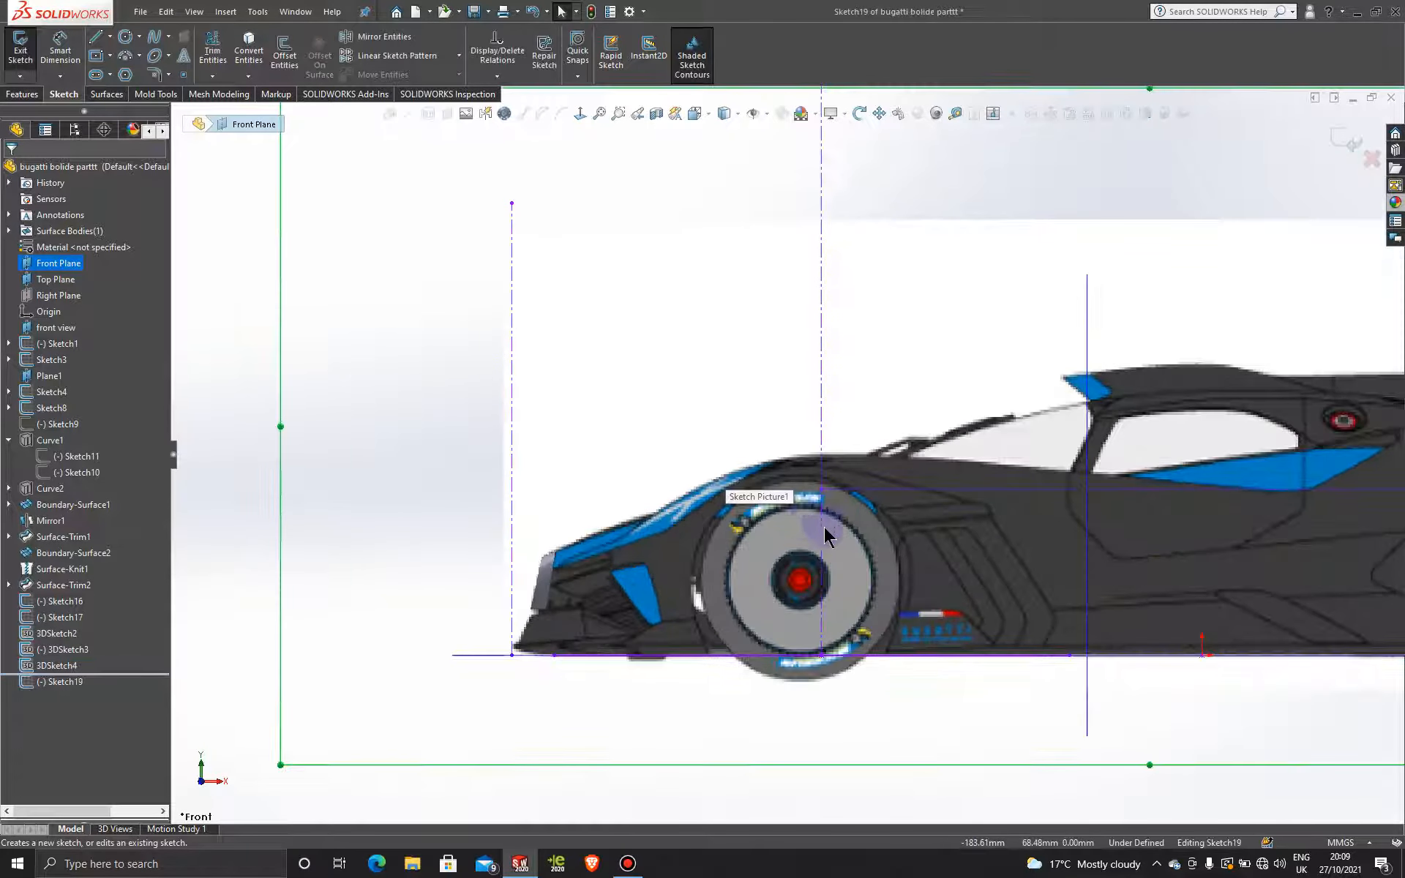
# - Sketch a two-point spline about 115 mm long from the construction-line intersection above the front wheel to the nose surface's upper front corner
pyautogui.click(153, 38)
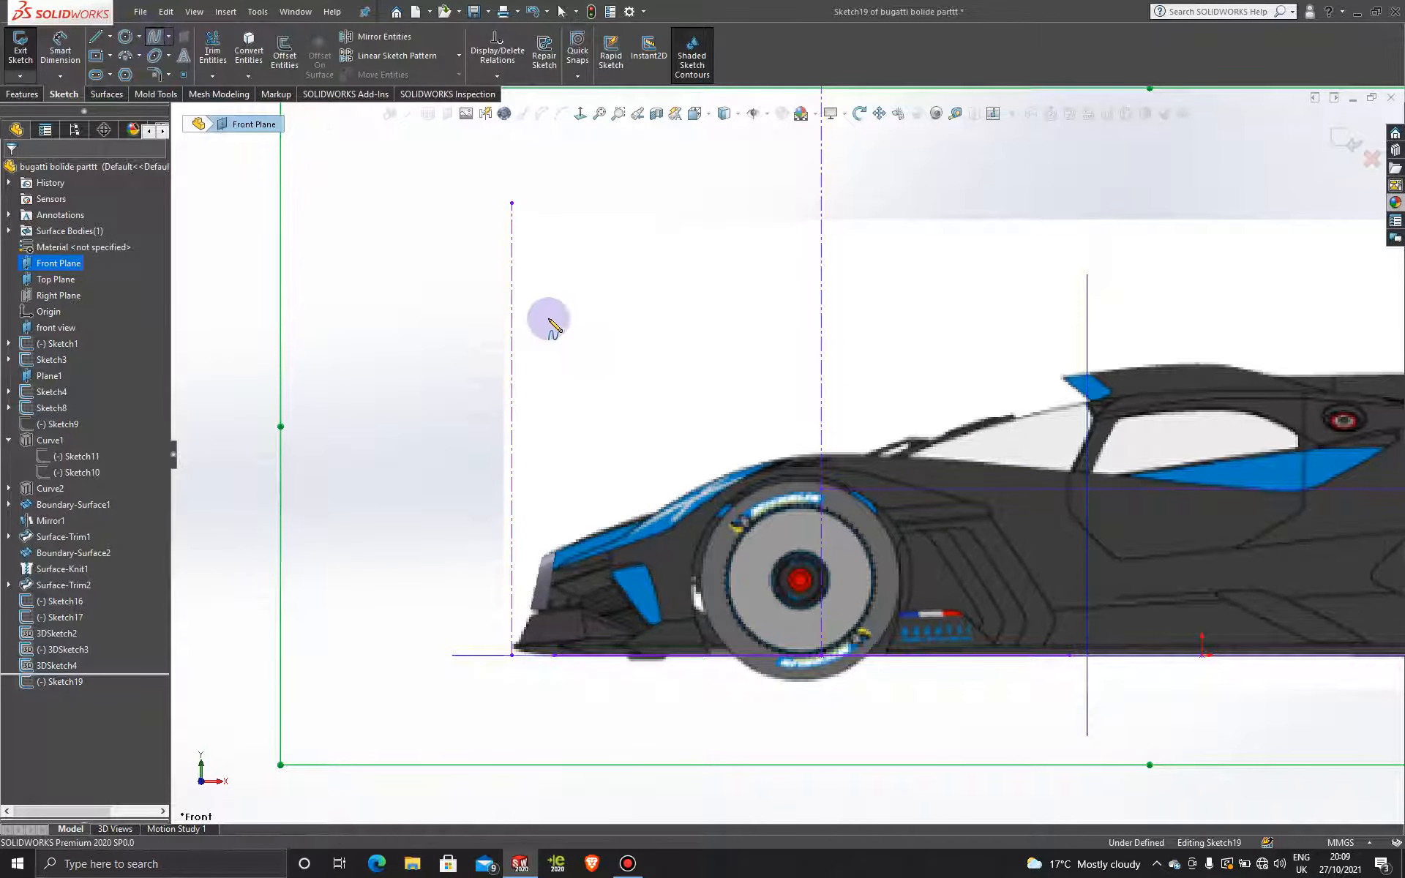
pyautogui.scroll(-2, 809, 526)
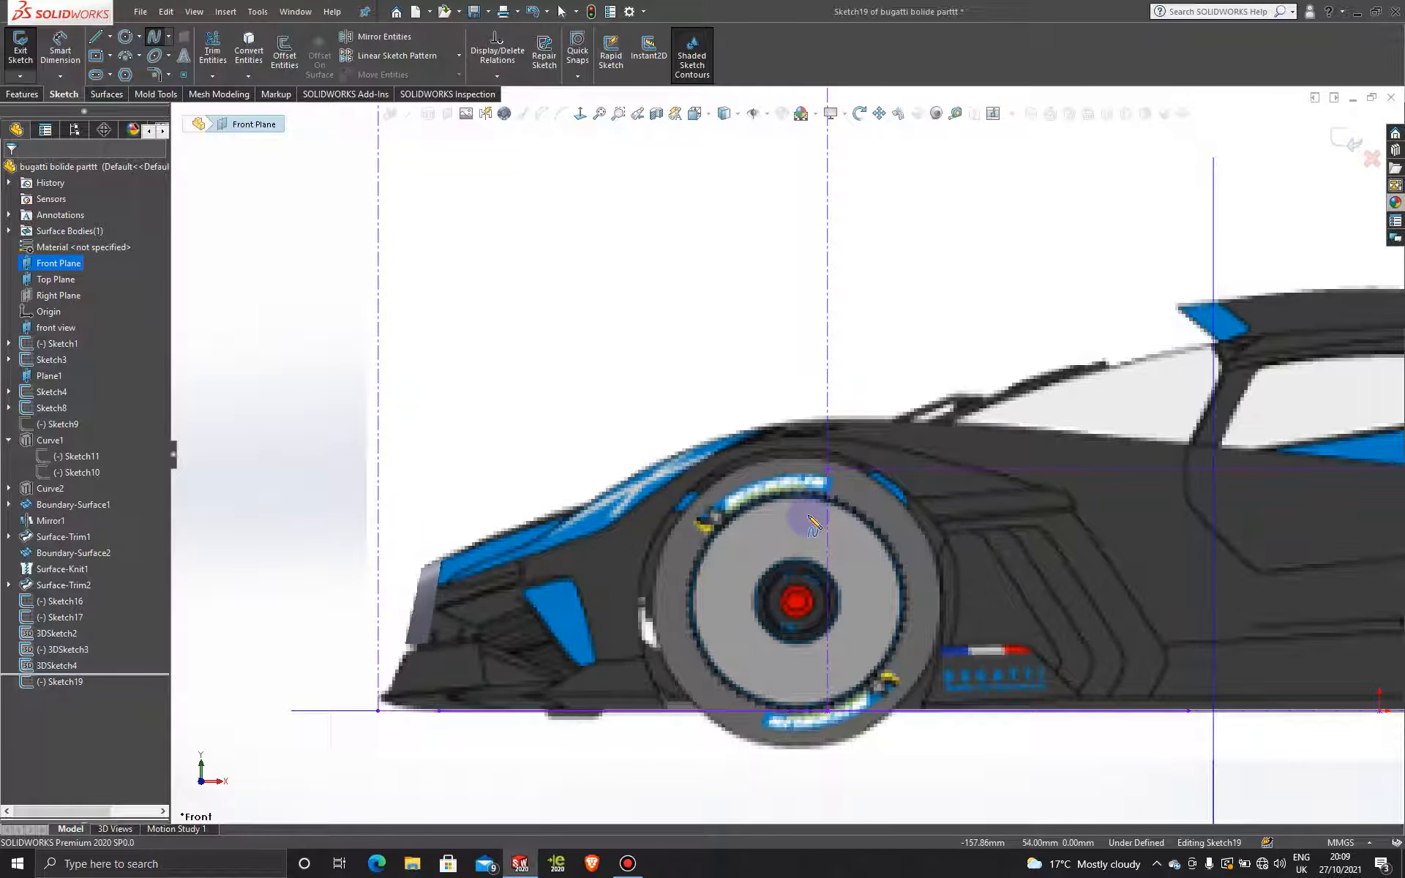
pyautogui.click(827, 469)
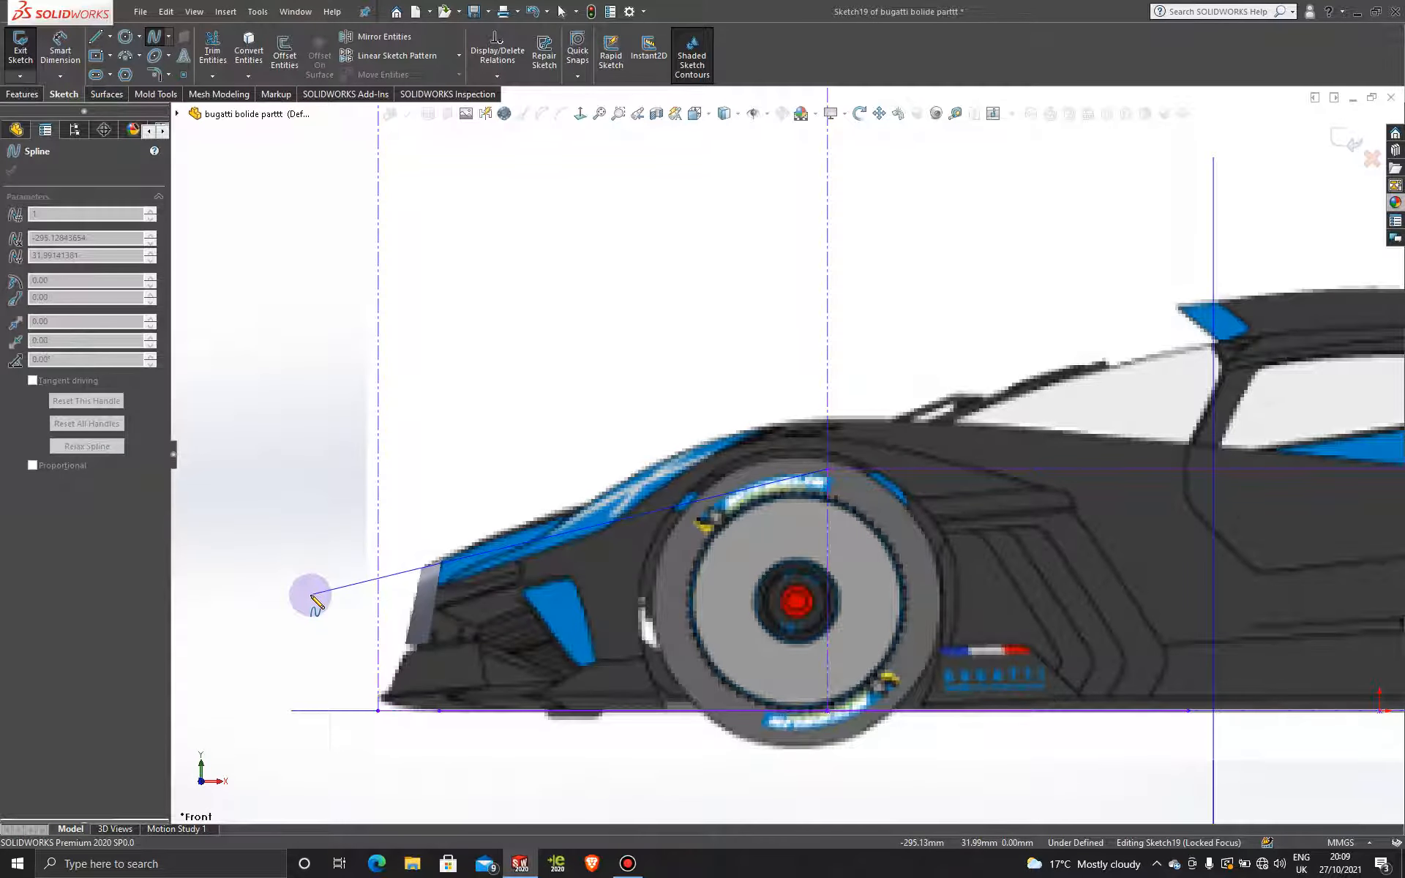
pyautogui.scroll(-3, 383, 588)
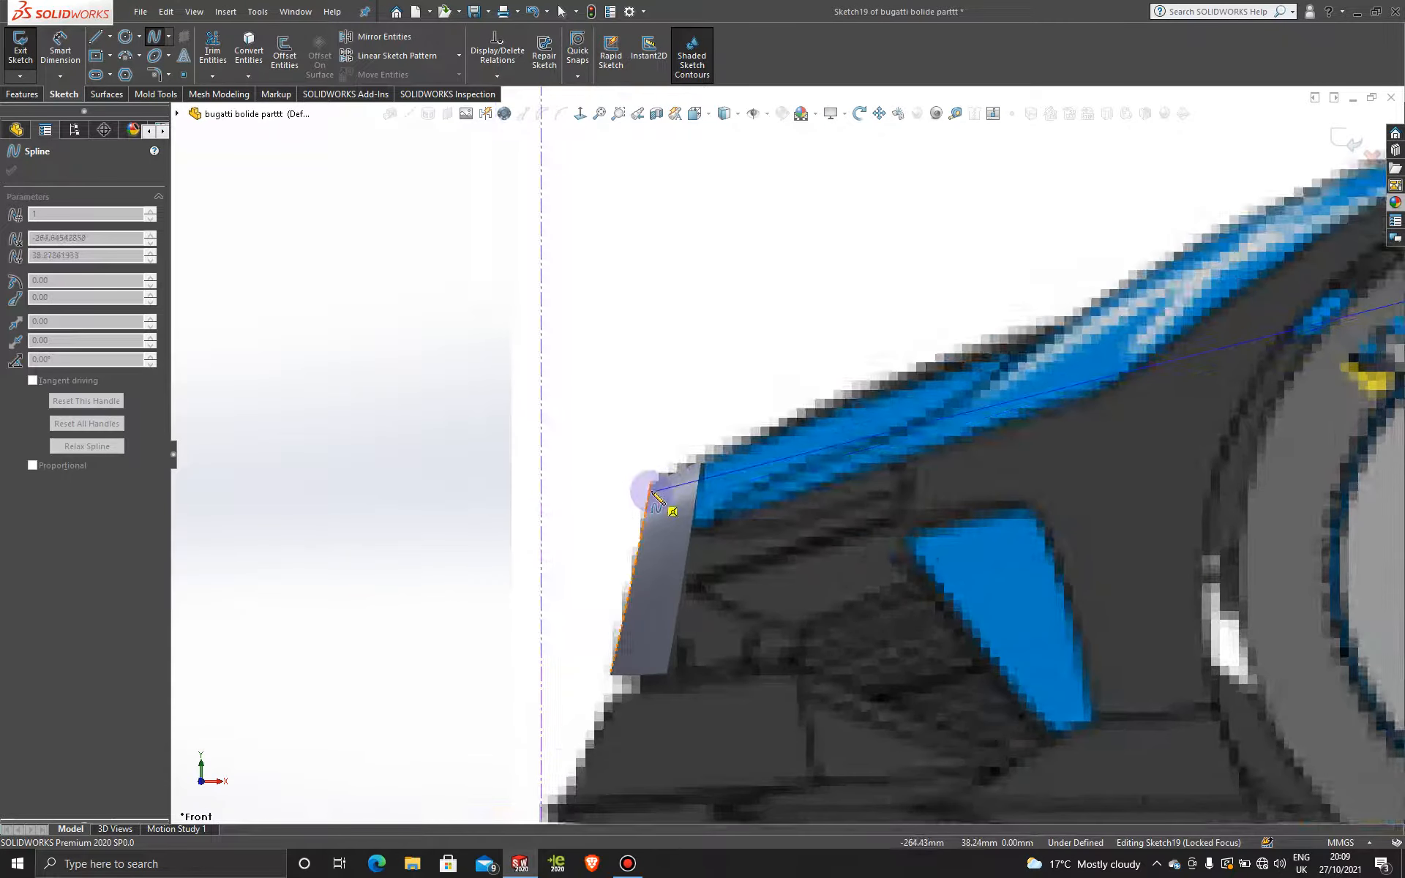
pyautogui.click(651, 484)
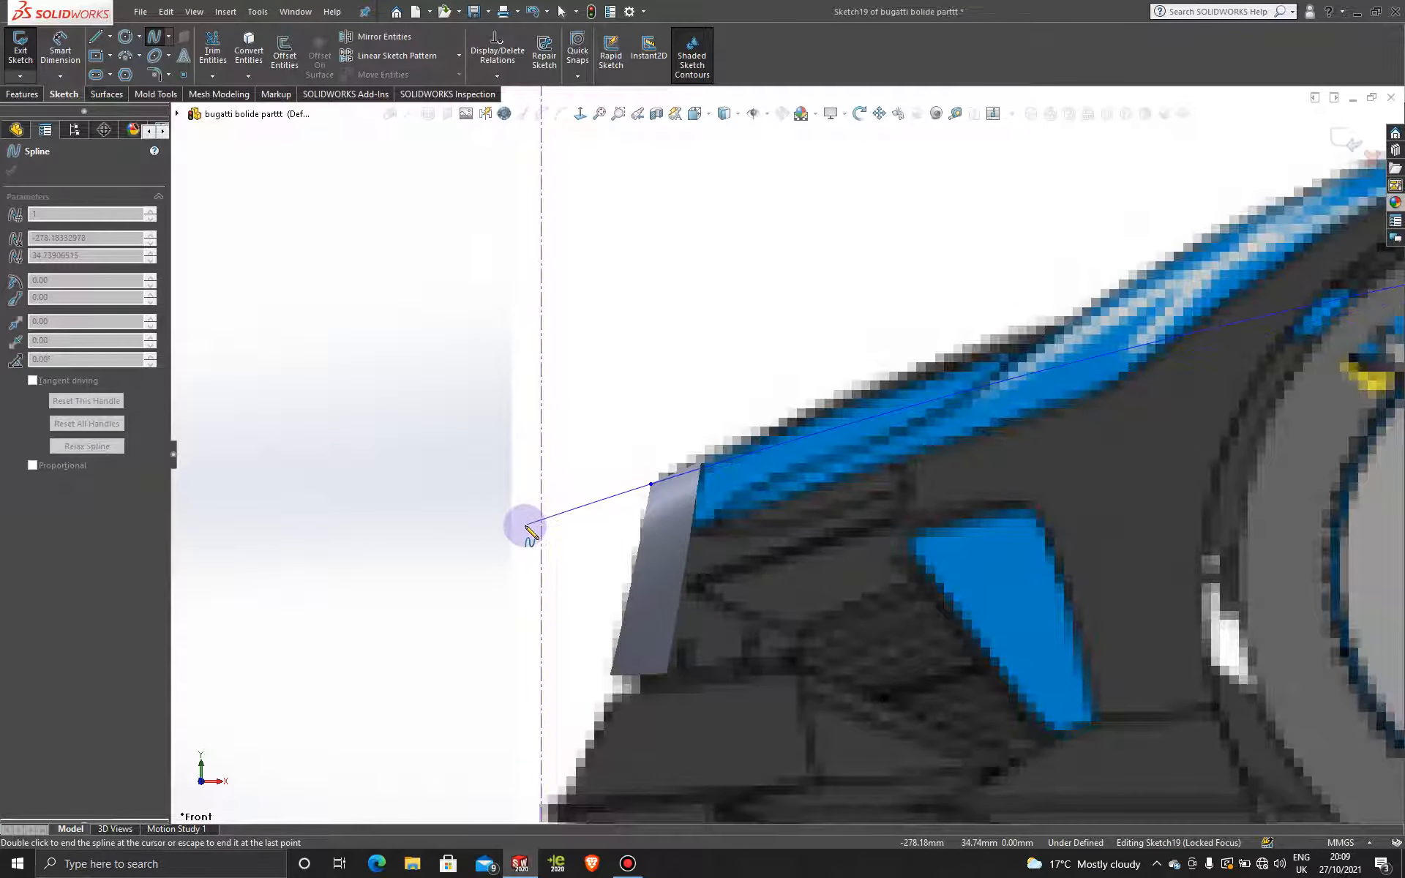
pyautogui.press('Escape')
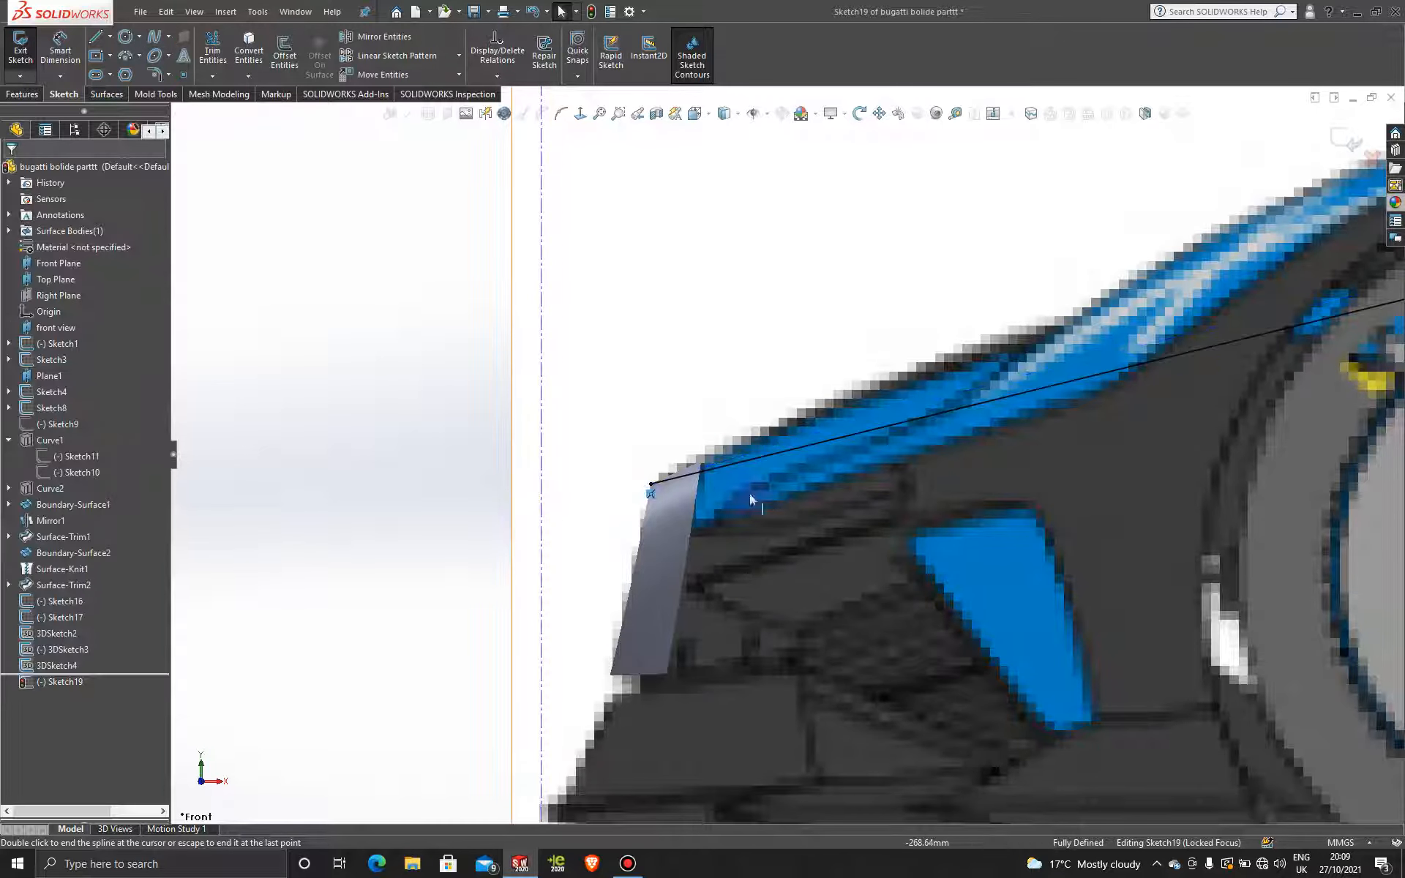
# - Bend the spline along the bonnet outline, with its wheel-end tangent at about 178.3° and its nose-end tangent at about -154.4°
pyautogui.scroll(3, 865, 513)
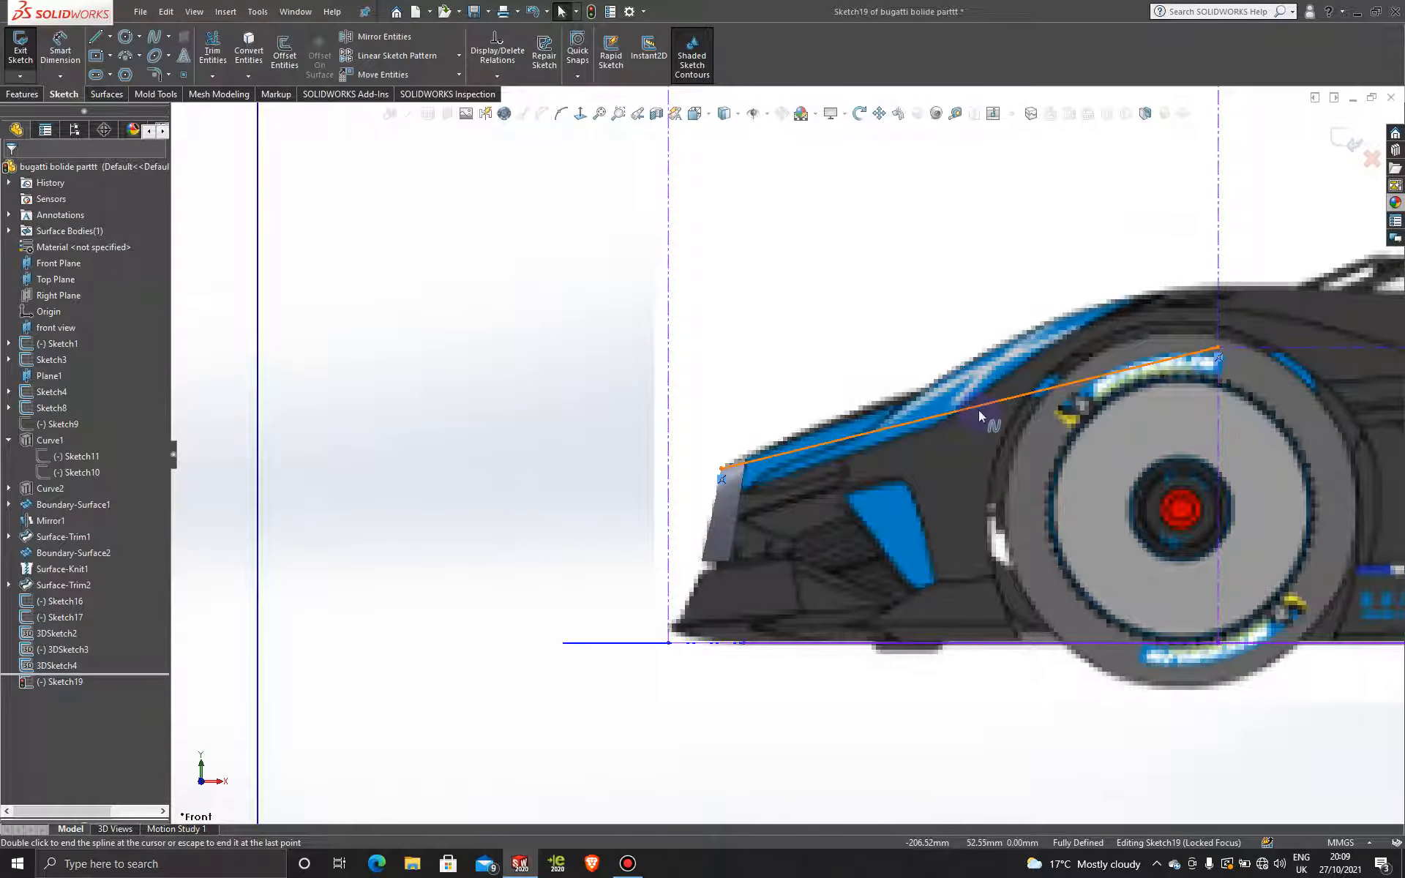
pyautogui.click(872, 433)
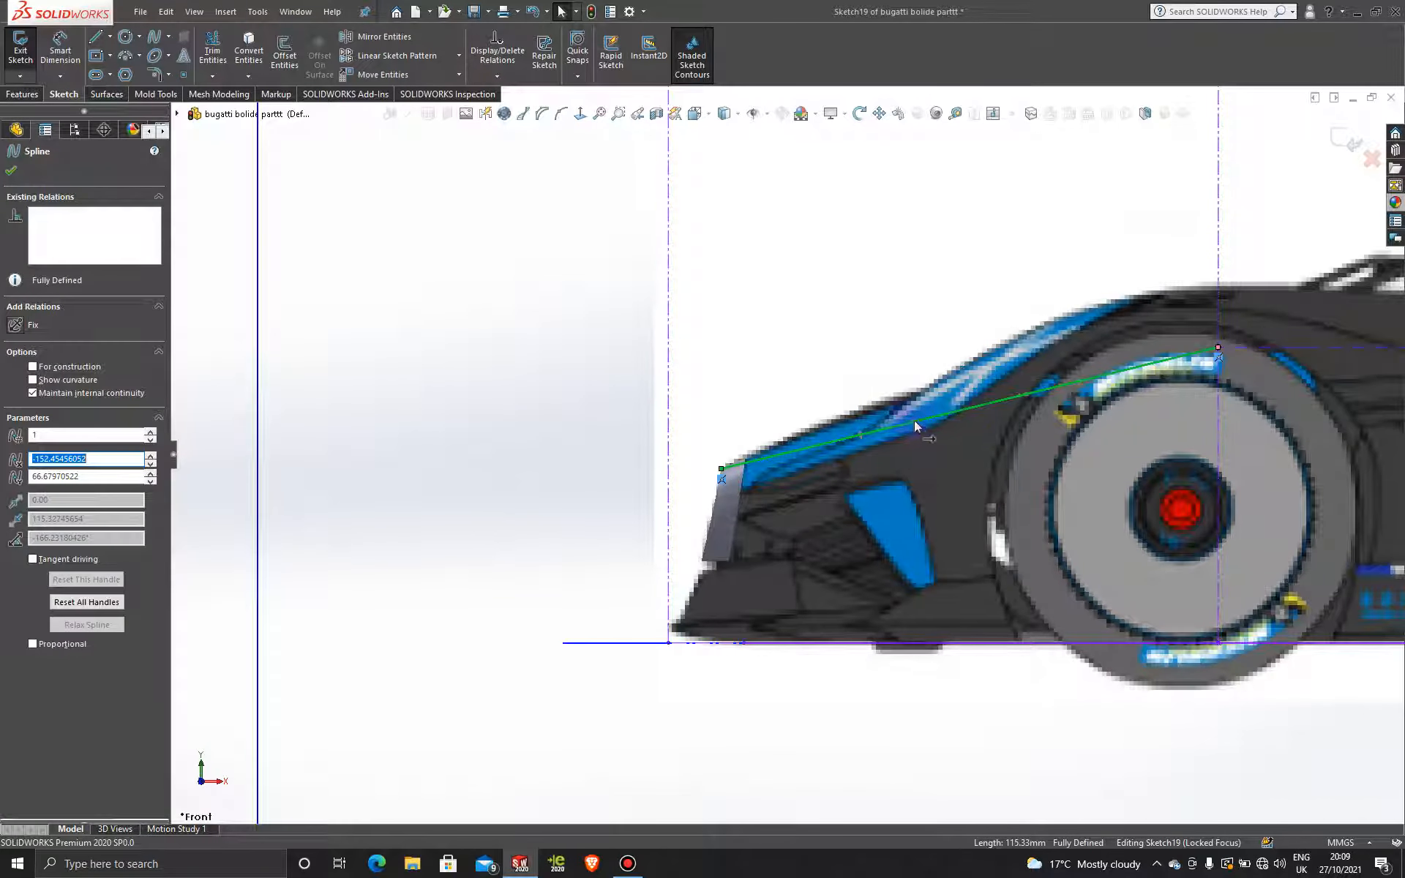
pyautogui.moveTo(921, 420); pyautogui.dragTo(916, 381)
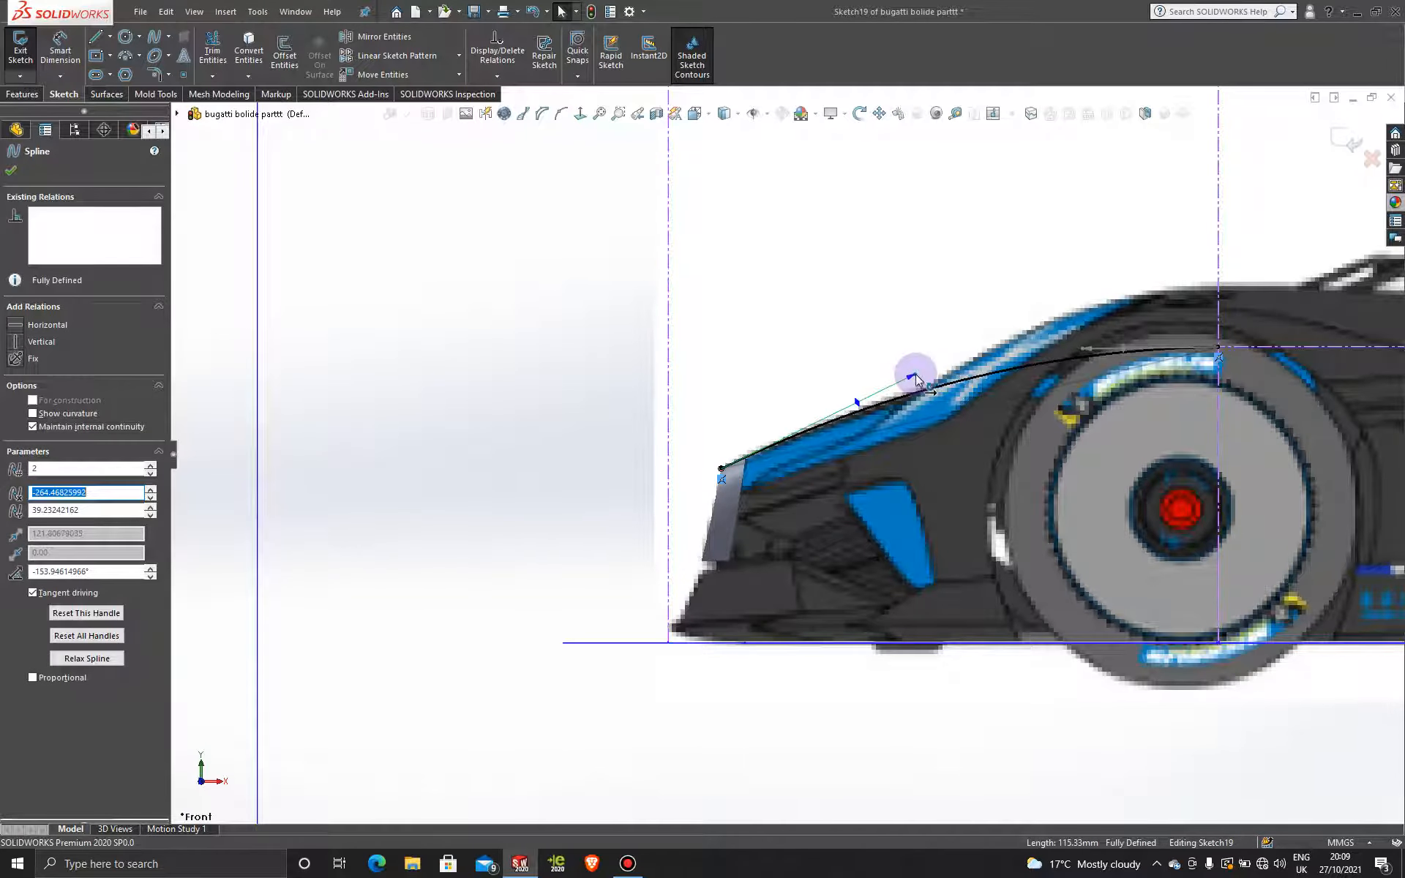
pyautogui.scroll(2, 916, 378)
pyautogui.scroll(-3, 942, 385)
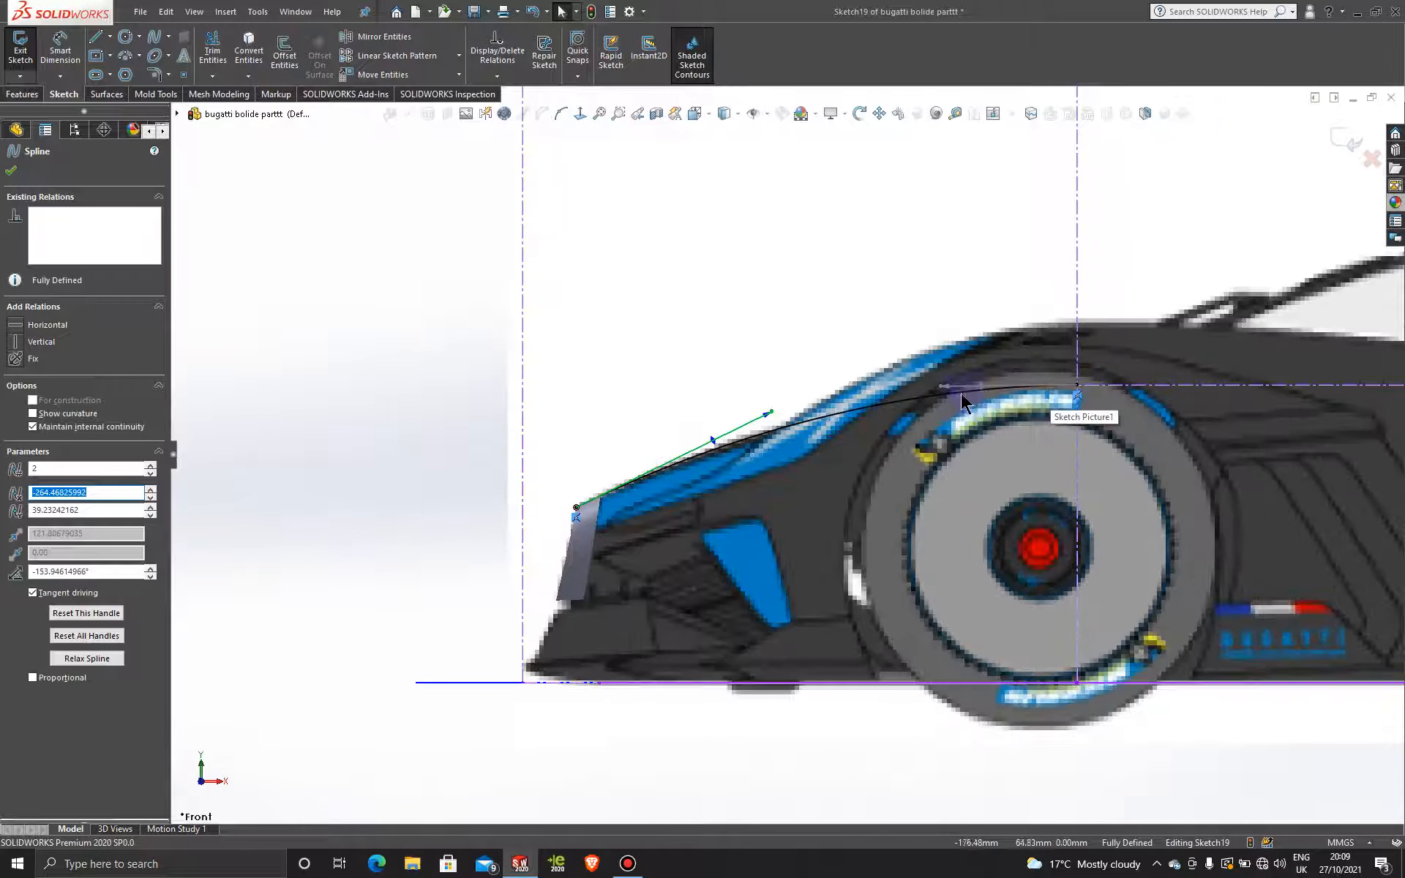
pyautogui.moveTo(942, 385); pyautogui.dragTo(942, 383)
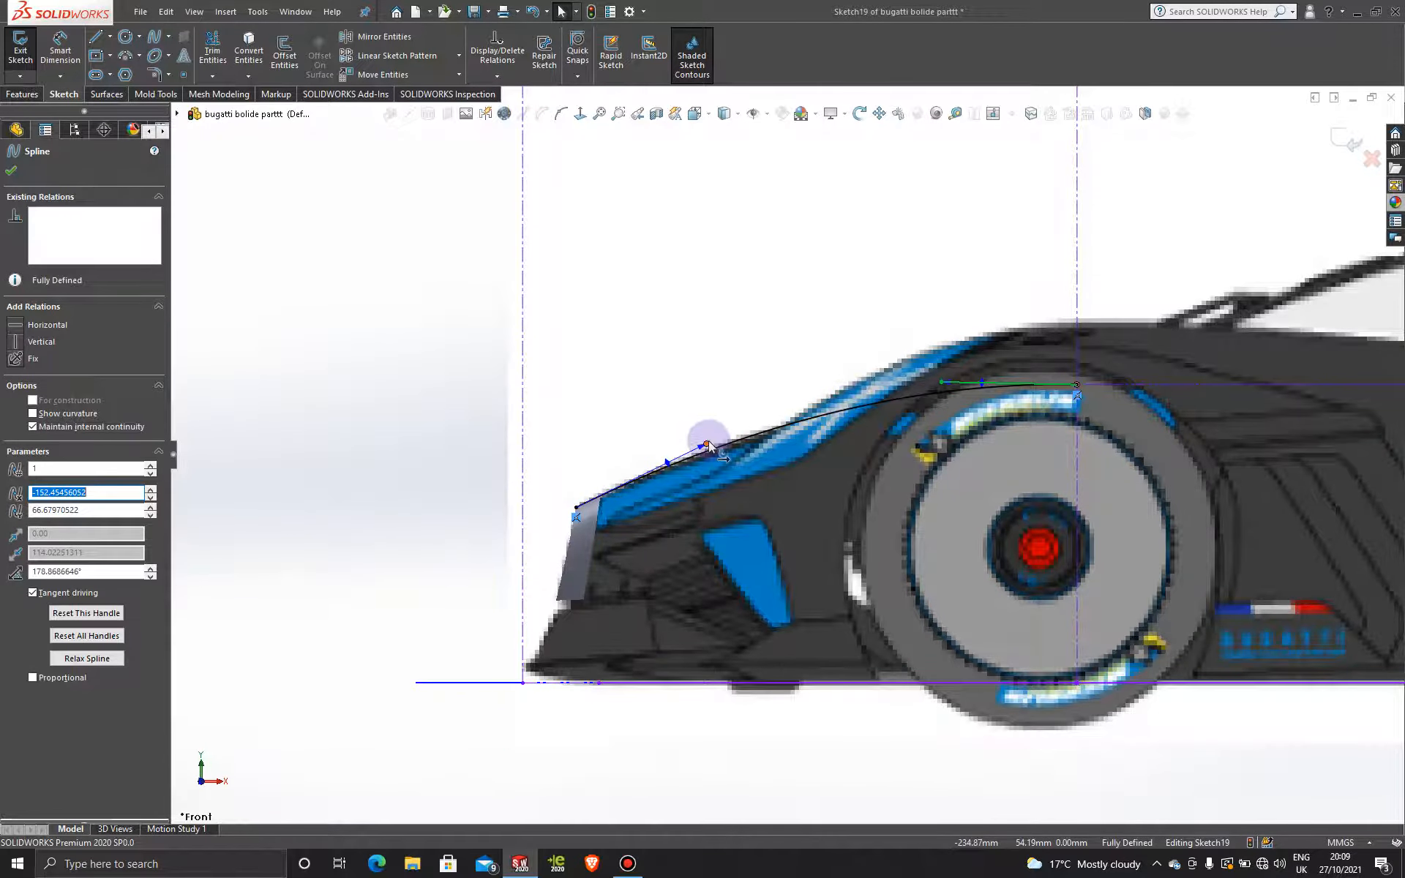
pyautogui.moveTo(942, 383); pyautogui.dragTo(937, 389)
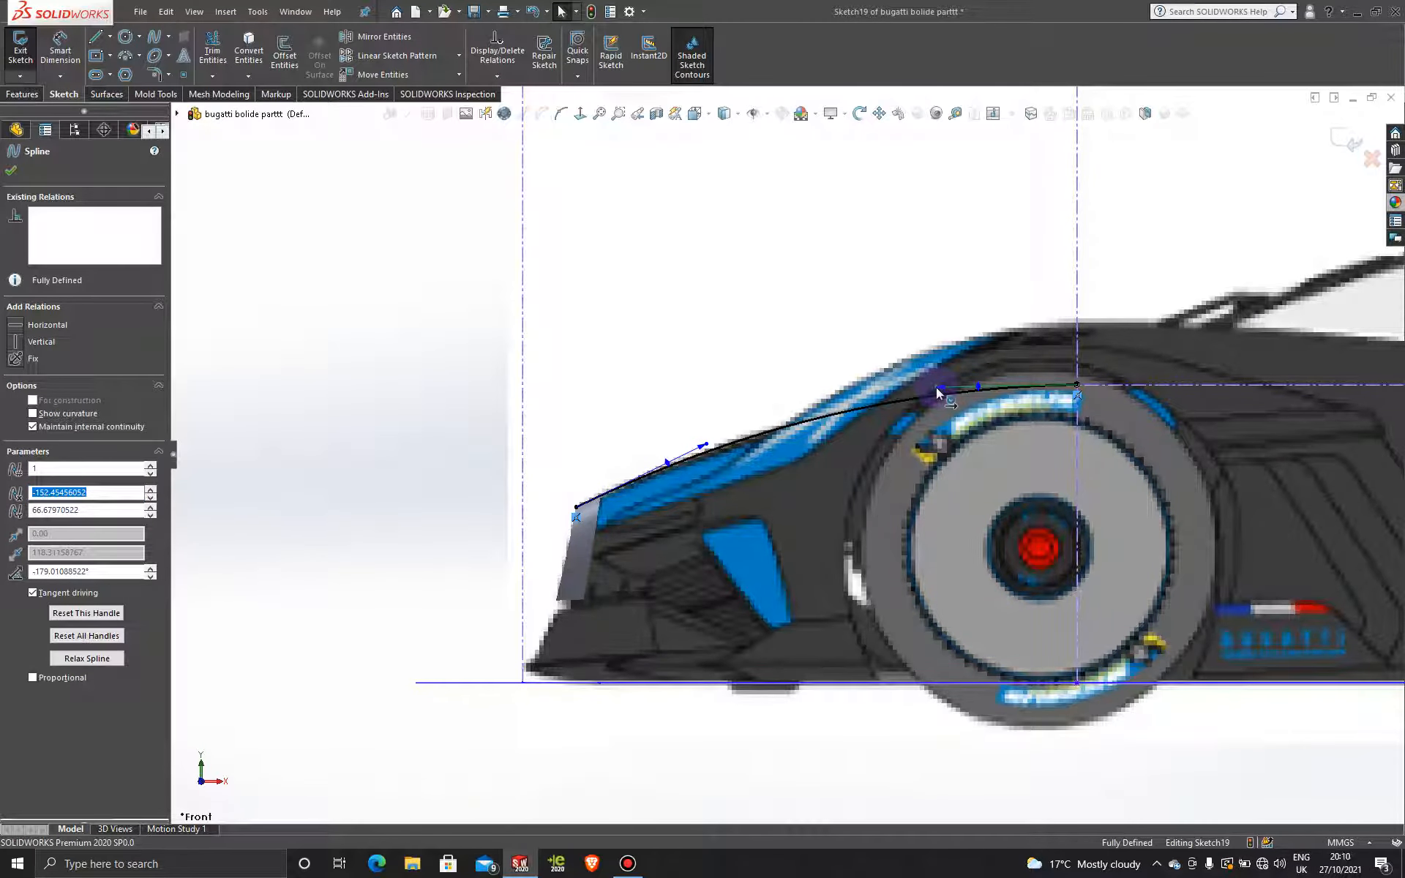
pyautogui.moveTo(937, 394); pyautogui.dragTo(937, 381)
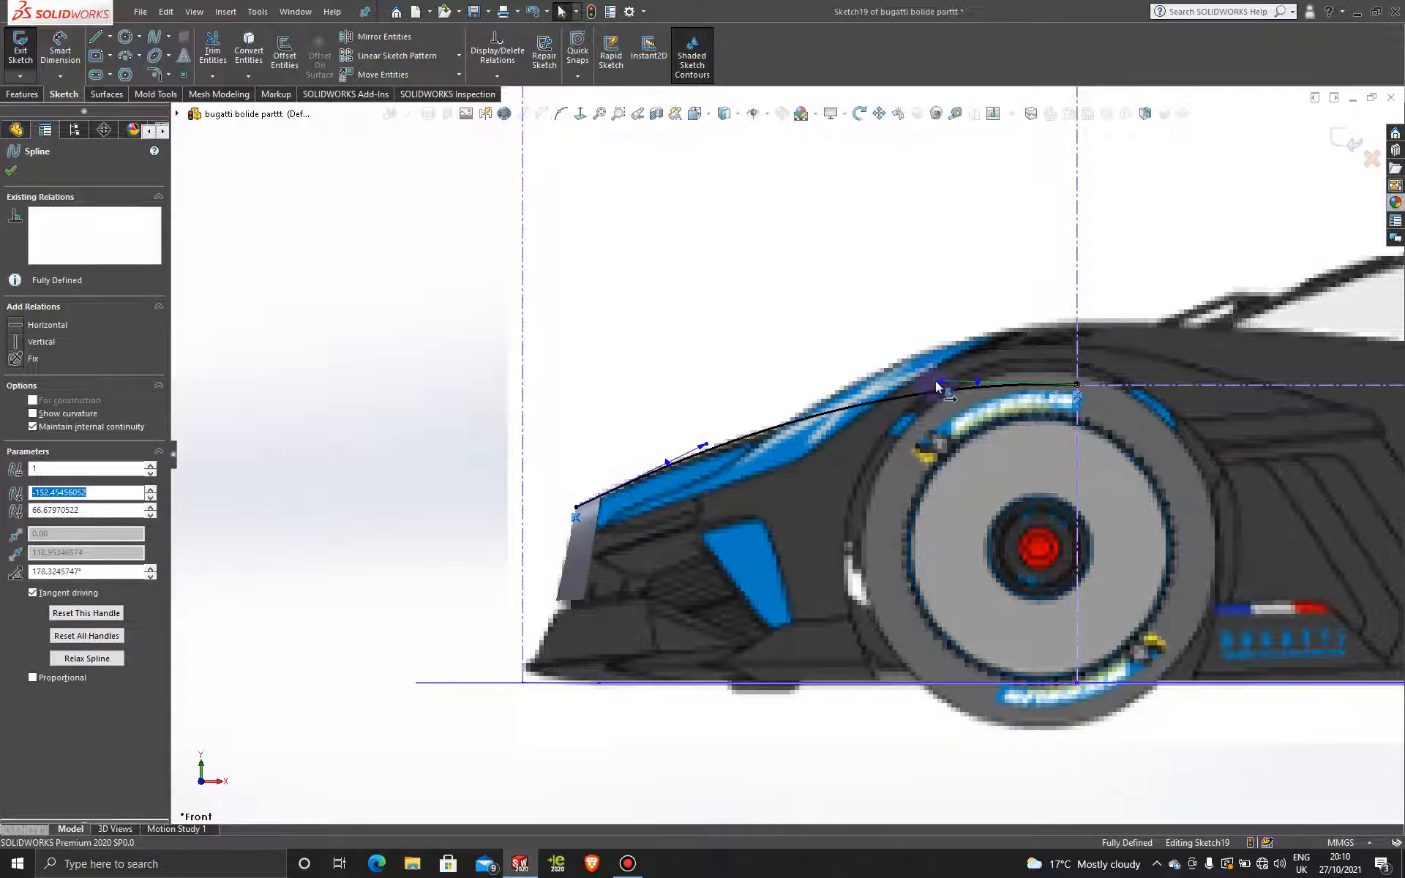
pyautogui.moveTo(708, 442); pyautogui.dragTo(735, 437)
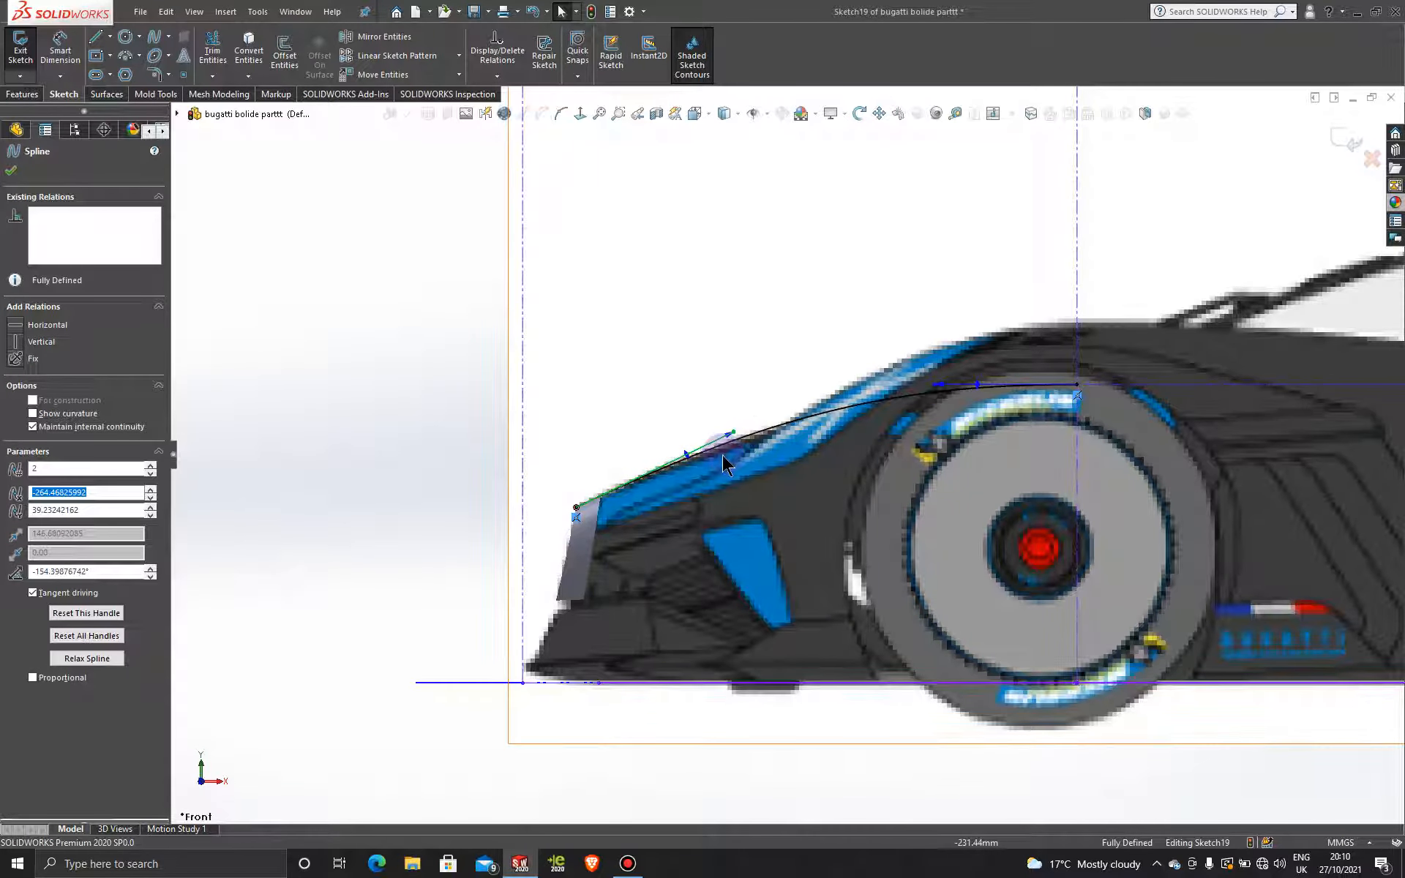
# - Fine-tune the spline's nose-end tangent to about -154.9° so the curve follows the upper edge of the nose surface
pyautogui.scroll(5, 648, 494)
pyautogui.scroll(2, 572, 508)
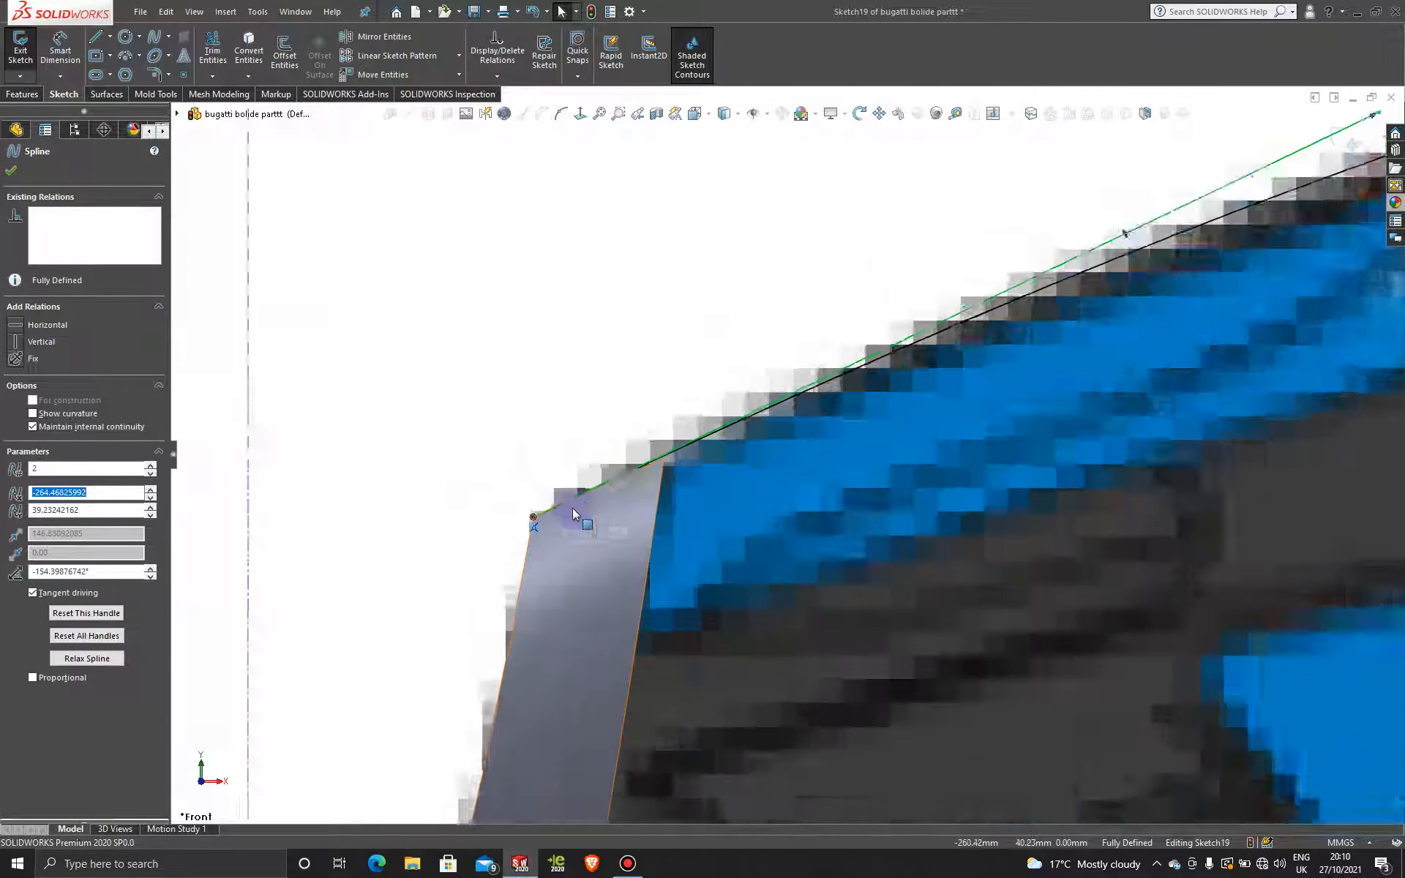
pyautogui.scroll(1, 664, 466)
pyautogui.scroll(2, 664, 467)
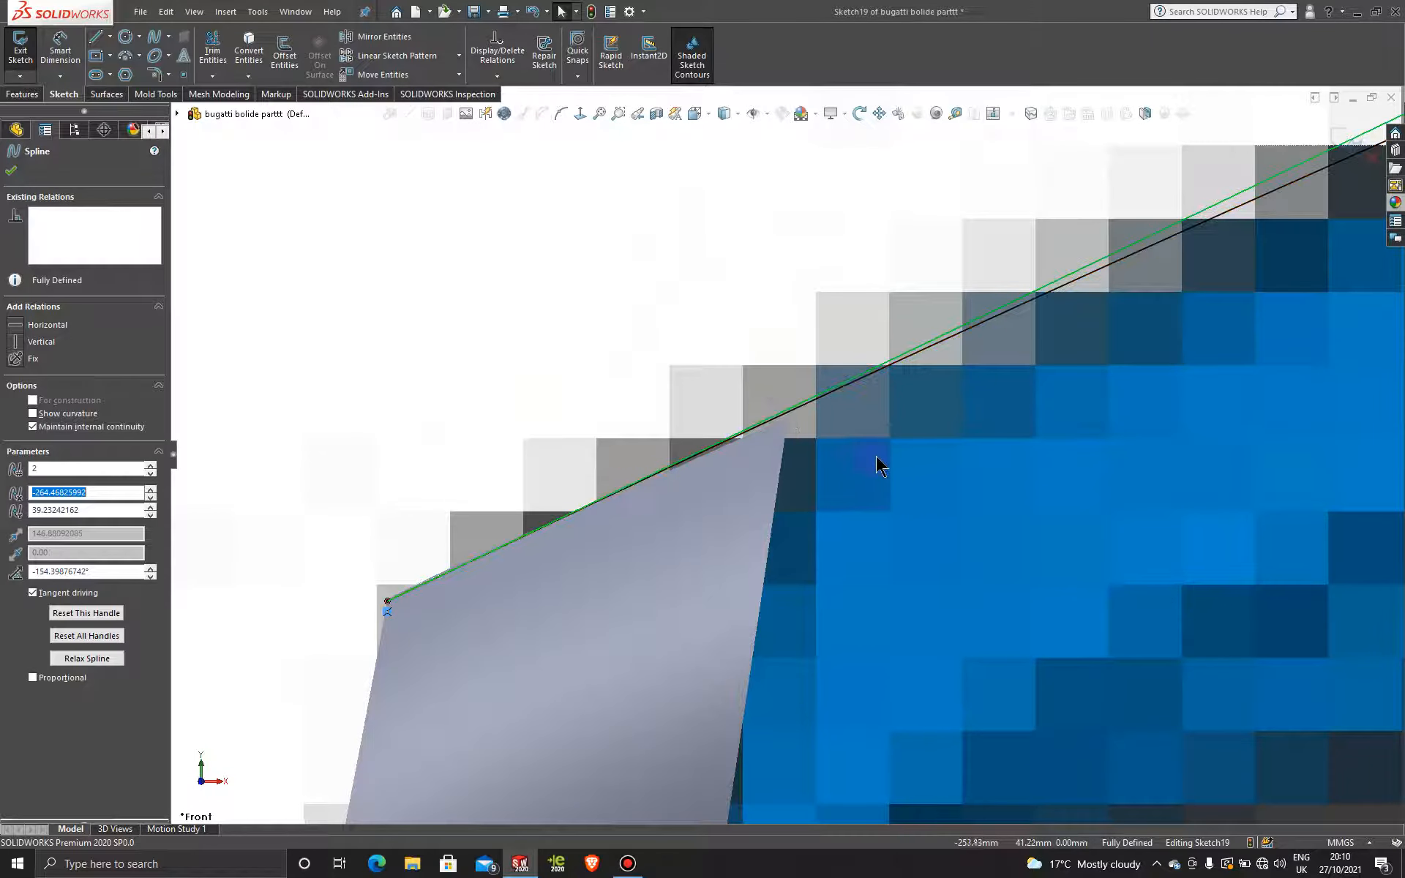
pyautogui.scroll(-3, 881, 467)
pyautogui.moveTo(1139, 279)
pyautogui.mouseDown()
pyautogui.moveTo(1161, 266)
pyautogui.moveTo(1145, 292)
pyautogui.mouseUp()
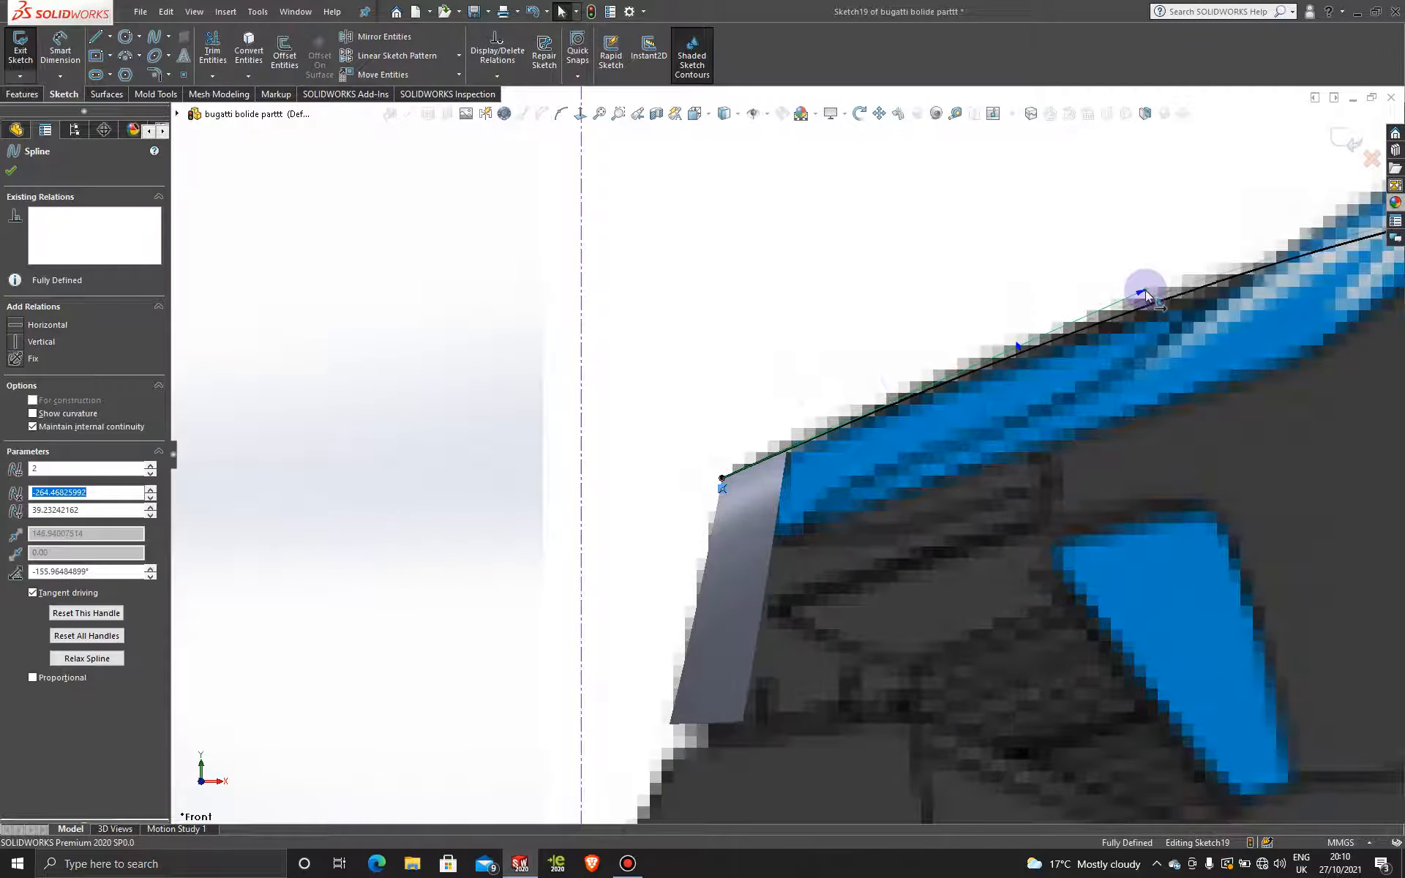
pyautogui.scroll(4, 805, 440)
pyautogui.scroll(-3, 749, 497)
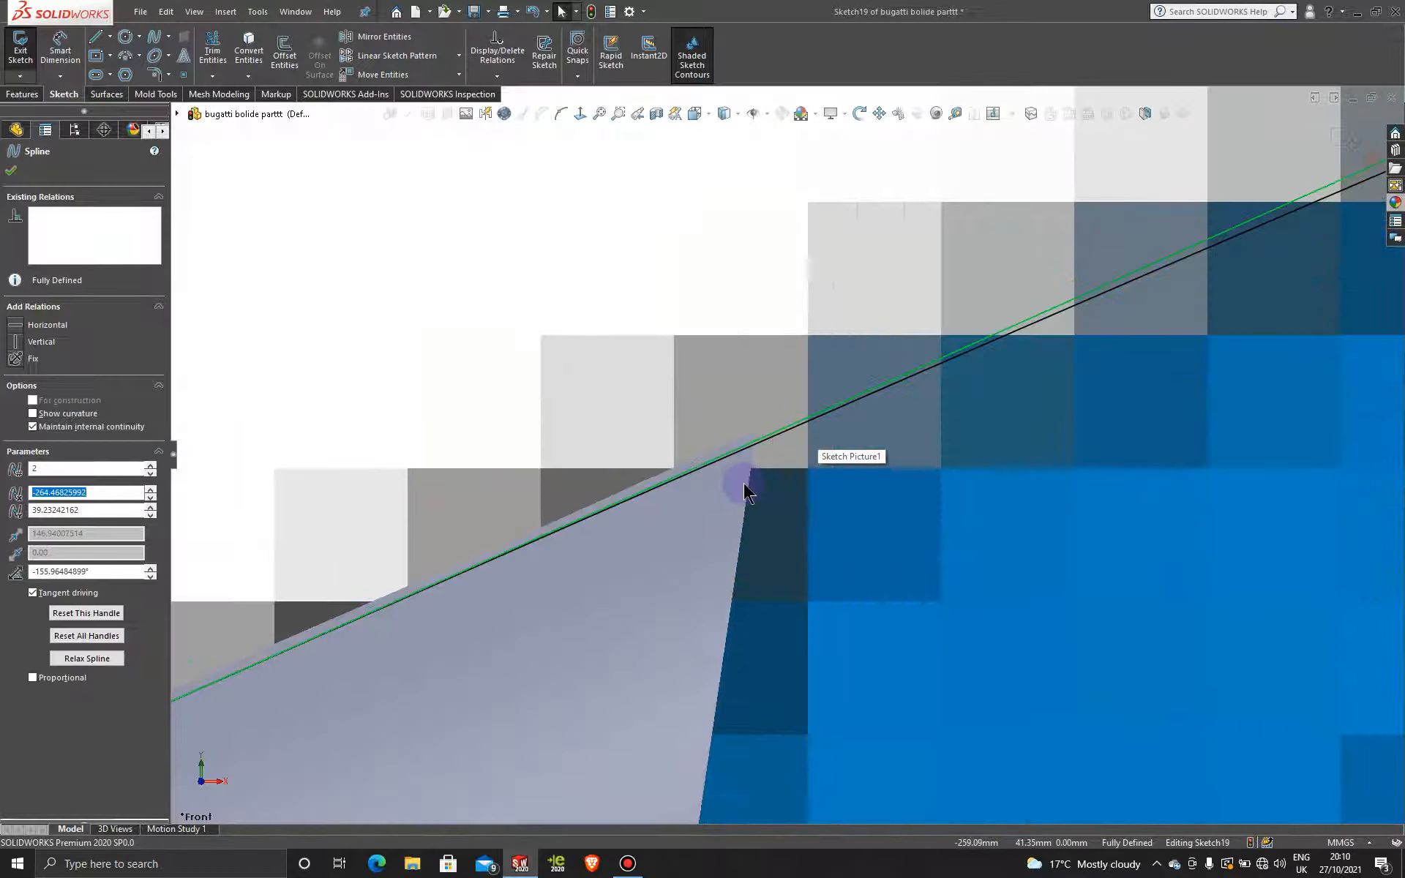
pyautogui.scroll(-2, 1290, 293)
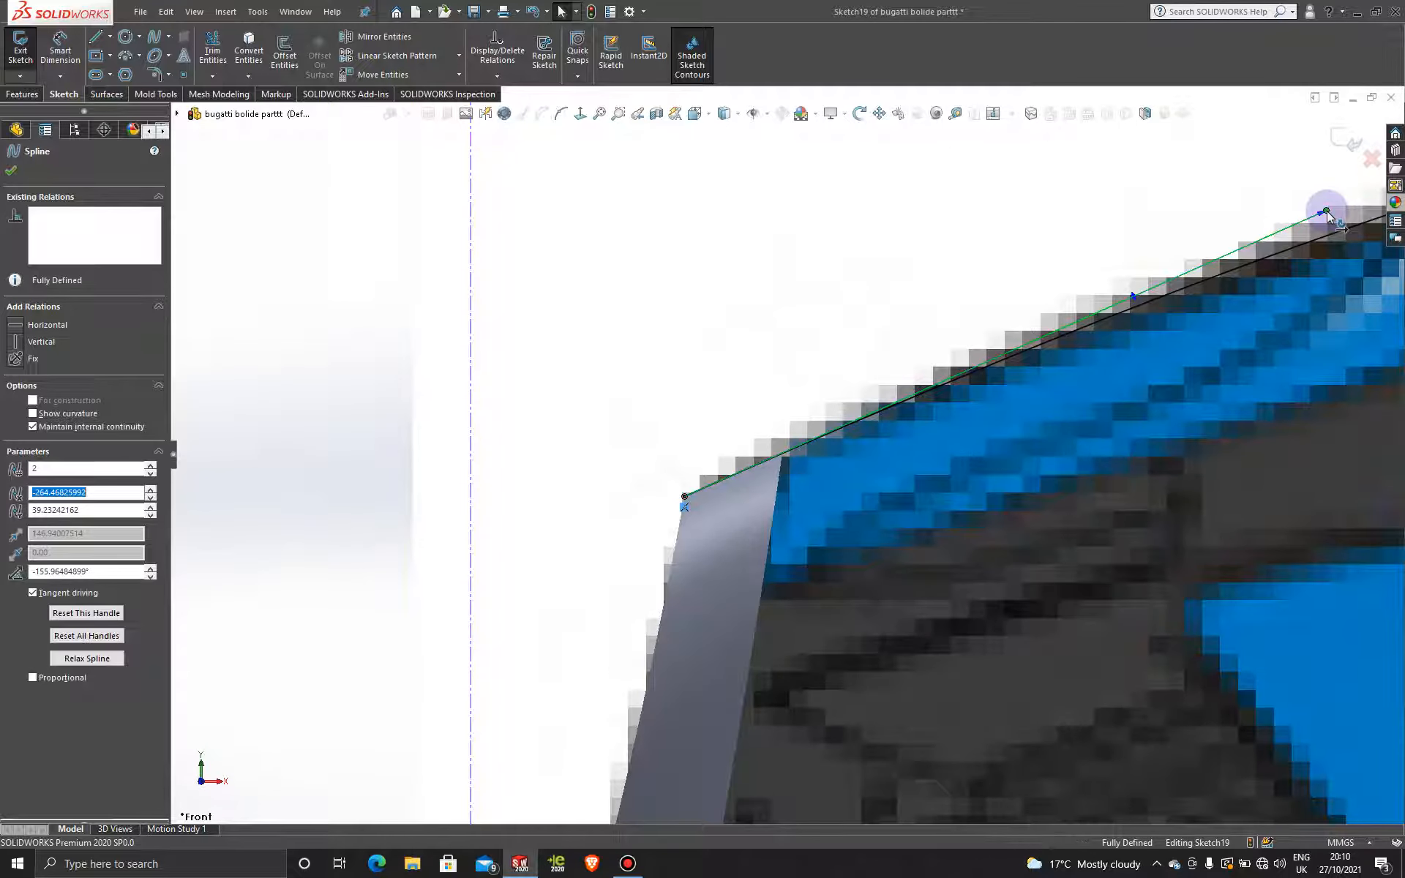
pyautogui.moveTo(1329, 212); pyautogui.dragTo(1326, 208)
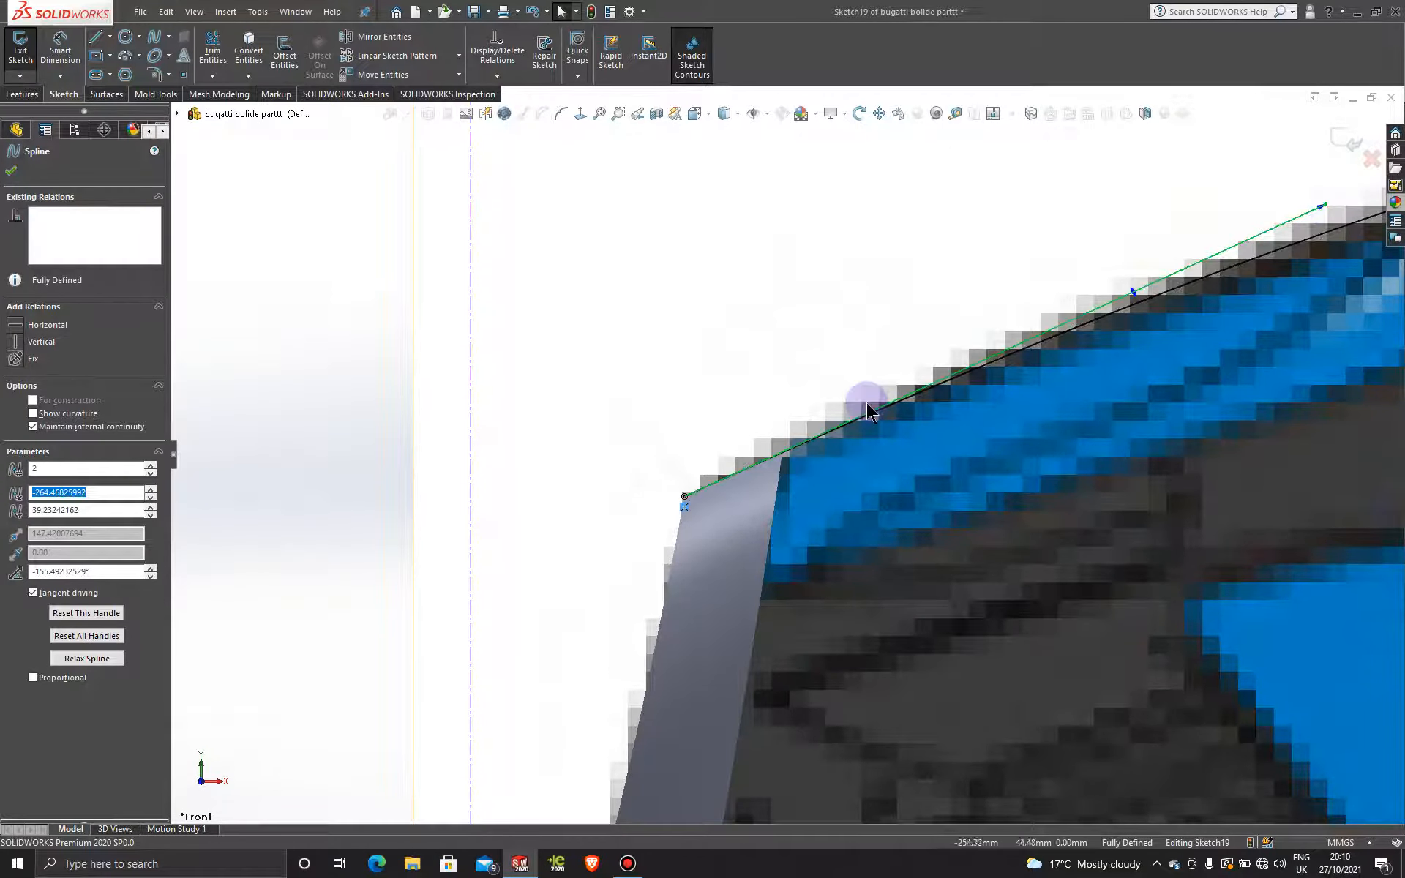
pyautogui.scroll(4, 867, 399)
pyautogui.scroll(5, 661, 525)
pyautogui.scroll(-10, 700, 525)
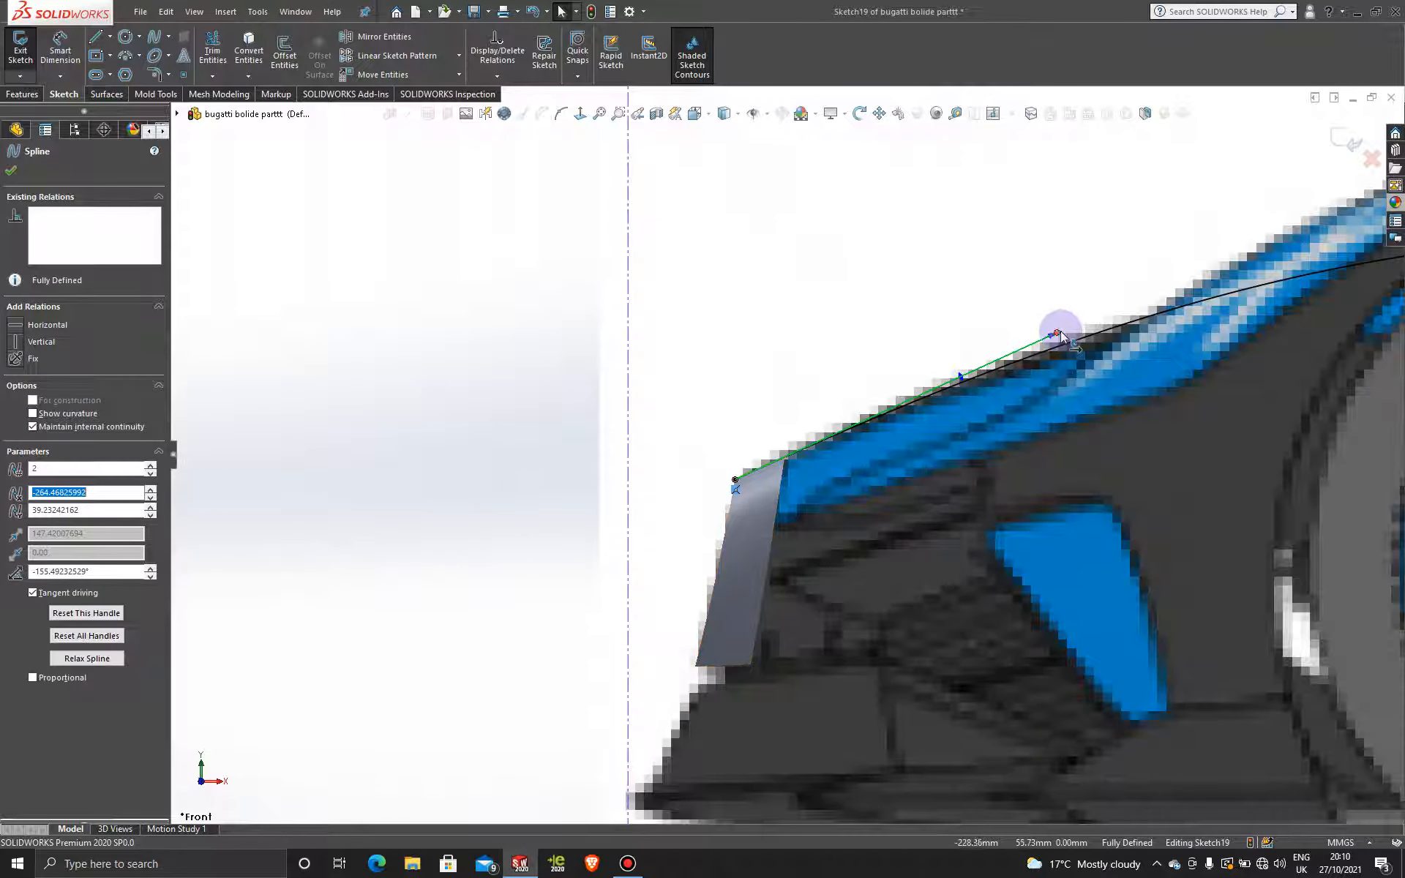
pyautogui.moveTo(1057, 334); pyautogui.dragTo(1059, 331)
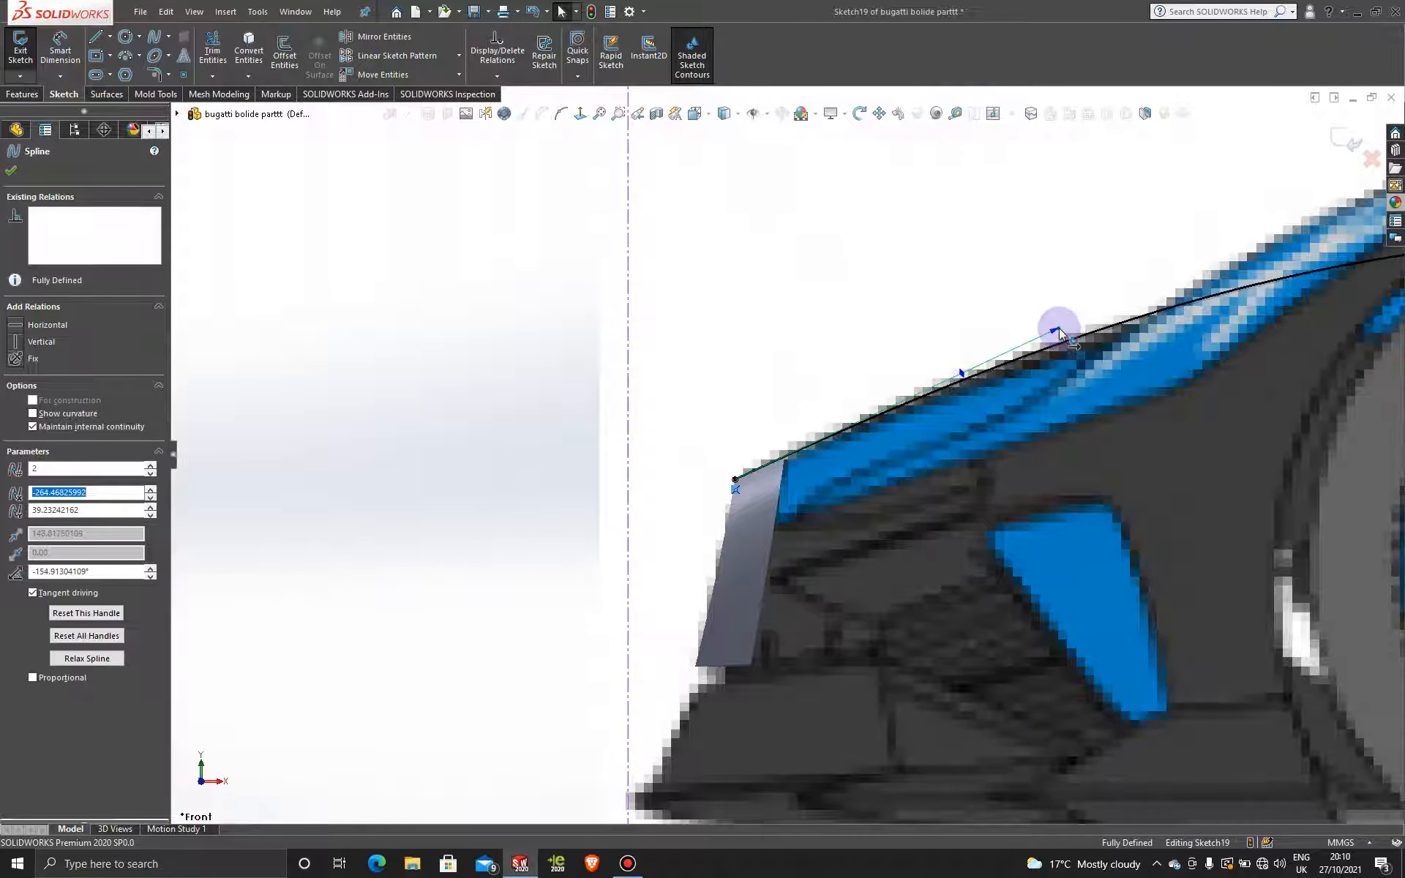
pyautogui.scroll(10, 812, 445)
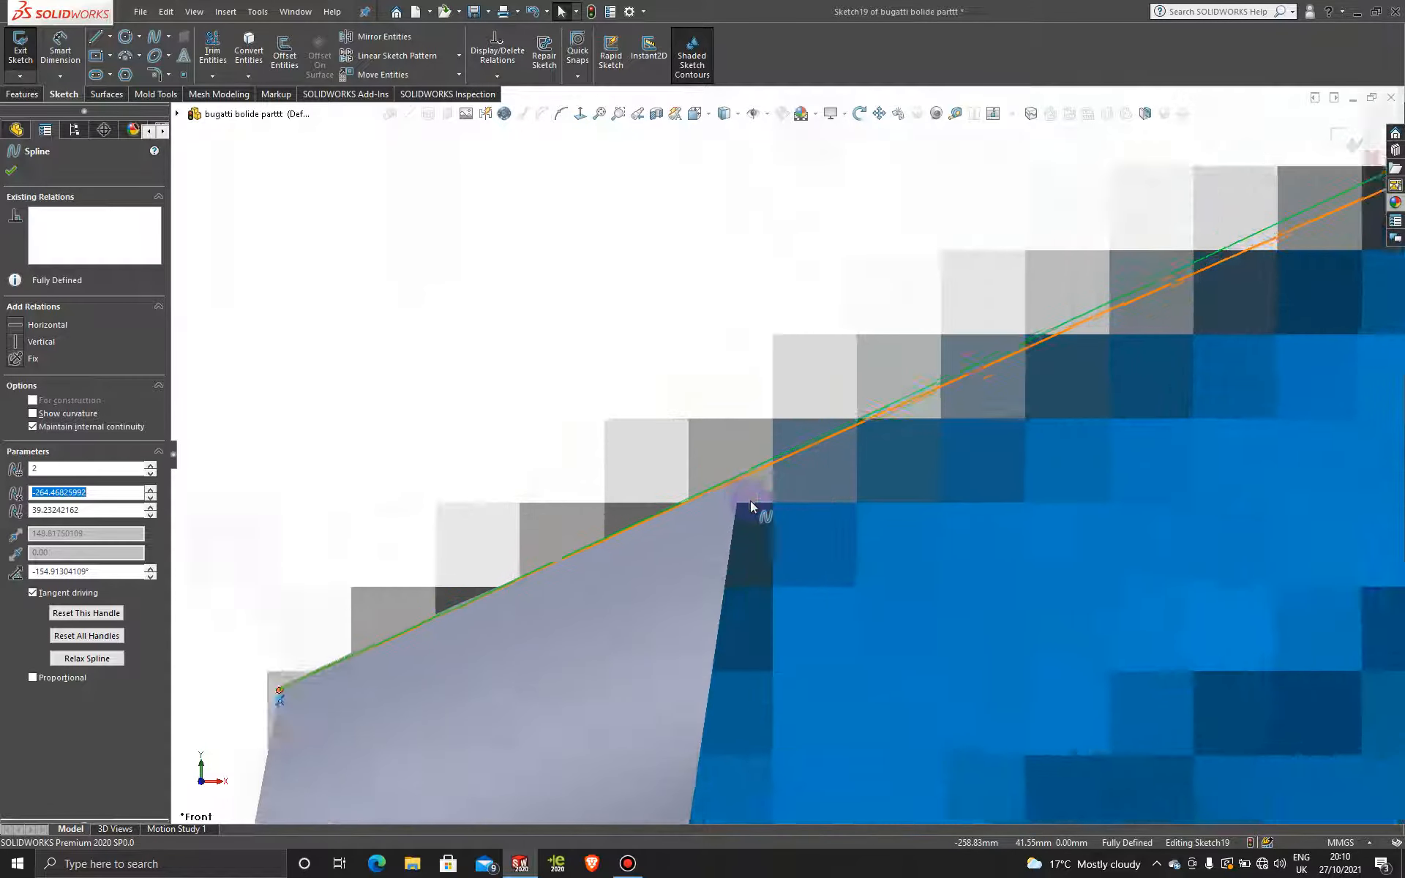
pyautogui.scroll(-10, 835, 486)
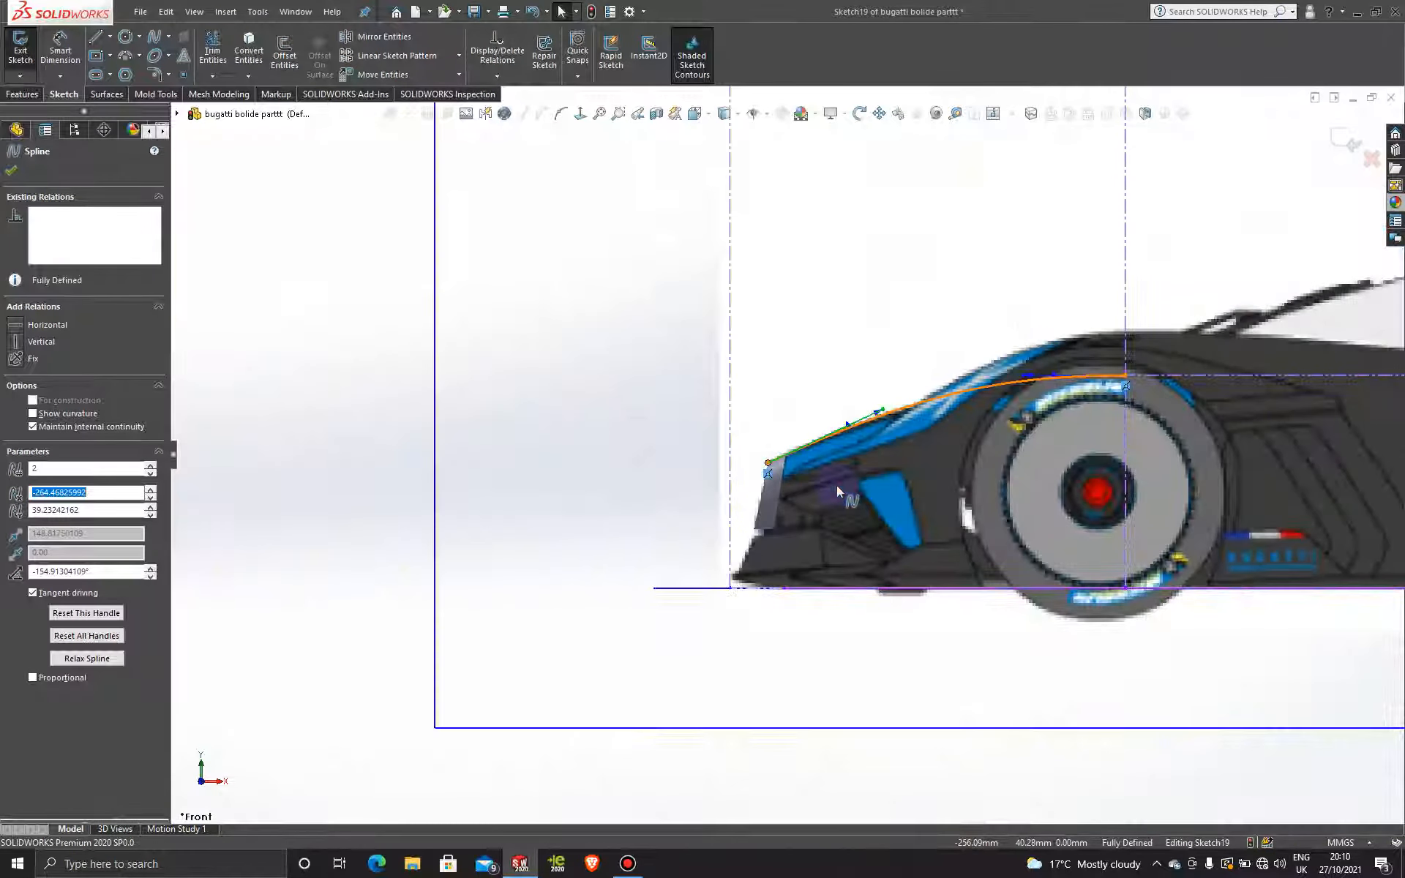
pyautogui.scroll(5, 958, 419)
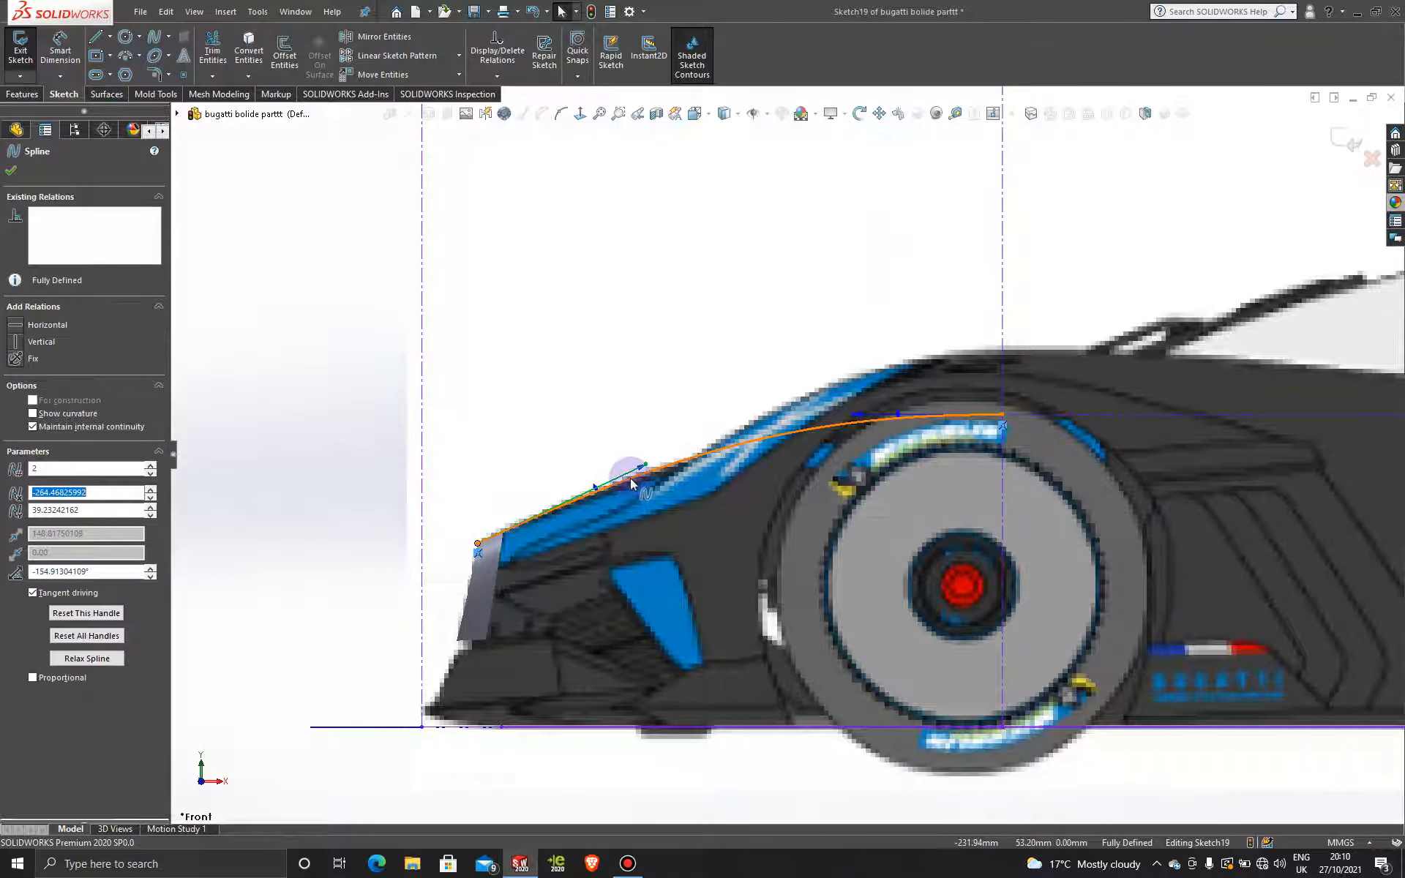
pyautogui.scroll(-3, 837, 483)
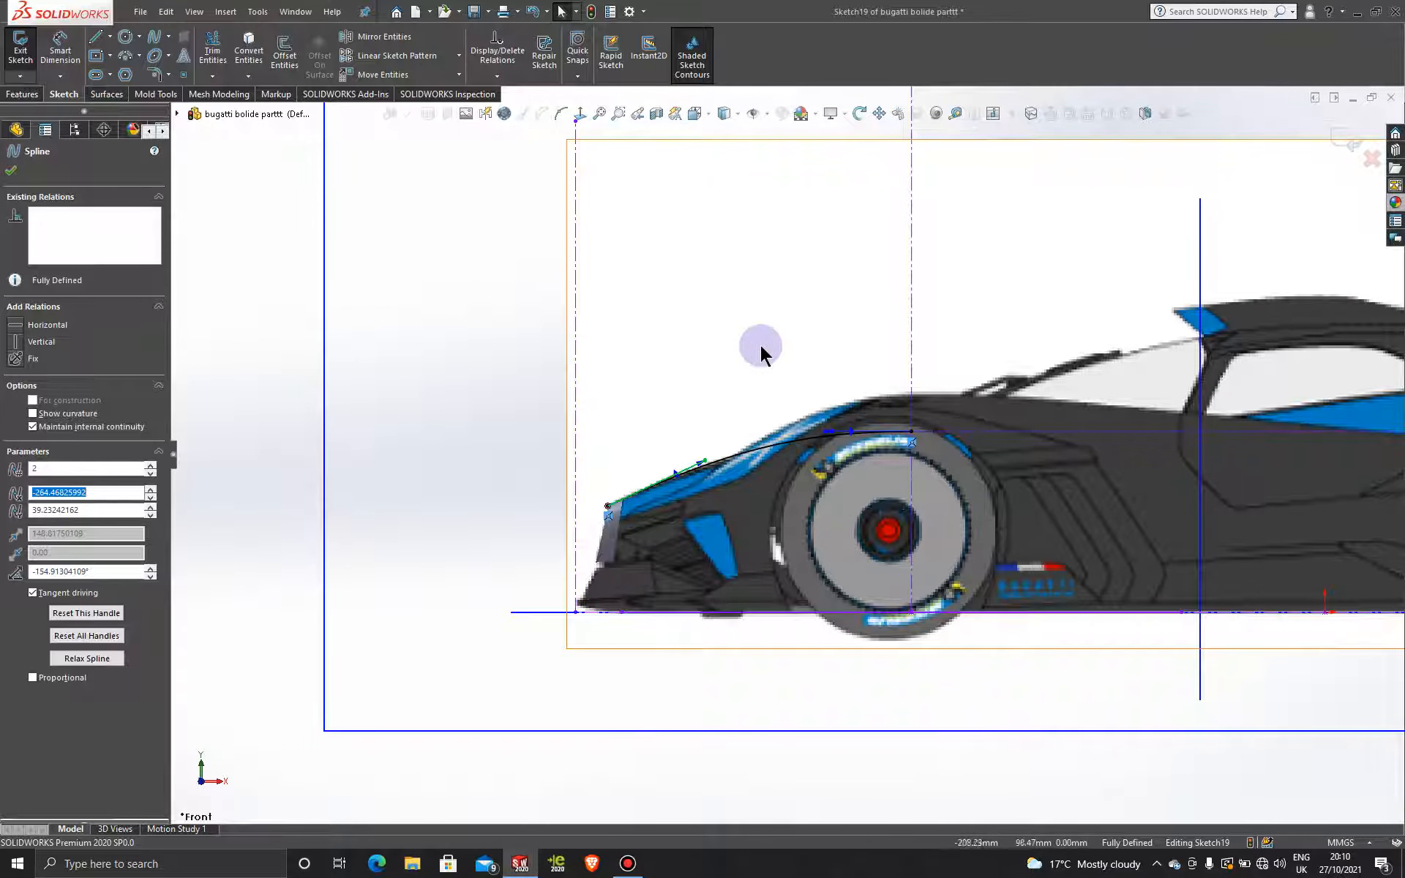
pyautogui.moveTo(857, 381); pyautogui.dragTo(860, 601, button='middle')
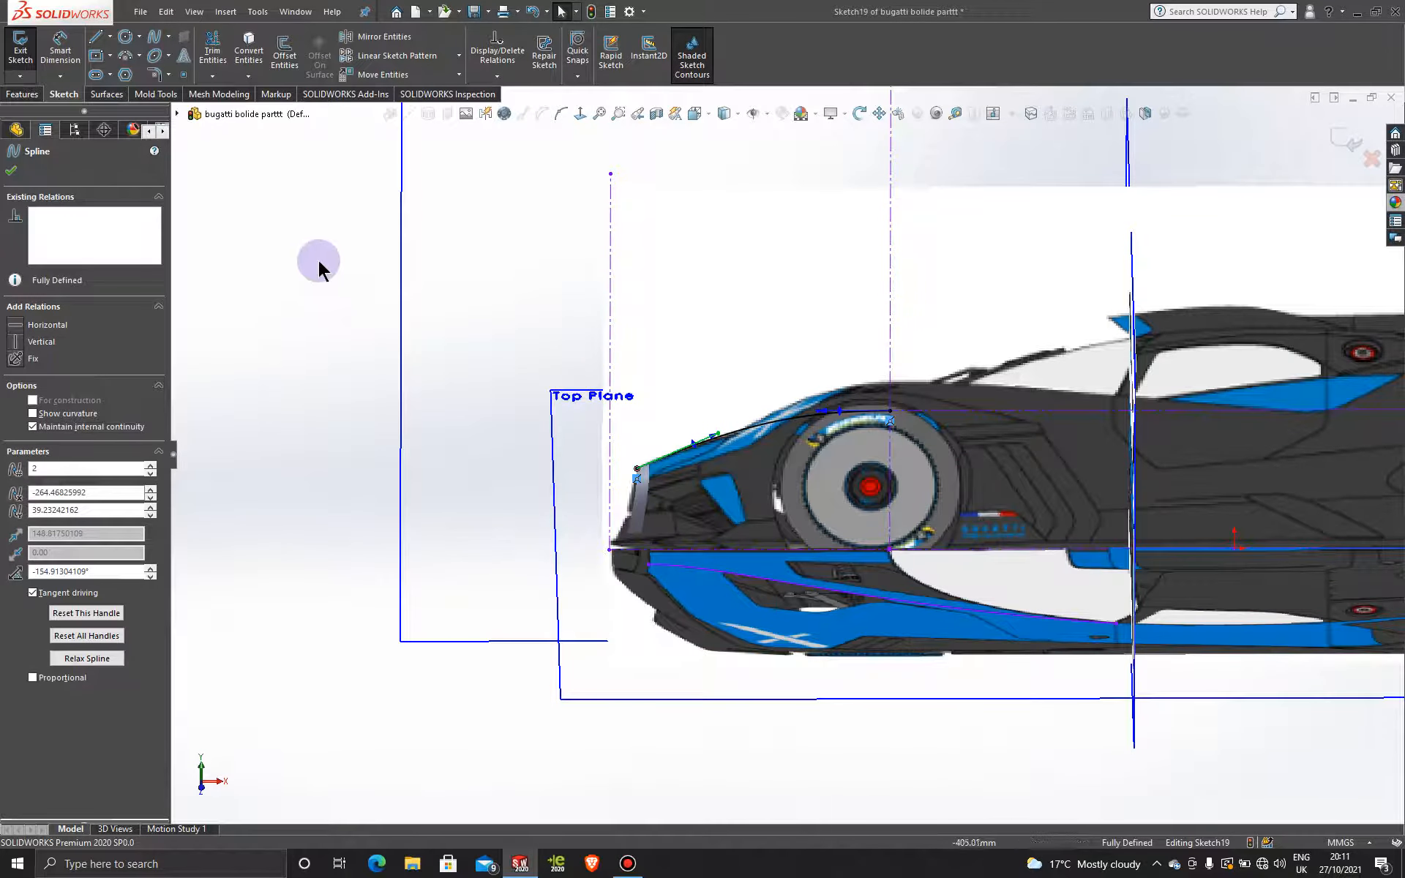
pyautogui.scroll(3, 350, 296)
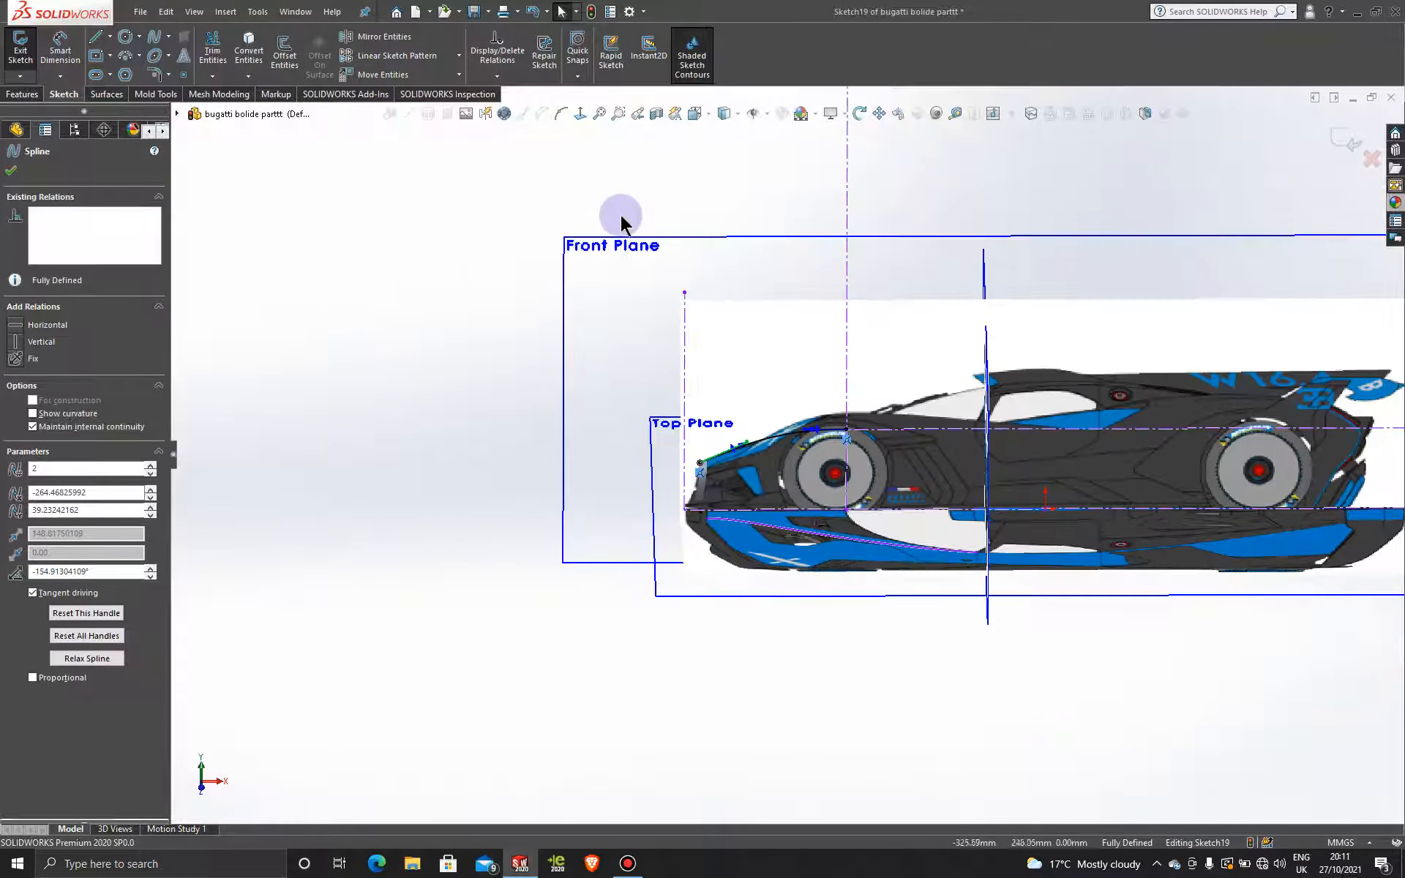
pyautogui.click(631, 242)
pyautogui.click(580, 113)
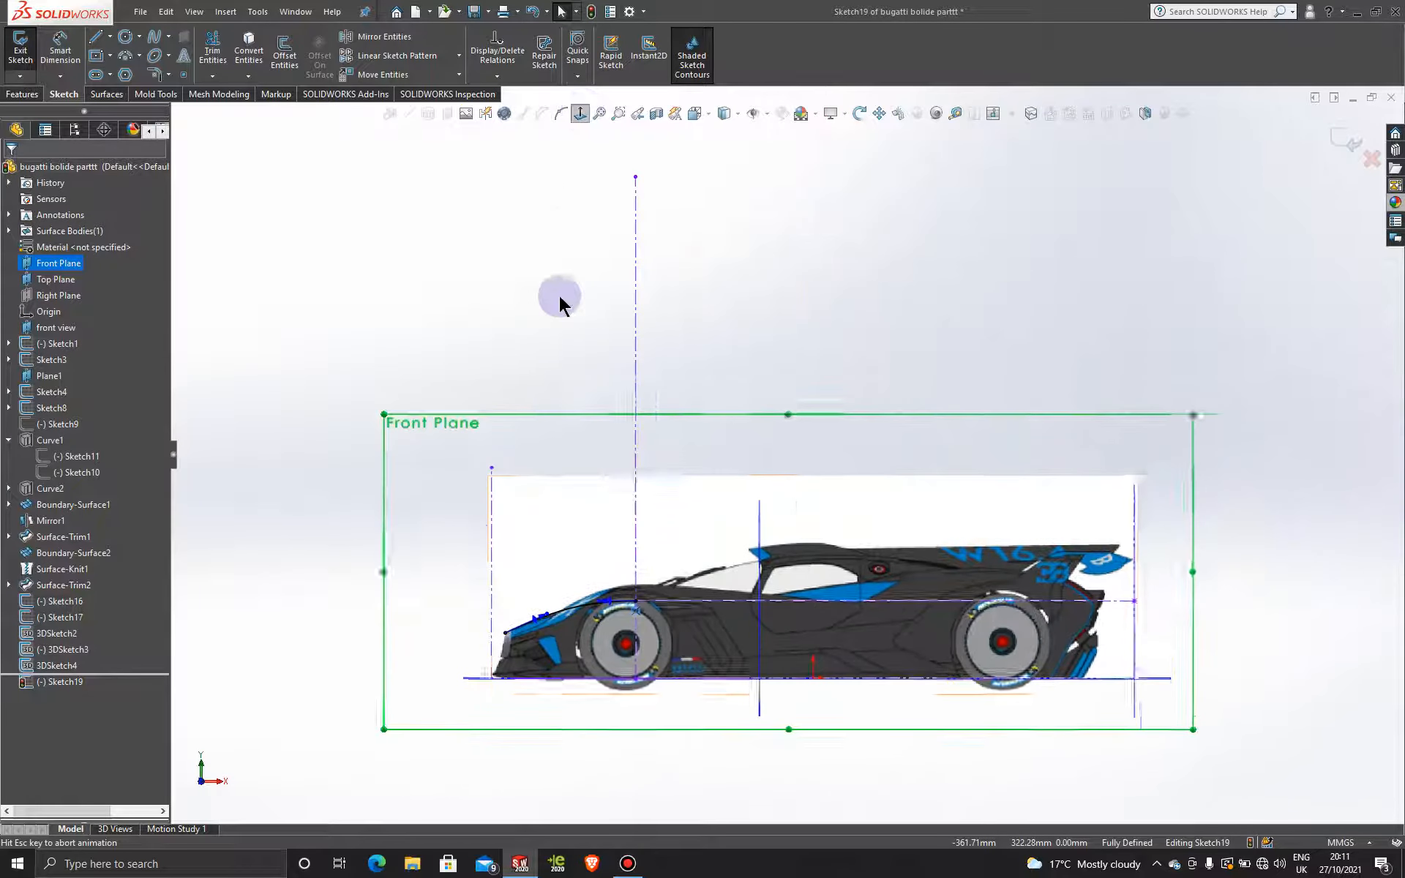
pyautogui.scroll(-5, 670, 629)
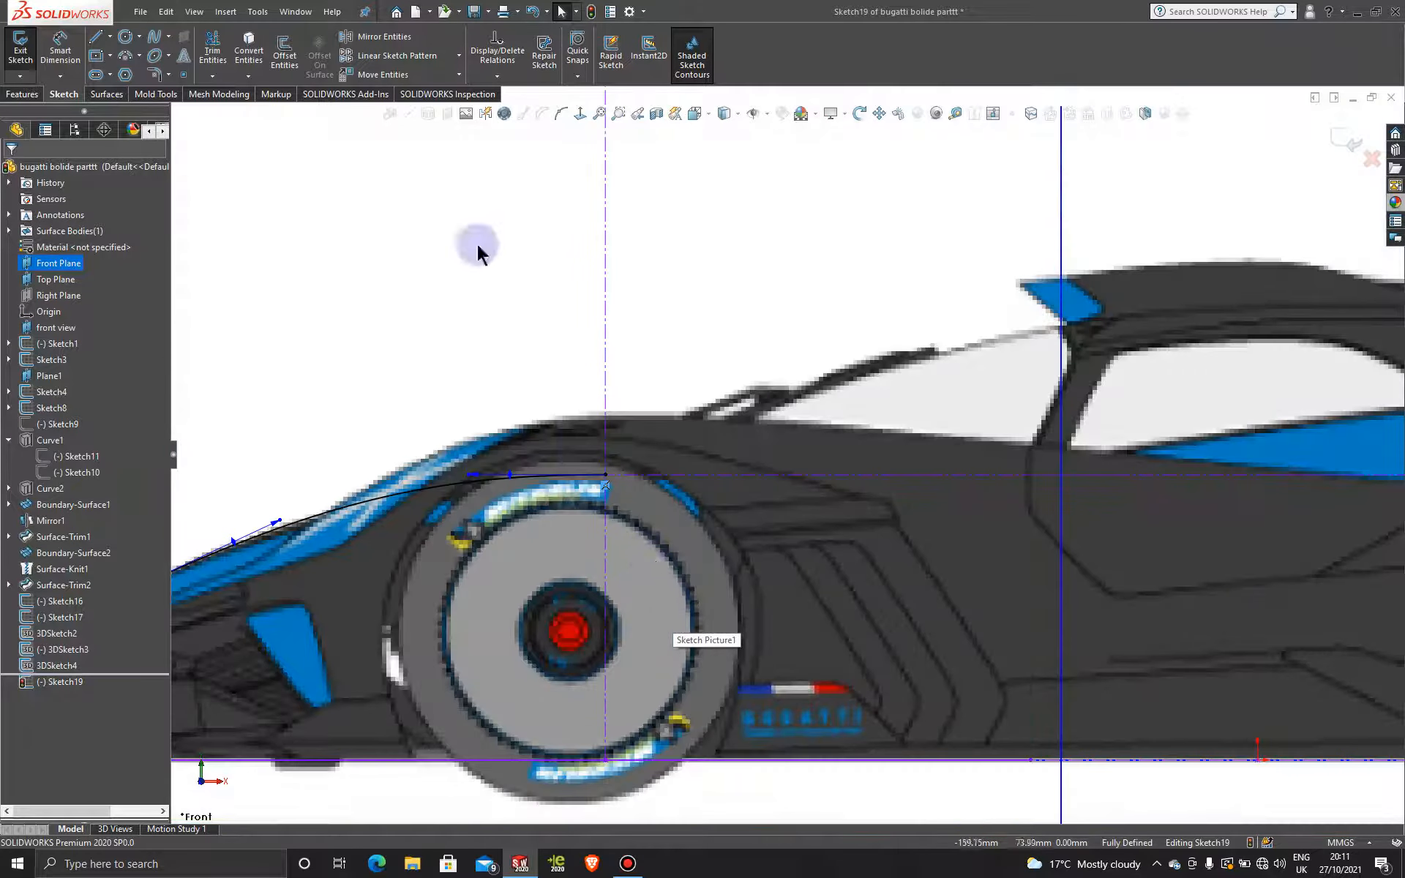
pyautogui.click(155, 38)
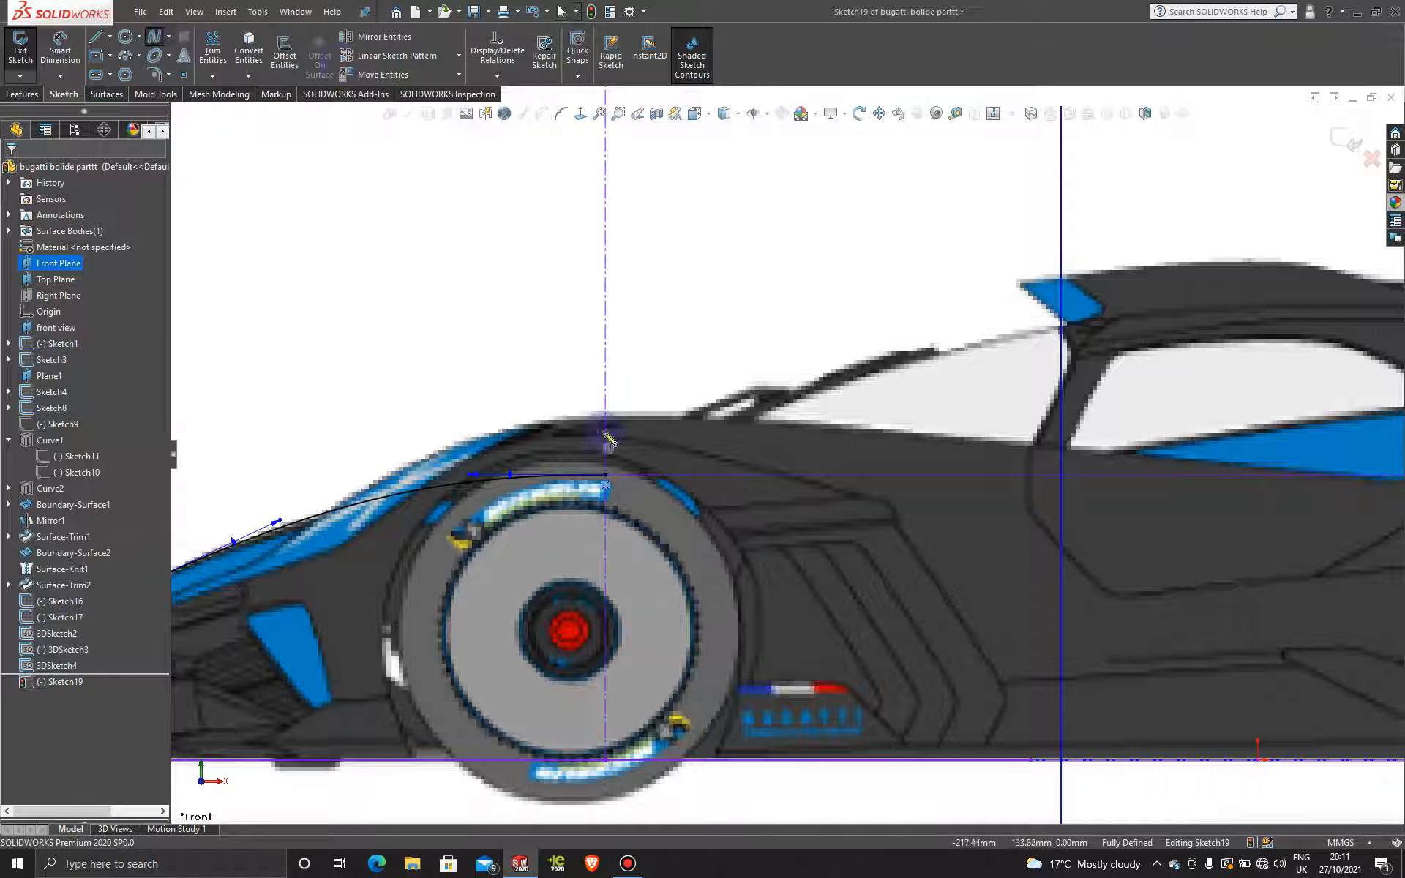
pyautogui.click(607, 476)
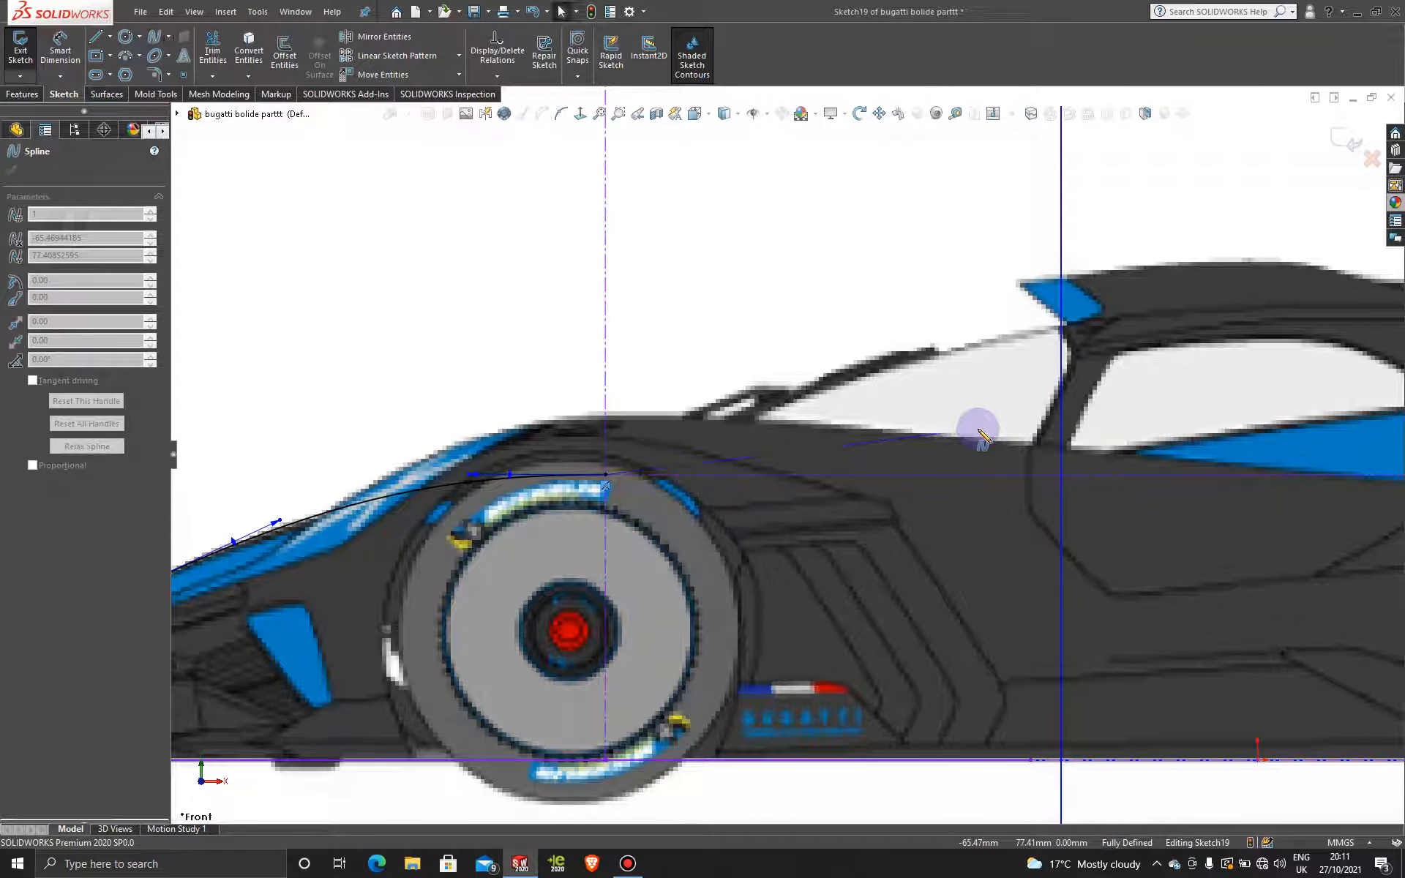
pyautogui.press('Escape')
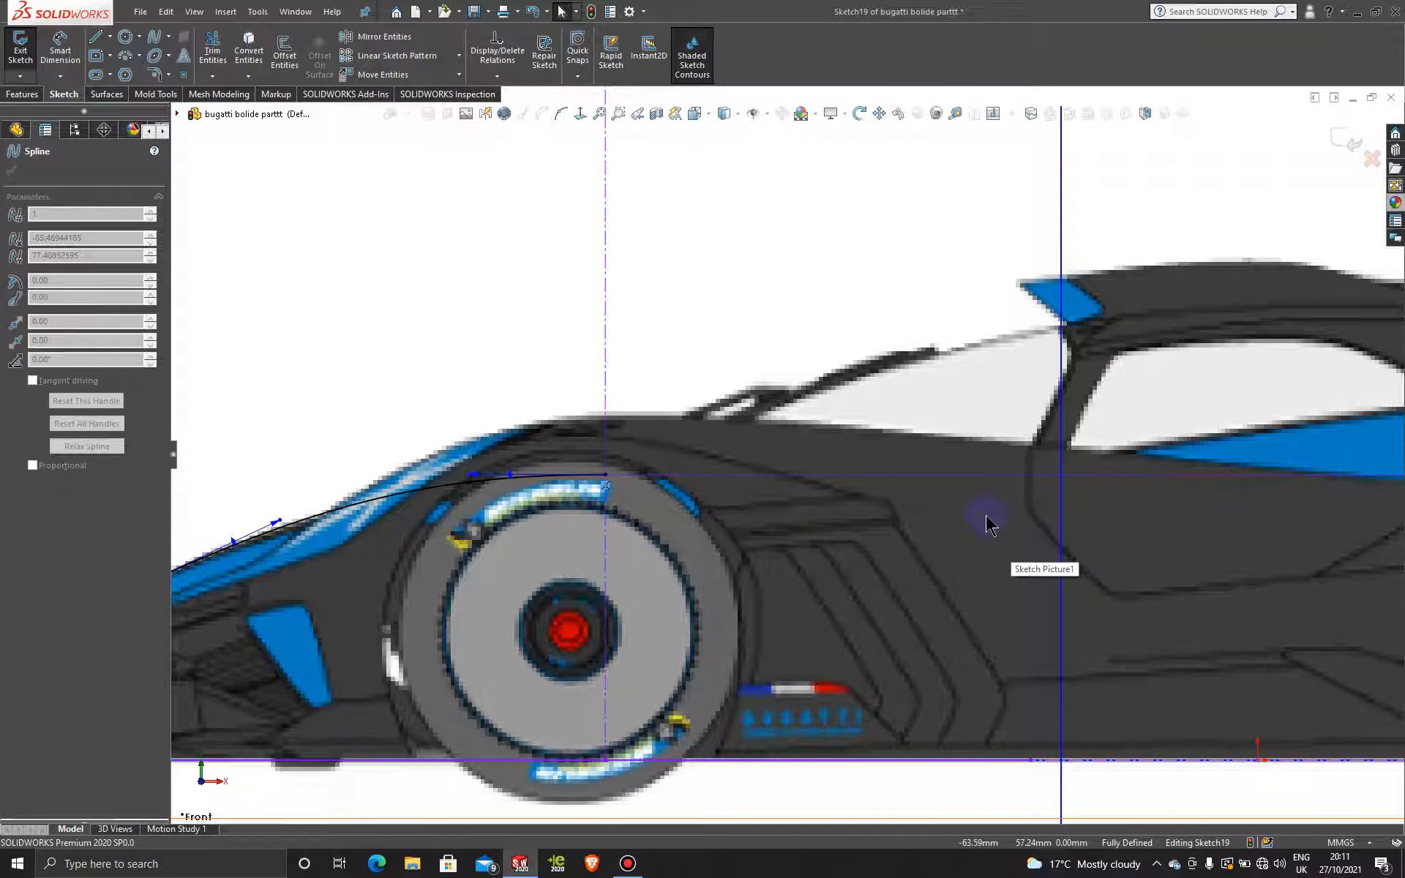
pyautogui.scroll(3, 968, 525)
pyautogui.moveTo(857, 510)
pyautogui.mouseDown(button='middle')
pyautogui.moveTo(823, 565)
pyautogui.moveTo(1000, 560)
pyautogui.moveTo(1025, 501)
pyautogui.moveTo(1040, 505)
pyautogui.mouseUp(button='middle')
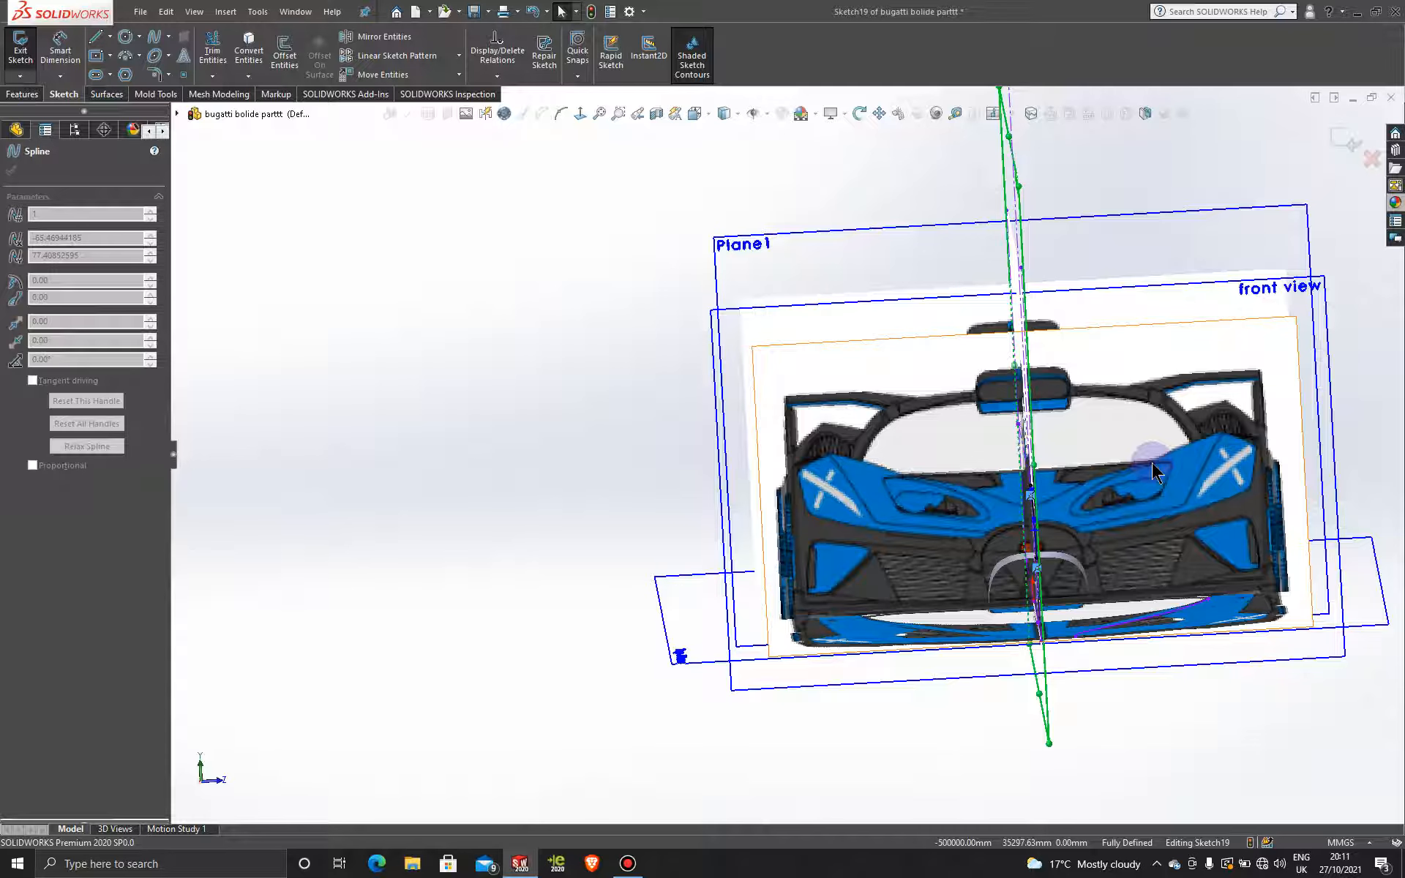
pyautogui.scroll(3, 1131, 472)
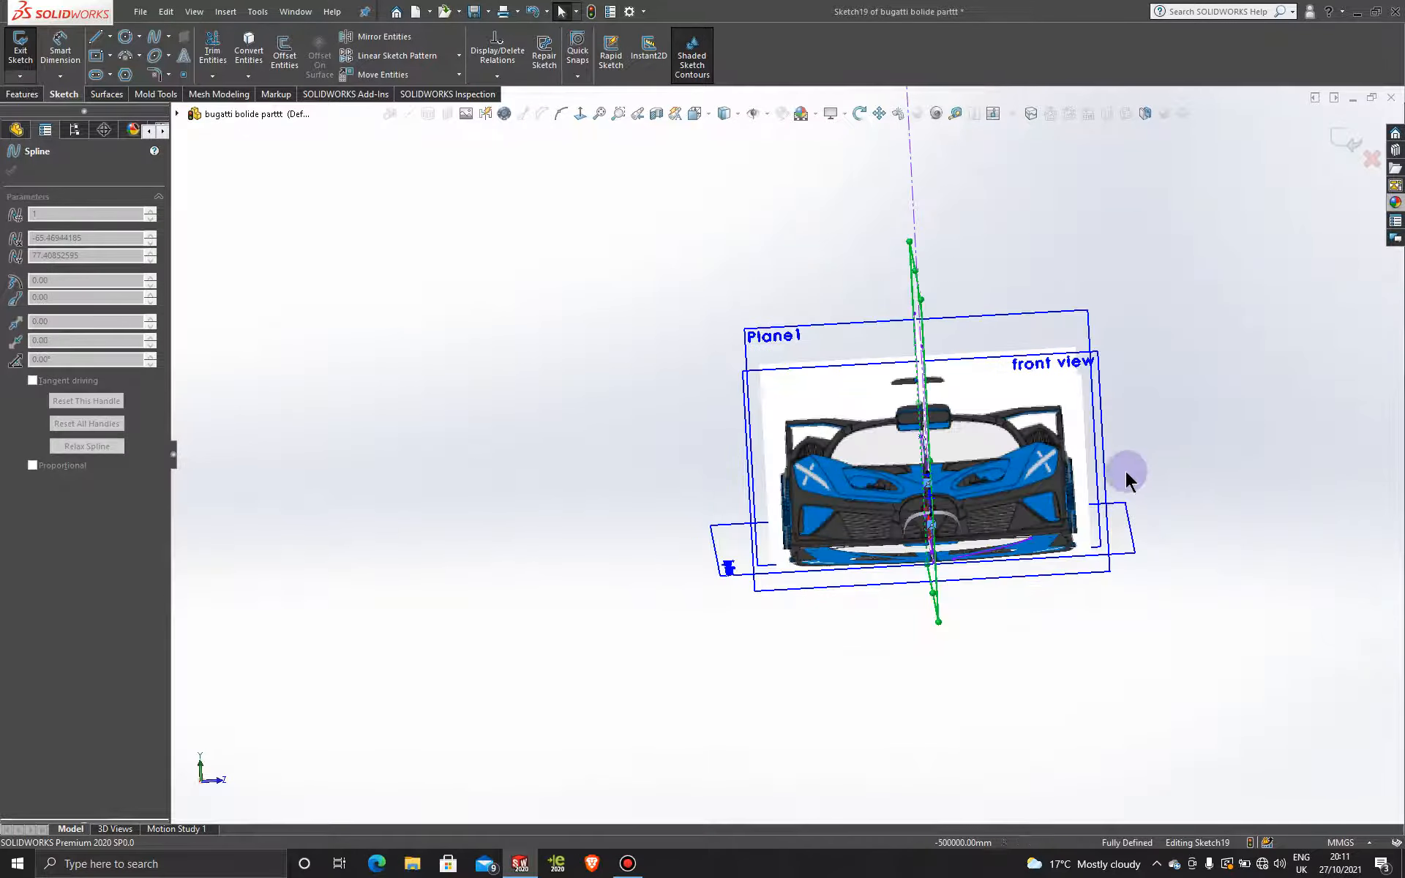
# - Sketch a two-point spline about 147 mm long from the construction-line intersection above the front wheel rearward to below the side window
pyautogui.moveTo(1038, 469)
pyautogui.mouseDown(button='middle')
pyautogui.moveTo(953, 348)
pyautogui.moveTo(861, 430)
pyautogui.mouseUp(button='middle')
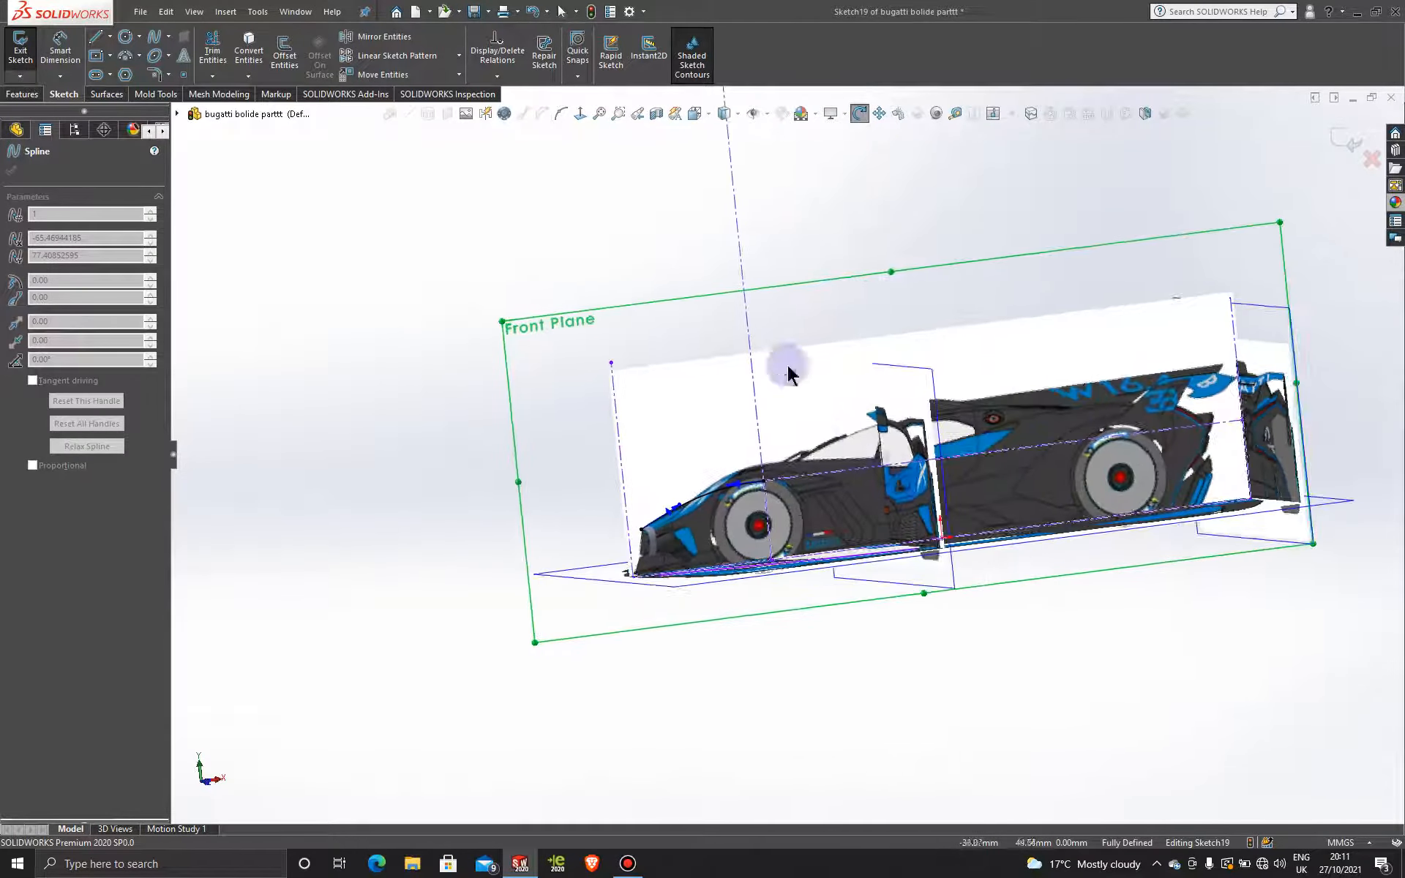
pyautogui.click(577, 115)
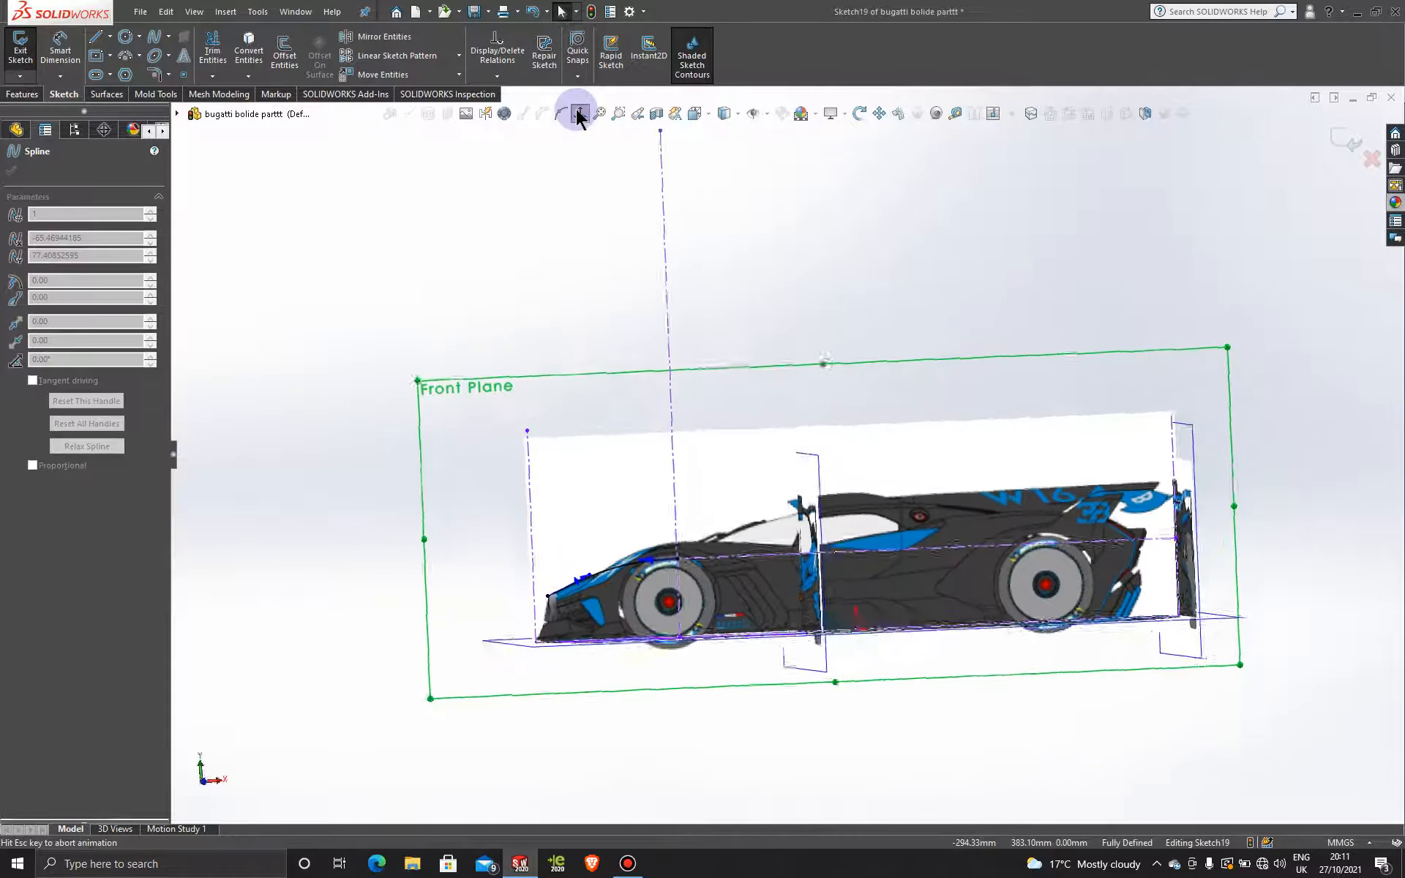
pyautogui.scroll(-5, 669, 602)
pyautogui.scroll(-2, 669, 602)
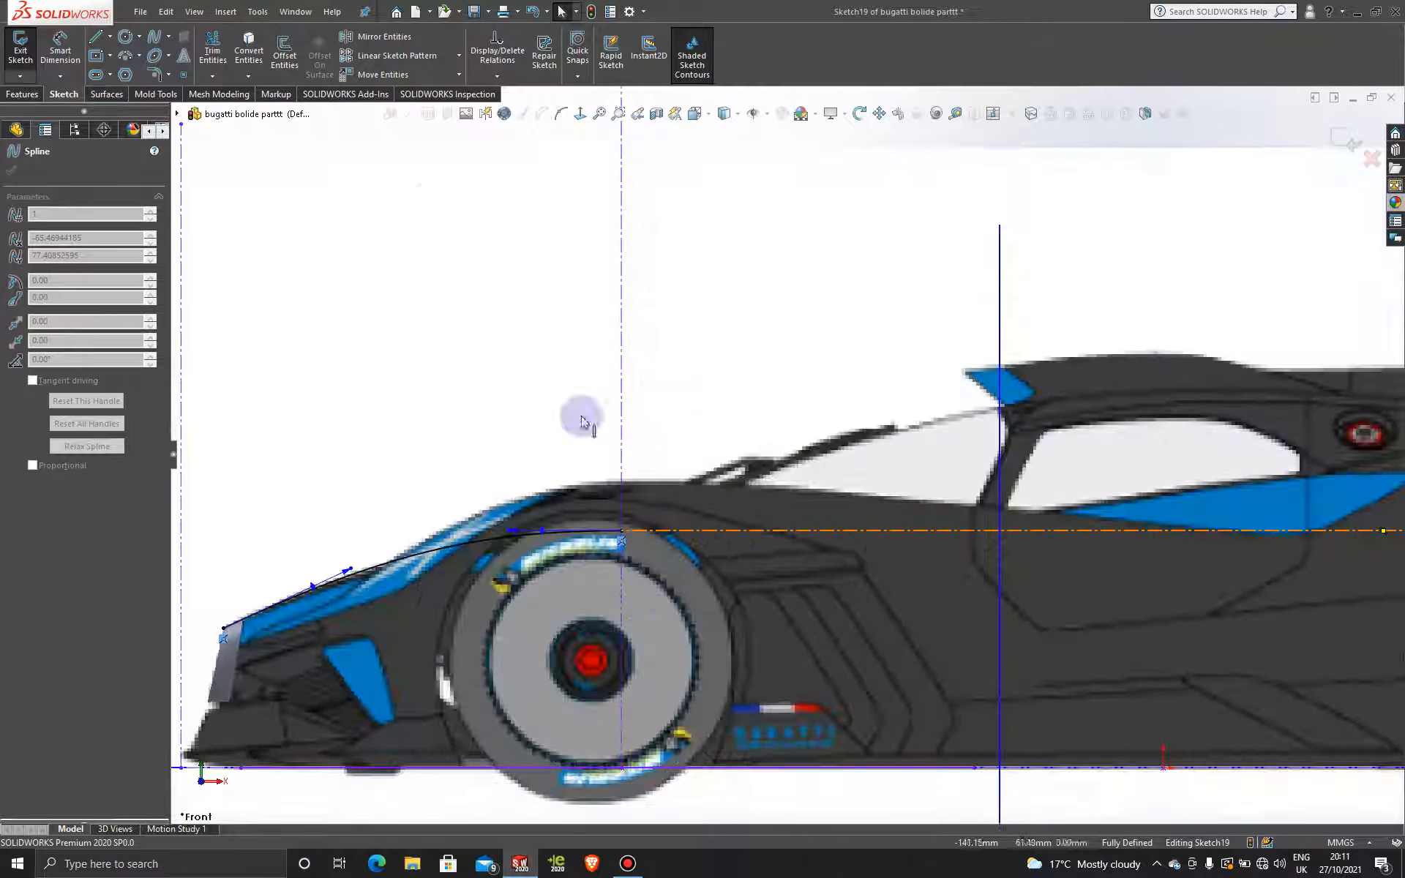
pyautogui.click(157, 38)
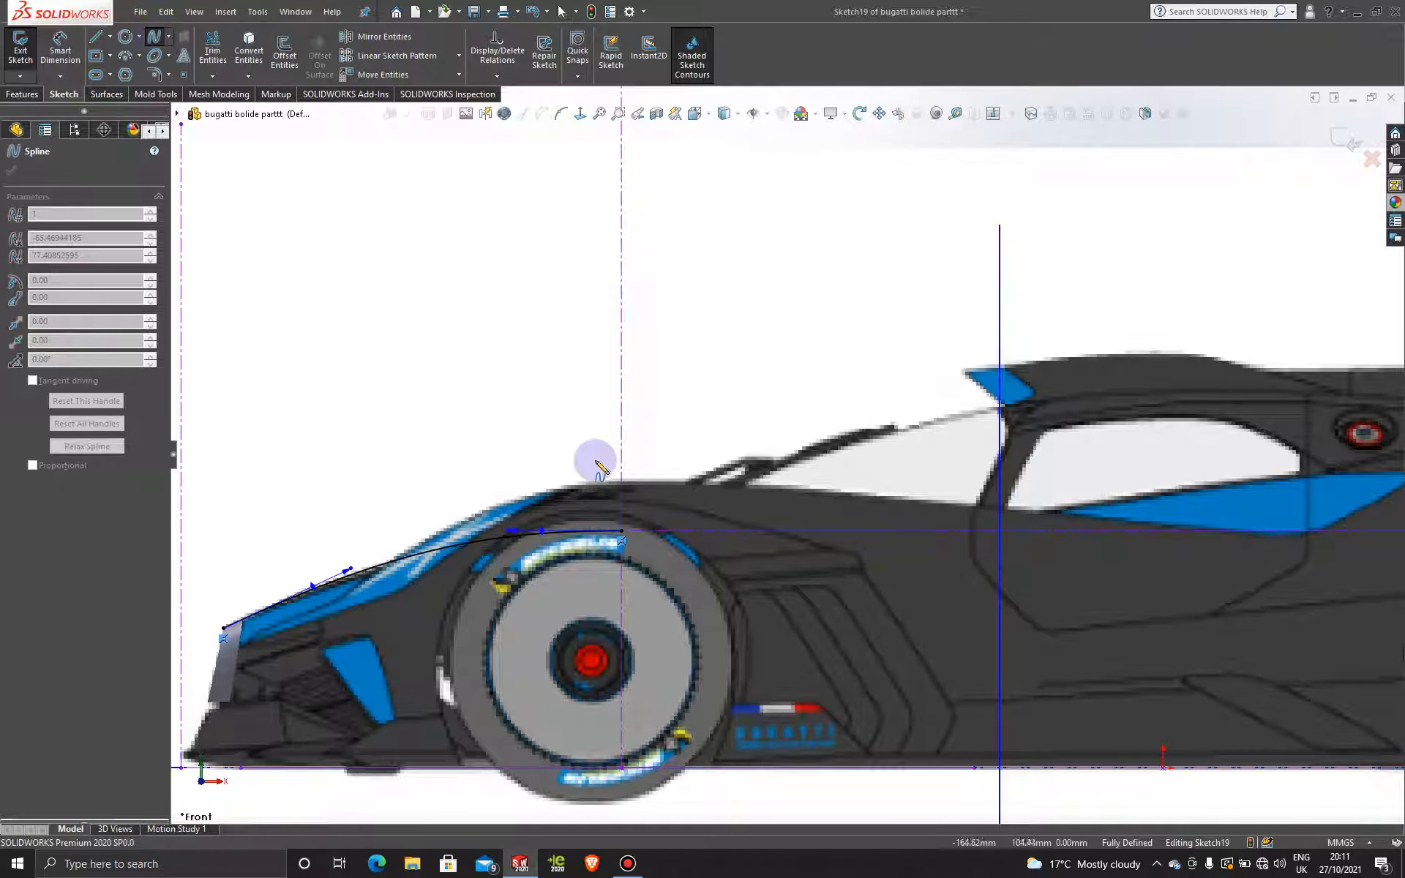
pyautogui.click(622, 532)
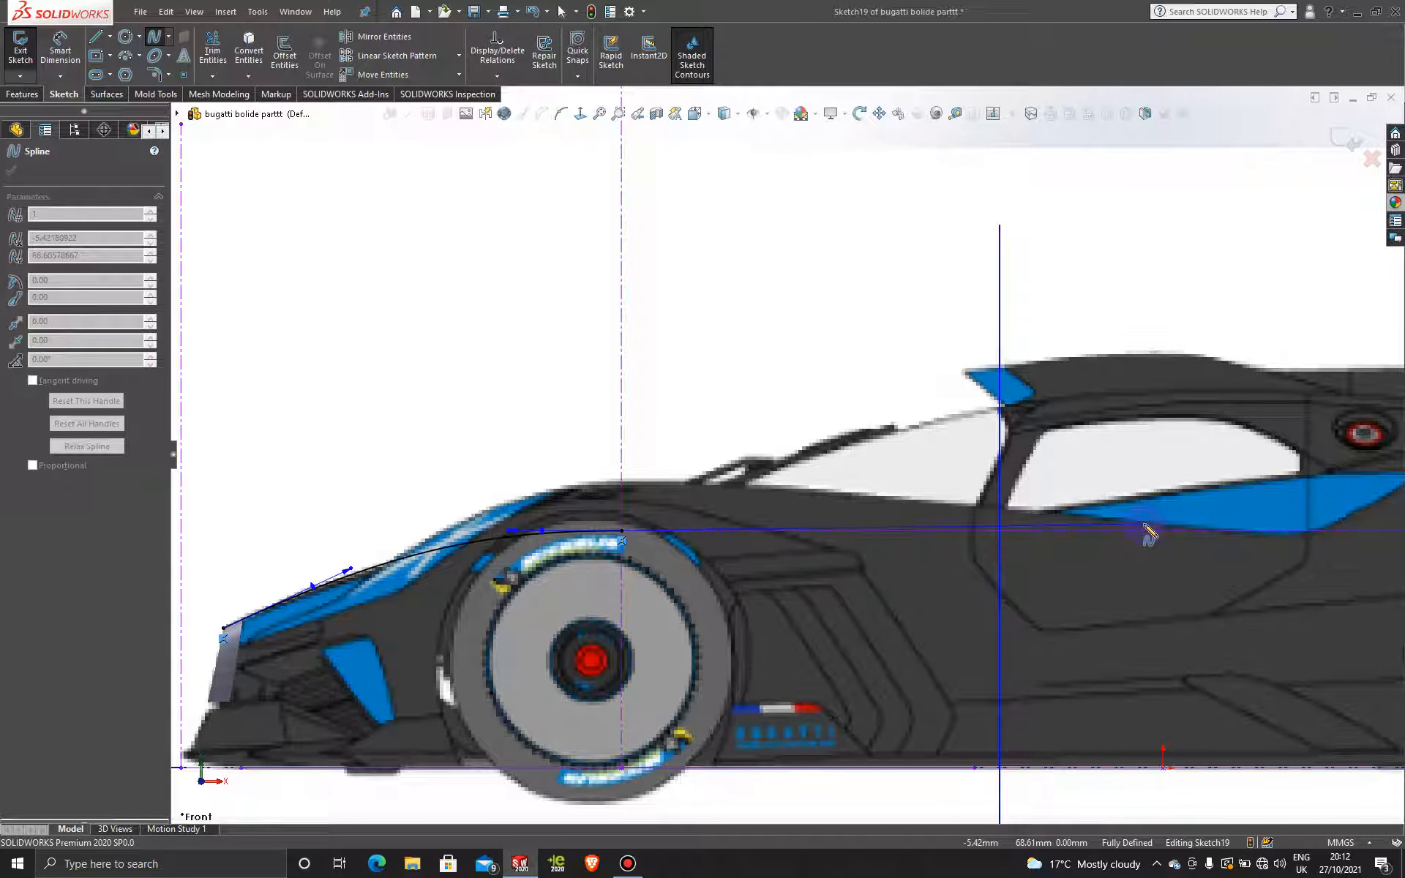
pyautogui.click(1146, 526)
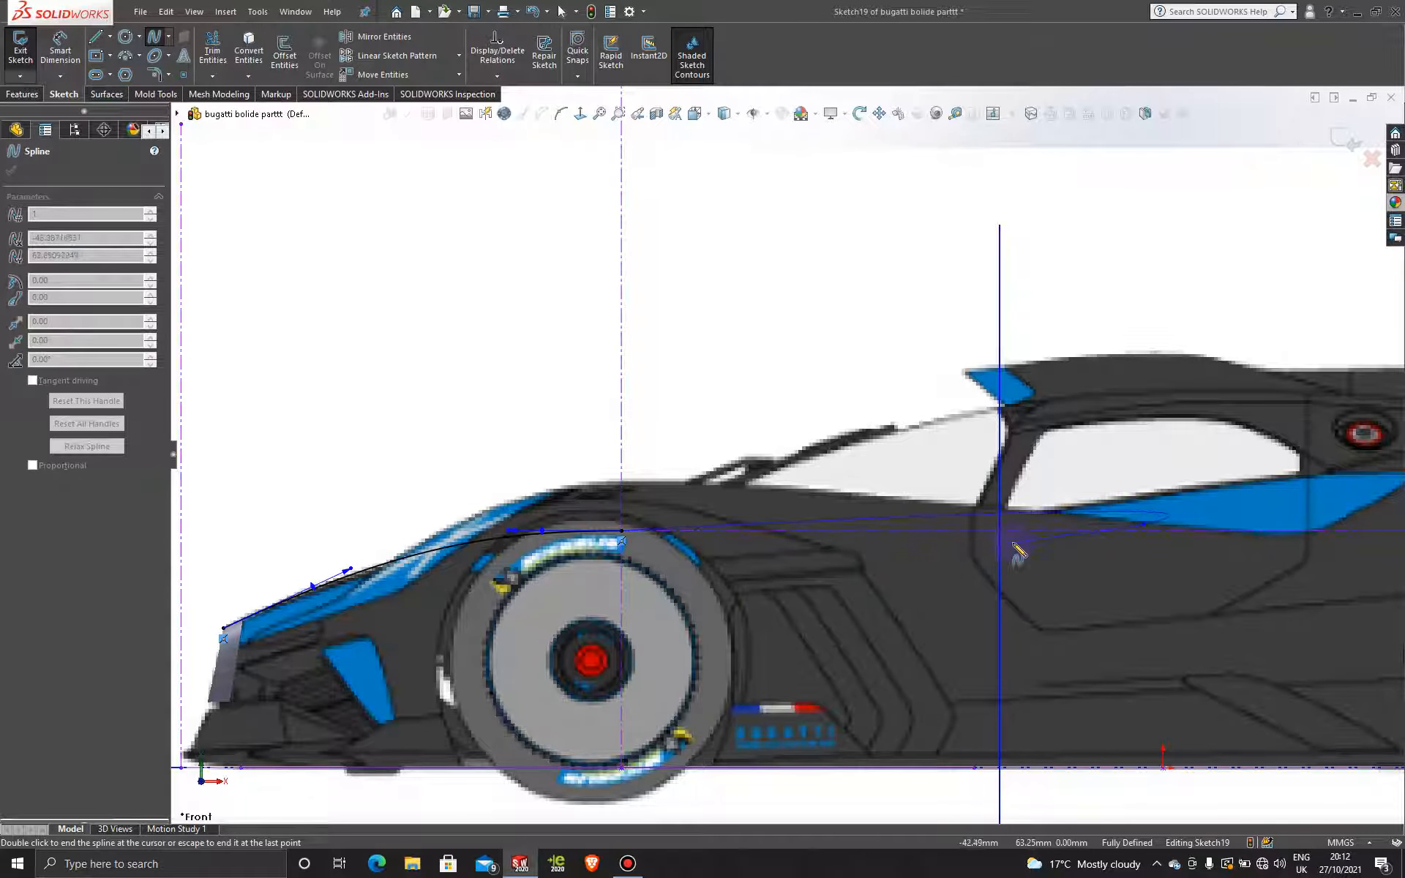
pyautogui.press('Escape')
# - Make the front and rear splines tangent at their shared point above the front wheel and close the sketch
pyautogui.scroll(-4, 591, 586)
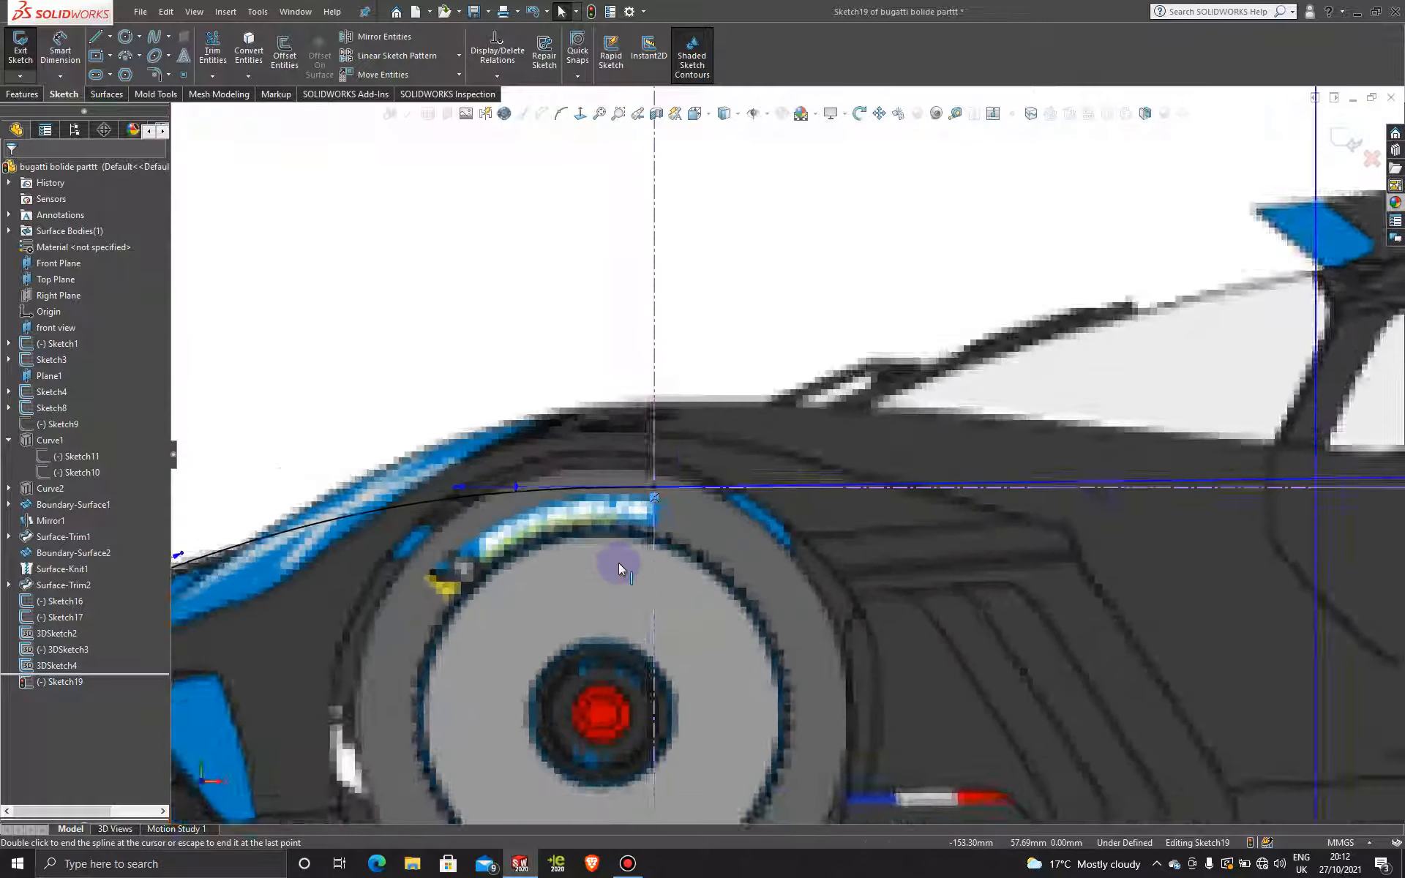
pyautogui.click(598, 472)
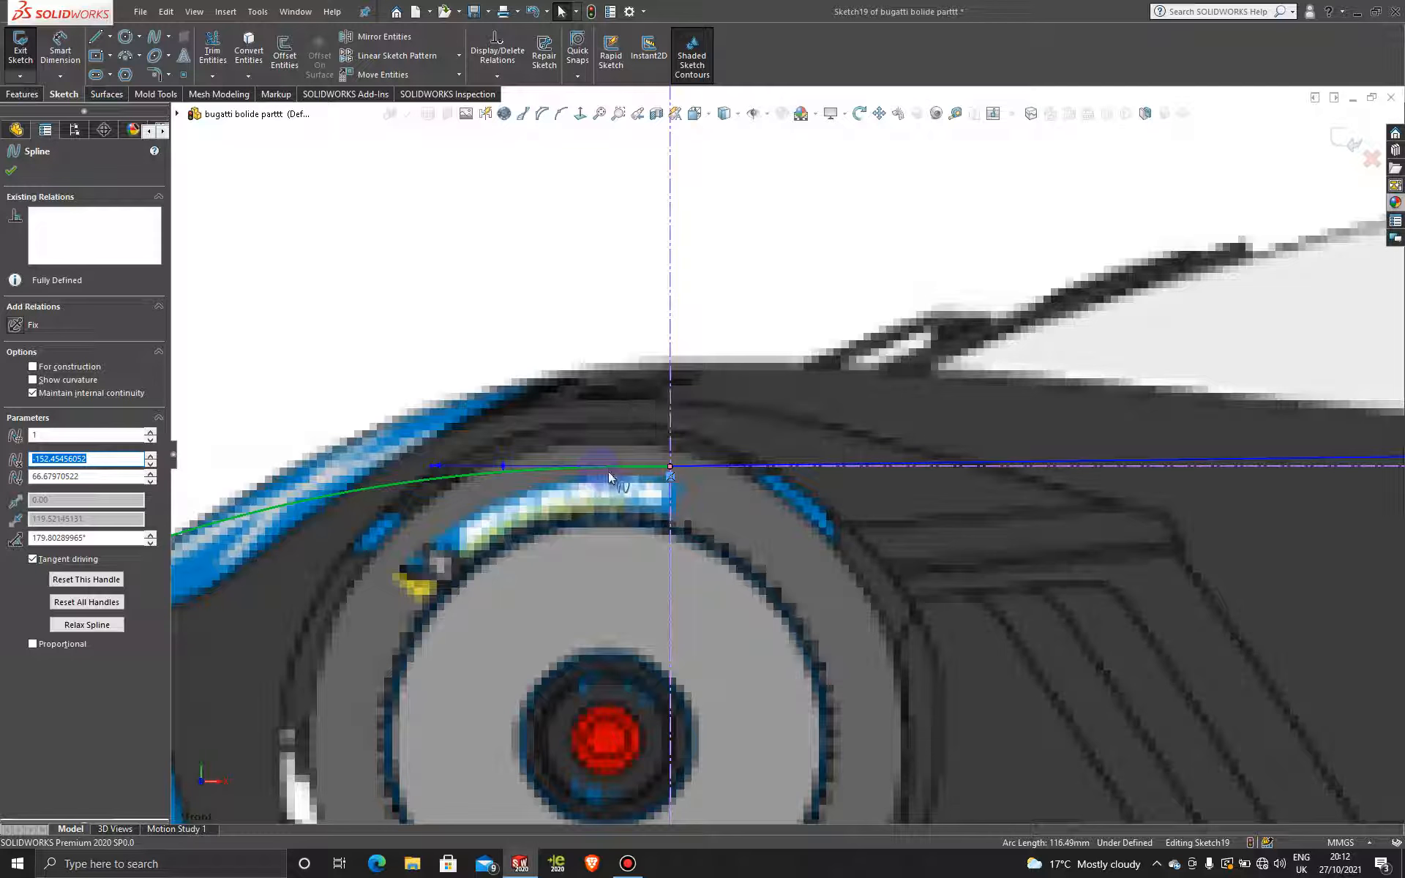
pyautogui.keyDown('ctrl'); pyautogui.click(900, 463); pyautogui.keyUp('ctrl')
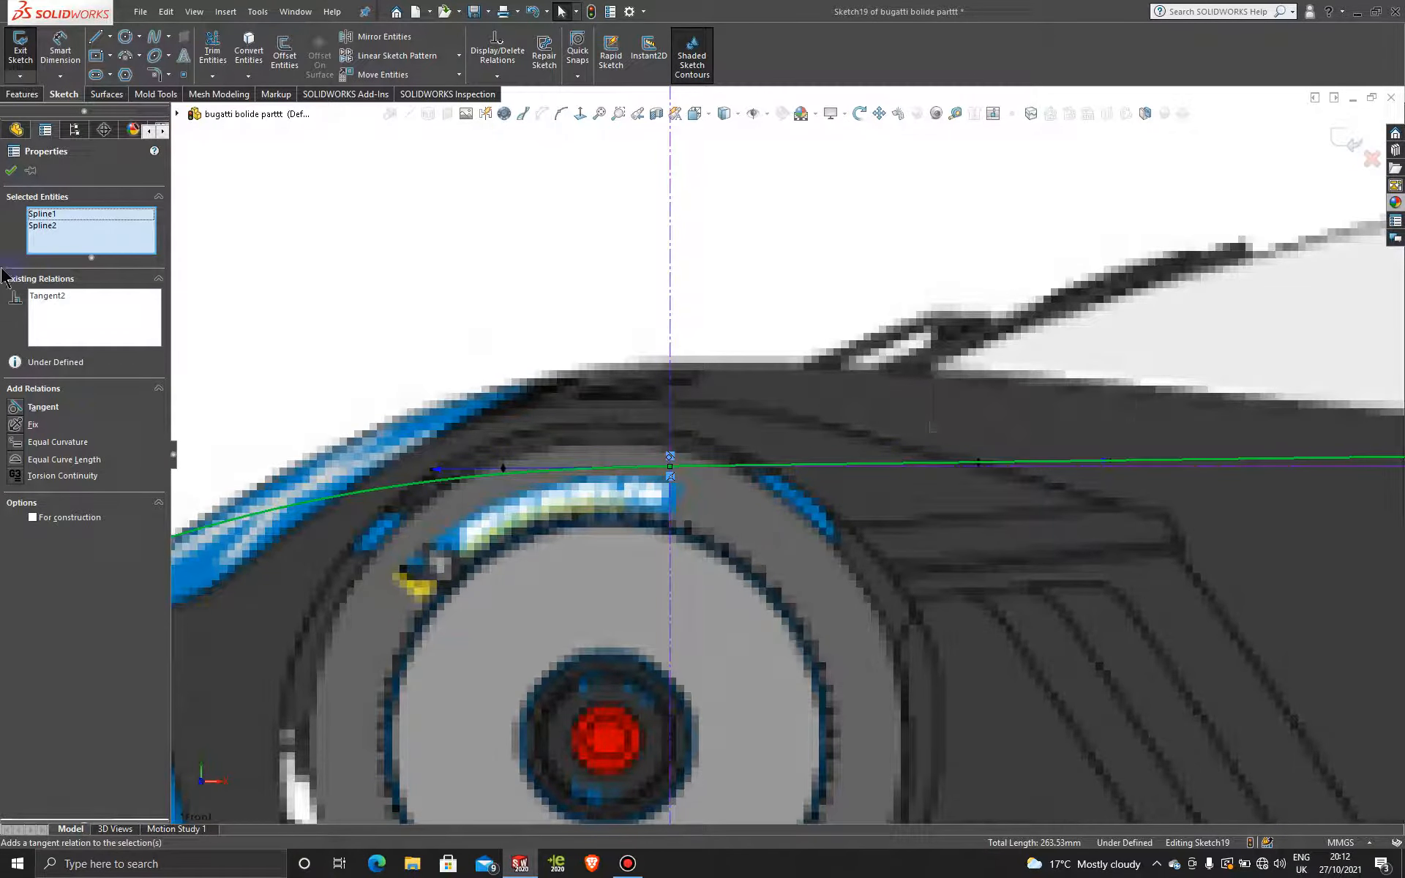
pyautogui.click(12, 171)
pyautogui.scroll(5, 327, 551)
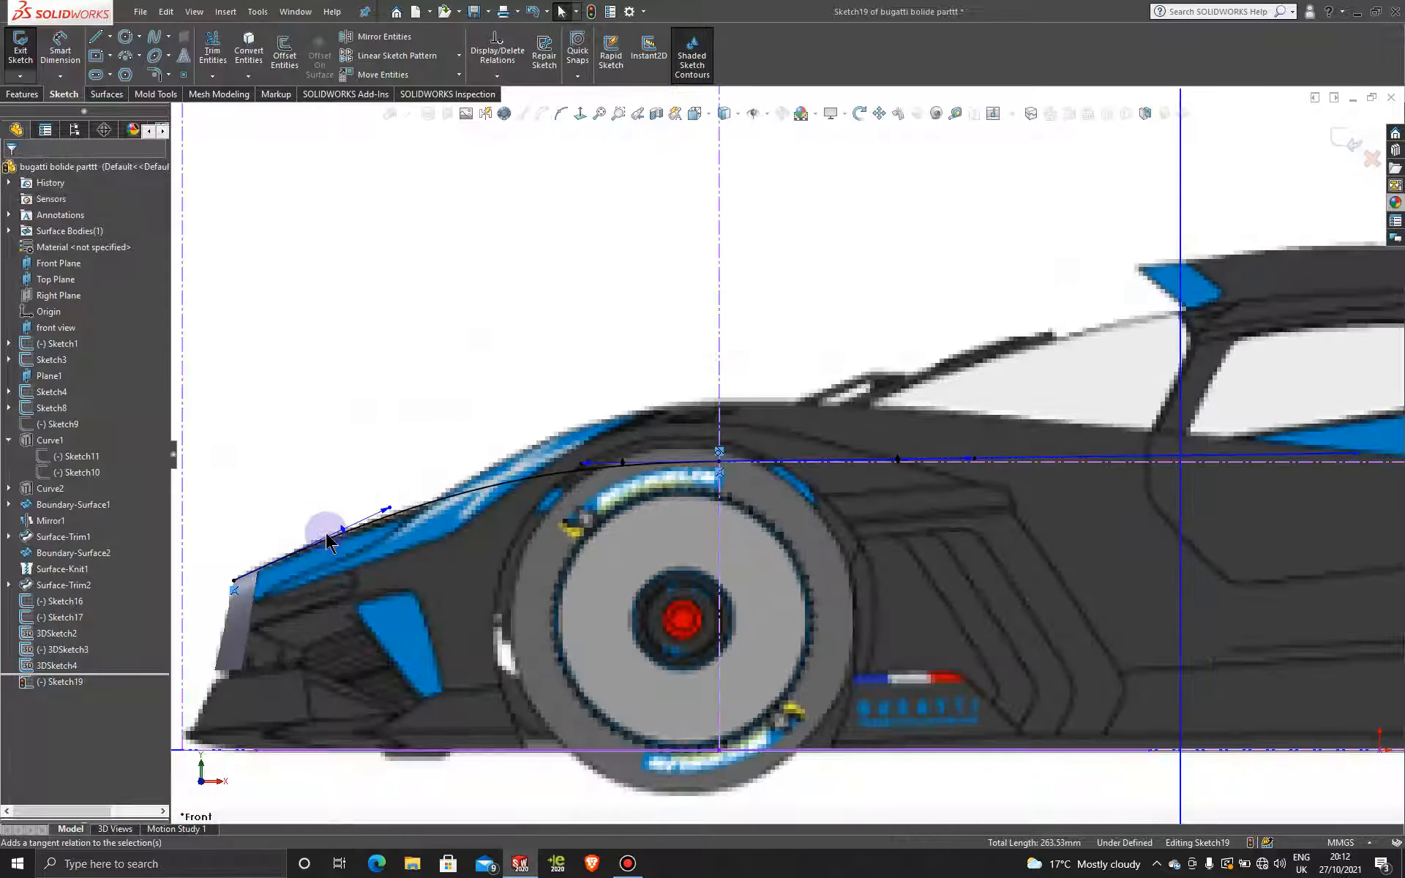
pyautogui.scroll(-4, 322, 545)
pyautogui.scroll(-3, 325, 549)
pyautogui.scroll(5, 544, 559)
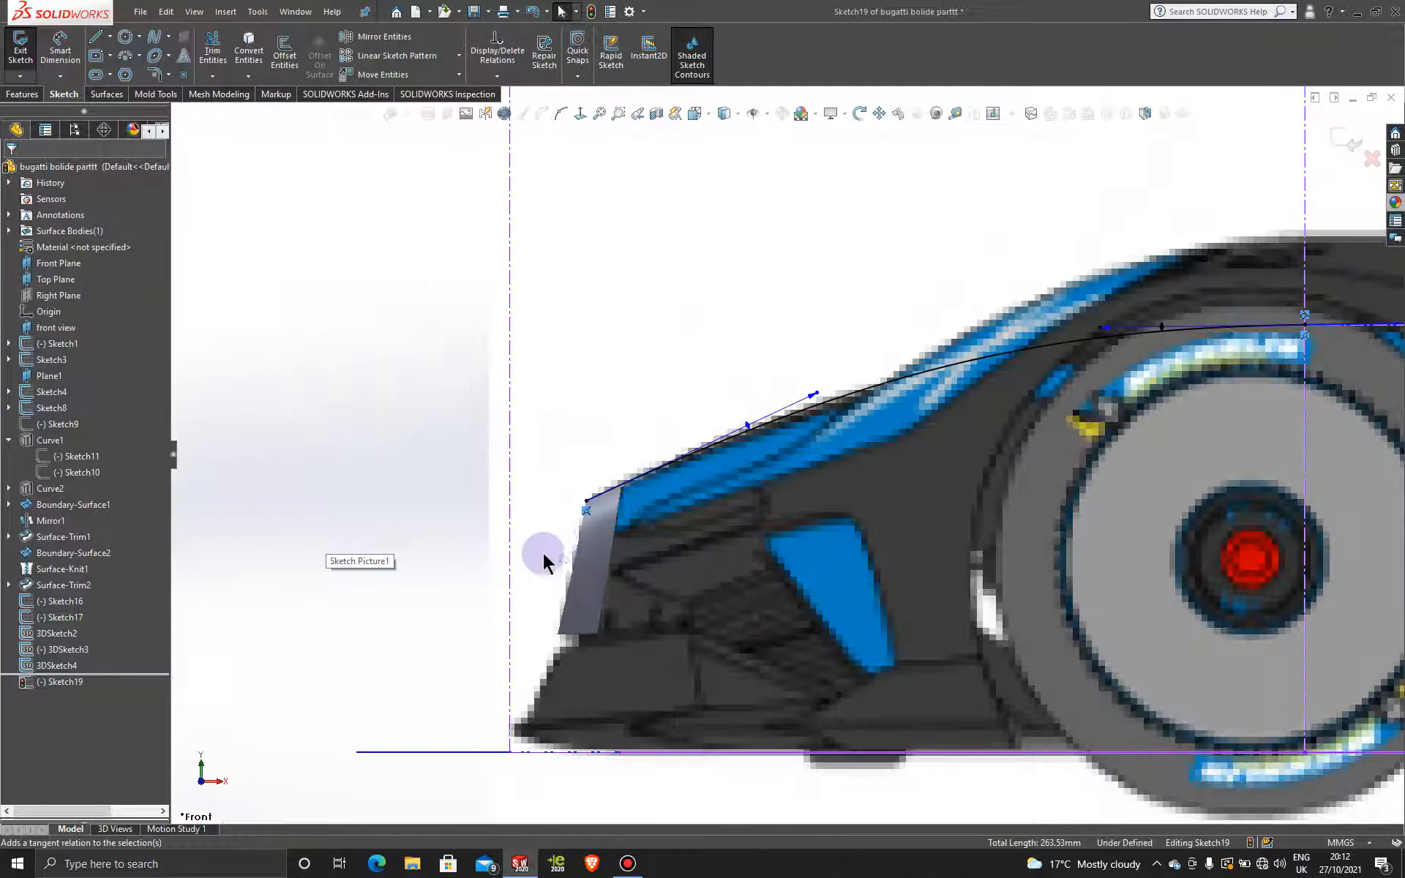
pyautogui.scroll(3, 791, 476)
pyautogui.scroll(3, 933, 509)
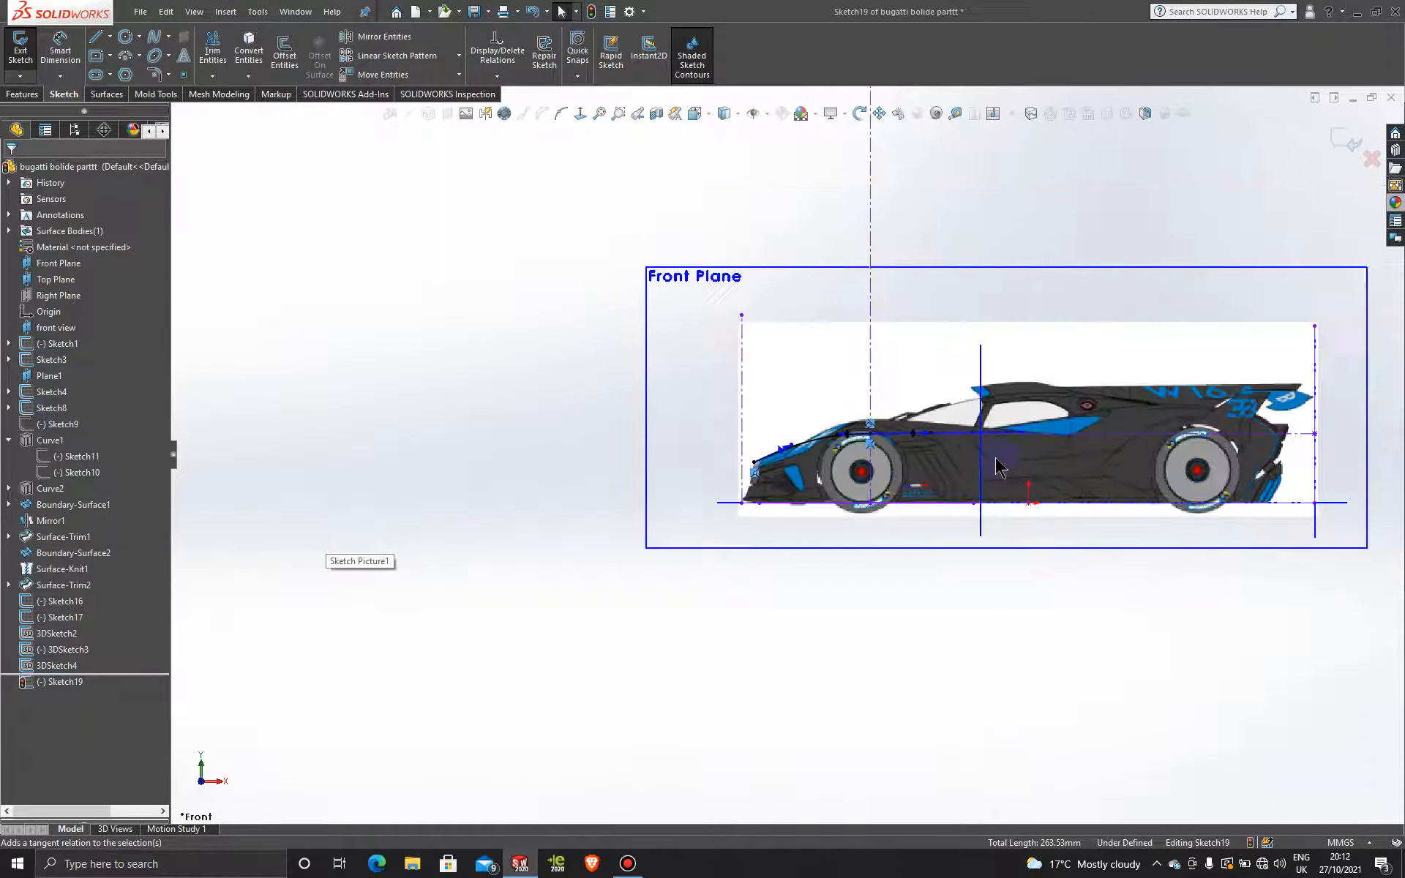
pyautogui.scroll(-6, 948, 469)
pyautogui.click(1356, 142)
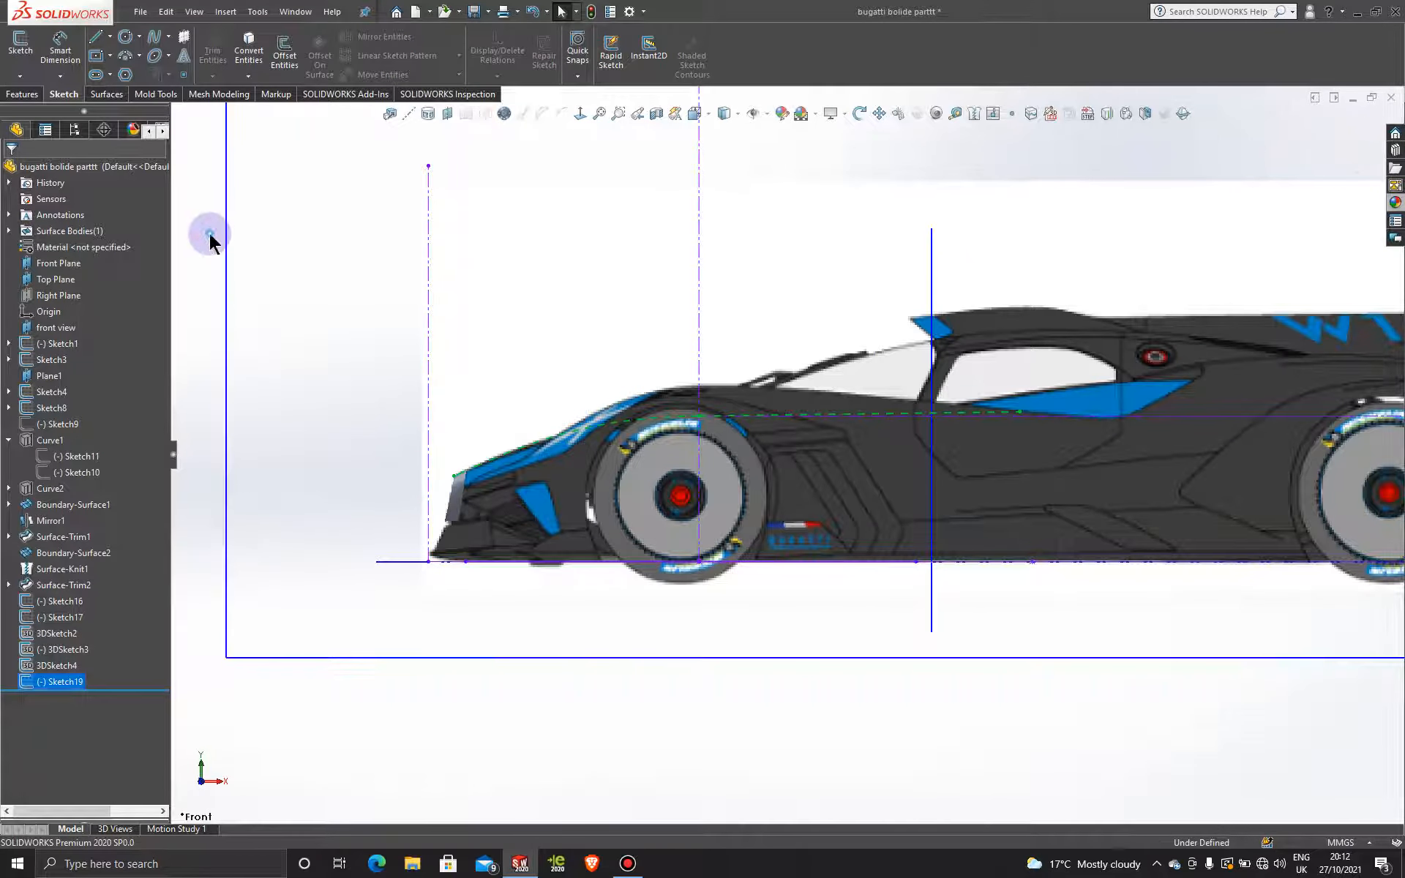
pyautogui.scroll(5, 540, 398)
pyautogui.moveTo(612, 393); pyautogui.dragTo(681, 532, button='middle')
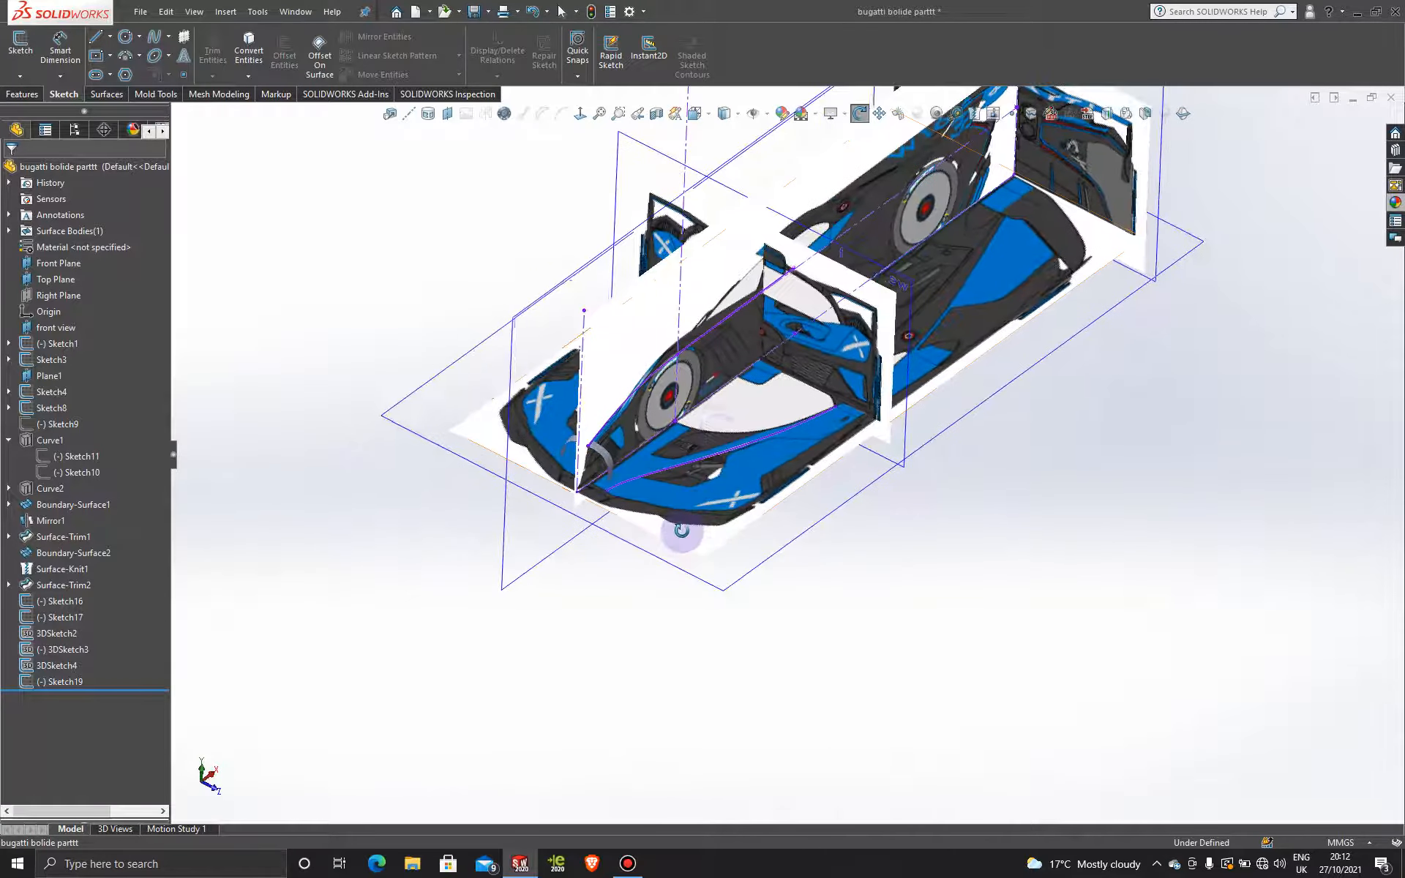
pyautogui.scroll(-4, 741, 313)
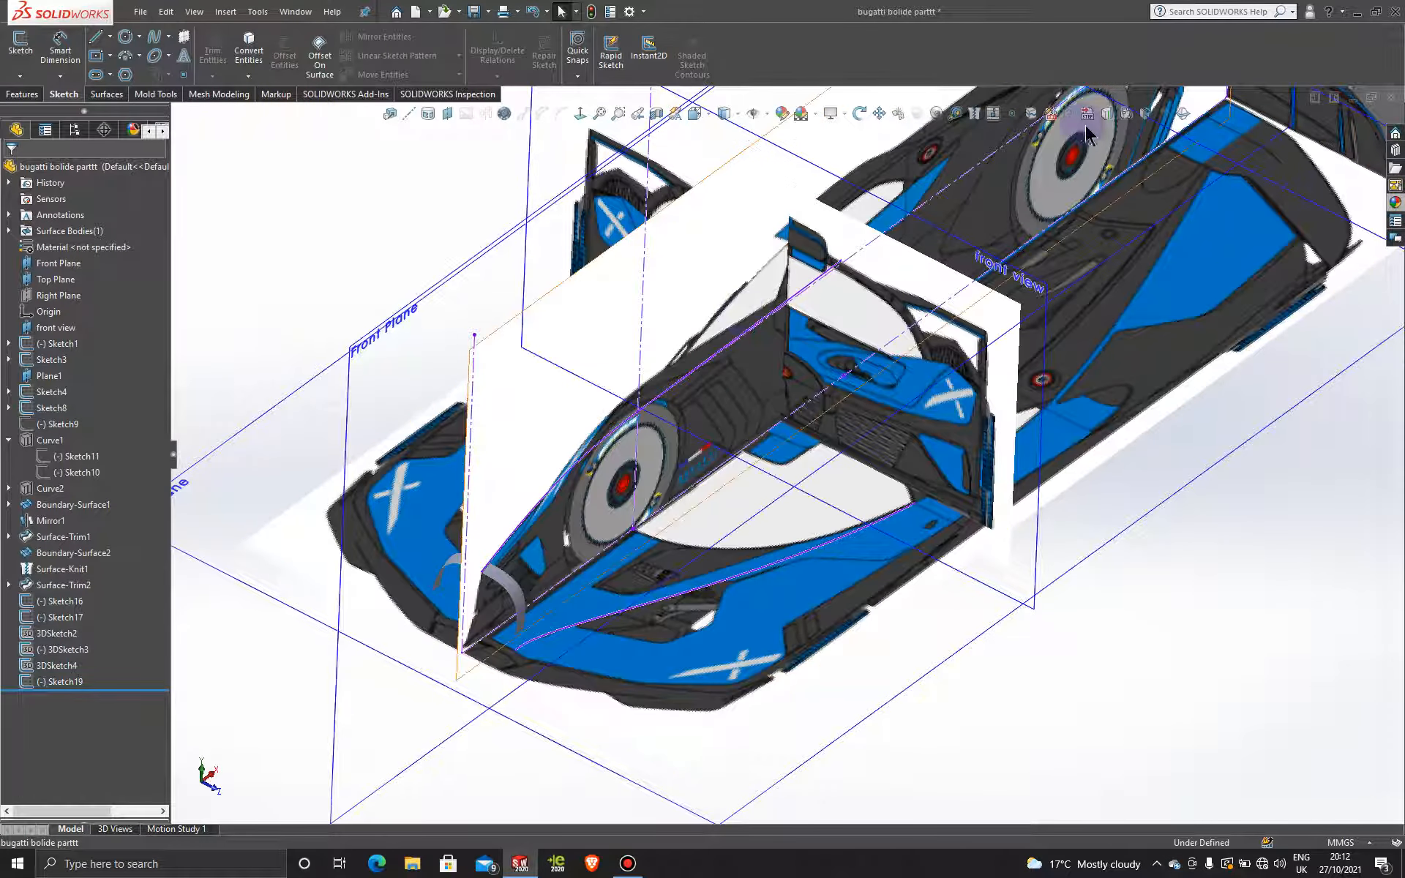
pyautogui.scroll(4, 1076, 265)
pyautogui.moveTo(1059, 264); pyautogui.dragTo(1044, 205, button='middle')
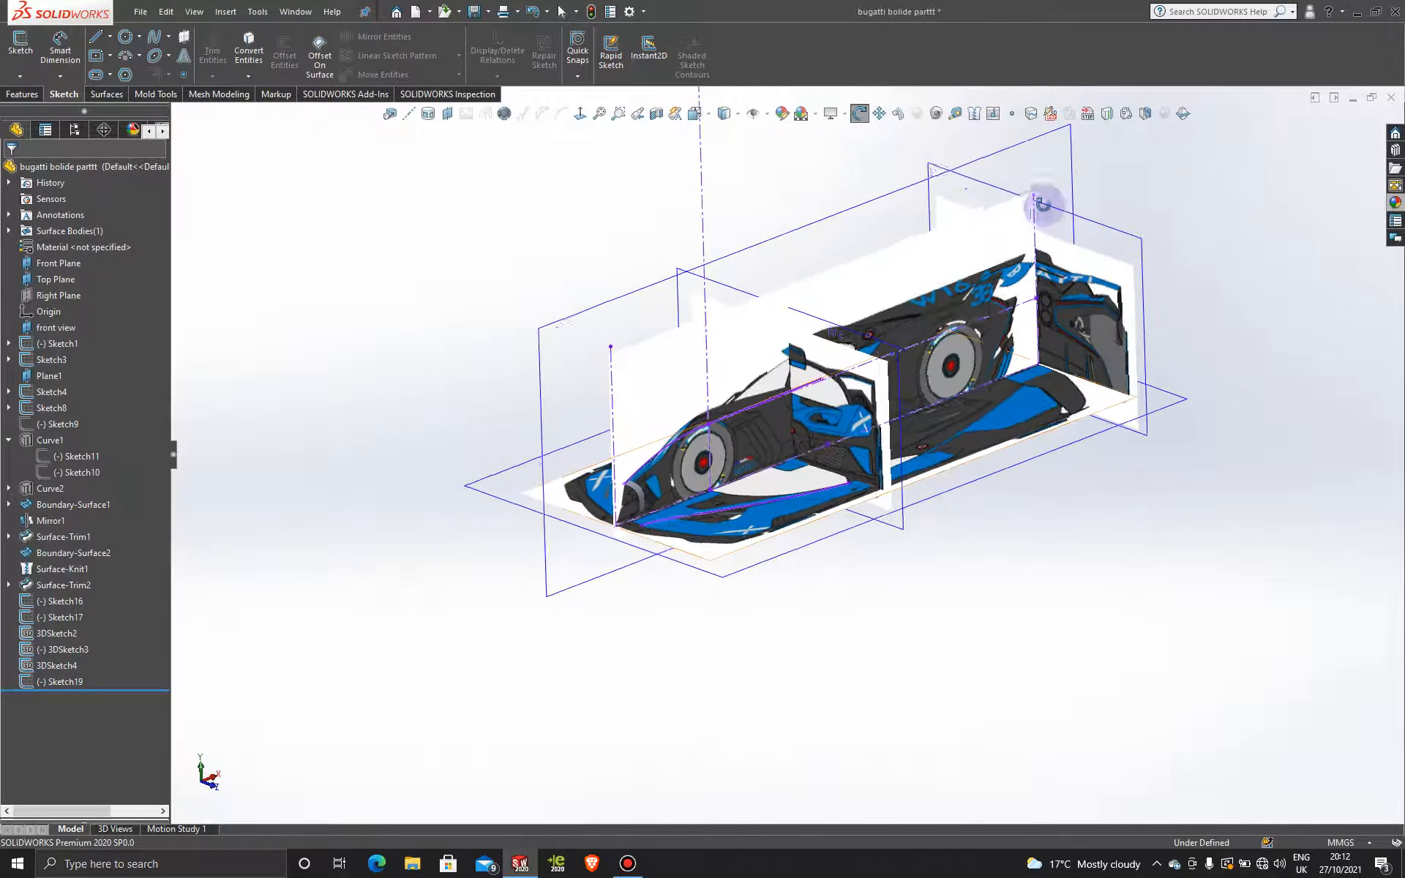
pyautogui.scroll(2, 1011, 199)
pyautogui.scroll(-3, 809, 257)
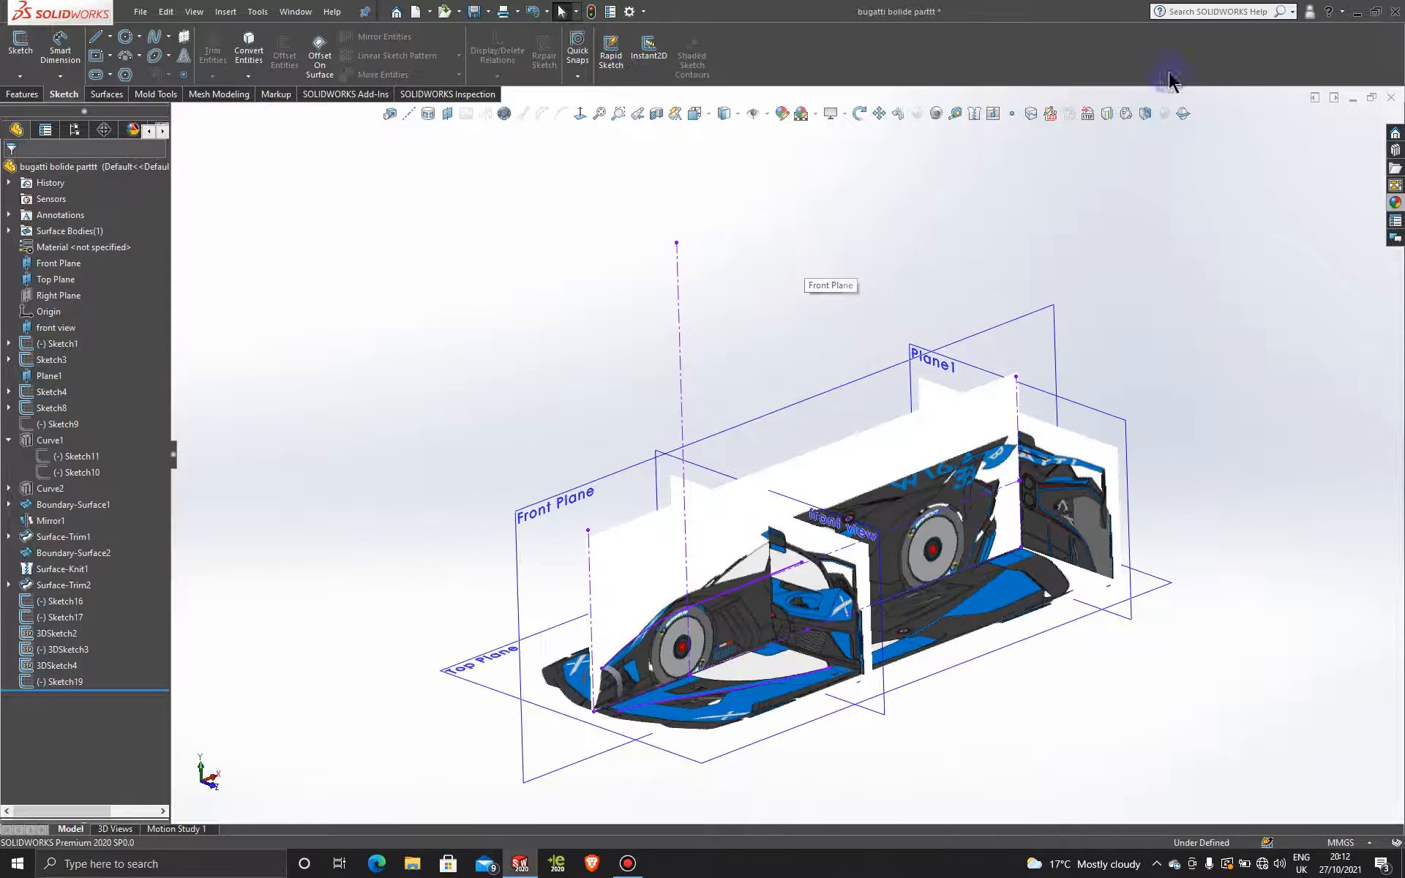
pyautogui.click(1107, 112)
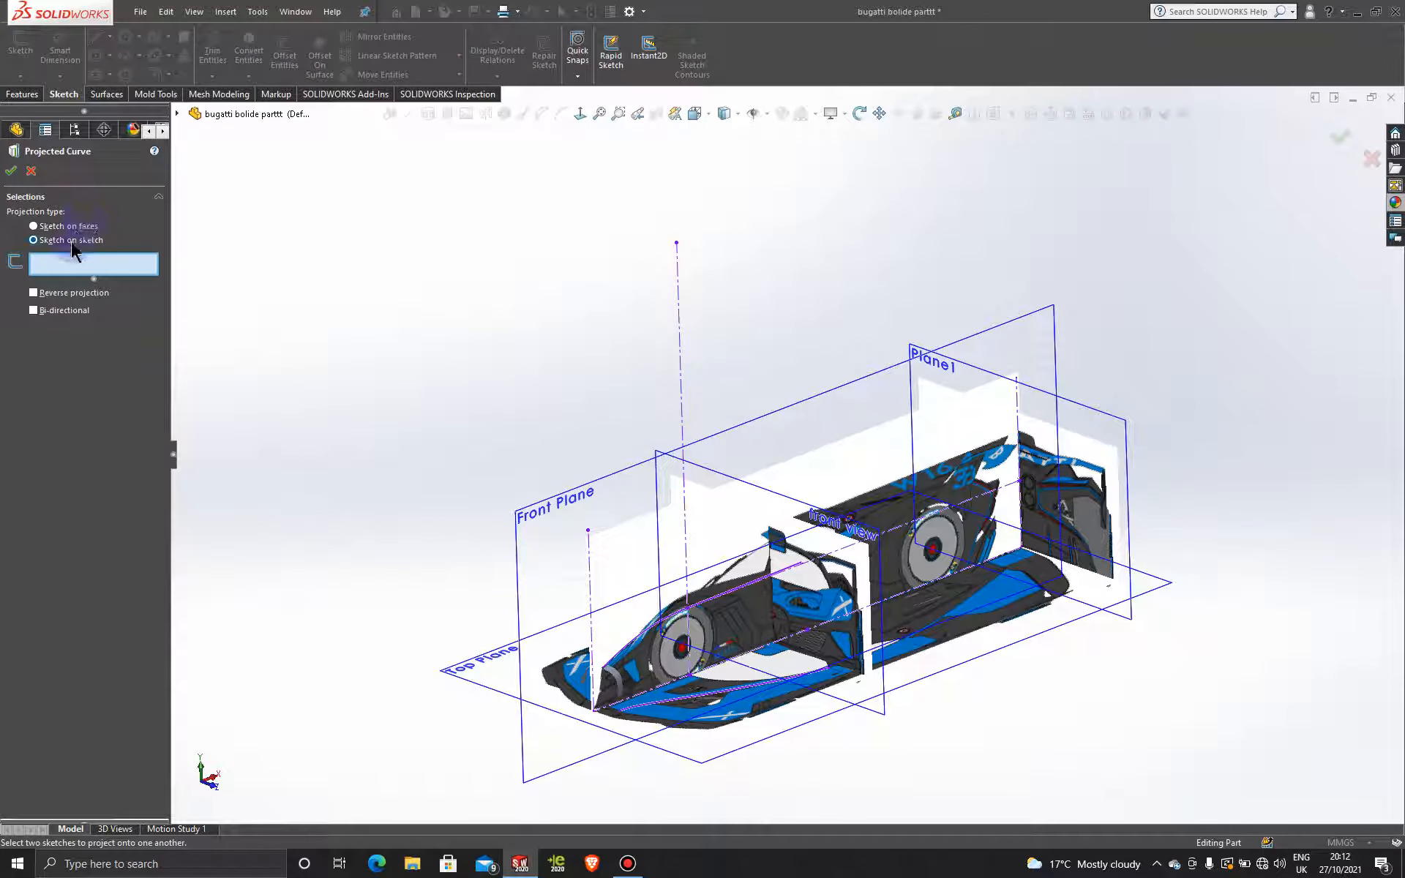
pyautogui.scroll(-3, 732, 713)
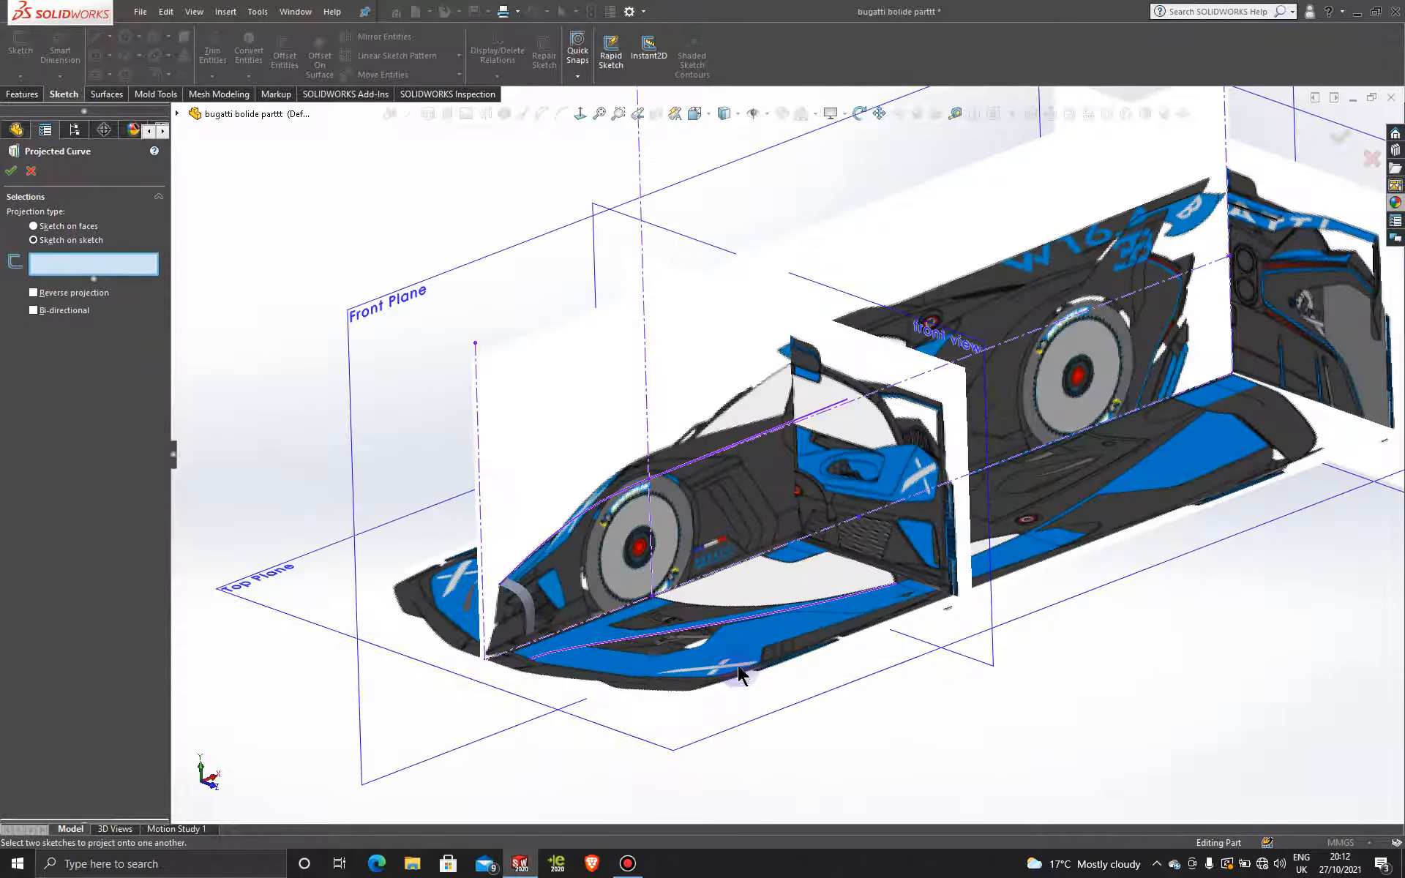
pyautogui.click(728, 628)
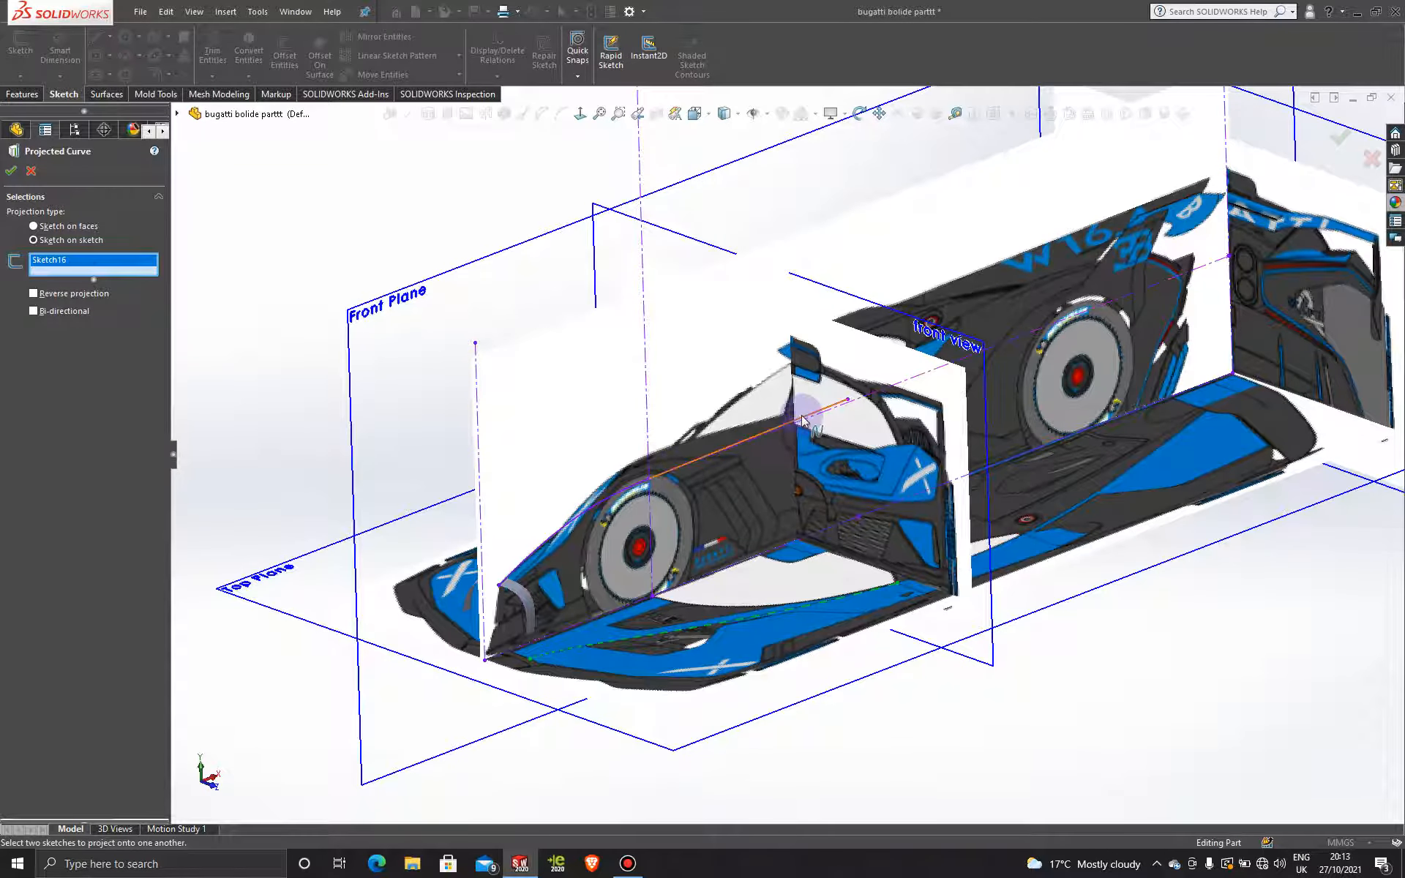
pyautogui.rightClick(357, 201)
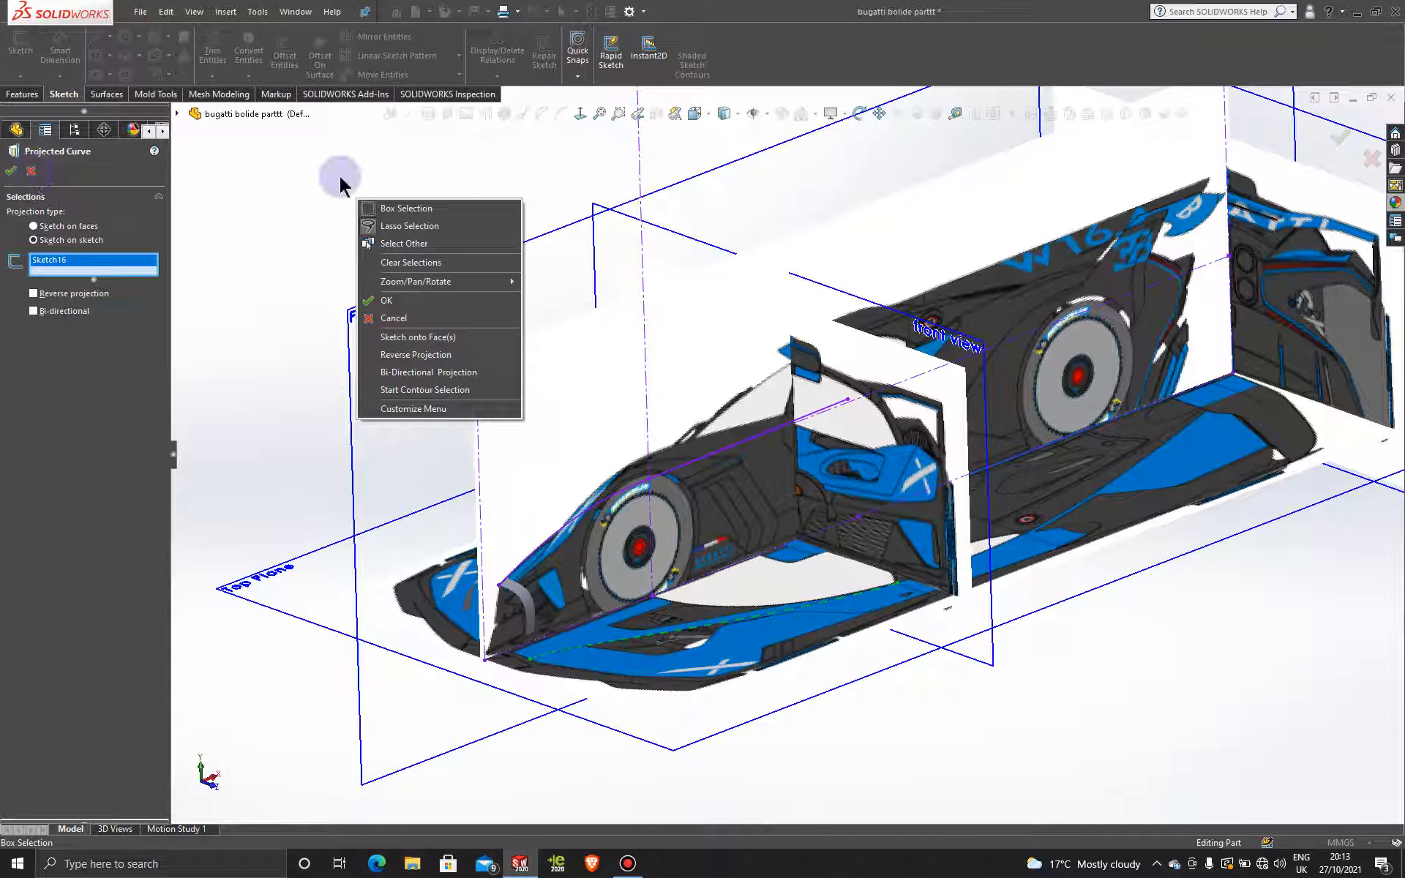
pyautogui.click(32, 173)
pyautogui.click(32, 173)
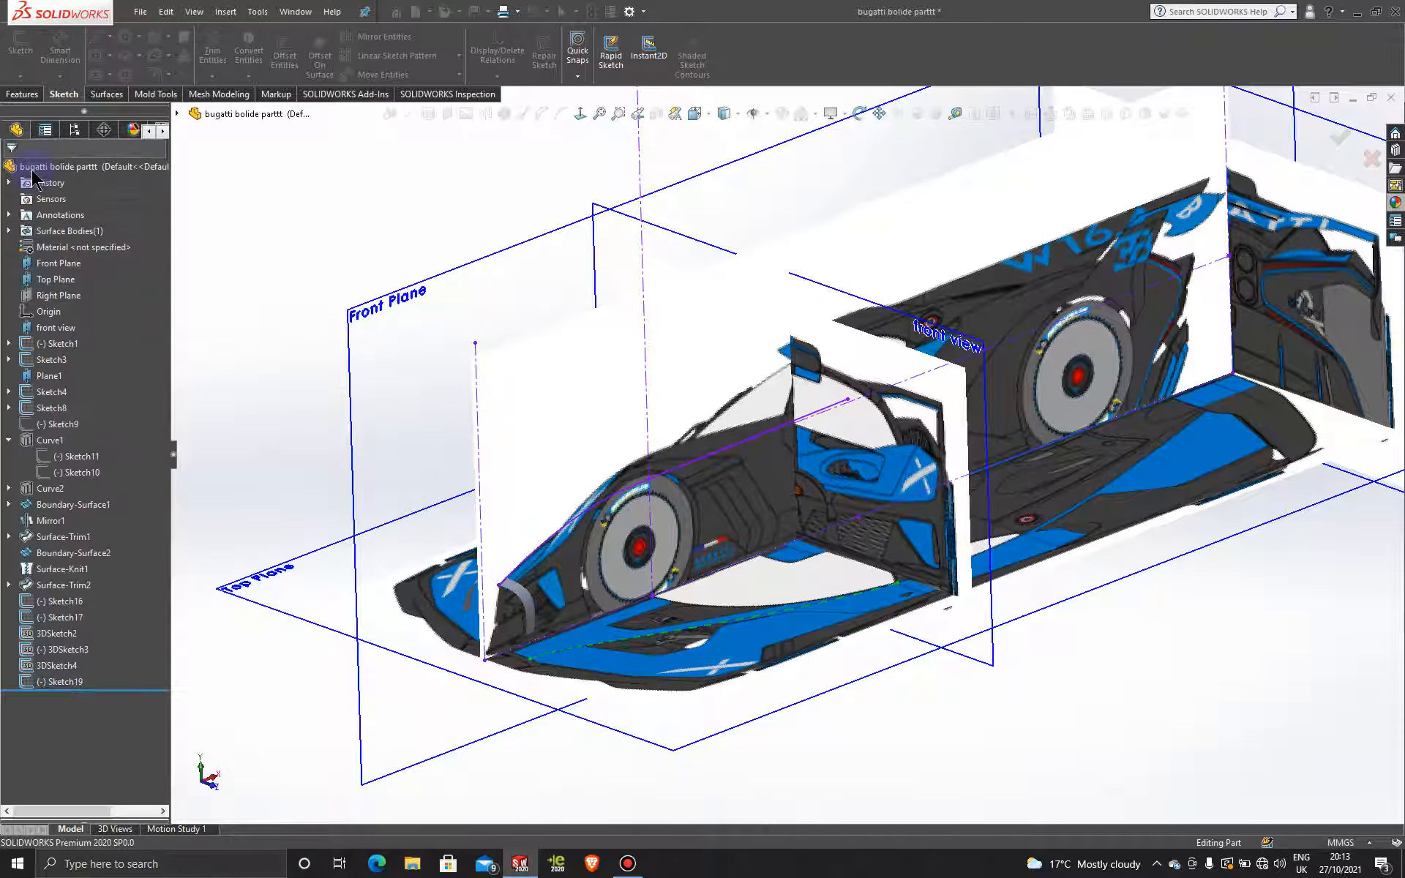
# - Create a projected curve with Sketch on sketch from the side-profile spline sketch (Sketch19) and the top-view bonnet line sketch (Sketch16)
pyautogui.click(1107, 113)
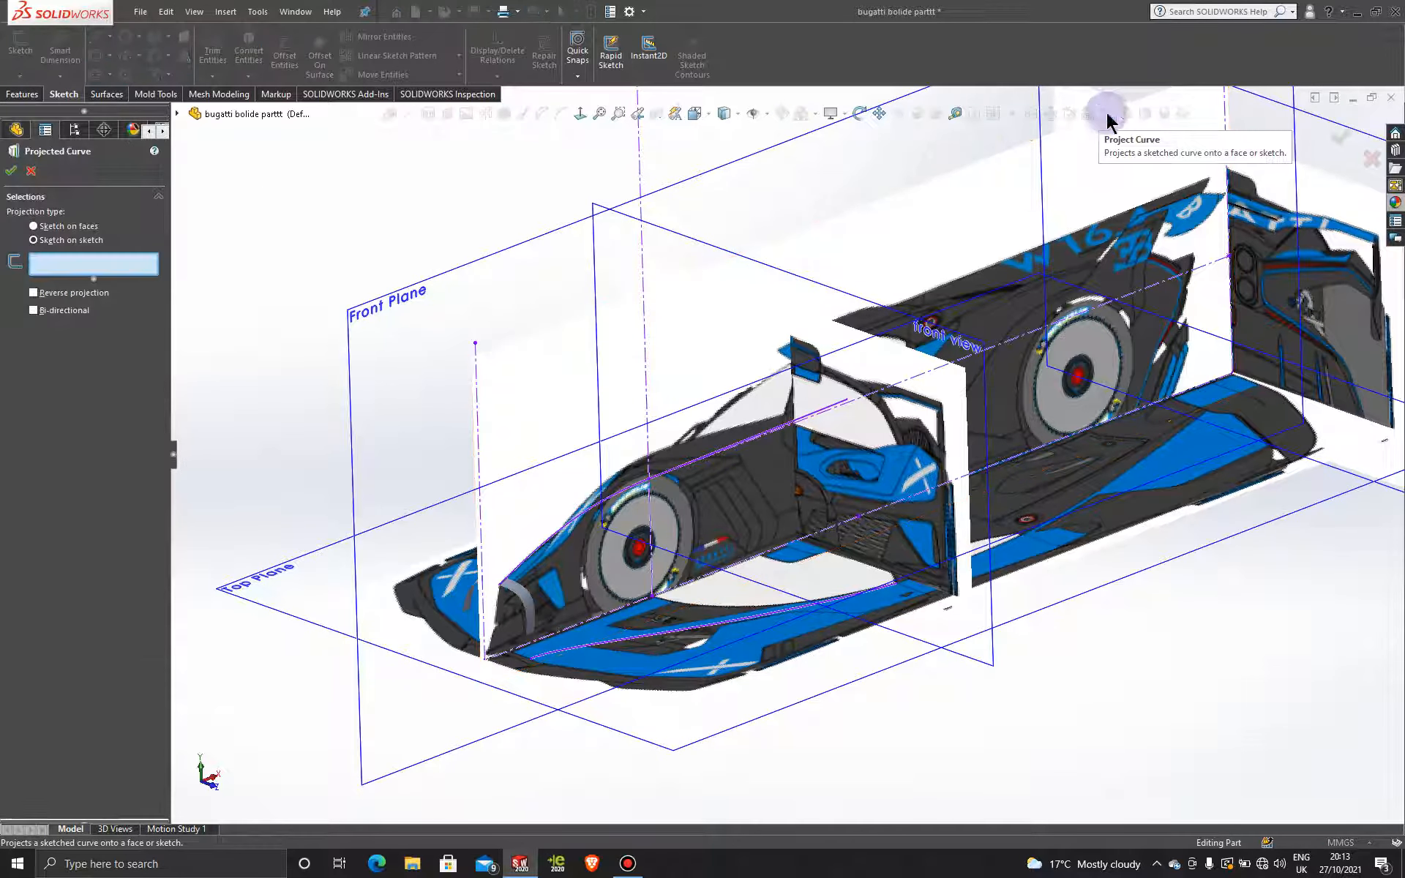
pyautogui.rightClick(357, 155)
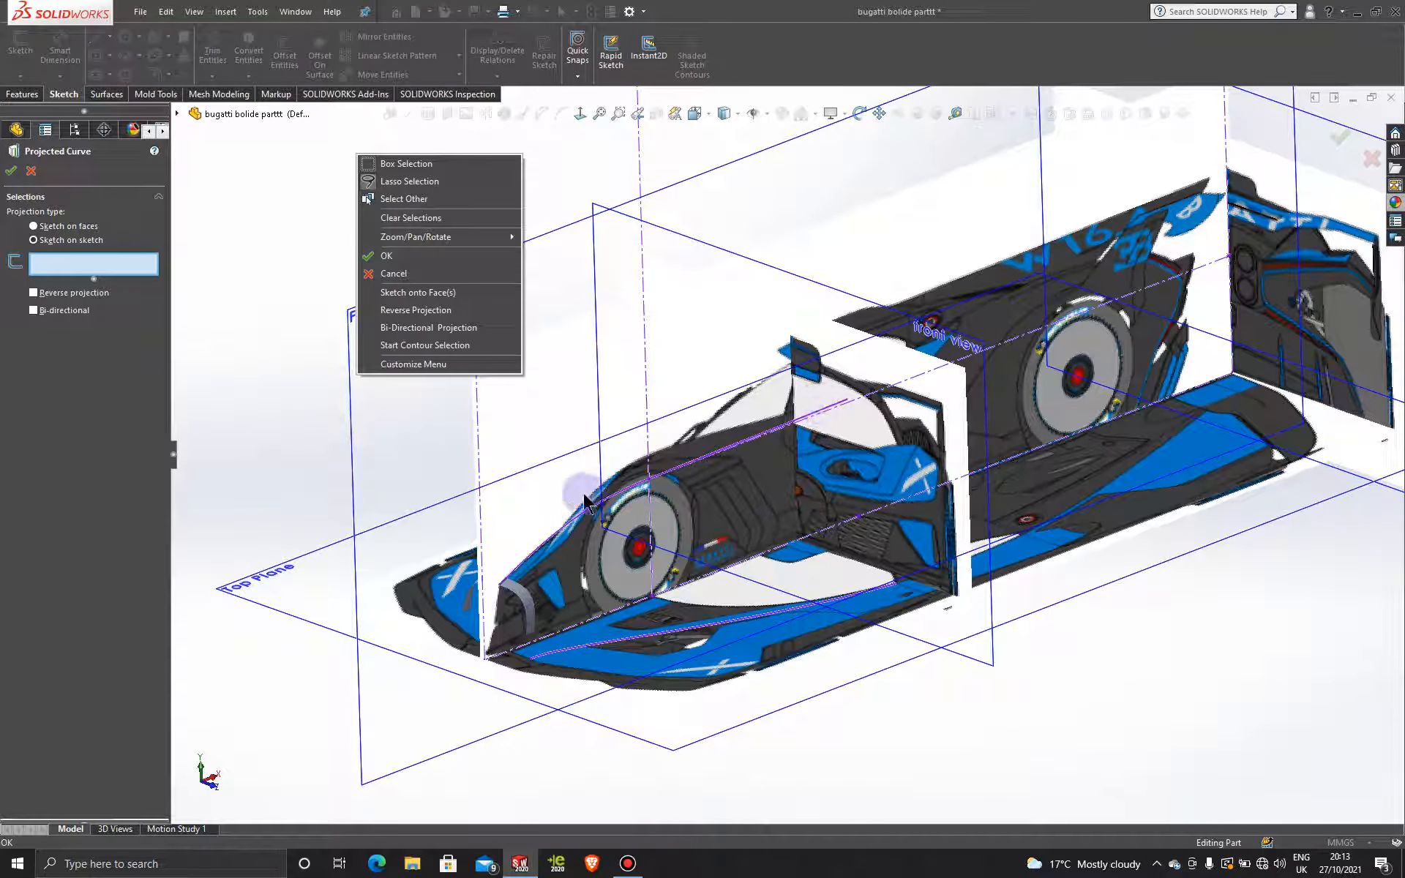
pyautogui.click(319, 378)
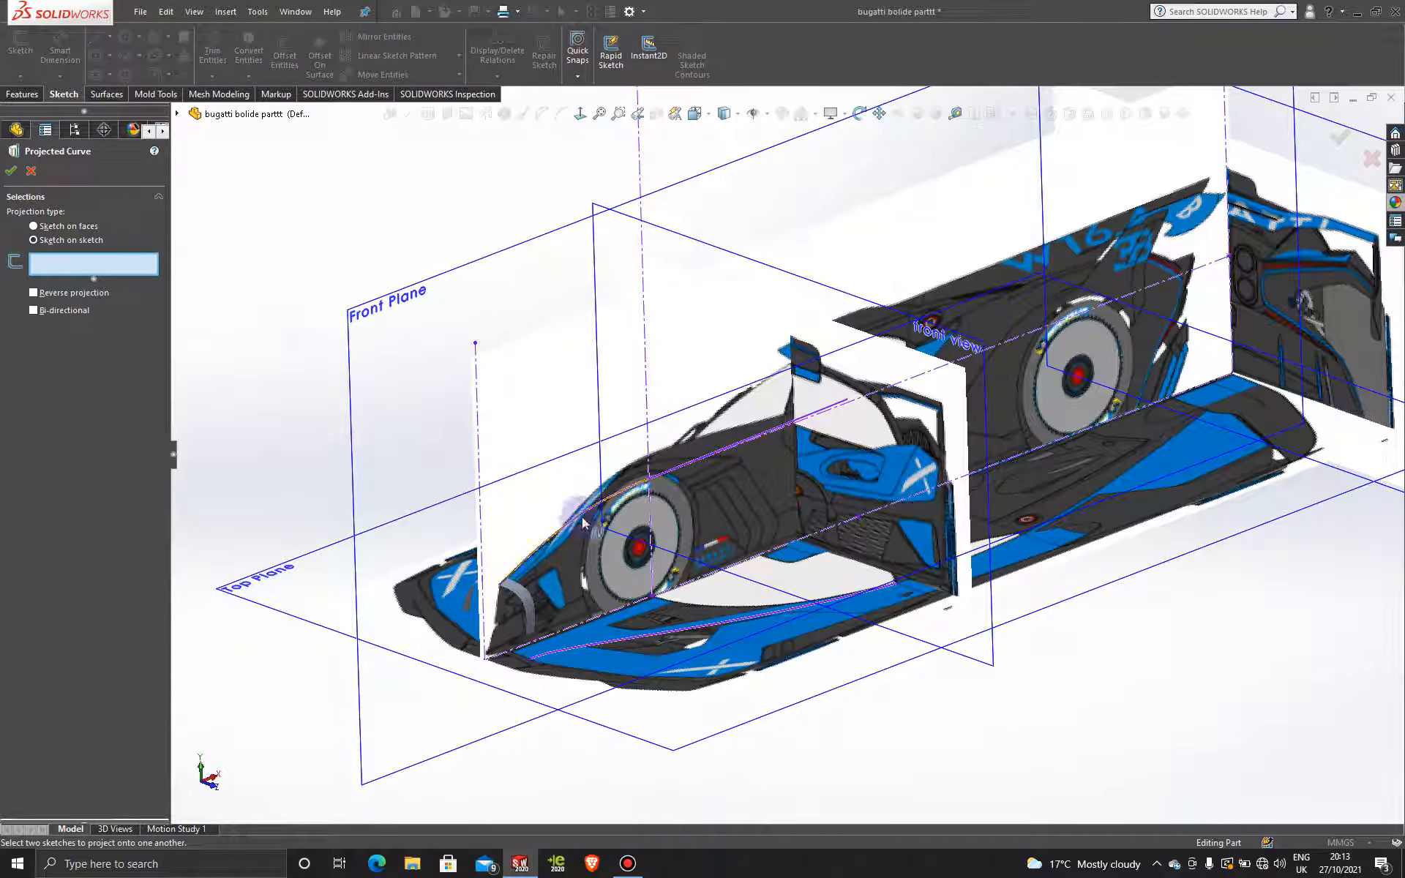
pyautogui.click(824, 408)
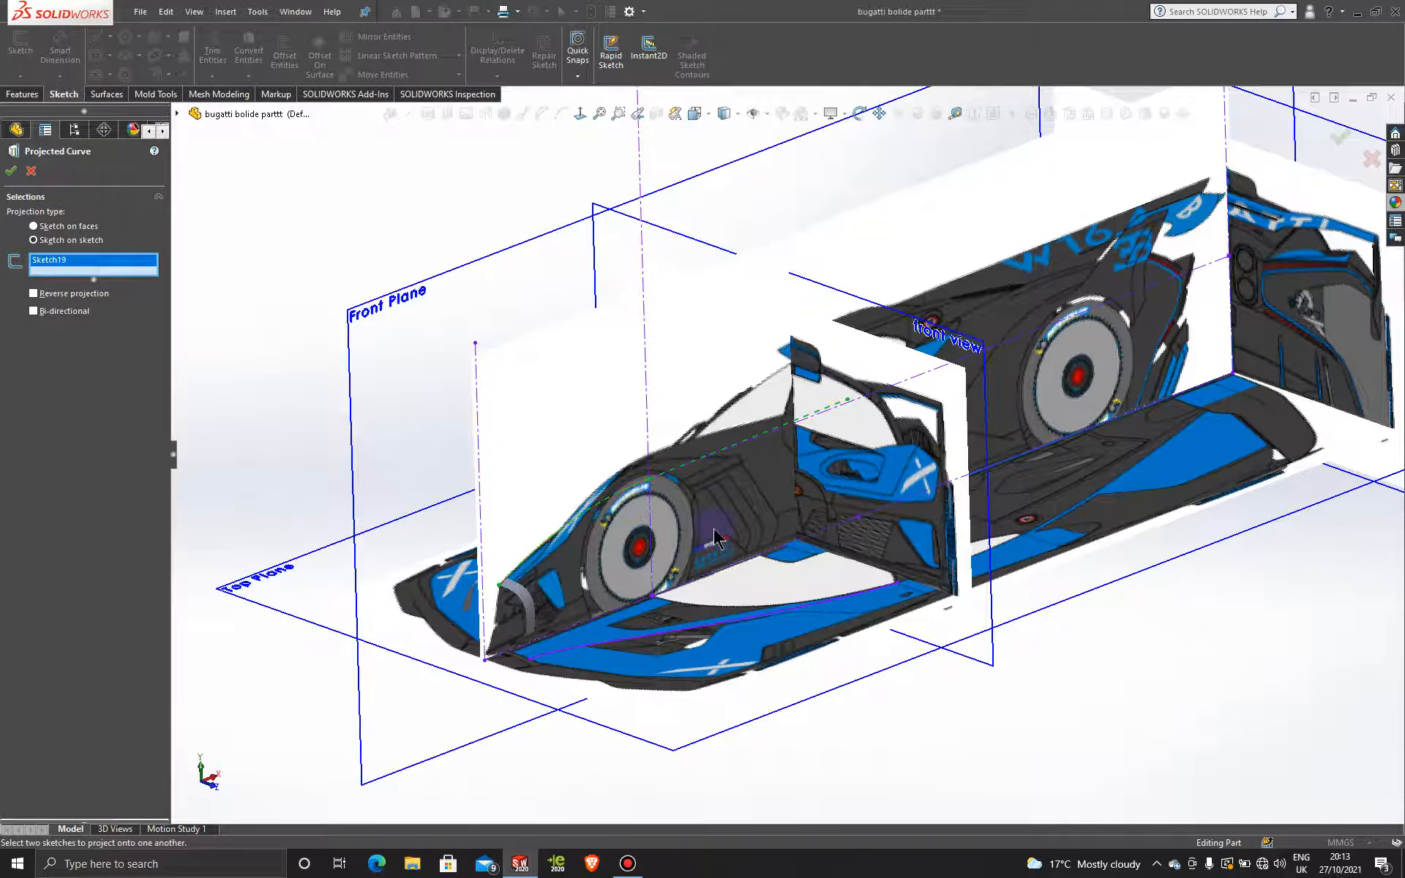
pyautogui.click(727, 630)
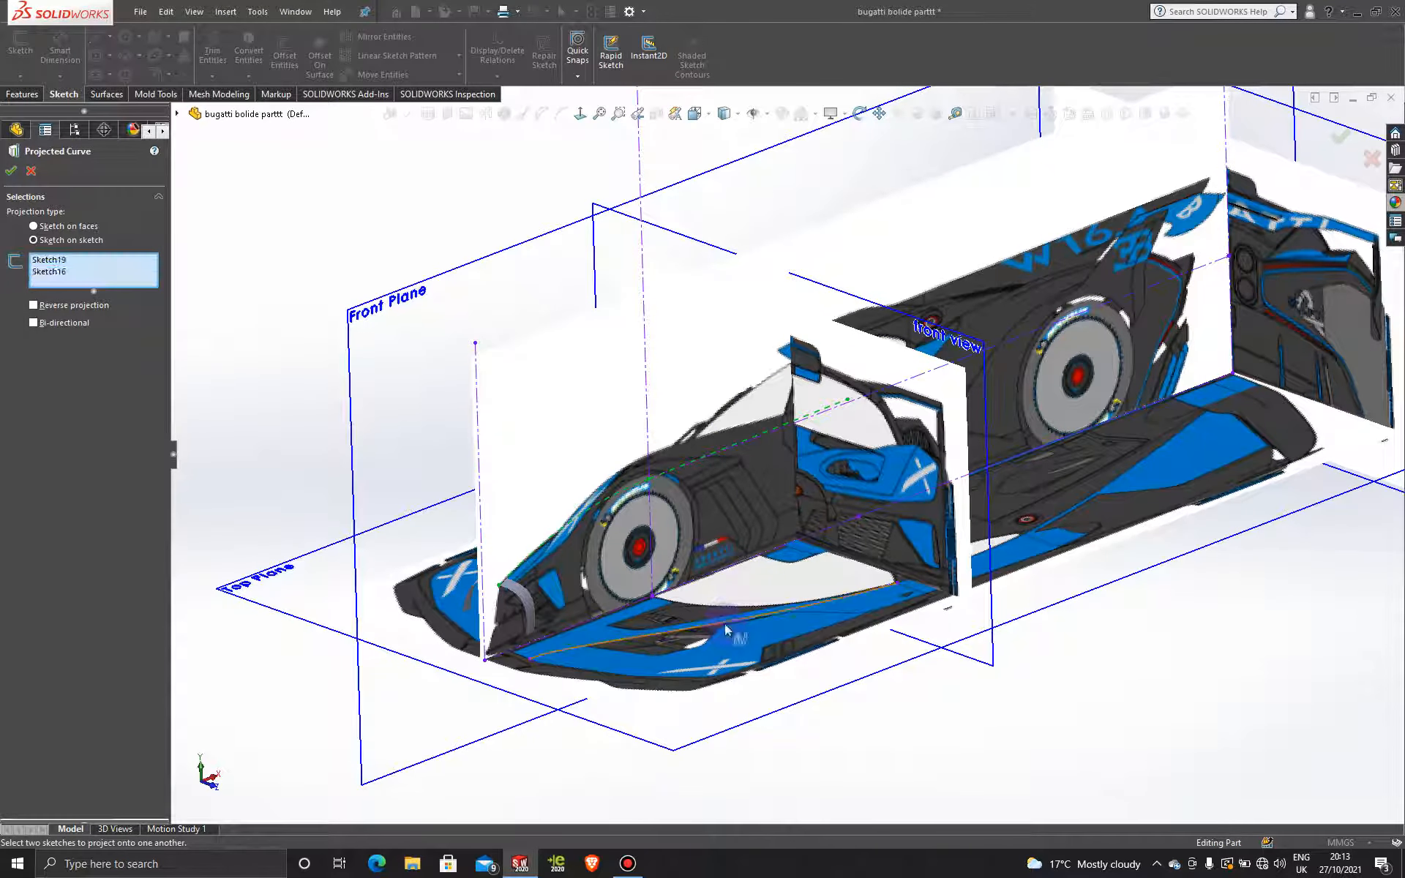
pyautogui.moveTo(866, 523); pyautogui.dragTo(760, 598, button='middle')
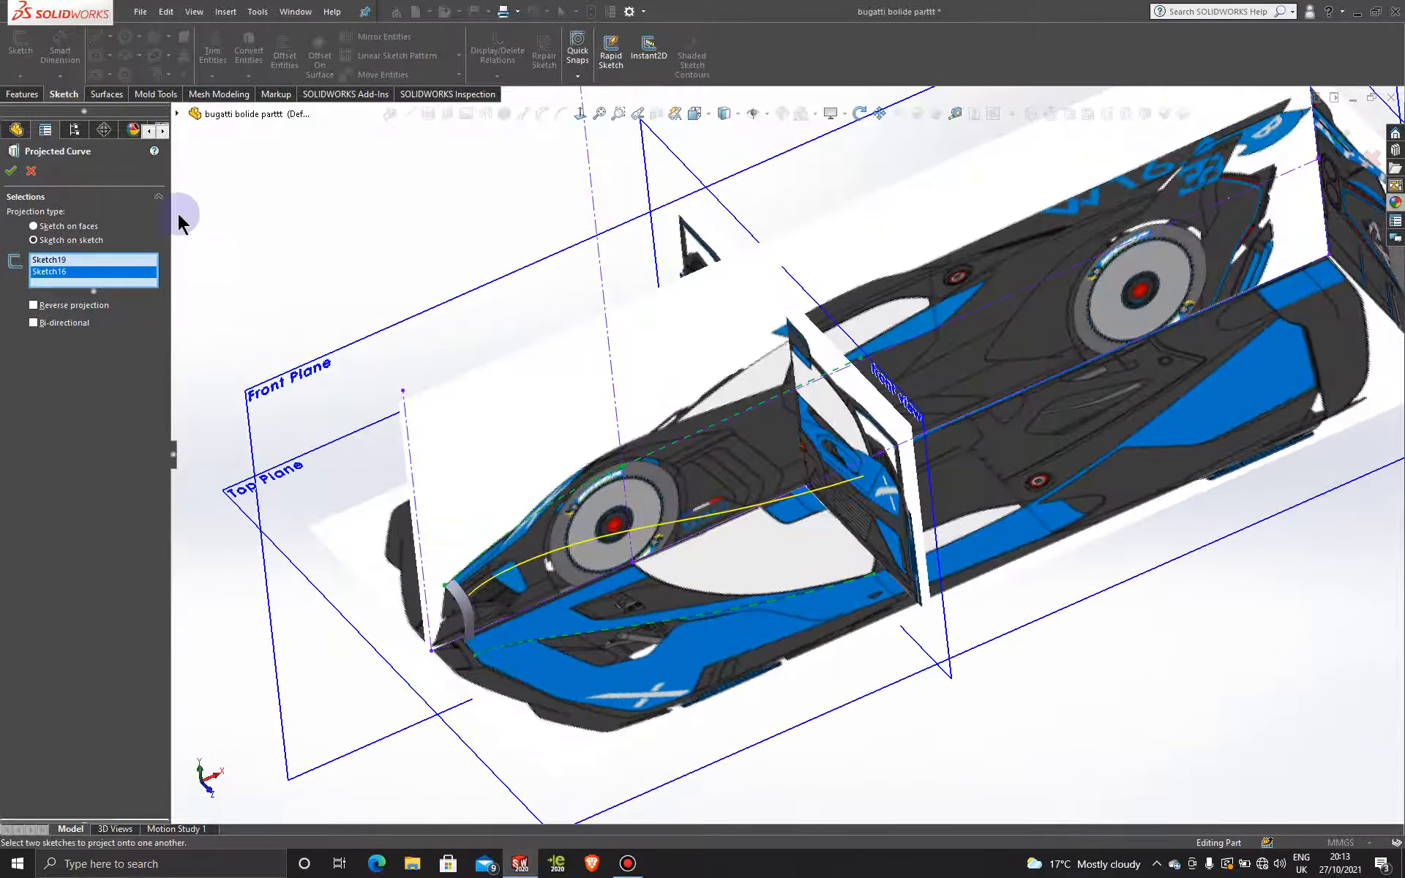
pyautogui.click(10, 170)
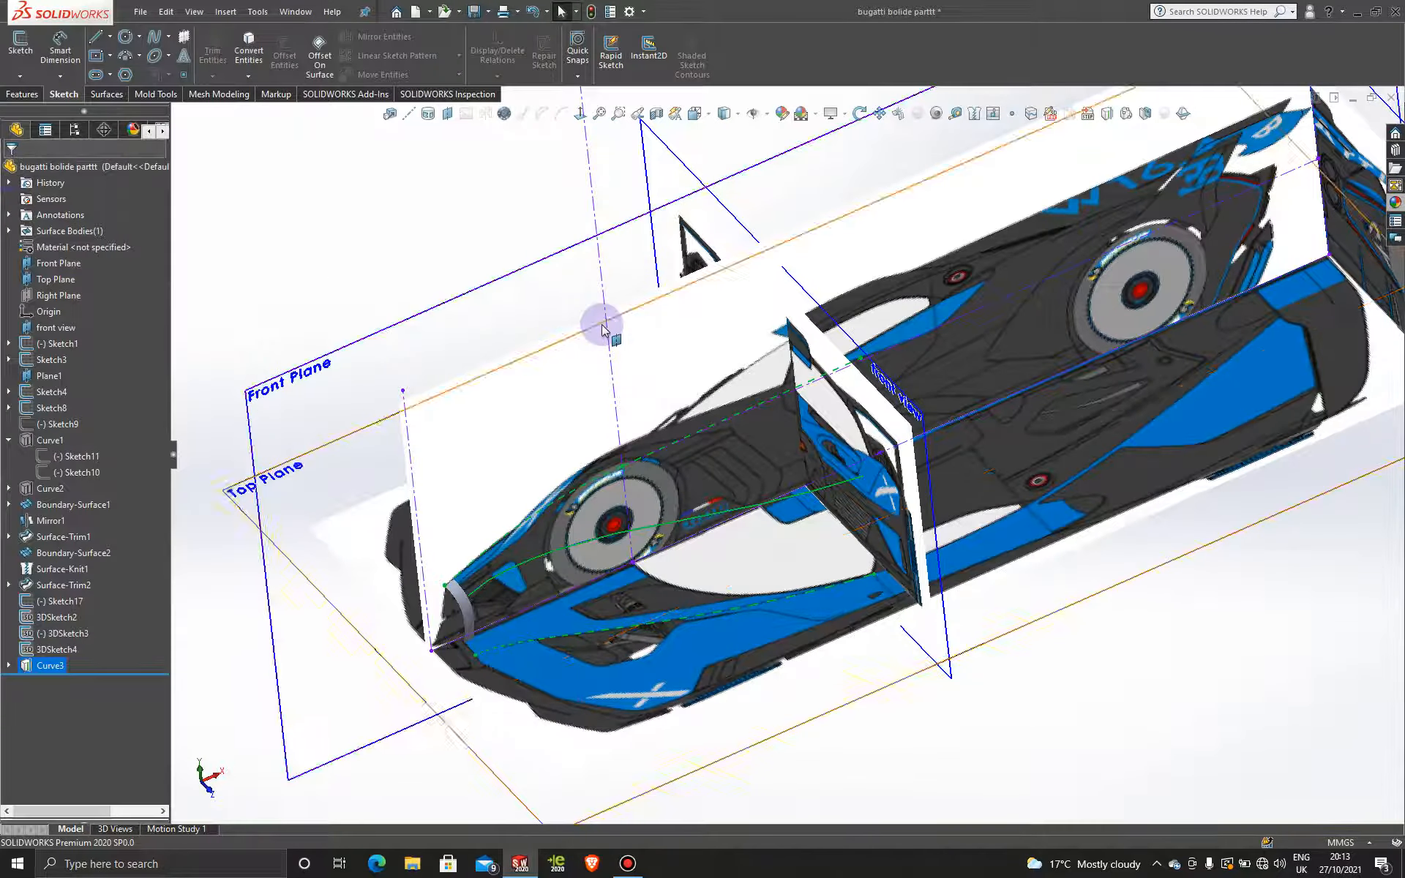
# - Activate Display State-2 to hide the reference pictures and inspect the projected curve from the nose surface to its rear end
pyautogui.scroll(3, 605, 327)
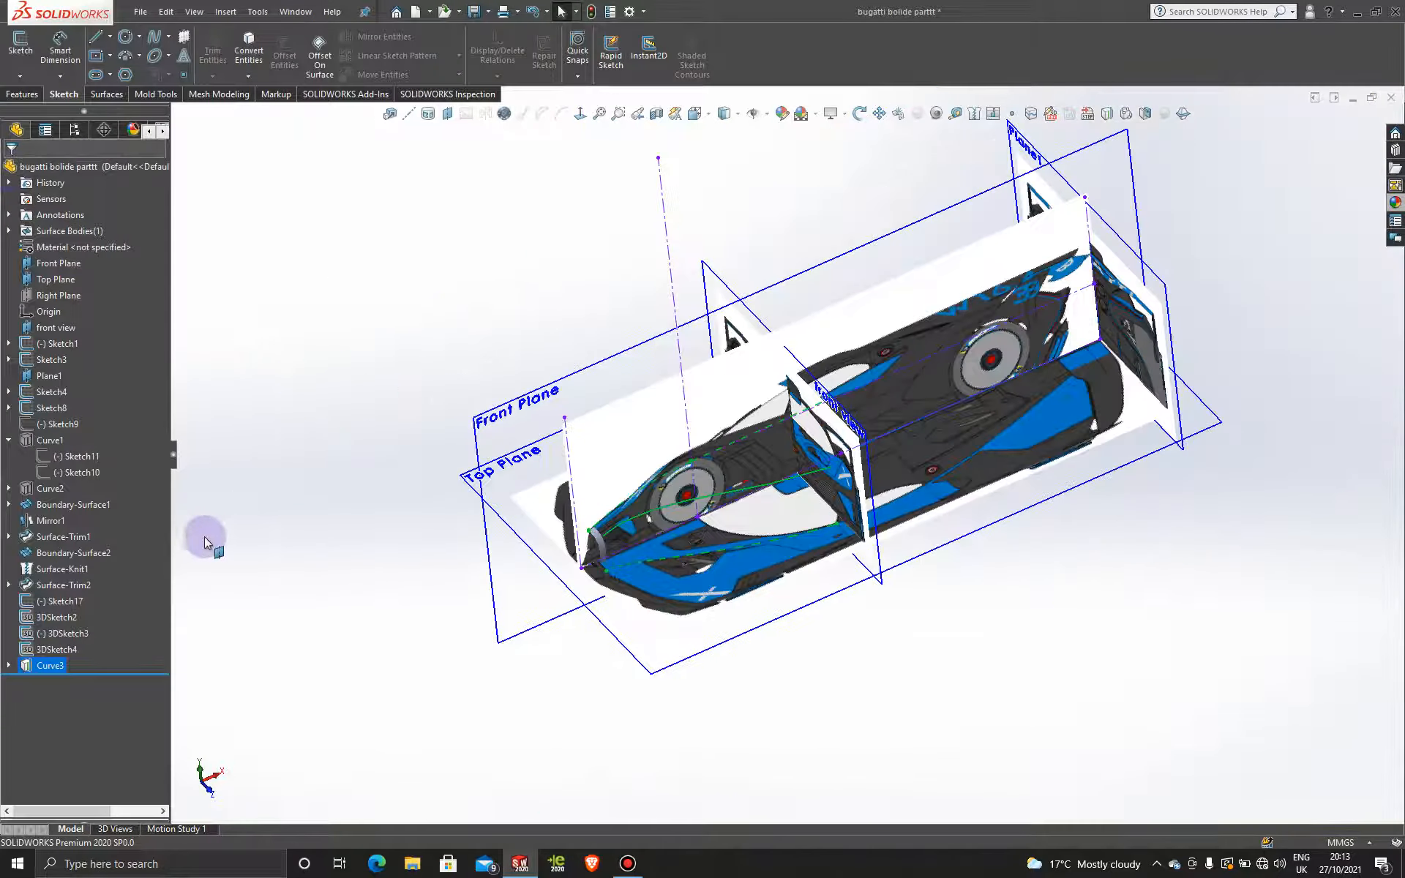
pyautogui.click(76, 134)
pyautogui.doubleClick(64, 786)
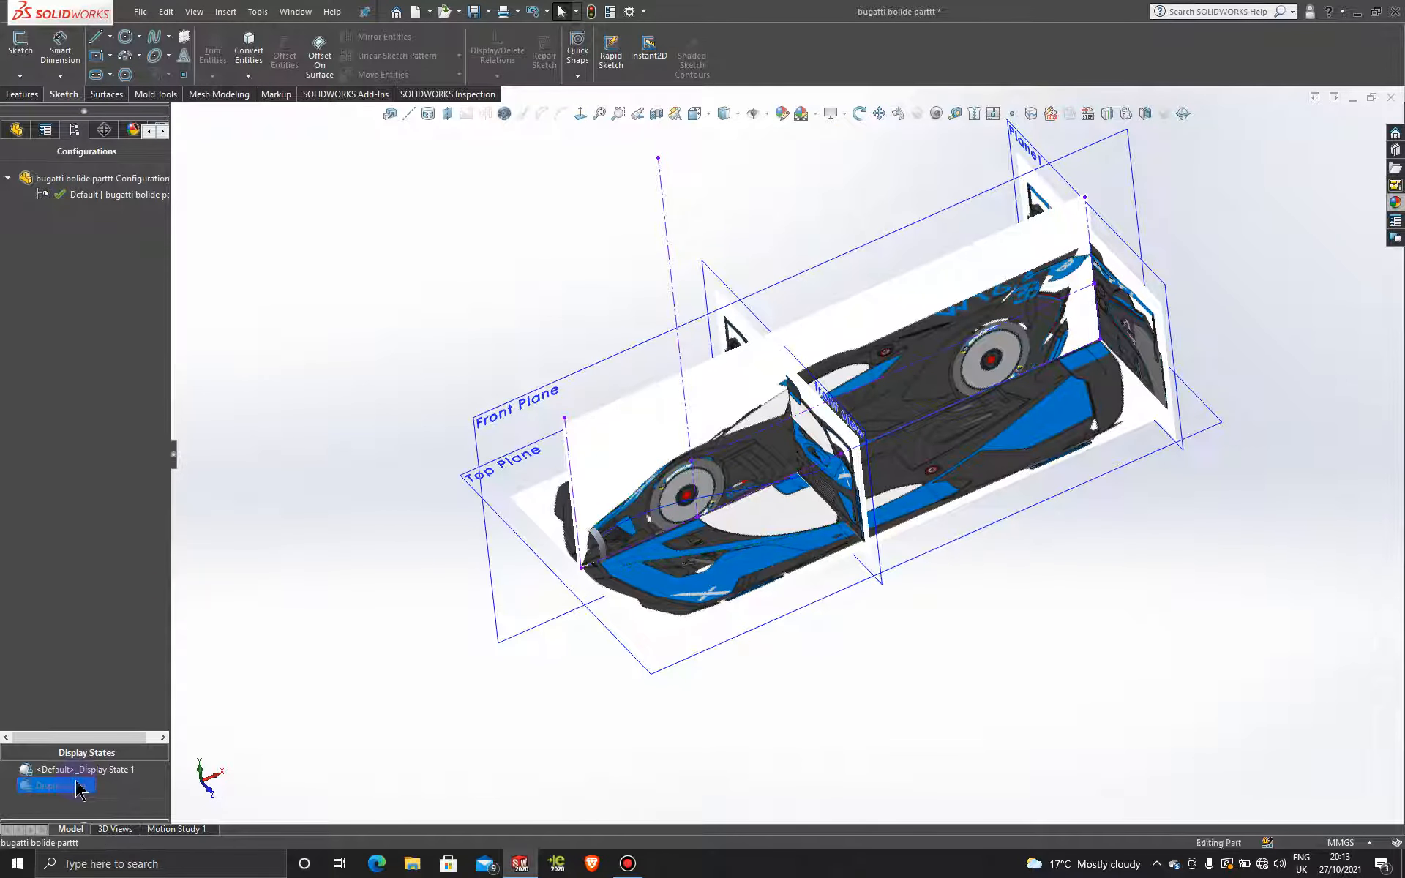
pyautogui.moveTo(680, 625)
pyautogui.mouseDown(button='middle')
pyautogui.moveTo(674, 527)
pyautogui.moveTo(699, 444)
pyautogui.moveTo(935, 476)
pyautogui.moveTo(878, 439)
pyautogui.moveTo(731, 503)
pyautogui.moveTo(636, 597)
pyautogui.moveTo(684, 568)
pyautogui.moveTo(672, 598)
pyautogui.mouseUp(button='middle')
pyautogui.scroll(-5, 661, 438)
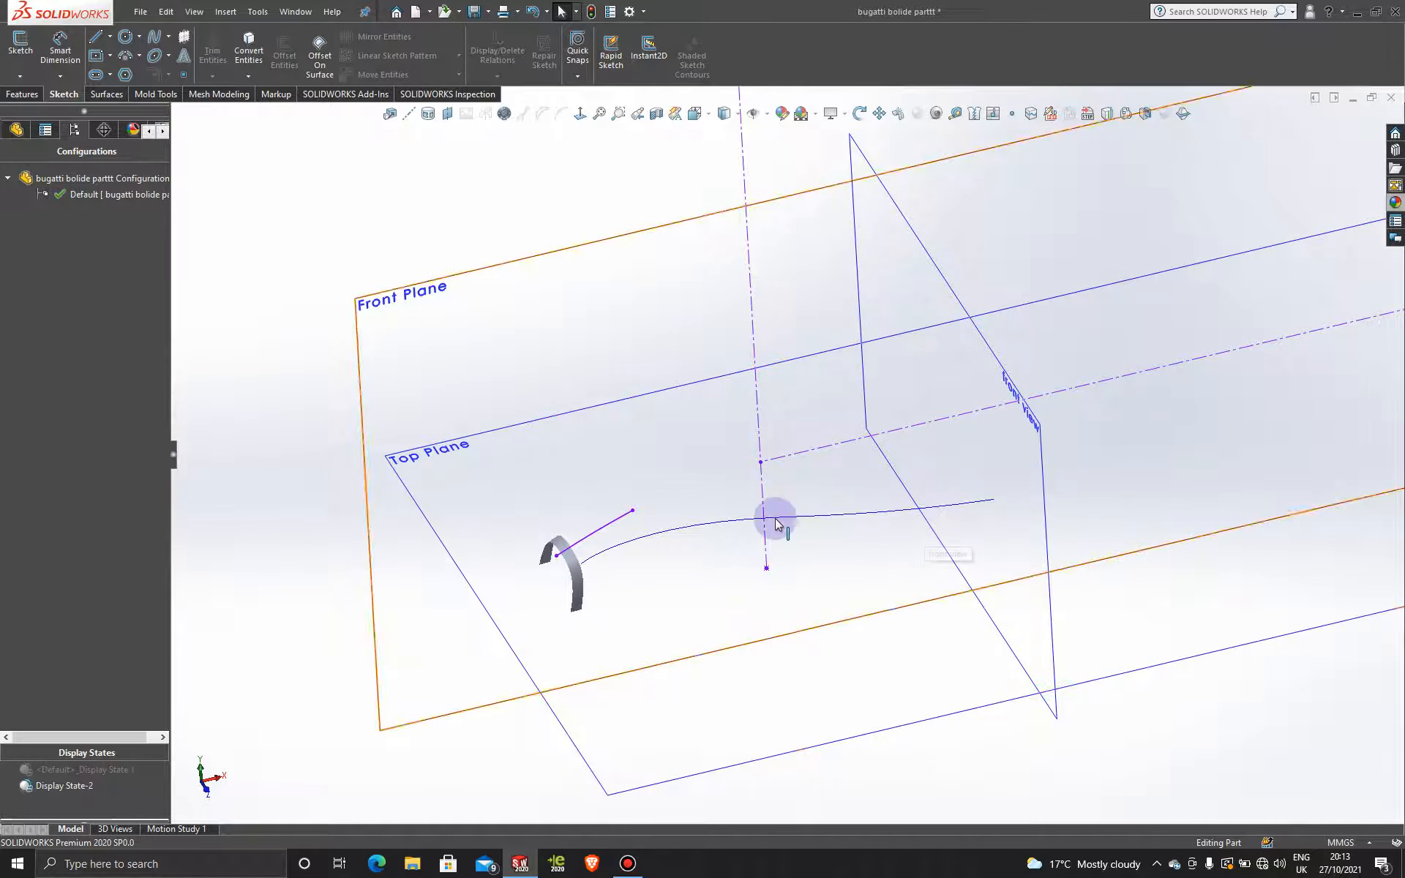
pyautogui.moveTo(800, 540)
pyautogui.mouseDown(button='middle')
pyautogui.moveTo(778, 543)
pyautogui.moveTo(762, 512)
pyautogui.moveTo(771, 574)
pyautogui.moveTo(737, 536)
pyautogui.moveTo(830, 574)
pyautogui.moveTo(831, 593)
pyautogui.moveTo(803, 577)
pyautogui.moveTo(793, 467)
pyautogui.moveTo(828, 462)
pyautogui.moveTo(863, 511)
pyautogui.mouseUp(button='middle')
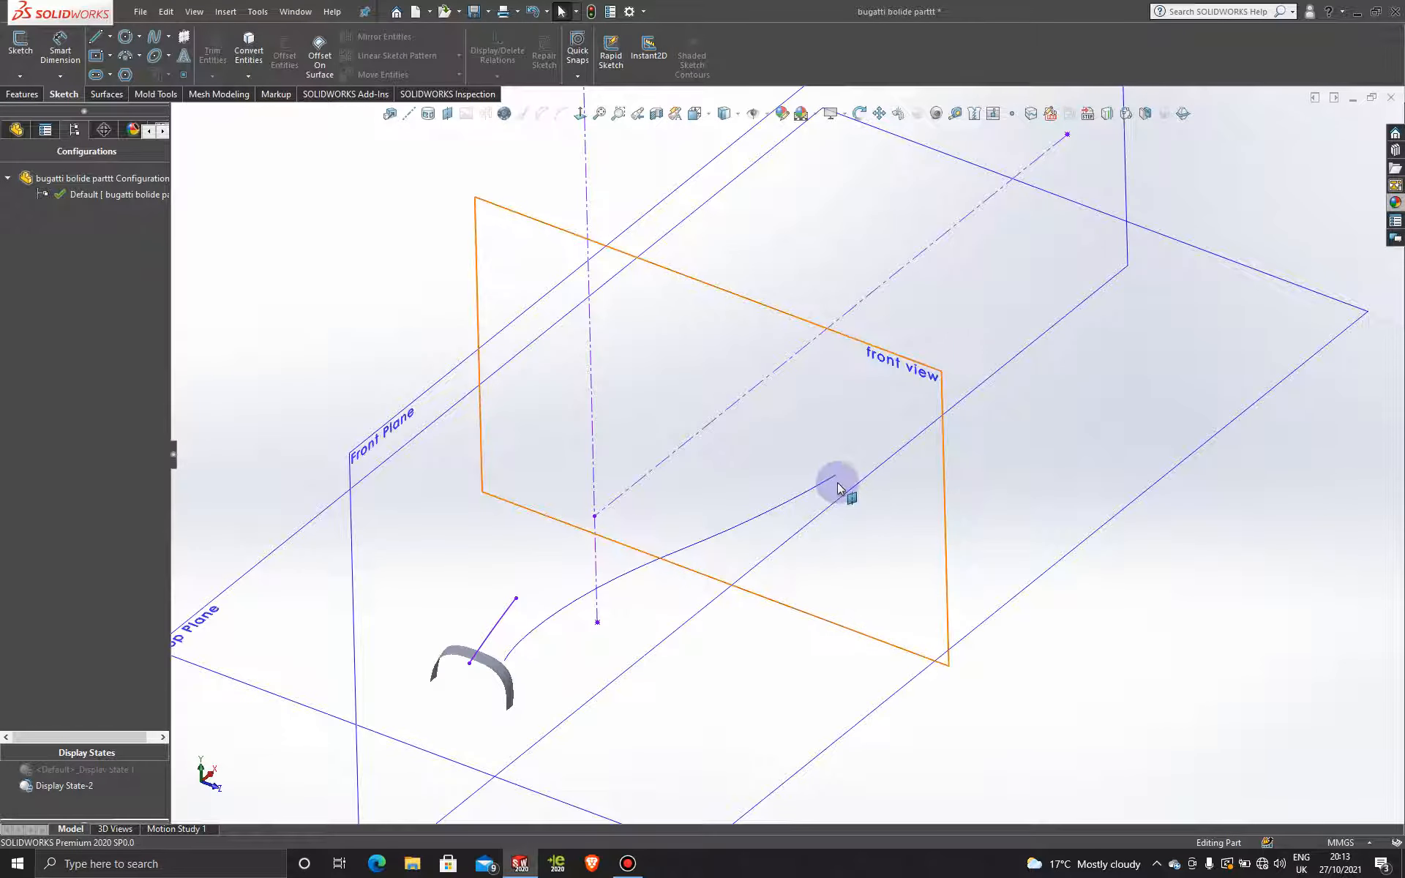
pyautogui.press('Escape')
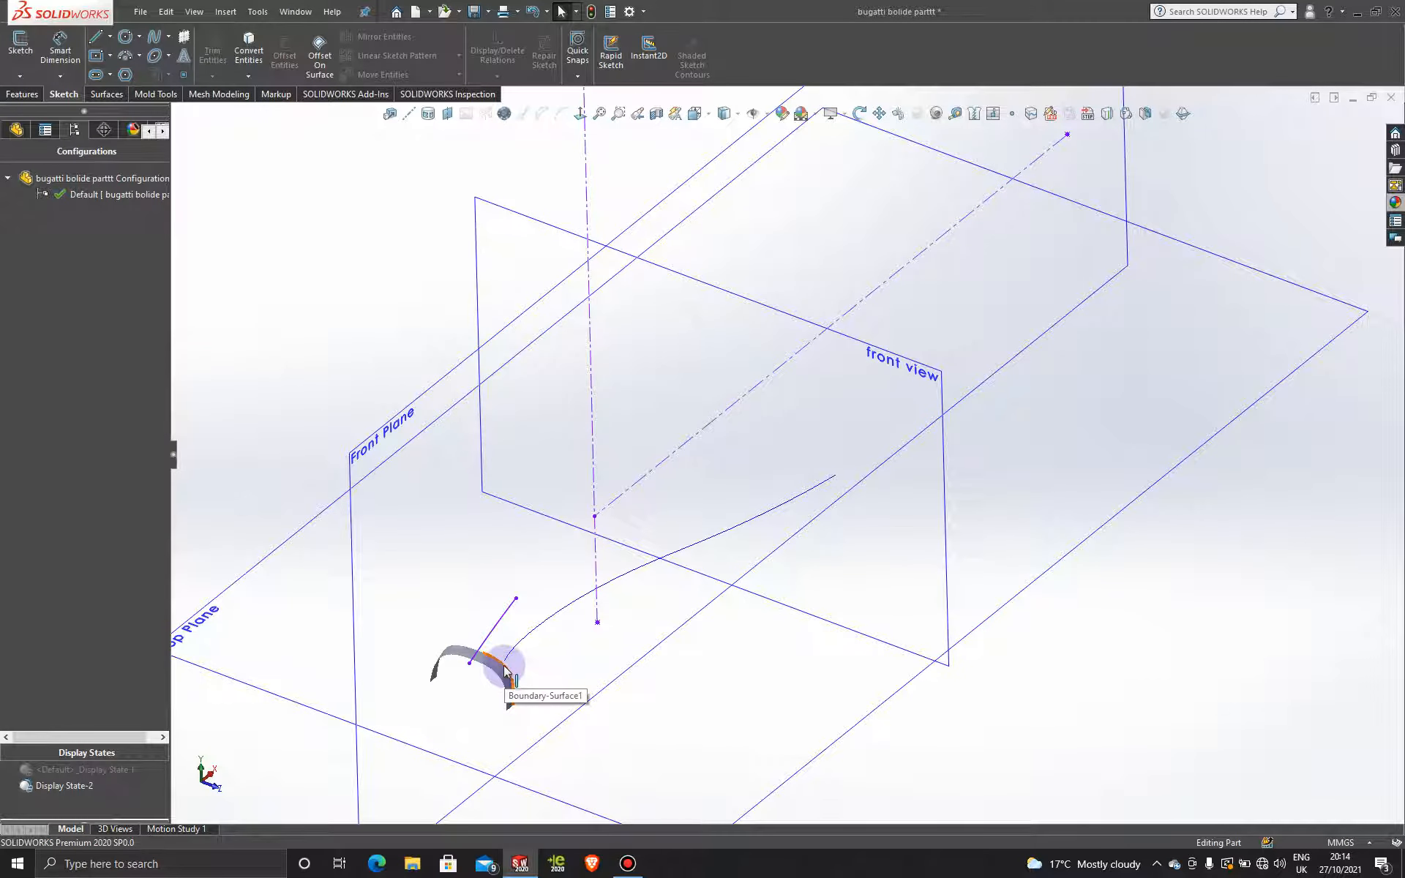
pyautogui.moveTo(581, 657); pyautogui.dragTo(604, 600, button='middle')
pyautogui.click(361, 721)
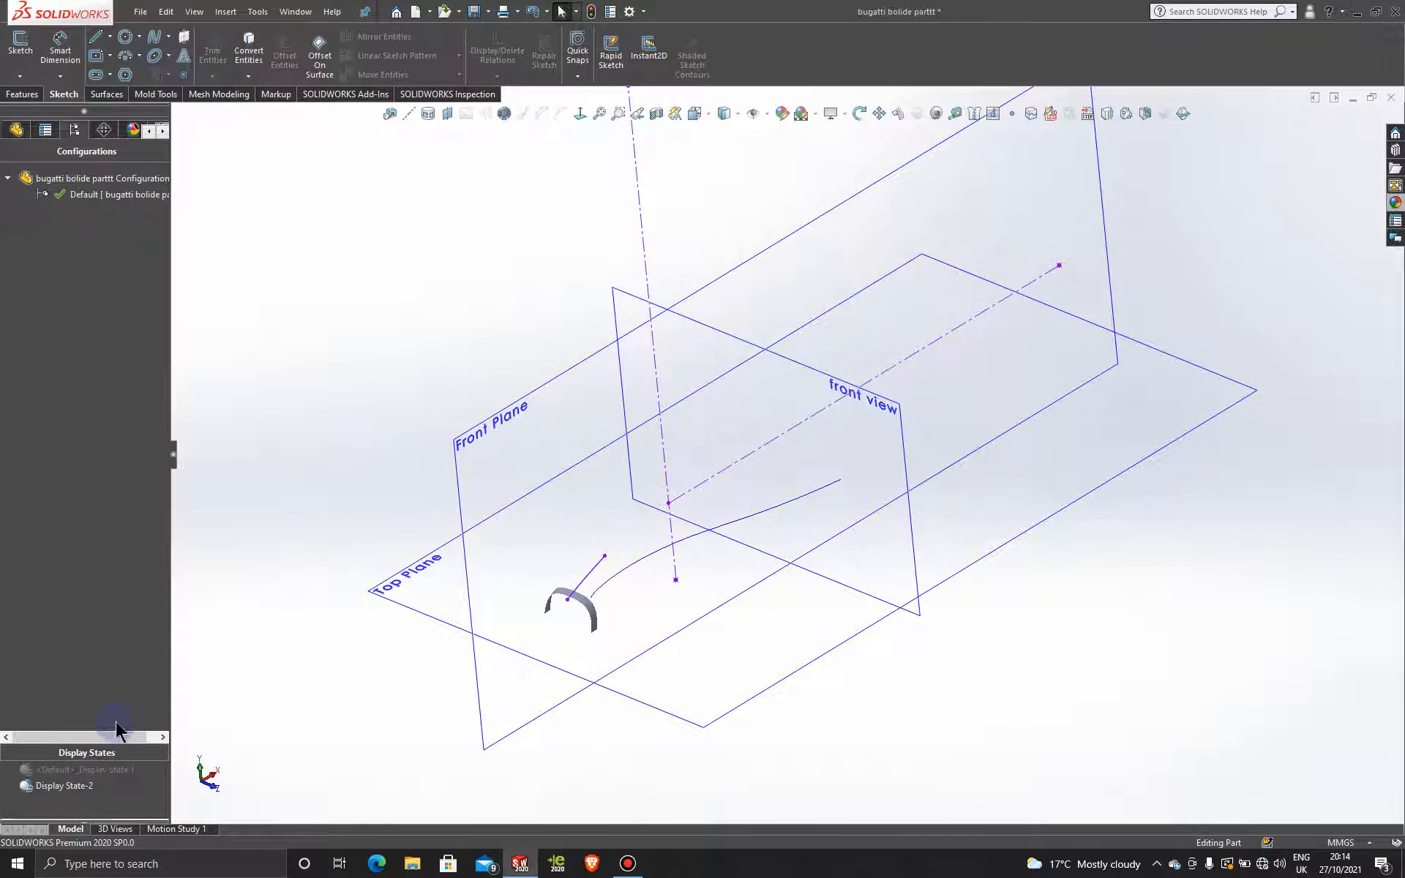
# - Reactivate the default display state with the reference pictures and show the side-profile sketch (Sketch19) of the projected curve
pyautogui.click(100, 775)
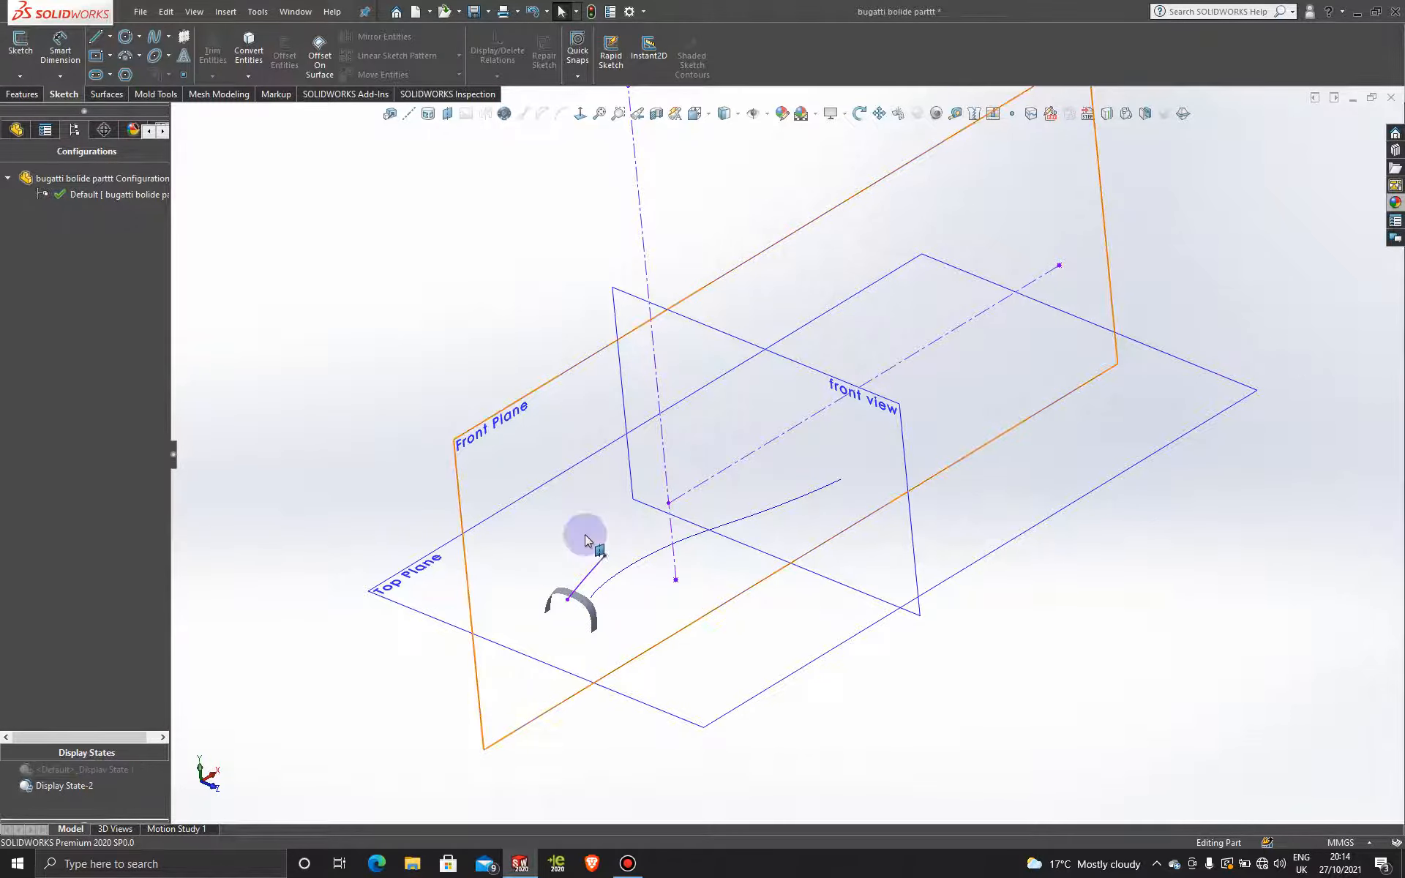
pyautogui.doubleClick(80, 770)
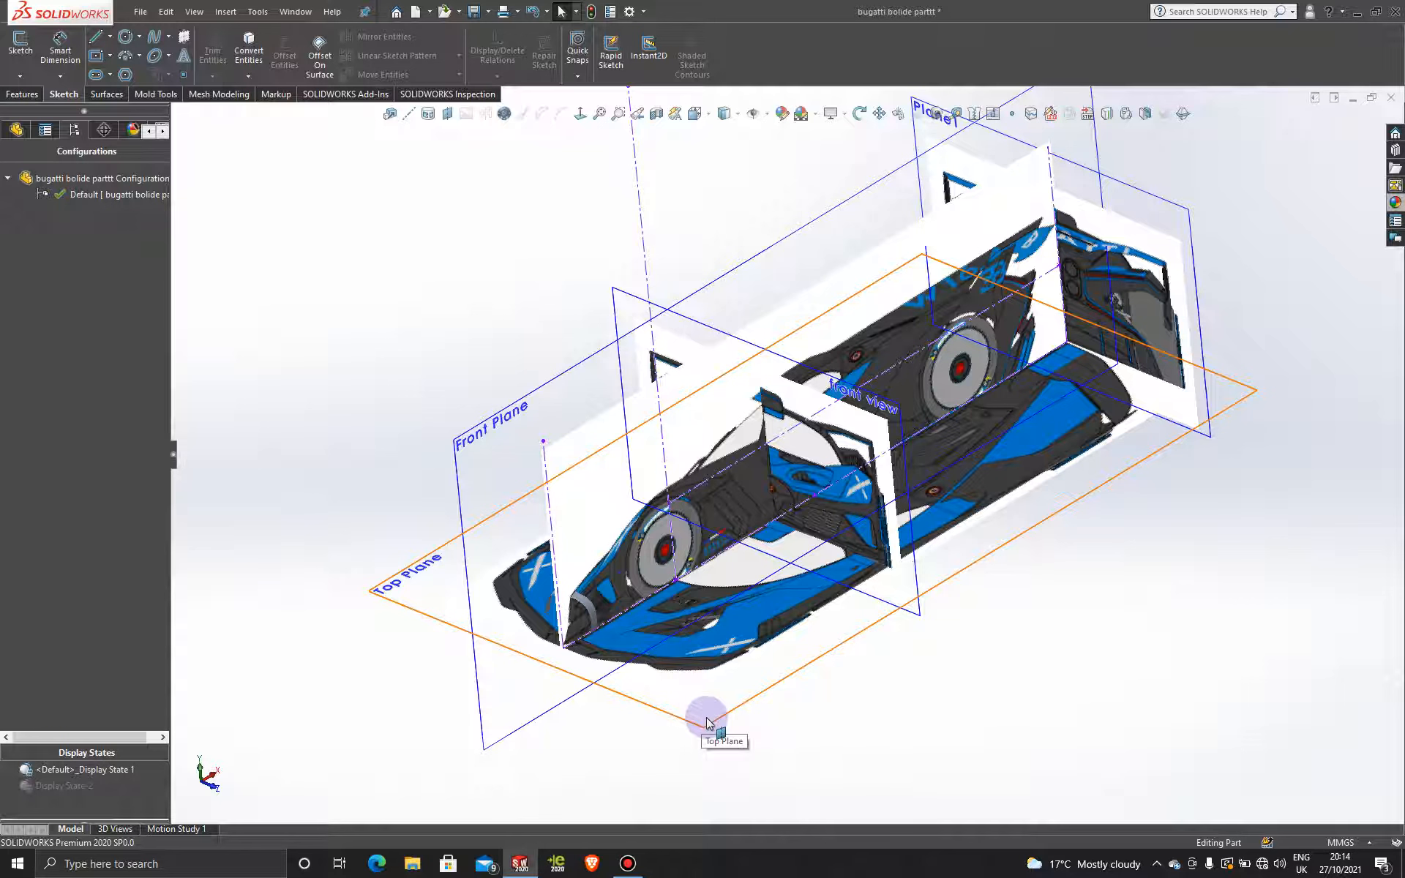
pyautogui.click(16, 131)
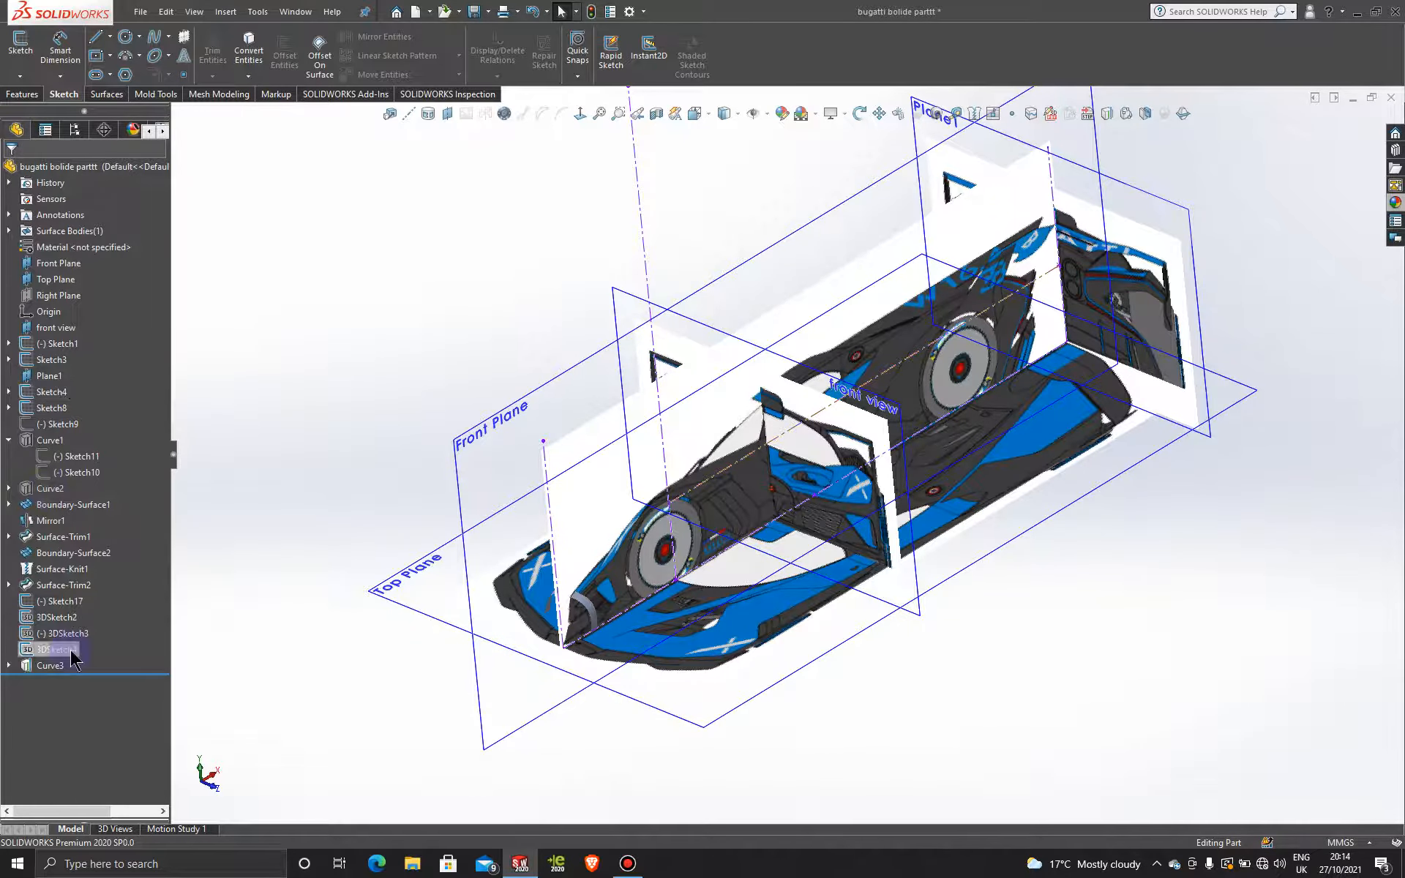
pyautogui.click(9, 665)
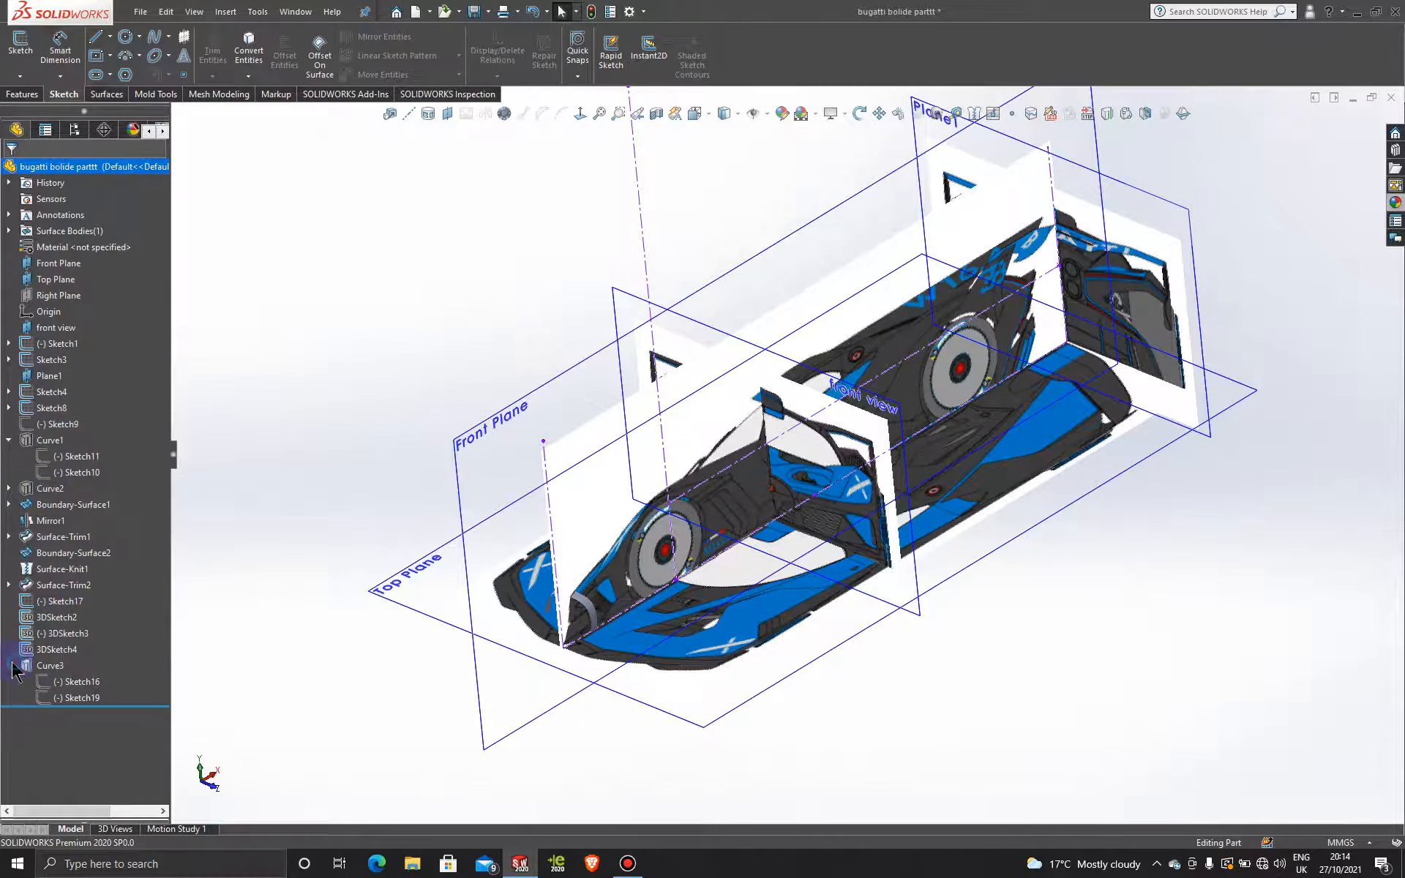
pyautogui.click(79, 699)
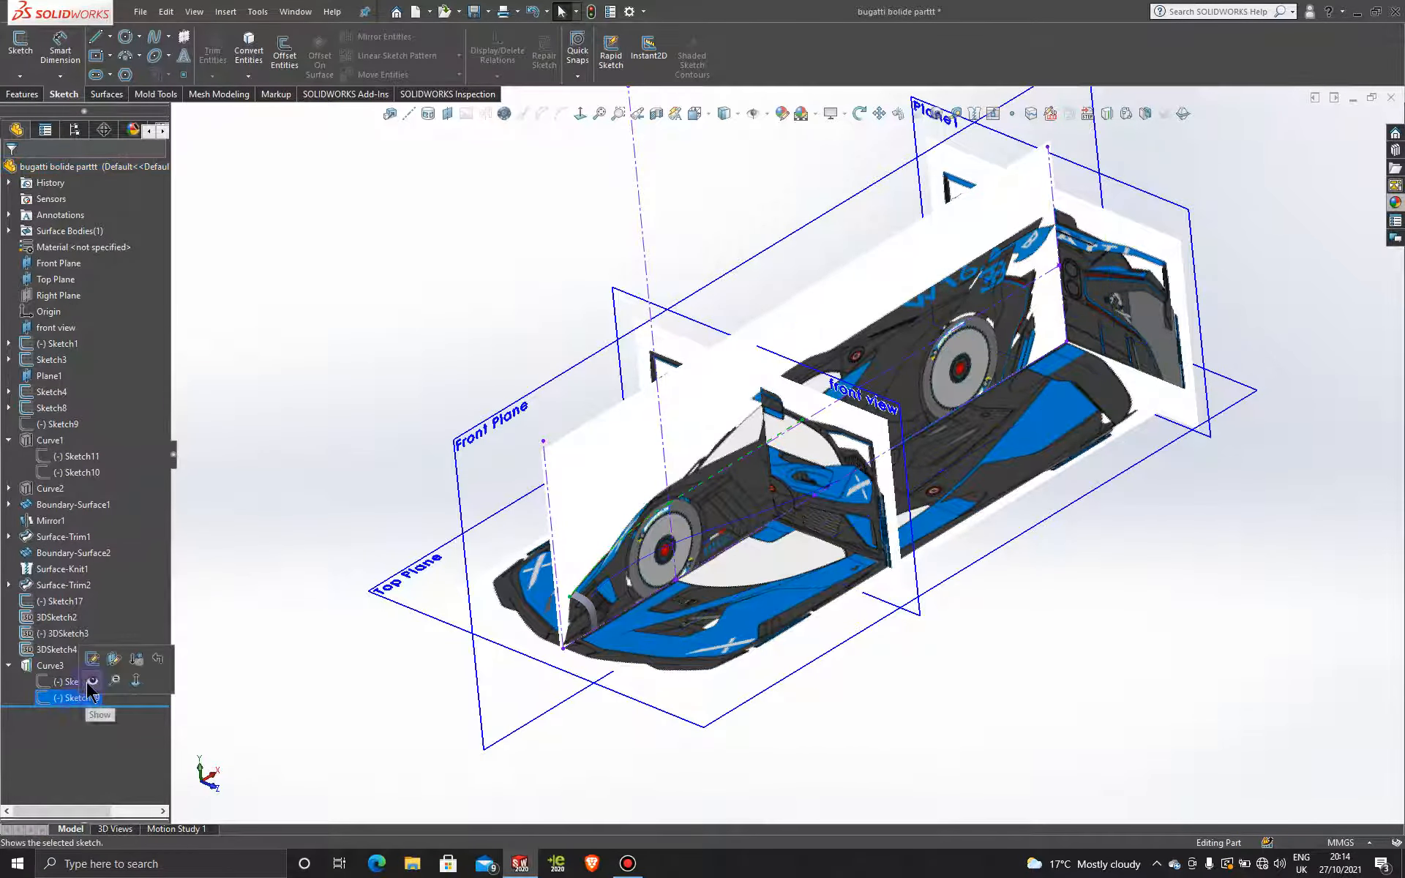
pyautogui.click(90, 681)
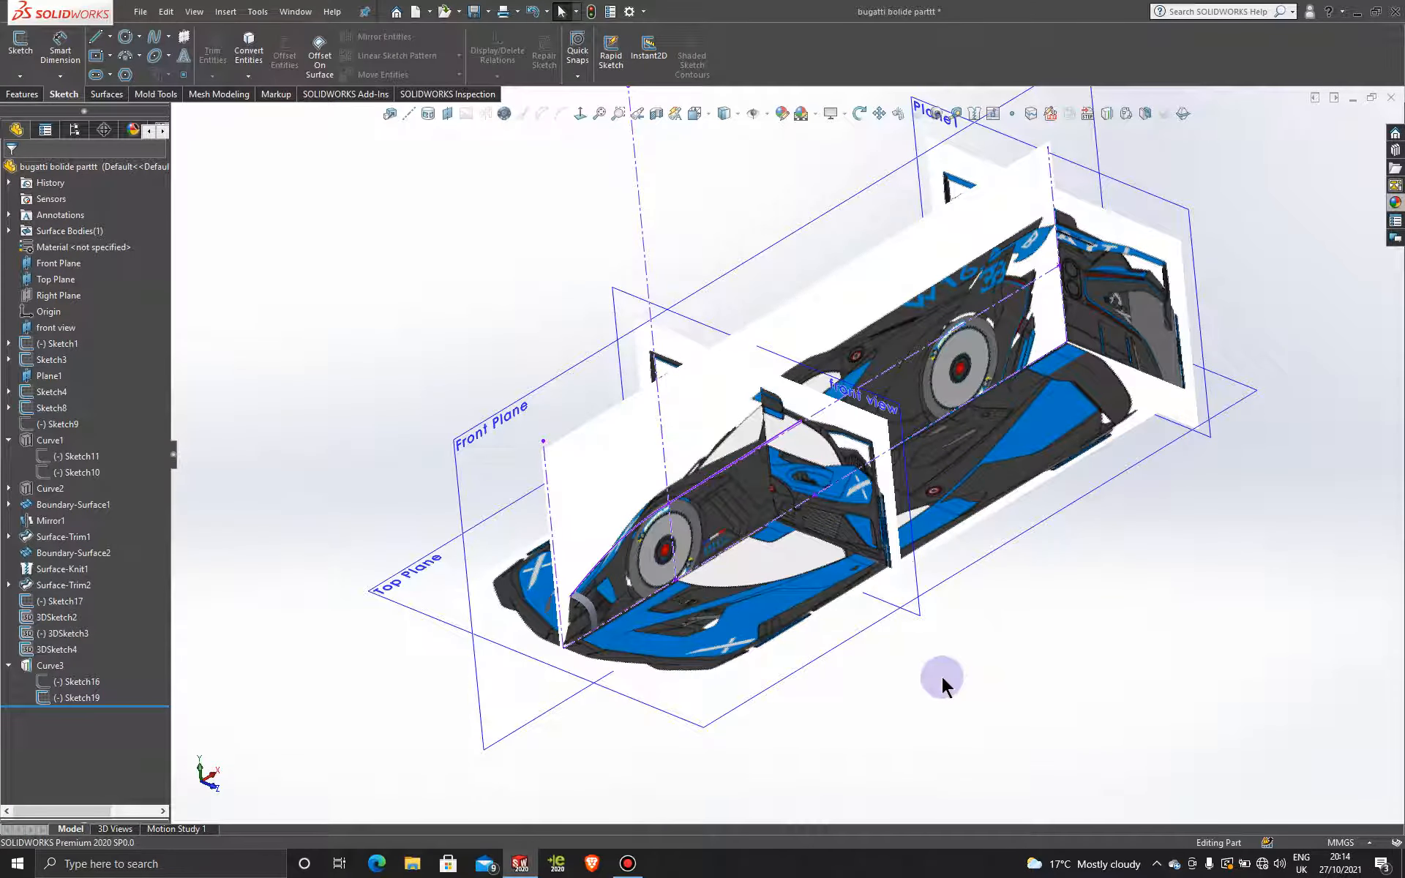
# - Sketch a two-point spline about 261 mm long on the Front Plane from the nose surface's top point to below the side window
pyautogui.moveTo(919, 710); pyautogui.dragTo(889, 723, button='middle')
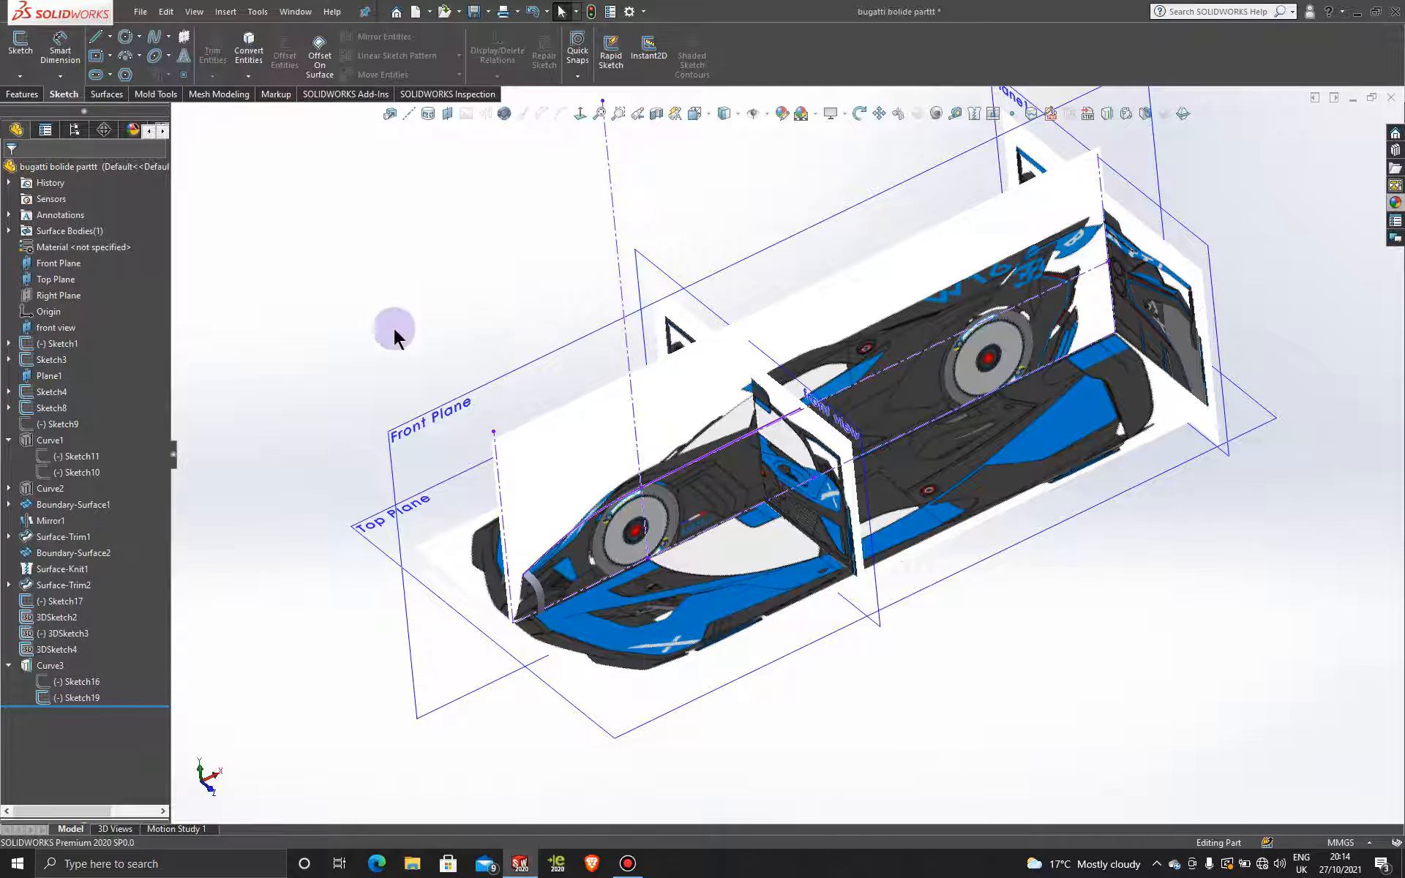
pyautogui.click(480, 391)
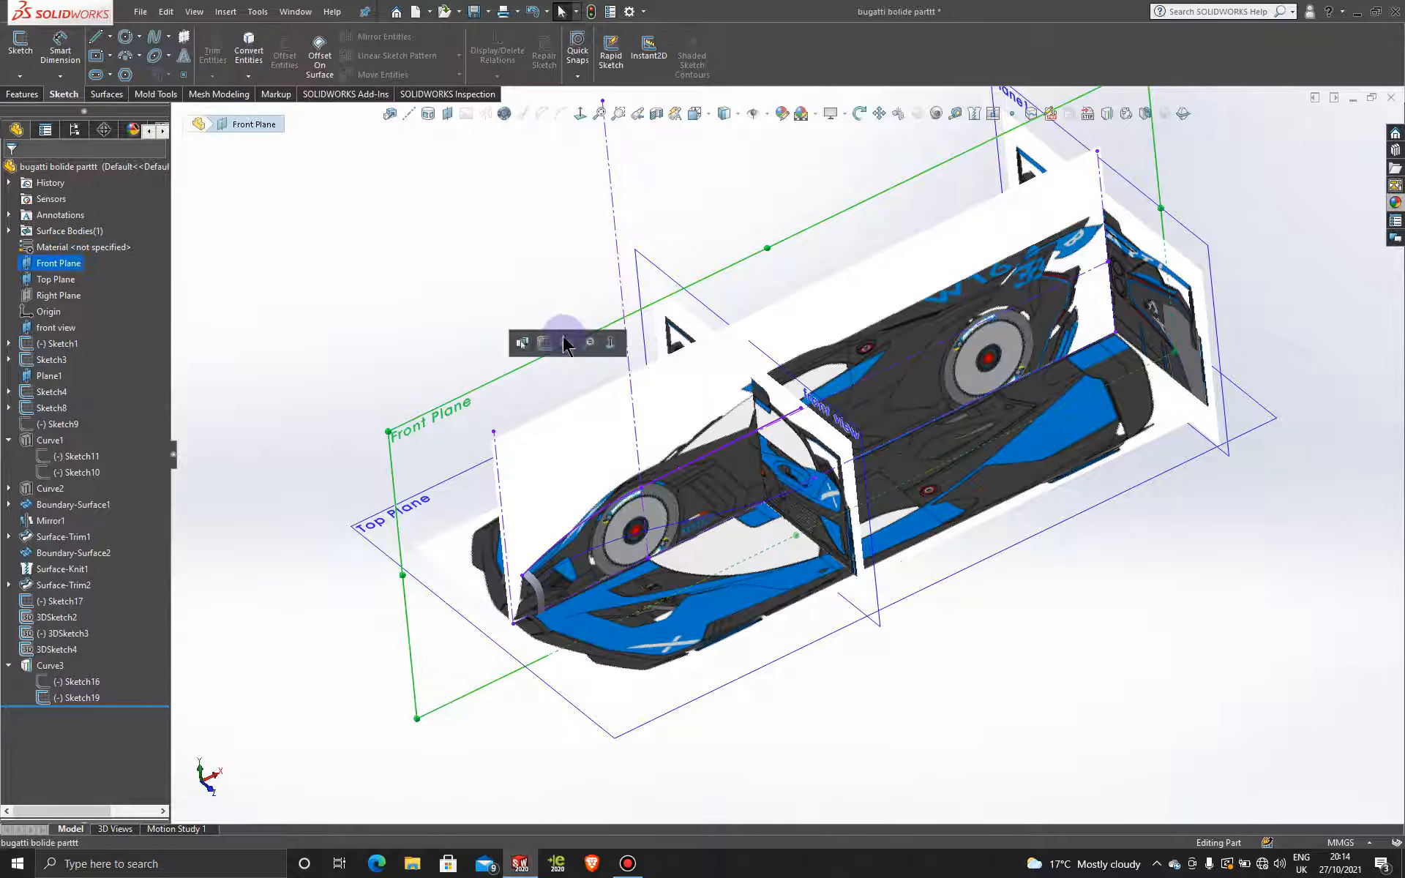
pyautogui.click(552, 343)
pyautogui.click(581, 113)
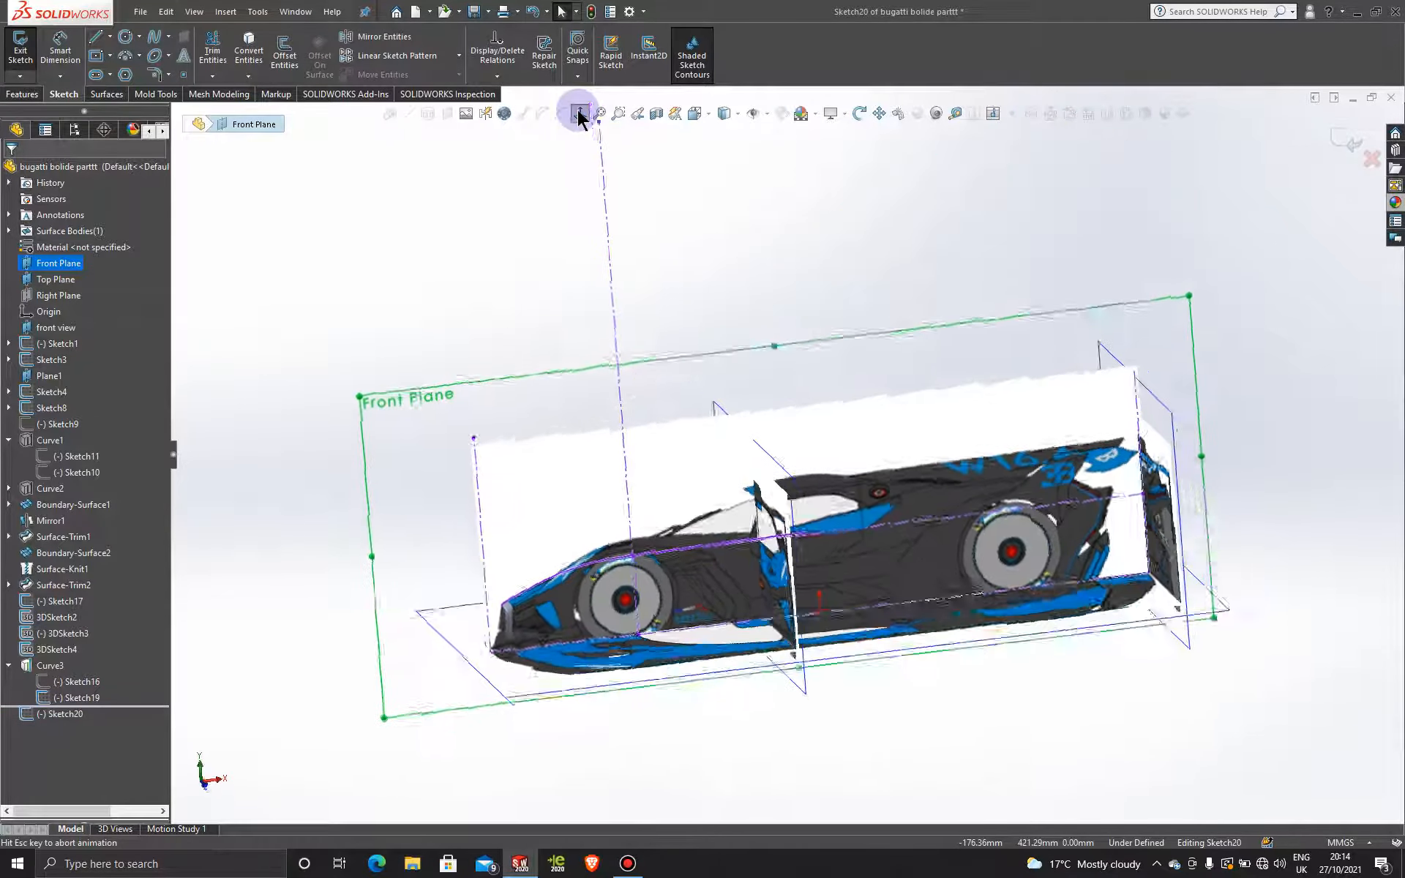
pyautogui.scroll(-6, 707, 620)
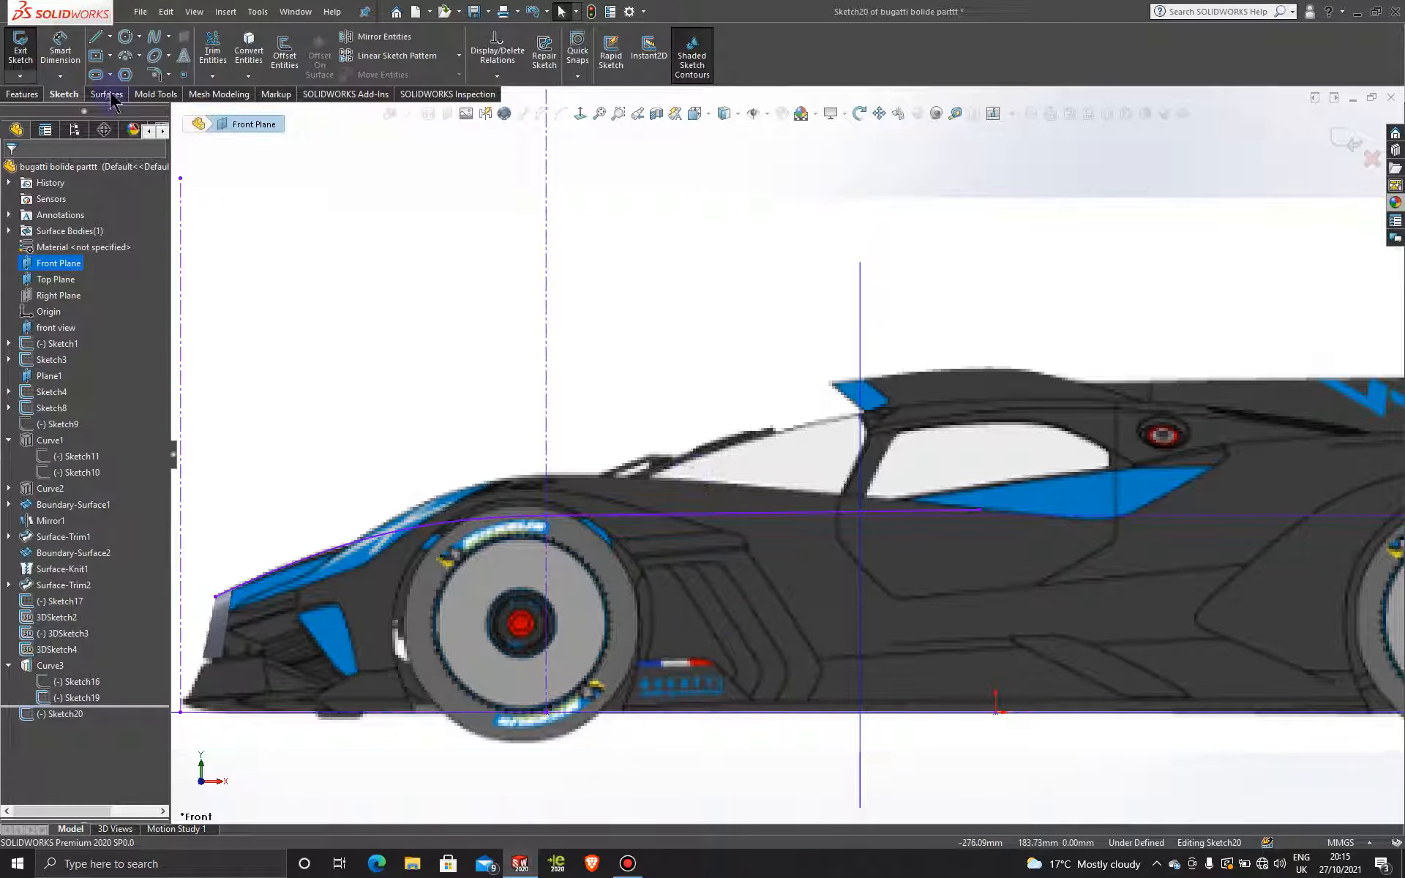
pyautogui.click(155, 38)
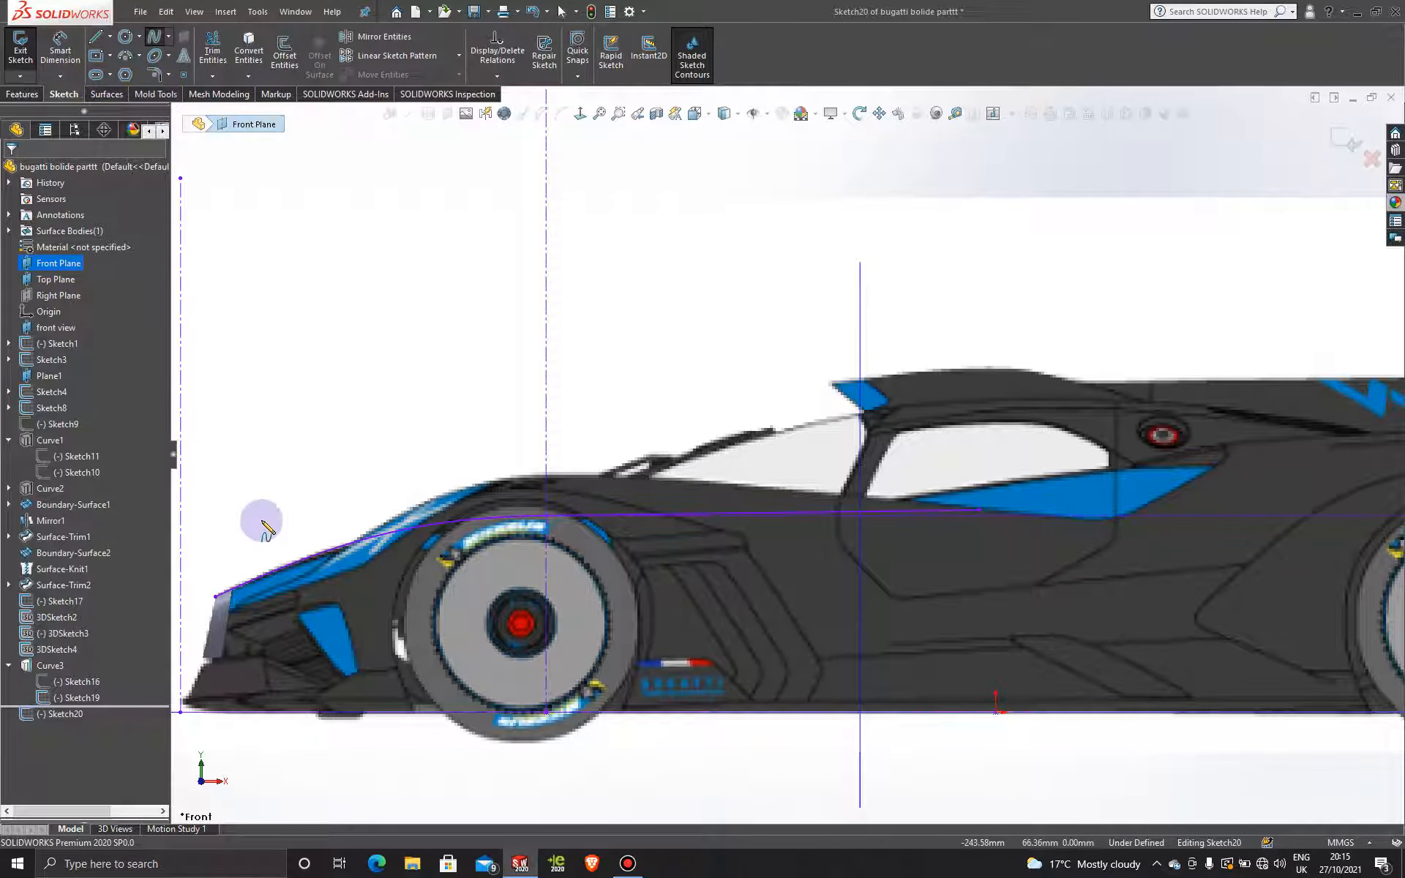
pyautogui.click(217, 598)
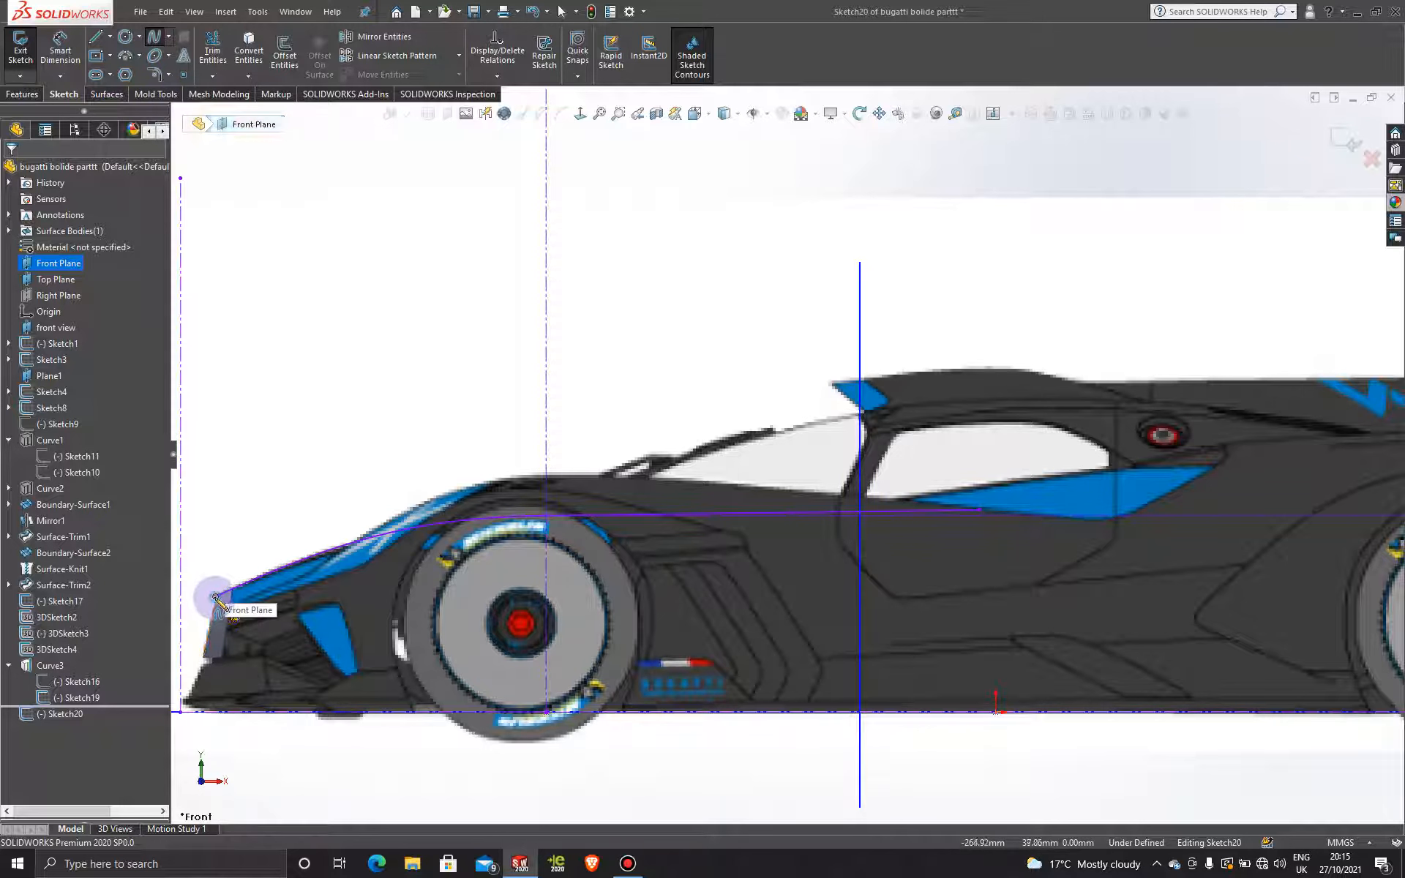
pyautogui.click(548, 546)
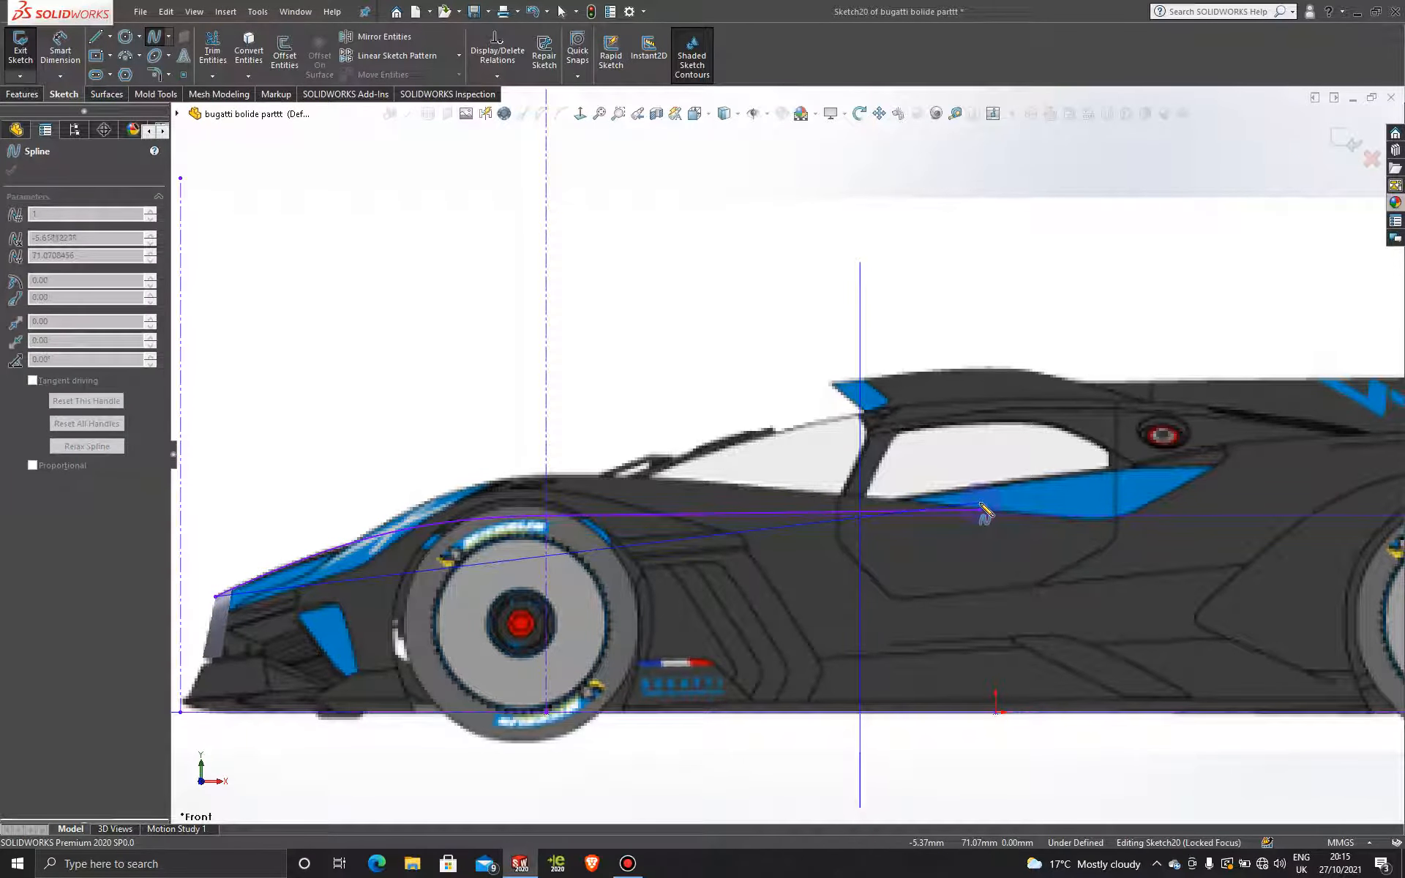
pyautogui.doubleClick(986, 510)
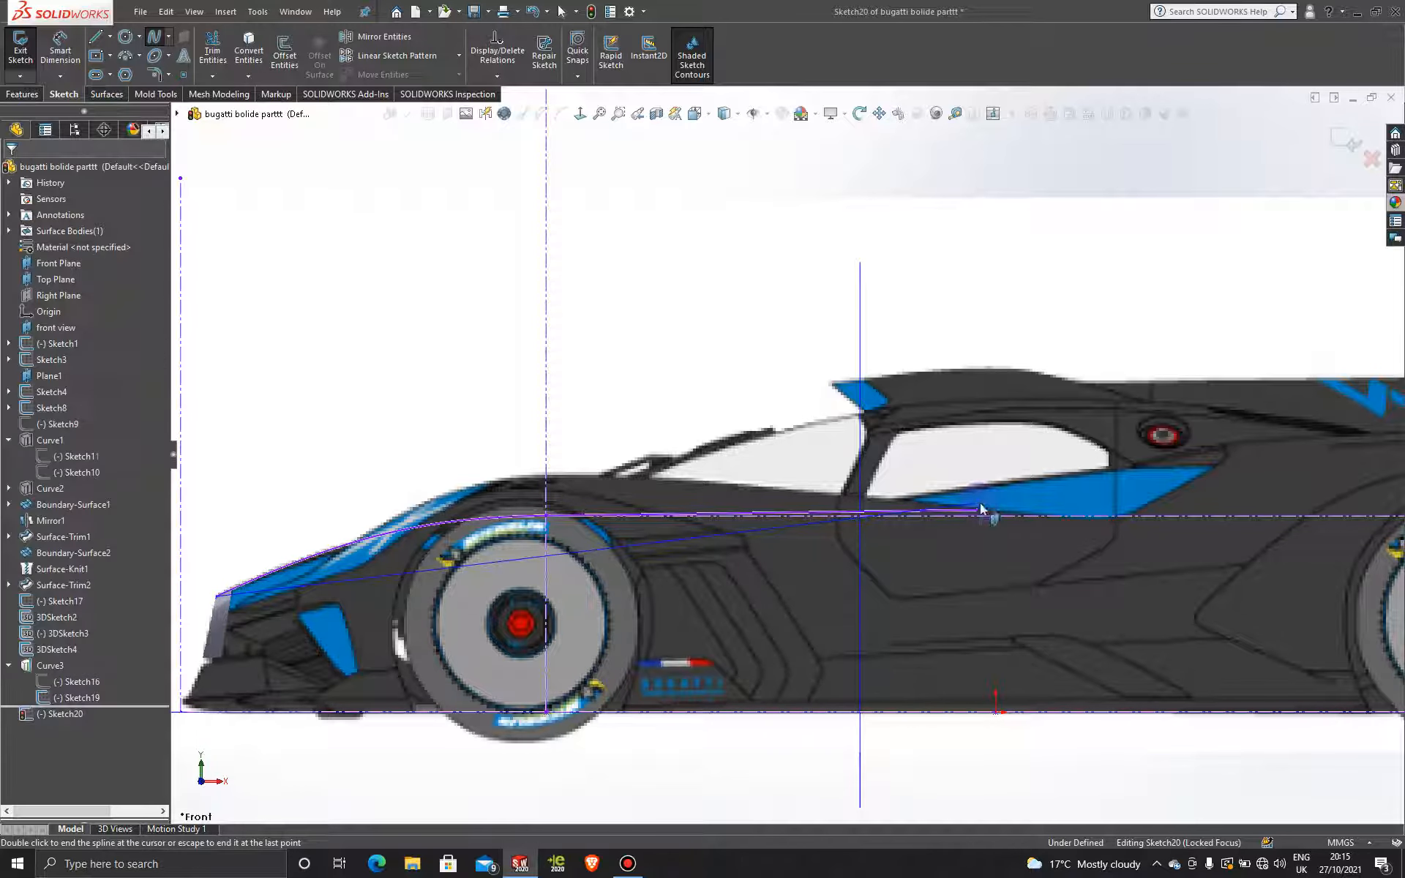
pyautogui.click(737, 536)
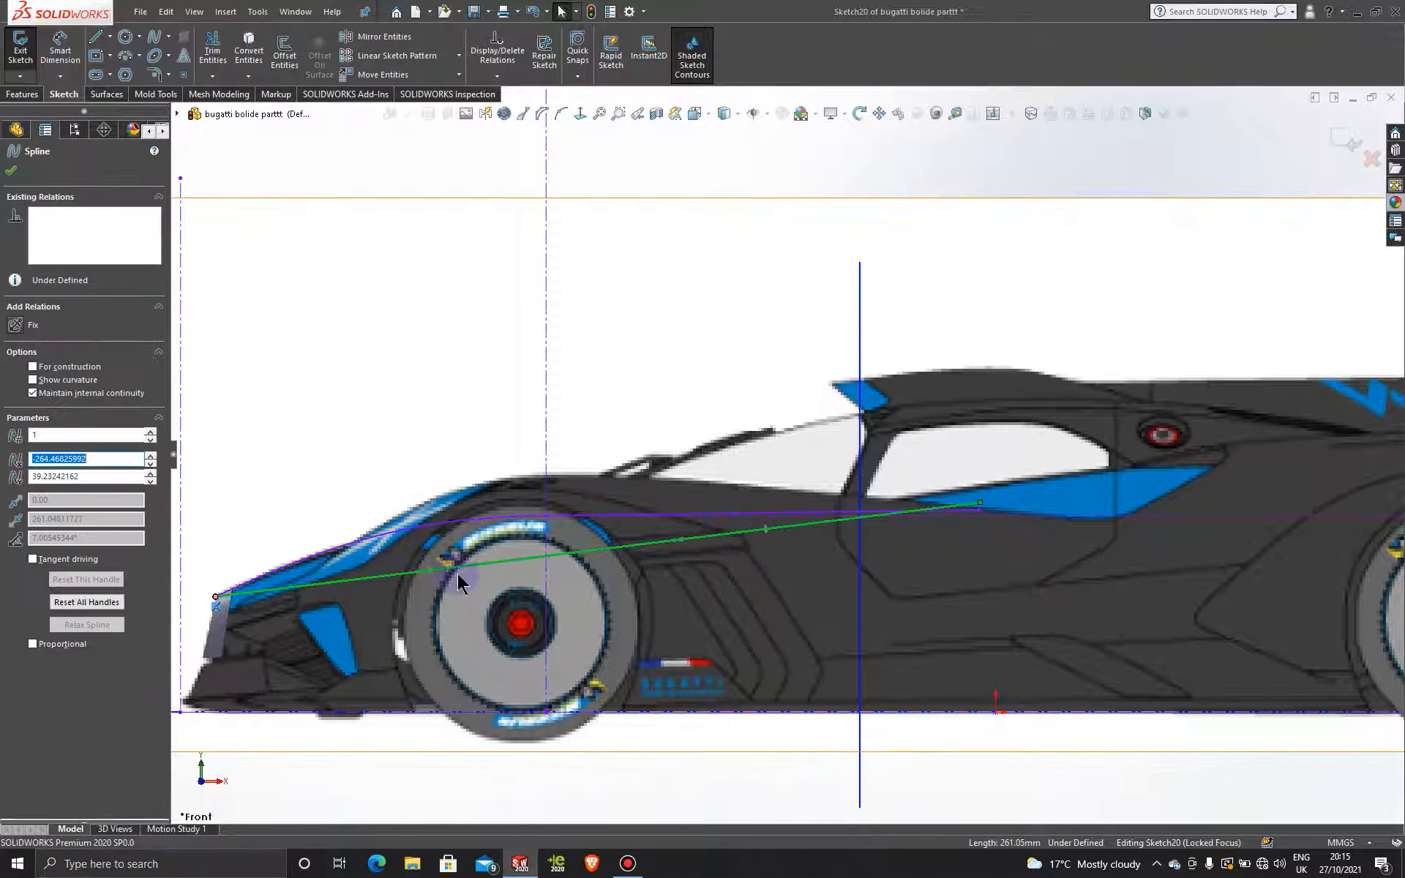
# - Arch the spline above the side-profile curve with its end handles, at about 29° at the nose and 3° at the rear
pyautogui.moveTo(523, 560); pyautogui.dragTo(438, 481)
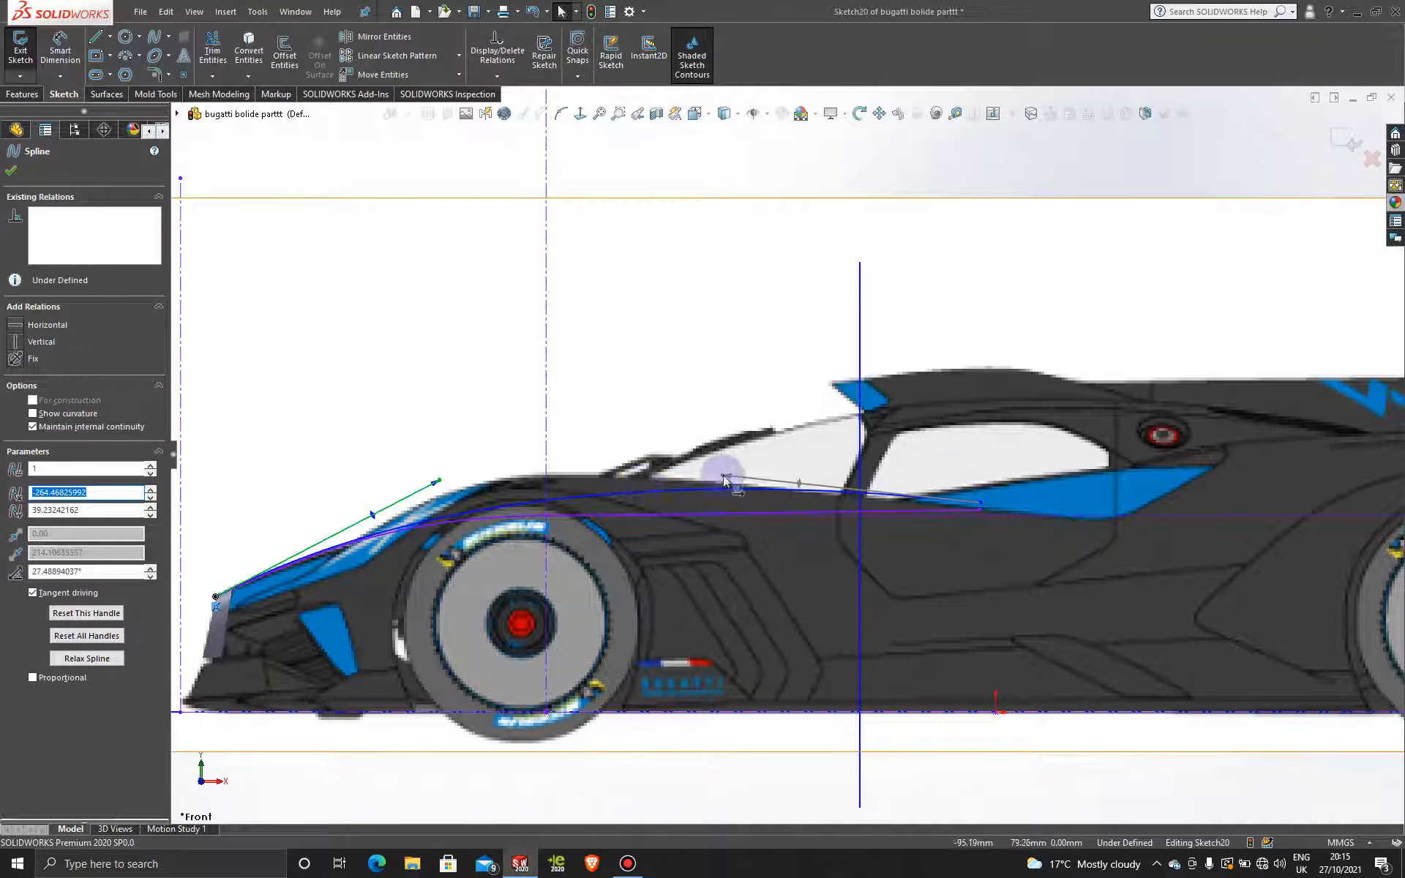
pyautogui.moveTo(722, 477); pyautogui.dragTo(741, 510)
pyautogui.moveTo(364, 520); pyautogui.dragTo(407, 491)
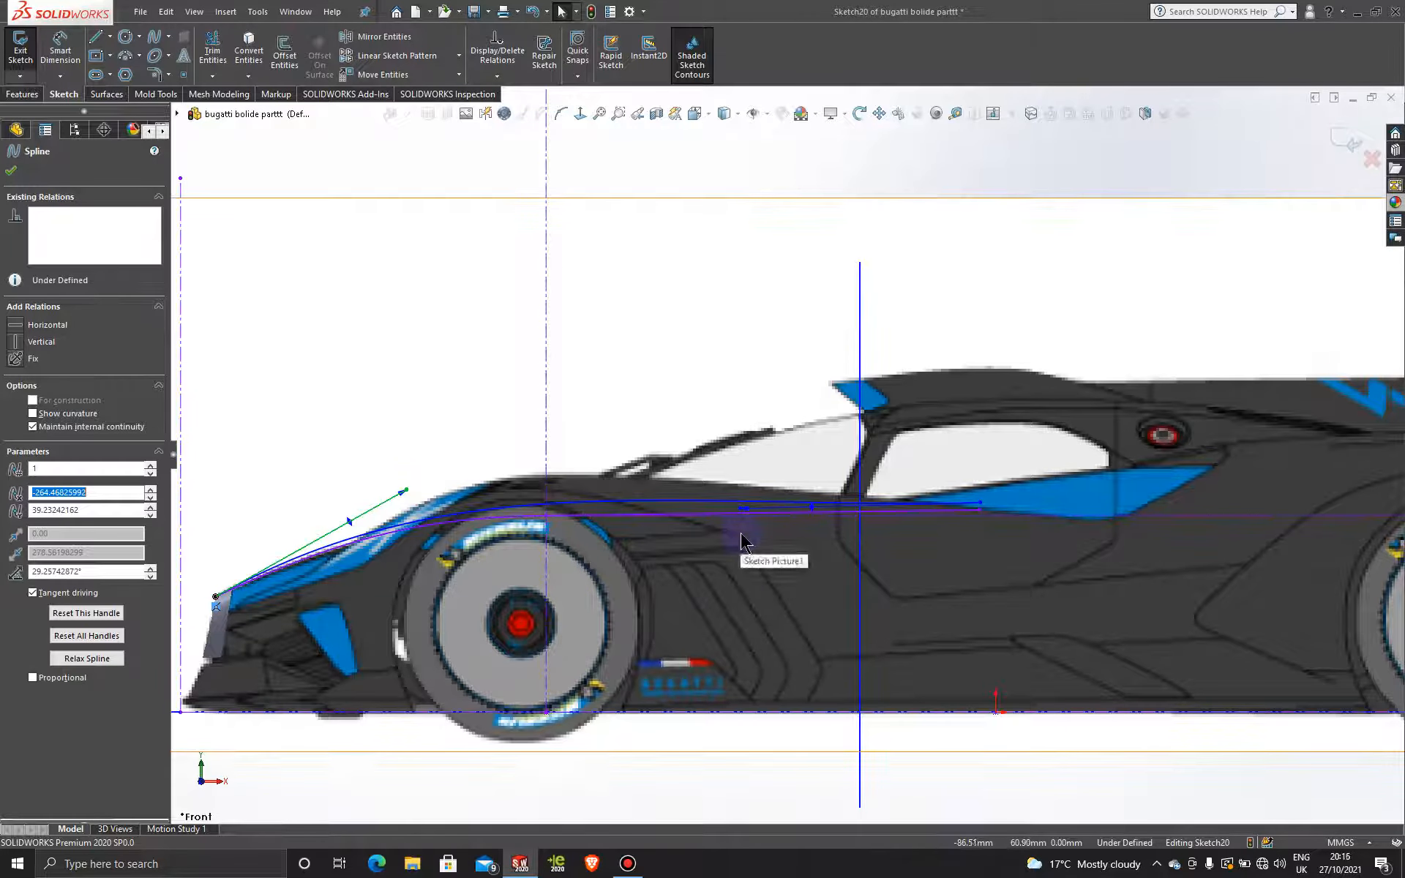
pyautogui.click(741, 507)
pyautogui.moveTo(741, 508); pyautogui.dragTo(731, 516)
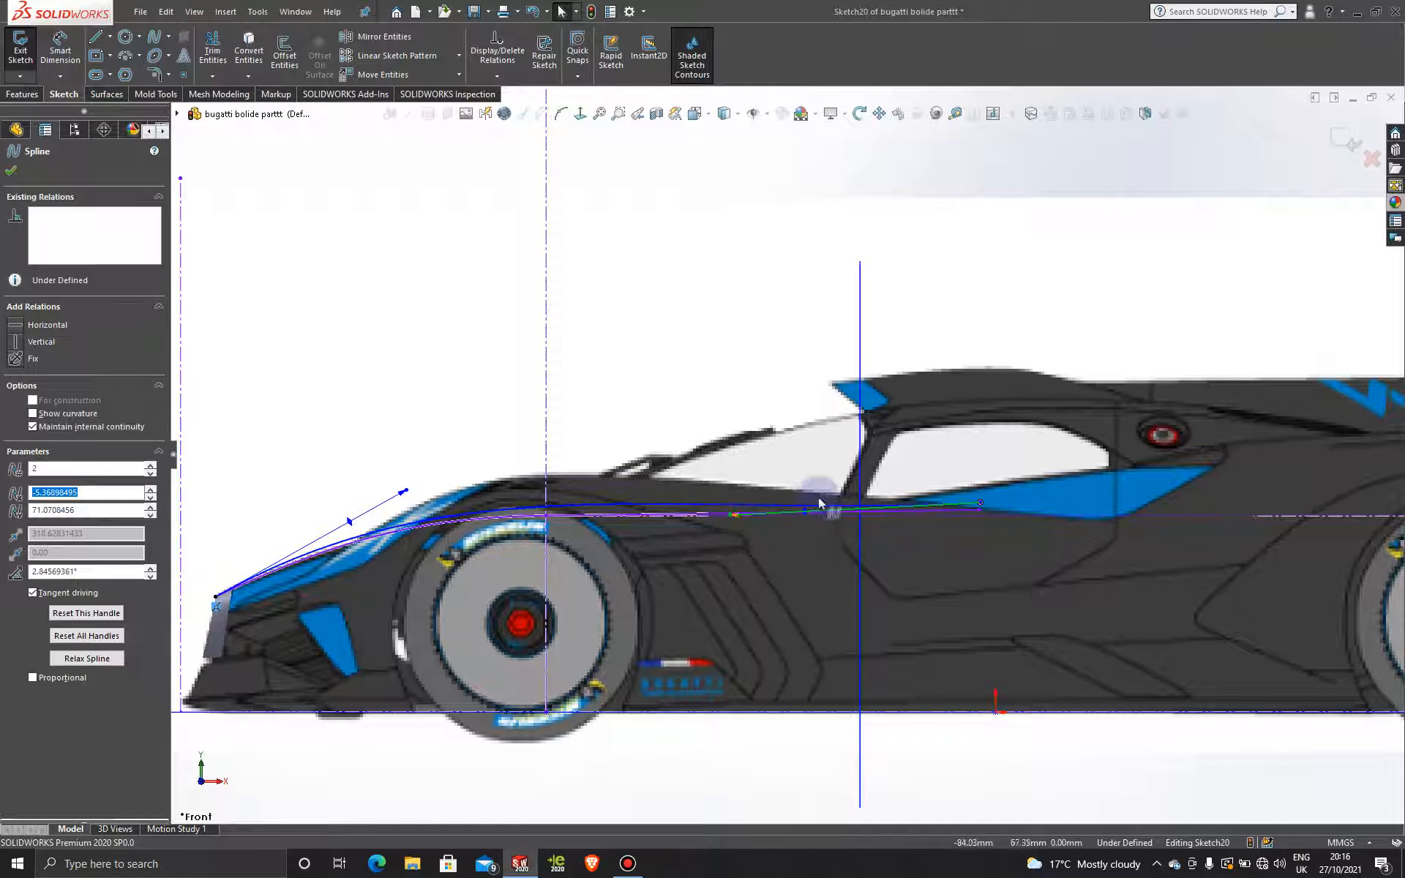
# - Shift the spline's rear end point to about X -5.42 mm and tilt its rear tangent handle to about -0.8°
pyautogui.click(981, 505)
pyautogui.moveTo(980, 515)
pyautogui.mouseDown()
pyautogui.moveTo(979, 492)
pyautogui.moveTo(981, 512)
pyautogui.mouseUp()
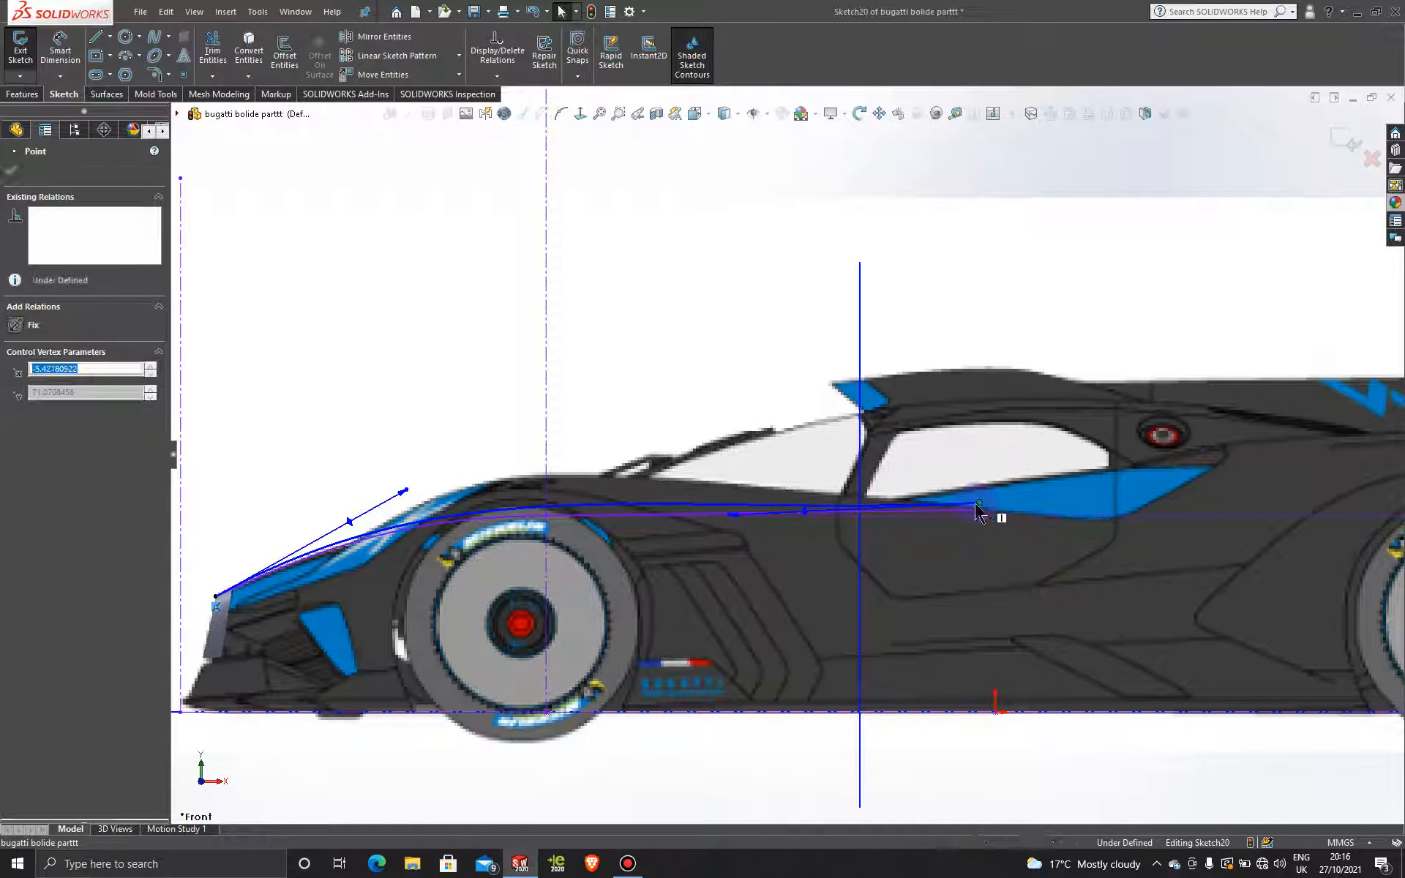
pyautogui.click(733, 507)
pyautogui.moveTo(735, 507); pyautogui.dragTo(734, 504)
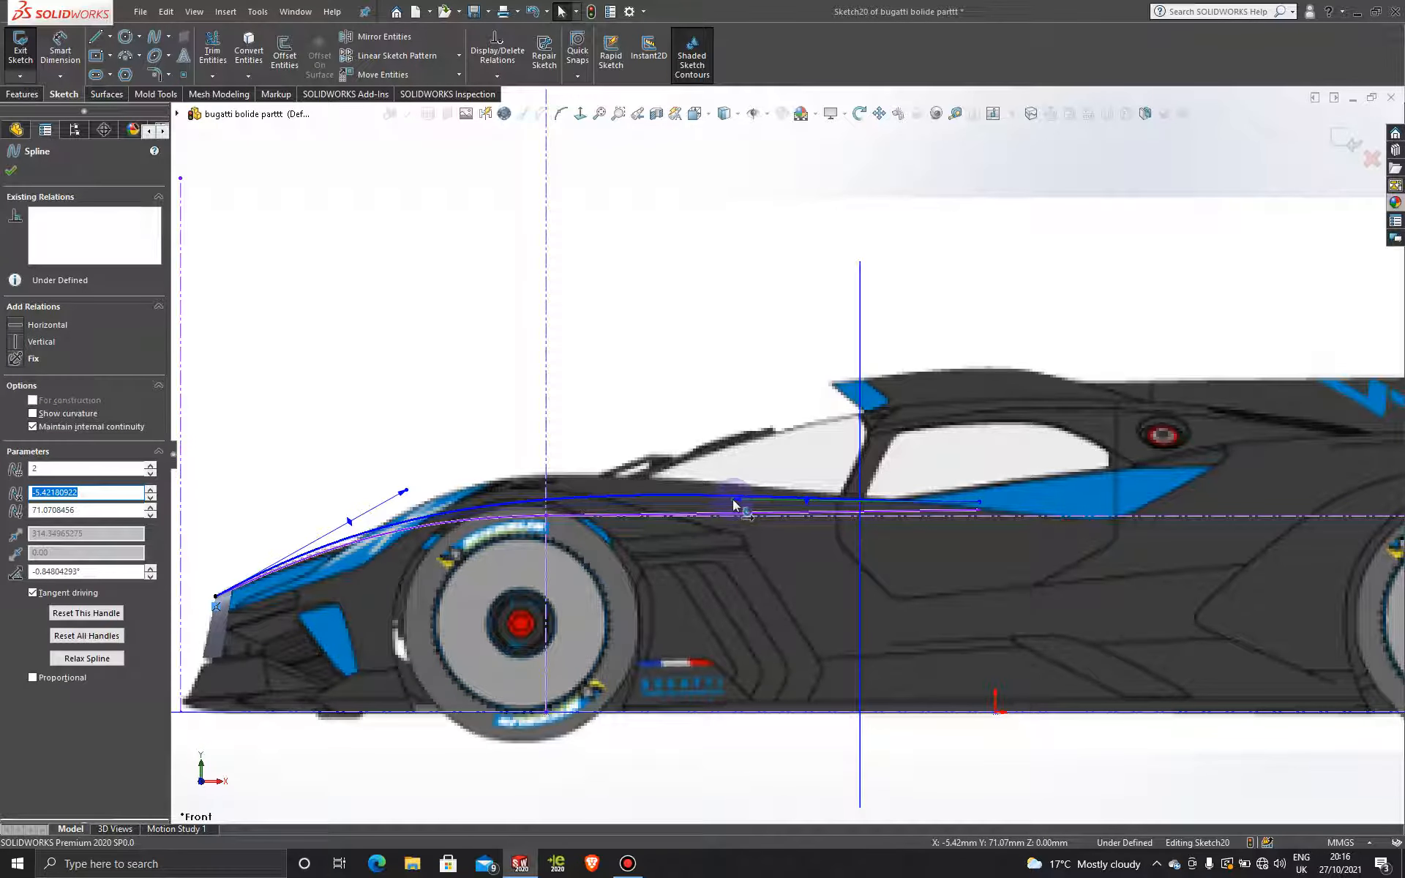
pyautogui.moveTo(734, 501); pyautogui.dragTo(735, 501)
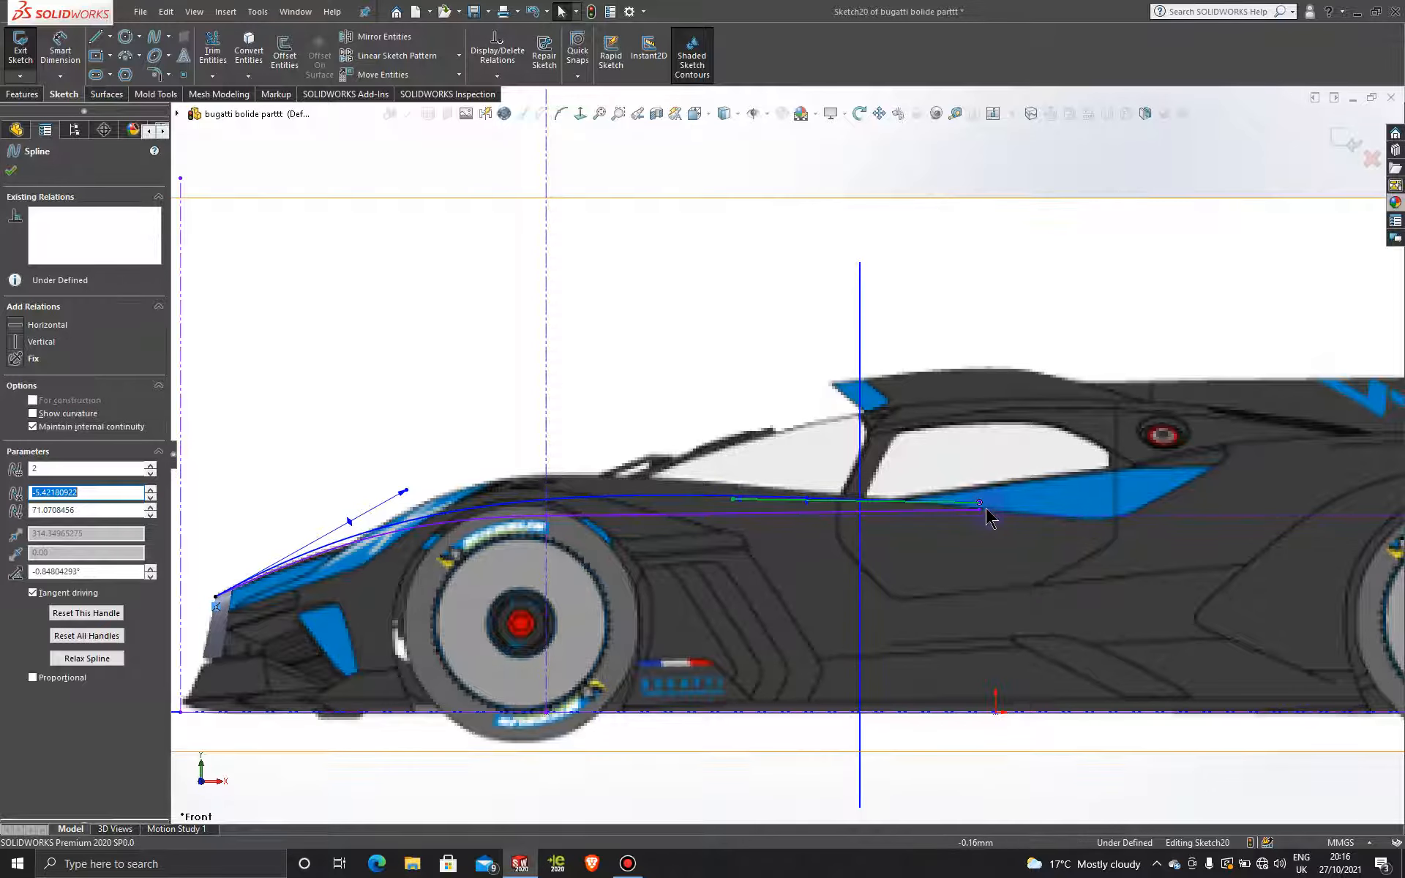
# - Refine the spline's end tangents to about 30° at the nose and 2° at the rear
pyautogui.click(402, 493)
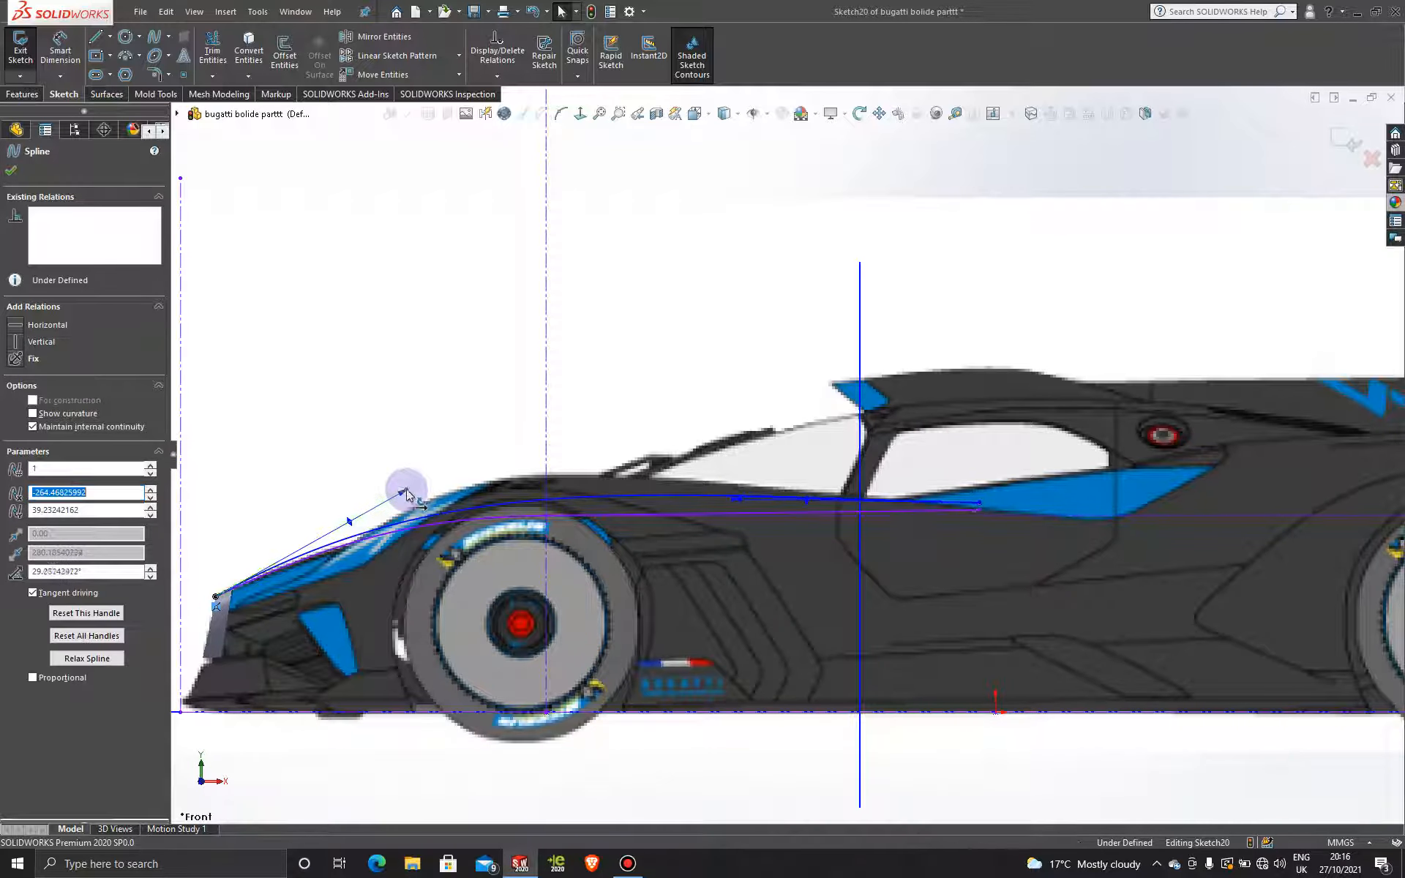
pyautogui.moveTo(409, 496); pyautogui.dragTo(391, 505)
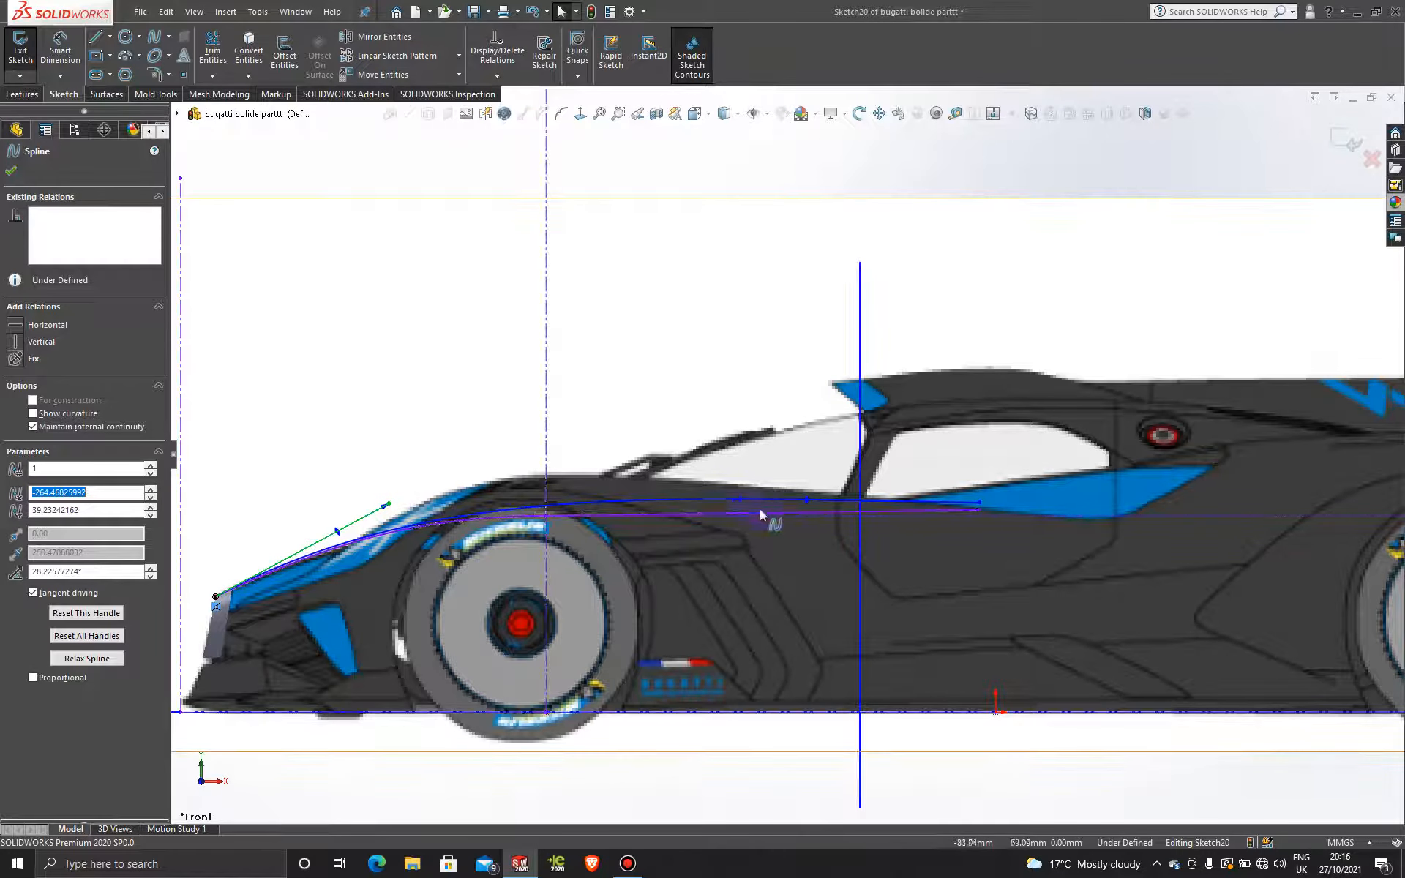
pyautogui.click(739, 500)
pyautogui.moveTo(742, 504); pyautogui.dragTo(748, 512)
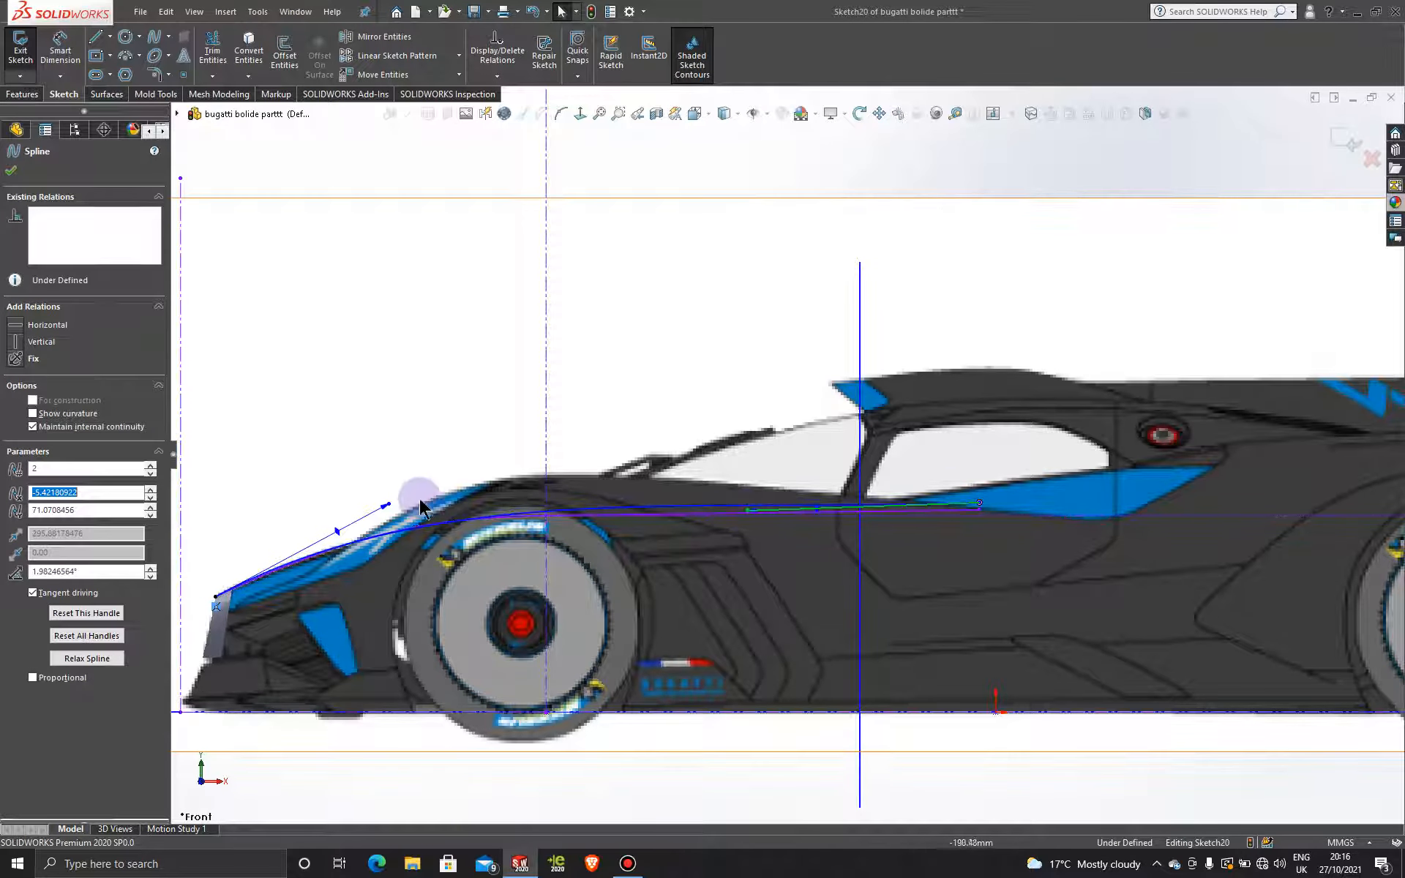
pyautogui.moveTo(390, 504); pyautogui.dragTo(396, 495)
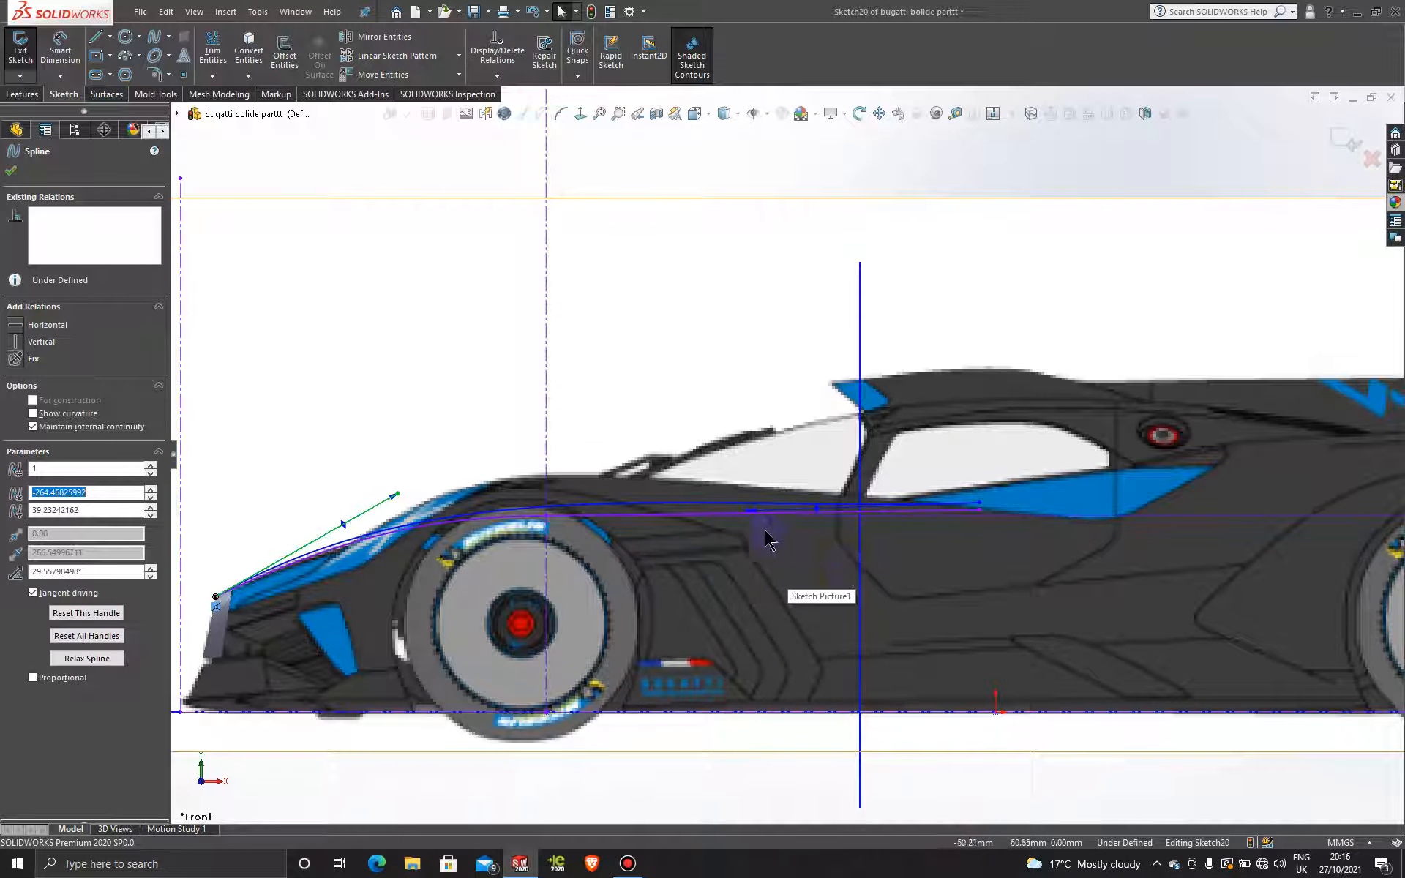
pyautogui.moveTo(749, 514); pyautogui.dragTo(750, 511)
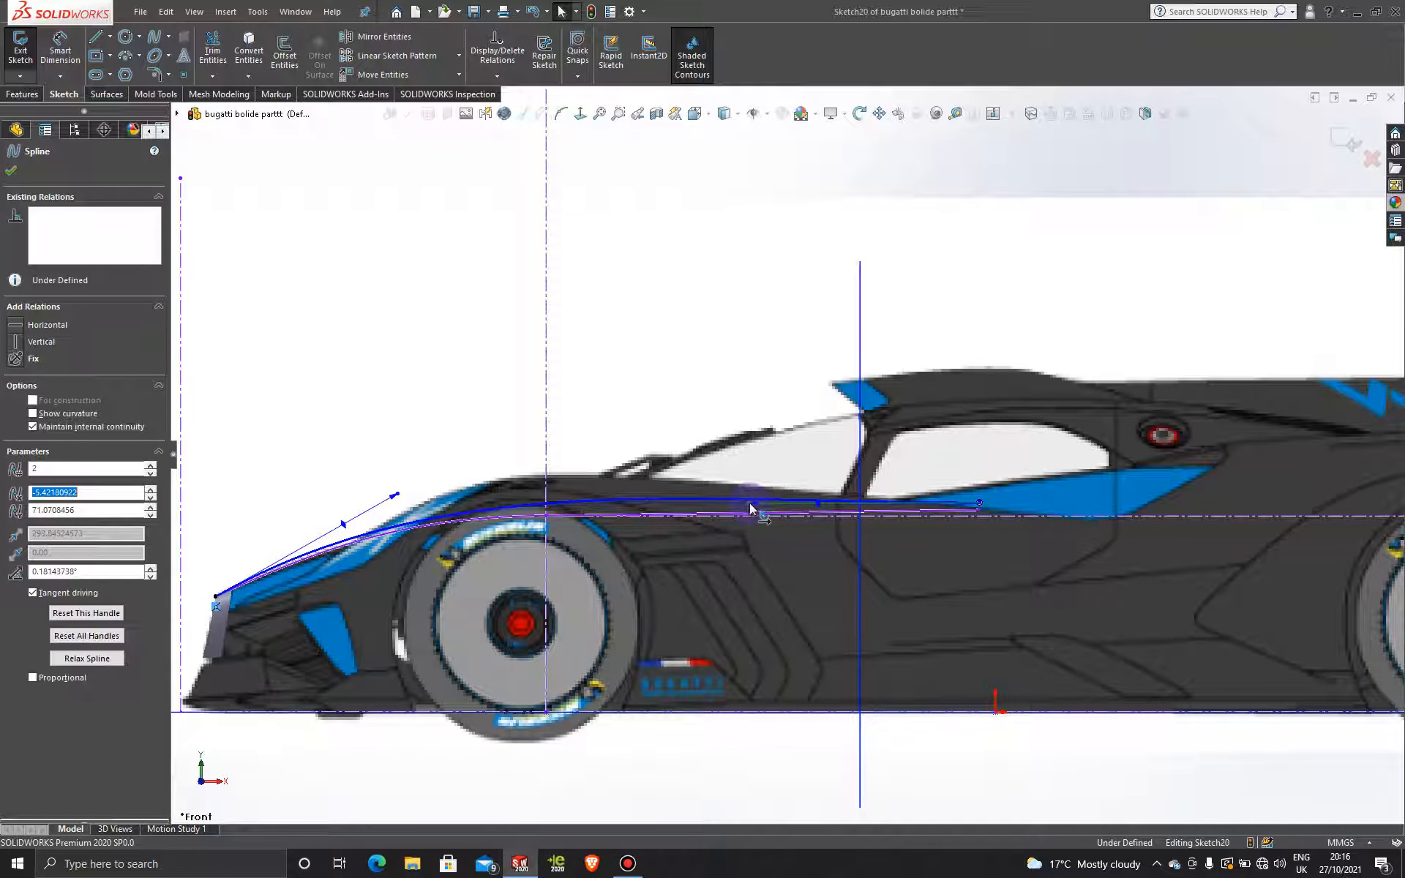
pyautogui.moveTo(751, 504); pyautogui.dragTo(752, 516)
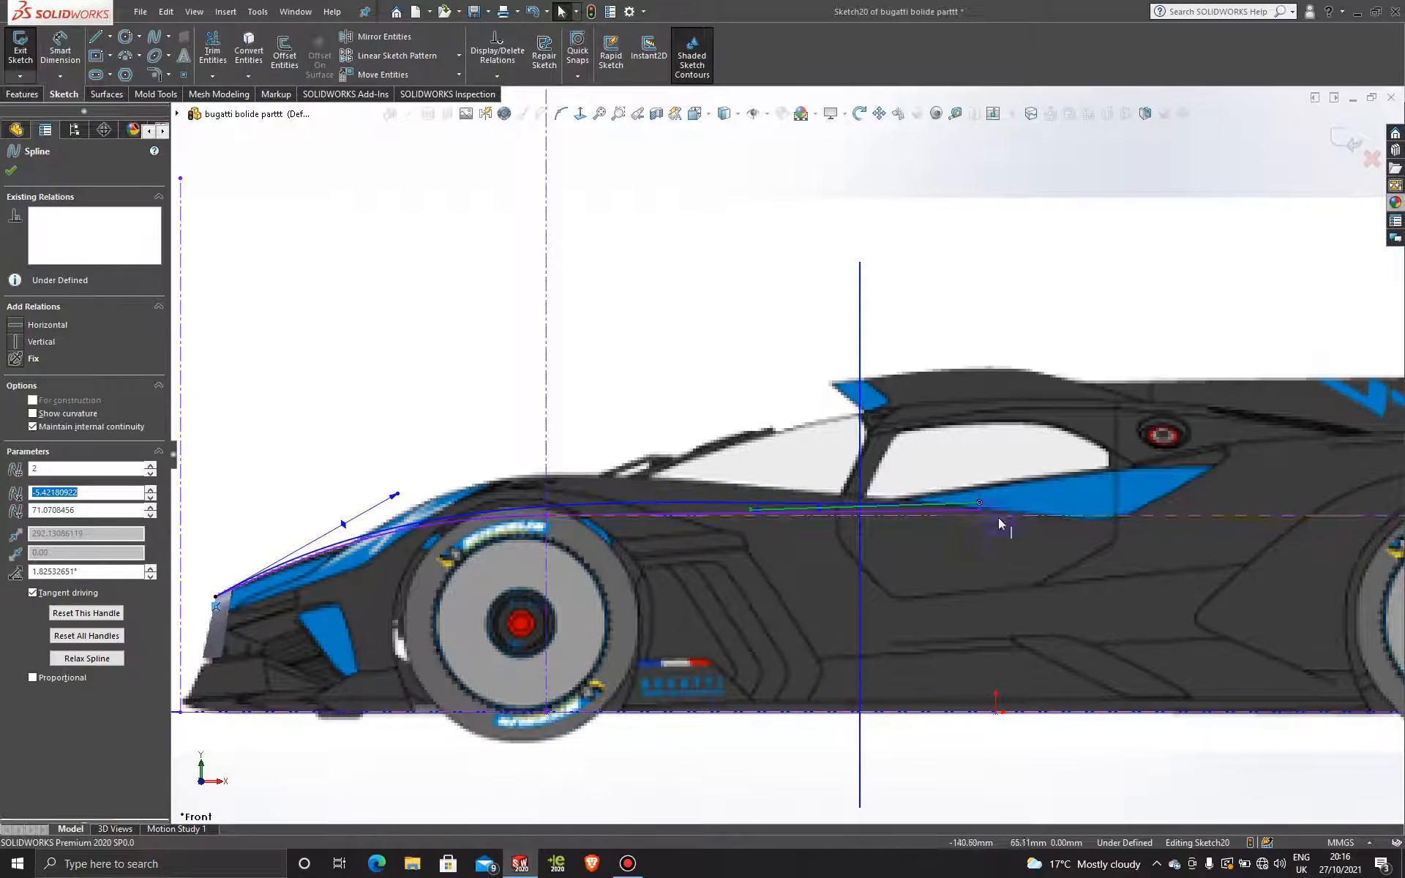
# - Lower the spline's rear end point to about Y 69.7 mm, tilt its rear handle to about -0.7° and close the sketch
pyautogui.scroll(-5, 981, 512)
pyautogui.moveTo(951, 476); pyautogui.dragTo(944, 473)
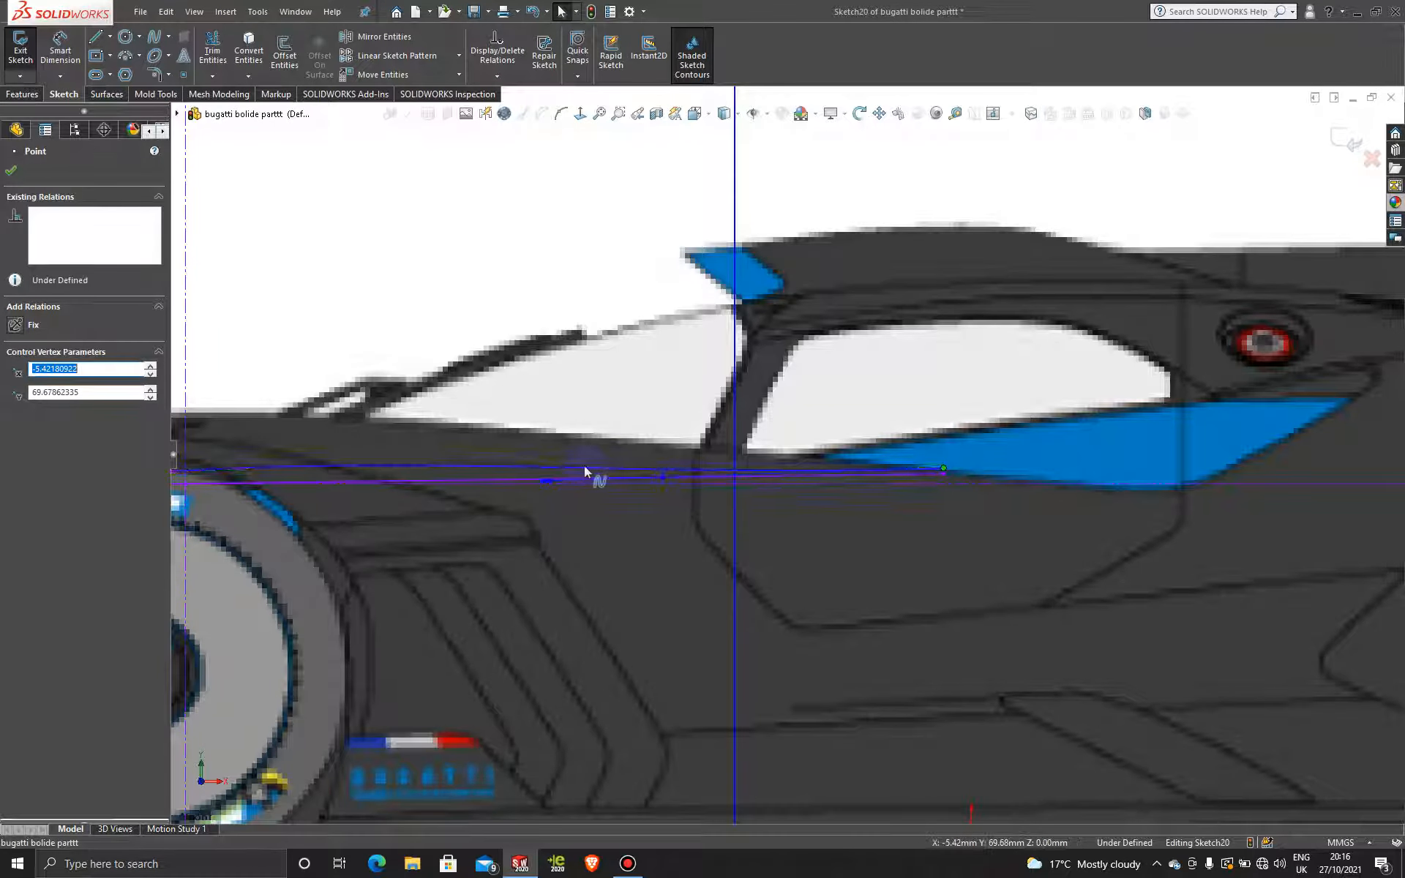
pyautogui.click(543, 482)
pyautogui.scroll(3, 555, 499)
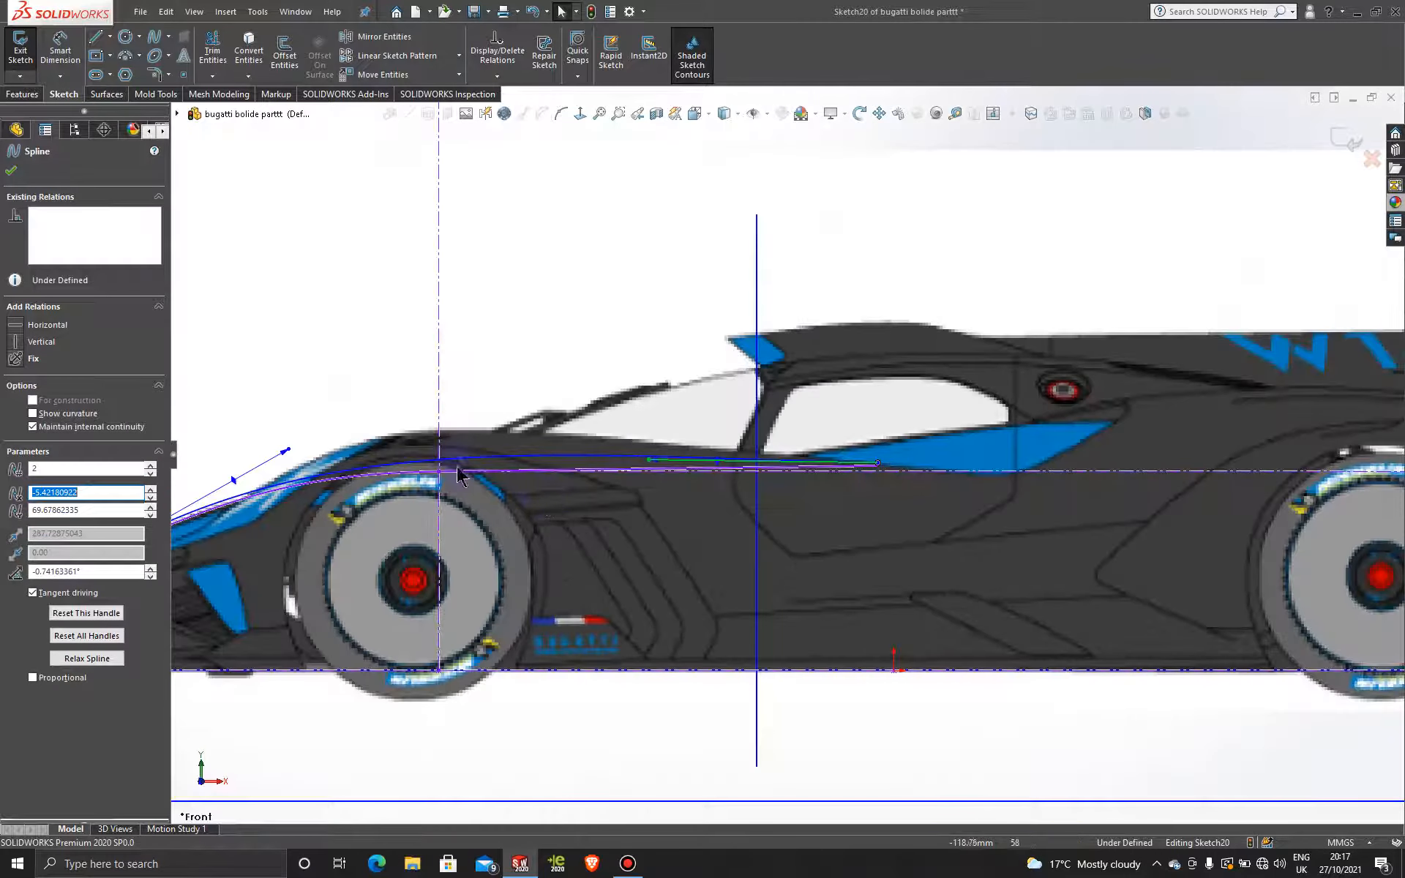
pyautogui.scroll(-2, 513, 491)
pyautogui.scroll(4, 610, 459)
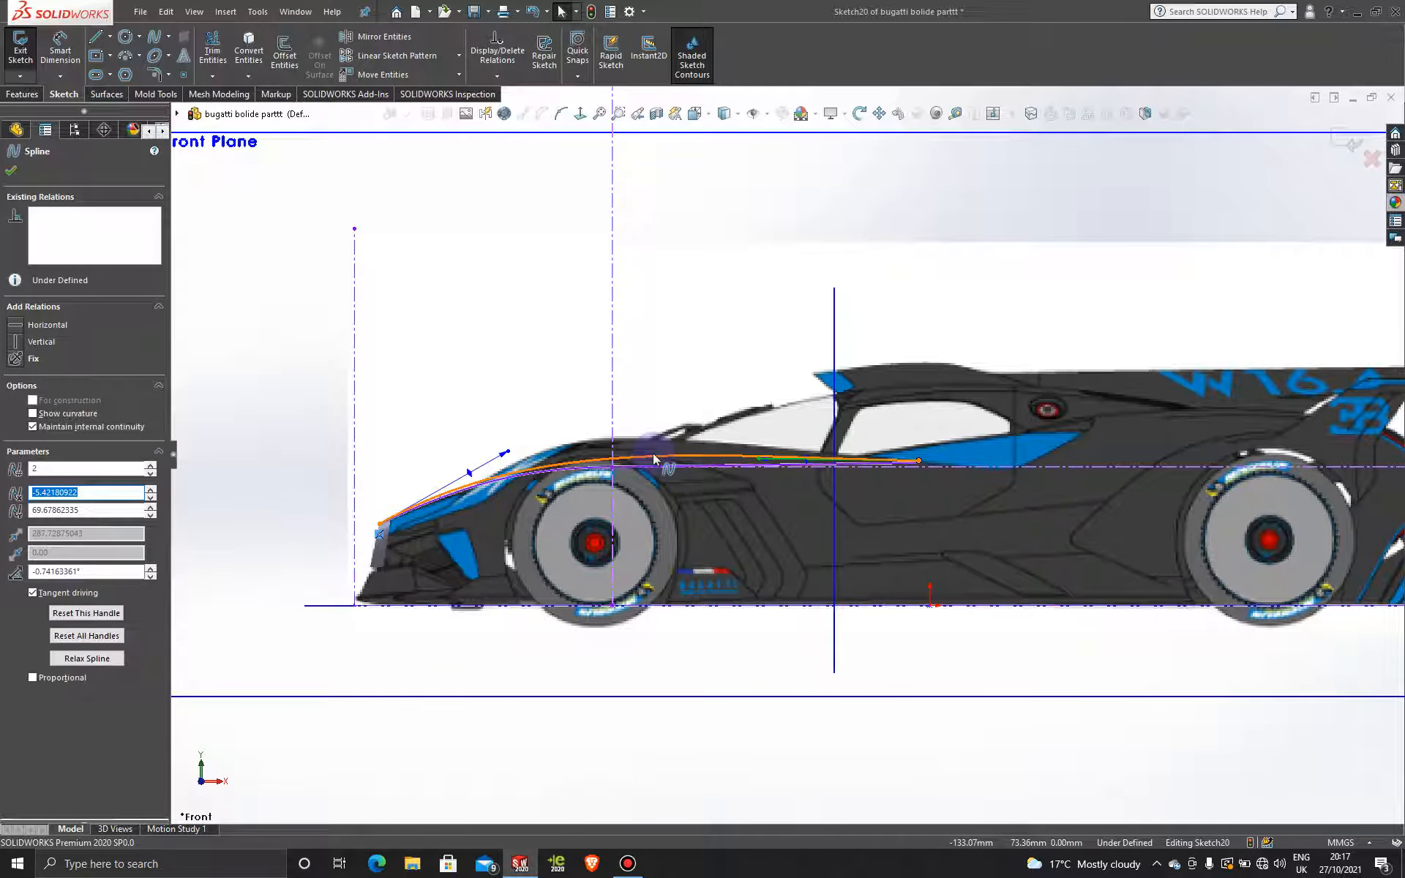
pyautogui.click(1347, 148)
# - Activate Display State-2 to hide the reference pictures around the new centre spline and the projected curve
pyautogui.scroll(5, 785, 454)
pyautogui.click(496, 286)
pyautogui.moveTo(631, 408)
pyautogui.mouseDown(button='middle')
pyautogui.moveTo(646, 409)
pyautogui.moveTo(659, 486)
pyautogui.moveTo(653, 454)
pyautogui.mouseUp(button='middle')
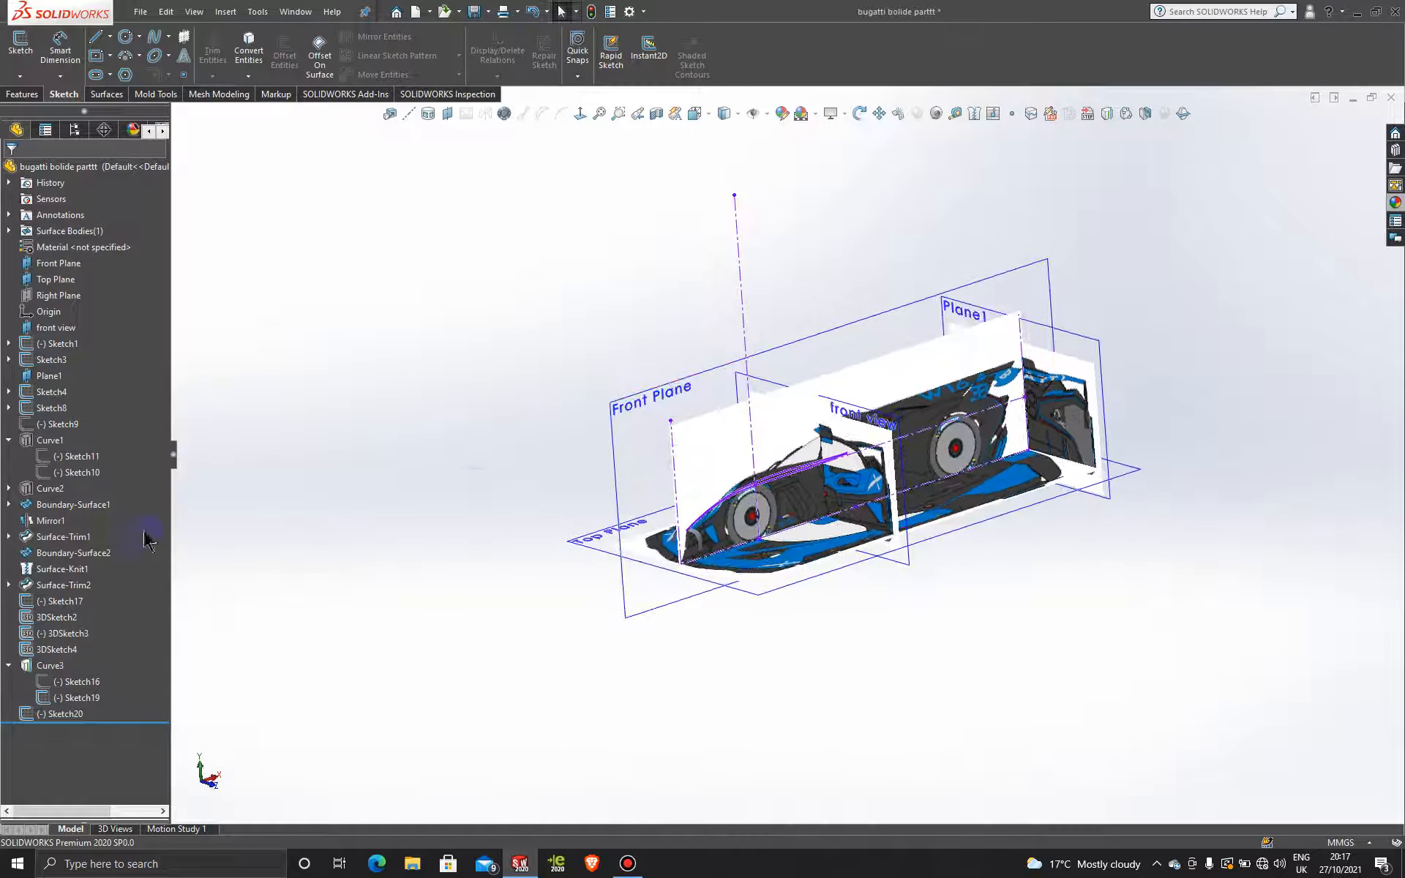
pyautogui.click(74, 129)
pyautogui.click(76, 786)
pyautogui.doubleClick(76, 788)
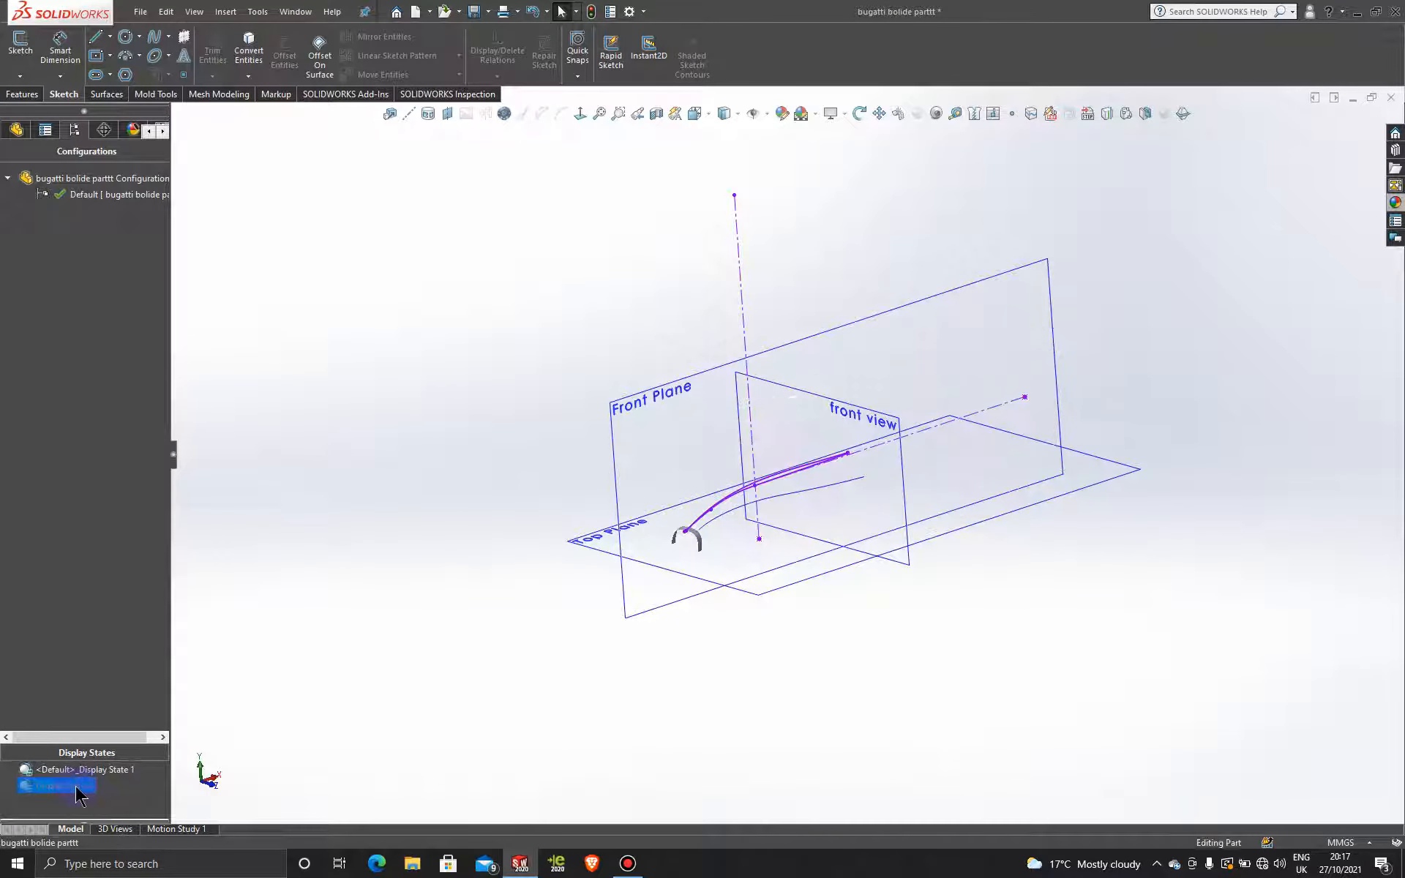
# - Try a boundary surface using the centre-plane spline and both grouped segments of the projected side curve as Direction 1 profiles
pyautogui.scroll(-5, 781, 489)
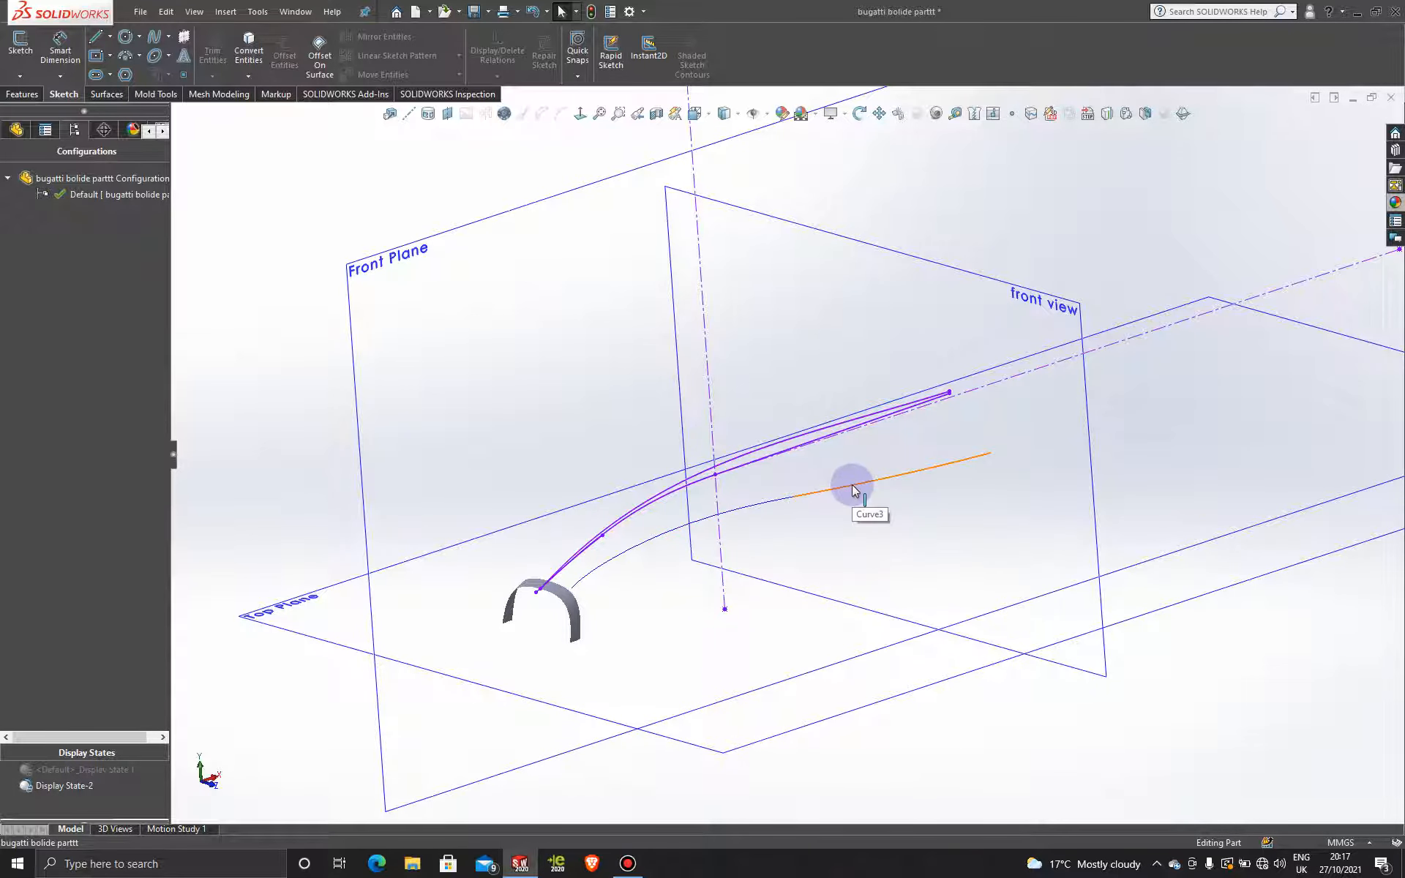
pyautogui.click(109, 94)
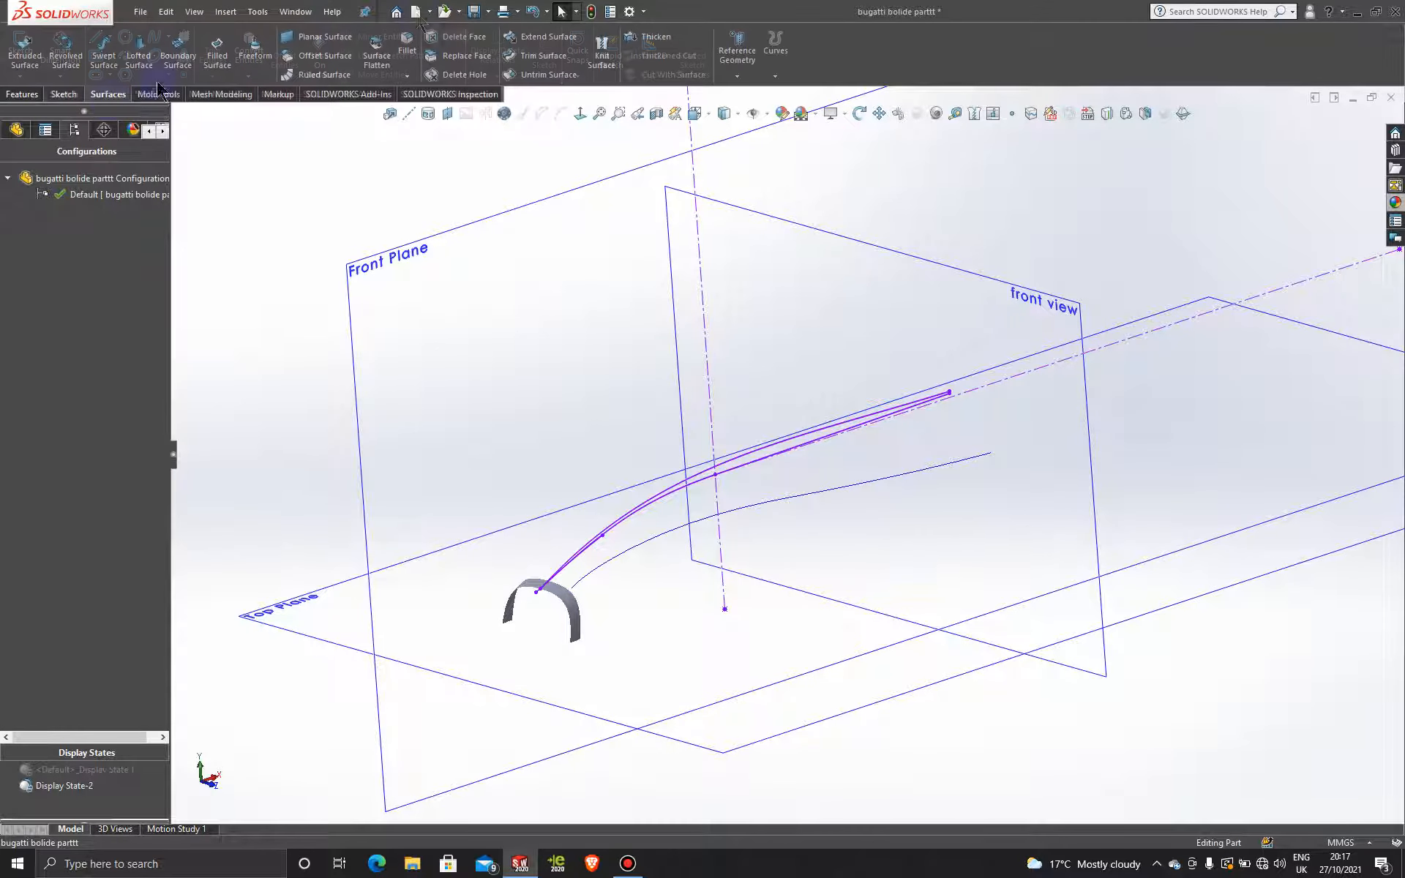
pyautogui.click(191, 58)
pyautogui.click(746, 455)
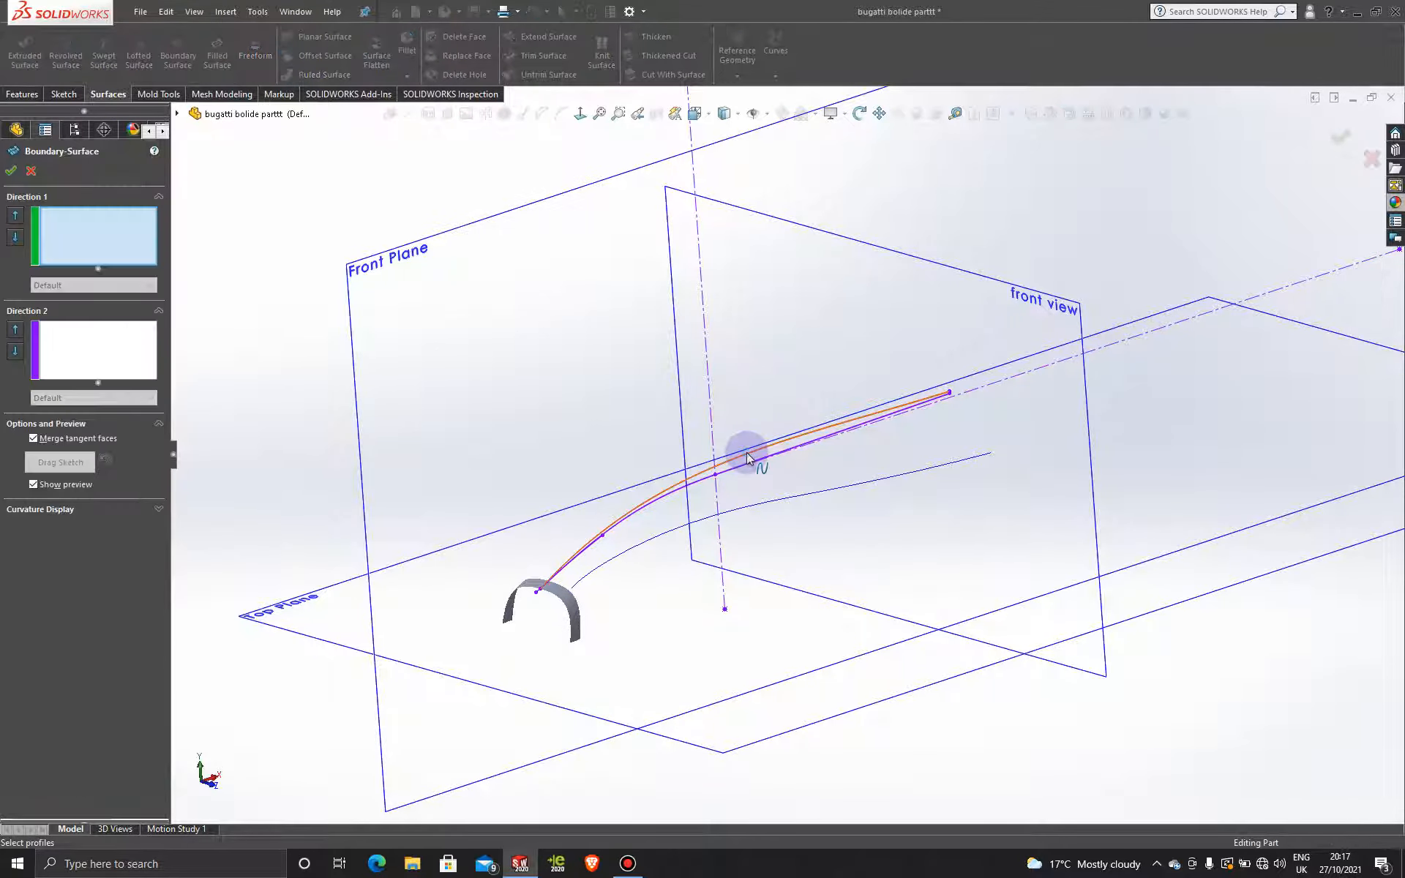
pyautogui.rightClick(832, 459)
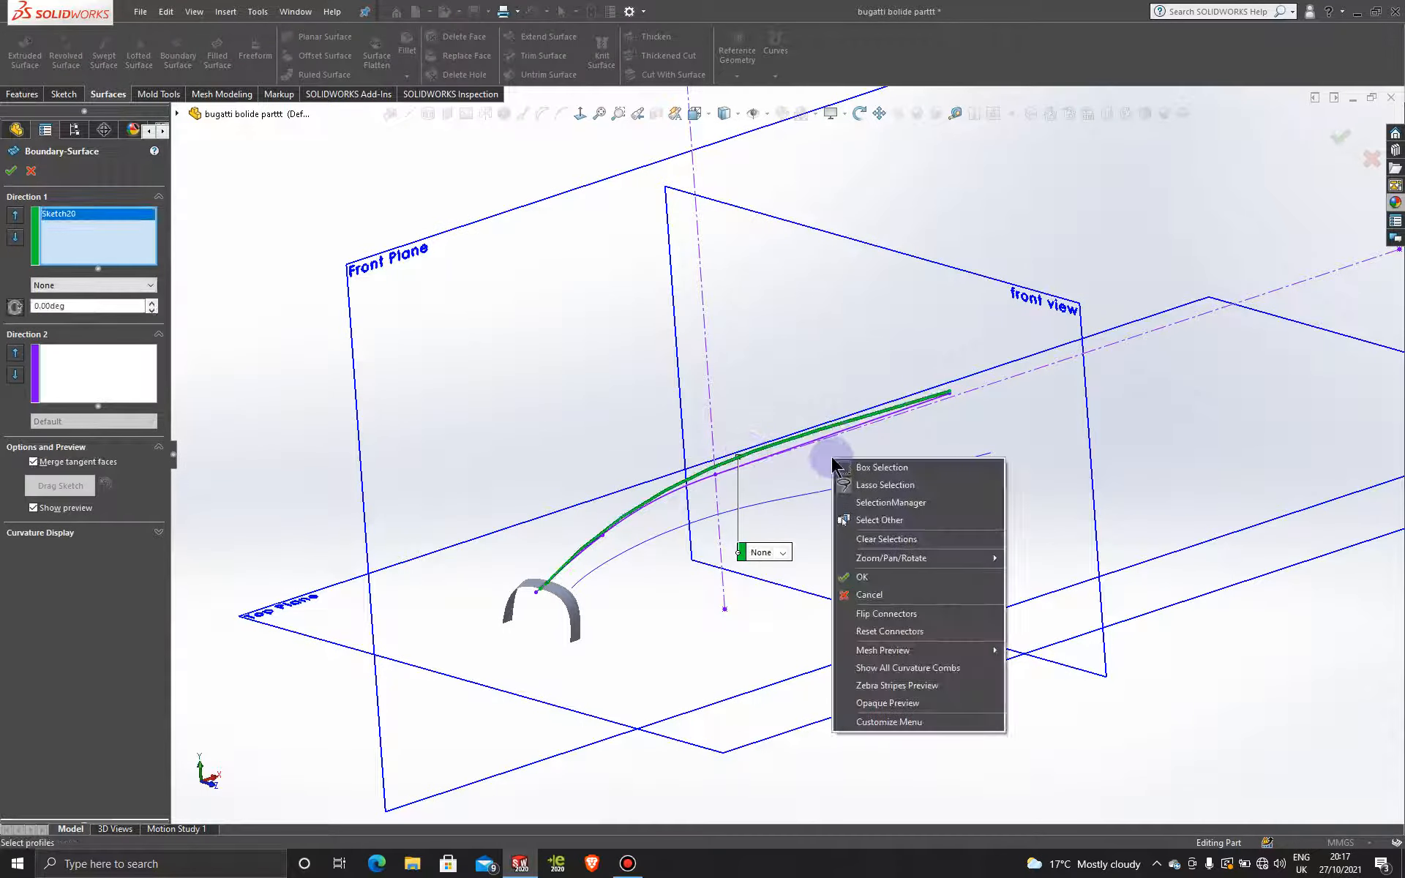
pyautogui.click(888, 503)
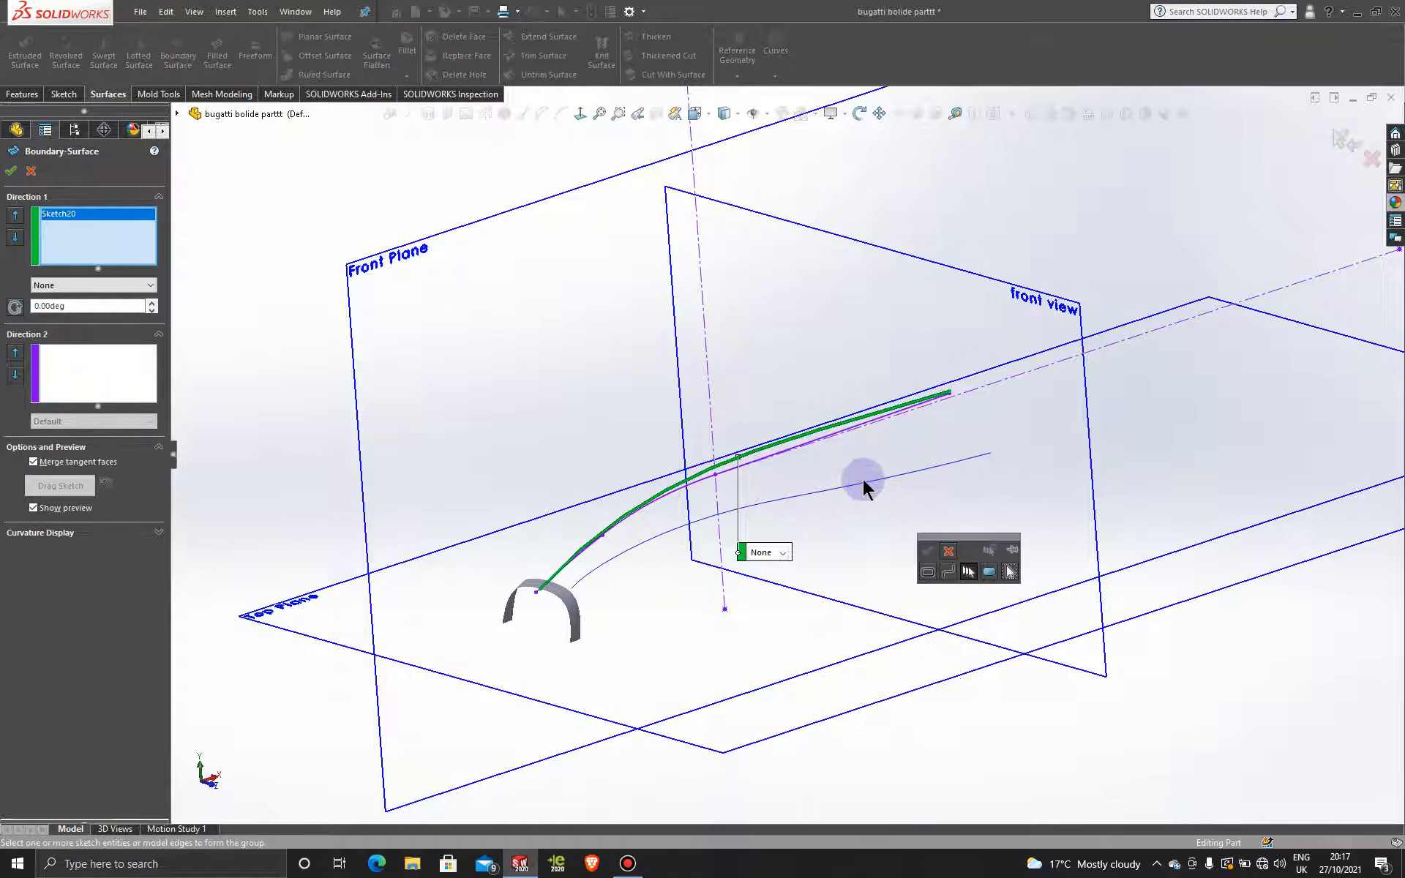
pyautogui.click(852, 492)
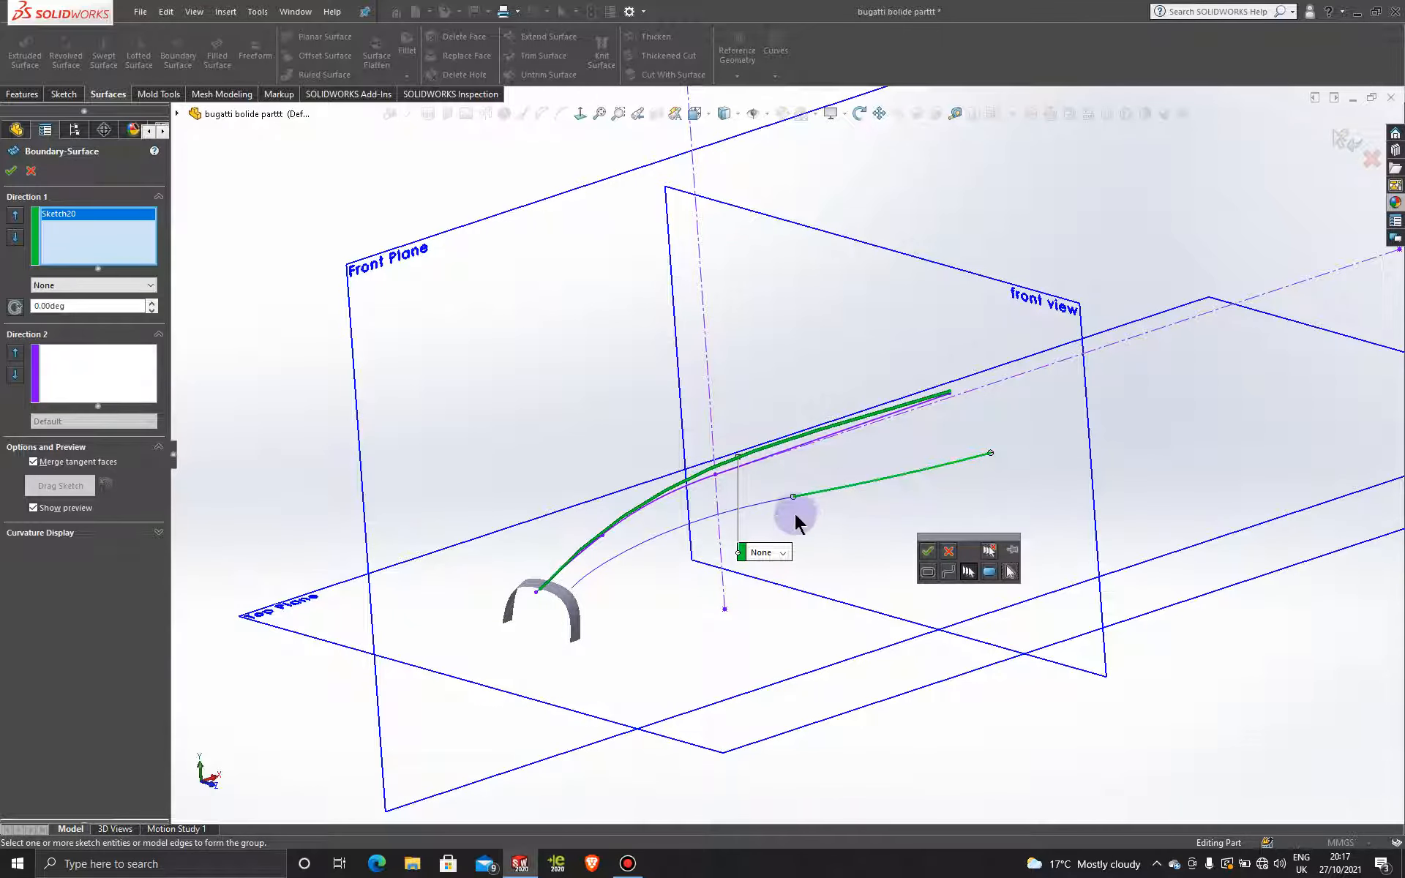
pyautogui.click(775, 502)
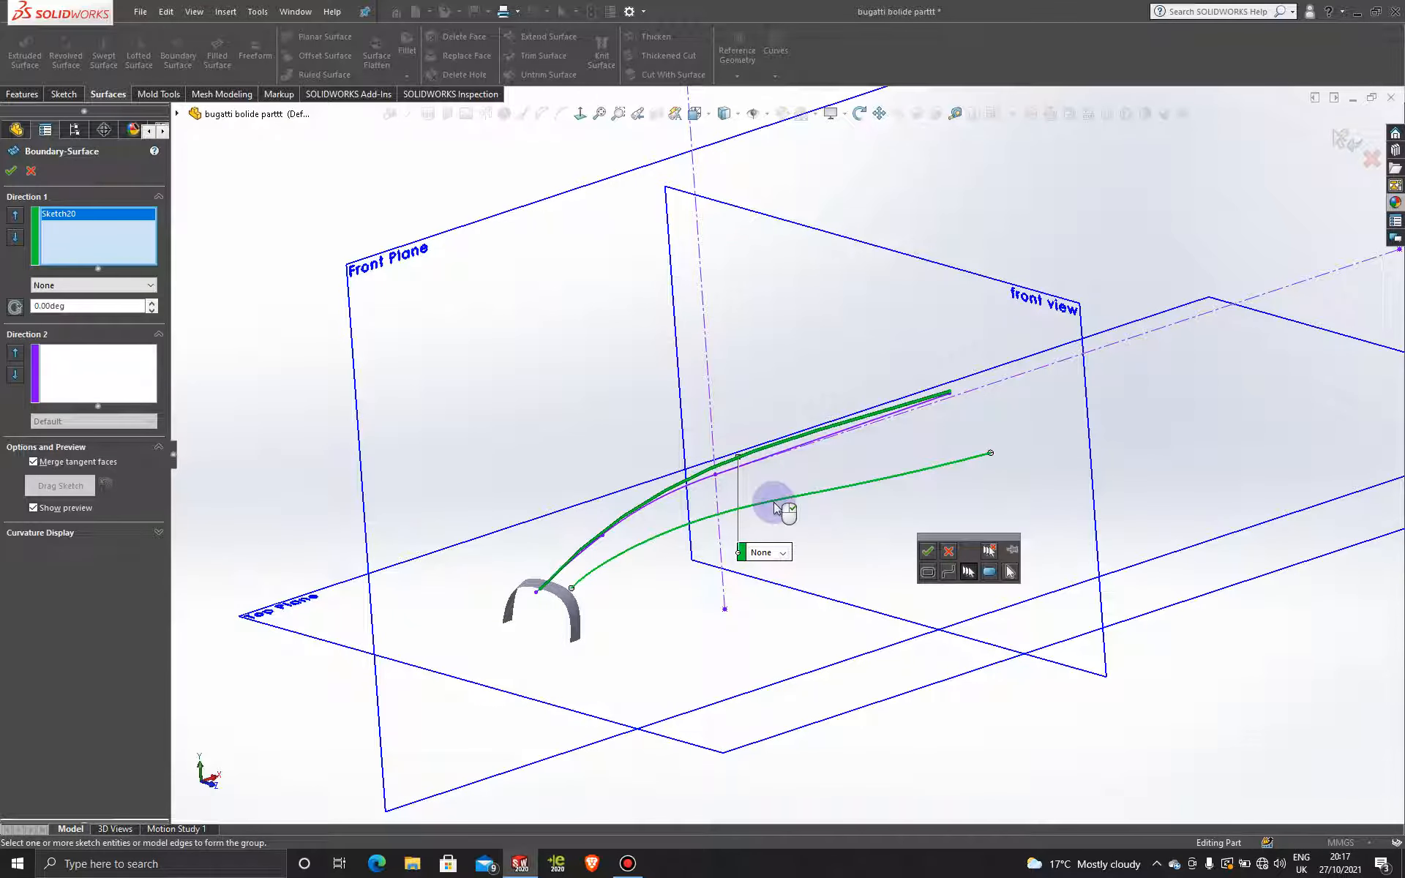
pyautogui.click(927, 551)
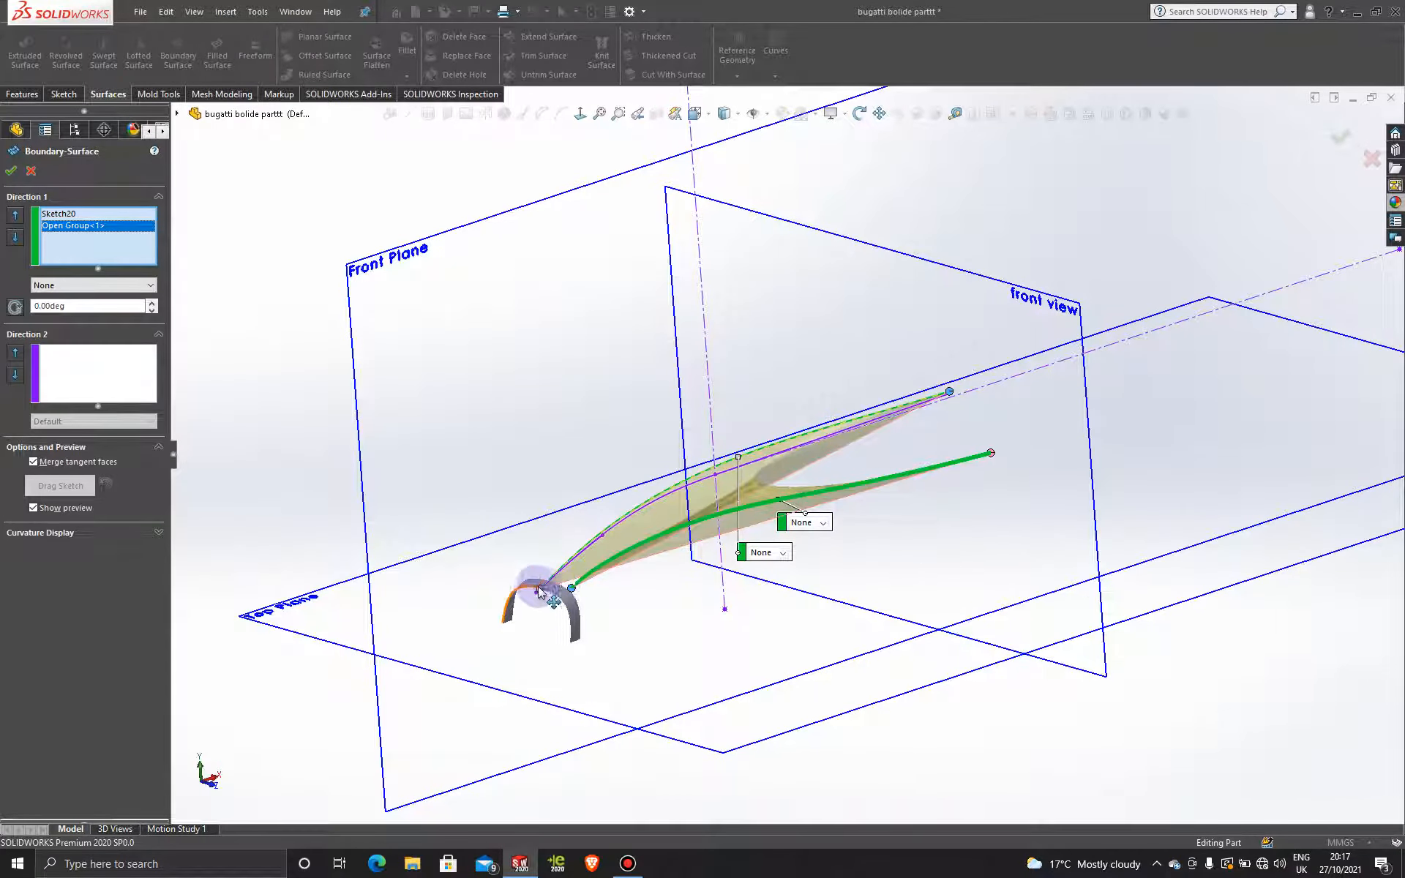
# - Flip the boundary surface's connectors, check the preview against the nose surface's rear edge and discard the feature
pyautogui.rightClick(544, 587)
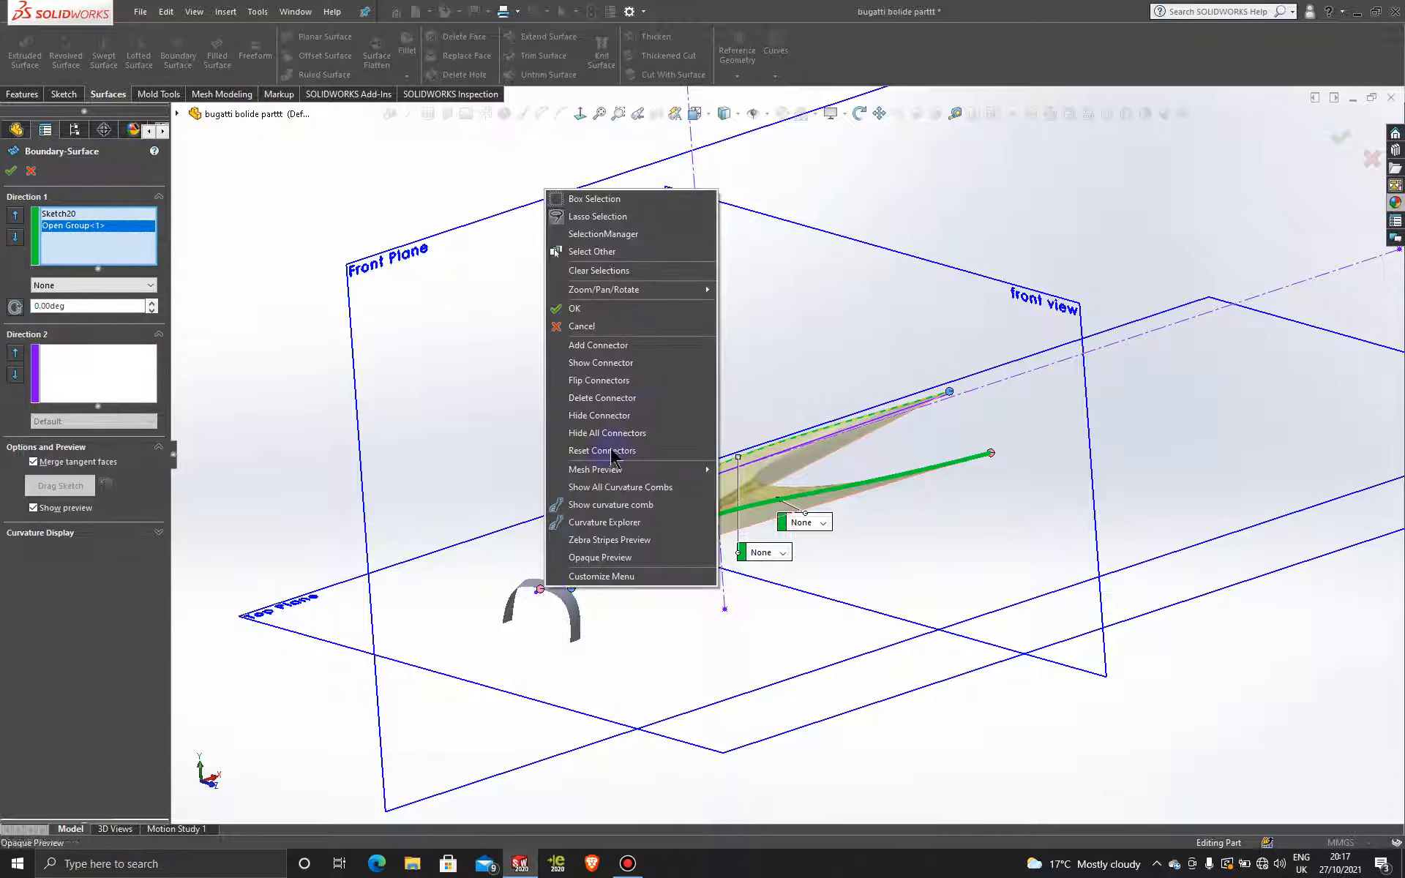
pyautogui.click(634, 382)
pyautogui.moveTo(915, 549); pyautogui.dragTo(758, 511, button='middle')
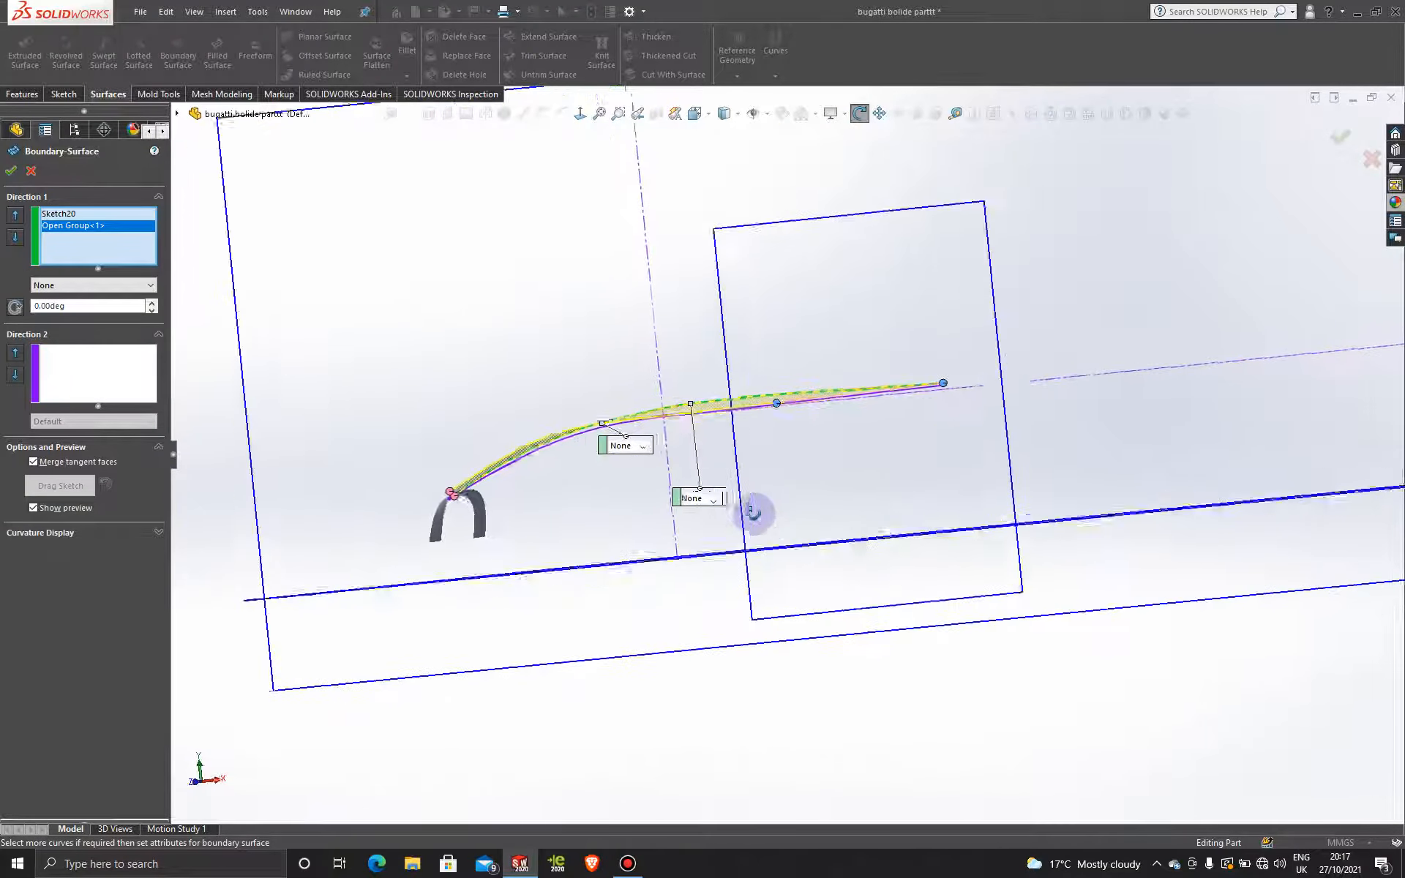
pyautogui.moveTo(680, 547); pyautogui.dragTo(787, 469, button='middle')
pyautogui.scroll(-8, 685, 379)
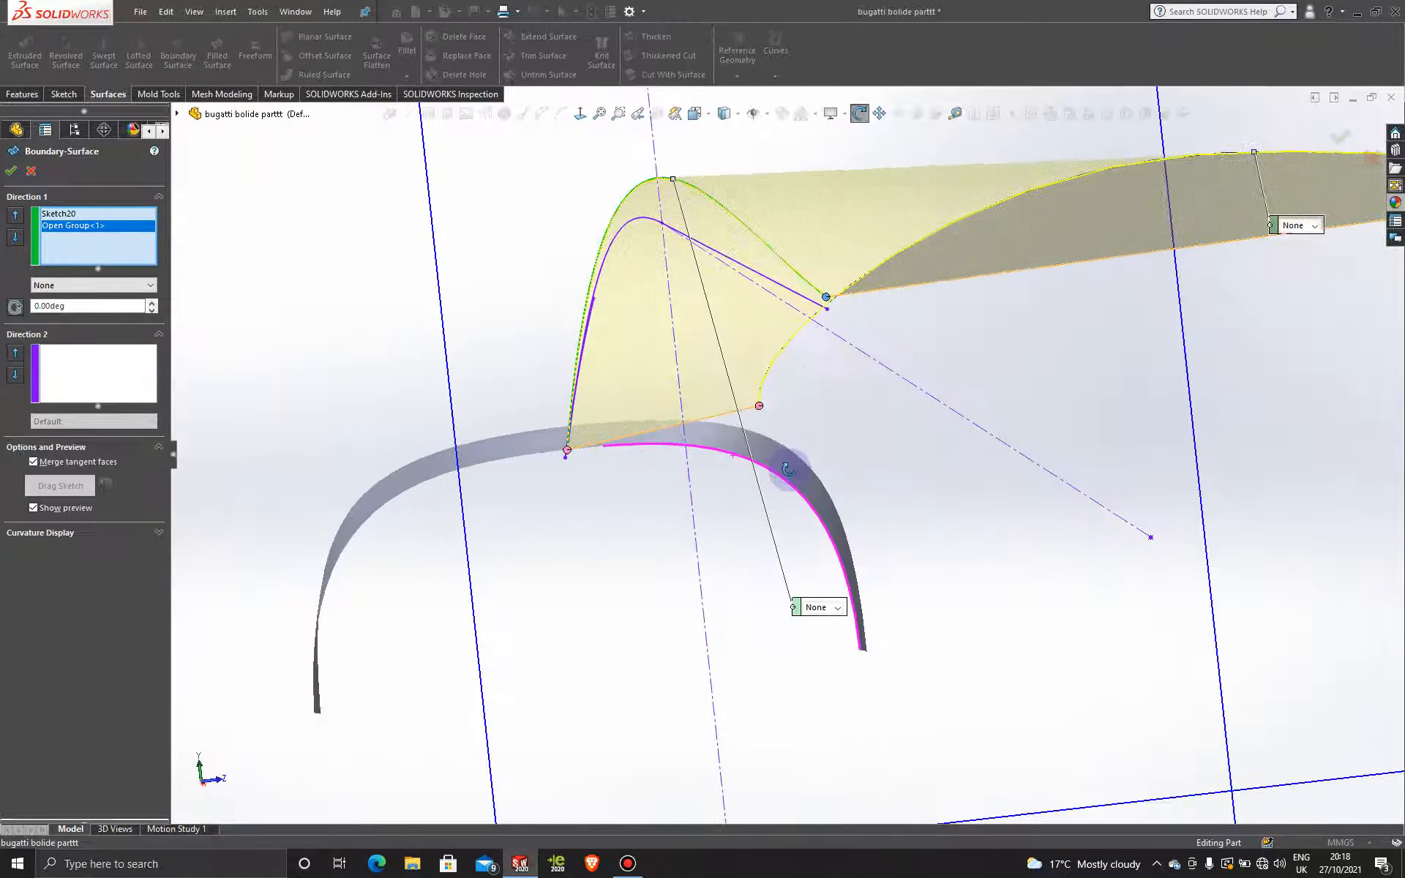
pyautogui.scroll(5, 925, 454)
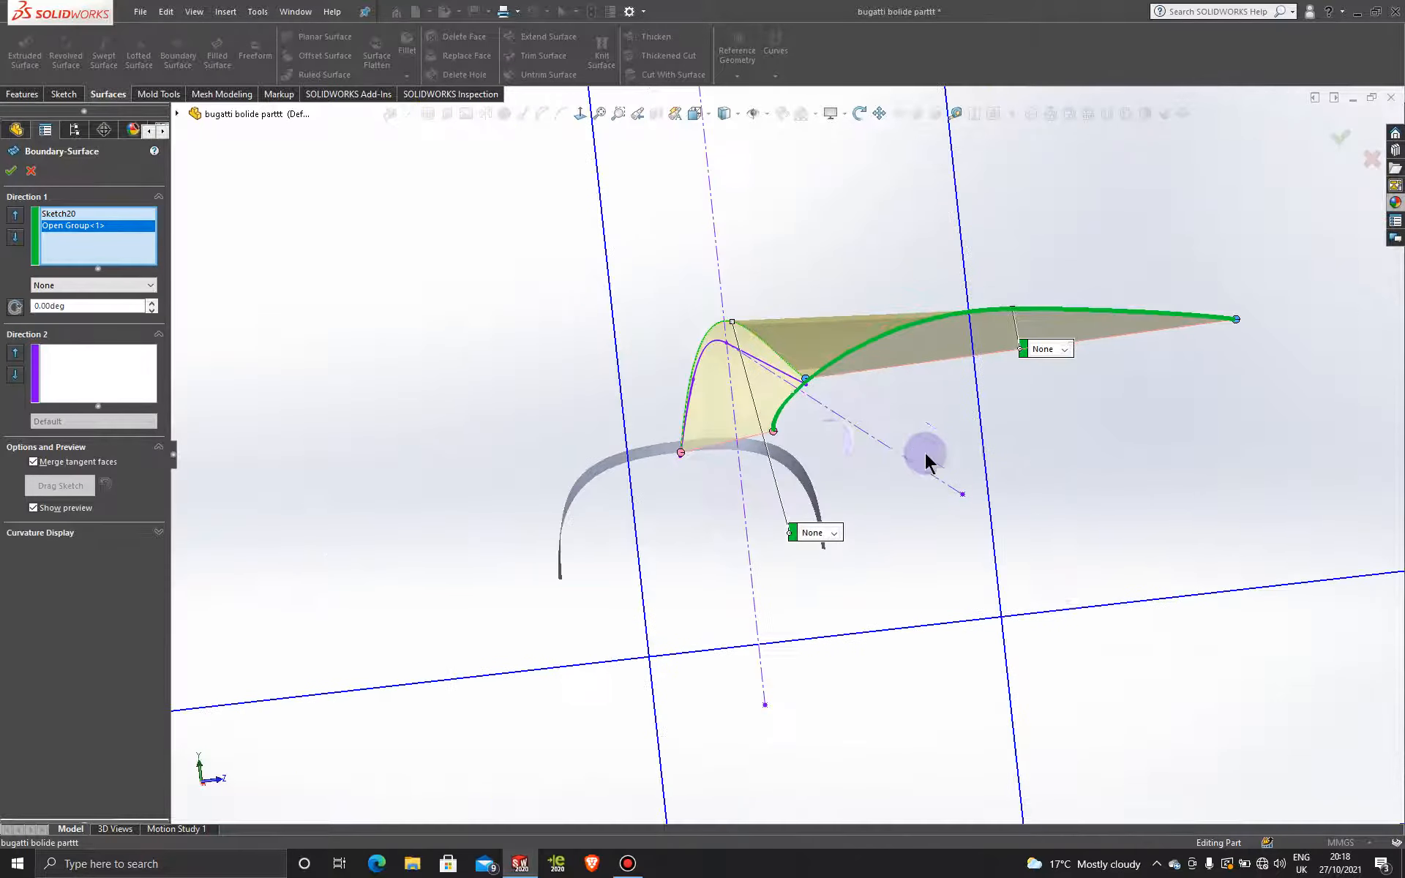
pyautogui.moveTo(813, 451); pyautogui.dragTo(732, 551, button='middle')
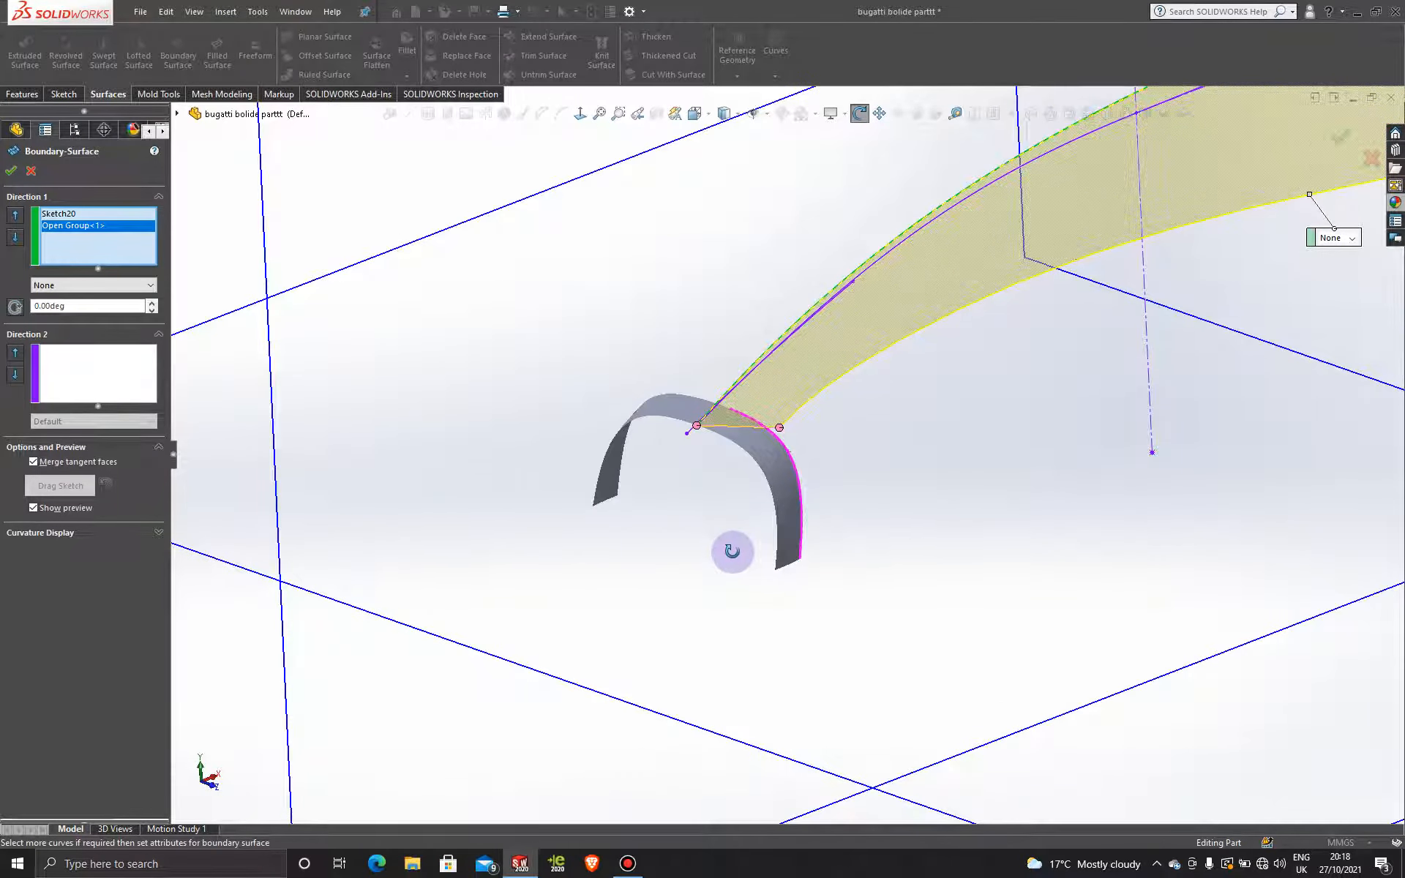
pyautogui.click(31, 170)
pyautogui.click(333, 218)
# - Examine where the front end of the projected side curve meets the rear edge of the nose surface
pyautogui.scroll(5, 939, 418)
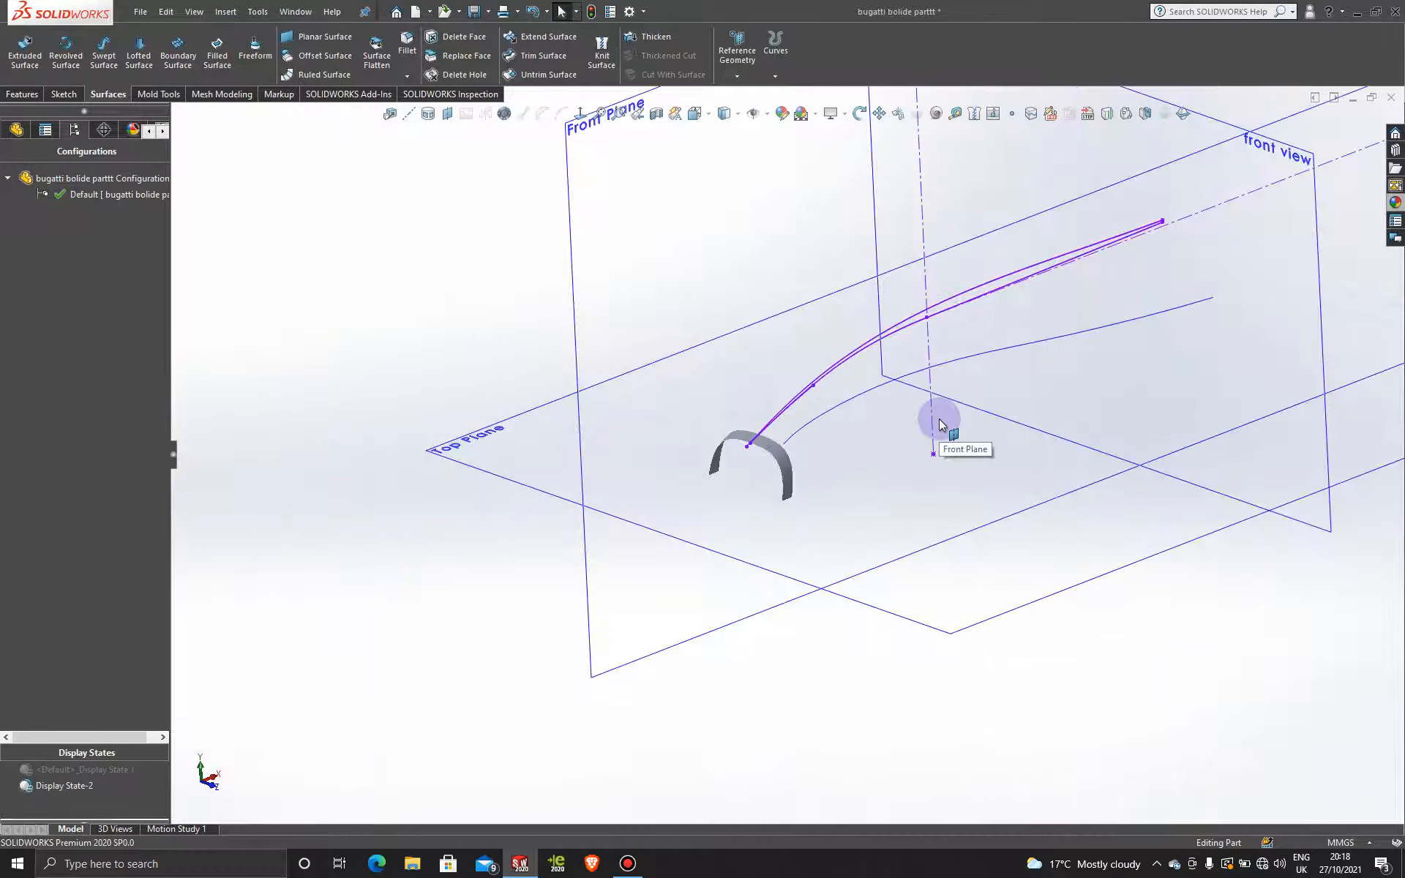
pyautogui.scroll(1, 886, 445)
pyautogui.moveTo(860, 430); pyautogui.dragTo(849, 410, button='middle')
pyautogui.scroll(-7, 847, 471)
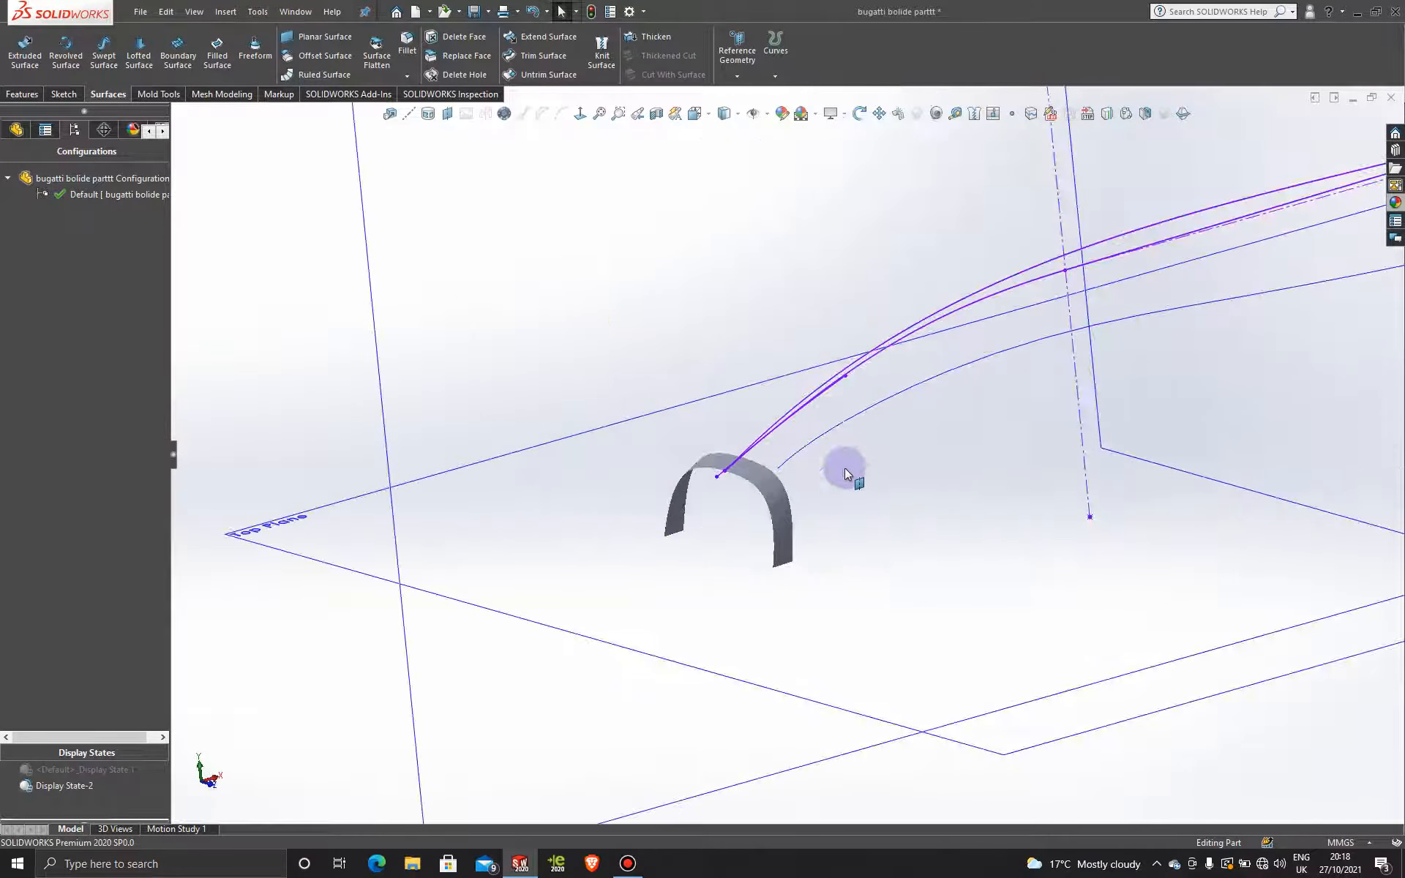
pyautogui.moveTo(758, 479)
pyautogui.mouseDown(button='middle')
pyautogui.moveTo(753, 442)
pyautogui.moveTo(811, 380)
pyautogui.moveTo(828, 293)
pyautogui.moveTo(753, 476)
pyautogui.moveTo(793, 517)
pyautogui.moveTo(832, 521)
pyautogui.moveTo(760, 508)
pyautogui.mouseUp(button='middle')
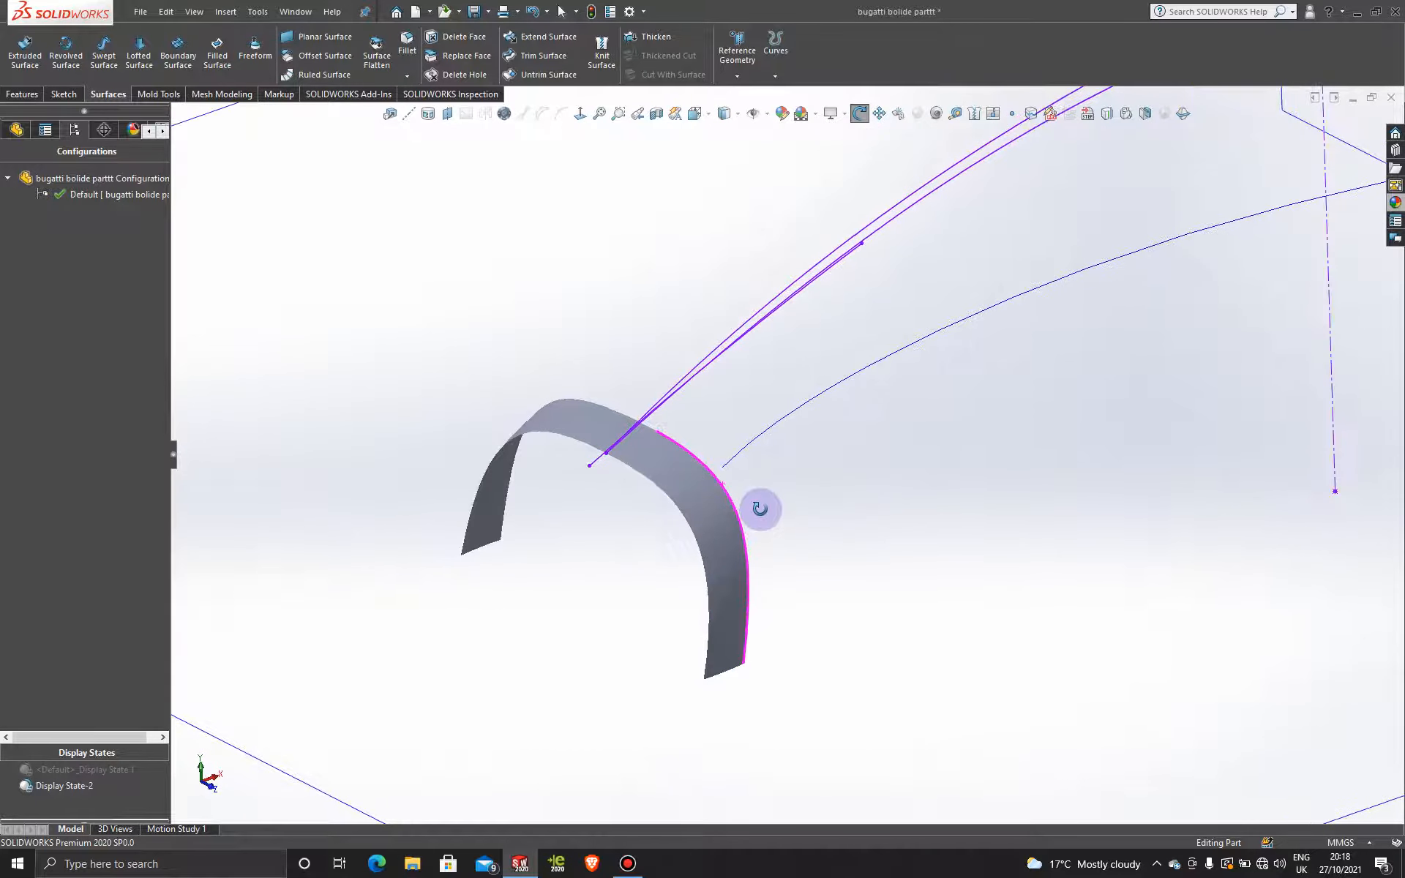
pyautogui.scroll(5, 914, 472)
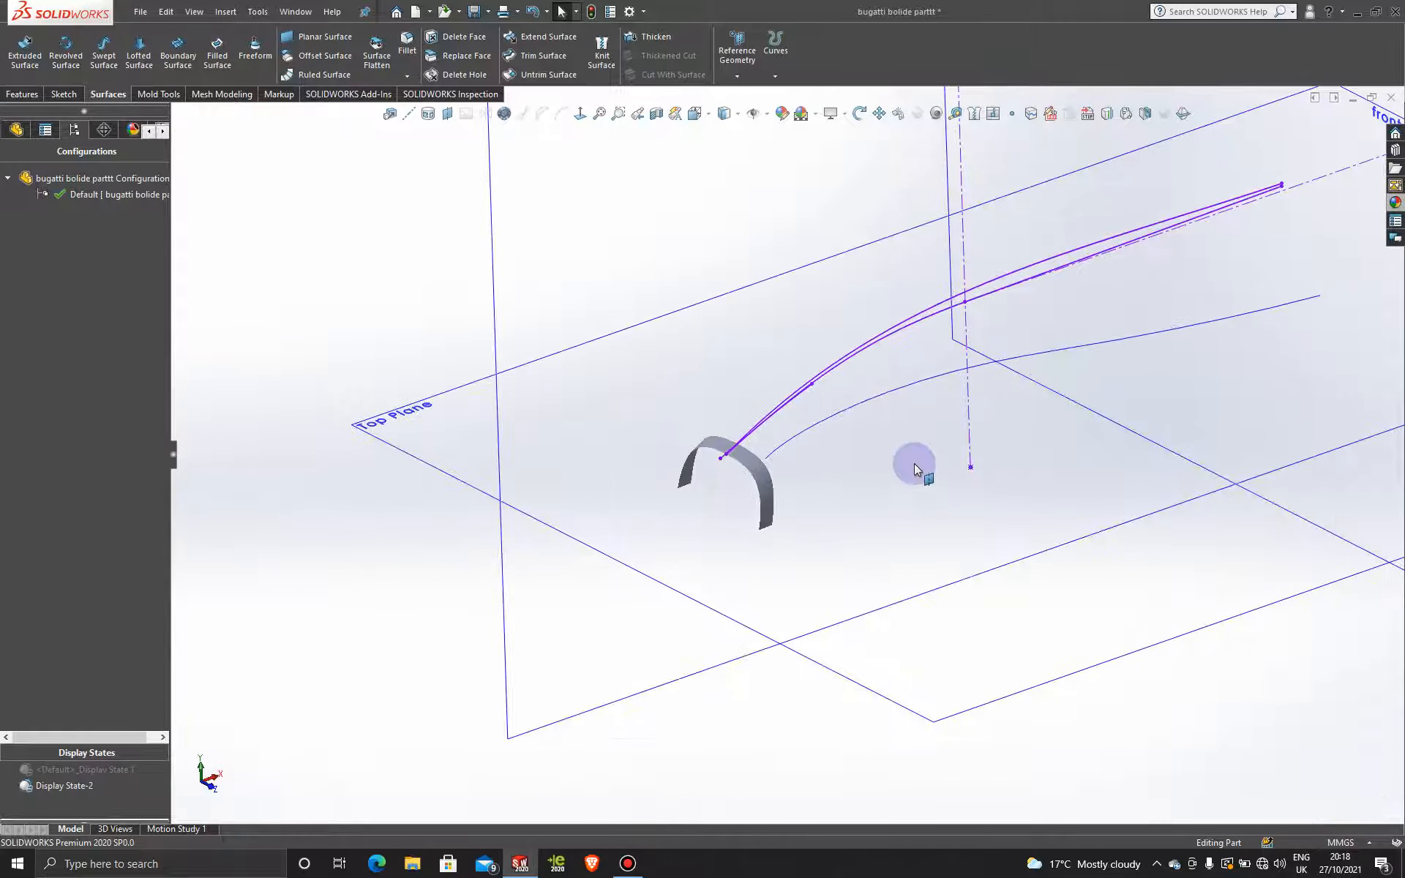
pyautogui.click(16, 131)
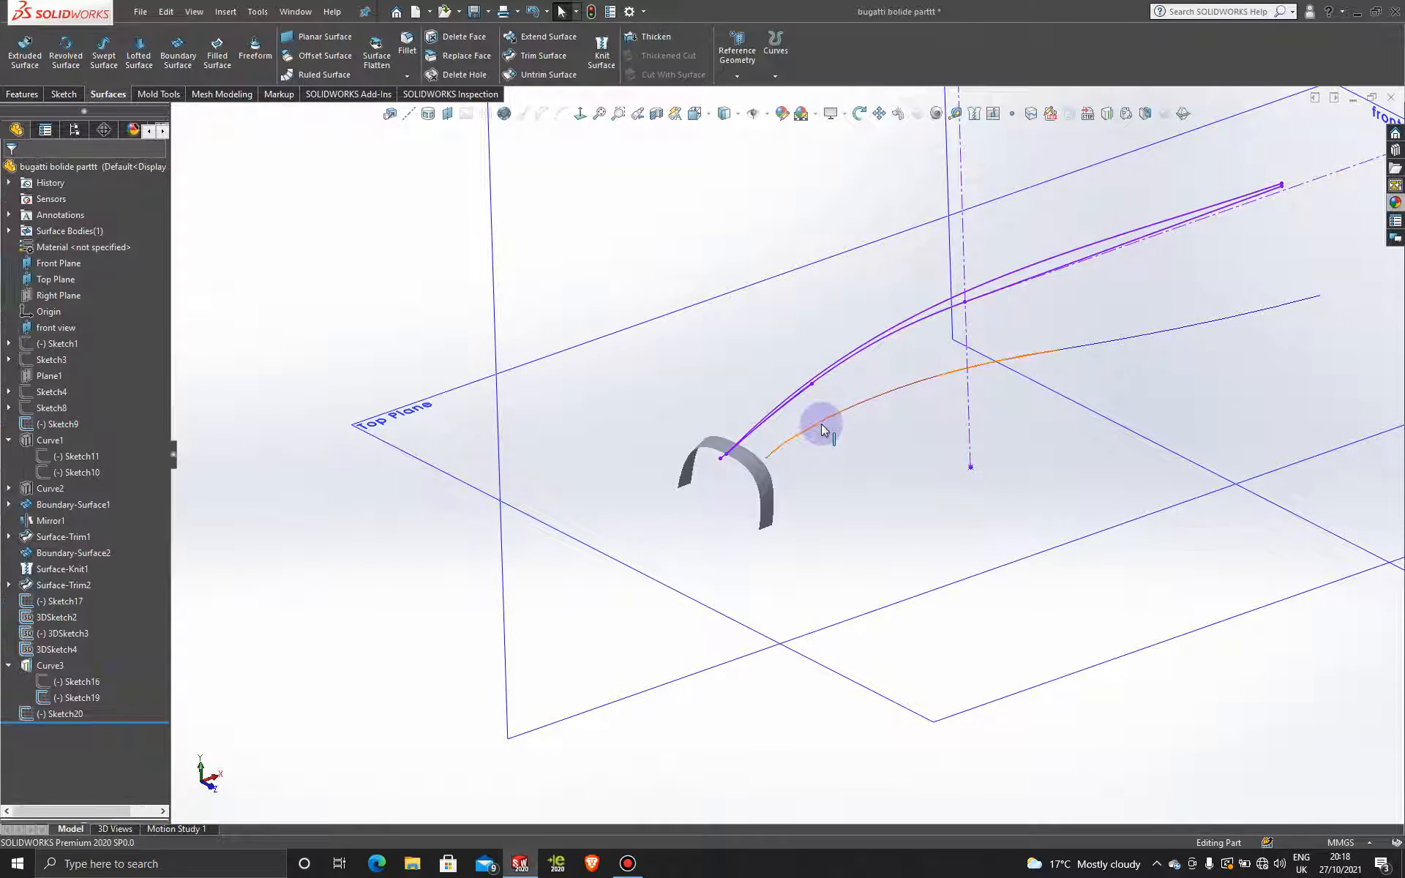
pyautogui.click(822, 431)
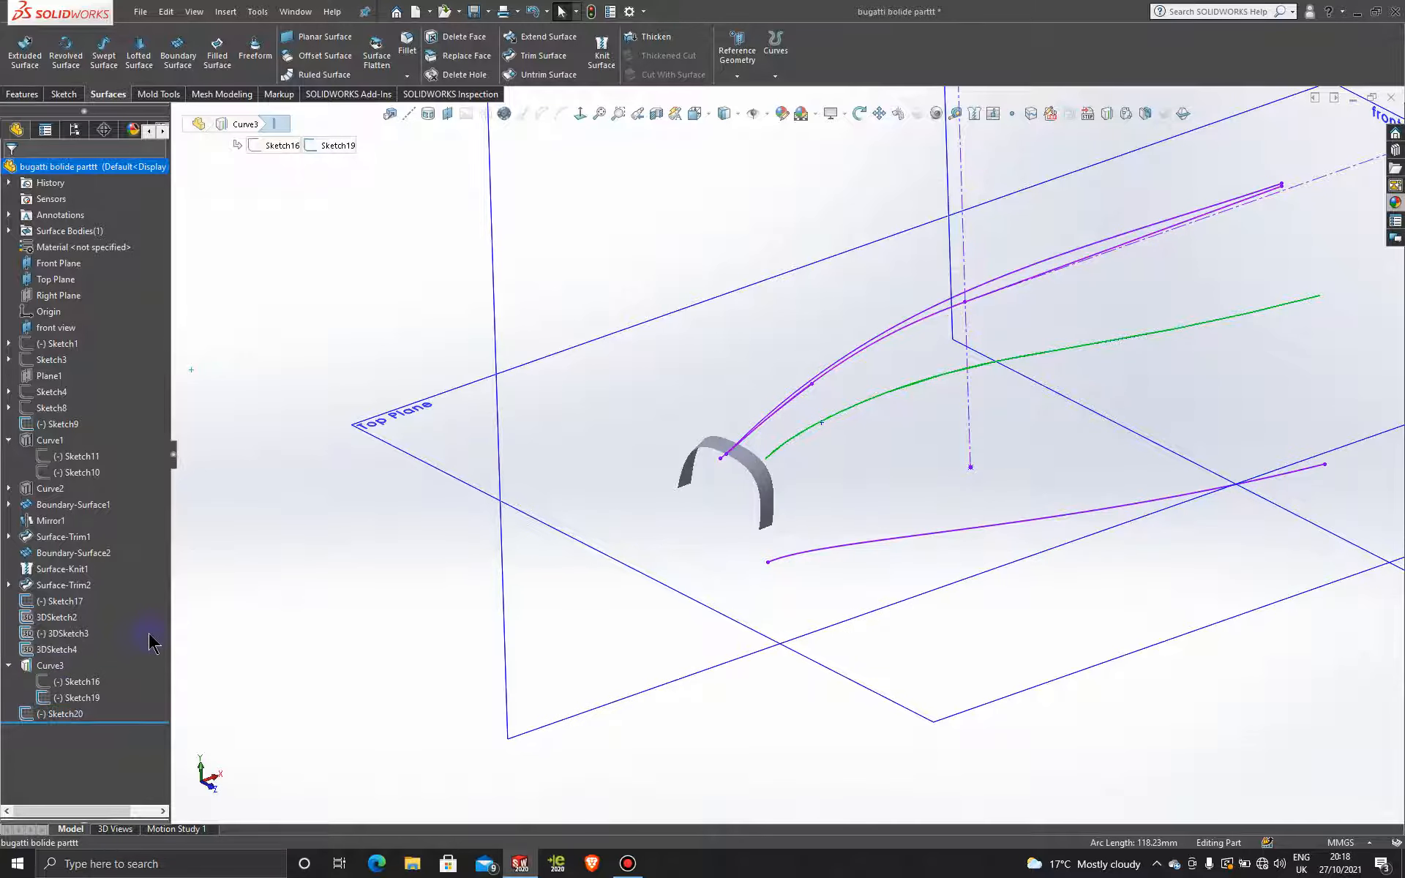
# - Examine how the centre and side curves line up with the nose surface, looking normal to the Front Plane
pyautogui.moveTo(674, 556); pyautogui.dragTo(610, 486, button='middle')
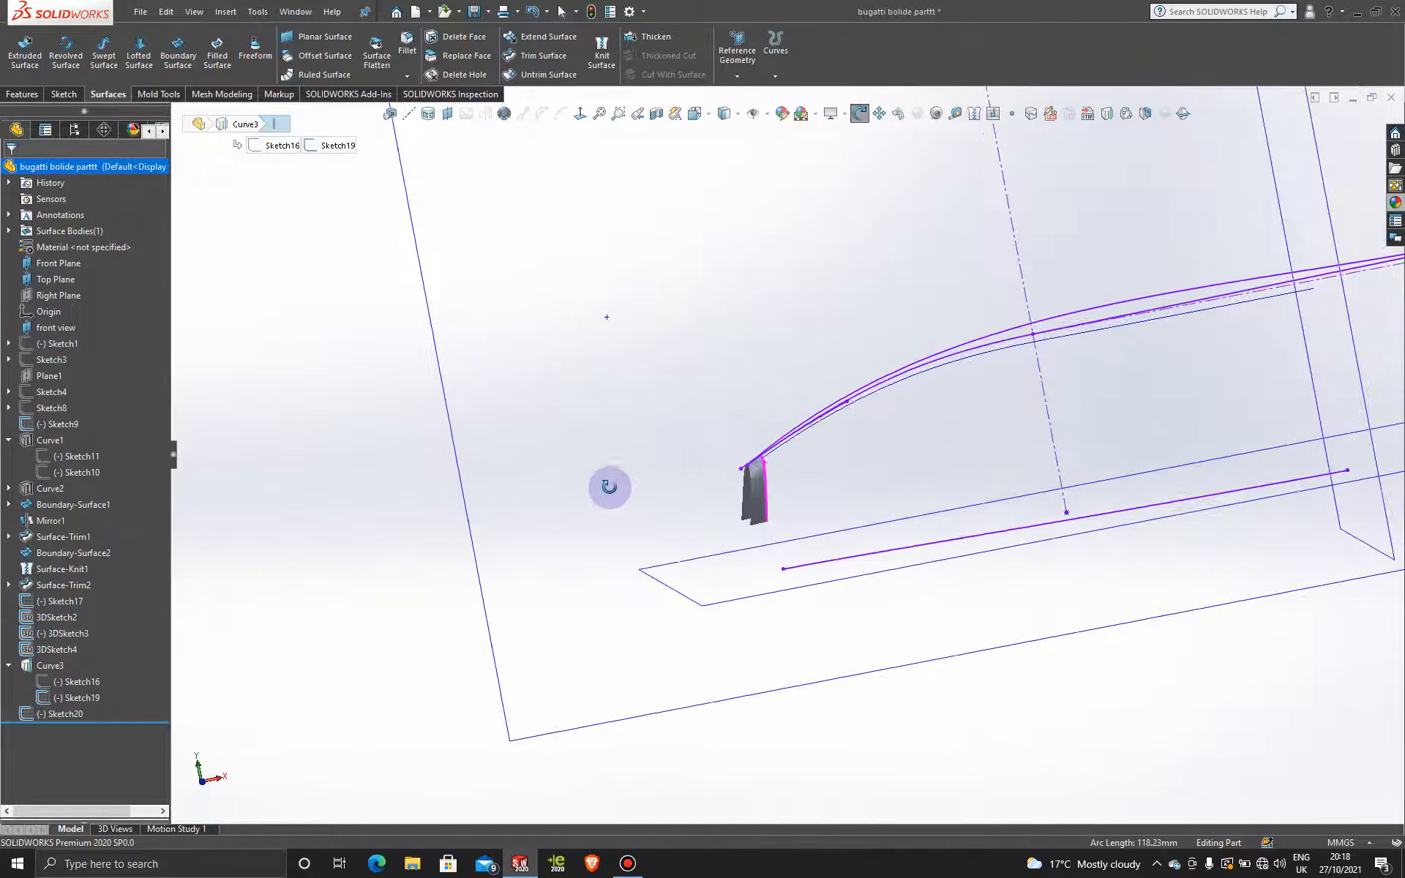
pyautogui.moveTo(585, 558); pyautogui.dragTo(571, 552, button='middle')
pyautogui.click(571, 552)
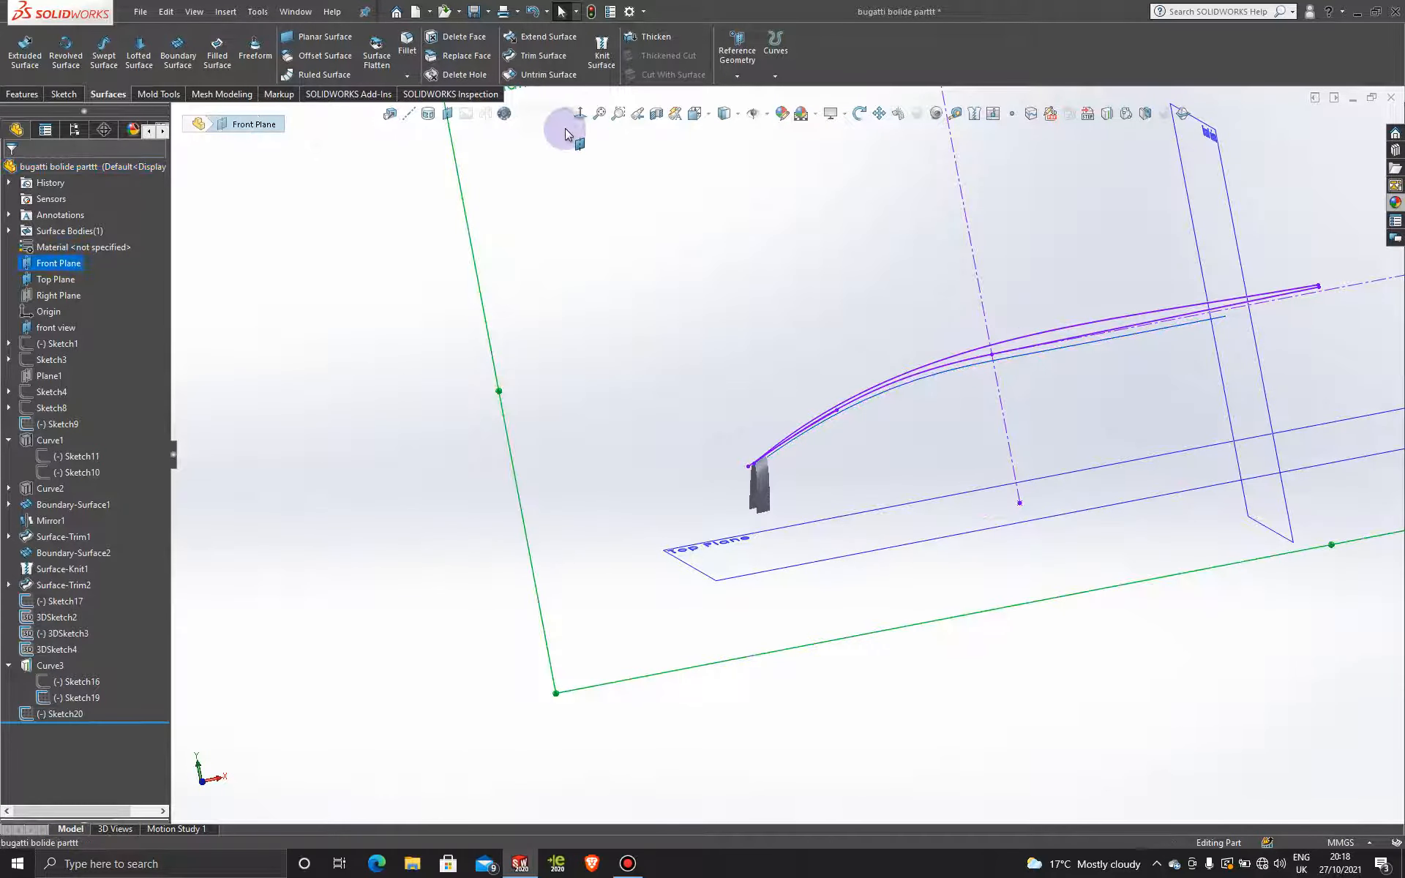
pyautogui.click(578, 115)
pyautogui.scroll(-5, 647, 543)
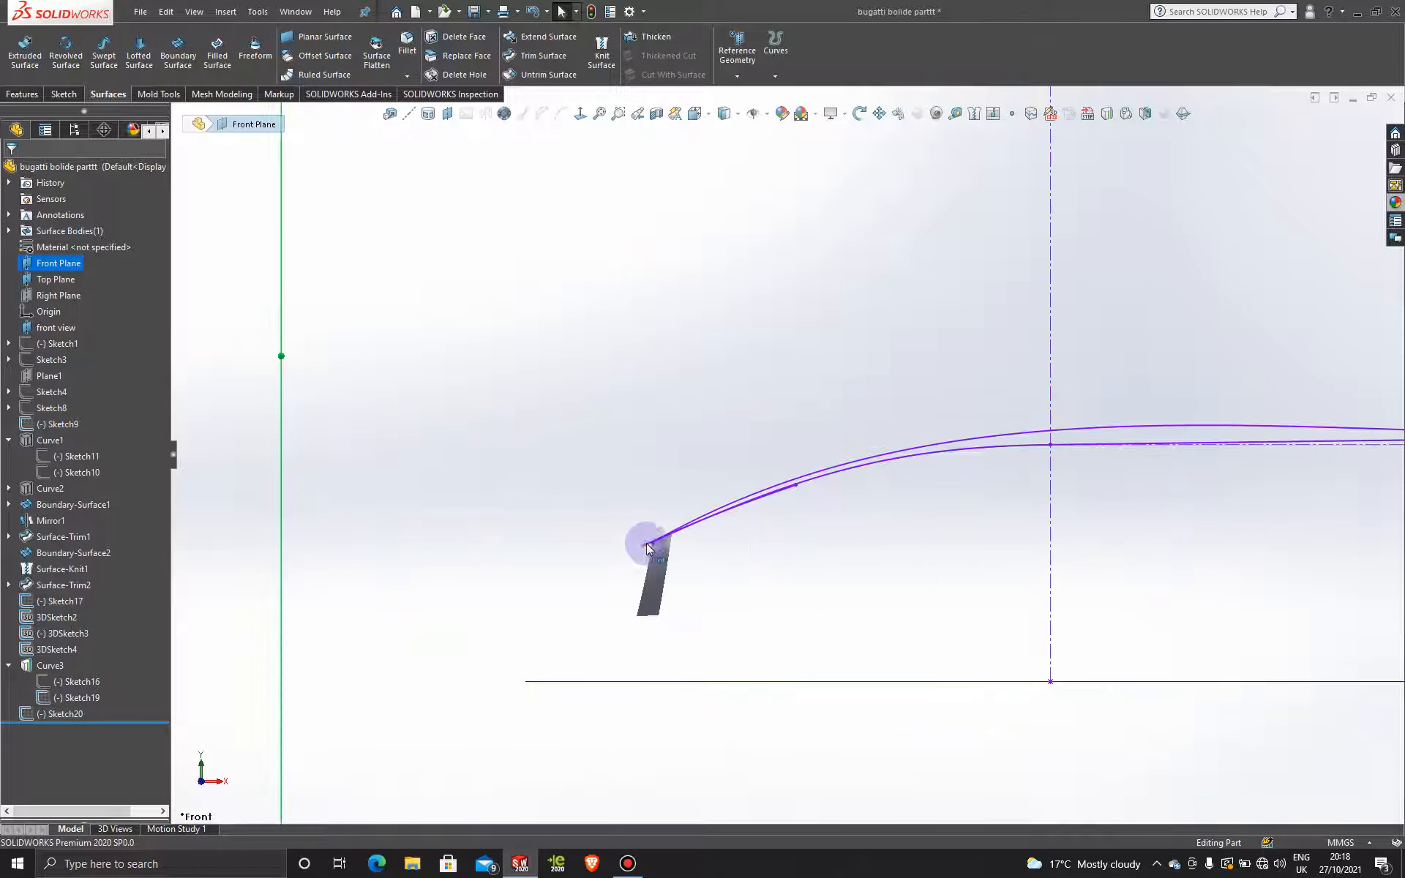
pyautogui.scroll(-8, 703, 524)
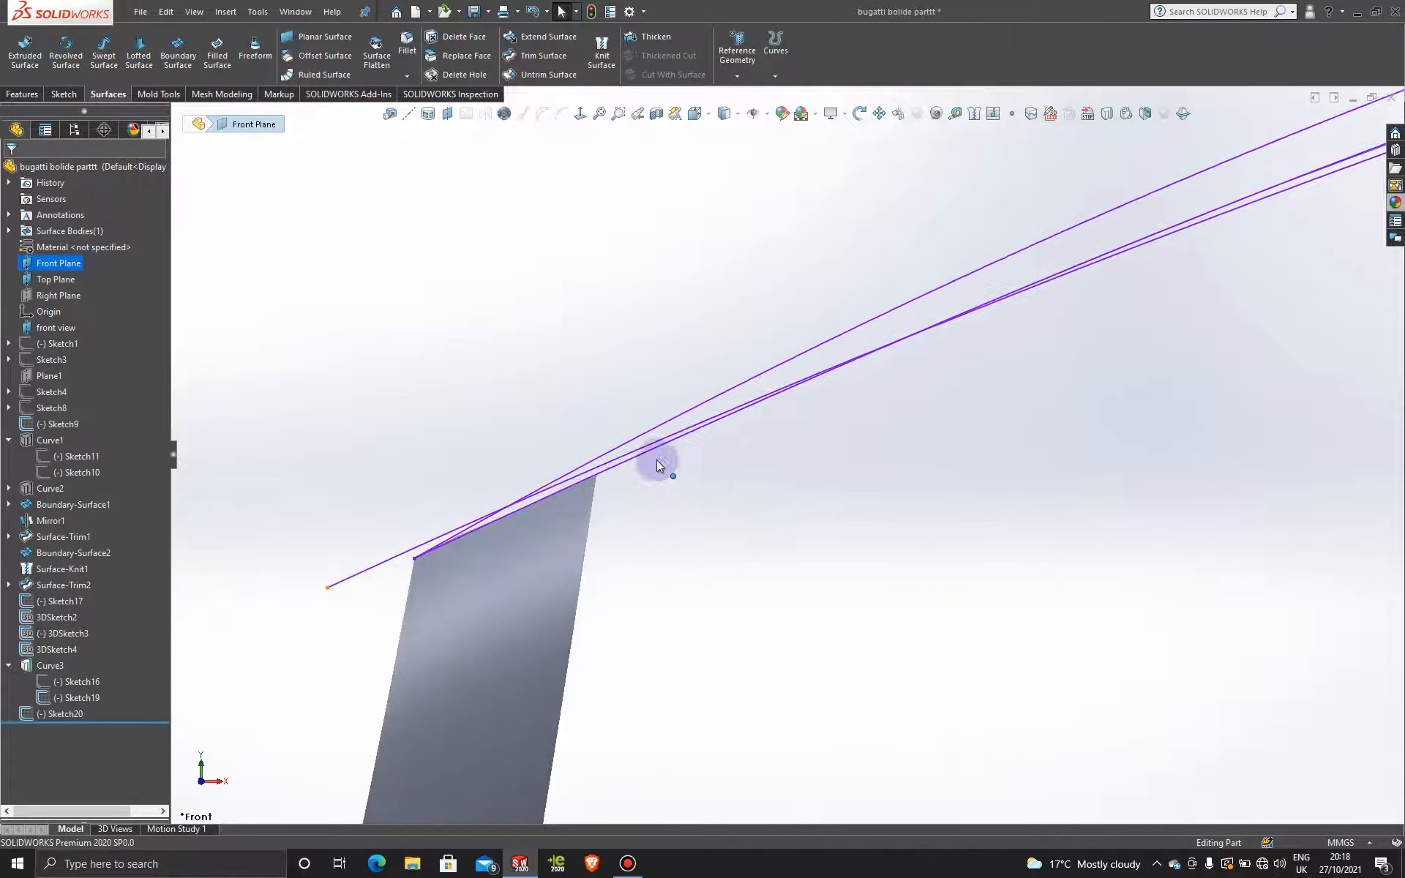
pyautogui.moveTo(645, 455)
pyautogui.mouseDown(button='middle')
pyautogui.moveTo(643, 505)
pyautogui.moveTo(627, 493)
pyautogui.moveTo(652, 540)
pyautogui.moveTo(663, 546)
pyautogui.moveTo(630, 496)
pyautogui.moveTo(674, 534)
pyautogui.moveTo(704, 480)
pyautogui.moveTo(769, 574)
pyautogui.moveTo(825, 822)
pyautogui.moveTo(793, 822)
pyautogui.moveTo(800, 665)
pyautogui.moveTo(837, 552)
pyautogui.moveTo(903, 502)
pyautogui.moveTo(822, 539)
pyautogui.moveTo(838, 605)
pyautogui.moveTo(762, 555)
pyautogui.moveTo(718, 446)
pyautogui.moveTo(674, 405)
pyautogui.moveTo(738, 585)
pyautogui.moveTo(700, 615)
pyautogui.moveTo(665, 499)
pyautogui.moveTo(703, 508)
pyautogui.moveTo(755, 597)
pyautogui.moveTo(775, 603)
pyautogui.mouseUp(button='middle')
pyautogui.press('Escape')
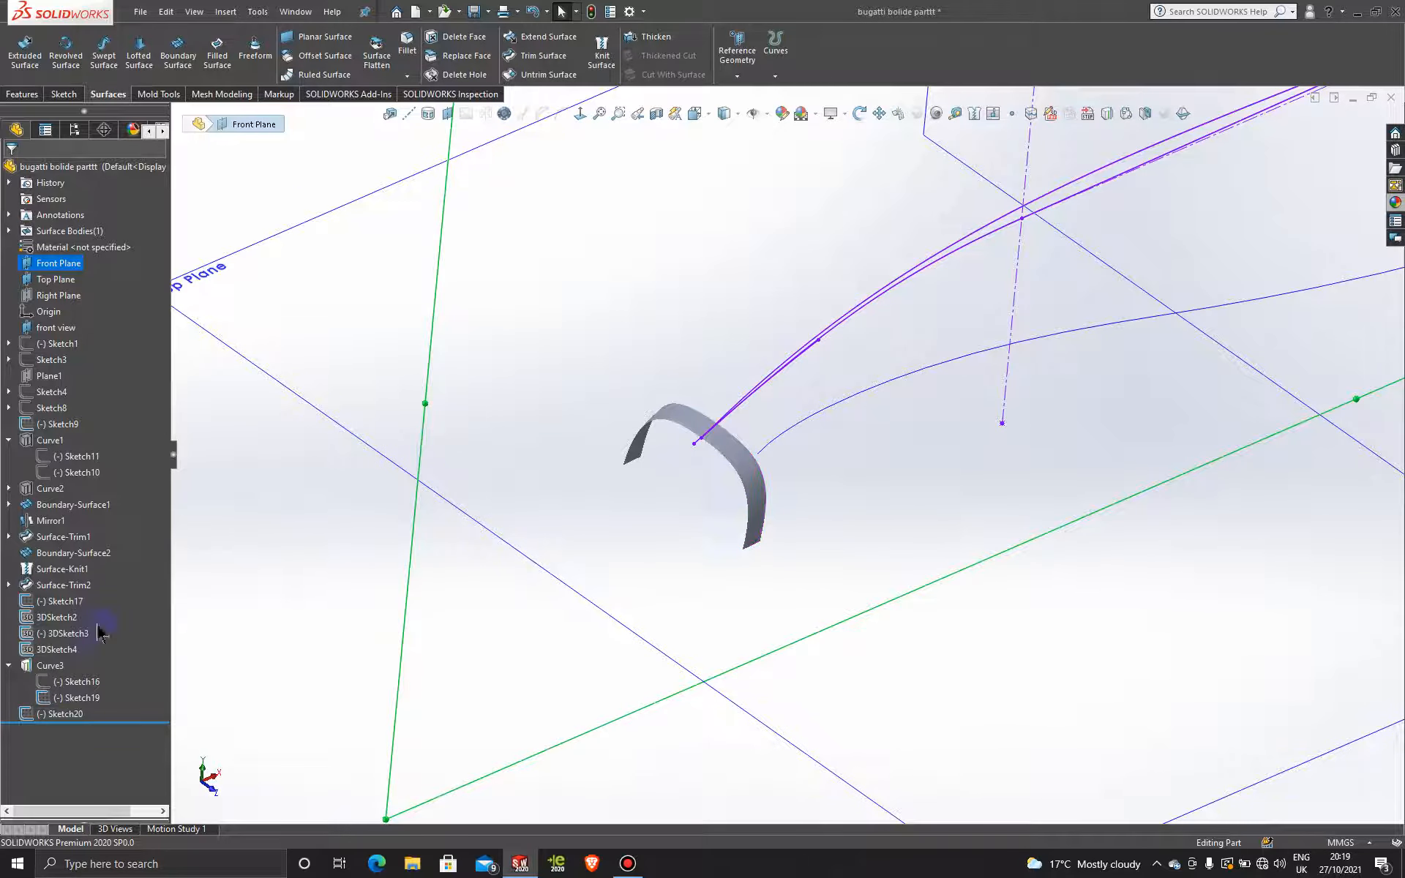
# - Open Sketch16 of the projected curve, examine its spline's front end beside the nose surface and close the sketch
pyautogui.click(73, 681)
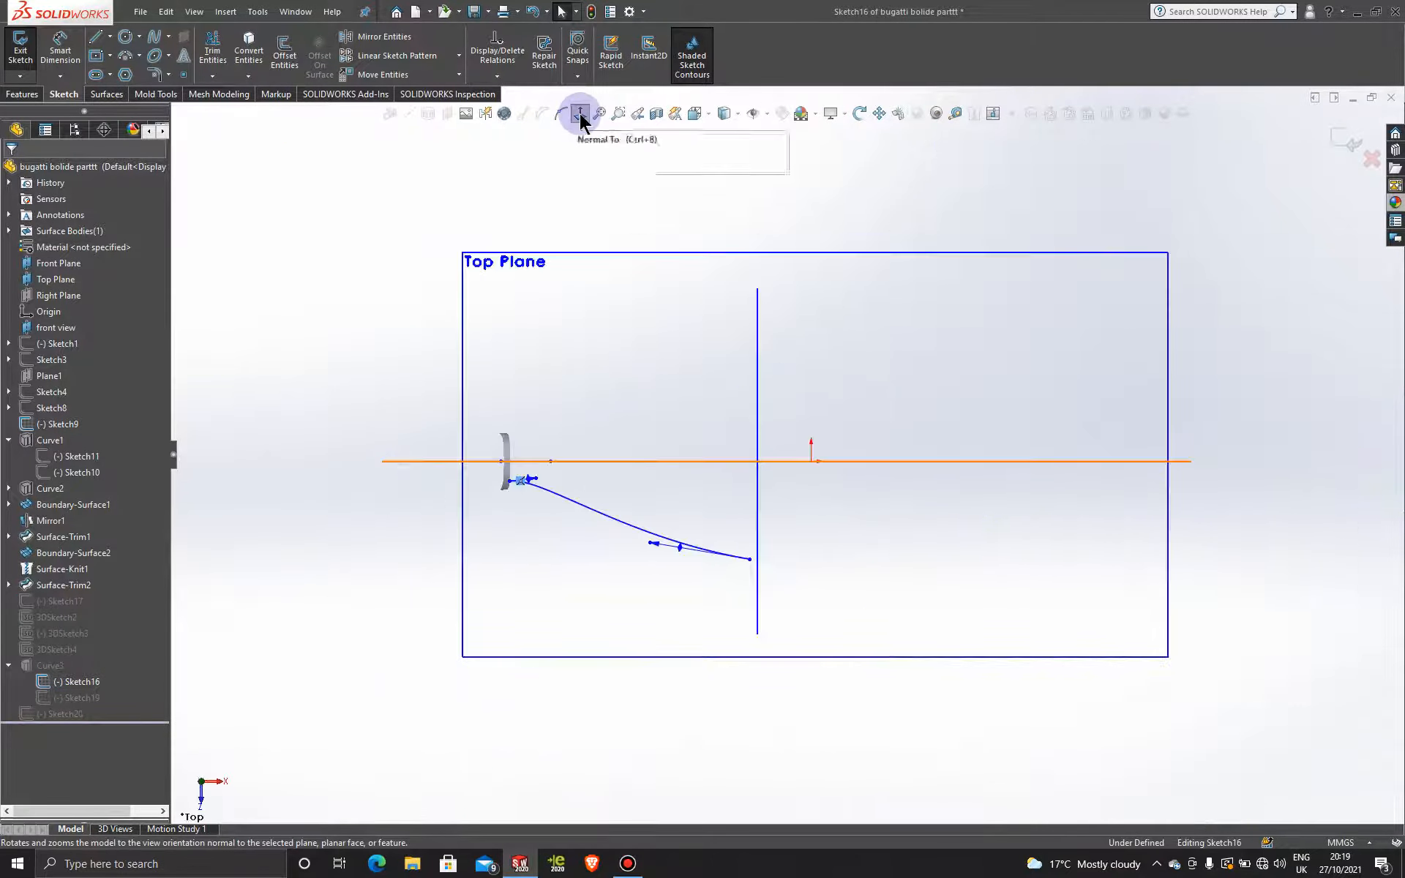
pyautogui.scroll(-5, 545, 476)
pyautogui.scroll(-2, 540, 501)
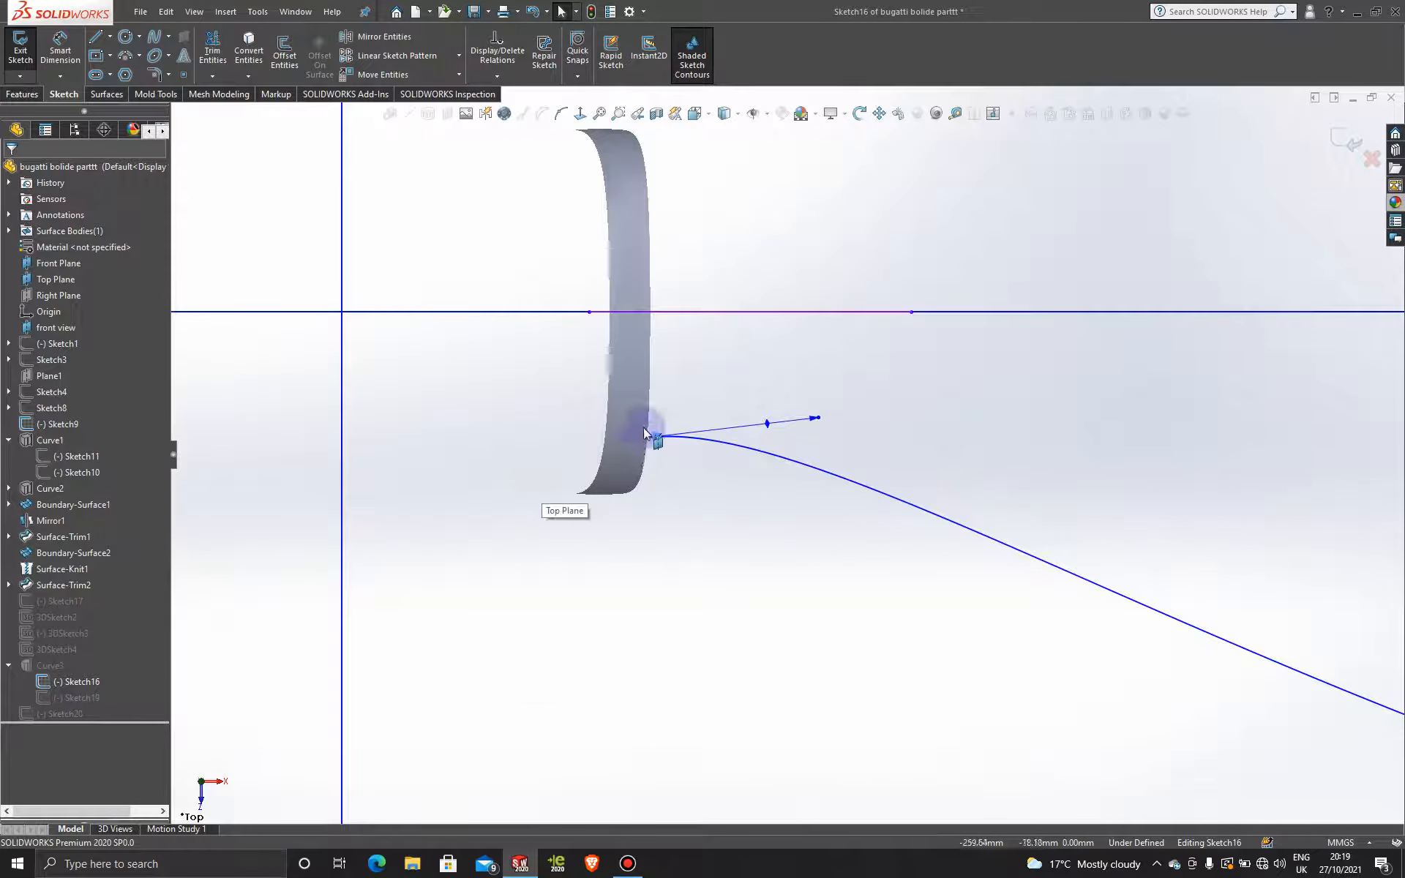
pyautogui.moveTo(657, 478)
pyautogui.mouseDown(button='middle')
pyautogui.moveTo(653, 424)
pyautogui.moveTo(668, 424)
pyautogui.moveTo(656, 469)
pyautogui.mouseUp(button='middle')
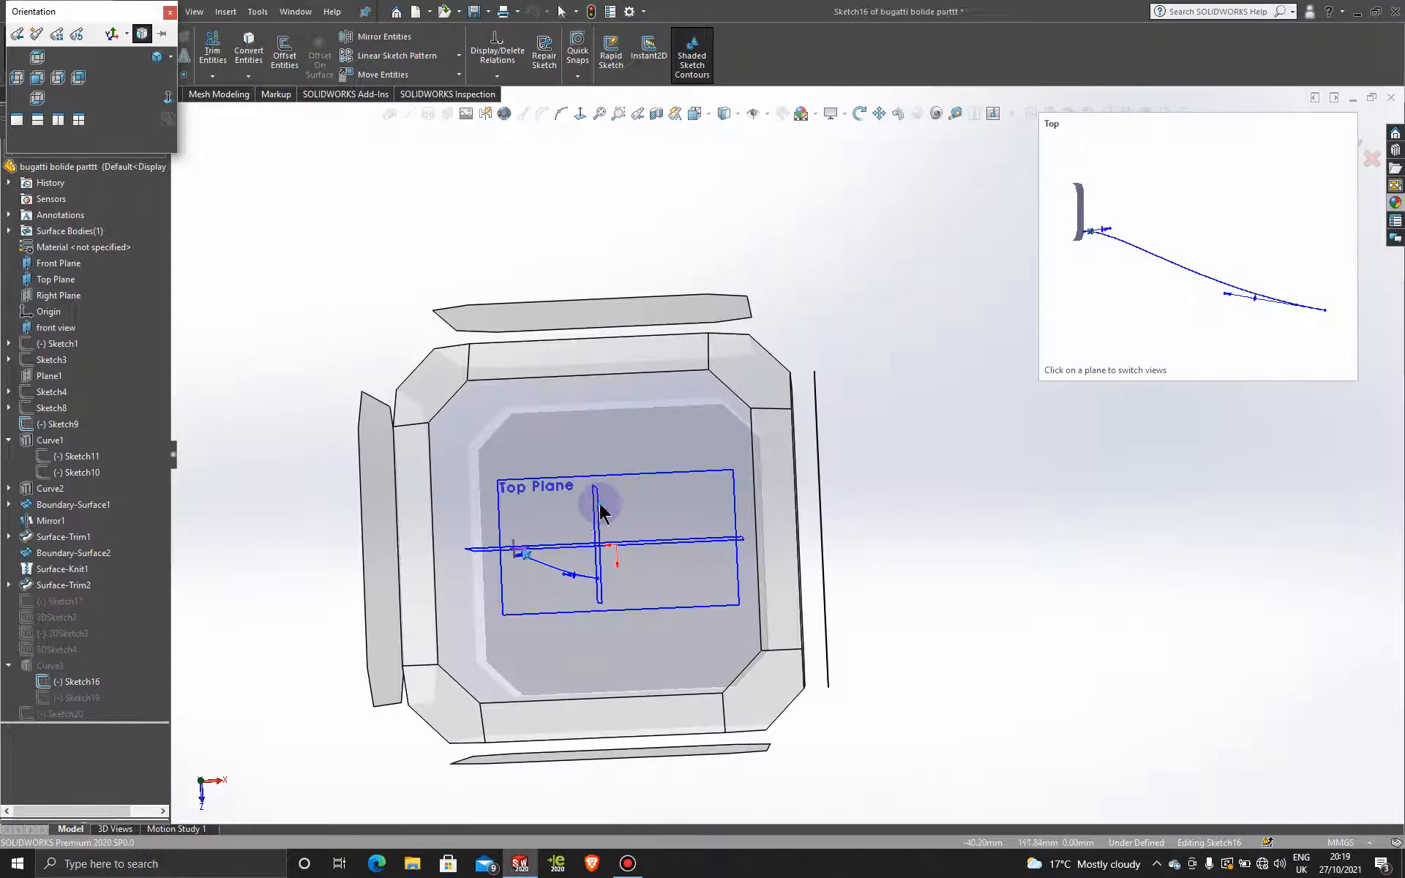
pyautogui.click(599, 498)
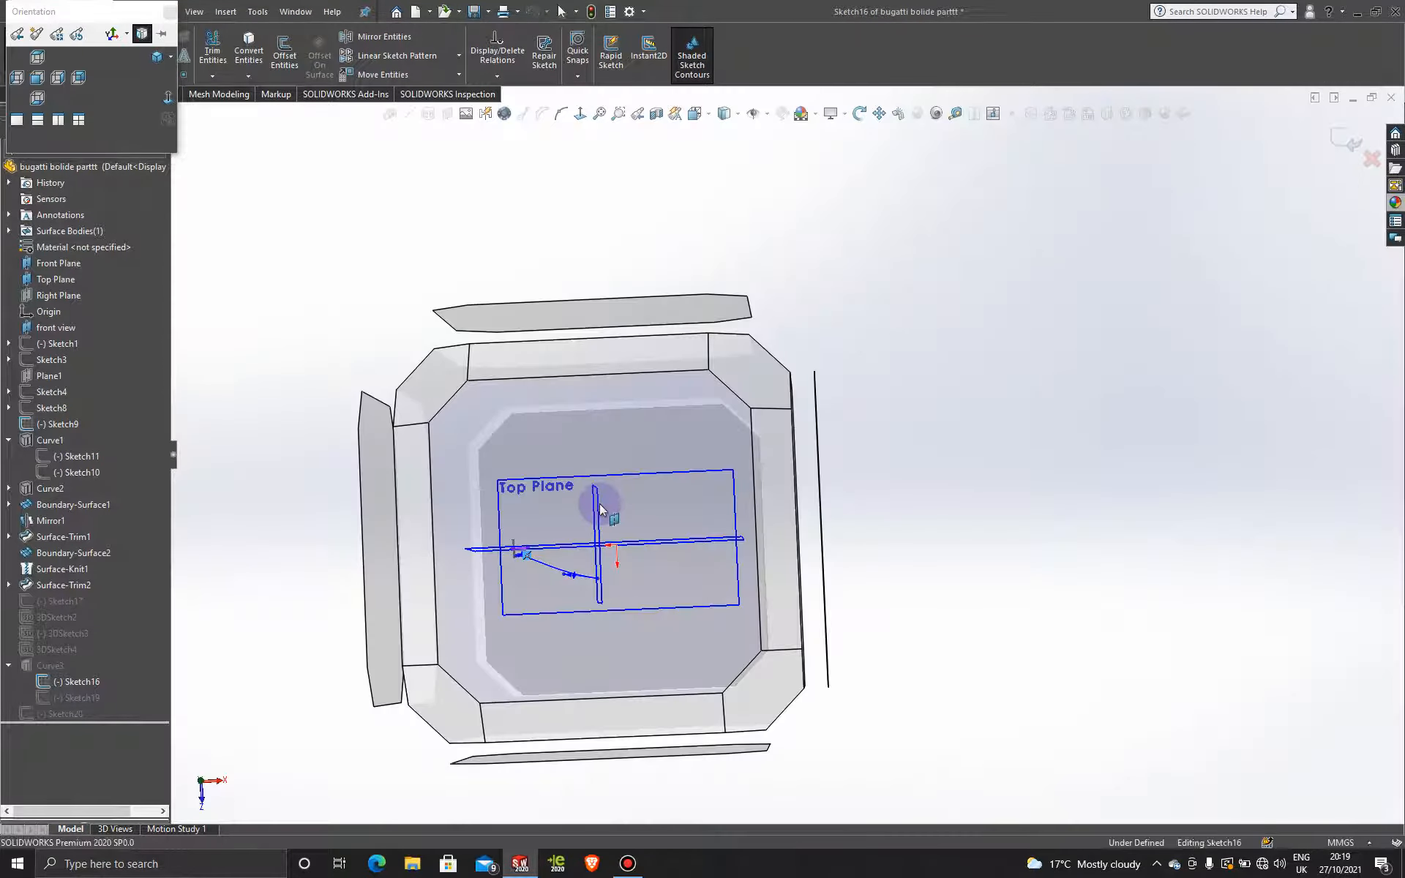
pyautogui.scroll(-3, 564, 493)
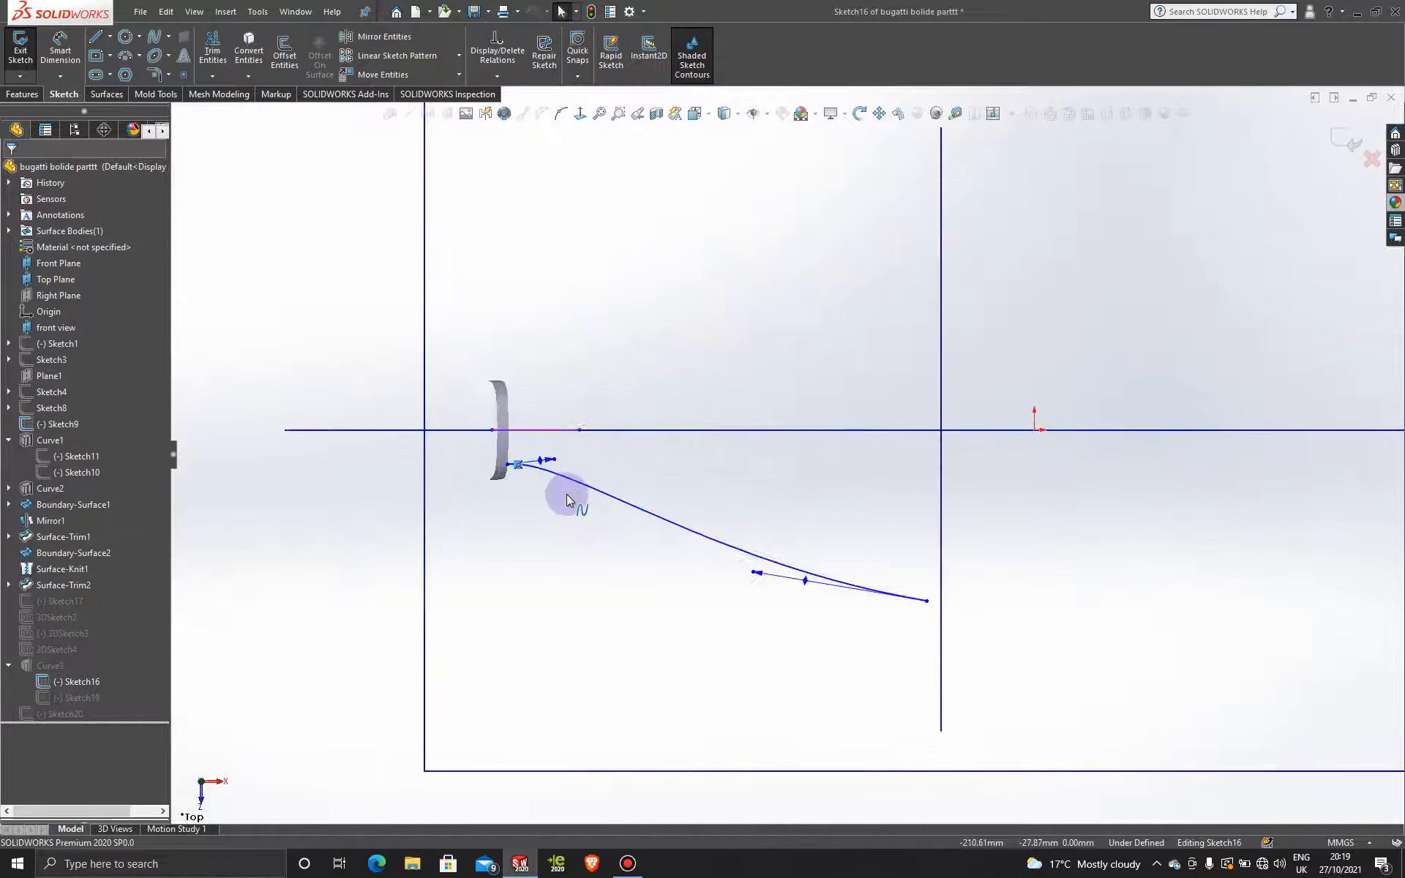
pyautogui.click(1349, 138)
# - Trace a spline in a new 3D sketch over the projected side curve, from its rear end to the nose surface's rear edge
pyautogui.moveTo(648, 541); pyautogui.dragTo(597, 635, button='middle')
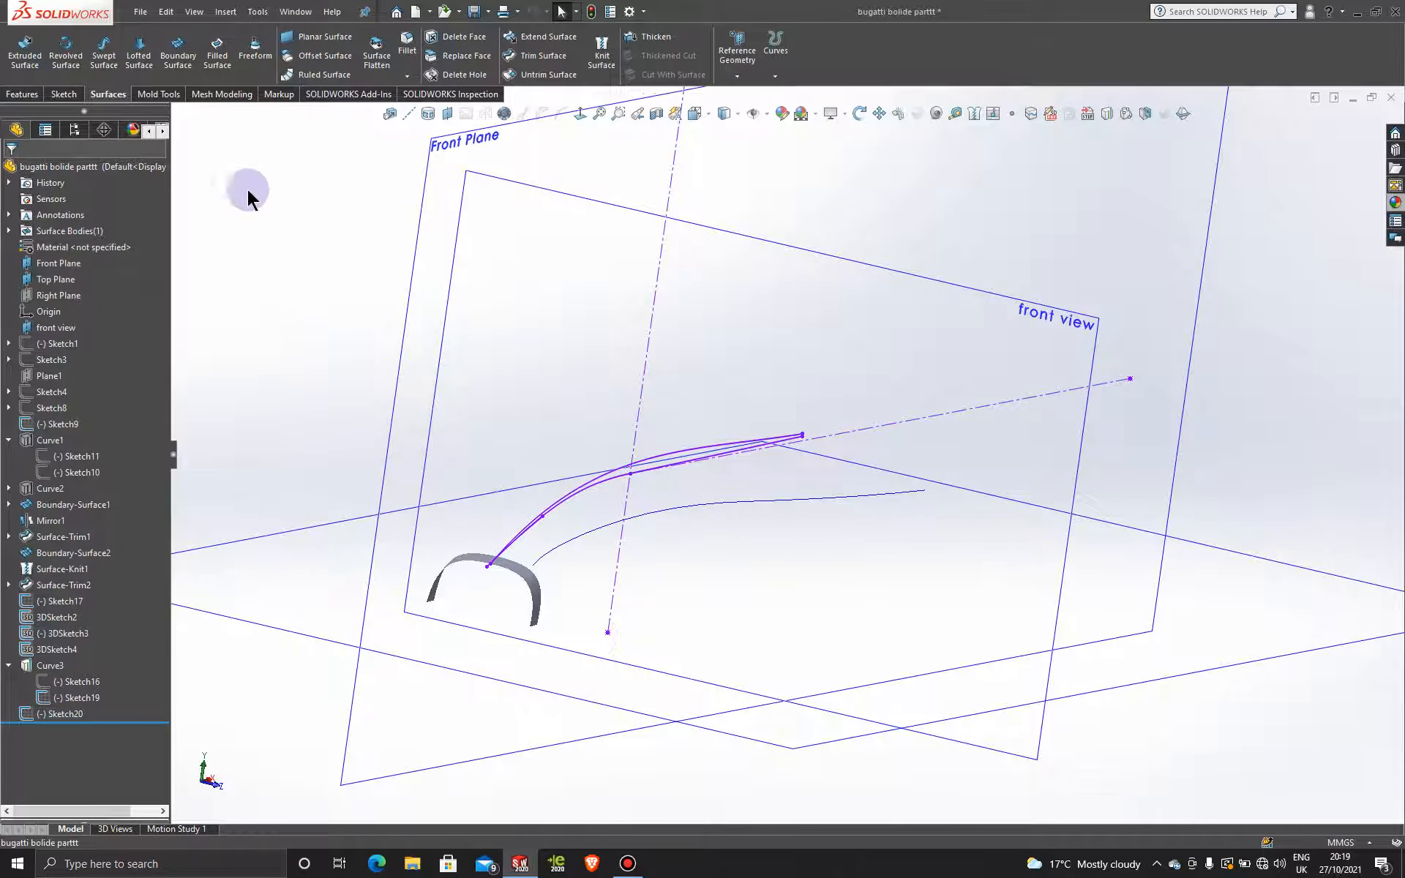
pyautogui.click(64, 95)
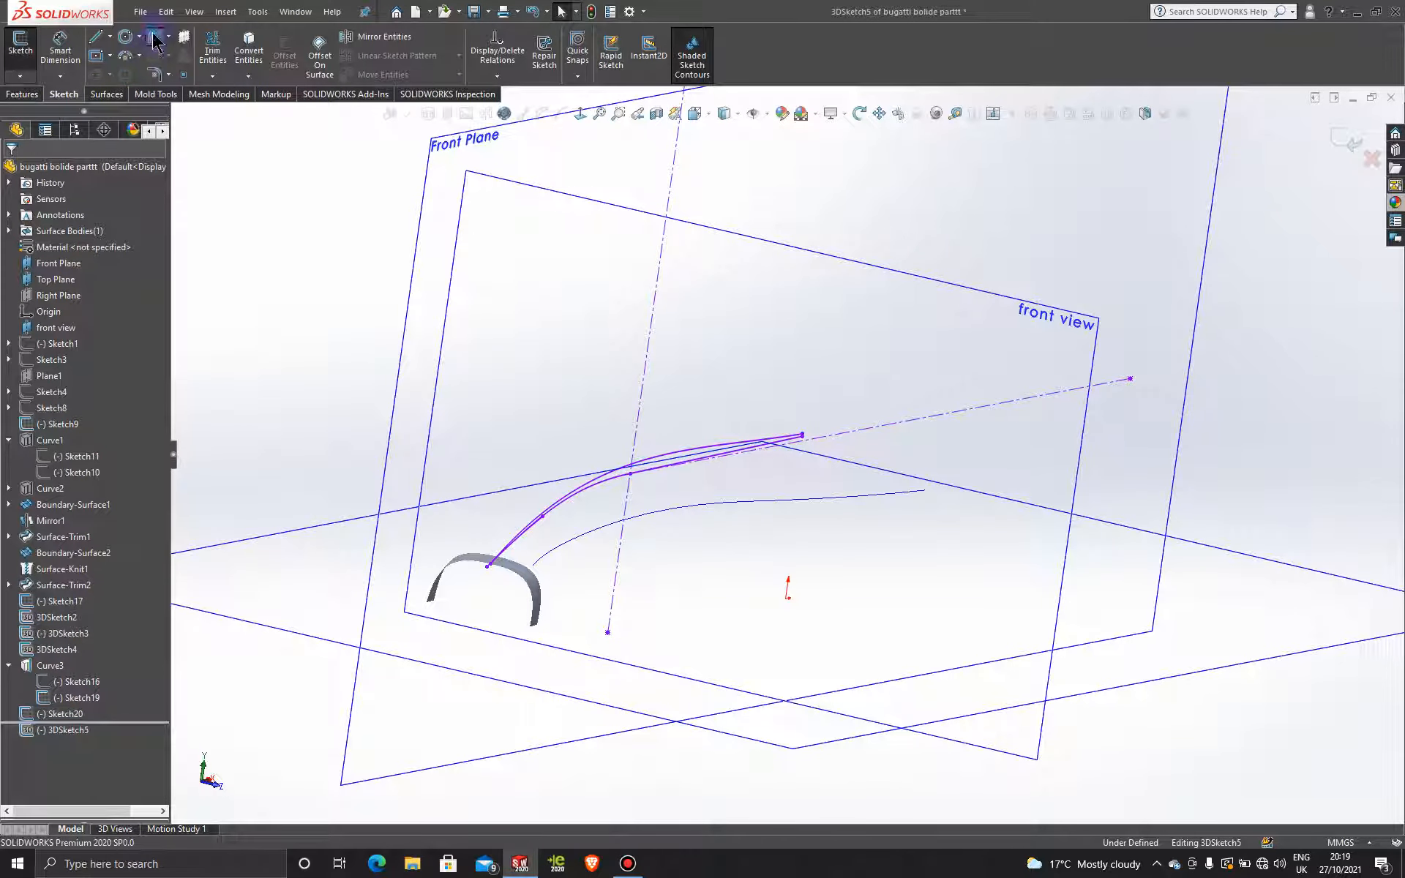
pyautogui.click(913, 494)
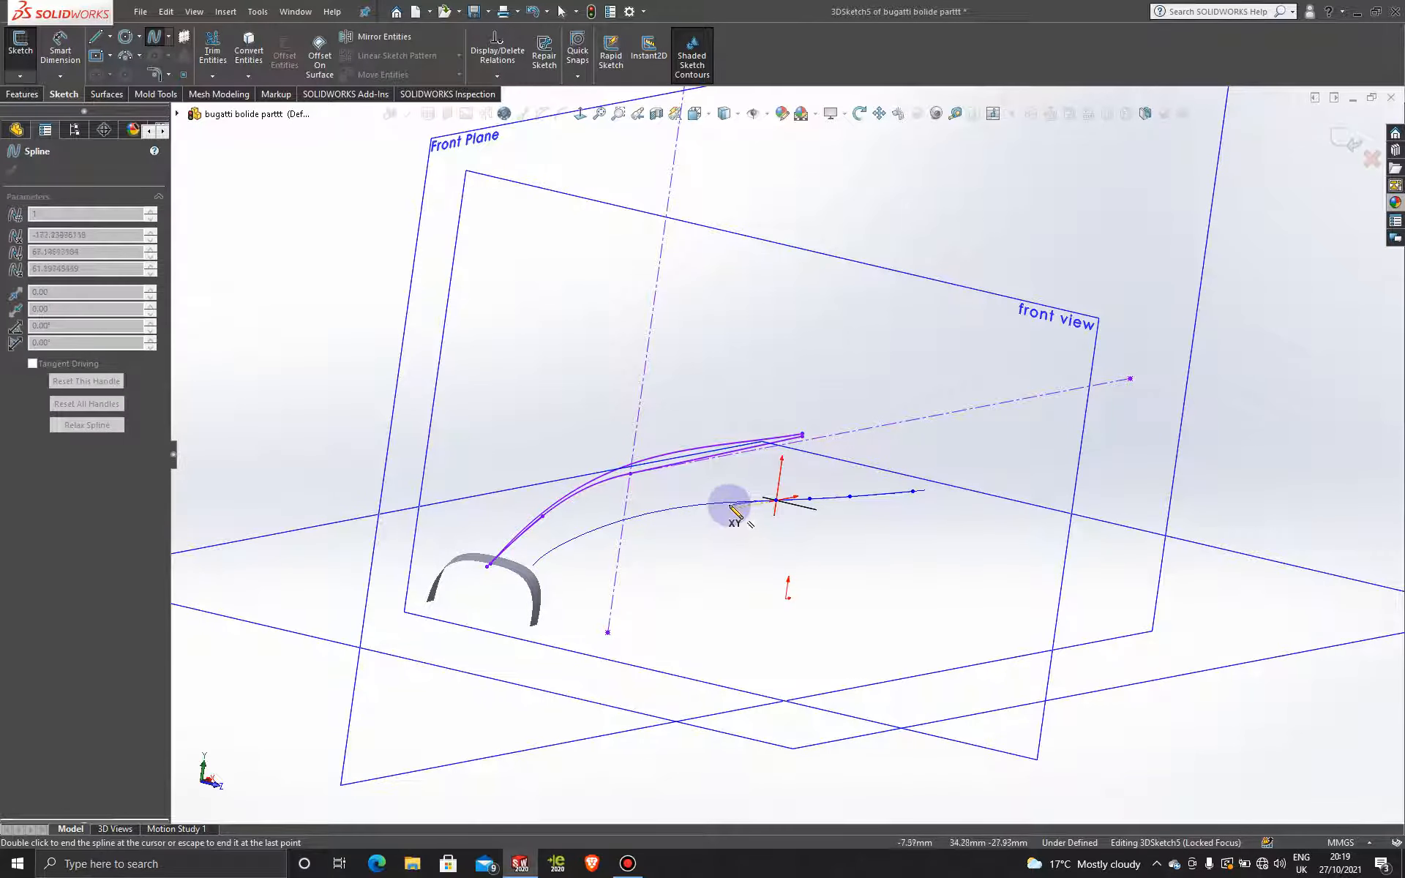
pyautogui.scroll(2, 681, 529)
pyautogui.moveTo(684, 527); pyautogui.dragTo(689, 562, button='middle')
pyautogui.scroll(-4, 602, 476)
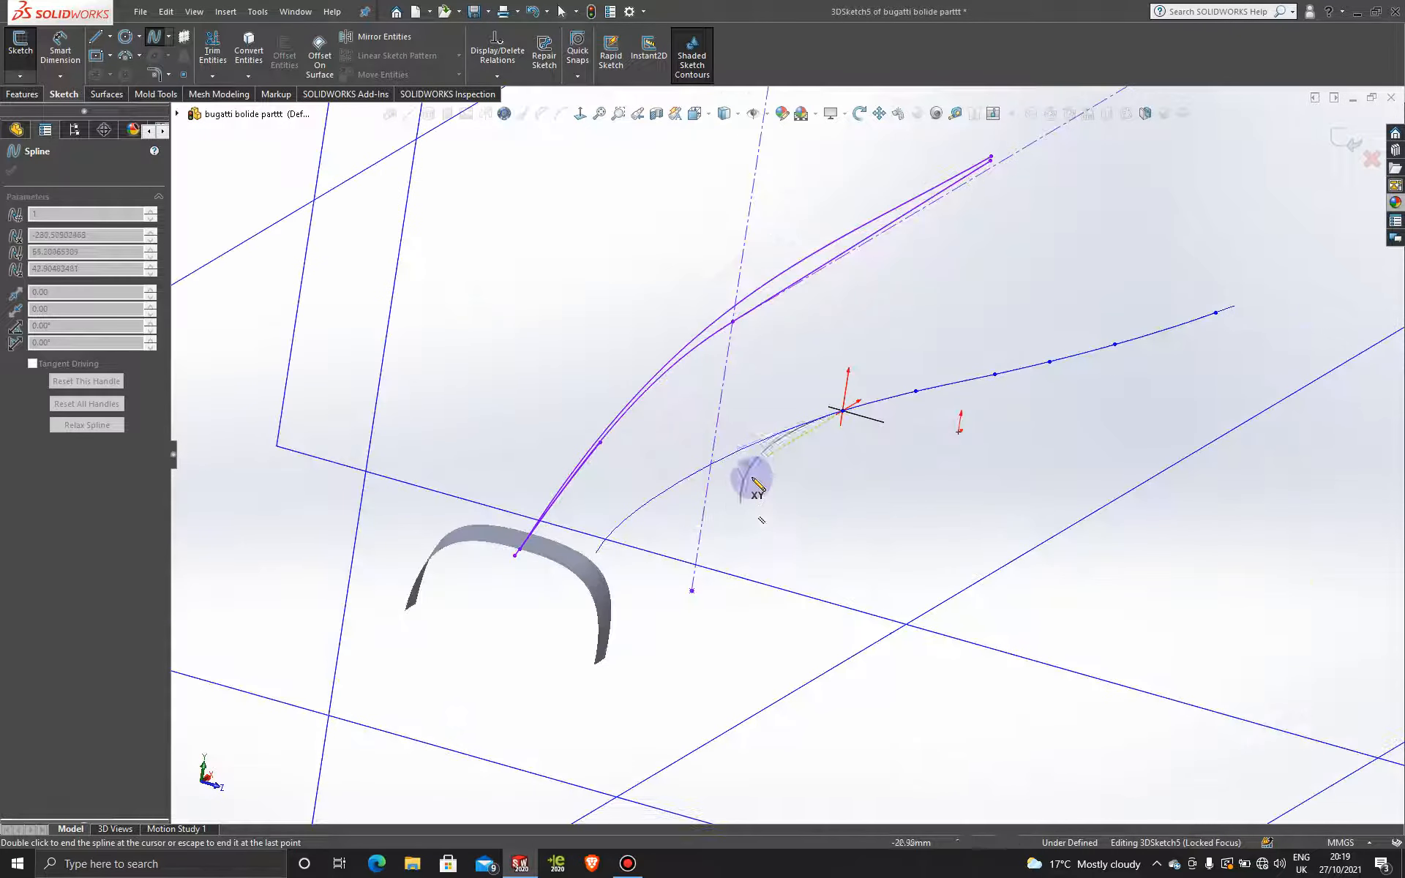
pyautogui.click(744, 449)
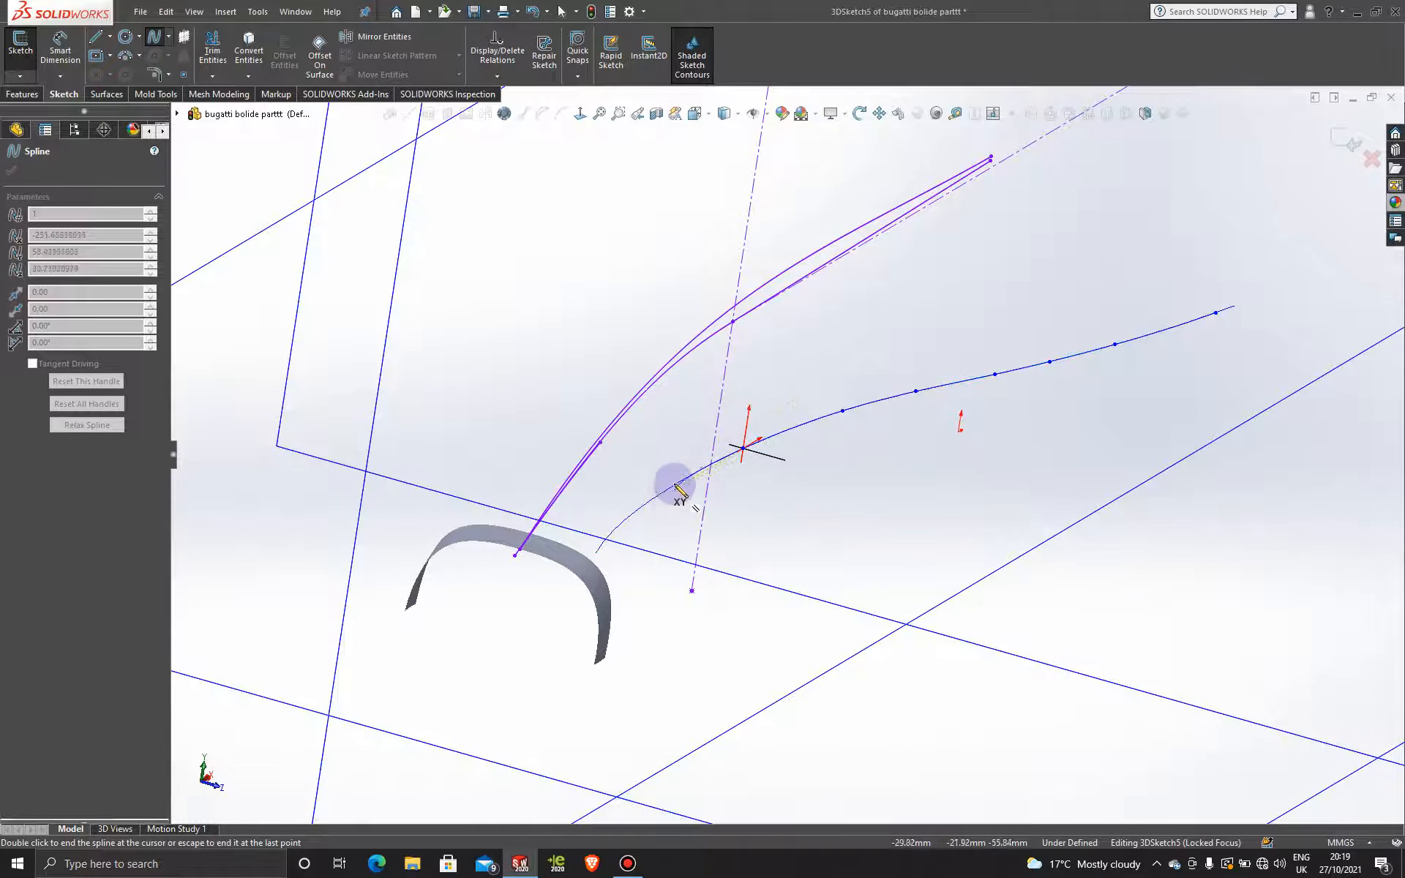
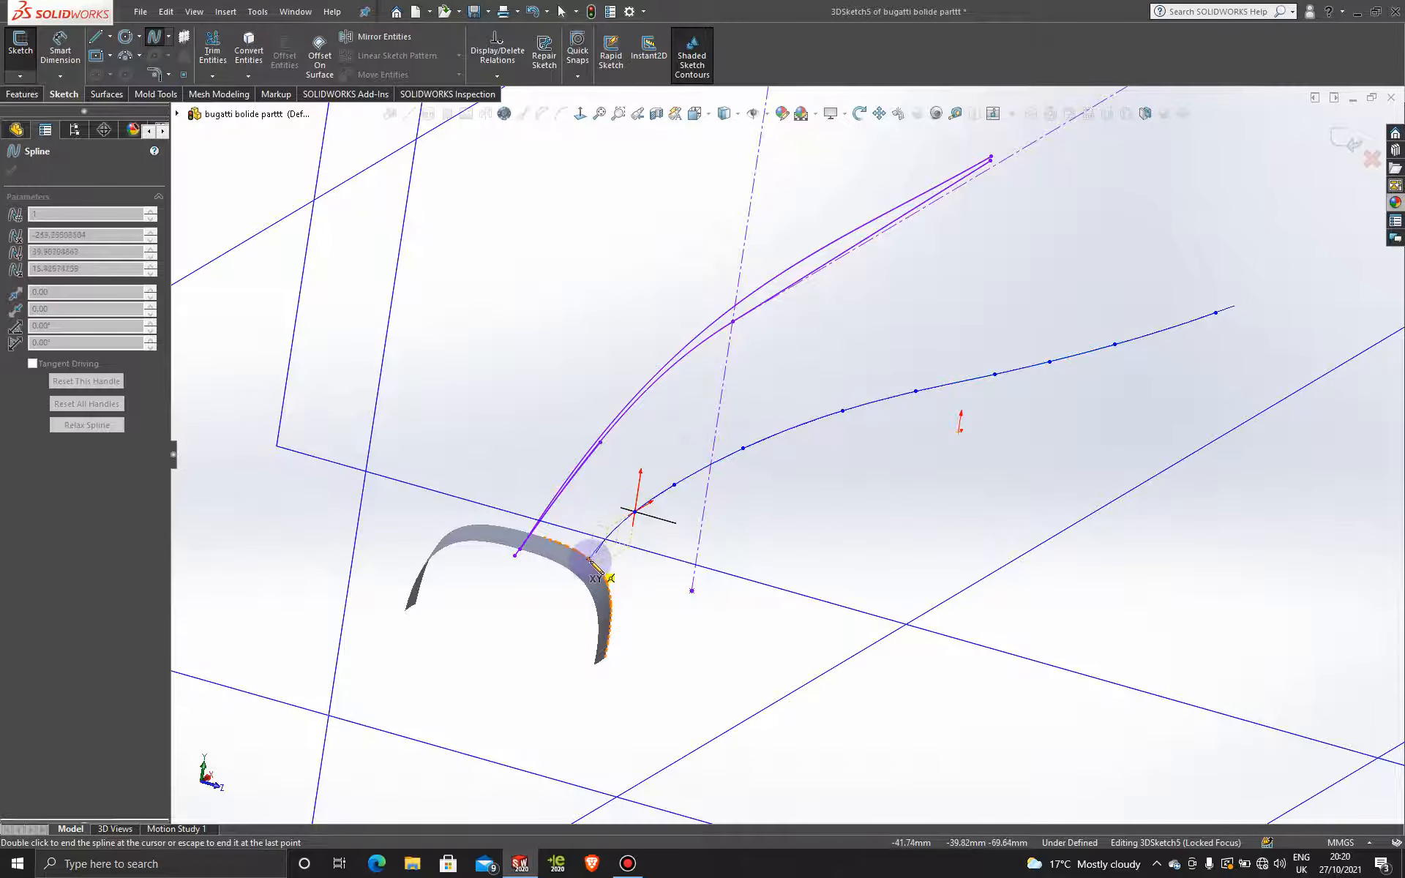
pyautogui.doubleClick(639, 583)
# - Slide the 3D spline's front endpoint along the nose surface's rear edge to line up with the projected curve's front end
pyautogui.moveTo(627, 558); pyautogui.dragTo(596, 656, button='middle')
pyautogui.press('space')
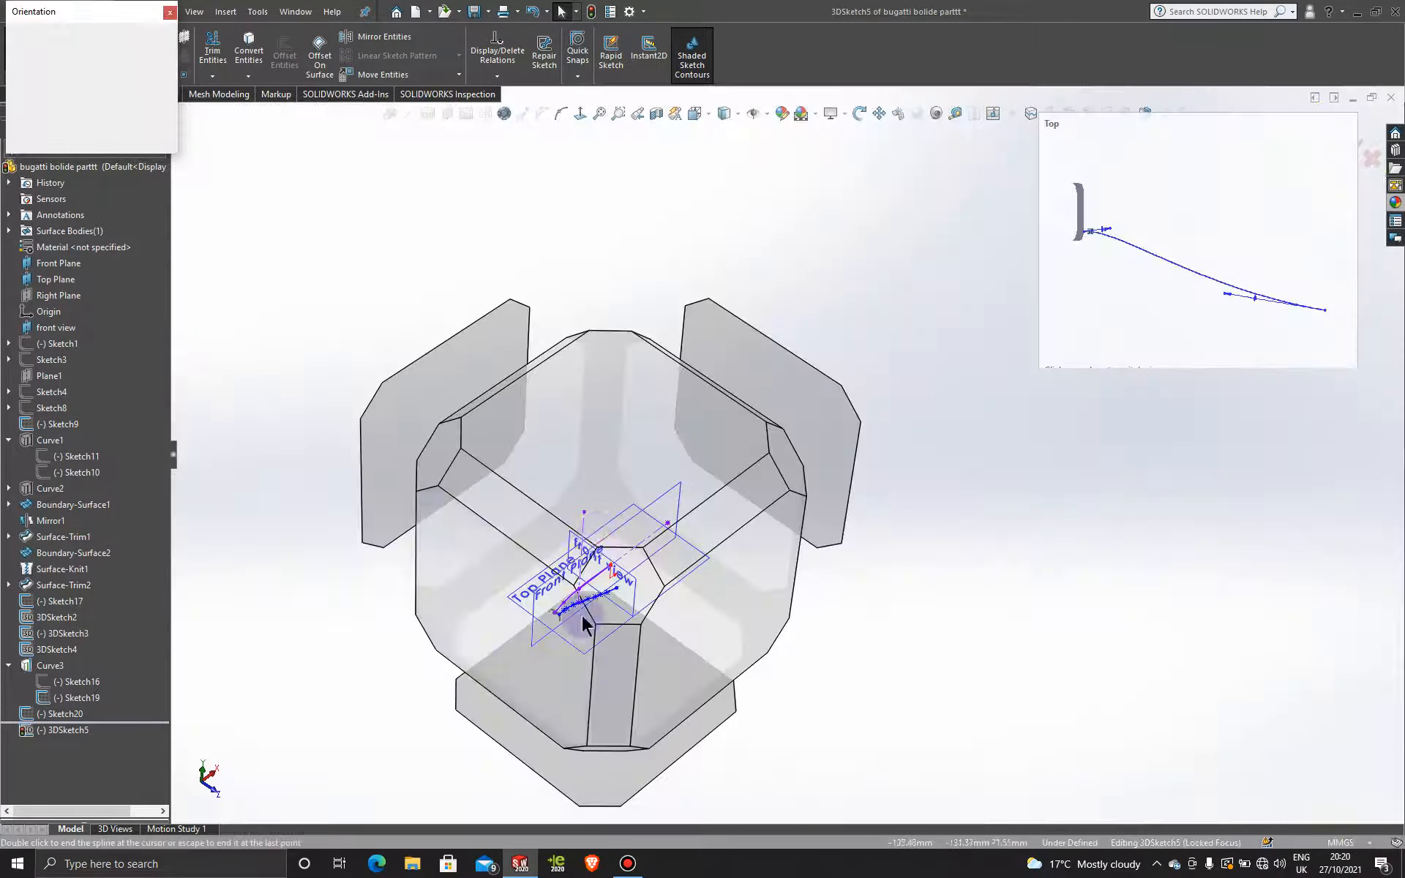
pyautogui.click(622, 467)
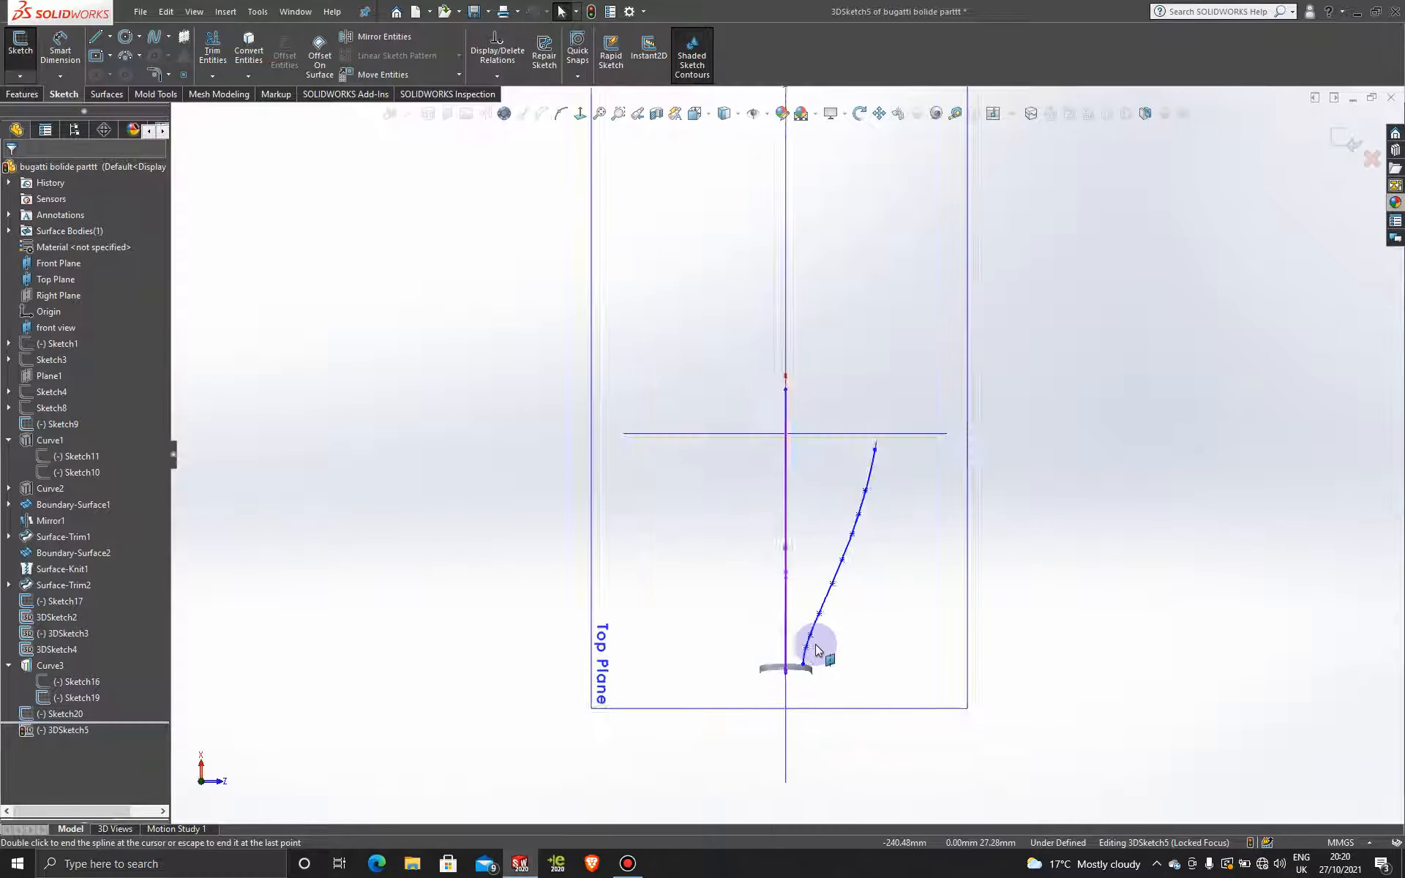
pyautogui.scroll(-5, 816, 648)
pyautogui.scroll(-1, 737, 511)
pyautogui.scroll(-5, 689, 581)
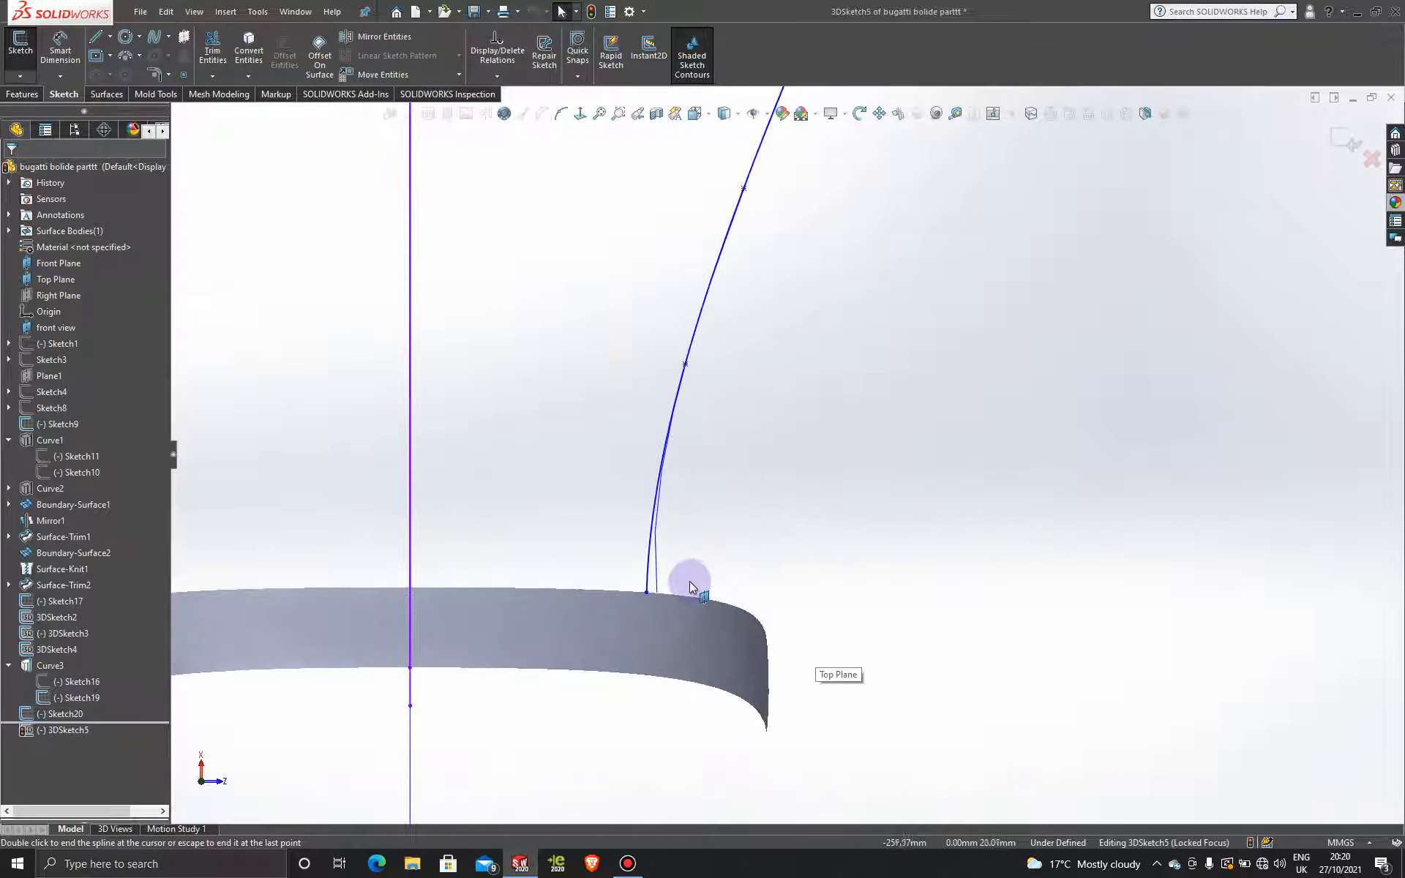
pyautogui.doubleClick(637, 586)
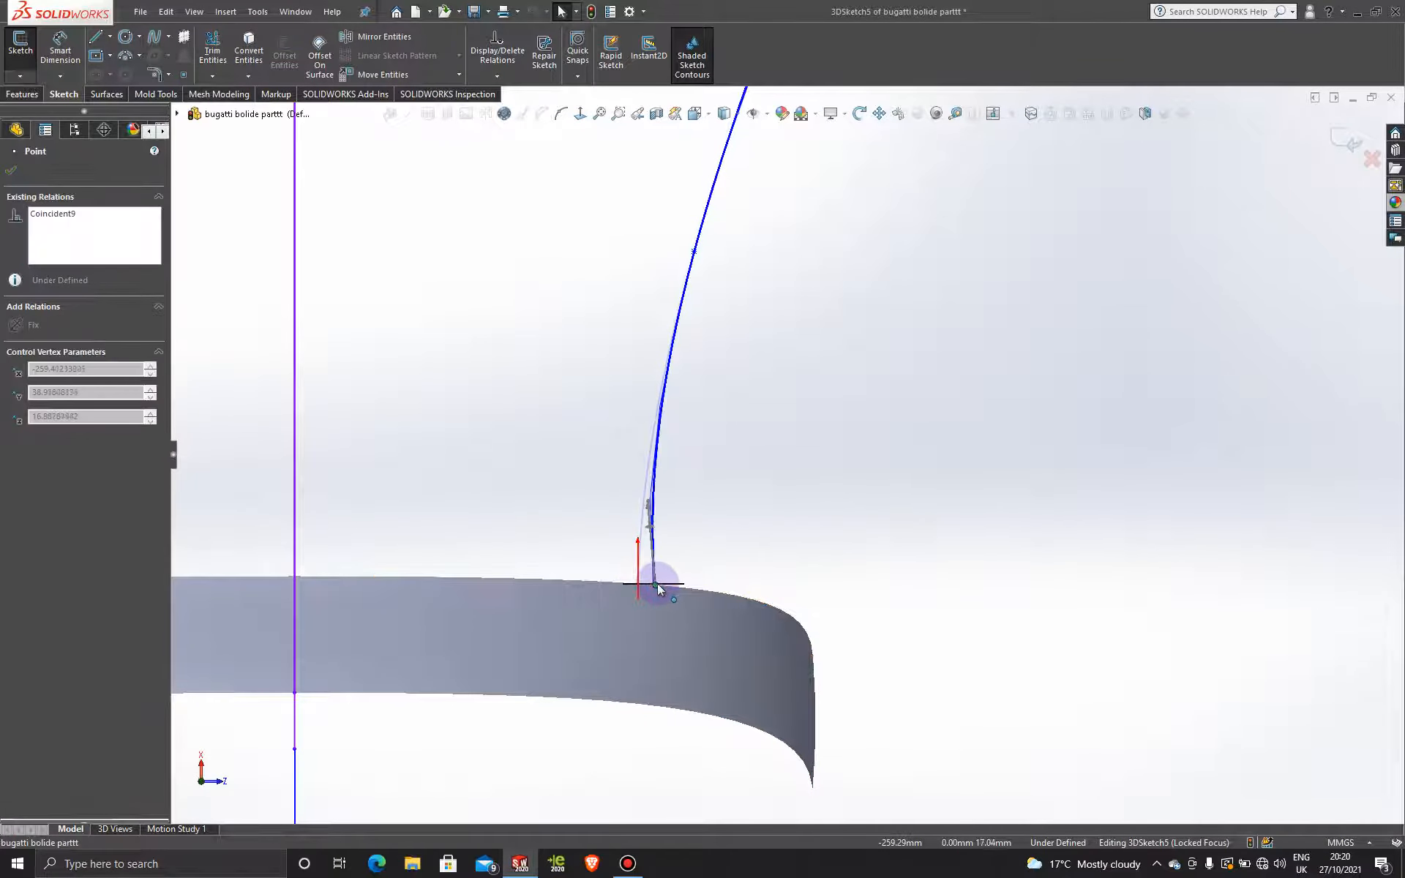
pyautogui.click(653, 589)
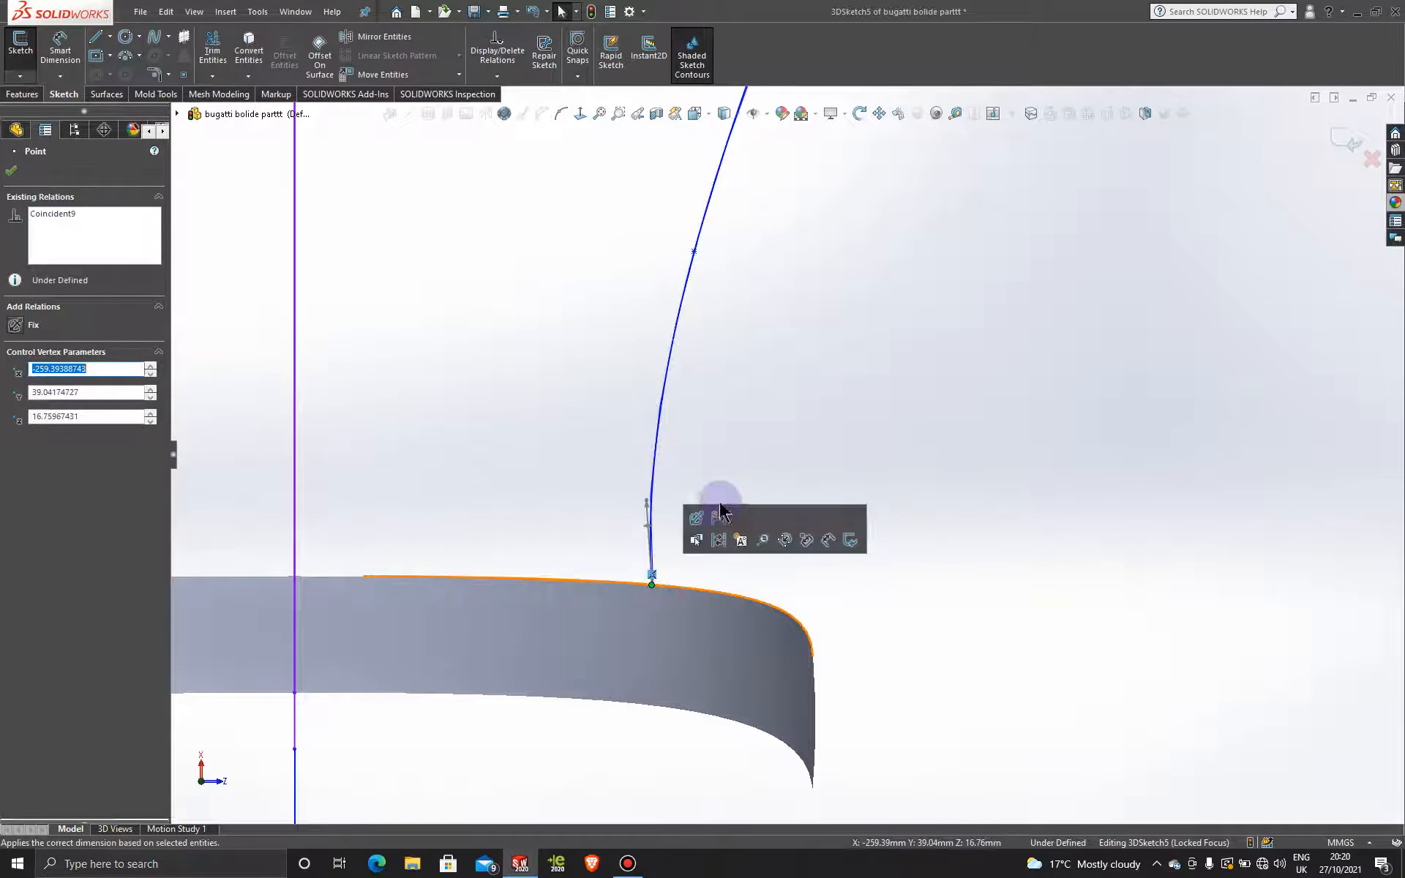
# - Compare the 3D spline's front end with the side-view reference picture in Display State 1, looking normal to the Front Plane
pyautogui.moveTo(794, 502); pyautogui.dragTo(728, 505, button='middle')
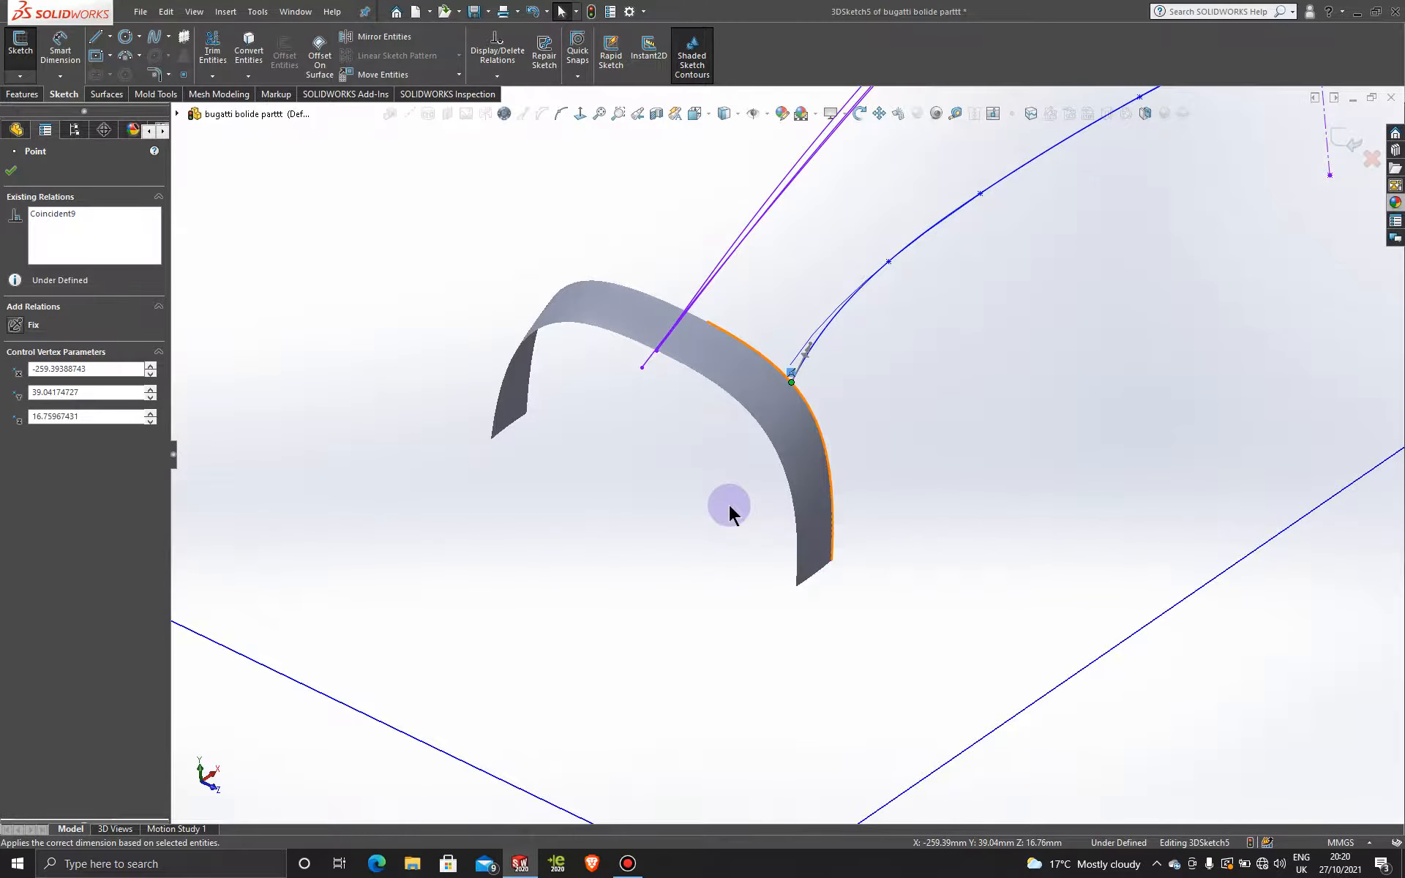
pyautogui.press('space')
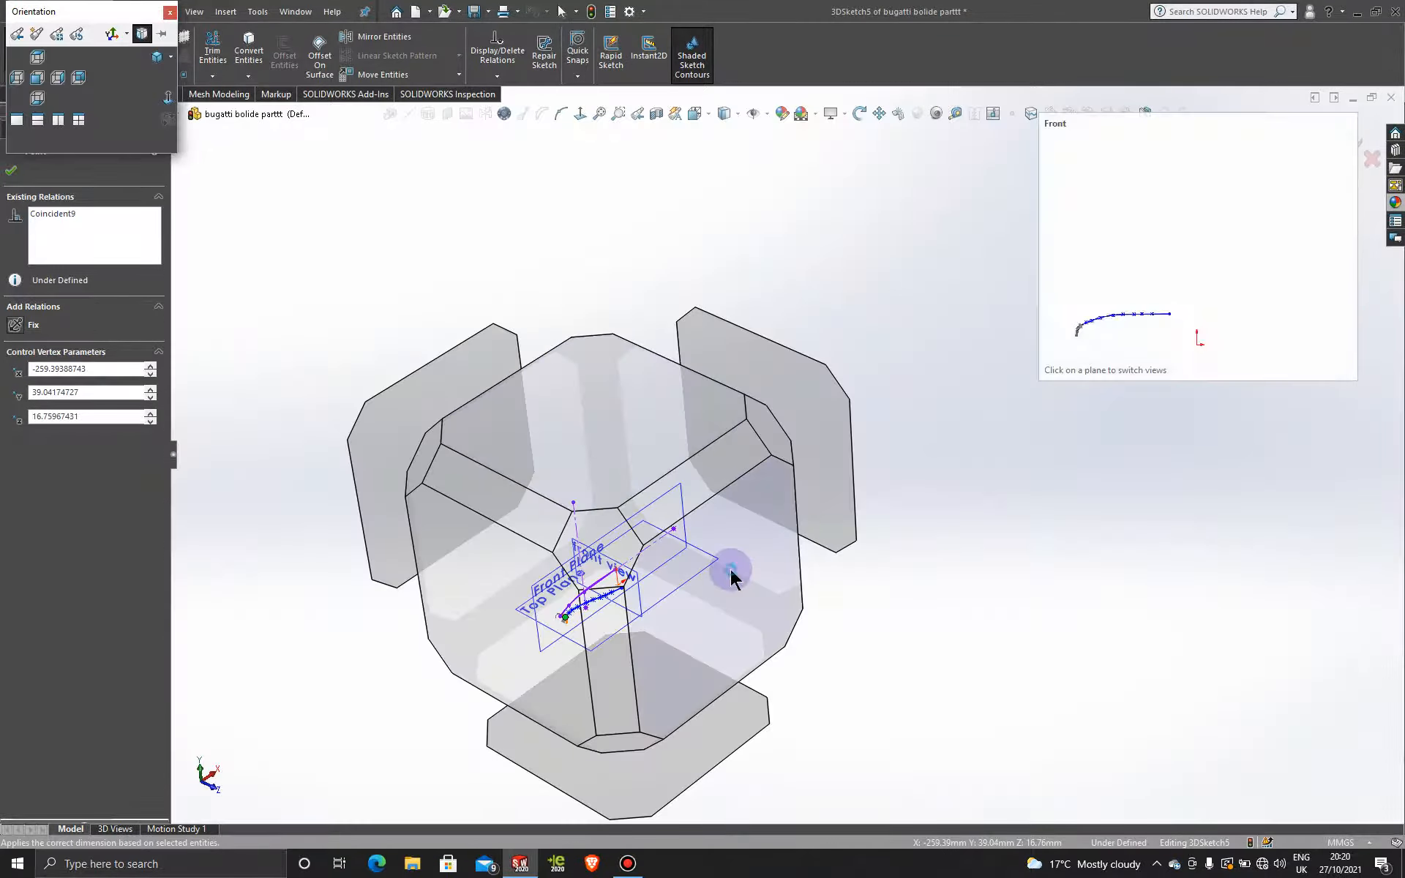
pyautogui.click(730, 570)
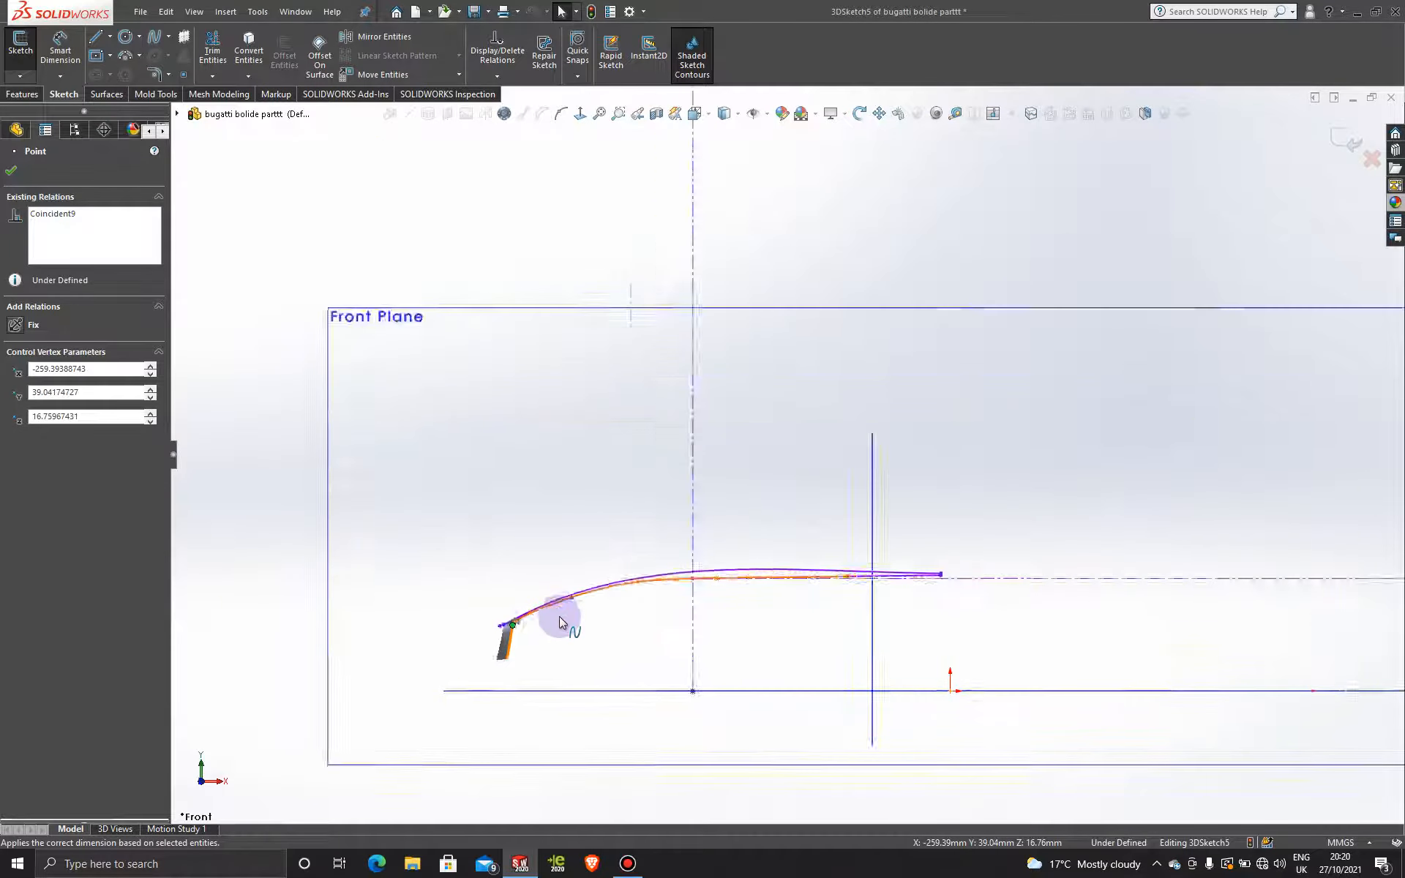
pyautogui.scroll(-8, 561, 623)
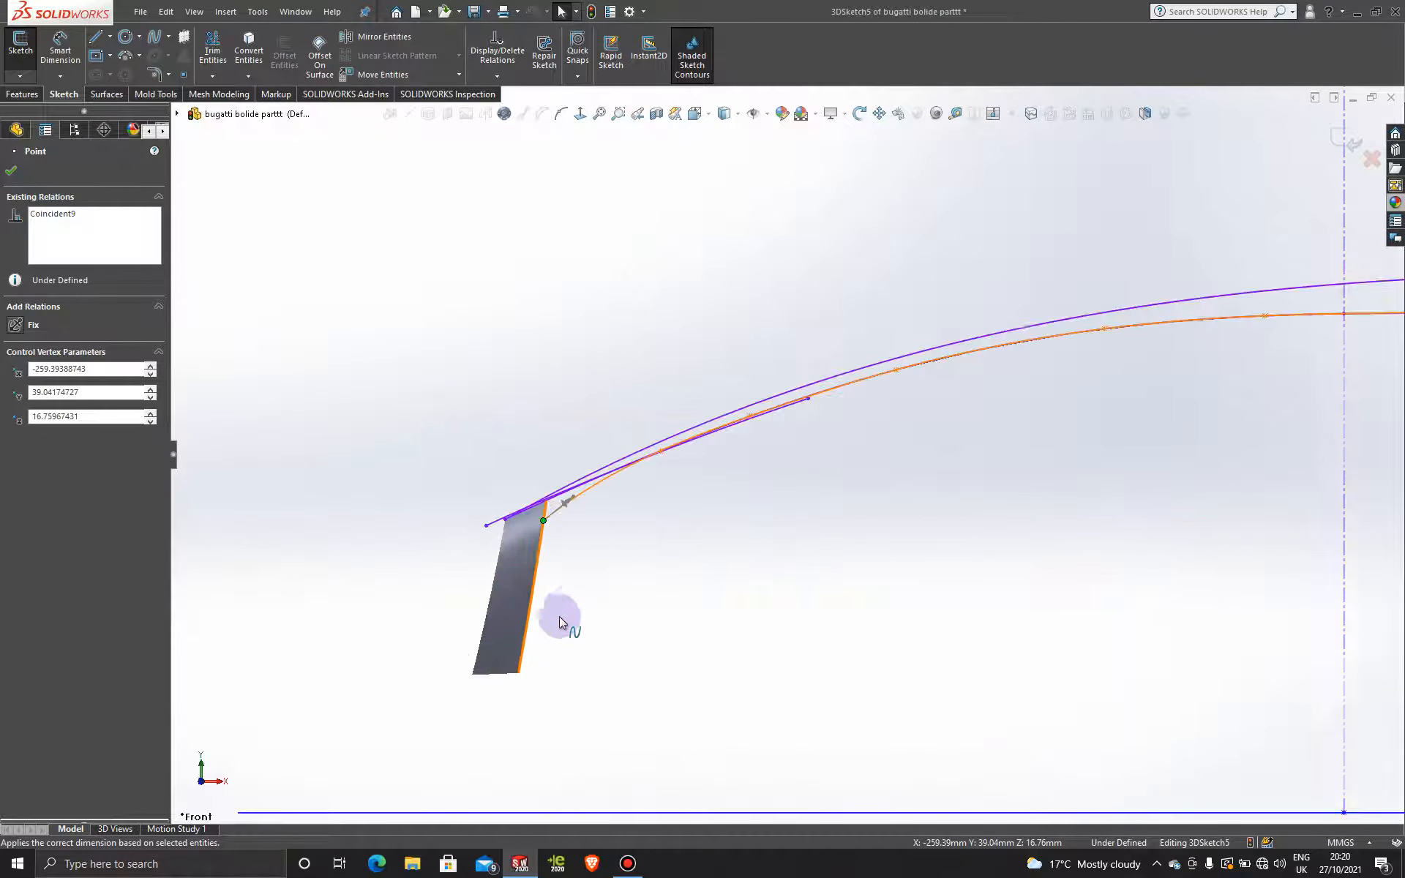
pyautogui.click(14, 176)
pyautogui.click(74, 129)
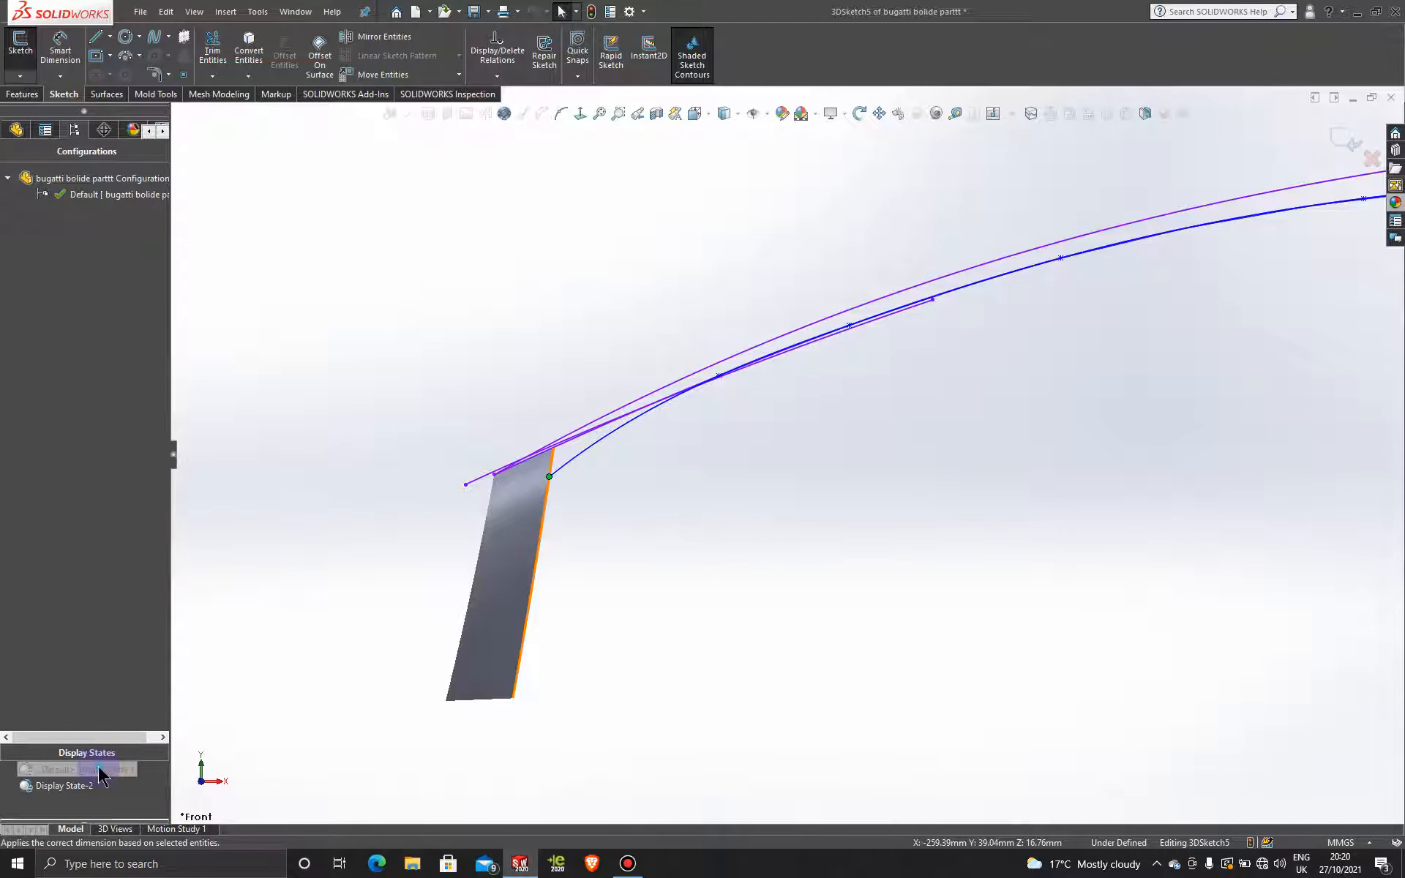
pyautogui.doubleClick(98, 767)
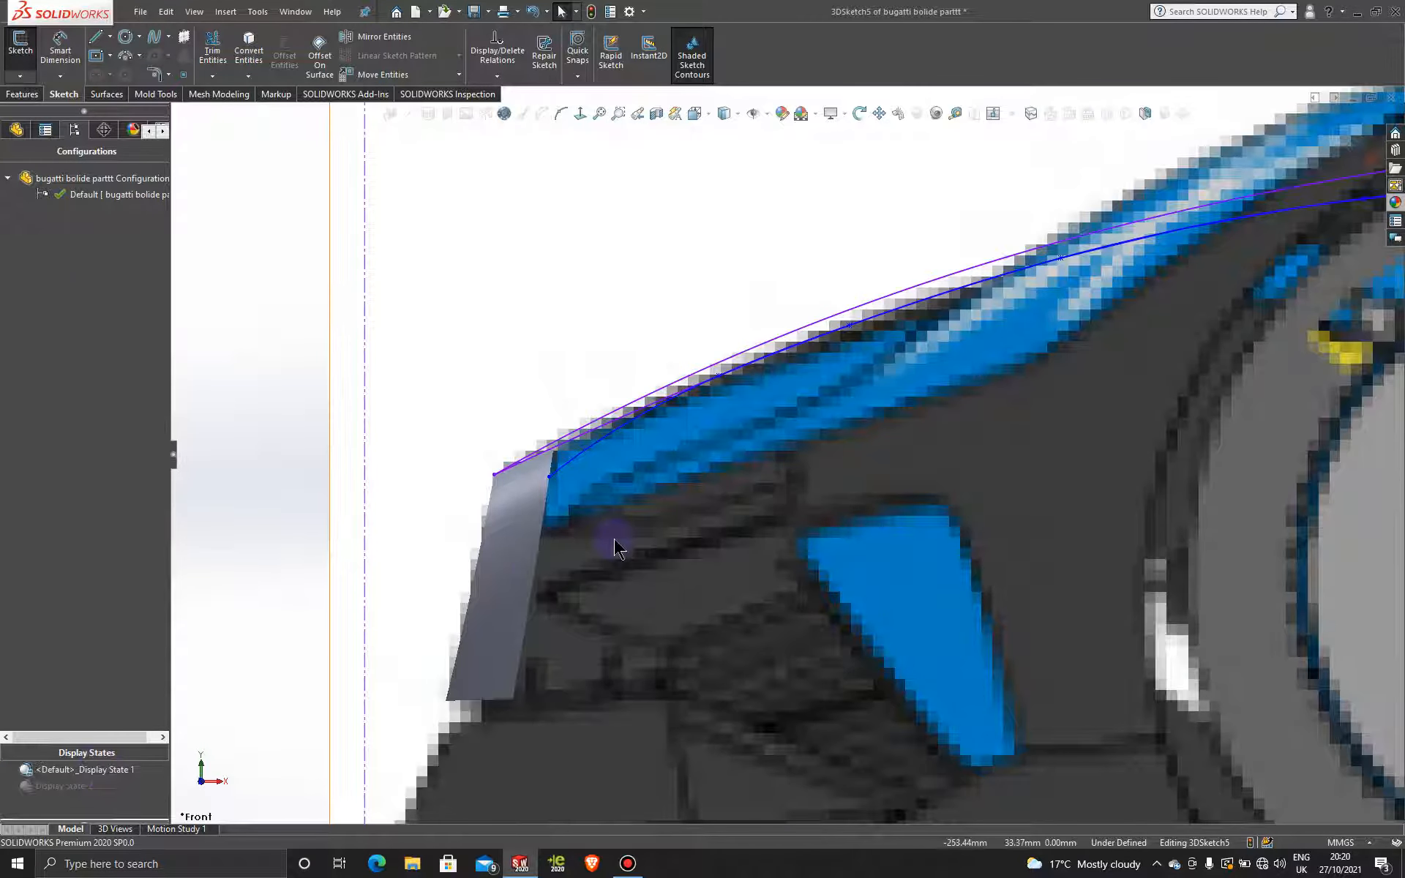
pyautogui.scroll(3, 615, 545)
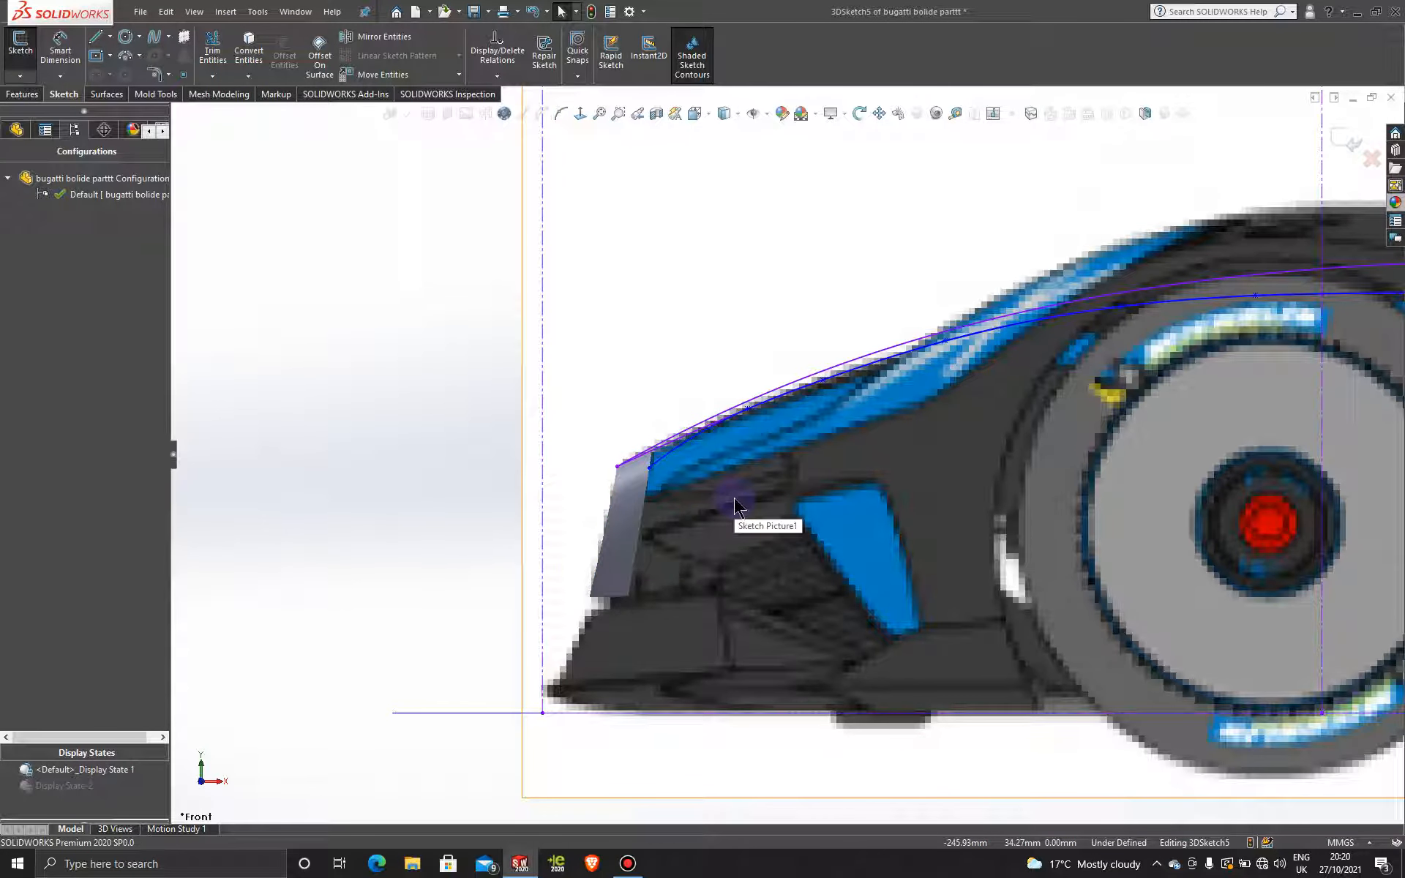
# - Close the 3D sketch and activate Display State-2 to hide the reference pictures
pyautogui.click(1332, 136)
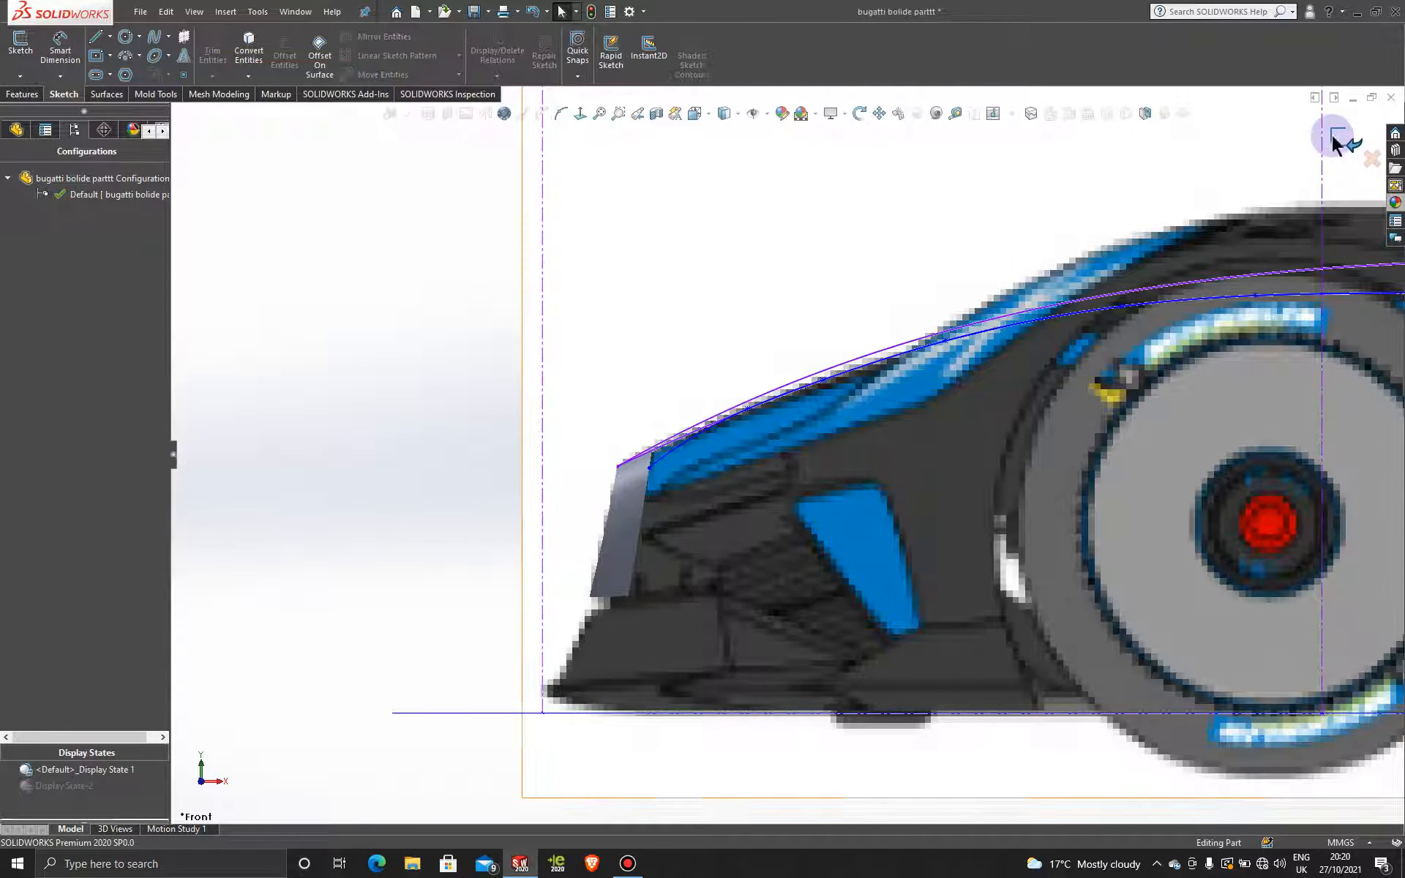
pyautogui.click(315, 313)
pyautogui.scroll(3, 481, 400)
pyautogui.moveTo(591, 441); pyautogui.dragTo(636, 582, button='middle')
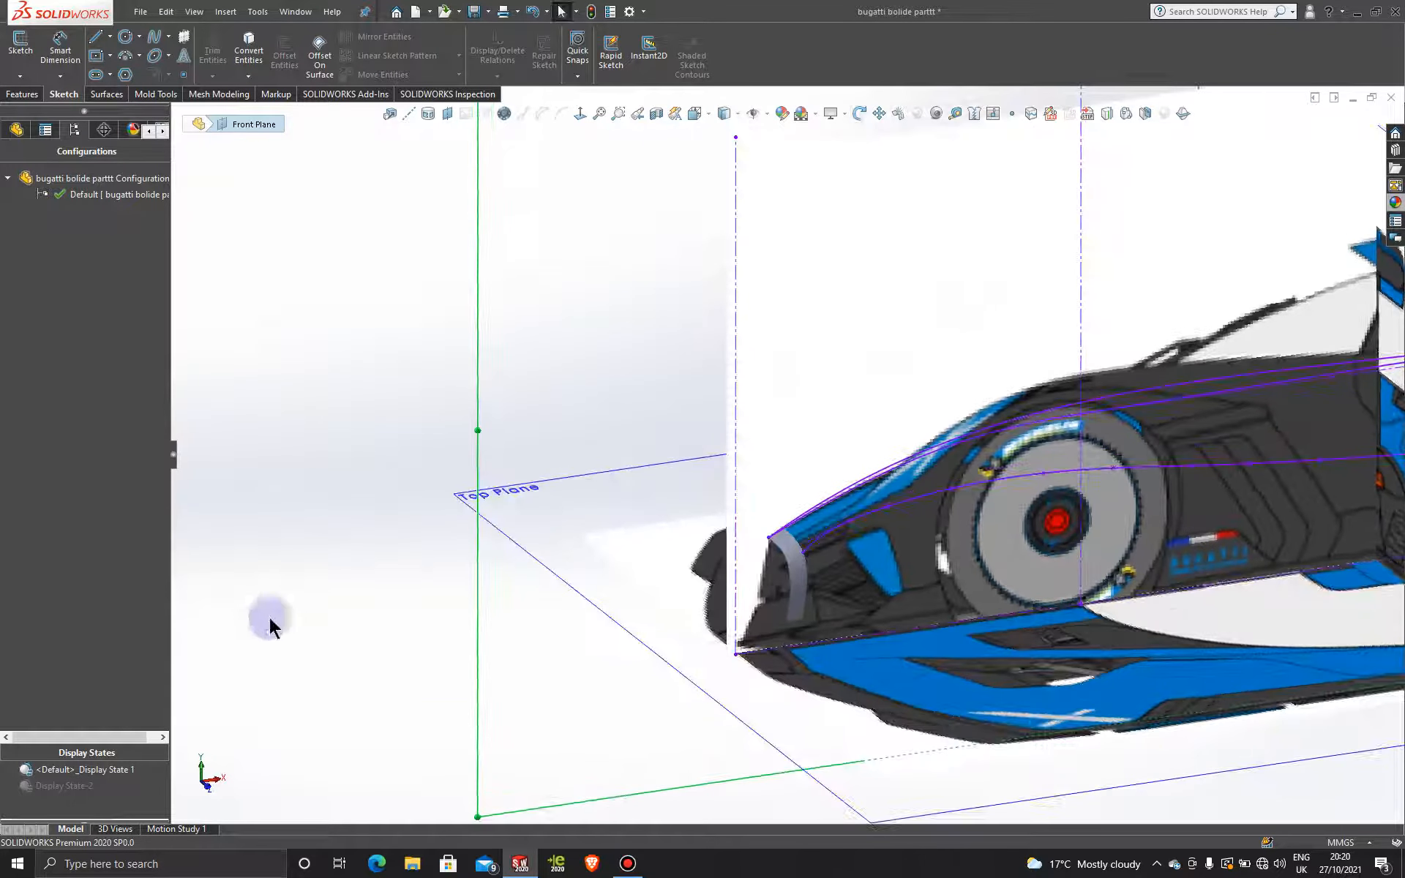
pyautogui.doubleClick(71, 787)
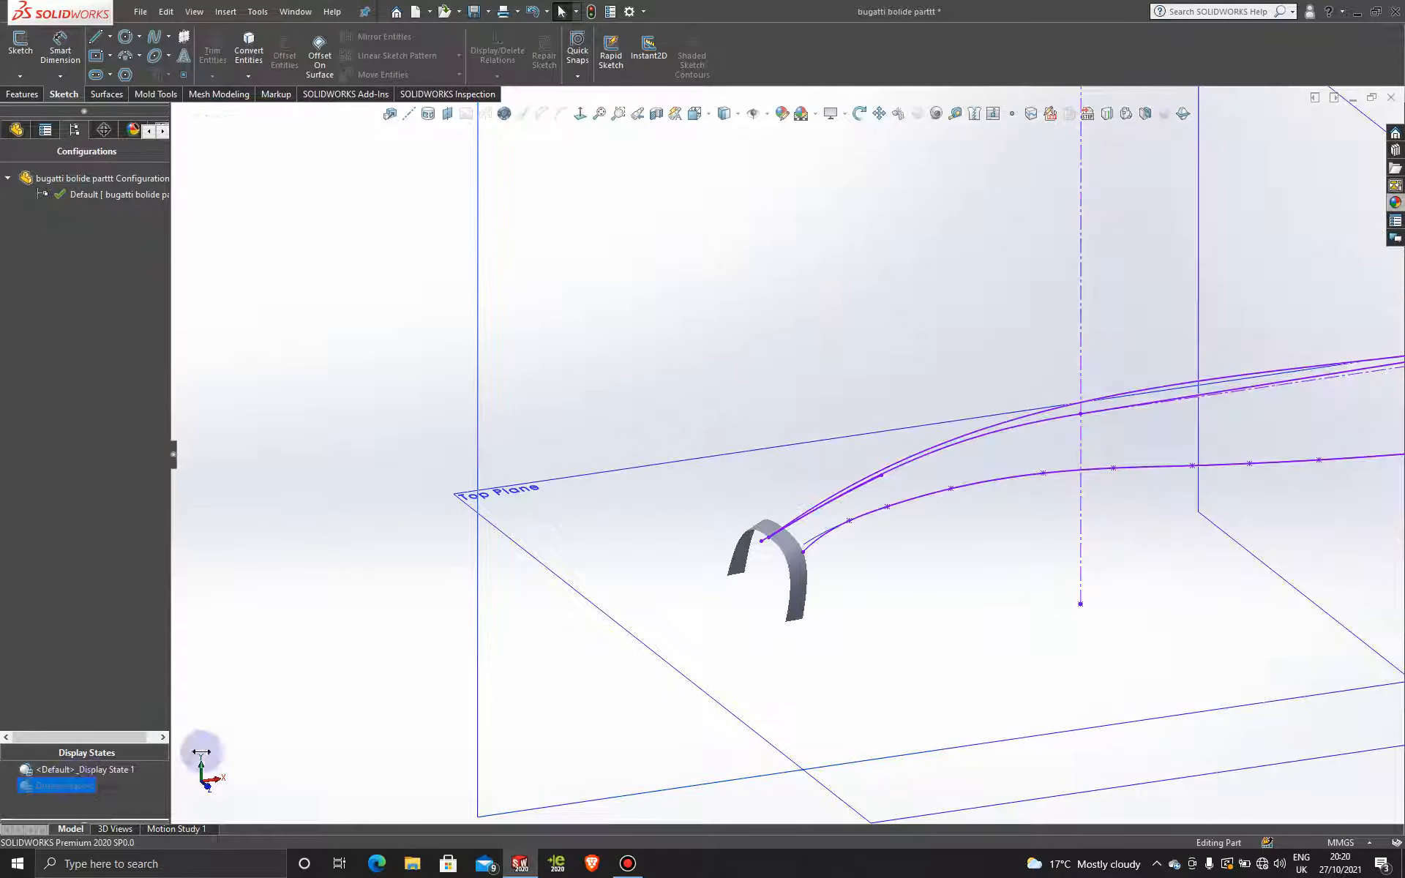
# - Hide the projected curve Curve3 that lies beneath the traced 3D side spline
pyautogui.moveTo(940, 555); pyautogui.dragTo(1035, 718, button='middle')
pyautogui.scroll(-2, 1035, 710)
pyautogui.scroll(-2, 1035, 708)
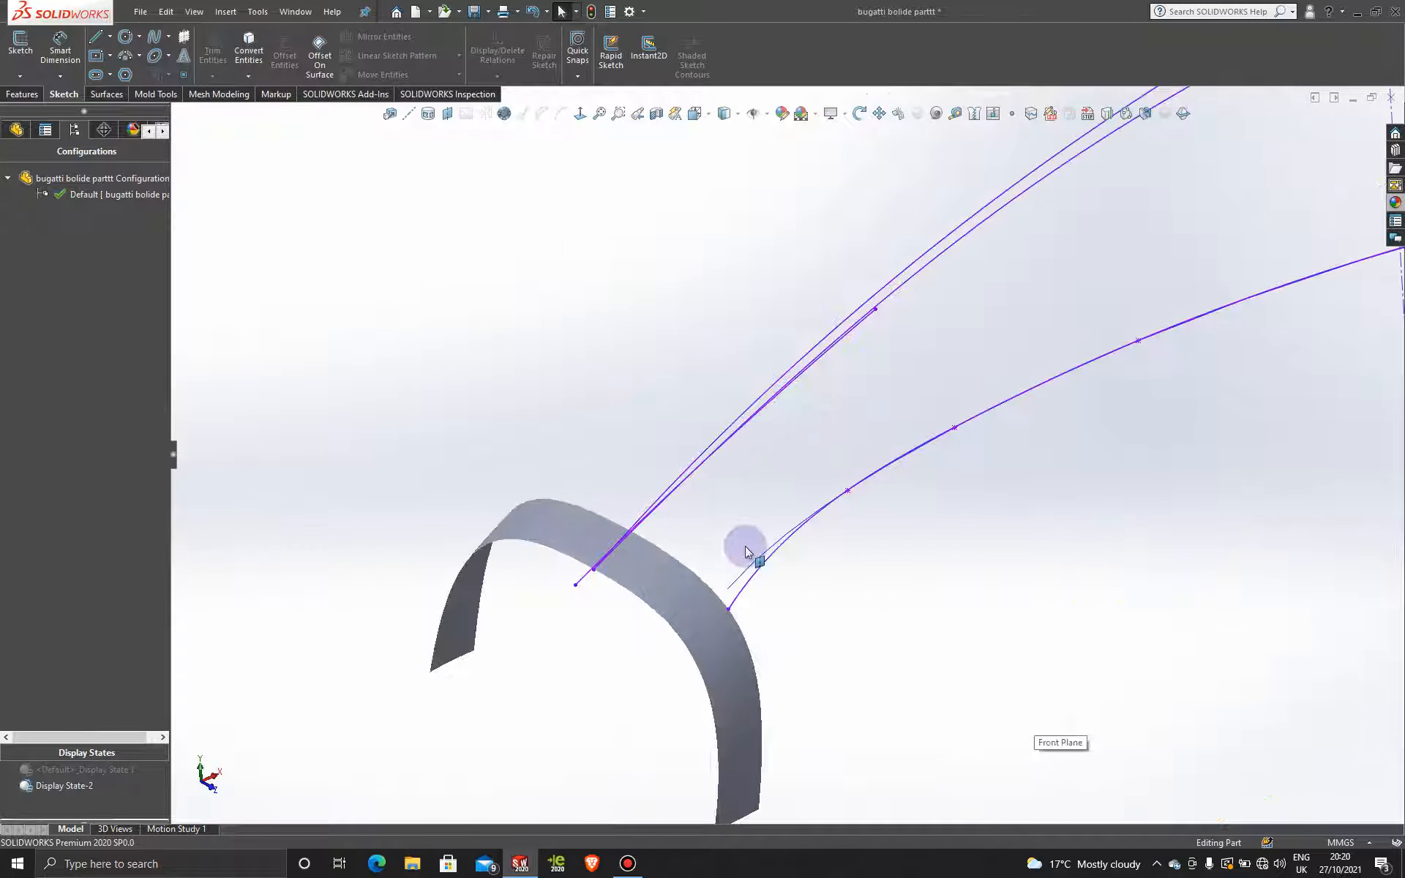
pyautogui.rightClick(746, 576)
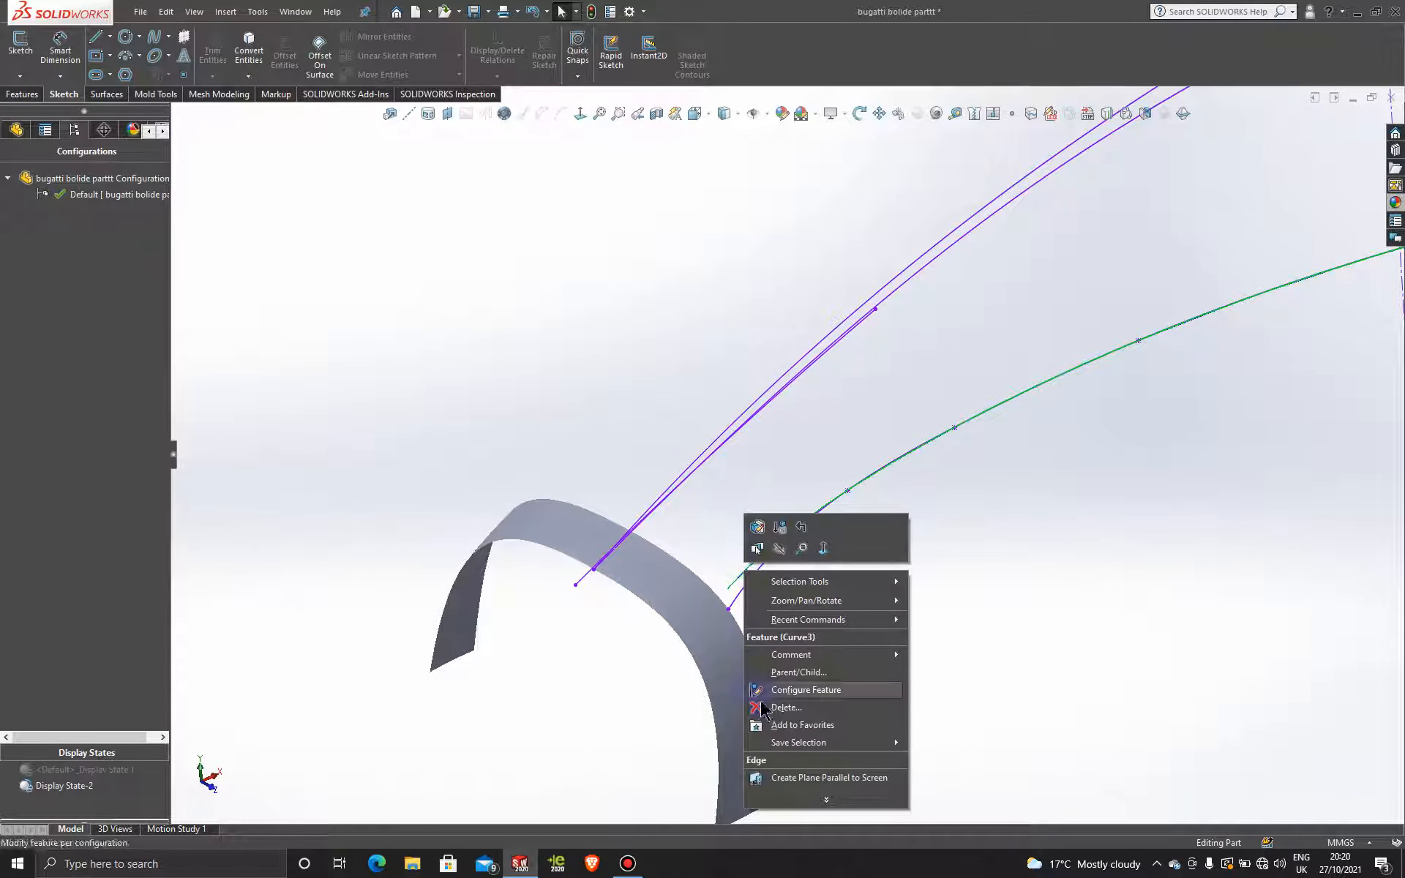
pyautogui.click(781, 549)
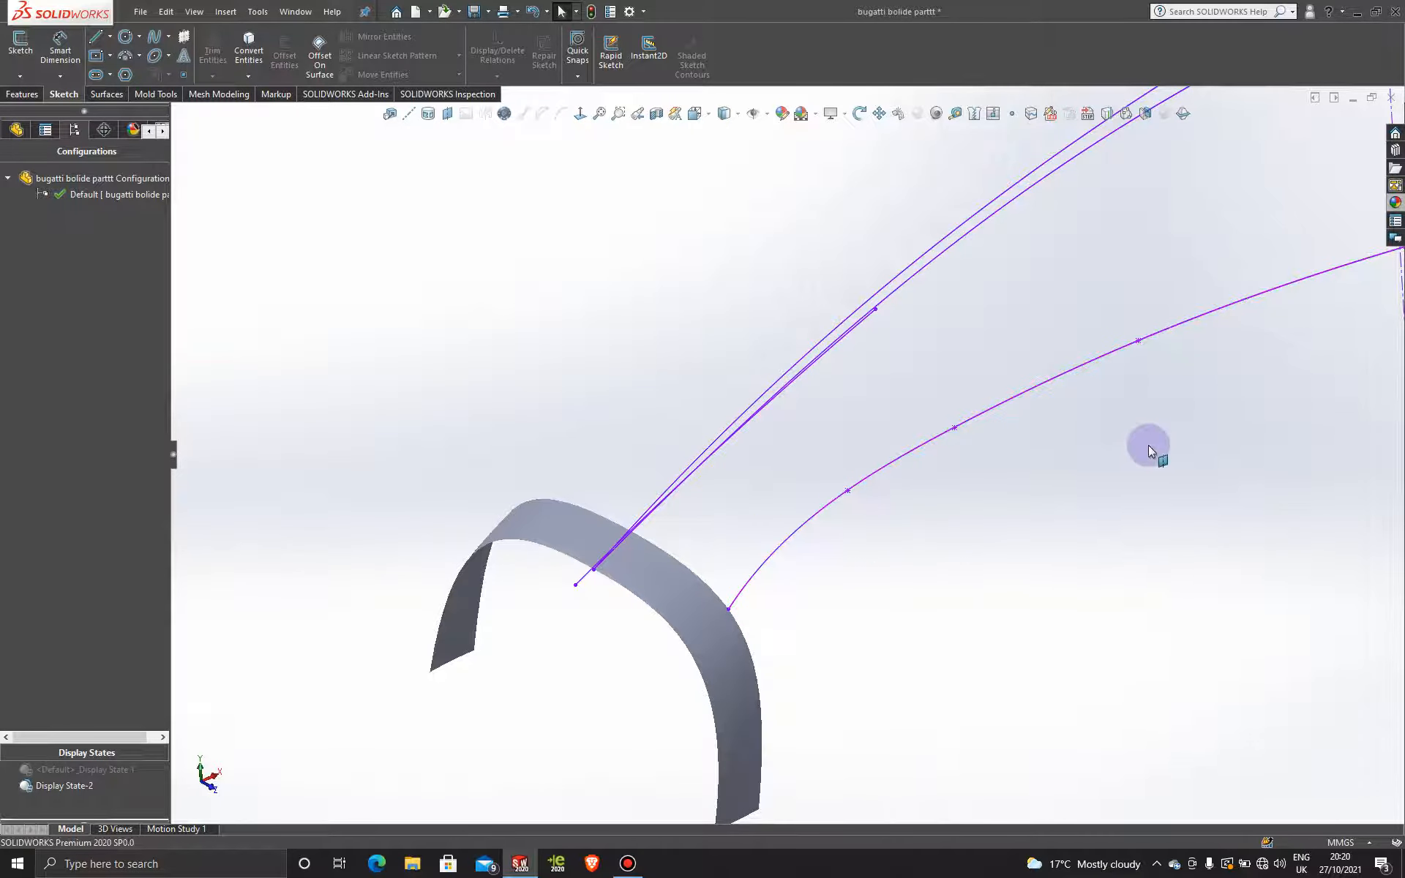
pyautogui.scroll(5, 1148, 452)
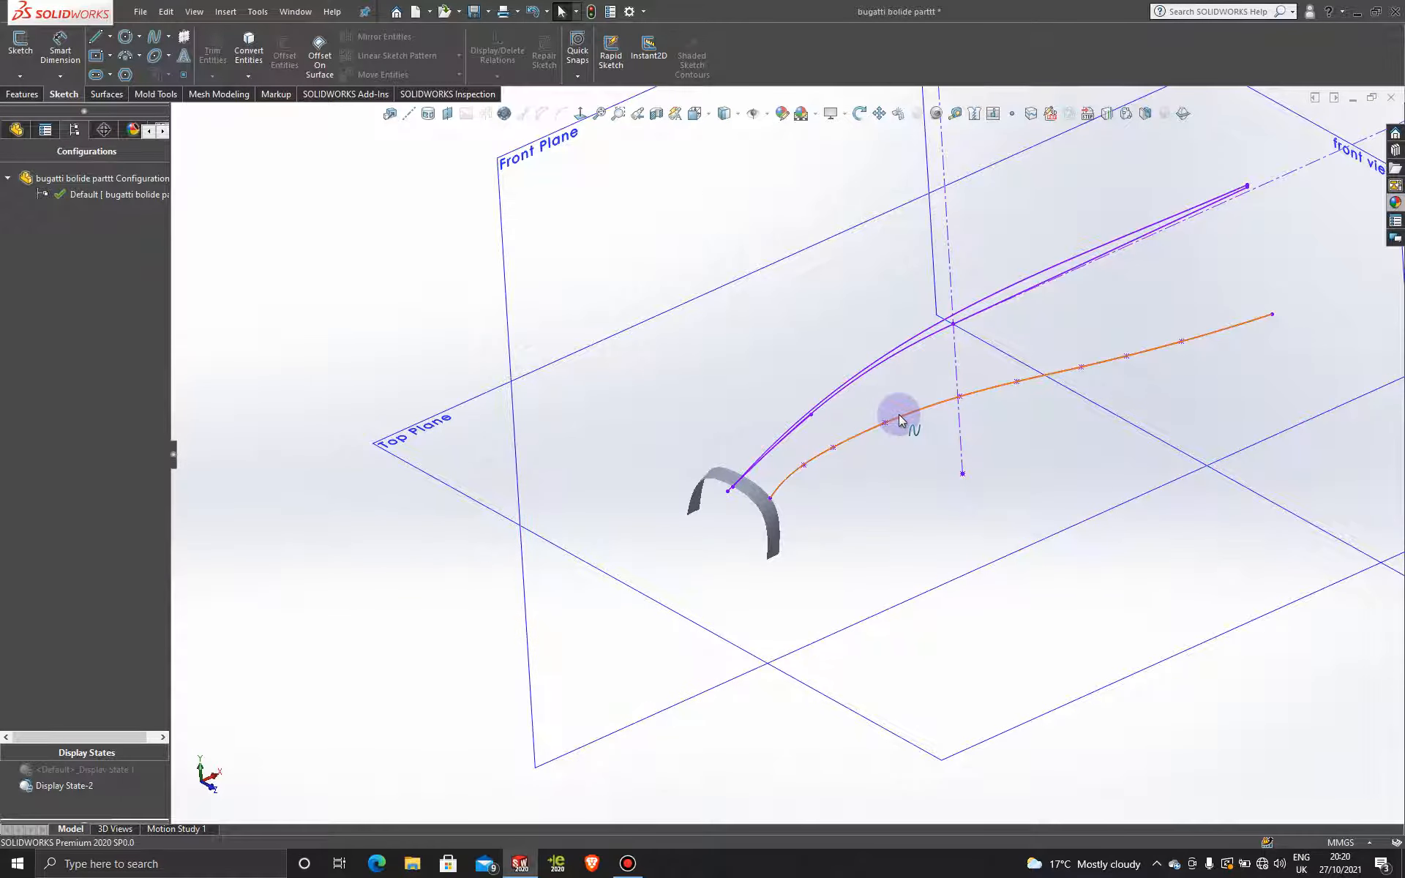
pyautogui.moveTo(897, 490)
pyautogui.mouseDown(button='middle')
pyautogui.moveTo(866, 389)
pyautogui.moveTo(904, 518)
pyautogui.moveTo(901, 483)
pyautogui.mouseUp(button='middle')
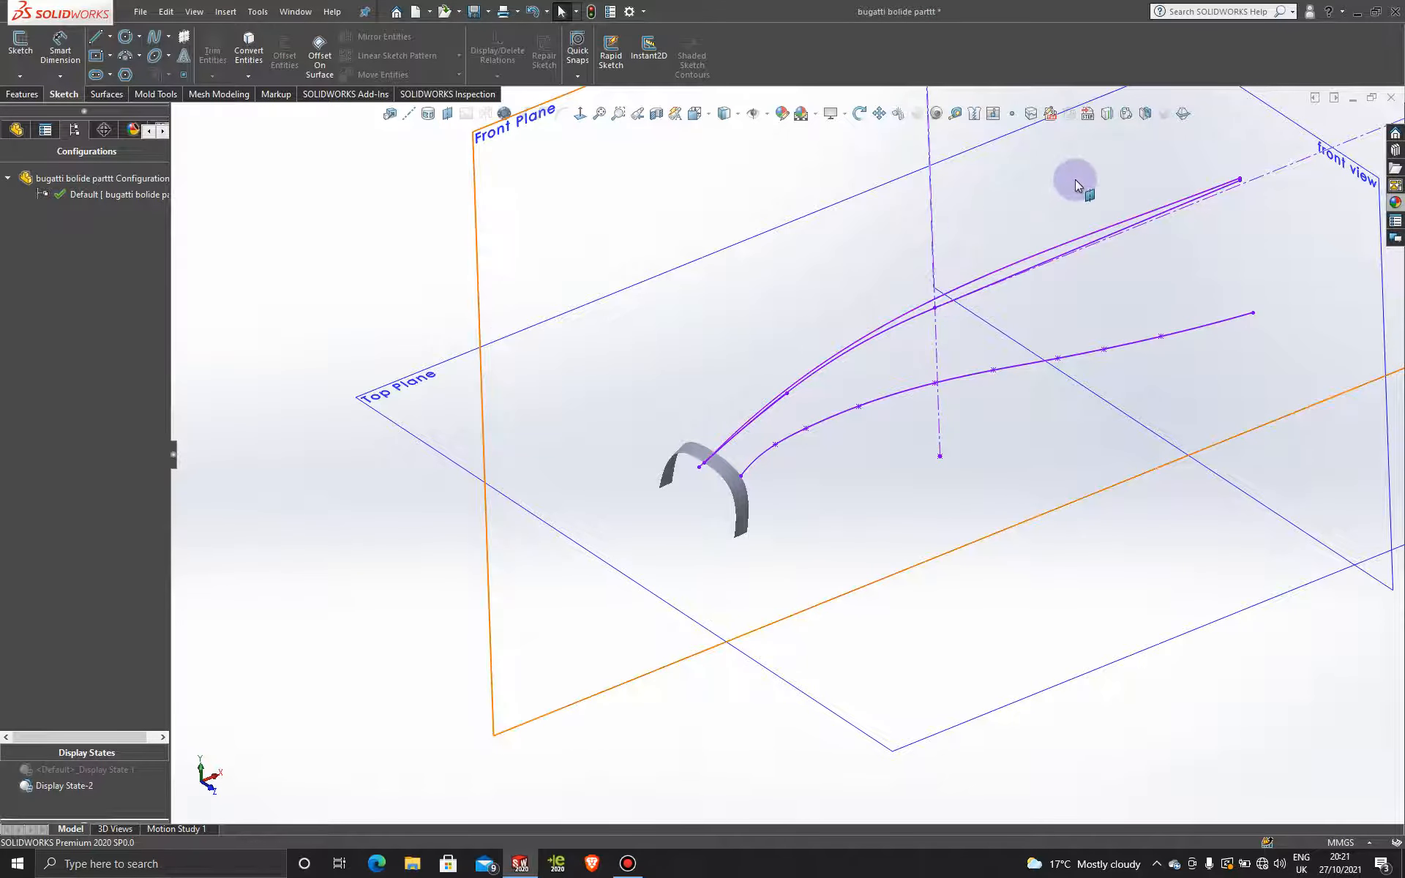
pyautogui.click(1108, 116)
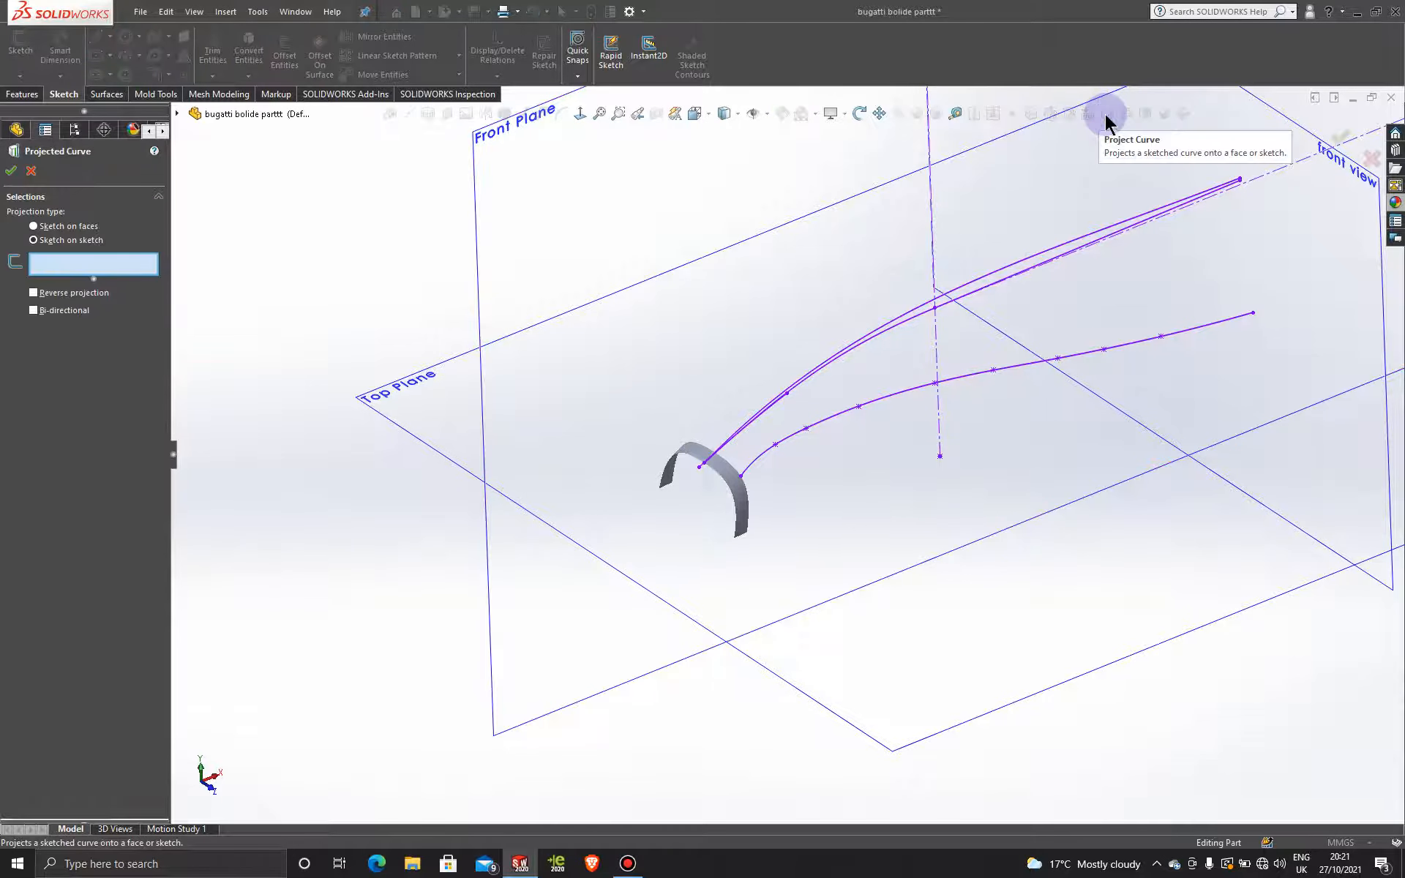
pyautogui.click(864, 339)
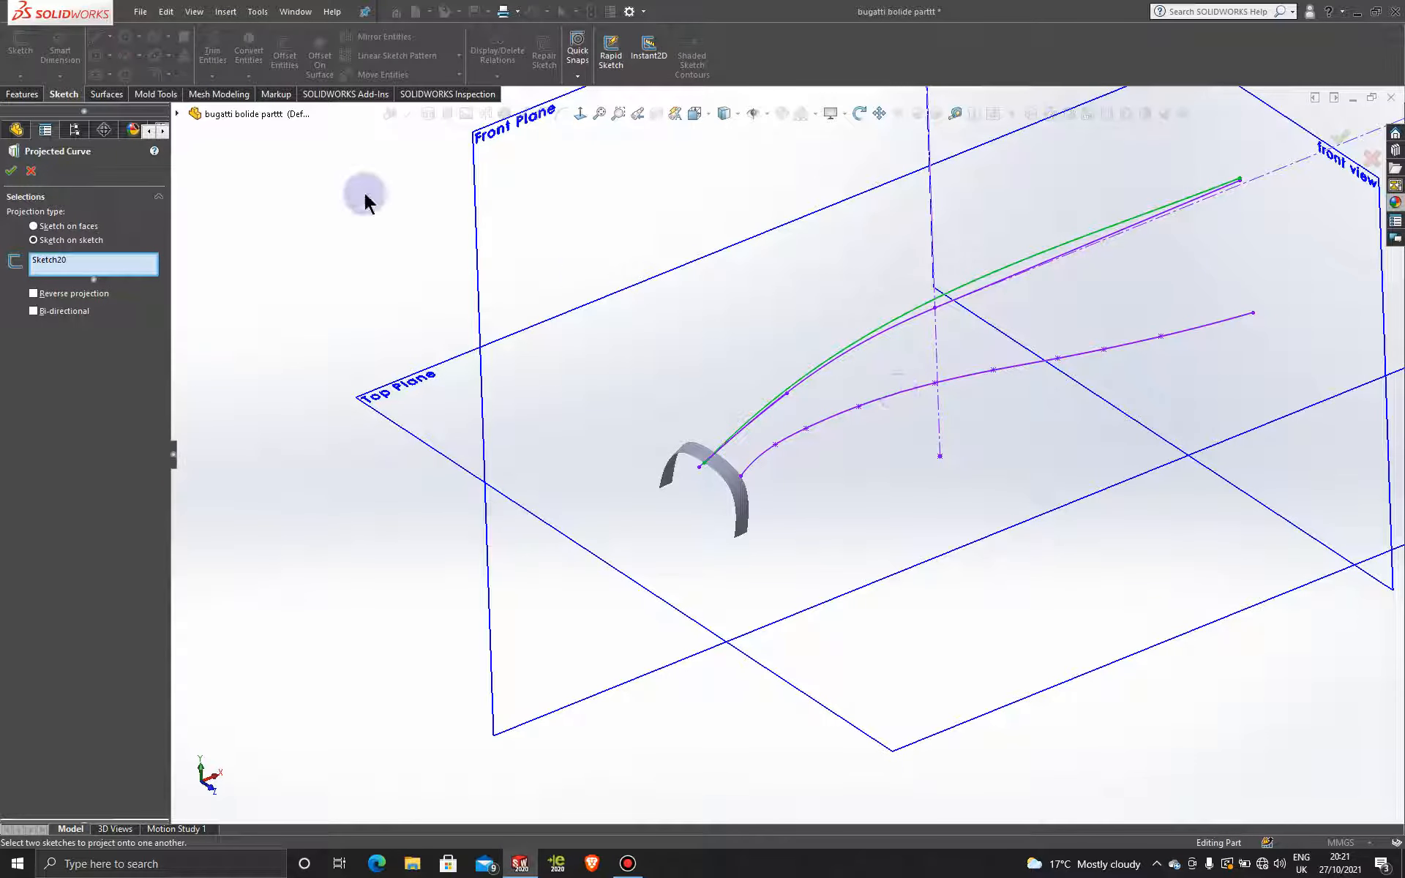
pyautogui.click(32, 174)
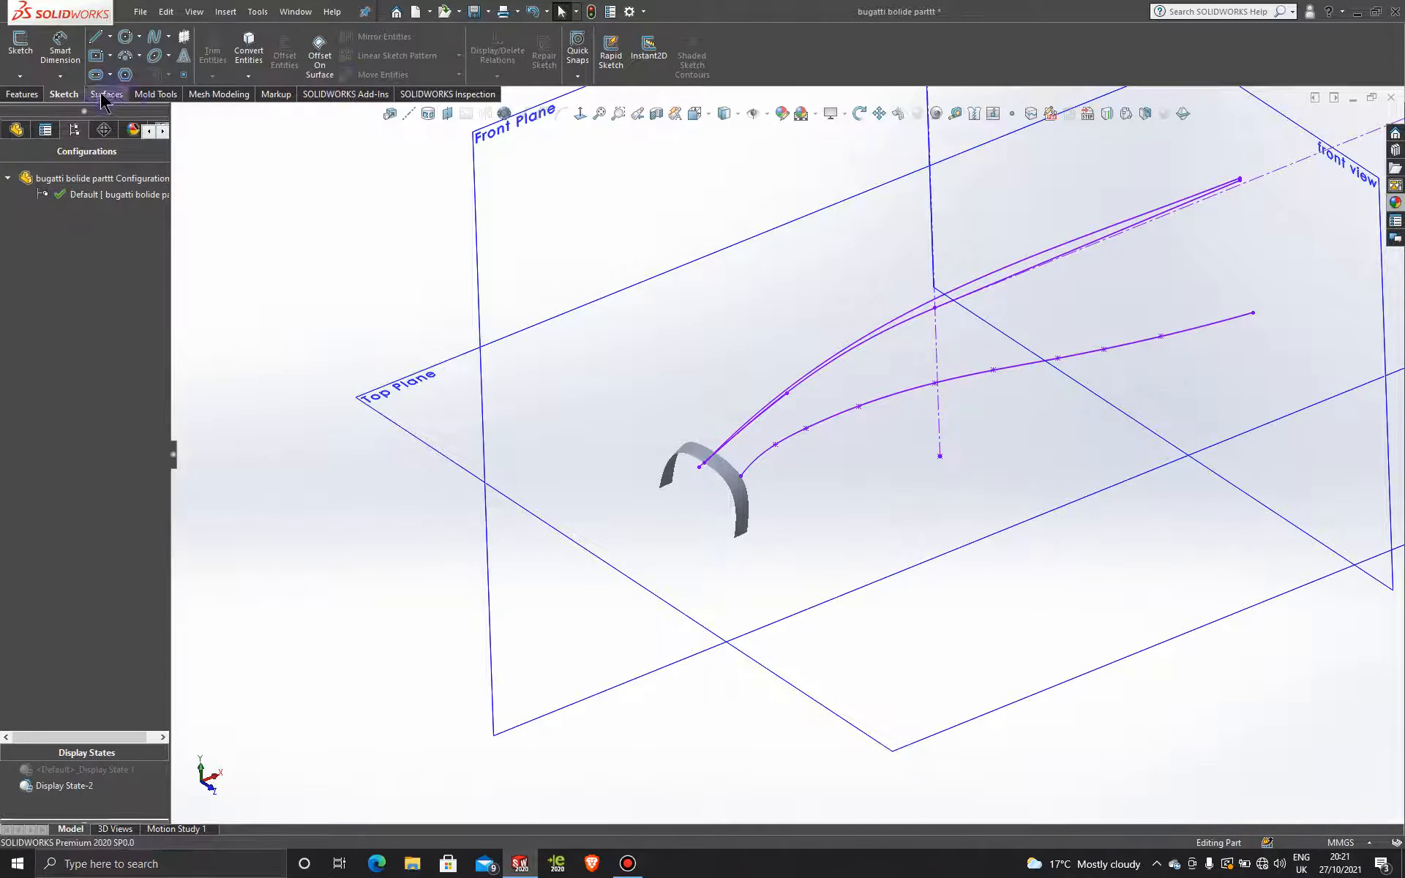
# - Start a new 3D sketch and draw a two-point spline from the side spline's rear endpoint to the centre-plane spline near its rear end
pyautogui.moveTo(847, 424)
pyautogui.mouseDown(button='middle')
pyautogui.moveTo(920, 392)
pyautogui.moveTo(888, 314)
pyautogui.moveTo(828, 330)
pyautogui.moveTo(816, 364)
pyautogui.mouseUp(button='middle')
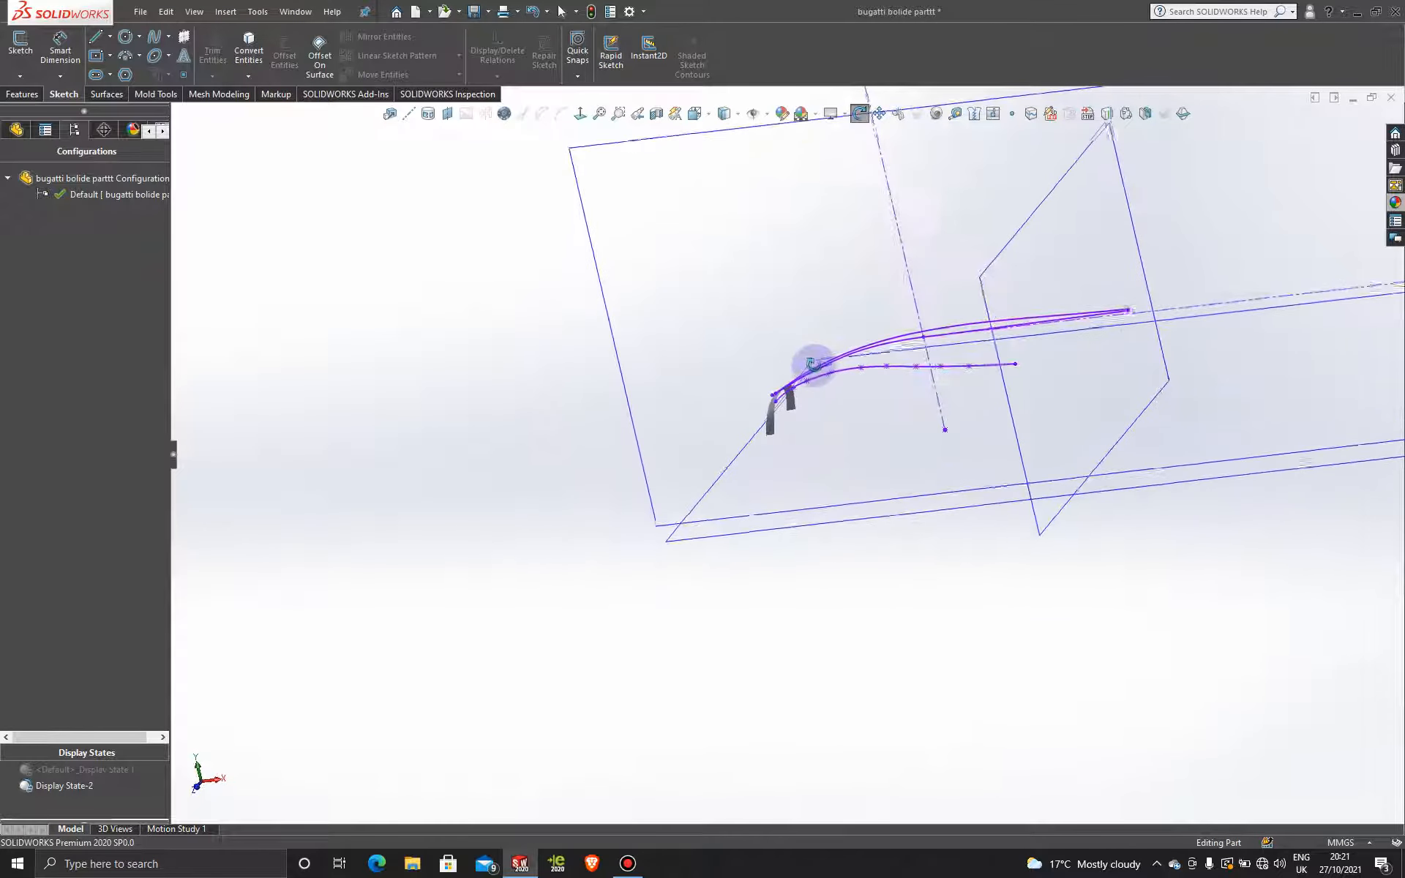
pyautogui.scroll(-4, 1171, 328)
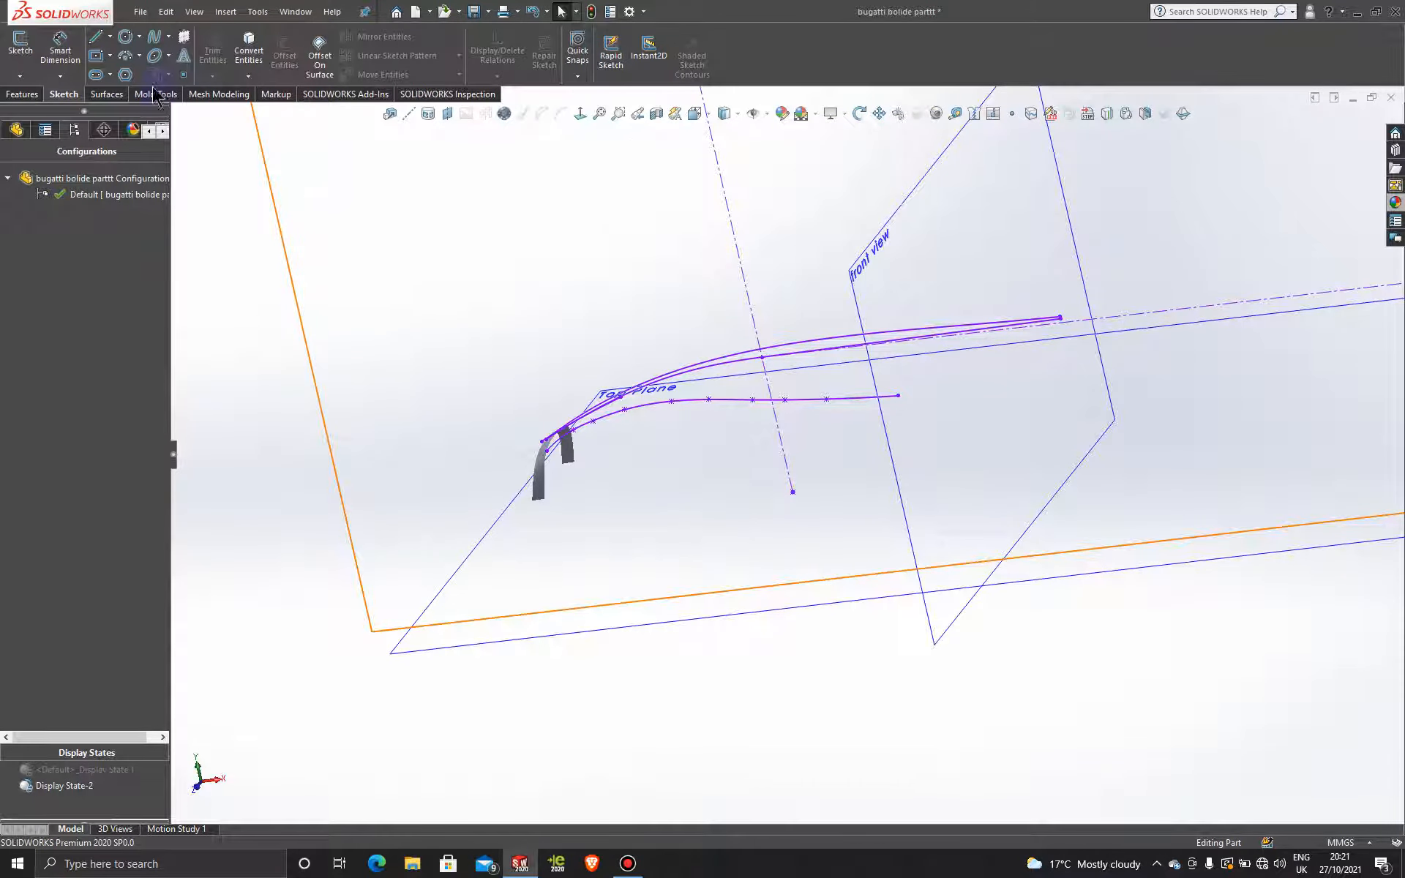
pyautogui.click(107, 94)
pyautogui.click(62, 94)
pyautogui.click(29, 76)
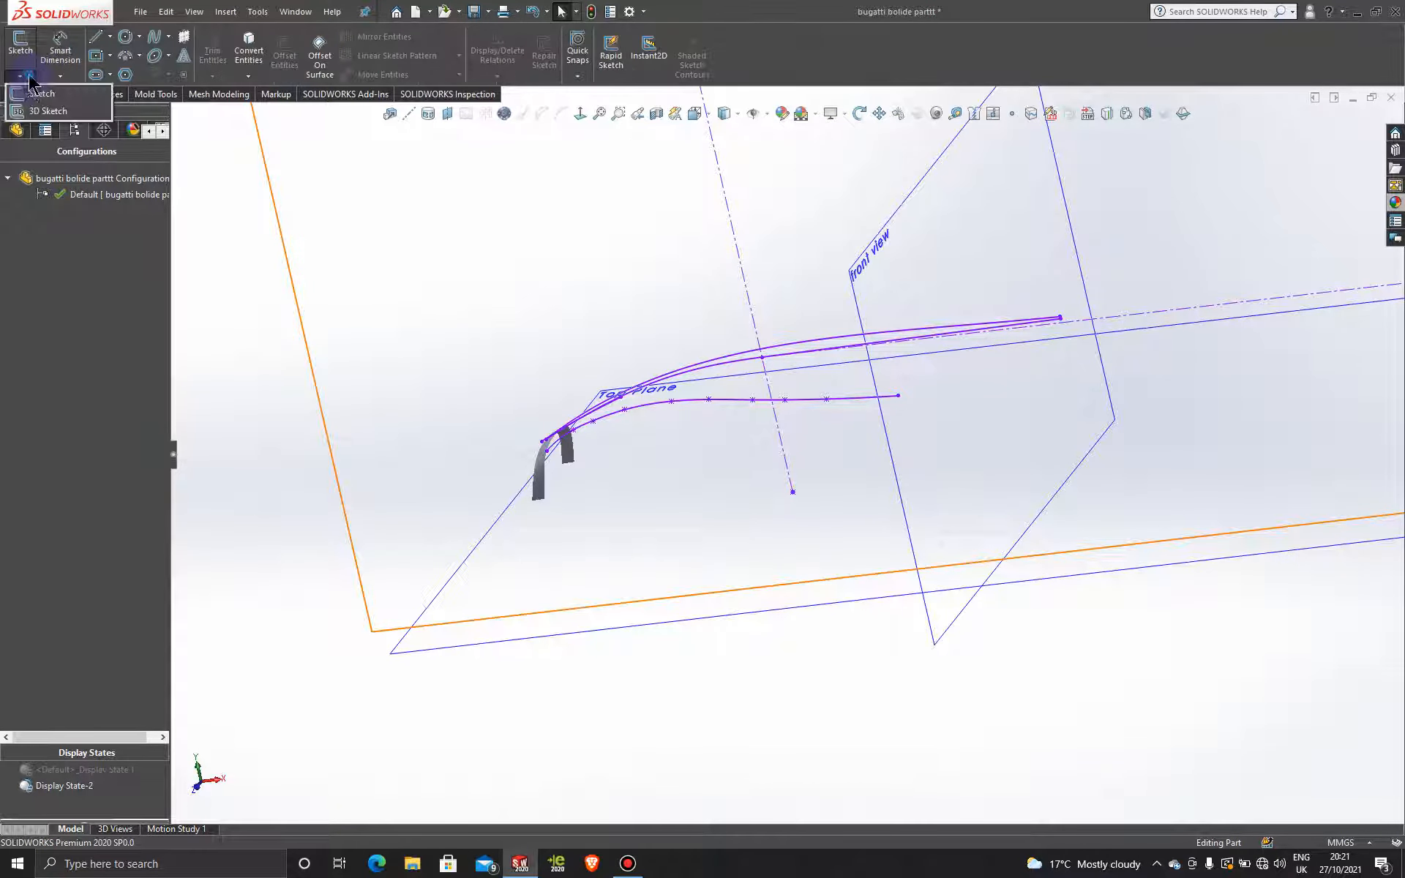
pyautogui.click(48, 110)
pyautogui.click(154, 36)
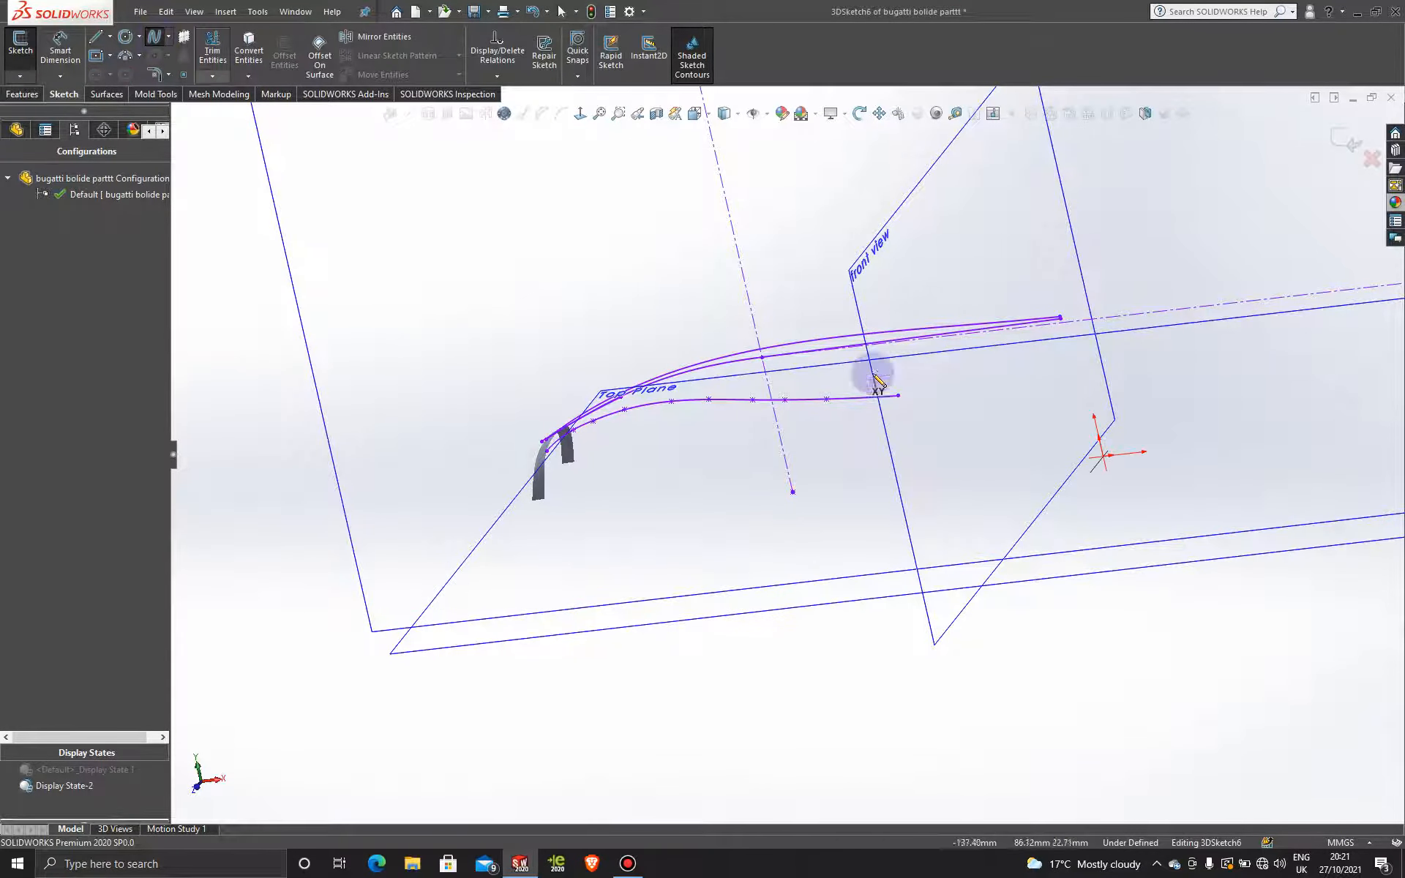
pyautogui.scroll(-3, 940, 359)
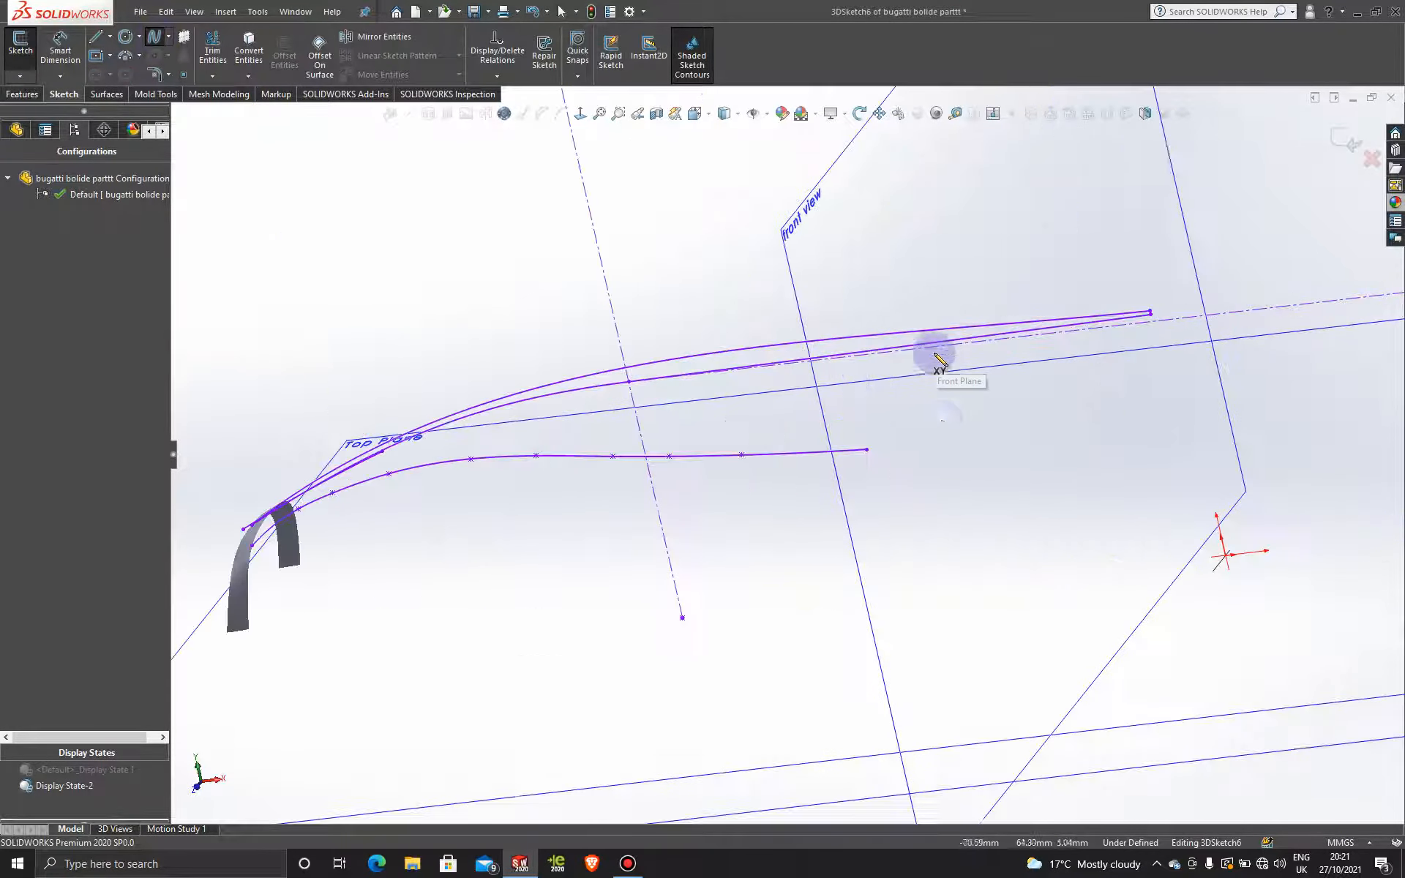
pyautogui.click(867, 450)
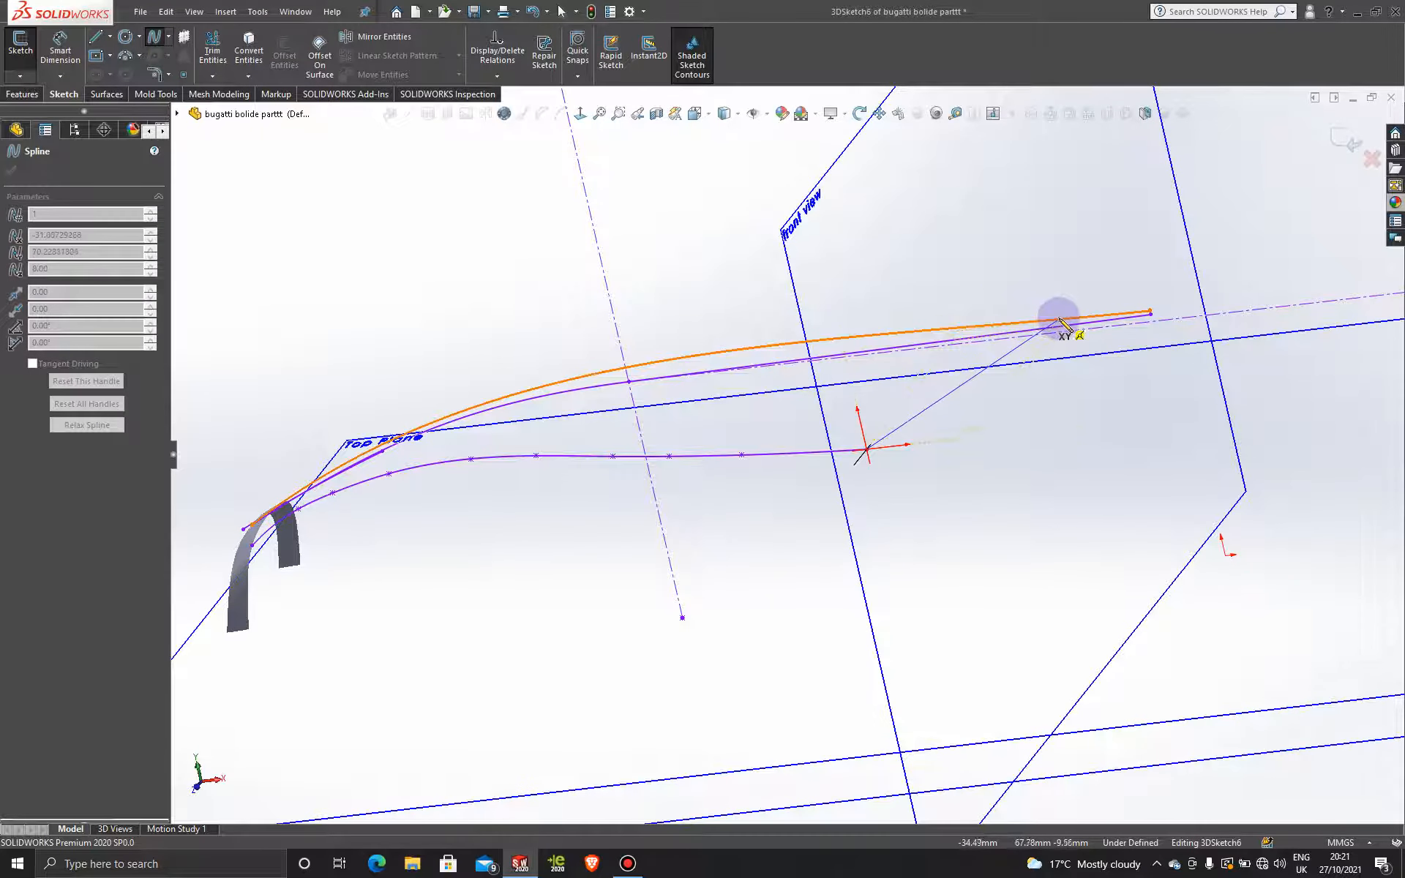
pyautogui.click(1060, 320)
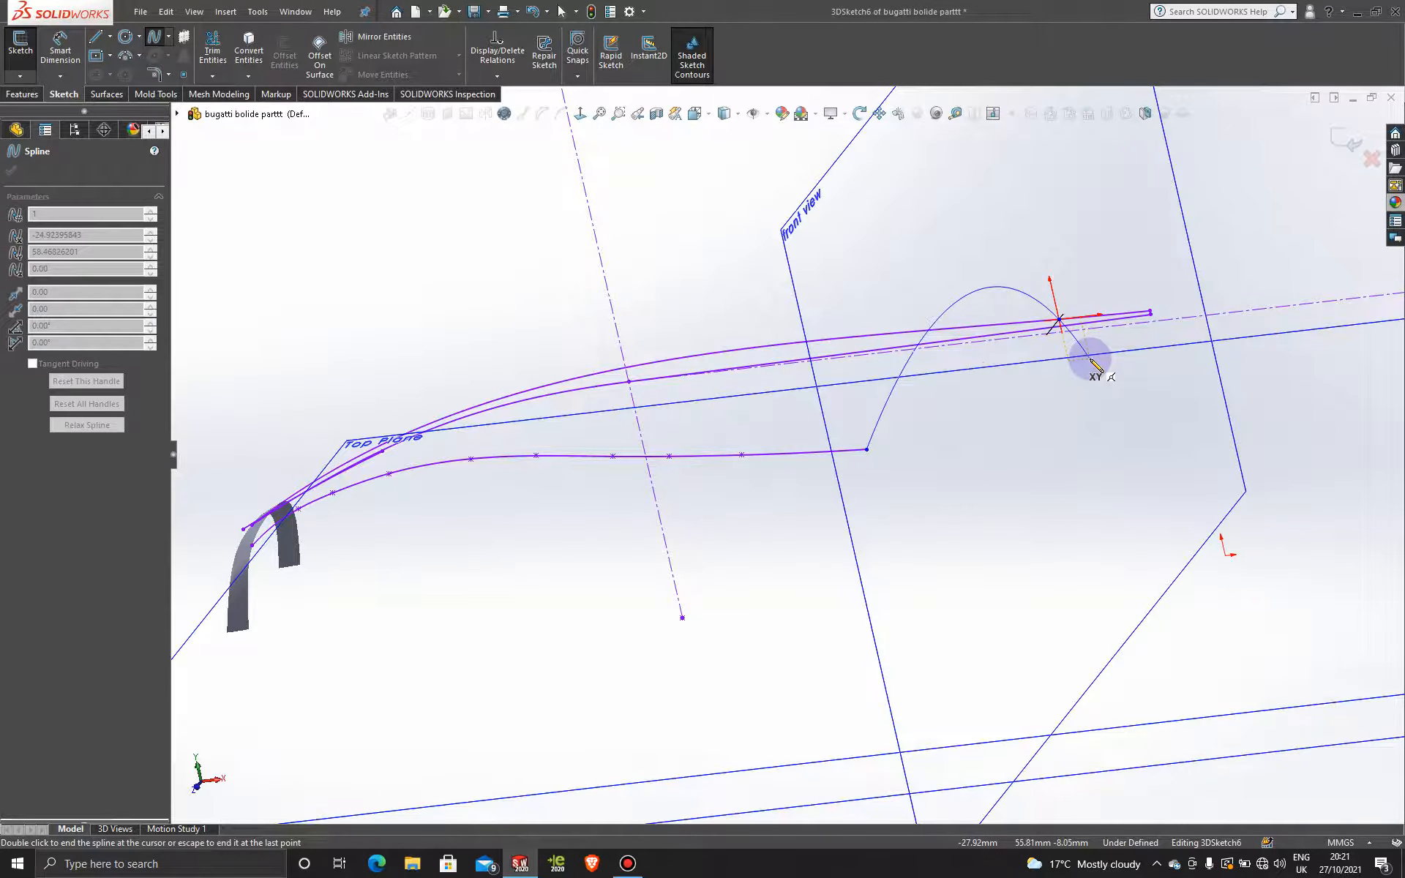
pyautogui.press('Escape')
# - Move the connecting spline's upper endpoint along the centre-plane spline onto that curve's rear endpoint
pyautogui.moveTo(1089, 360); pyautogui.dragTo(1034, 401, button='middle')
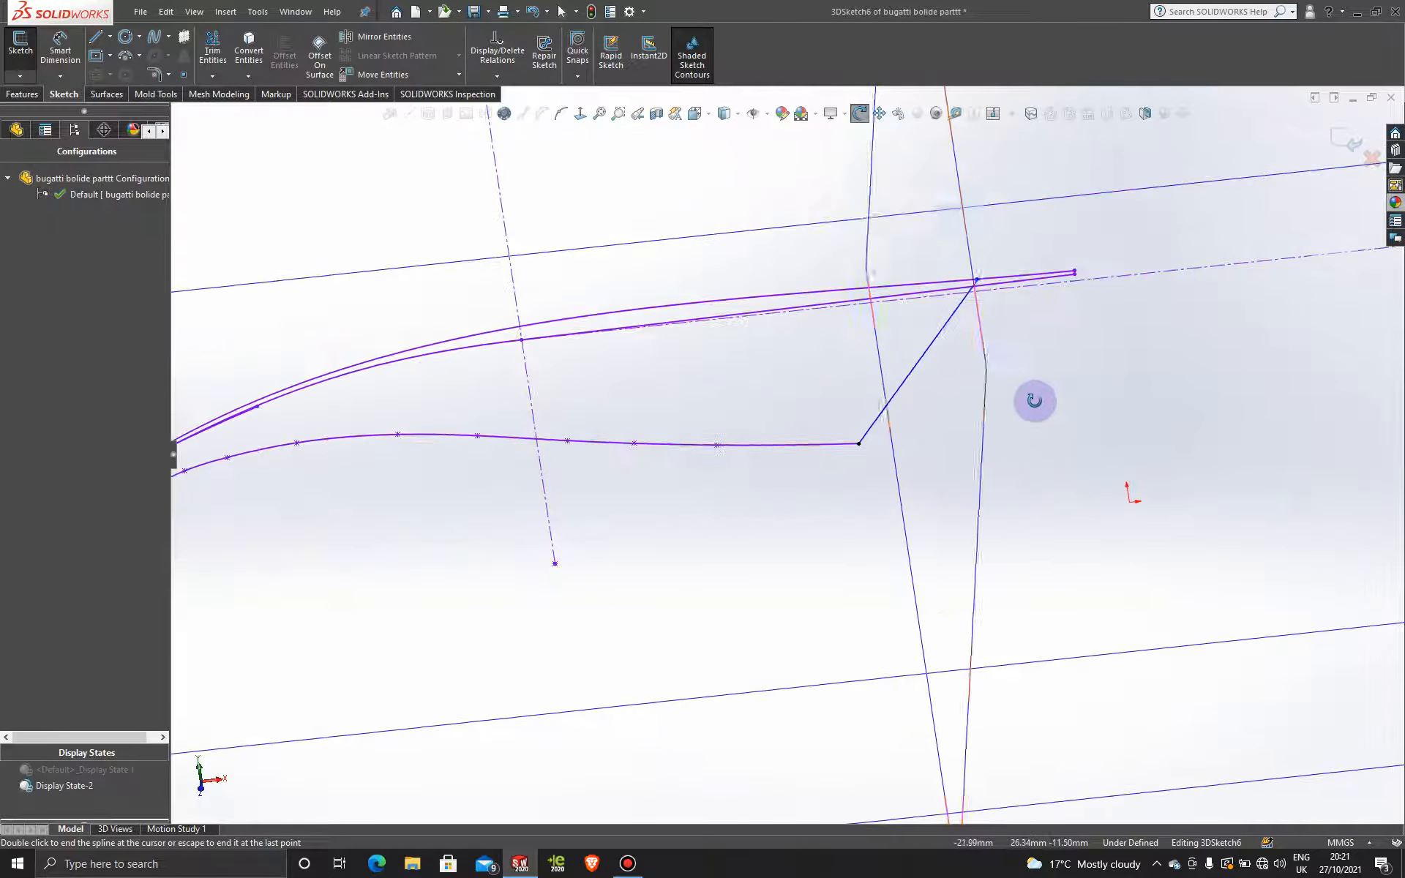
pyautogui.scroll(3, 1009, 315)
pyautogui.click(884, 279)
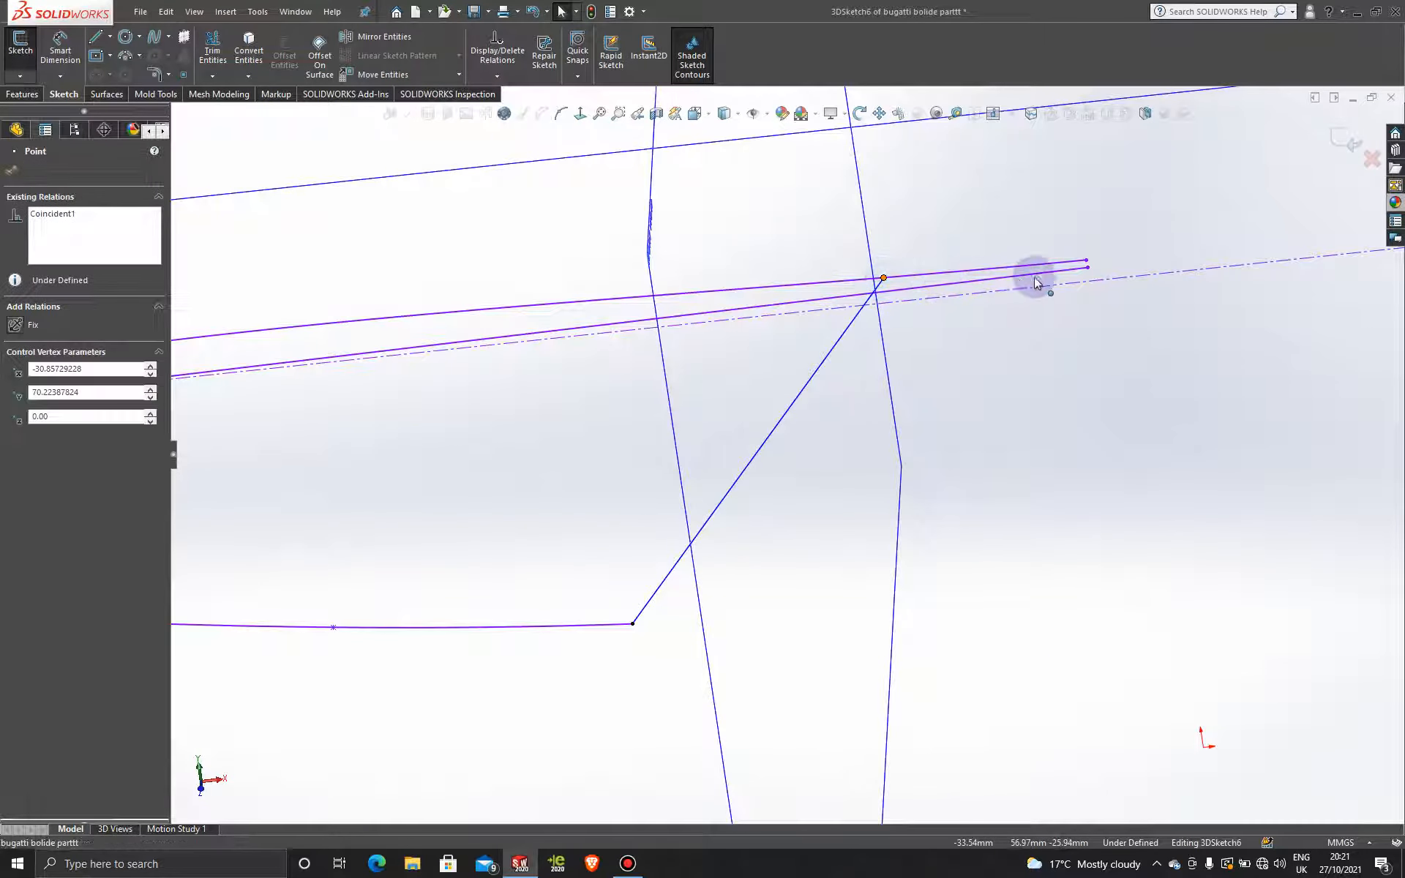
pyautogui.moveTo(1036, 283); pyautogui.dragTo(1088, 264)
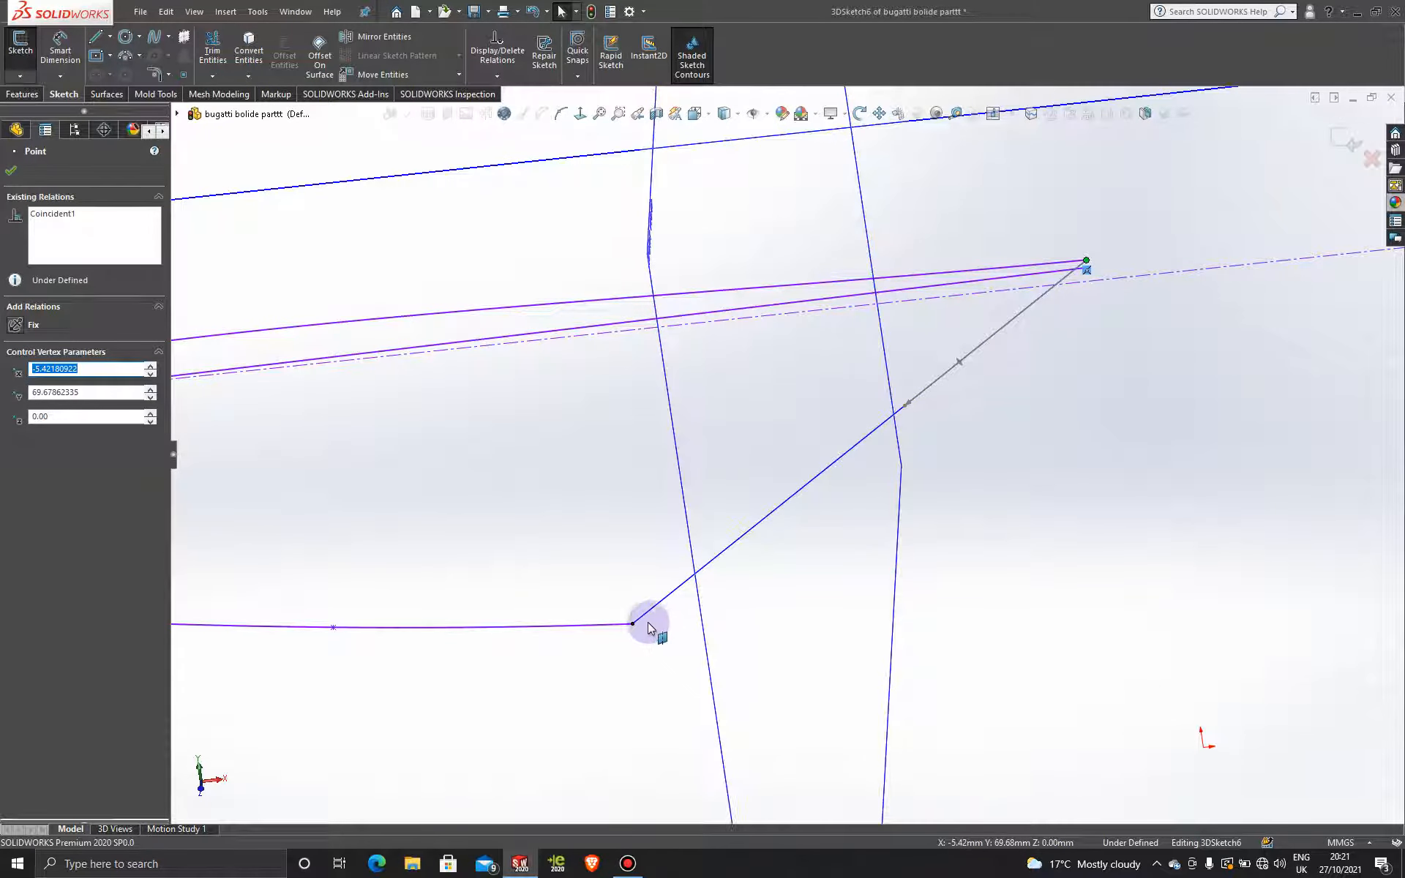
pyautogui.click(1050, 468)
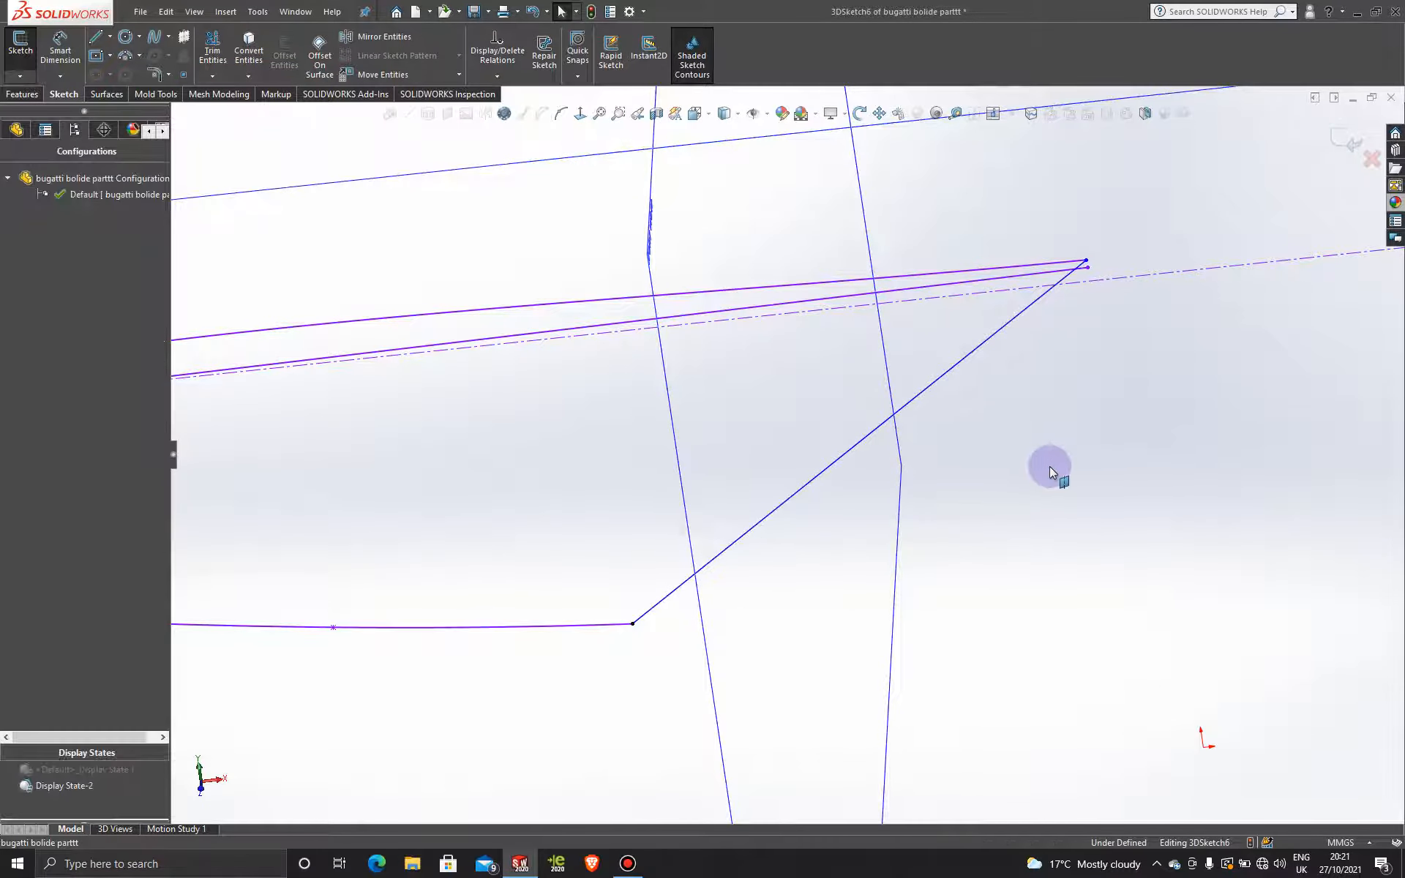
# - Bow the connecting rear spline slightly upward by its centre-plane end handle, viewed normal to the front view plane, and close the 3D sketch
pyautogui.scroll(-3, 1049, 467)
pyautogui.moveTo(1003, 508)
pyautogui.mouseDown(button='middle')
pyautogui.moveTo(756, 512)
pyautogui.moveTo(718, 433)
pyautogui.moveTo(648, 448)
pyautogui.mouseUp(button='middle')
pyautogui.click(674, 377)
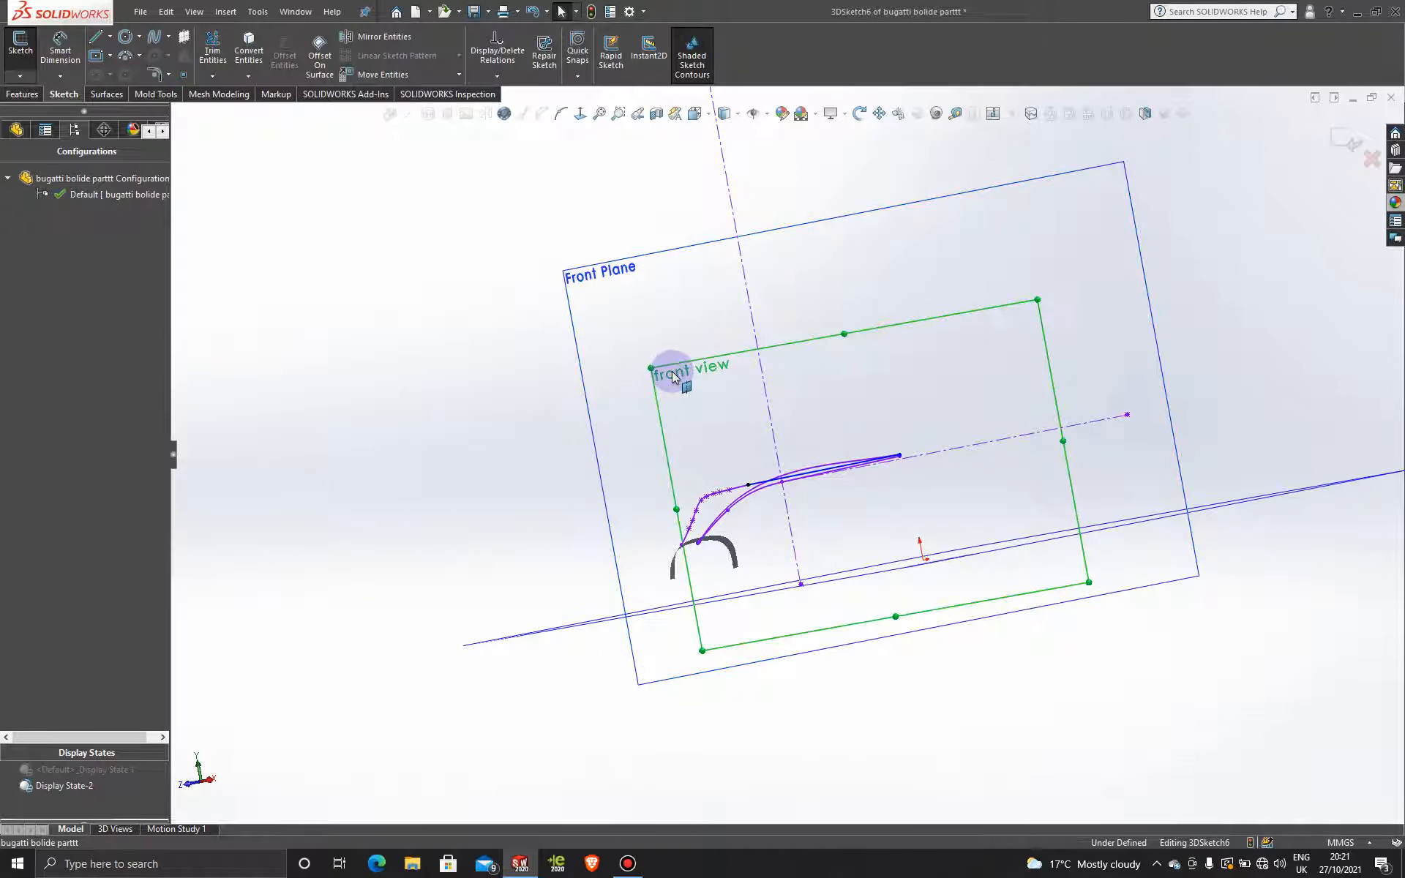
pyautogui.doubleClick(672, 374)
pyautogui.click(699, 379)
pyautogui.click(580, 113)
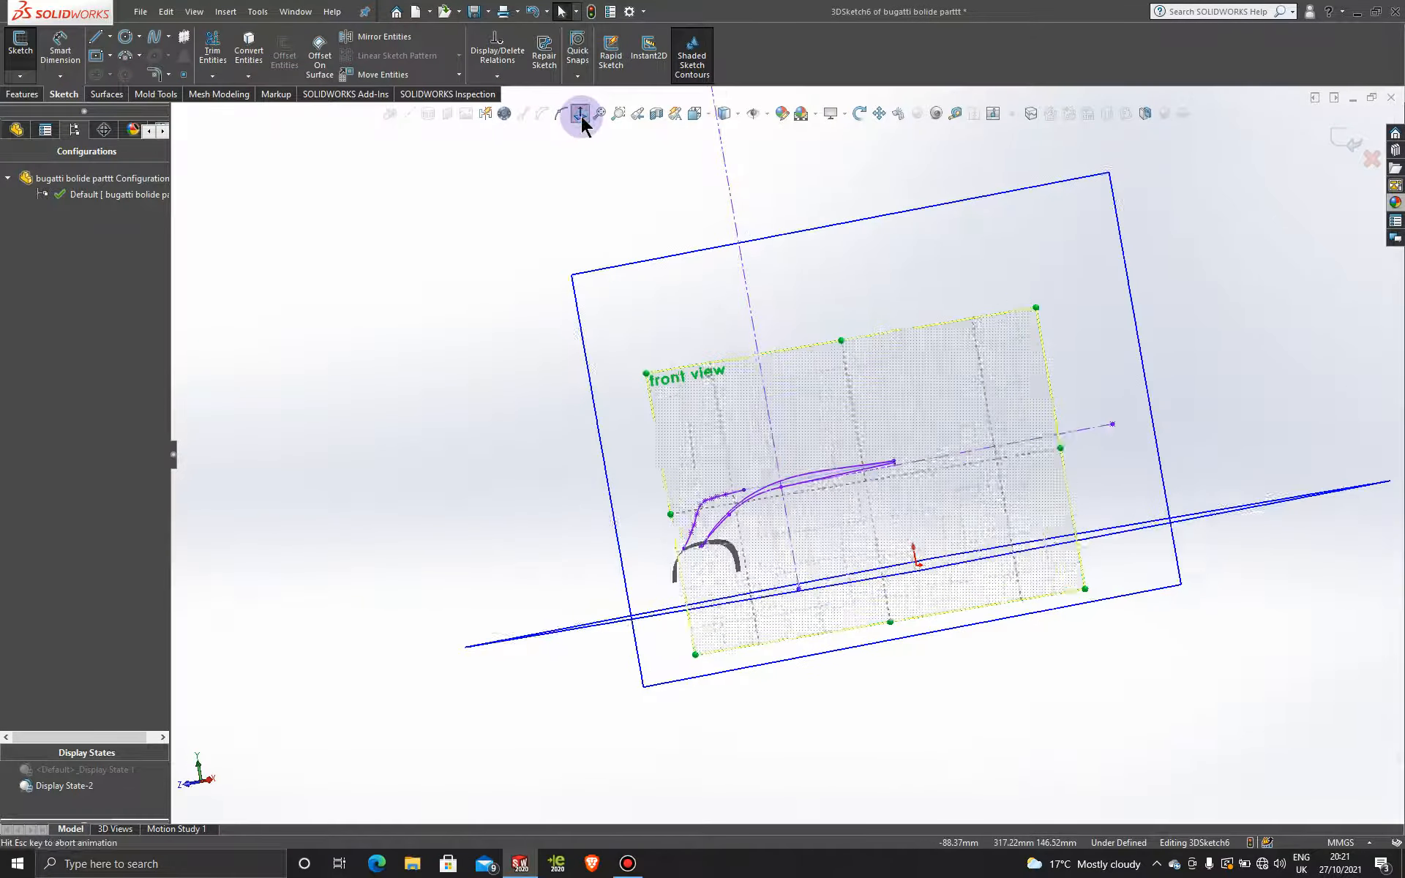
pyautogui.scroll(-6, 799, 634)
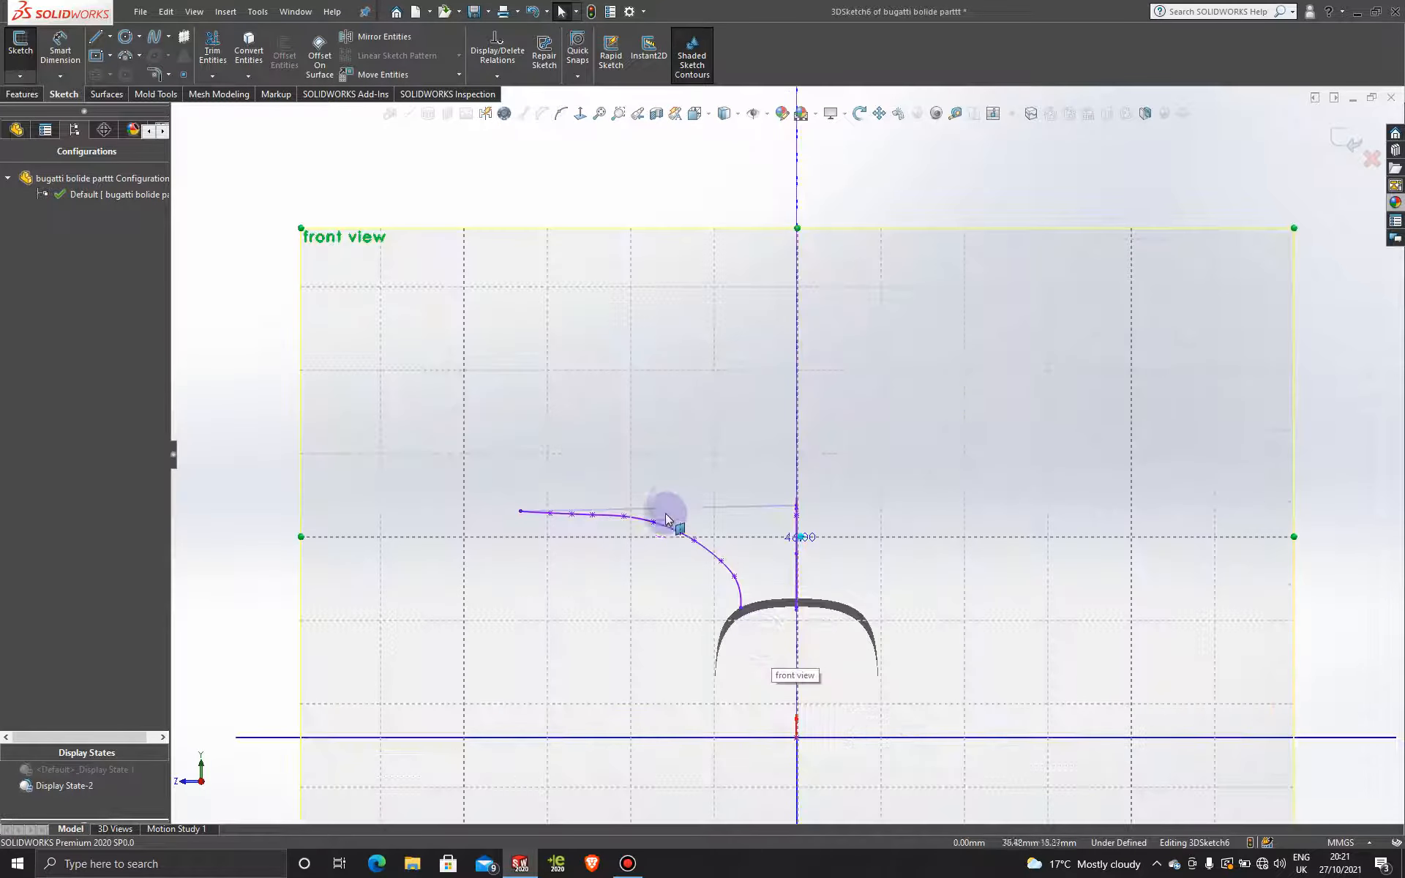
pyautogui.click(707, 505)
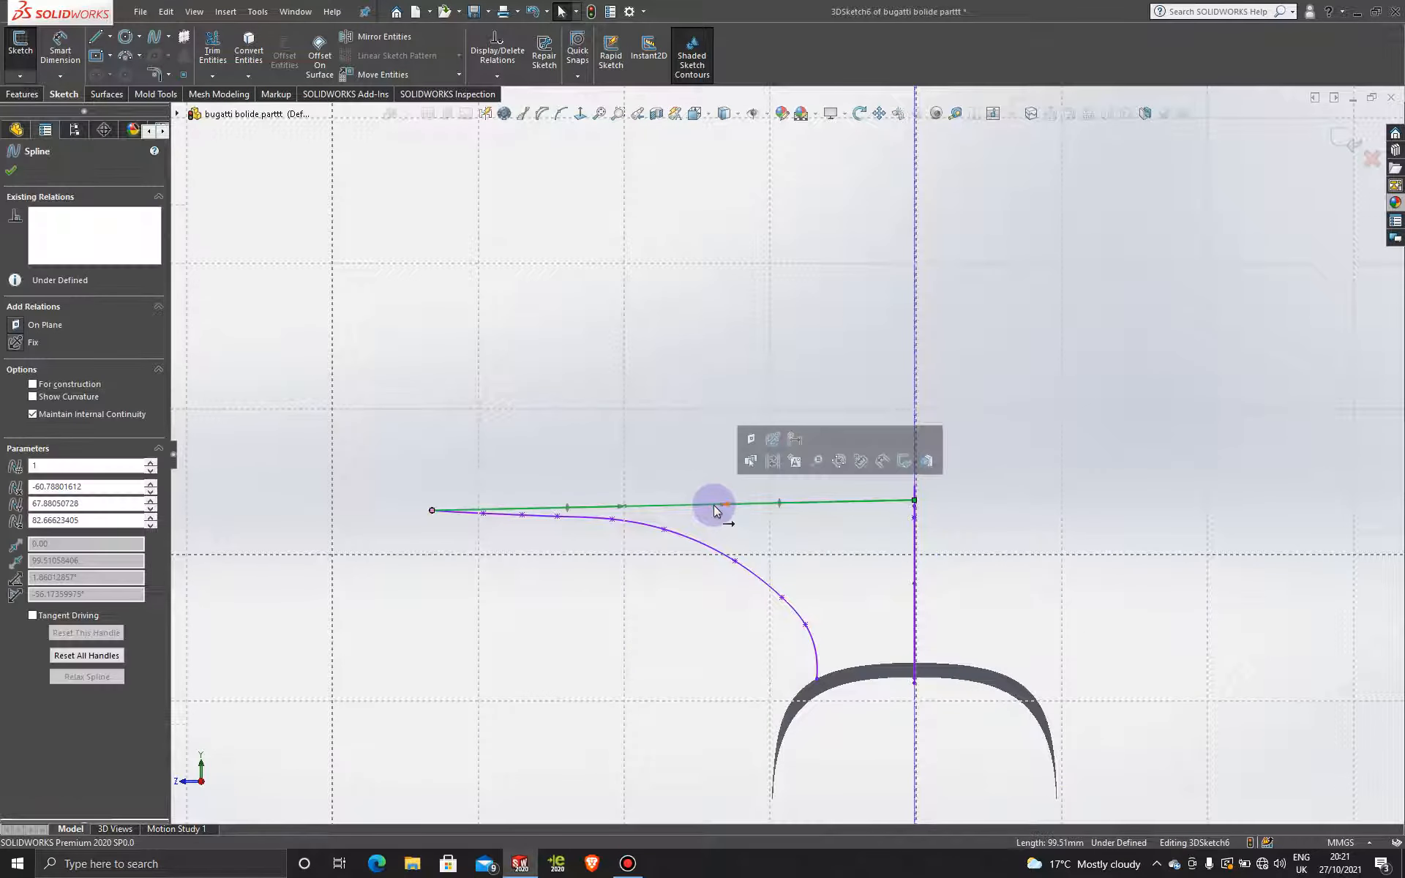
pyautogui.moveTo(722, 507); pyautogui.dragTo(731, 495)
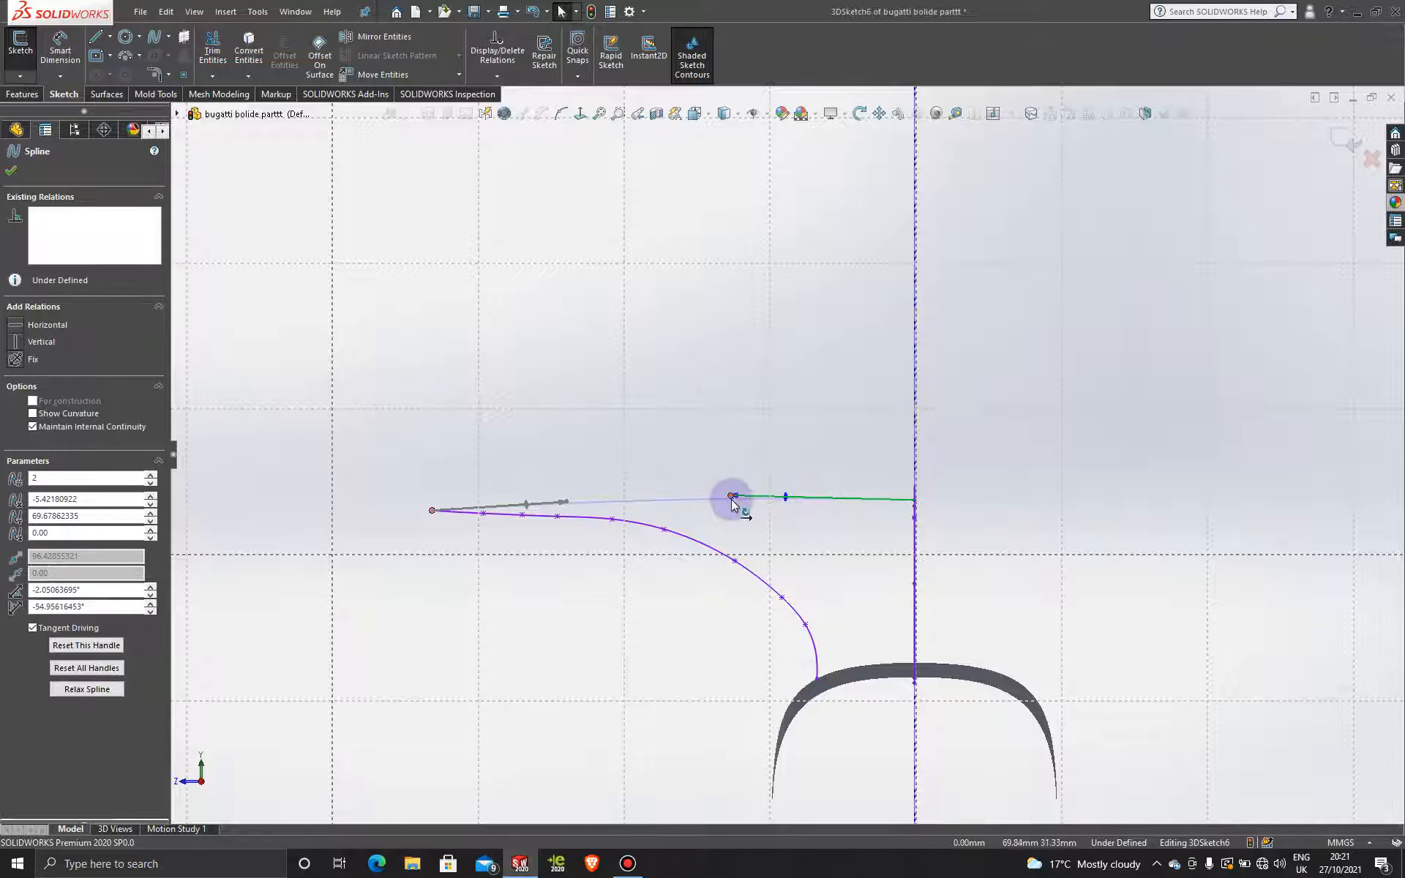
pyautogui.click(1349, 138)
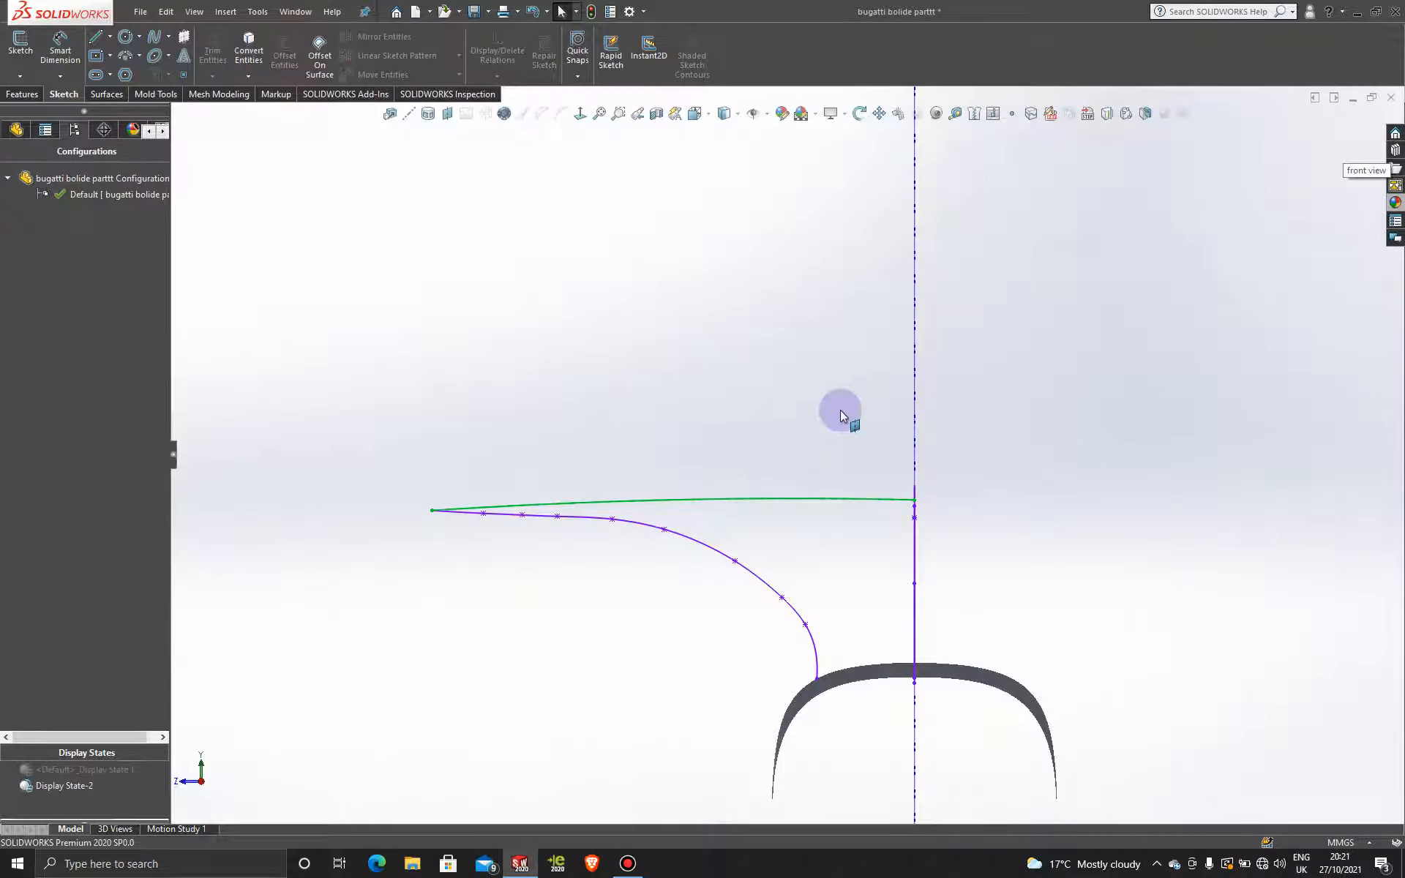
# - Set up a boundary surface with the centre-plane and 3D side splines as Direction 1 and the connecting rear spline as Direction 2
pyautogui.scroll(5, 840, 410)
pyautogui.moveTo(687, 417)
pyautogui.mouseDown(button='middle')
pyautogui.moveTo(768, 464)
pyautogui.moveTo(780, 524)
pyautogui.moveTo(732, 415)
pyautogui.moveTo(878, 432)
pyautogui.moveTo(913, 527)
pyautogui.moveTo(900, 474)
pyautogui.moveTo(769, 470)
pyautogui.mouseUp(button='middle')
pyautogui.scroll(-3, 768, 483)
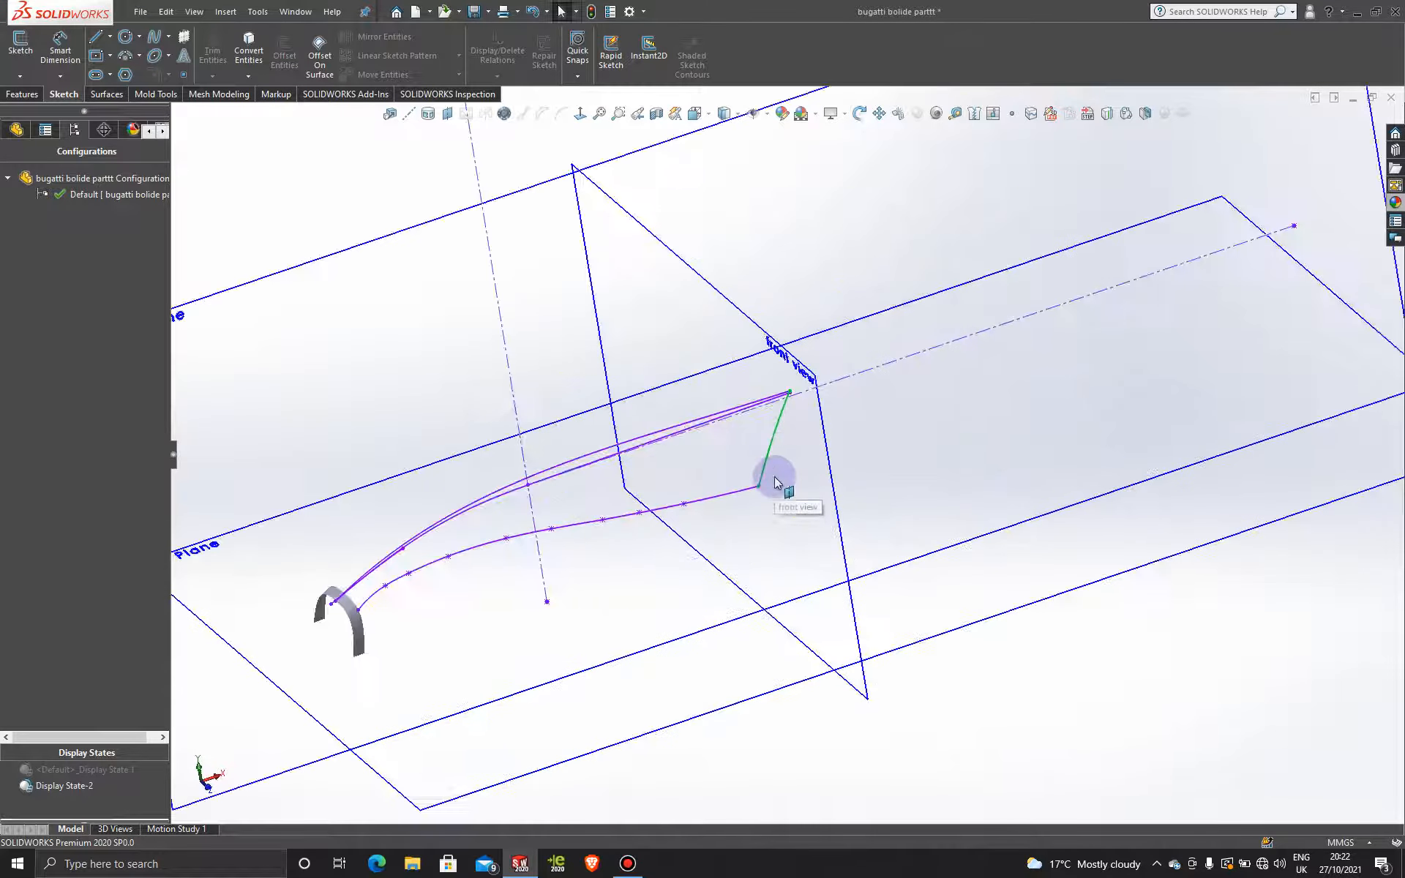
pyautogui.scroll(-5, 374, 608)
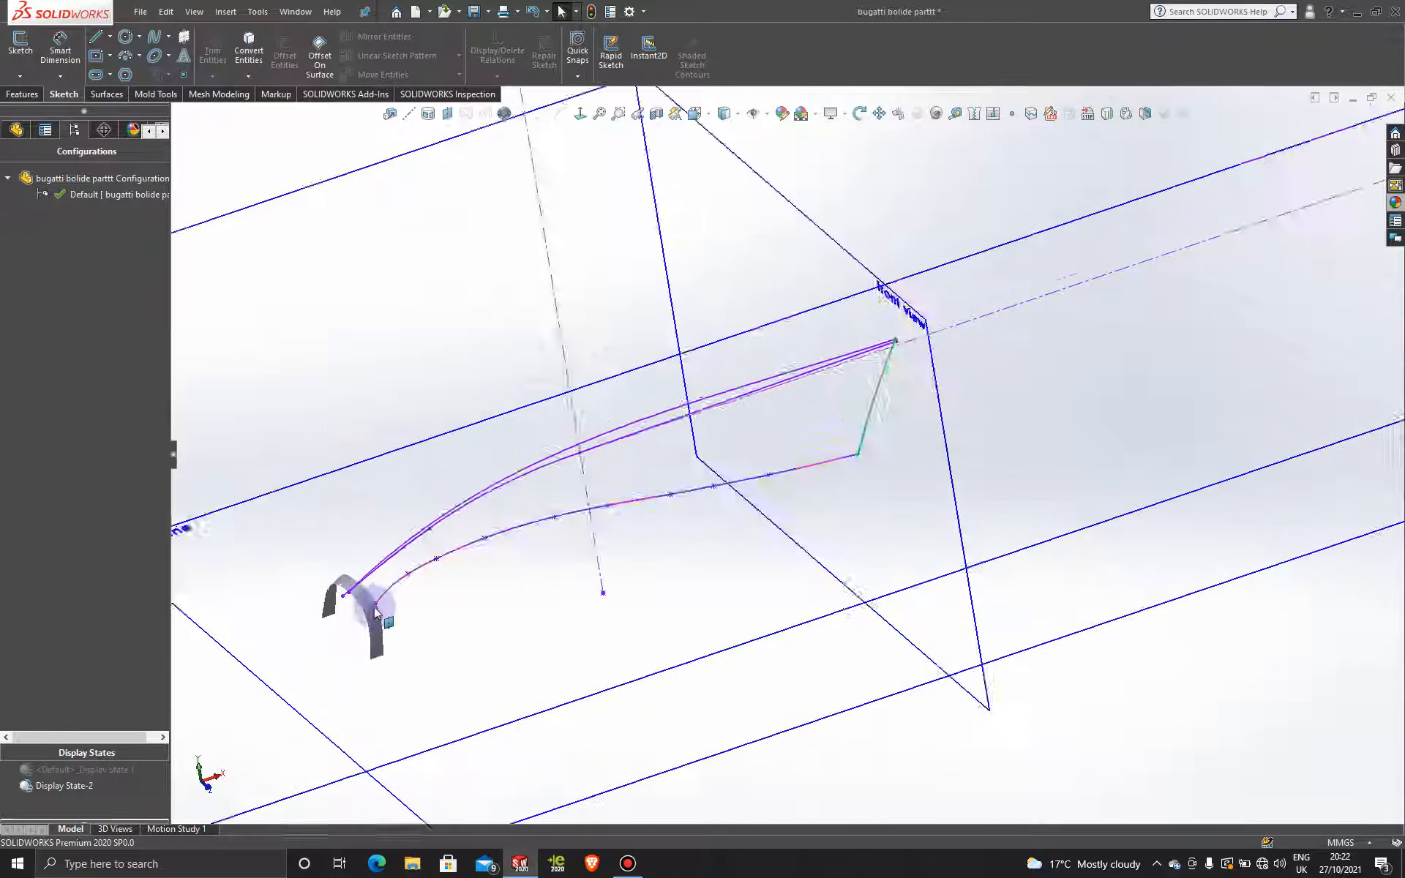
pyautogui.moveTo(473, 546)
pyautogui.mouseDown(button='middle')
pyautogui.moveTo(420, 424)
pyautogui.moveTo(486, 559)
pyautogui.moveTo(518, 573)
pyautogui.moveTo(512, 549)
pyautogui.mouseUp(button='middle')
pyautogui.click(107, 94)
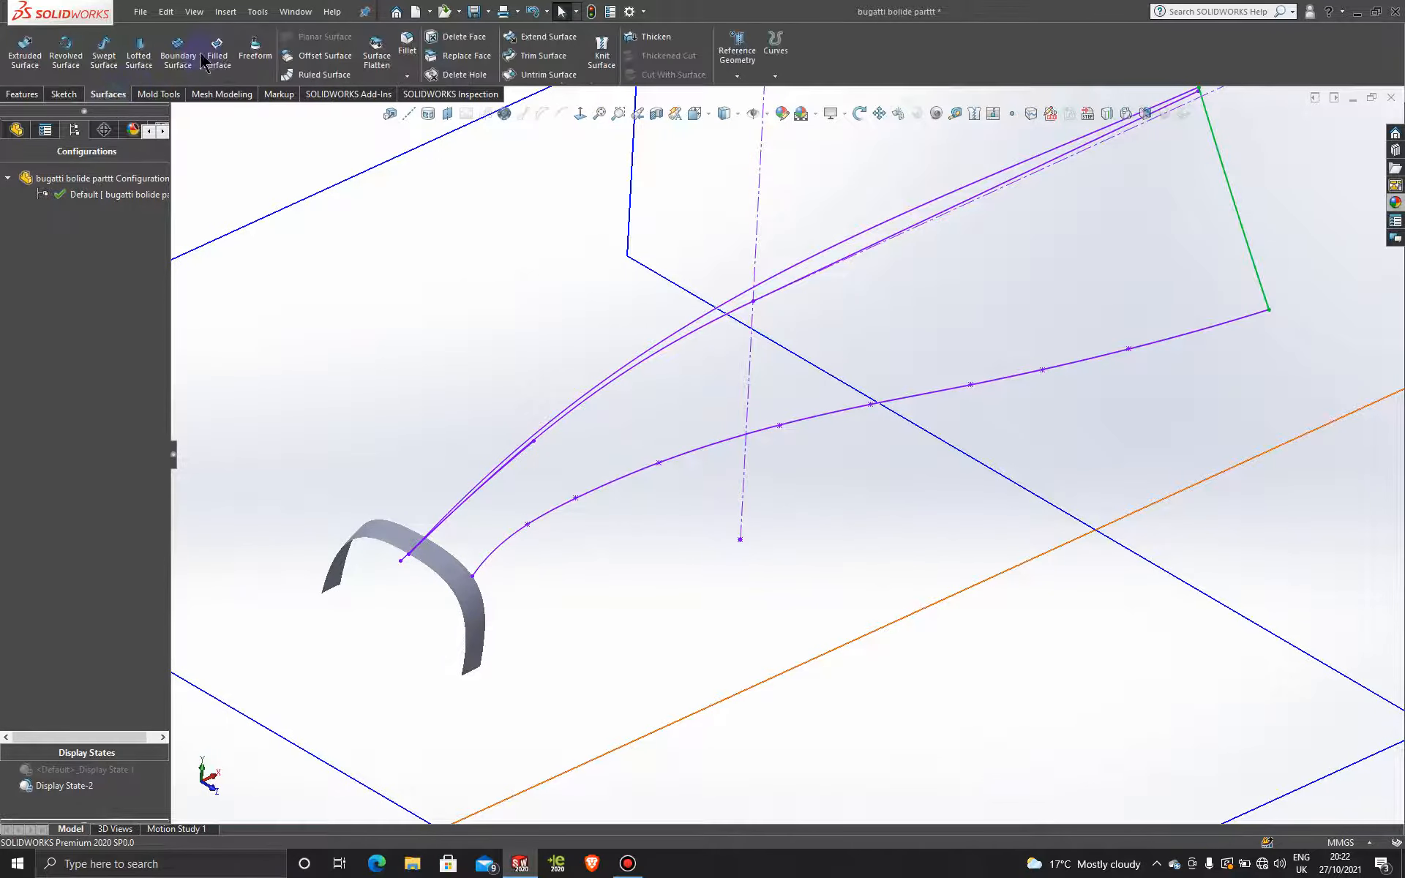
pyautogui.click(177, 52)
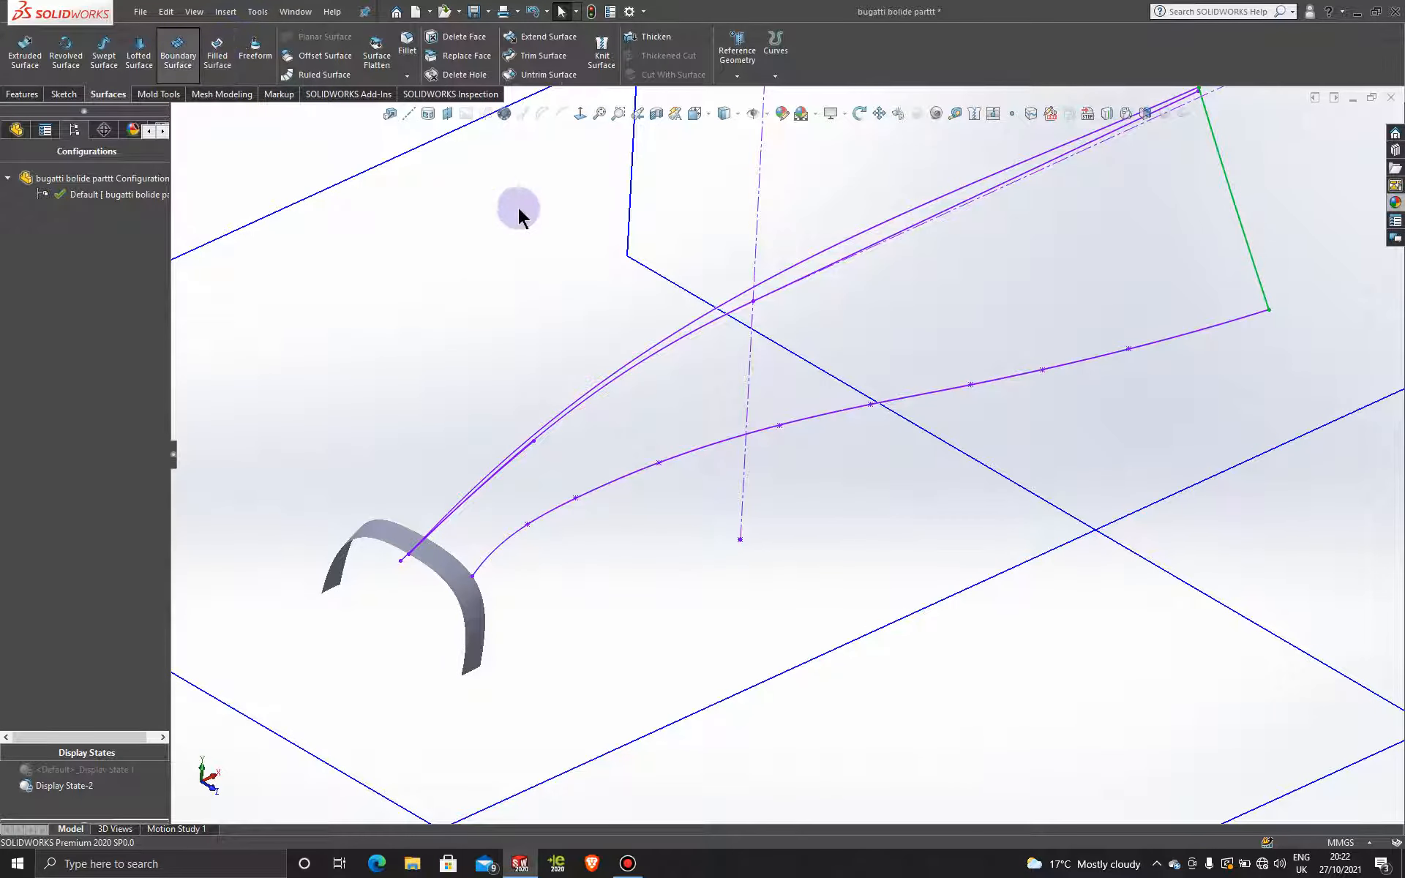
pyautogui.click(737, 295)
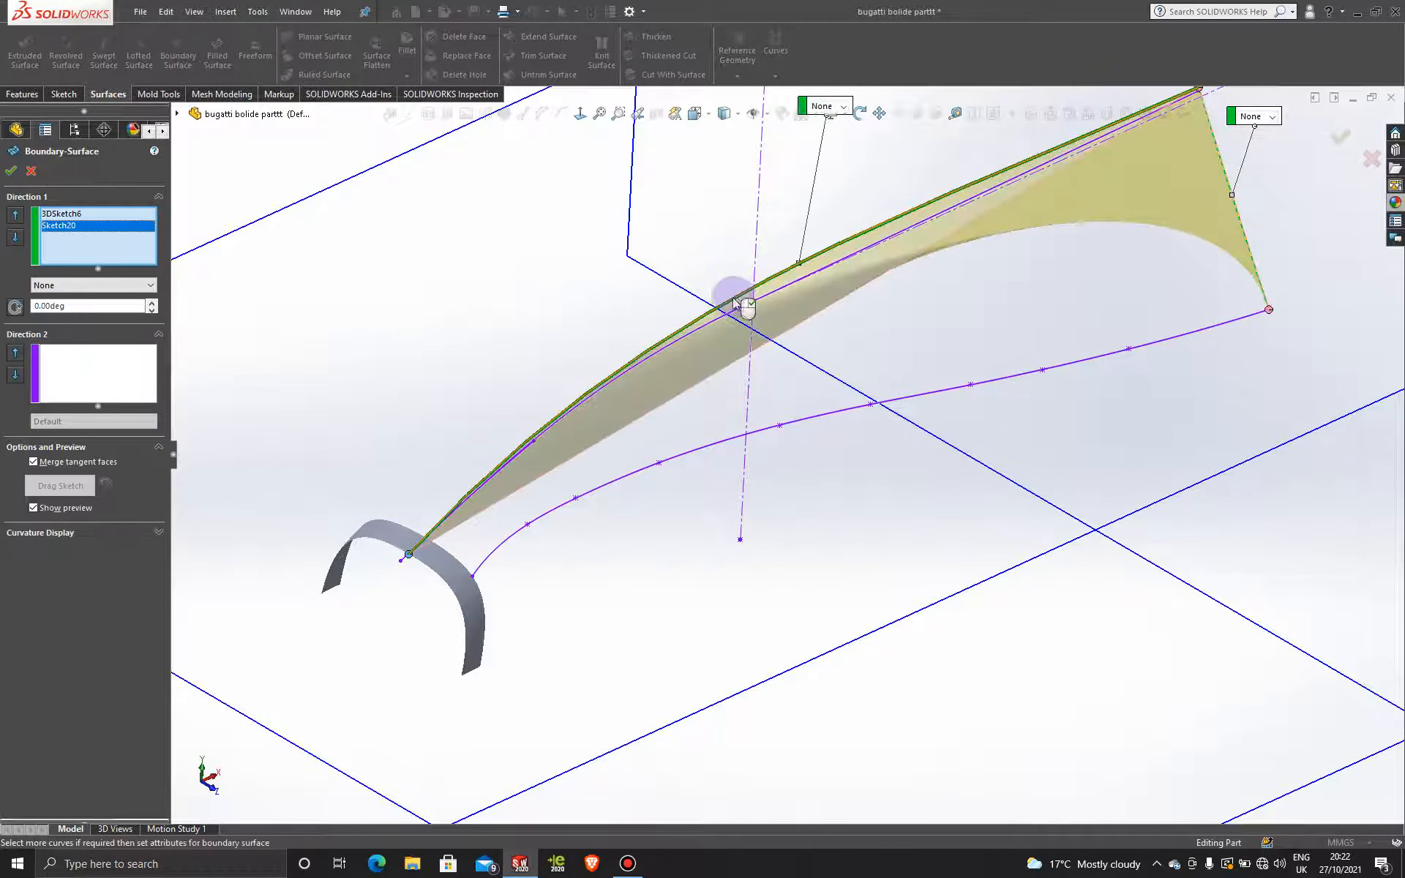
pyautogui.rightClick(150, 244)
pyautogui.click(194, 273)
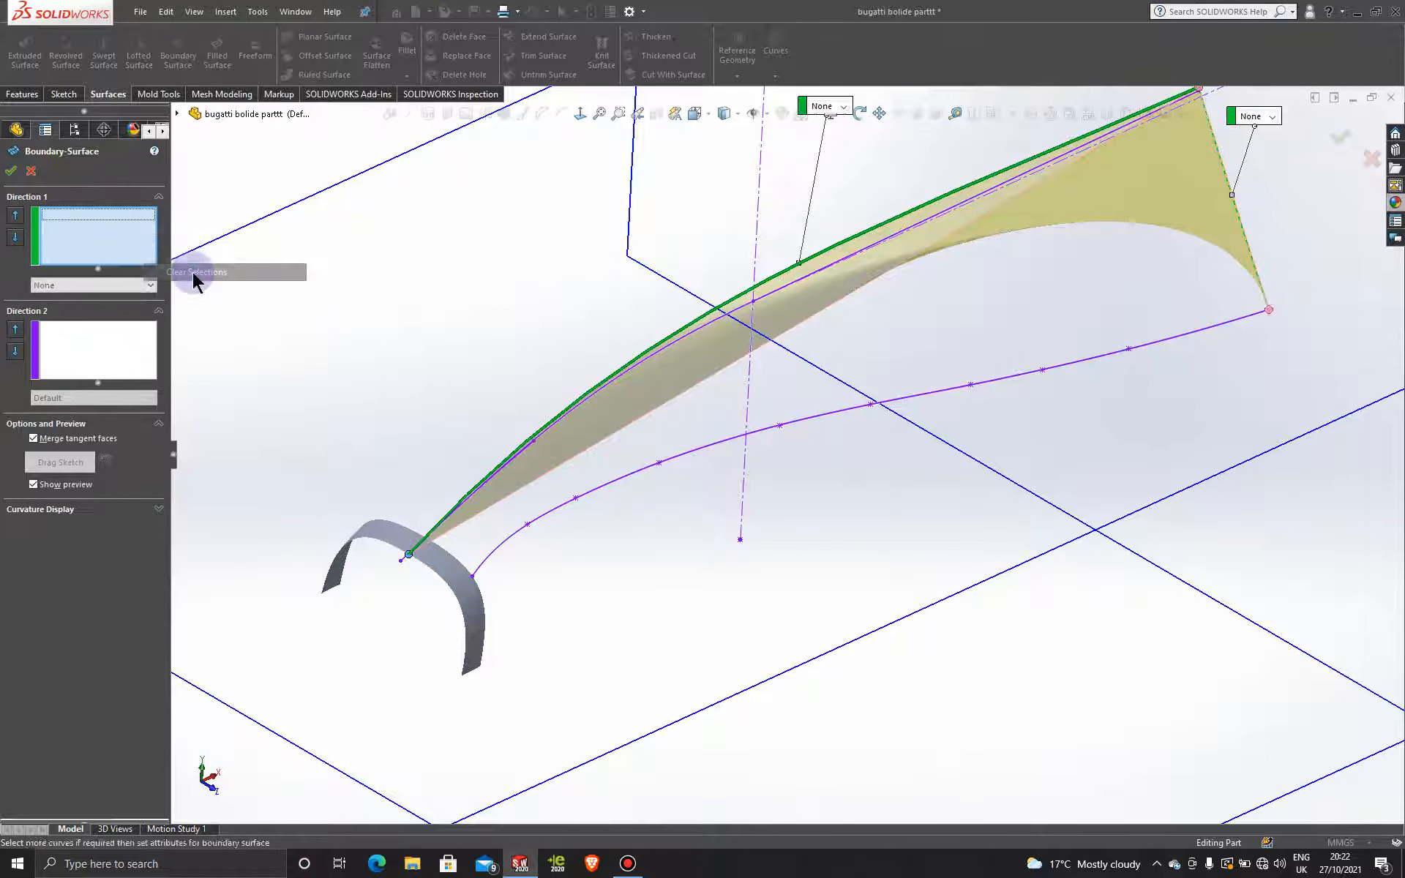
pyautogui.click(732, 302)
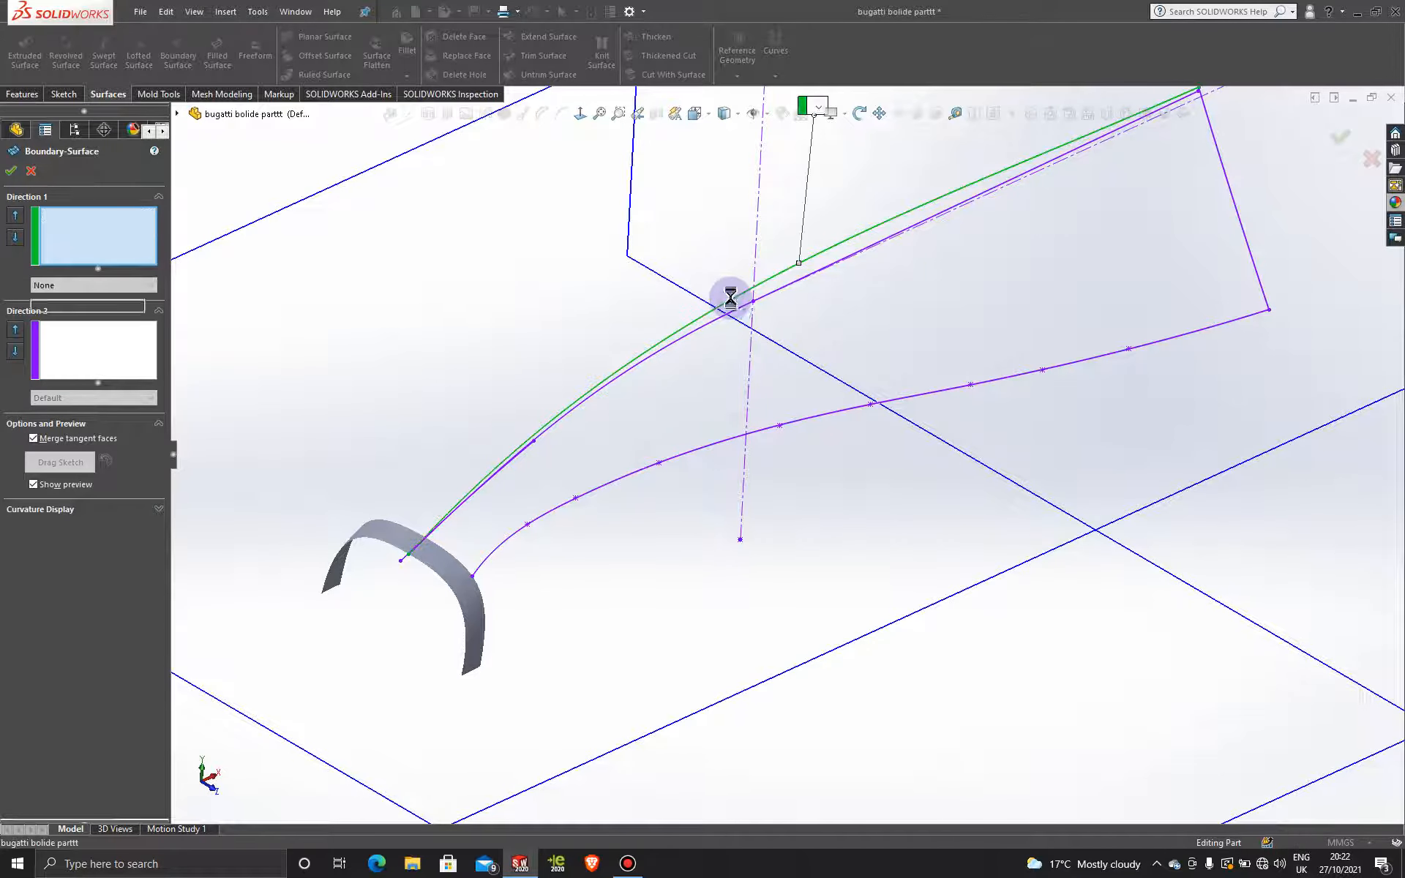
pyautogui.click(515, 539)
pyautogui.click(103, 375)
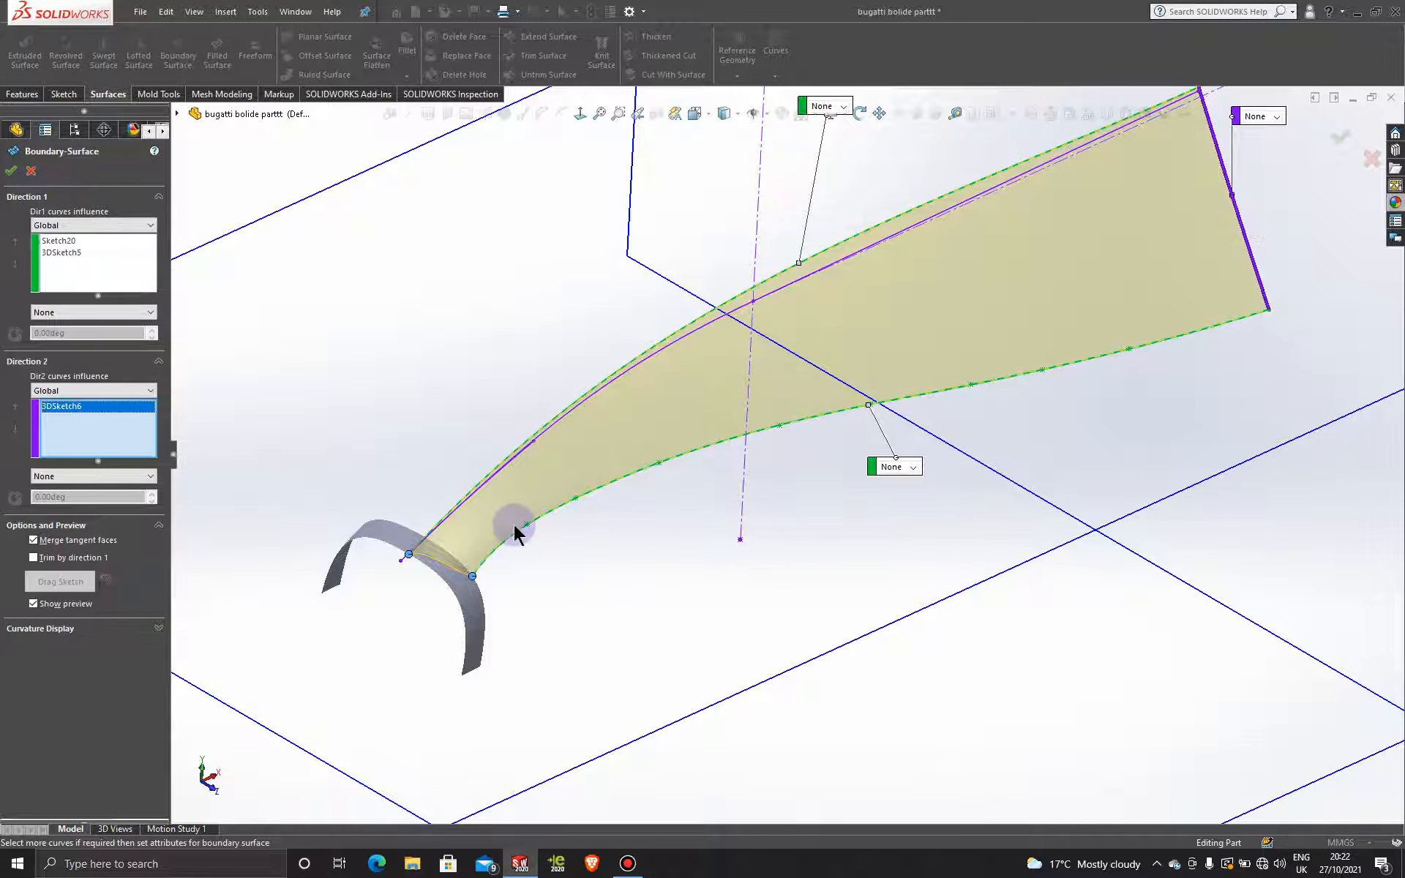
# - Try to add the nose surface's rear edge as a second Direction 2 curve and cancel the boundary surface
pyautogui.scroll(-2, 515, 532)
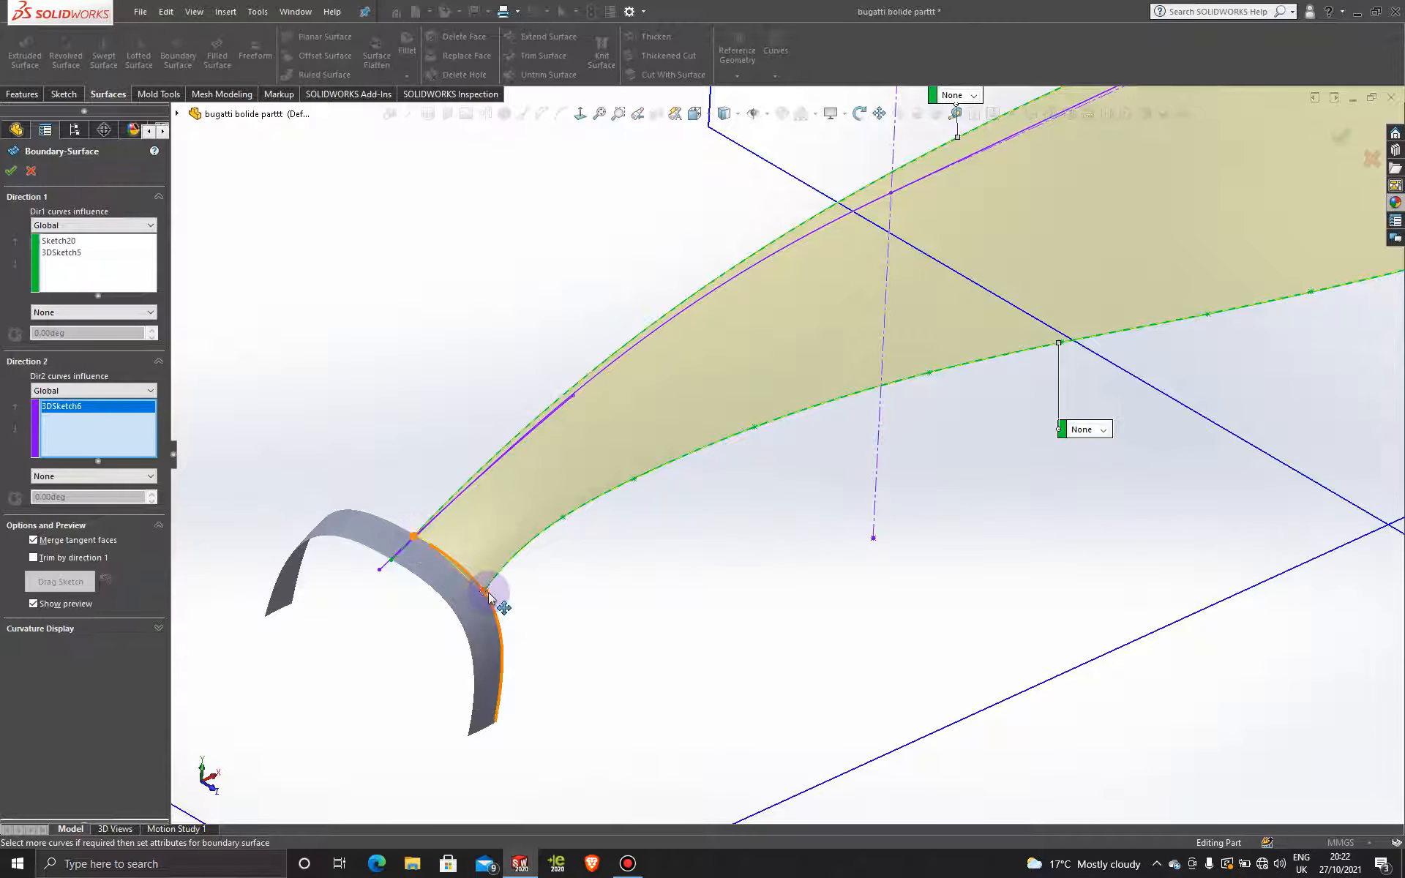
pyautogui.moveTo(511, 596); pyautogui.dragTo(491, 555, button='middle')
pyautogui.scroll(4, 402, 415)
pyautogui.scroll(-8, 514, 414)
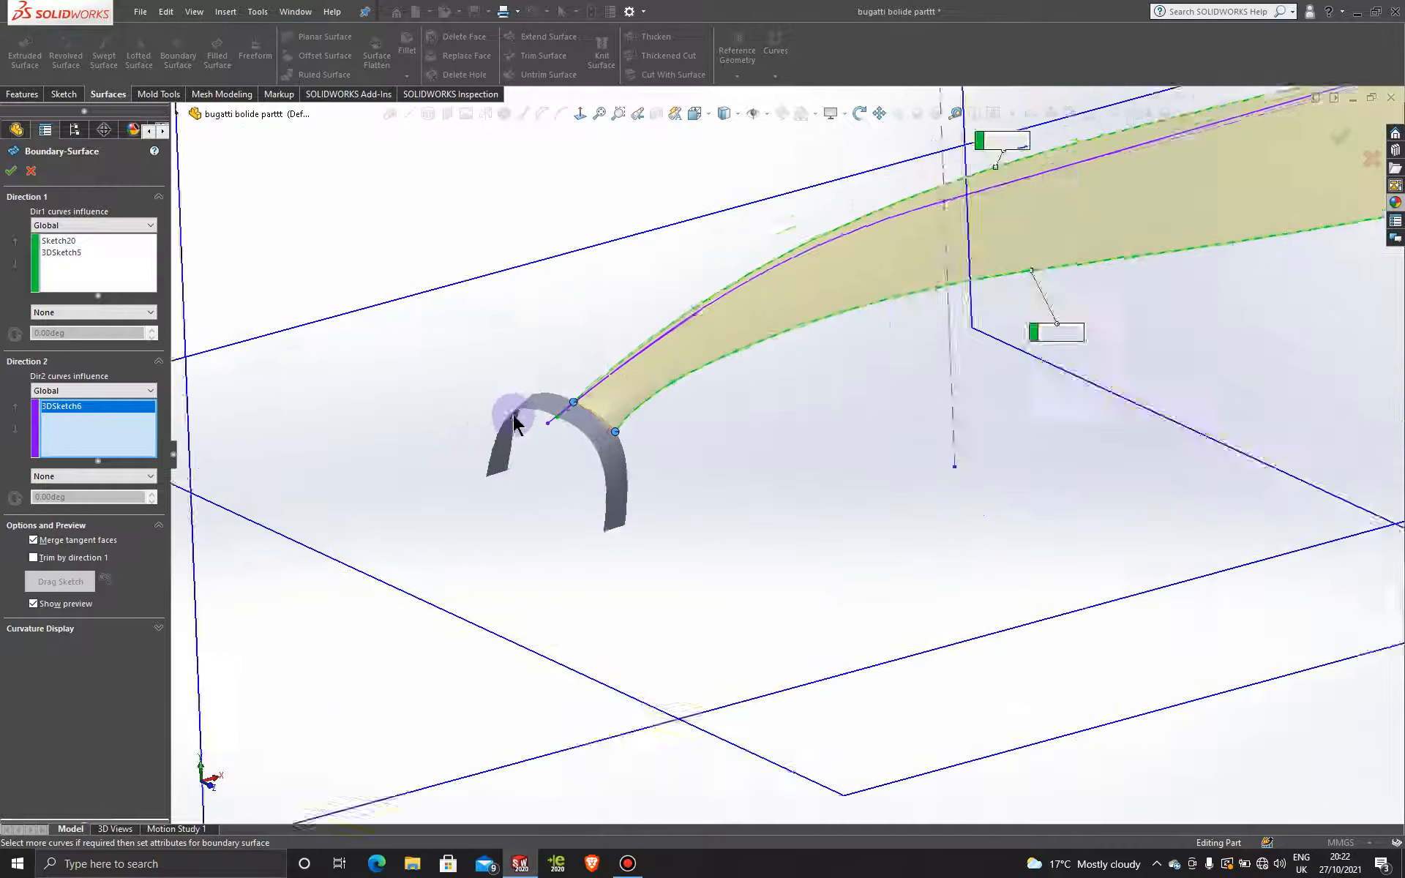
pyautogui.moveTo(674, 459); pyautogui.dragTo(703, 527, button='middle')
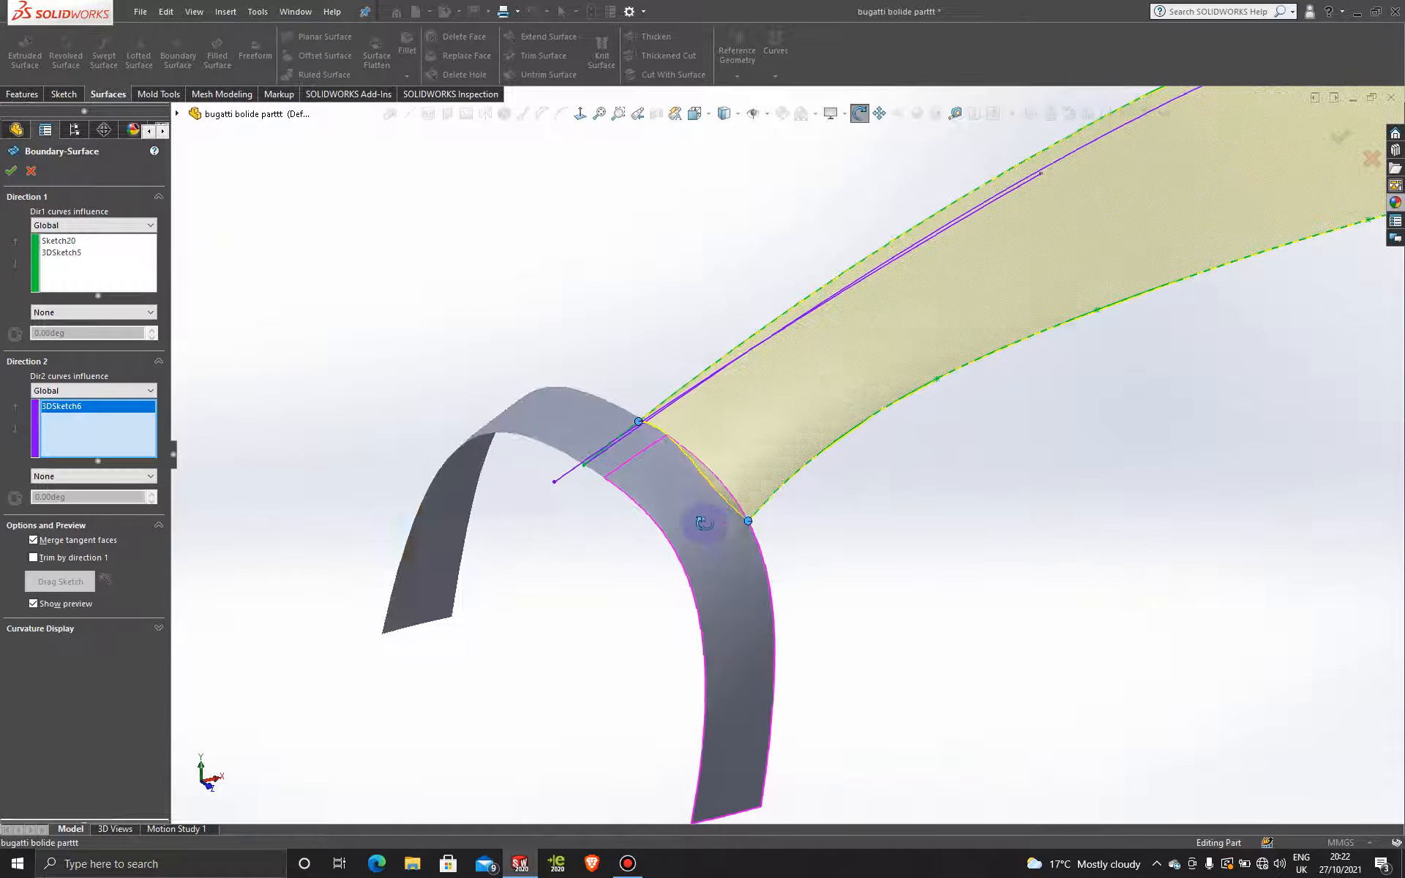
pyautogui.scroll(-8, 666, 440)
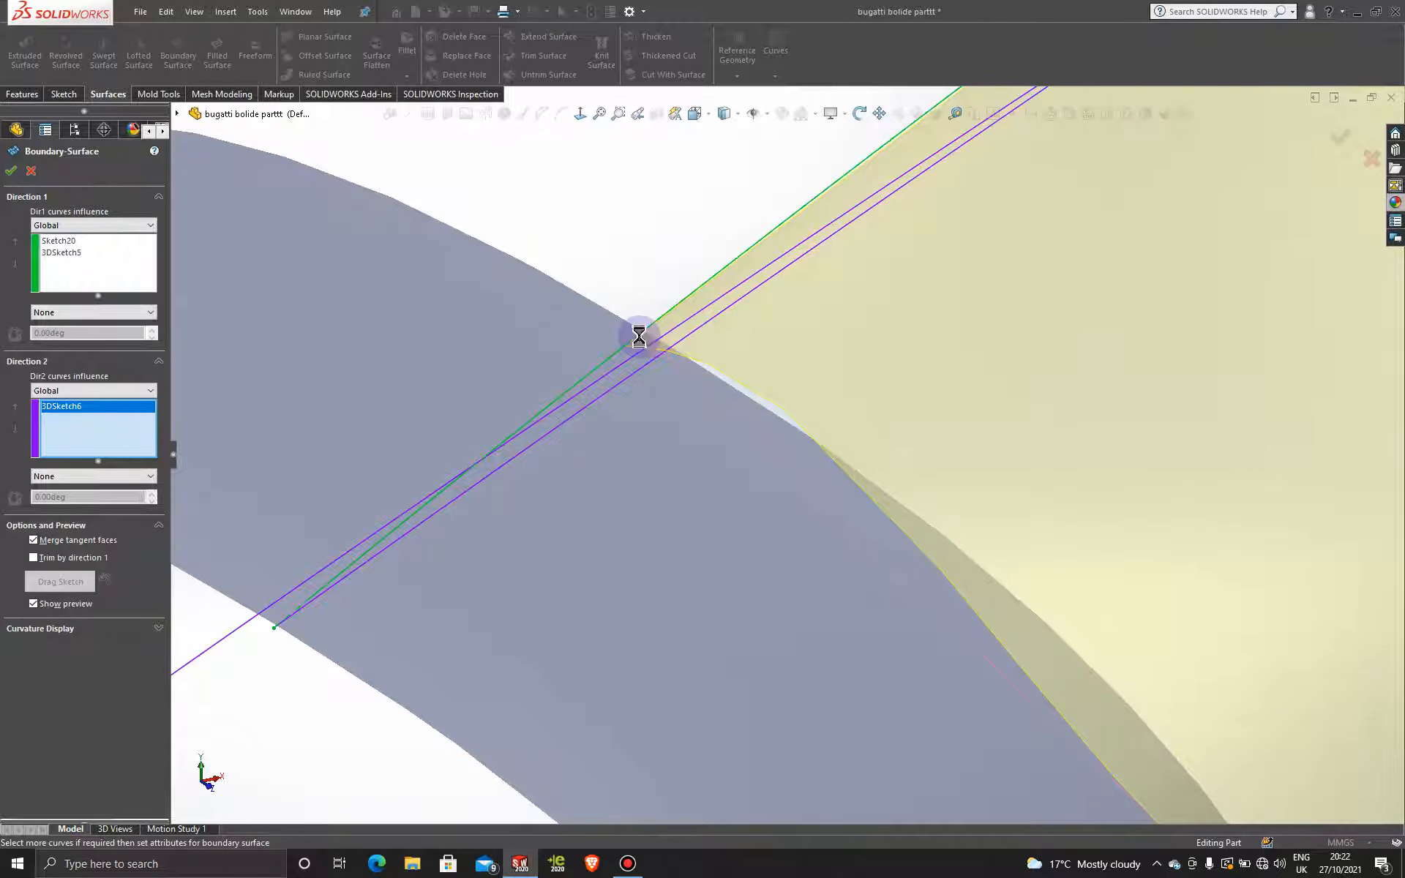
pyautogui.scroll(-5, 639, 337)
pyautogui.moveTo(684, 386); pyautogui.dragTo(707, 372)
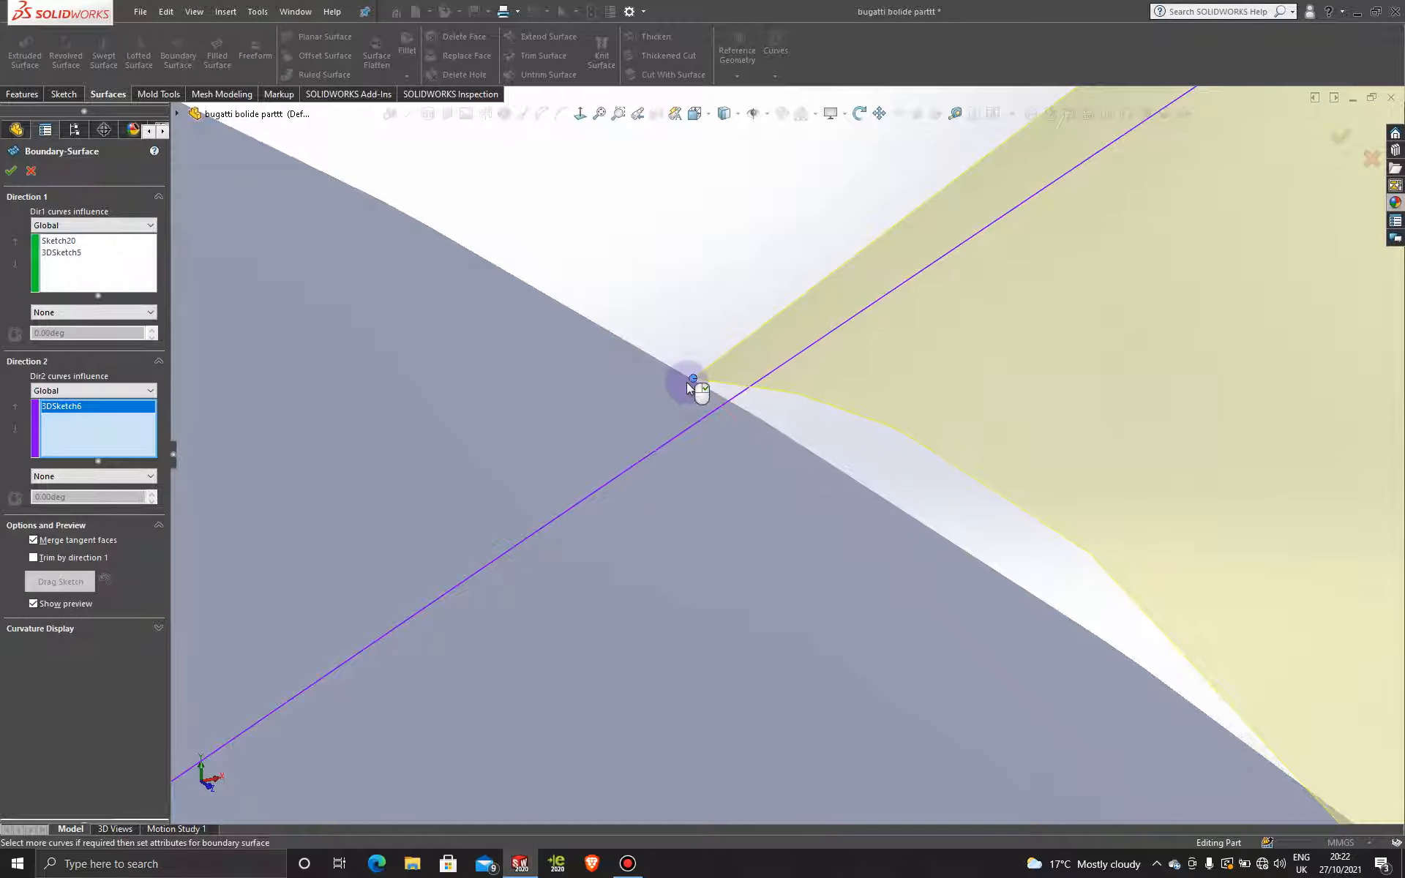
pyautogui.scroll(8, 738, 415)
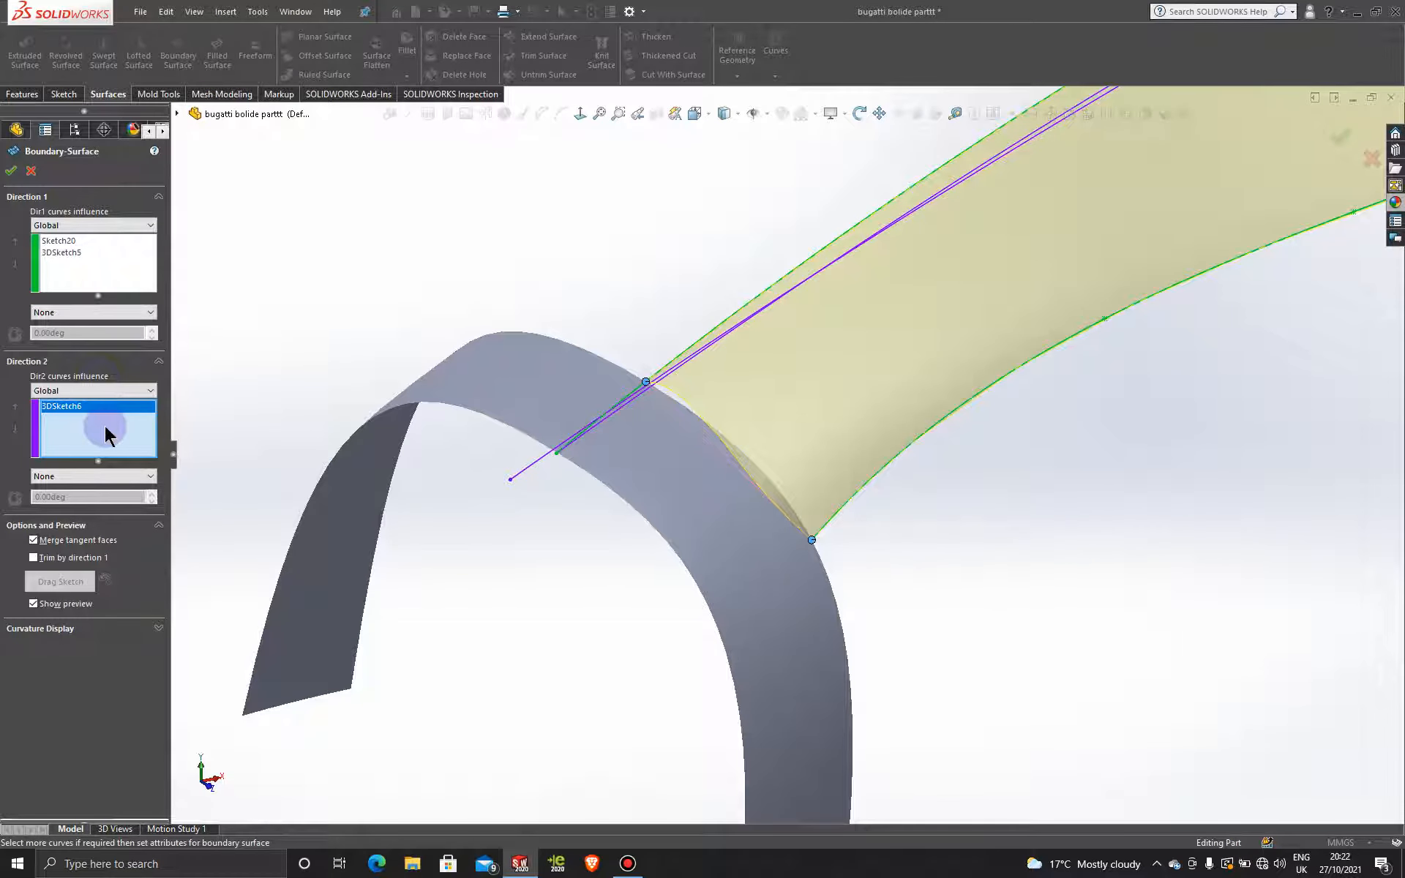
pyautogui.click(695, 416)
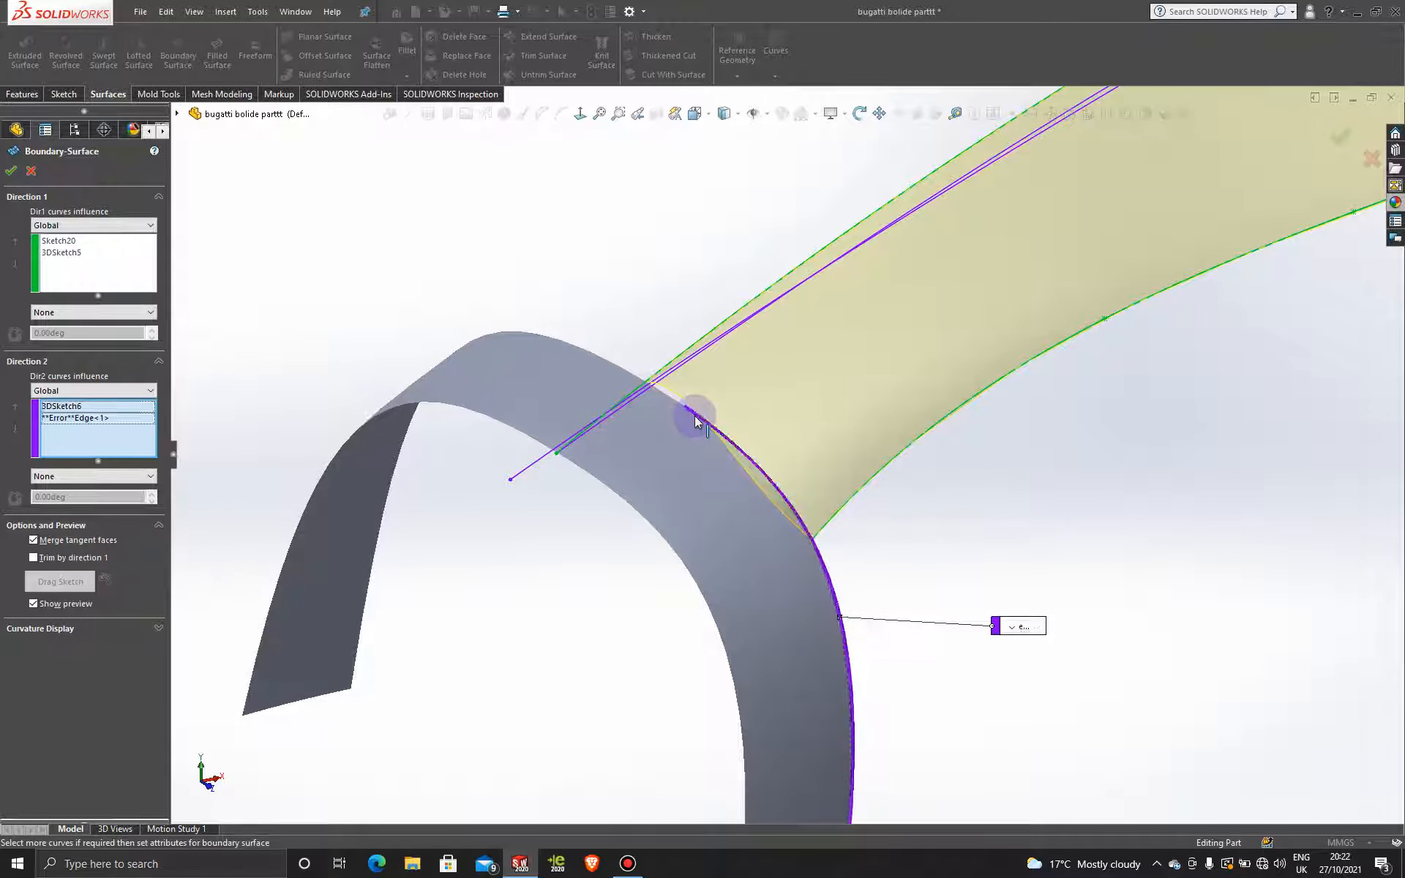
pyautogui.click(30, 171)
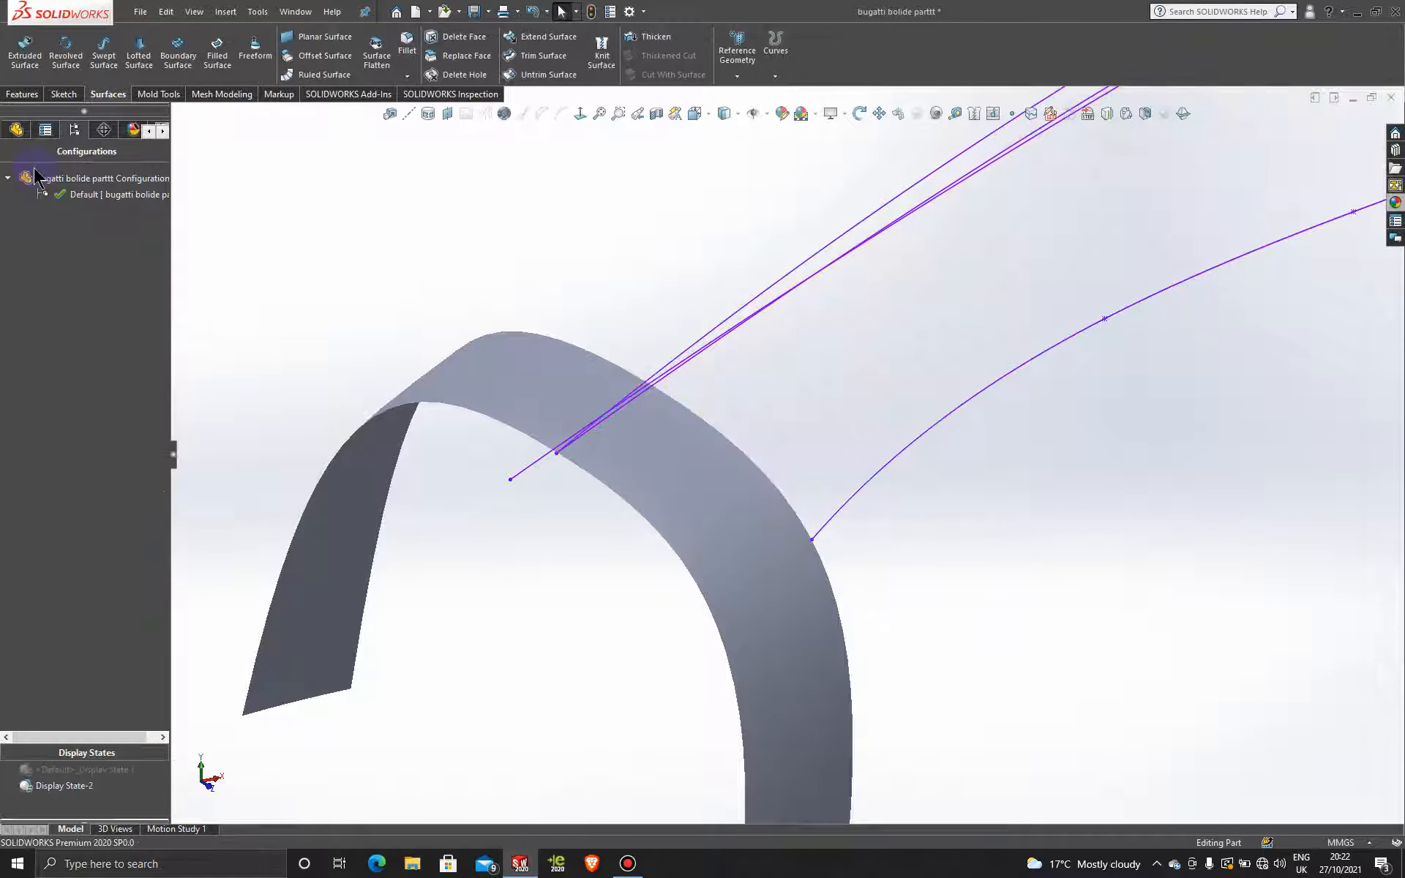
pyautogui.scroll(5, 950, 478)
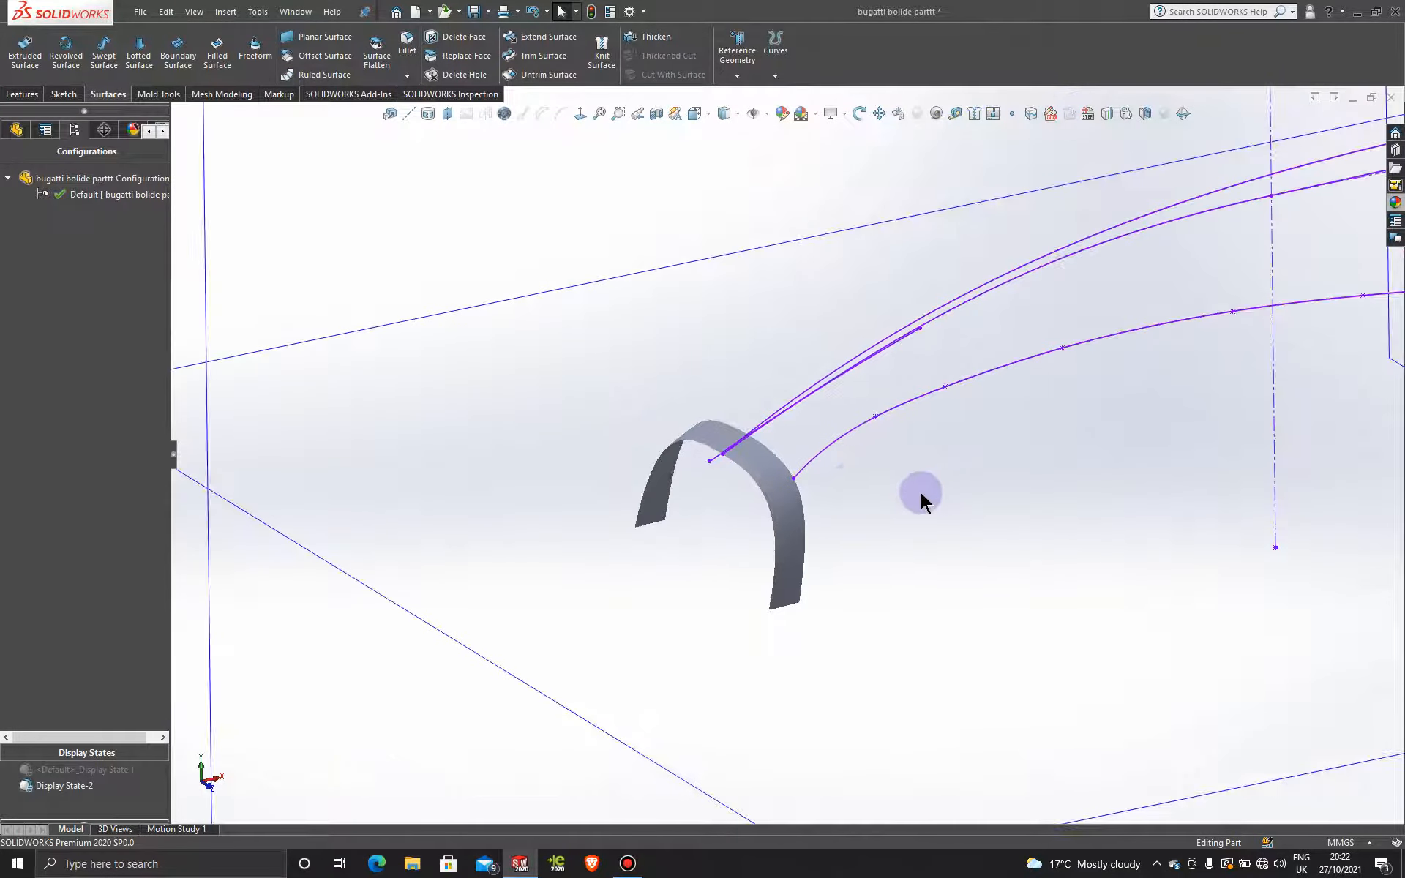
pyautogui.scroll(3, 930, 475)
pyautogui.moveTo(934, 477); pyautogui.dragTo(935, 520, button='middle')
pyautogui.scroll(-4, 873, 485)
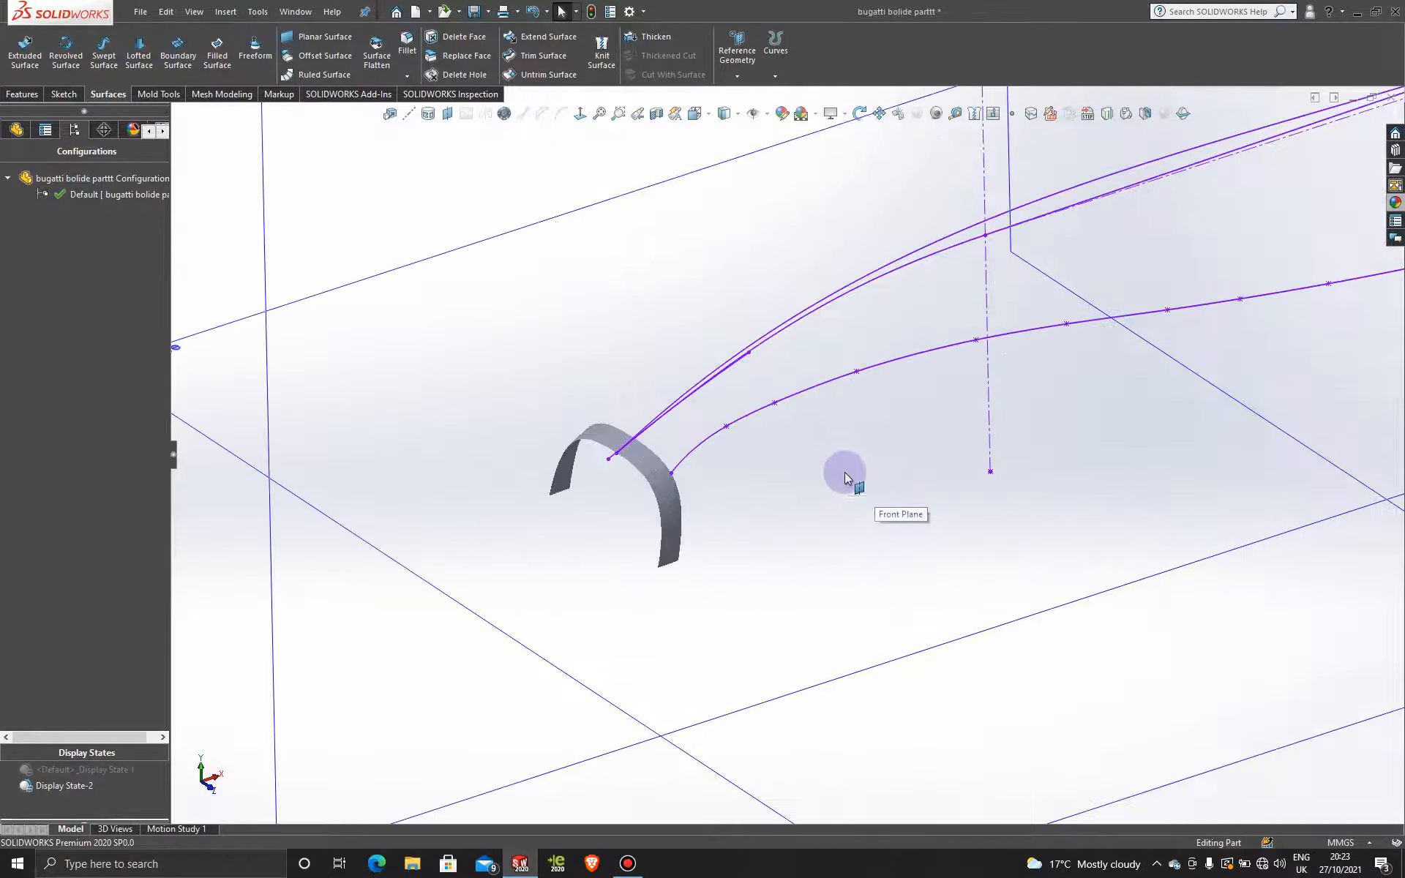
# - Hide Sketch19 and the other redundant sketch running just beneath the centre-plane spline
pyautogui.scroll(-2, 741, 442)
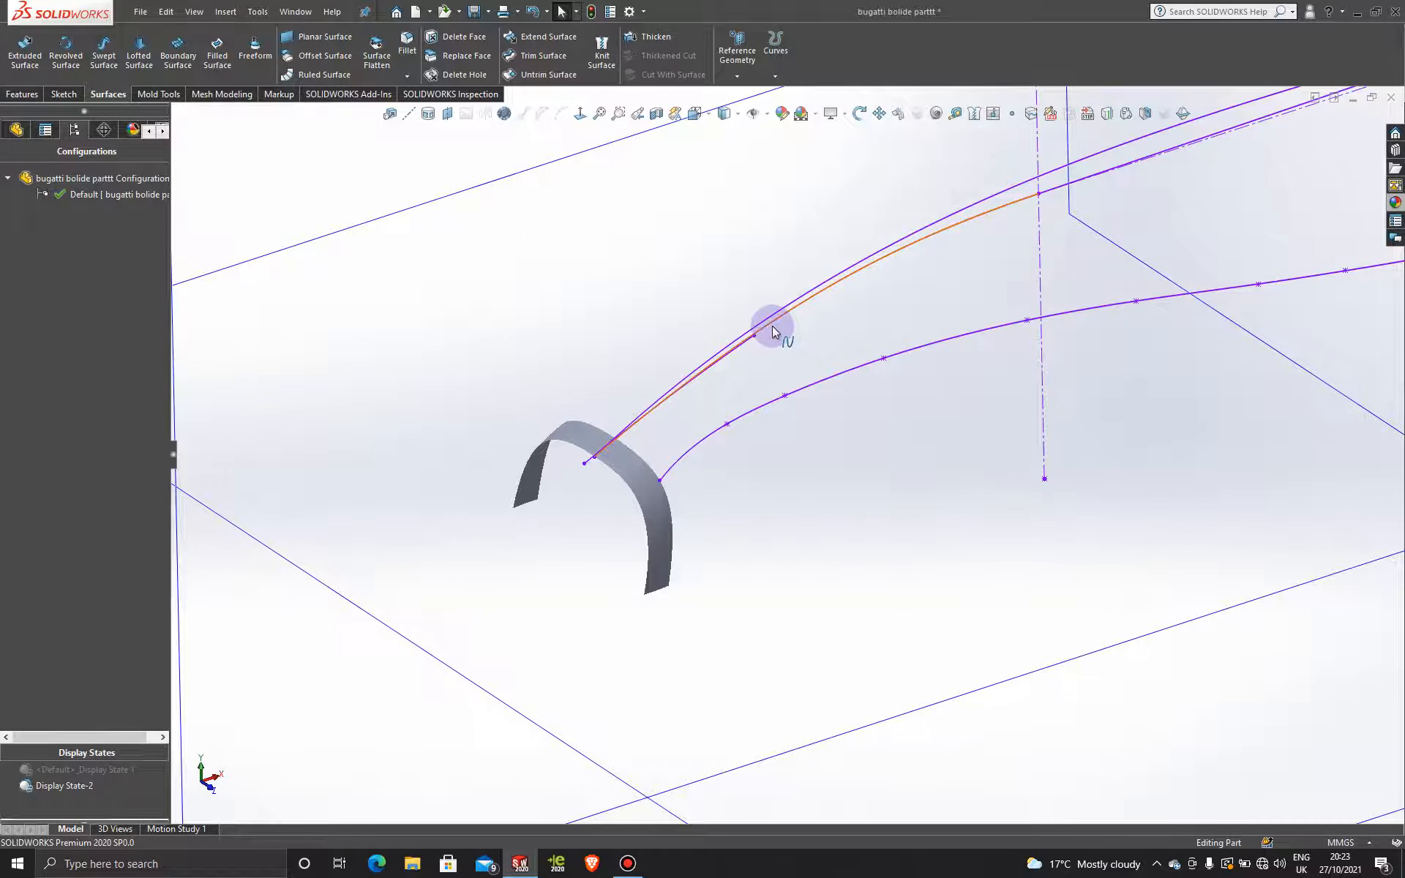
pyautogui.scroll(4, 982, 491)
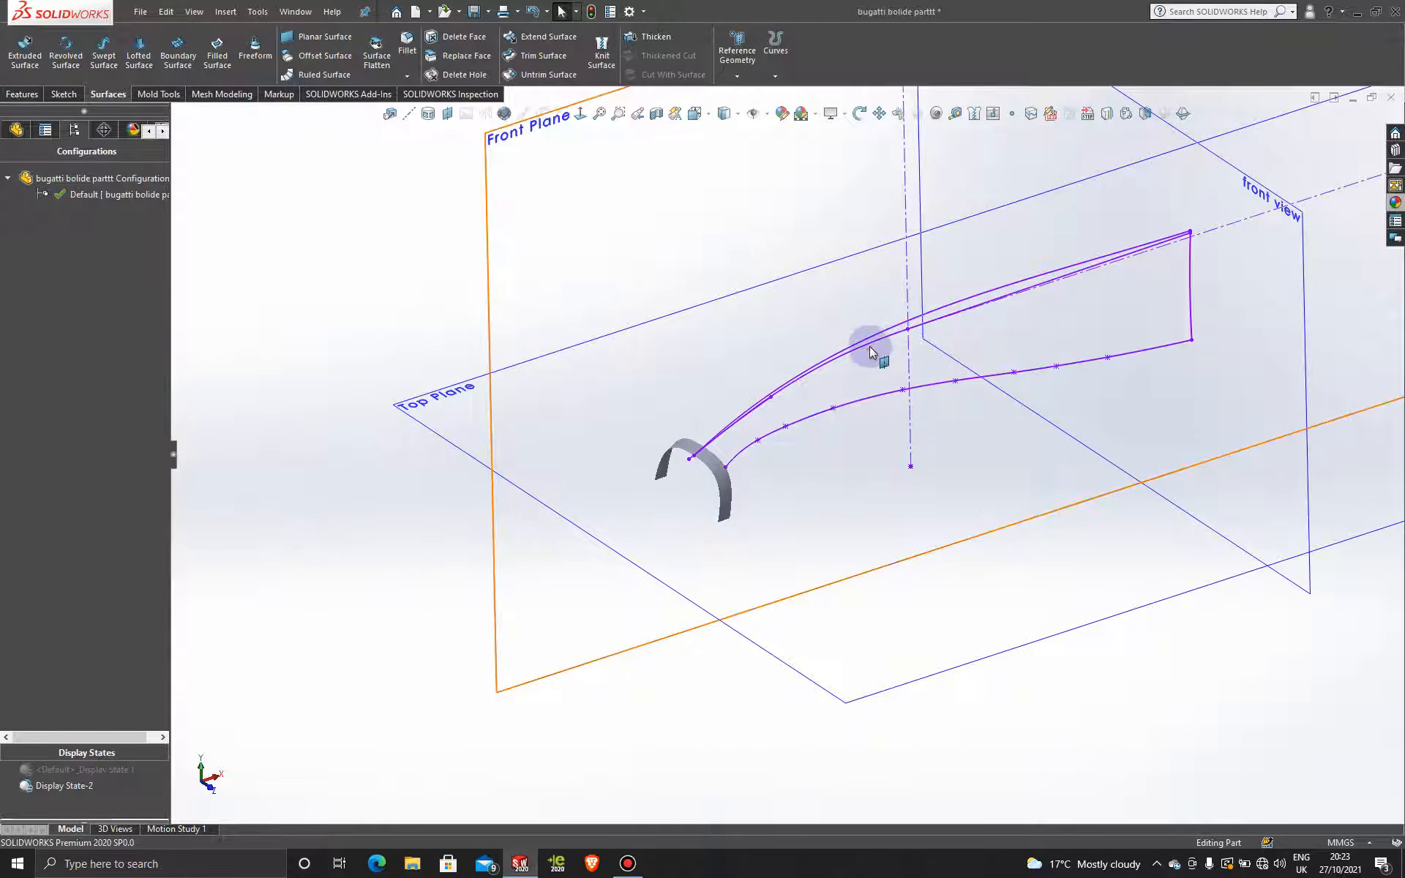
pyautogui.rightClick(874, 344)
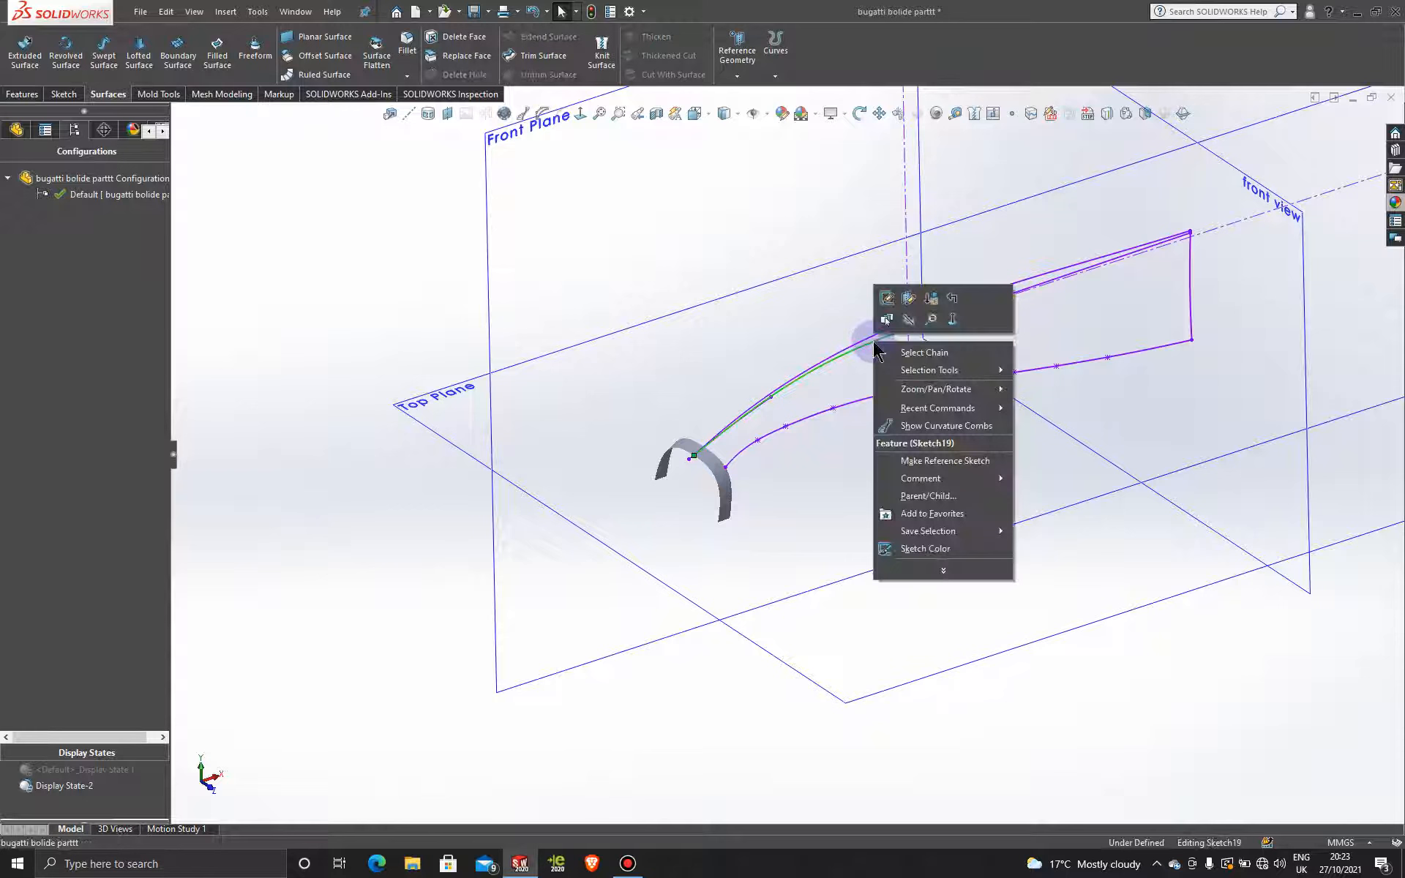
pyautogui.click(909, 316)
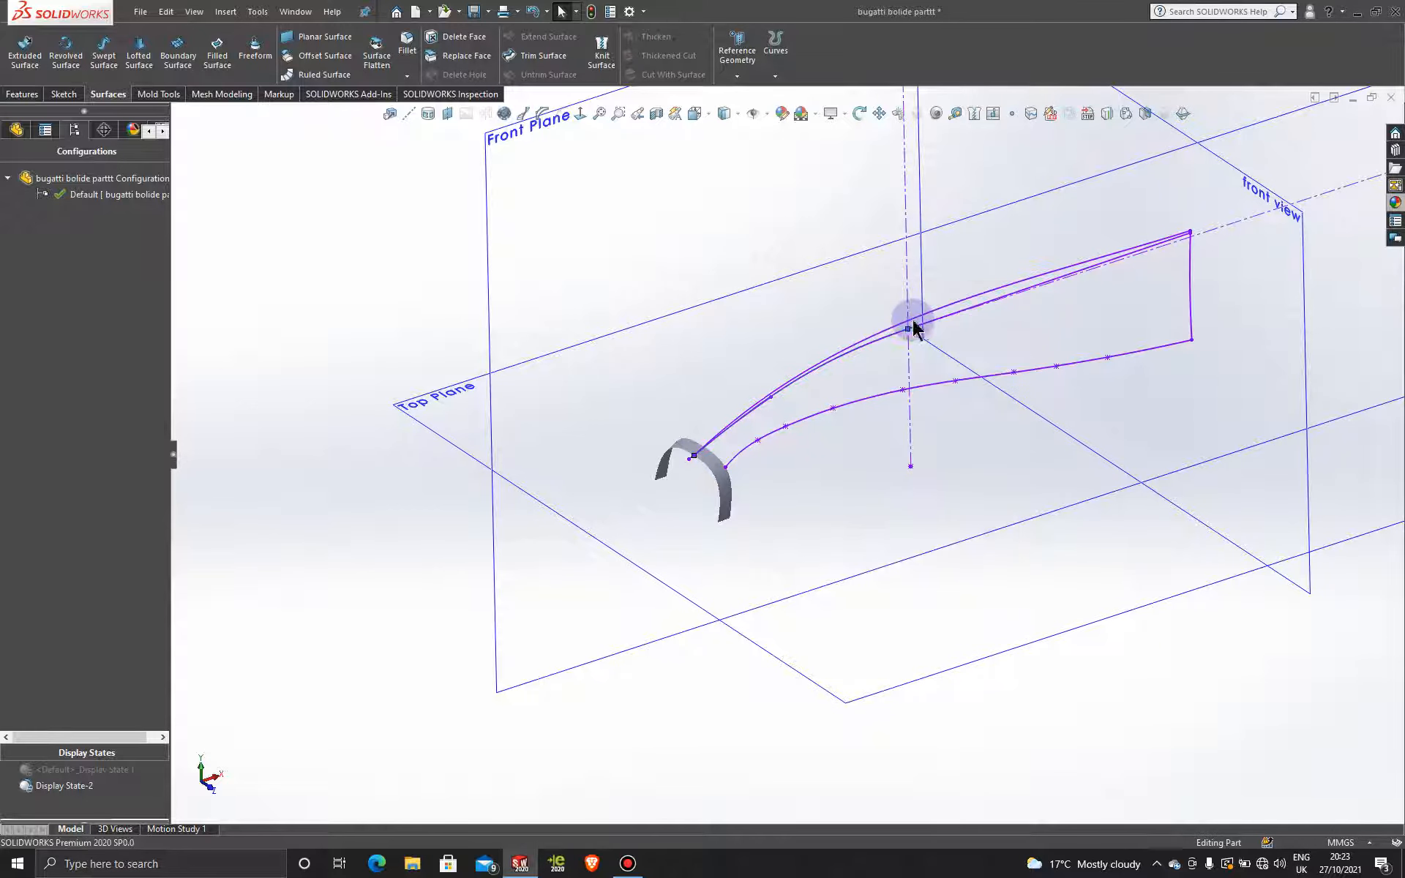
pyautogui.rightClick(752, 413)
pyautogui.click(782, 399)
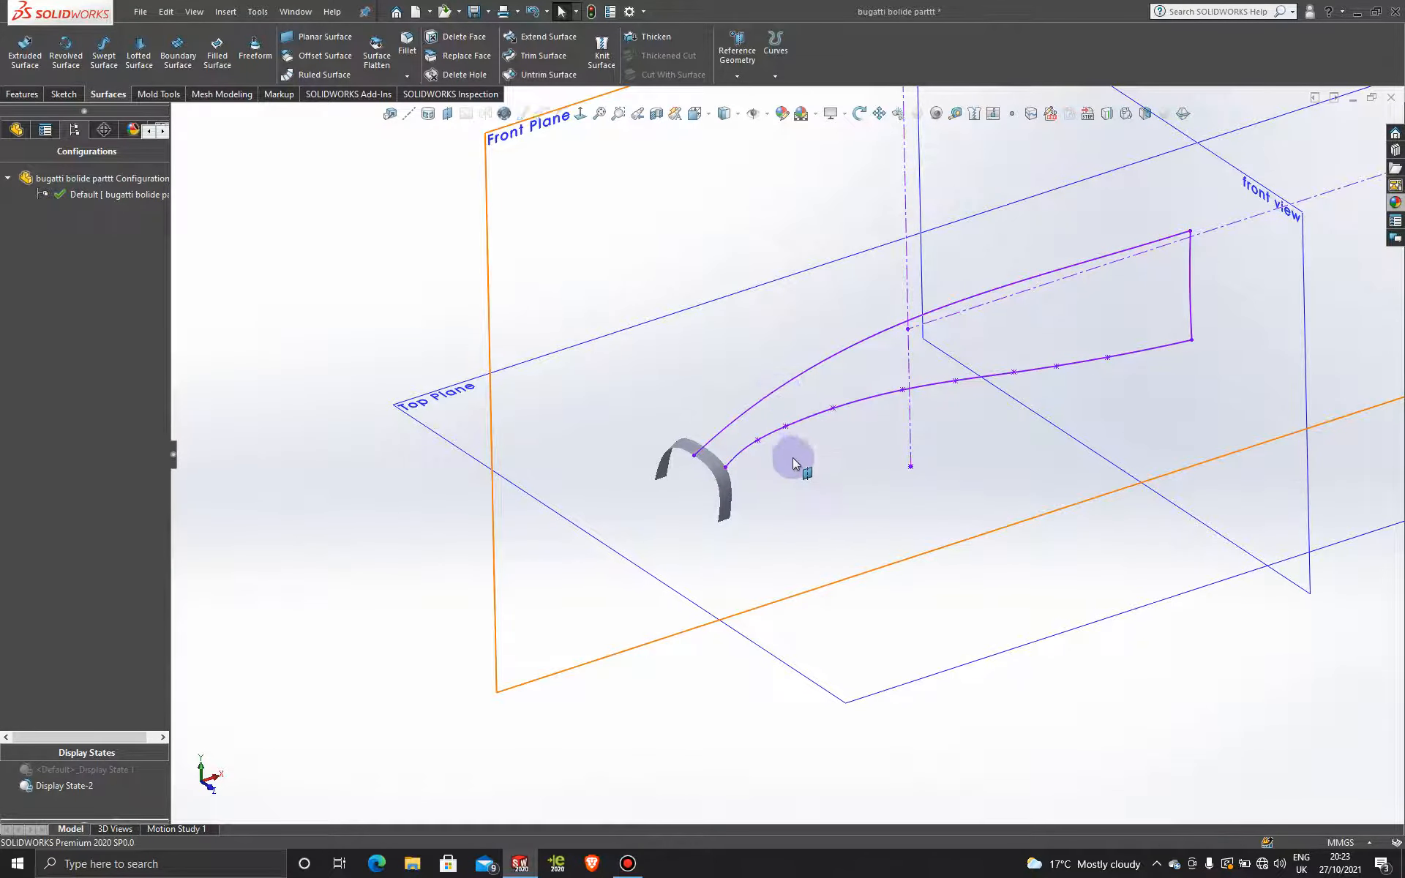
# - In a new 3D sketch, trace the nose surface's rear edge with a spline from the side spline's front endpoint to the centre-plane spline
pyautogui.scroll(-3, 786, 457)
pyautogui.scroll(-2, 785, 459)
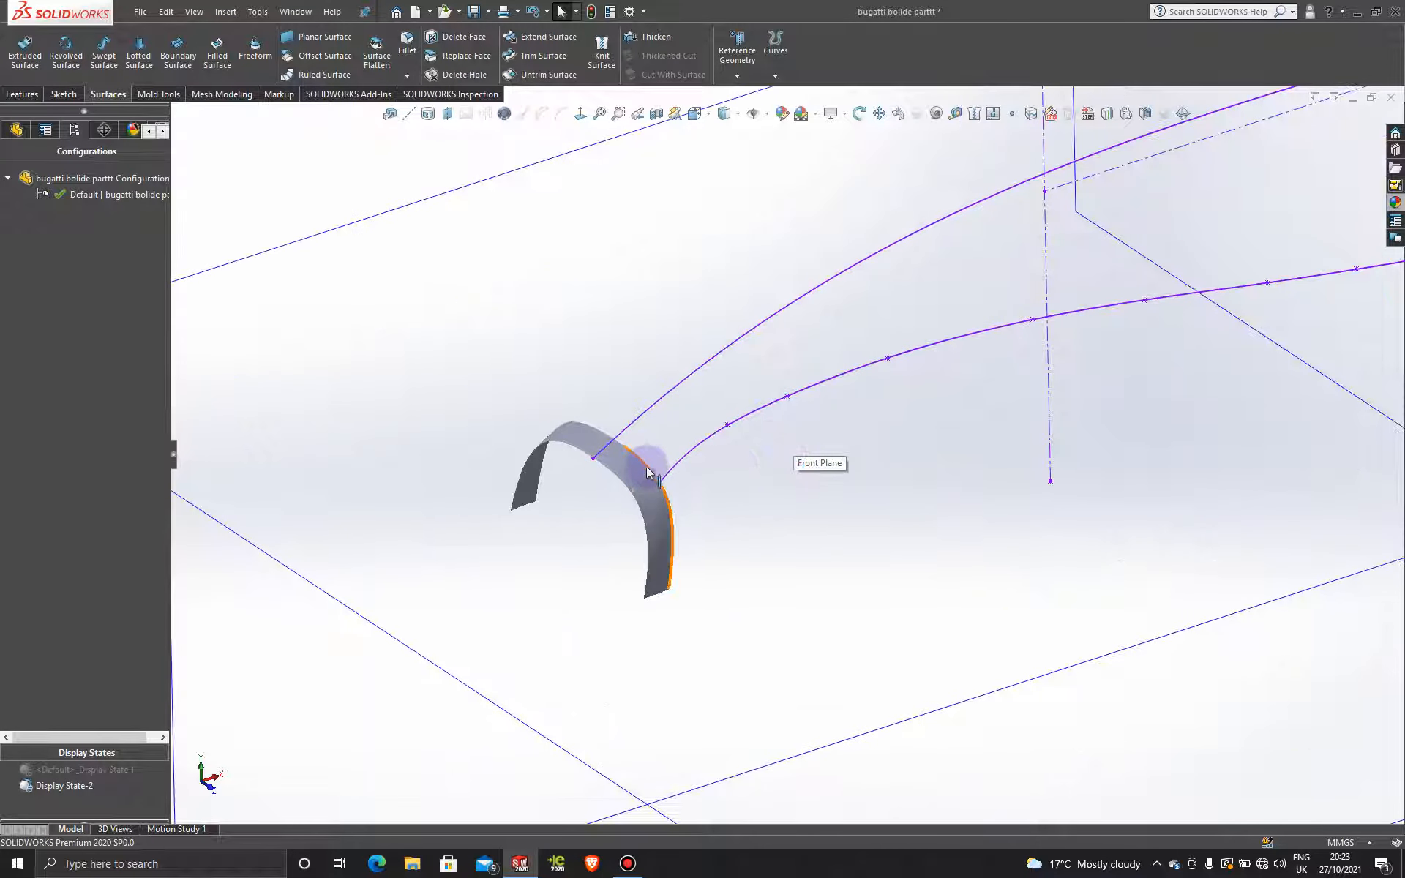
pyautogui.click(66, 94)
pyautogui.click(19, 77)
pyautogui.click(46, 111)
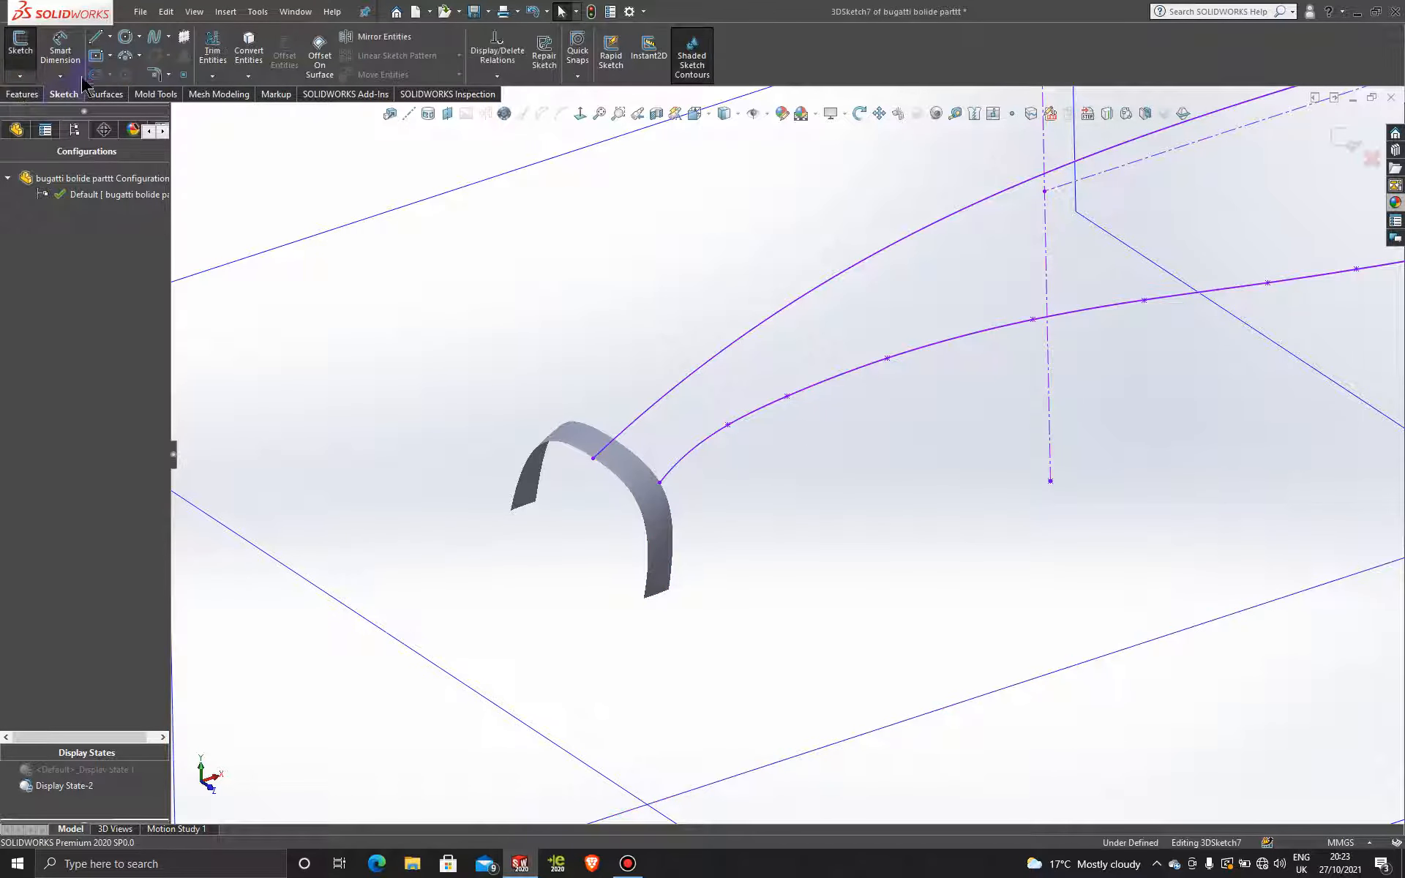
pyautogui.click(157, 39)
pyautogui.scroll(-2, 658, 483)
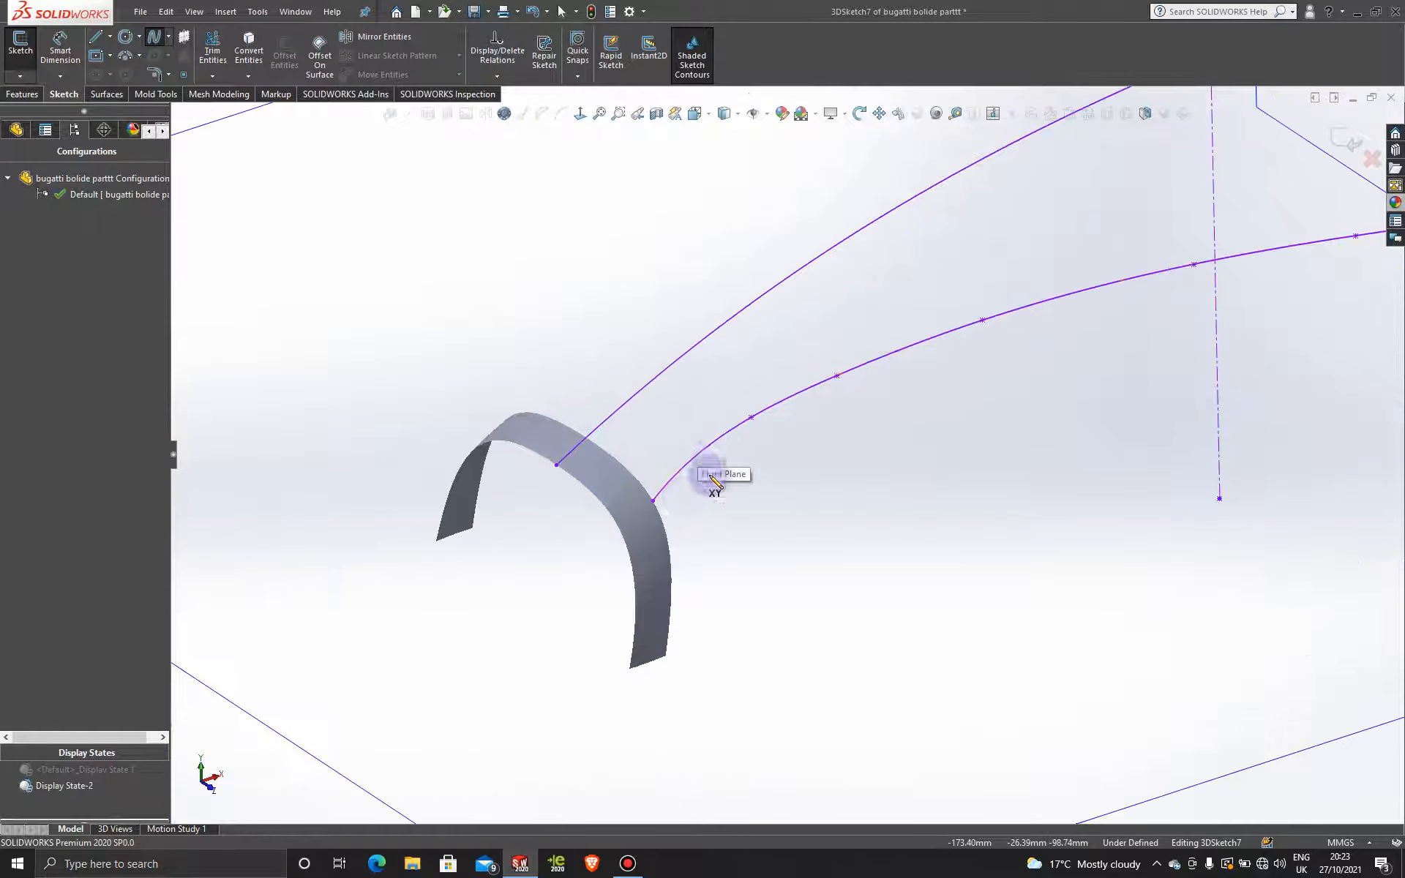
pyautogui.click(655, 501)
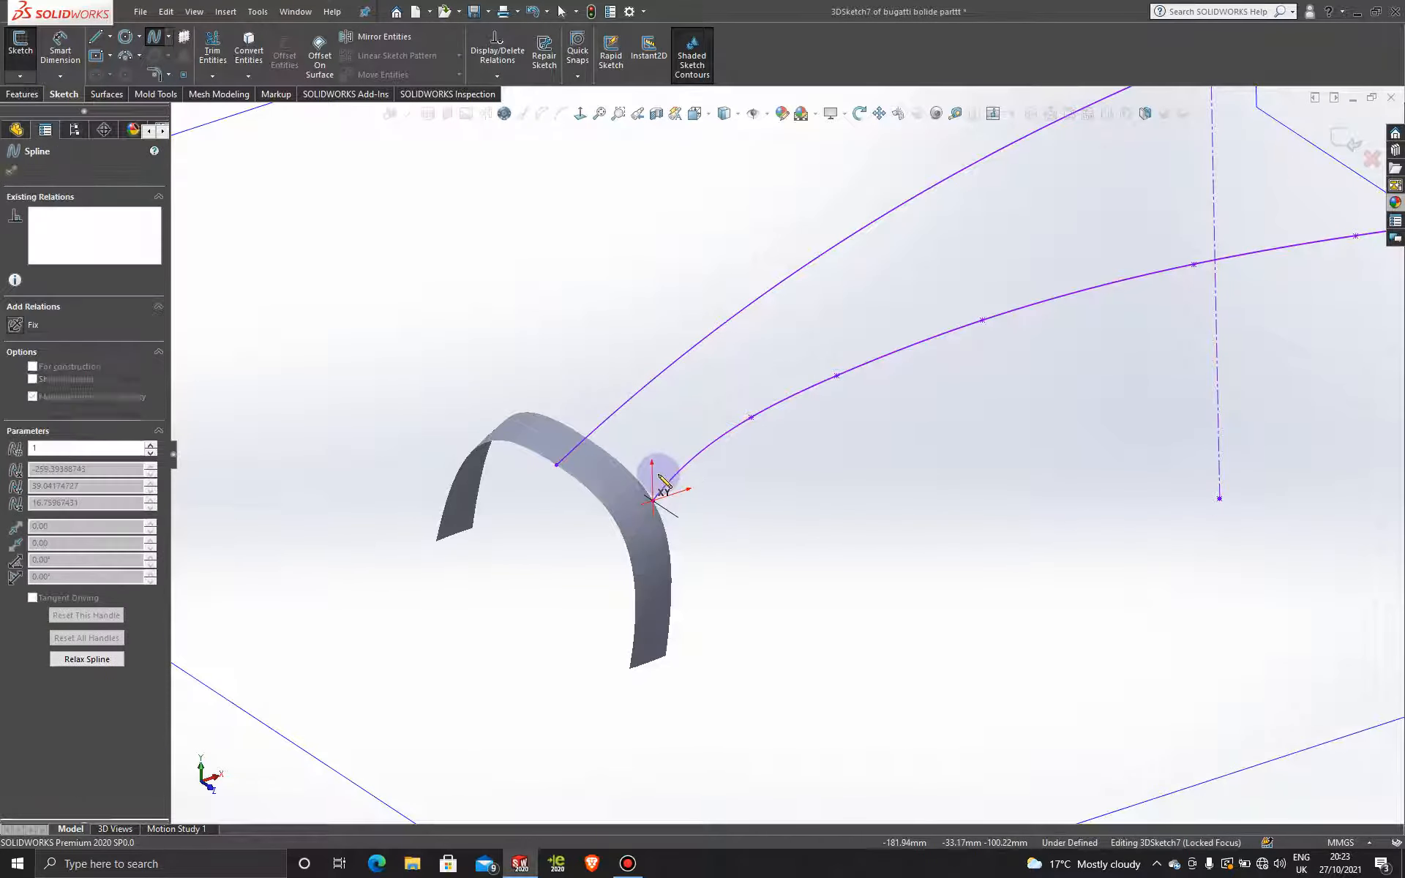
pyautogui.scroll(-3, 662, 502)
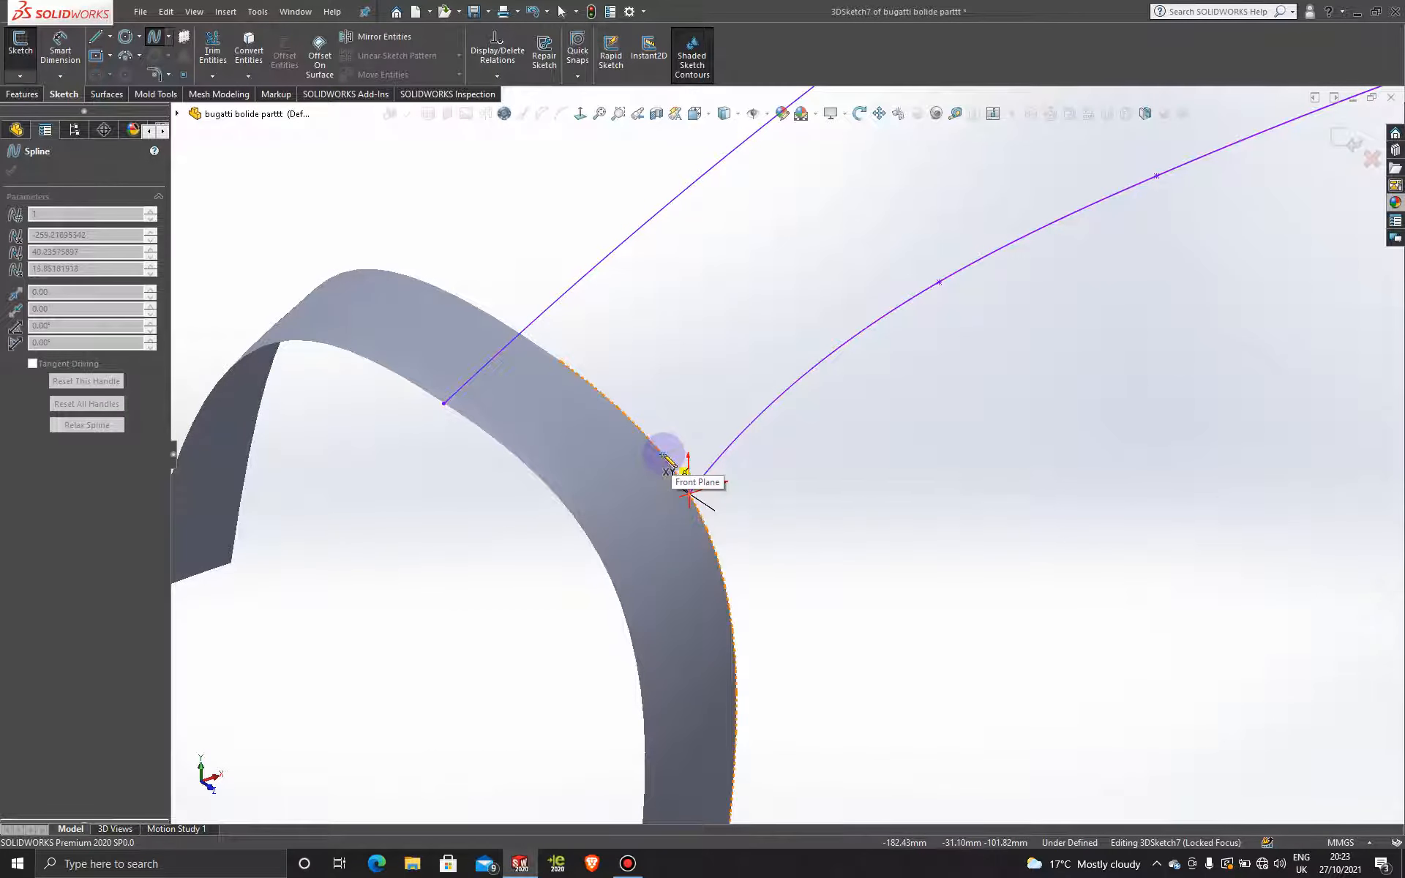
pyautogui.click(662, 455)
pyautogui.click(630, 418)
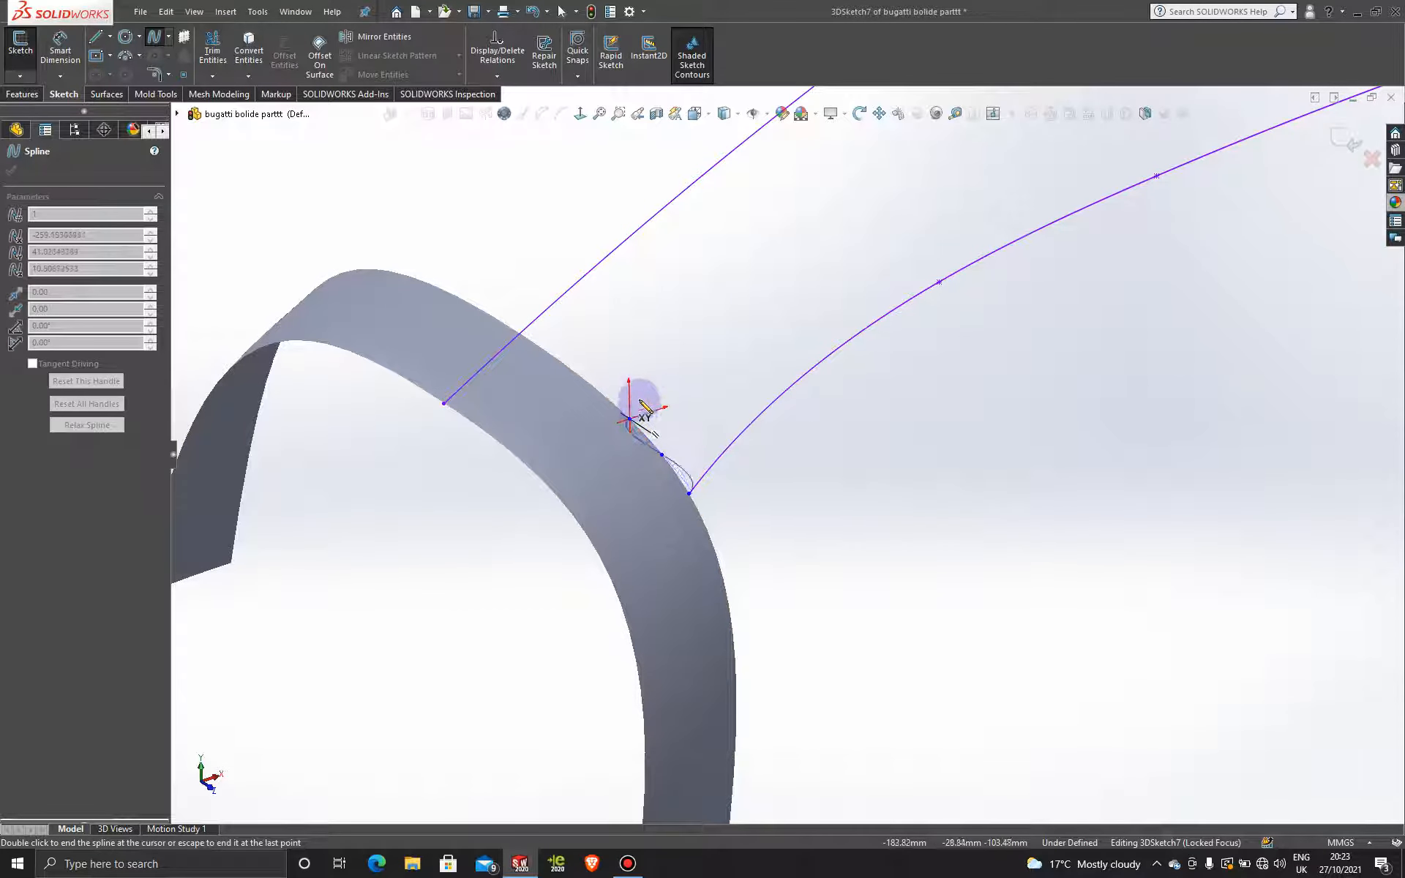
pyautogui.click(599, 391)
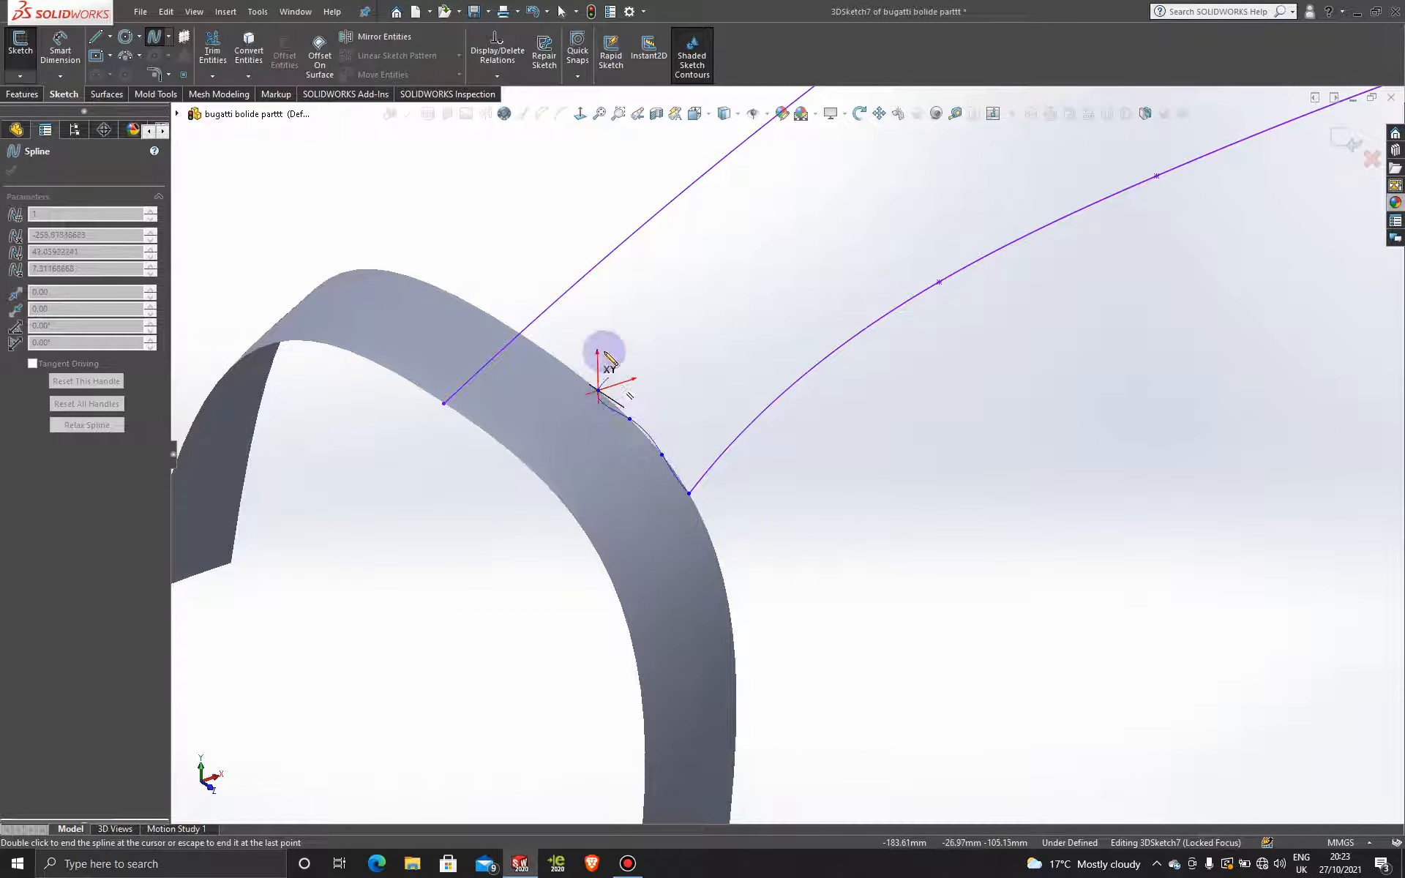
pyautogui.click(557, 357)
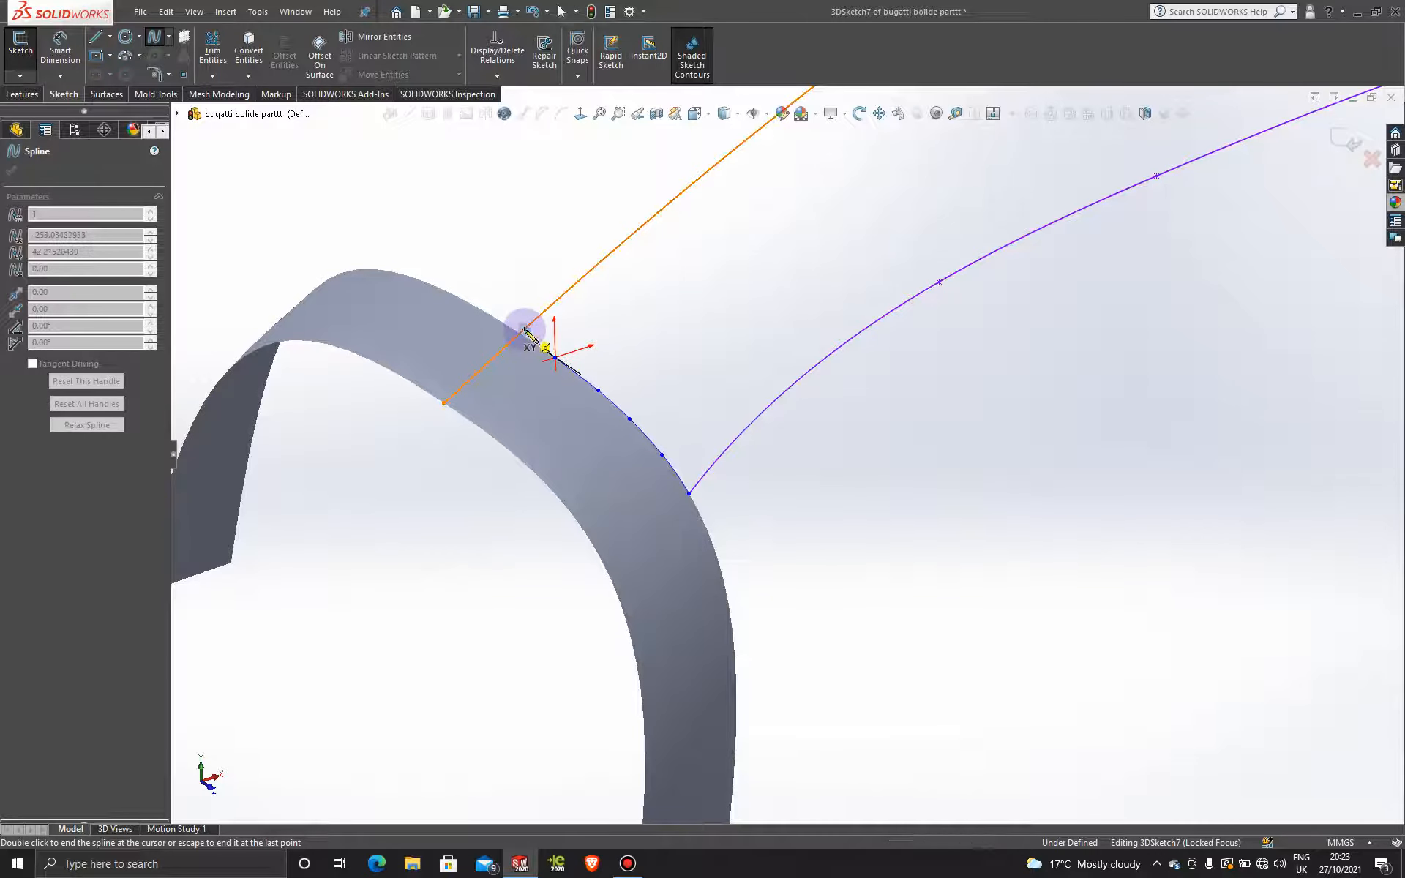
pyautogui.click(524, 330)
pyautogui.press('Escape')
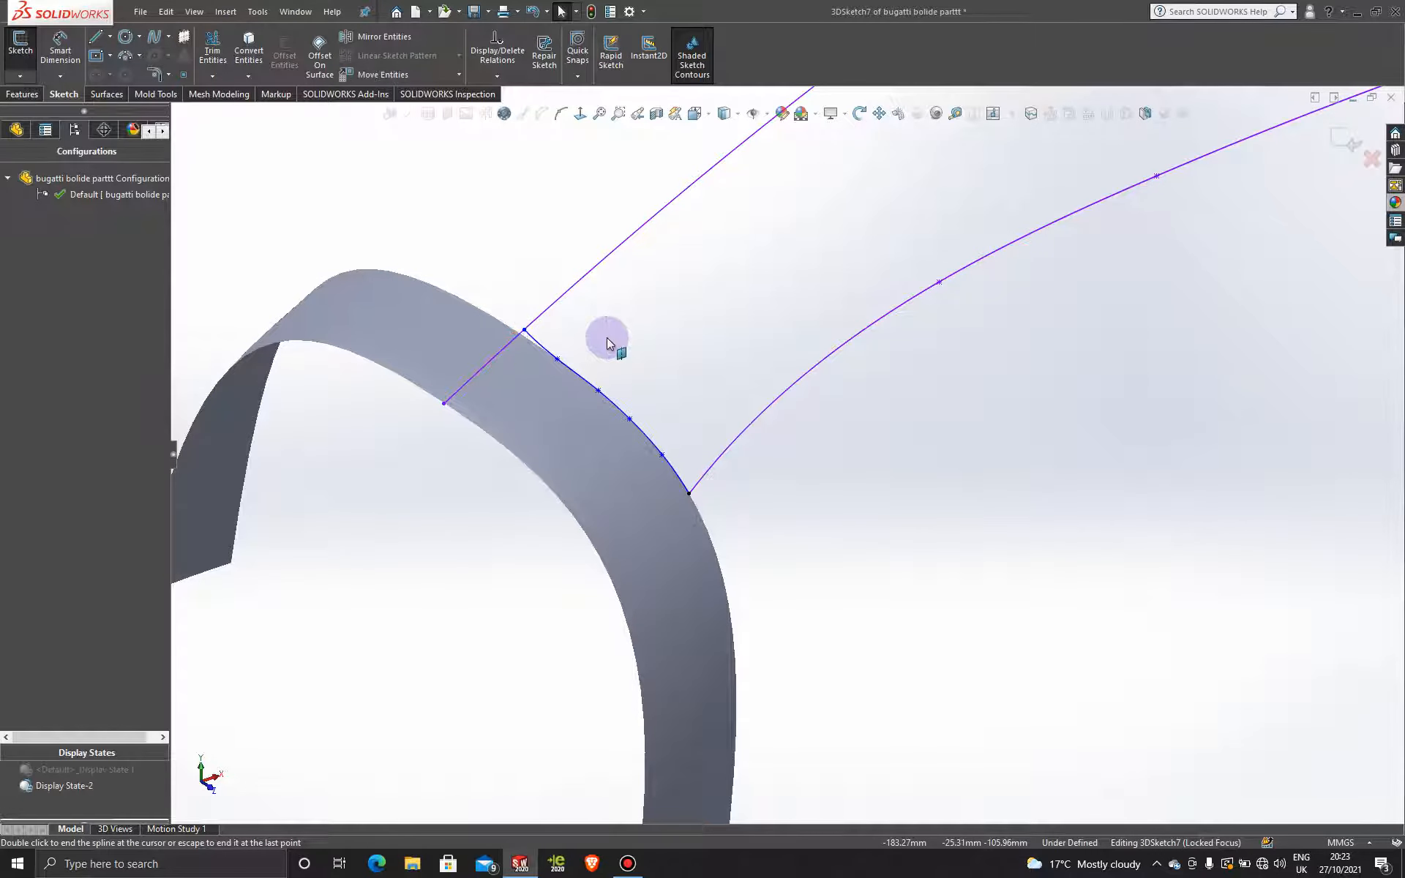
# - Move the traced edge spline's centre-plane endpoint along the centre plane to meet the nose surface edge, viewed from the top
pyautogui.press('space')
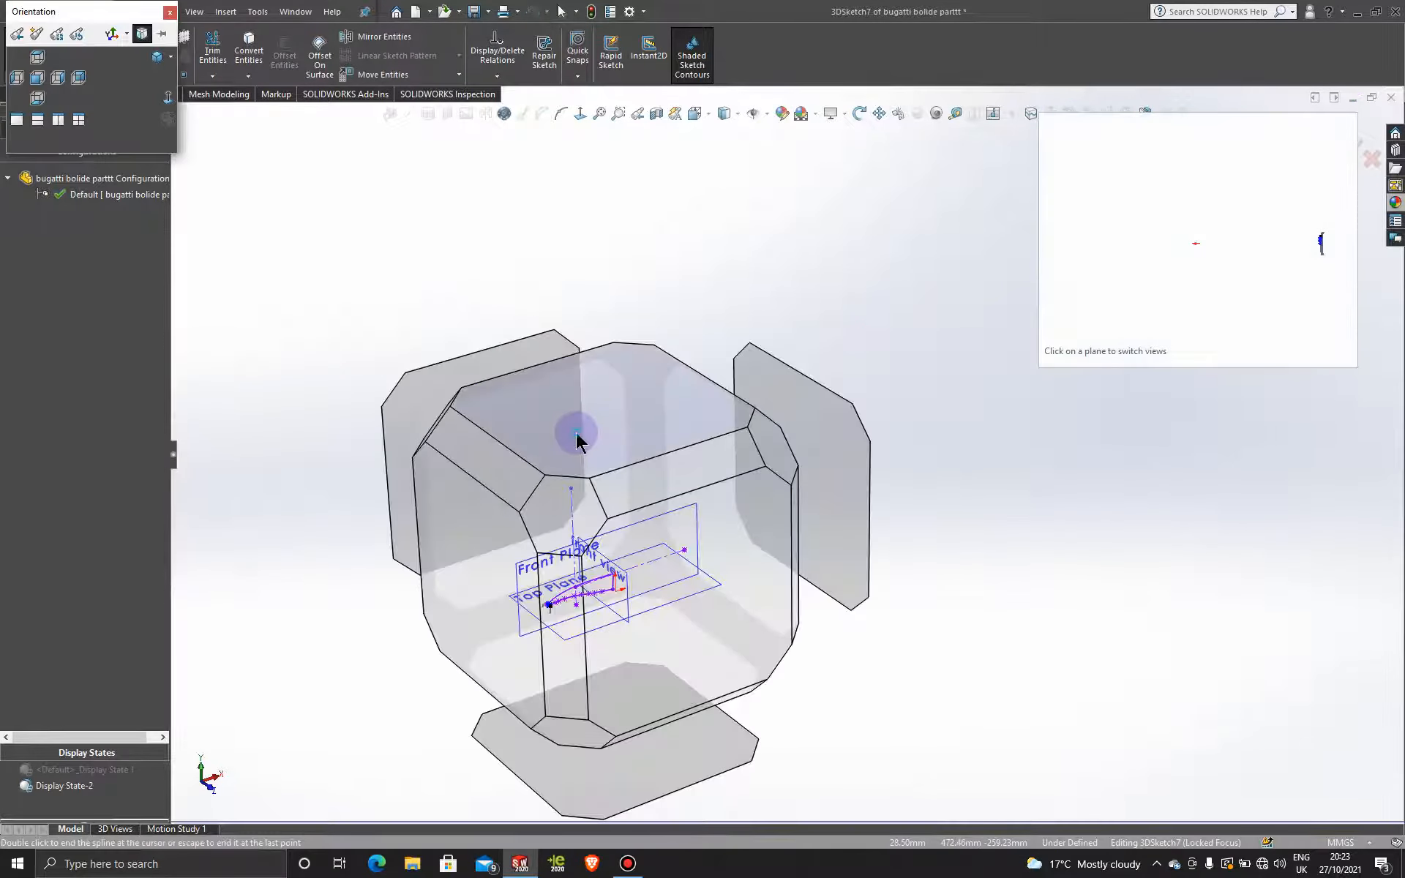
pyautogui.click(577, 433)
pyautogui.scroll(-5, 1063, 450)
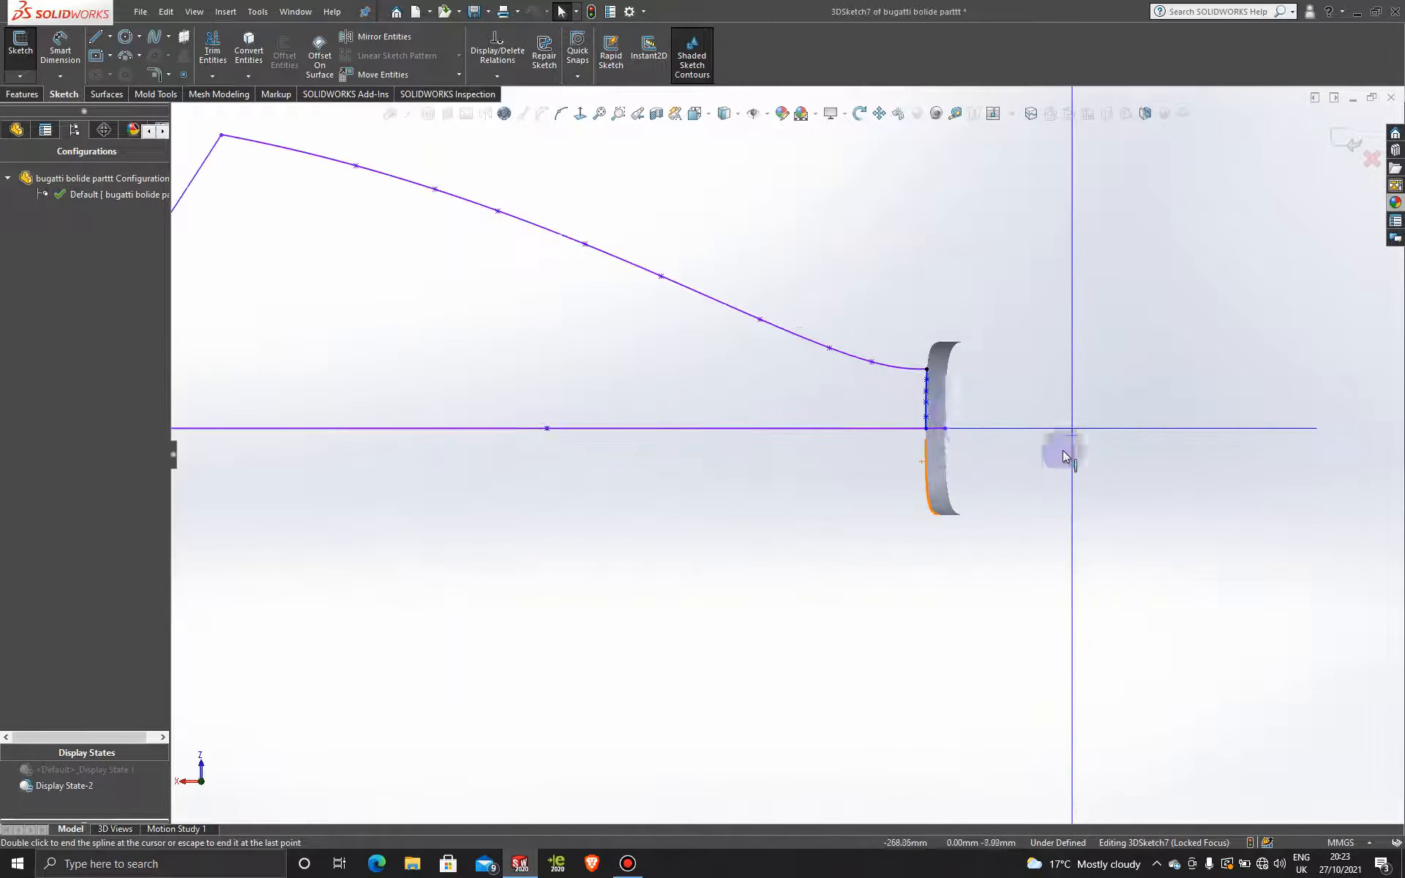
pyautogui.scroll(-5, 835, 483)
pyautogui.scroll(3, 841, 494)
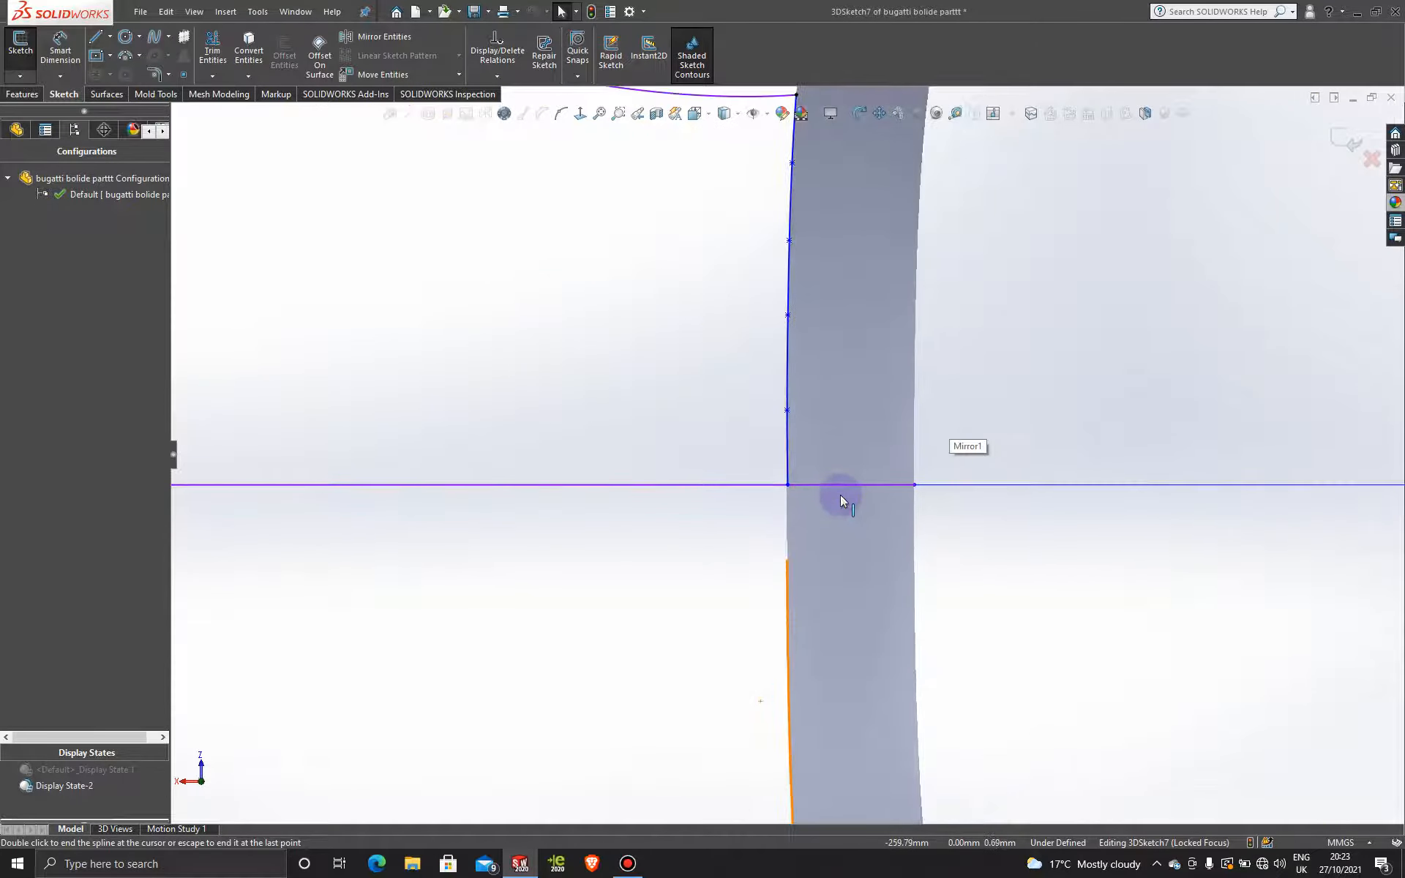
pyautogui.scroll(-6, 819, 483)
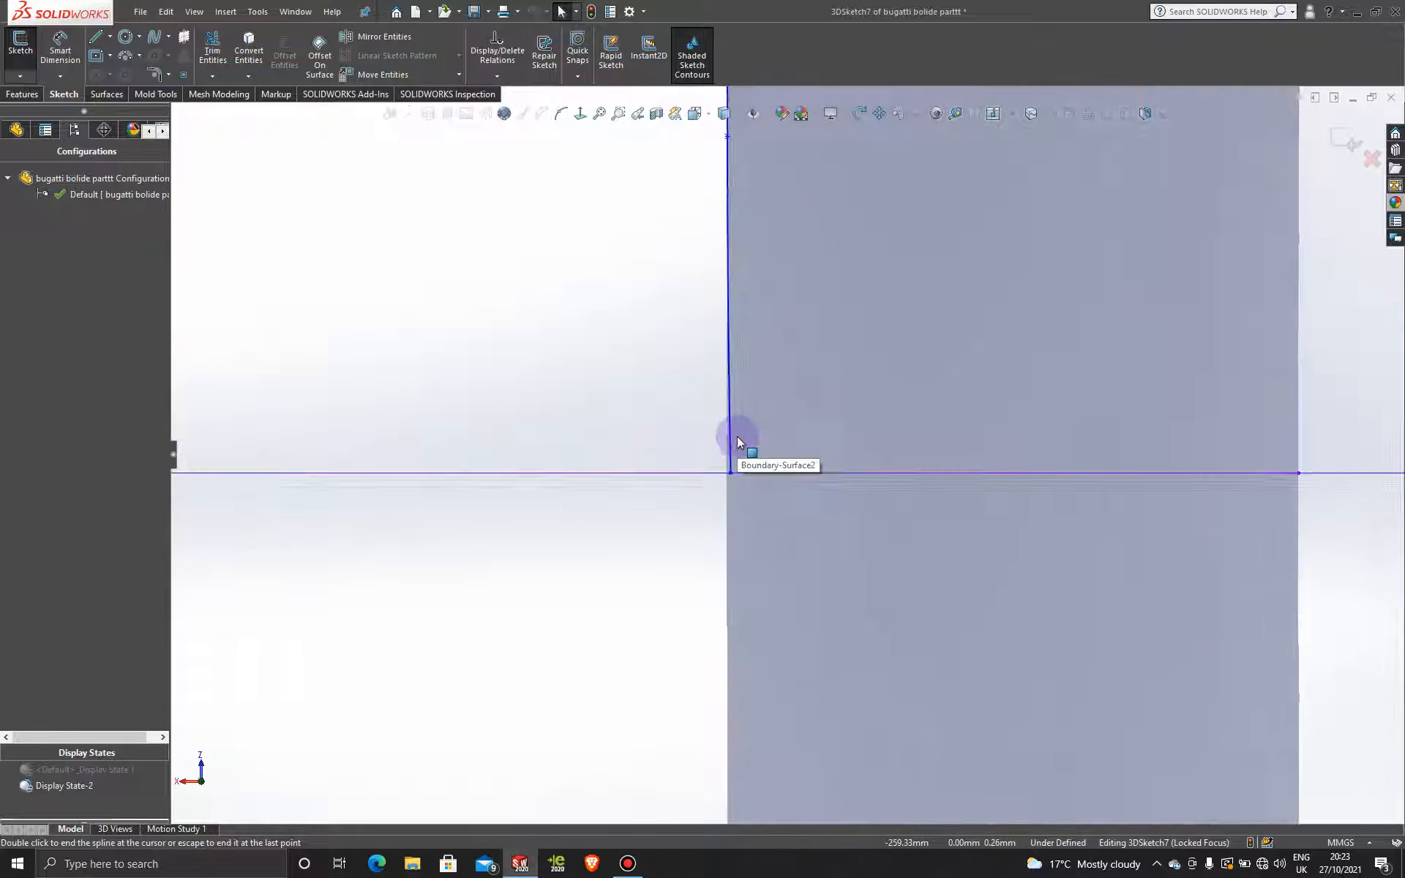
pyautogui.moveTo(736, 521); pyautogui.dragTo(726, 529)
pyautogui.scroll(12, 726, 529)
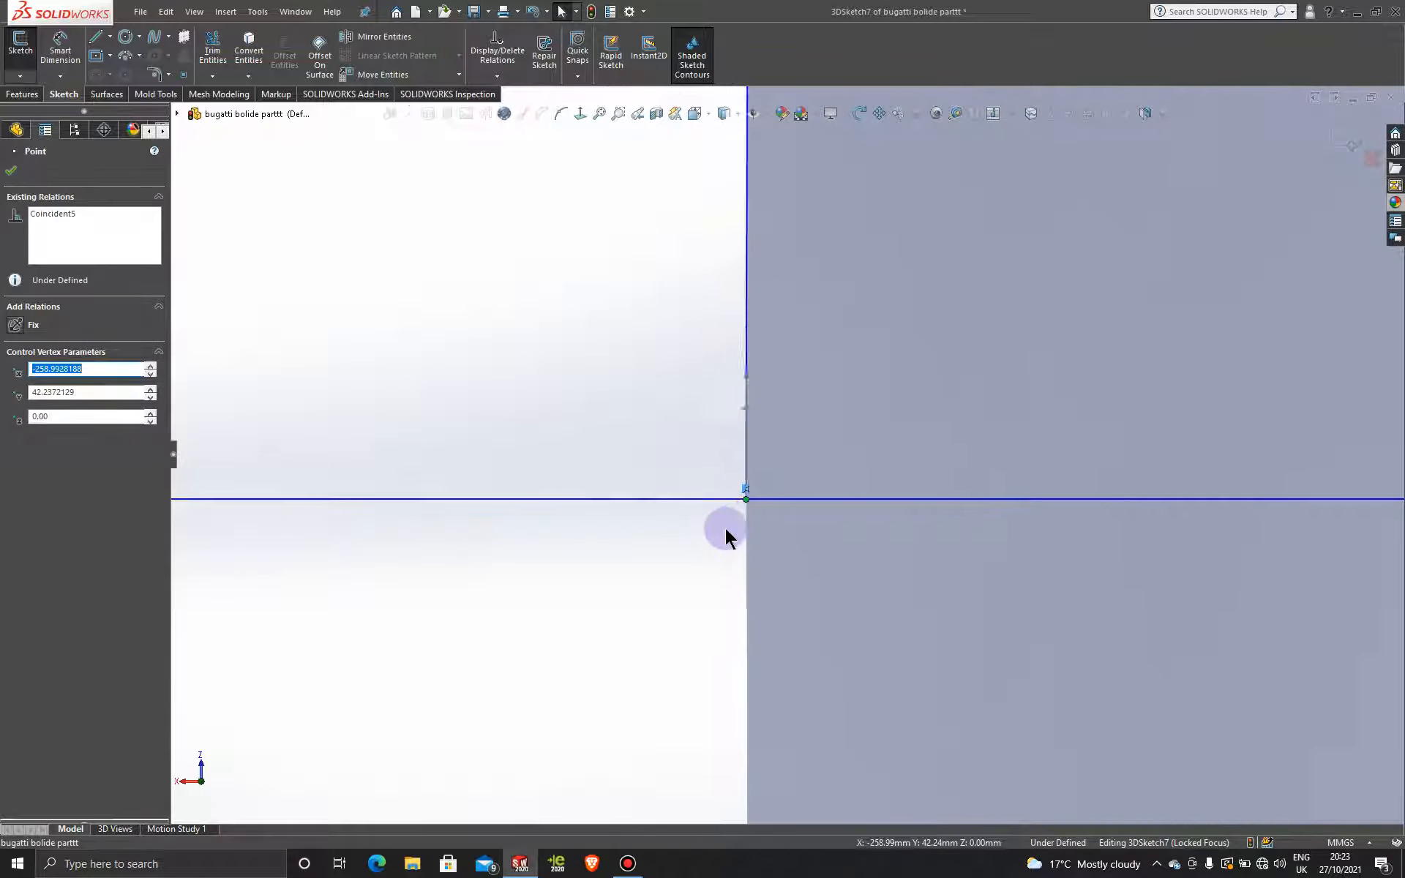
# - Close the 3D sketch and delete it with the spline traced along the nose surface's rear edge
pyautogui.moveTo(741, 551)
pyautogui.mouseDown(button='middle')
pyautogui.moveTo(759, 470)
pyautogui.moveTo(687, 295)
pyautogui.moveTo(599, 252)
pyautogui.moveTo(520, 290)
pyautogui.moveTo(424, 364)
pyautogui.moveTo(498, 418)
pyautogui.mouseUp(button='middle')
pyautogui.scroll(-5, 884, 540)
pyautogui.scroll(-2, 883, 540)
pyautogui.moveTo(887, 533); pyautogui.dragTo(845, 505, button='middle')
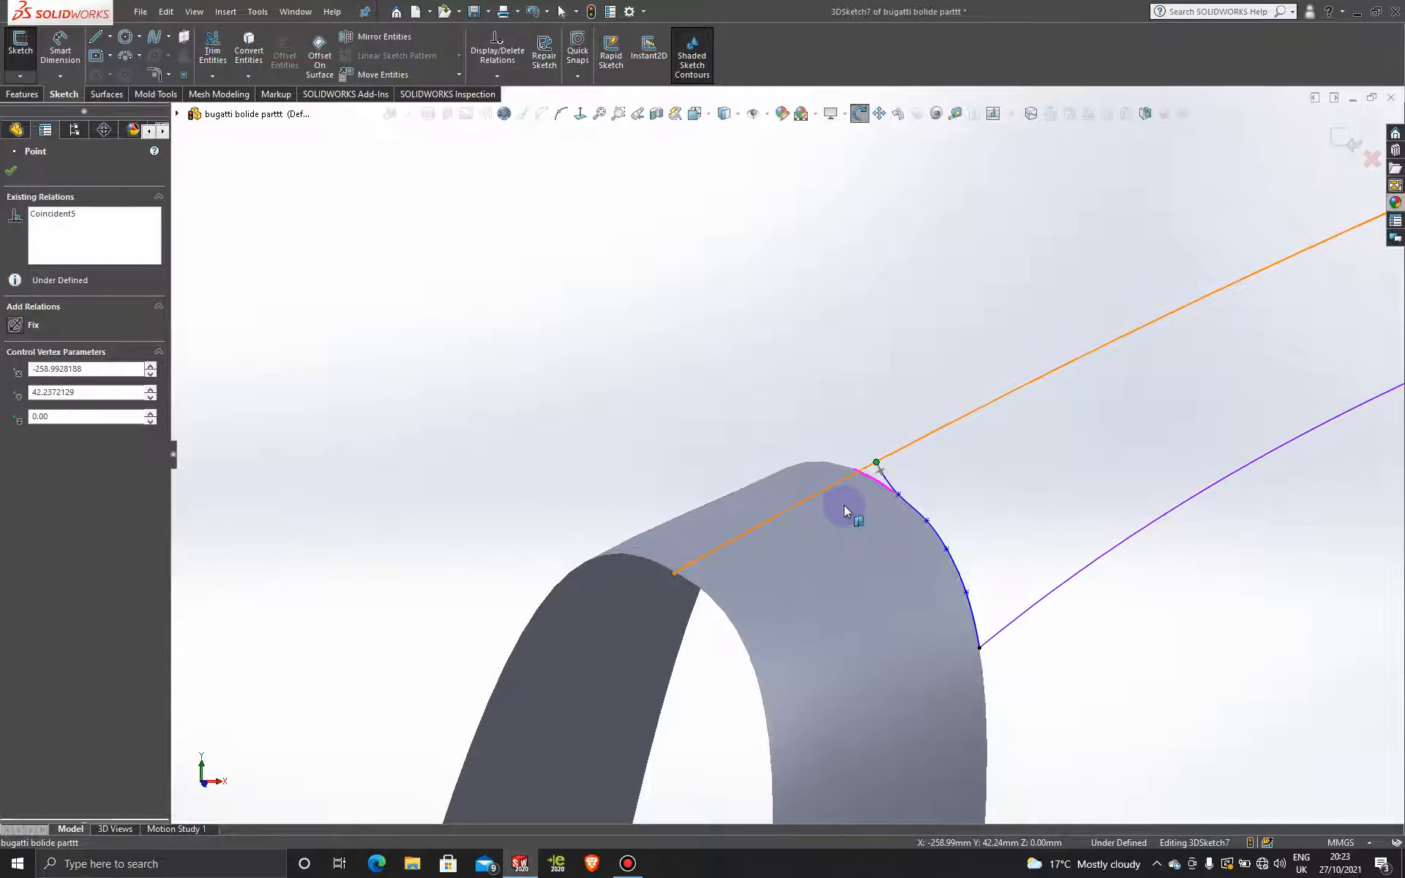
pyautogui.rightClick(889, 484)
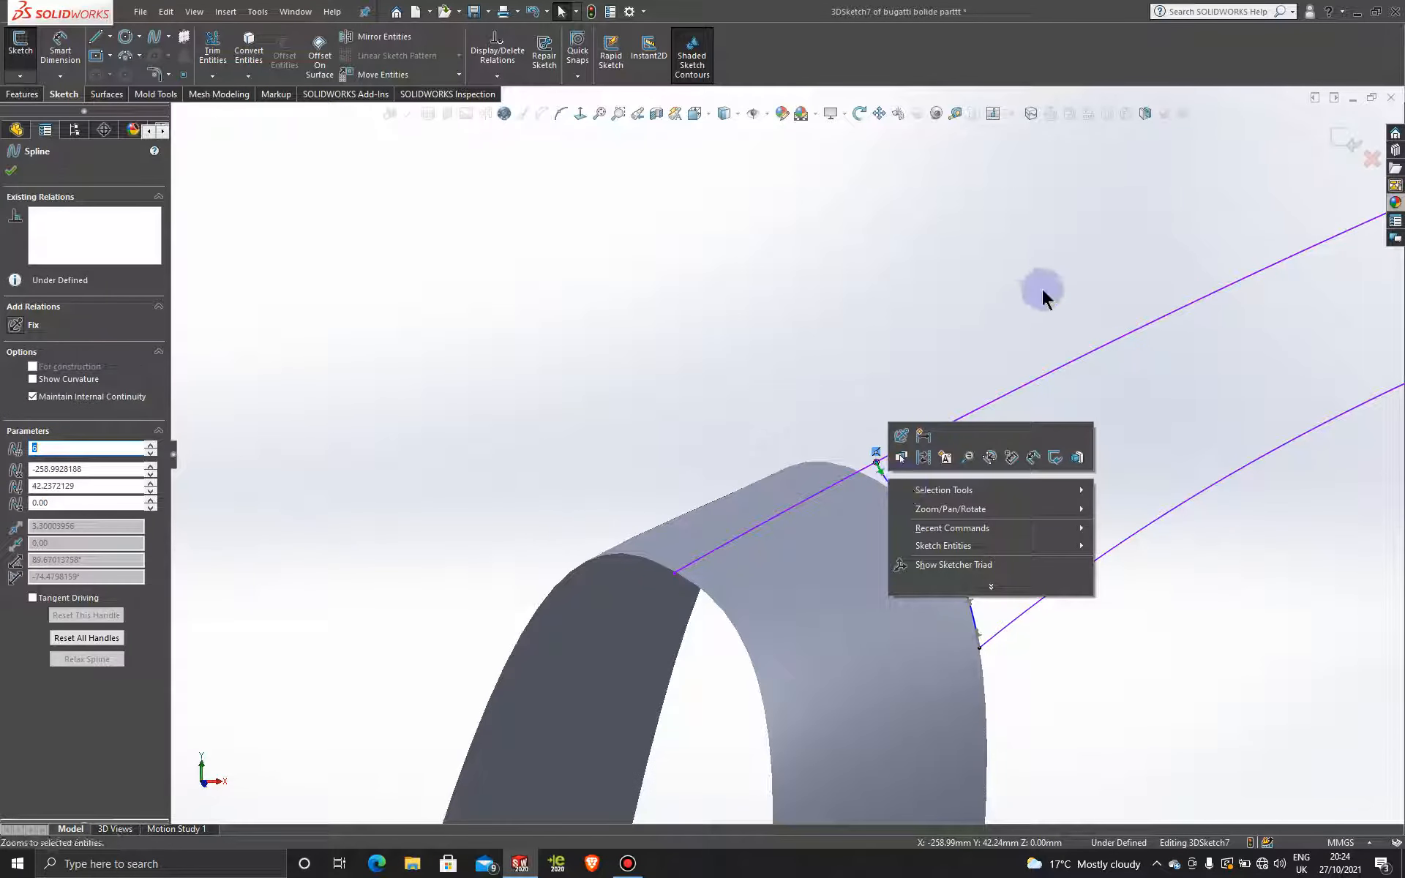
pyautogui.click(1349, 132)
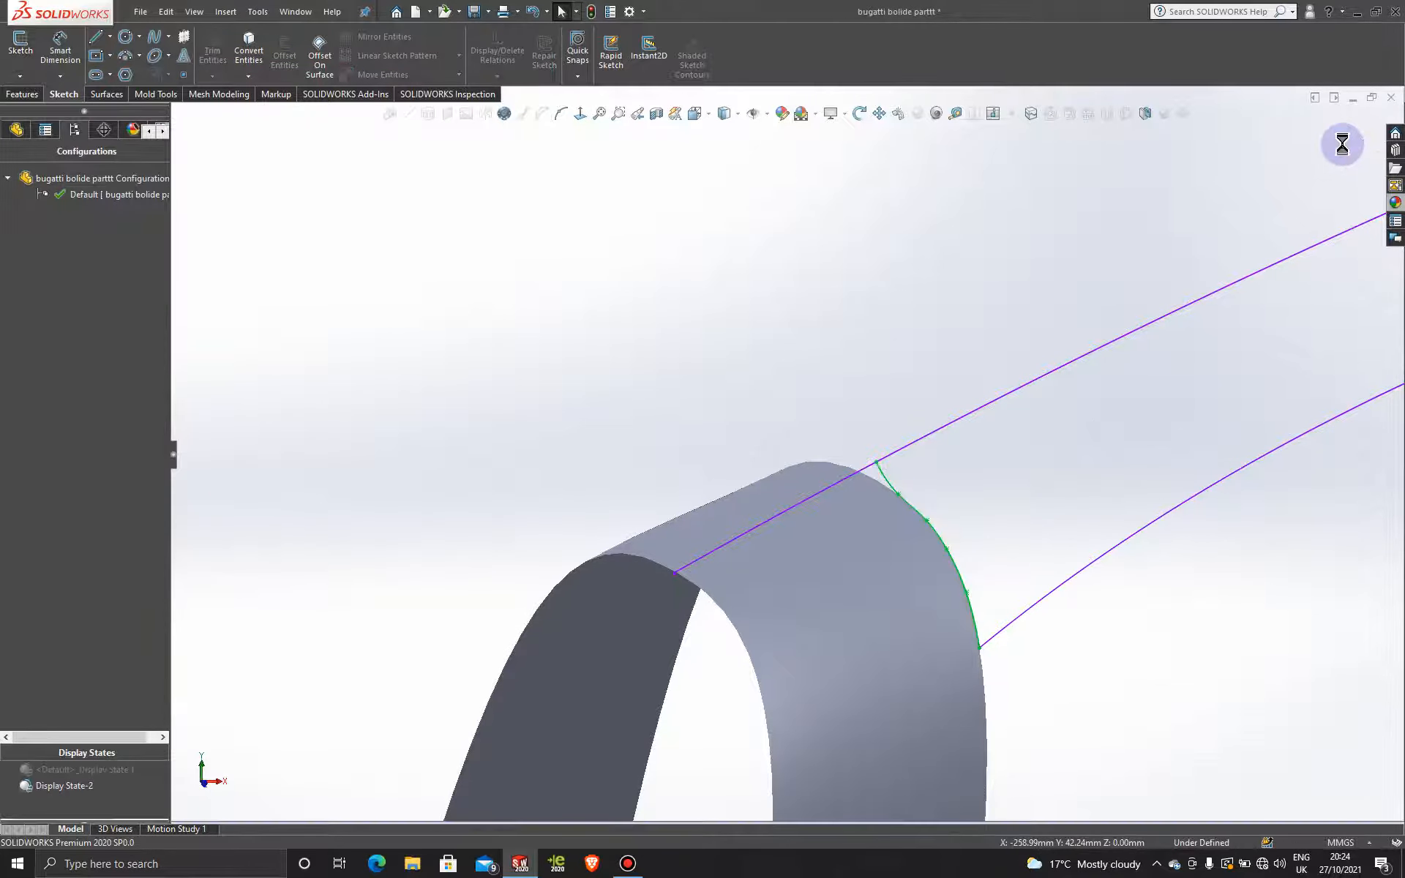
pyautogui.rightClick(886, 481)
pyautogui.click(938, 625)
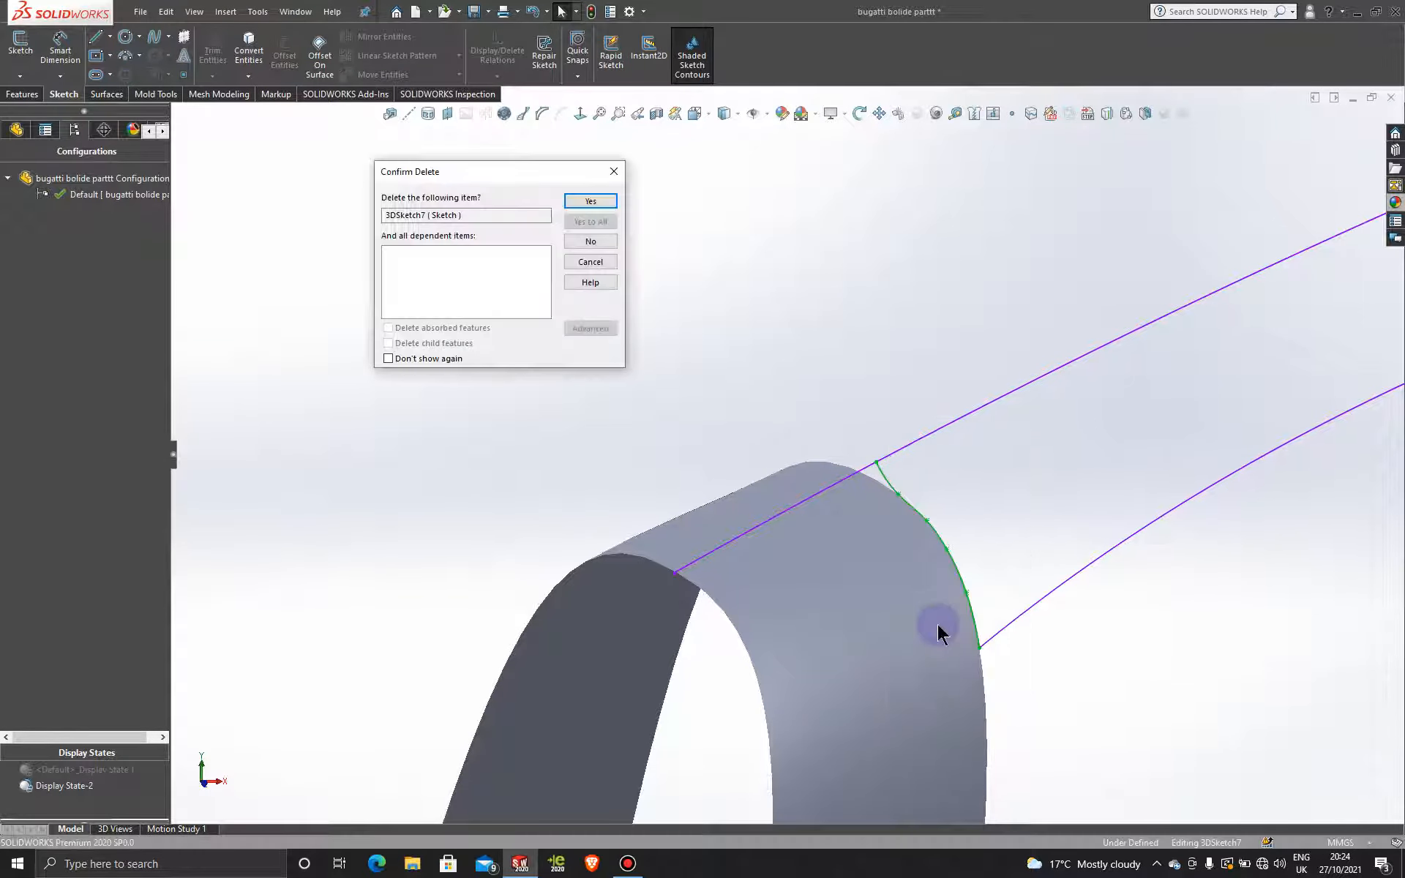
pyautogui.click(595, 199)
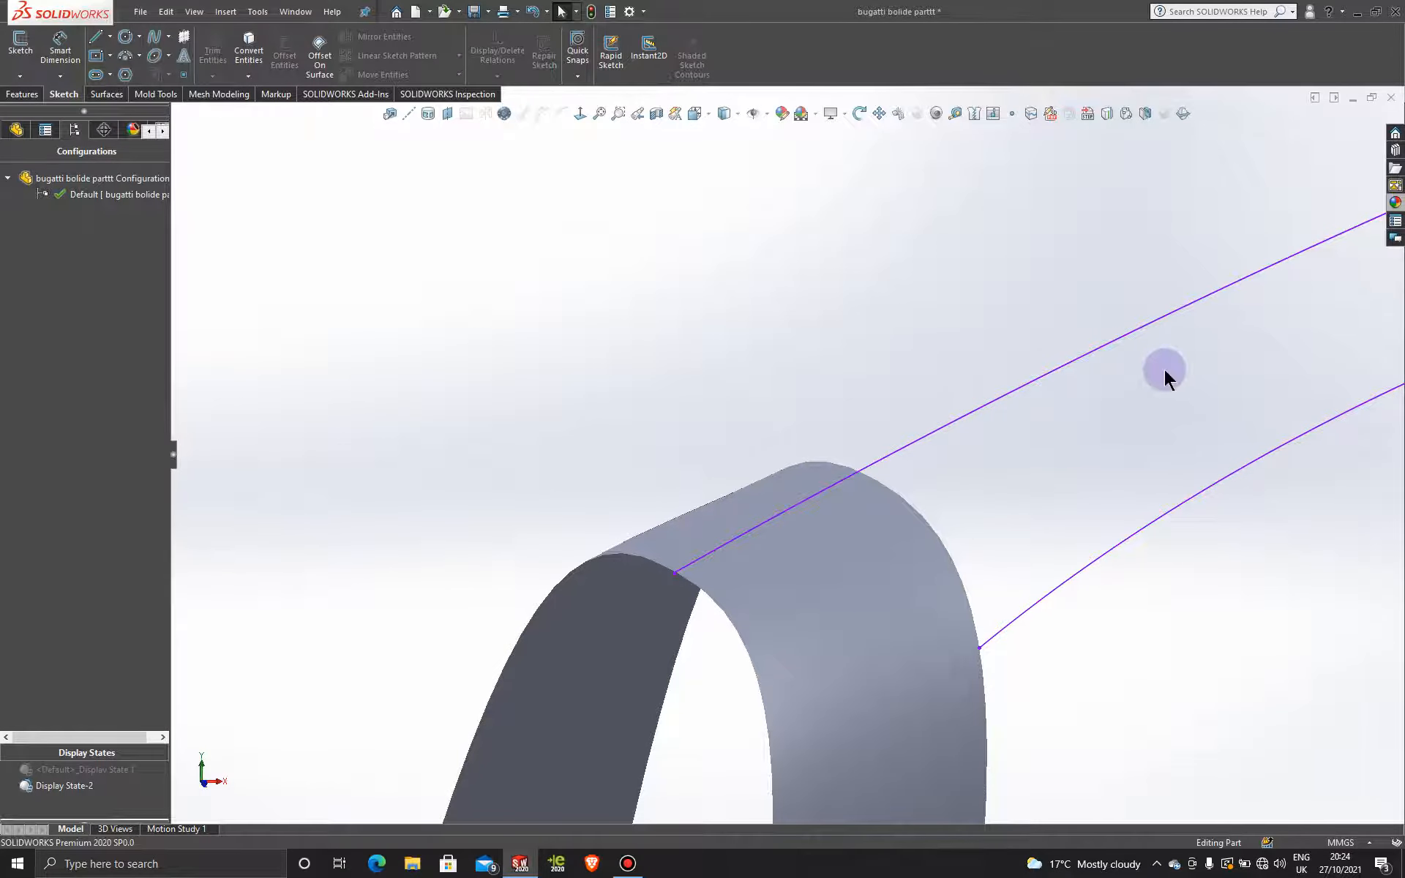
# - In a new 3D sketch, trace a spline over the centre-plane spline from its rear endpoint to the nose surface's rear edge
pyautogui.scroll(3, 1156, 388)
pyautogui.scroll(5, 1140, 398)
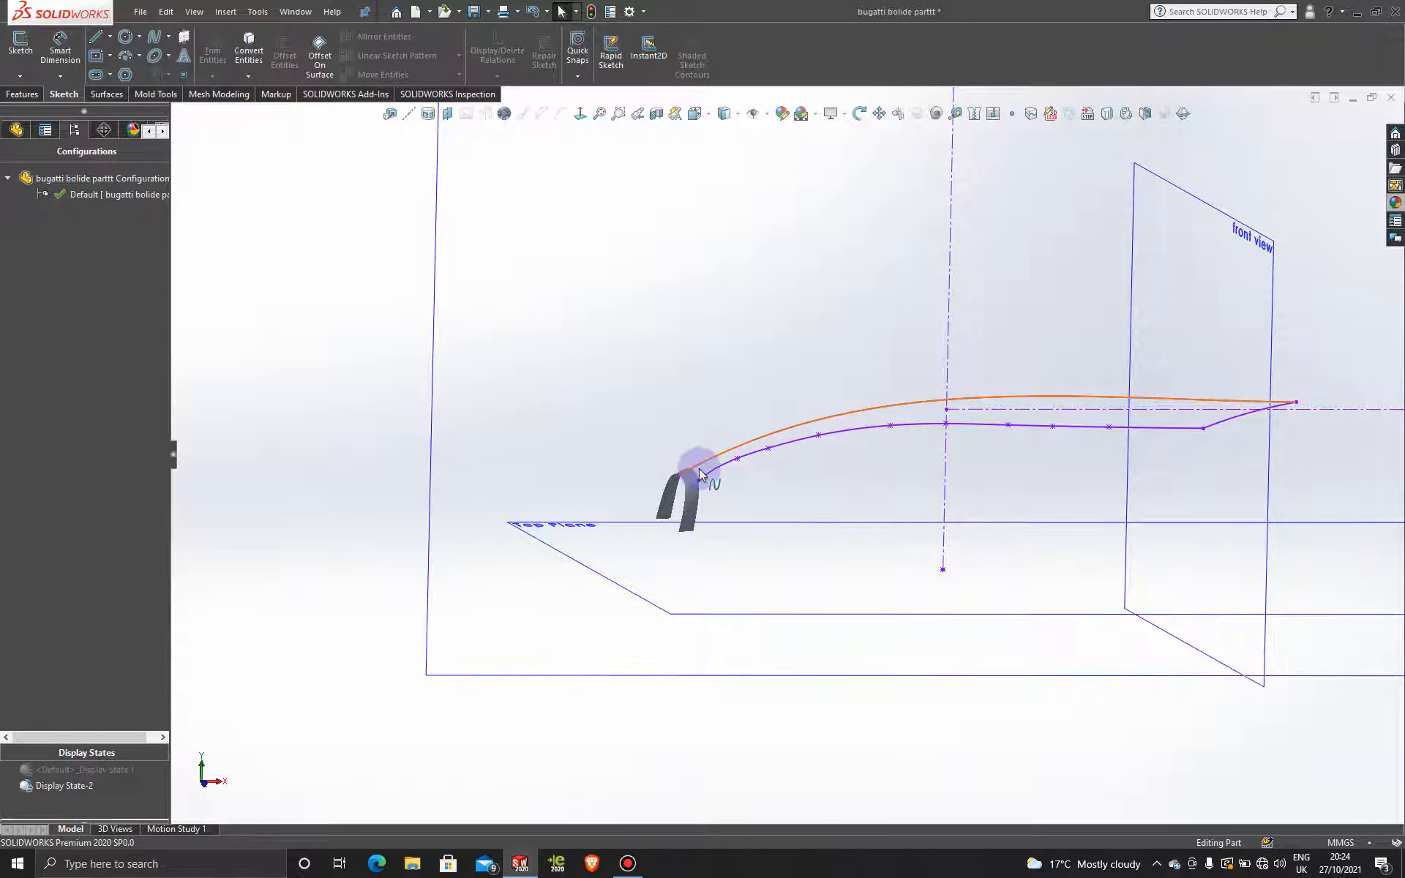
pyautogui.moveTo(702, 486)
pyautogui.mouseDown(button='middle')
pyautogui.moveTo(727, 473)
pyautogui.moveTo(757, 512)
pyautogui.moveTo(725, 488)
pyautogui.mouseUp(button='middle')
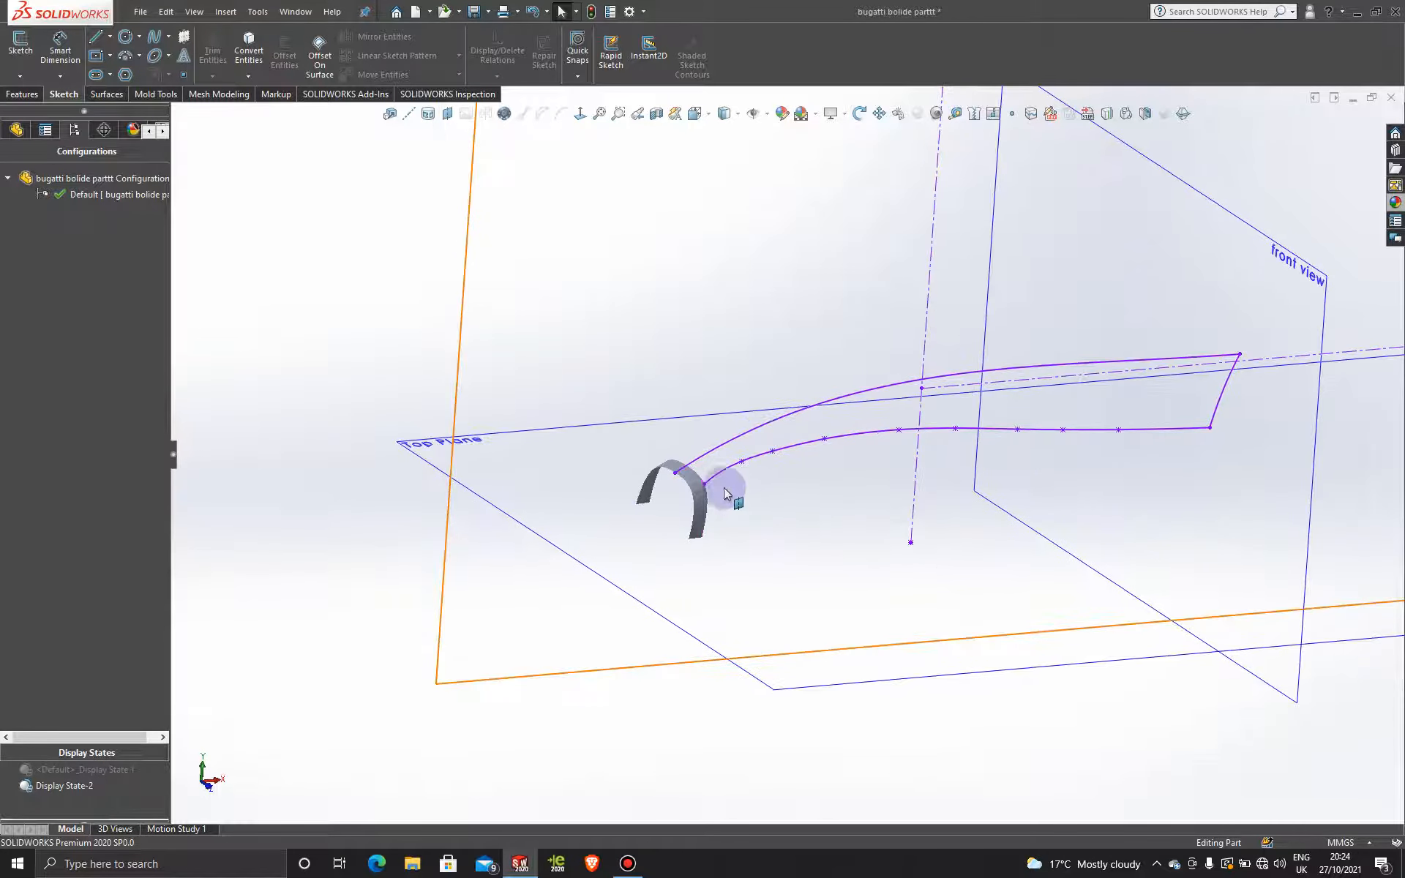
pyautogui.scroll(-3, 710, 476)
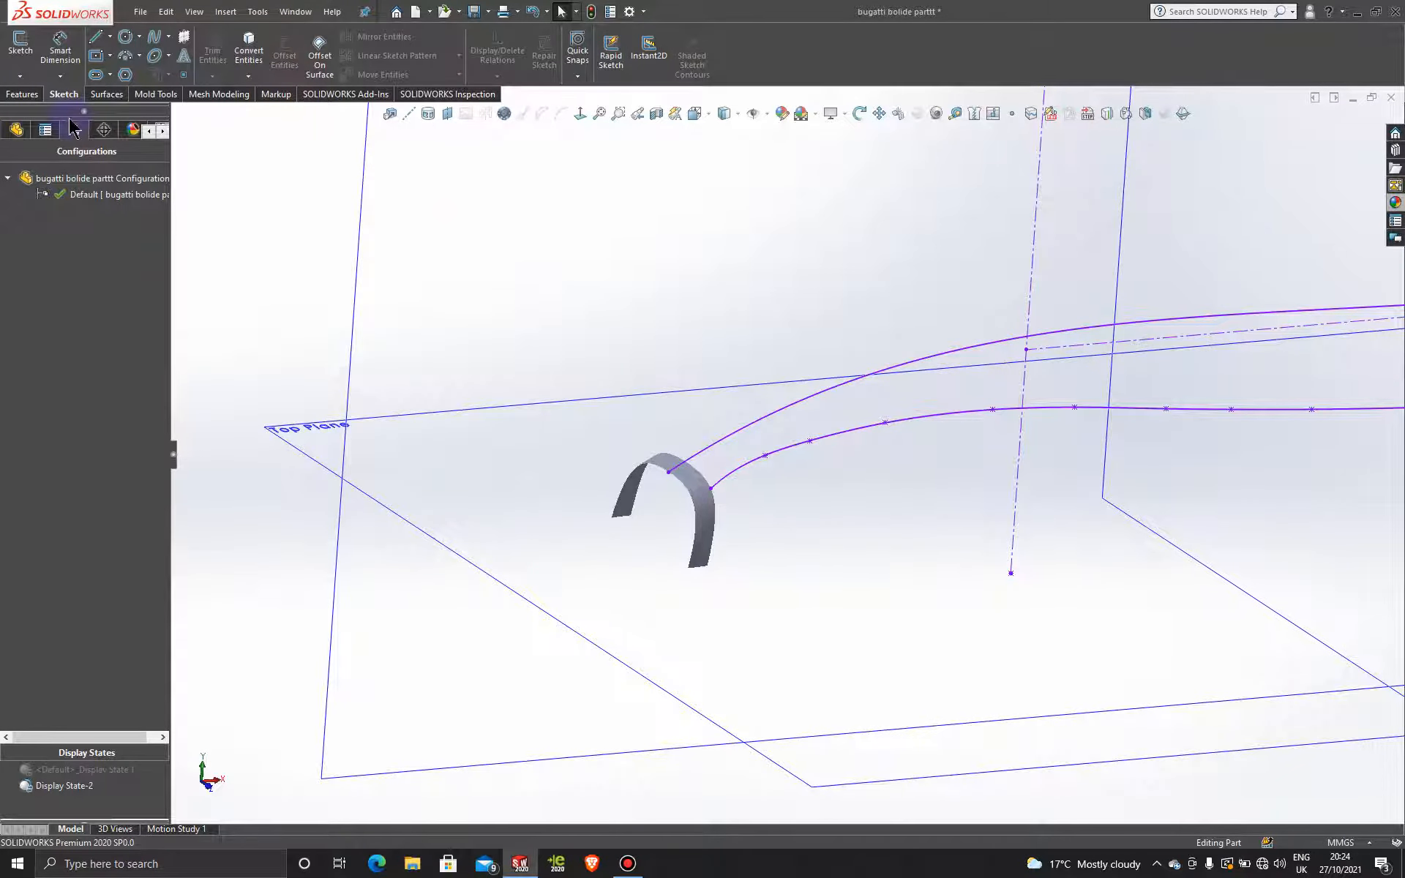
pyautogui.click(32, 76)
pyautogui.click(51, 111)
pyautogui.click(152, 39)
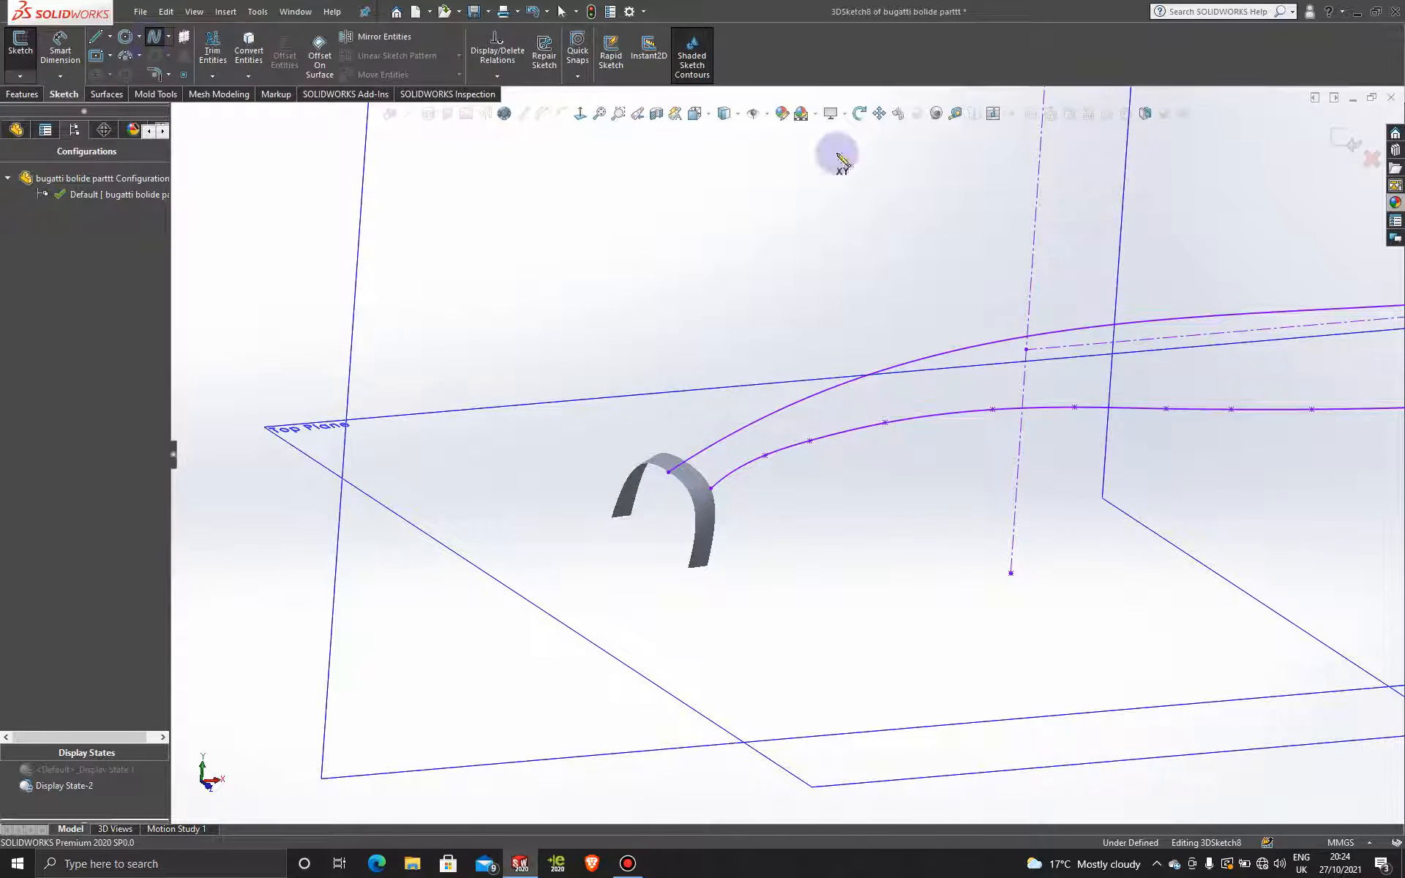
pyautogui.scroll(3, 1098, 256)
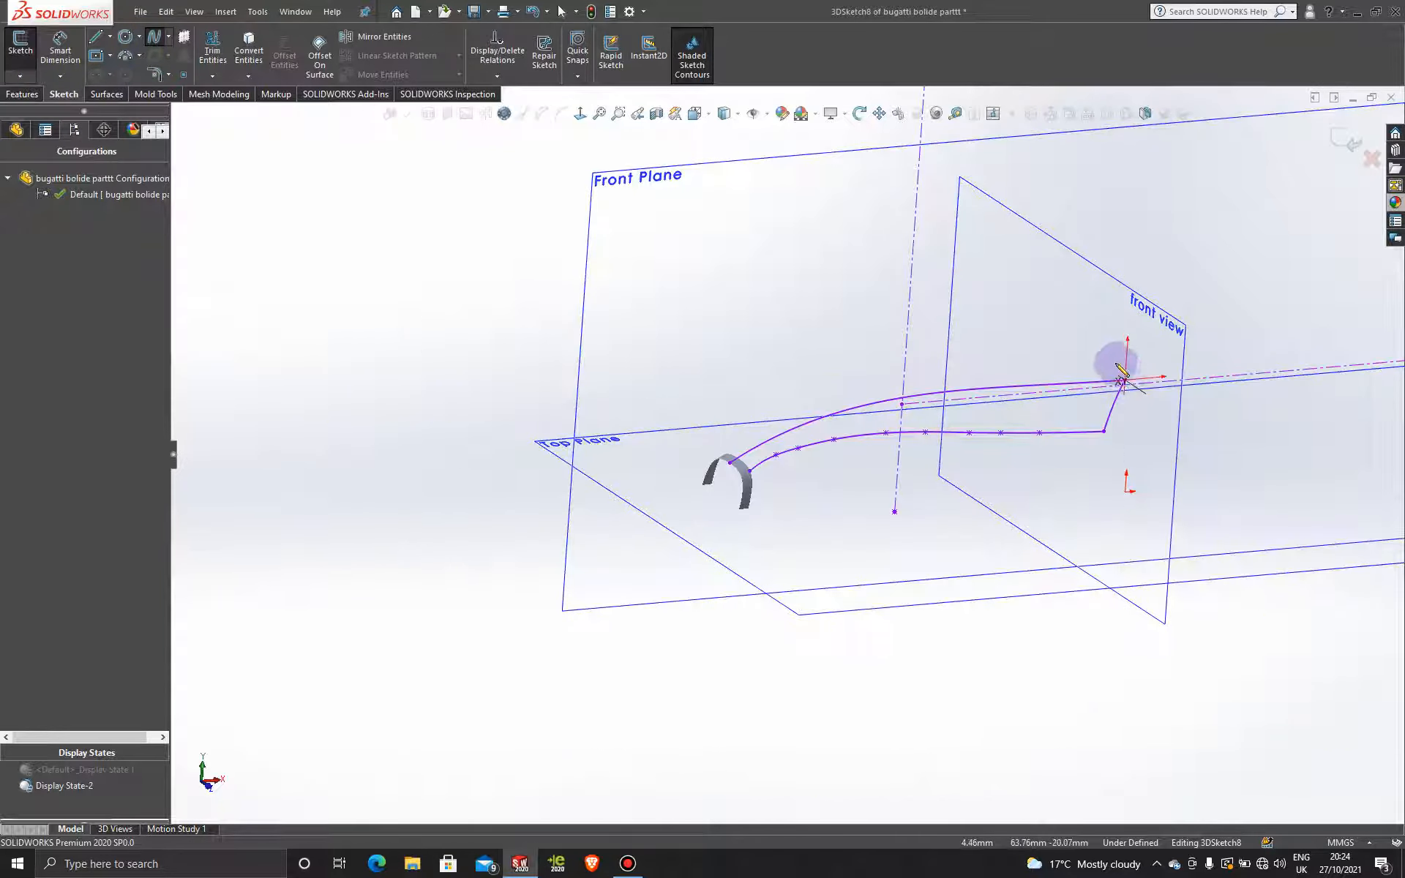
pyautogui.click(1125, 381)
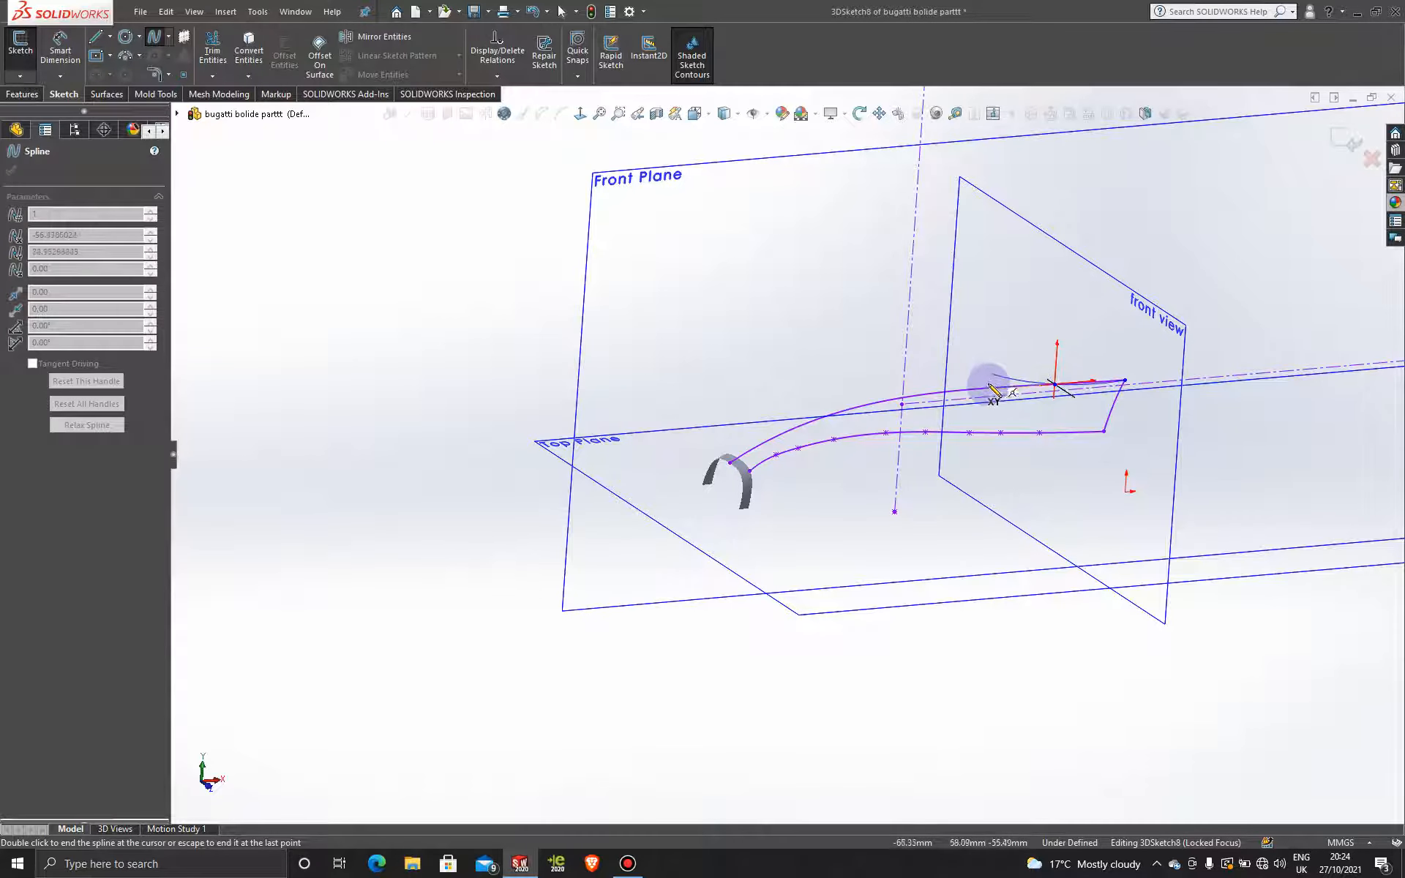
pyautogui.click(929, 396)
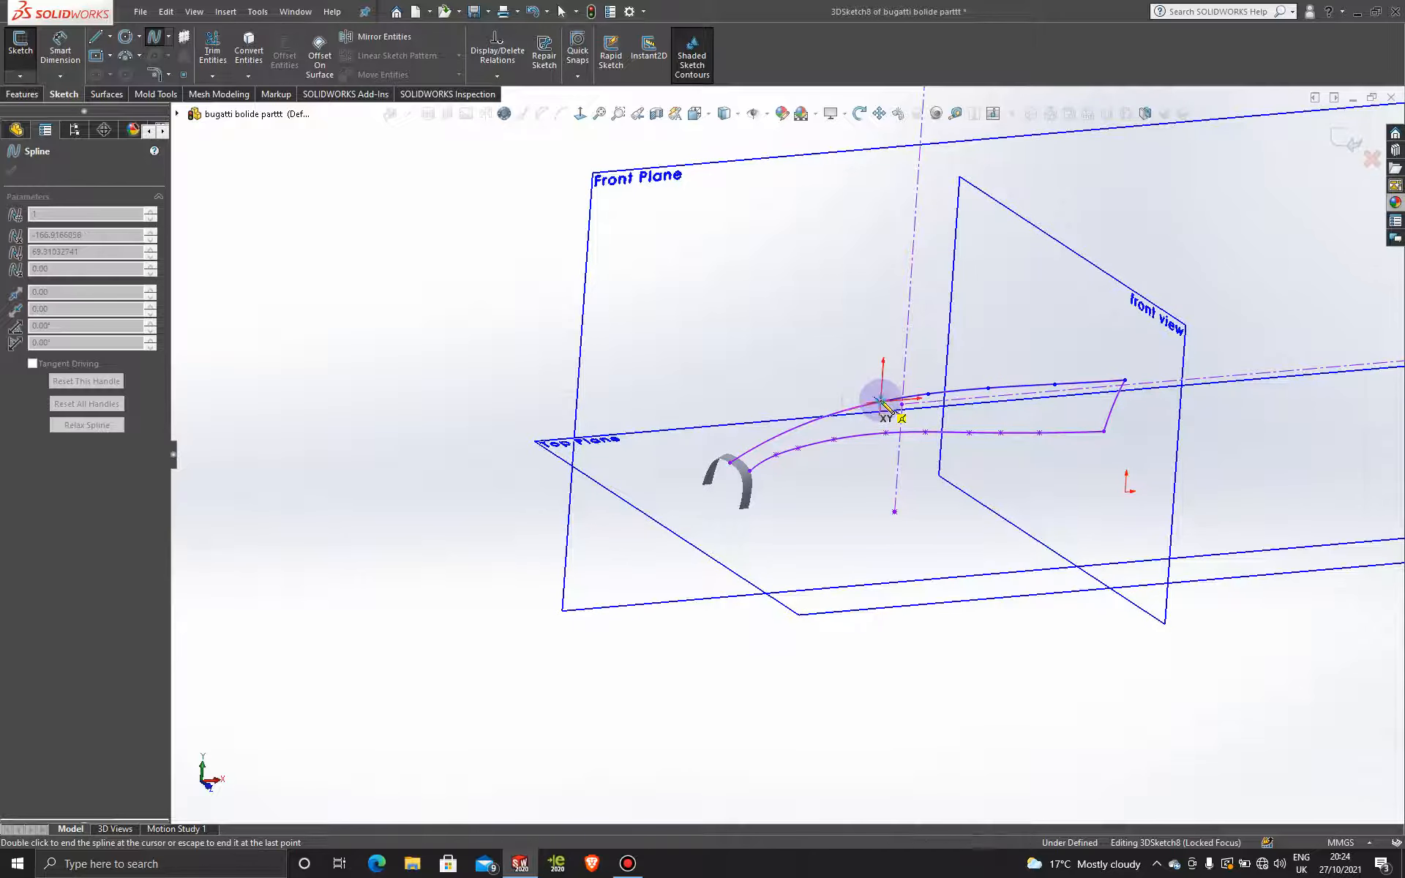
pyautogui.scroll(-2, 810, 415)
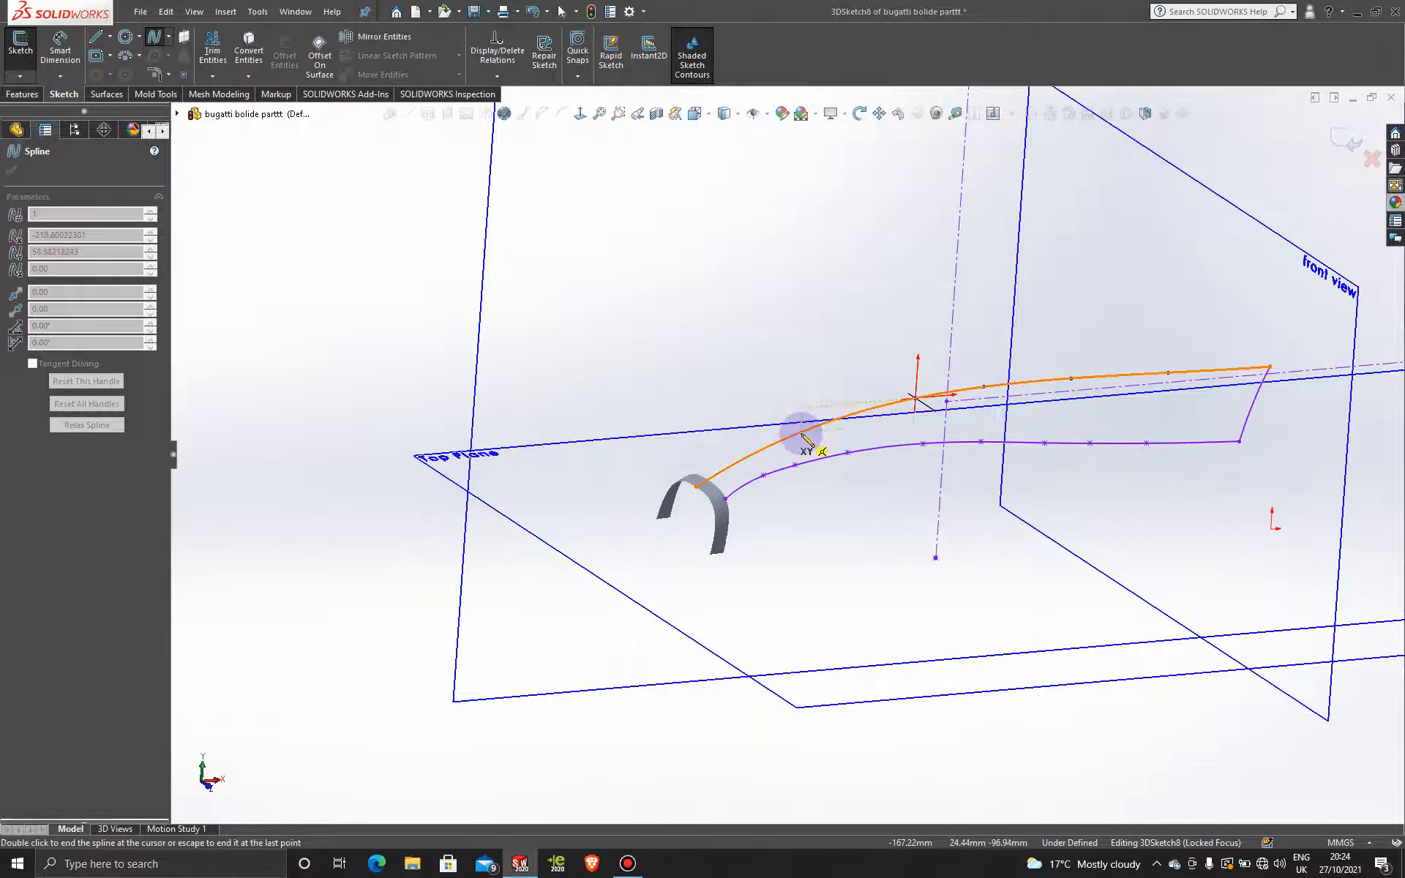
pyautogui.scroll(-3, 784, 471)
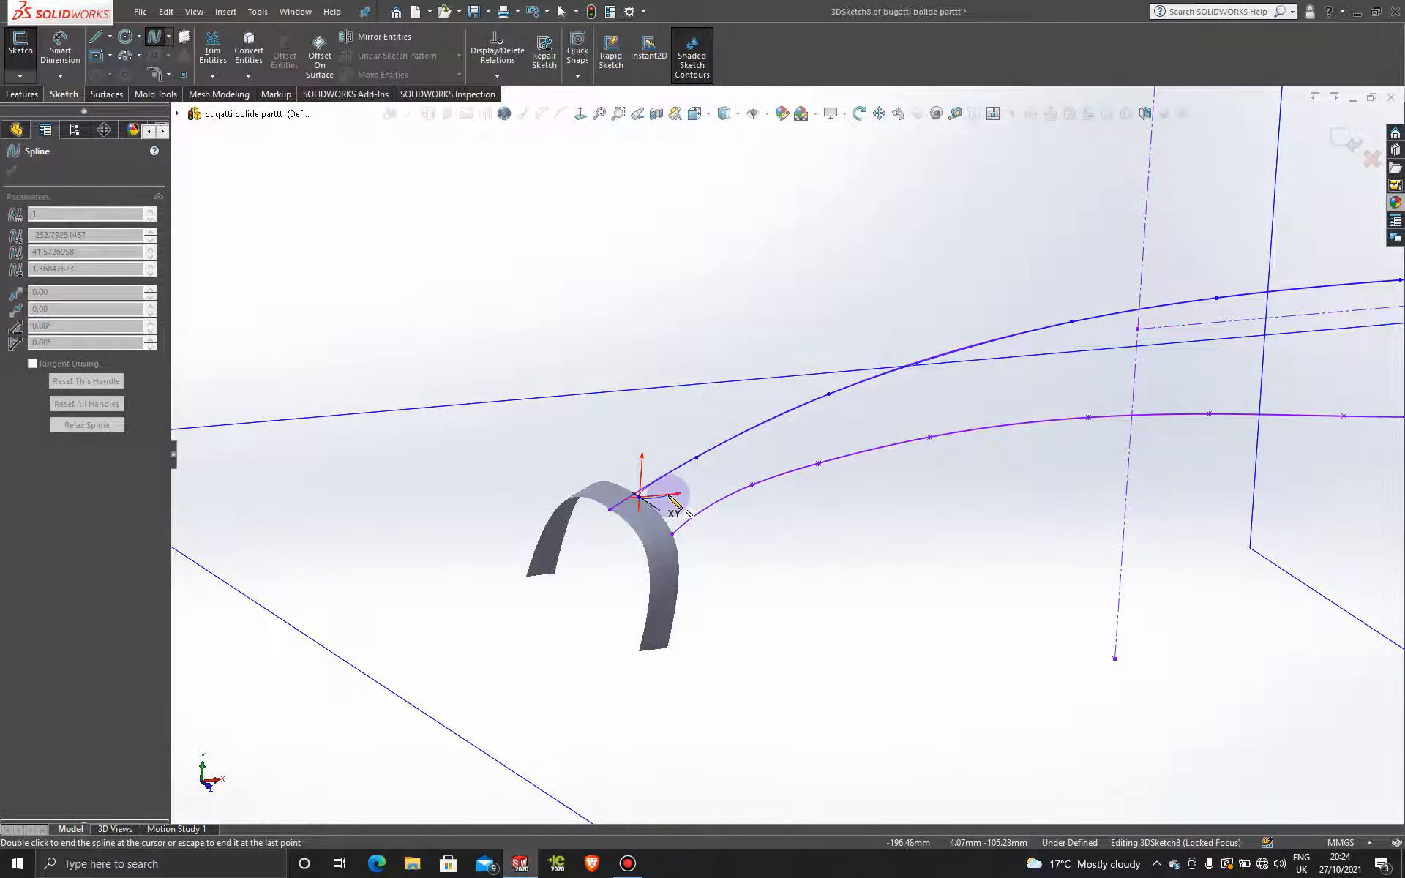
pyautogui.doubleClick(669, 495)
# - Viewed from the top, move the new spline's front endpoint along the nose surface's rear edge onto the centre plane
pyautogui.moveTo(727, 464); pyautogui.dragTo(732, 477, button='middle')
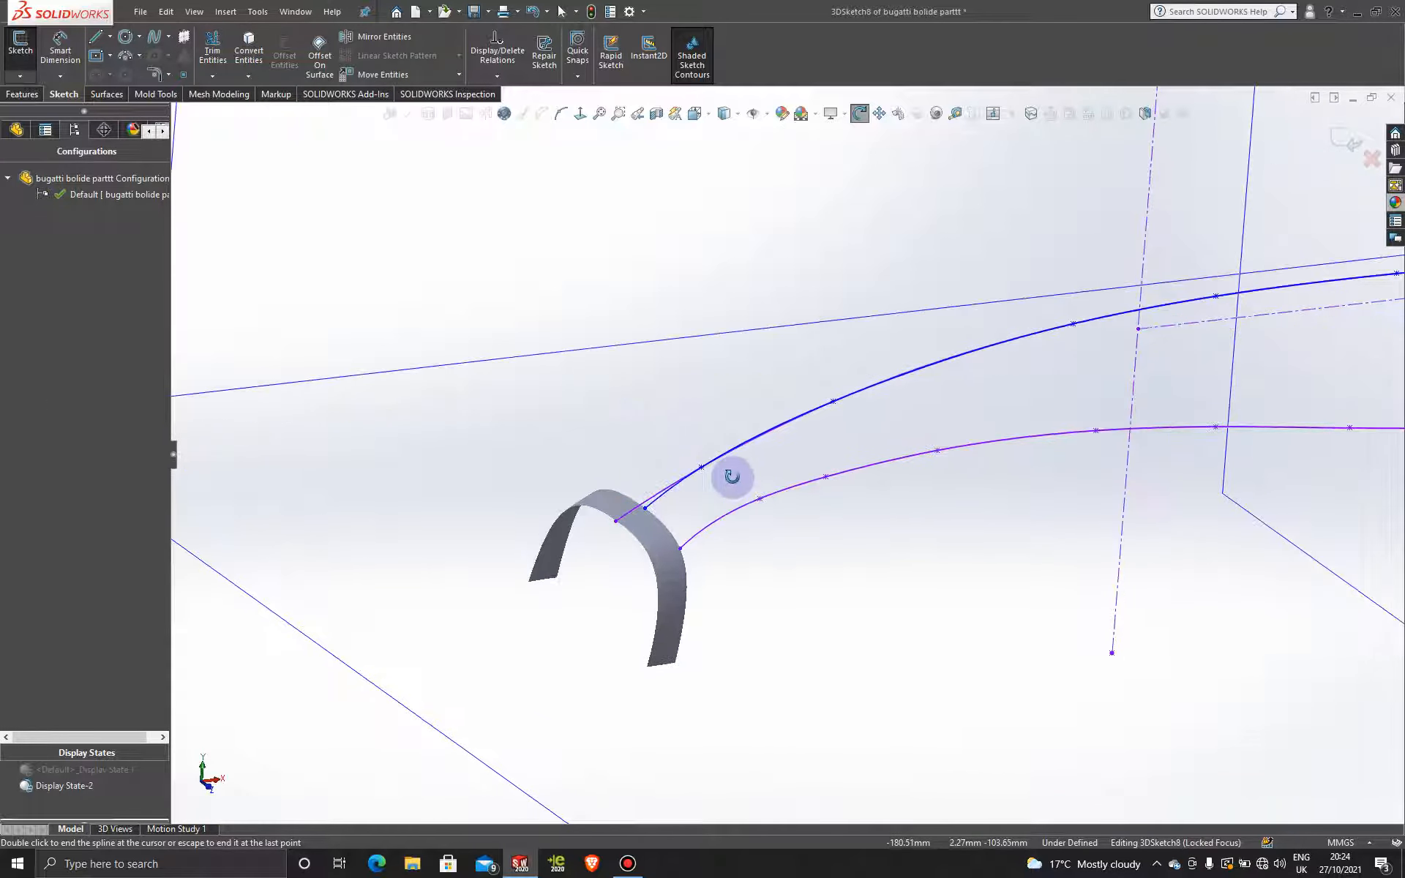
pyautogui.press('space')
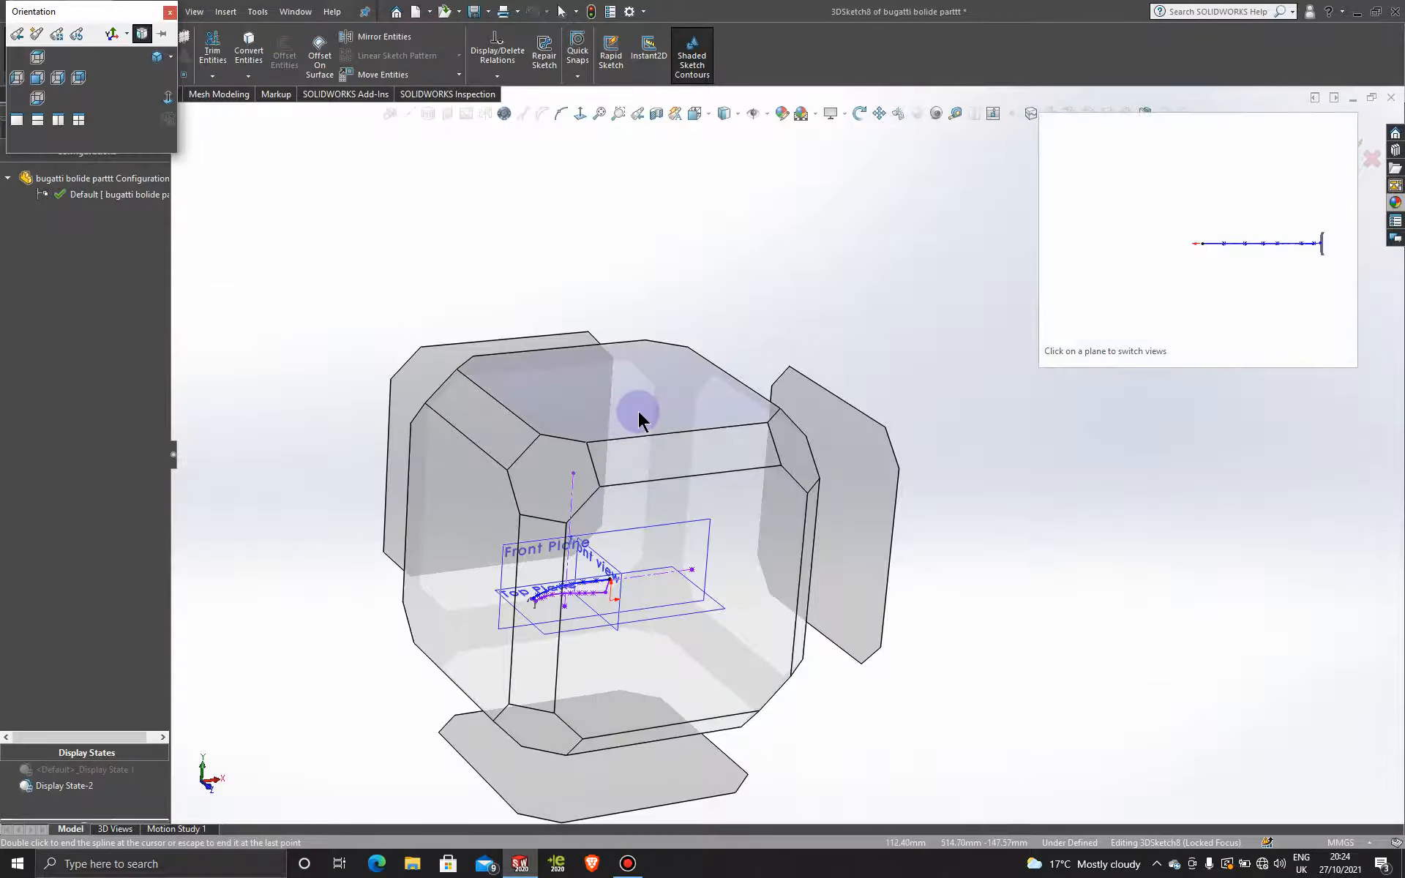
pyautogui.click(638, 411)
pyautogui.scroll(-5, 1044, 452)
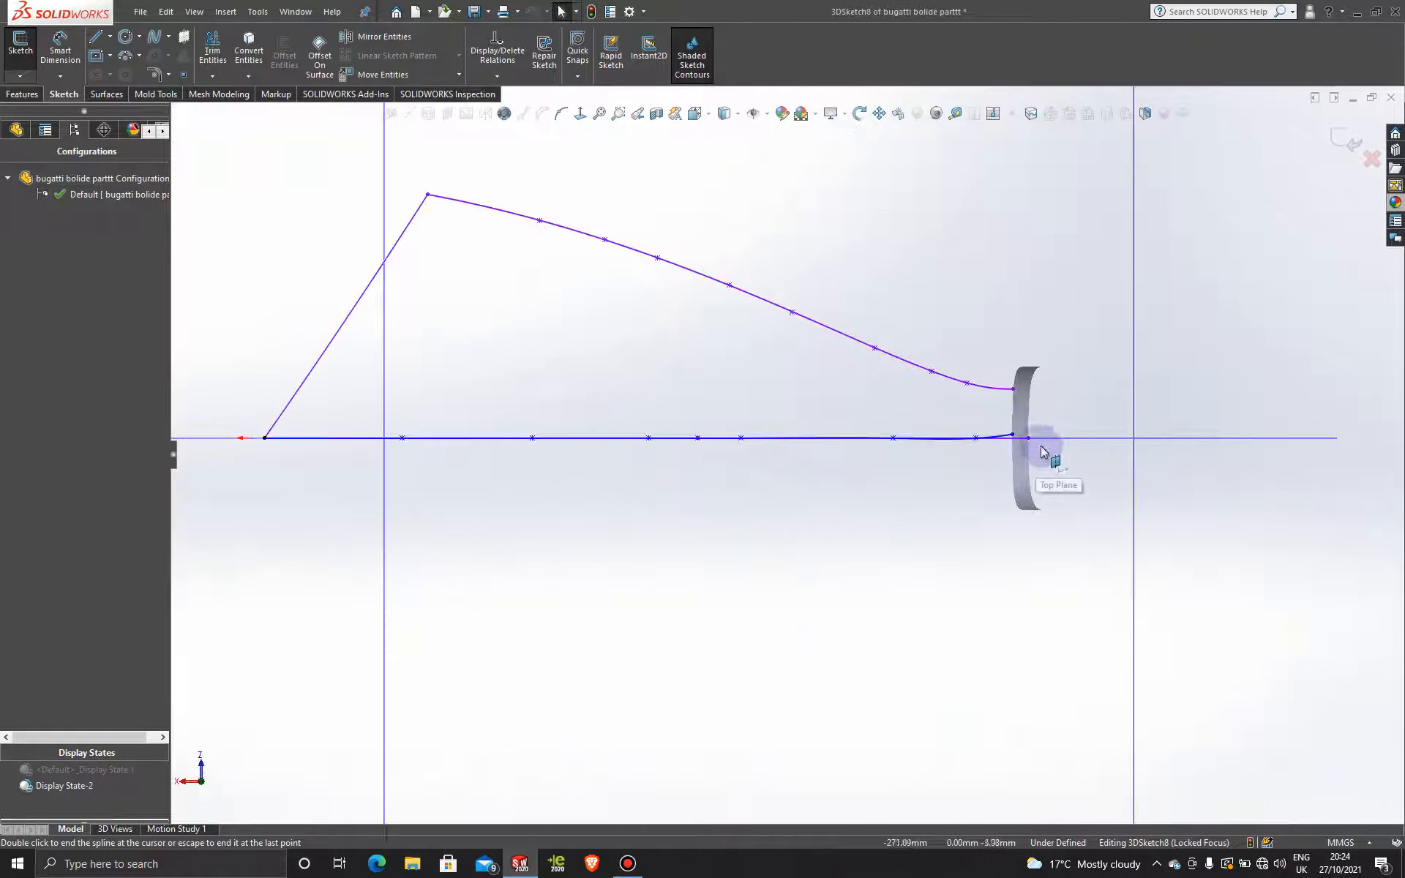
pyautogui.scroll(-6, 1025, 448)
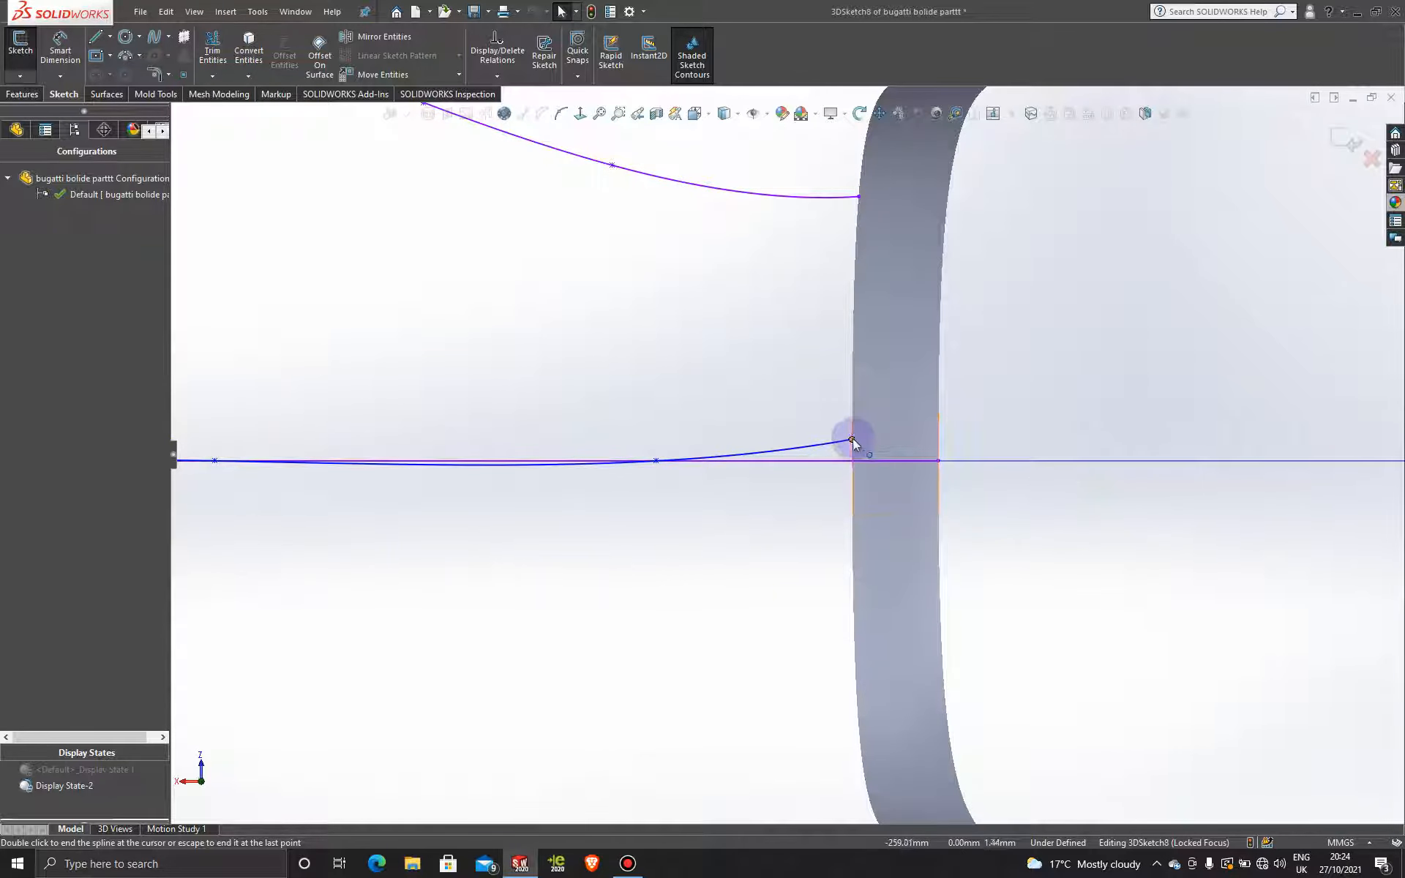
pyautogui.moveTo(853, 440); pyautogui.dragTo(853, 462)
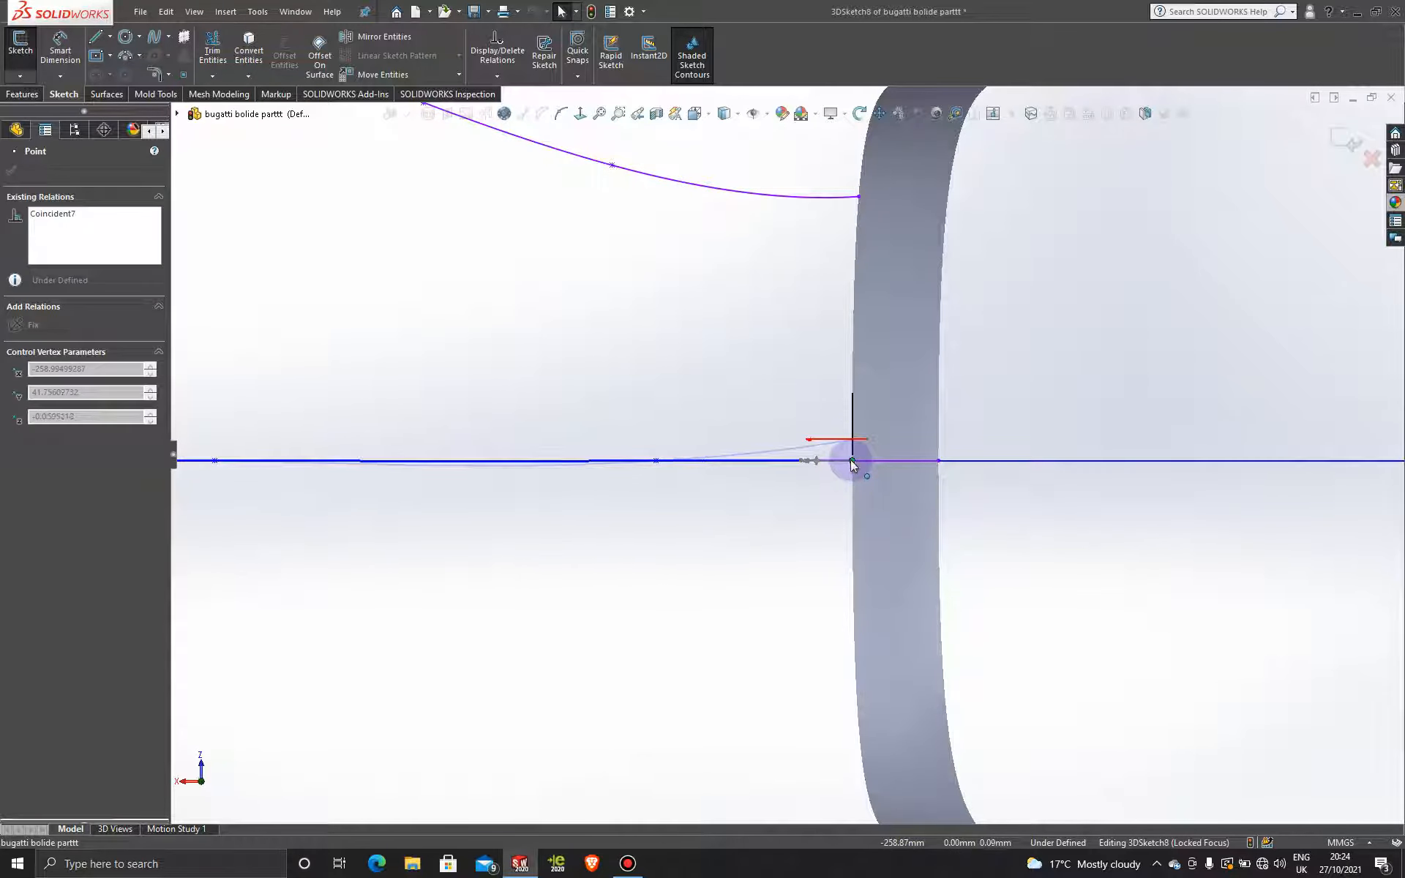
pyautogui.moveTo(851, 461); pyautogui.dragTo(851, 461)
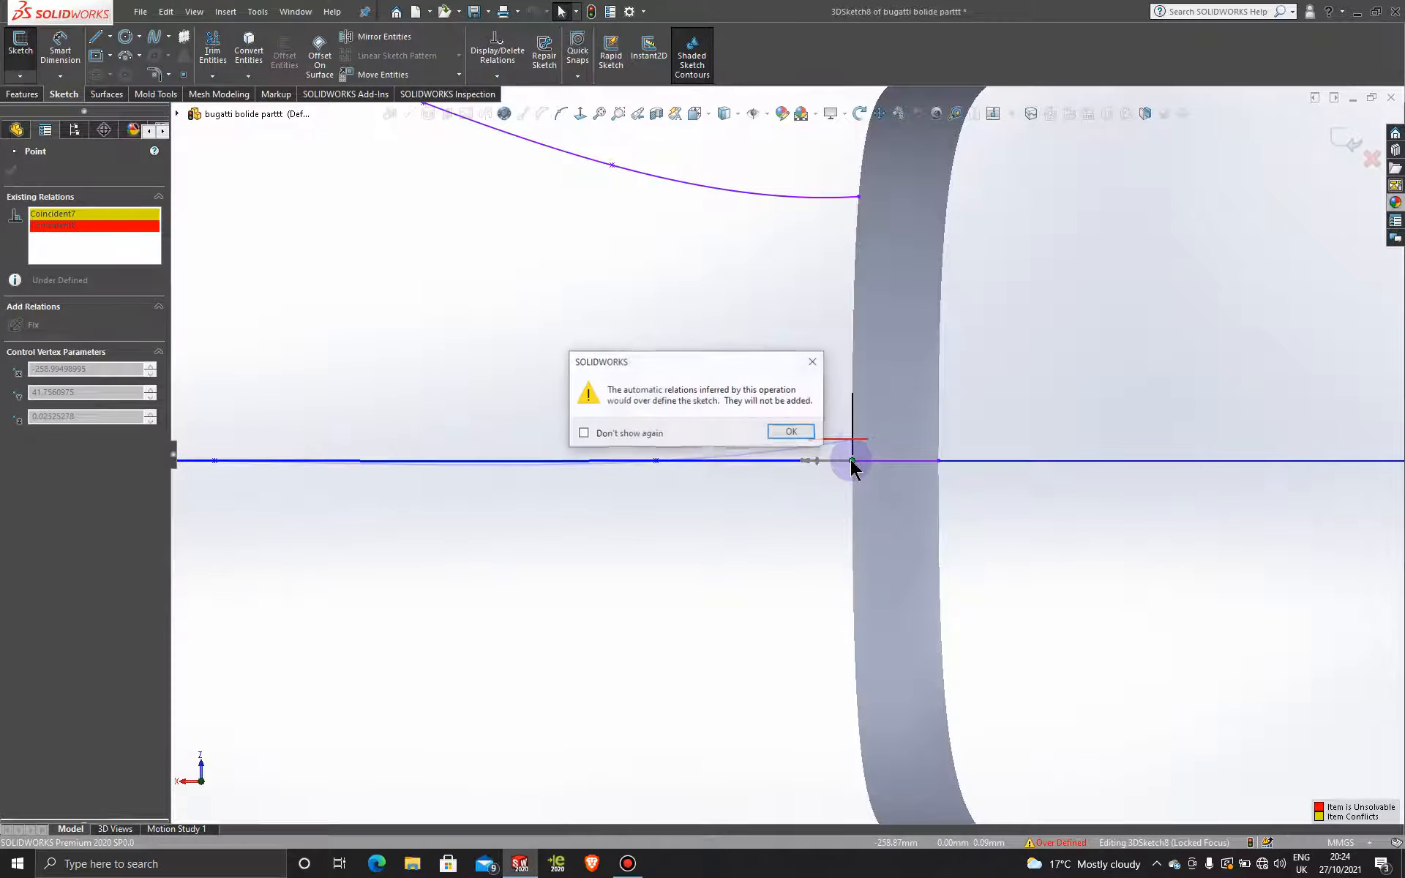
pyautogui.click(818, 359)
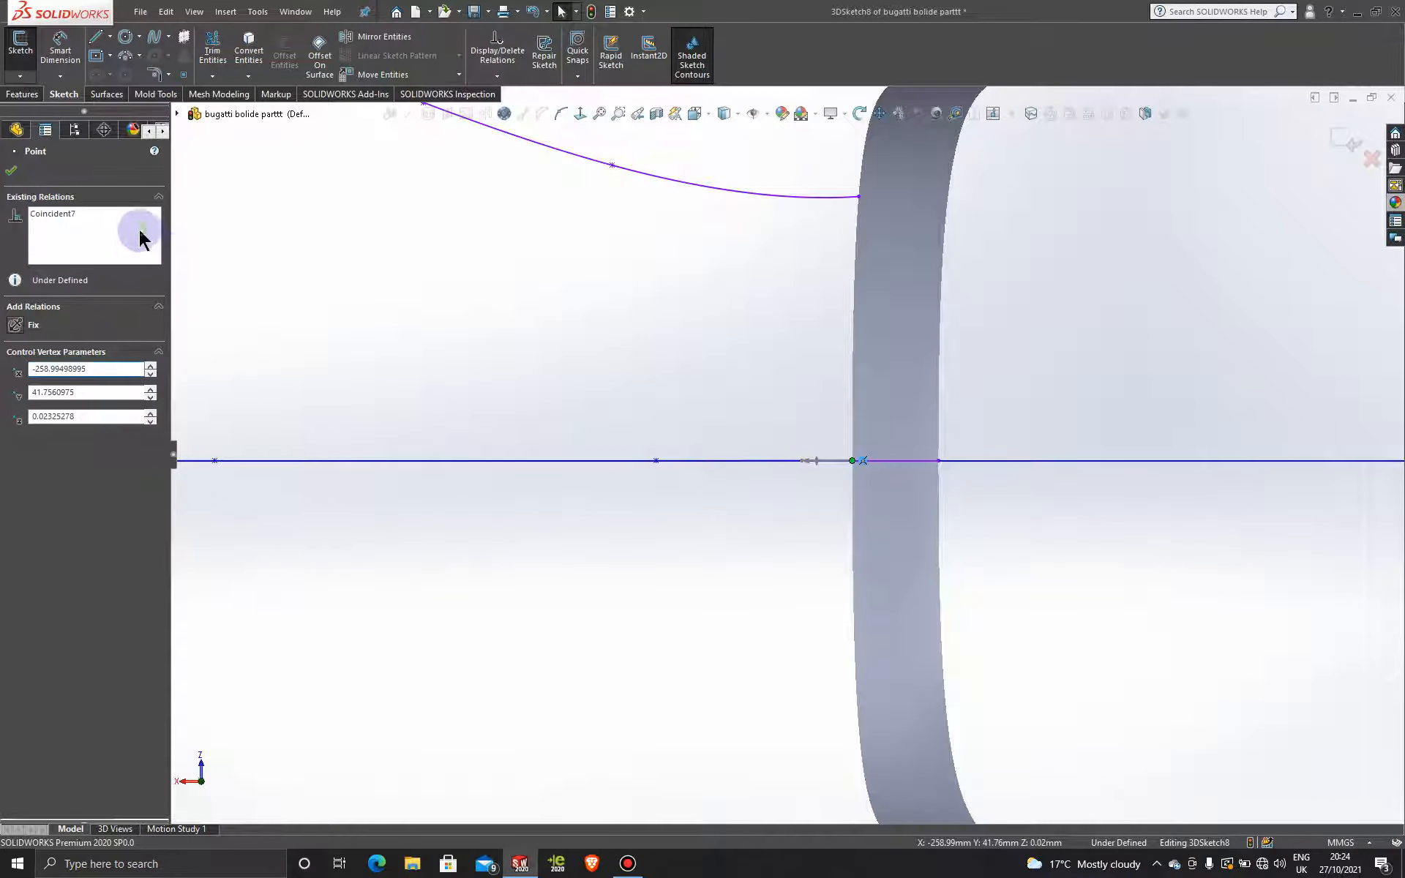
# - Remove the endpoint's coincident relation and reattach it to the nose surface edge, as close as possible to the centre plane
pyautogui.click(182, 240)
pyautogui.scroll(-5, 834, 466)
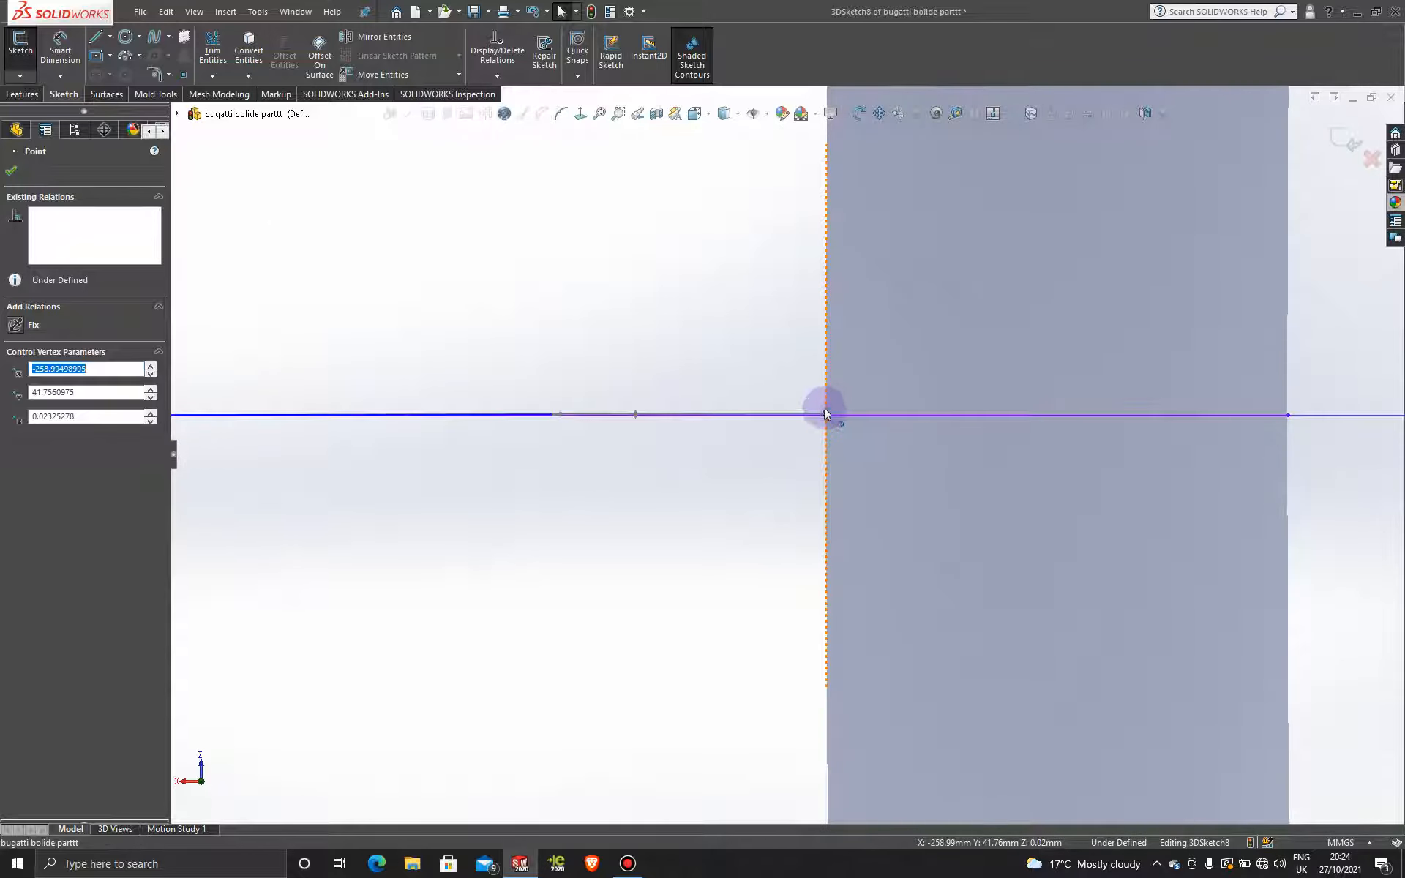
pyautogui.moveTo(825, 409)
pyautogui.mouseDown()
pyautogui.moveTo(827, 389)
pyautogui.moveTo(828, 414)
pyautogui.mouseUp()
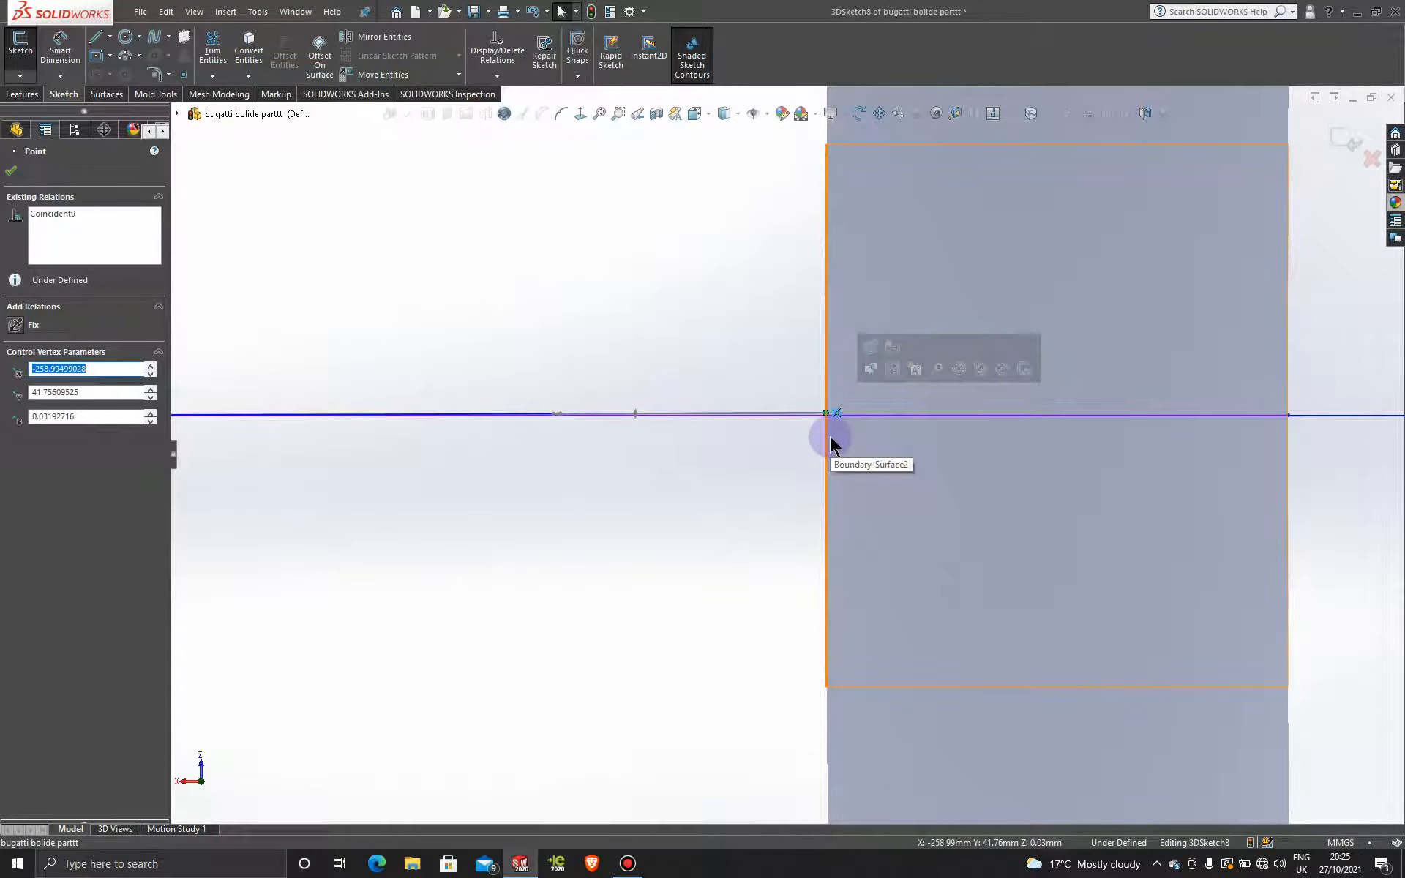
pyautogui.scroll(-10, 824, 427)
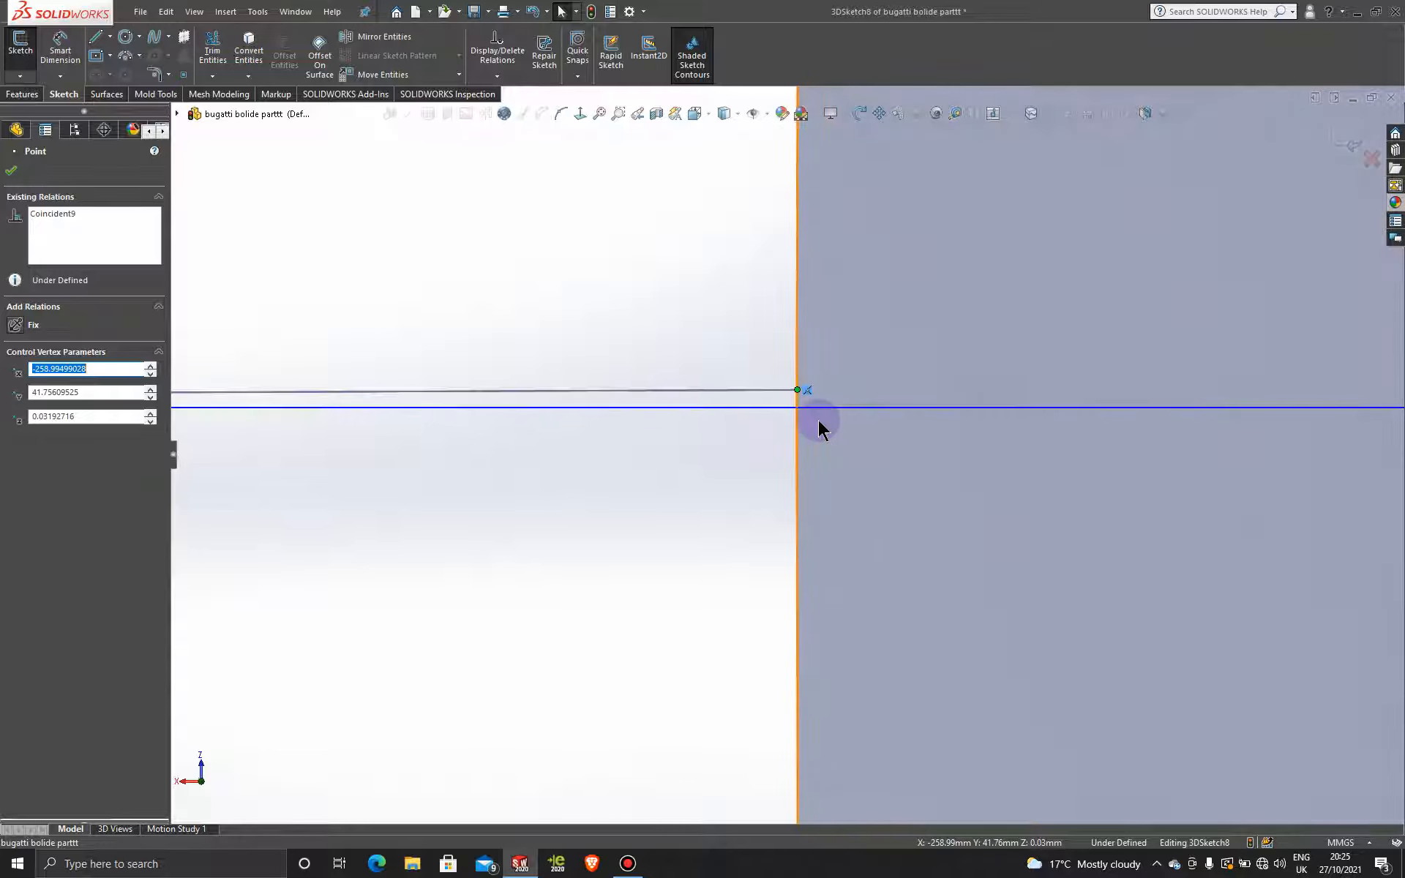
pyautogui.moveTo(776, 376); pyautogui.dragTo(778, 415)
pyautogui.scroll(5, 806, 464)
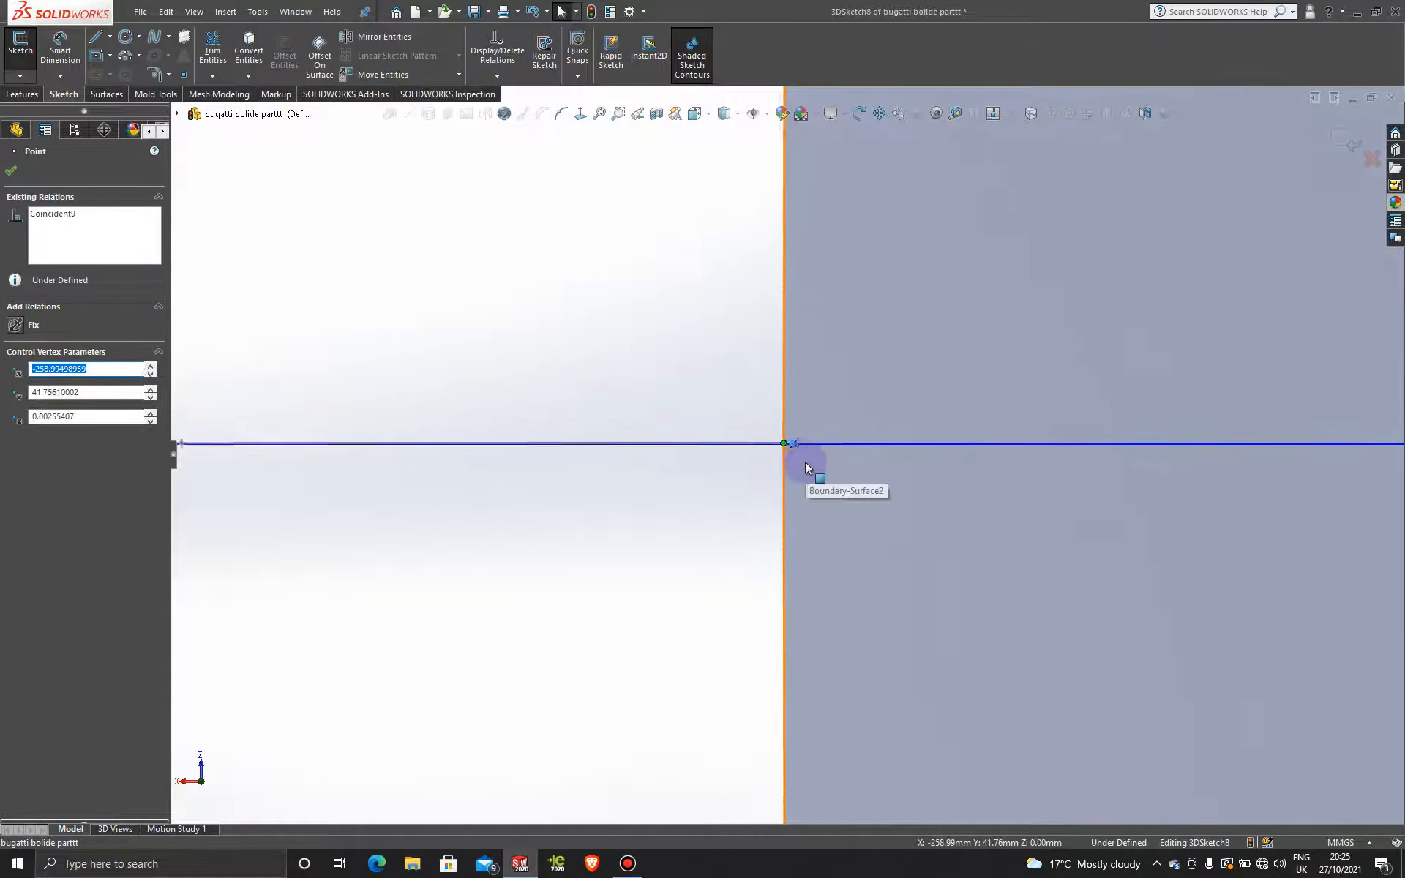
pyautogui.scroll(5, 805, 463)
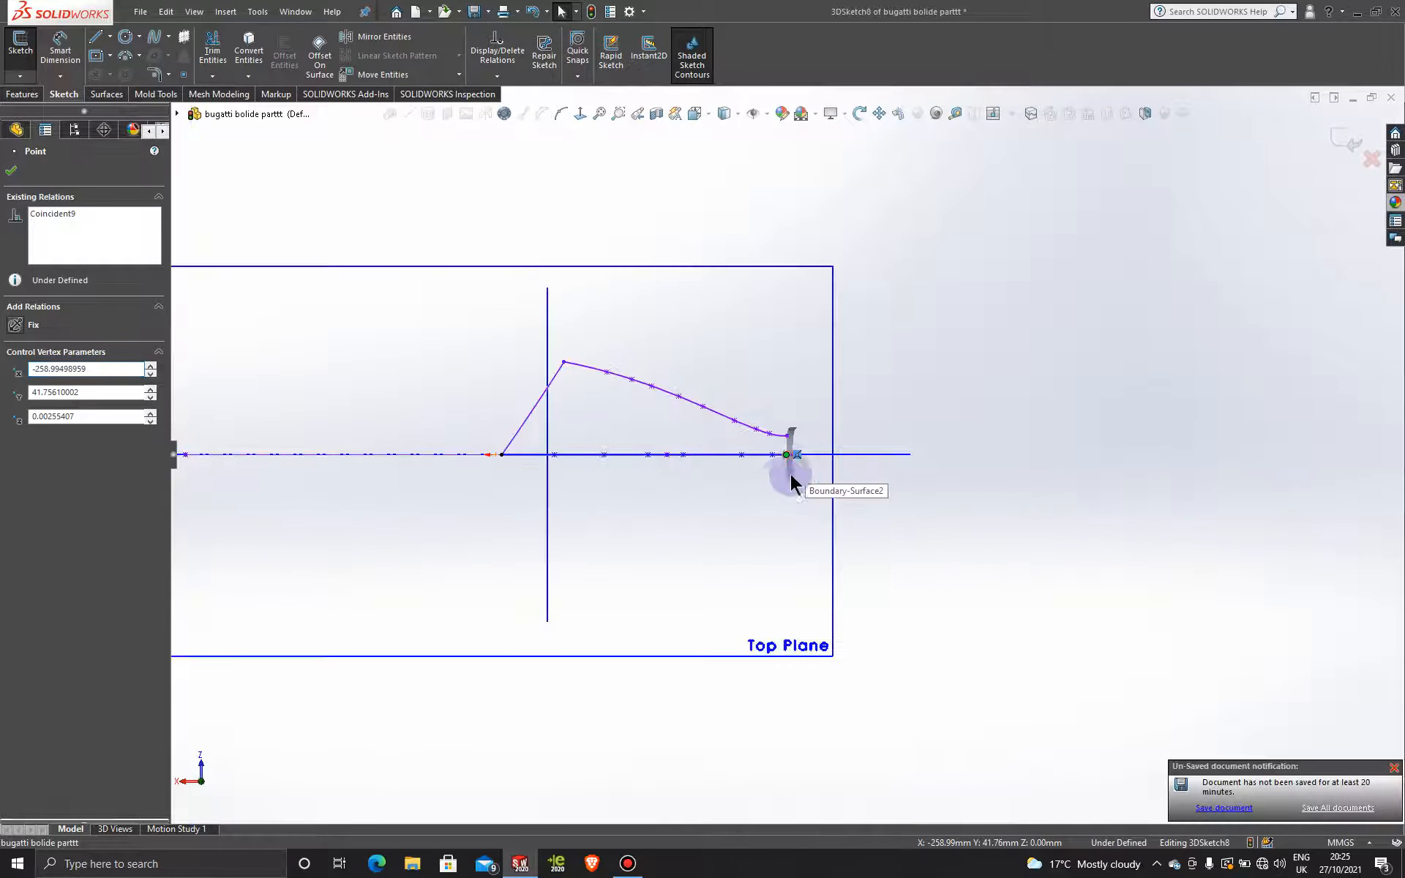
# - Check the retraced centre-plane spline against the original in the front view and close the 3D sketch
pyautogui.moveTo(776, 460); pyautogui.dragTo(542, 597, button='middle')
pyautogui.press('space')
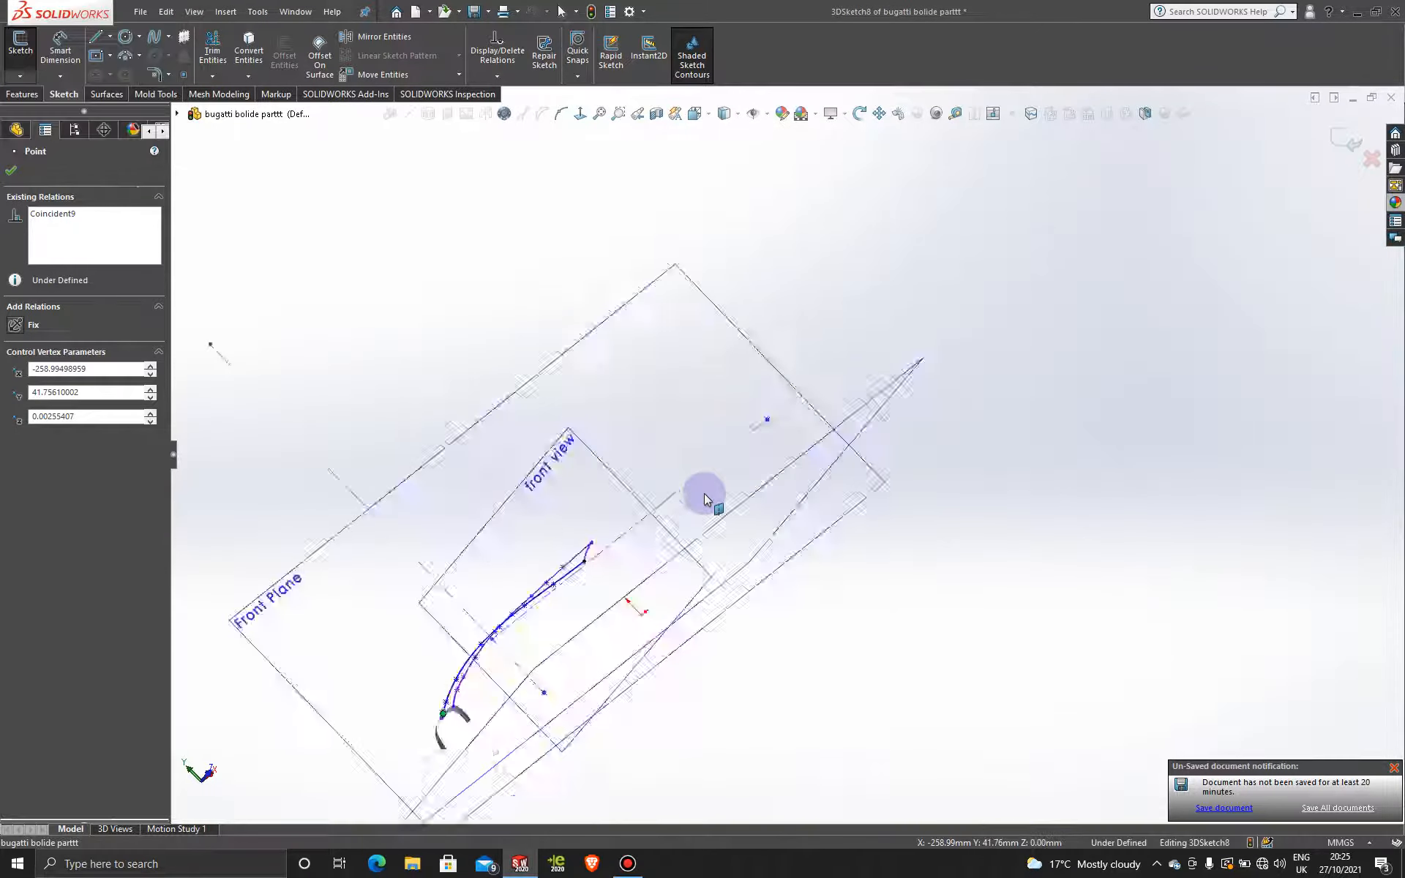
pyautogui.scroll(-10, 556, 622)
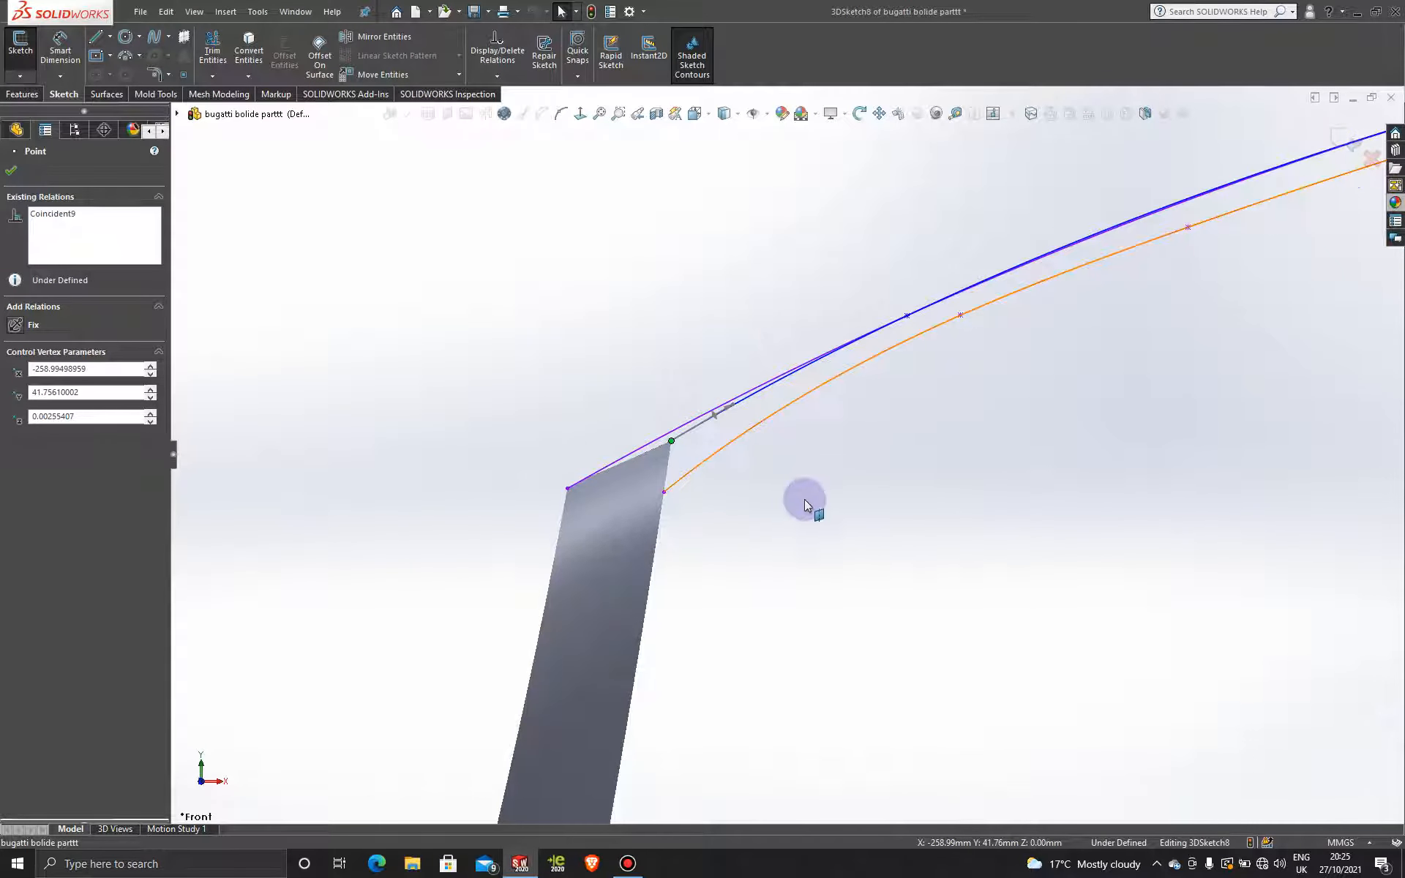
pyautogui.scroll(3, 805, 499)
pyautogui.scroll(3, 805, 499)
pyautogui.scroll(-5, 806, 499)
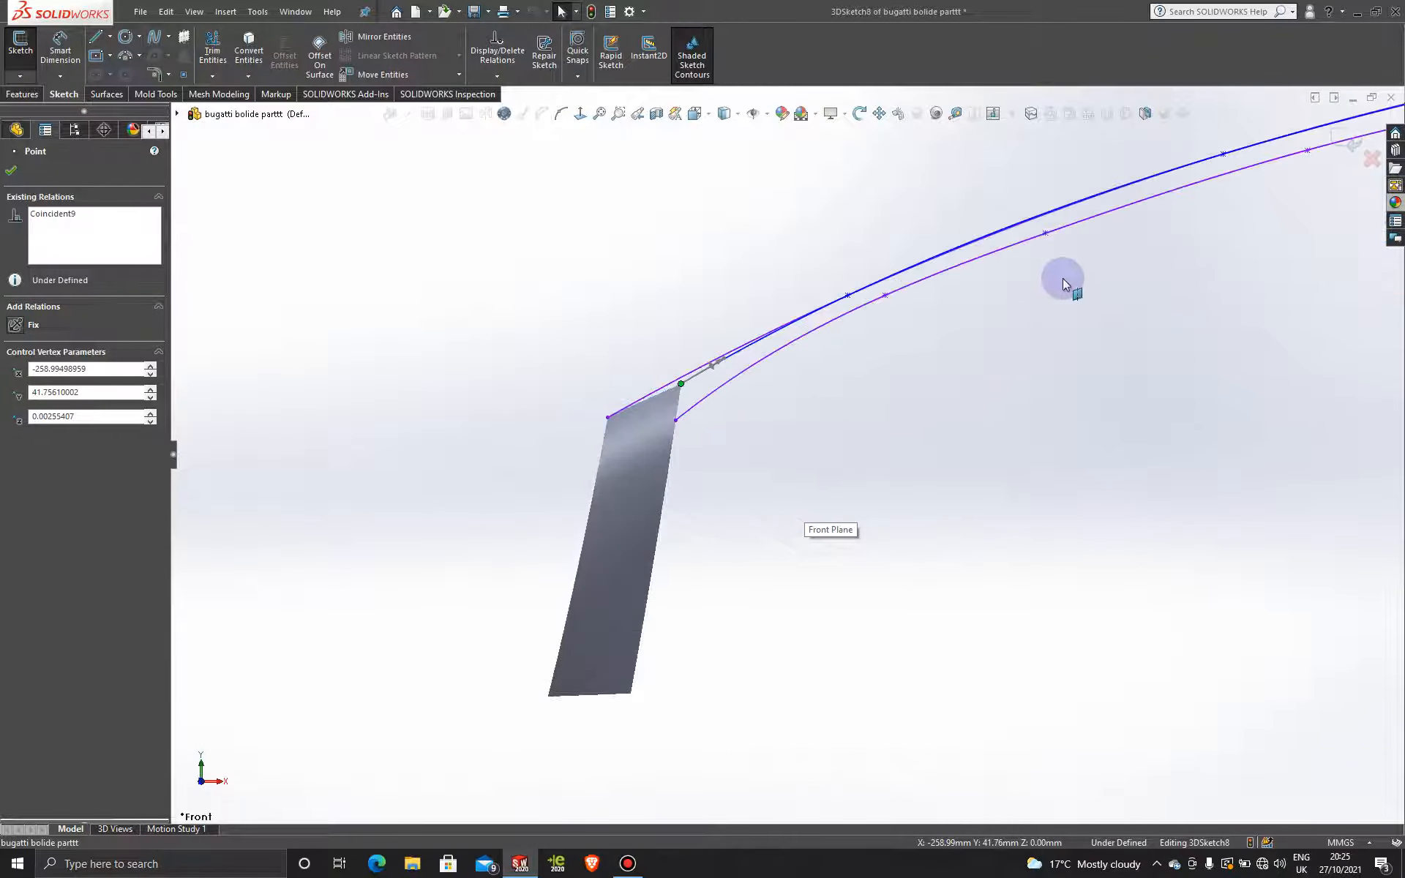
pyautogui.click(1355, 145)
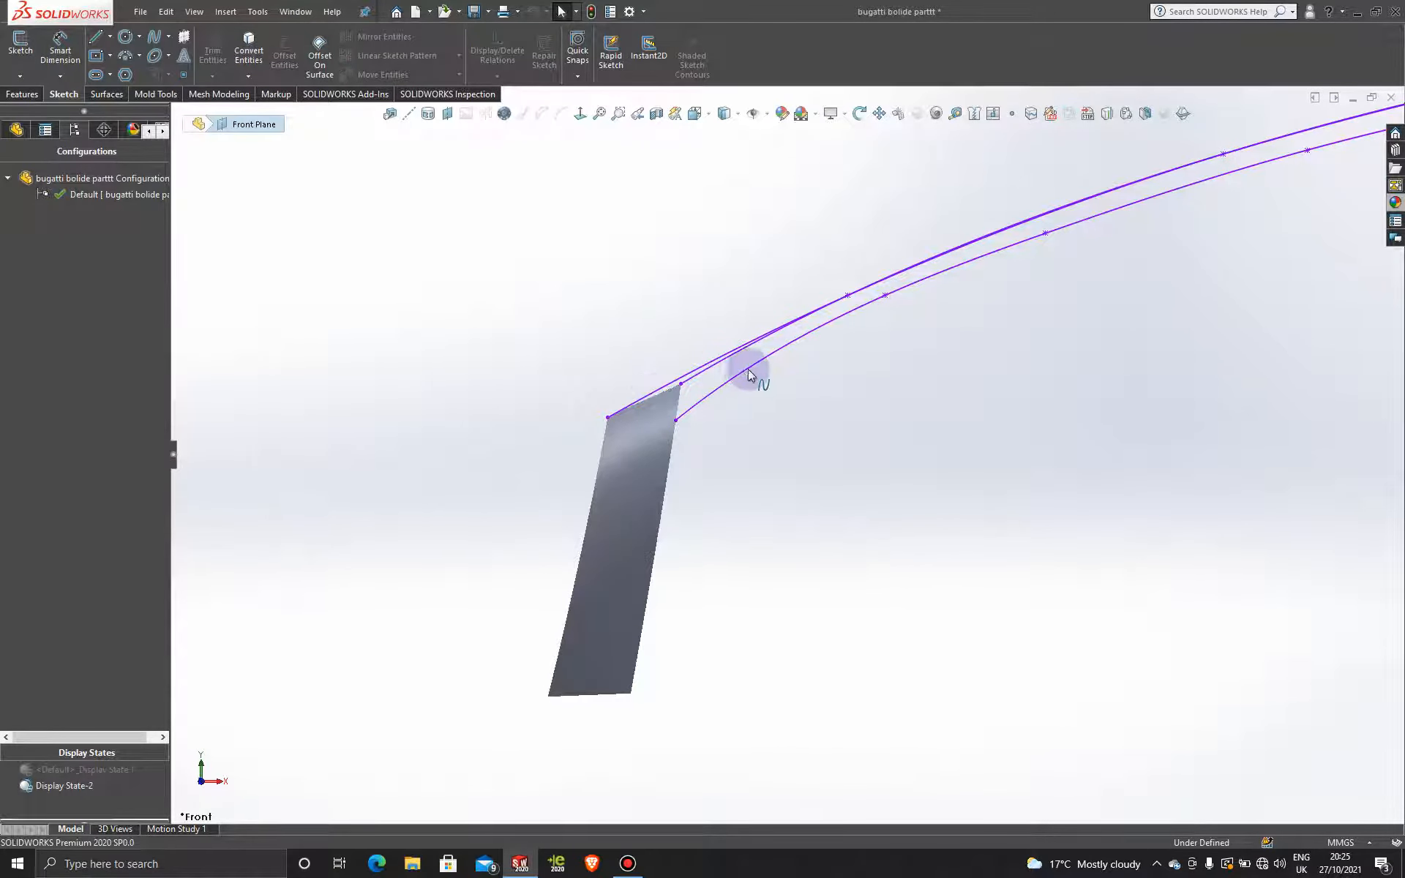
# - Hide the original centre-plane spline sketch that runs past the nose surface's rear edge
pyautogui.scroll(2, 758, 376)
pyautogui.scroll(-5, 754, 381)
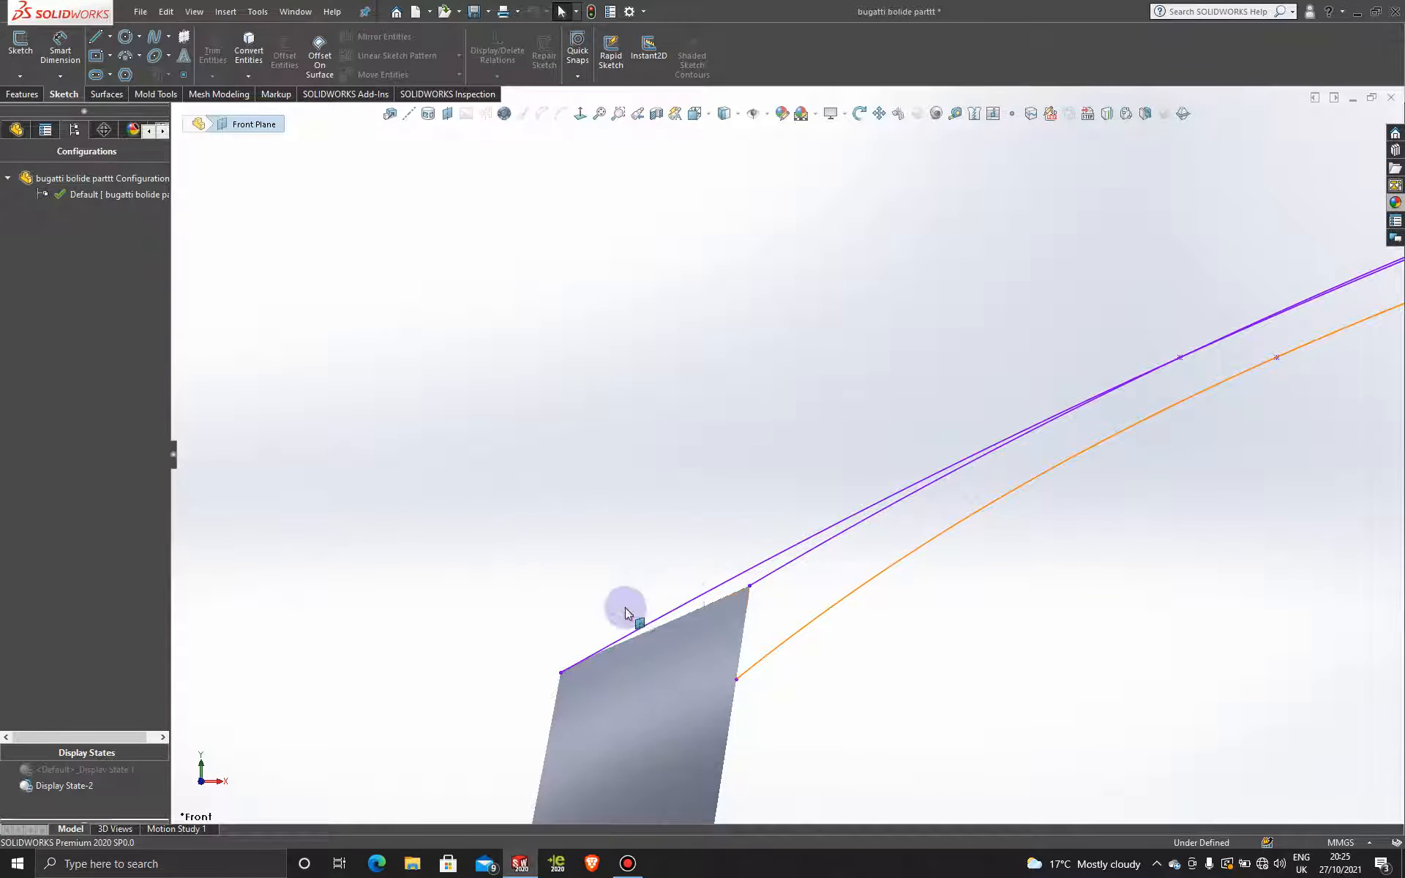
pyautogui.rightClick(719, 590)
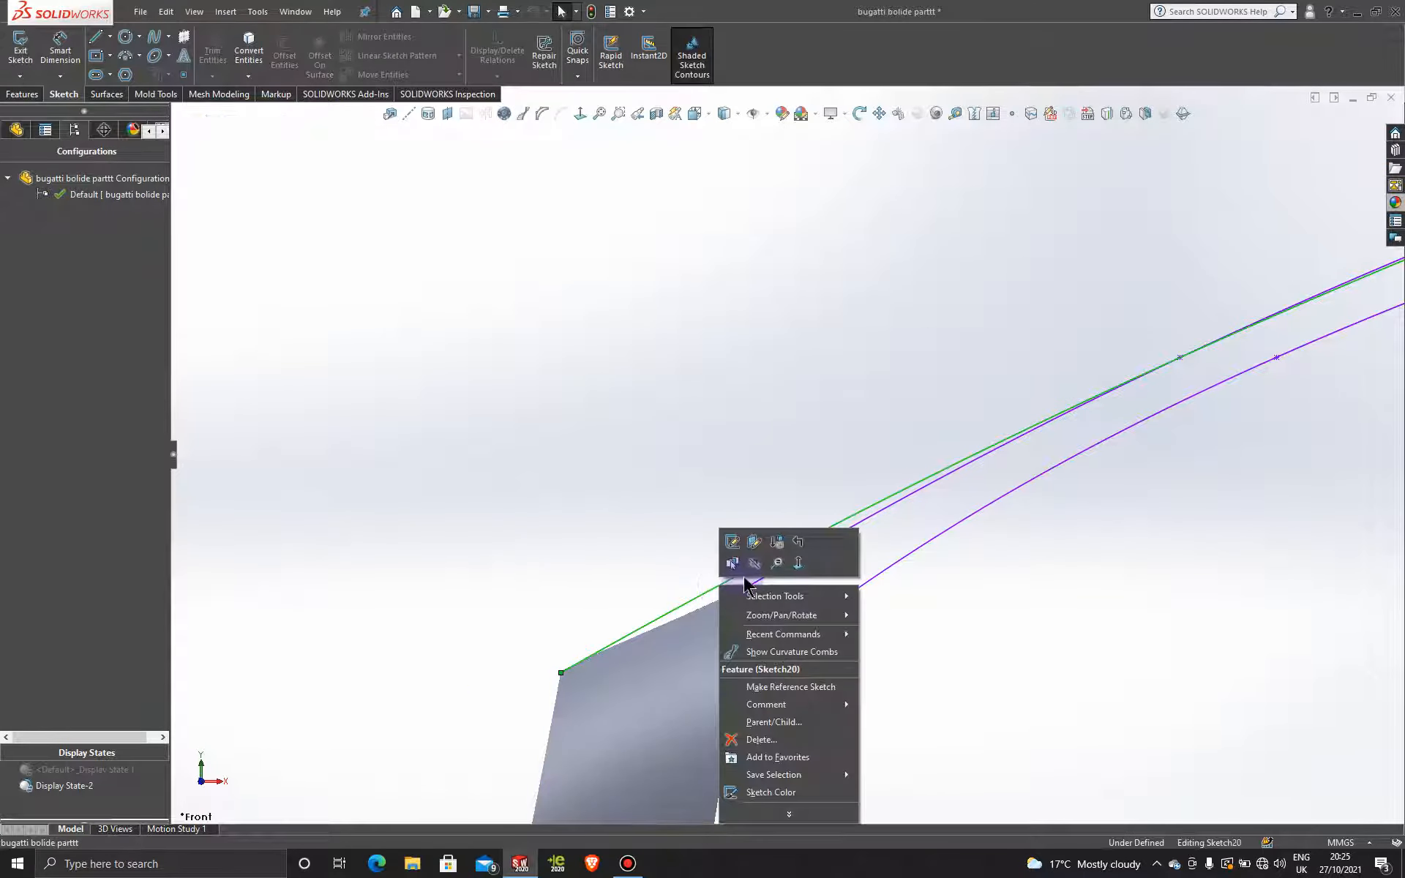
pyautogui.click(754, 565)
pyautogui.scroll(4, 963, 559)
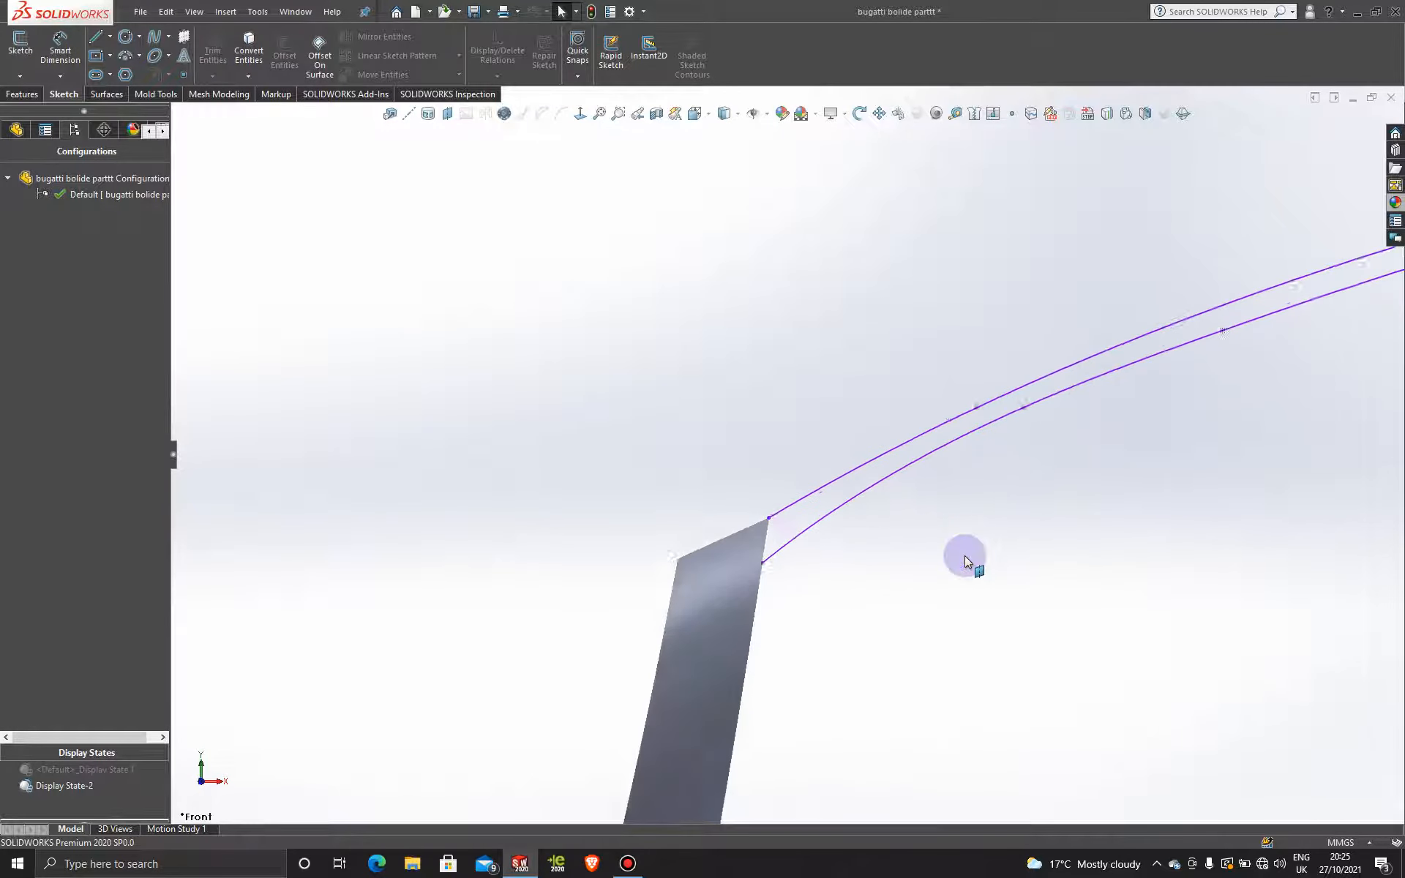
pyautogui.moveTo(847, 496); pyautogui.dragTo(880, 519, button='middle')
pyautogui.scroll(-2, 894, 539)
pyautogui.scroll(5, 899, 539)
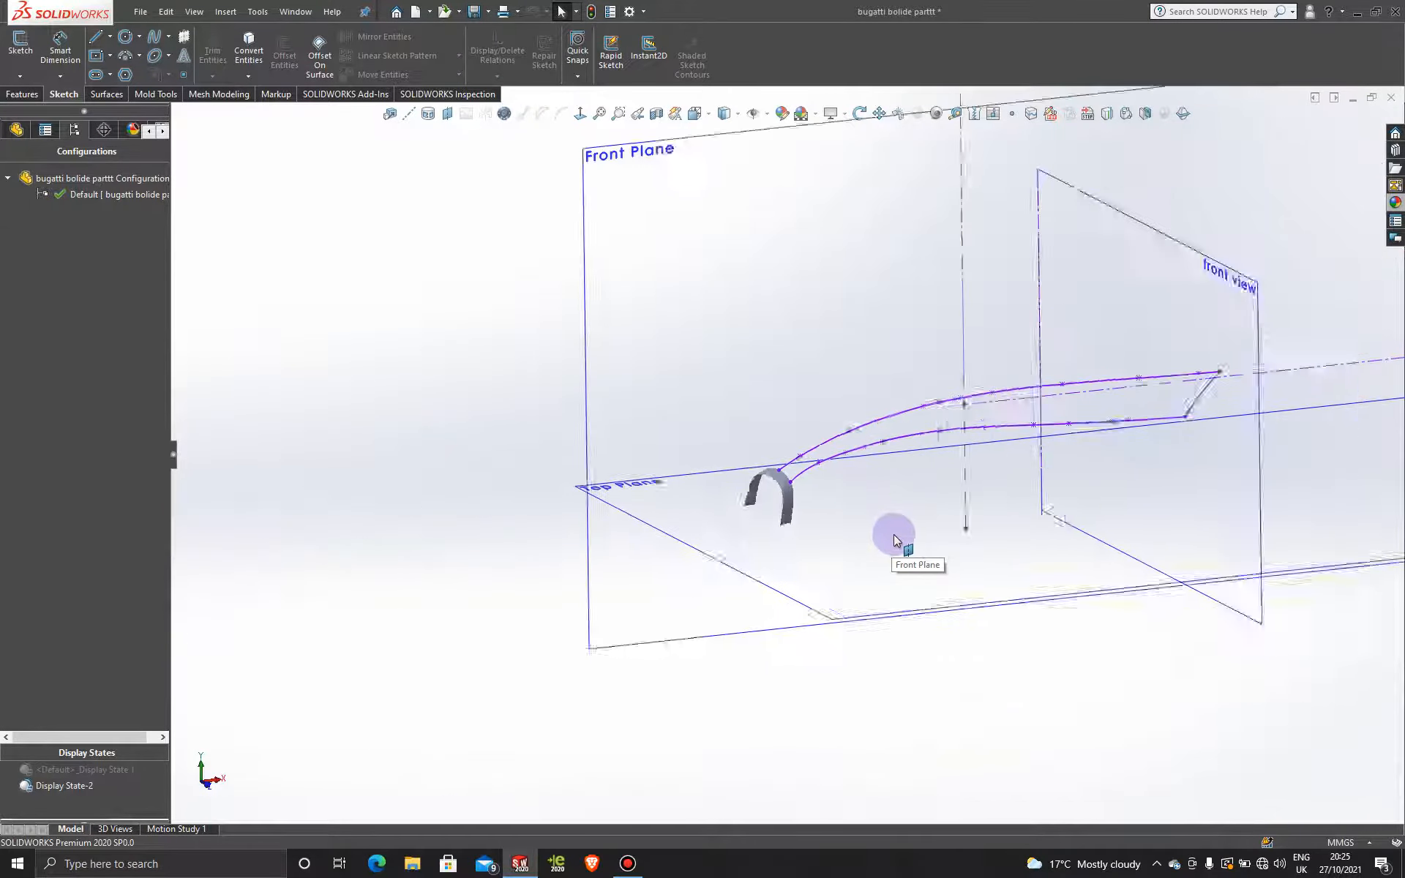
pyautogui.scroll(-3, 870, 464)
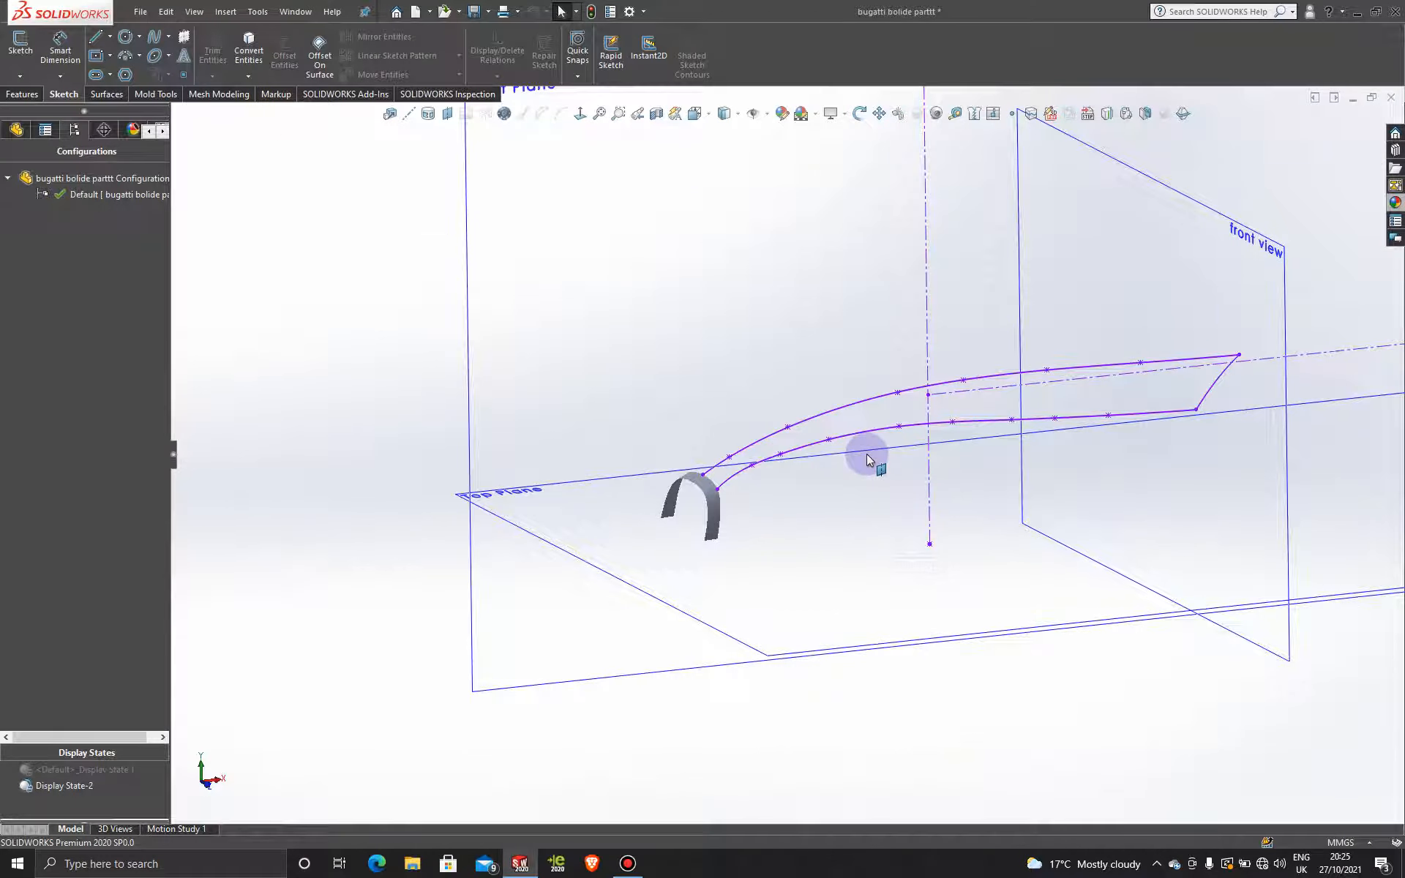
pyautogui.click(110, 97)
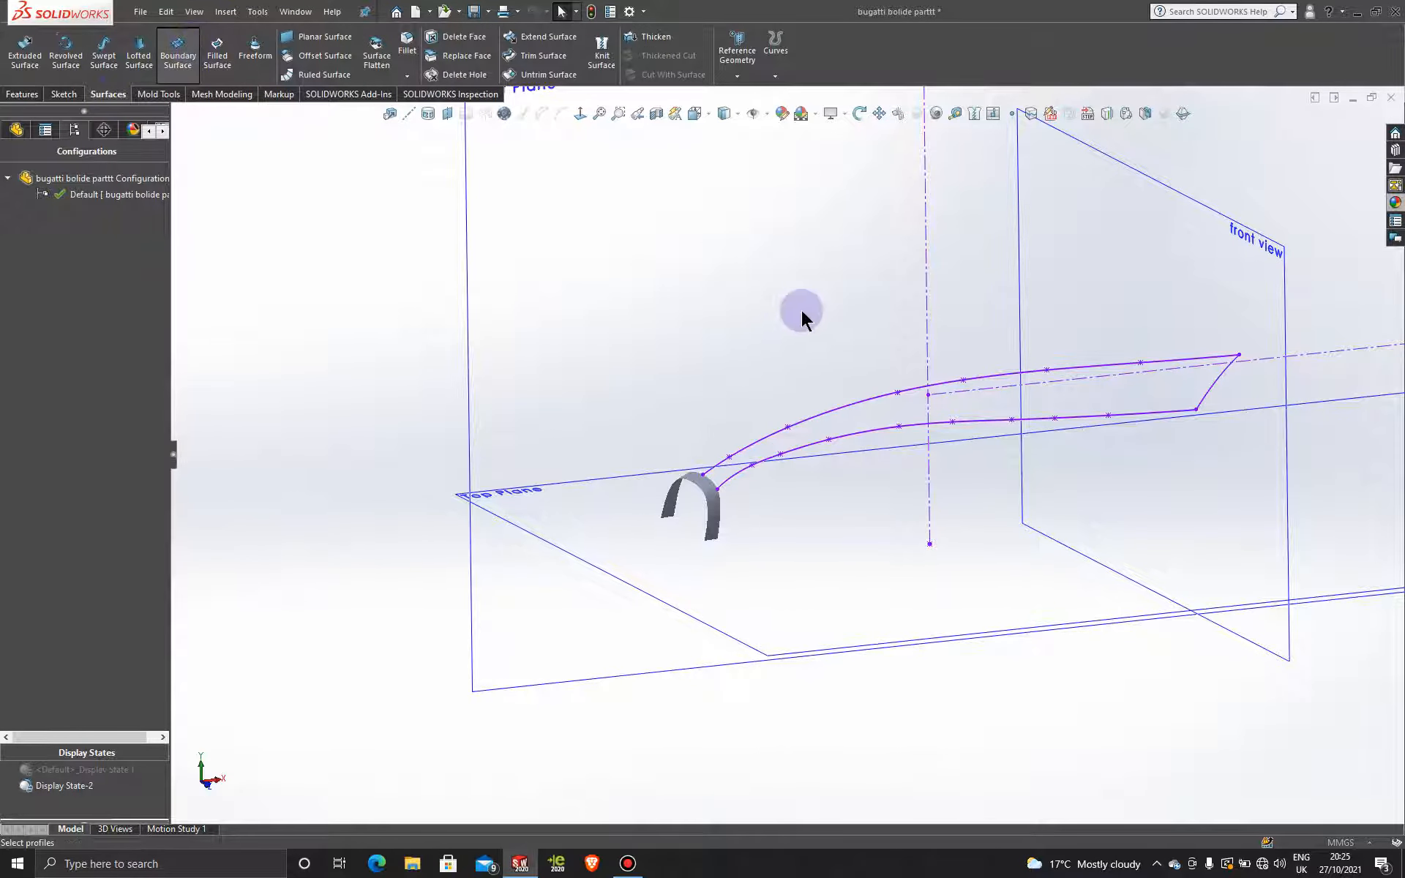
pyautogui.click(864, 410)
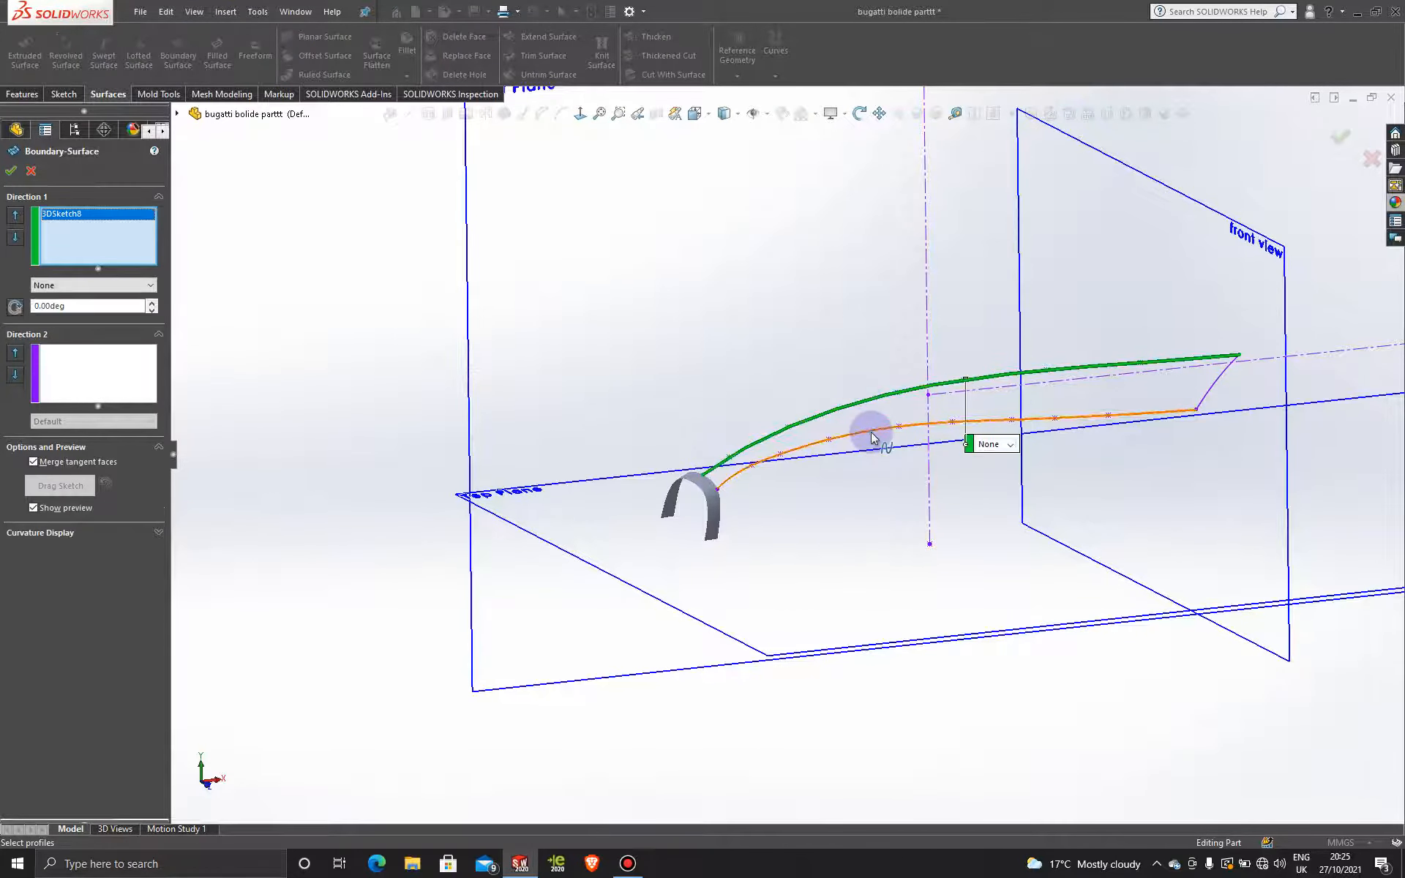
pyautogui.click(873, 438)
pyautogui.click(132, 369)
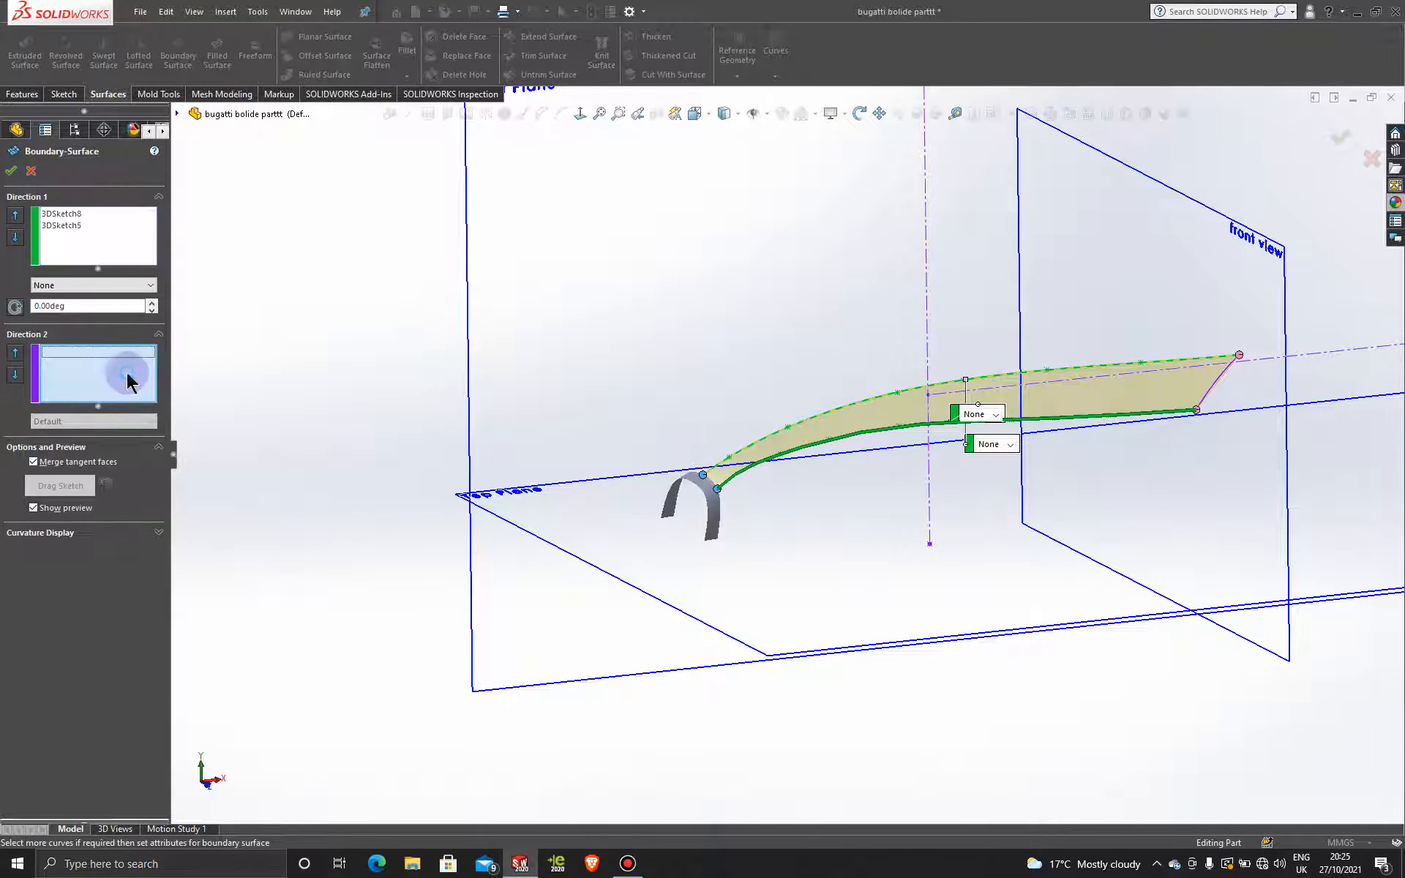
pyautogui.scroll(-5, 681, 460)
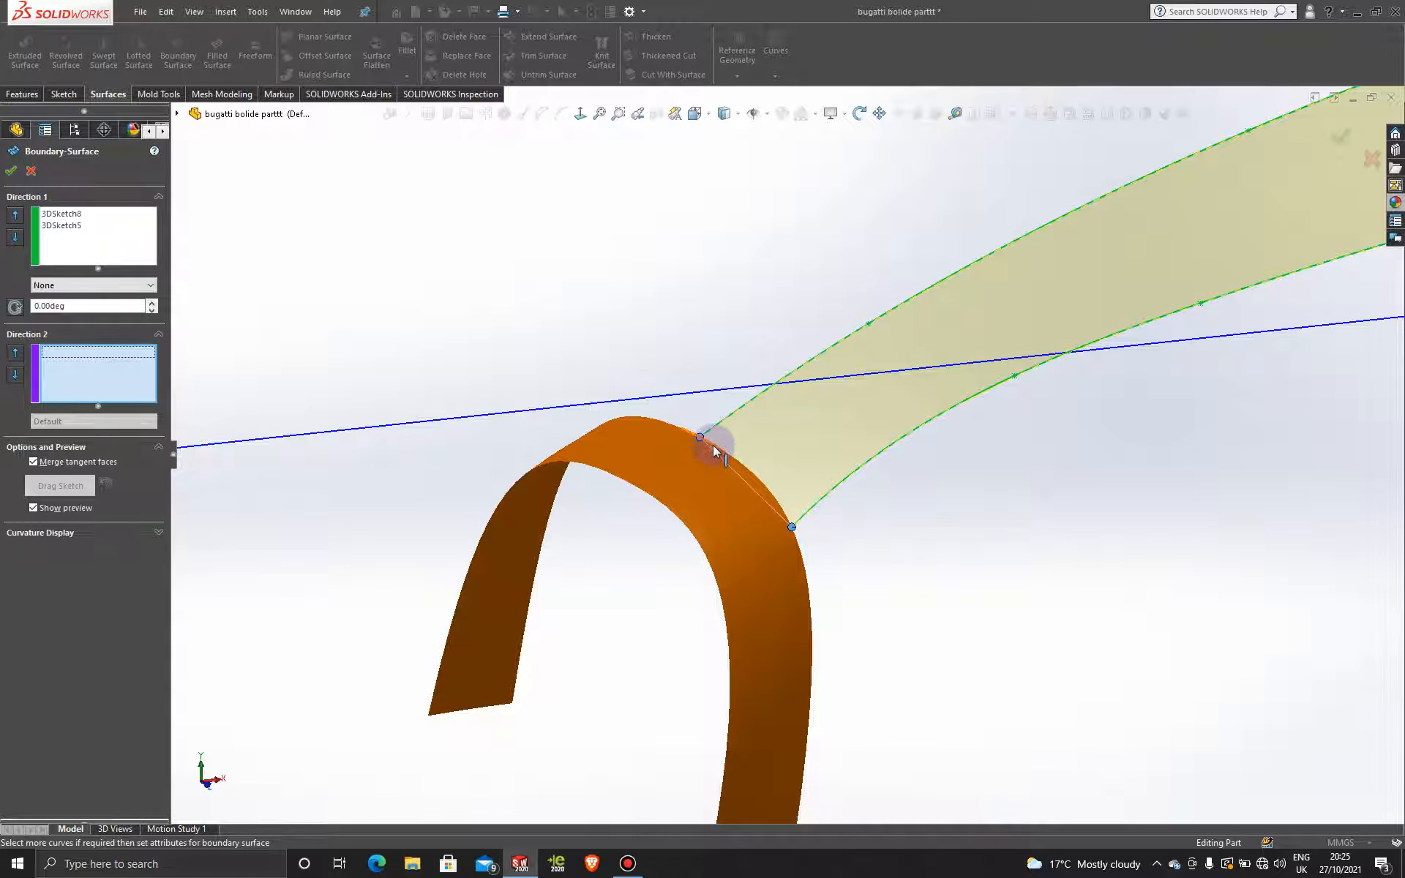
pyautogui.click(31, 172)
# - In a new 3D sketch, trace the nose surface's rear edge with a spline between the centre and side splines' front endpoints, and close the sketch
pyautogui.click(64, 95)
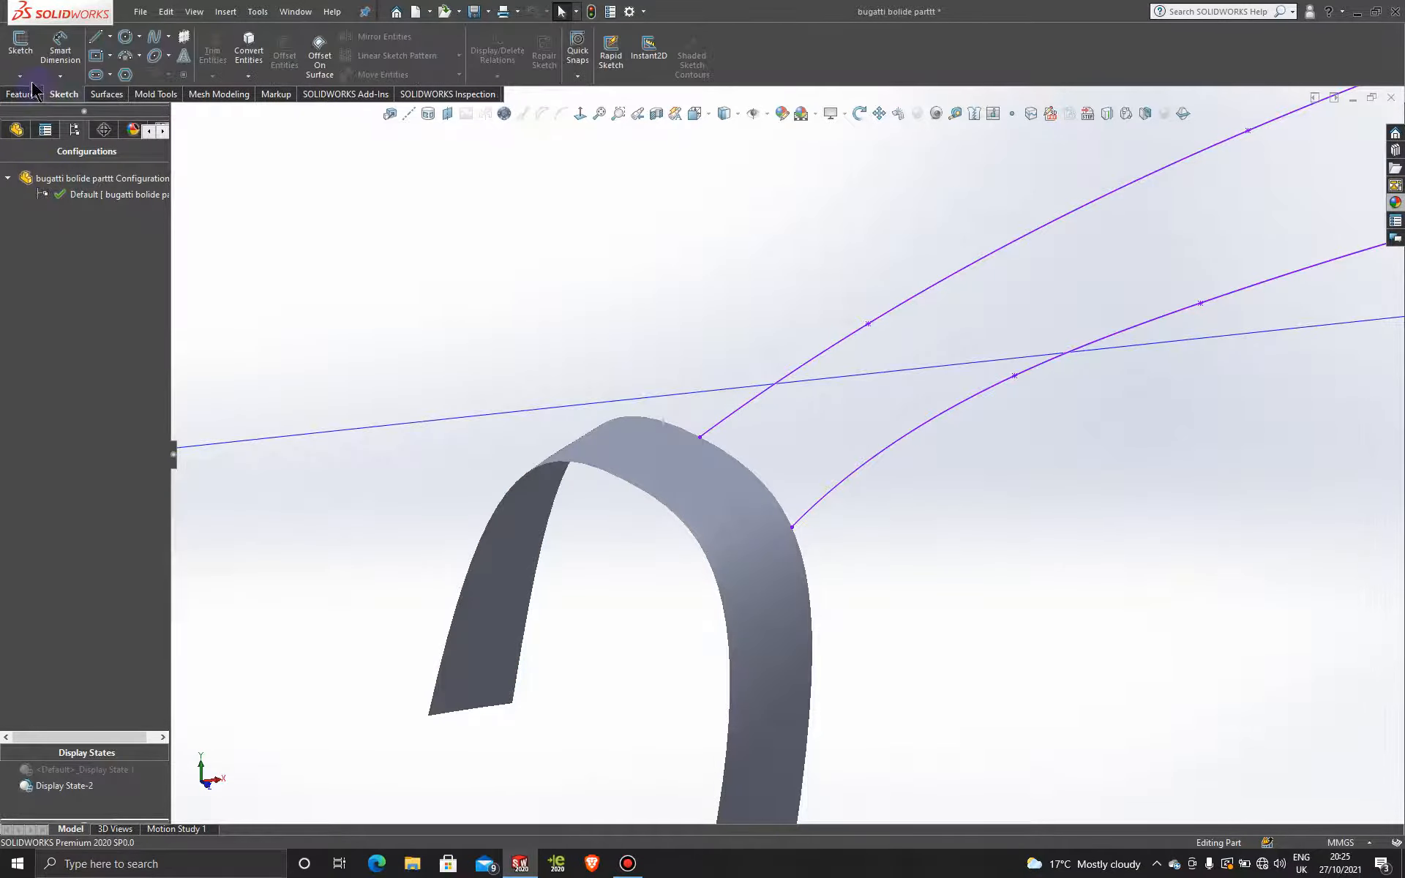
pyautogui.click(19, 79)
pyautogui.click(33, 111)
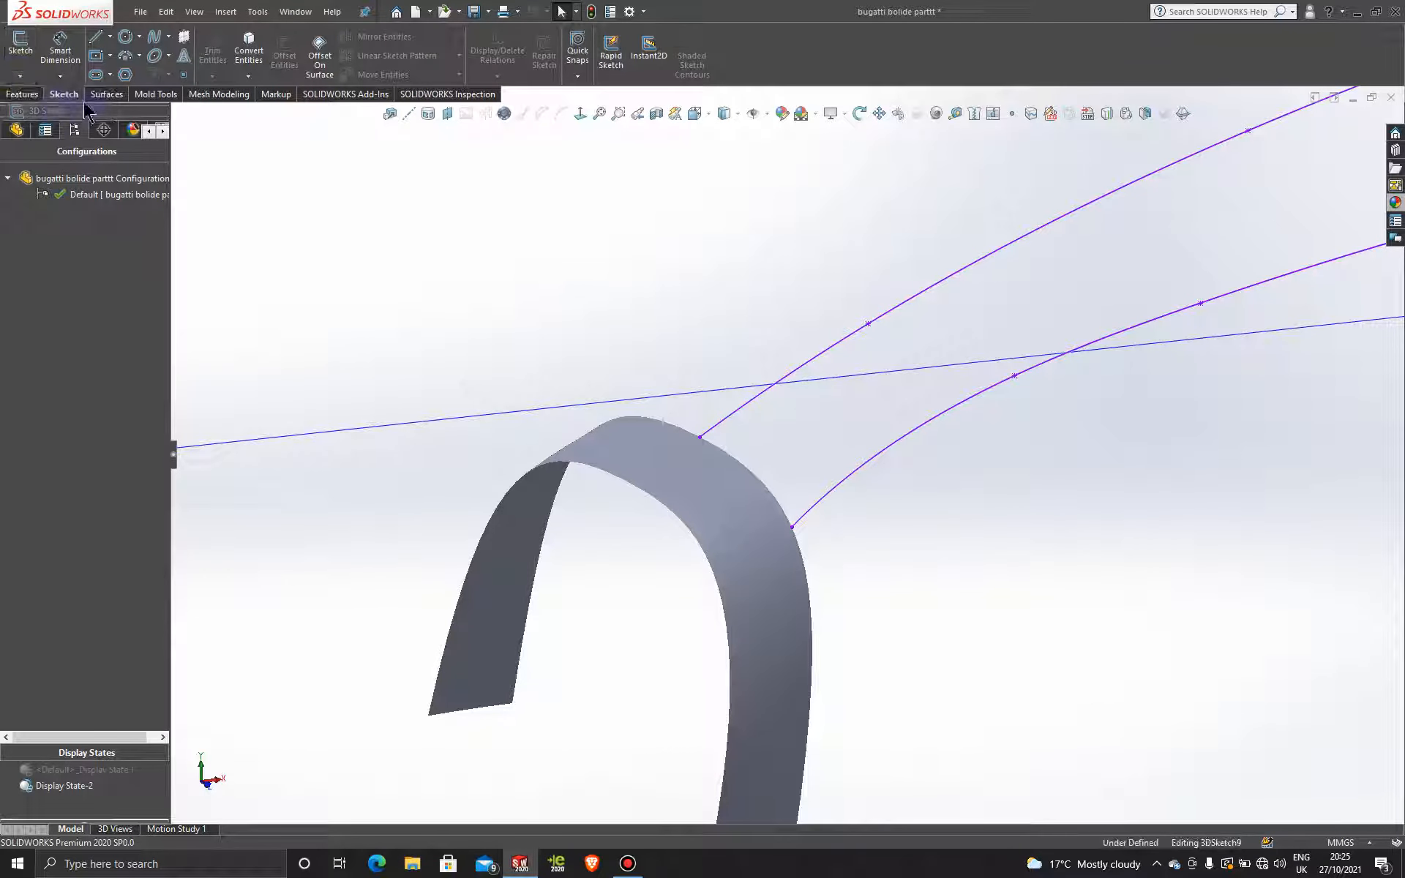
pyautogui.click(152, 44)
pyautogui.click(700, 437)
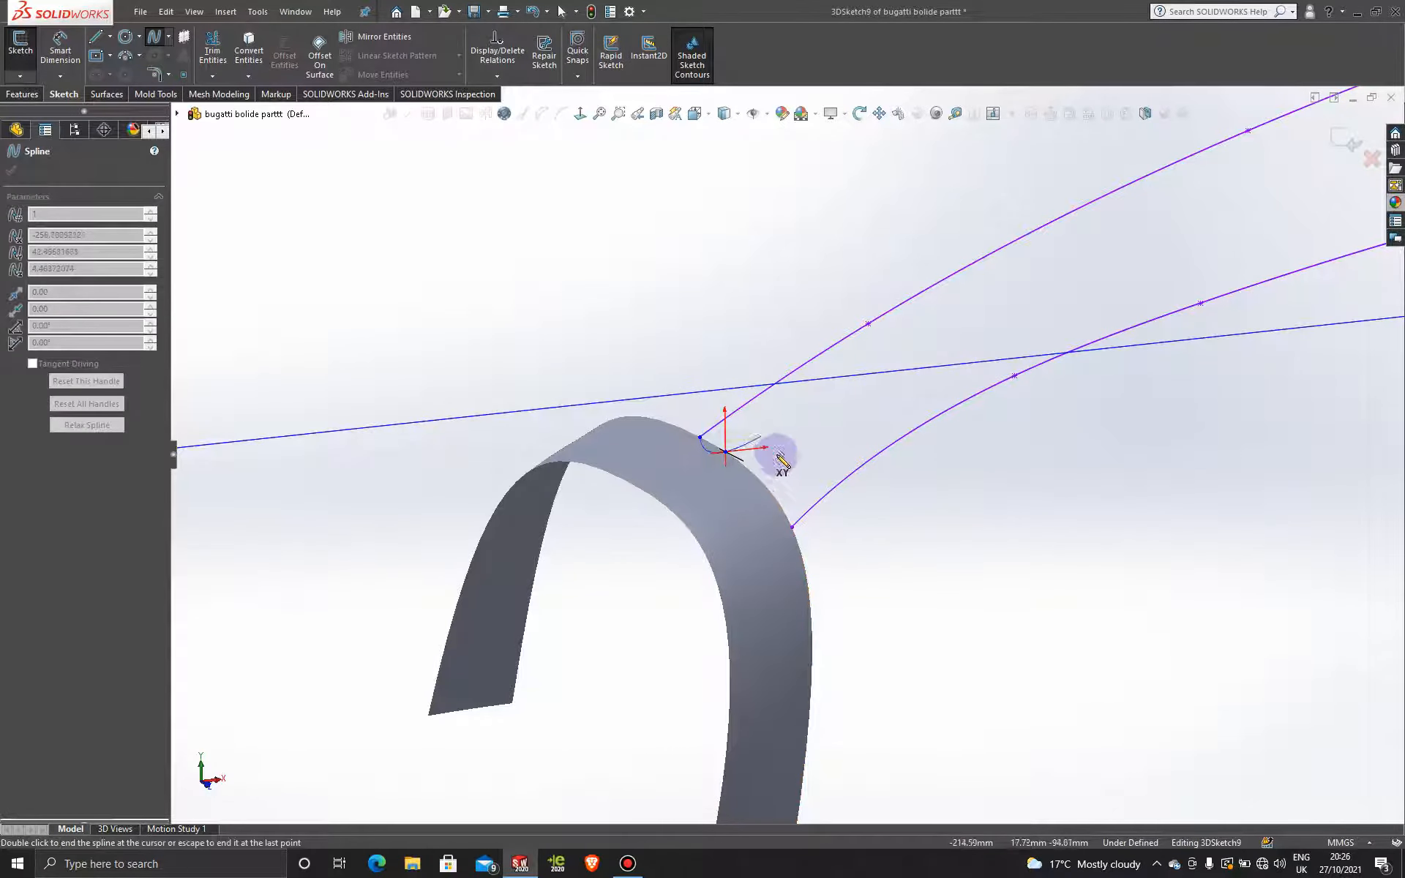
pyautogui.scroll(-2, 729, 461)
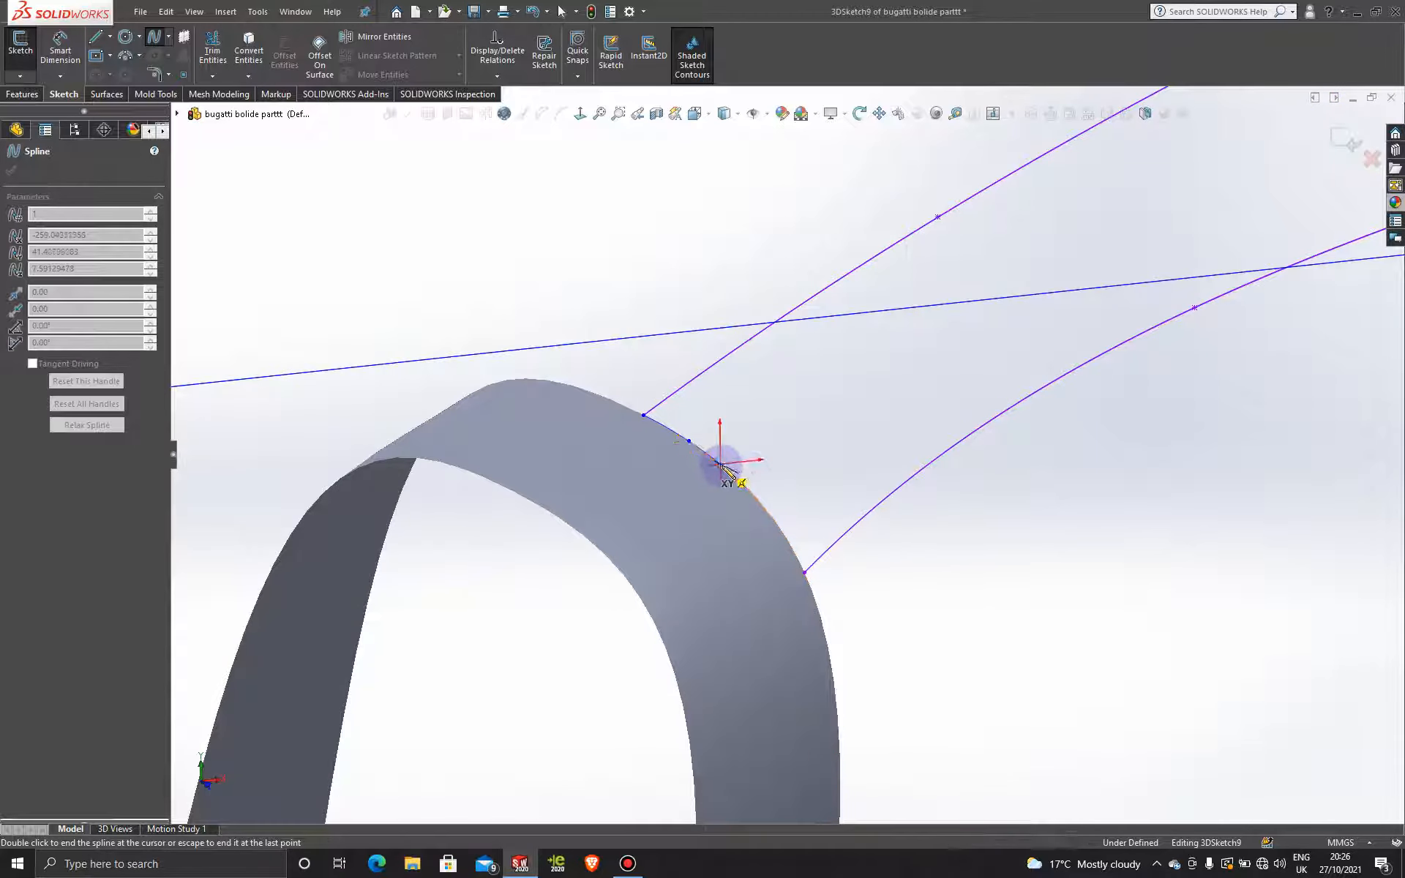
pyautogui.click(721, 464)
pyautogui.click(746, 487)
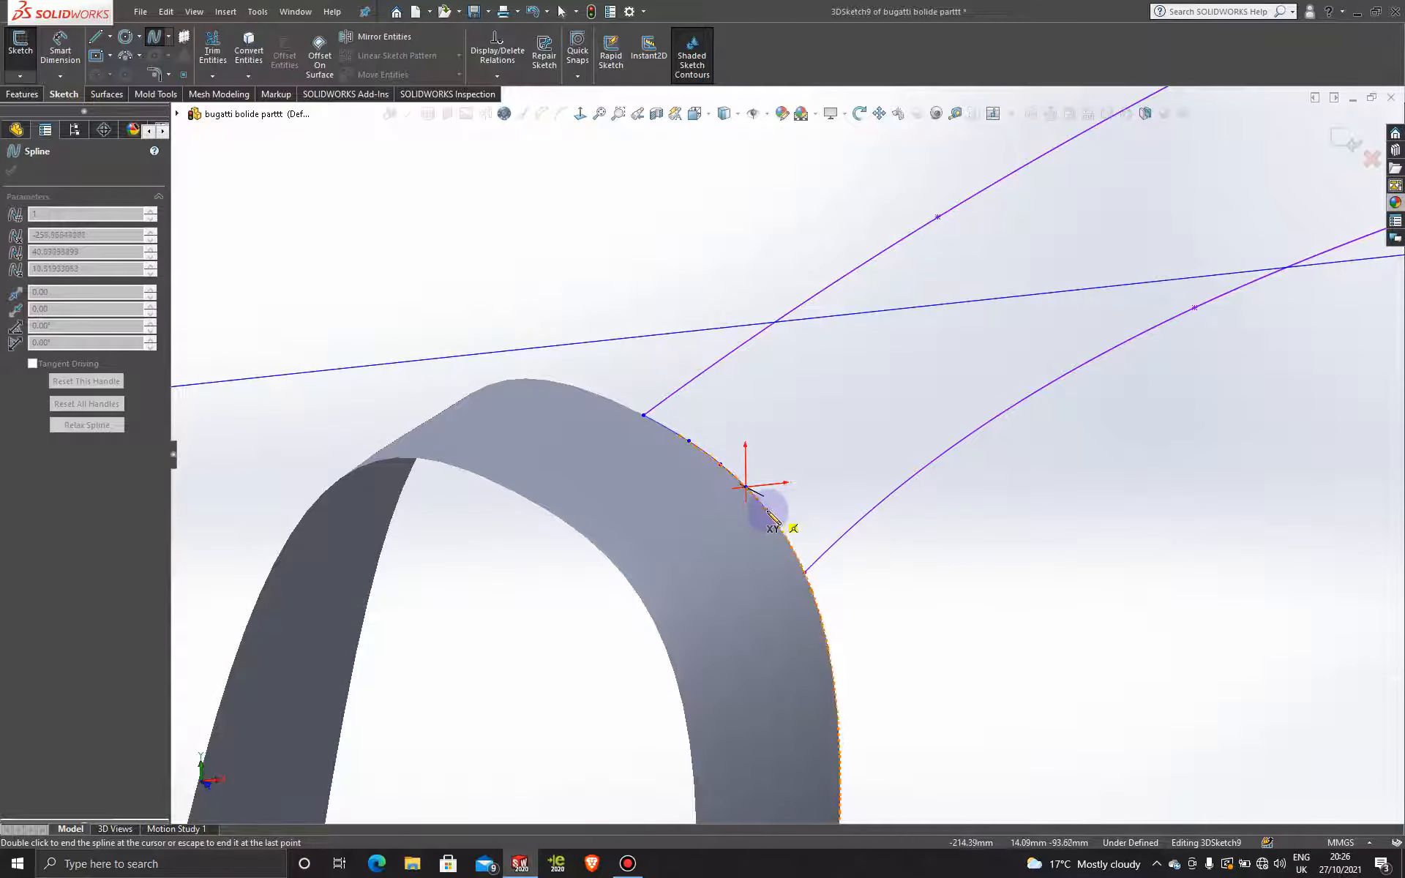
pyautogui.click(791, 547)
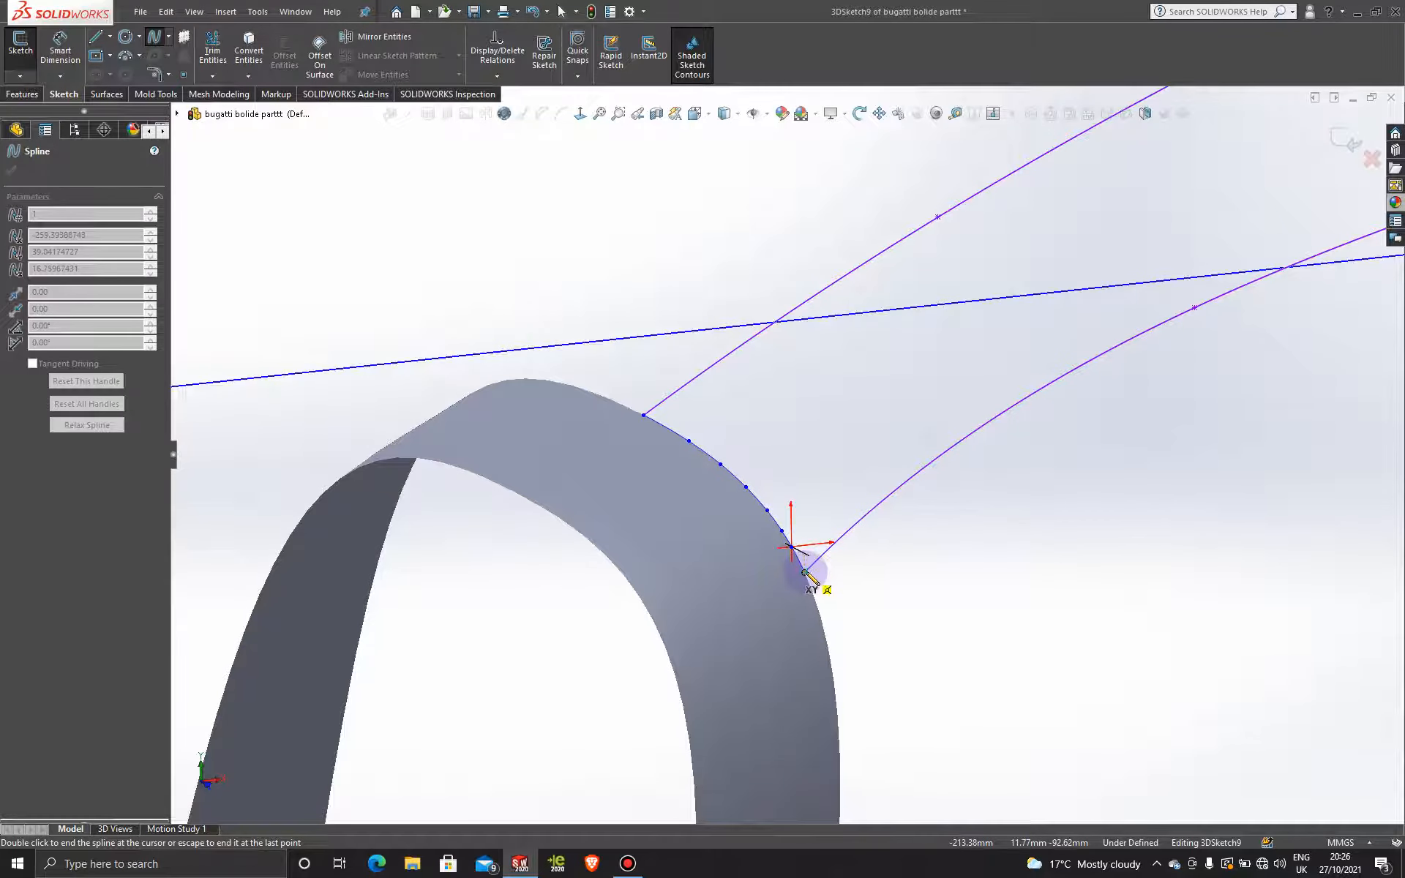
pyautogui.click(805, 572)
pyautogui.press('Escape')
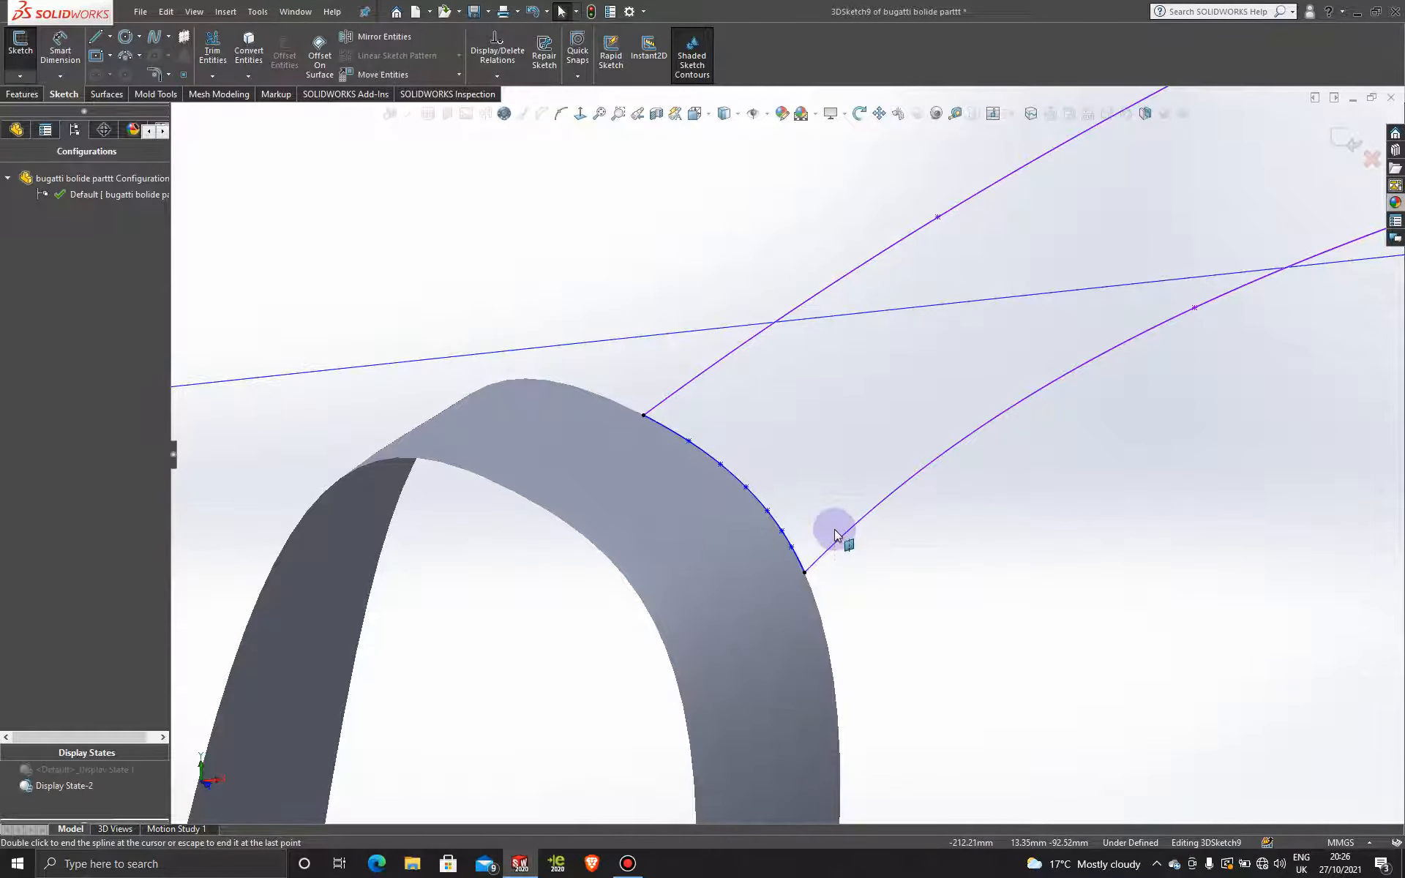
pyautogui.scroll(10, 888, 490)
pyautogui.scroll(3, 889, 490)
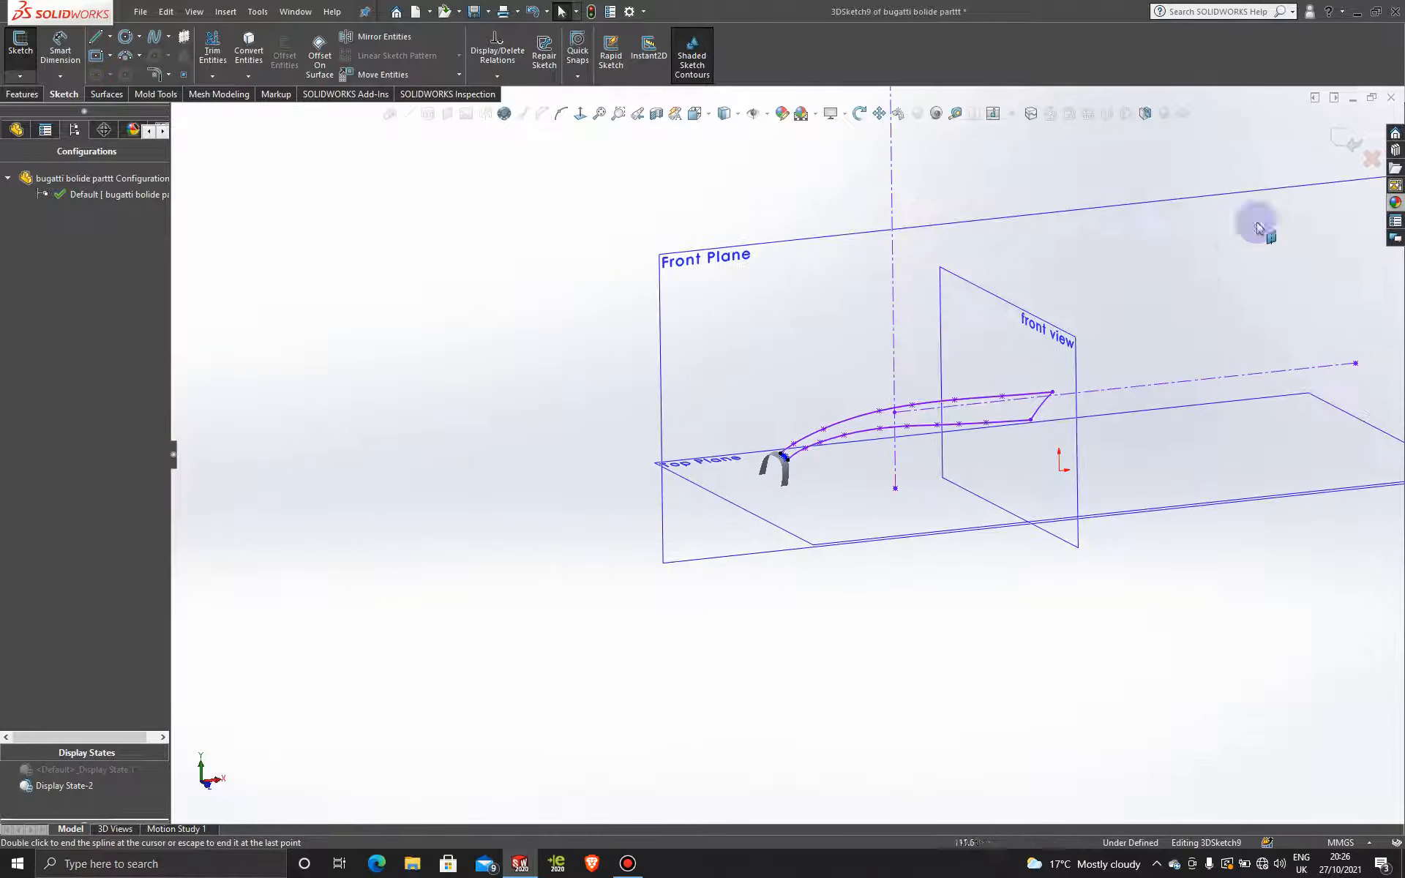
pyautogui.scroll(-5, 937, 410)
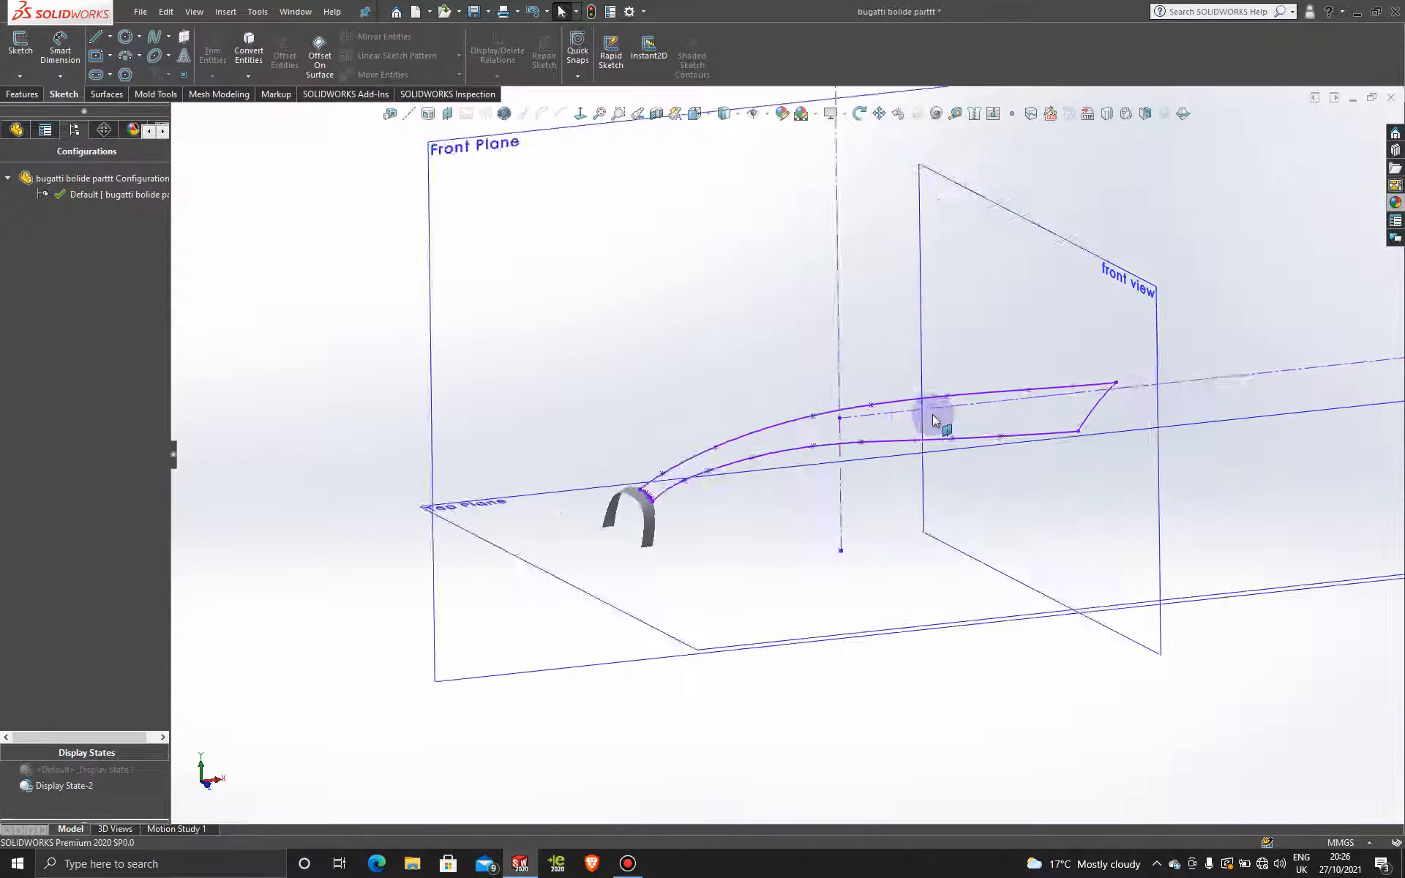
# - Start a boundary surface with the retraced centre-plane spline and the side spline as its Direction 1 curves
pyautogui.click(106, 94)
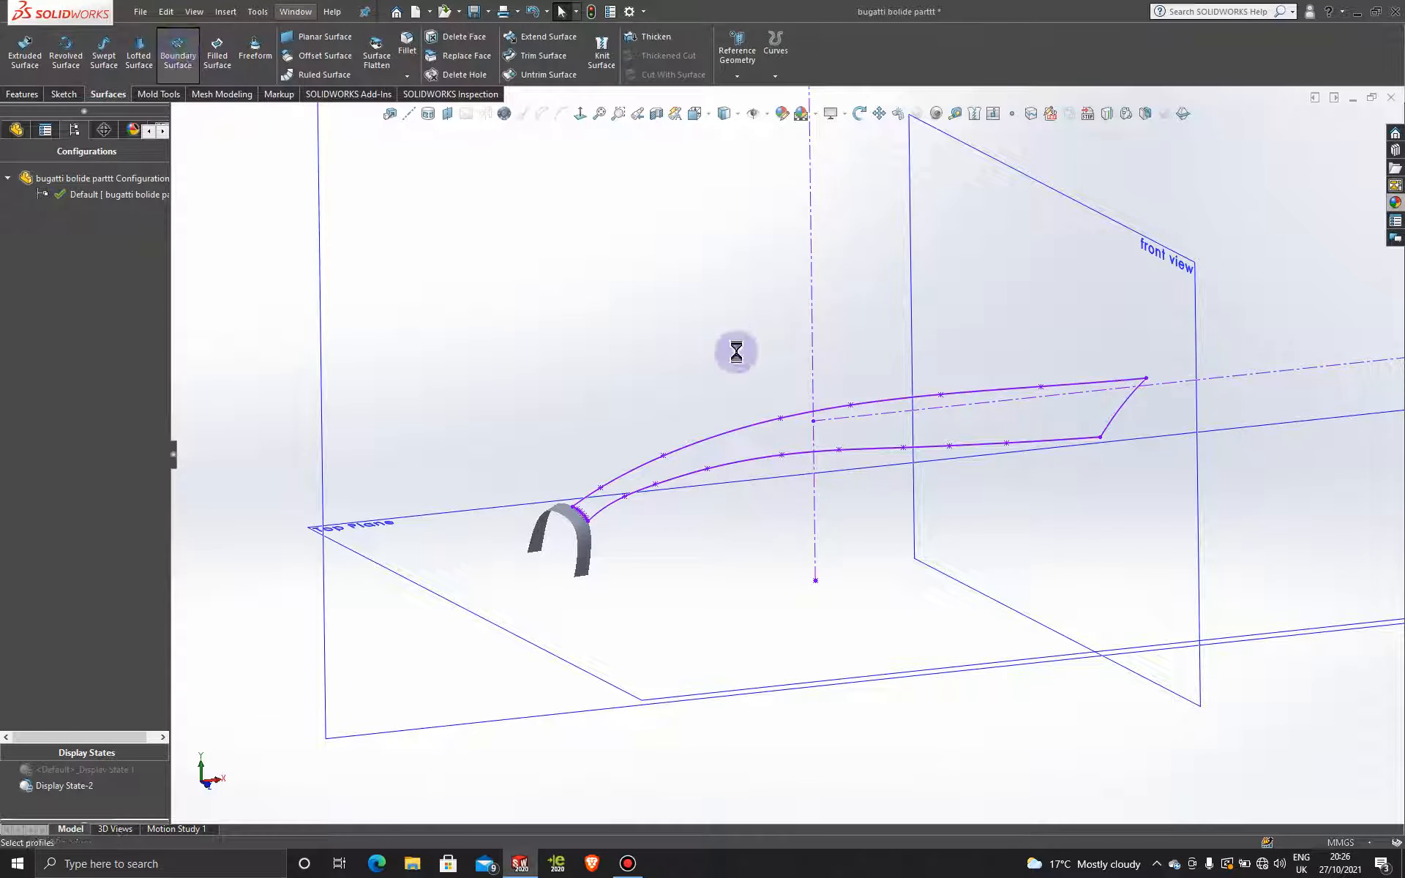
pyautogui.click(758, 428)
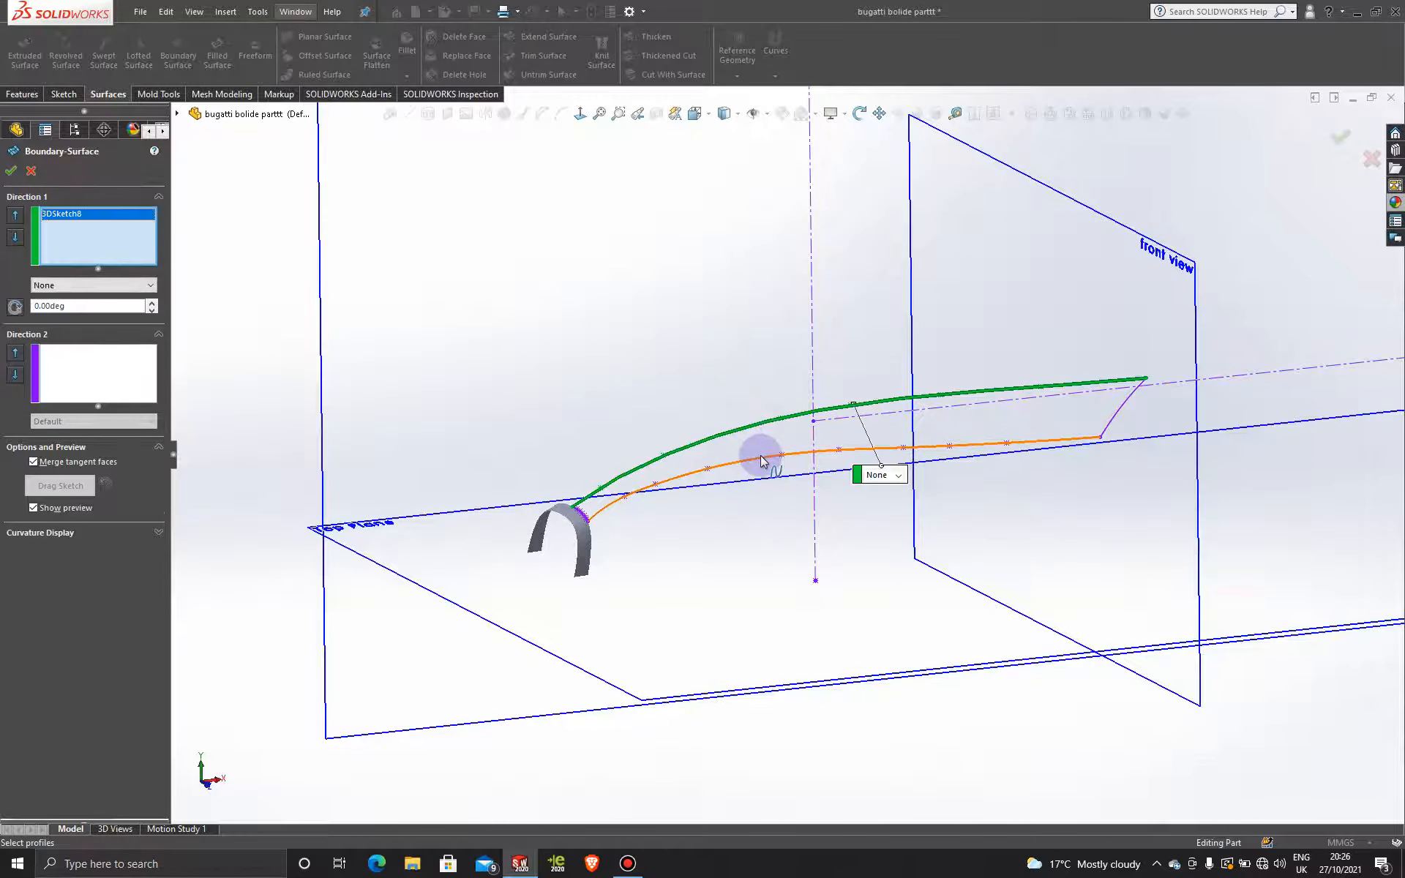
pyautogui.click(761, 460)
# - Add the nose-edge spline and the rear curve as Direction 2 curves and create the boundary surface
pyautogui.click(114, 354)
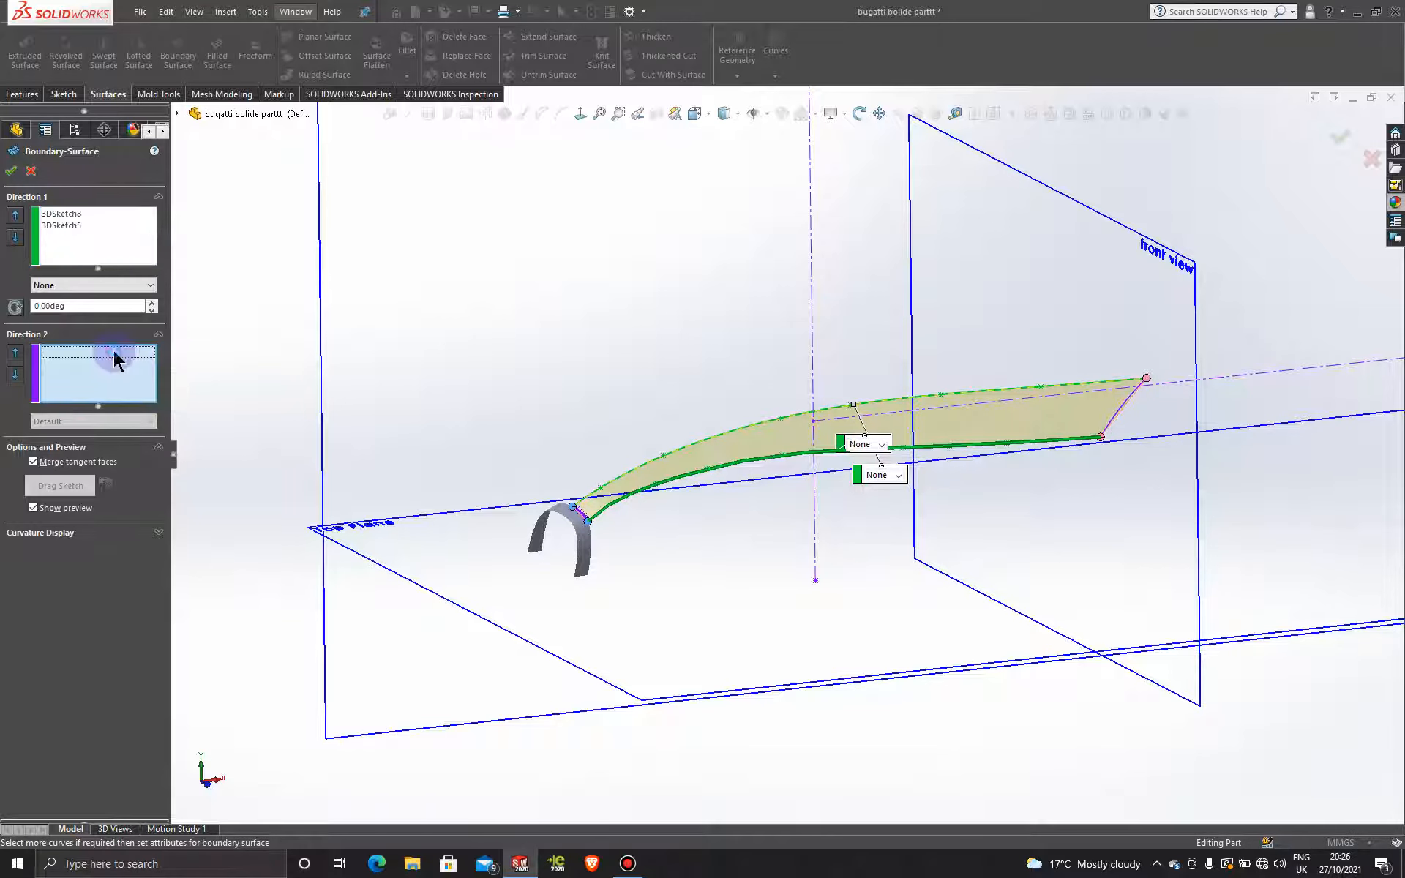
pyautogui.scroll(-8, 680, 470)
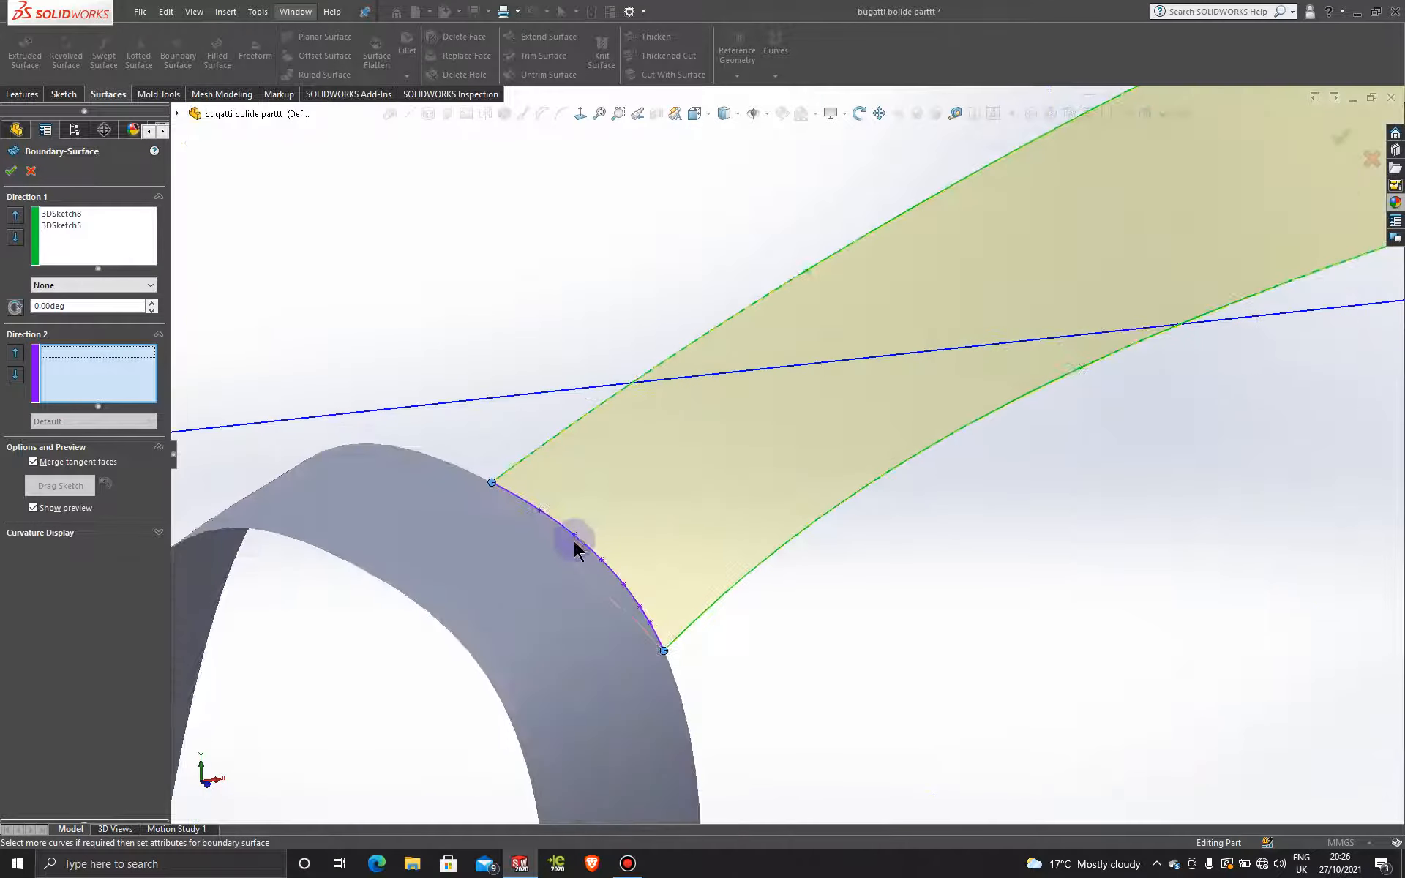
pyautogui.click(586, 549)
pyautogui.scroll(6, 956, 512)
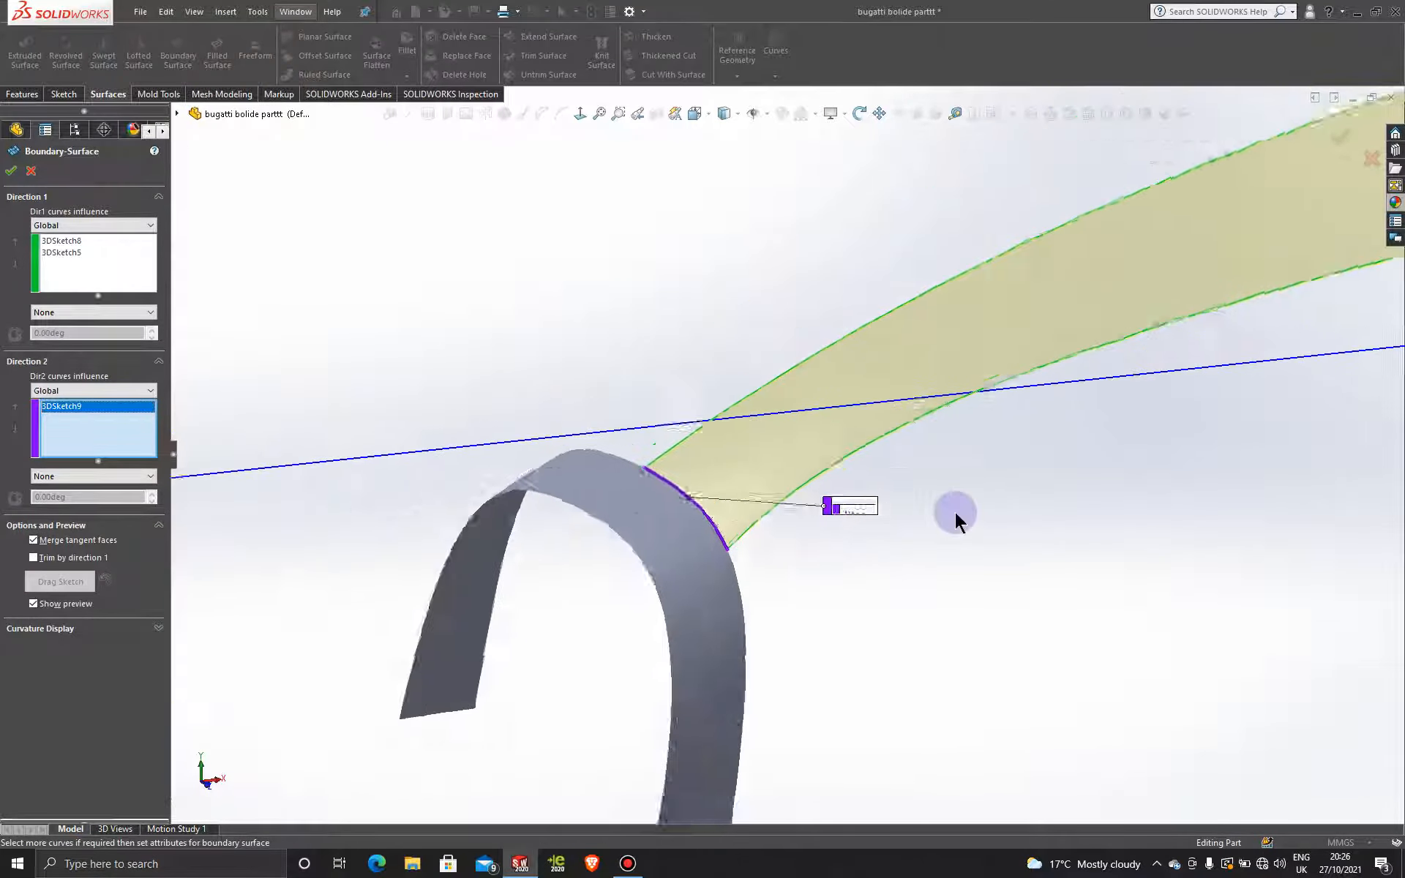
pyautogui.scroll(3, 956, 511)
pyautogui.scroll(-8, 1229, 408)
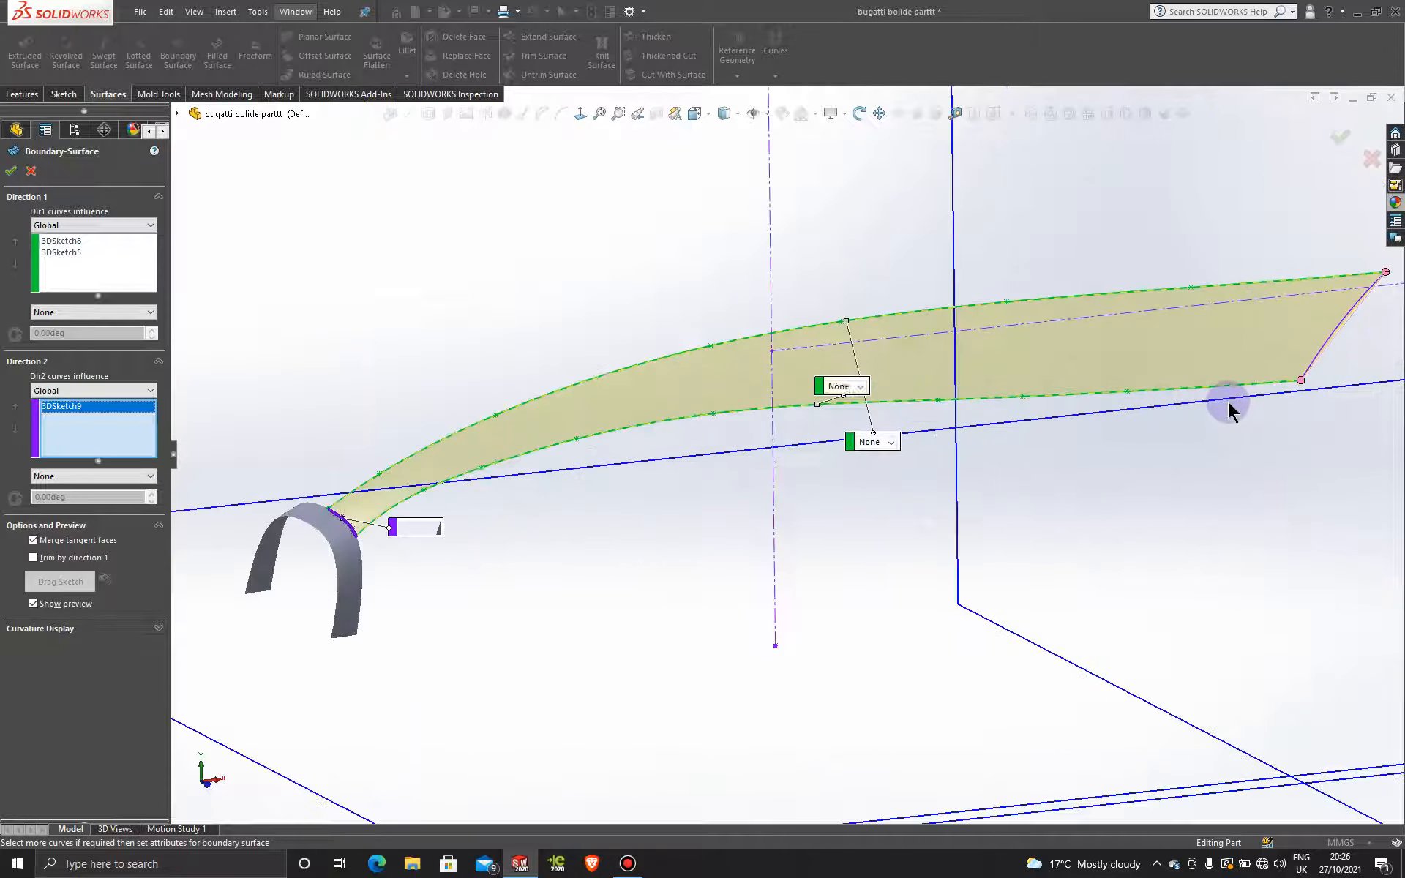
pyautogui.click(1341, 293)
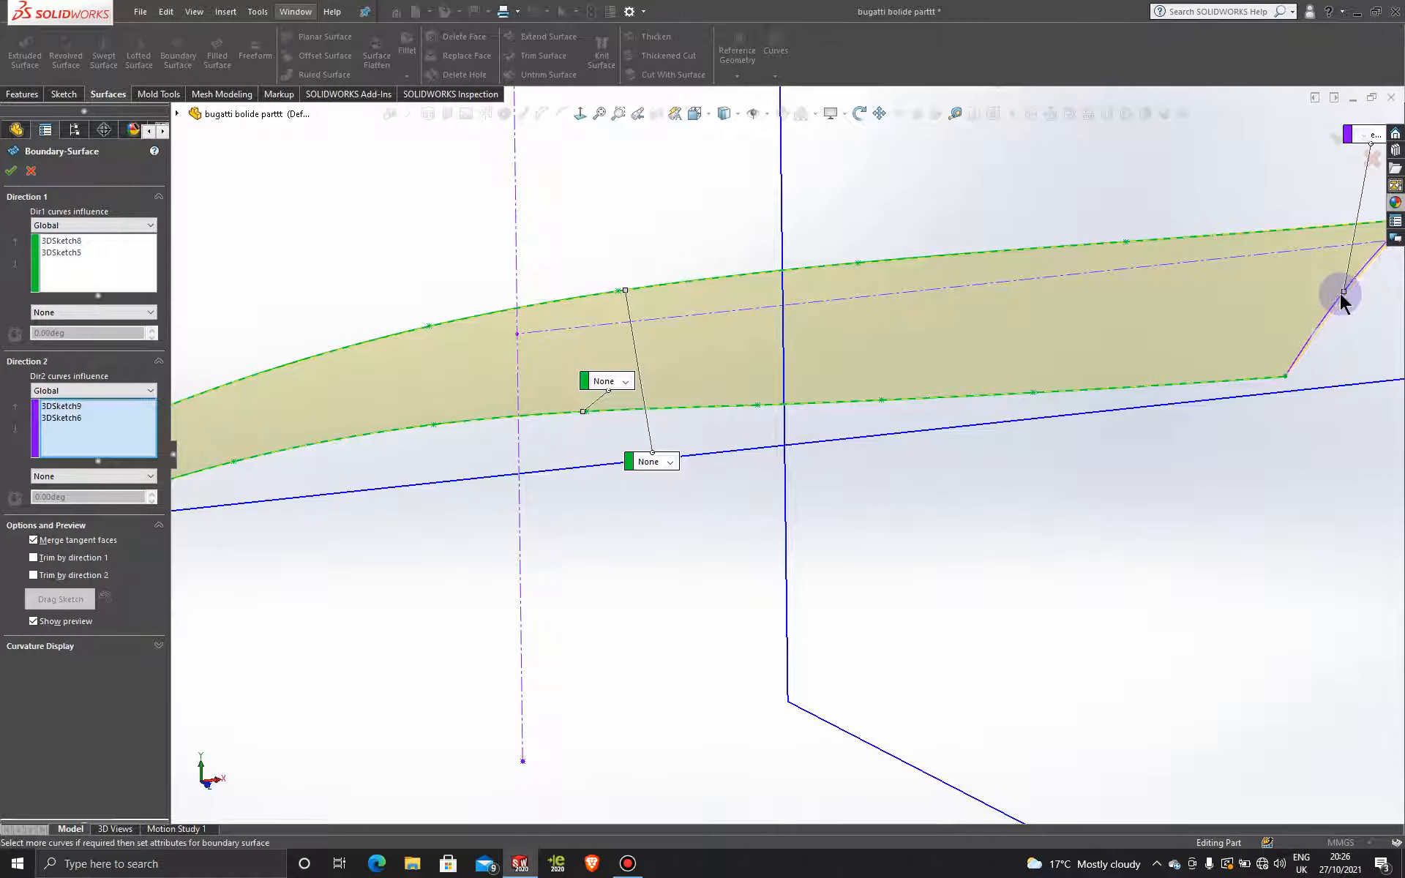
pyautogui.scroll(2, 591, 370)
pyautogui.scroll(3, 592, 369)
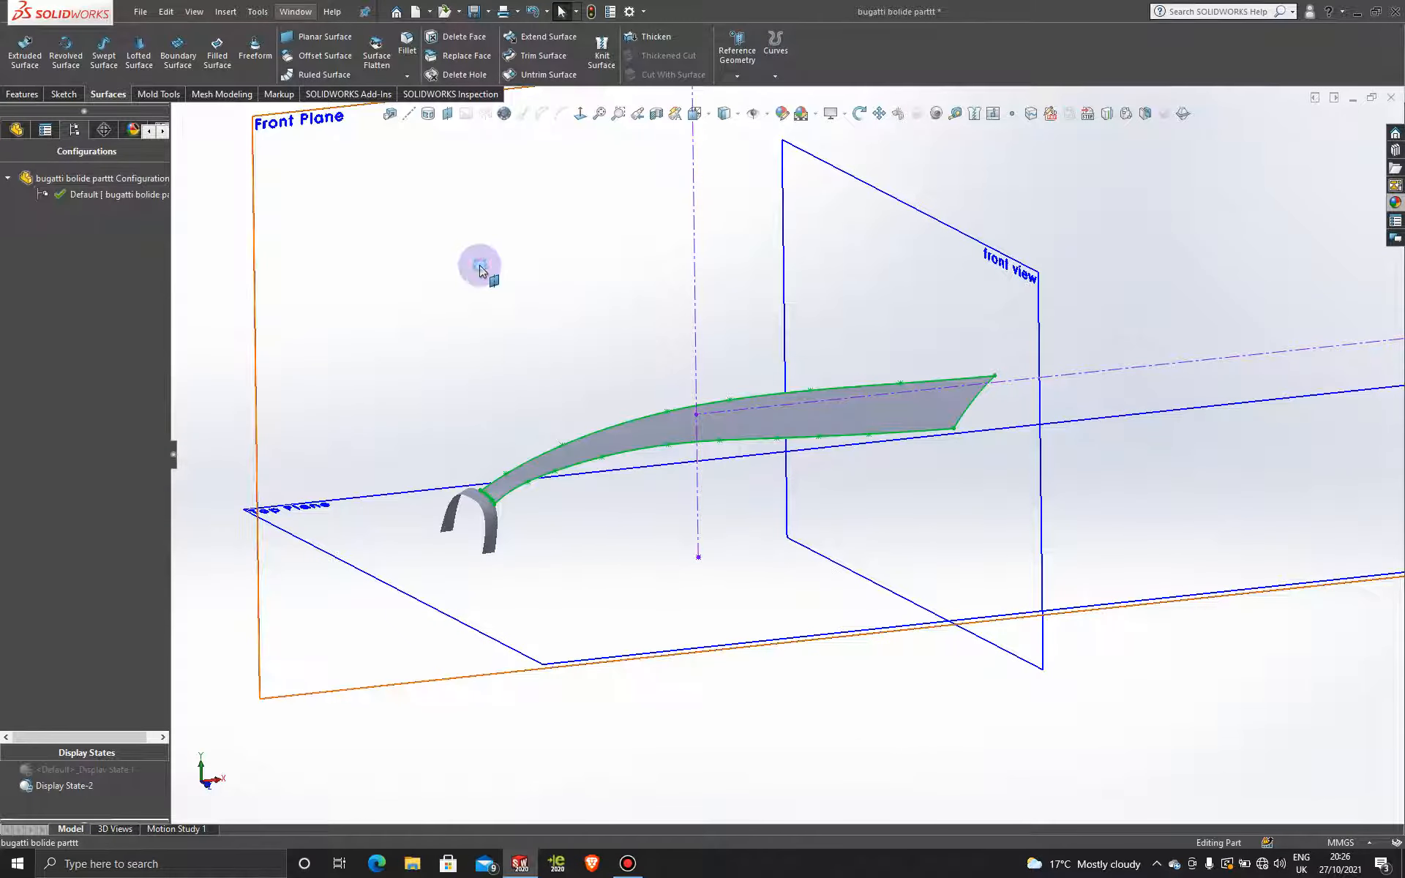
# - Examine the bonnet surface in the front view and at an angle, checking how it flows into the nose surface
pyautogui.click(529, 540)
pyautogui.moveTo(529, 540)
pyautogui.mouseDown(button='middle')
pyautogui.moveTo(481, 480)
pyautogui.moveTo(543, 517)
pyautogui.mouseUp(button='middle')
pyautogui.press('space')
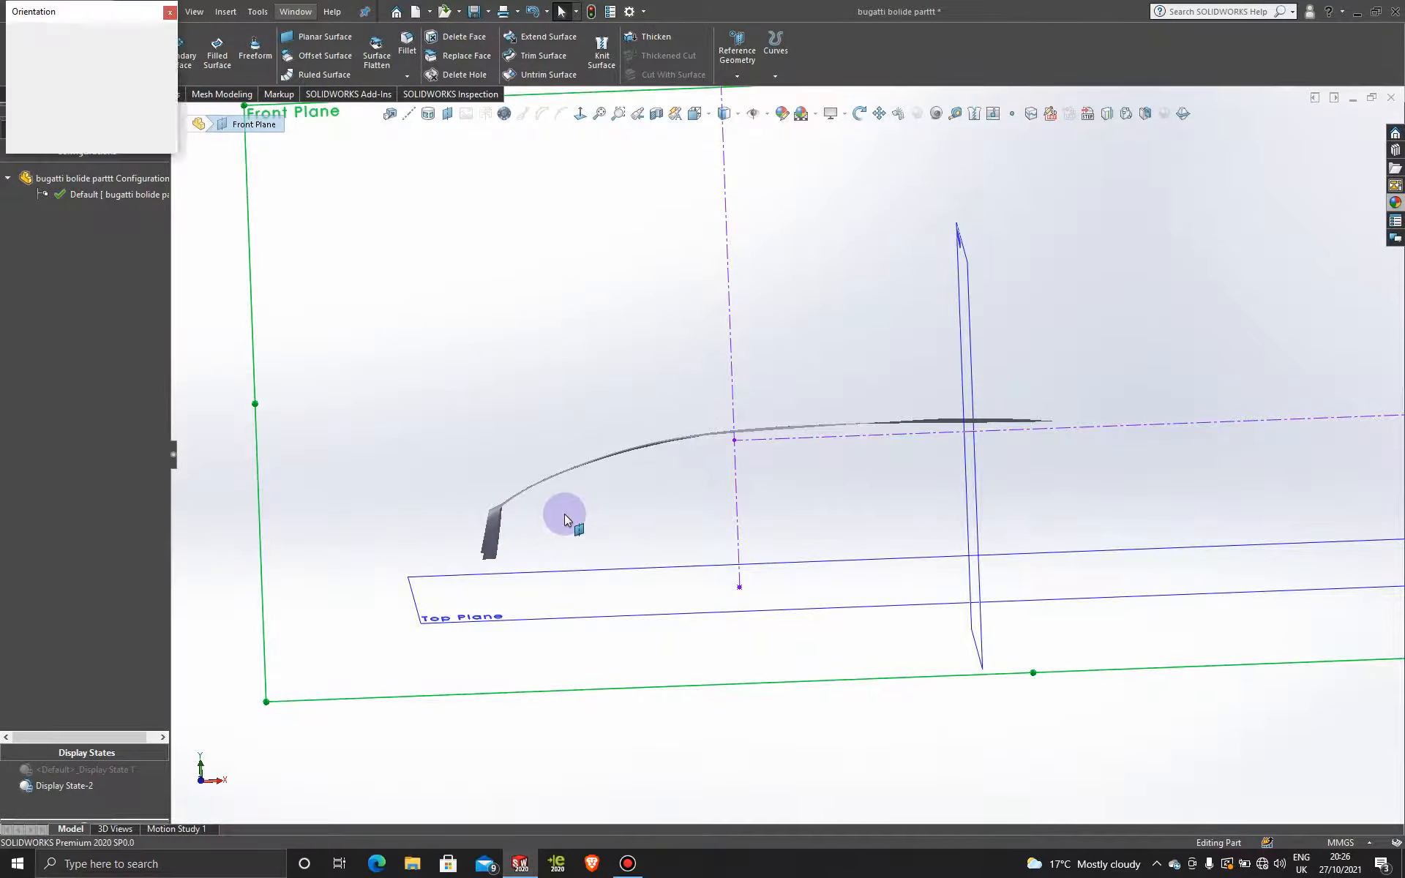
pyautogui.click(630, 506)
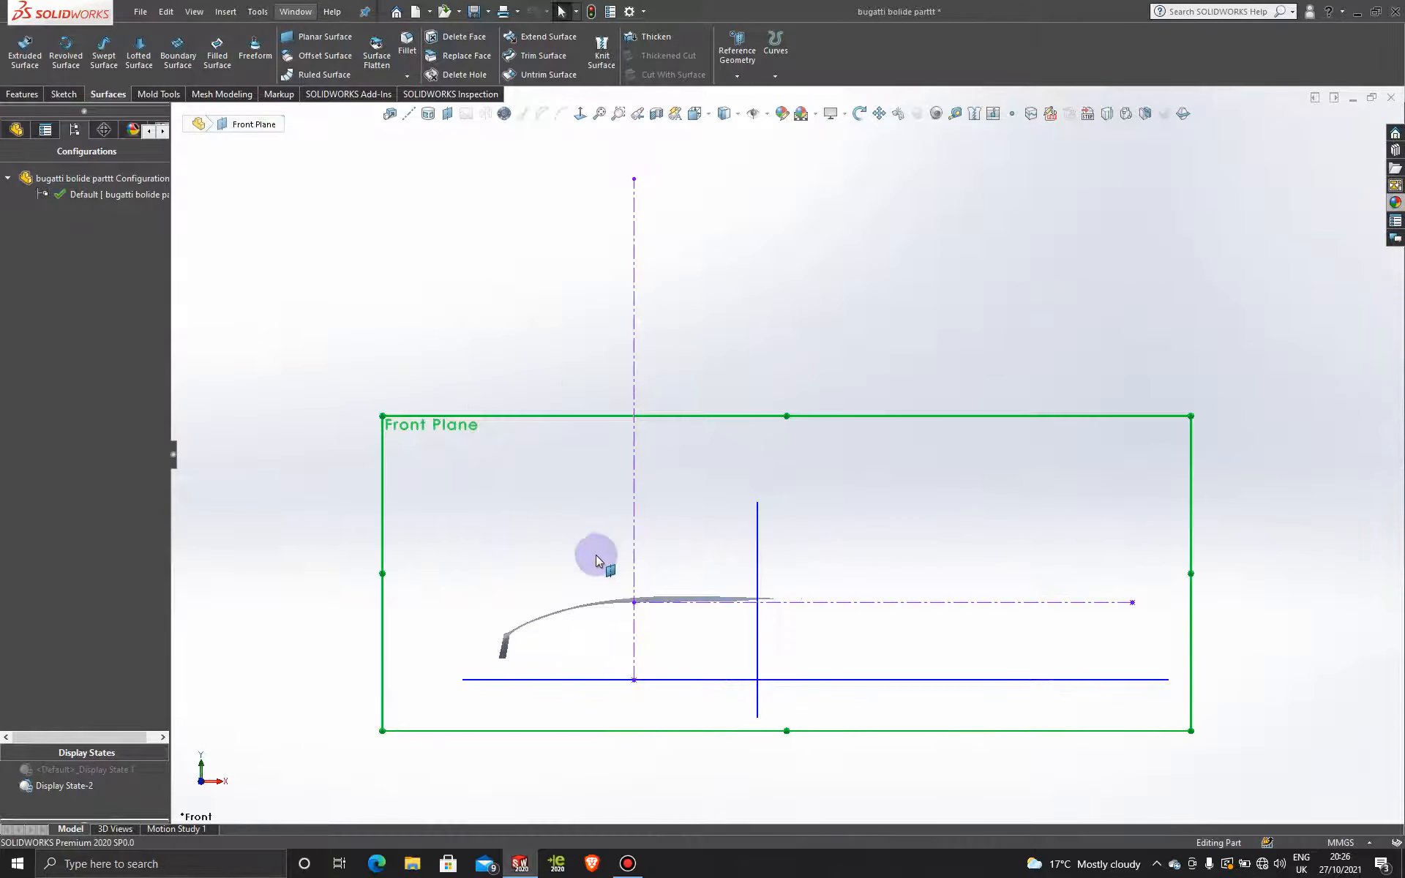
pyautogui.scroll(-8, 595, 555)
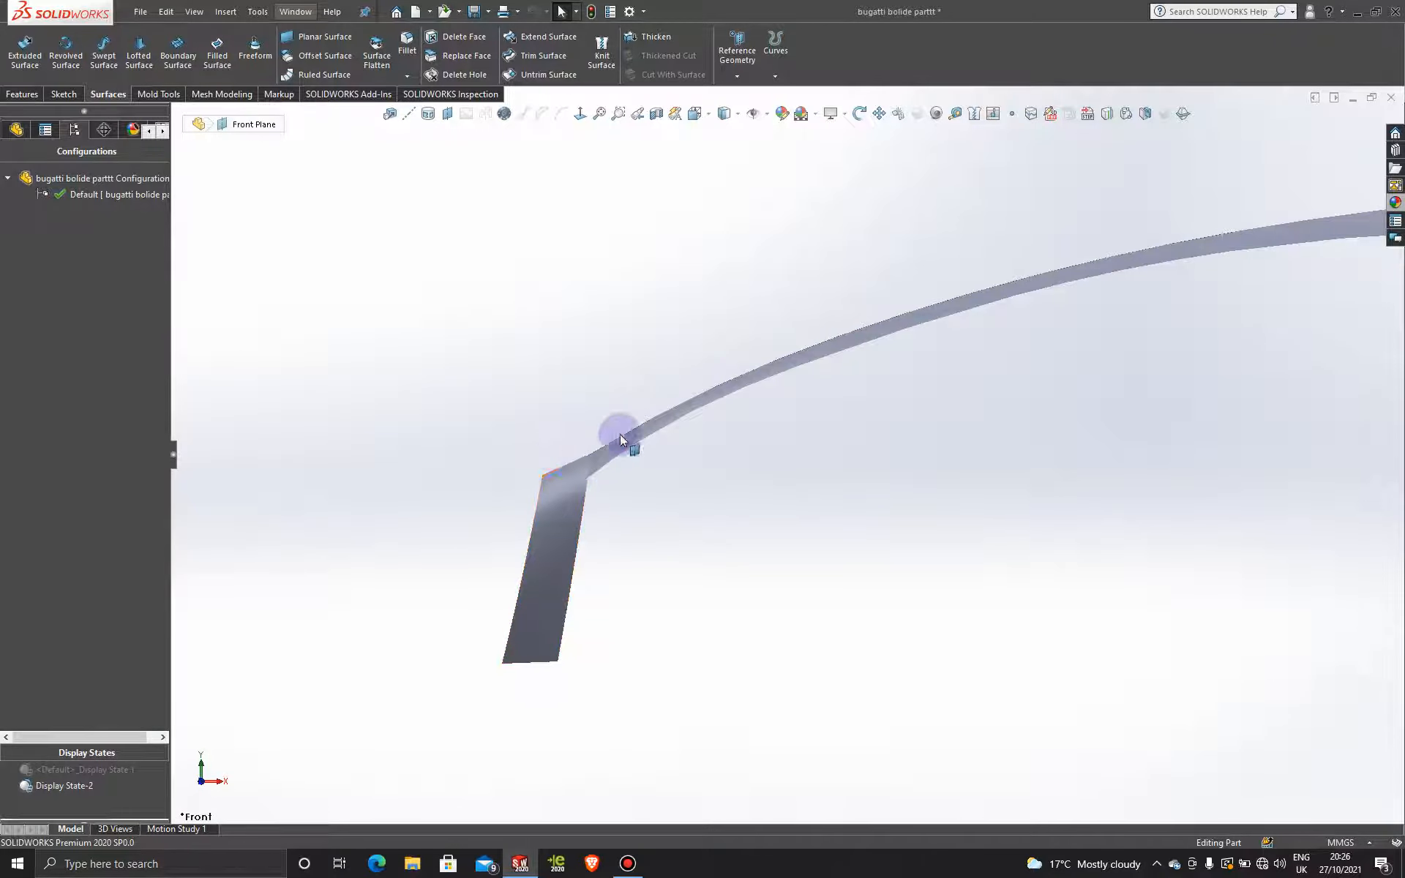
pyautogui.scroll(8, 687, 470)
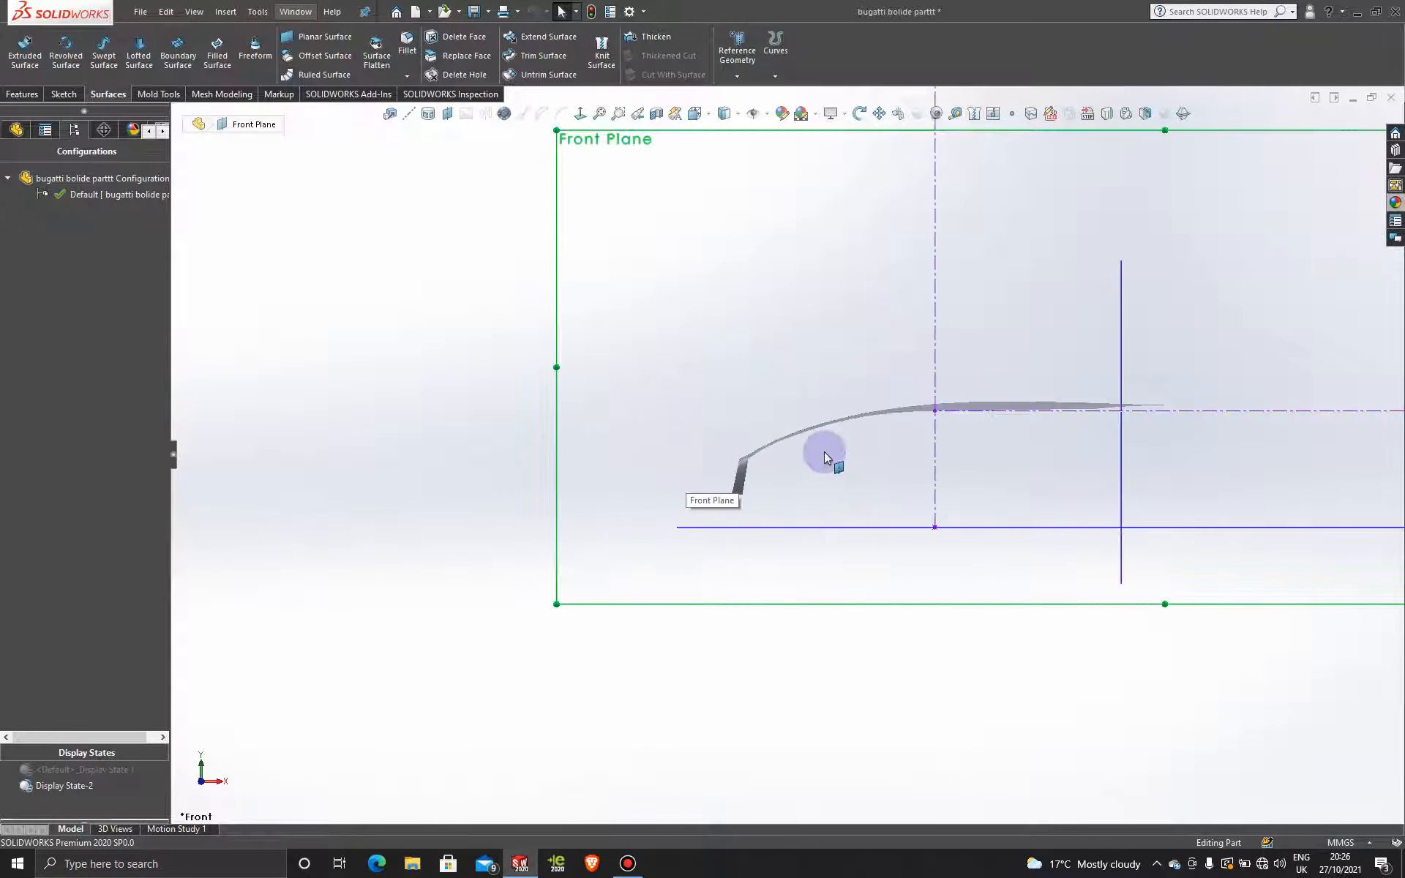
pyautogui.moveTo(824, 452)
pyautogui.mouseDown(button='middle')
pyautogui.moveTo(802, 448)
pyautogui.moveTo(869, 464)
pyautogui.moveTo(919, 552)
pyautogui.moveTo(871, 588)
pyautogui.moveTo(800, 605)
pyautogui.moveTo(1000, 462)
pyautogui.moveTo(1000, 424)
pyautogui.moveTo(1019, 464)
pyautogui.moveTo(1020, 410)
pyautogui.moveTo(973, 533)
pyautogui.moveTo(922, 549)
pyautogui.moveTo(991, 552)
pyautogui.moveTo(967, 449)
pyautogui.moveTo(938, 538)
pyautogui.mouseUp(button='middle')
pyautogui.scroll(5, 916, 477)
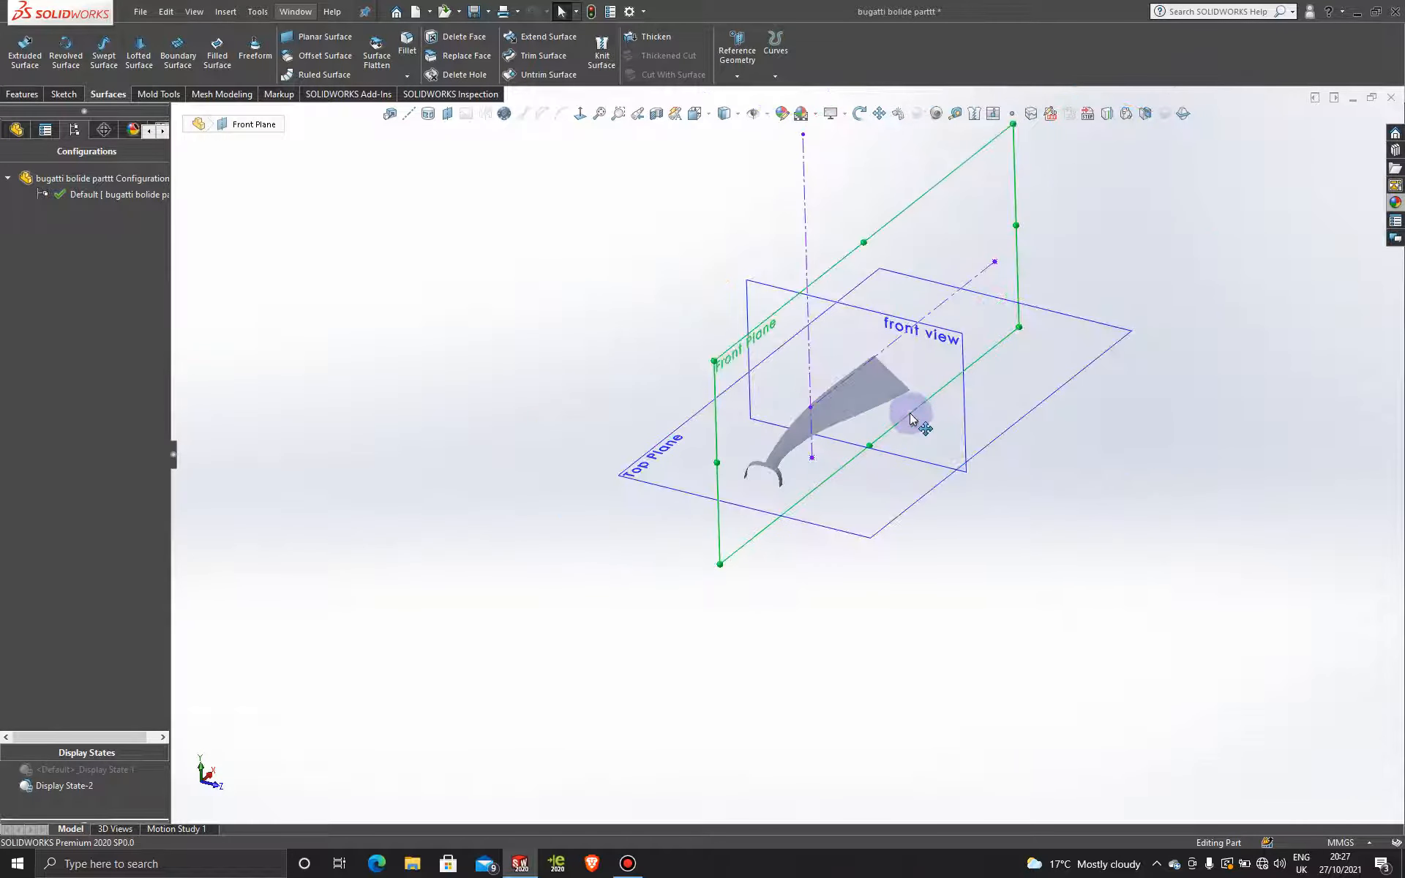
pyautogui.scroll(-5, 822, 470)
pyautogui.scroll(-2, 795, 476)
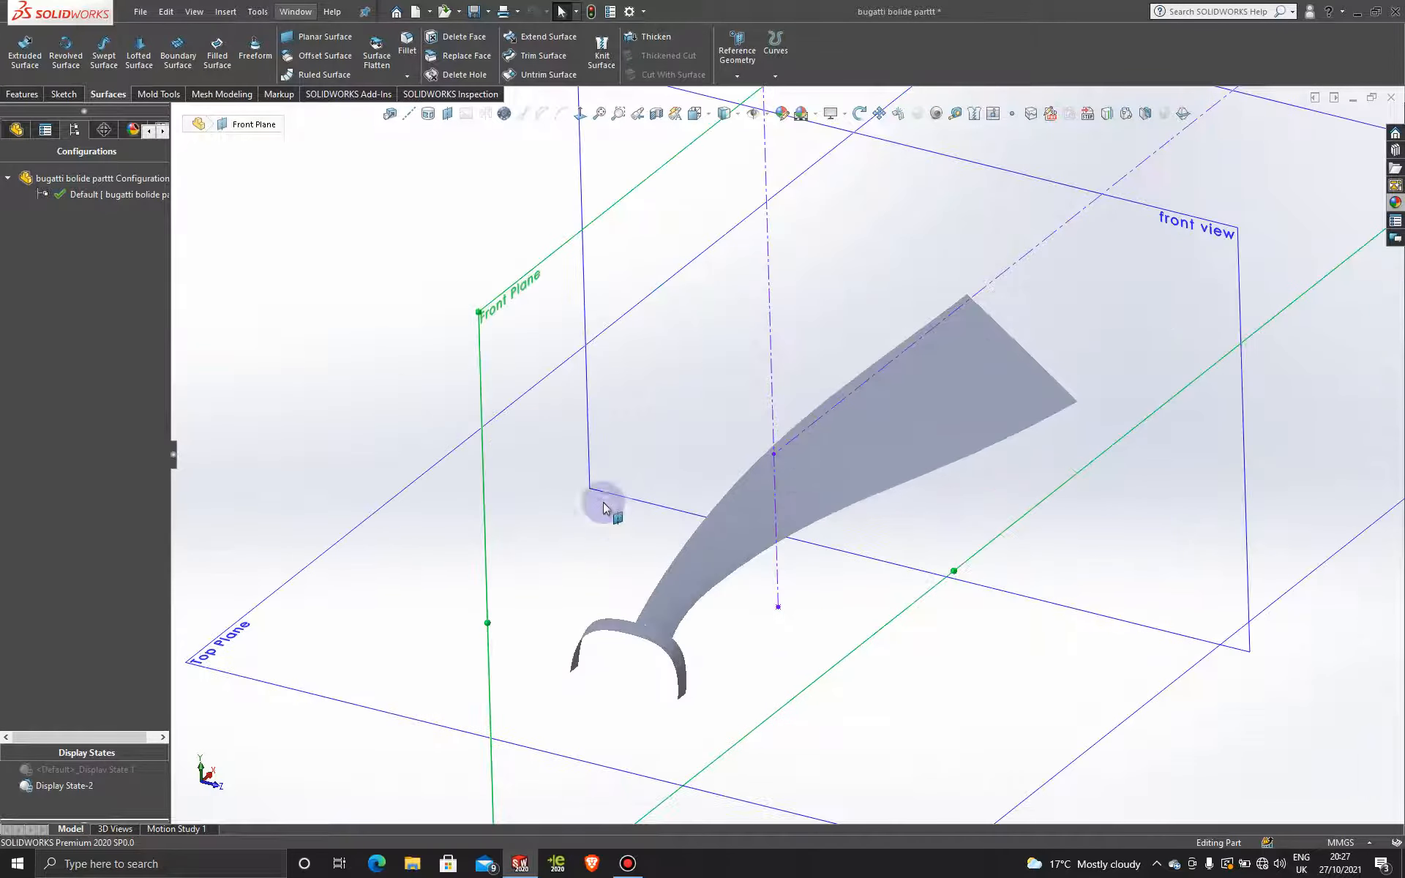
pyautogui.scroll(3, 354, 322)
# - Mirror the bonnet surface body about the Front Plane
pyautogui.click(367, 314)
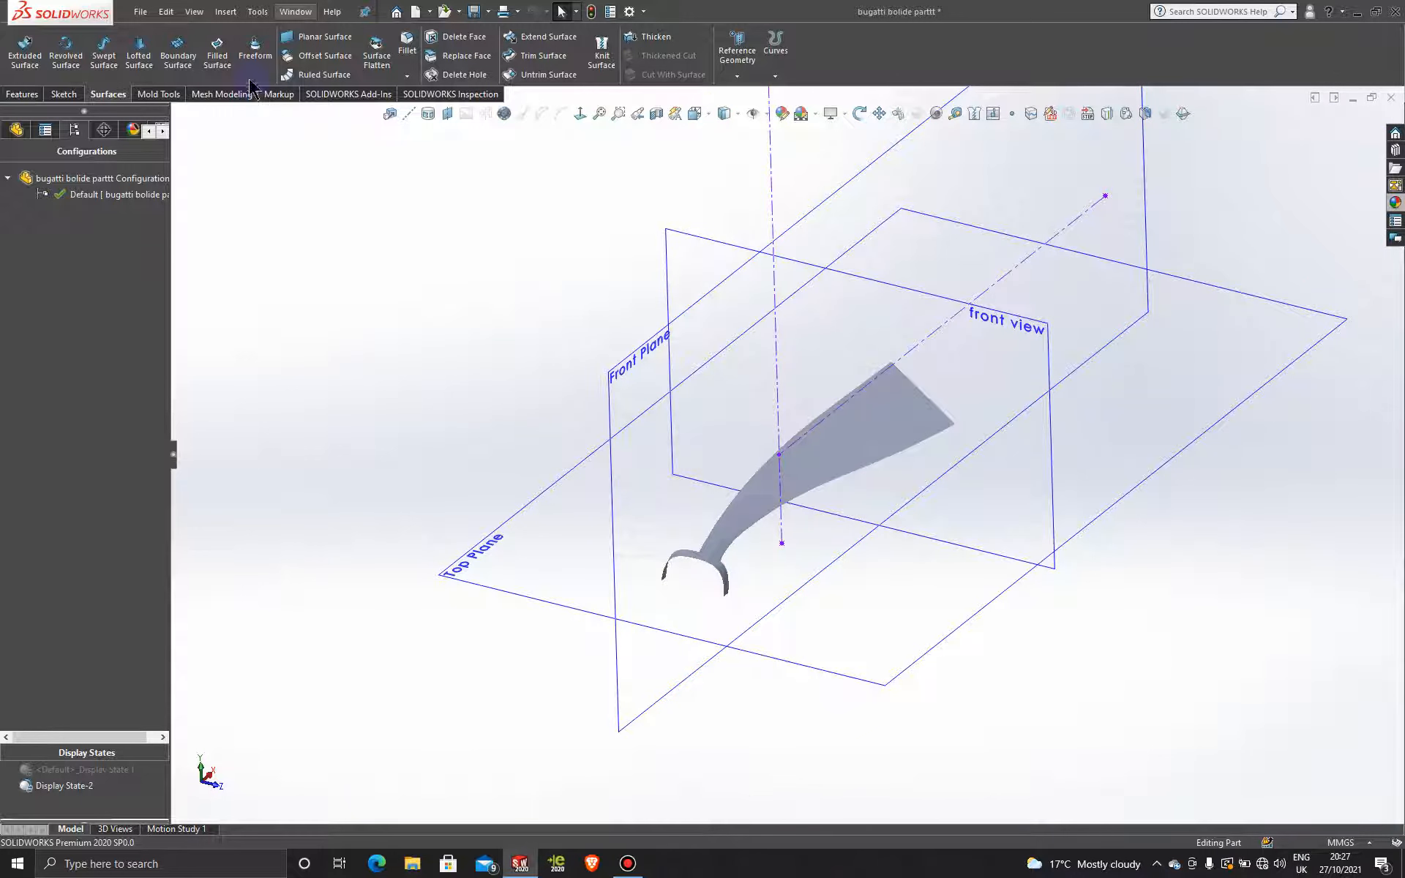
pyautogui.click(22, 94)
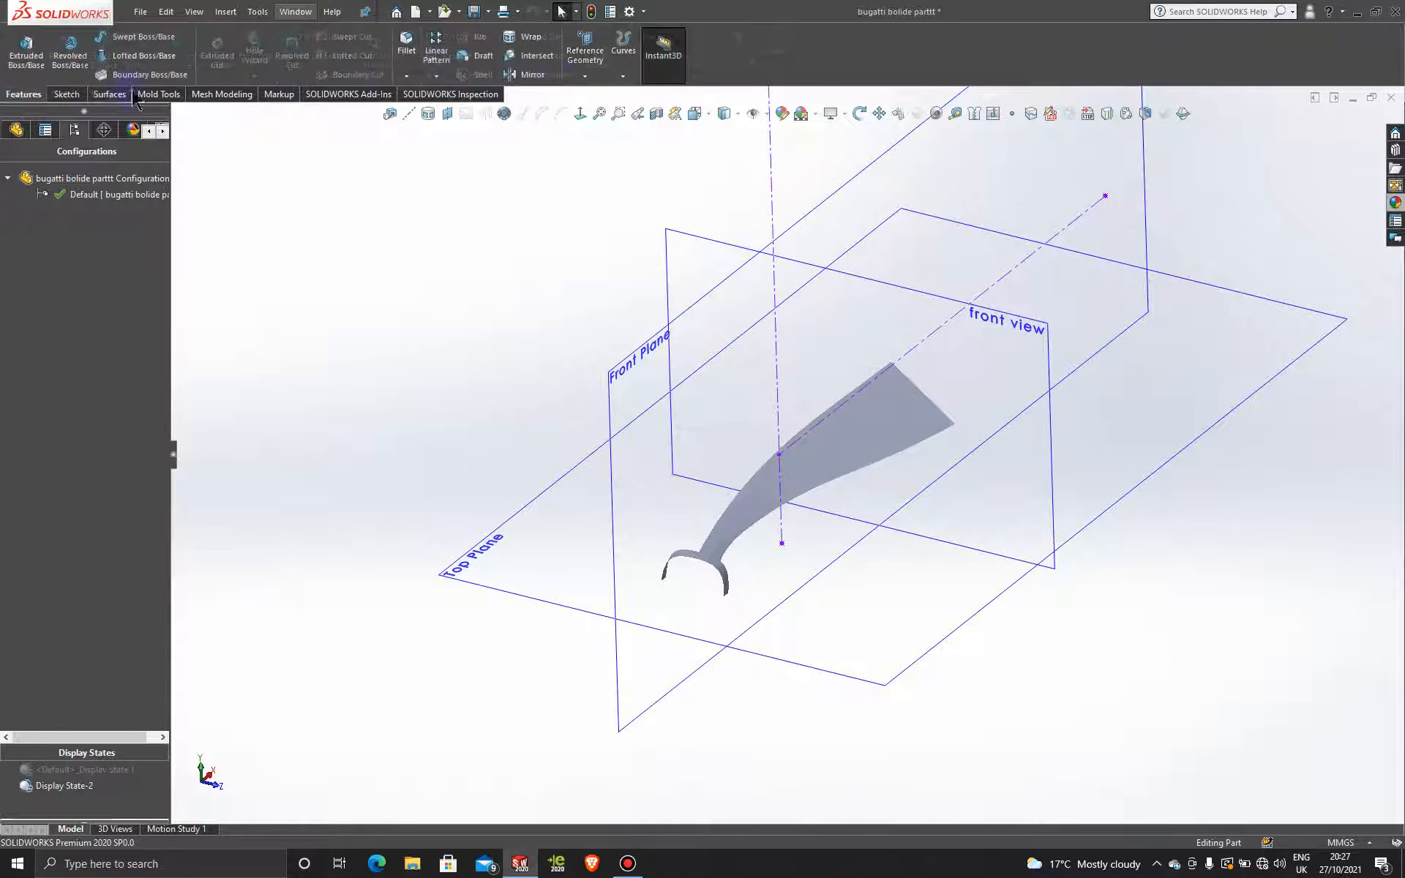
pyautogui.click(529, 73)
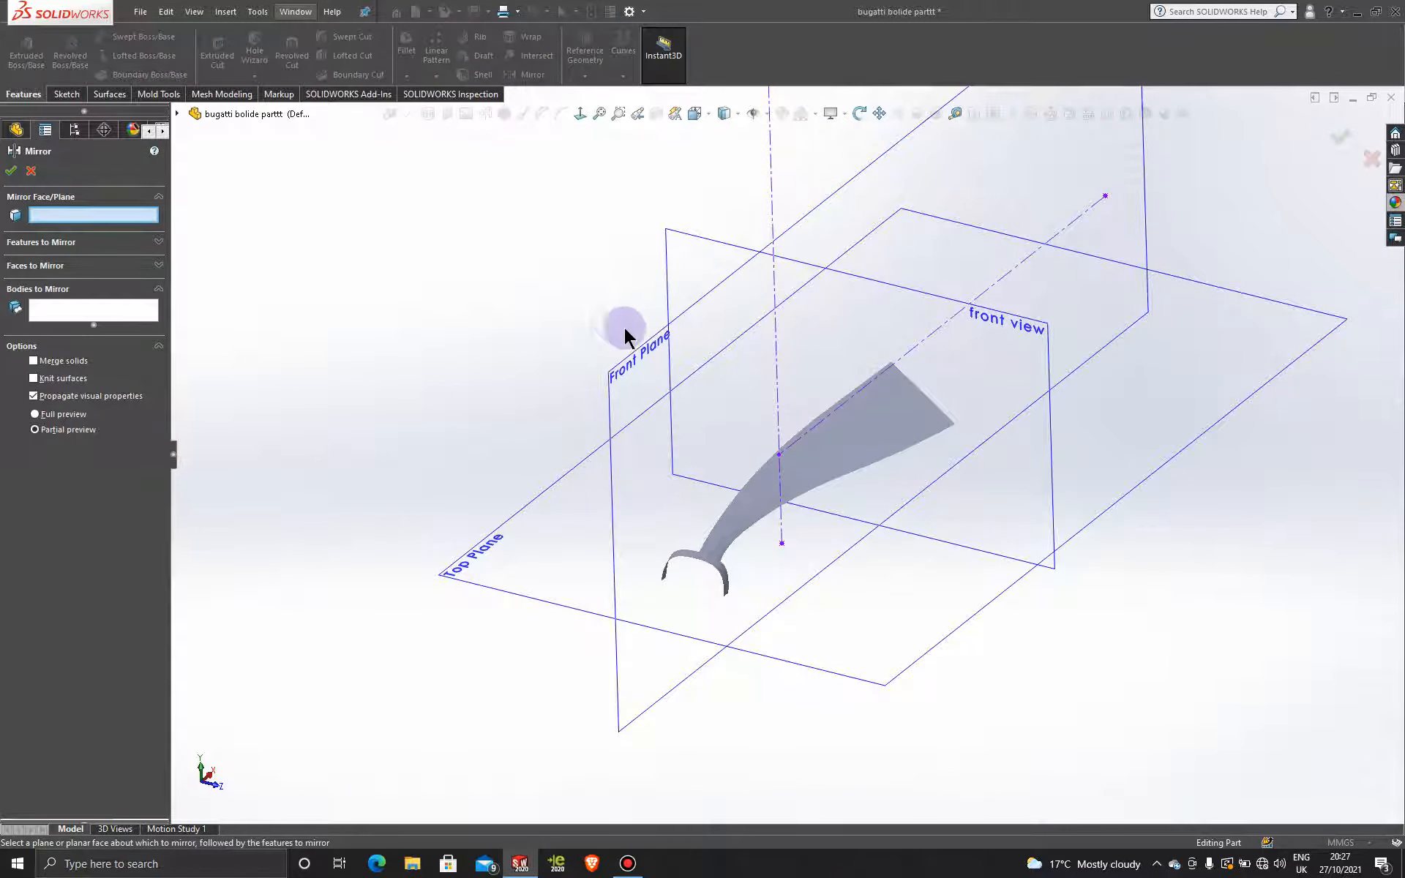
pyautogui.click(641, 357)
pyautogui.click(859, 432)
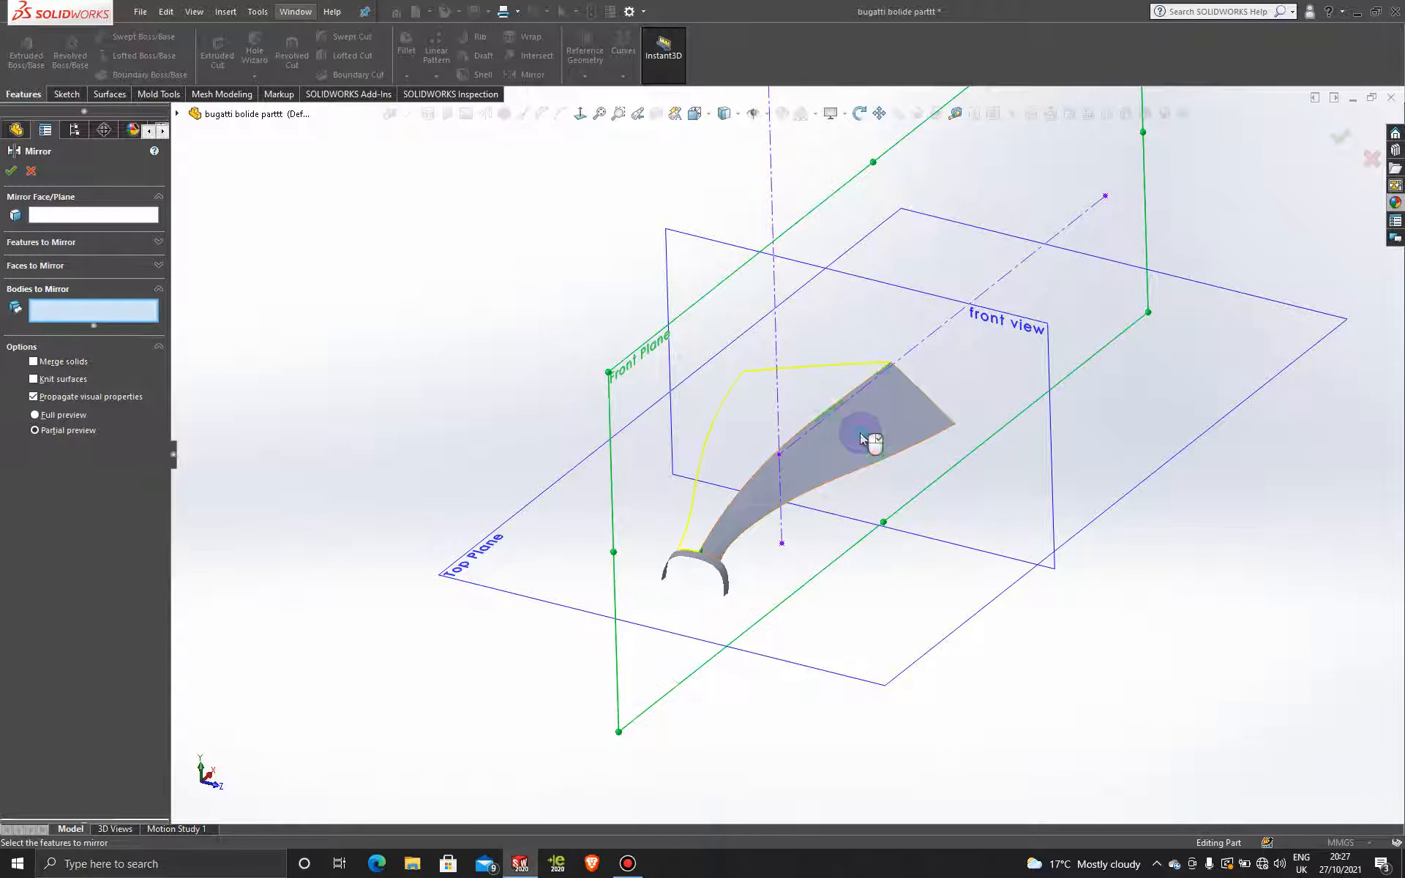
pyautogui.click(13, 171)
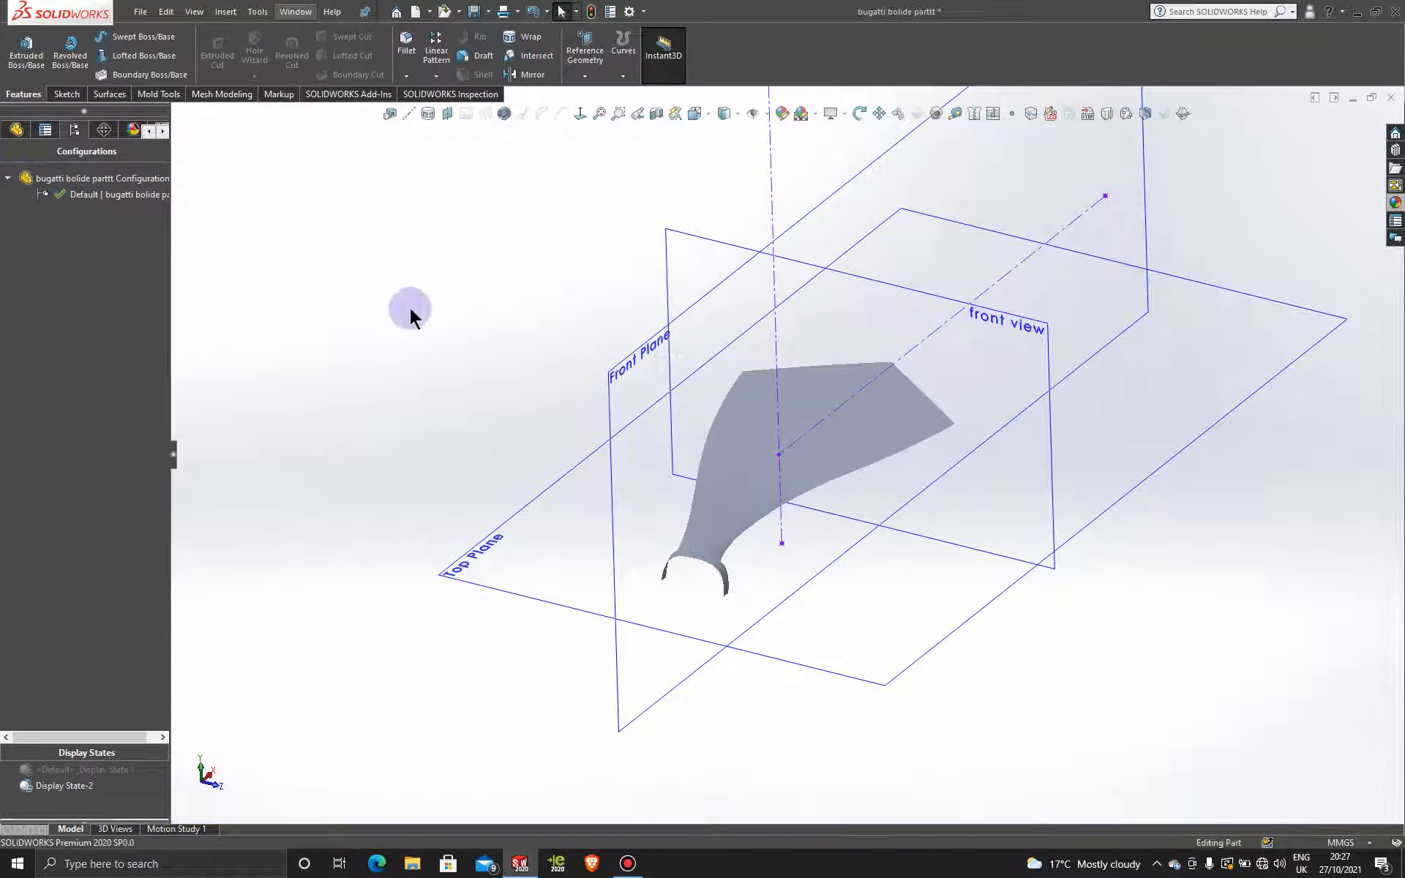
# - Inspect the mirrored bonnet around the nose, then open a new sketch on the Top Plane viewed straight on
pyautogui.moveTo(781, 455); pyautogui.dragTo(784, 604, button='middle')
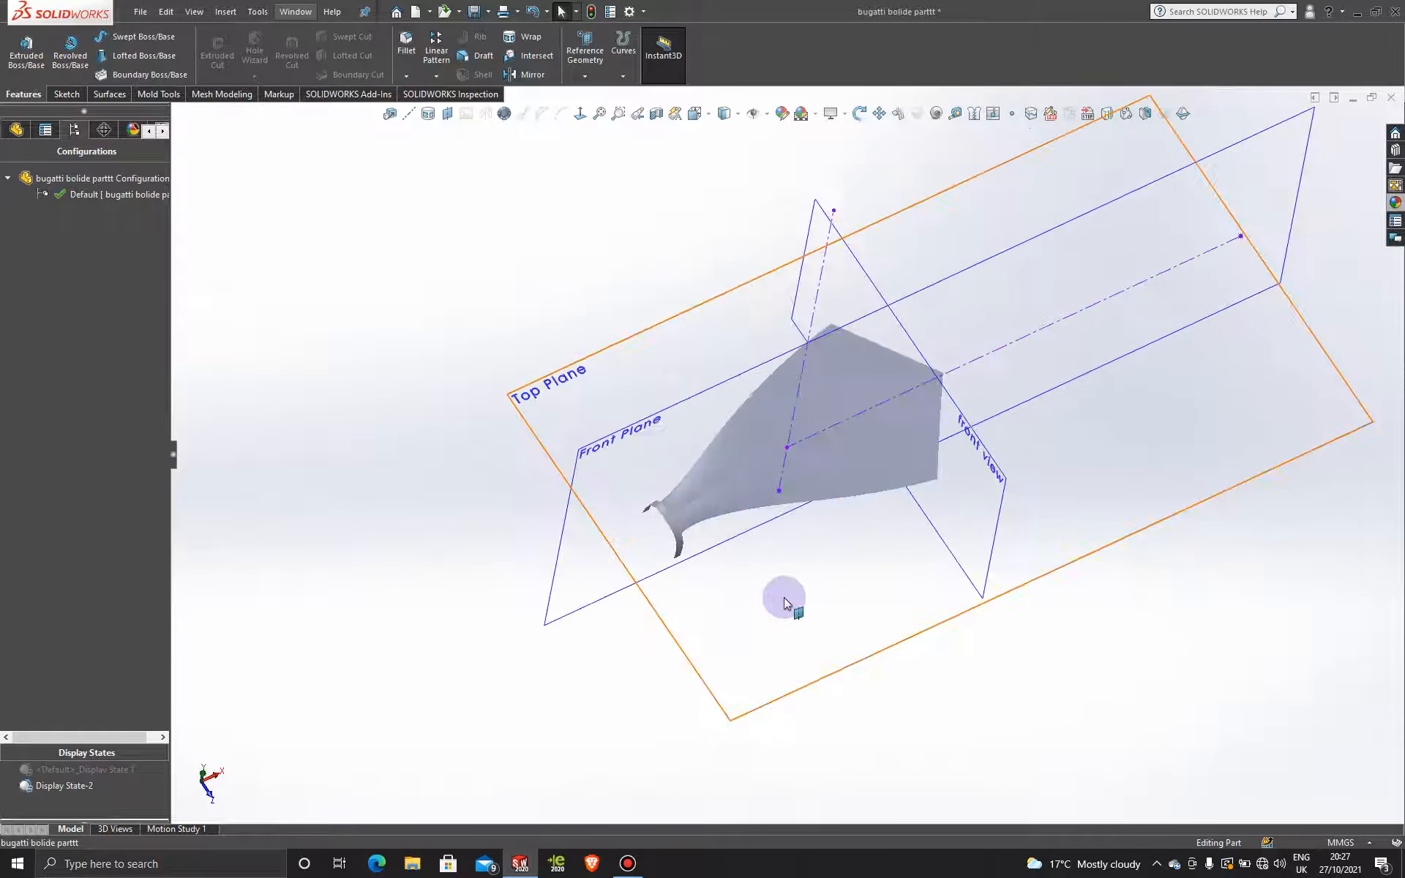
pyautogui.moveTo(966, 643)
pyautogui.mouseDown(button='middle')
pyautogui.moveTo(935, 539)
pyautogui.moveTo(978, 543)
pyautogui.moveTo(907, 612)
pyautogui.moveTo(969, 647)
pyautogui.moveTo(919, 612)
pyautogui.moveTo(942, 524)
pyautogui.moveTo(1042, 456)
pyautogui.moveTo(1051, 427)
pyautogui.moveTo(1001, 489)
pyautogui.moveTo(951, 615)
pyautogui.moveTo(964, 634)
pyautogui.mouseUp(button='middle')
pyautogui.scroll(-5, 773, 574)
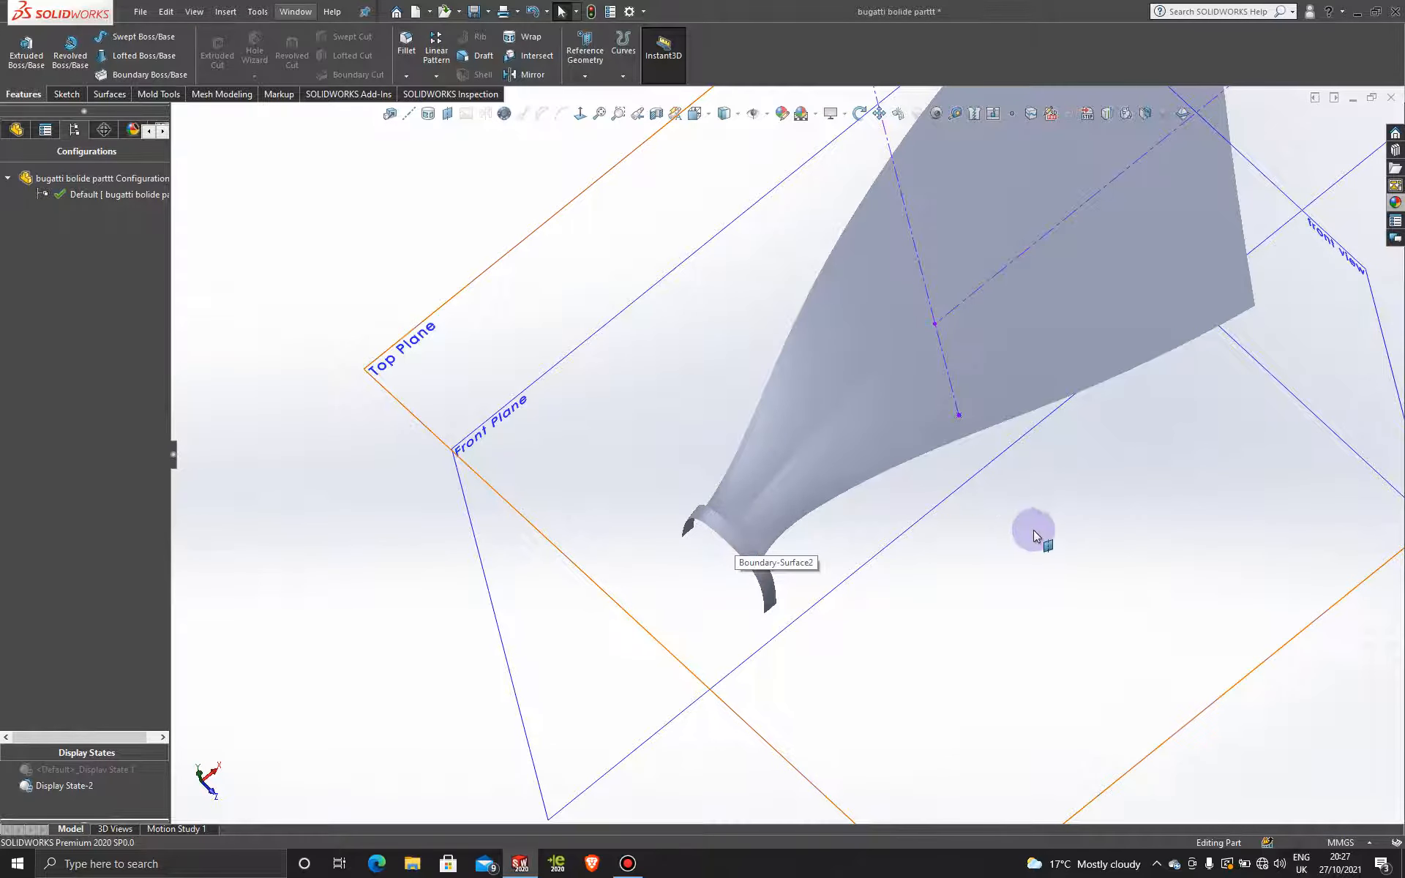
pyautogui.scroll(2, 1039, 531)
pyautogui.scroll(2, 1045, 534)
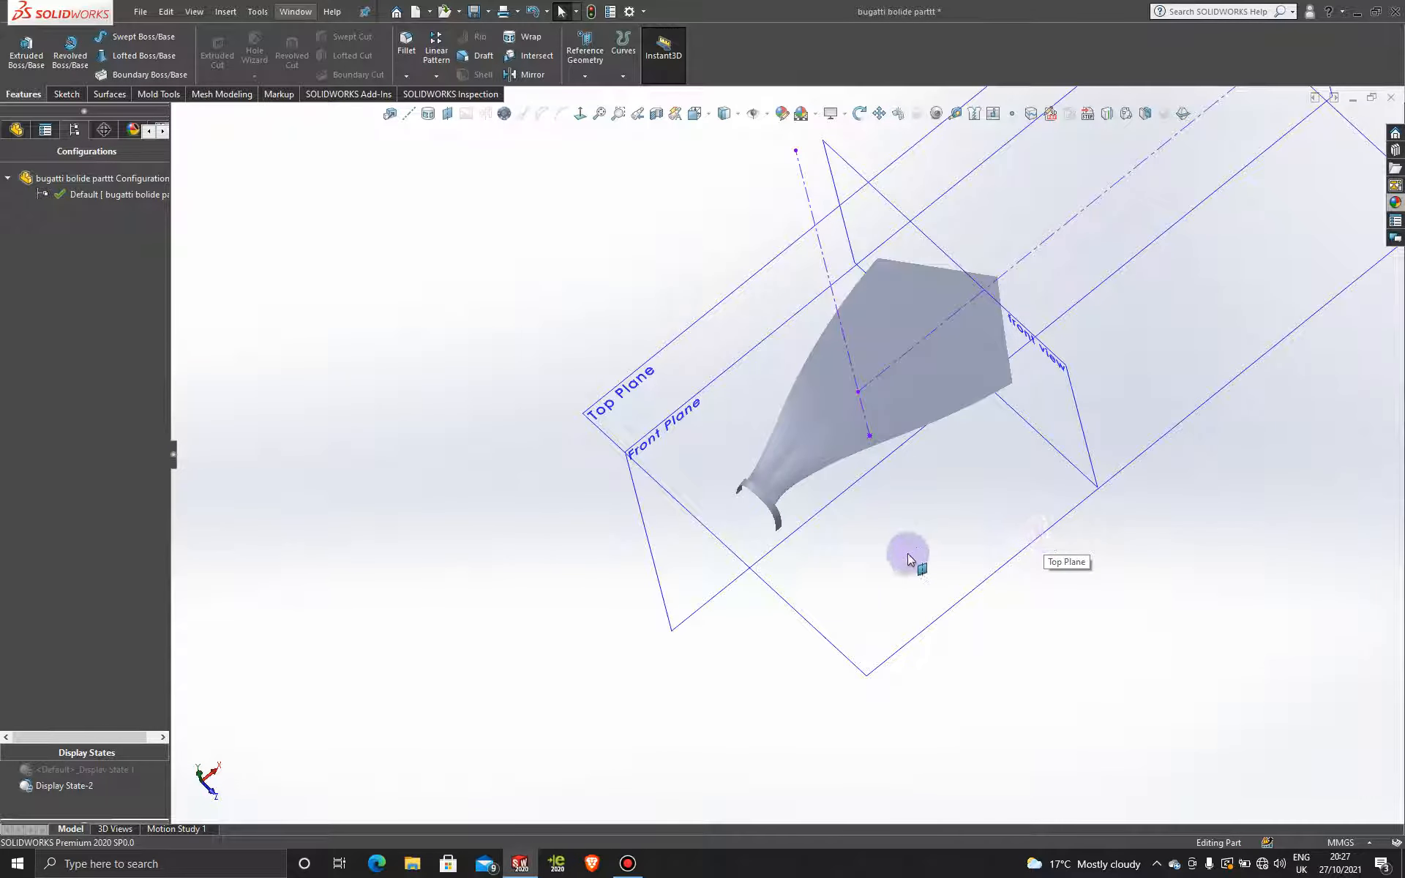
pyautogui.click(972, 578)
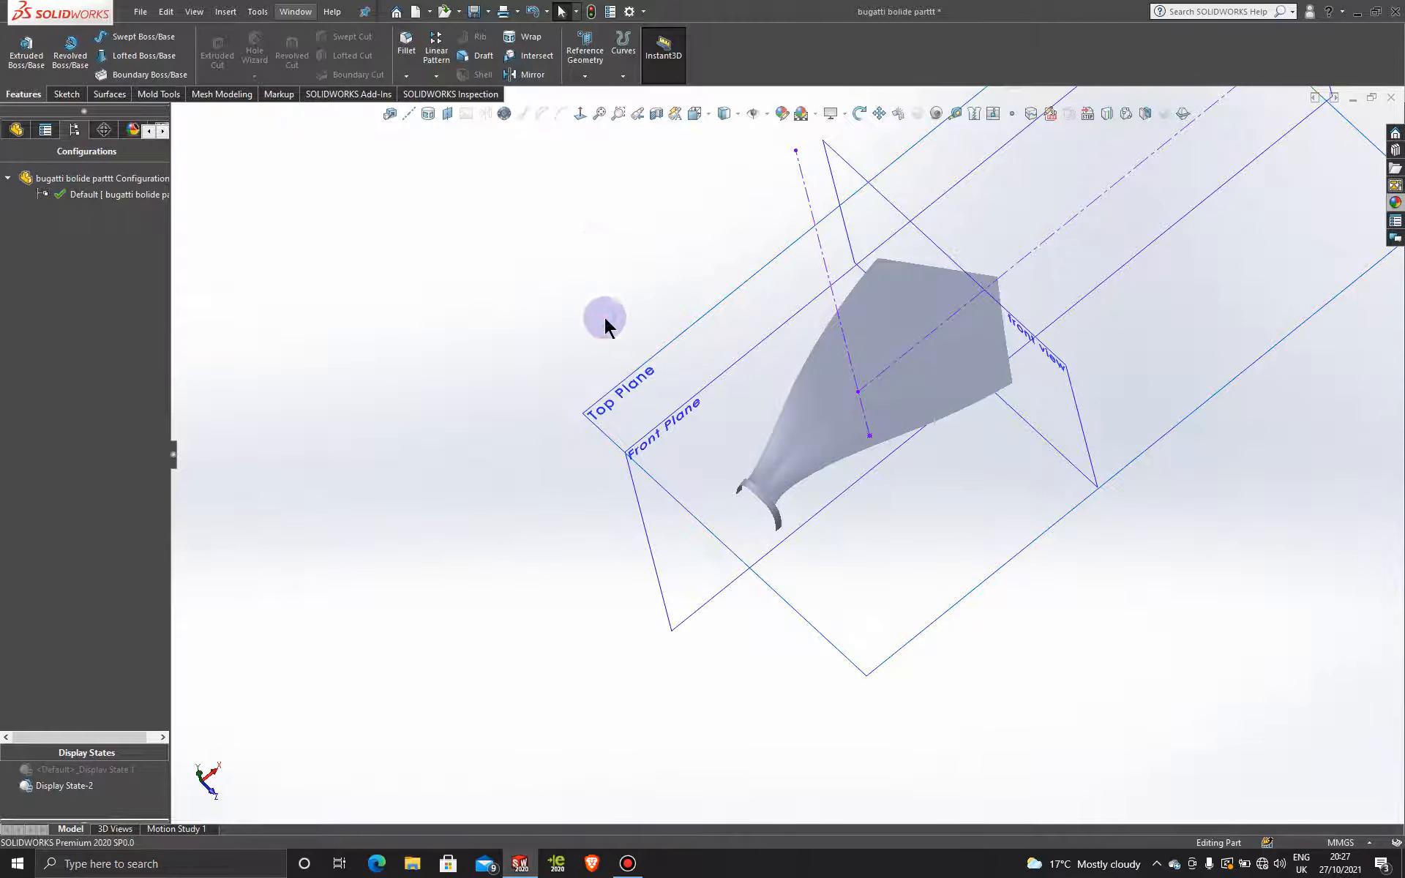
pyautogui.click(639, 385)
pyautogui.click(702, 339)
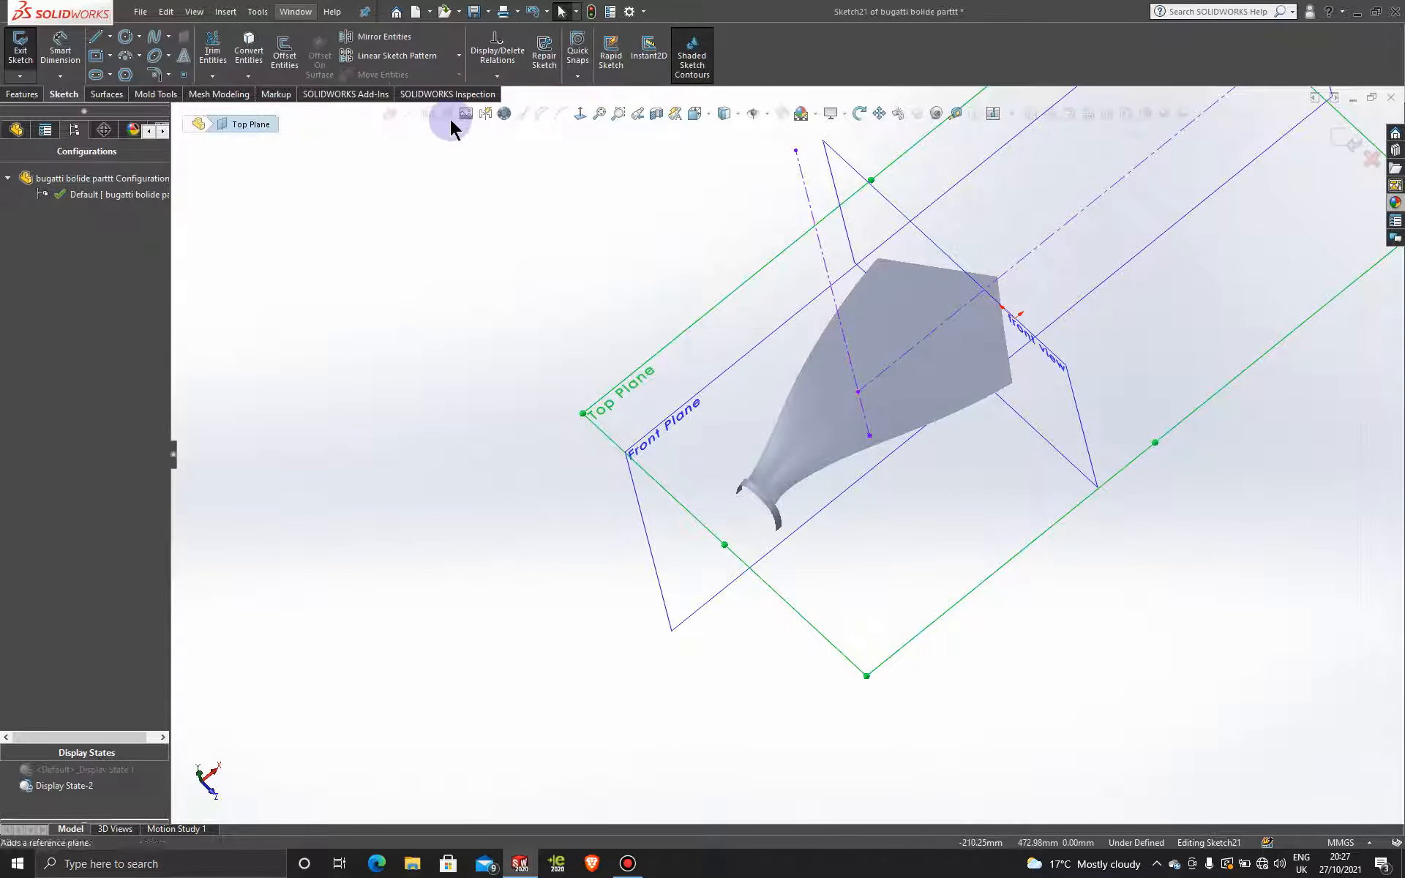
pyautogui.click(580, 113)
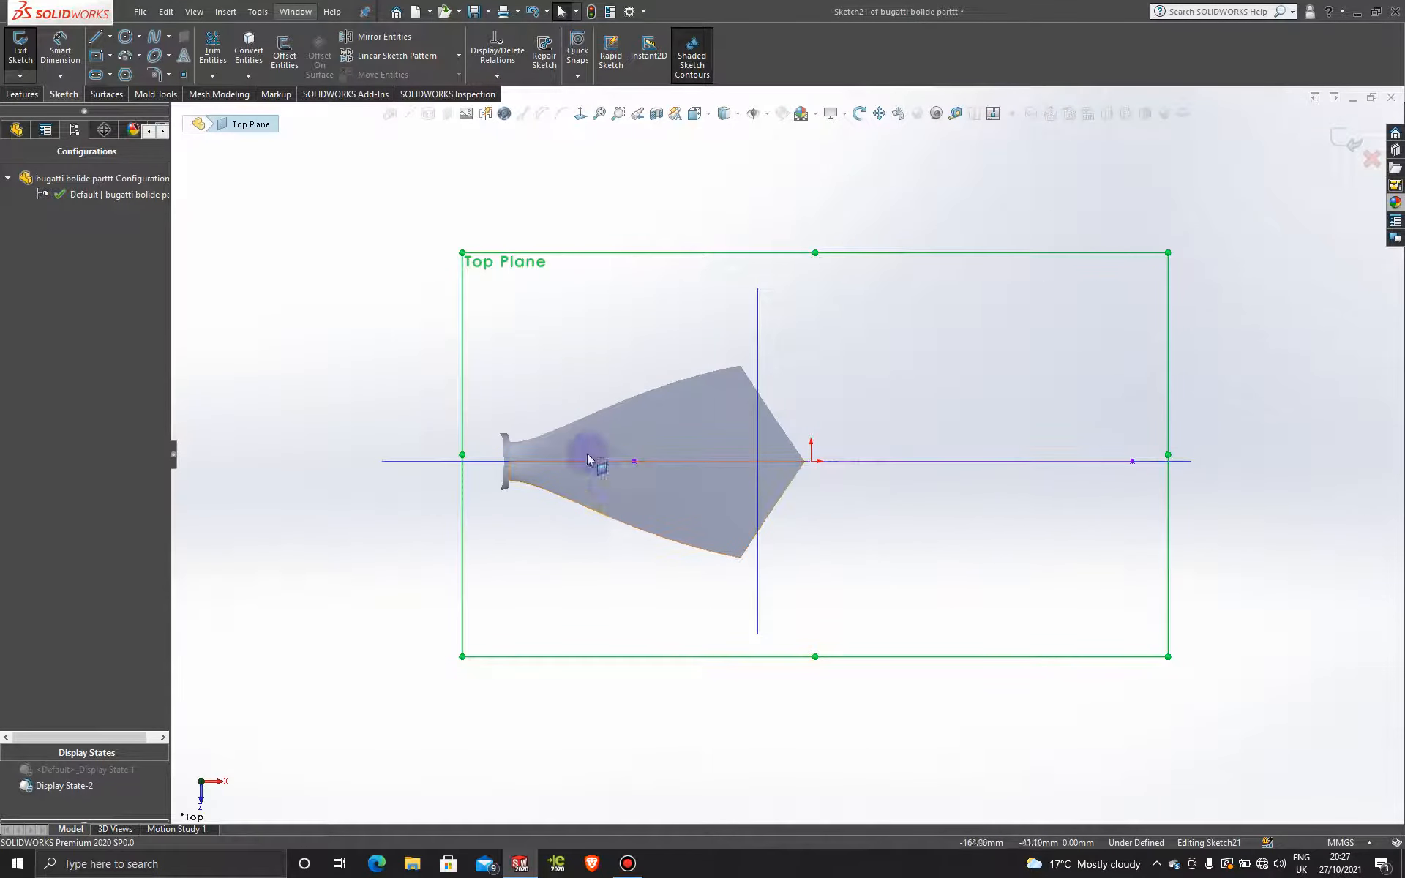
# - Convert the outline of the small centre face on the nose surface into the Top Plane sketch
pyautogui.scroll(-5, 585, 454)
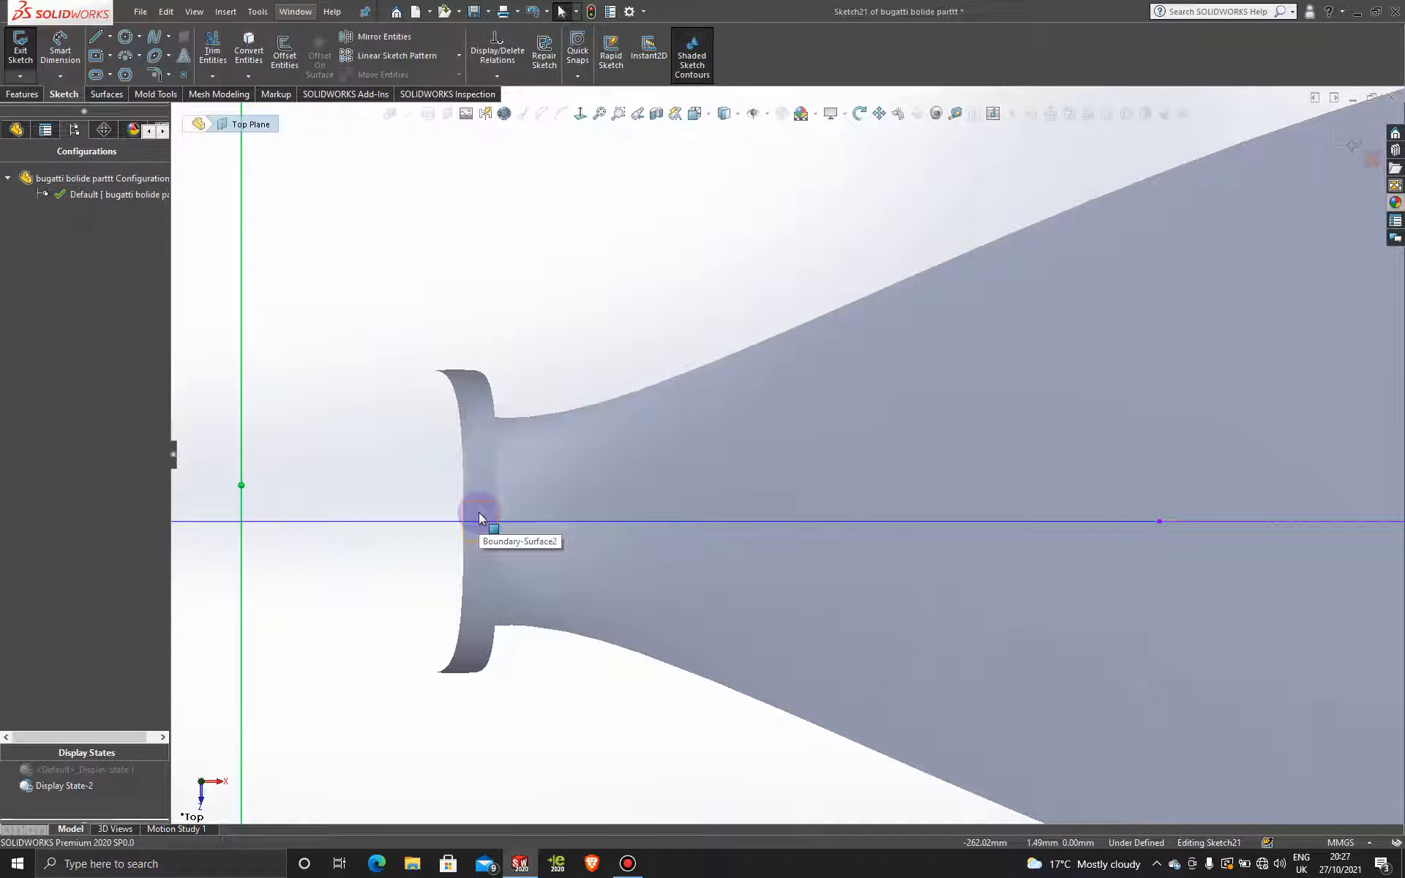
pyautogui.click(484, 500)
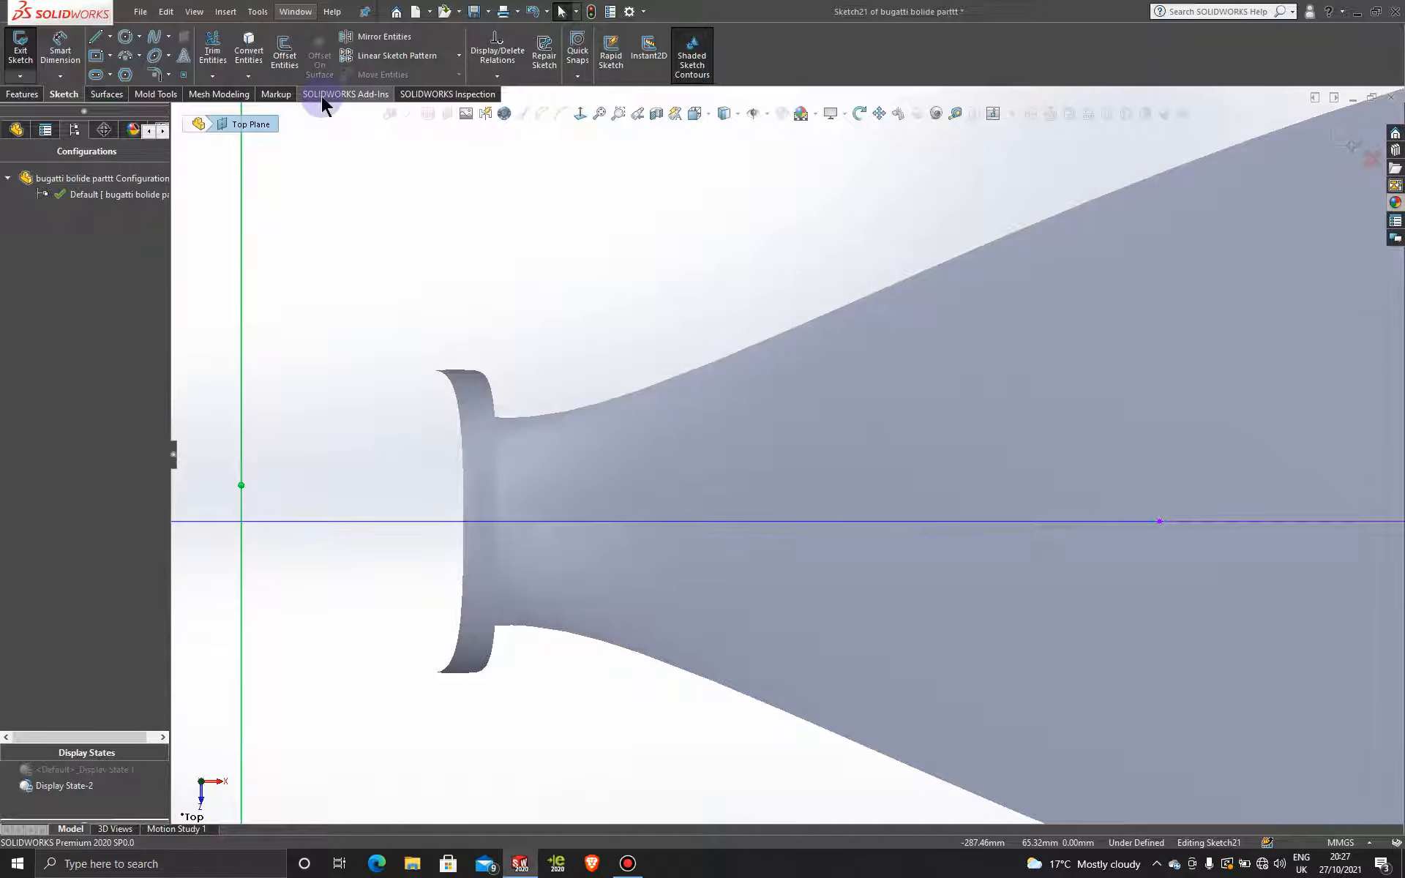
pyautogui.click(252, 48)
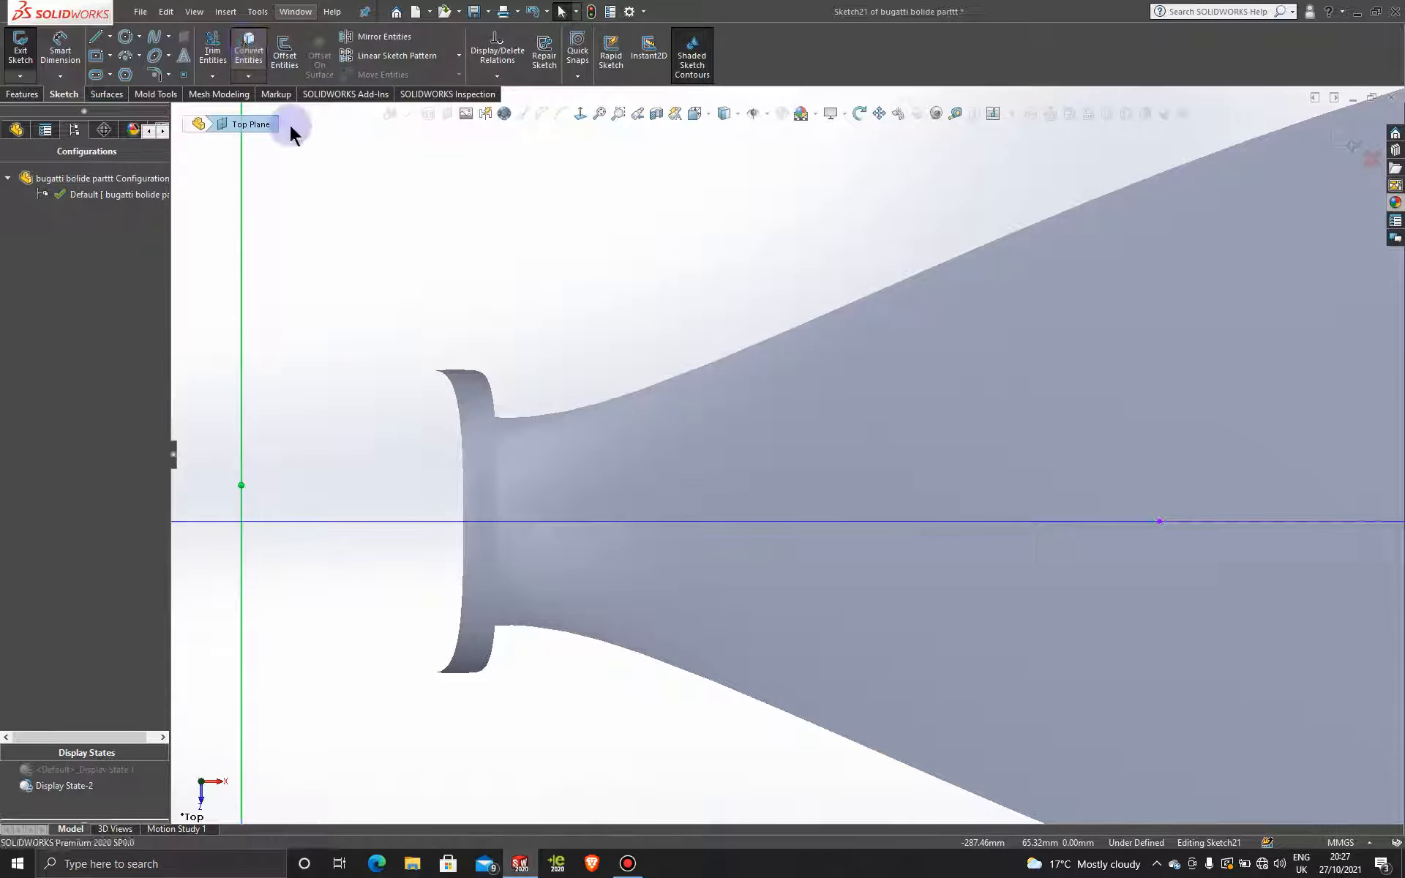
pyautogui.click(483, 514)
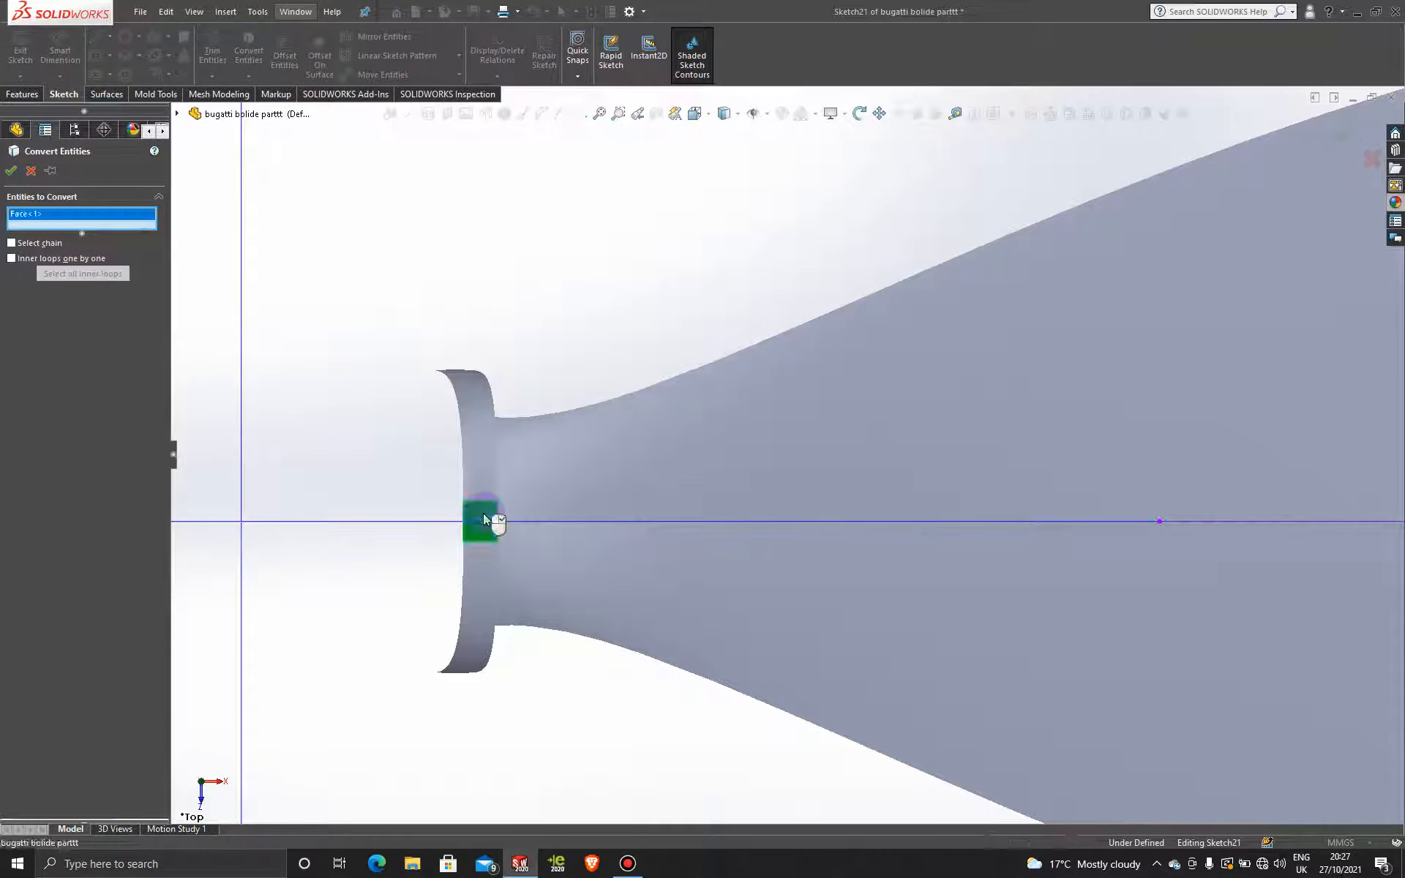
pyautogui.click(14, 170)
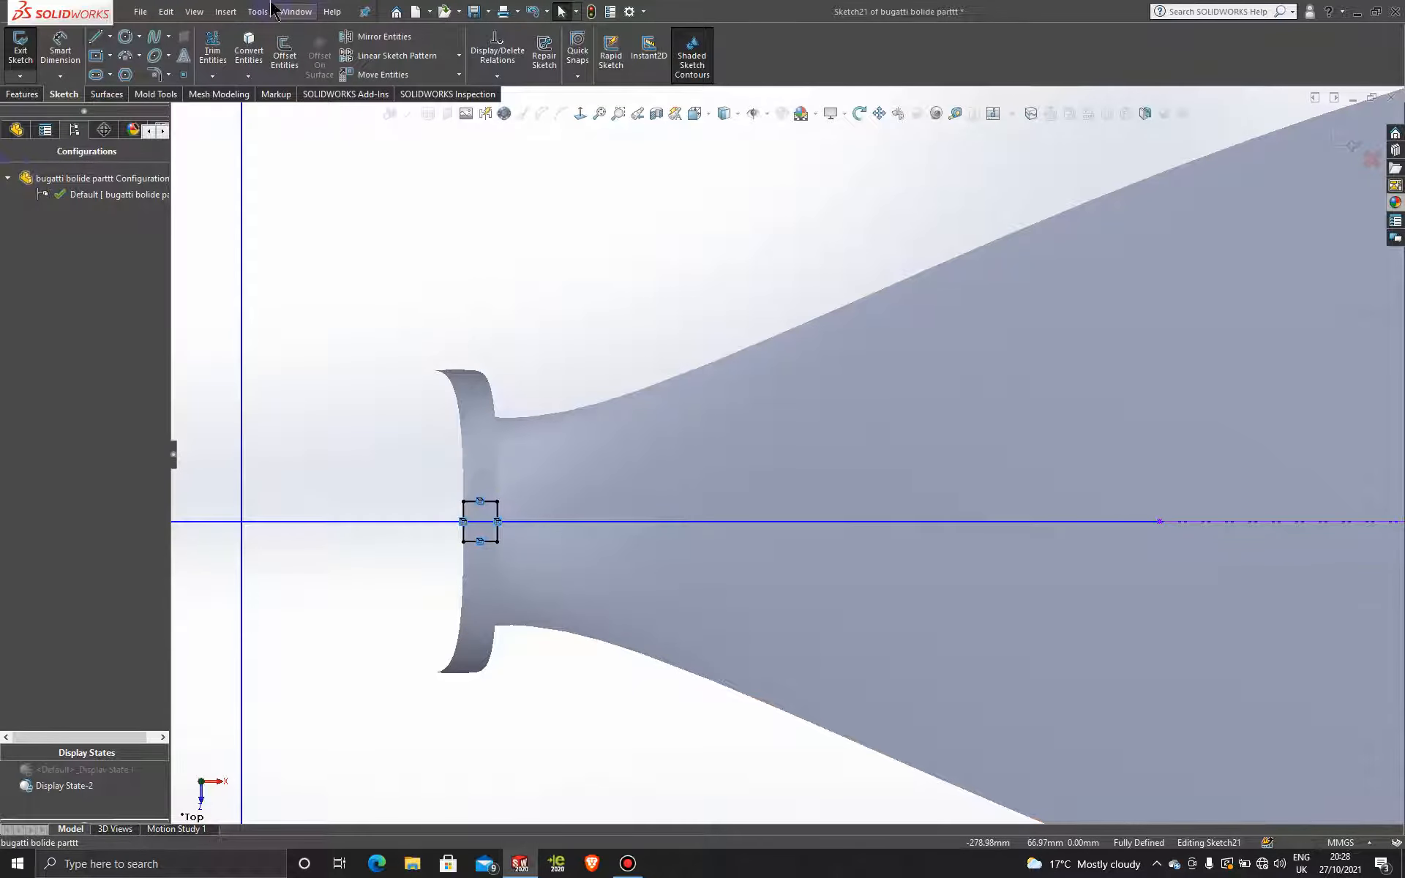
# - Sketch a corner rectangle about 291 by 6.4 mm from the converted outline's rear corner along the centreline, past the bonnet's rear tip
pyautogui.click(109, 57)
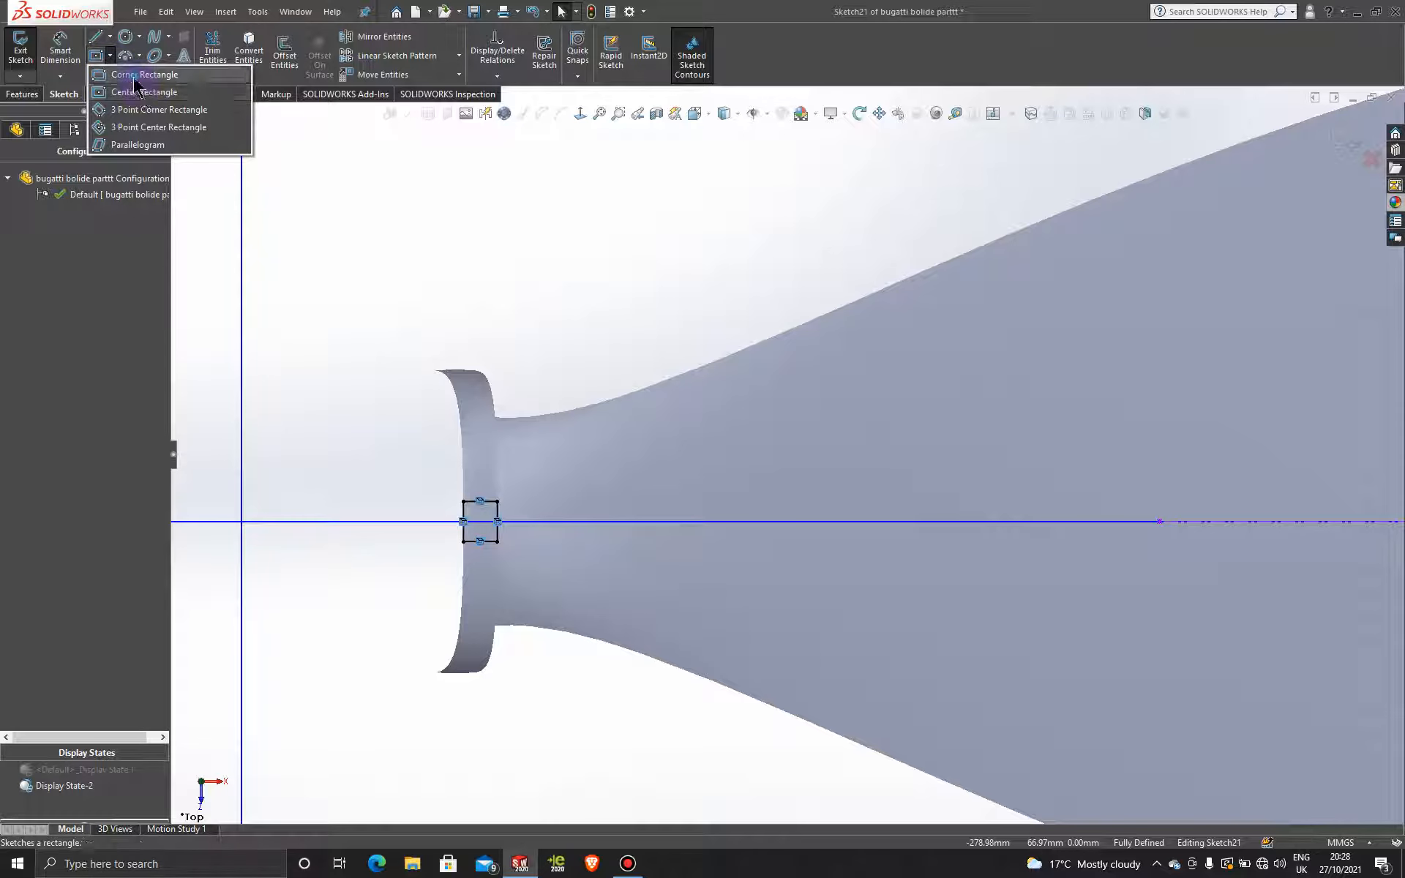
pyautogui.click(139, 74)
pyautogui.click(499, 502)
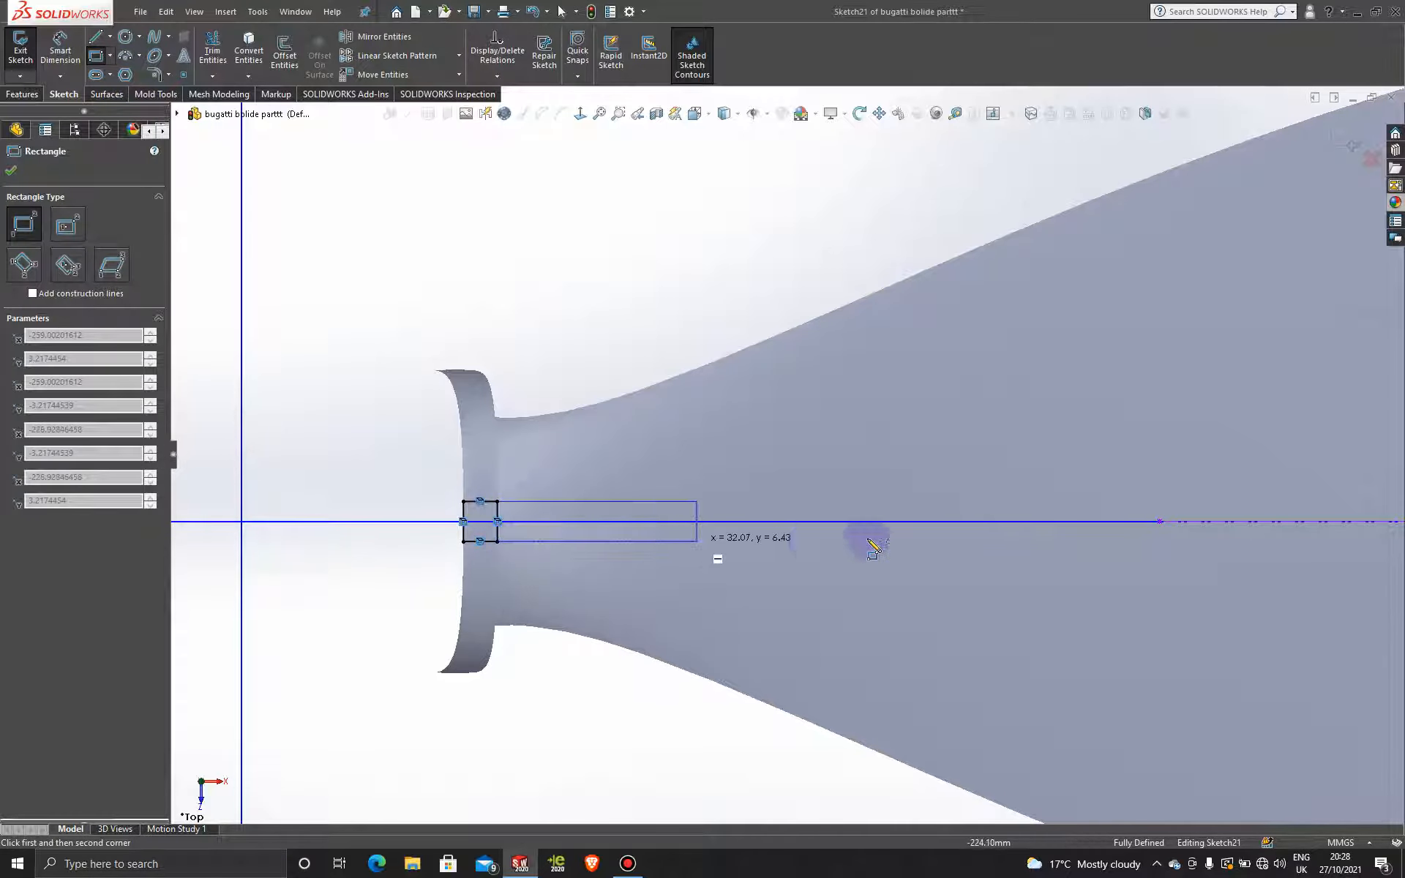
pyautogui.scroll(5, 1067, 545)
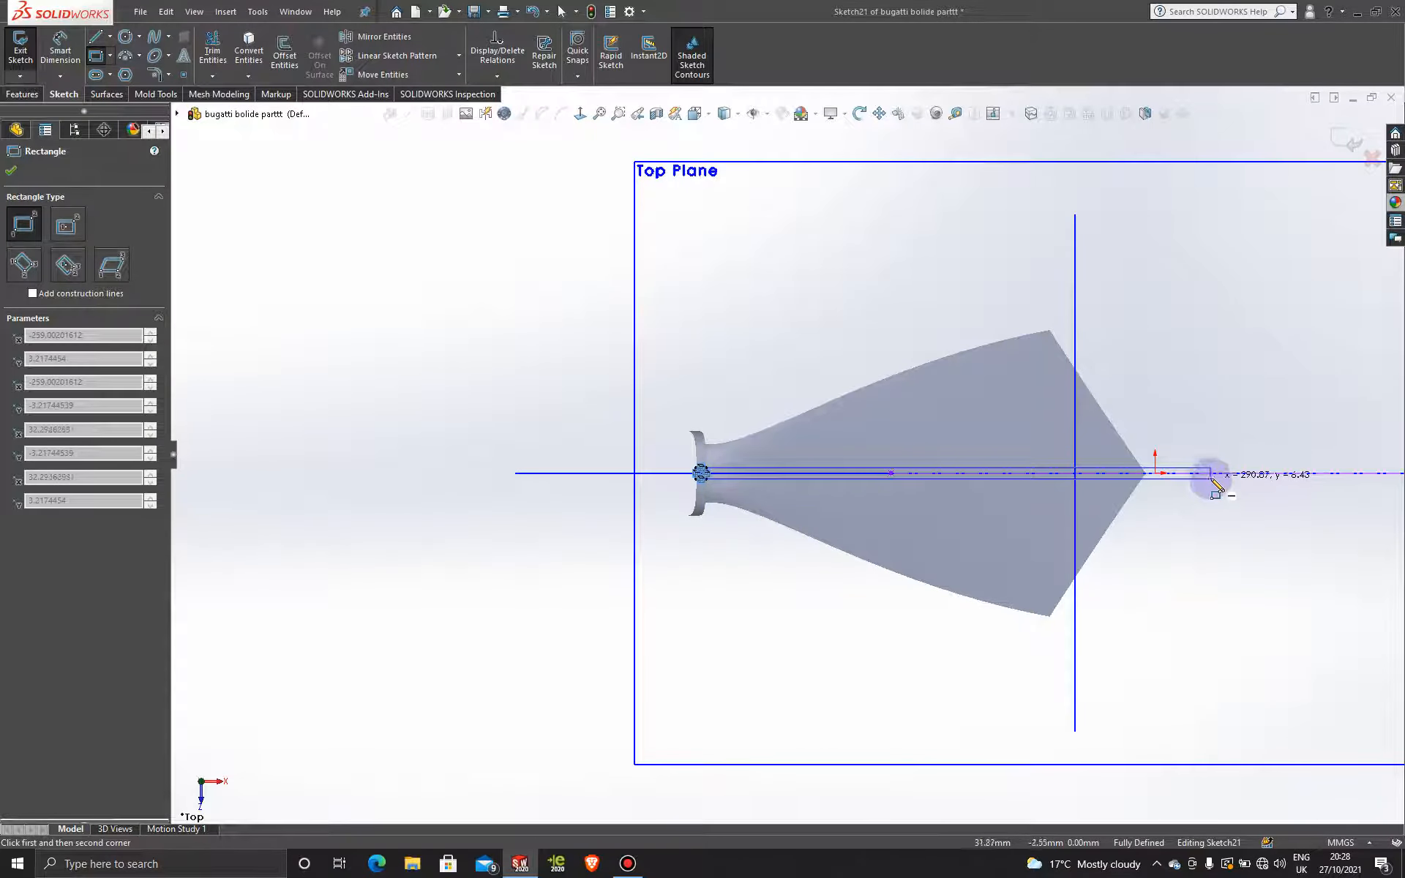
pyautogui.click(1212, 479)
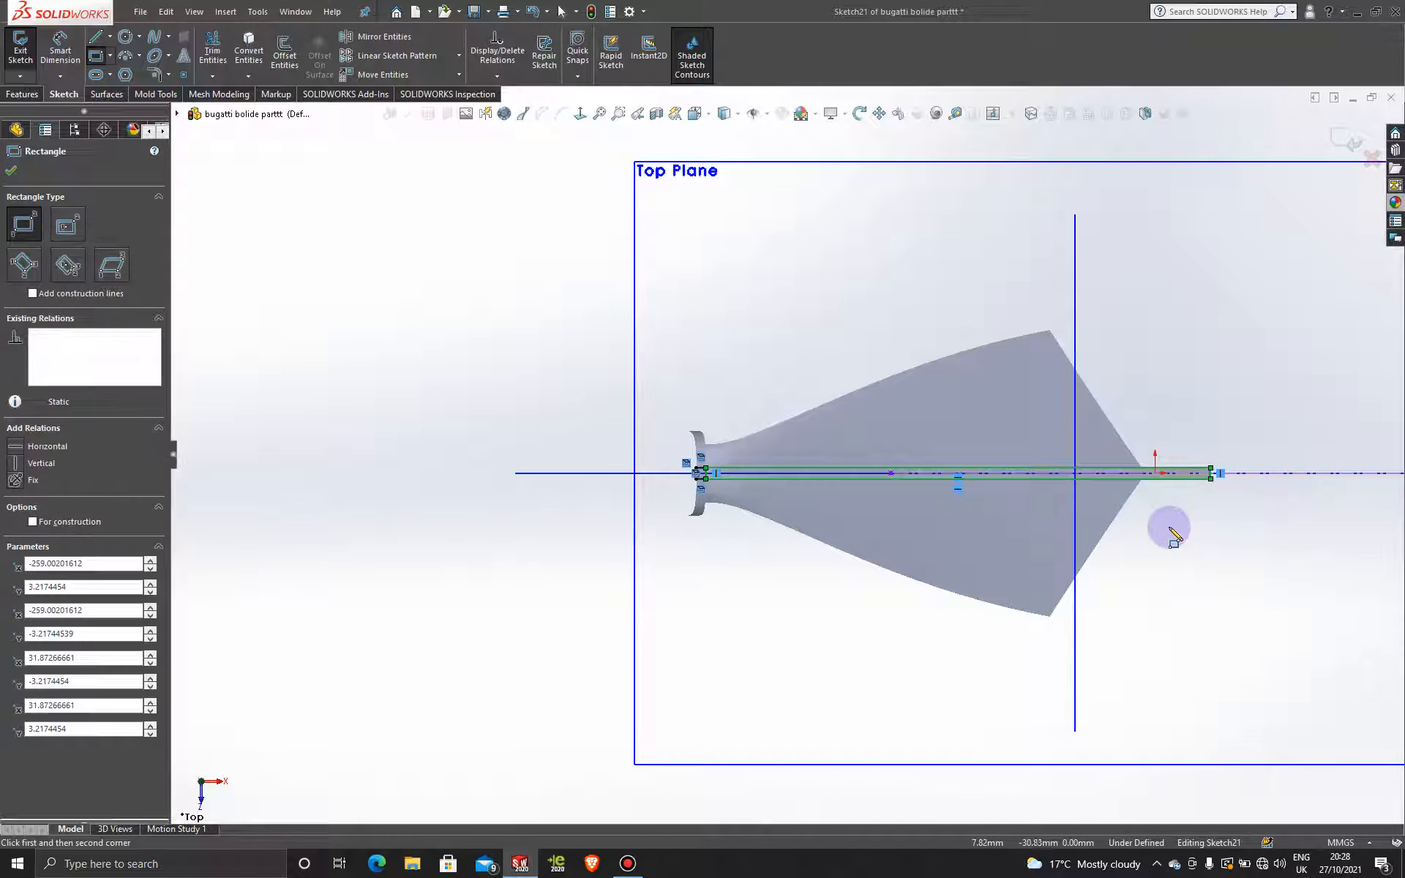
pyautogui.press('Escape')
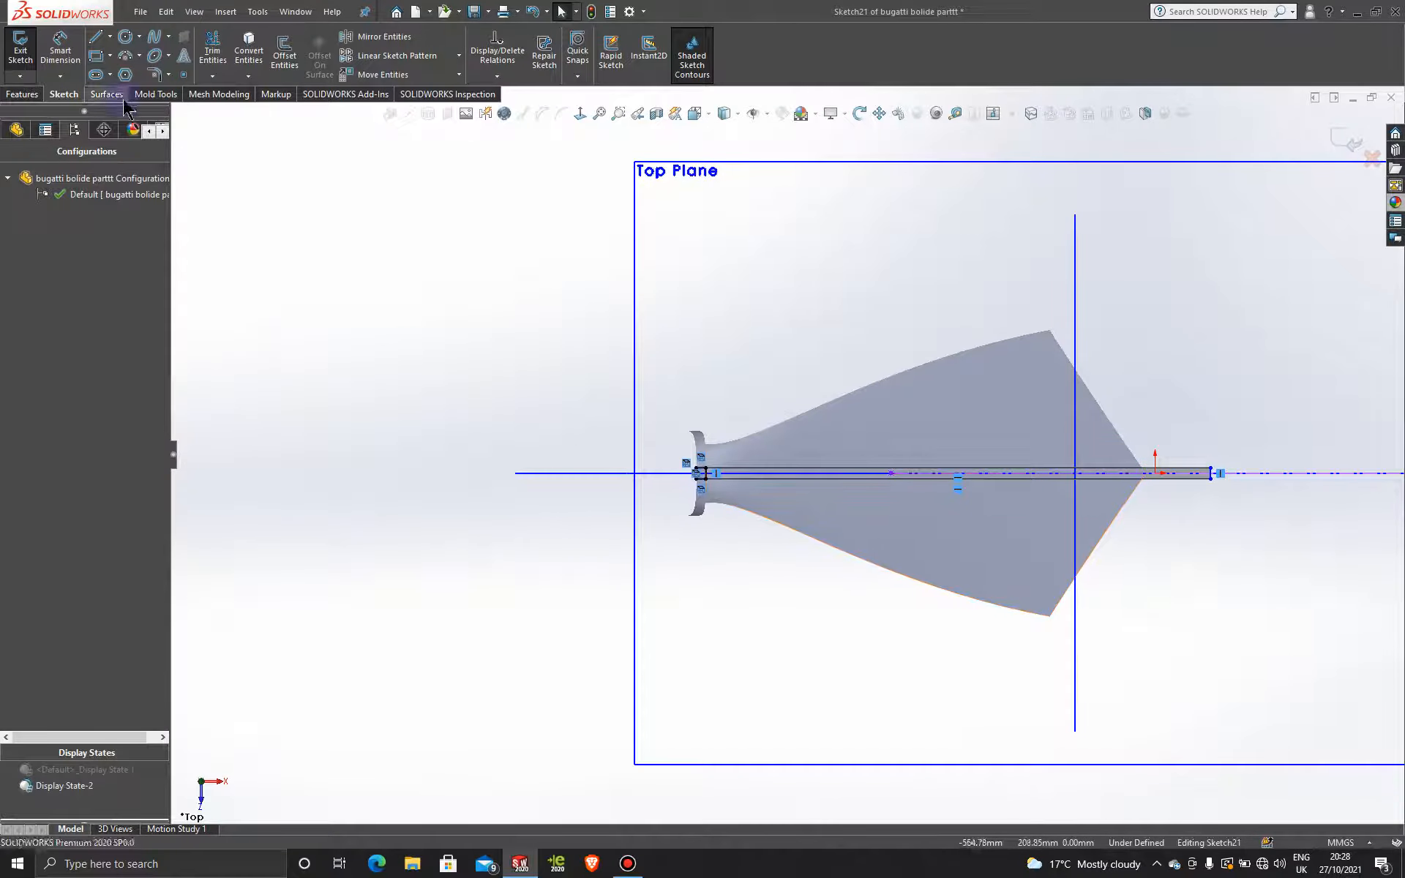
pyautogui.click(107, 94)
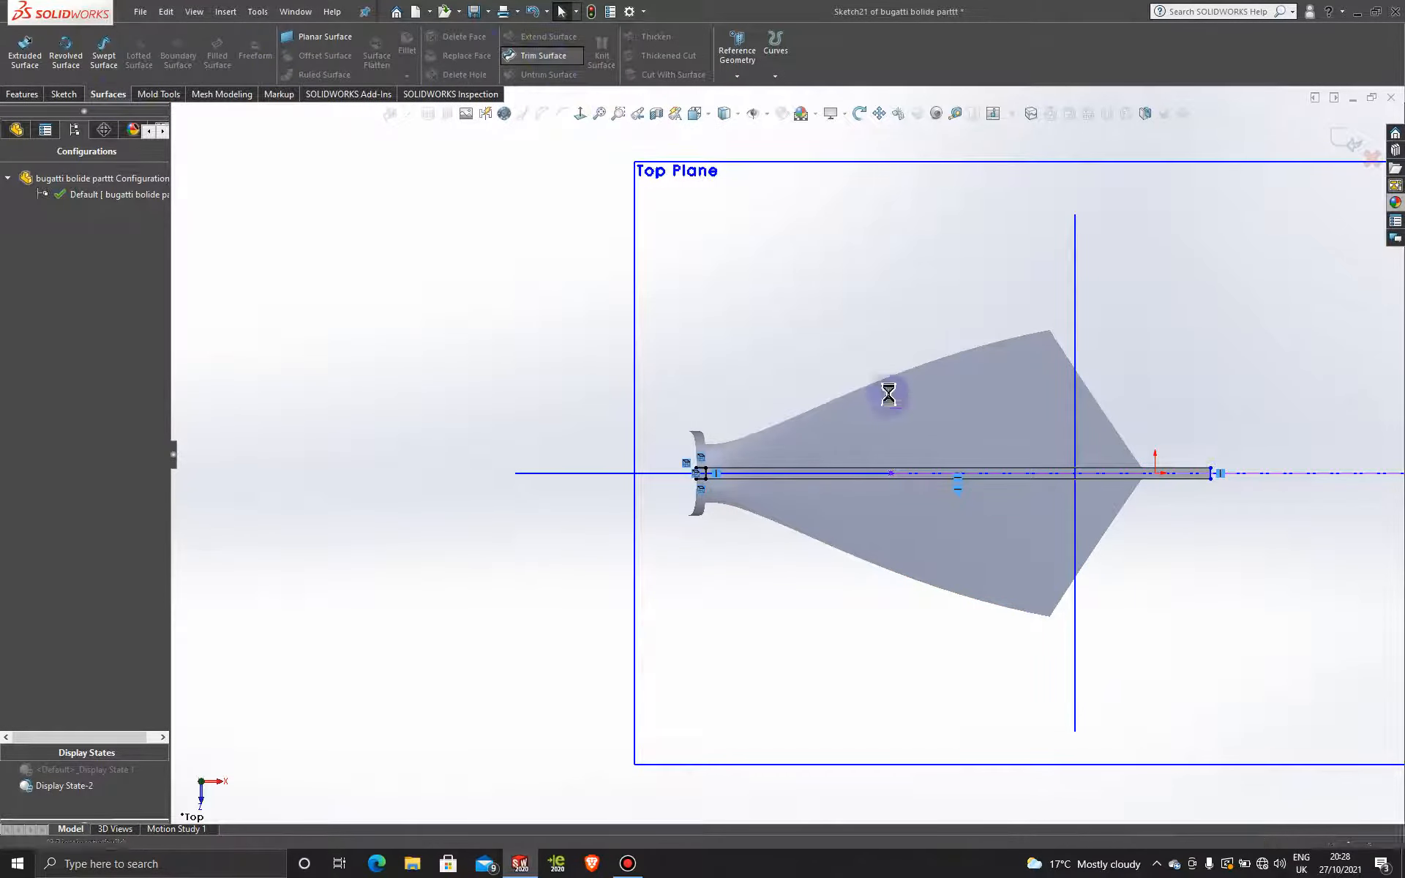
pyautogui.scroll(-3, 887, 476)
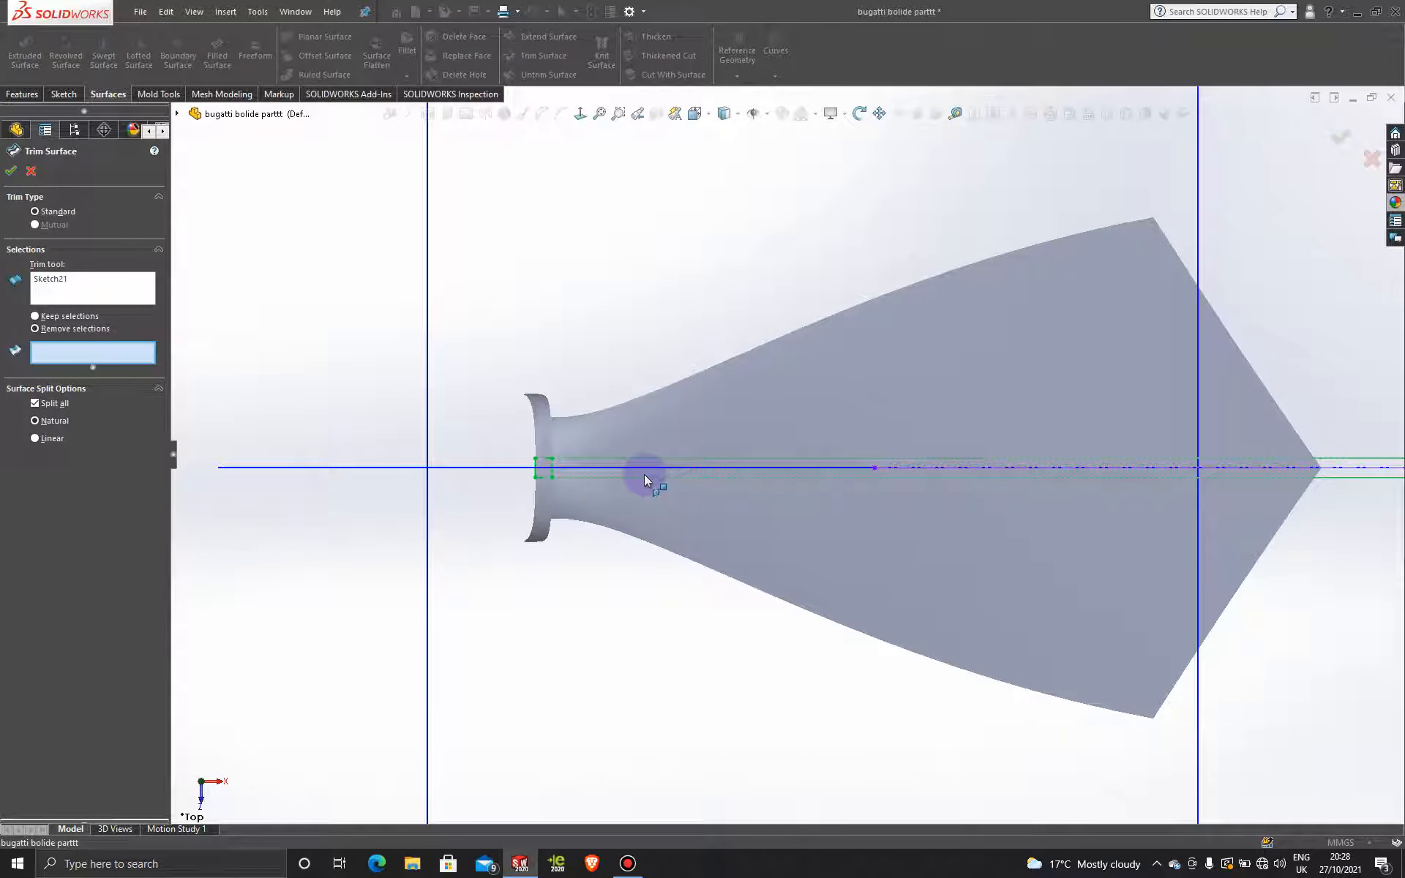
pyautogui.click(34, 173)
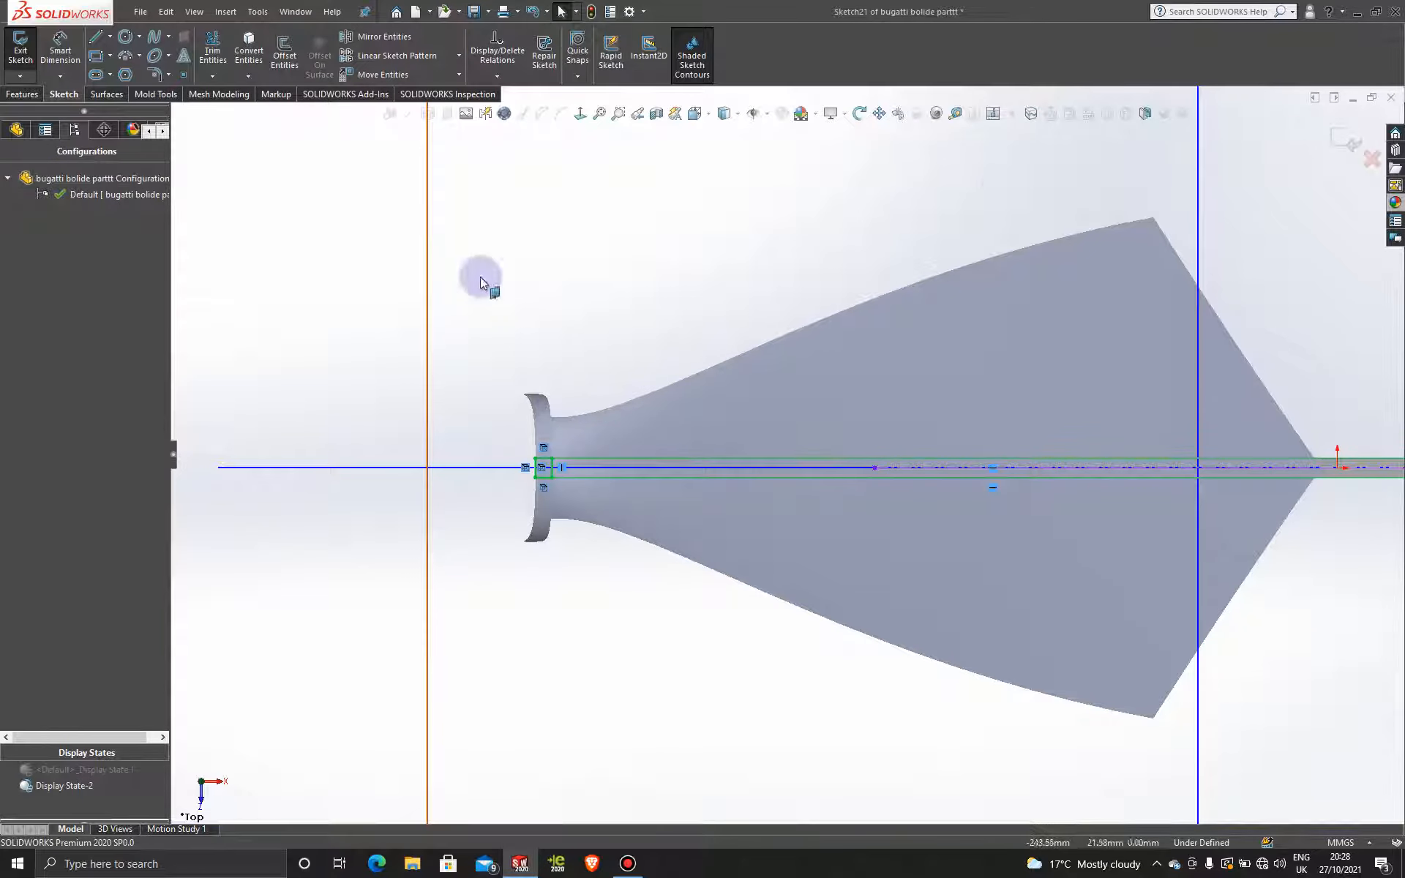
# - Trim away the converted outline of the small nose face from the sketch, keeping the long centreline rectangle
pyautogui.scroll(-5, 629, 472)
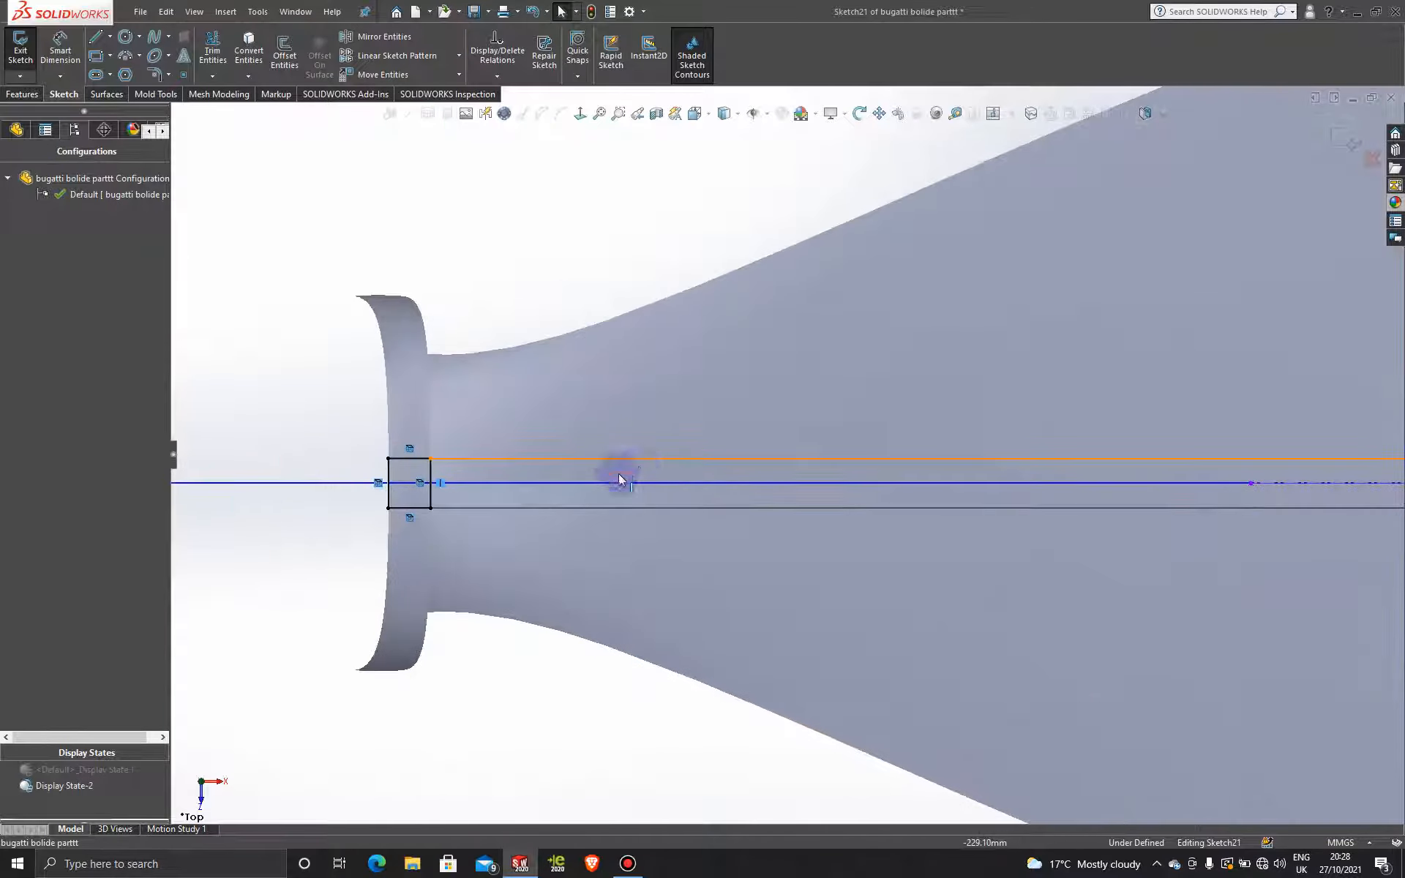
pyautogui.click(212, 49)
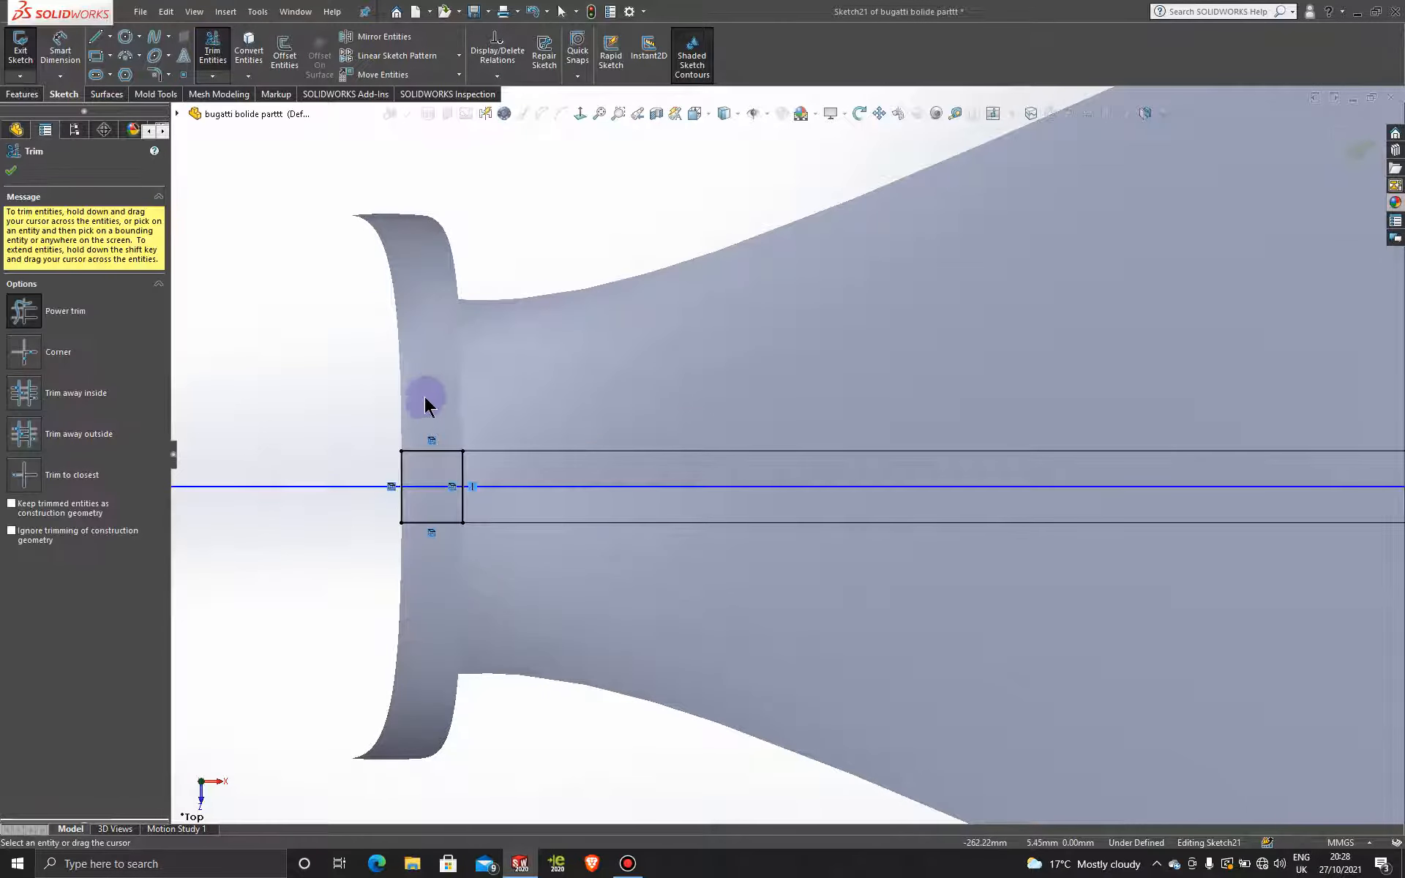
pyautogui.moveTo(437, 508)
pyautogui.mouseDown()
pyautogui.moveTo(407, 540)
pyautogui.moveTo(335, 454)
pyautogui.moveTo(414, 471)
pyautogui.mouseUp()
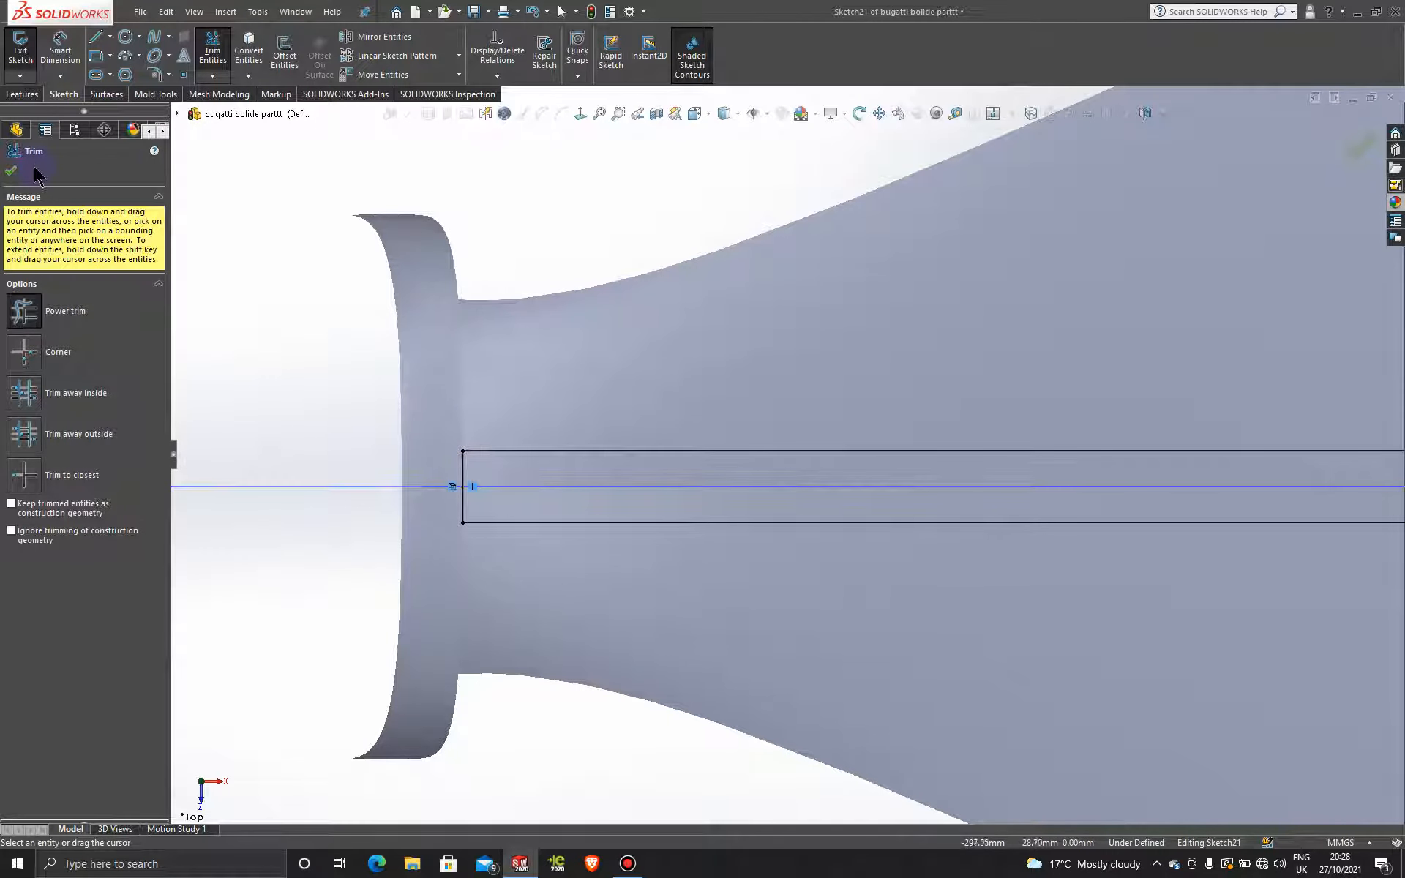
pyautogui.click(11, 173)
pyautogui.click(107, 94)
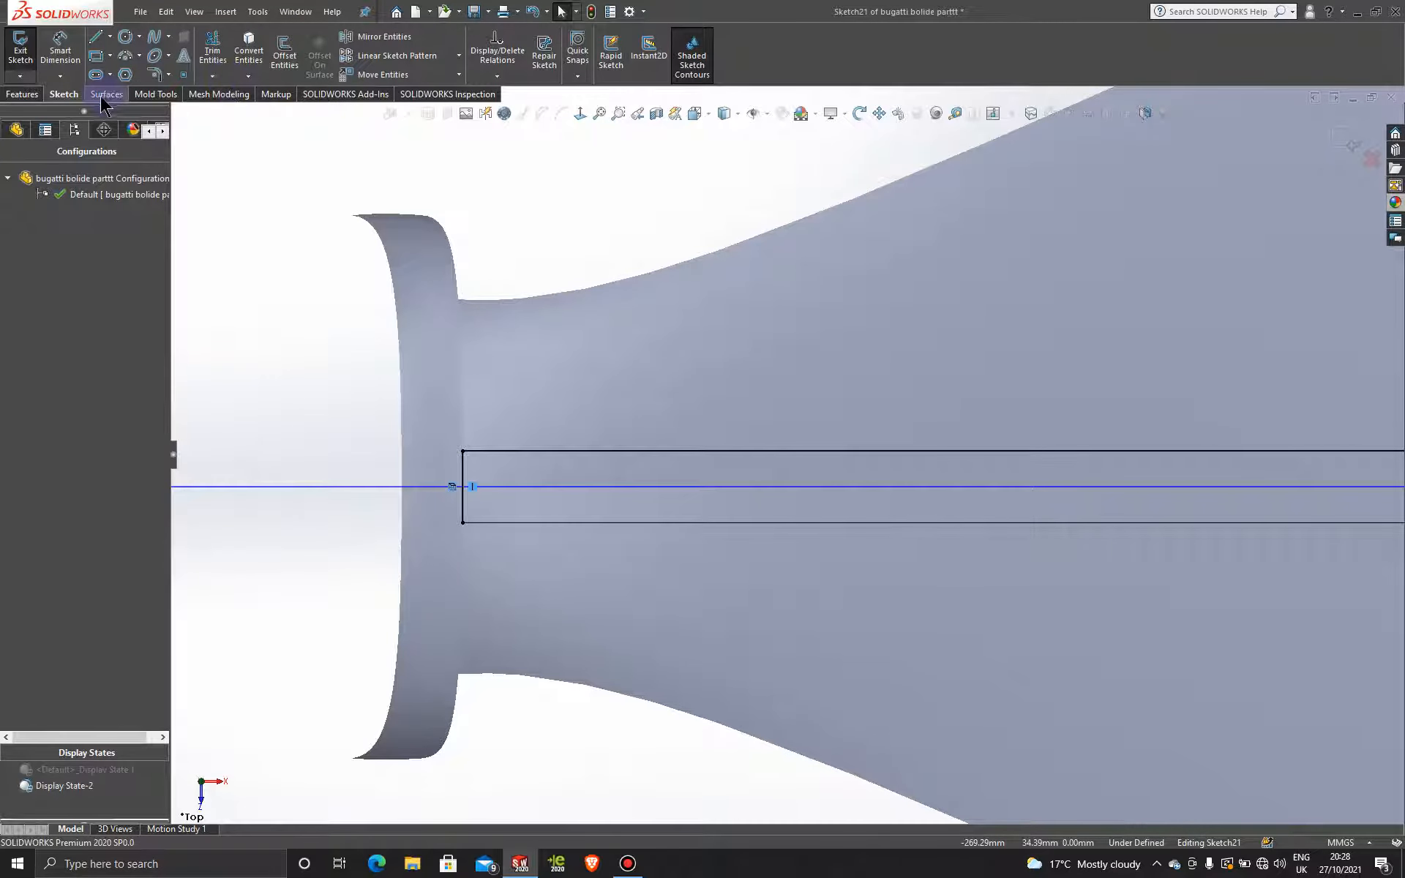
pyautogui.click(550, 55)
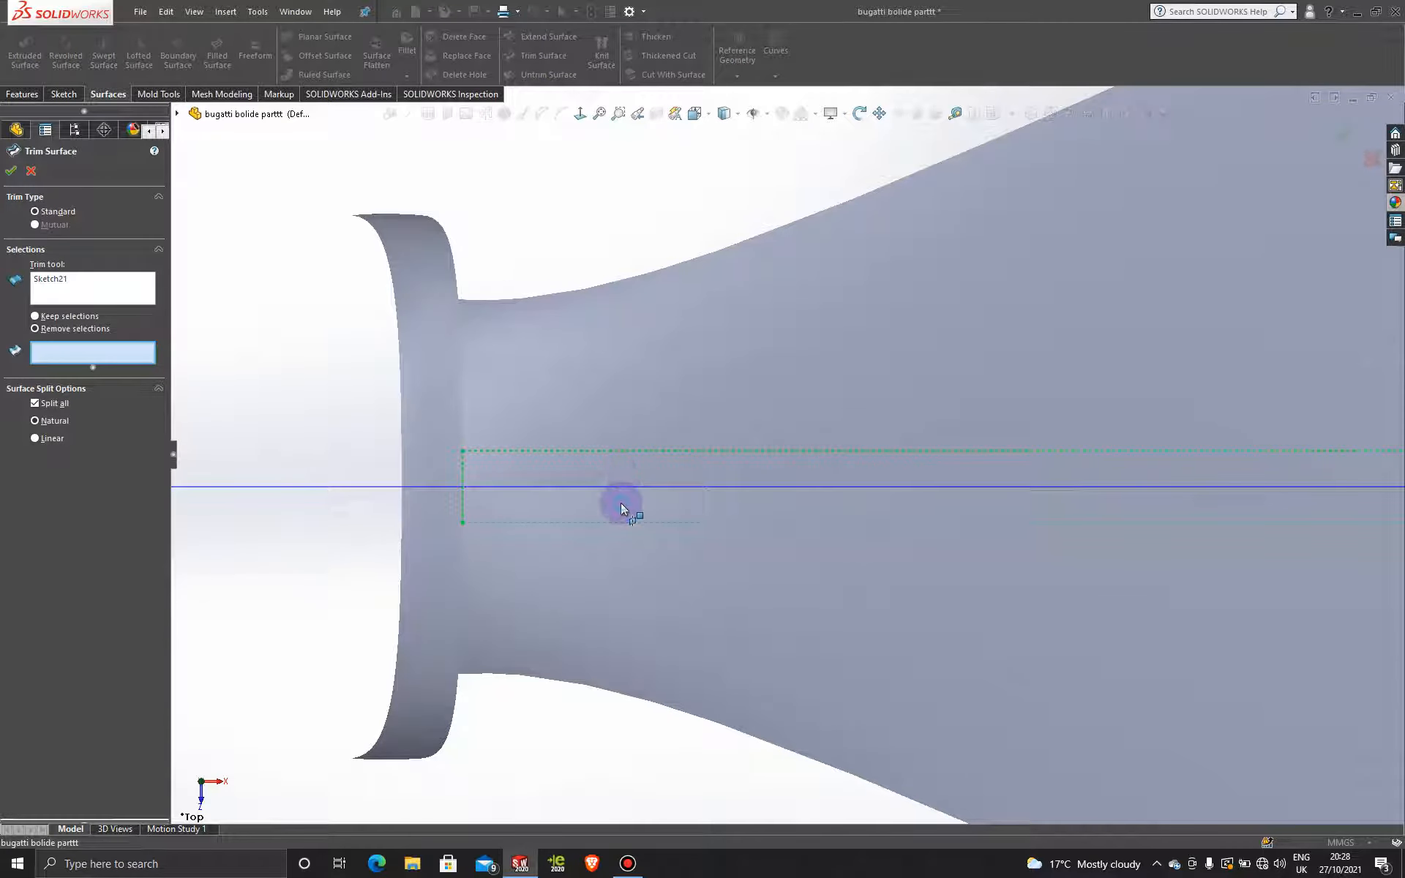
pyautogui.click(32, 173)
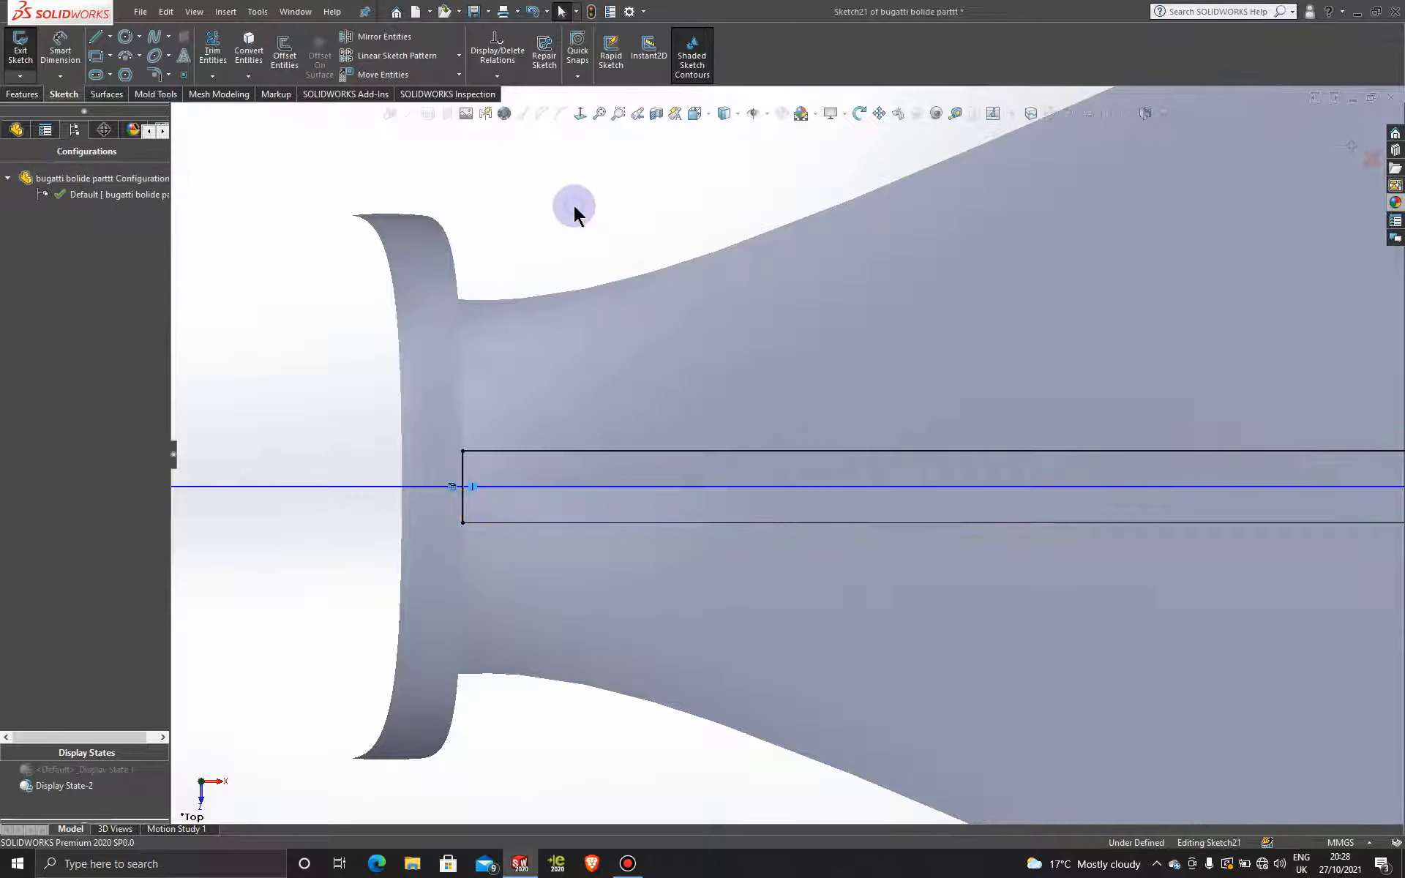
# - Try to stretch the strip rectangle by moving its front edge forward past the nose, and undo the move
pyautogui.scroll(6, 894, 533)
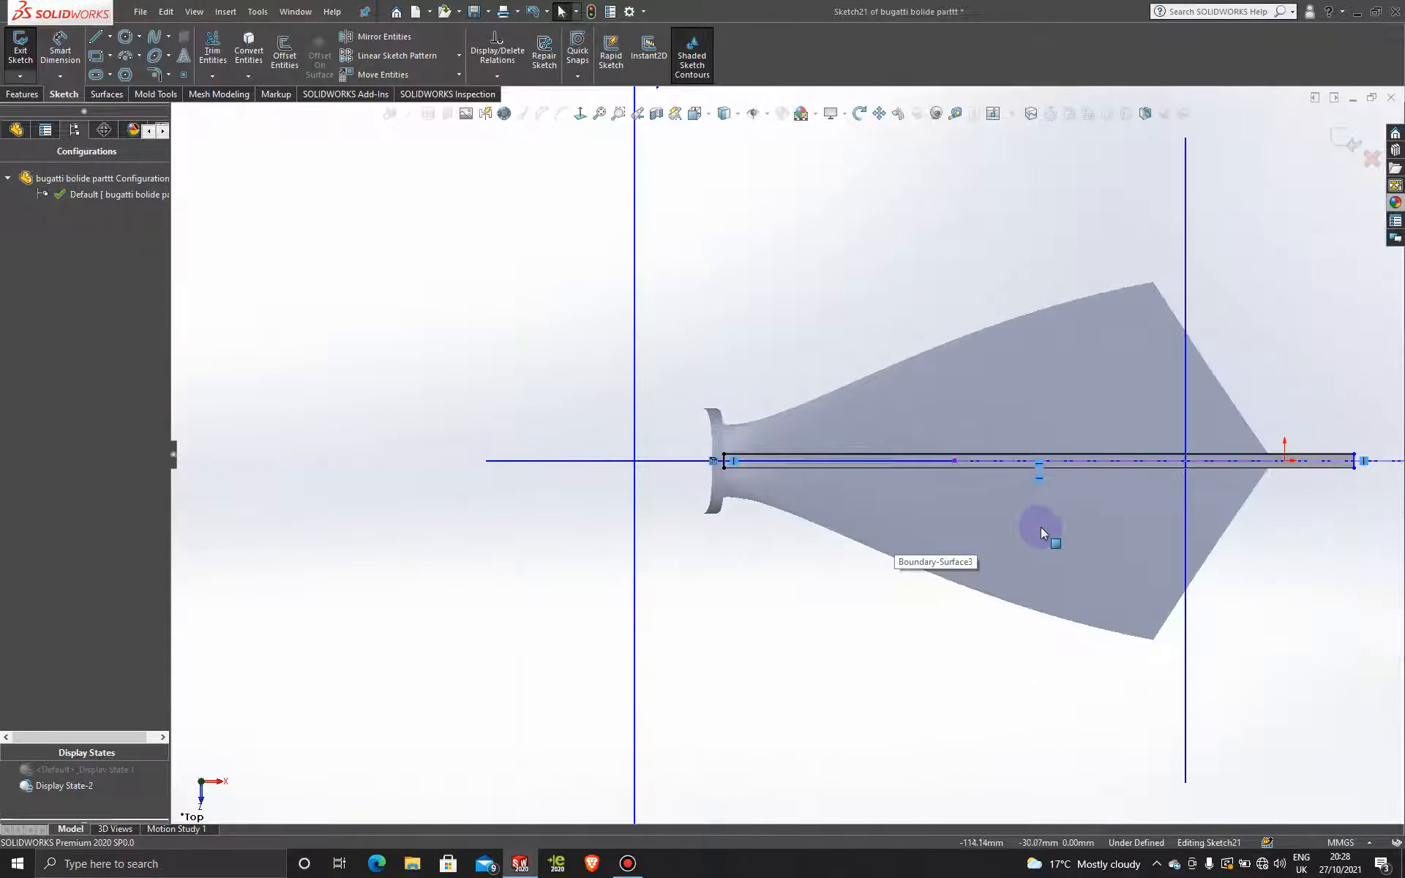
pyautogui.moveTo(1041, 527)
pyautogui.mouseDown(button='middle')
pyautogui.moveTo(996, 450)
pyautogui.moveTo(1098, 292)
pyautogui.moveTo(1098, 339)
pyautogui.moveTo(690, 643)
pyautogui.mouseUp(button='middle')
pyautogui.scroll(-5, 728, 637)
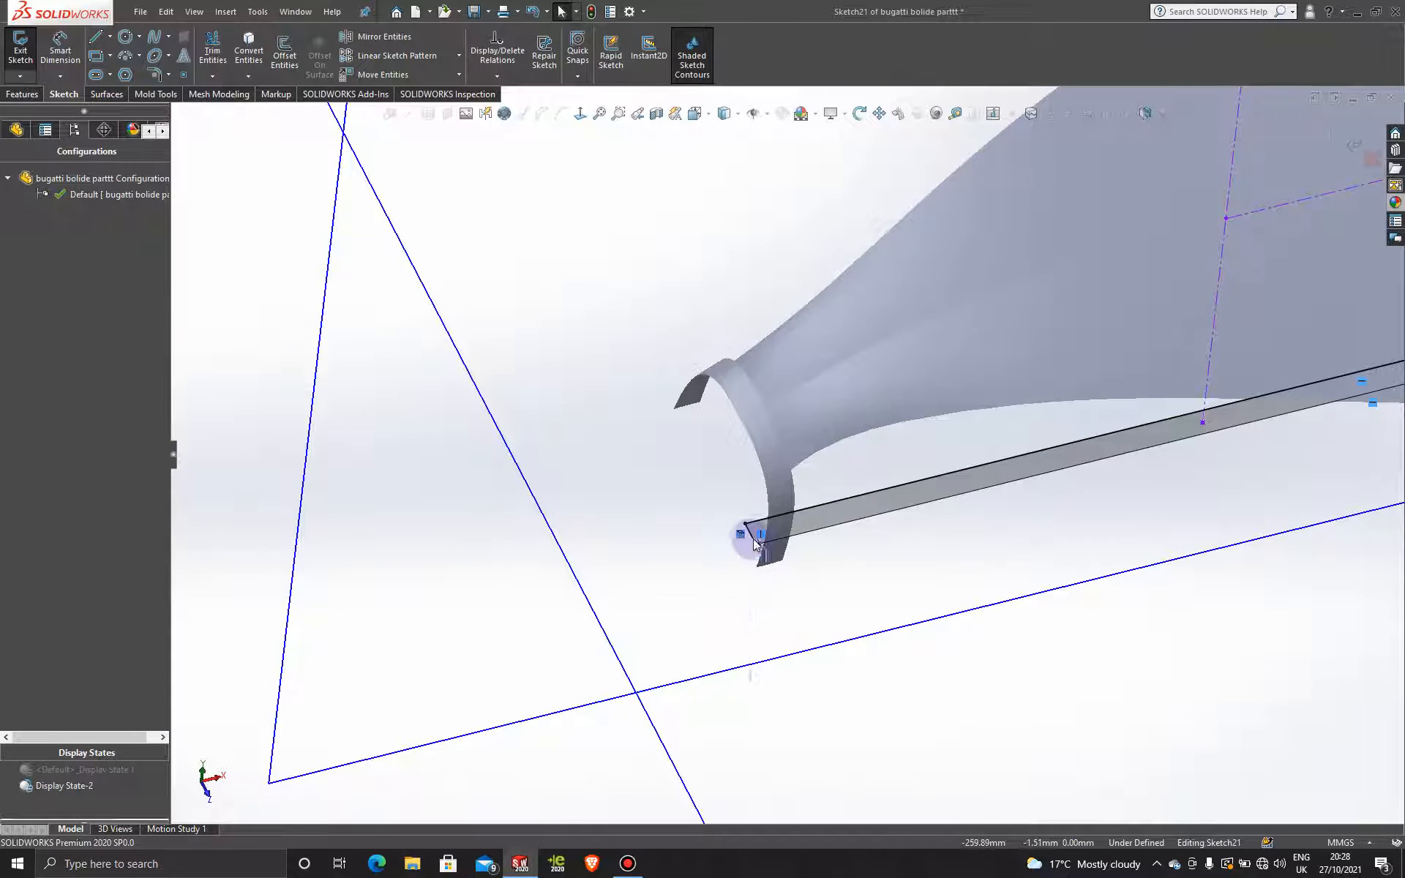
pyautogui.click(612, 569)
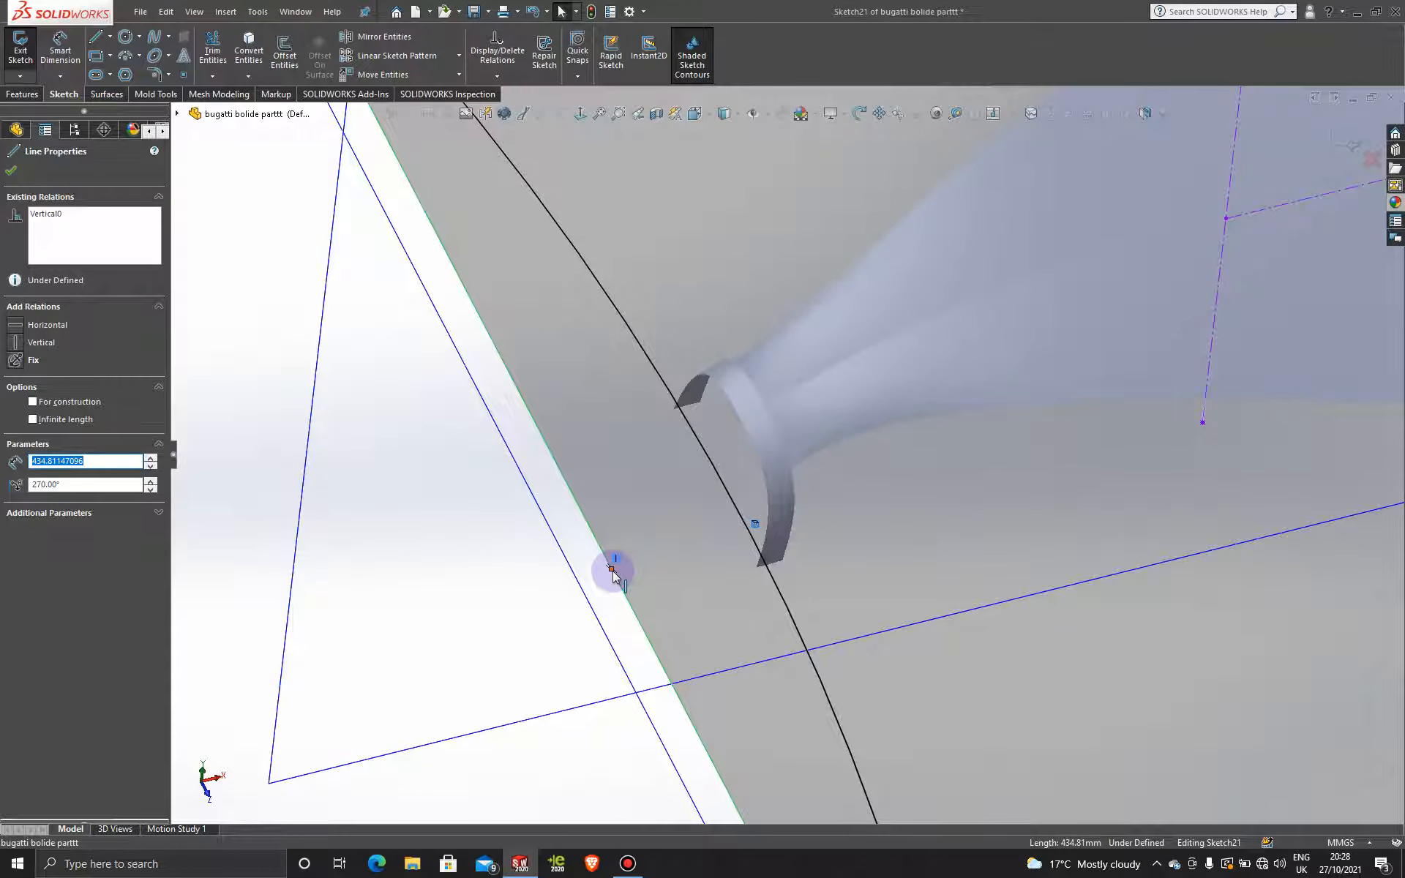
pyautogui.hotkey('ctrl', 'z')
pyautogui.scroll(10, 1101, 560)
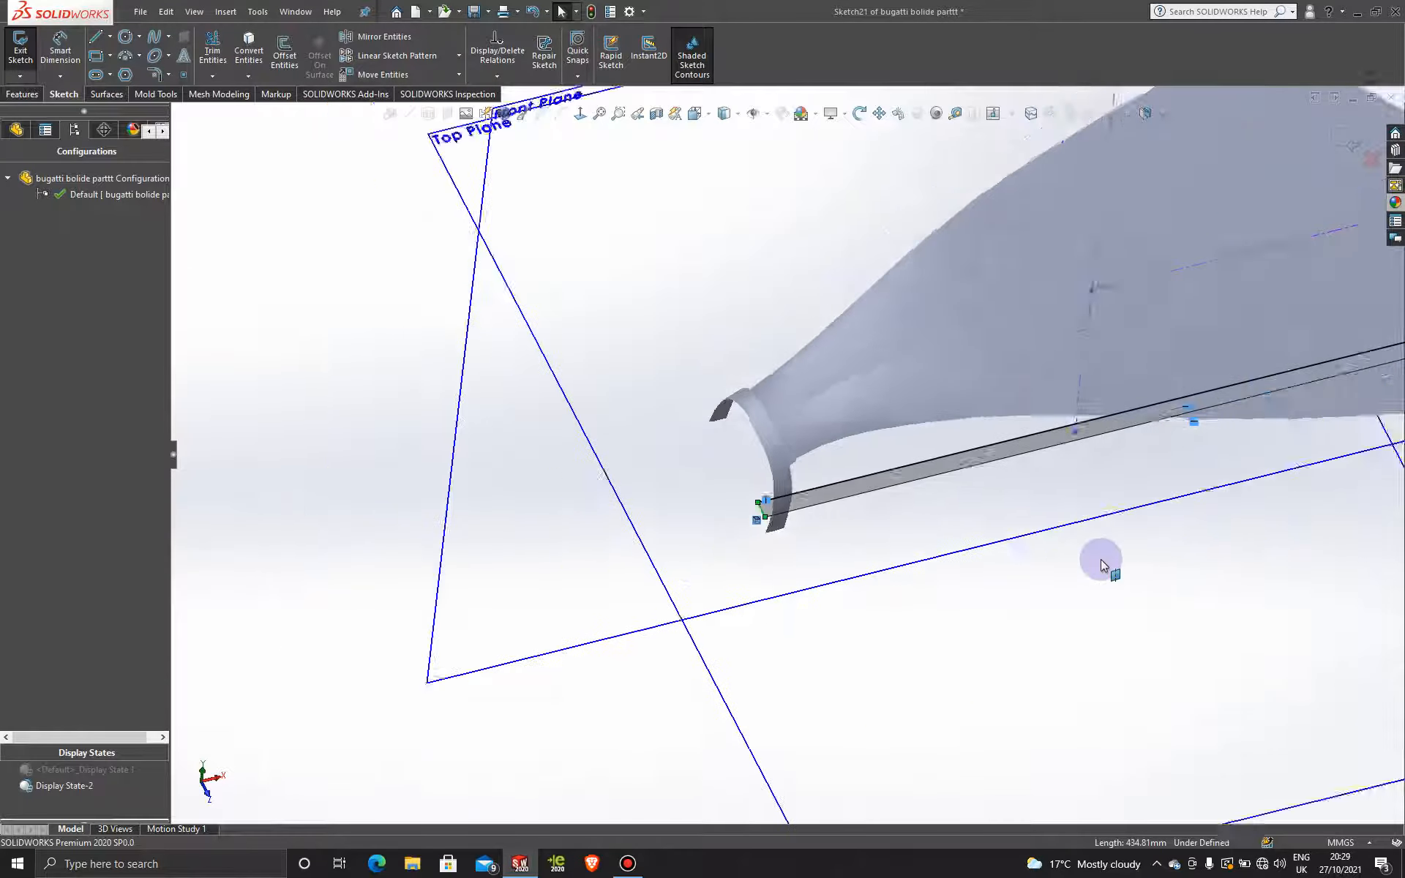
# - Trim off the short front edge of the strip rectangle at the nose, viewing the sketch straight on
pyautogui.click(581, 112)
pyautogui.scroll(-8, 586, 463)
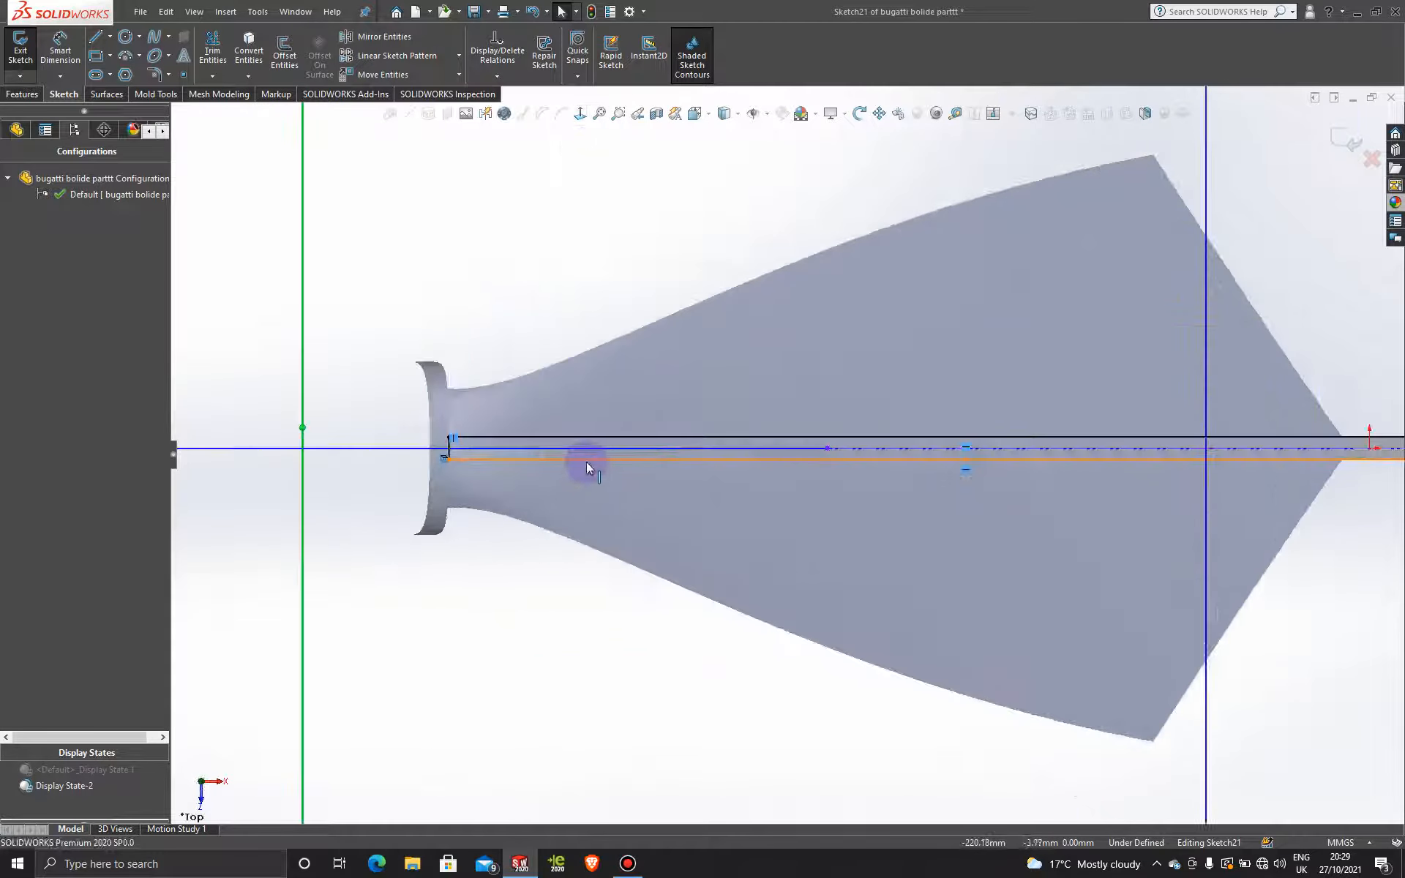
pyautogui.click(222, 45)
pyautogui.moveTo(369, 418); pyautogui.dragTo(317, 421)
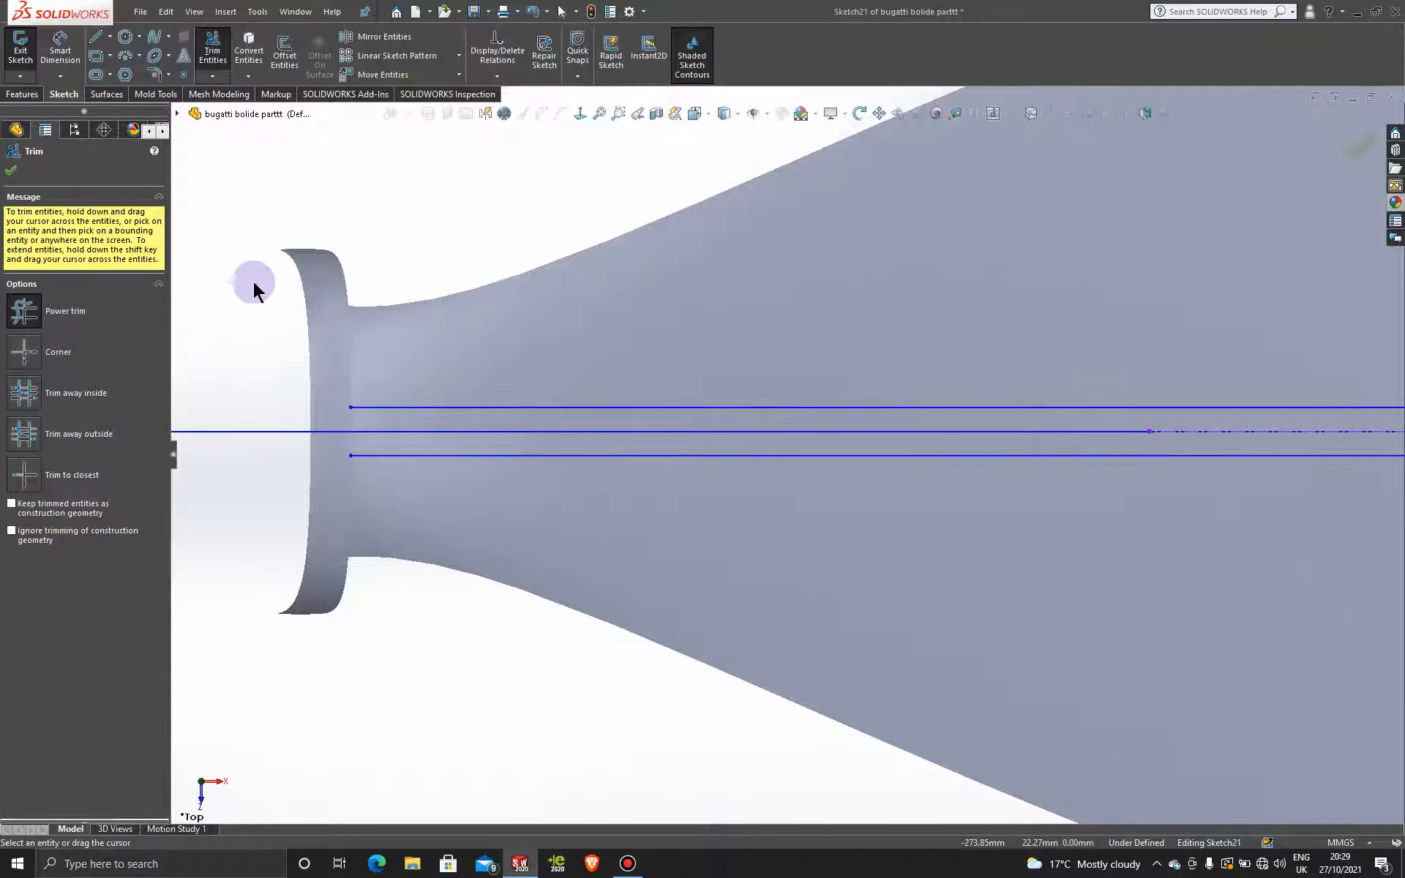
# - Extend both long sides of the strip forward past the nose surface to equal length
pyautogui.scroll(3, 240, 265)
pyautogui.scroll(-4, 539, 433)
pyautogui.click(580, 397)
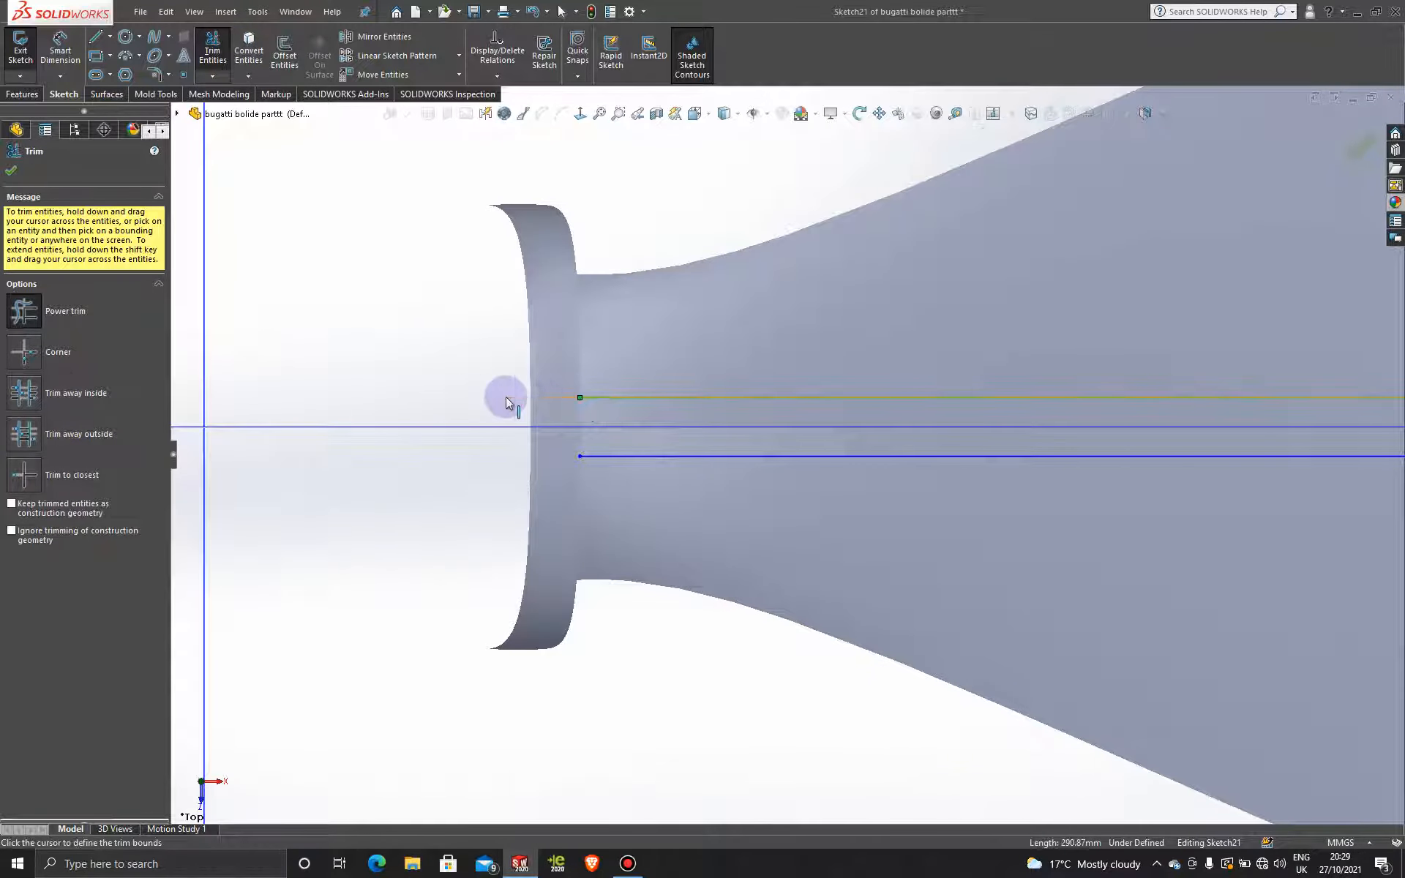
pyautogui.click(468, 397)
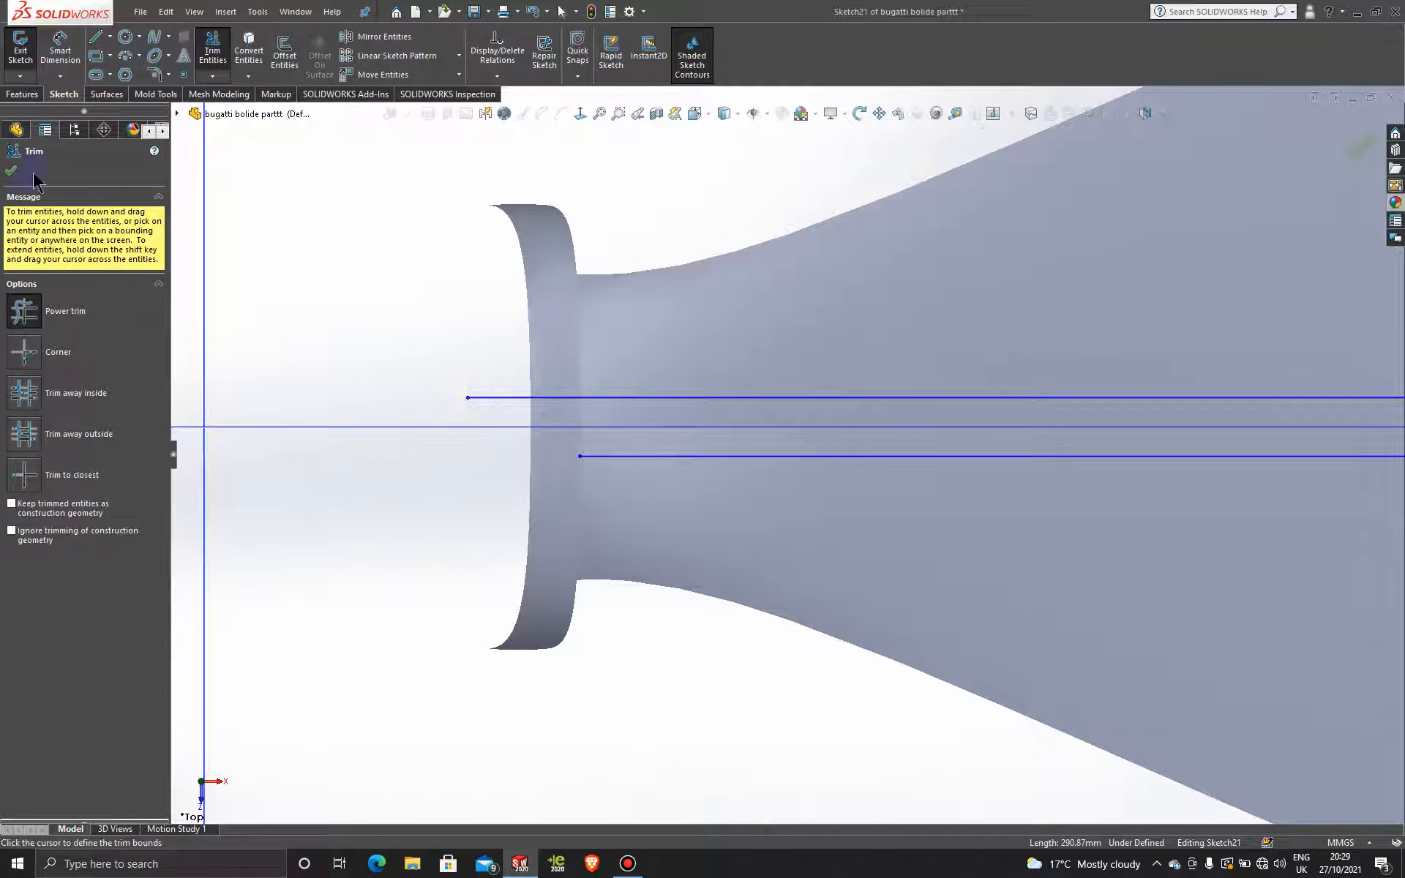
pyautogui.click(10, 170)
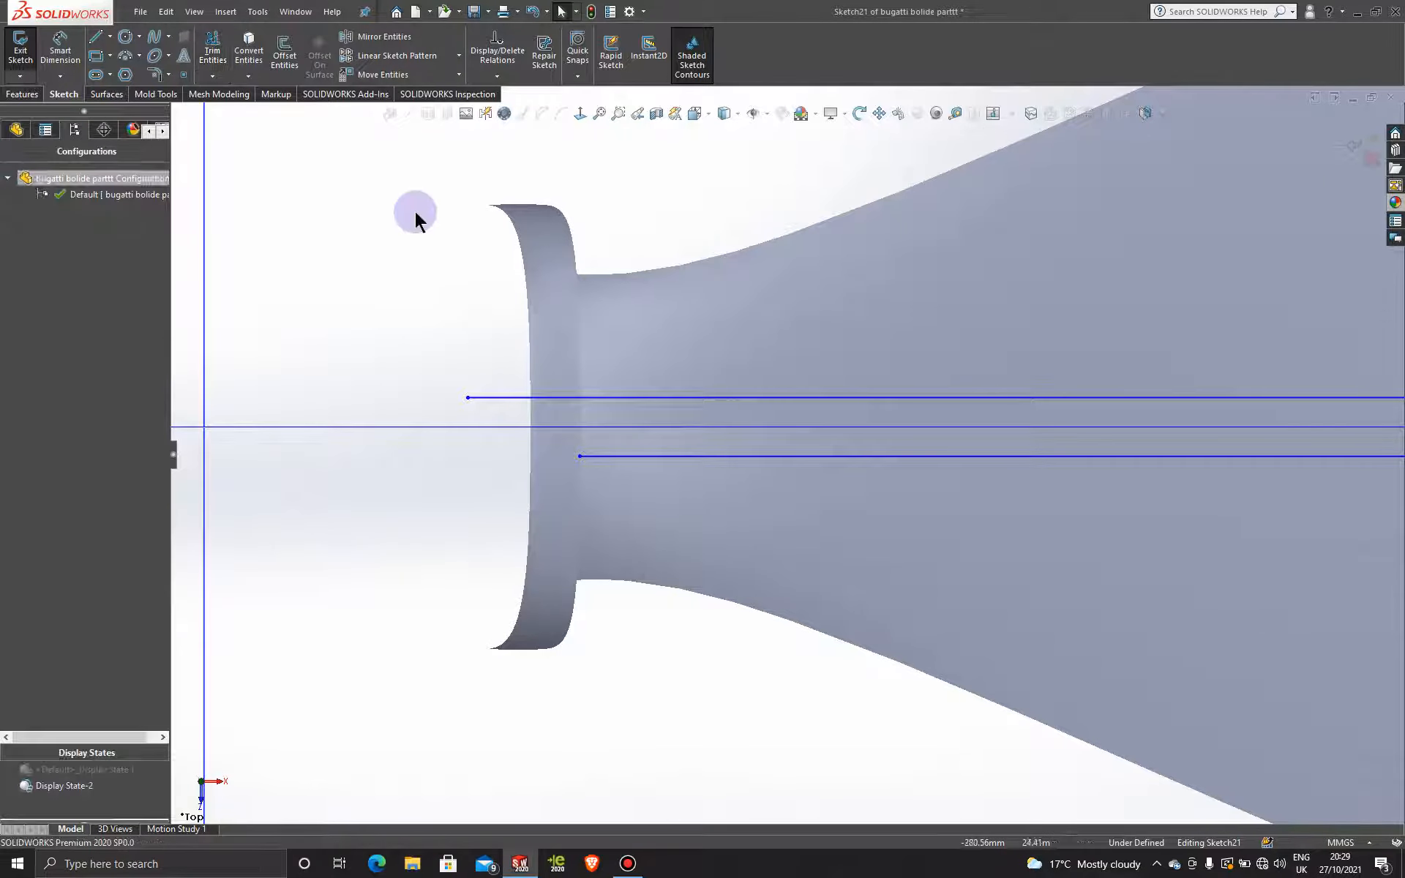
pyautogui.moveTo(583, 460)
pyautogui.mouseDown()
pyautogui.moveTo(486, 442)
pyautogui.moveTo(474, 467)
pyautogui.moveTo(468, 457)
pyautogui.mouseUp()
pyautogui.click(489, 516)
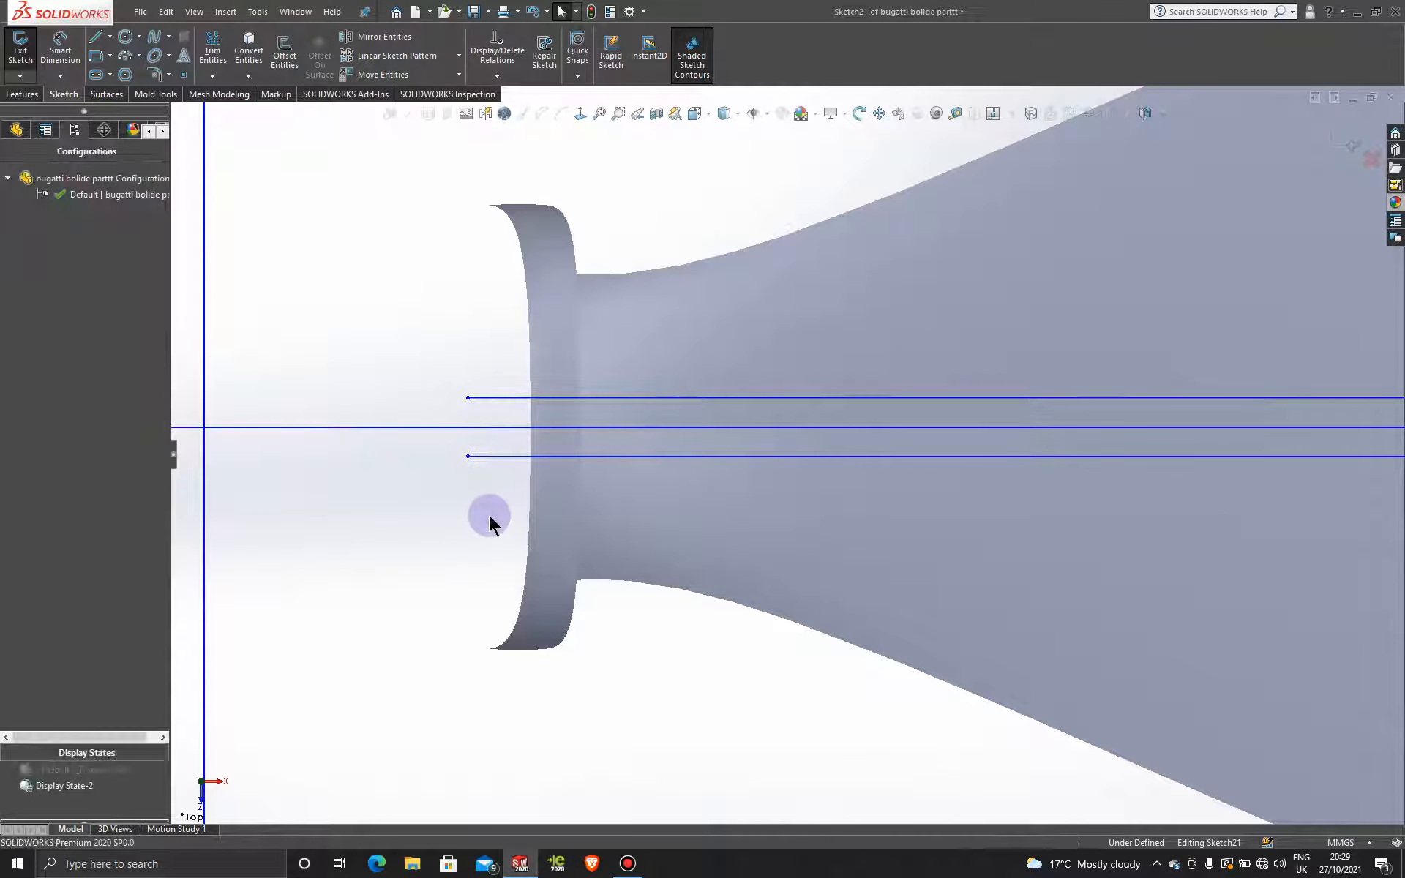
# - Trim away the strip's two long sides and its rear edge, emptying the Top Plane sketch
pyautogui.click(213, 53)
pyautogui.moveTo(759, 351); pyautogui.dragTo(784, 518)
pyautogui.scroll(5, 982, 414)
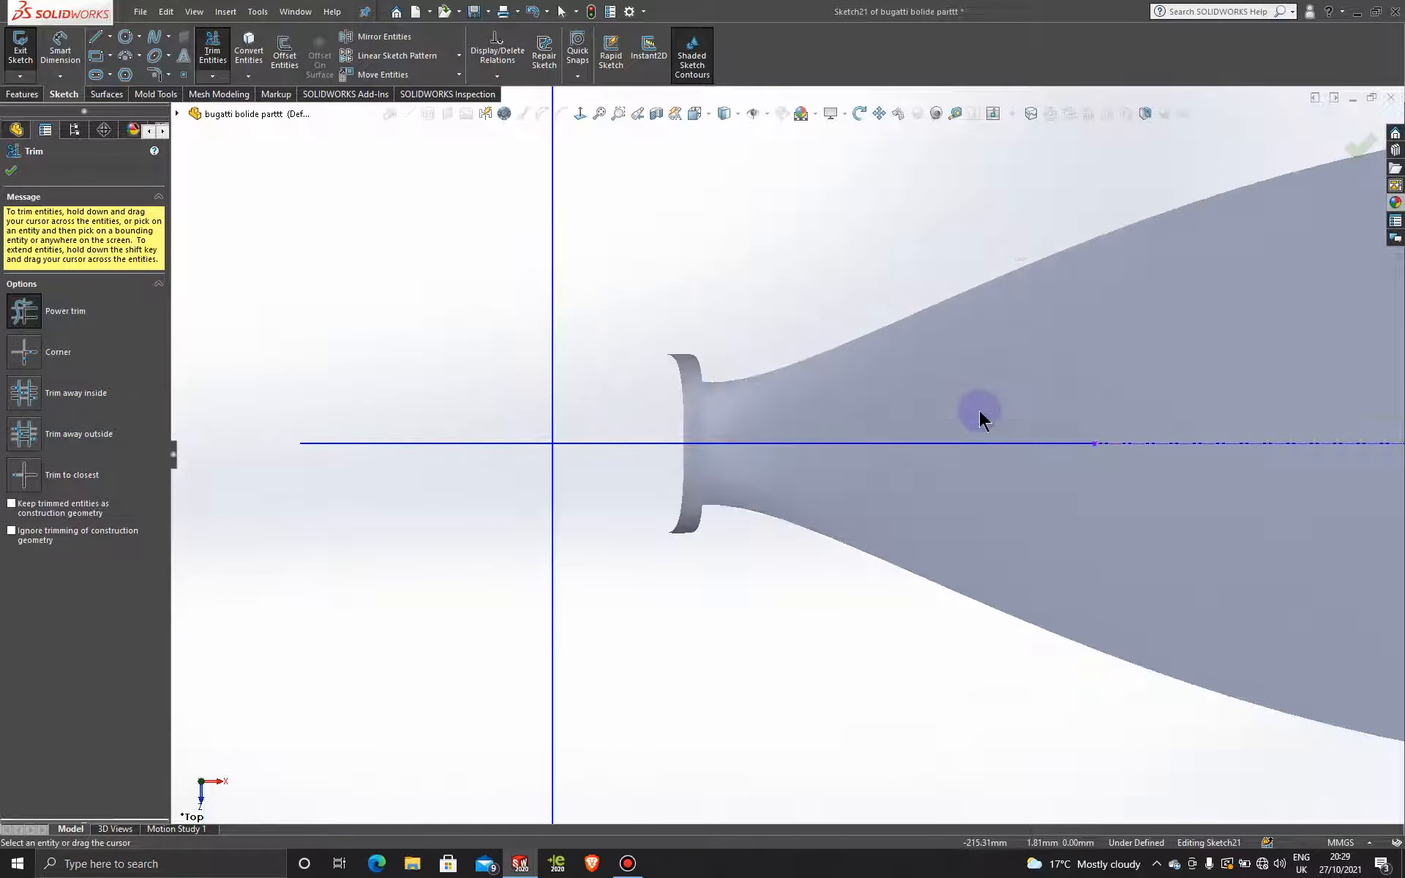
pyautogui.scroll(-5, 1188, 434)
pyautogui.moveTo(1003, 466); pyautogui.dragTo(915, 495)
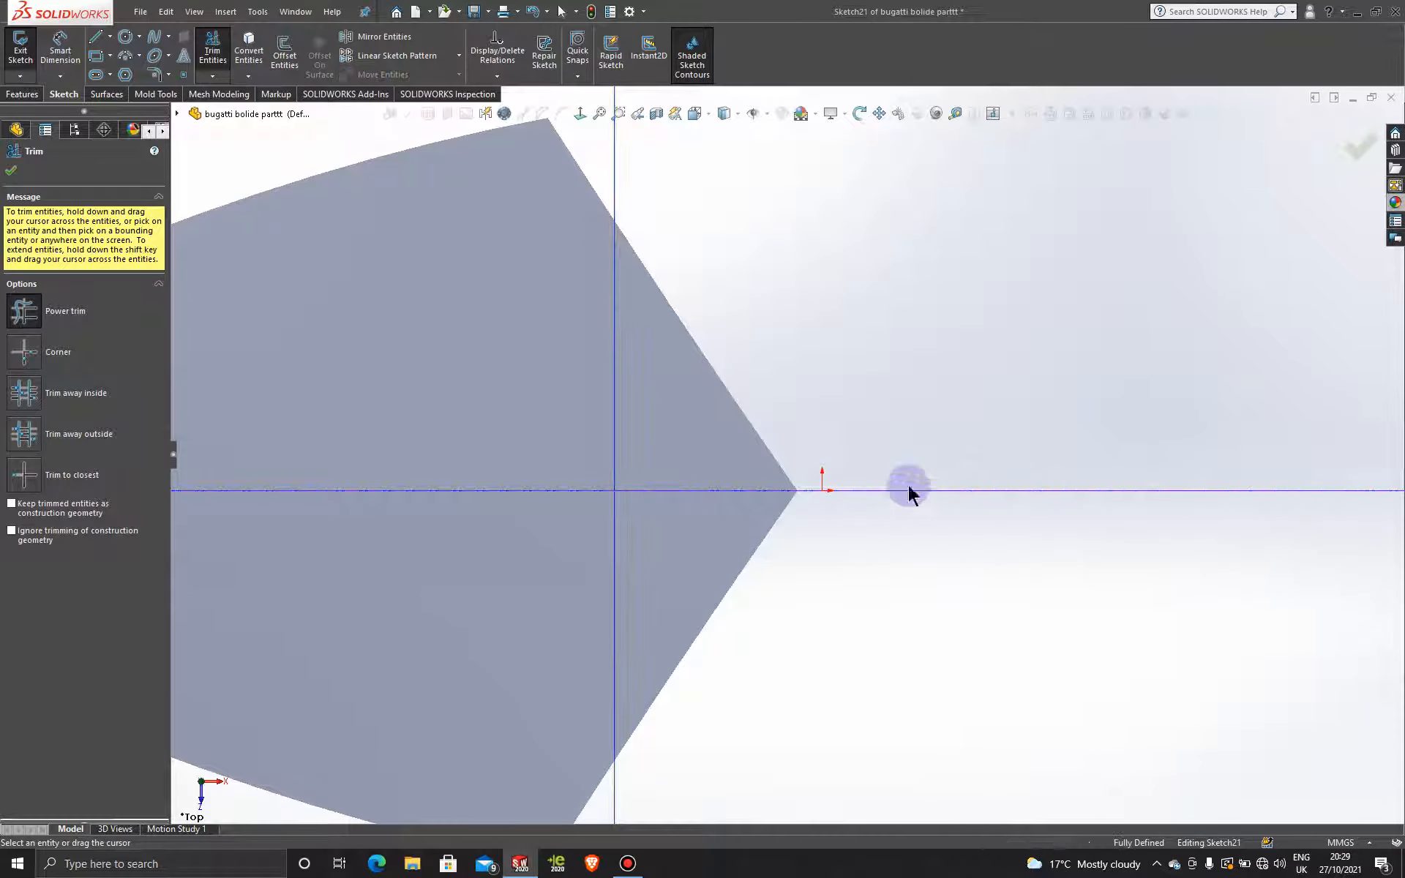
pyautogui.scroll(4, 732, 412)
pyautogui.scroll(3, 722, 406)
pyautogui.scroll(-5, 423, 481)
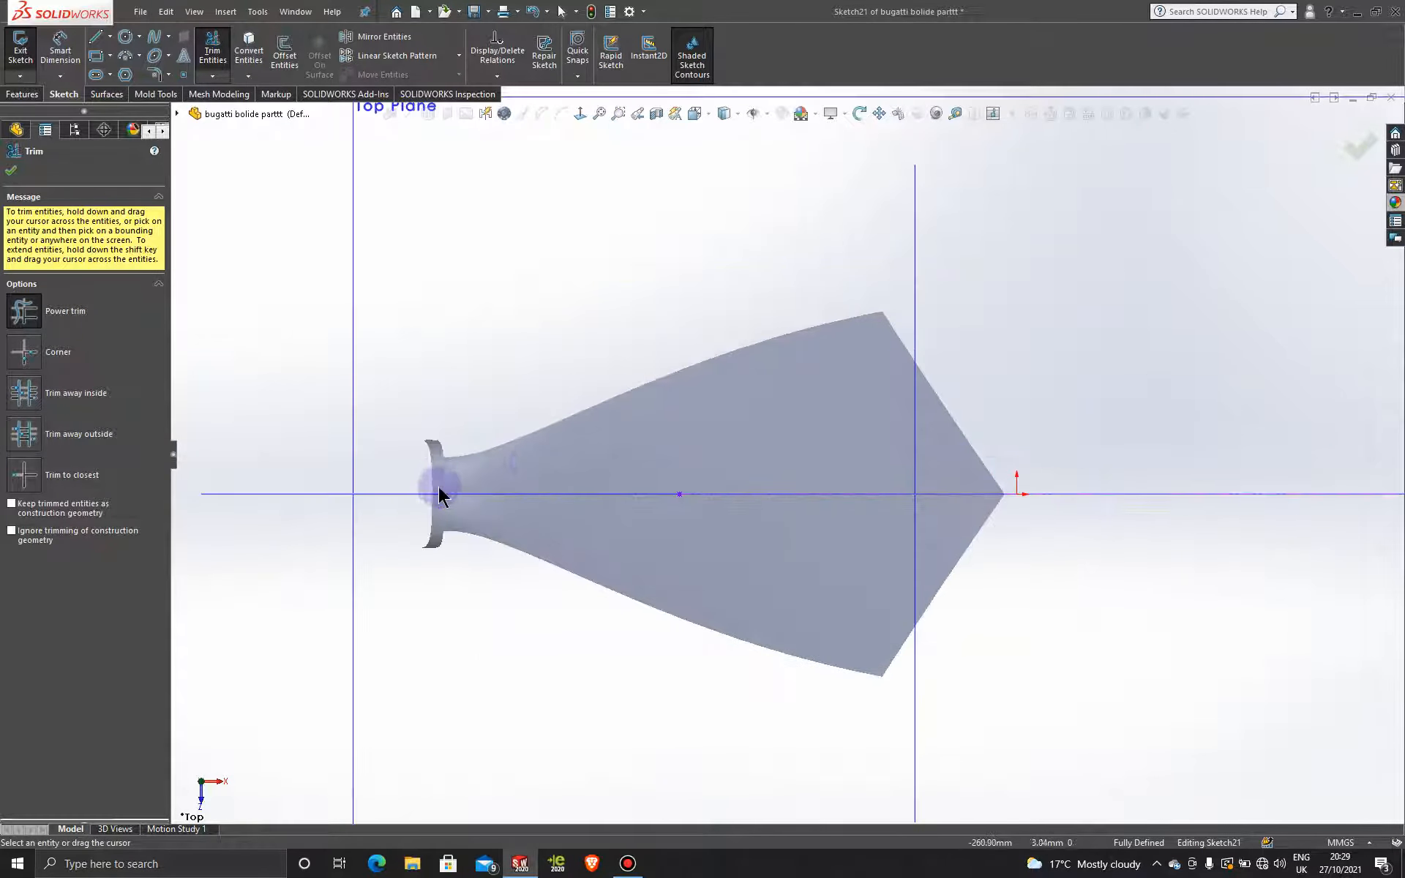
pyautogui.click(11, 170)
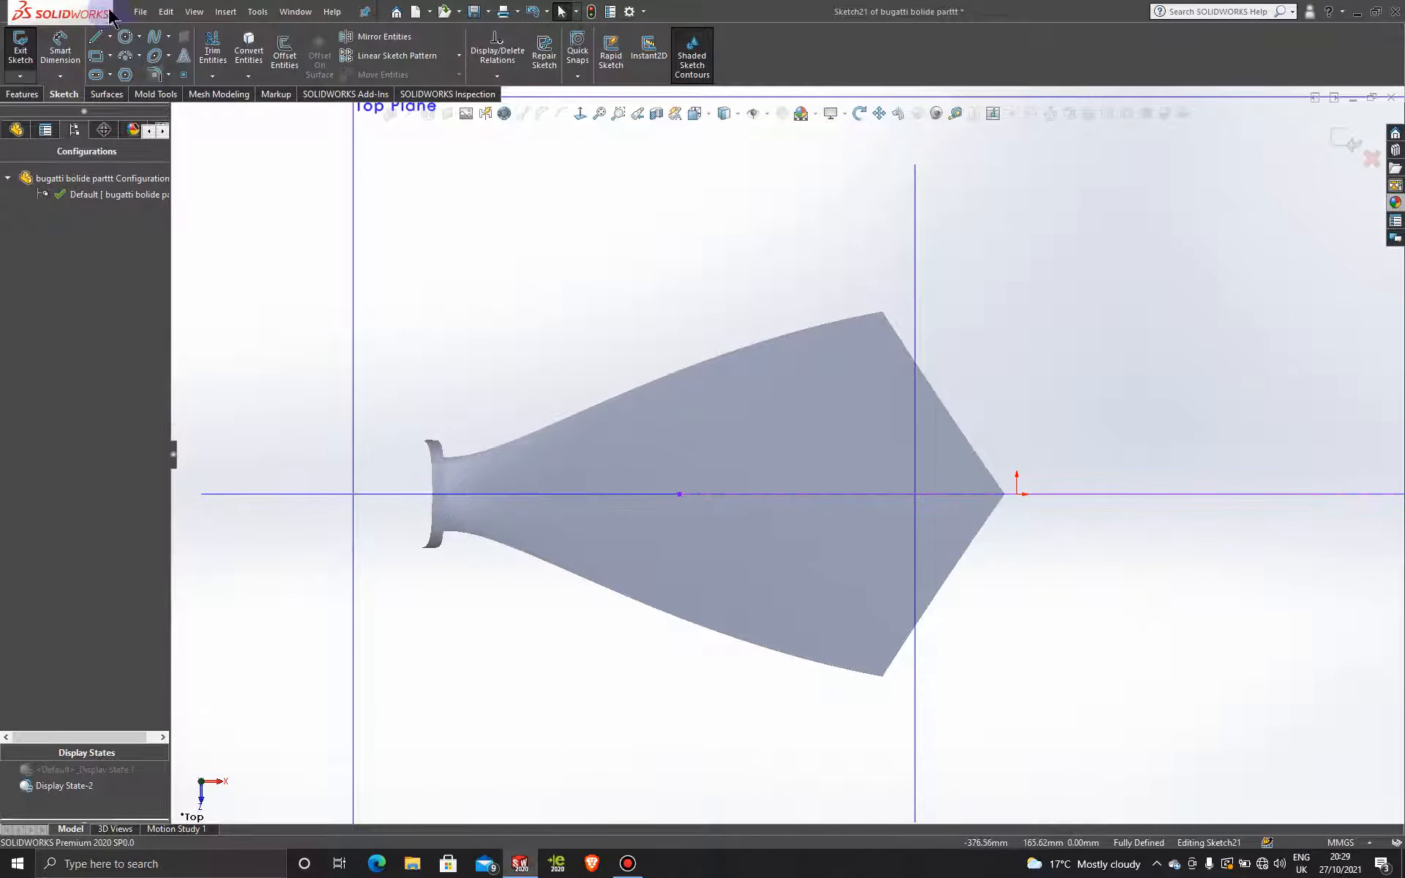
# - Sketch a center rectangle about 531 by 6.4 mm, centred on the centreline just ahead of the nose and ending just past the bonnet's rear tip
pyautogui.click(110, 56)
pyautogui.click(125, 90)
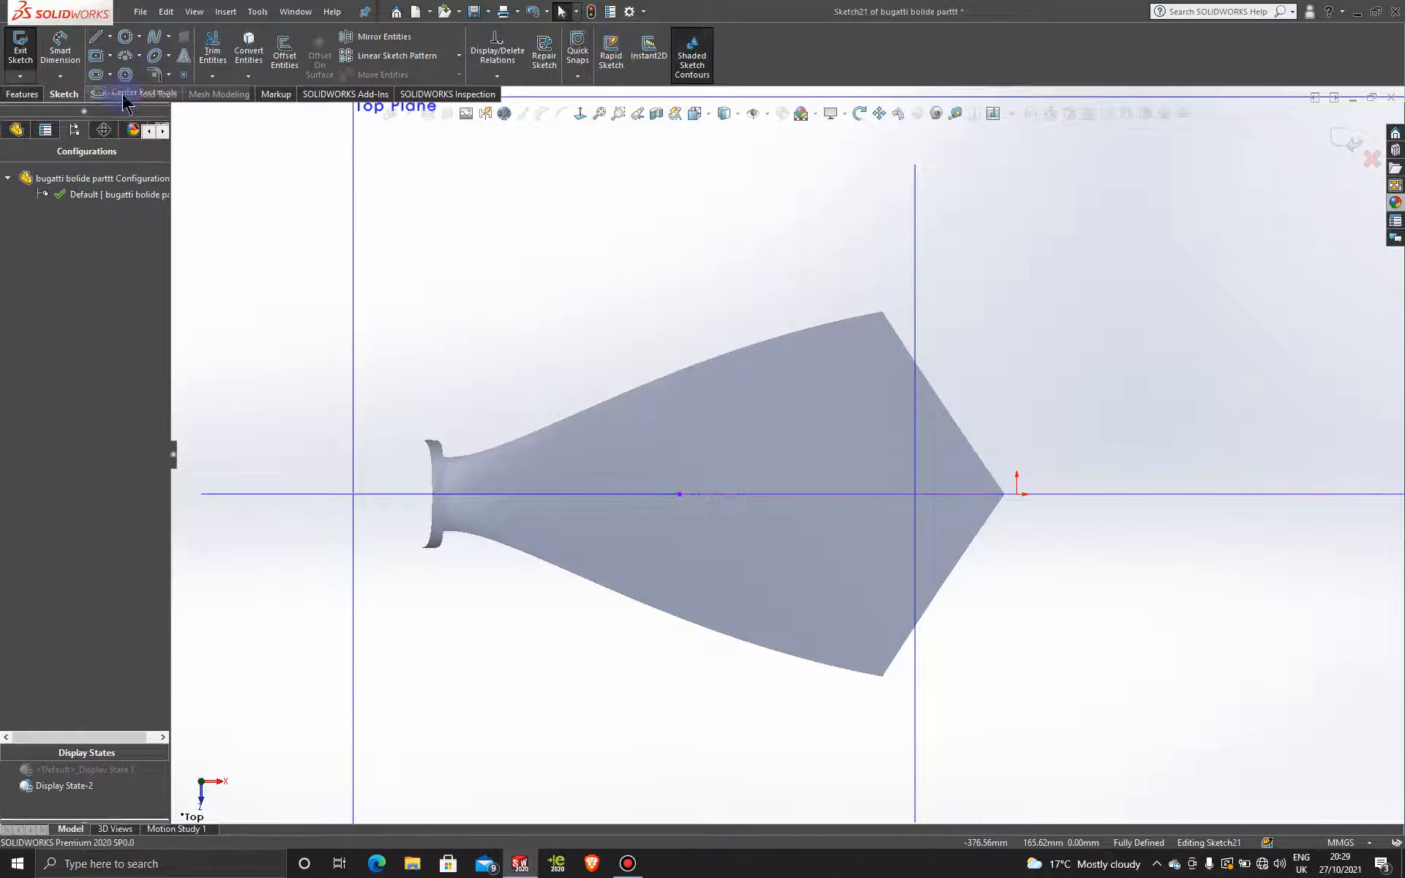
pyautogui.scroll(-3, 417, 410)
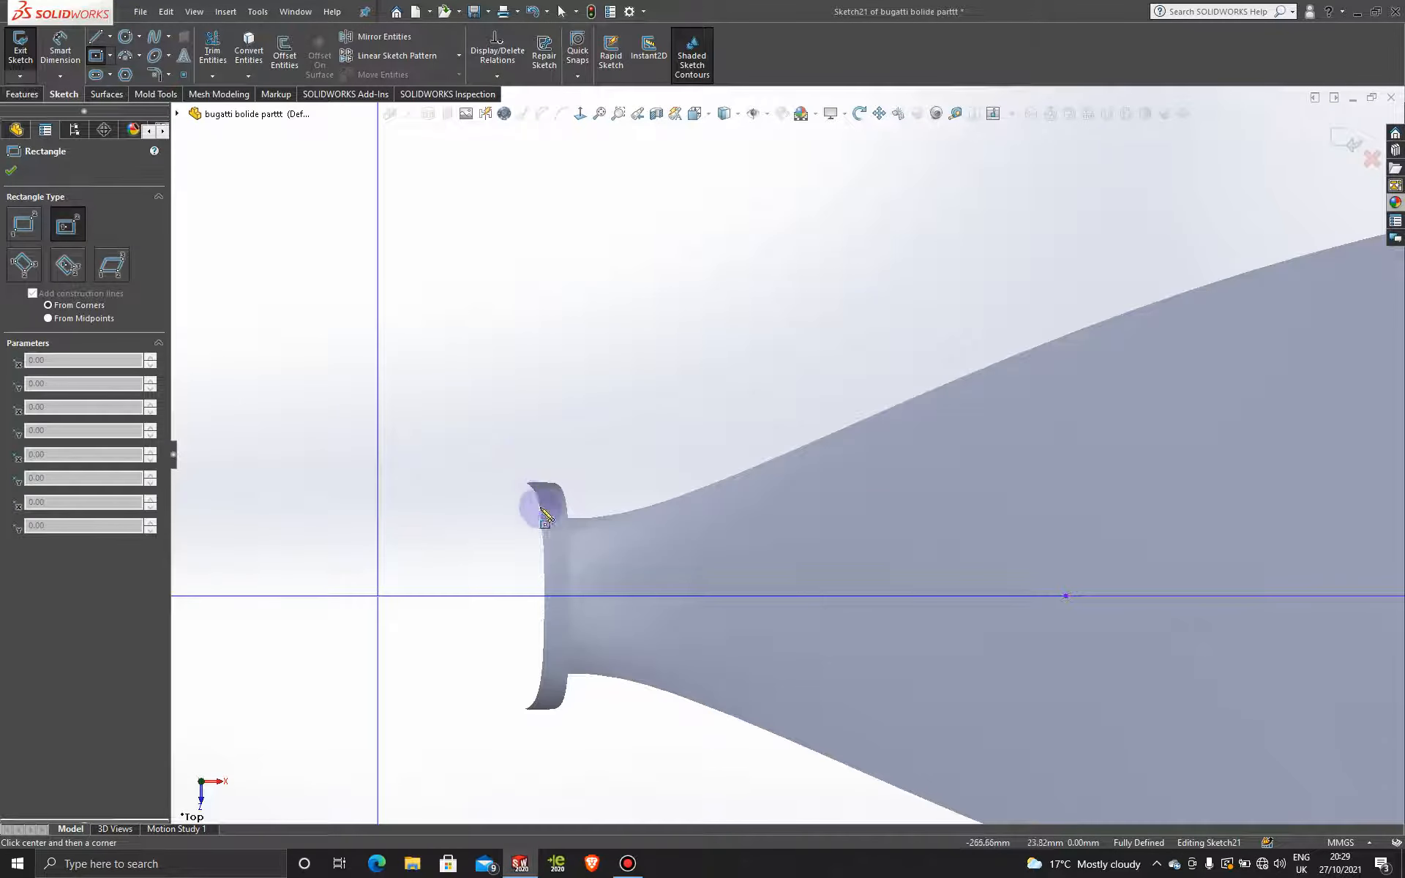
pyautogui.click(532, 596)
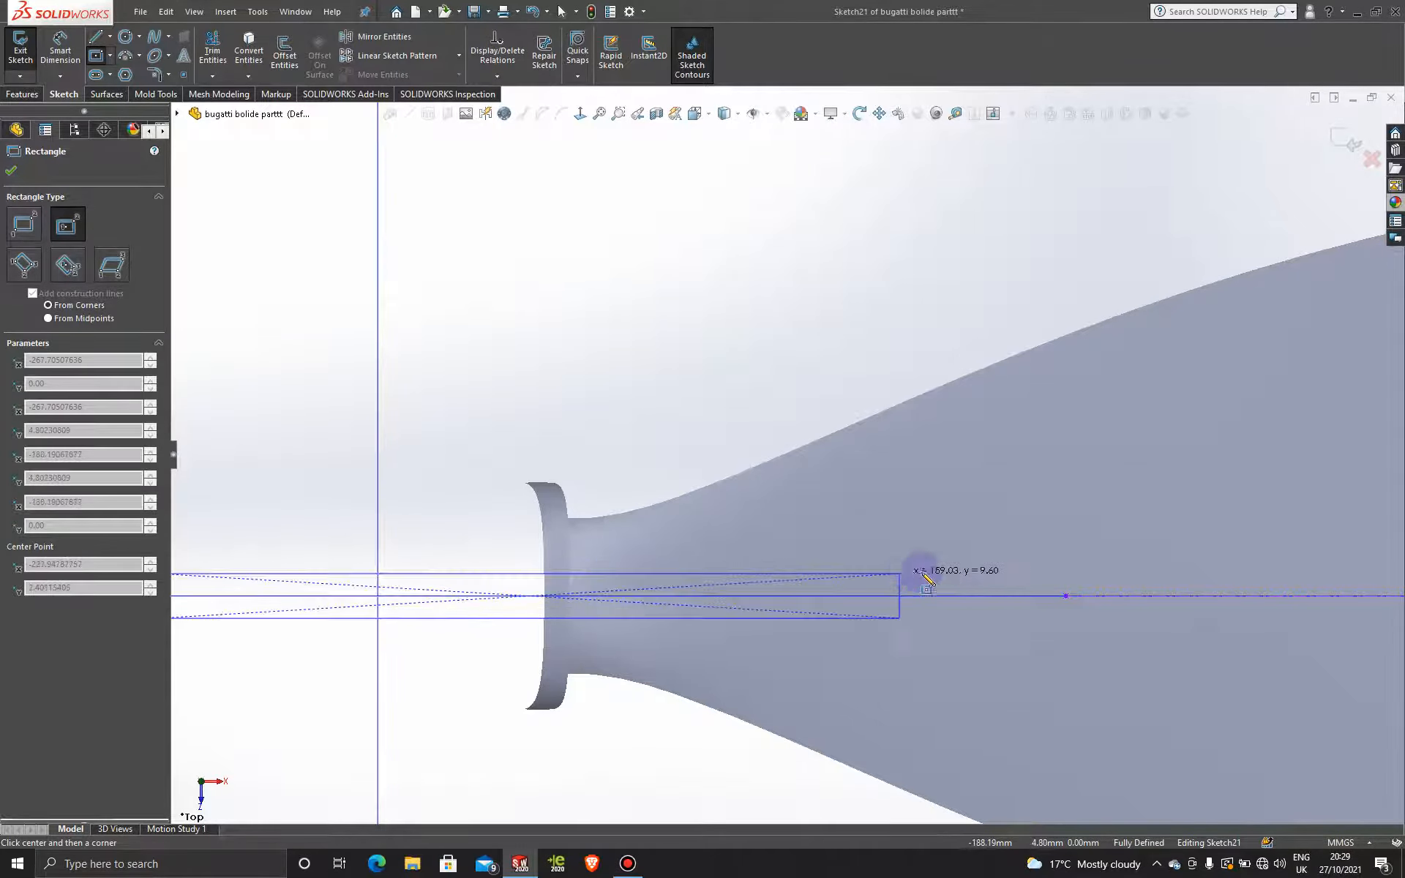
pyautogui.scroll(5, 1098, 597)
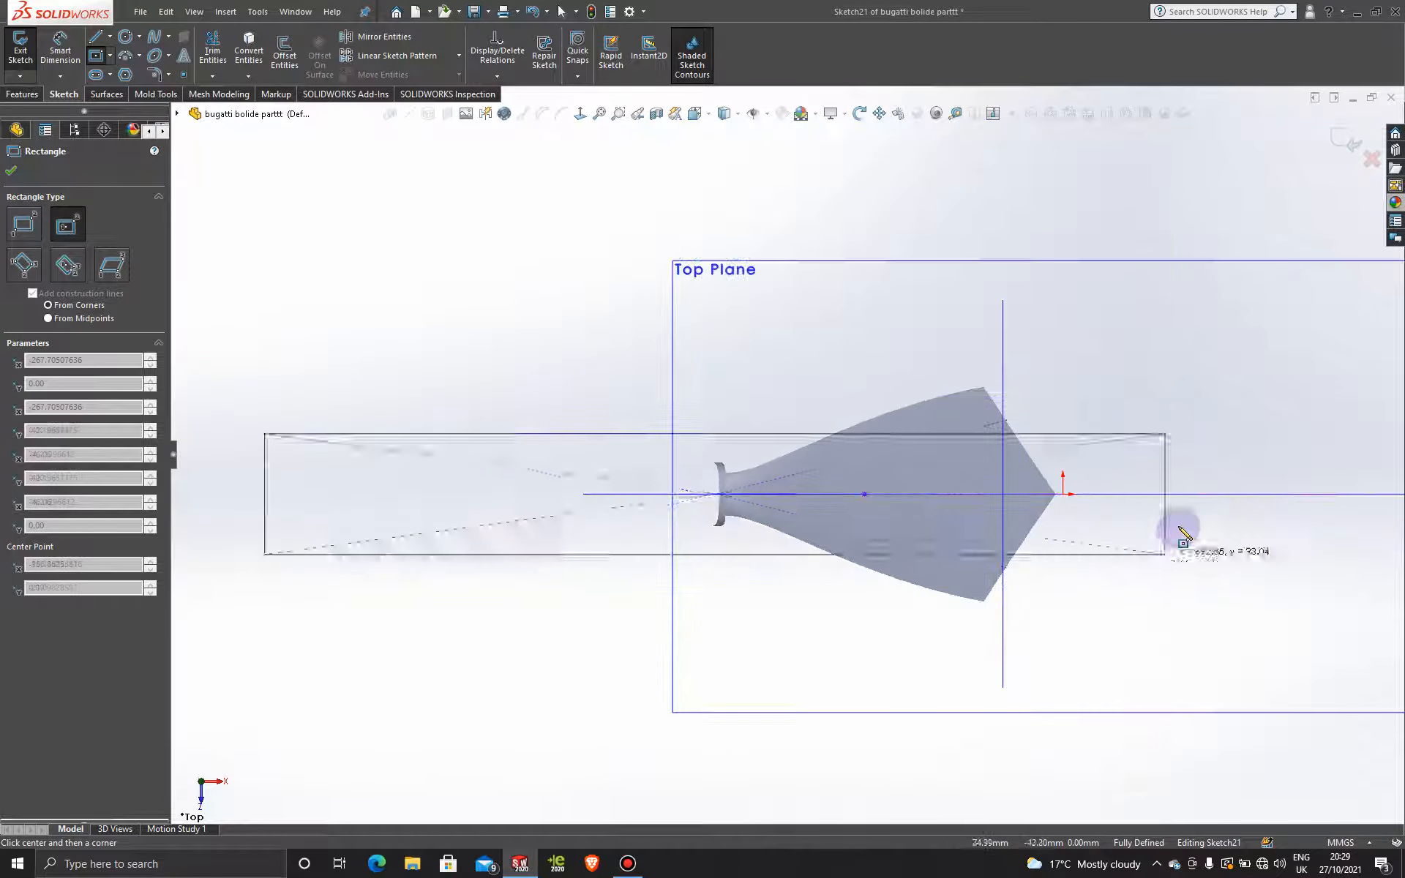
pyautogui.scroll(-5, 1070, 505)
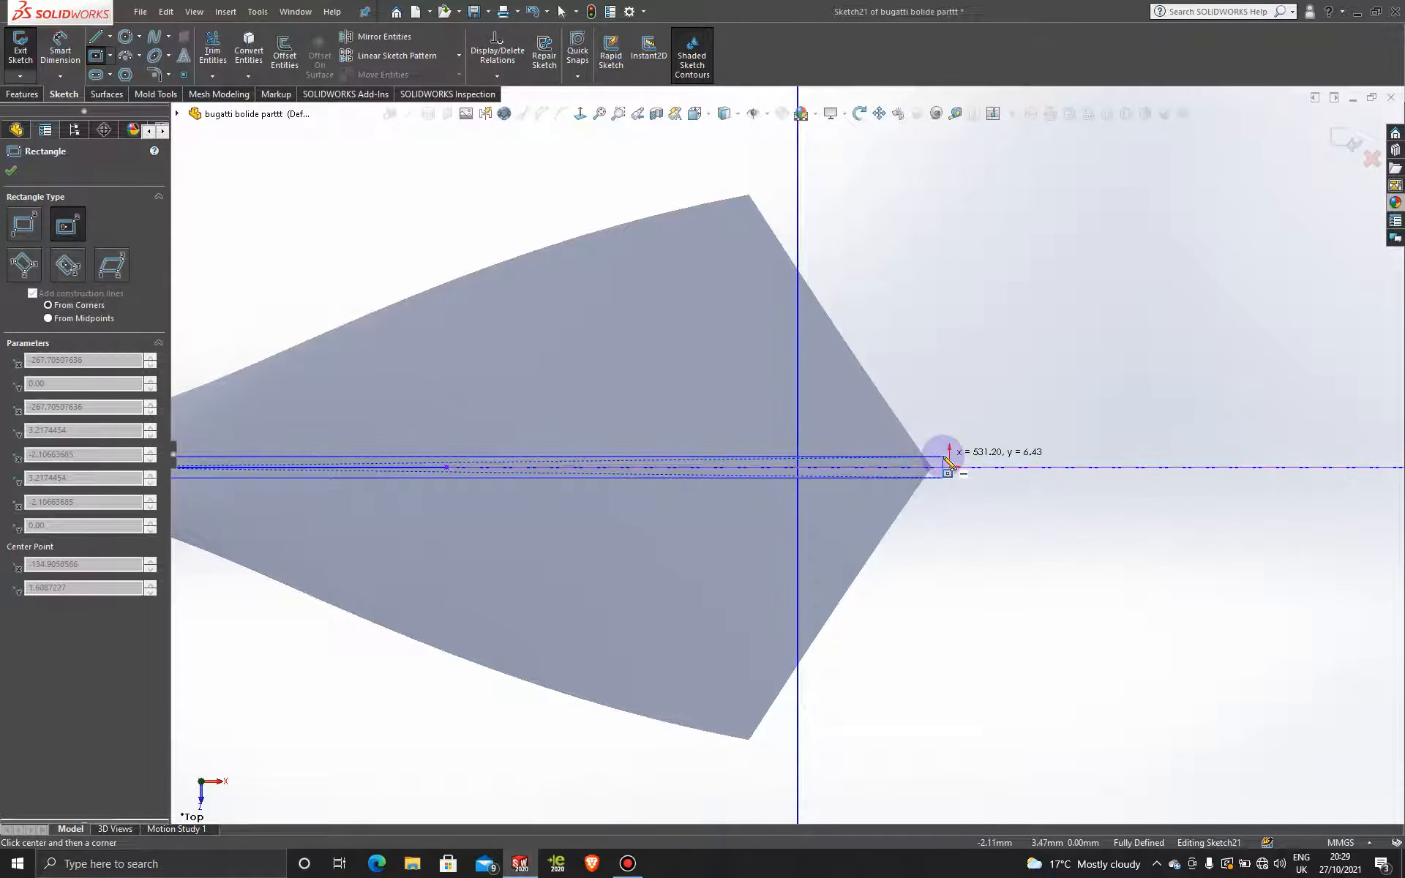
pyautogui.click(947, 464)
pyautogui.scroll(3, 952, 509)
pyautogui.scroll(-3, 474, 450)
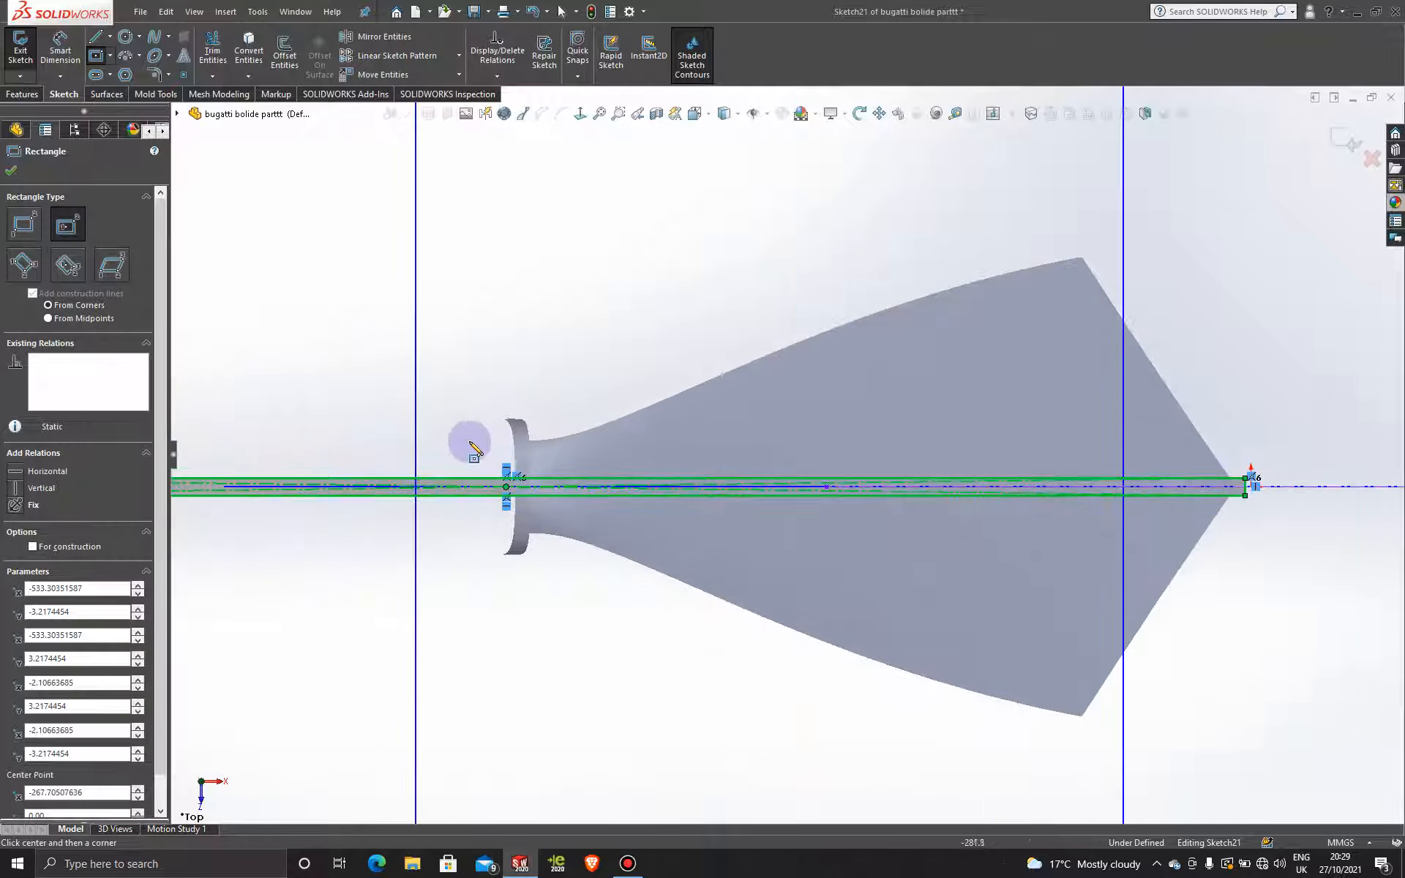
pyautogui.click(9, 172)
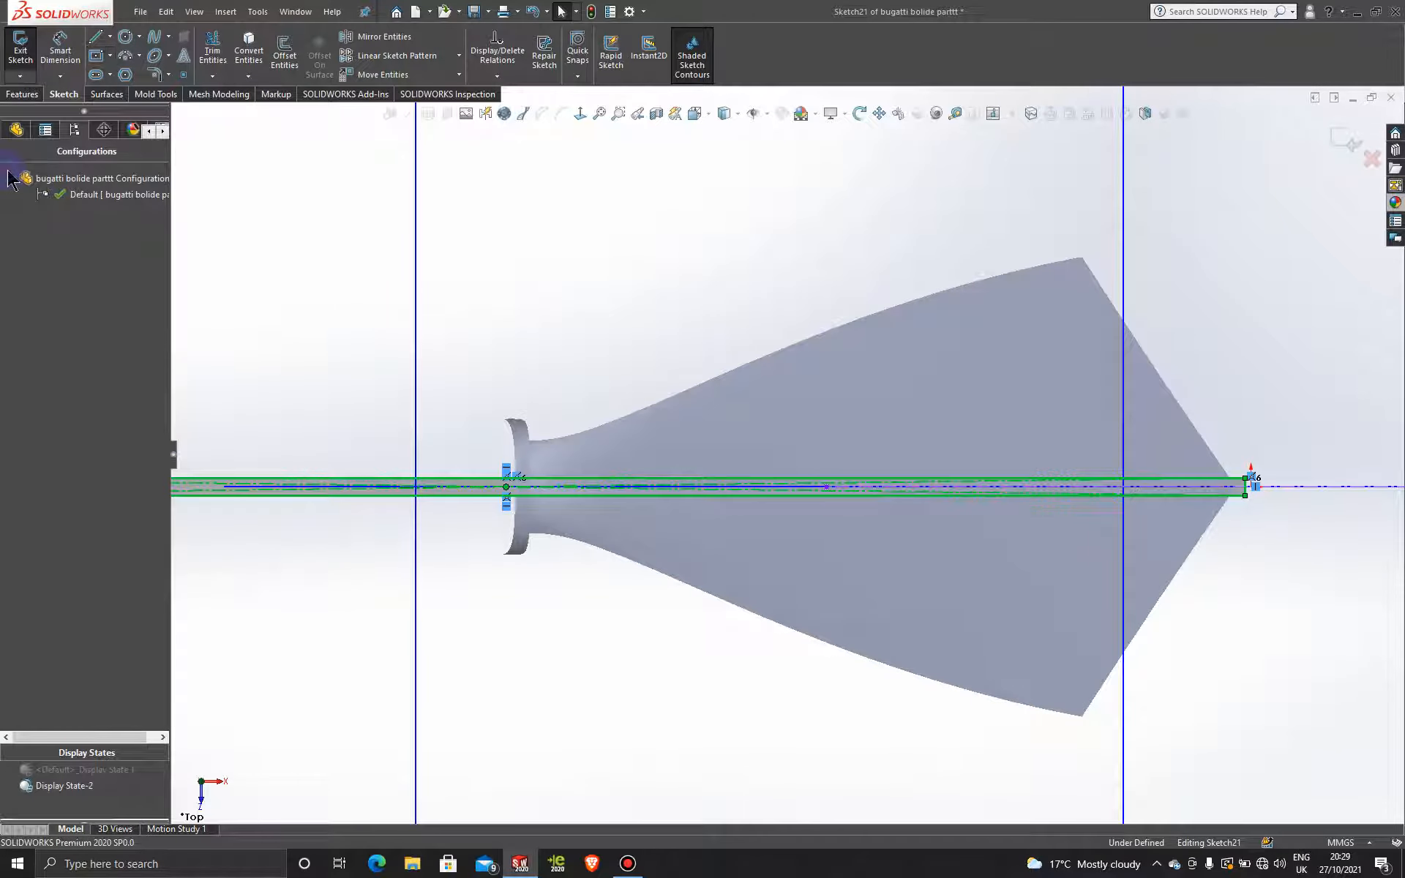
# - Trim the bonnet surfaces with the rectangle sketch, removing the narrow centre strip from both mirrored halves but keeping the nose surface whole
pyautogui.click(106, 95)
pyautogui.click(542, 56)
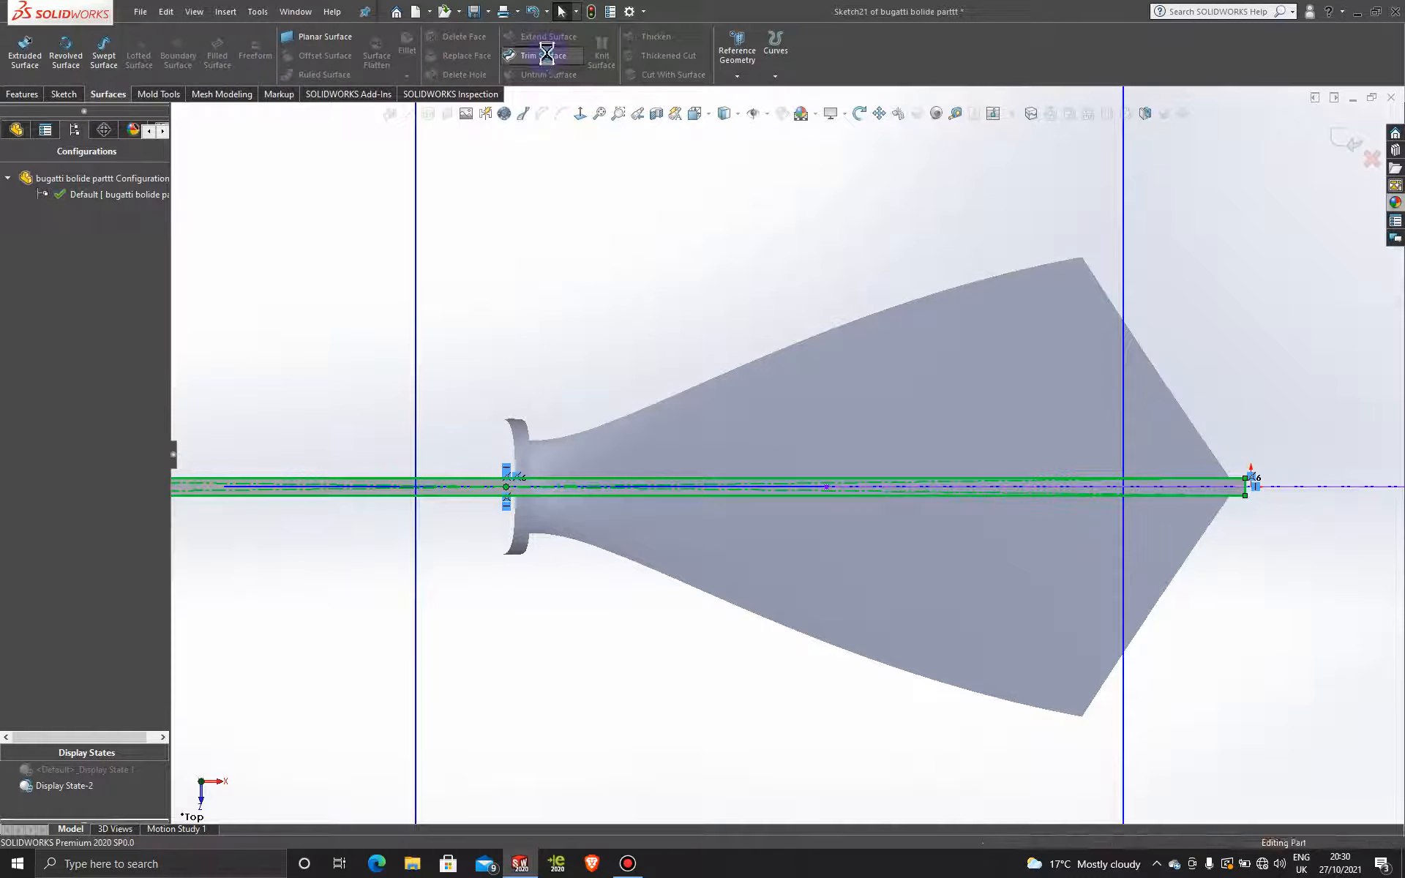
pyautogui.click(592, 487)
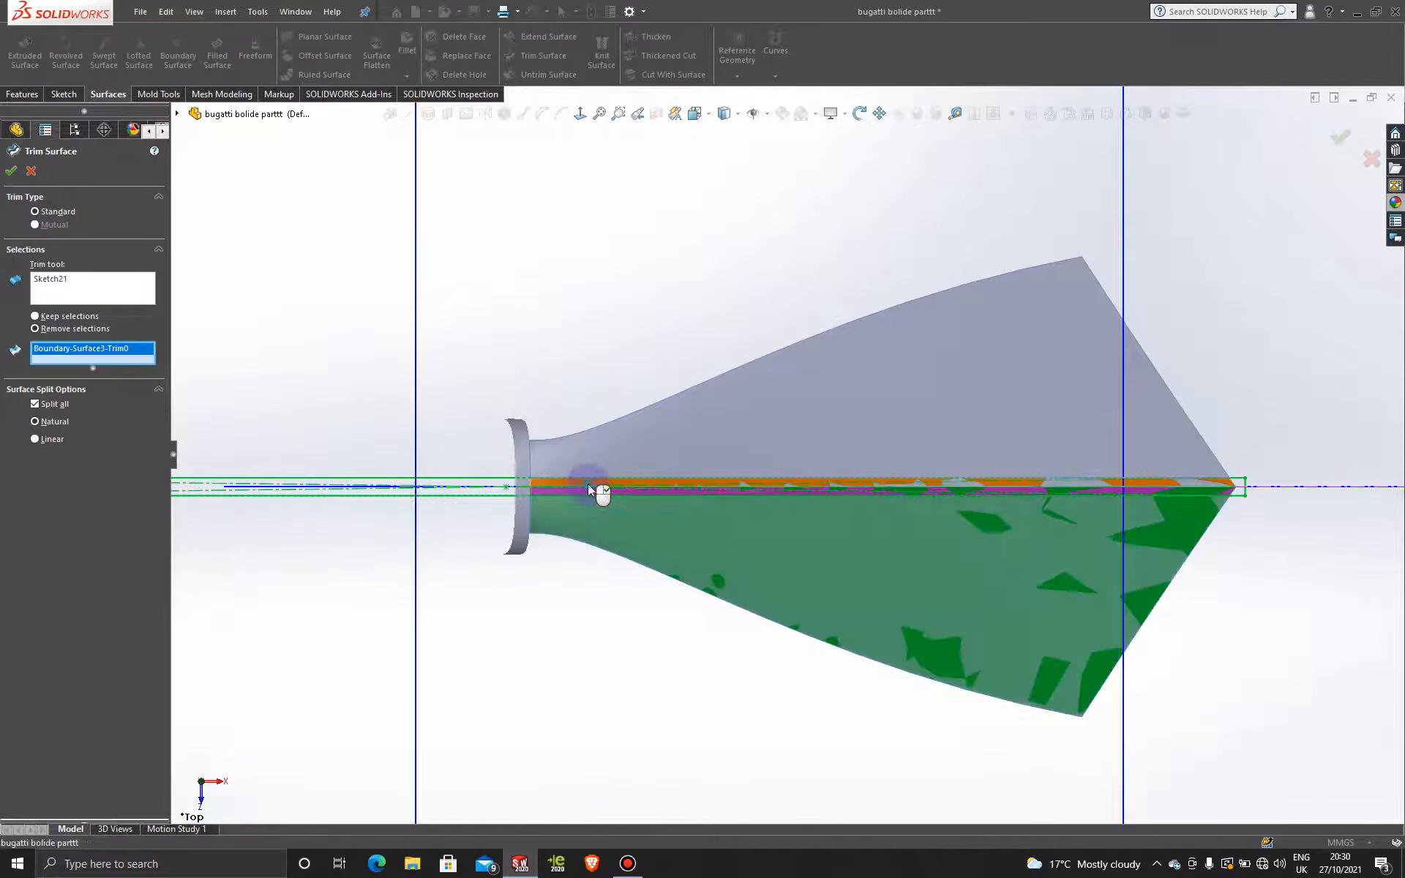
pyautogui.click(587, 484)
pyautogui.click(525, 483)
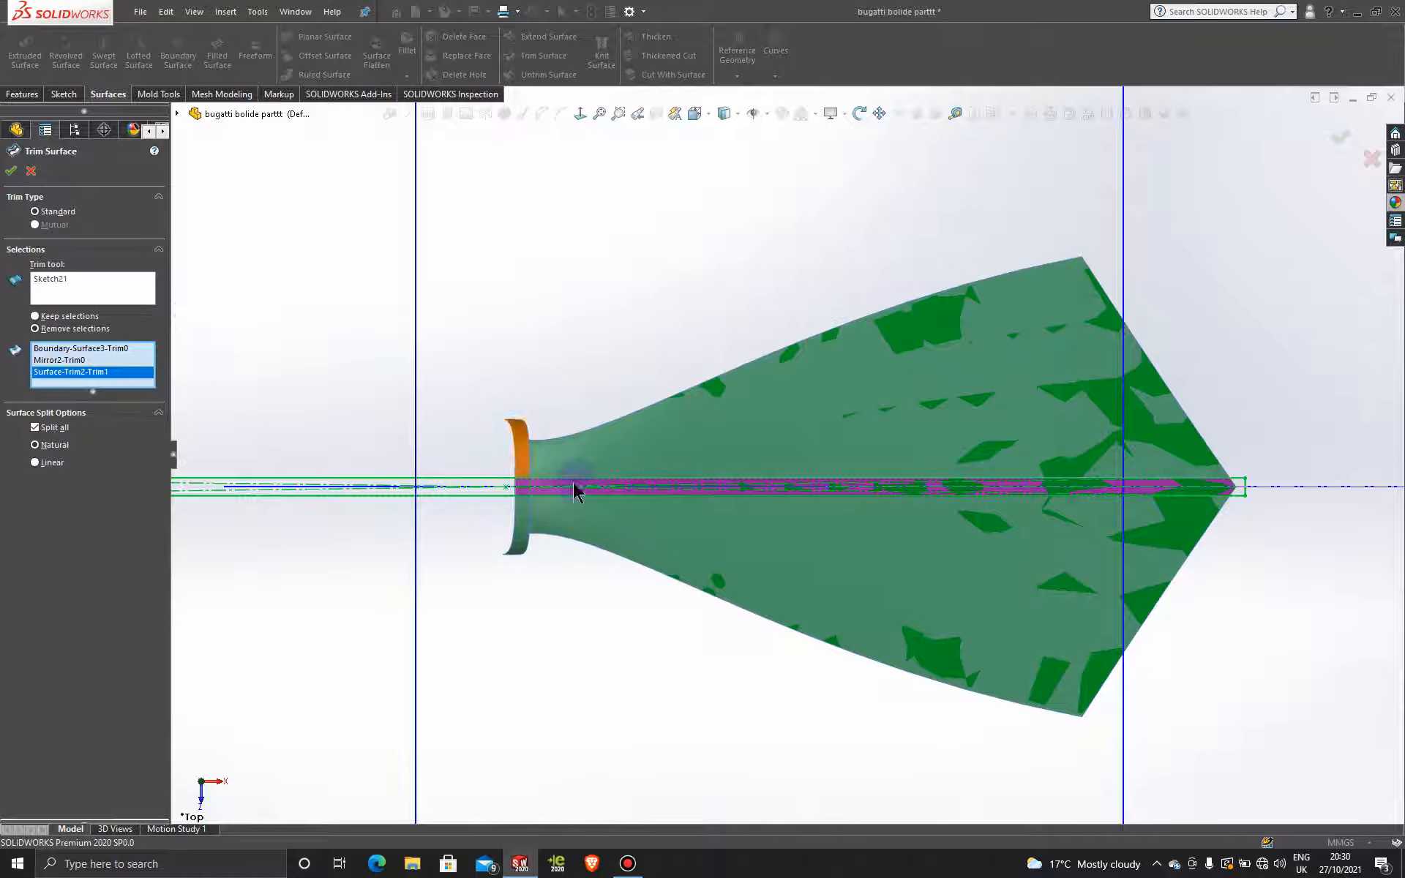
pyautogui.click(524, 486)
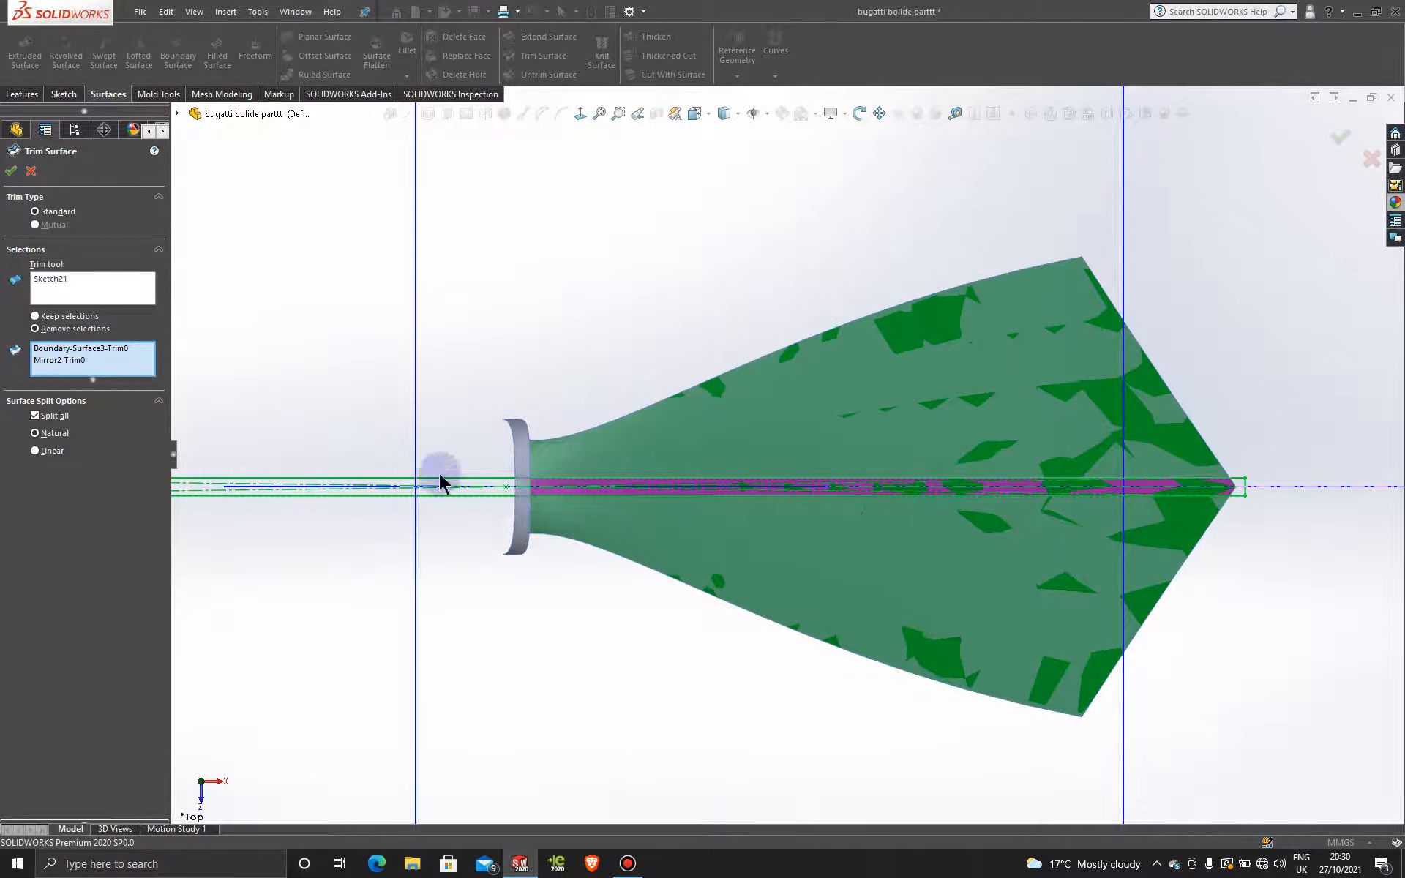
pyautogui.click(10, 171)
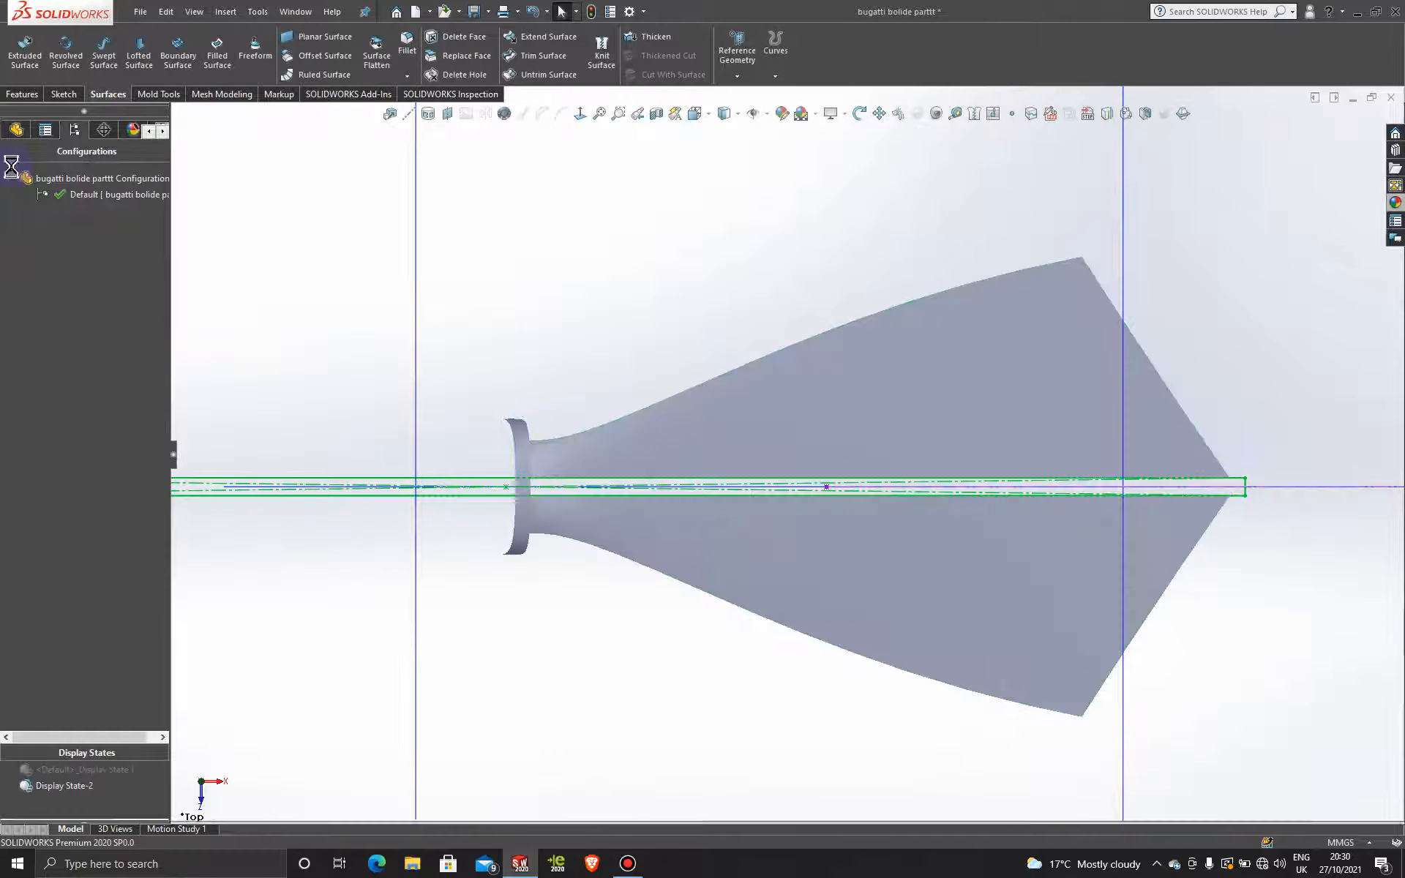
# - Examine the trimmed bonnet surfaces and the centre gap from an angled view
pyautogui.click(752, 230)
pyautogui.scroll(5, 747, 500)
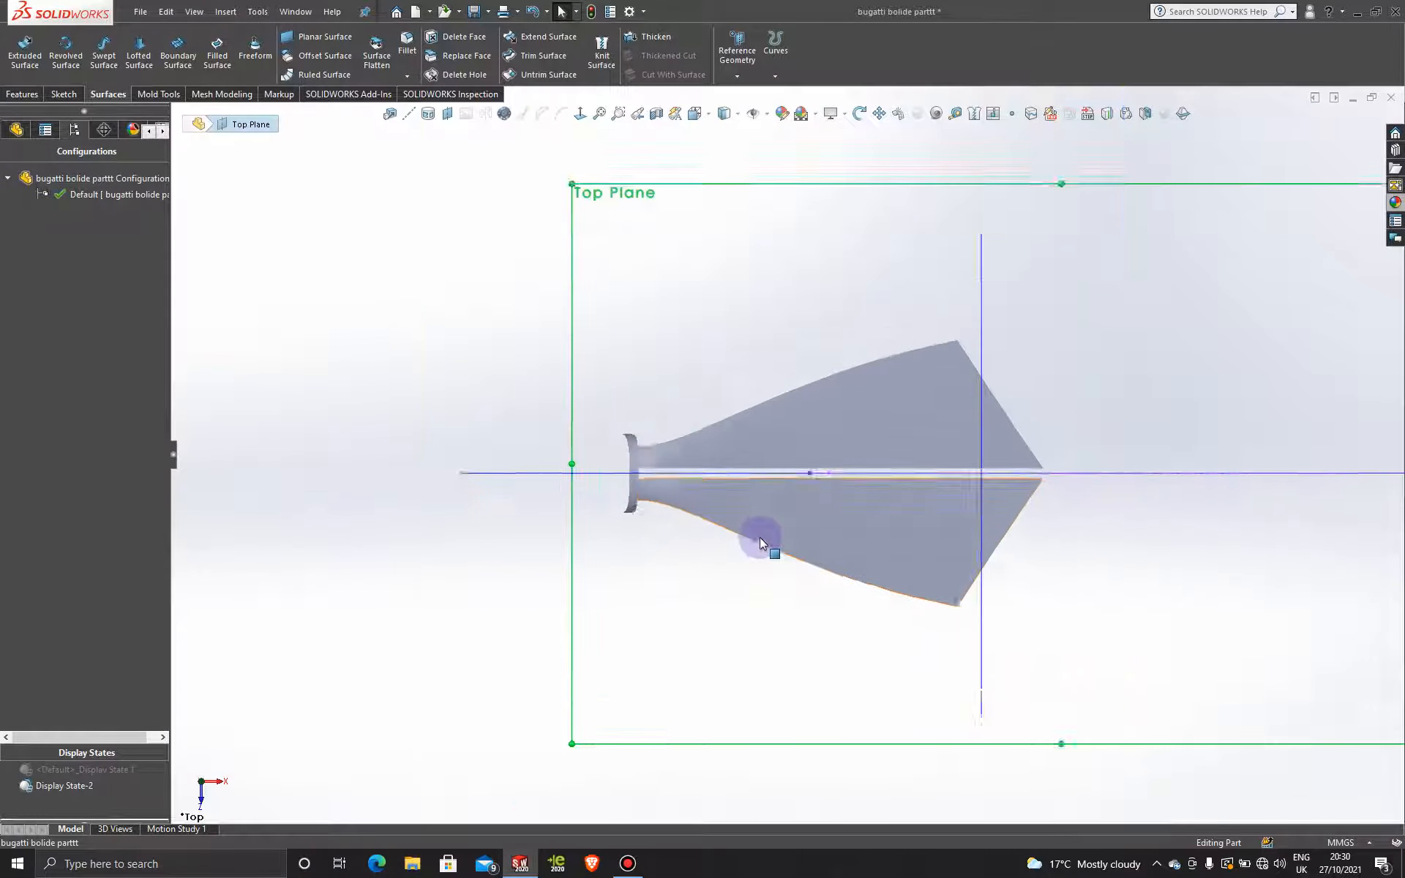
pyautogui.moveTo(696, 527); pyautogui.dragTo(759, 371, button='middle')
pyautogui.scroll(2, 836, 637)
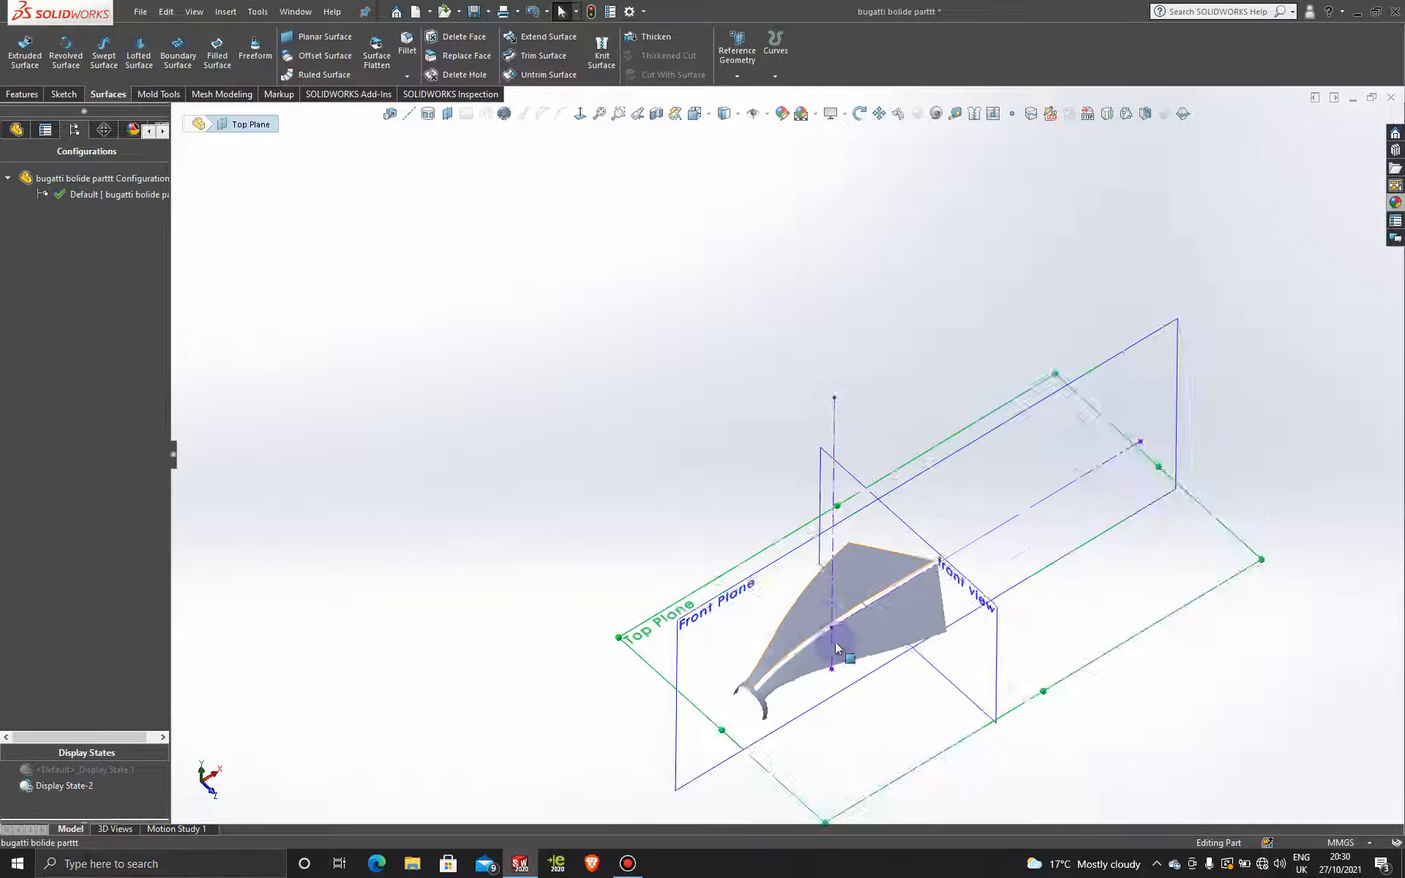
pyautogui.scroll(-4, 838, 613)
pyautogui.click(1116, 686)
pyautogui.scroll(3, 1084, 677)
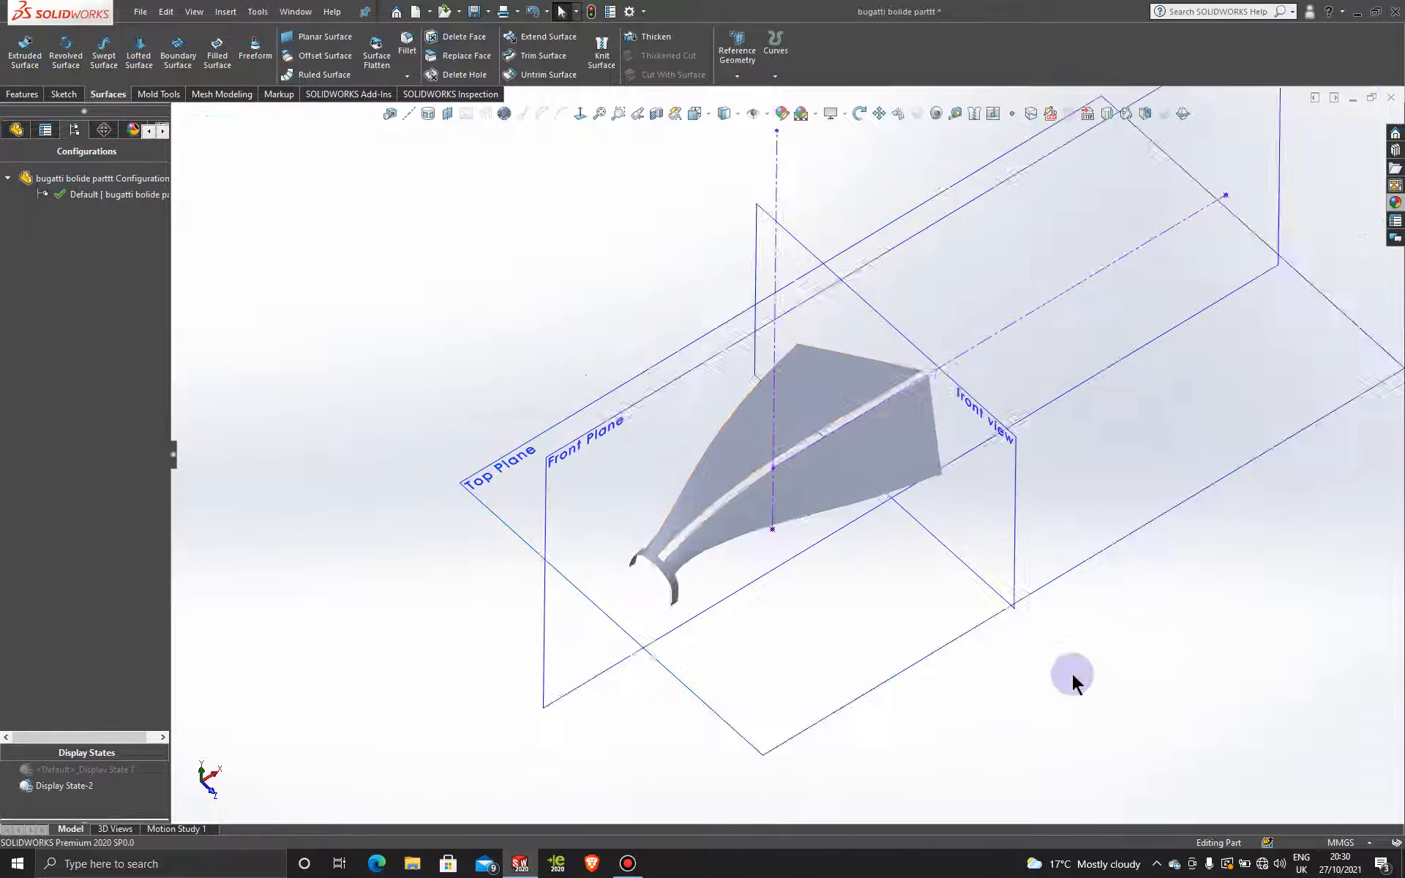
# - Activate Display State 1 and compare the bonnet's outline with the car reference picture, viewed normal to the Top Plane
pyautogui.doubleClick(110, 769)
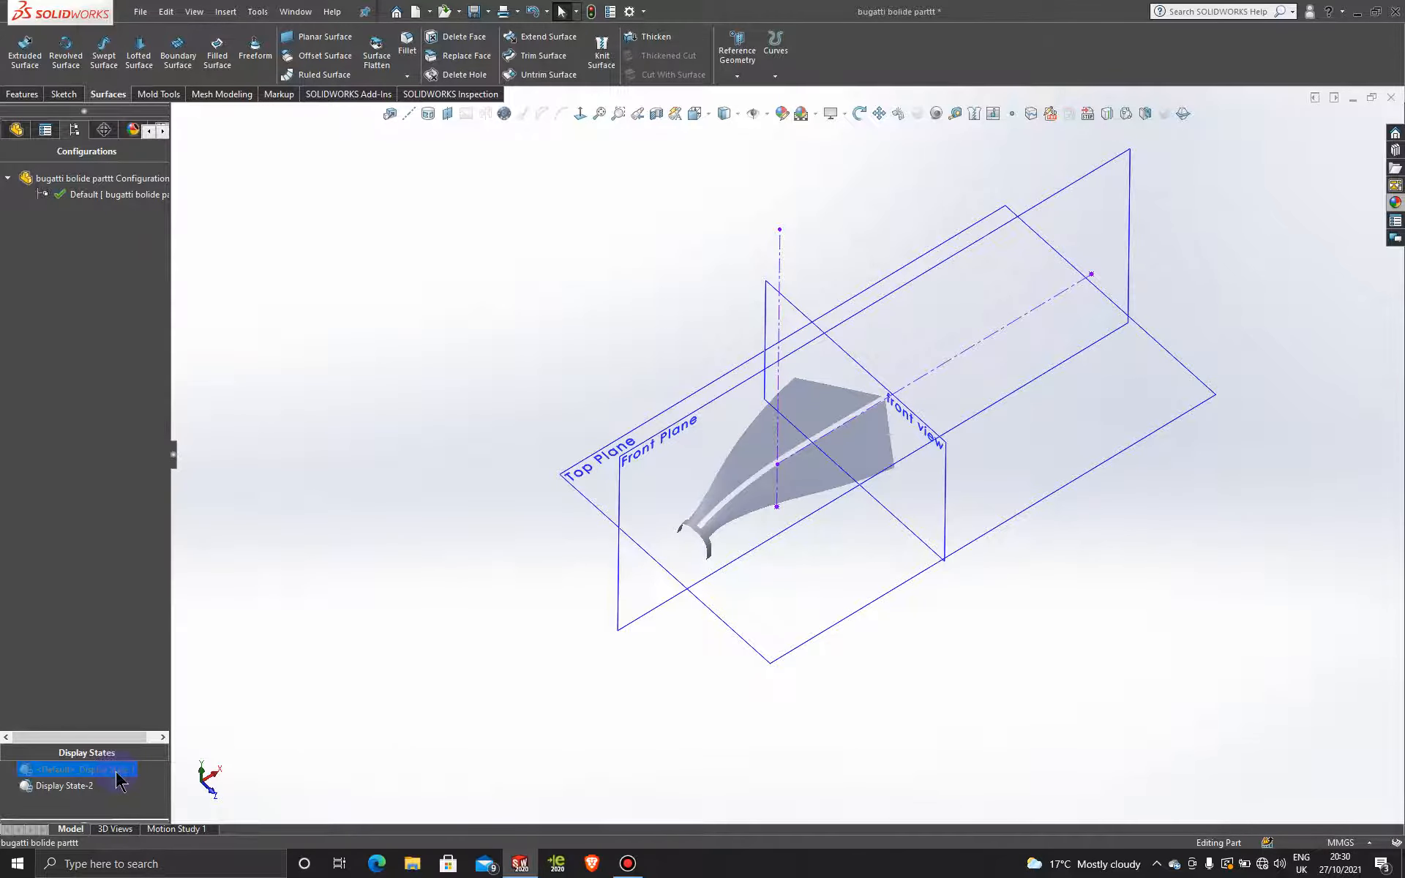
pyautogui.moveTo(703, 630); pyautogui.dragTo(753, 803, button='middle')
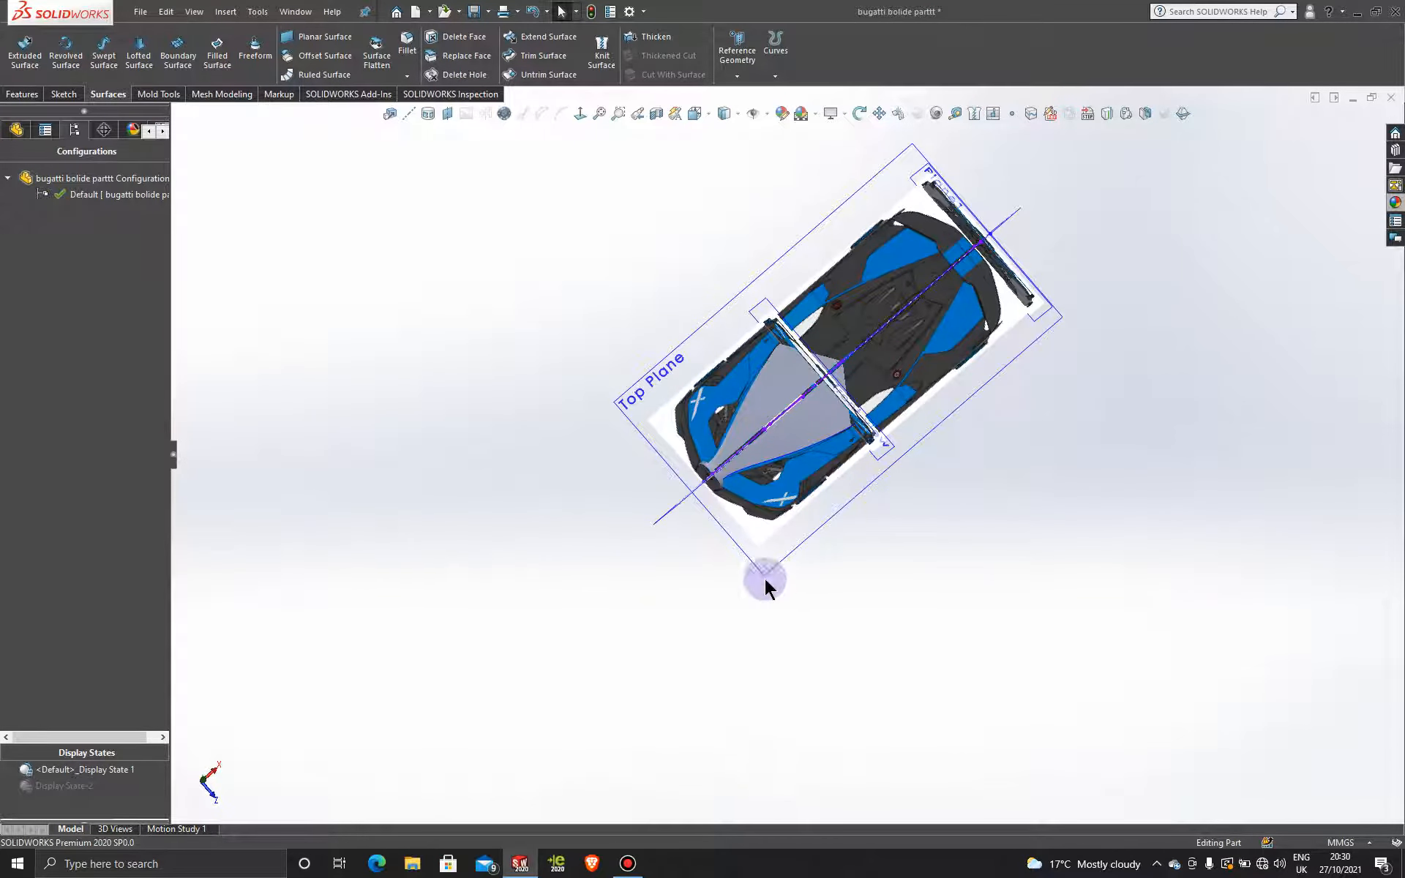
pyautogui.click(750, 564)
pyautogui.click(578, 113)
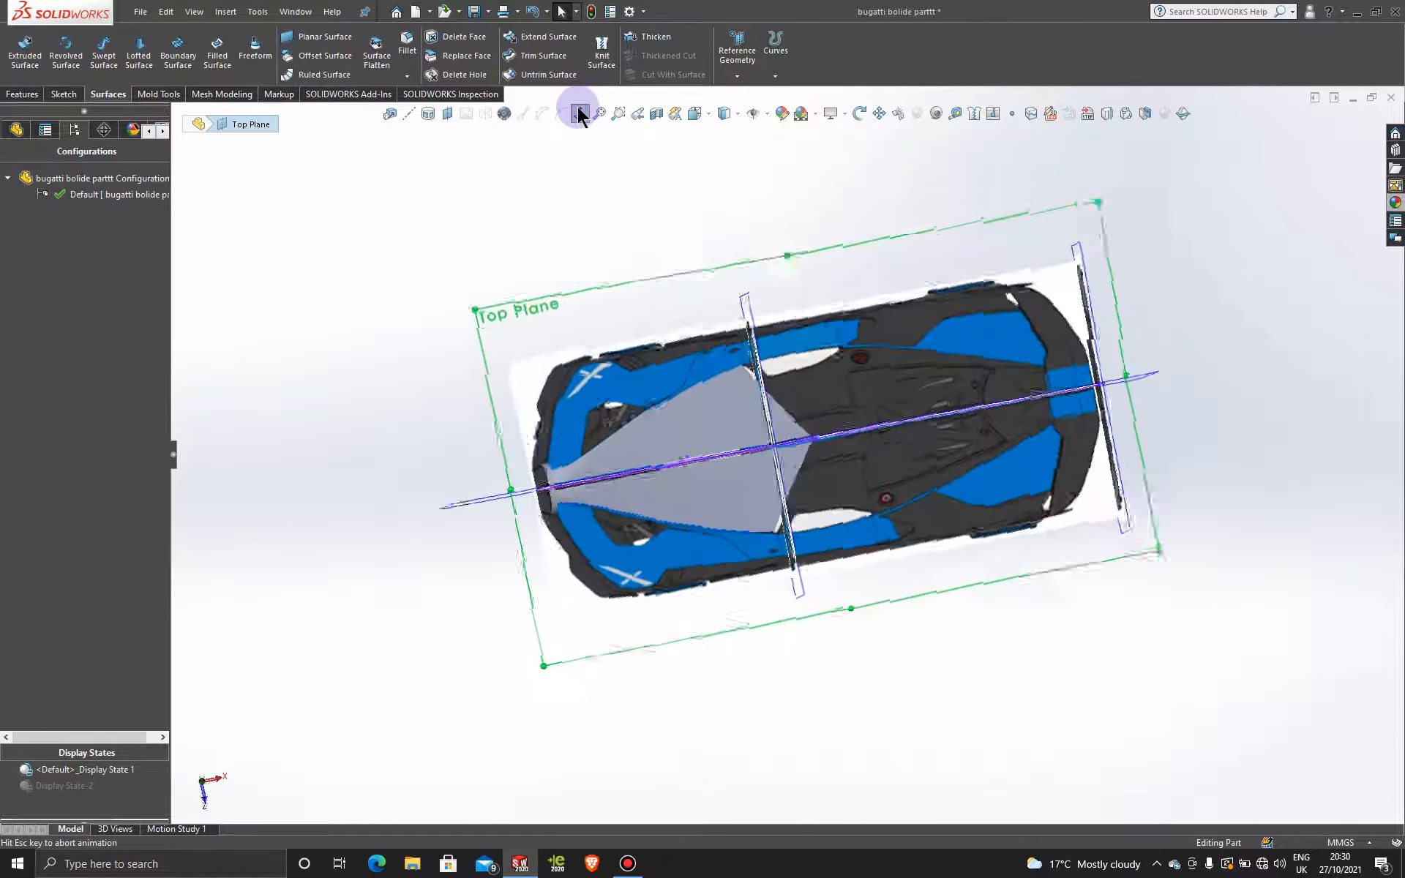
pyautogui.scroll(-5, 768, 537)
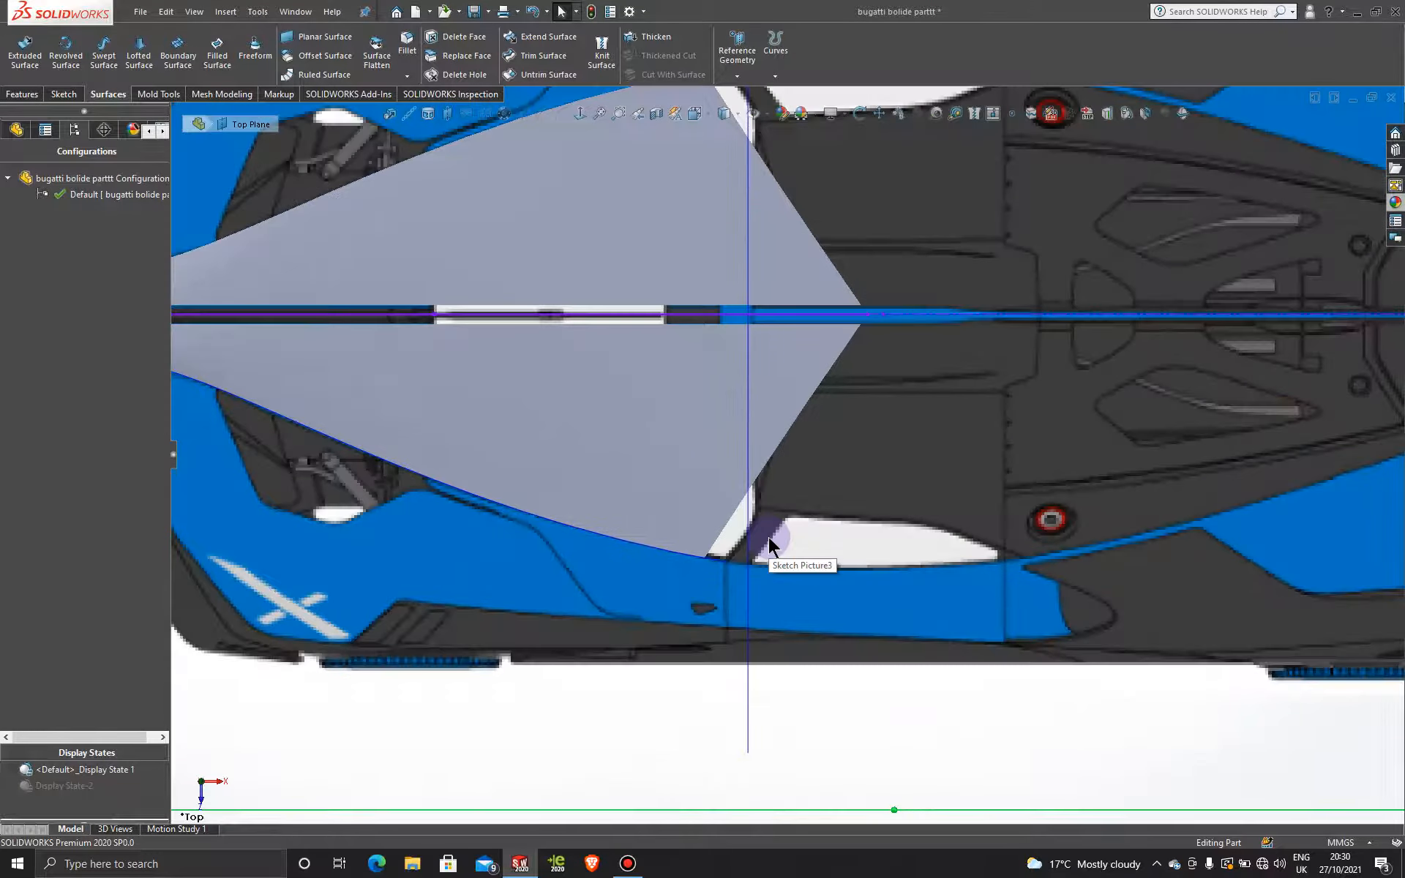
pyautogui.scroll(3, 770, 546)
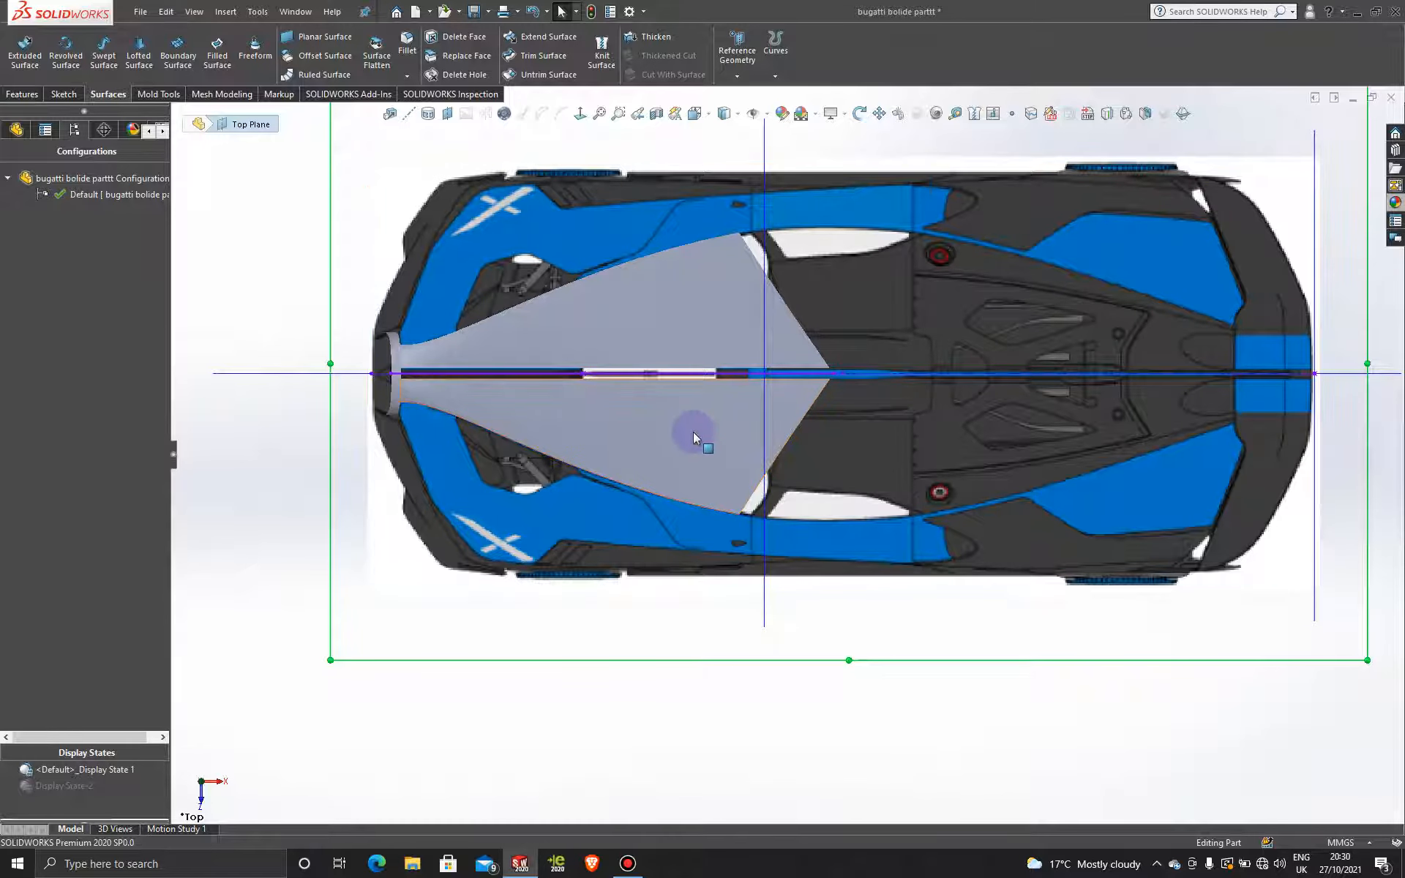
pyautogui.scroll(-5, 694, 436)
pyautogui.scroll(3, 693, 437)
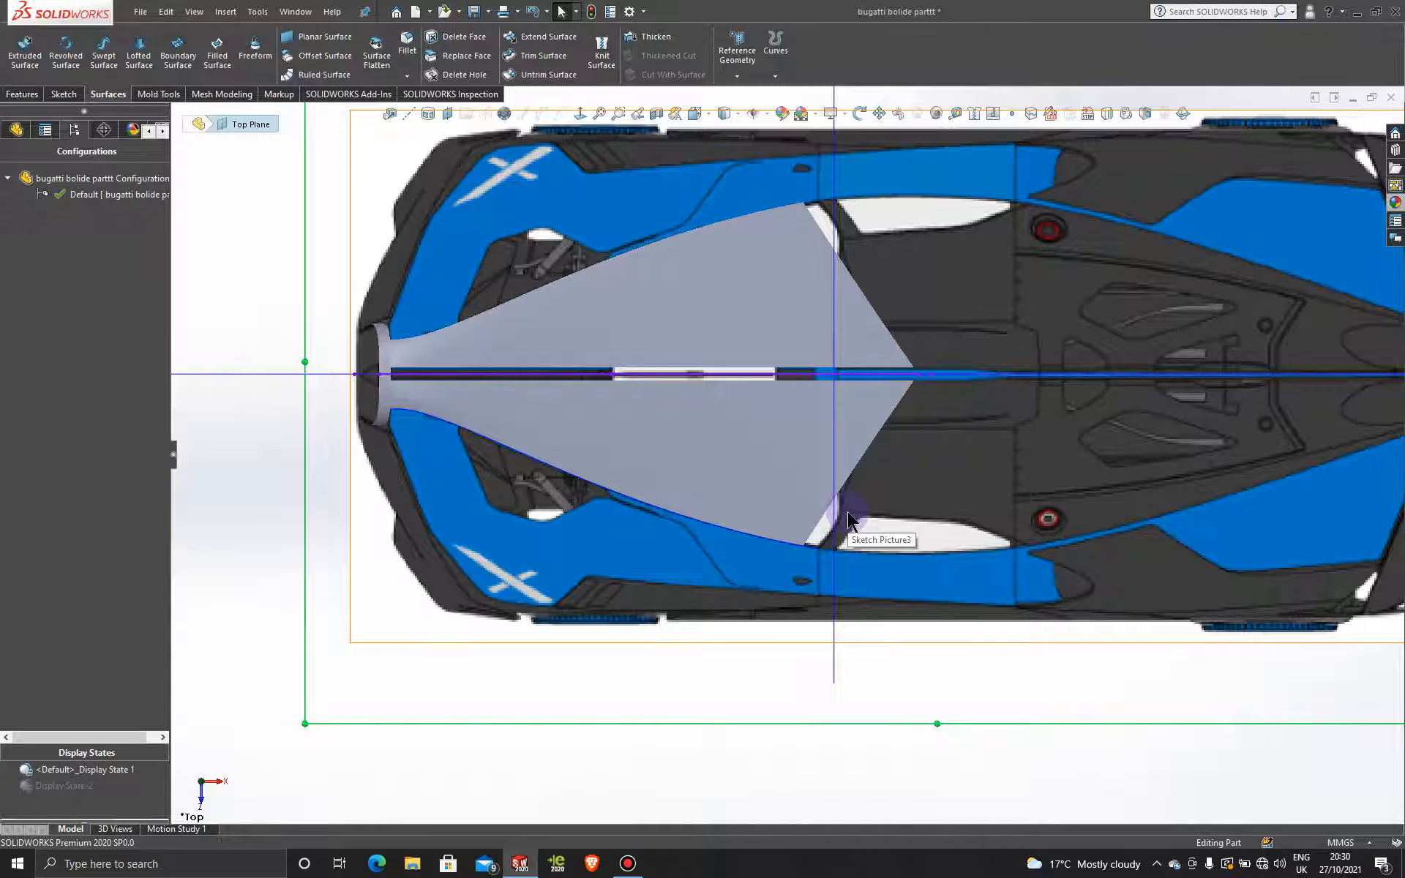
# - Locate the lower bonnet half's boundary surface in the feature tree, collapsing Curve3 and expanding Surface-Trim2
pyautogui.click(728, 498)
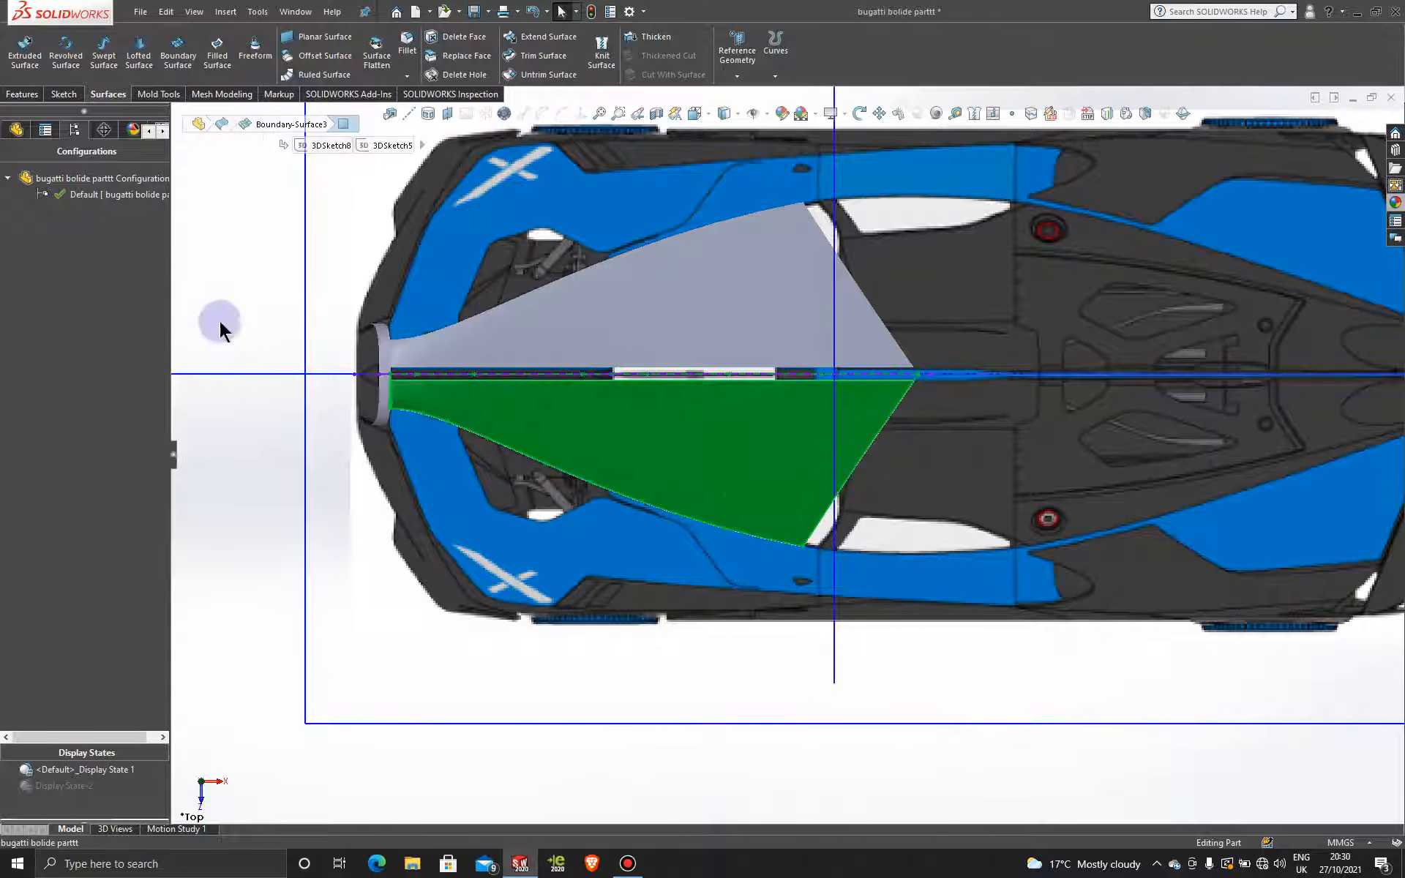
pyautogui.click(17, 130)
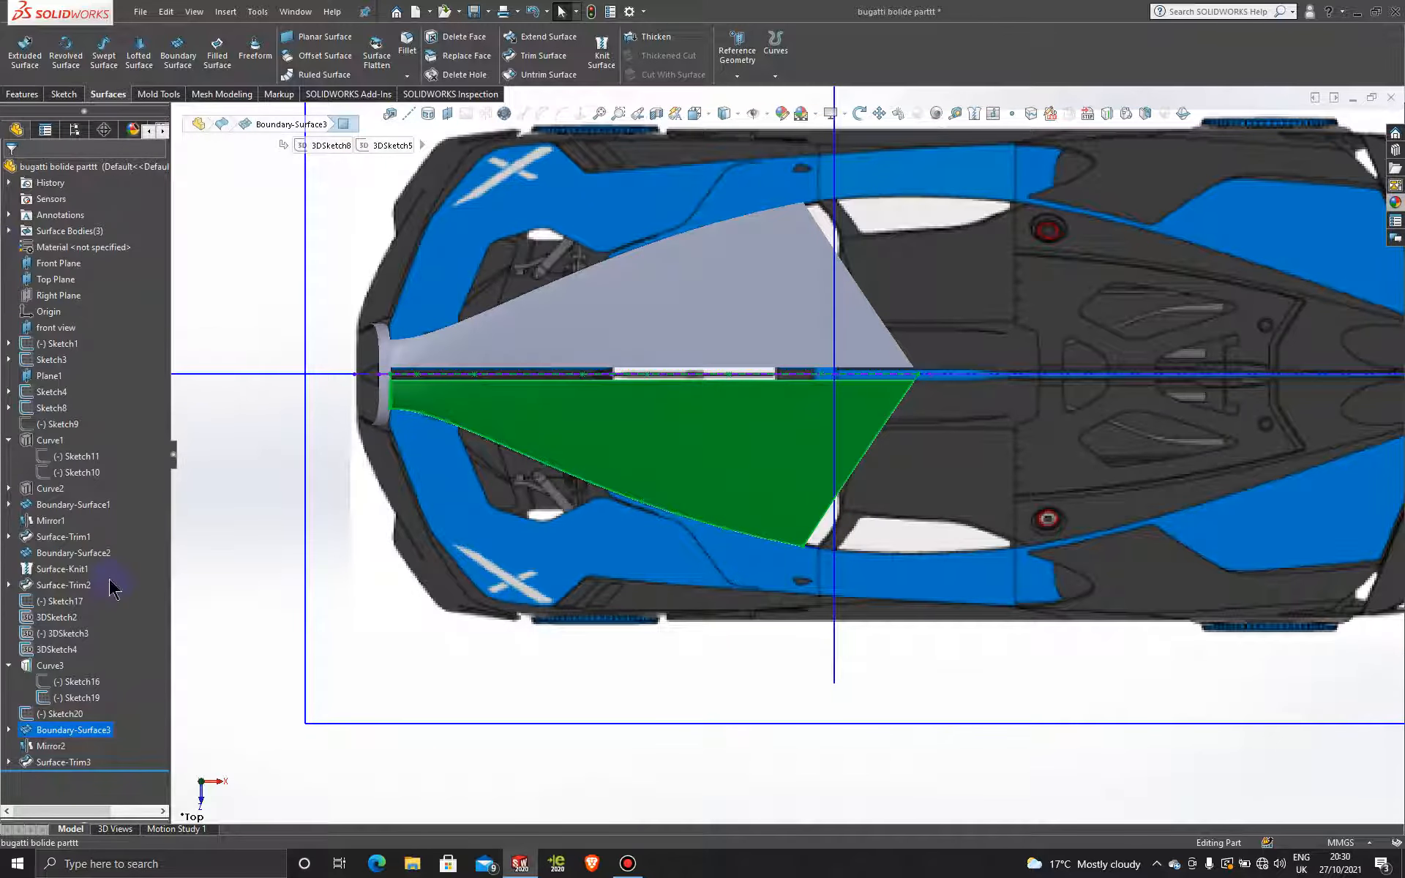
pyautogui.click(8, 665)
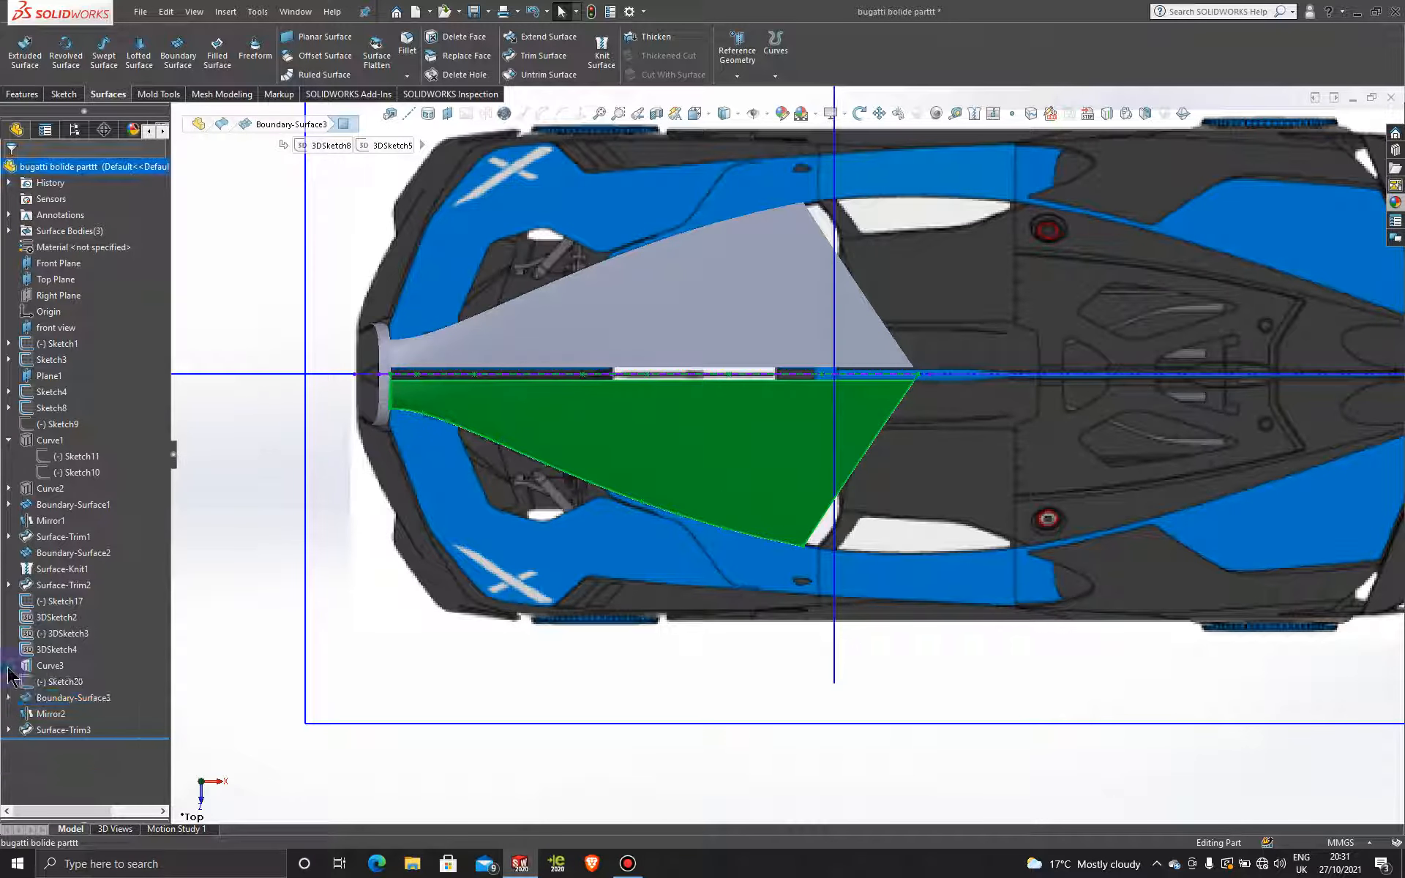
pyautogui.click(9, 585)
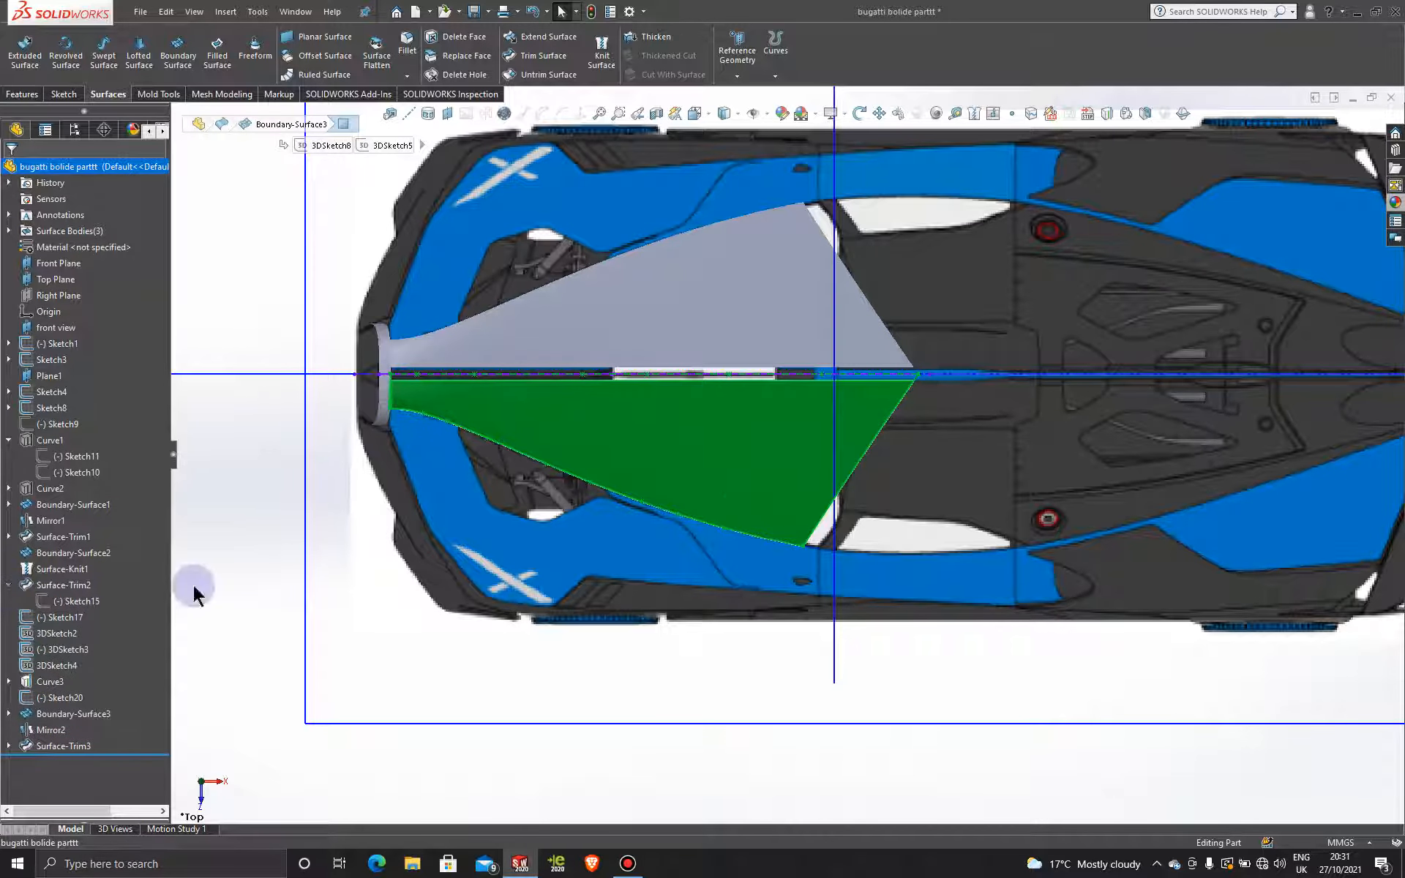
# - Open the 3D sketch of the bonnet's outer edge spline, inspect its points against the reference pictures, and exit the sketch
pyautogui.doubleClick(679, 516)
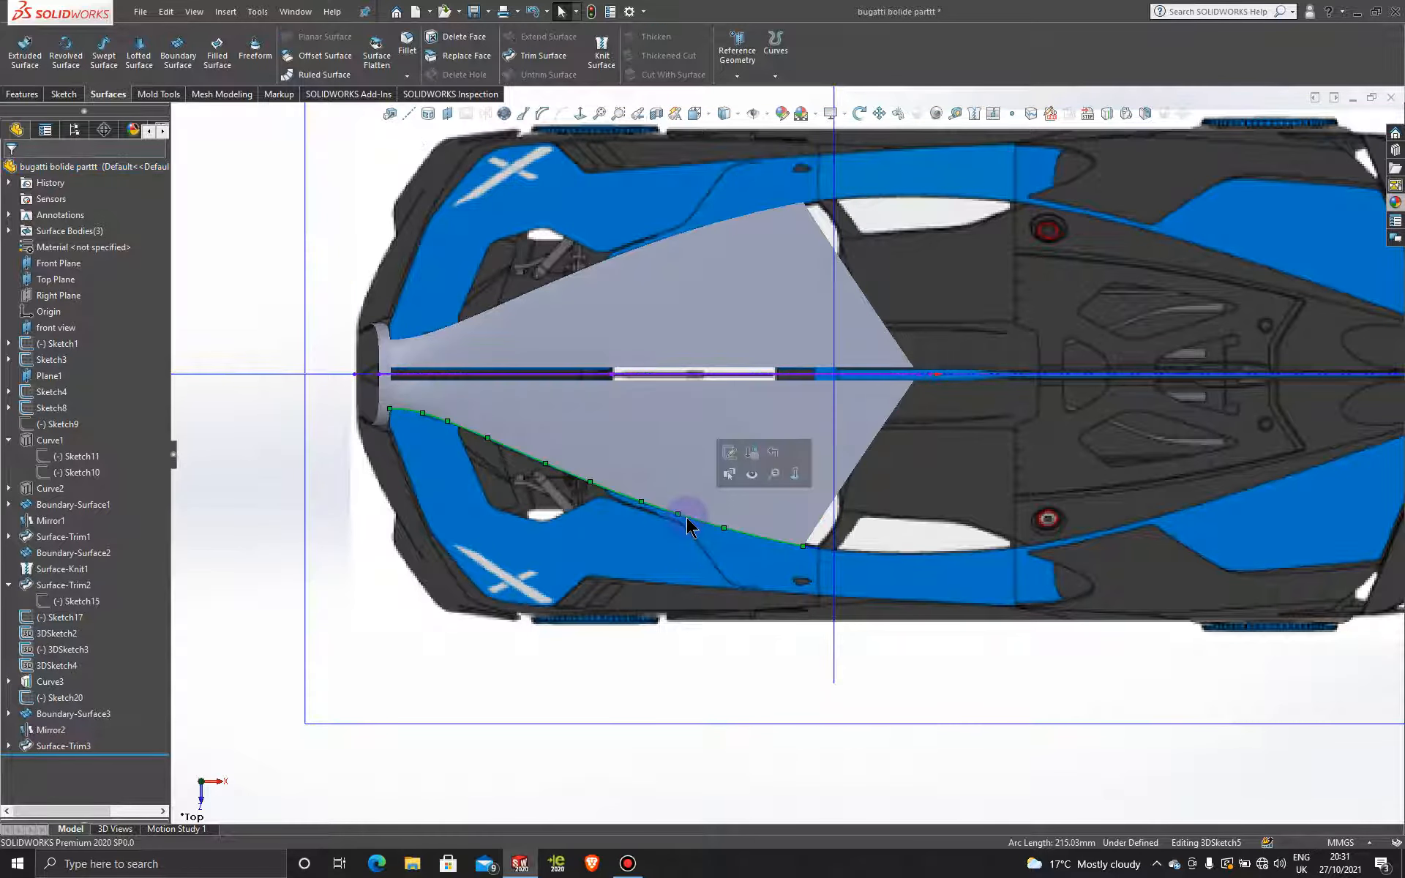
pyautogui.moveTo(683, 653); pyautogui.dragTo(801, 743, button='middle')
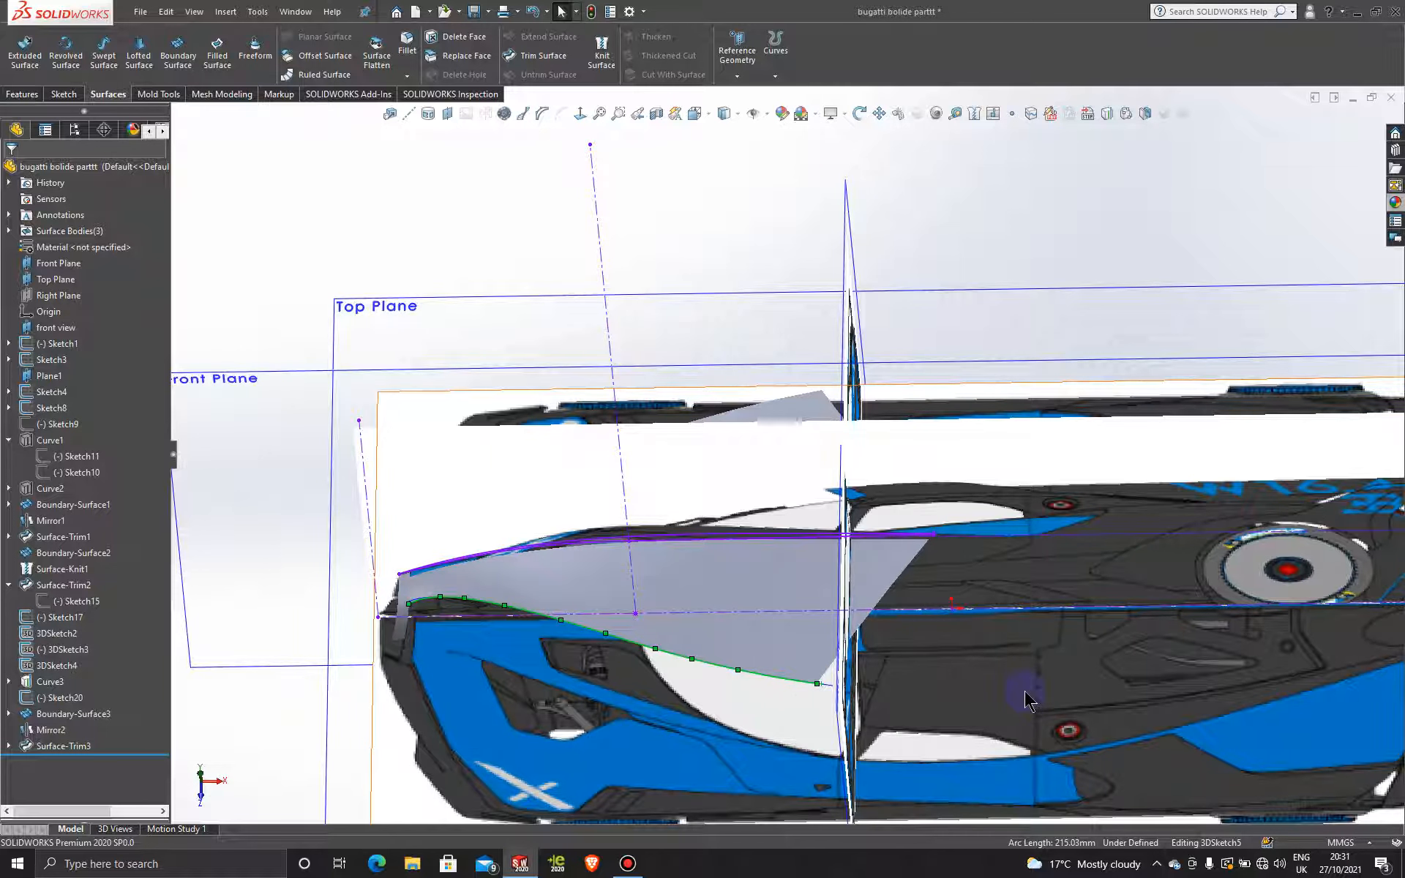
pyautogui.doubleClick(472, 234)
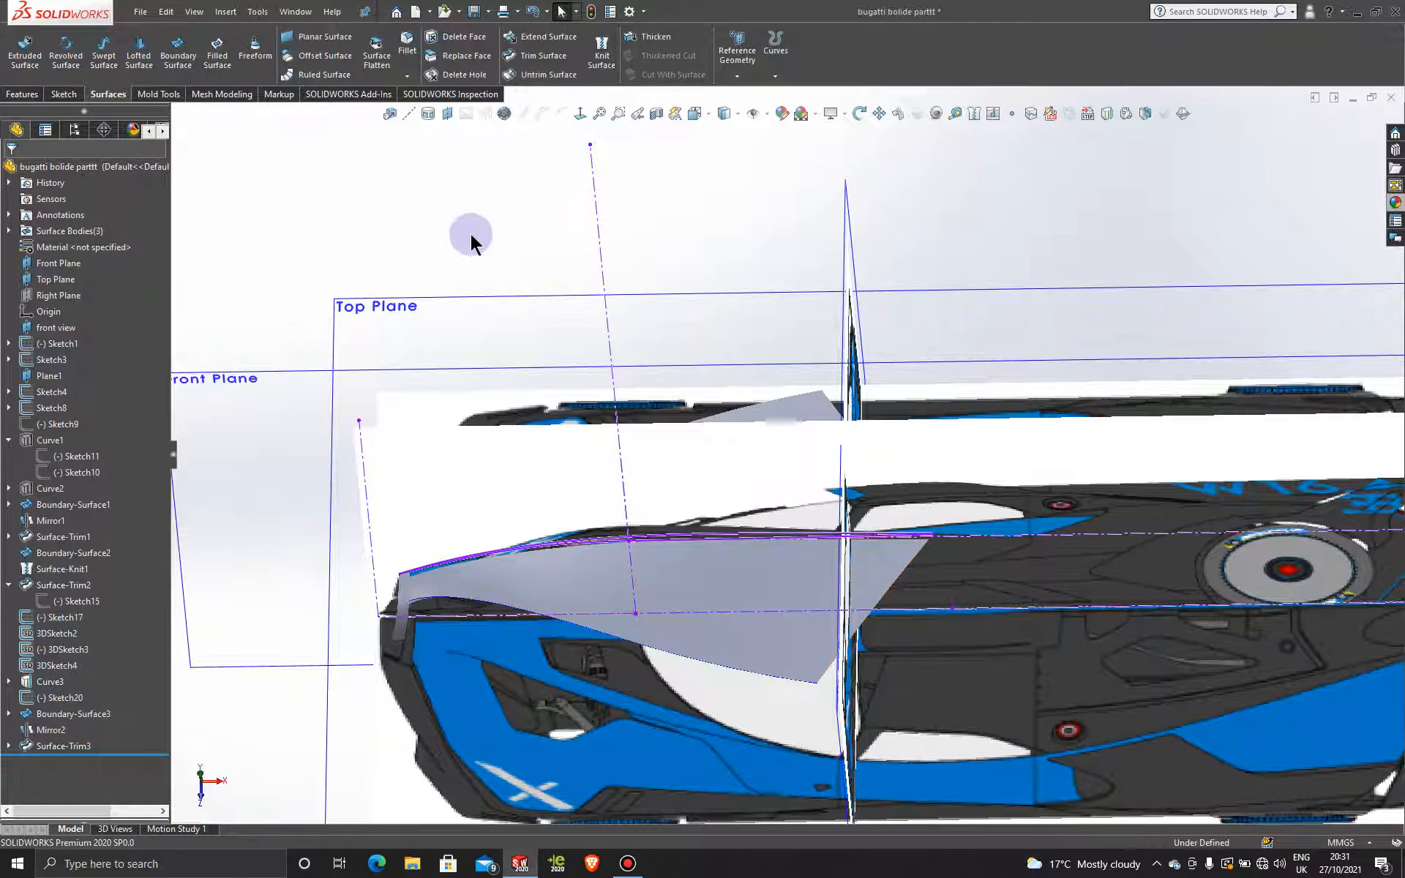
pyautogui.scroll(3, 472, 234)
pyautogui.moveTo(475, 235); pyautogui.dragTo(295, 556, button='middle')
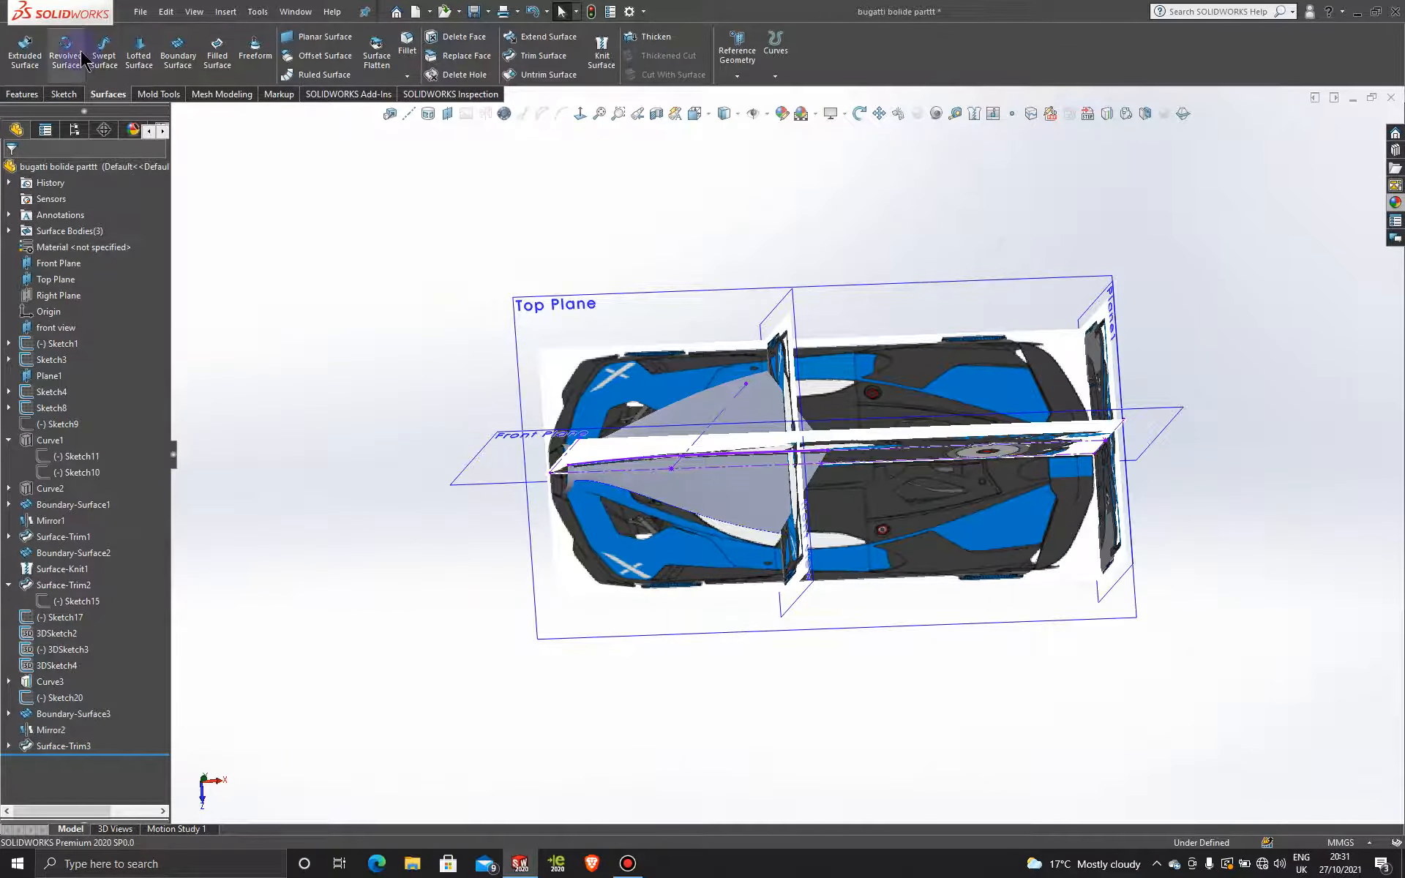
# - Activate Display State-2 so only the bonnet surfaces and planes are shown without the reference pictures
pyautogui.click(77, 137)
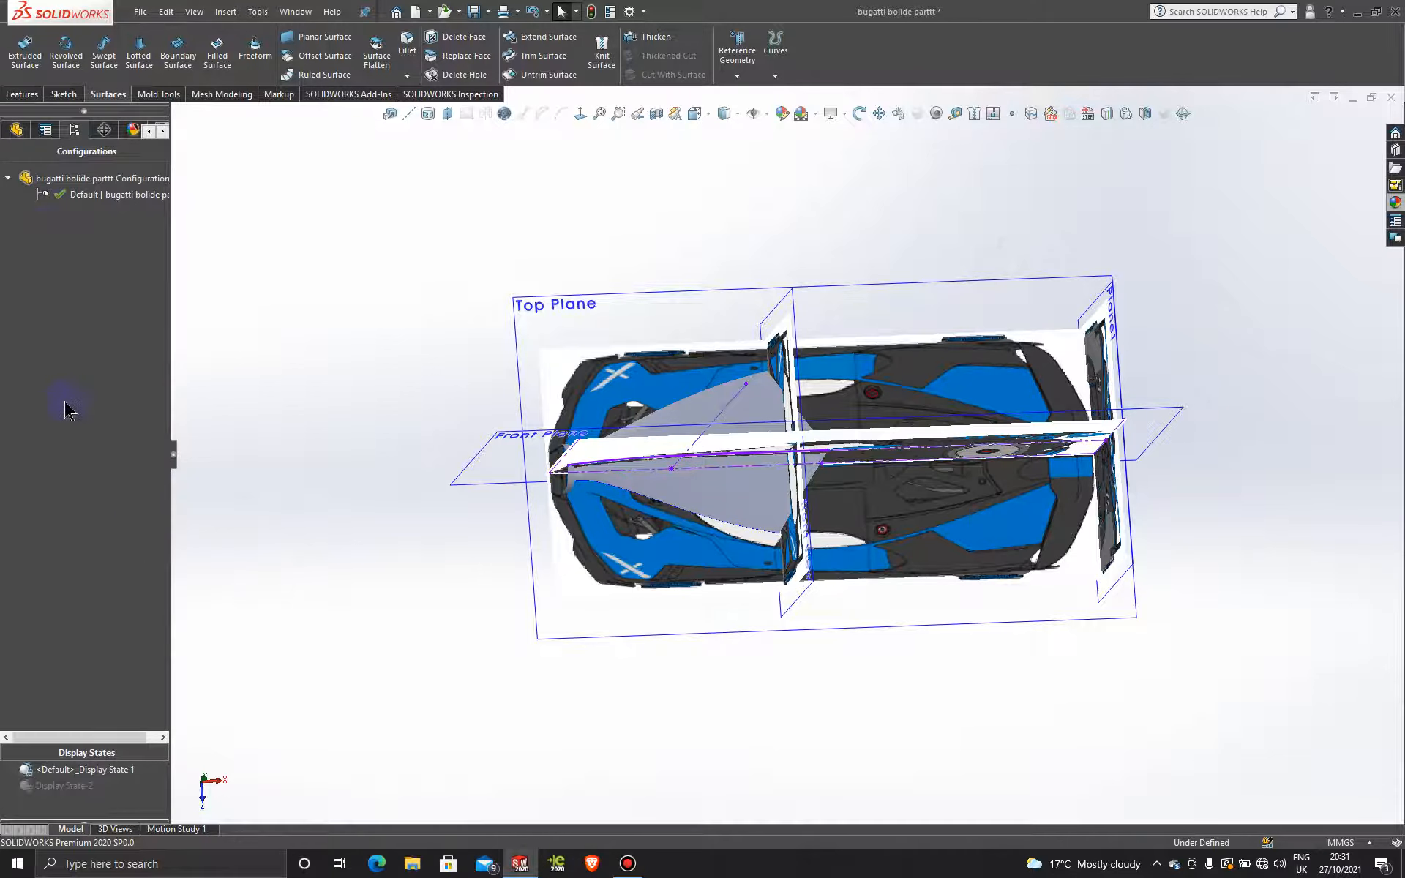
pyautogui.doubleClick(75, 788)
pyautogui.moveTo(739, 552); pyautogui.dragTo(859, 476, button='middle')
pyautogui.scroll(-5, 860, 477)
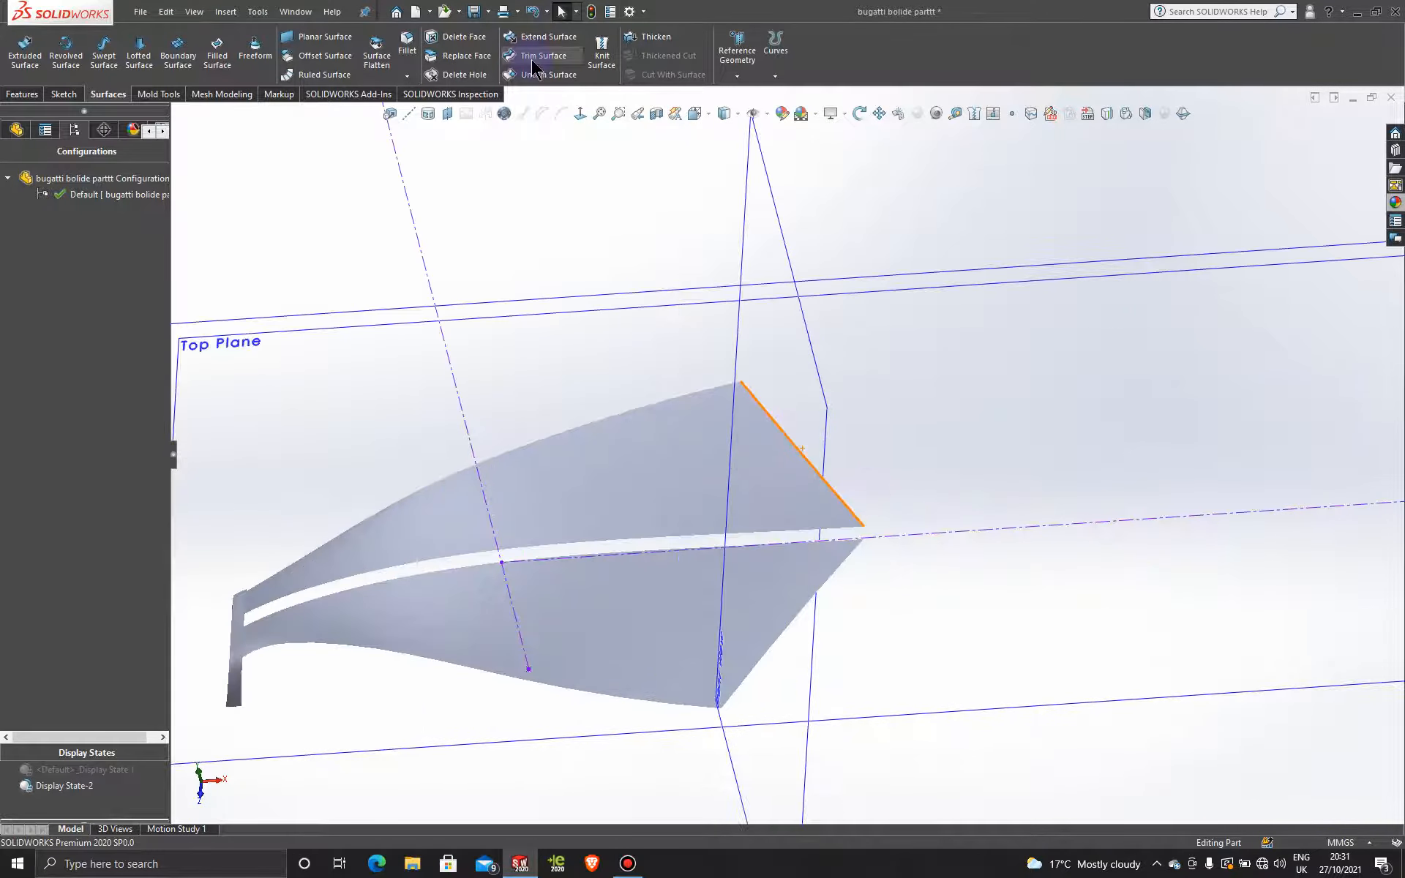
pyautogui.click(543, 42)
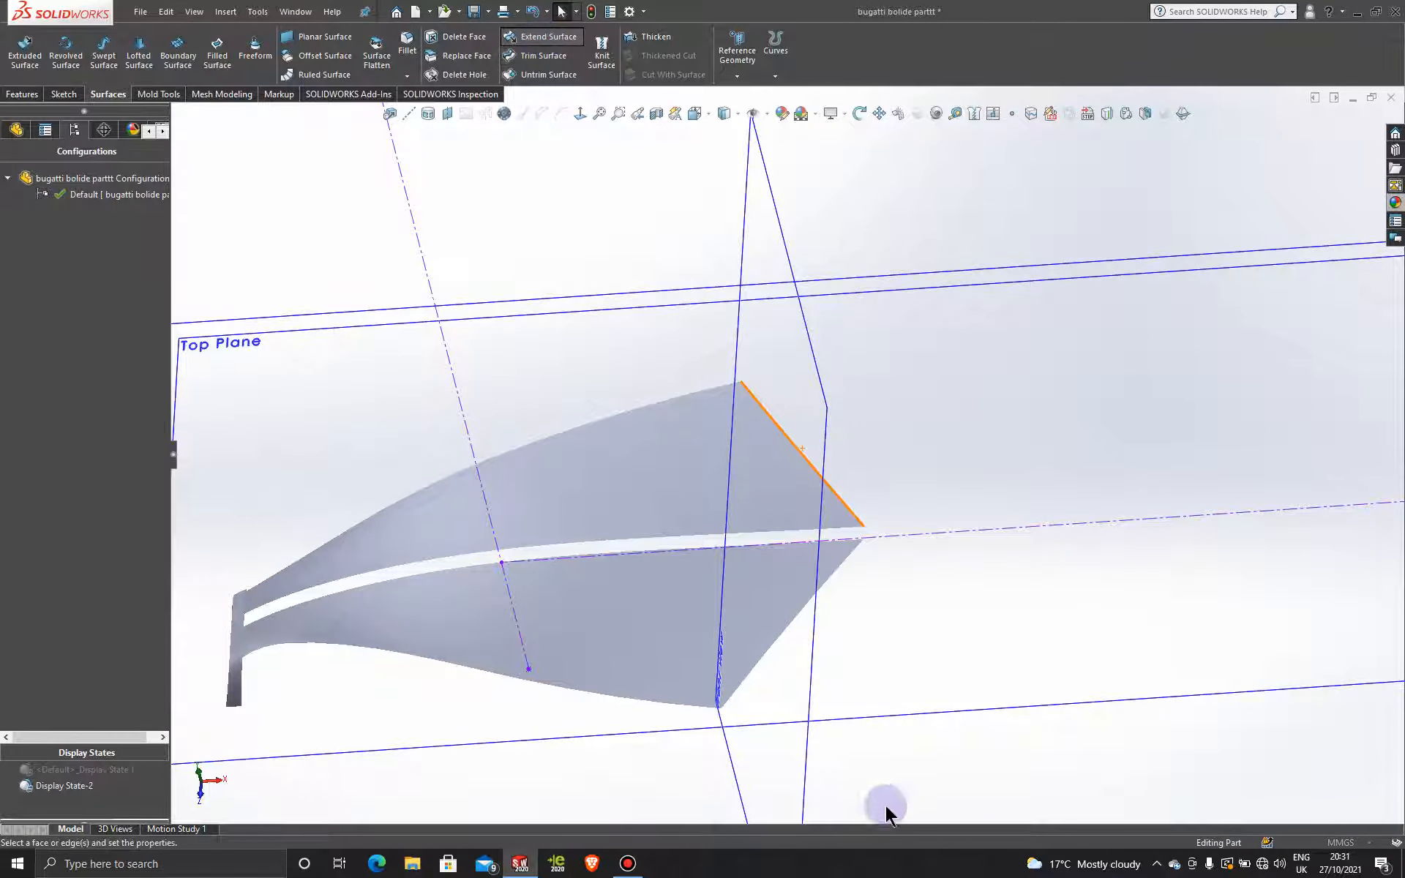
pyautogui.click(772, 641)
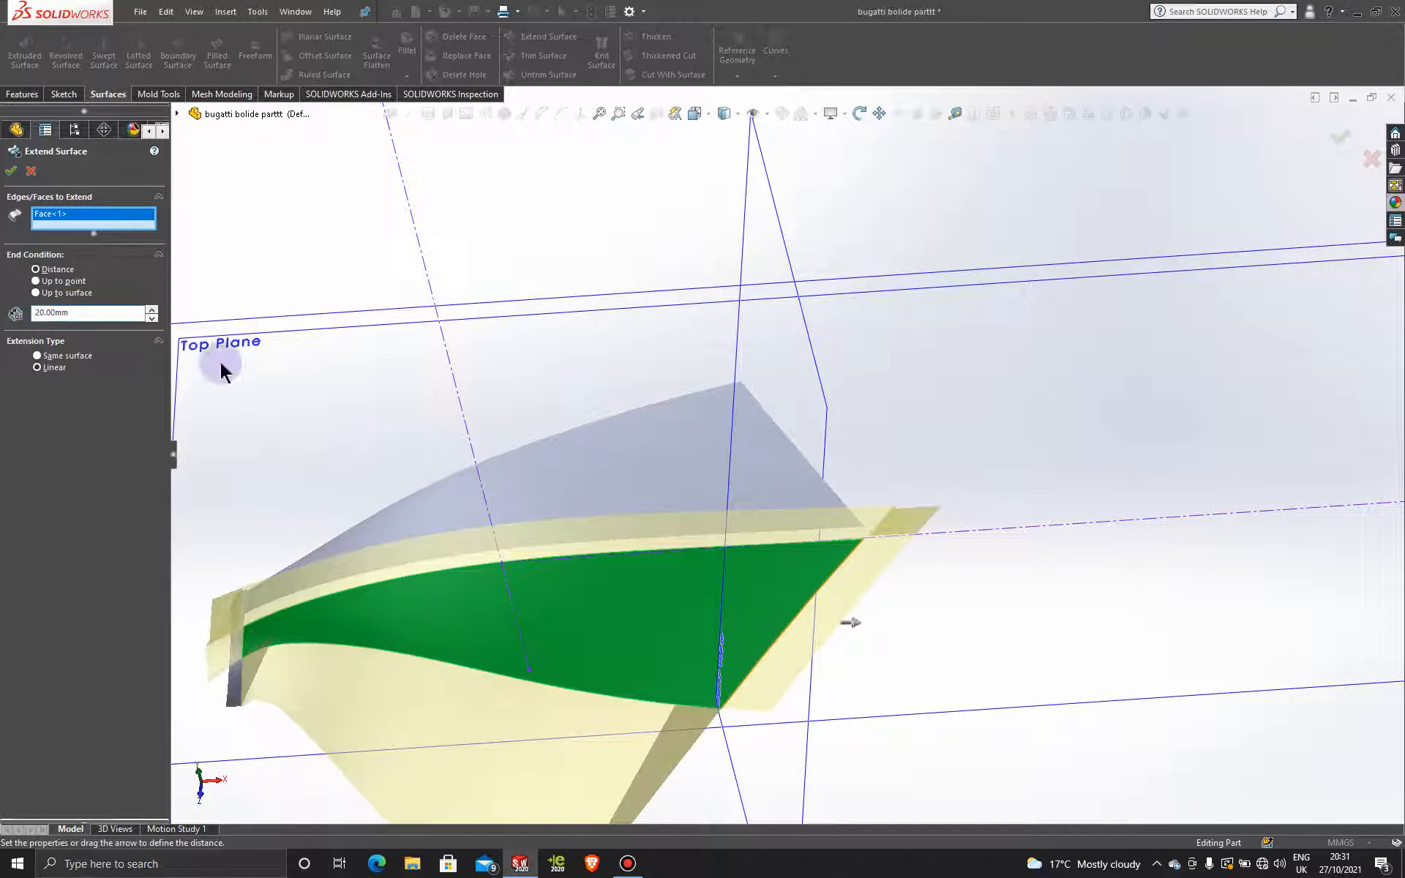
pyautogui.click(39, 355)
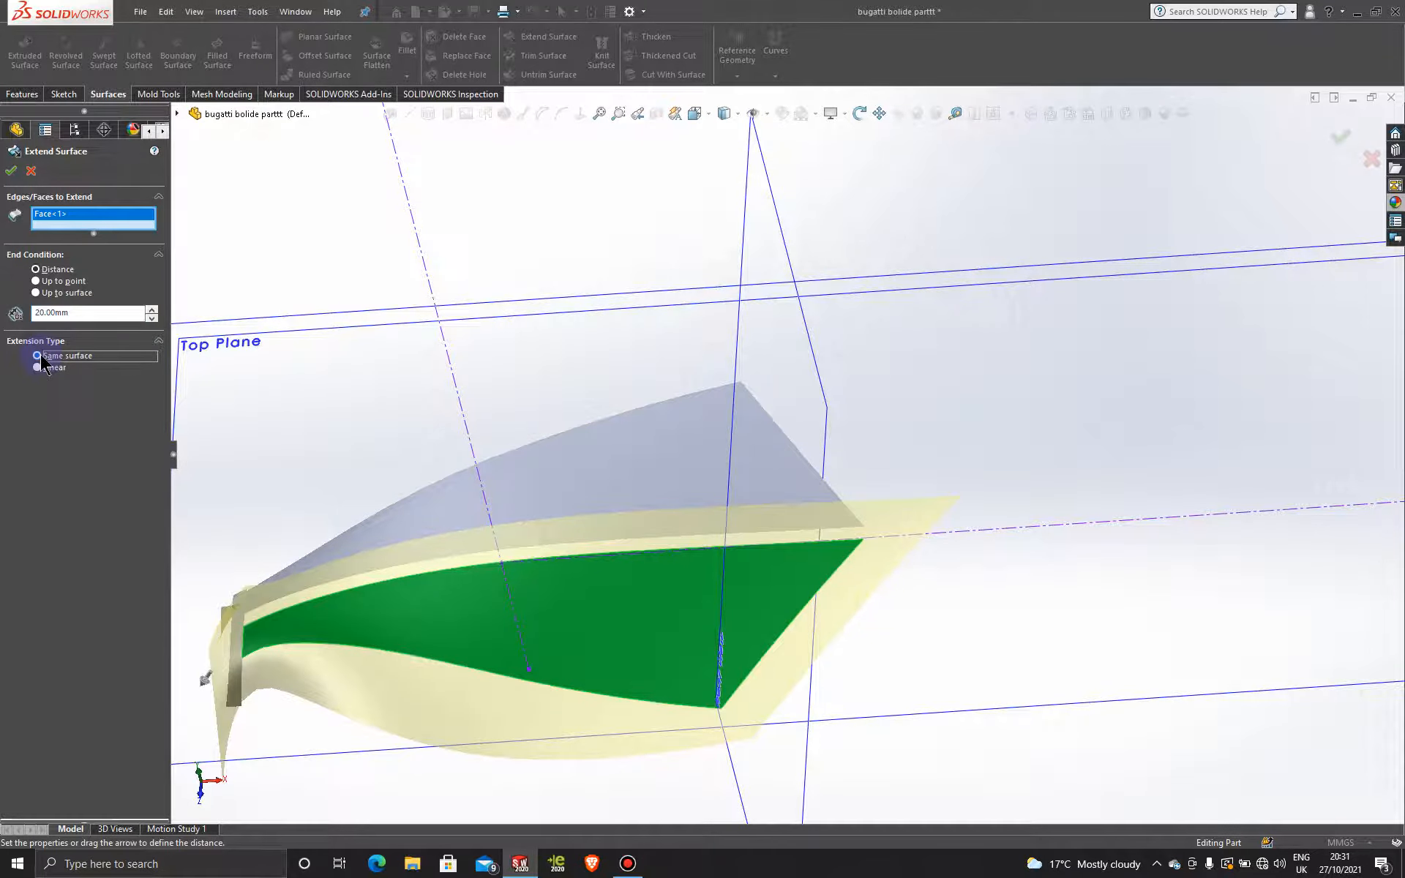
pyautogui.click(31, 172)
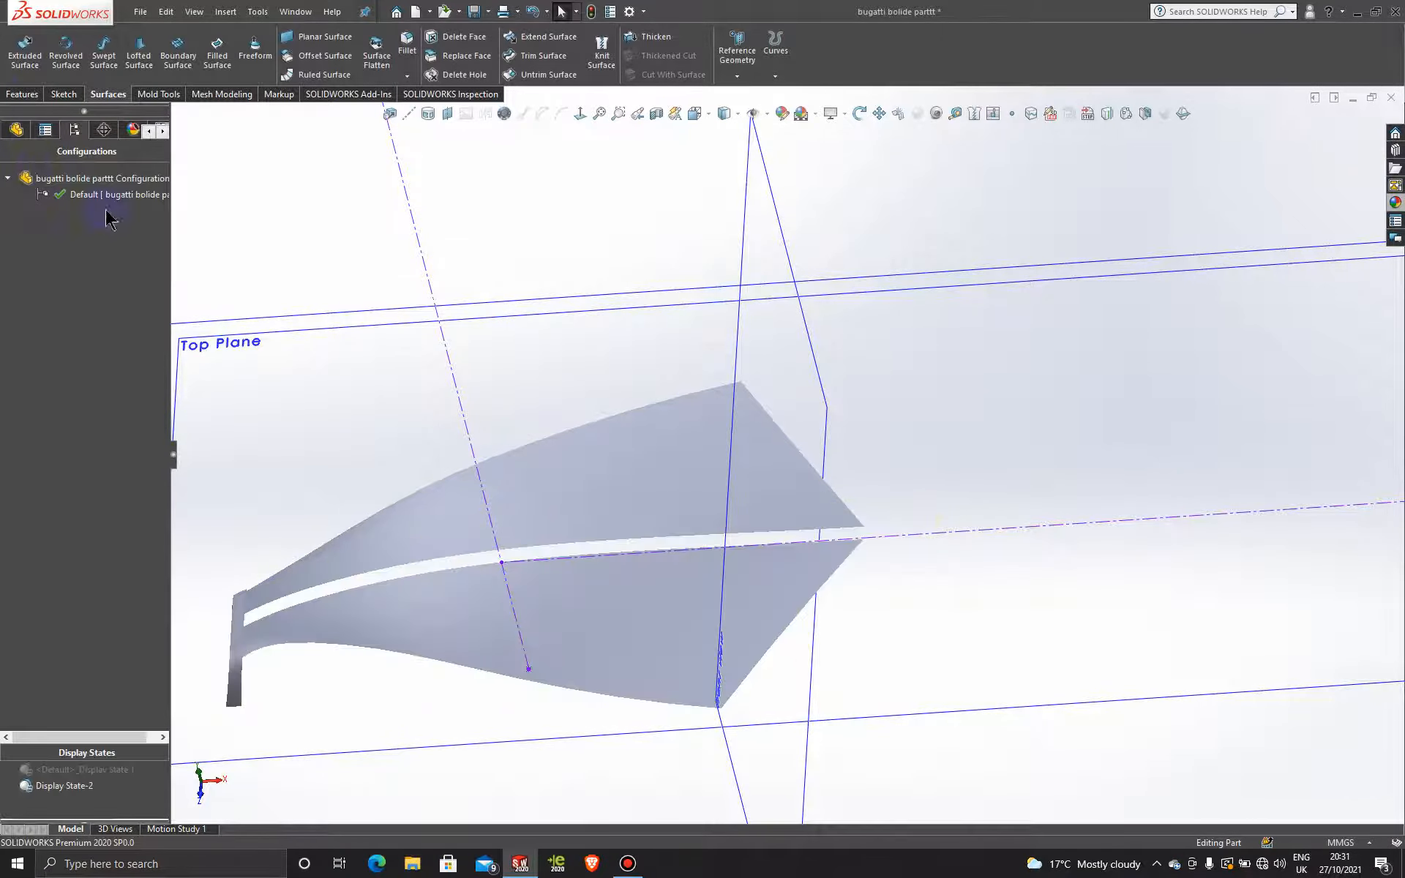
# - Inspect the rear edge of the near bonnet half and the shape of both trimmed halves
pyautogui.click(808, 612)
pyautogui.click(970, 437)
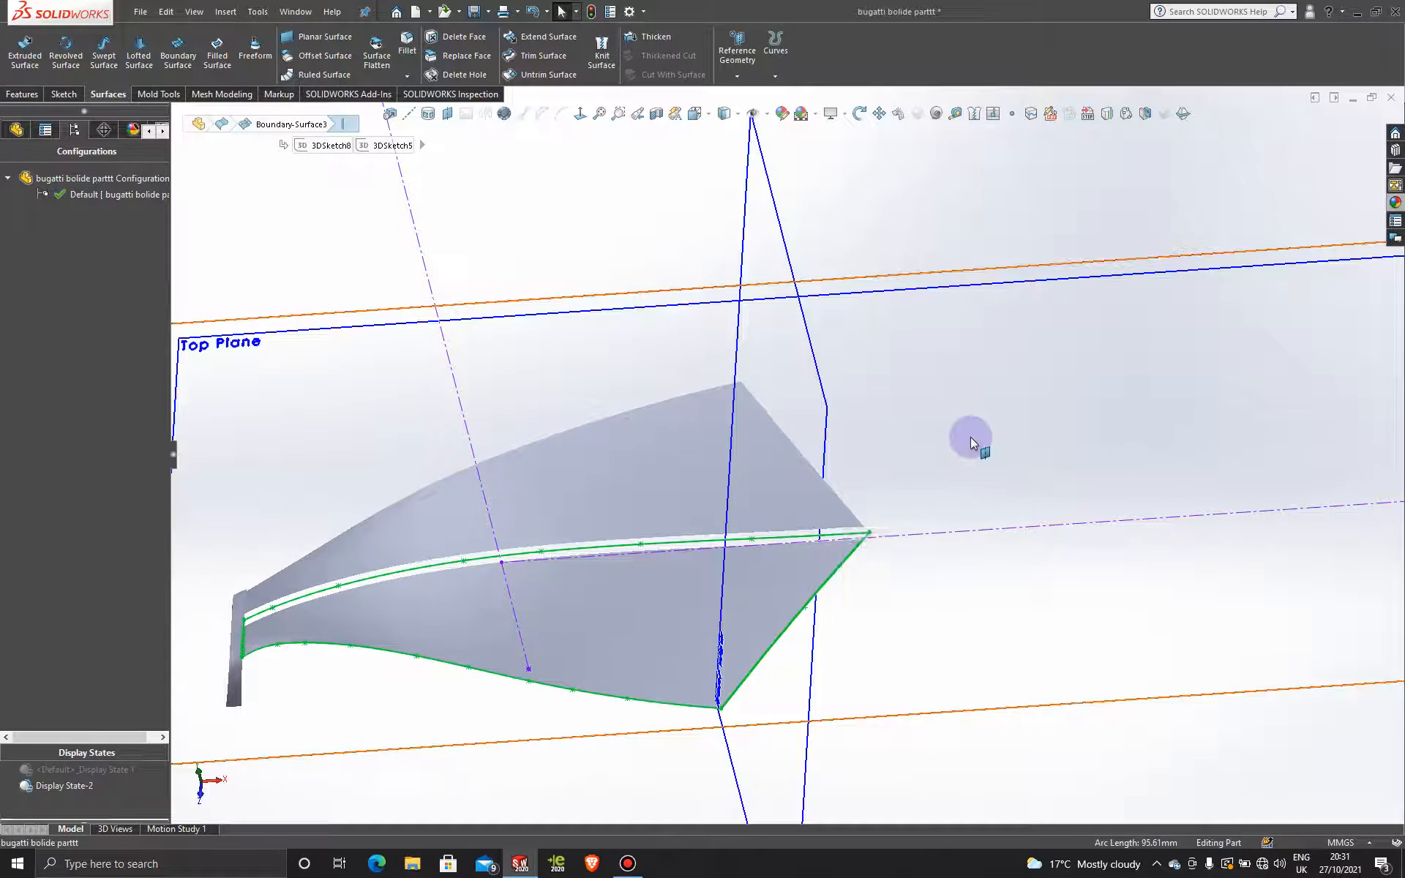
pyautogui.click(845, 572)
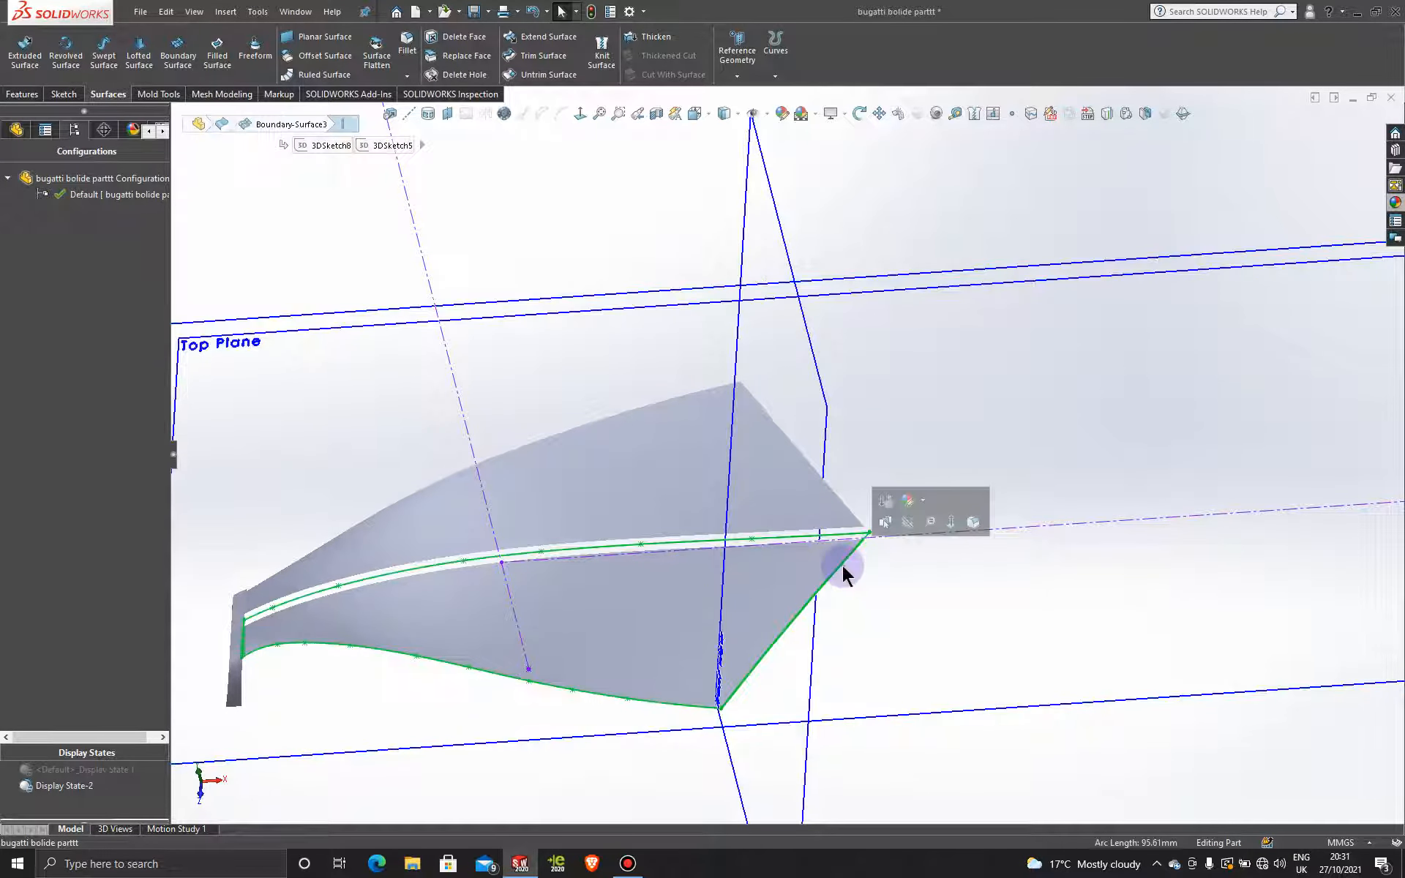
pyautogui.click(912, 382)
pyautogui.scroll(3, 880, 602)
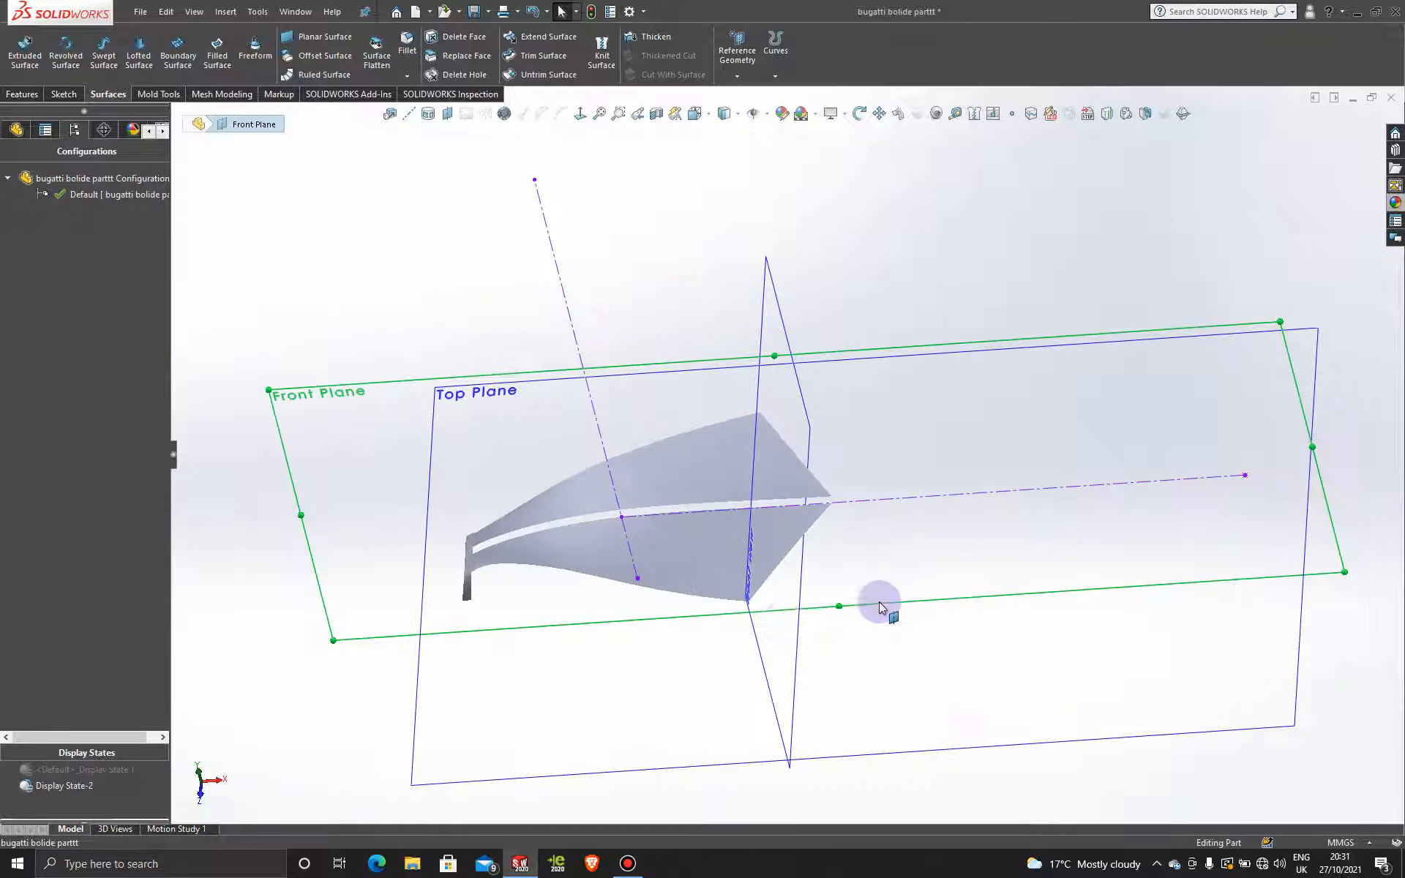
pyautogui.middleClick(757, 612)
pyautogui.moveTo(757, 612); pyautogui.dragTo(682, 437, button='middle')
pyautogui.click(627, 863)
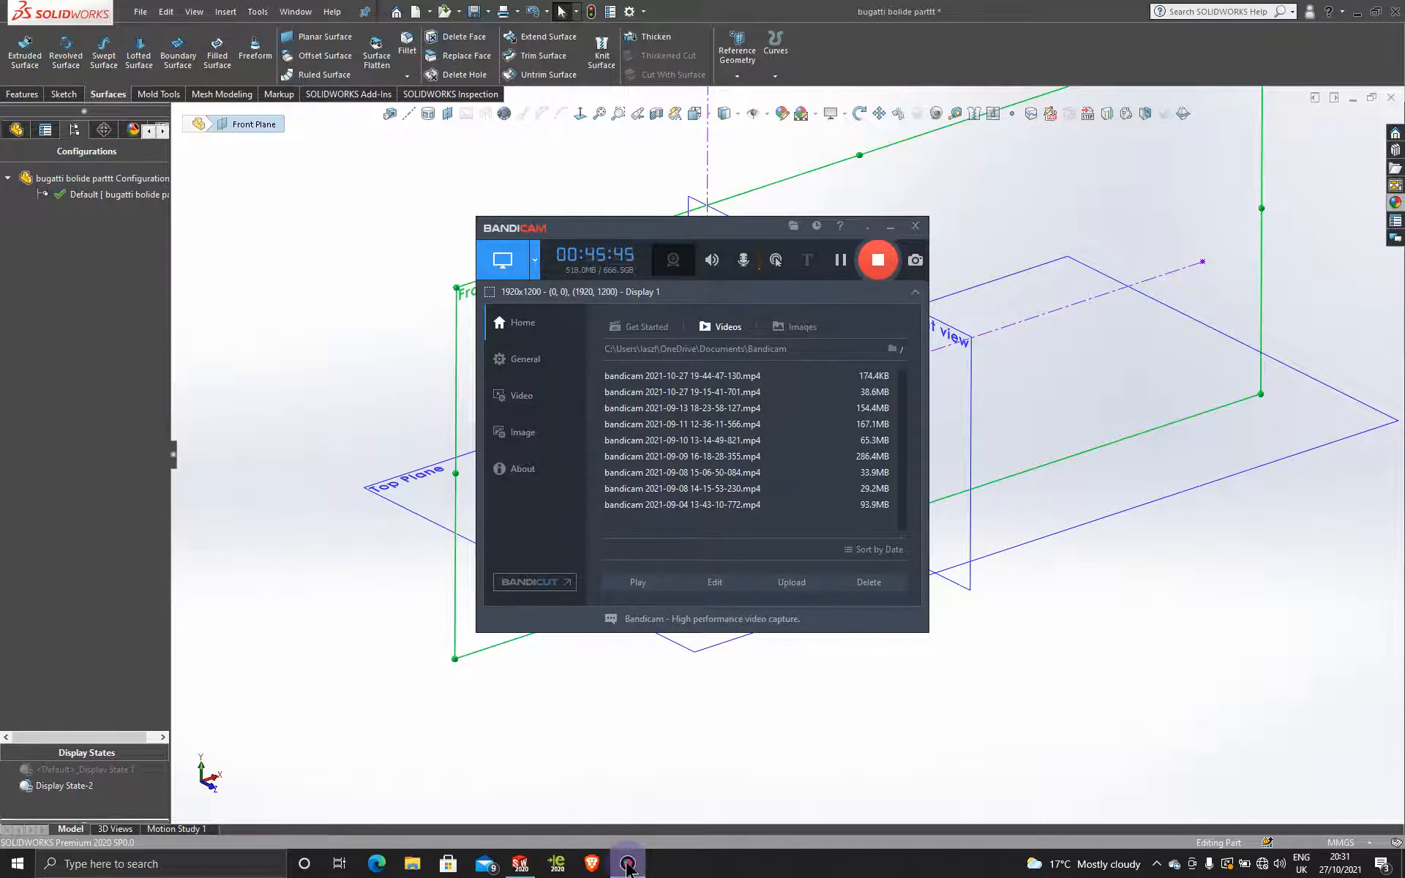
pyautogui.click(628, 863)
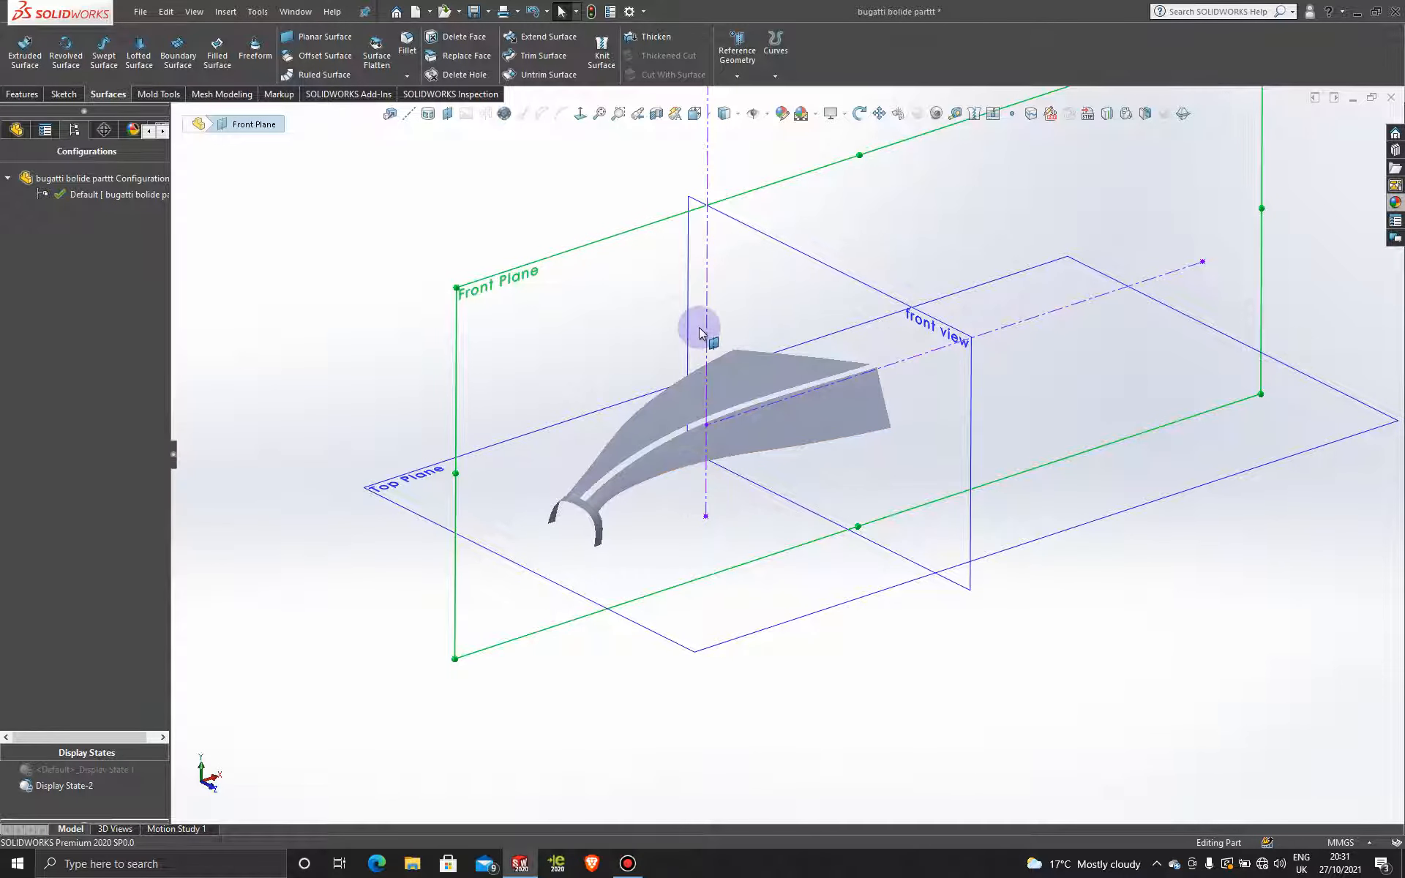
pyautogui.scroll(-3, 700, 323)
pyautogui.moveTo(671, 597)
pyautogui.mouseDown(button='middle')
pyautogui.moveTo(627, 564)
pyautogui.moveTo(653, 587)
pyautogui.mouseUp(button='middle')
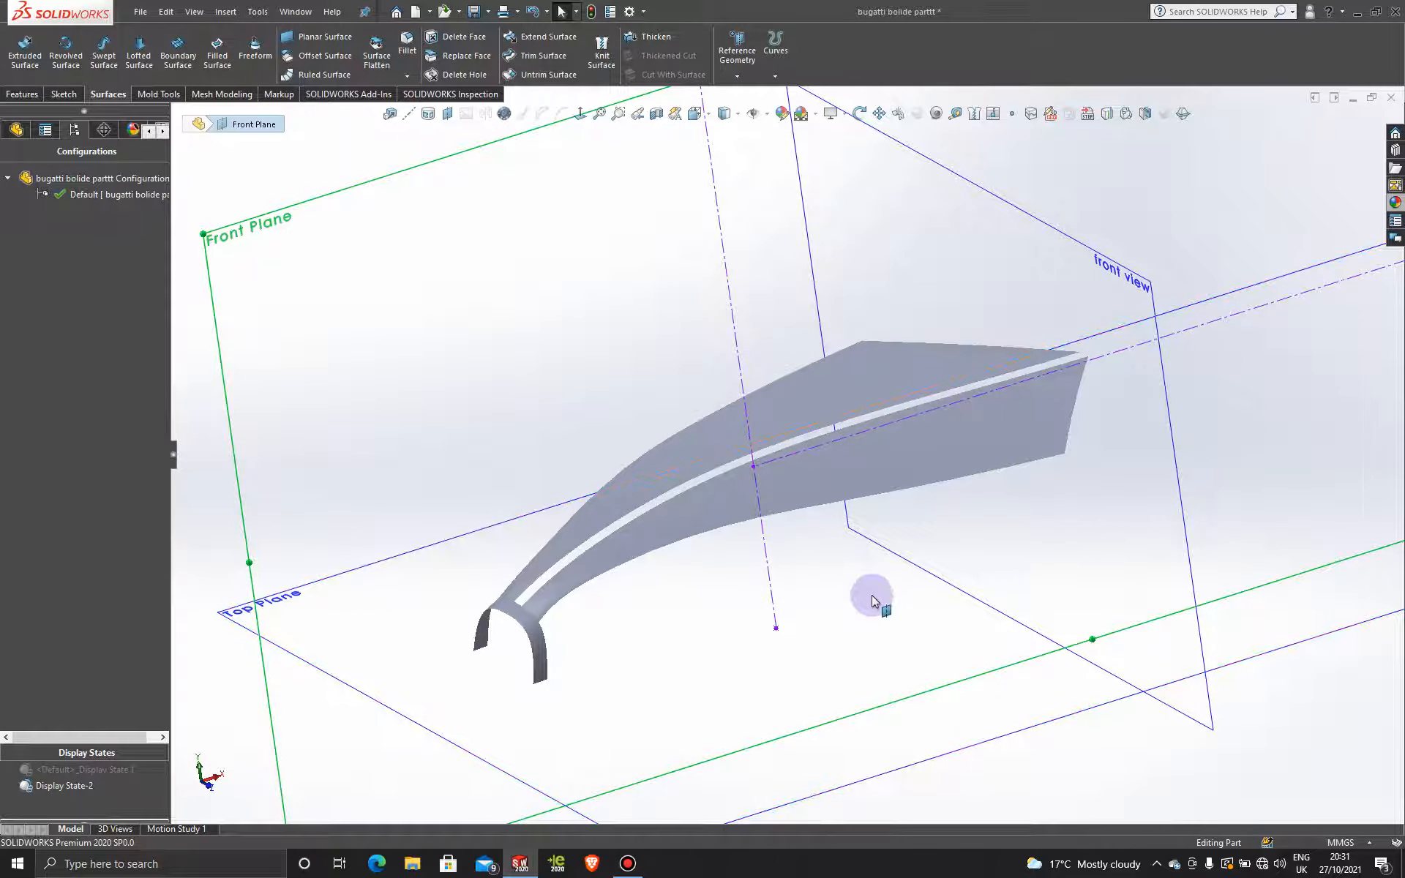
pyautogui.scroll(4, 722, 353)
pyautogui.scroll(-3, 721, 353)
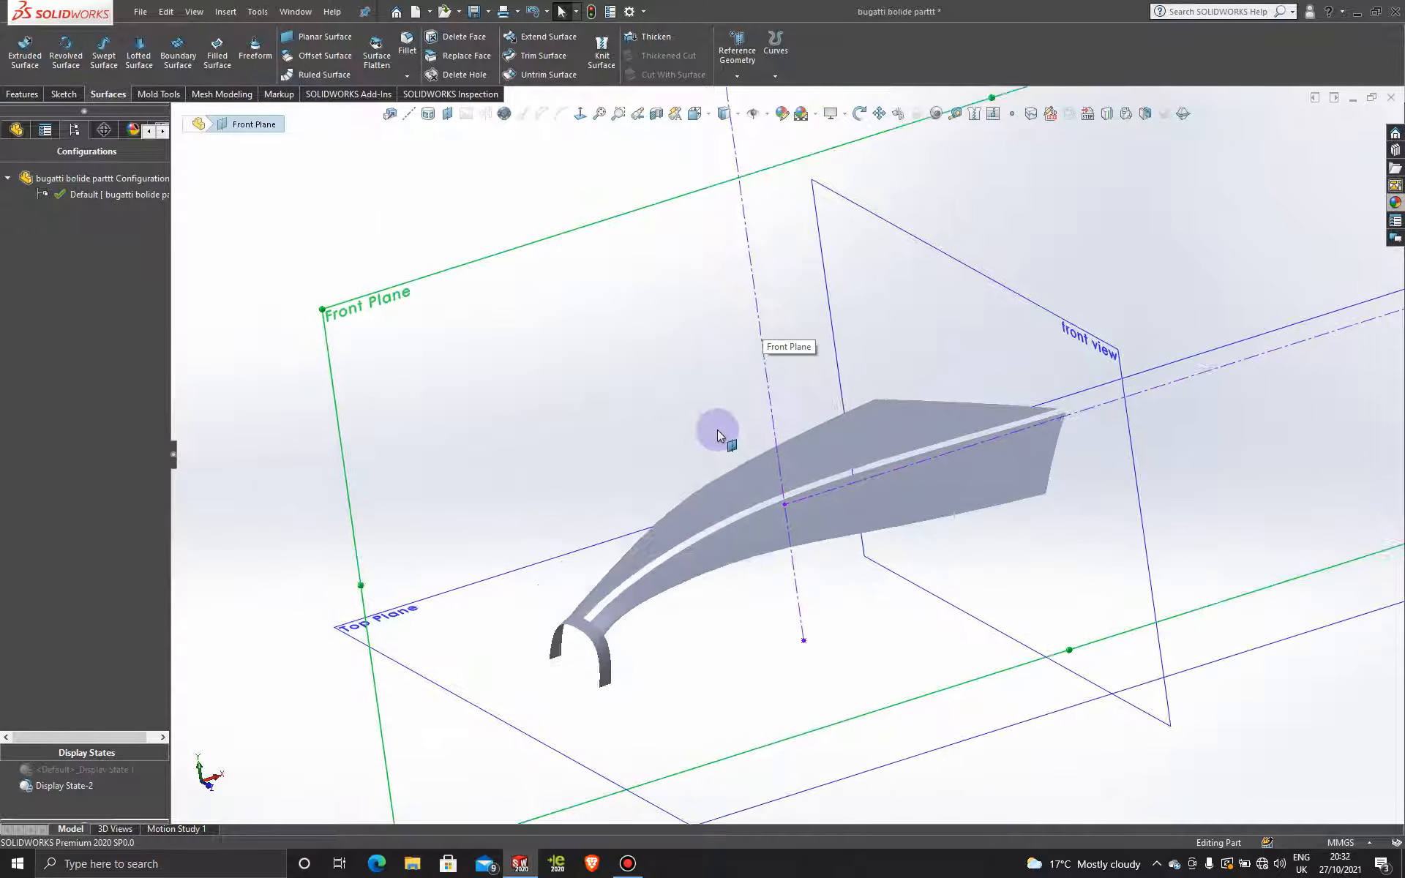
pyautogui.click(630, 865)
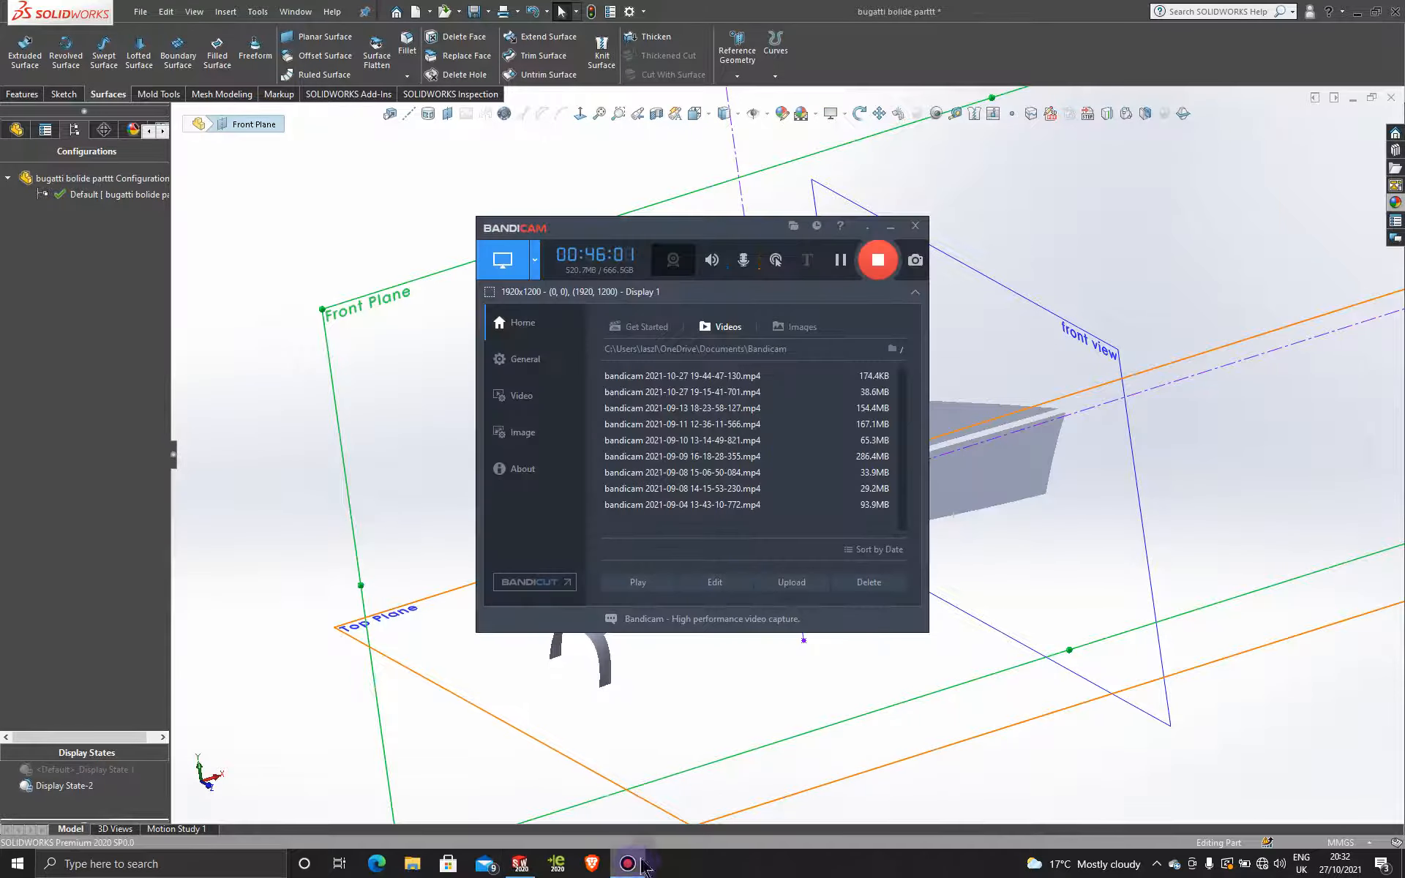